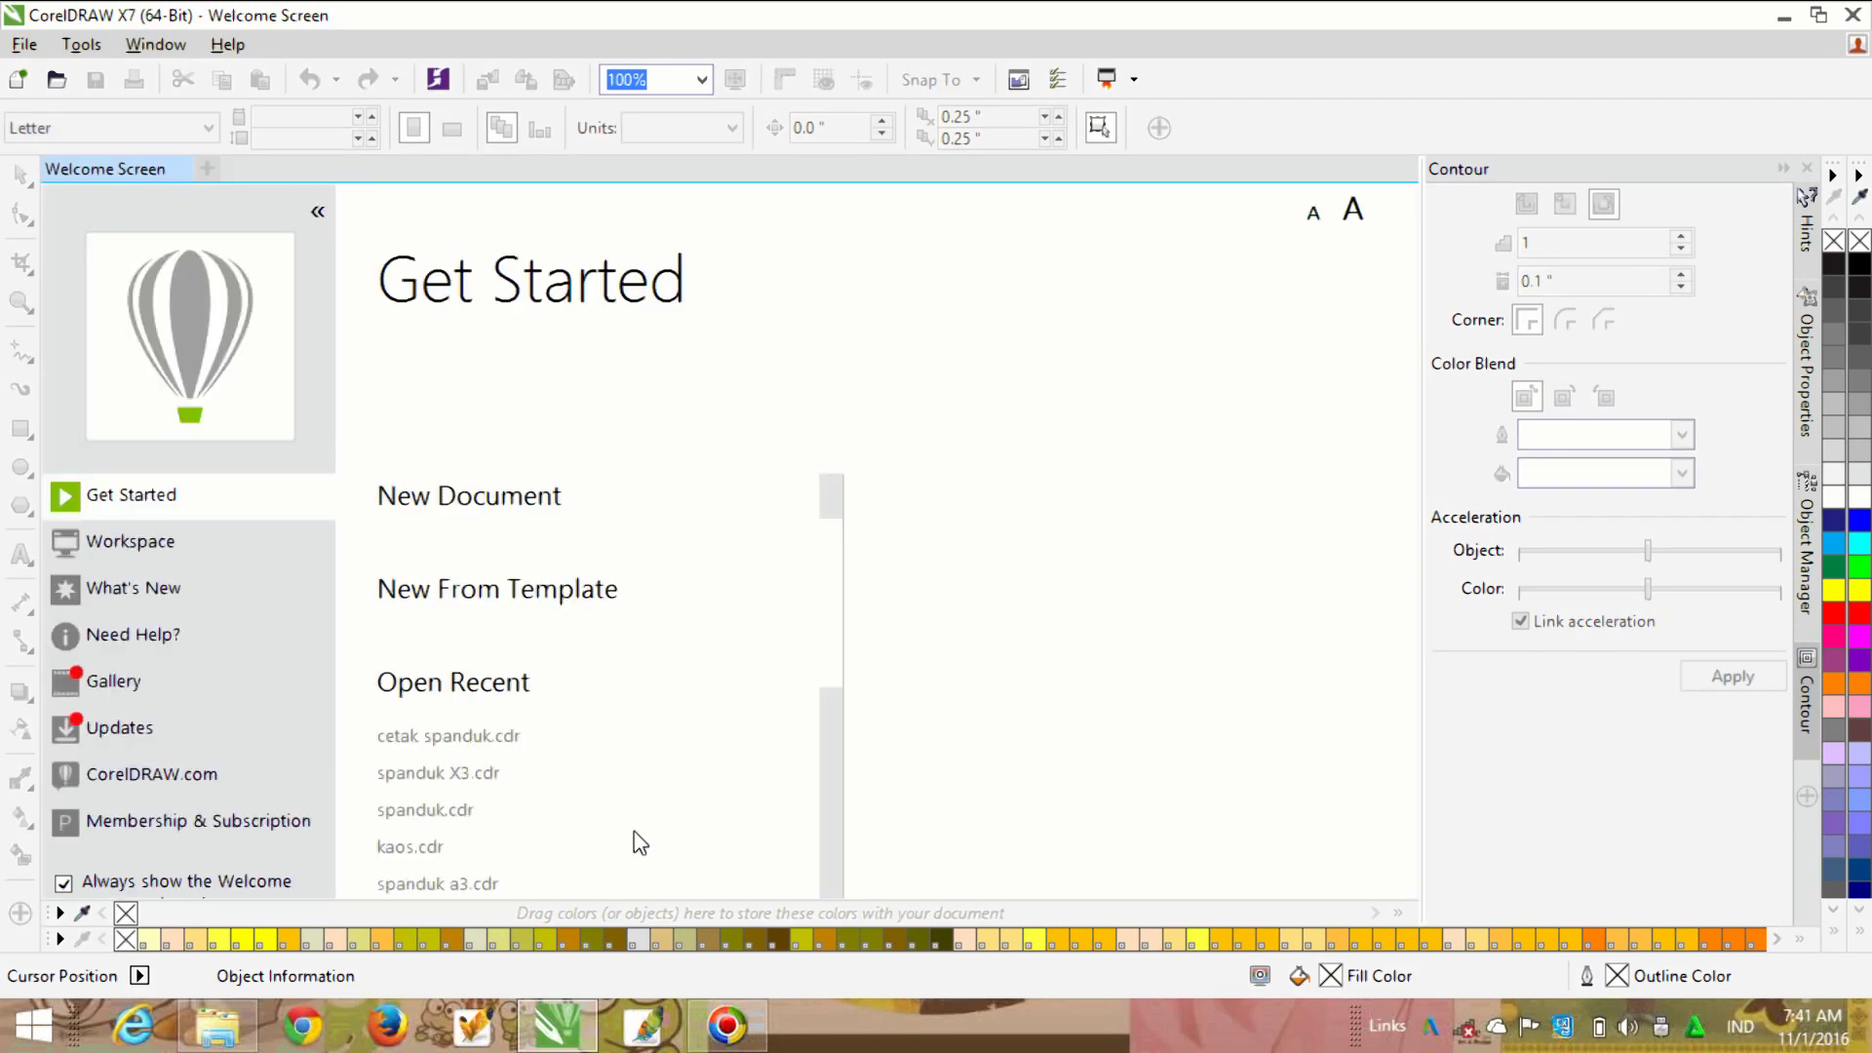
Step: Create a new 300 × 300 mm document and browse the Downloads folder for the jacket photo
left_click(495, 499)
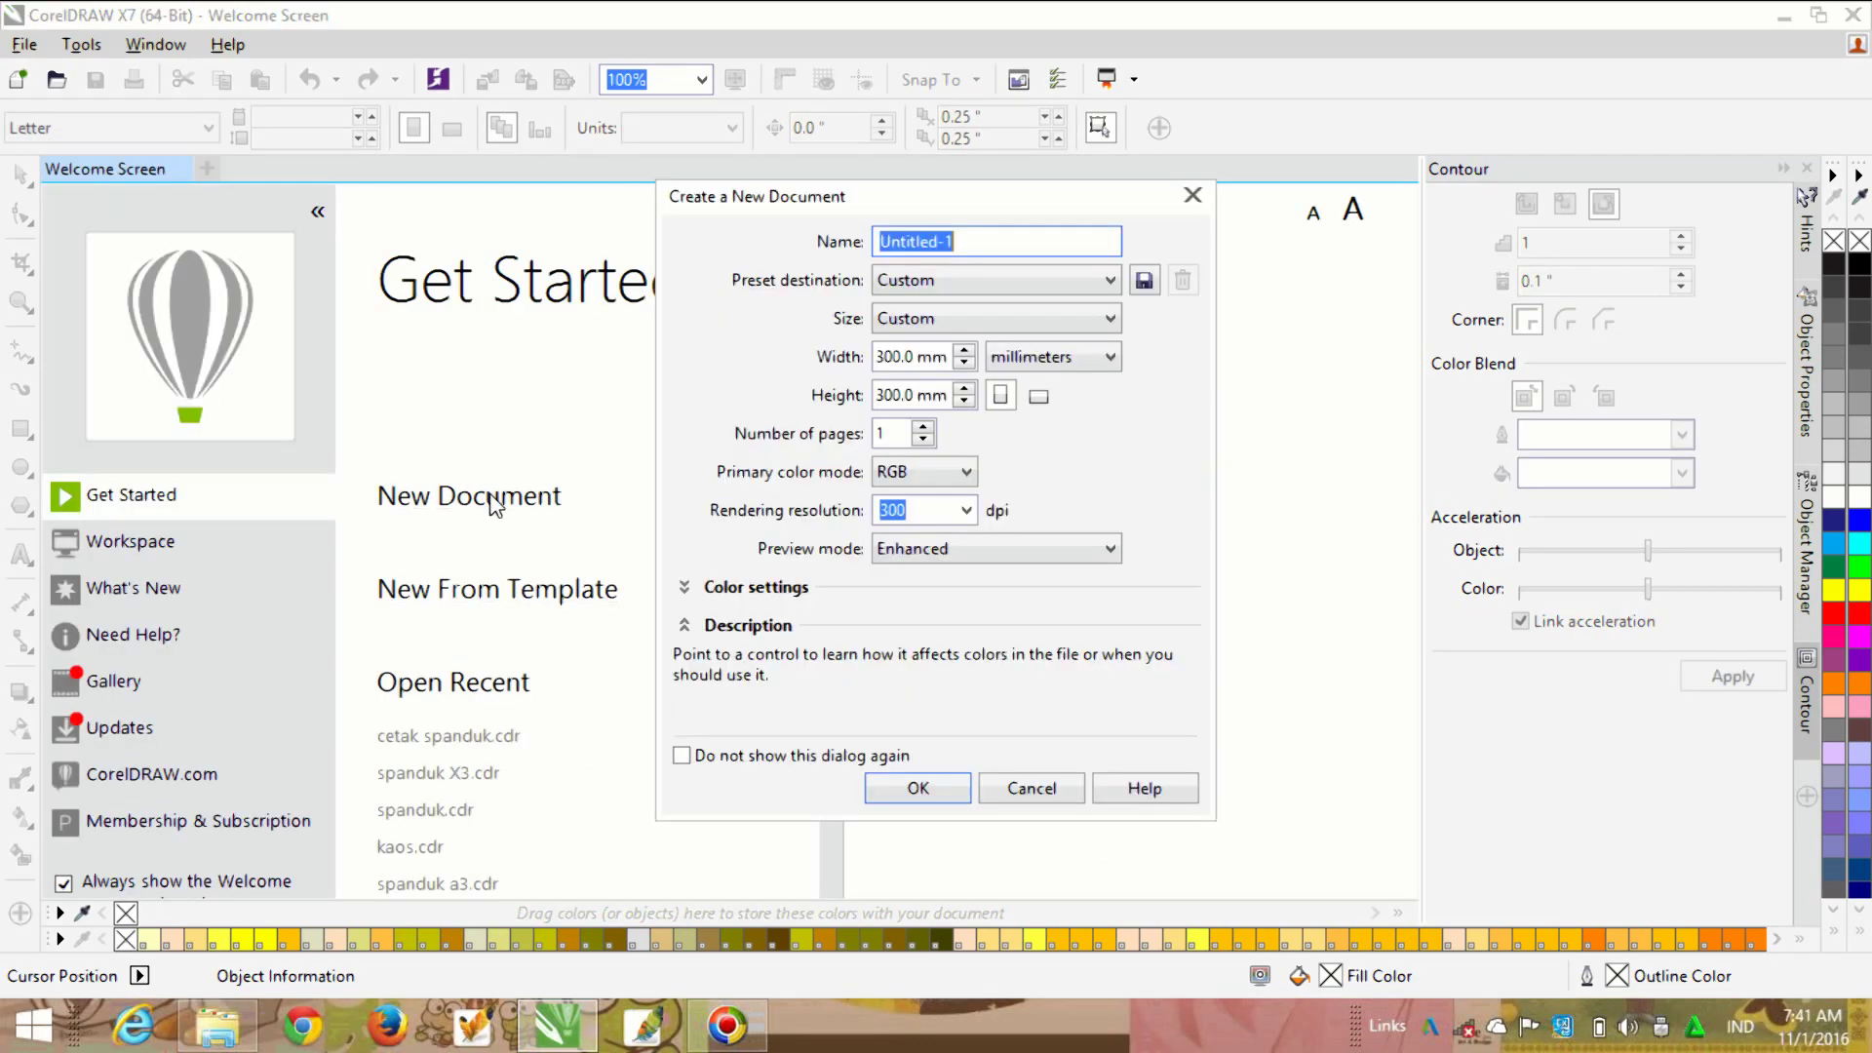
left_click(918, 786)
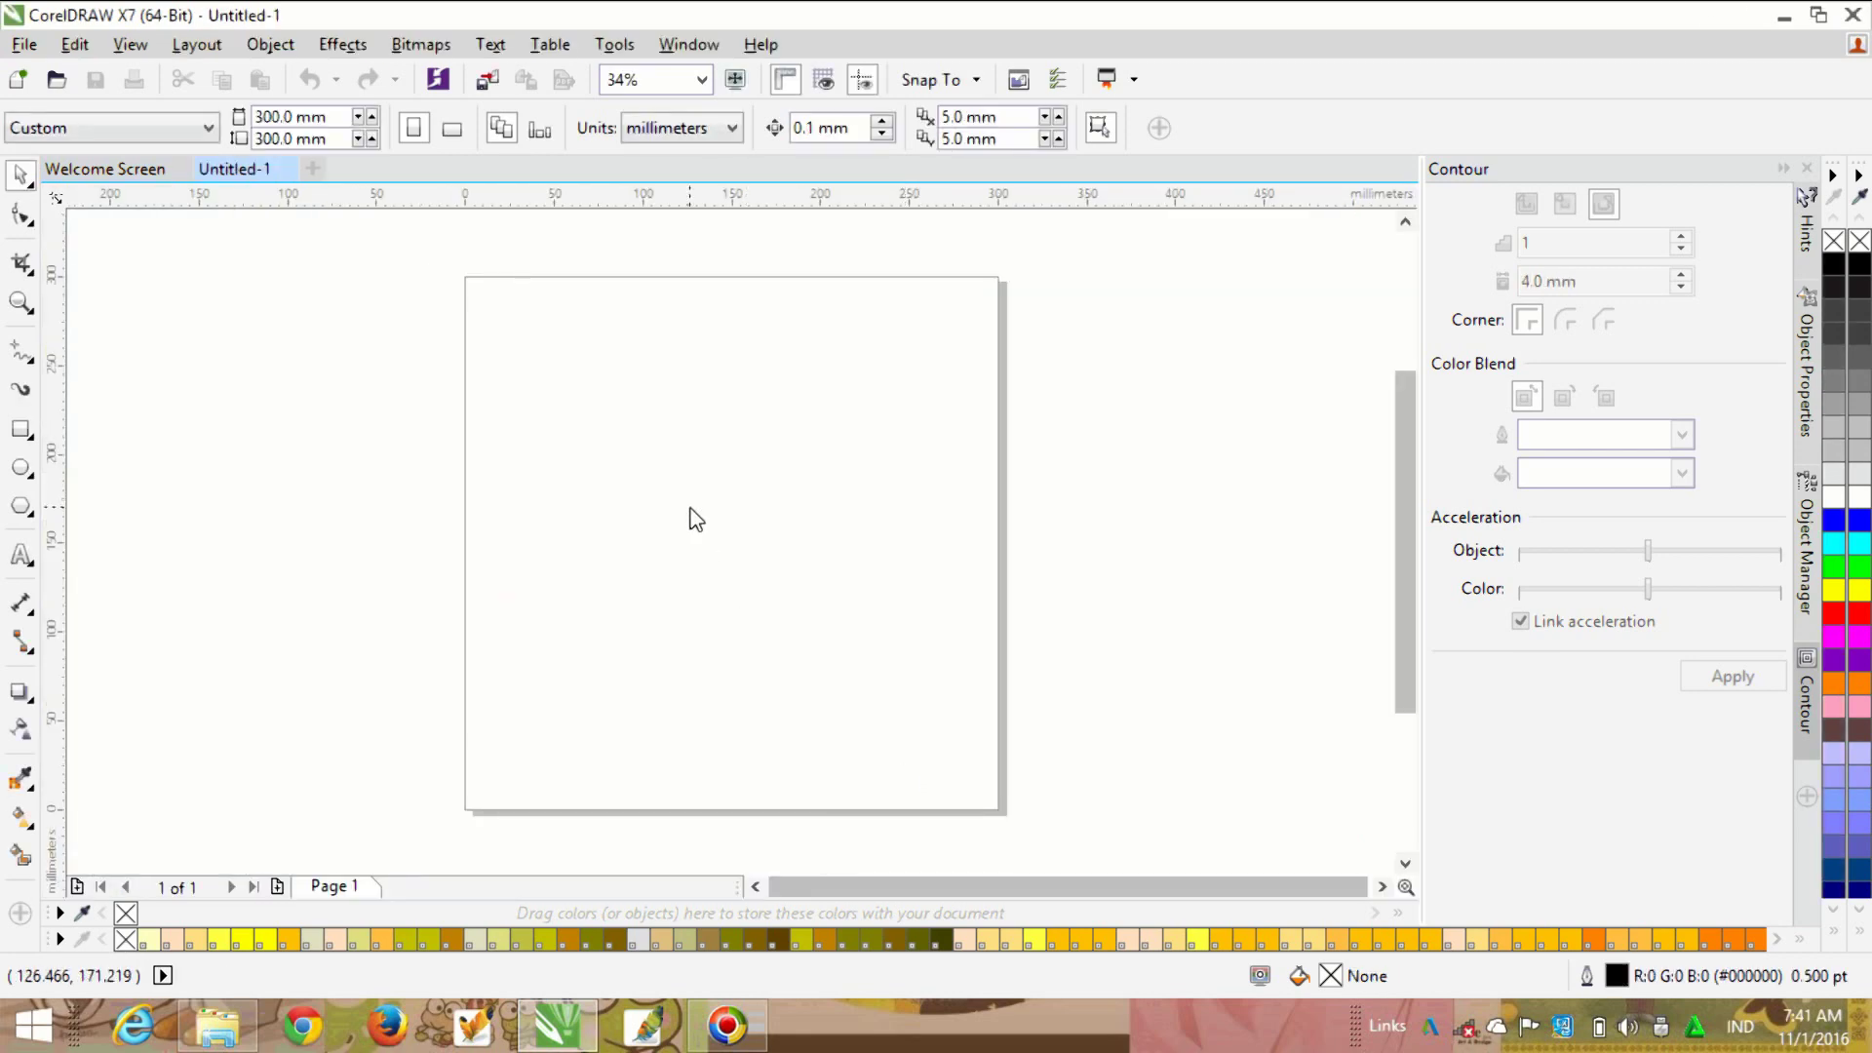
left_click(493, 88)
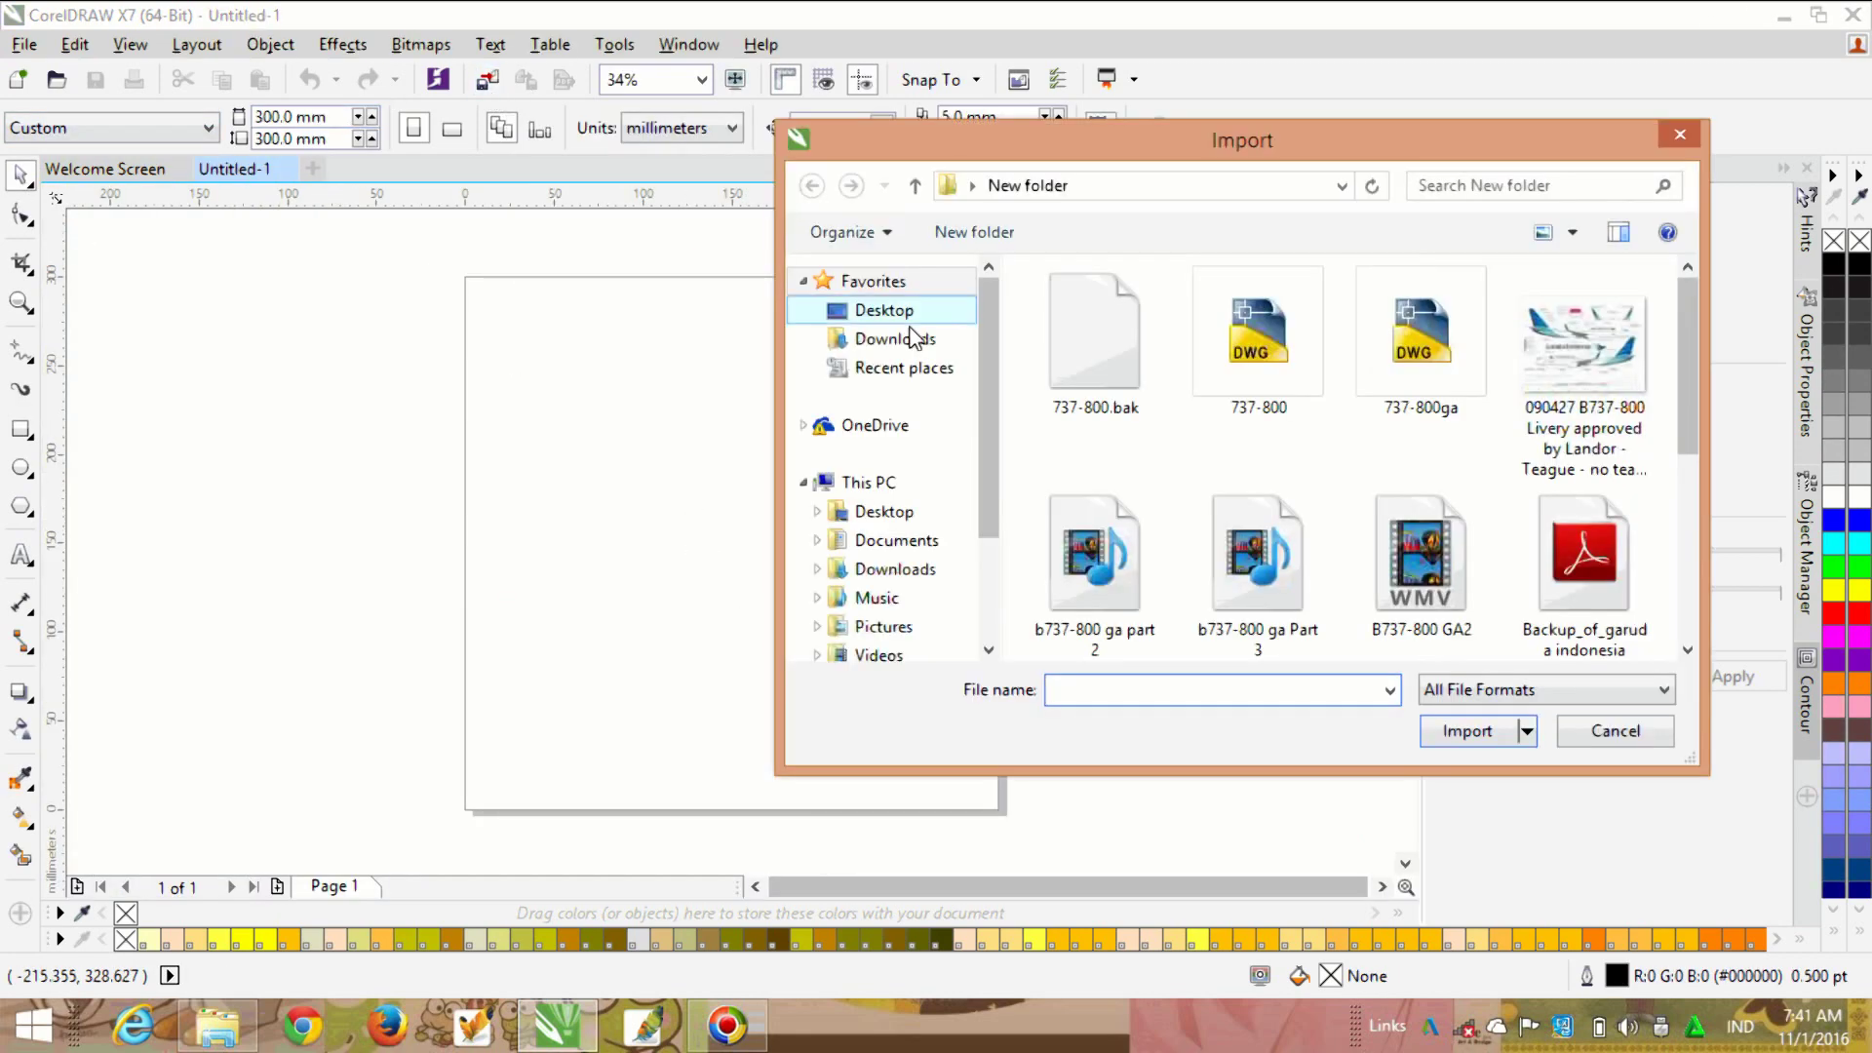
left_click(858, 338)
scroll(1487, 500, "down", 5)
Step: Import IMG-20161024-WA0010.jpg, place it on the page and enlarge it
left_click(1276, 527)
left_click(1467, 730)
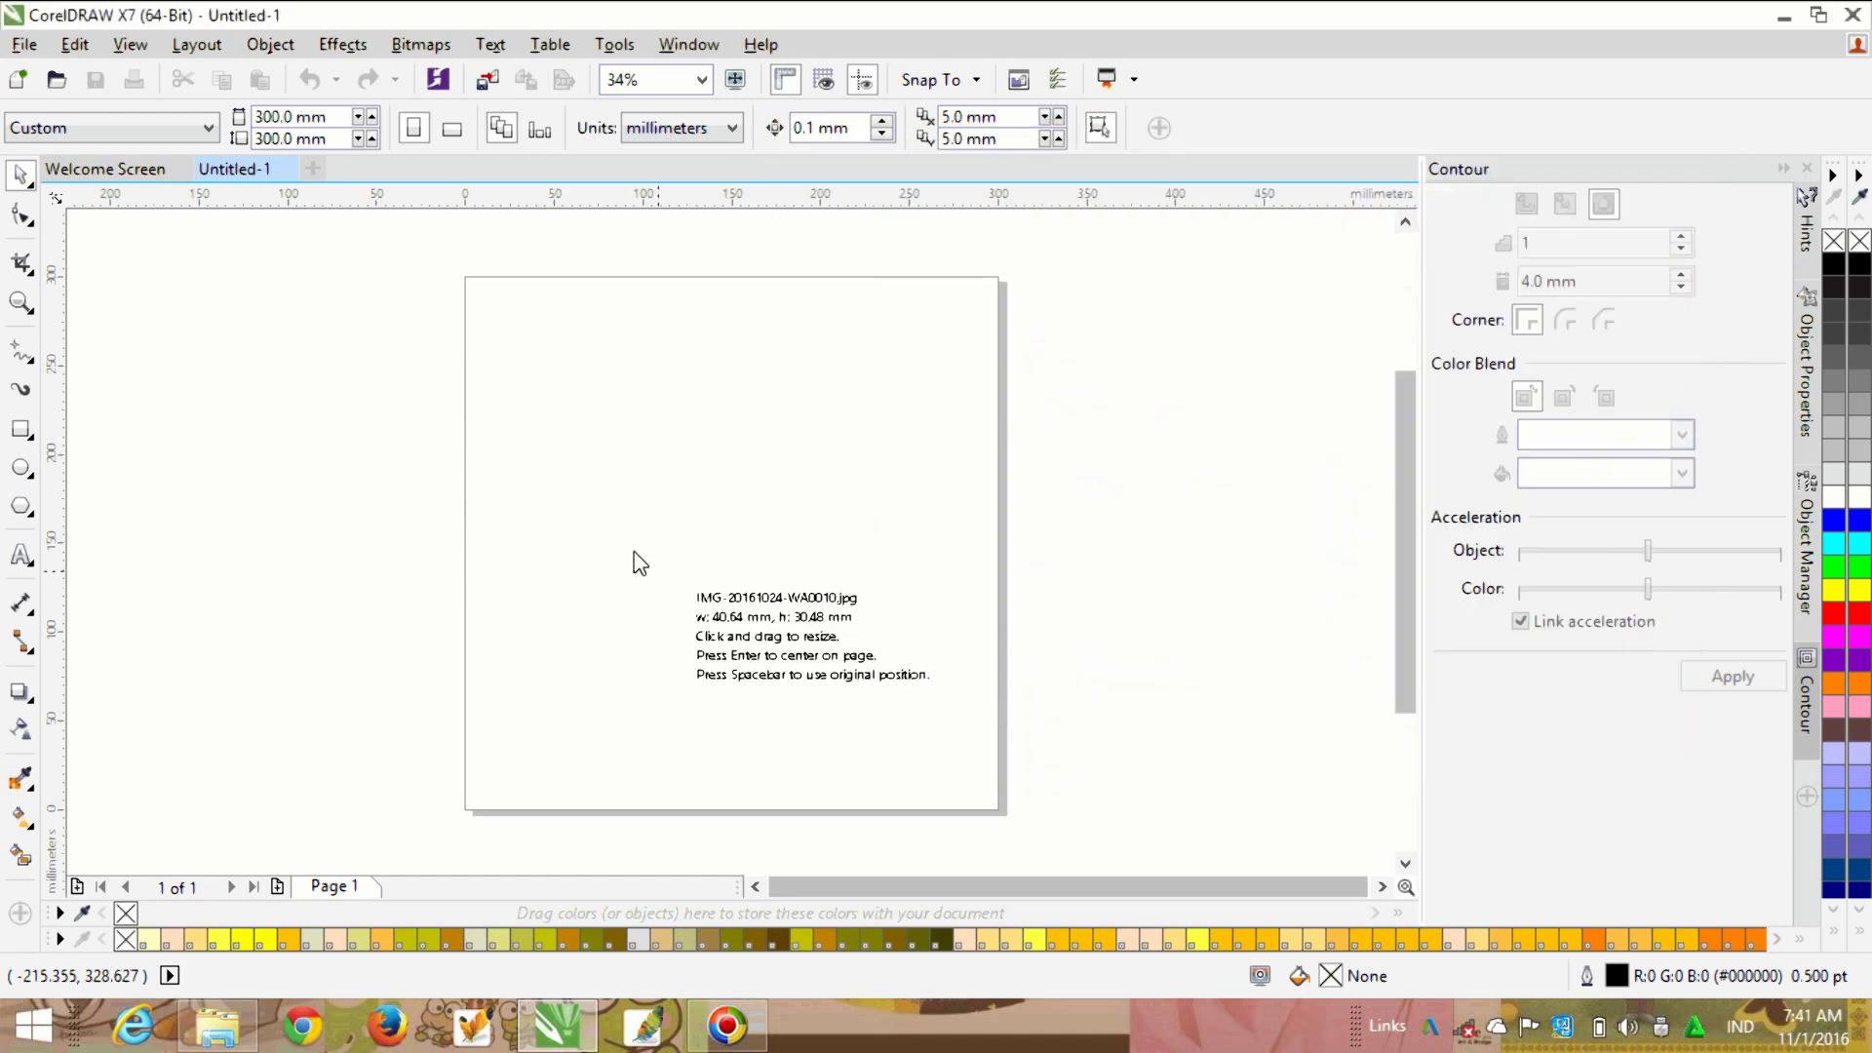
left_click(573, 445)
left_click_drag(656, 435, 797, 326)
mouse_move(797, 508)
left_mouse_down()
mouse_move(956, 626)
mouse_move(783, 548)
left_mouse_up()
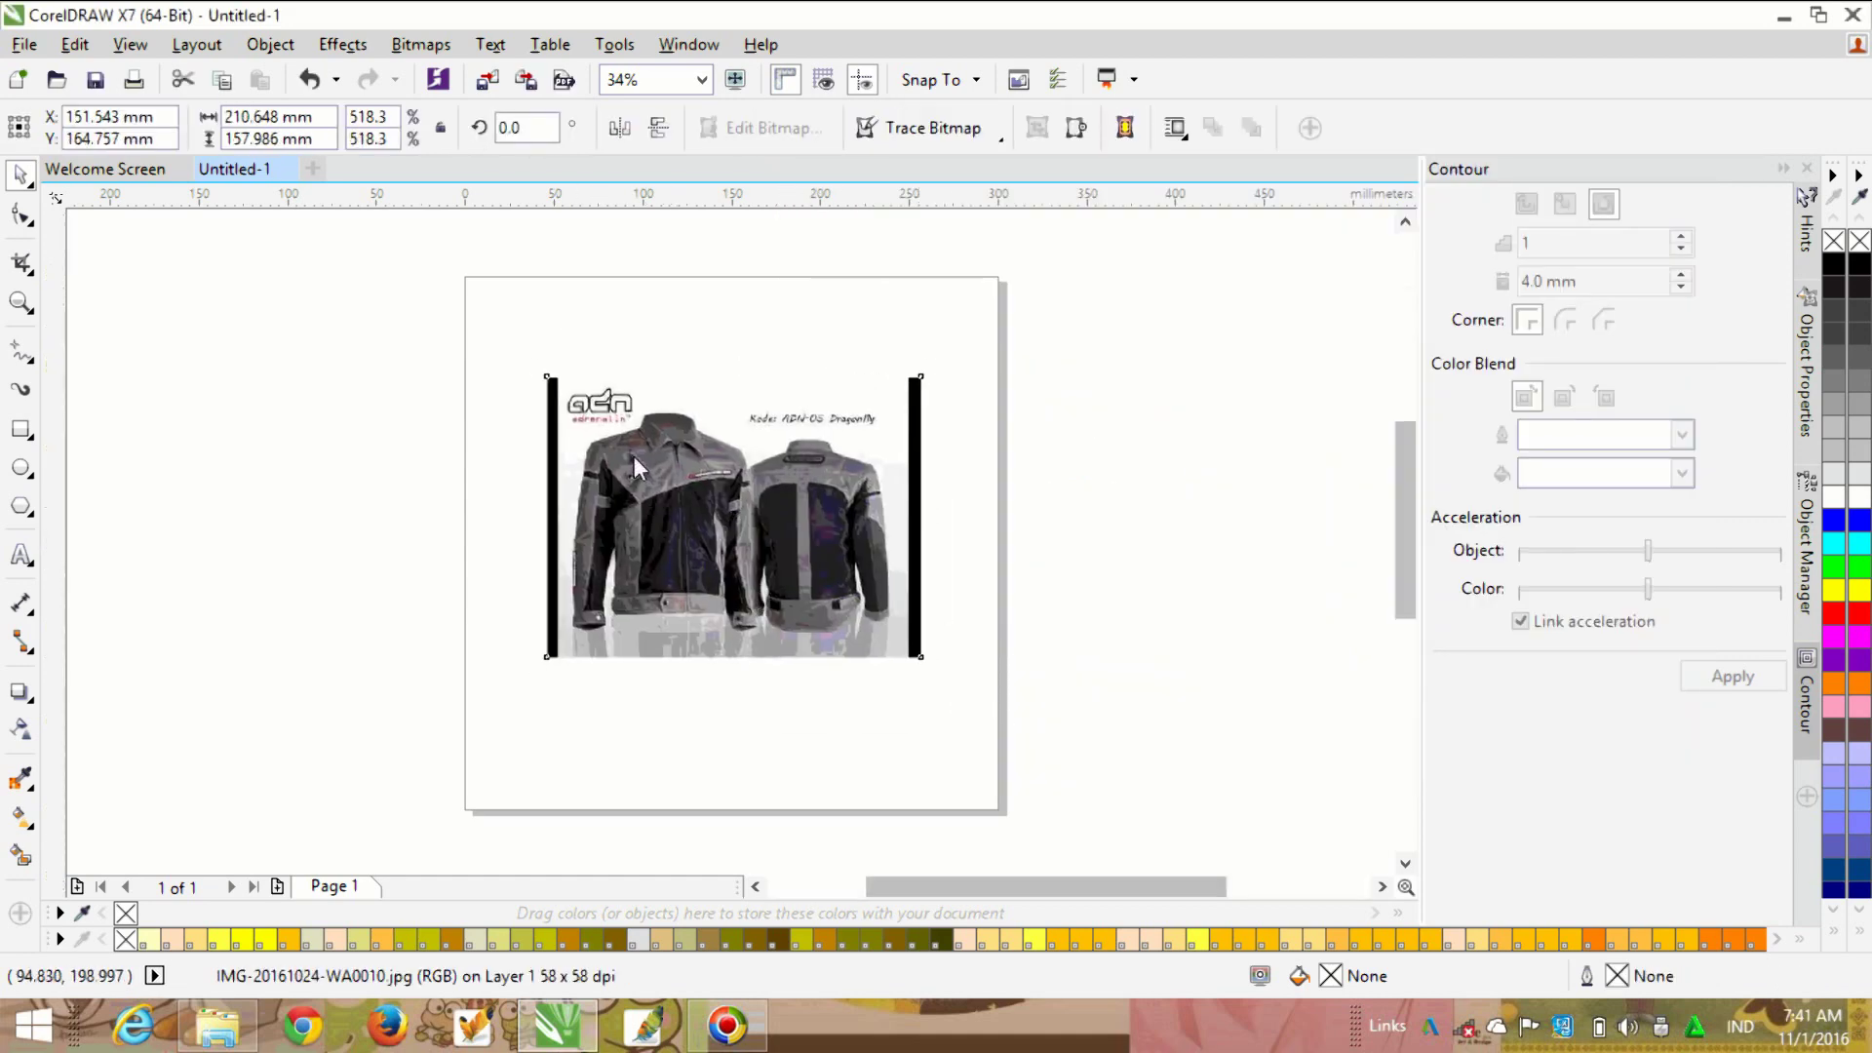
scroll(633, 457, "up", 3)
left_click(30, 359)
Step: With the Bezier tool, place nodes from the collar down the left shoulder and sleeve
left_click(101, 440)
scroll(668, 358, "up", 2)
left_click(634, 326)
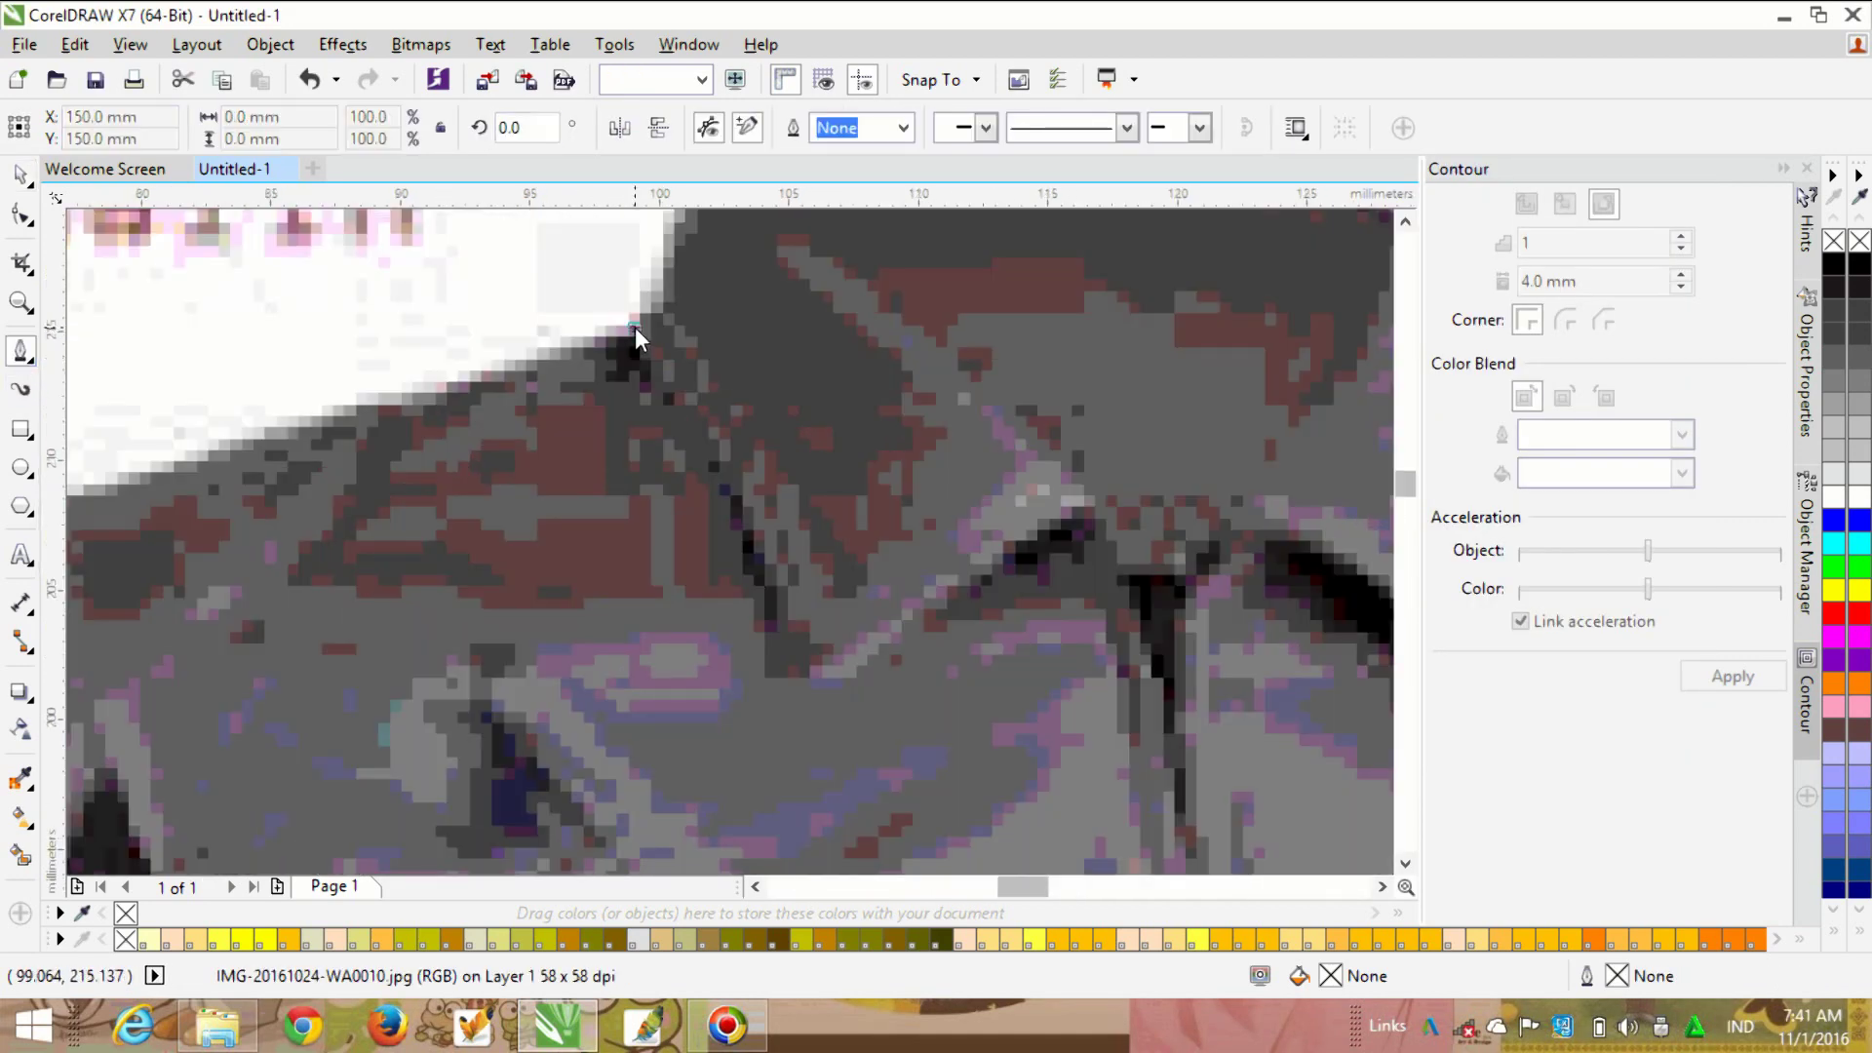
scroll(635, 326, "down", 1)
scroll(359, 420, "up", 1)
left_click(250, 430)
scroll(250, 430, "down", 3)
scroll(445, 446, "up", 3)
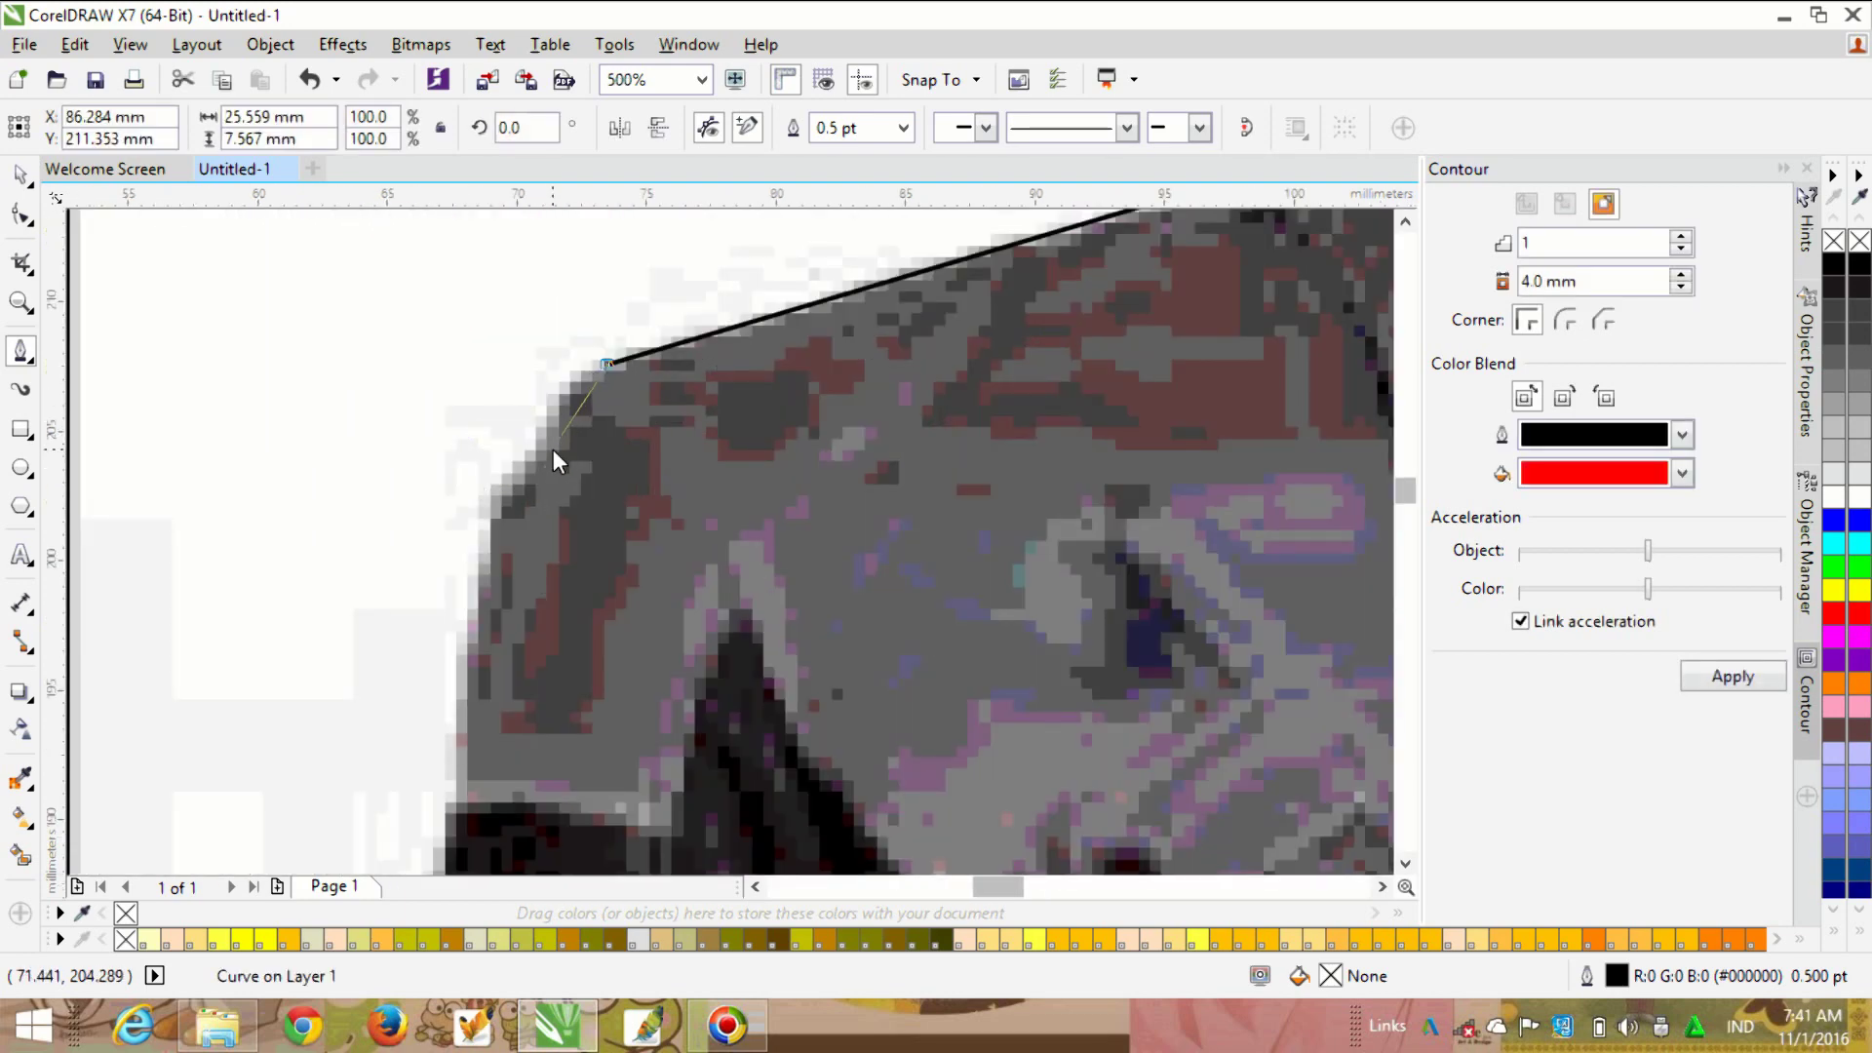
scroll(477, 673, "down", 3)
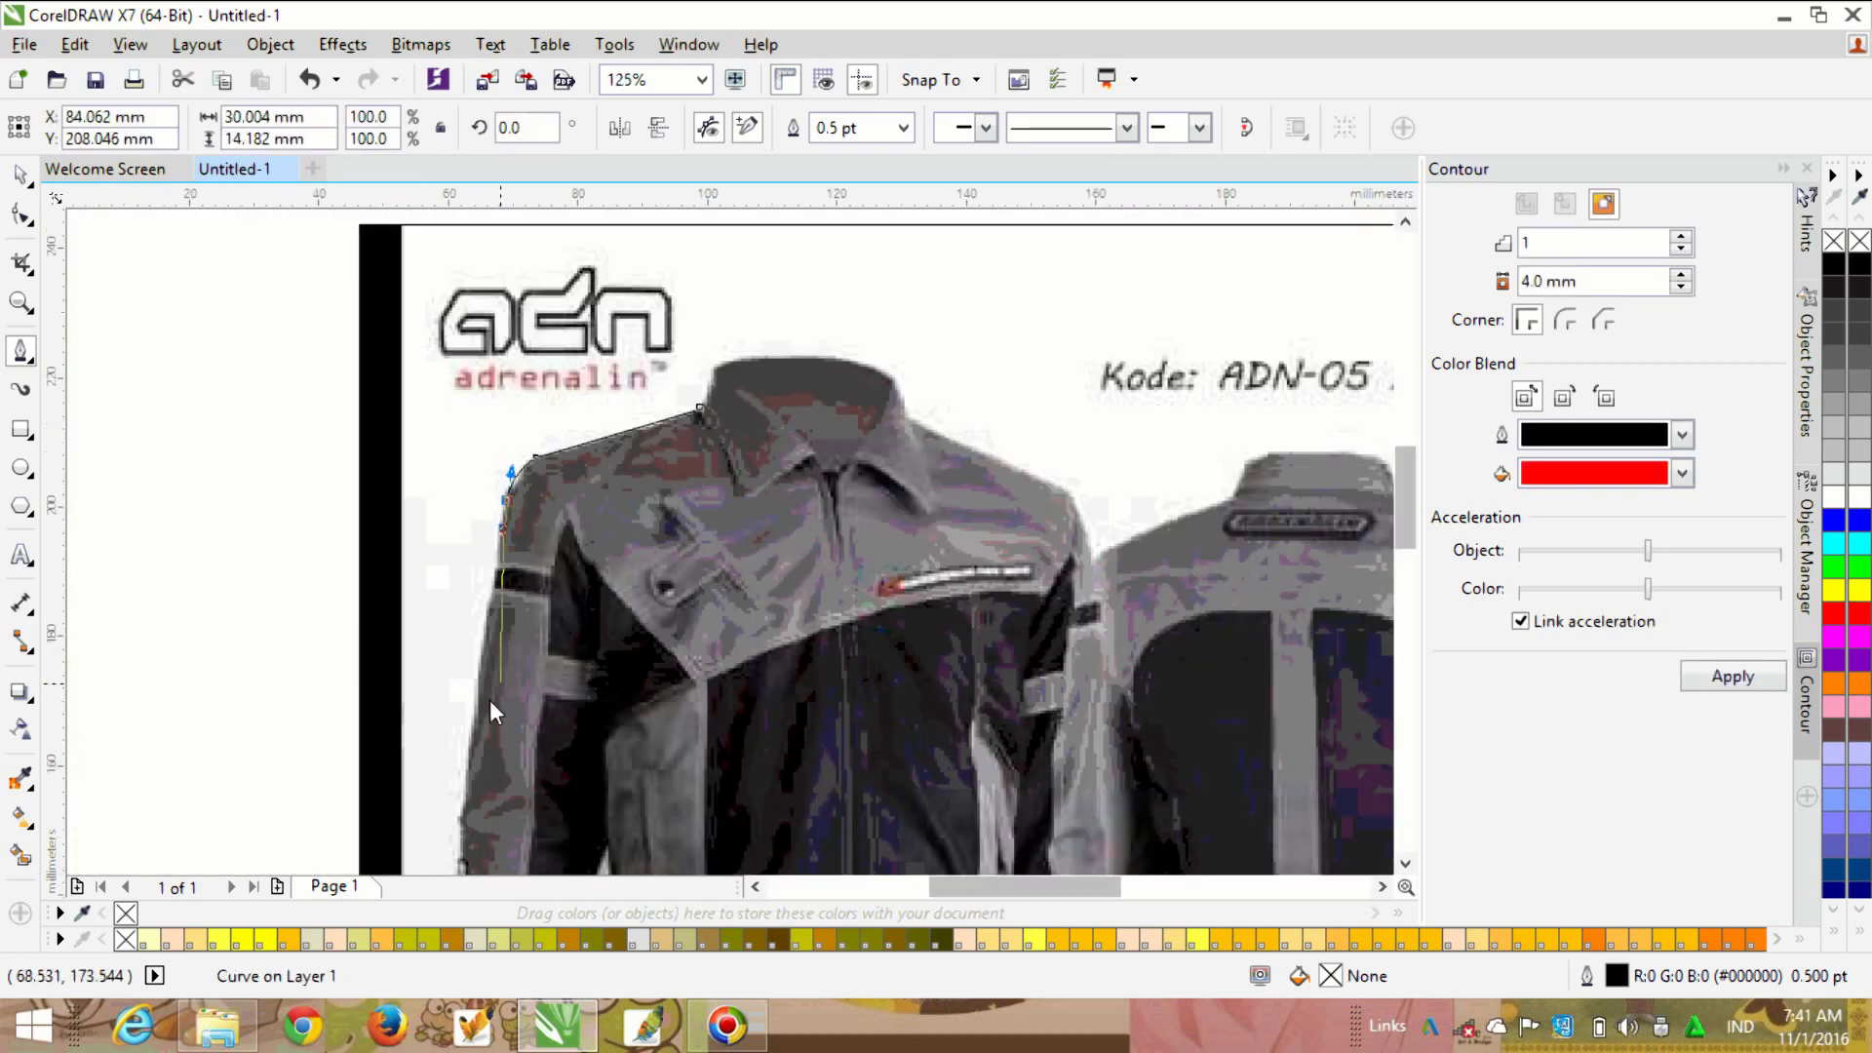
scroll(446, 789, "up", 3)
left_click(446, 790)
scroll(446, 790, "down", 3)
scroll(639, 417, "up", 2)
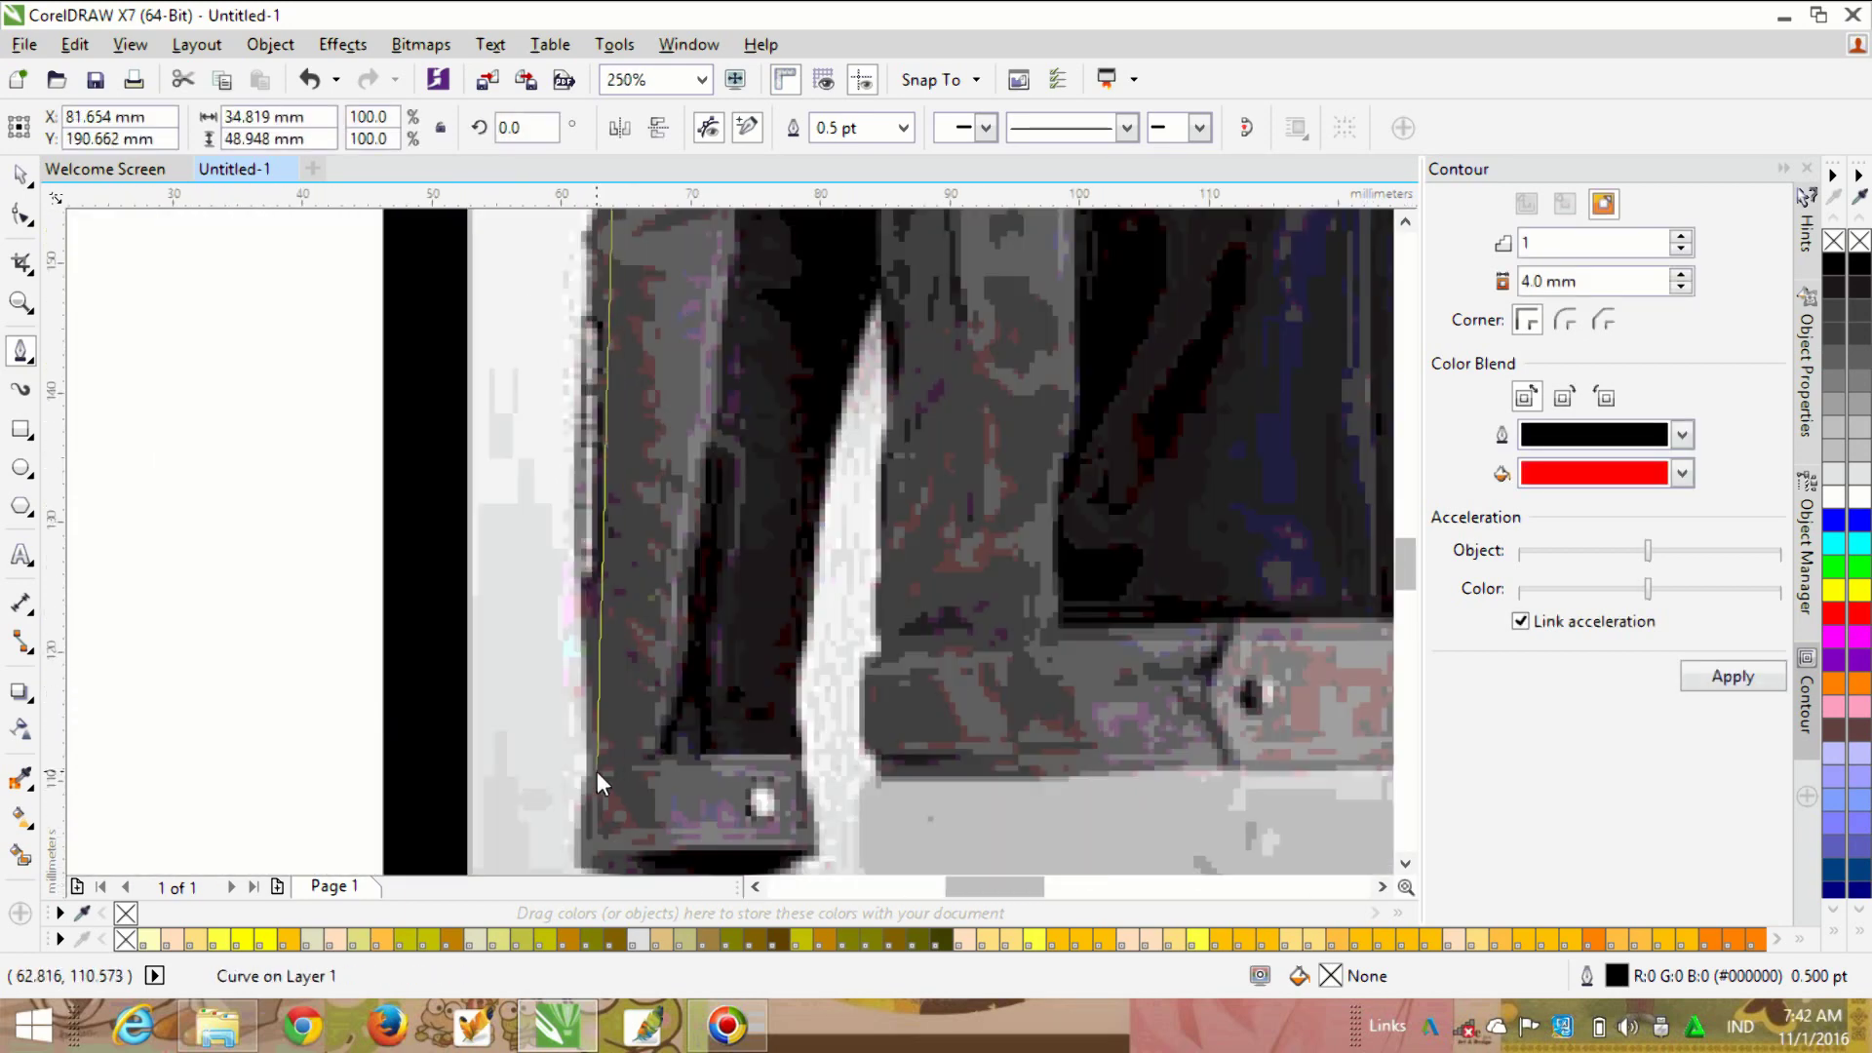
left_click(589, 757)
scroll(589, 740, "down", 2)
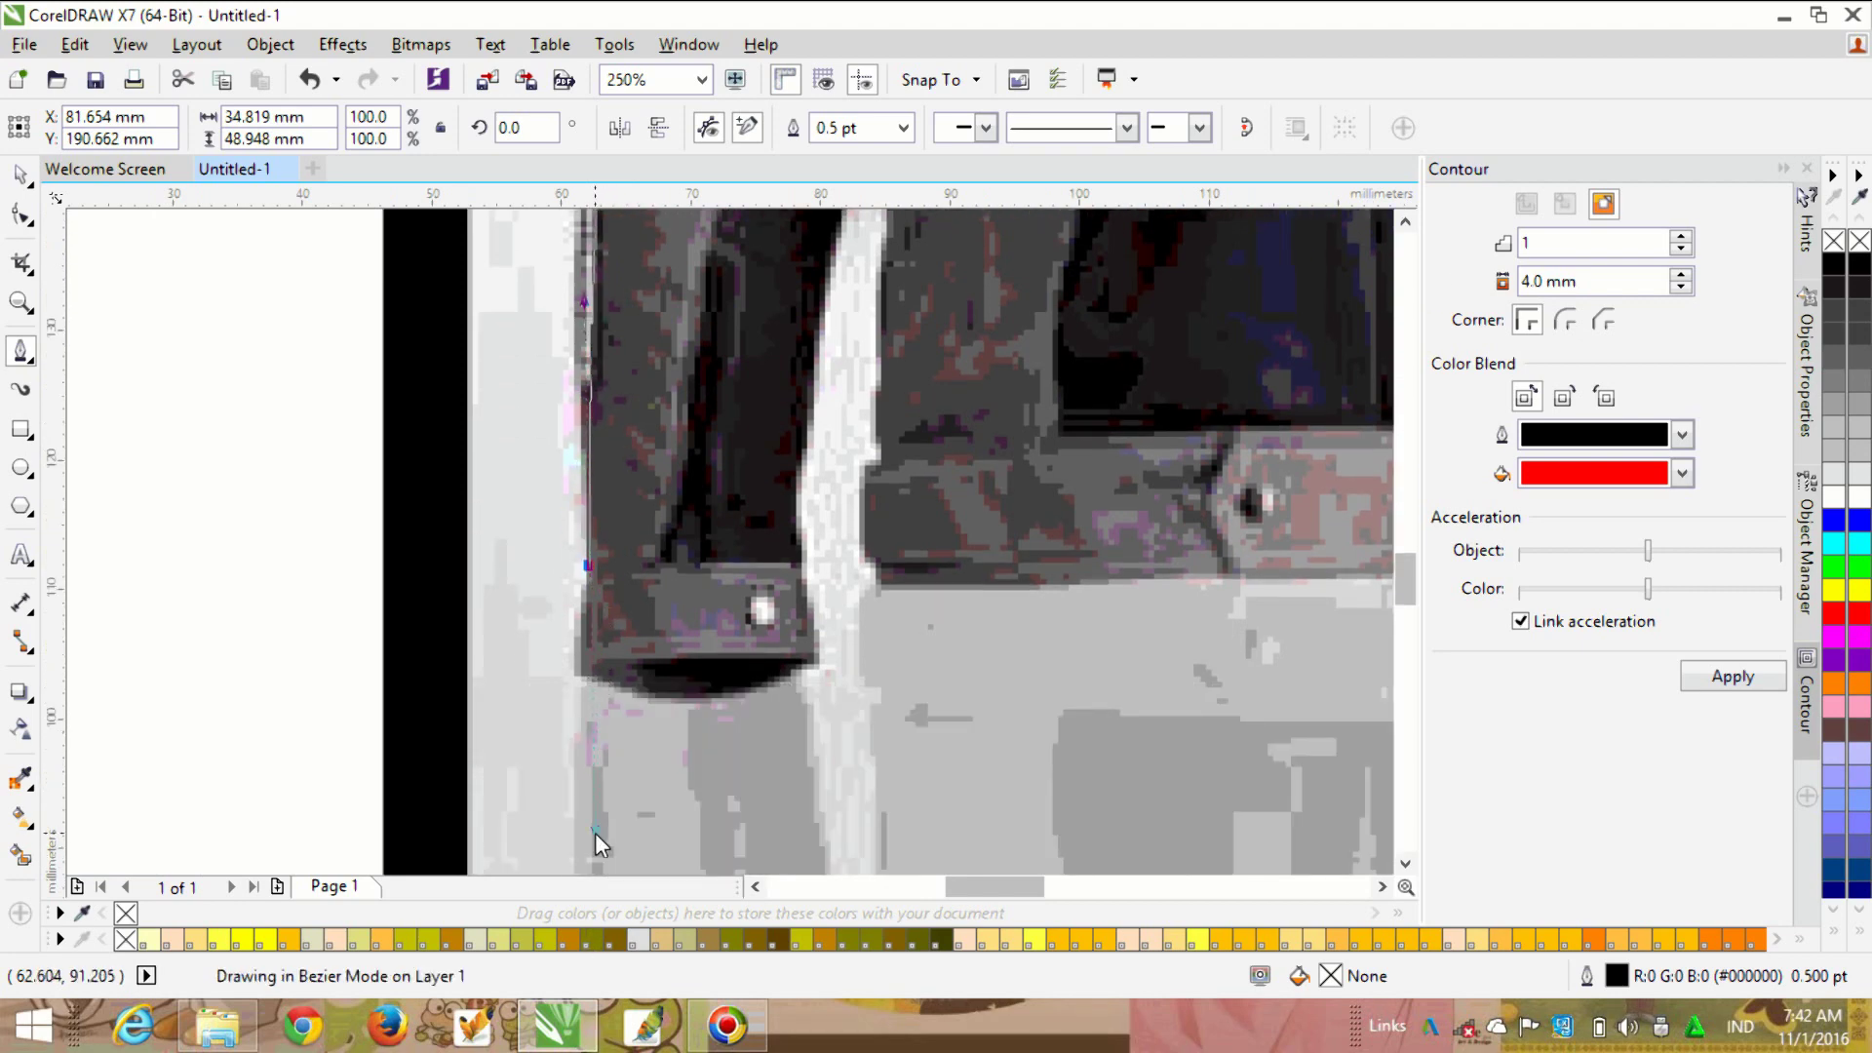
left_click(605, 833)
scroll(605, 833, "down", 3)
scroll(556, 547, "up", 3)
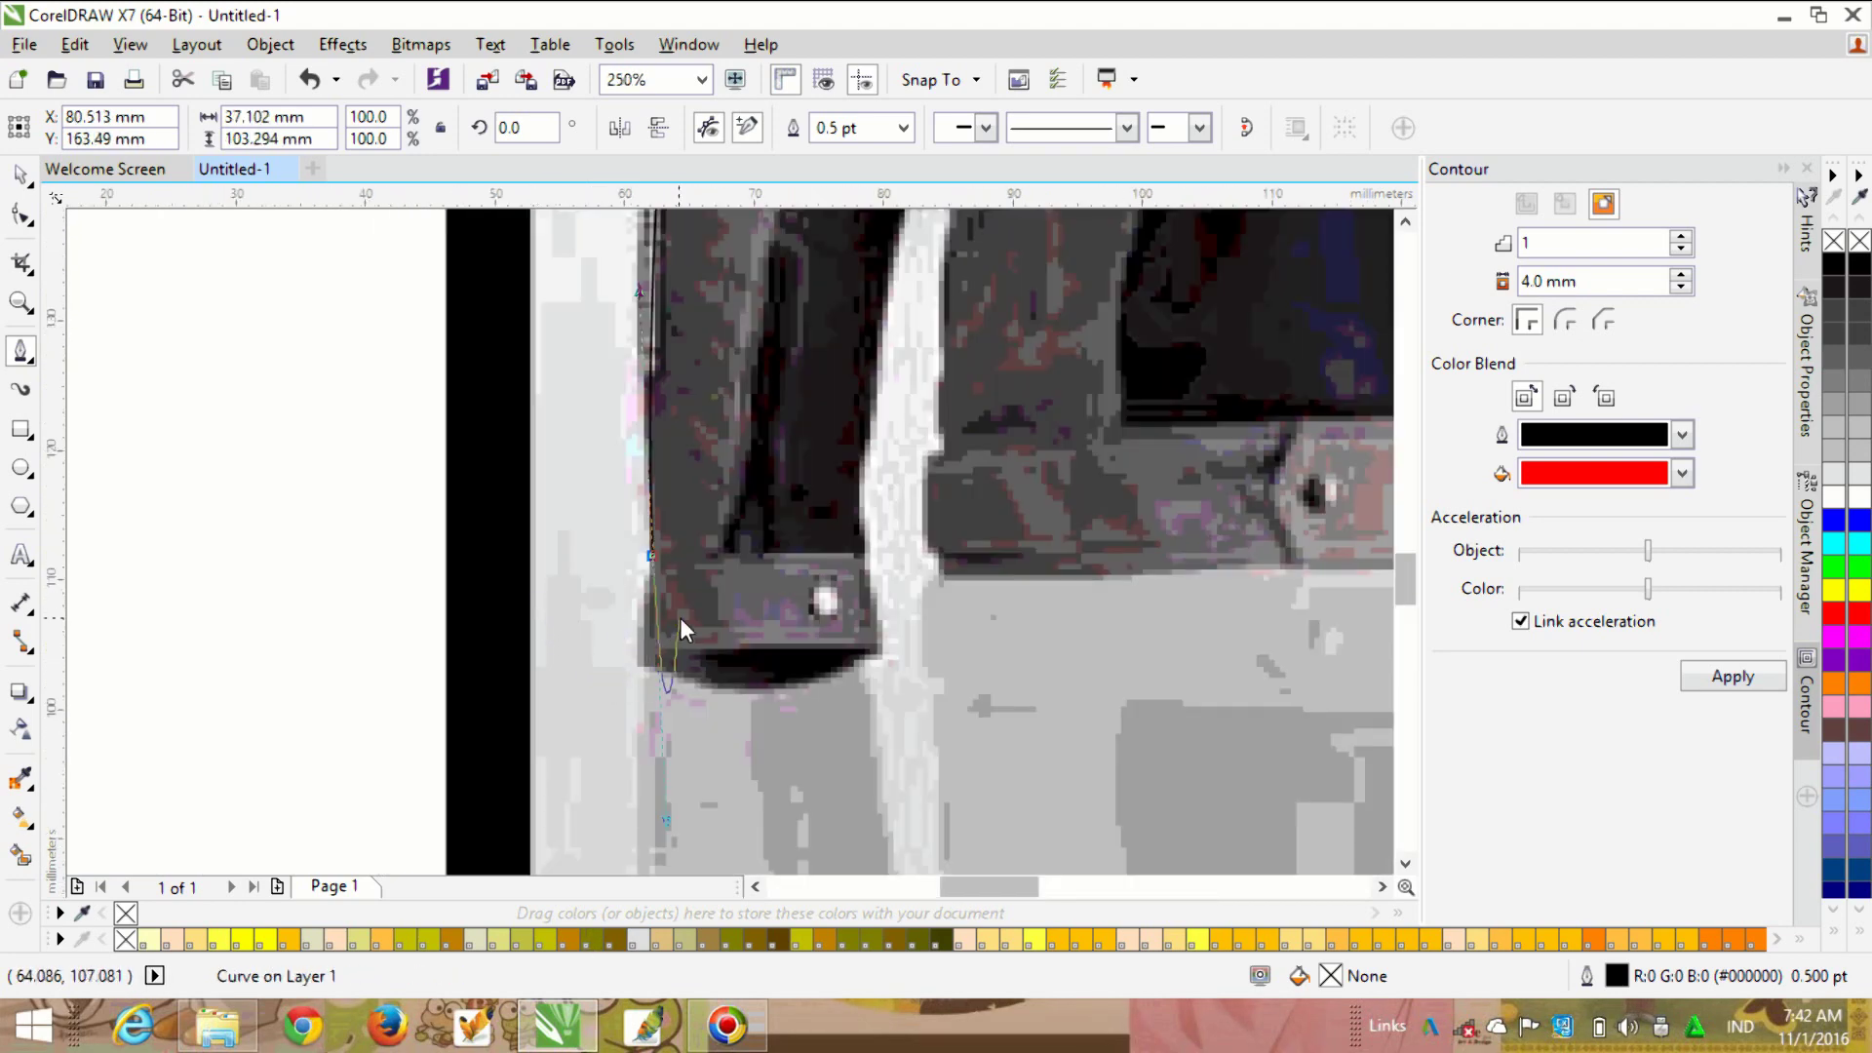
Step: Trace around the left cuff and back up the inner sleeve to the body
left_click(644, 658)
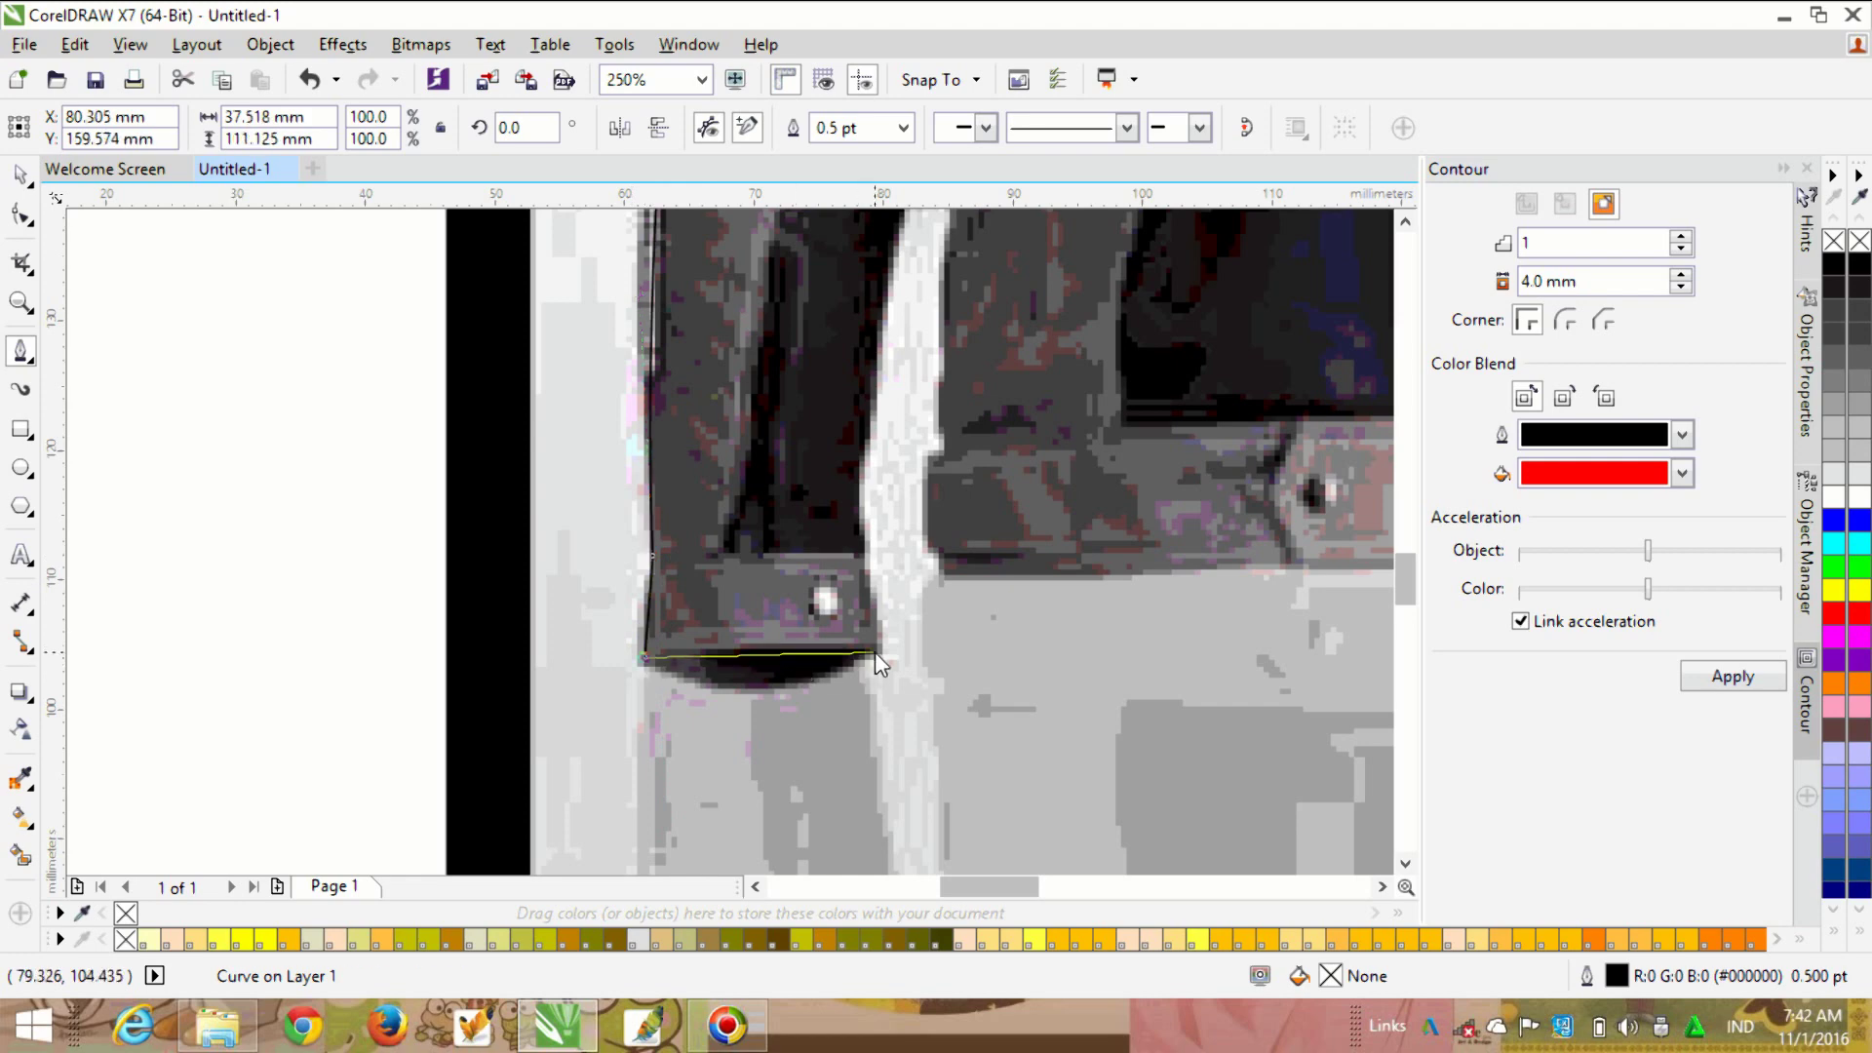
left_click(880, 653)
left_click(861, 557)
scroll(862, 557, "down", 3)
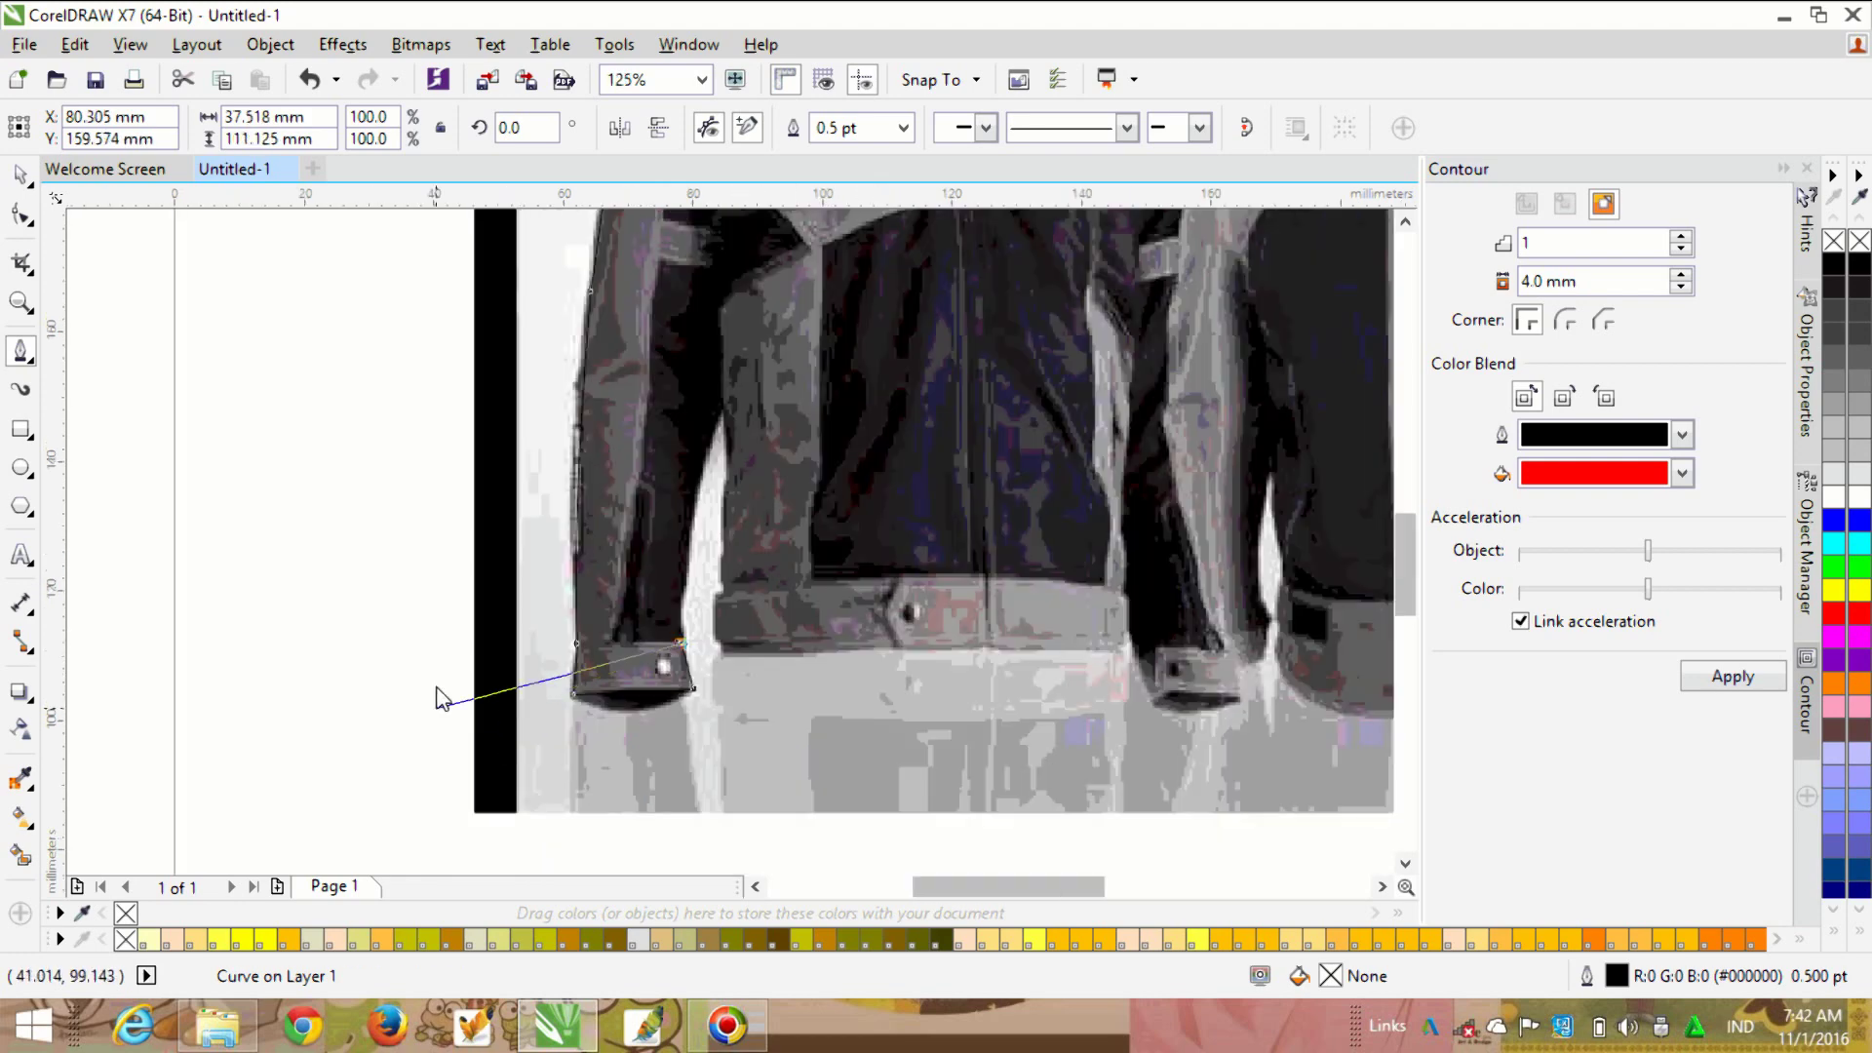
scroll(673, 721, "up", 3)
scroll(672, 721, "up", 3)
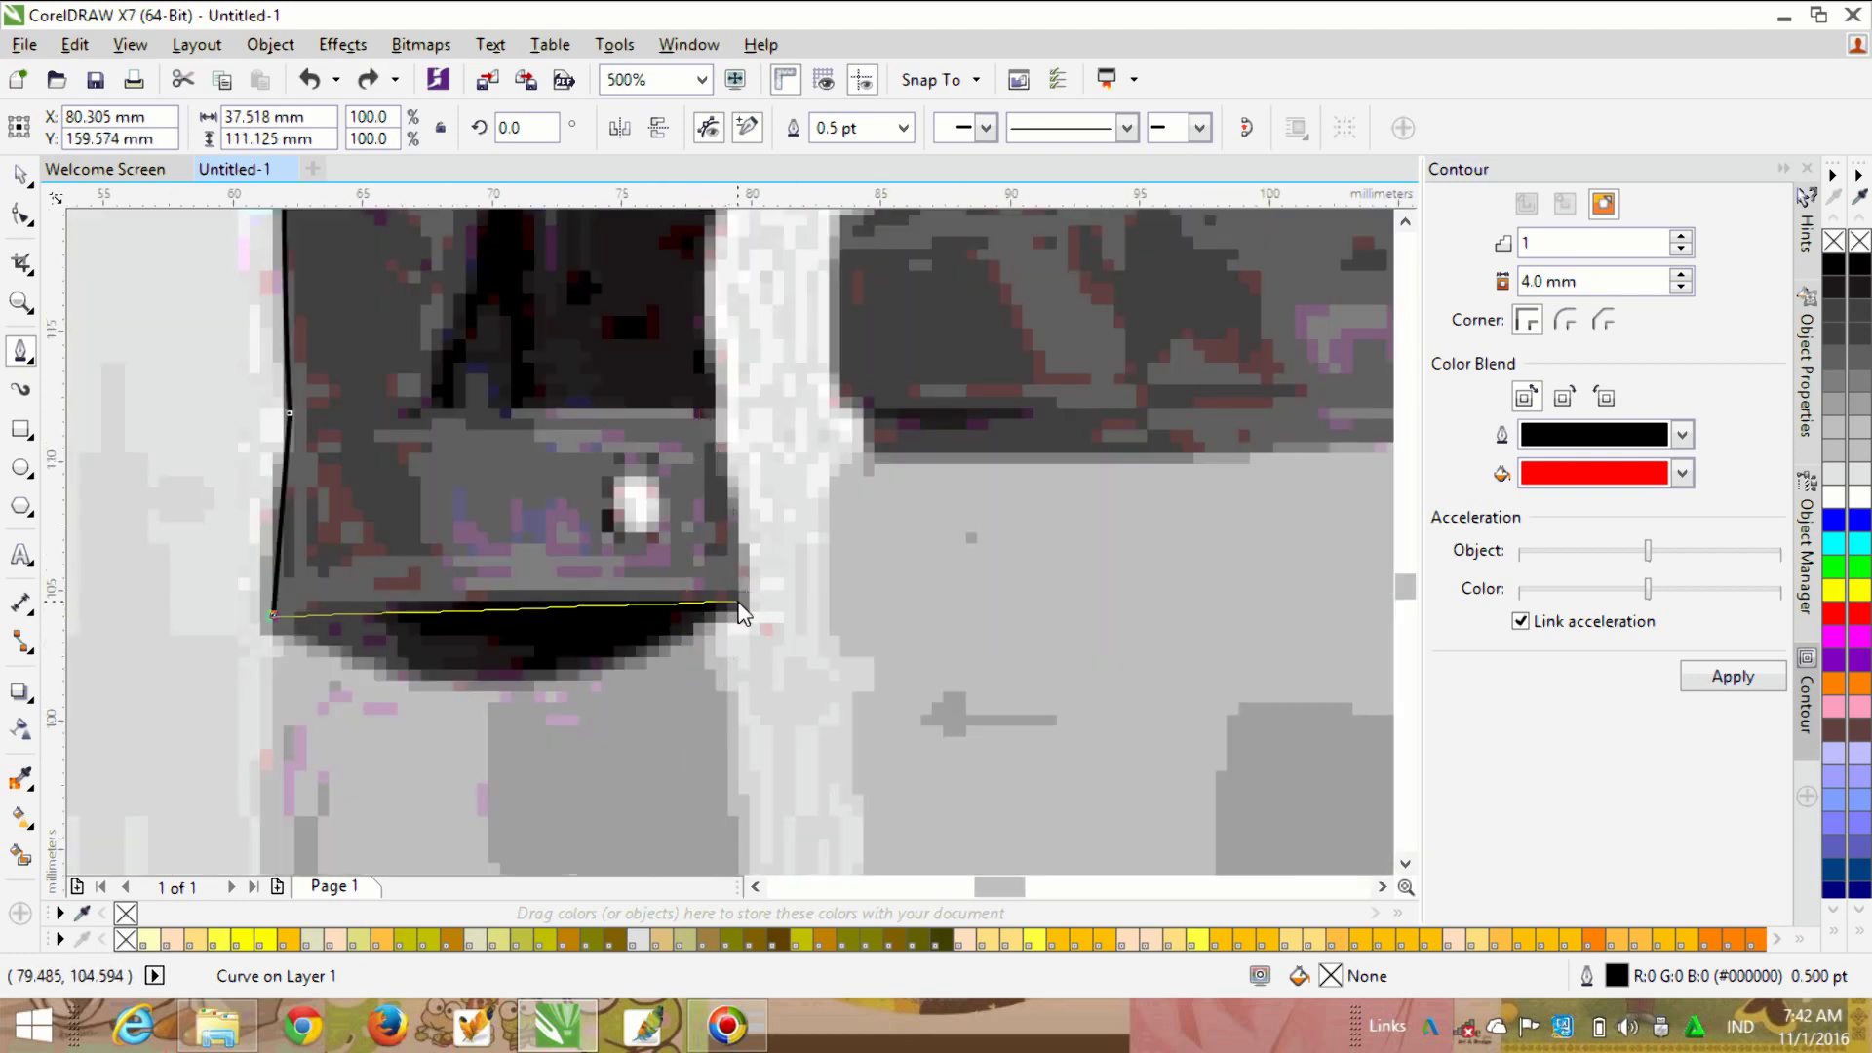
left_click(721, 419)
scroll(722, 420, "down", 2)
scroll(472, 322, "up", 1)
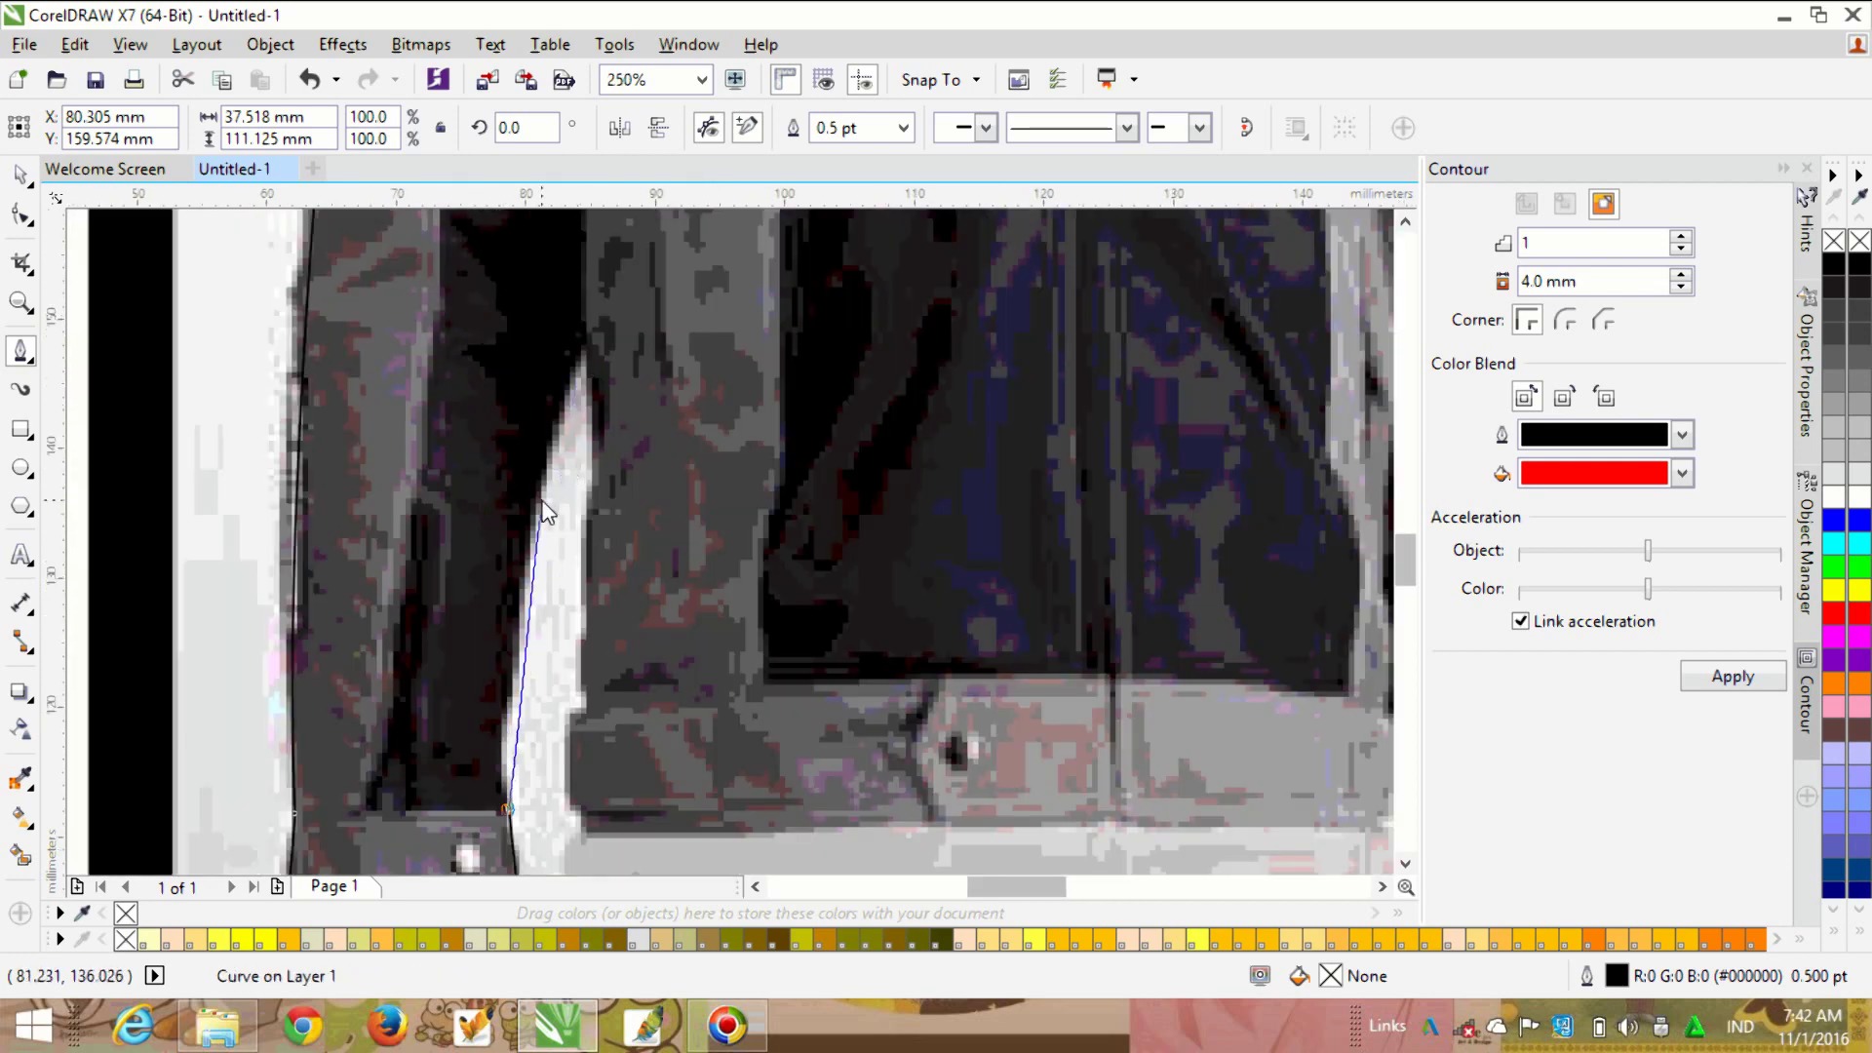
left_click(592, 458)
left_click_drag(588, 347, 698, 247)
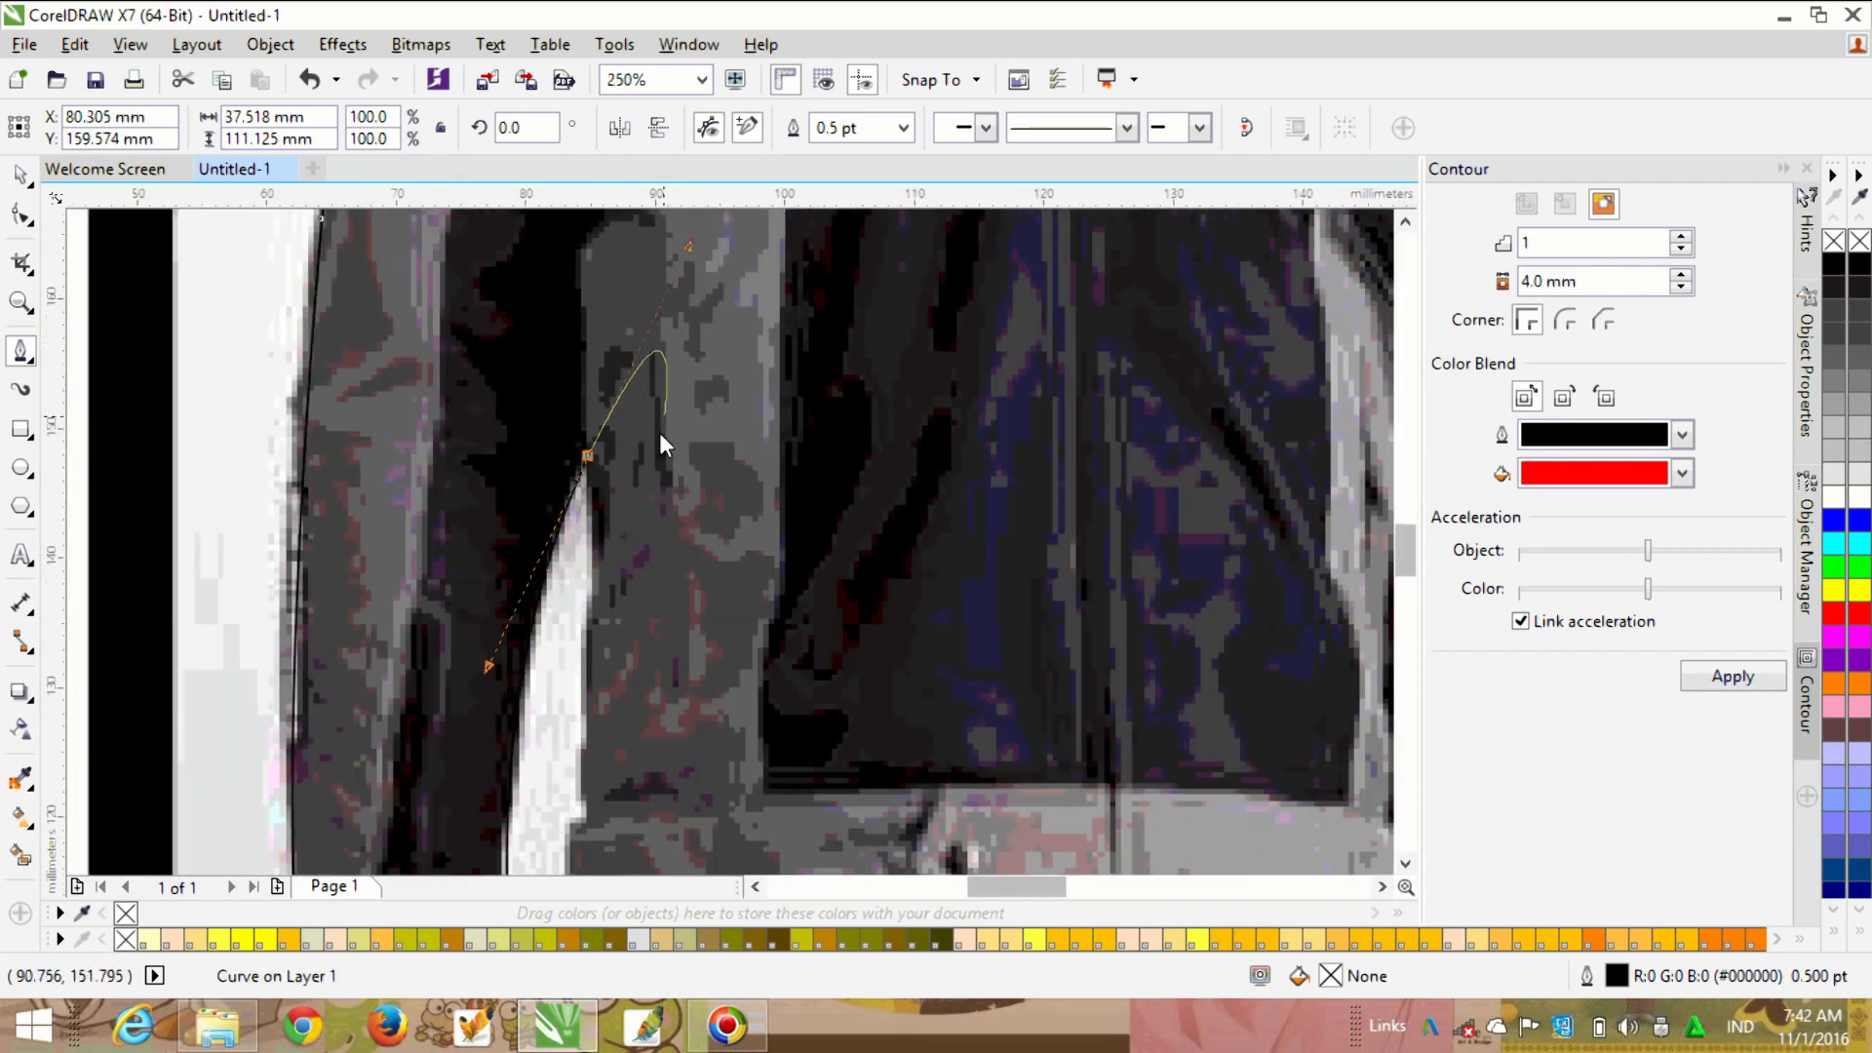
scroll(594, 460, "down", 2)
scroll(614, 585, "up", 1)
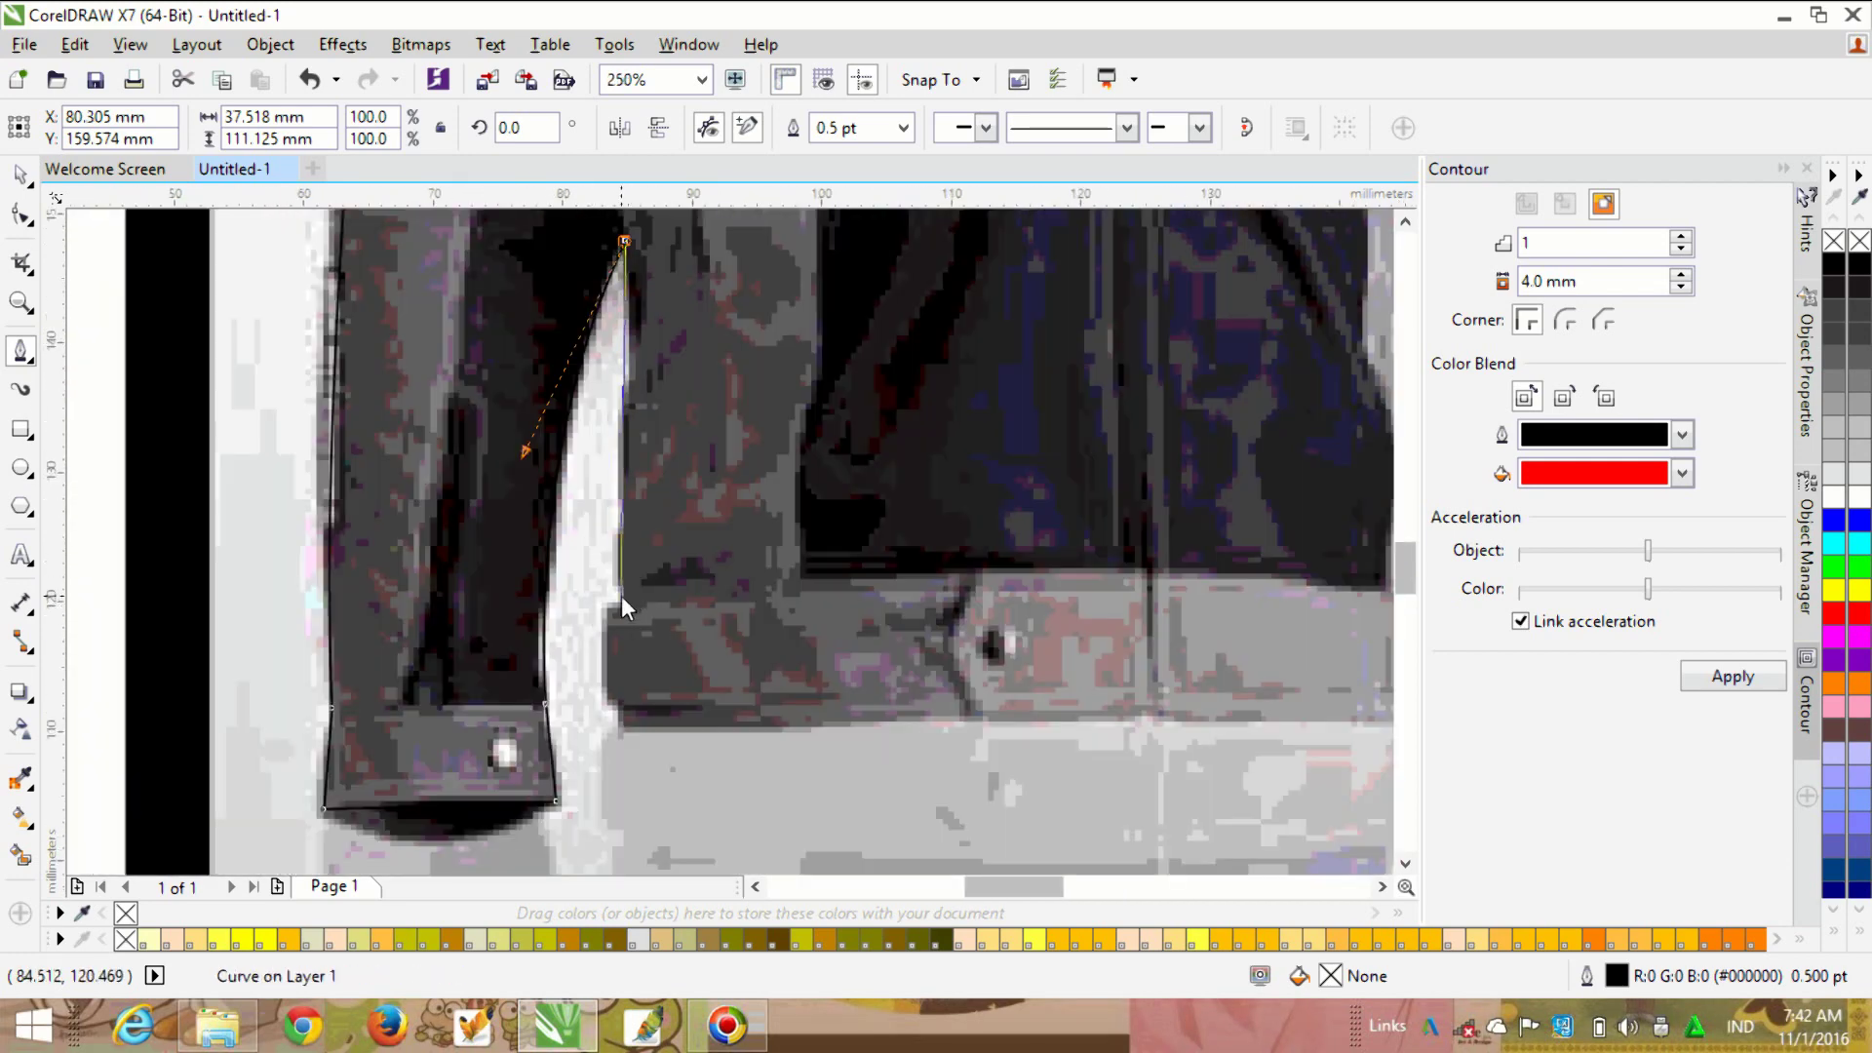
Step: Curve the outline down to the waistband corner and along the hem to its right end
left_click(617, 595)
scroll(582, 651, "up", 1)
left_click_drag(626, 594, 620, 642)
left_click_drag(676, 797, 718, 806)
scroll(719, 806, "down", 2)
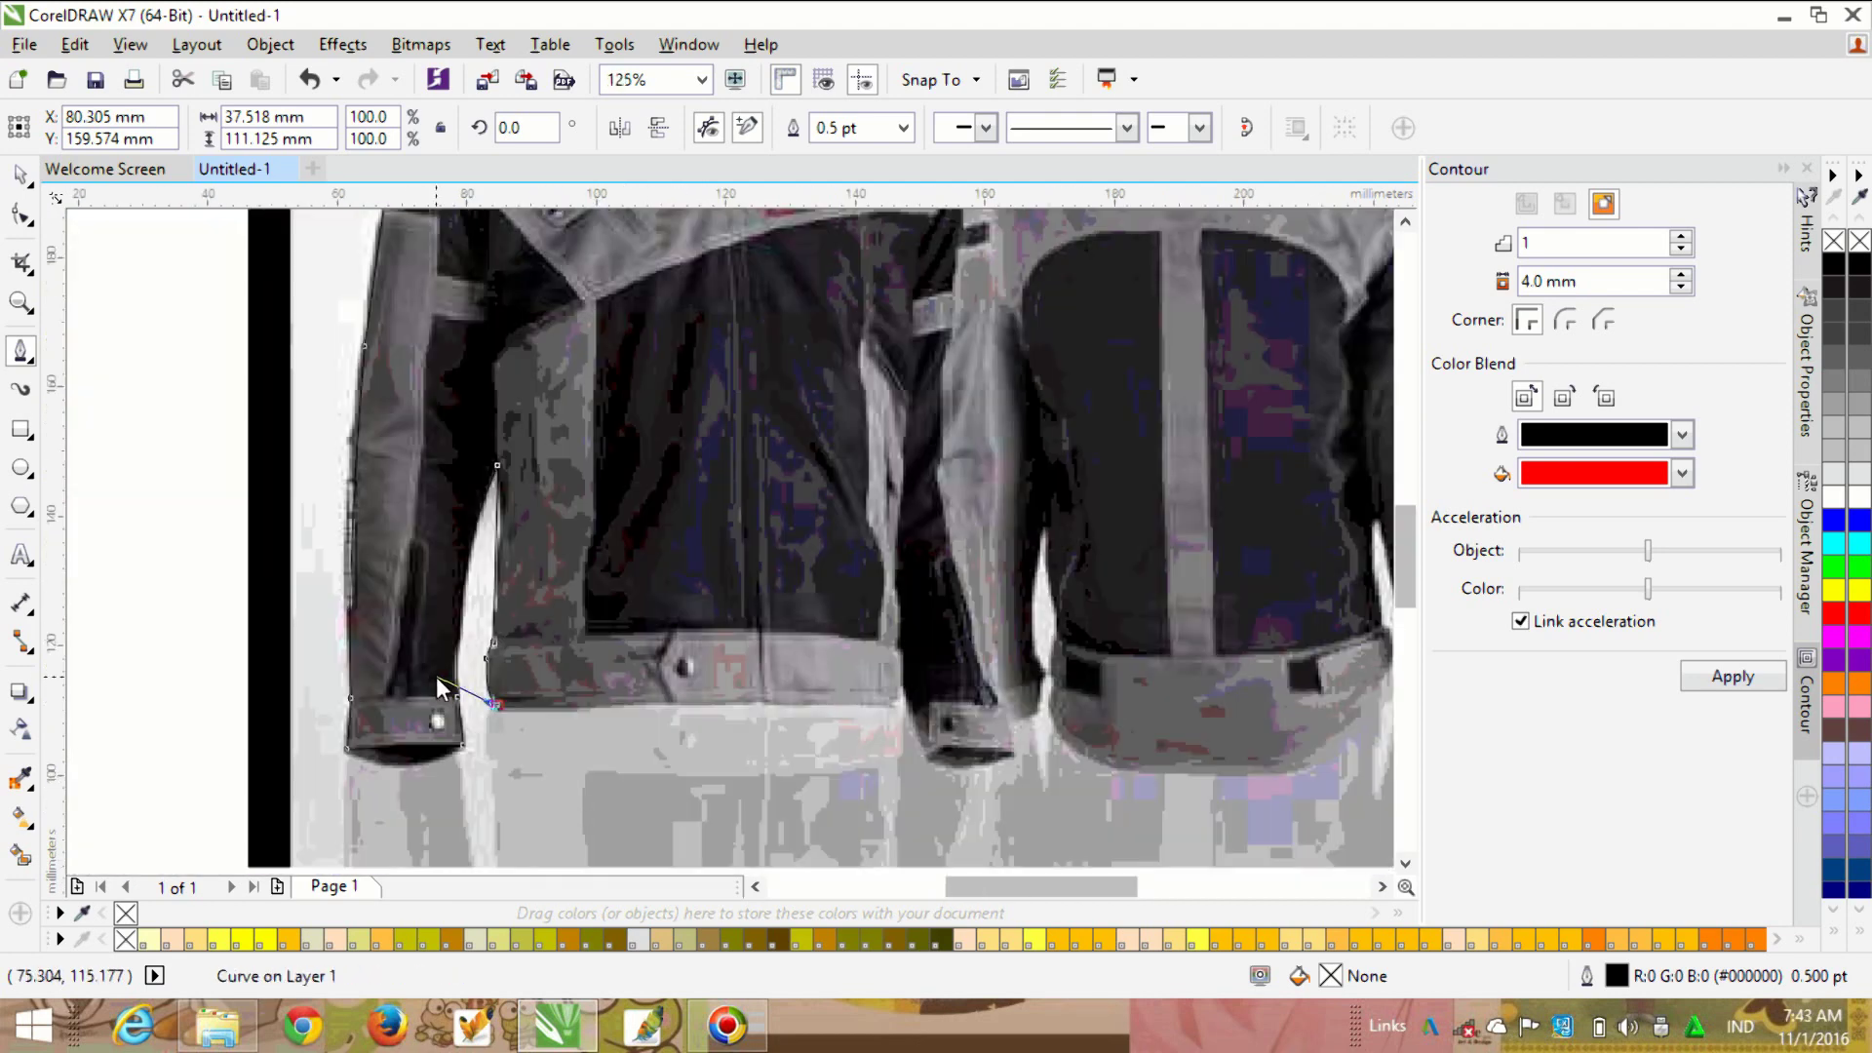
scroll(436, 677, "up", 1)
left_click(679, 684)
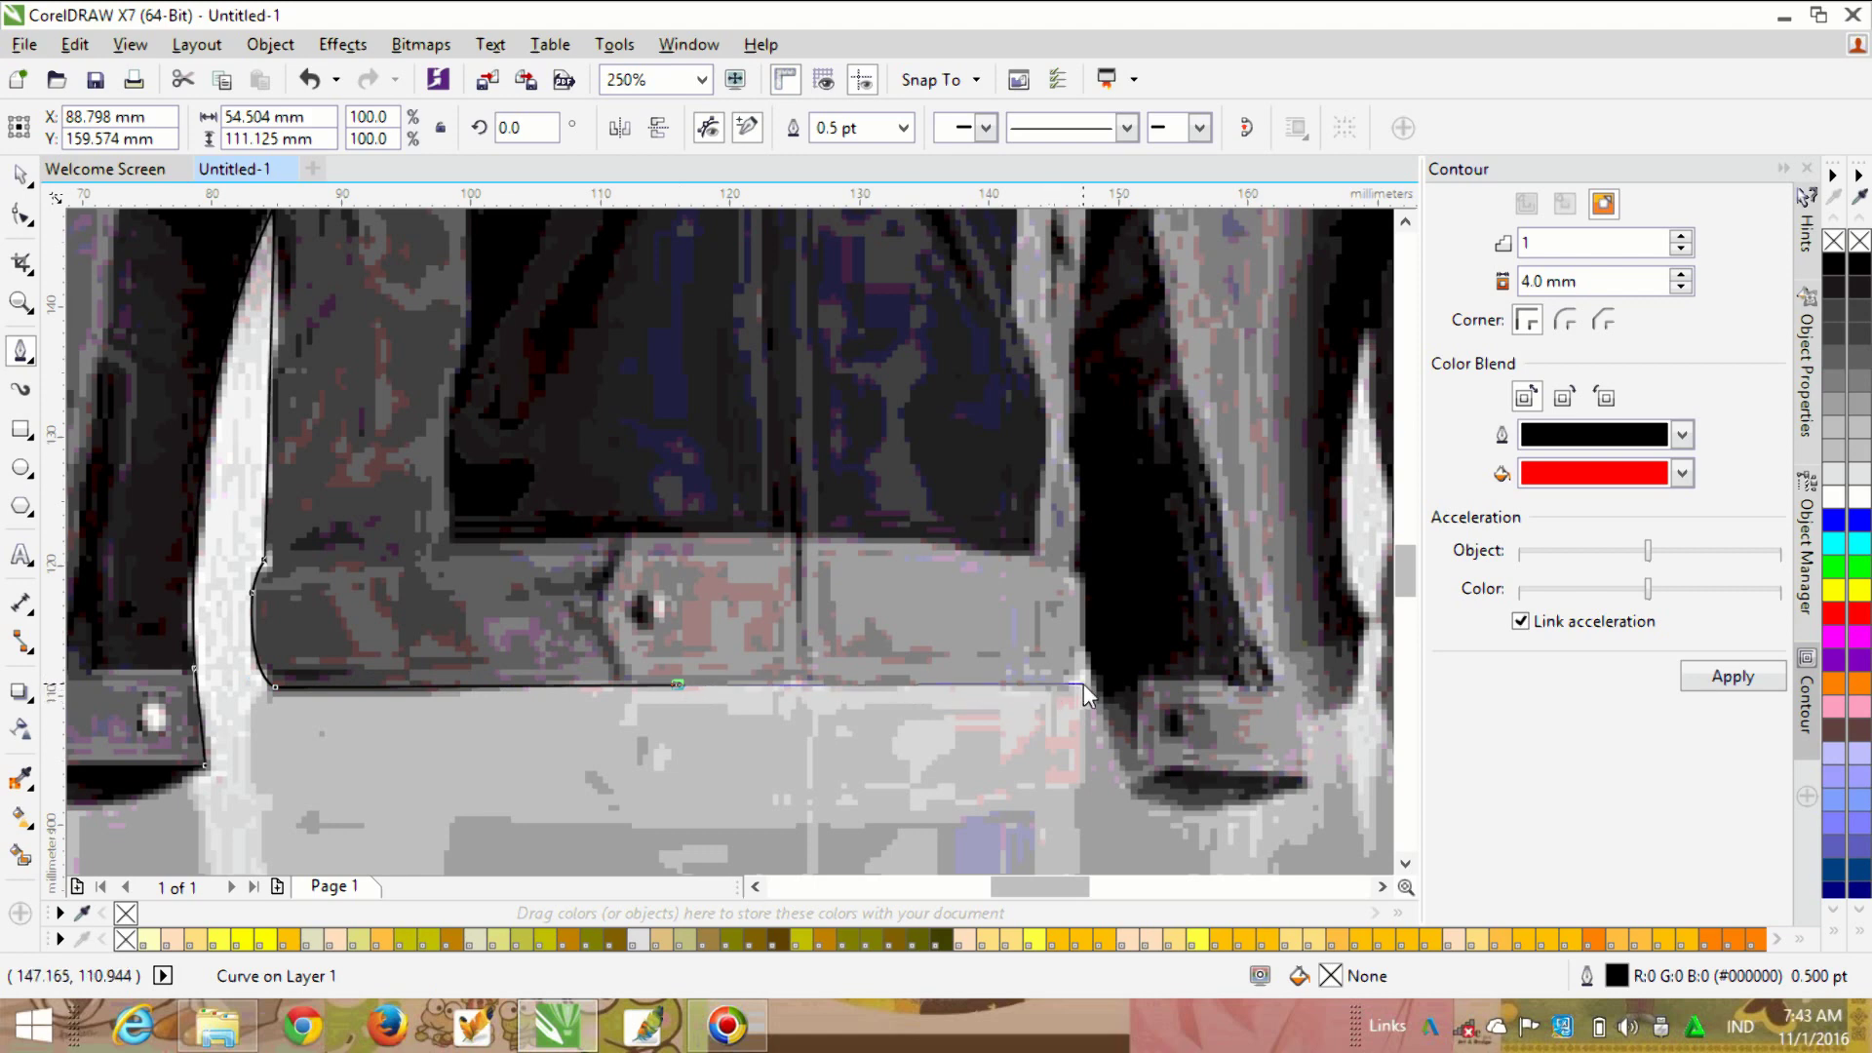
left_click_drag(1068, 683, 1086, 622)
scroll(1091, 663, "up", 1)
scroll(1061, 643, "down", 1)
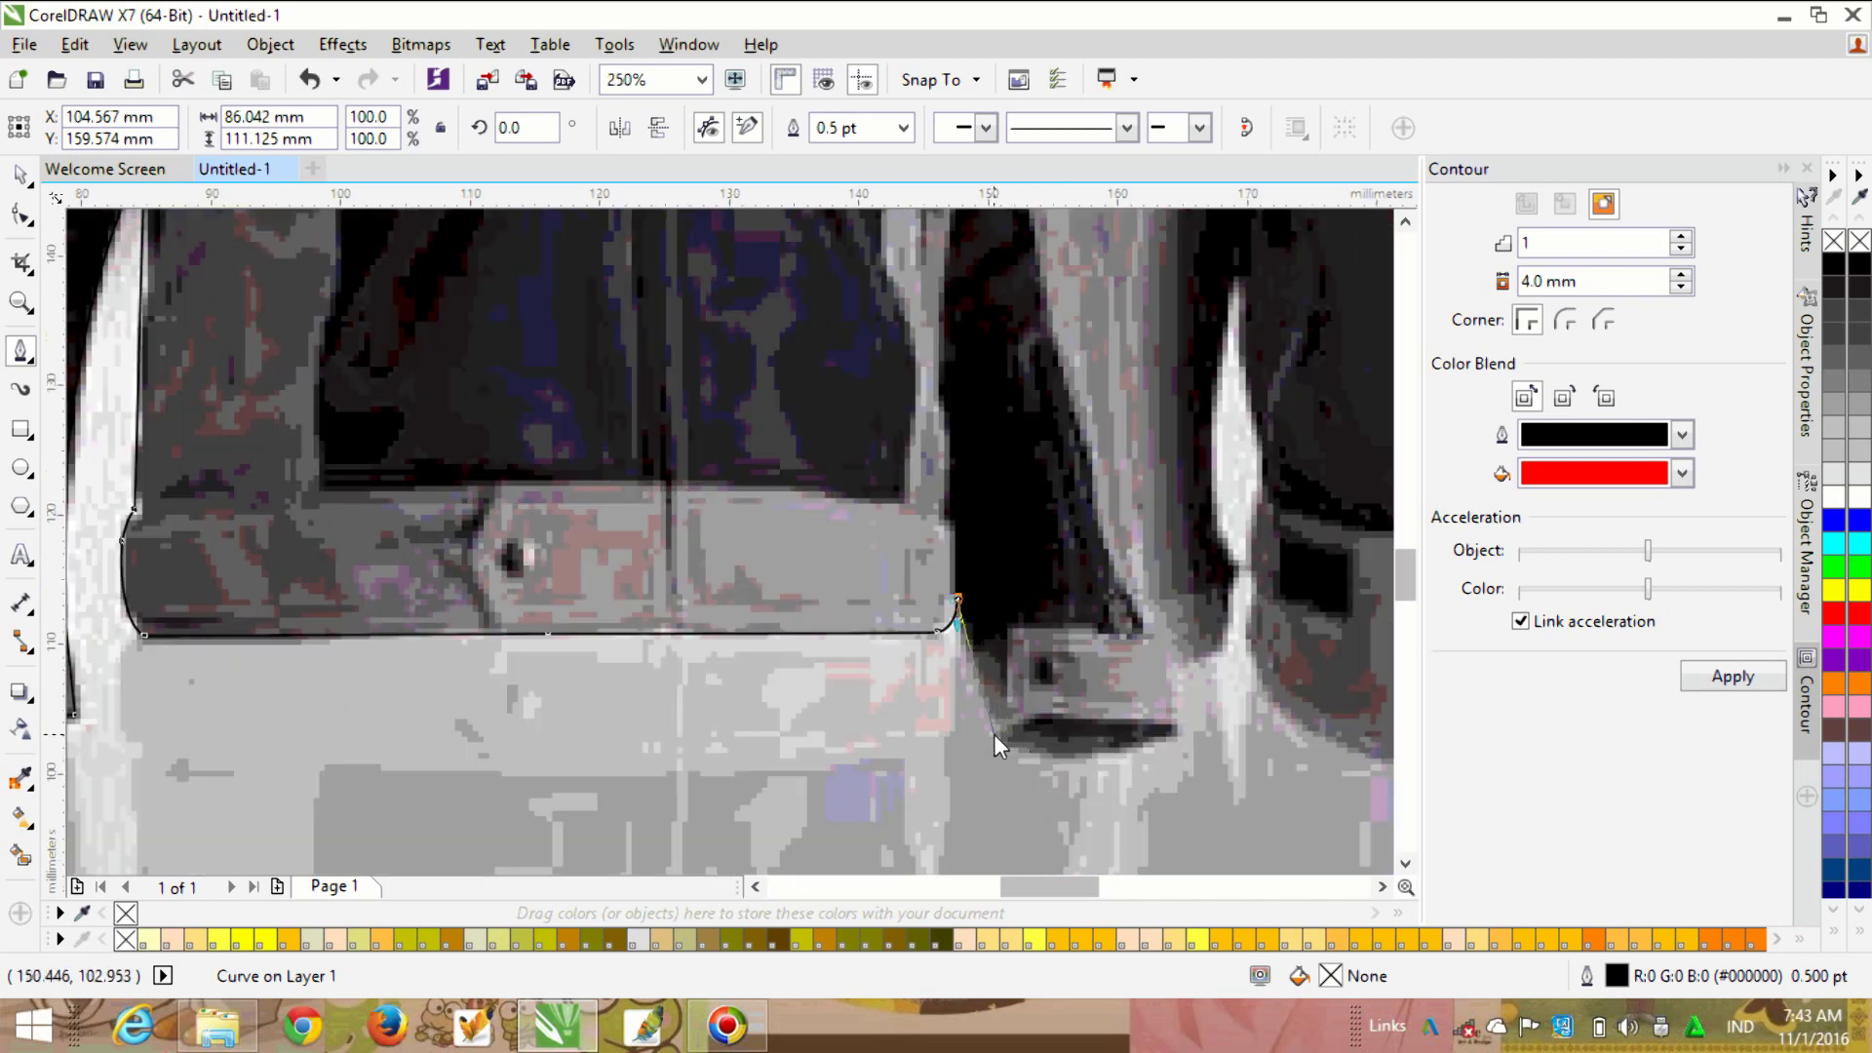
Step: Continue the curve along the bottom of the right cuff
left_click(994, 735)
scroll(1002, 737, "up", 1)
left_click_drag(1085, 703, 1146, 706)
scroll(1100, 741, "down", 1)
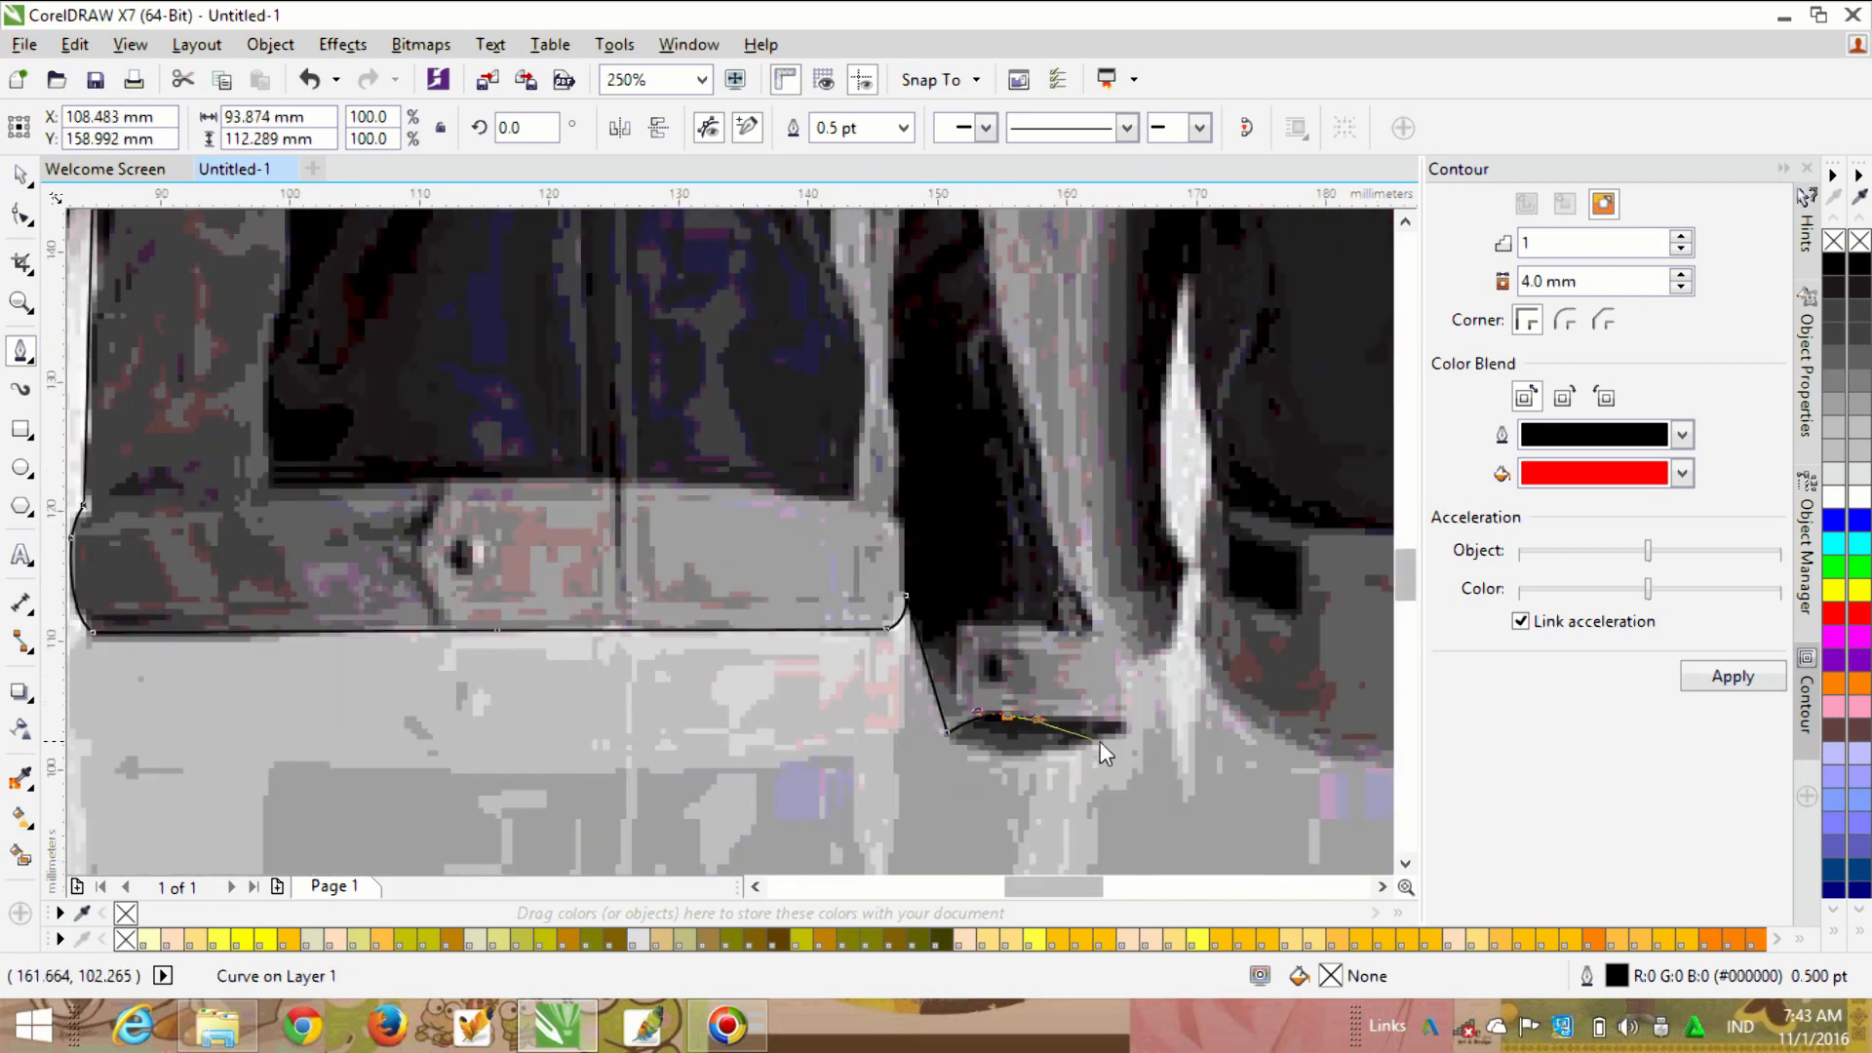
scroll(1122, 707, "up", 1)
scroll(780, 707, "down", 3)
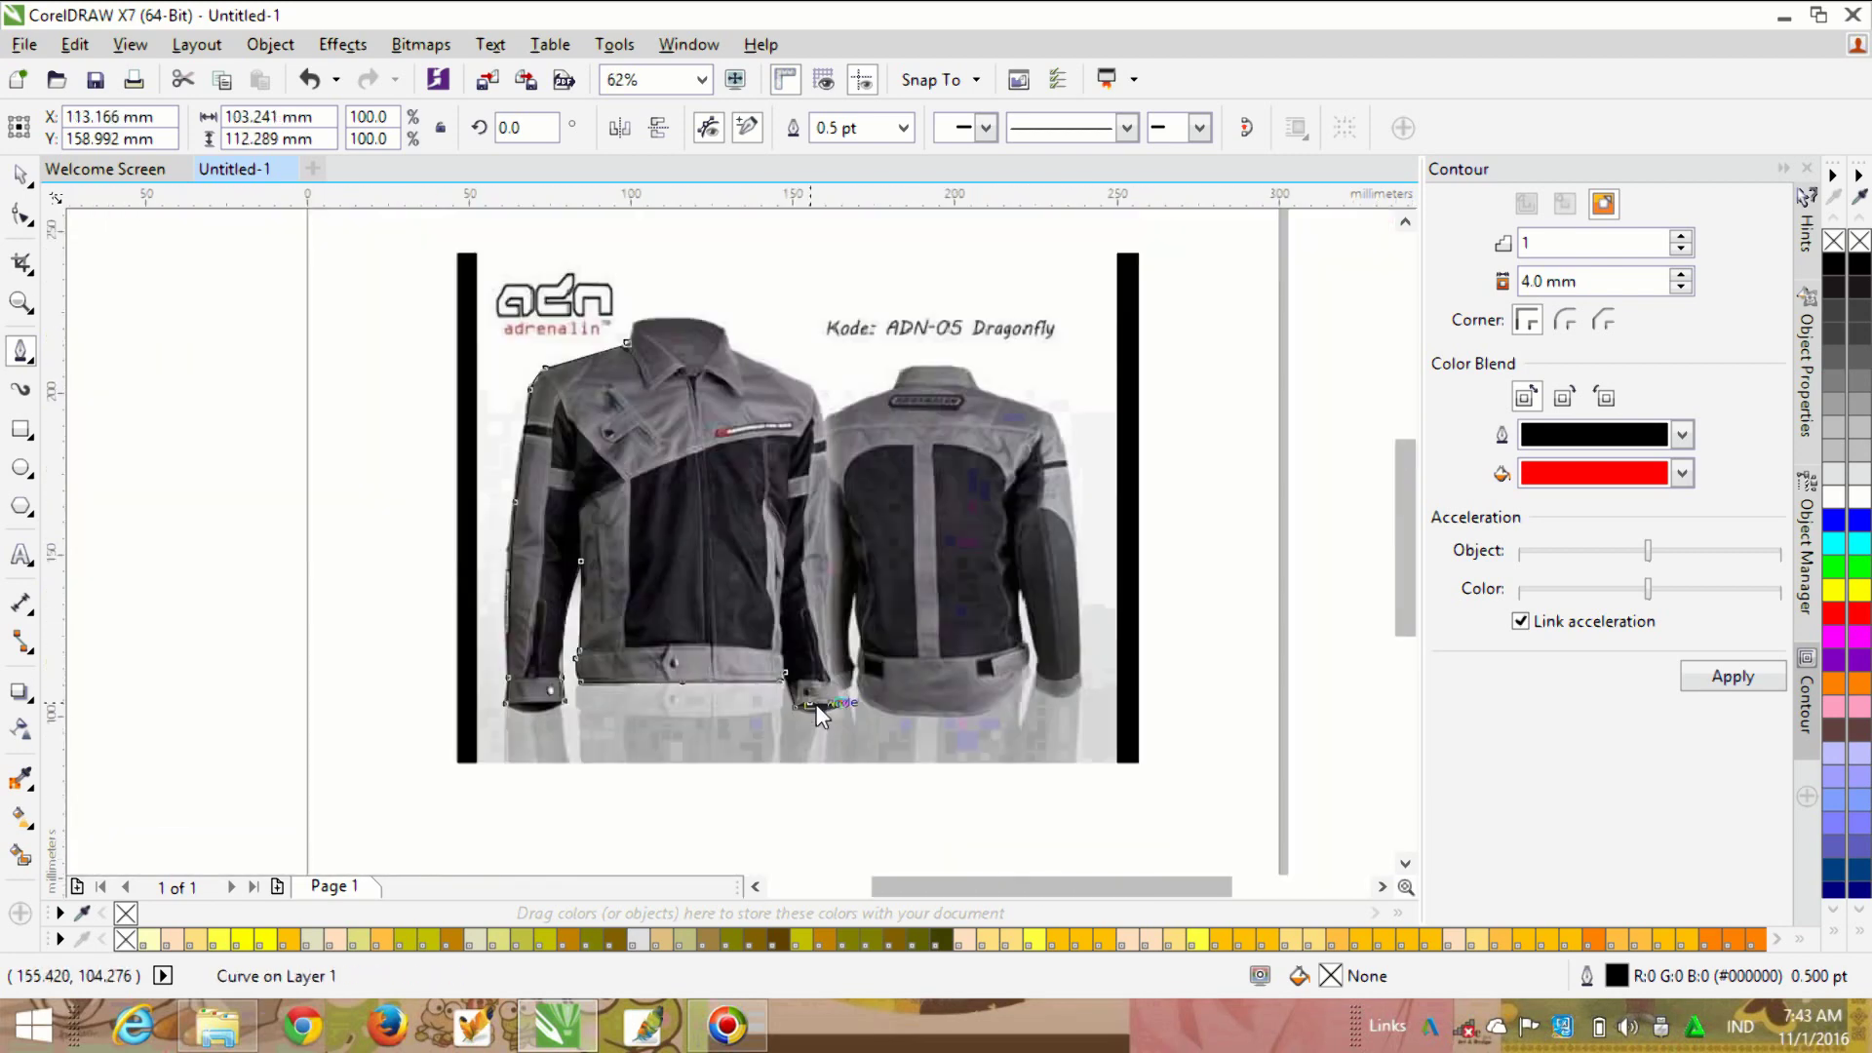
Step: Curve the outline up the right cuff's side to the top of the white gap
scroll(848, 707, "up", 2)
left_click_drag(848, 621, 844, 567)
scroll(852, 623, "up", 1)
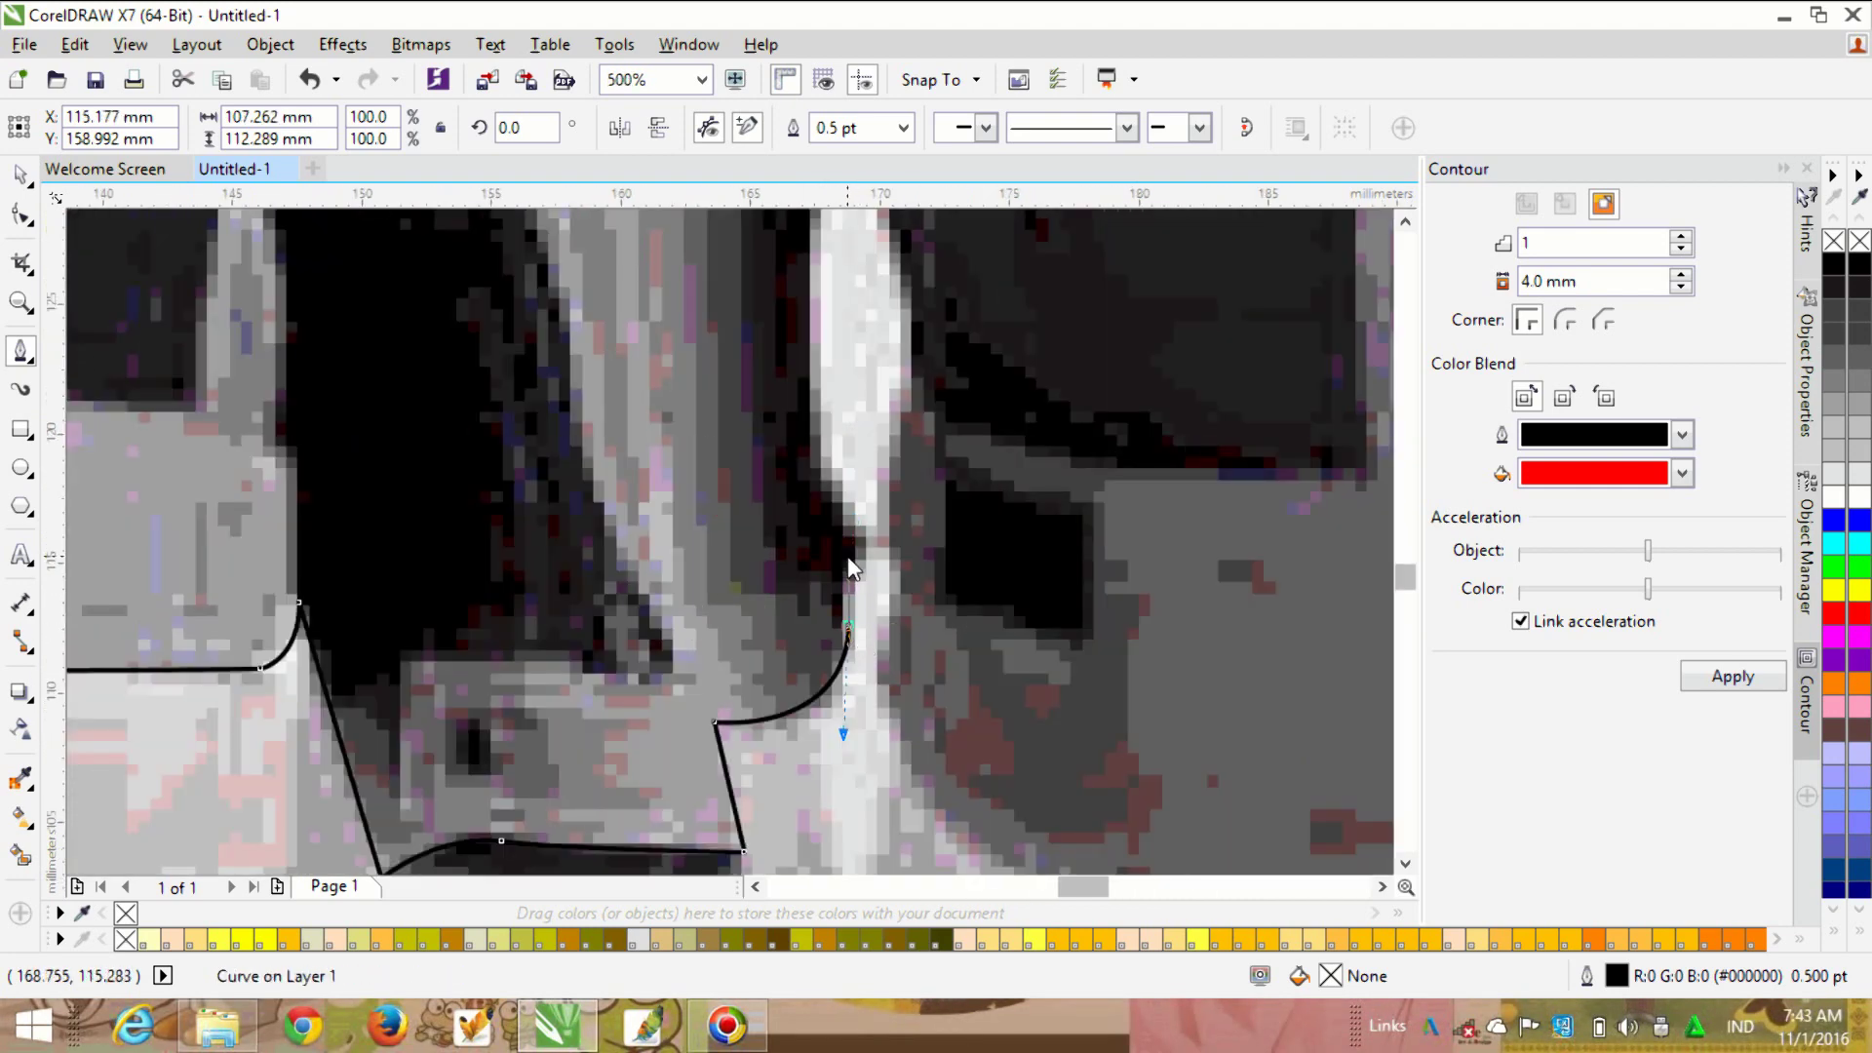
scroll(810, 506, "down", 2)
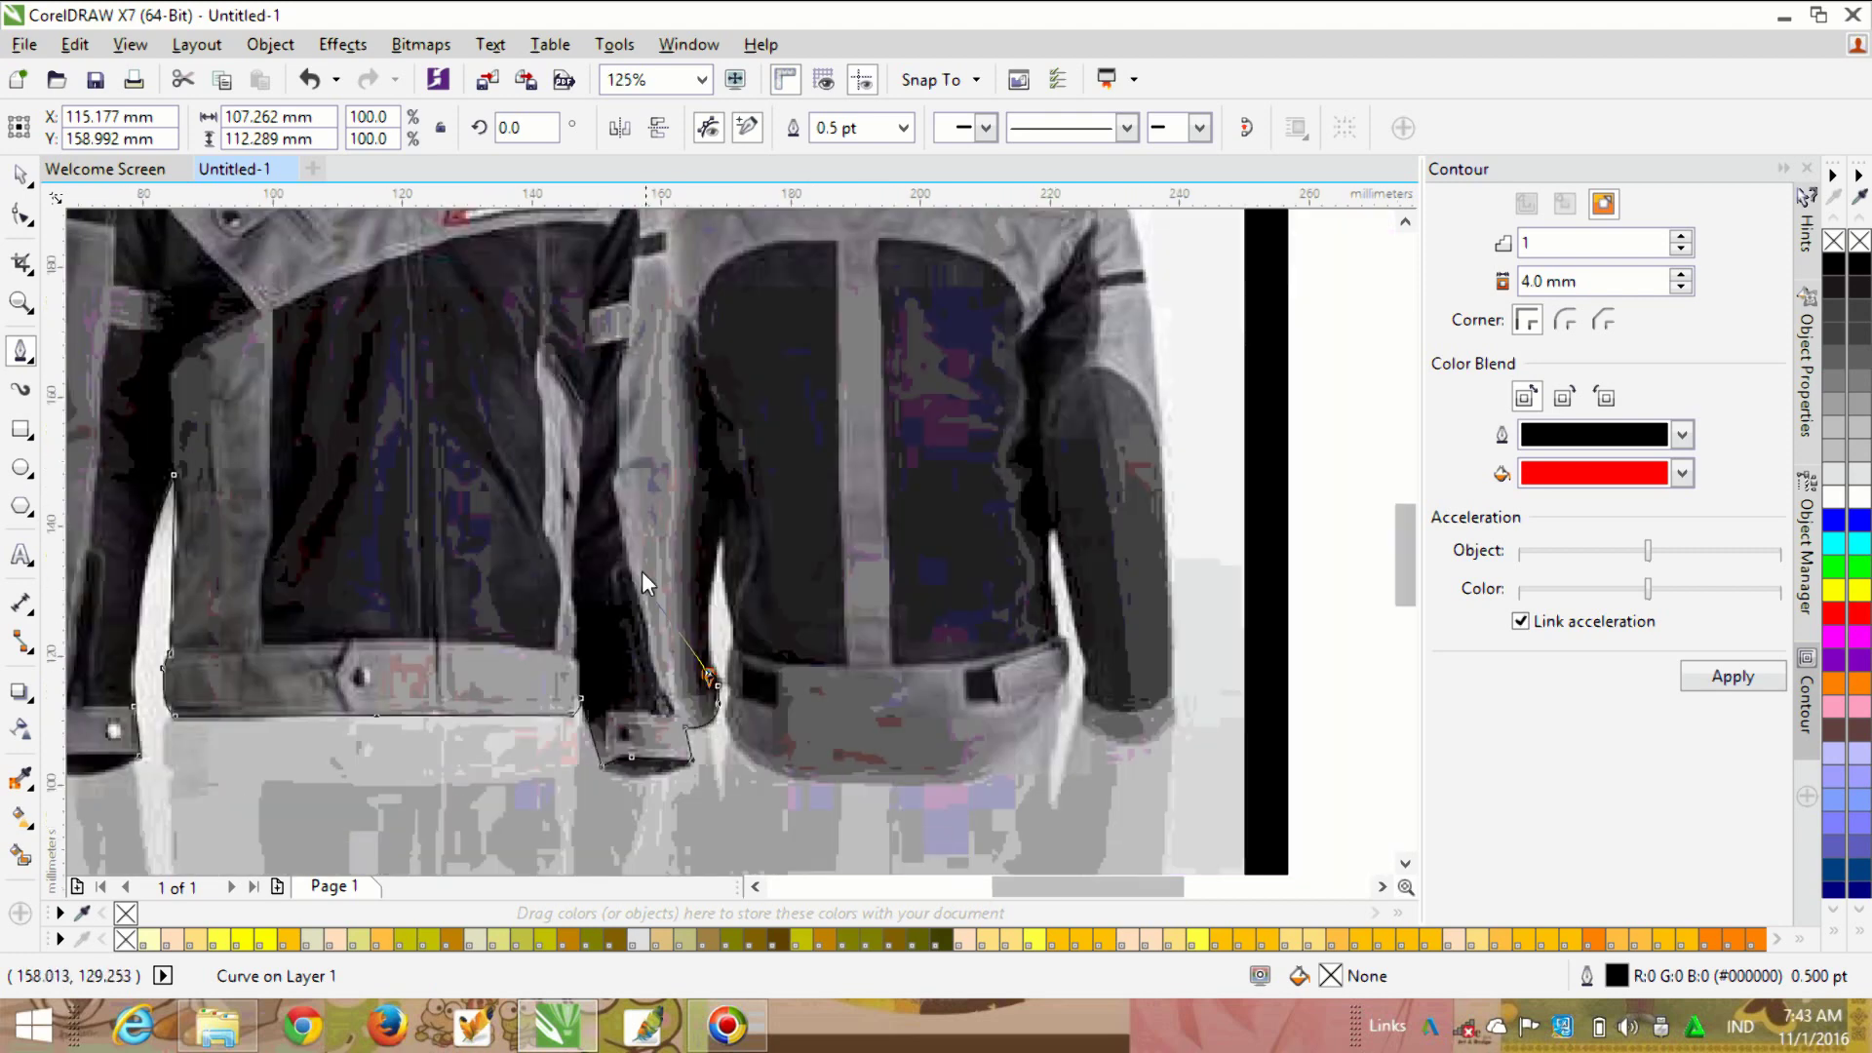
scroll(810, 548, "up", 2)
left_click_drag(850, 439, 827, 442)
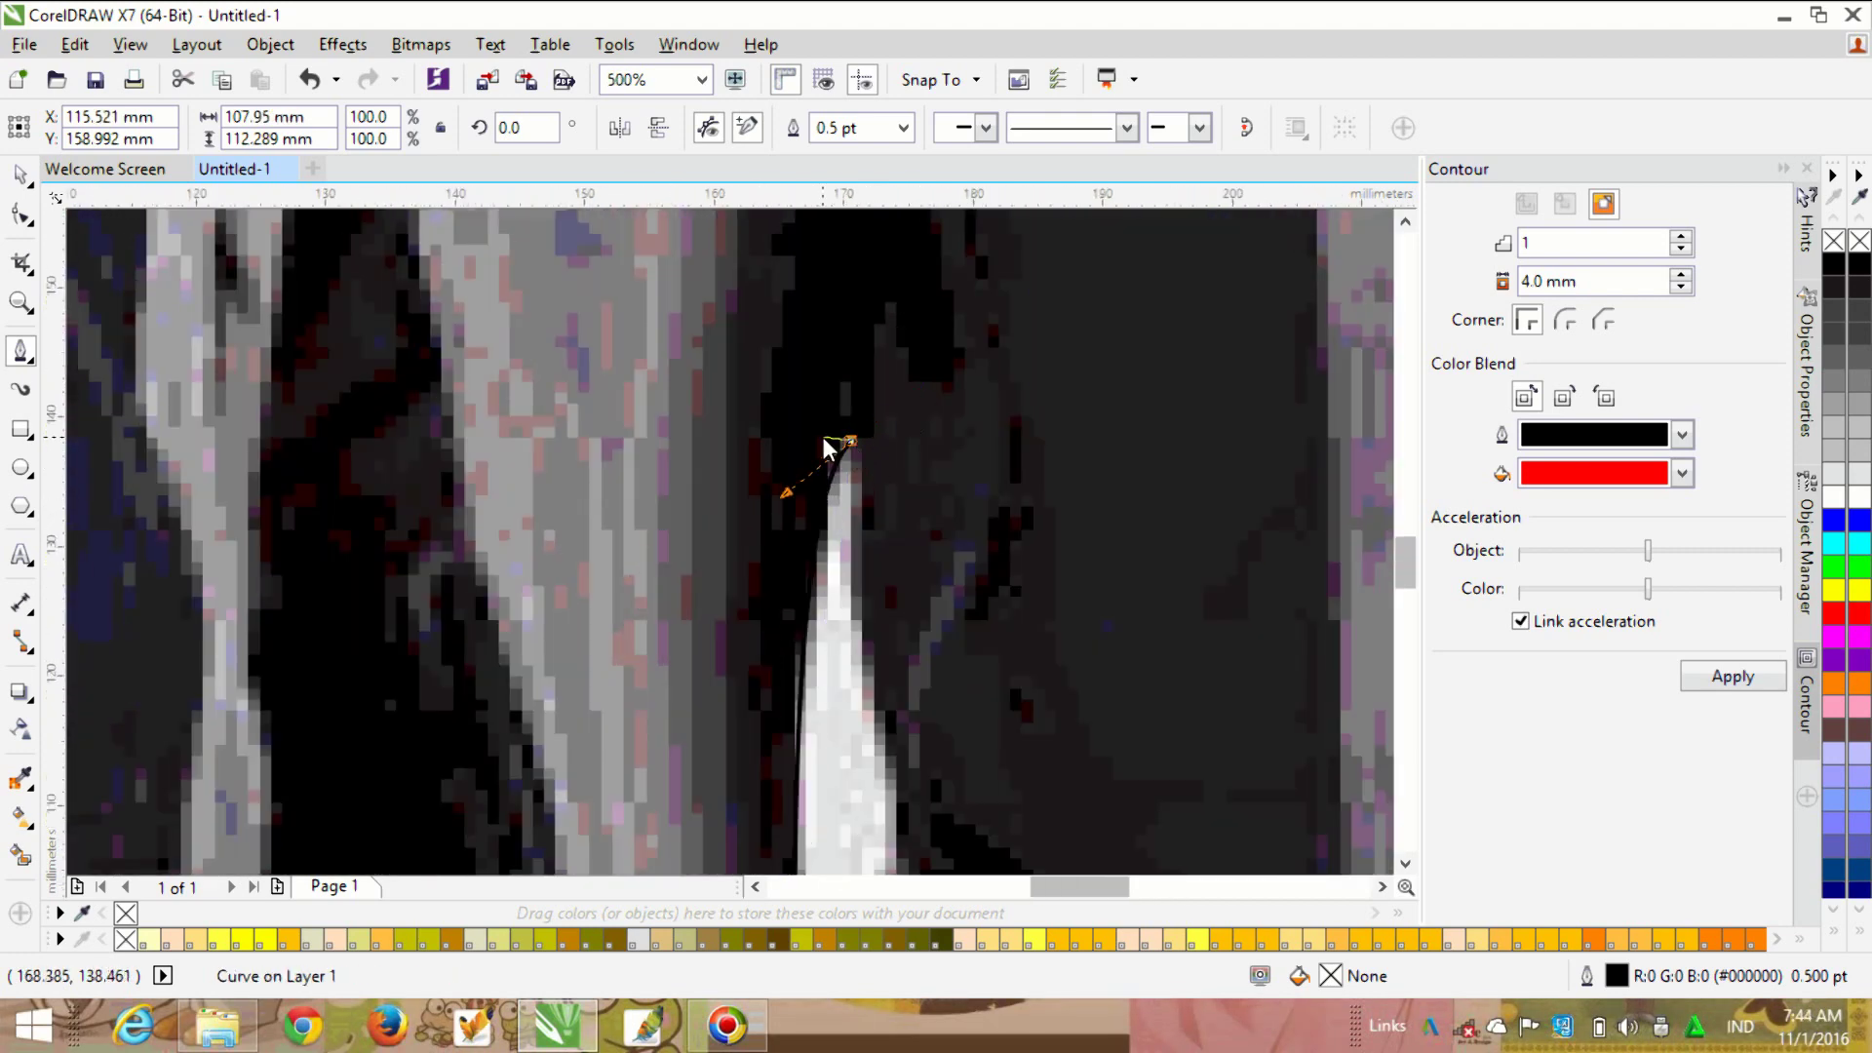
scroll(841, 563, "down", 1)
scroll(840, 564, "up", 1)
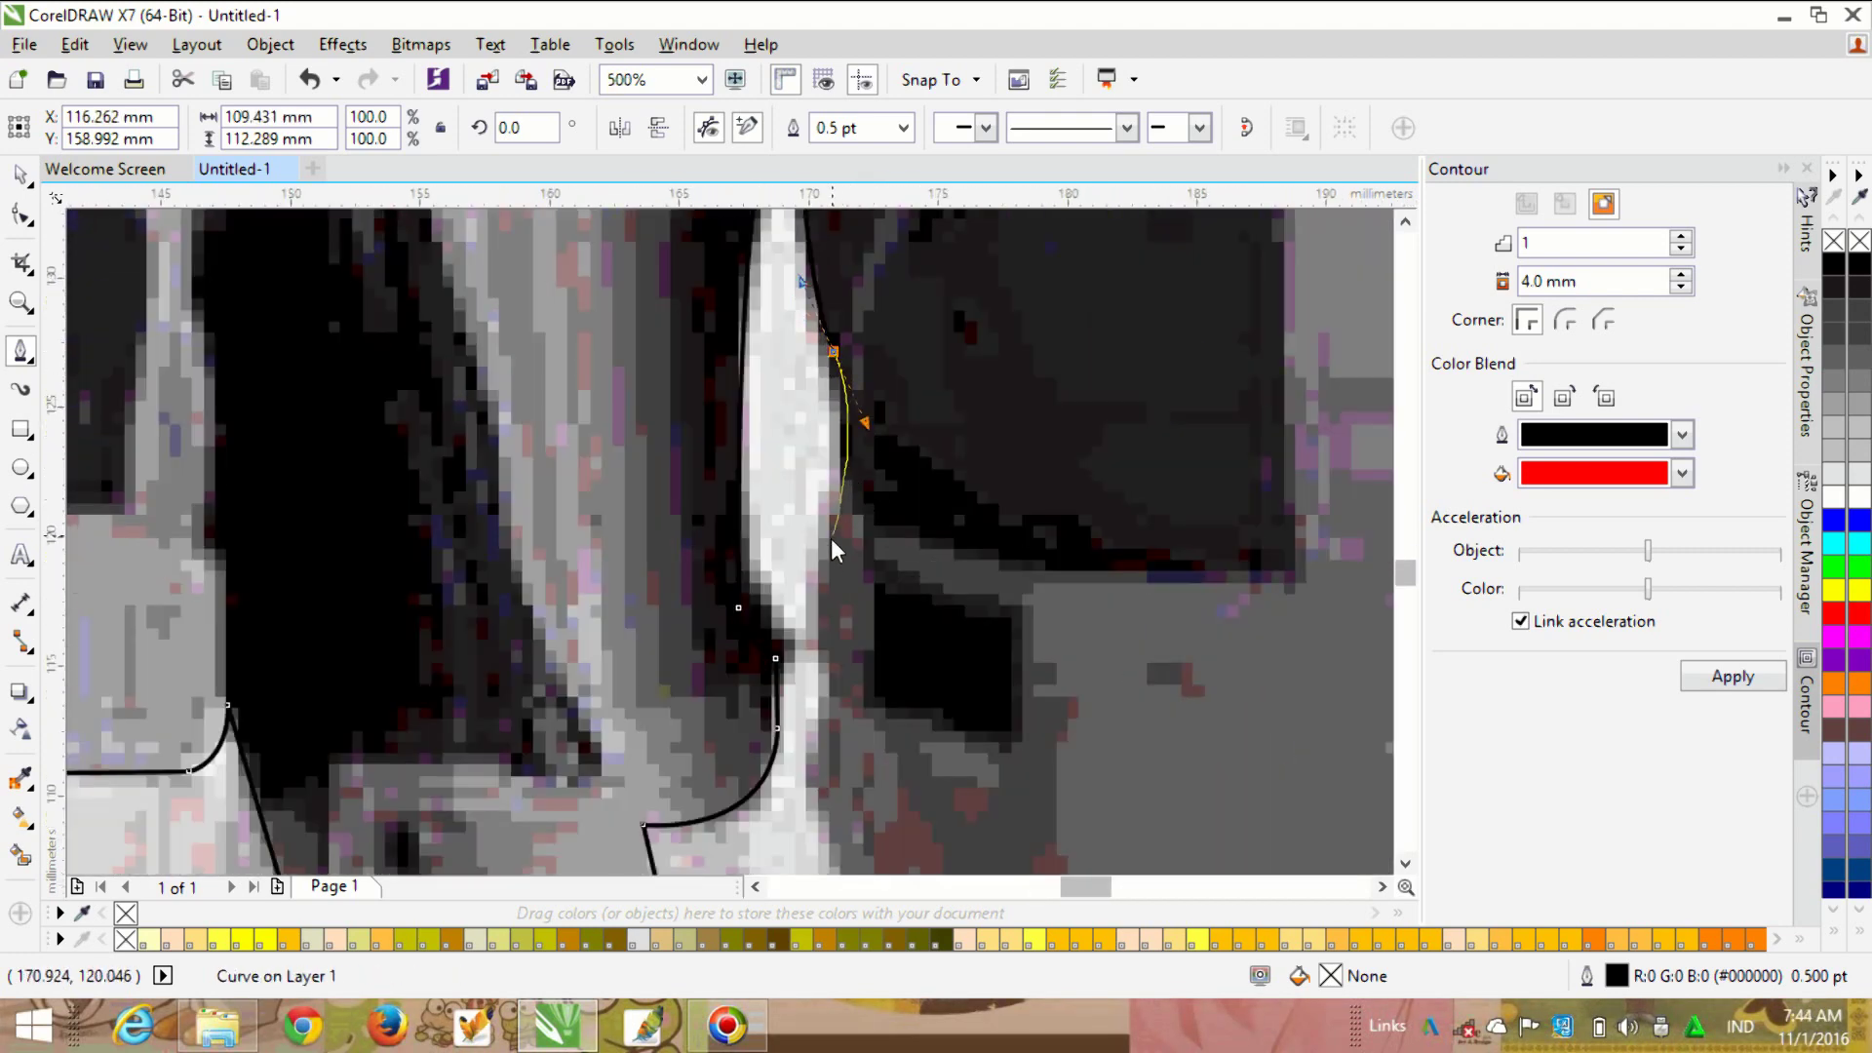
scroll(821, 546, "down", 1)
Step: Trace down the back jacket's edge and side to its hem
left_click_drag(839, 644, 856, 681)
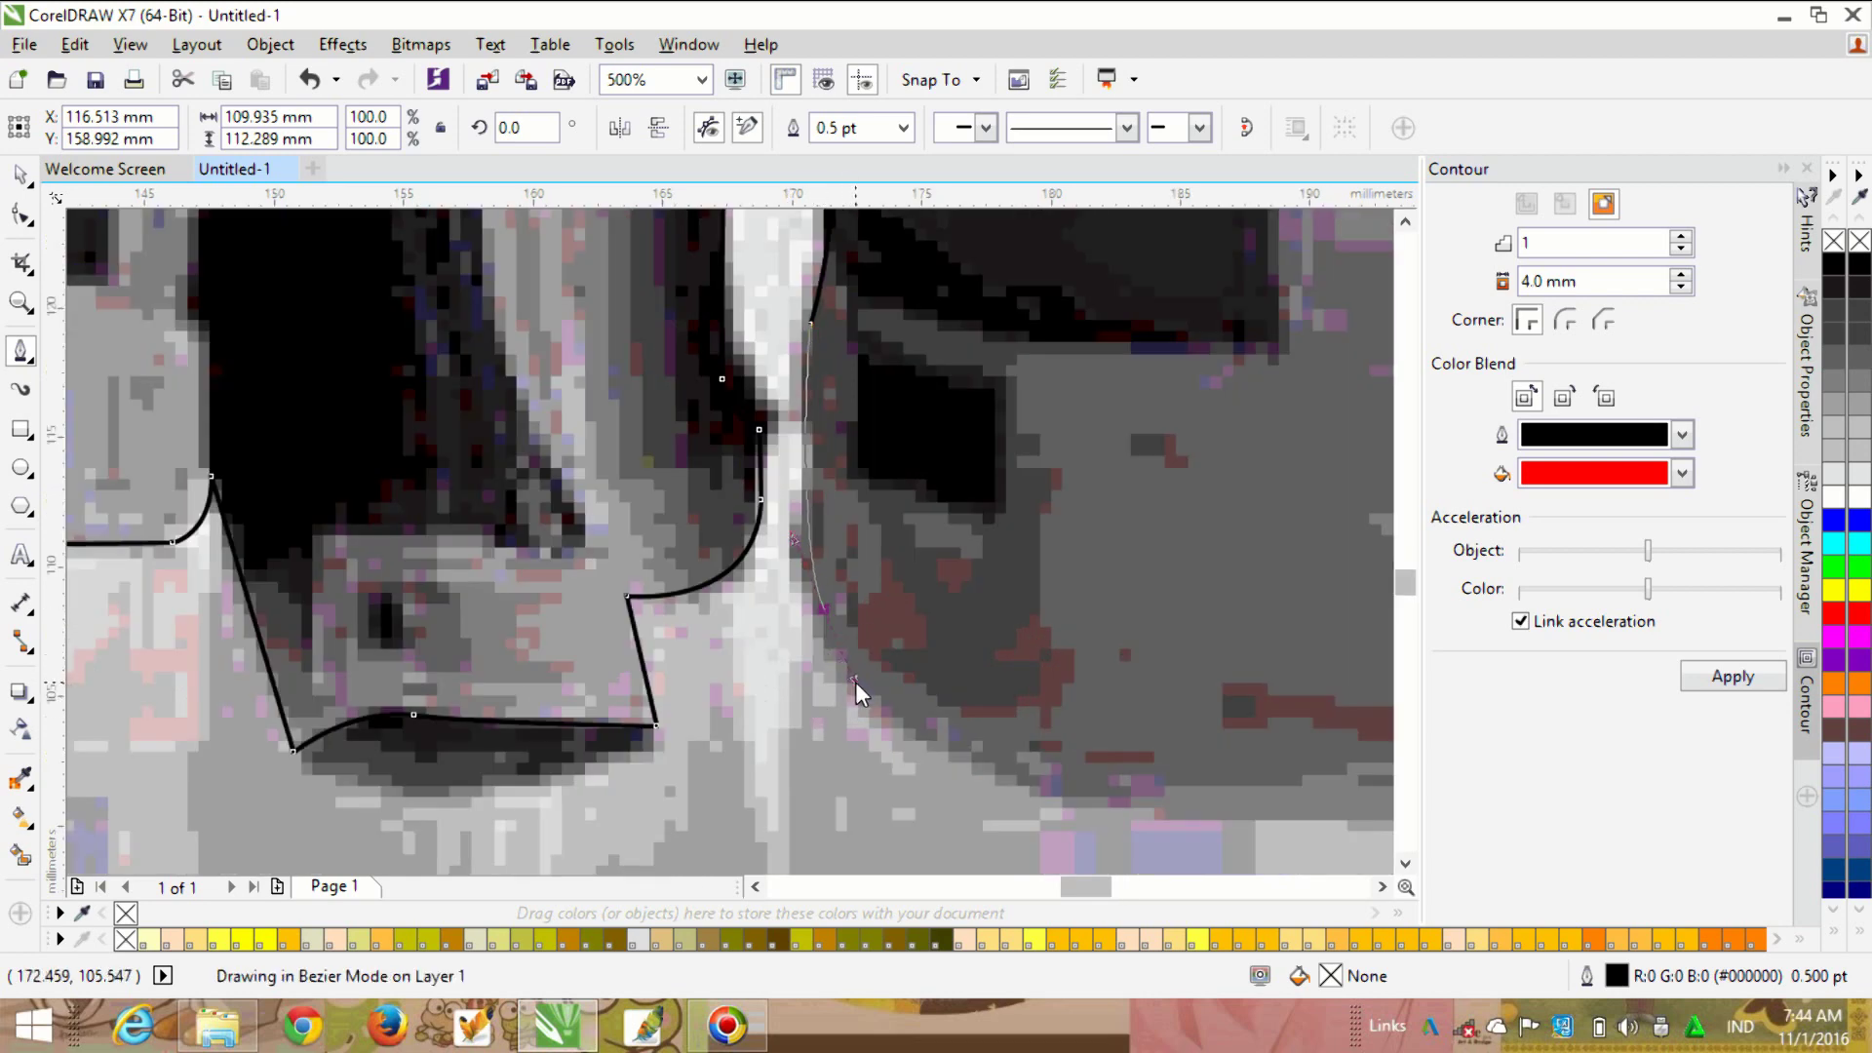
scroll(1006, 765, "up", 1)
left_click_drag(962, 732, 1095, 765)
scroll(1097, 764, "down", 1)
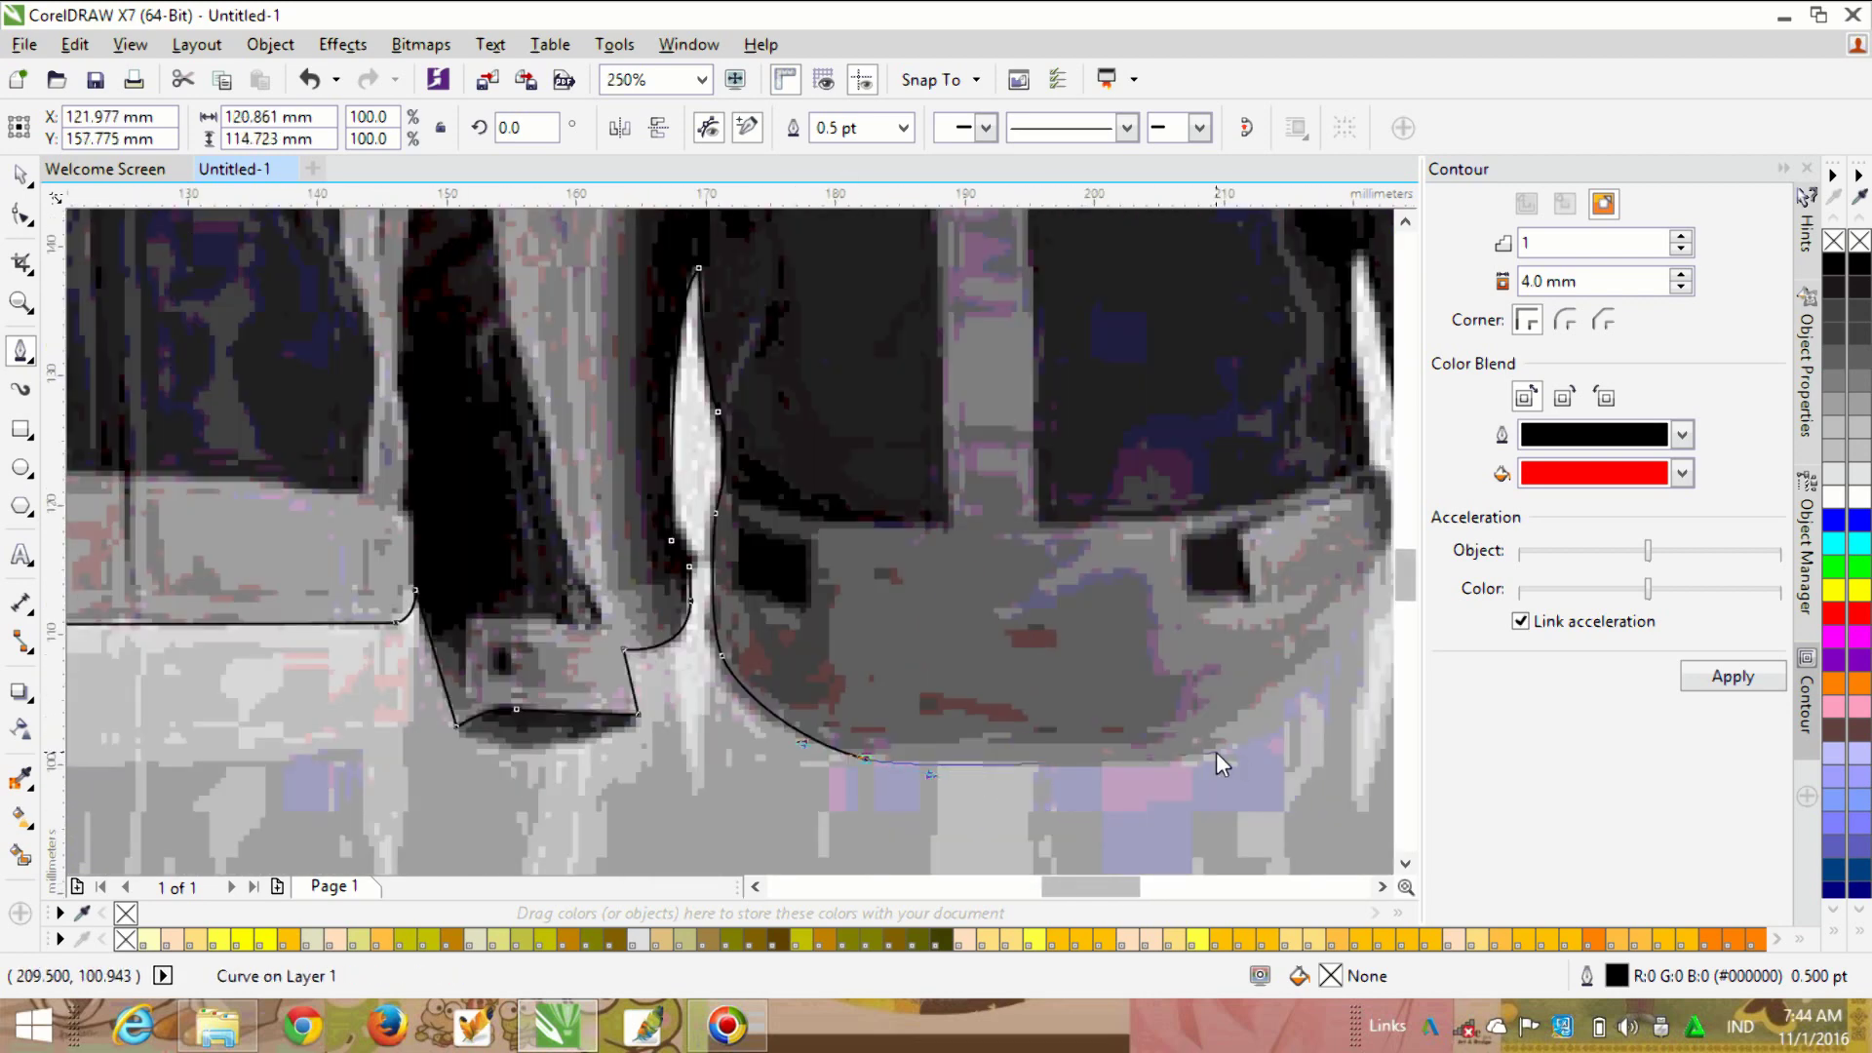
scroll(1189, 764, "up", 1)
left_click(1189, 764)
scroll(1189, 764, "down", 2)
scroll(870, 659, "up", 1)
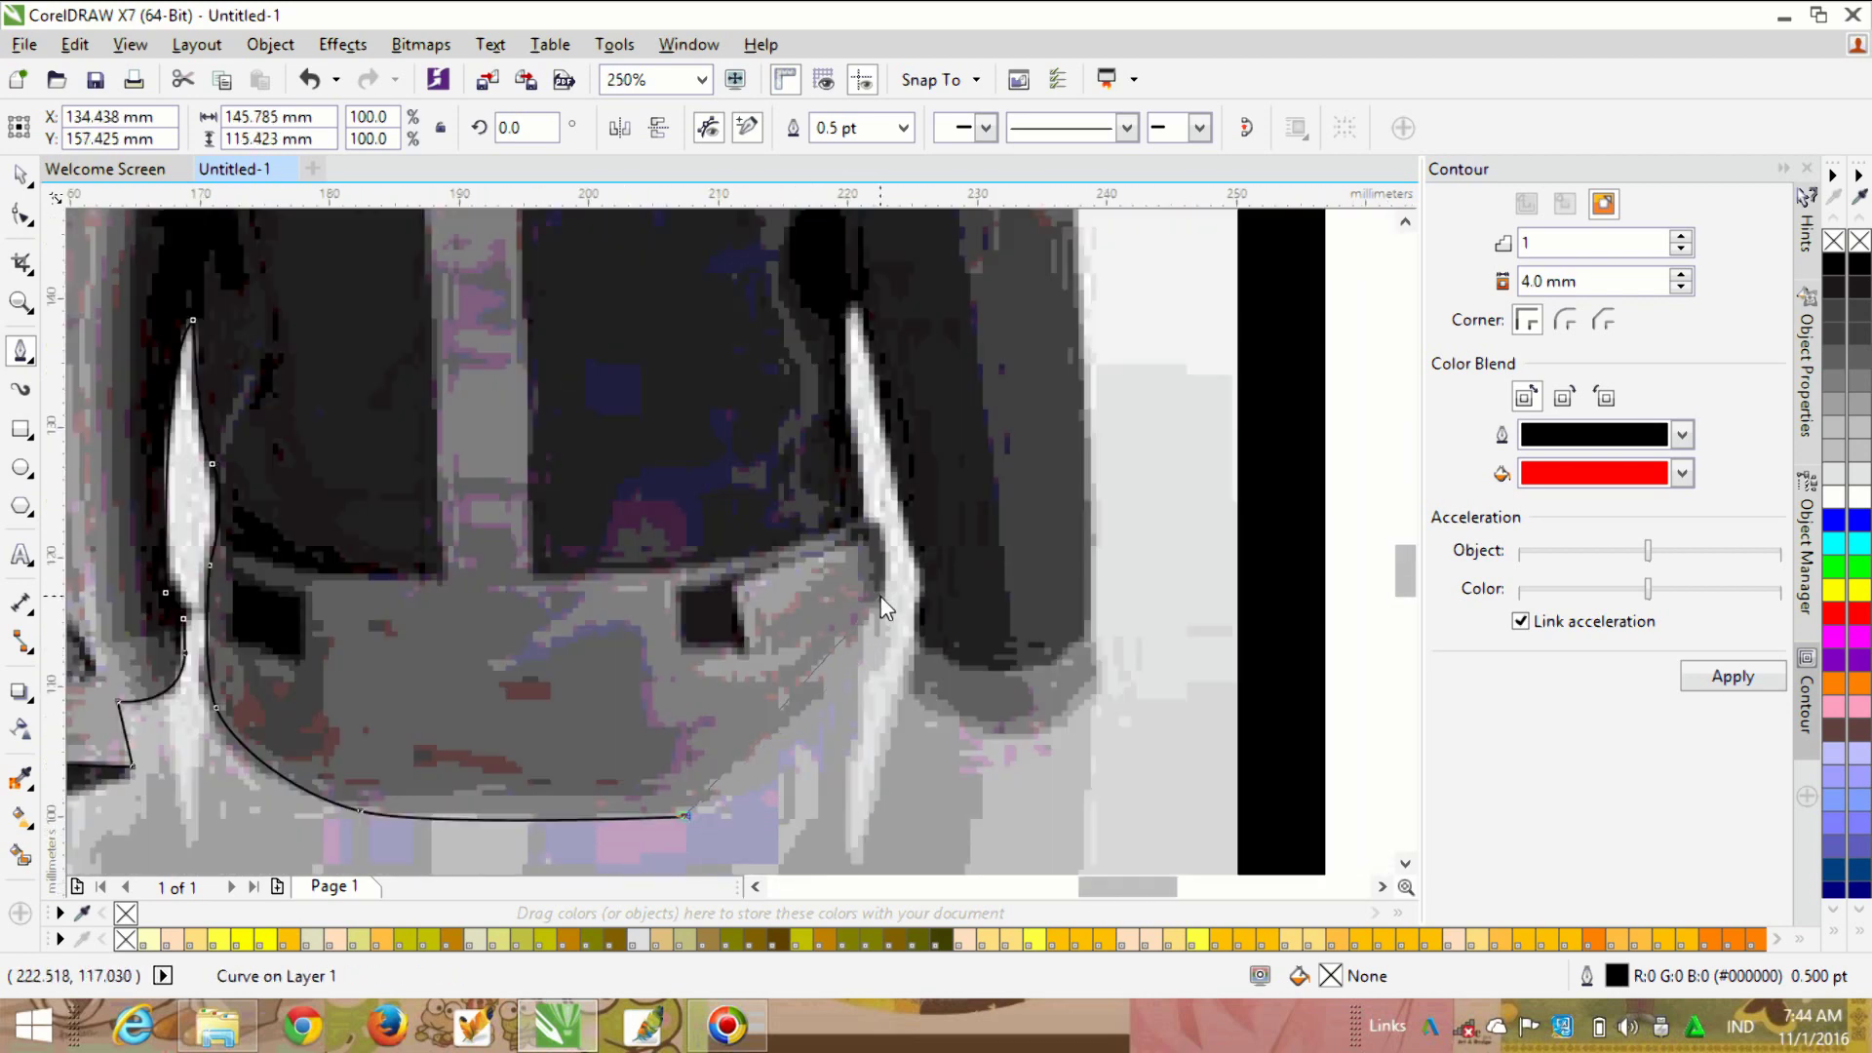
Step: Curve along the back hem and up the right side to the top of the right gap
mouse_move(880, 595)
left_mouse_down()
mouse_move(952, 390)
mouse_move(909, 618)
left_mouse_up()
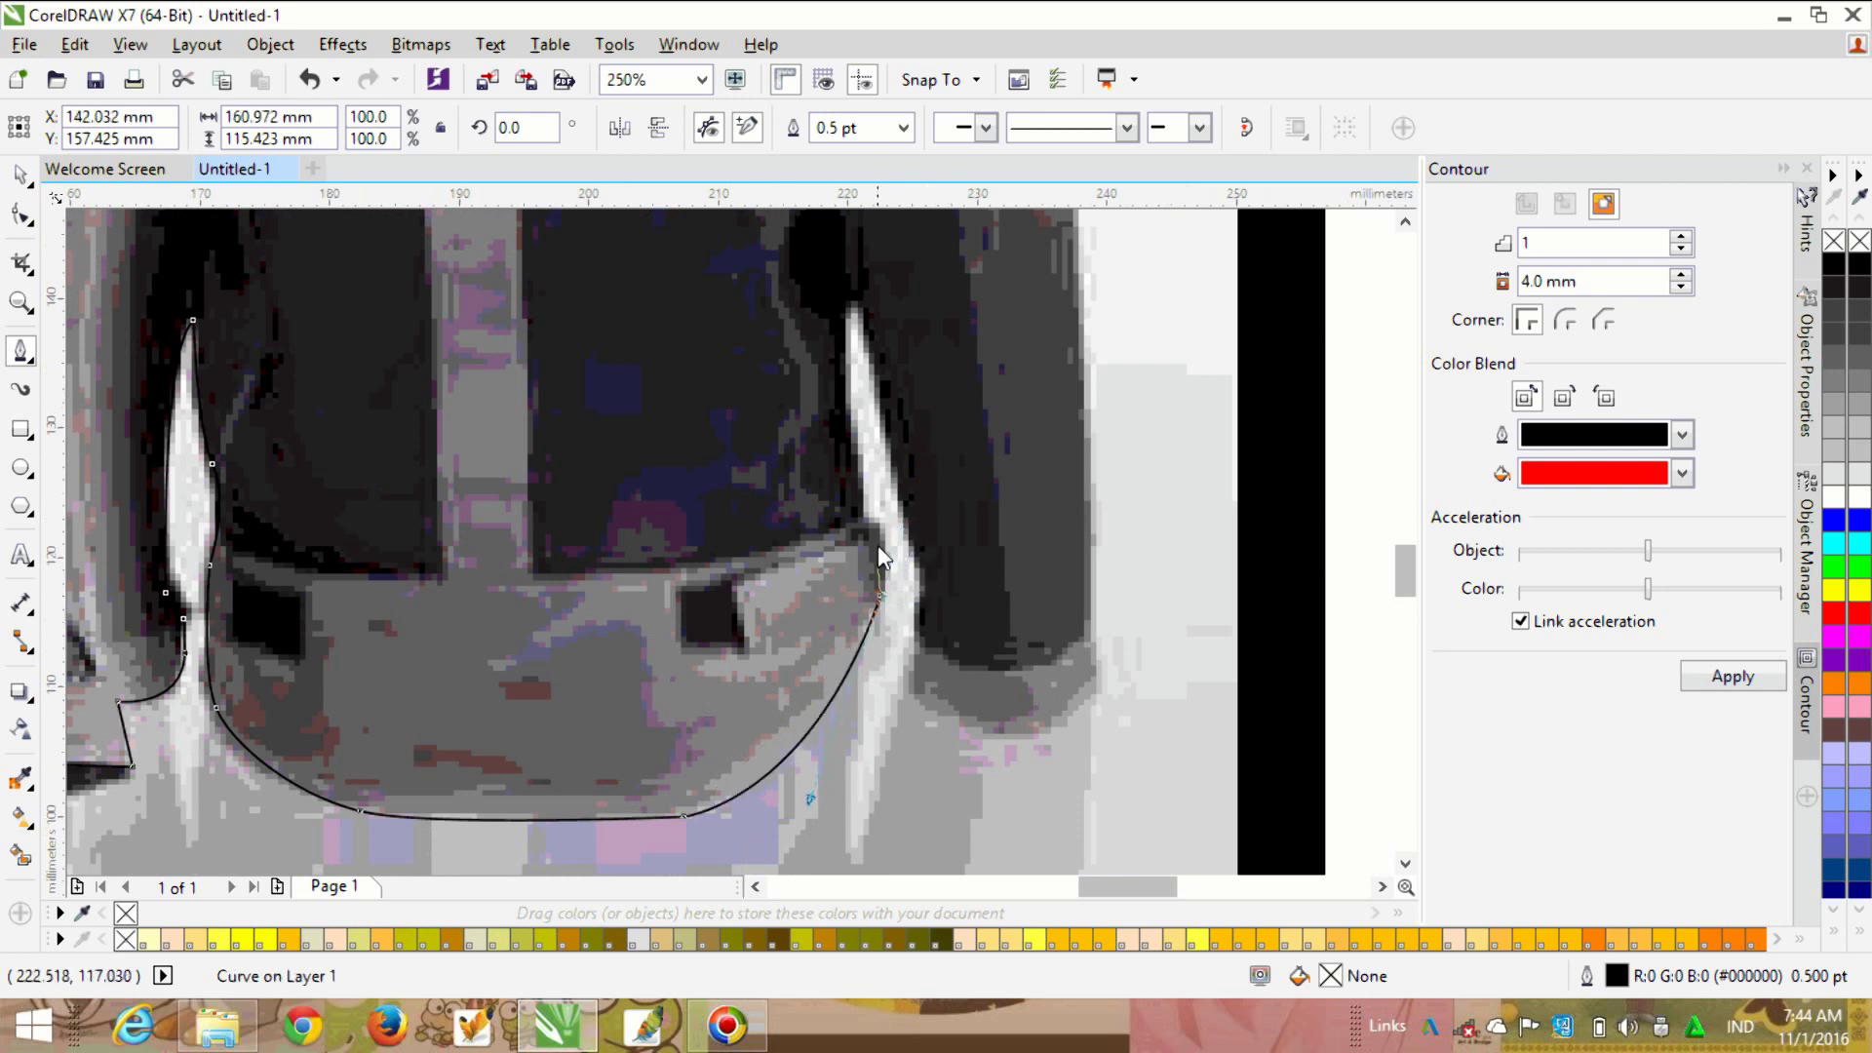
left_click_drag(865, 517, 834, 496)
left_click_drag(864, 314, 911, 367)
left_click(924, 565)
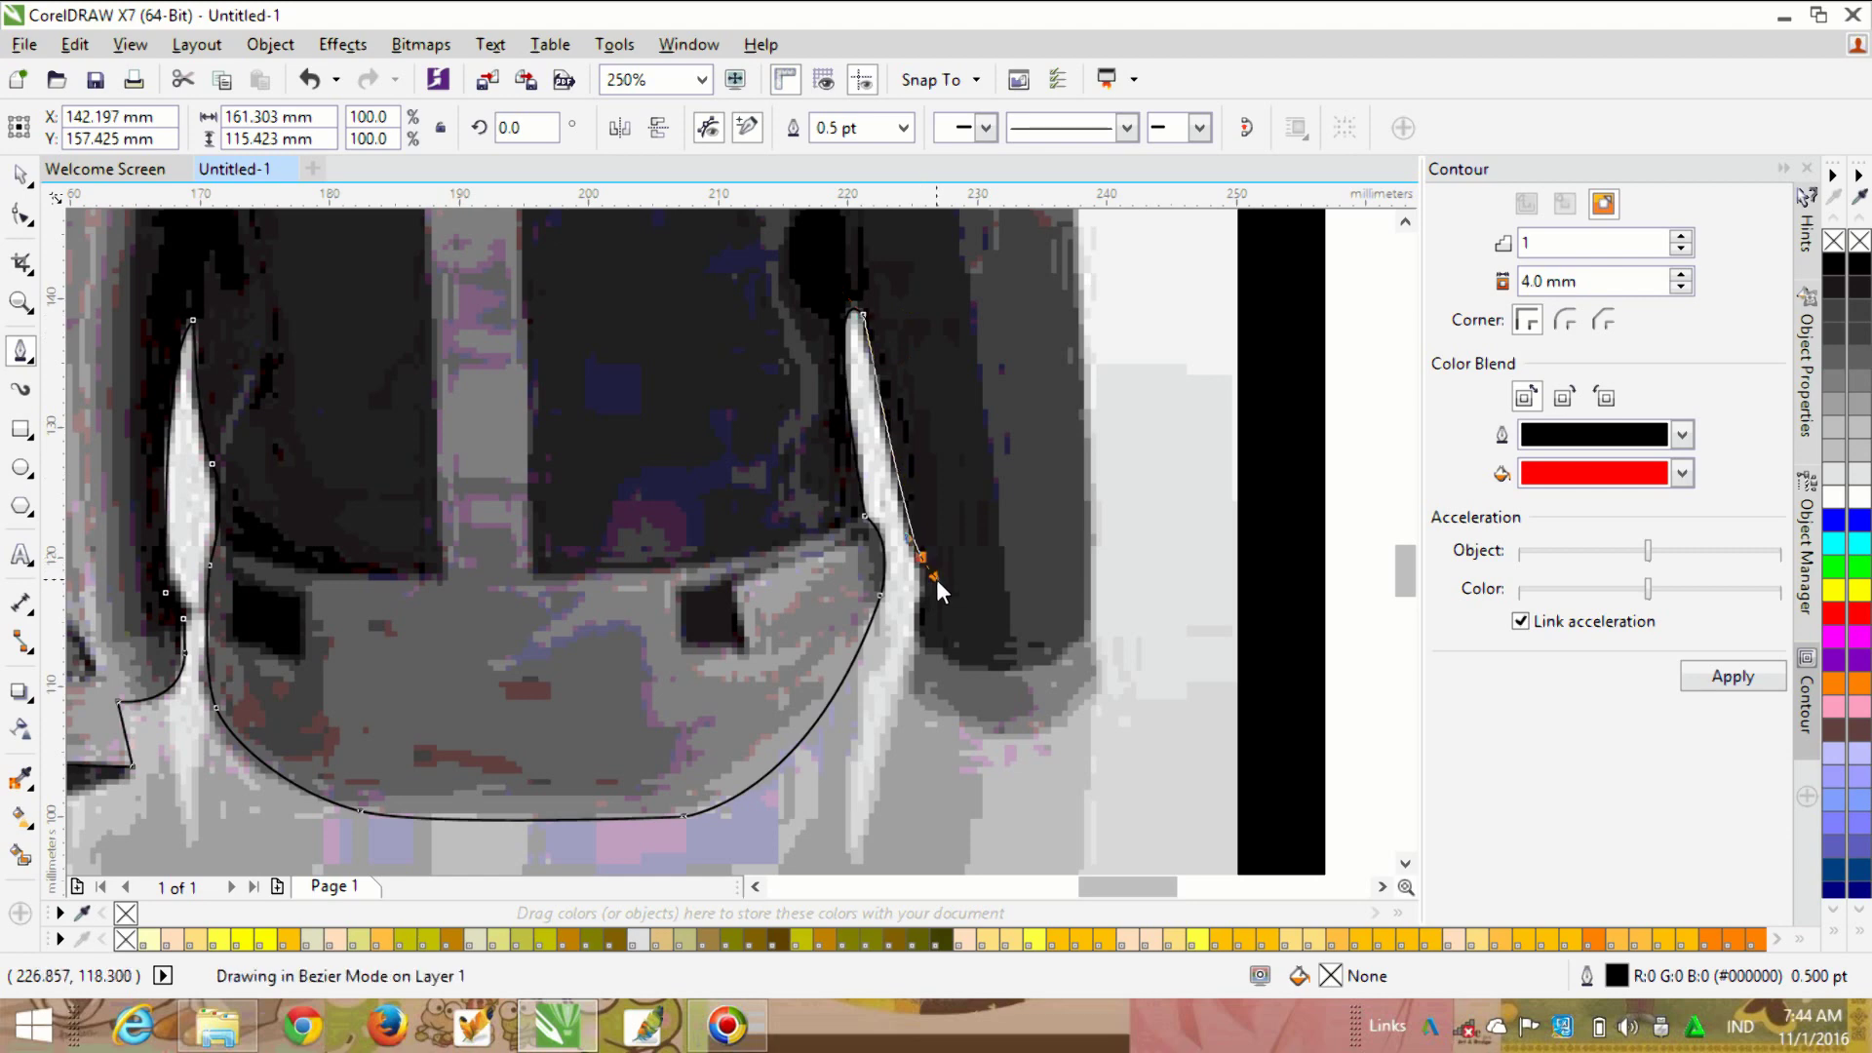
scroll(979, 698, "down", 1)
scroll(878, 569, "up", 1)
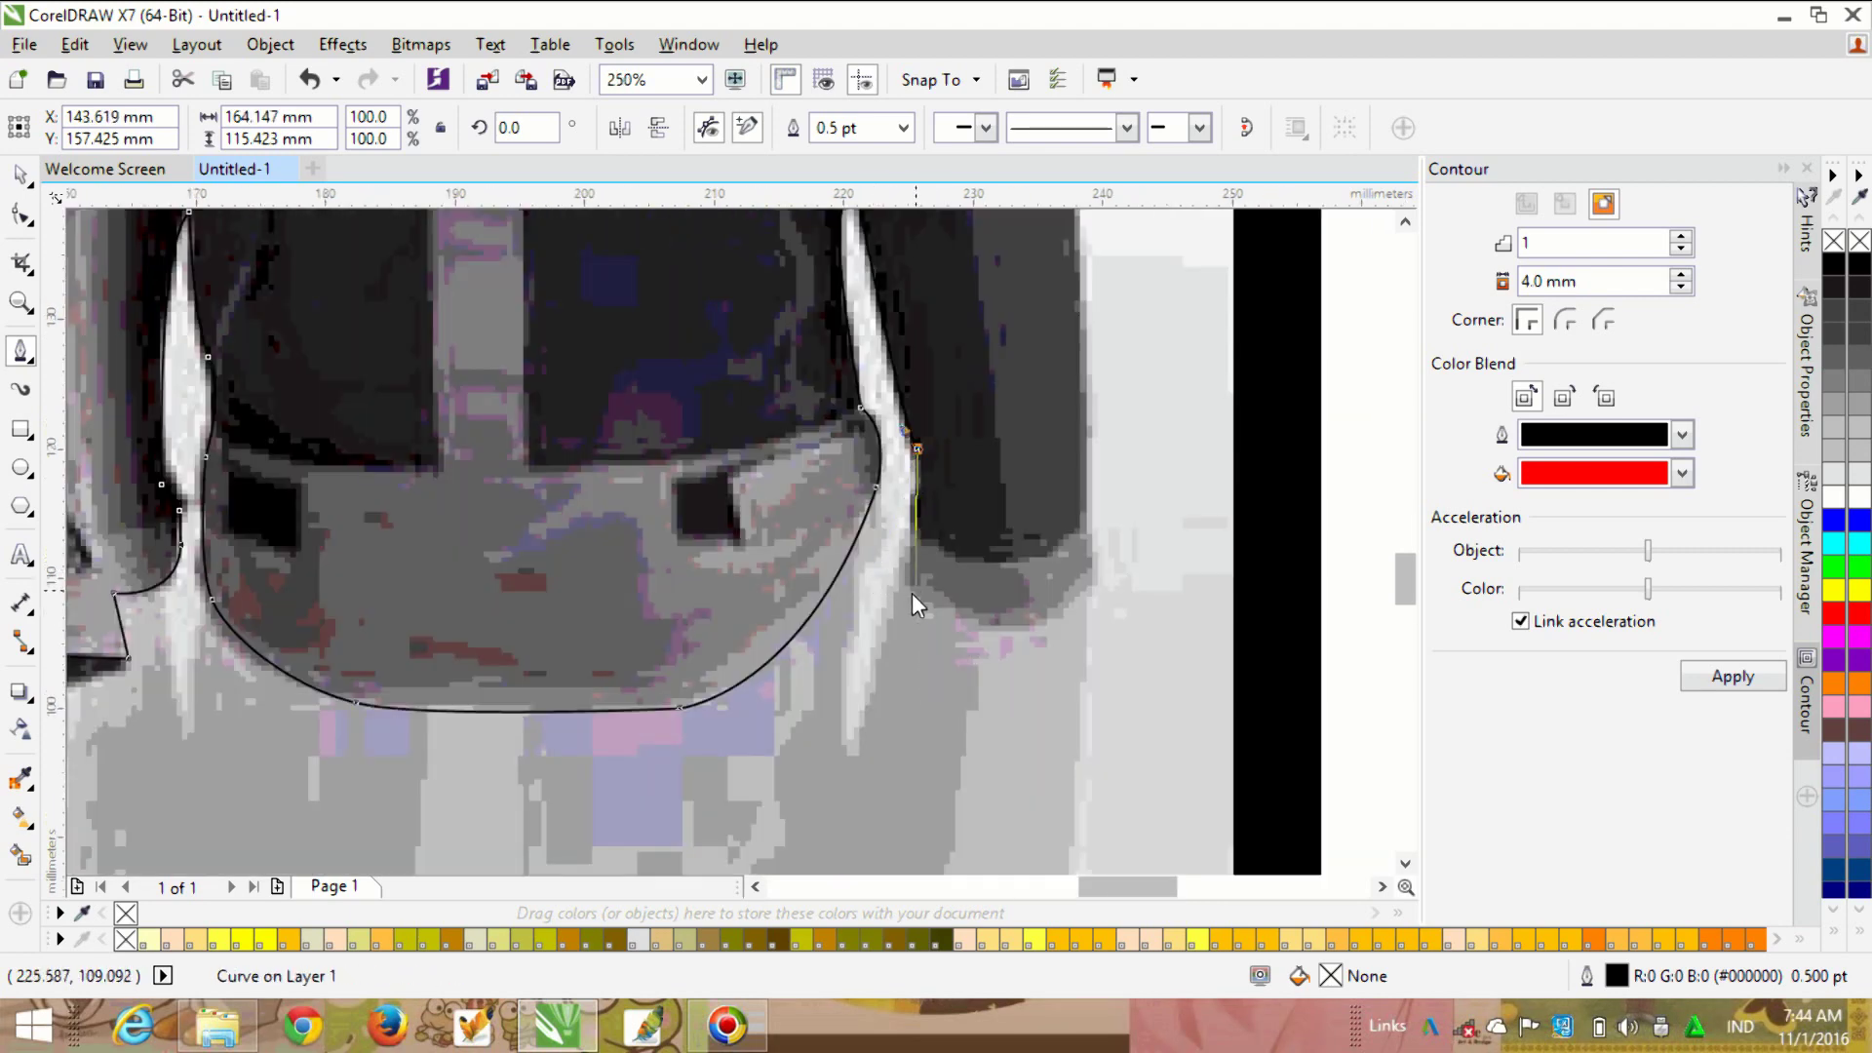
scroll(909, 546, "down", 1)
scroll(906, 551, "up", 2)
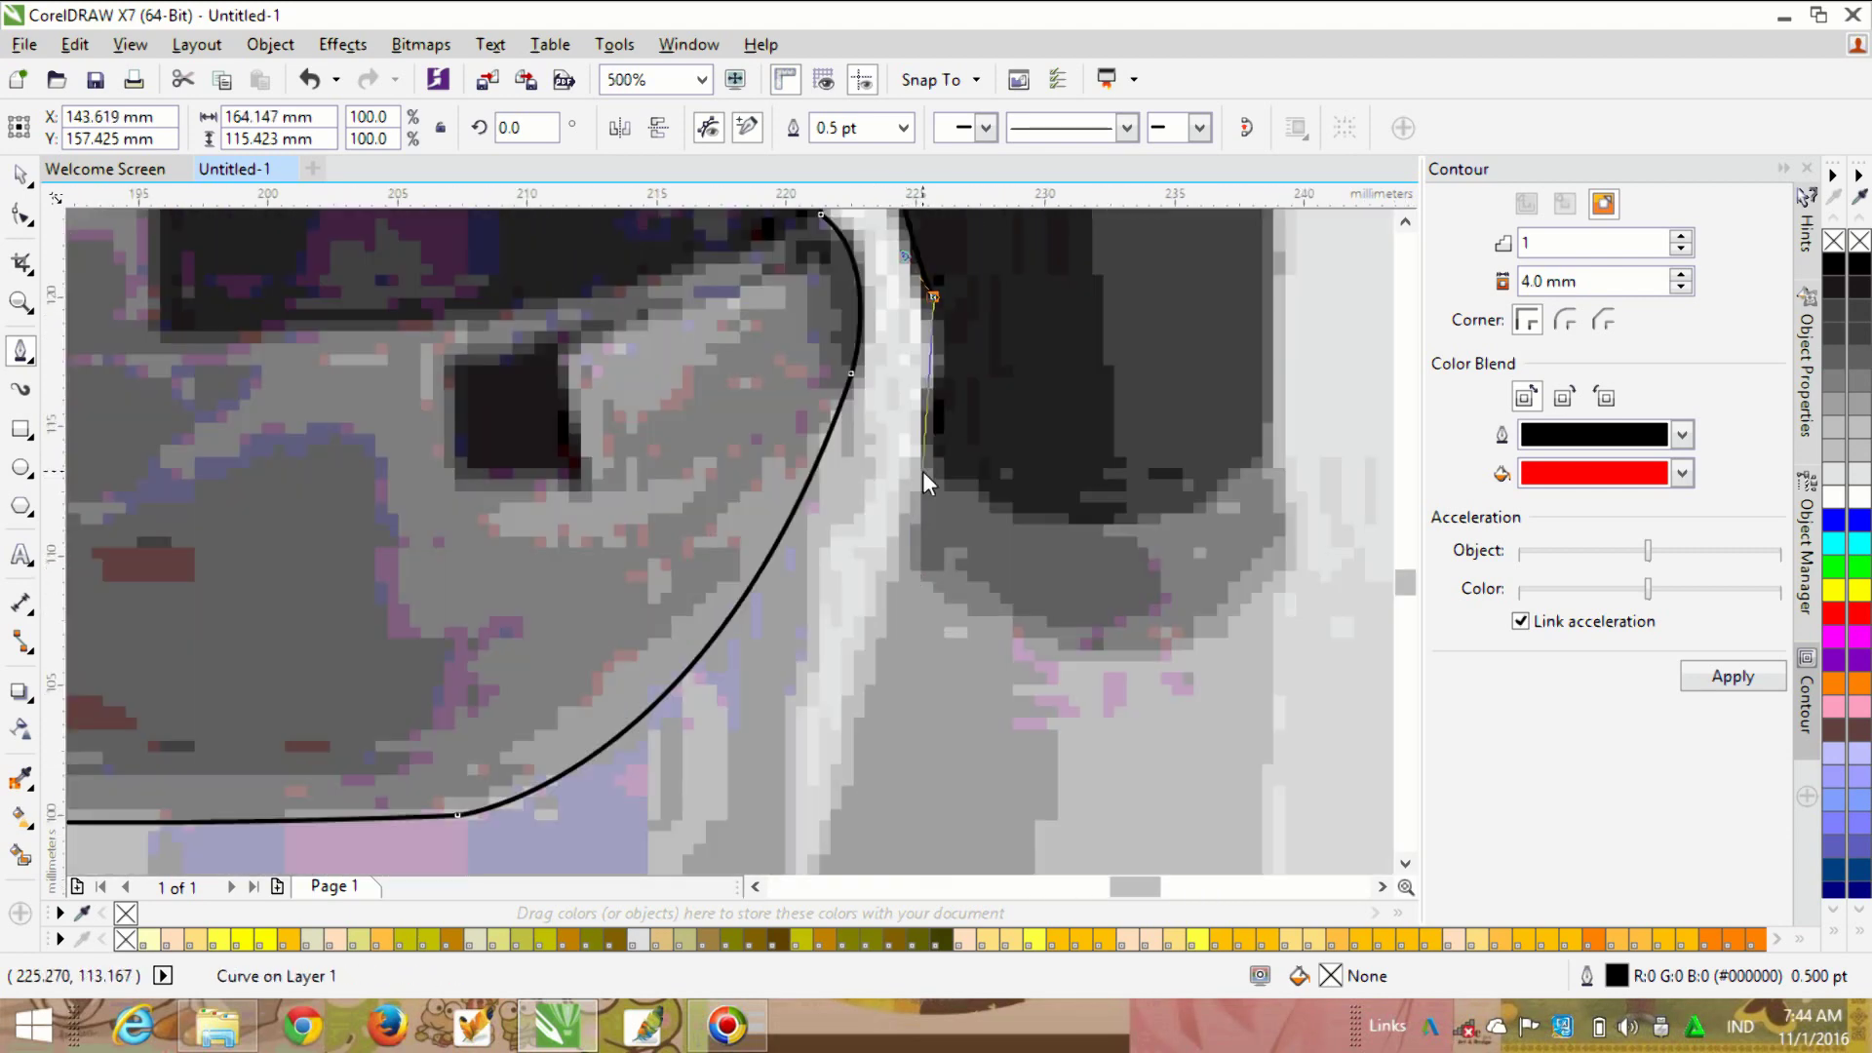
Step: Curve around the lower panel edge and run a straight segment up the sleeve edge
left_click_drag(1087, 646, 1179, 654)
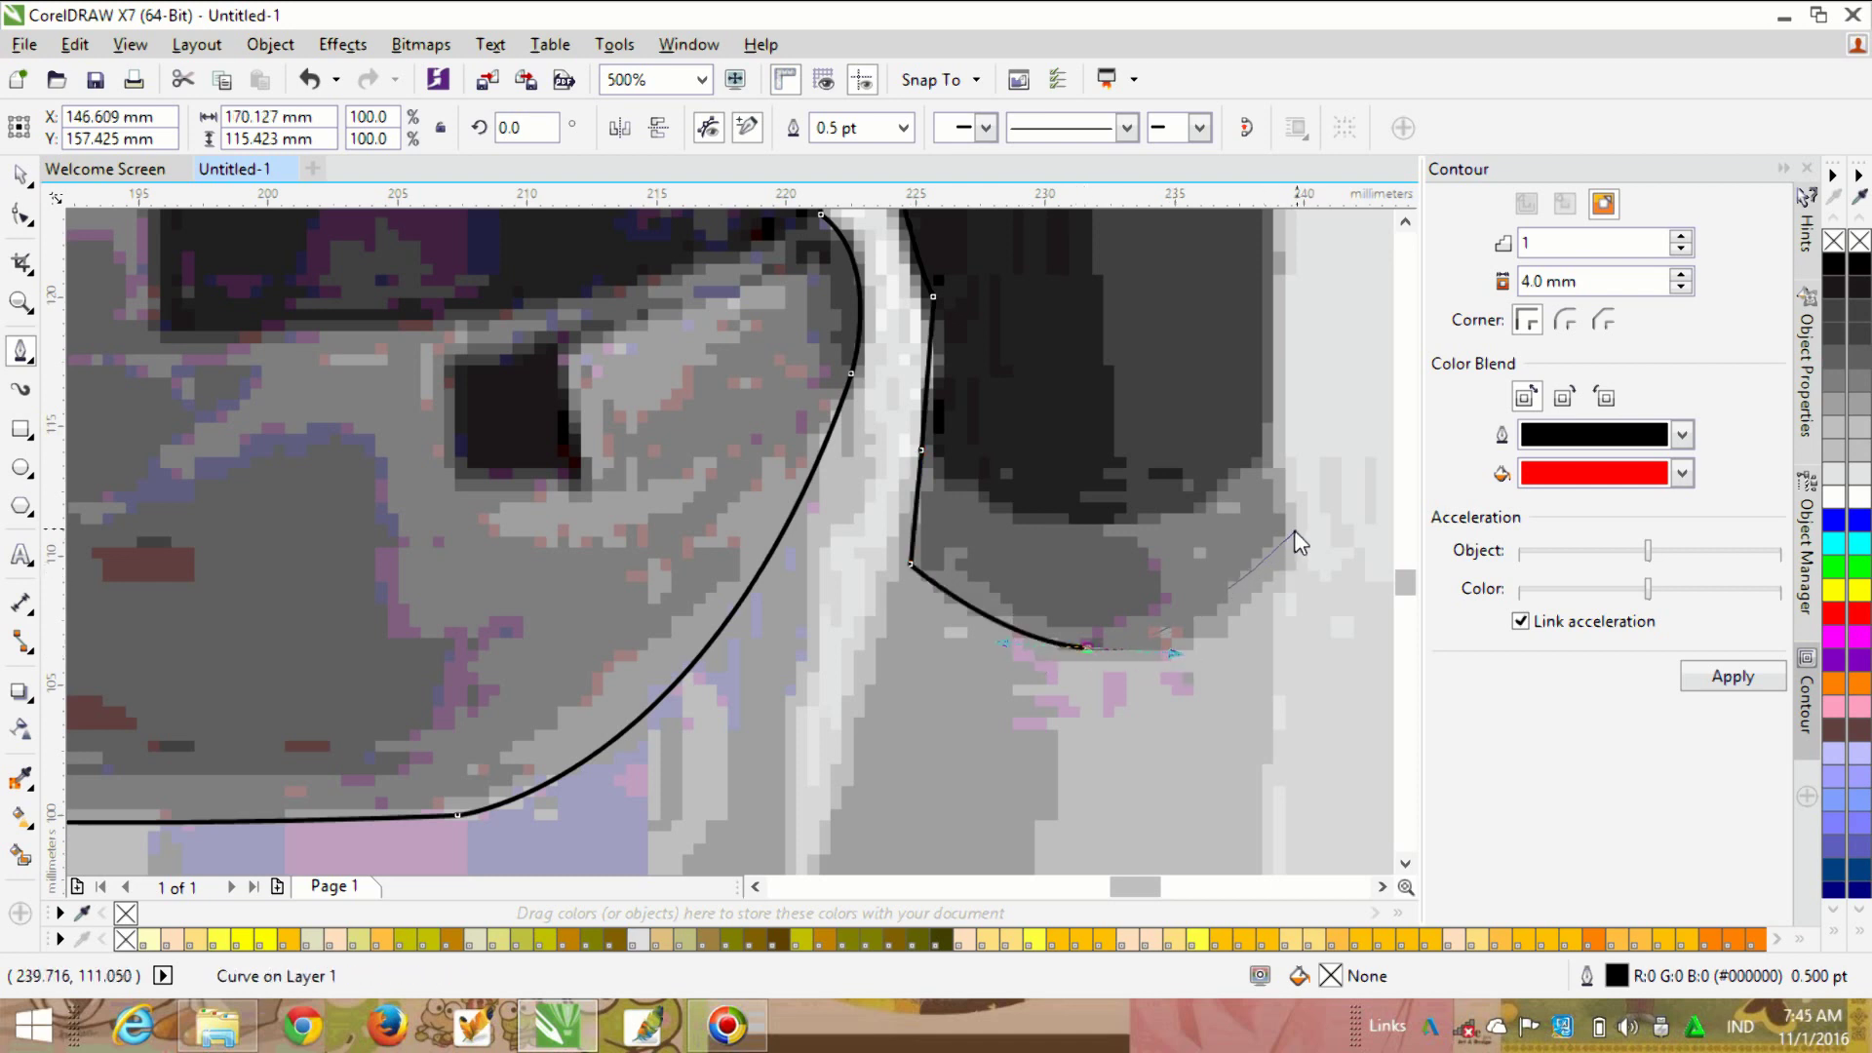
left_click_drag(1293, 551, 1299, 518)
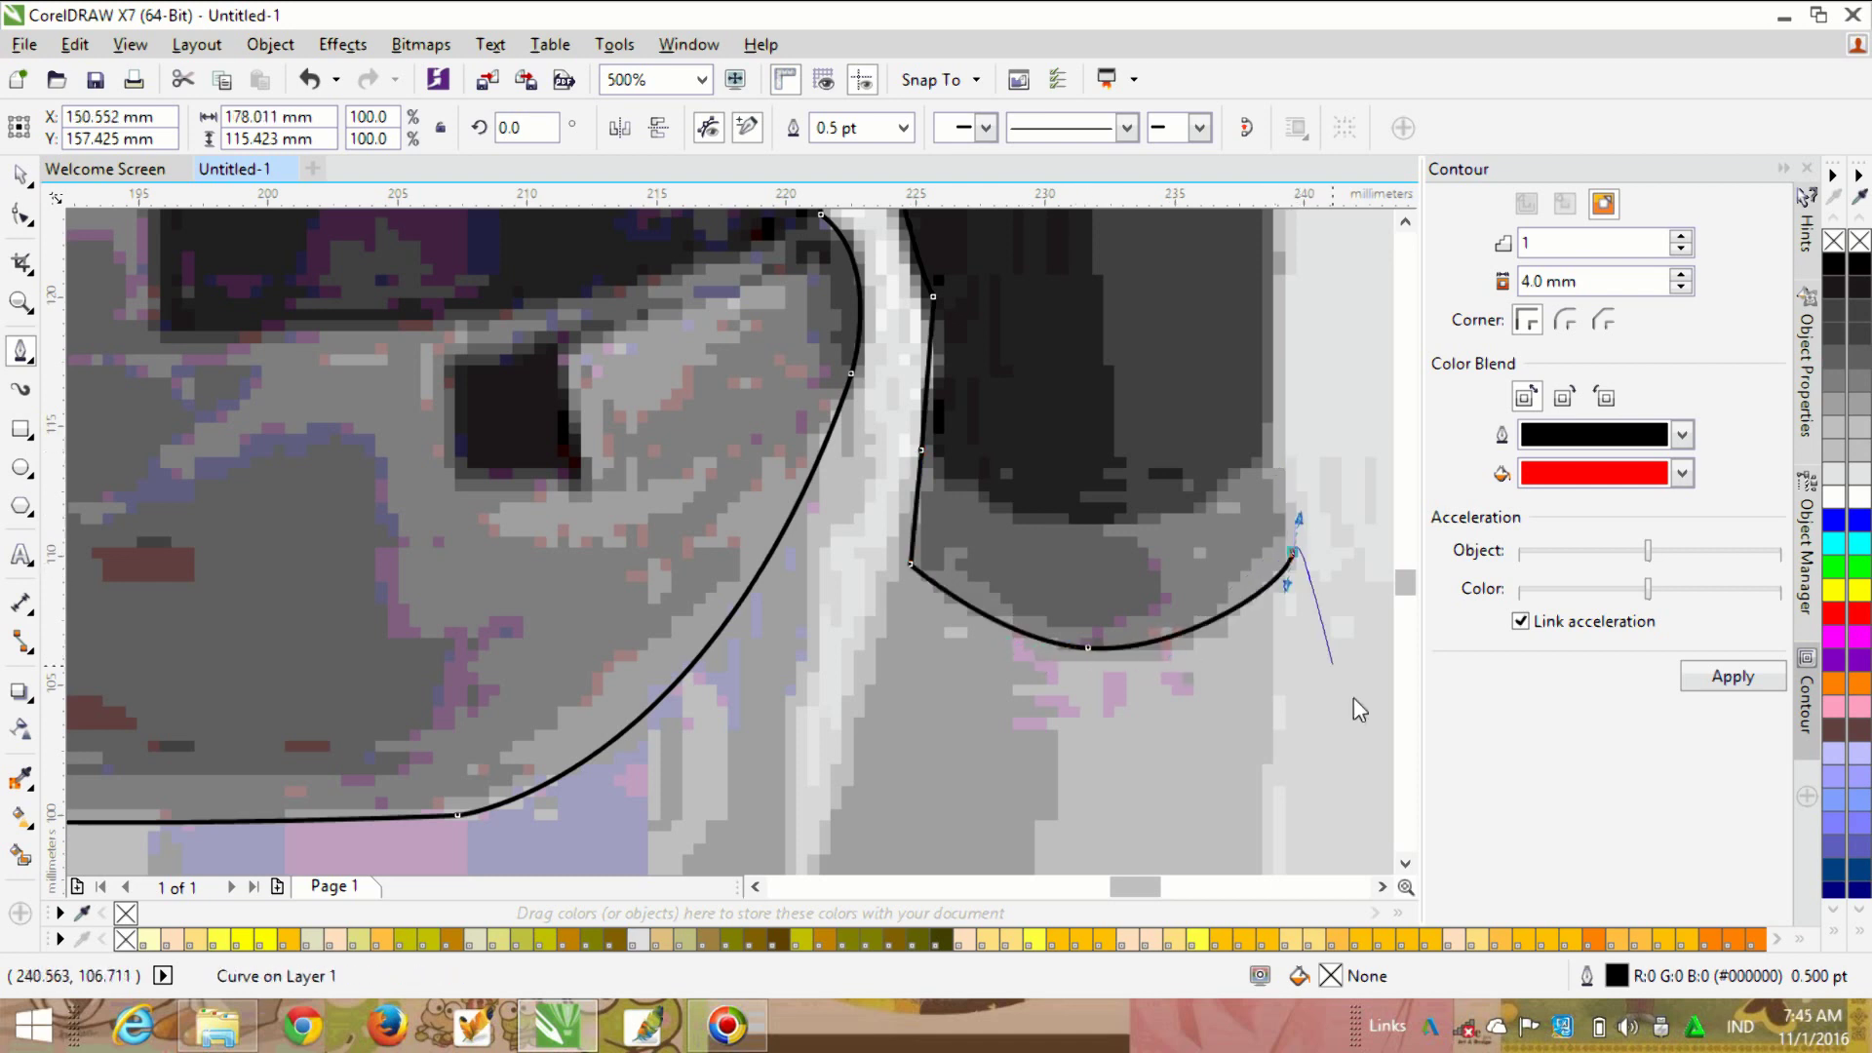
left_click(1276, 447)
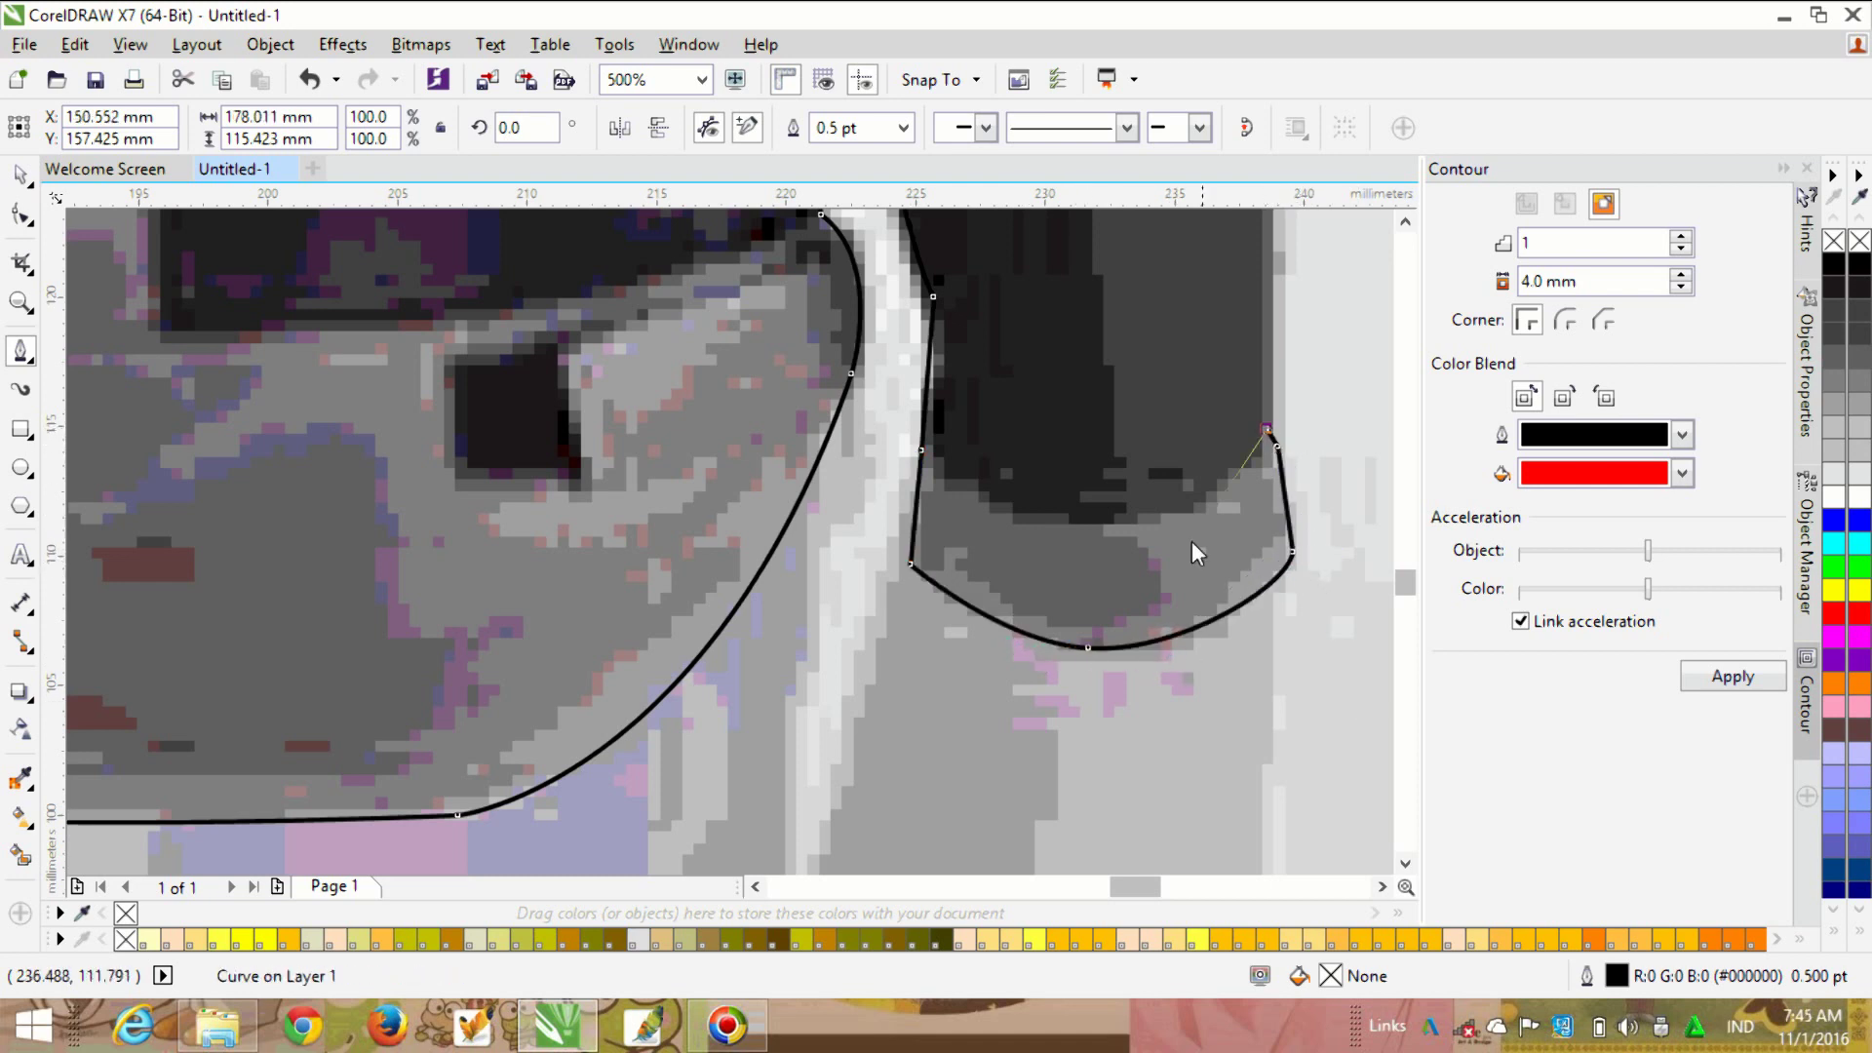
scroll(1190, 527, "down", 3)
scroll(1179, 414, "up", 2)
scroll(1160, 585, "down", 1)
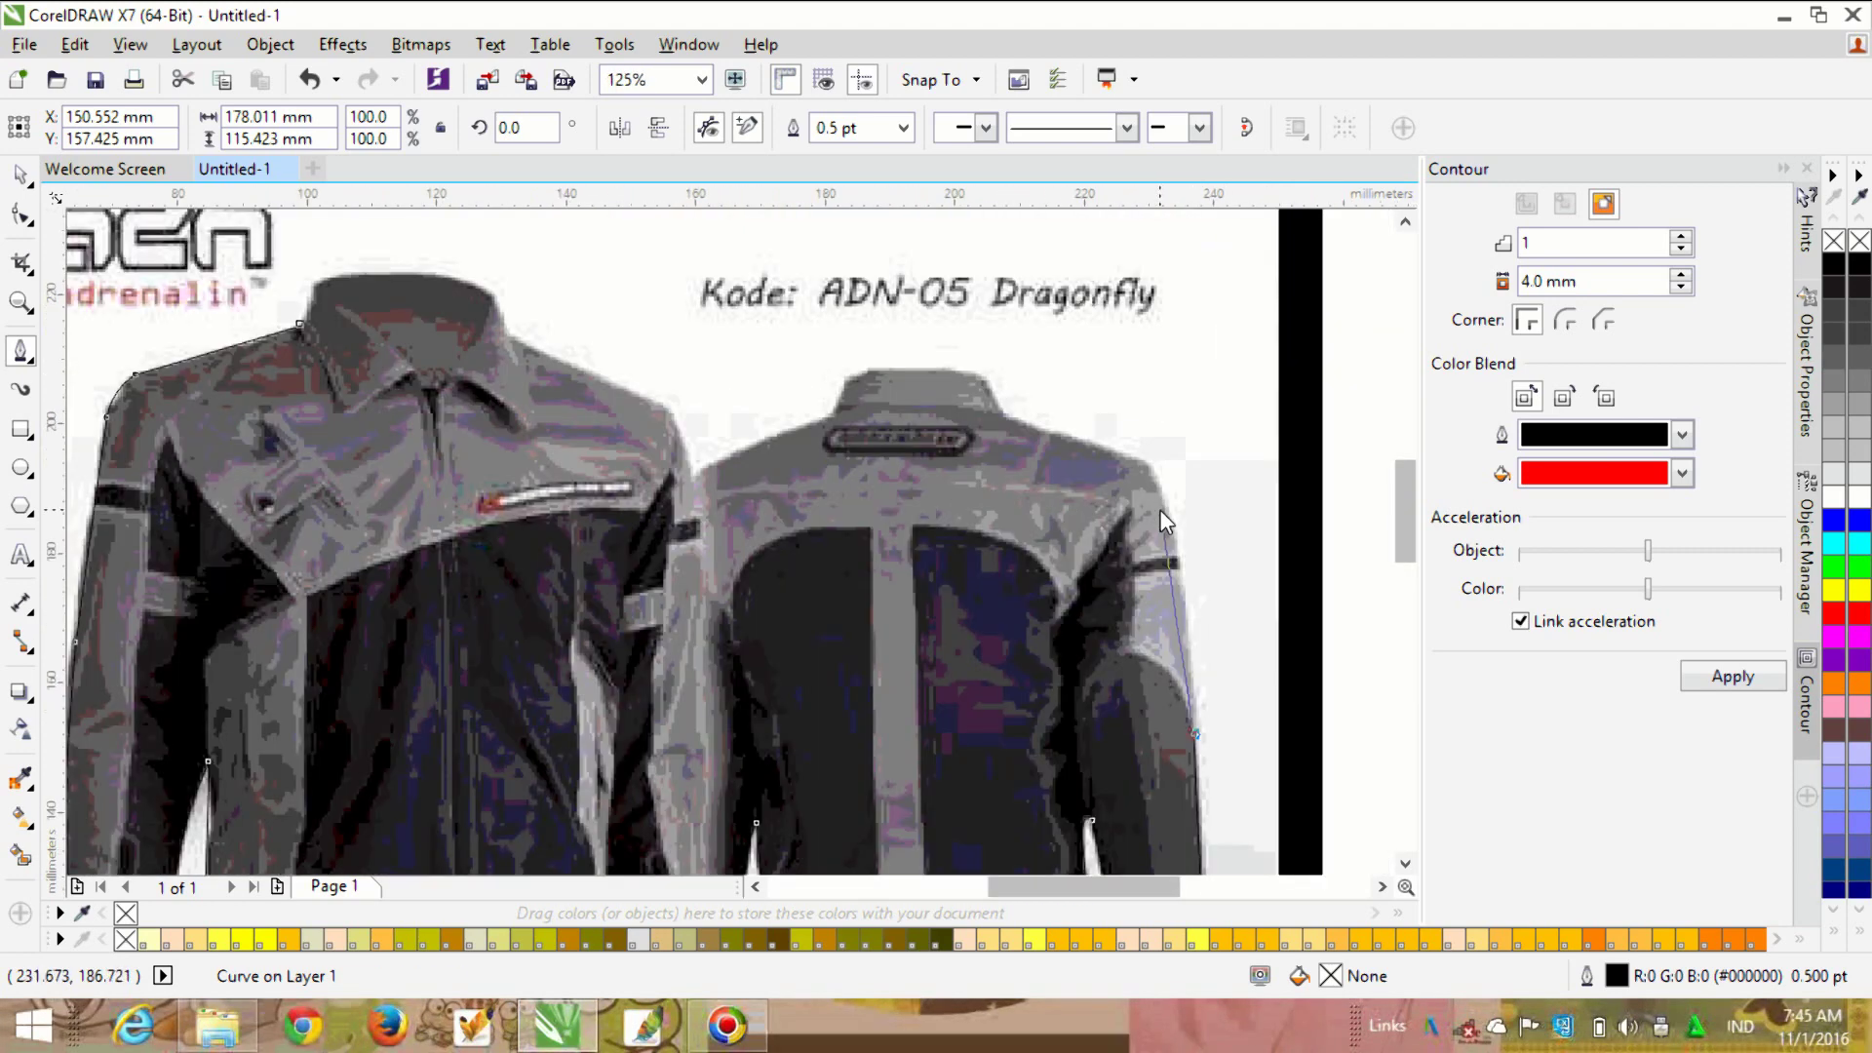
Step: Curve the outline over the back shoulder top and up to the collar corner
left_click_drag(1154, 478, 1117, 429)
scroll(1118, 431, "up", 2)
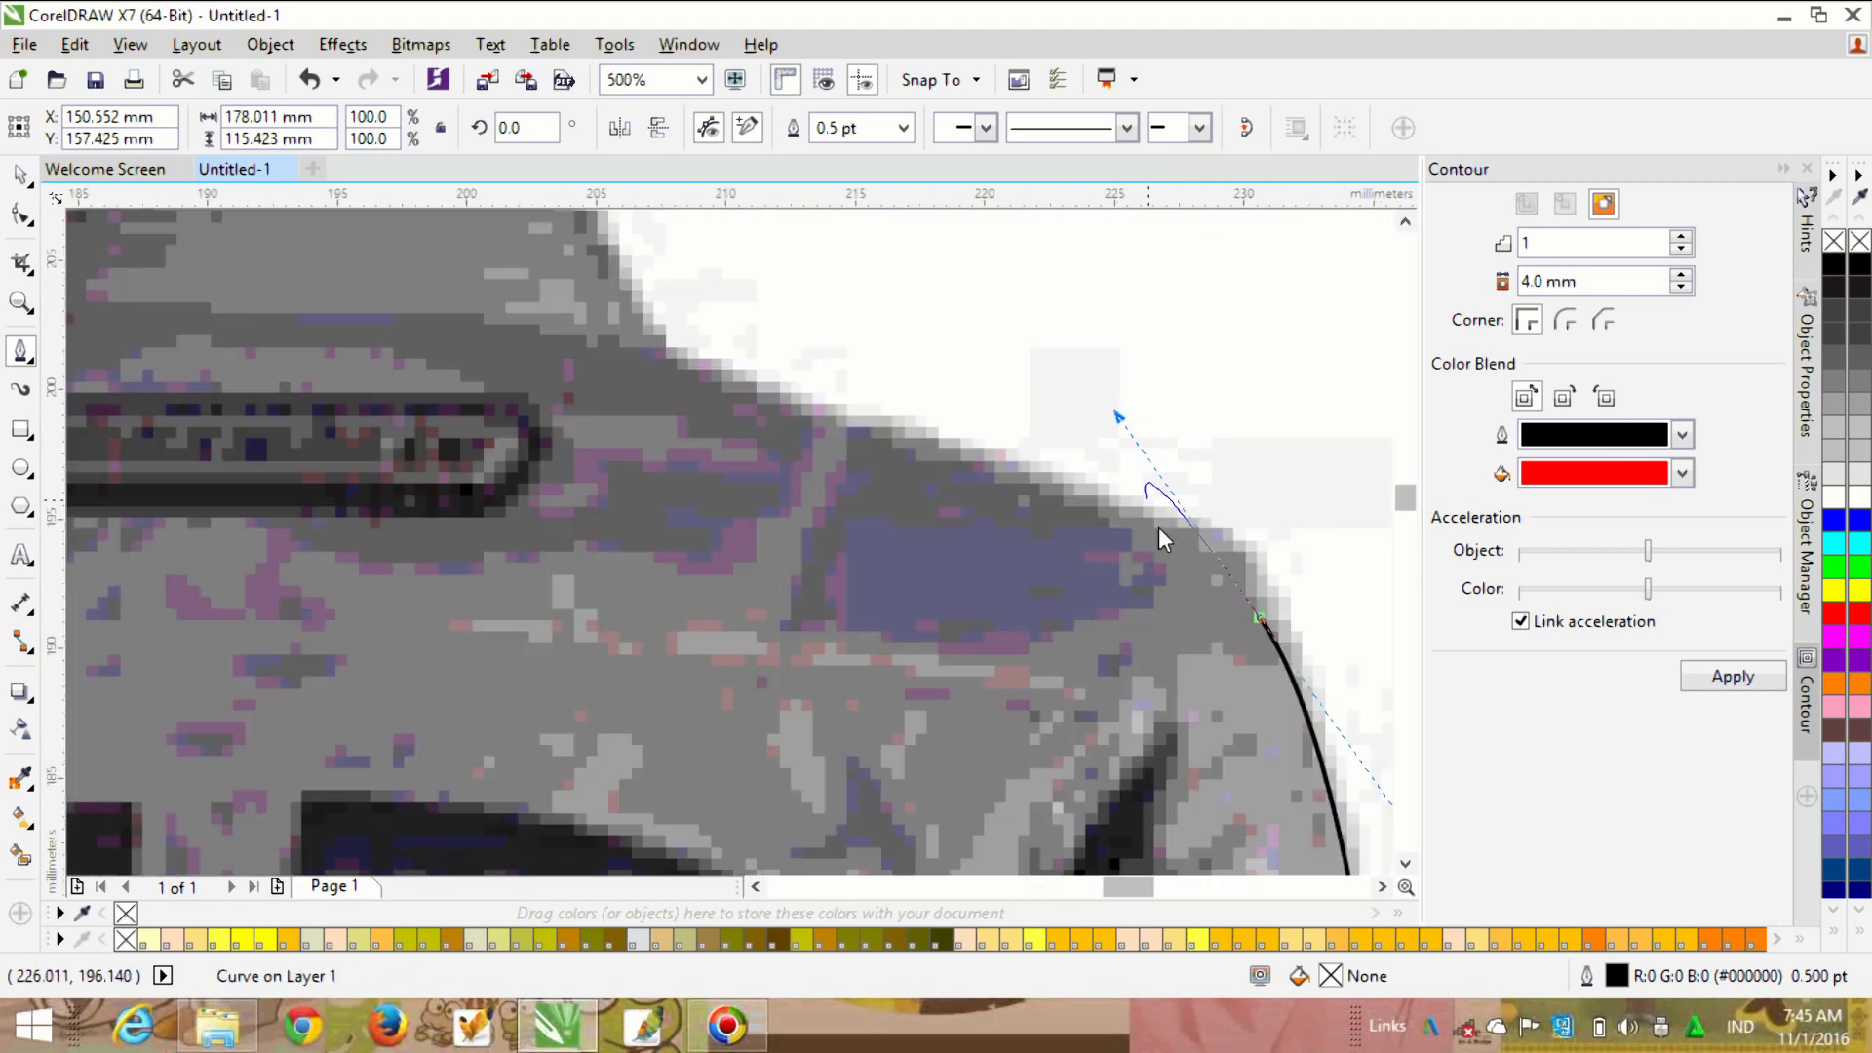
left_click(1262, 617, "alt")
left_click_drag(1173, 529, 1108, 488)
left_click(687, 372)
scroll(1120, 633, "down", 1)
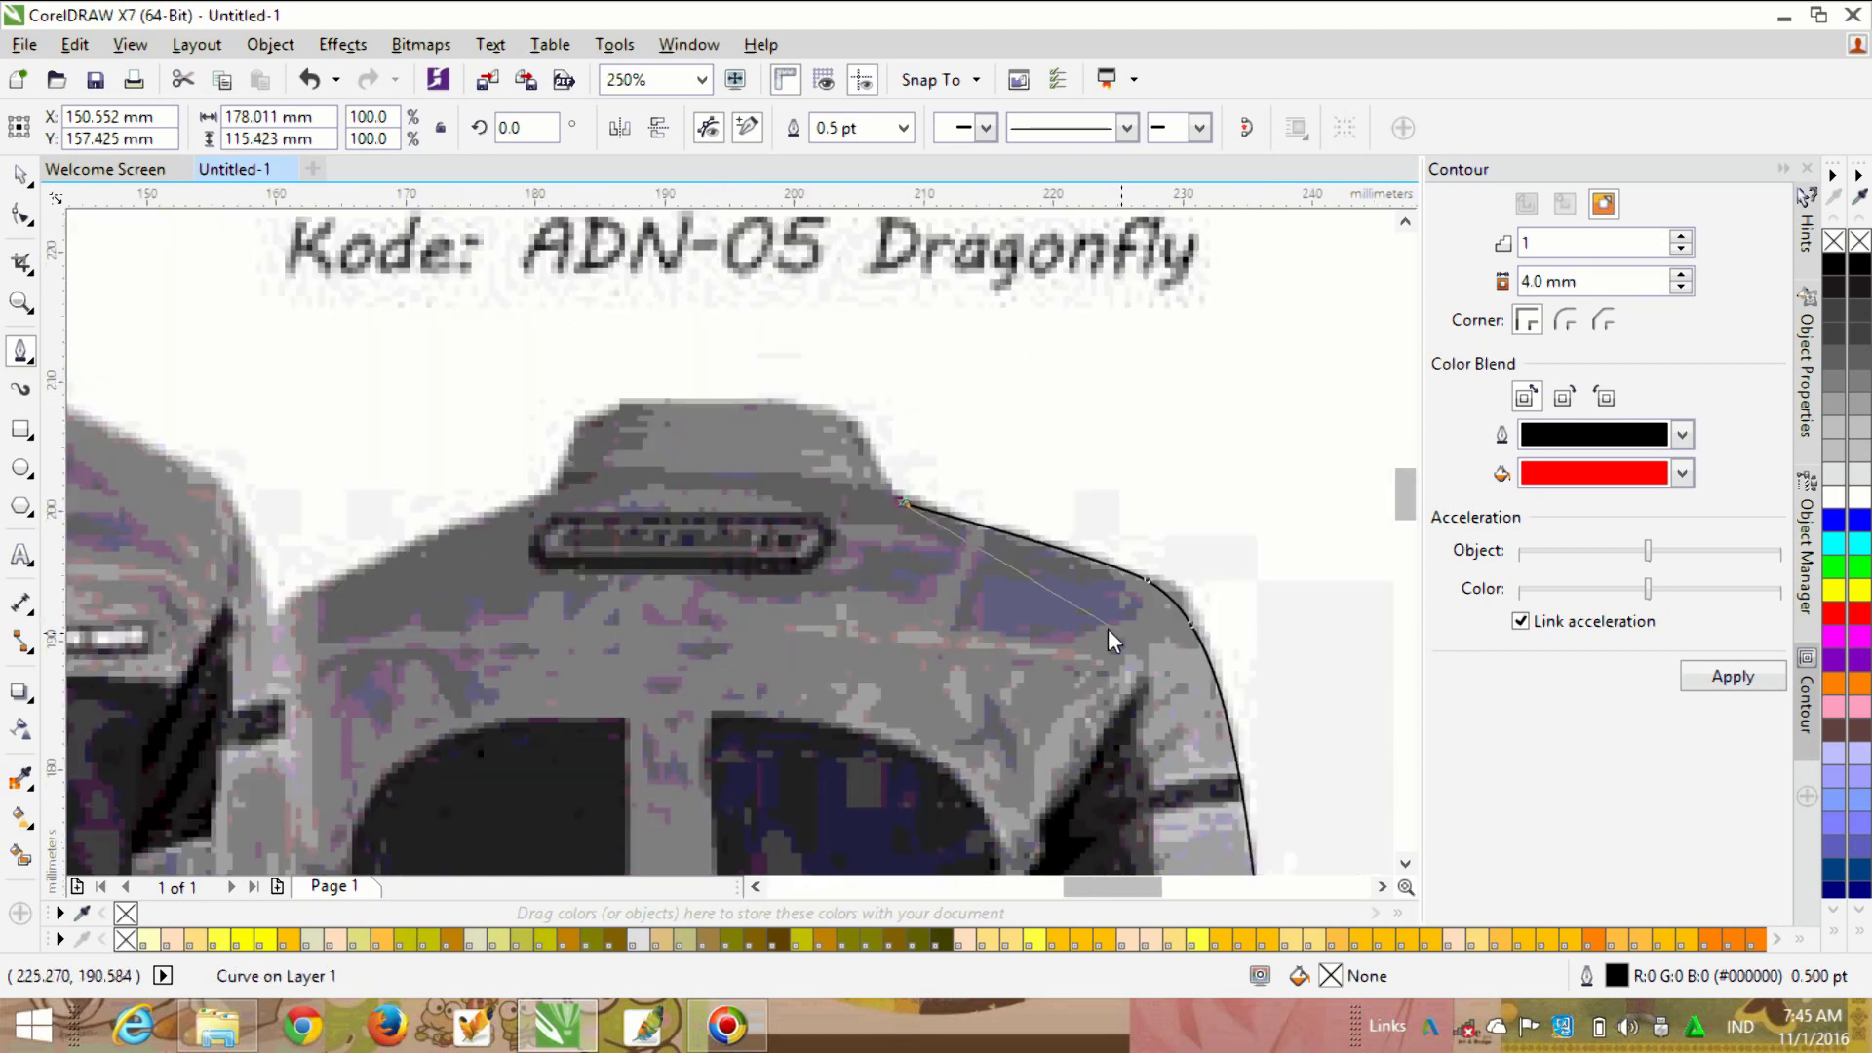
scroll(844, 426, "up", 1)
left_click(861, 404)
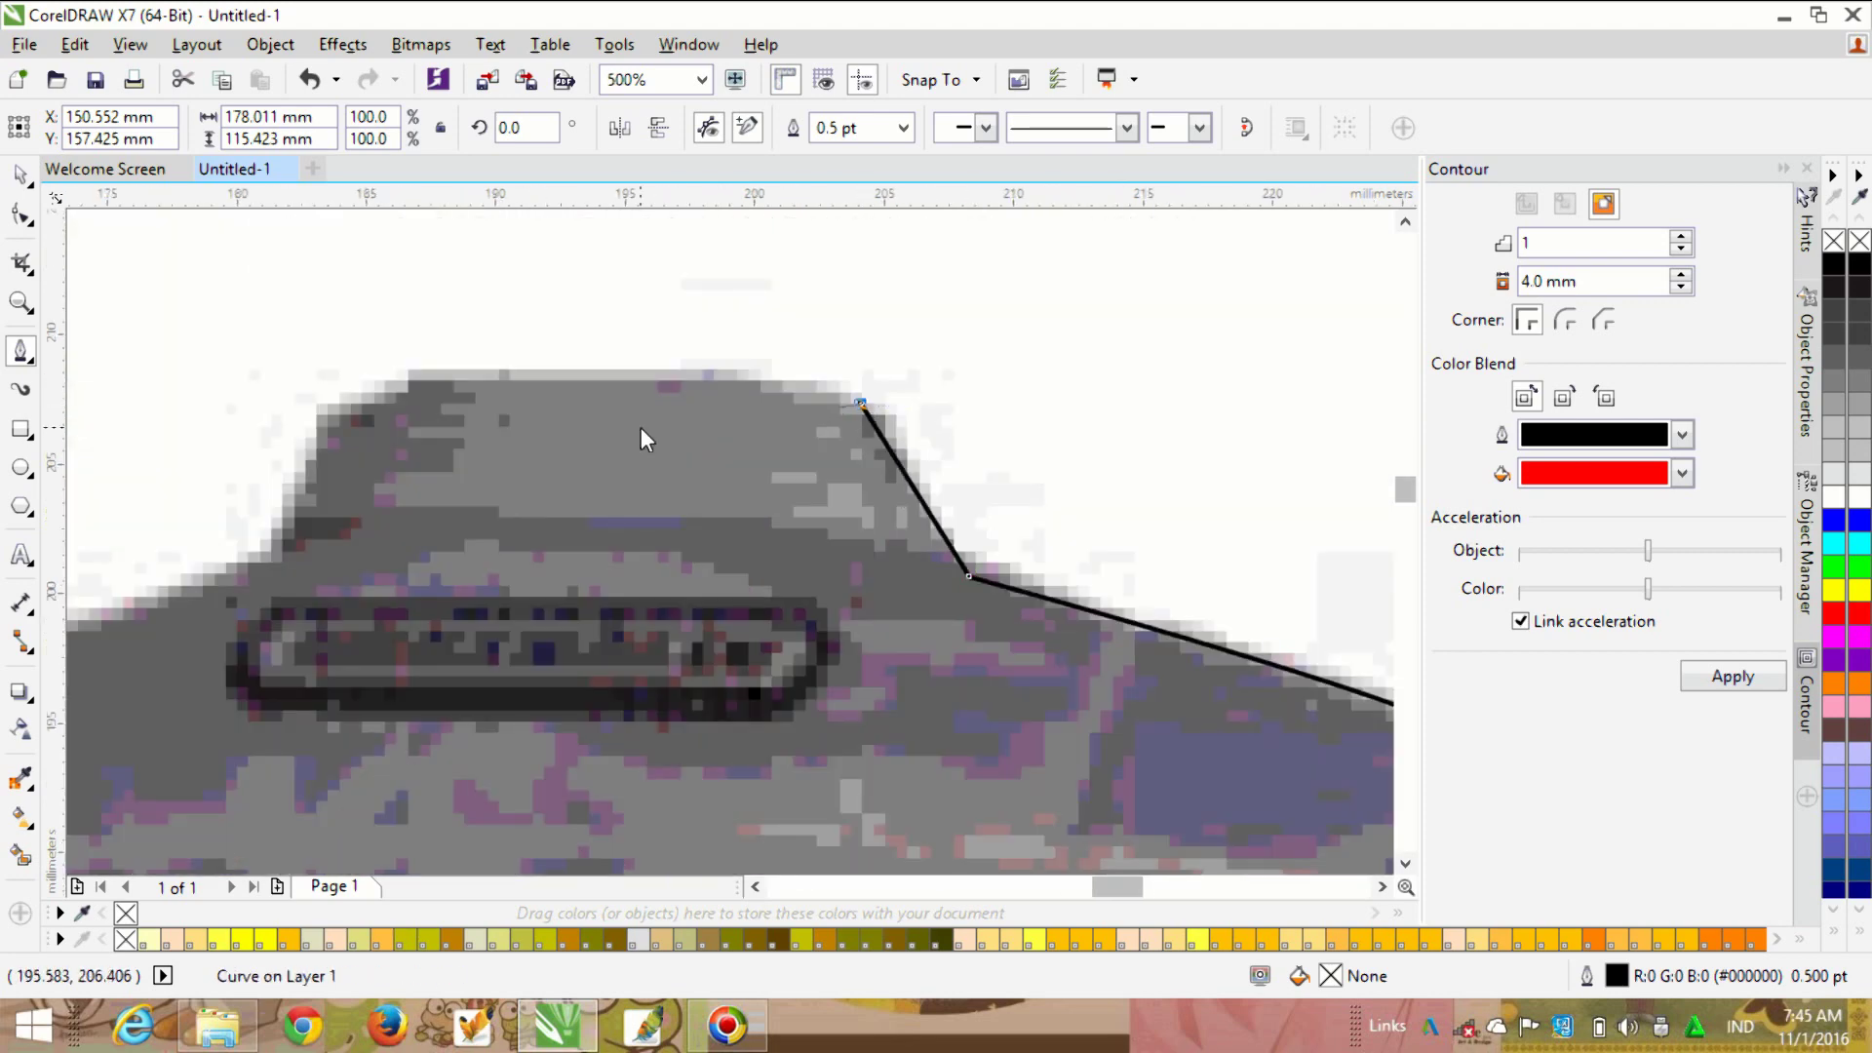
mouse_move(866, 413)
left_mouse_down()
mouse_move(840, 309)
mouse_move(701, 342)
mouse_move(892, 436)
left_mouse_up()
left_click(865, 415, "alt")
Step: Trace across the back collar, undoing one bad segment, and down the left shoulder
left_click_drag(575, 378, 301, 462)
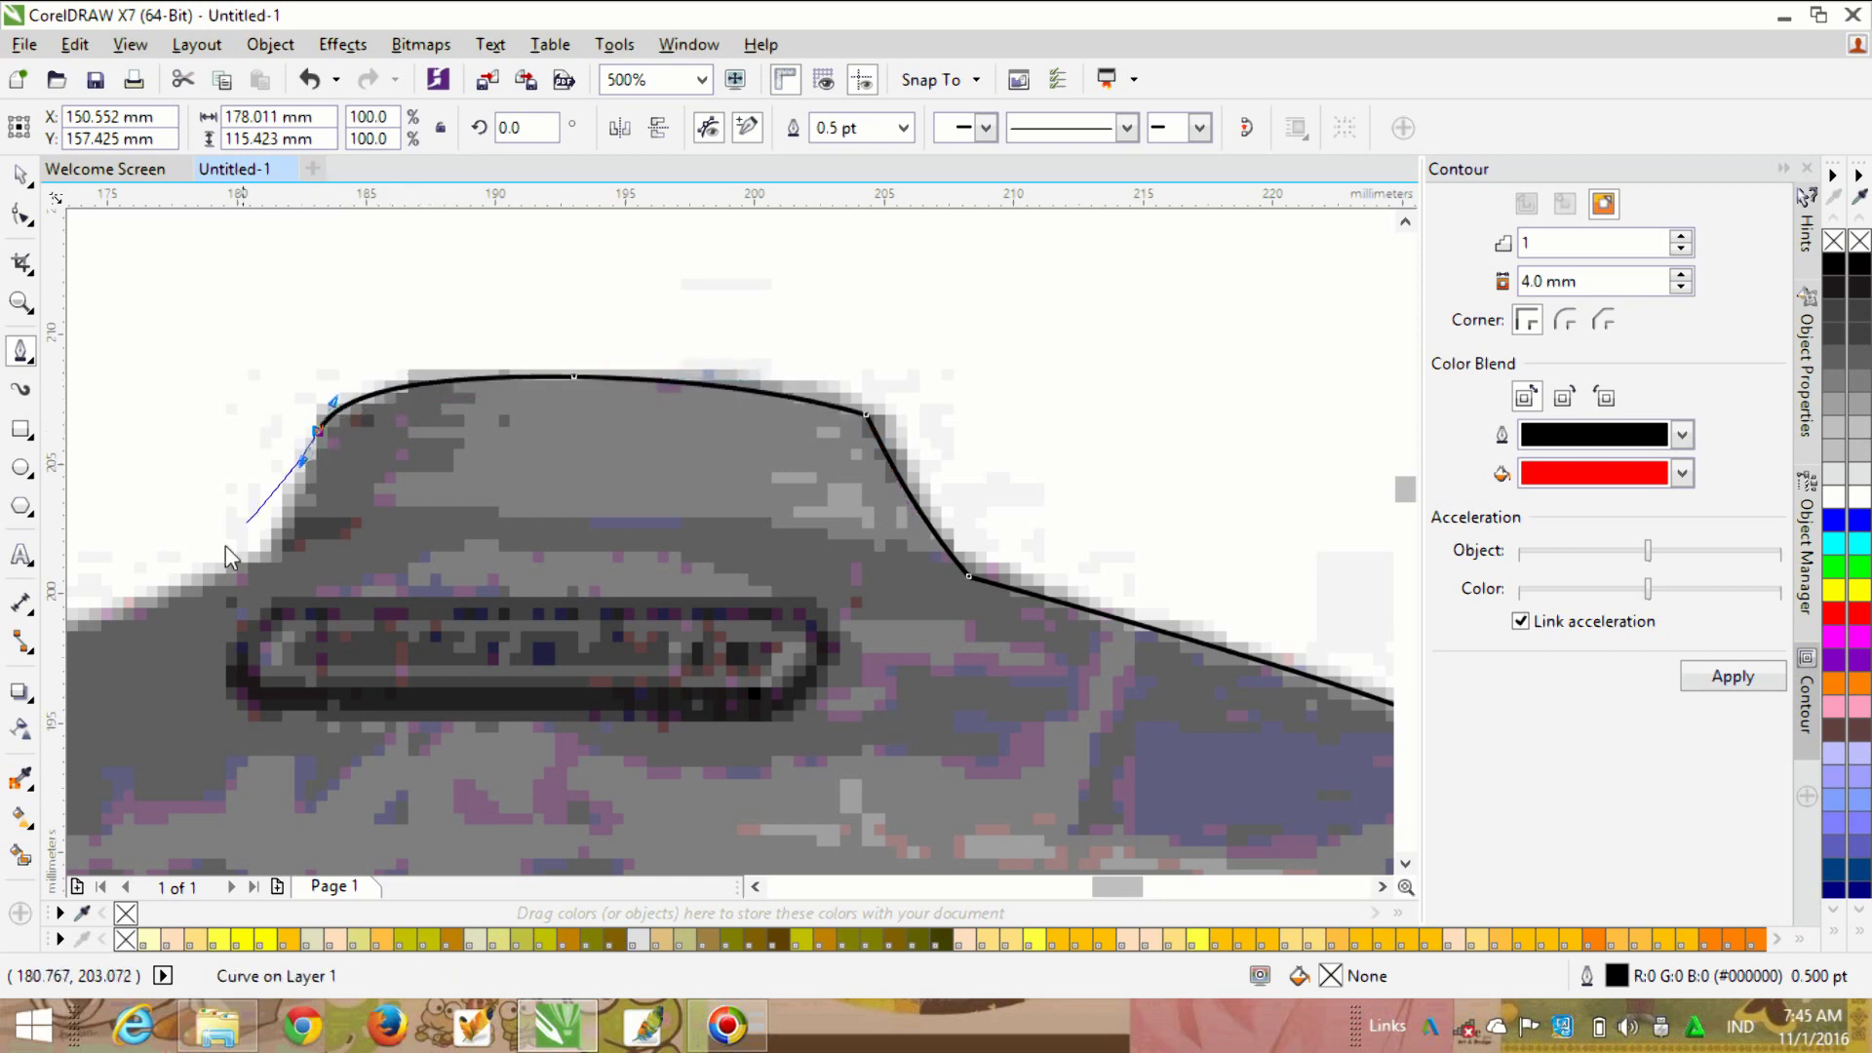
key("ctrl+z")
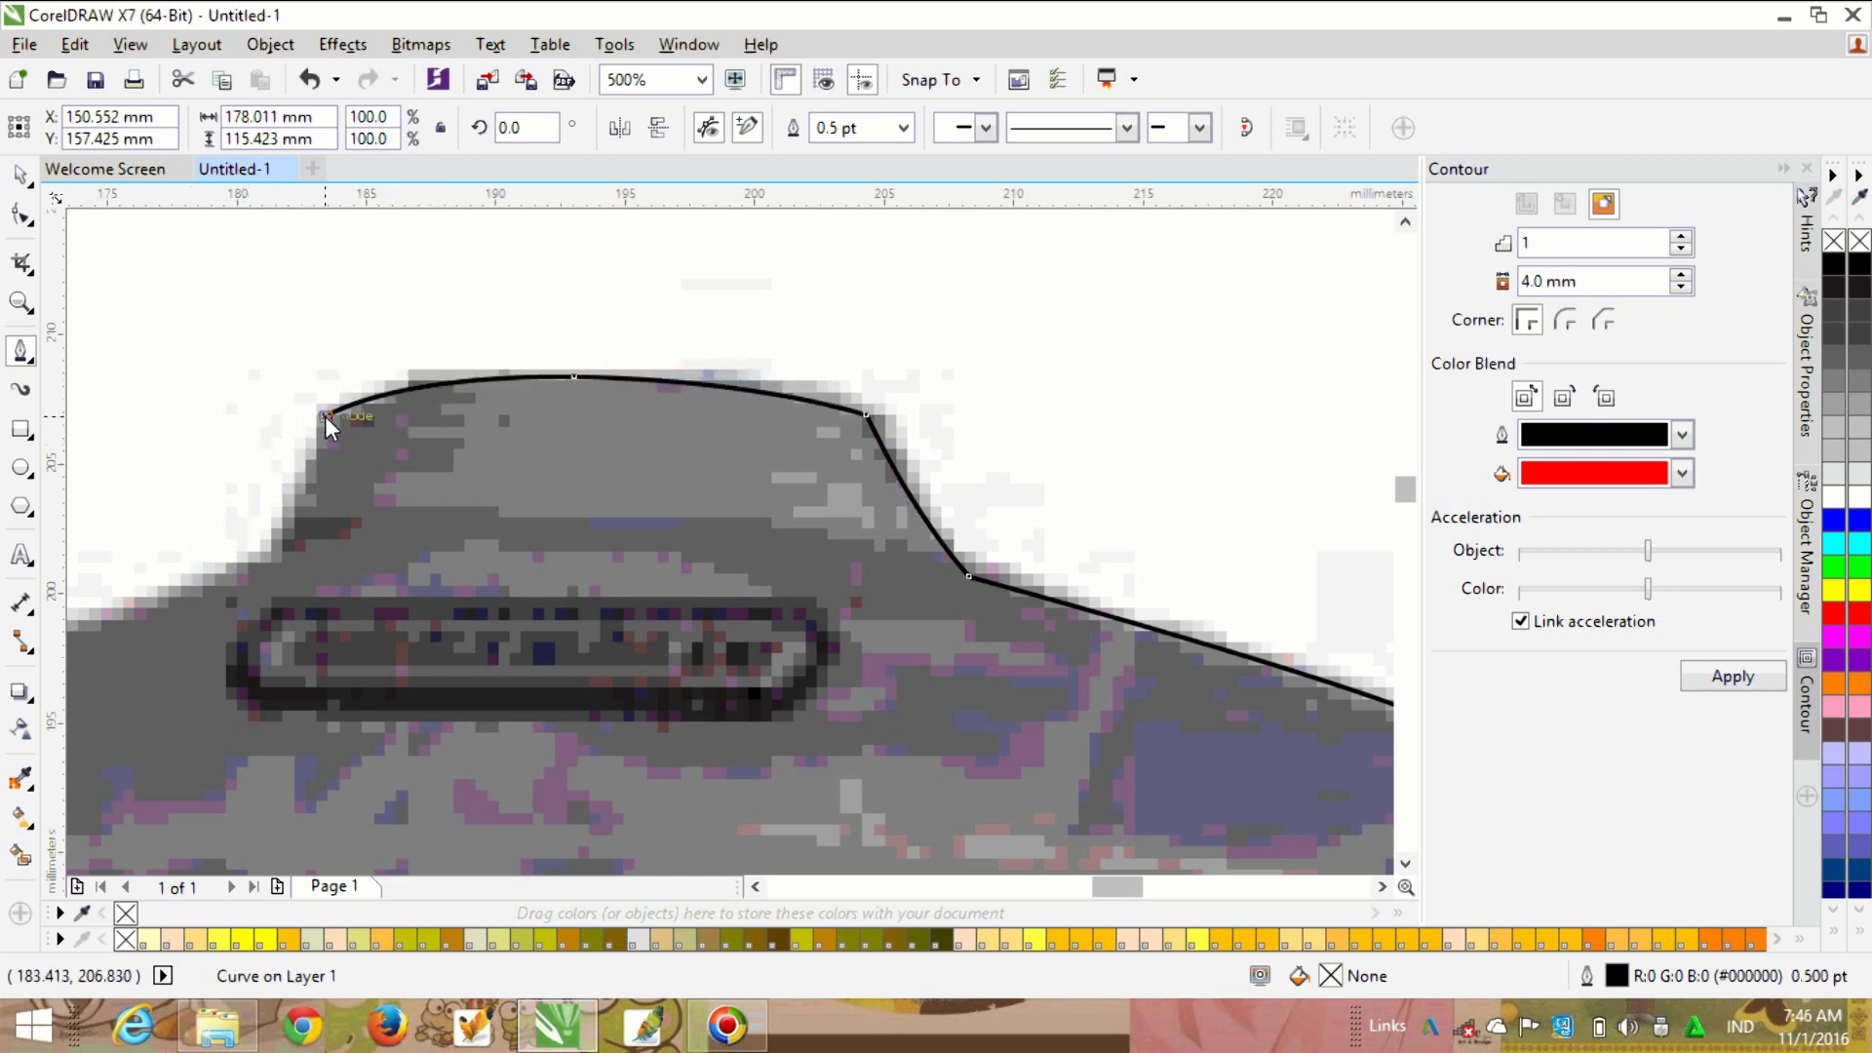
left_click_drag(255, 553, 197, 585)
scroll(417, 675, "down", 1)
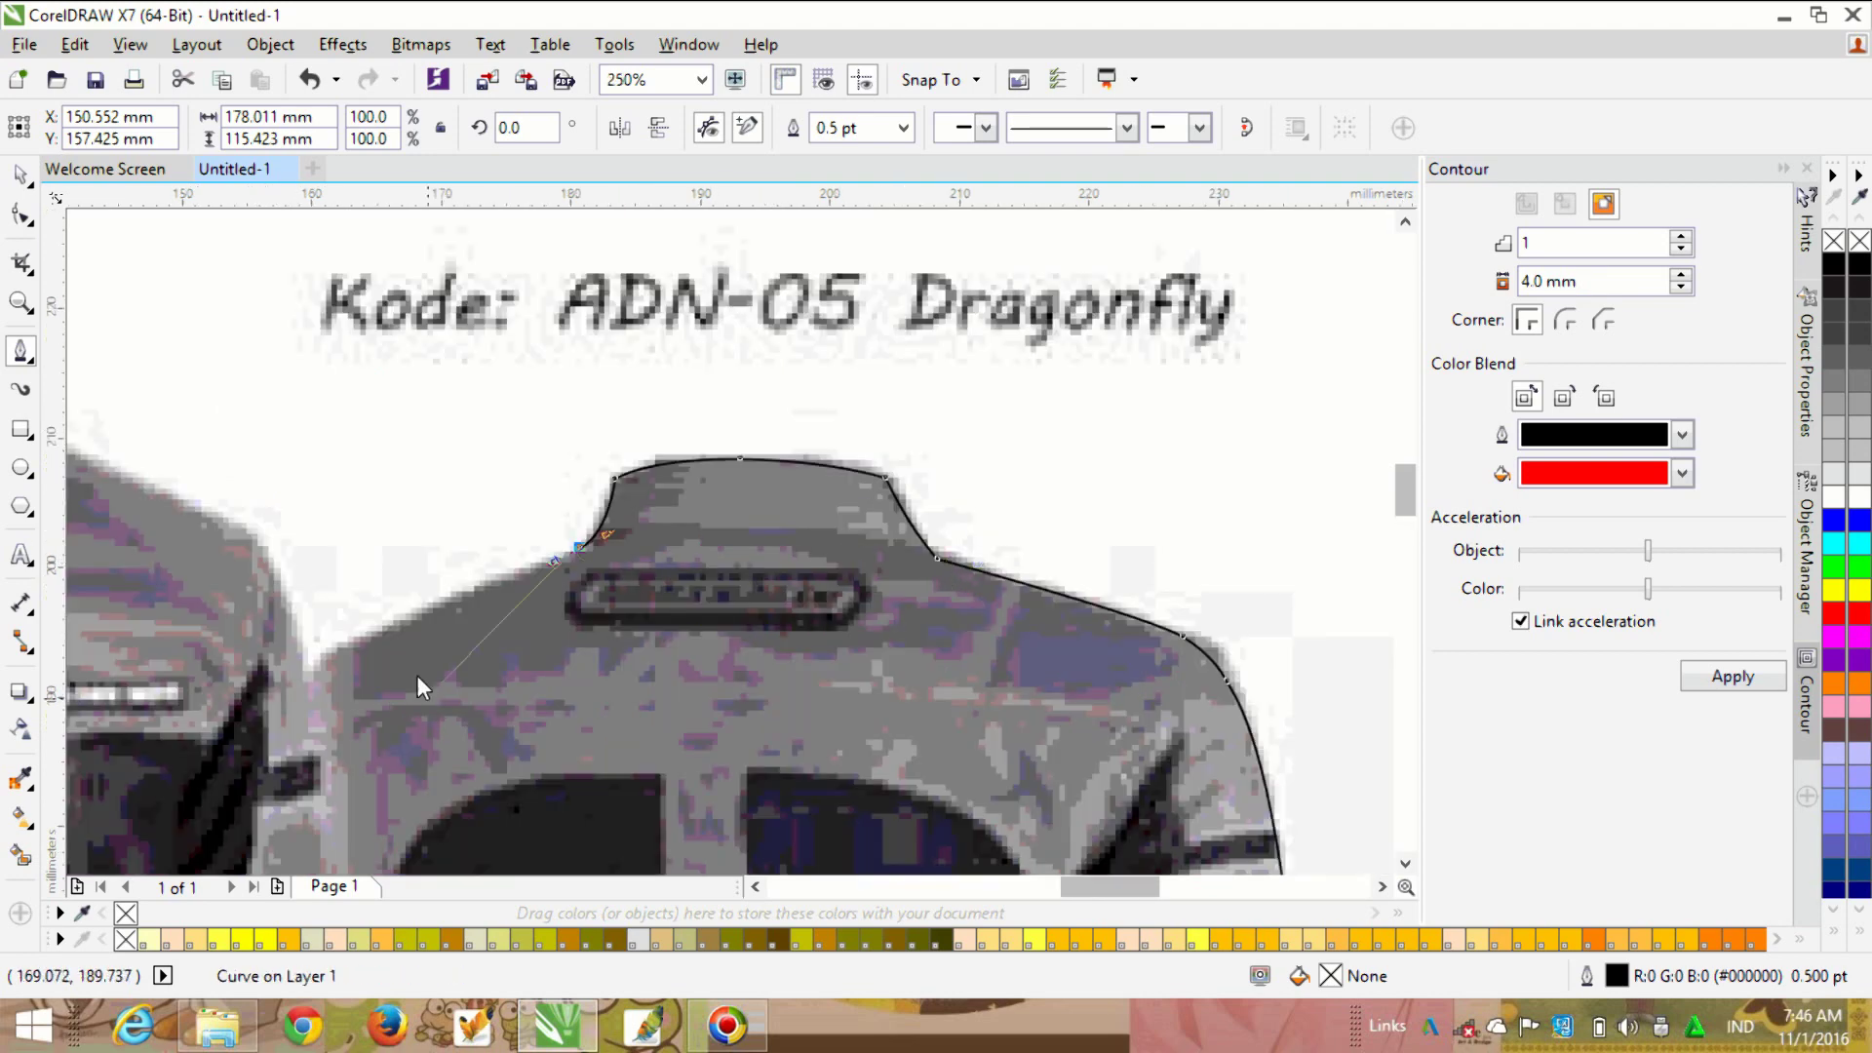
scroll(422, 647, "up", 1)
left_click(761, 444, "alt")
left_click_drag(224, 707, 206, 801)
scroll(572, 634, "down", 2)
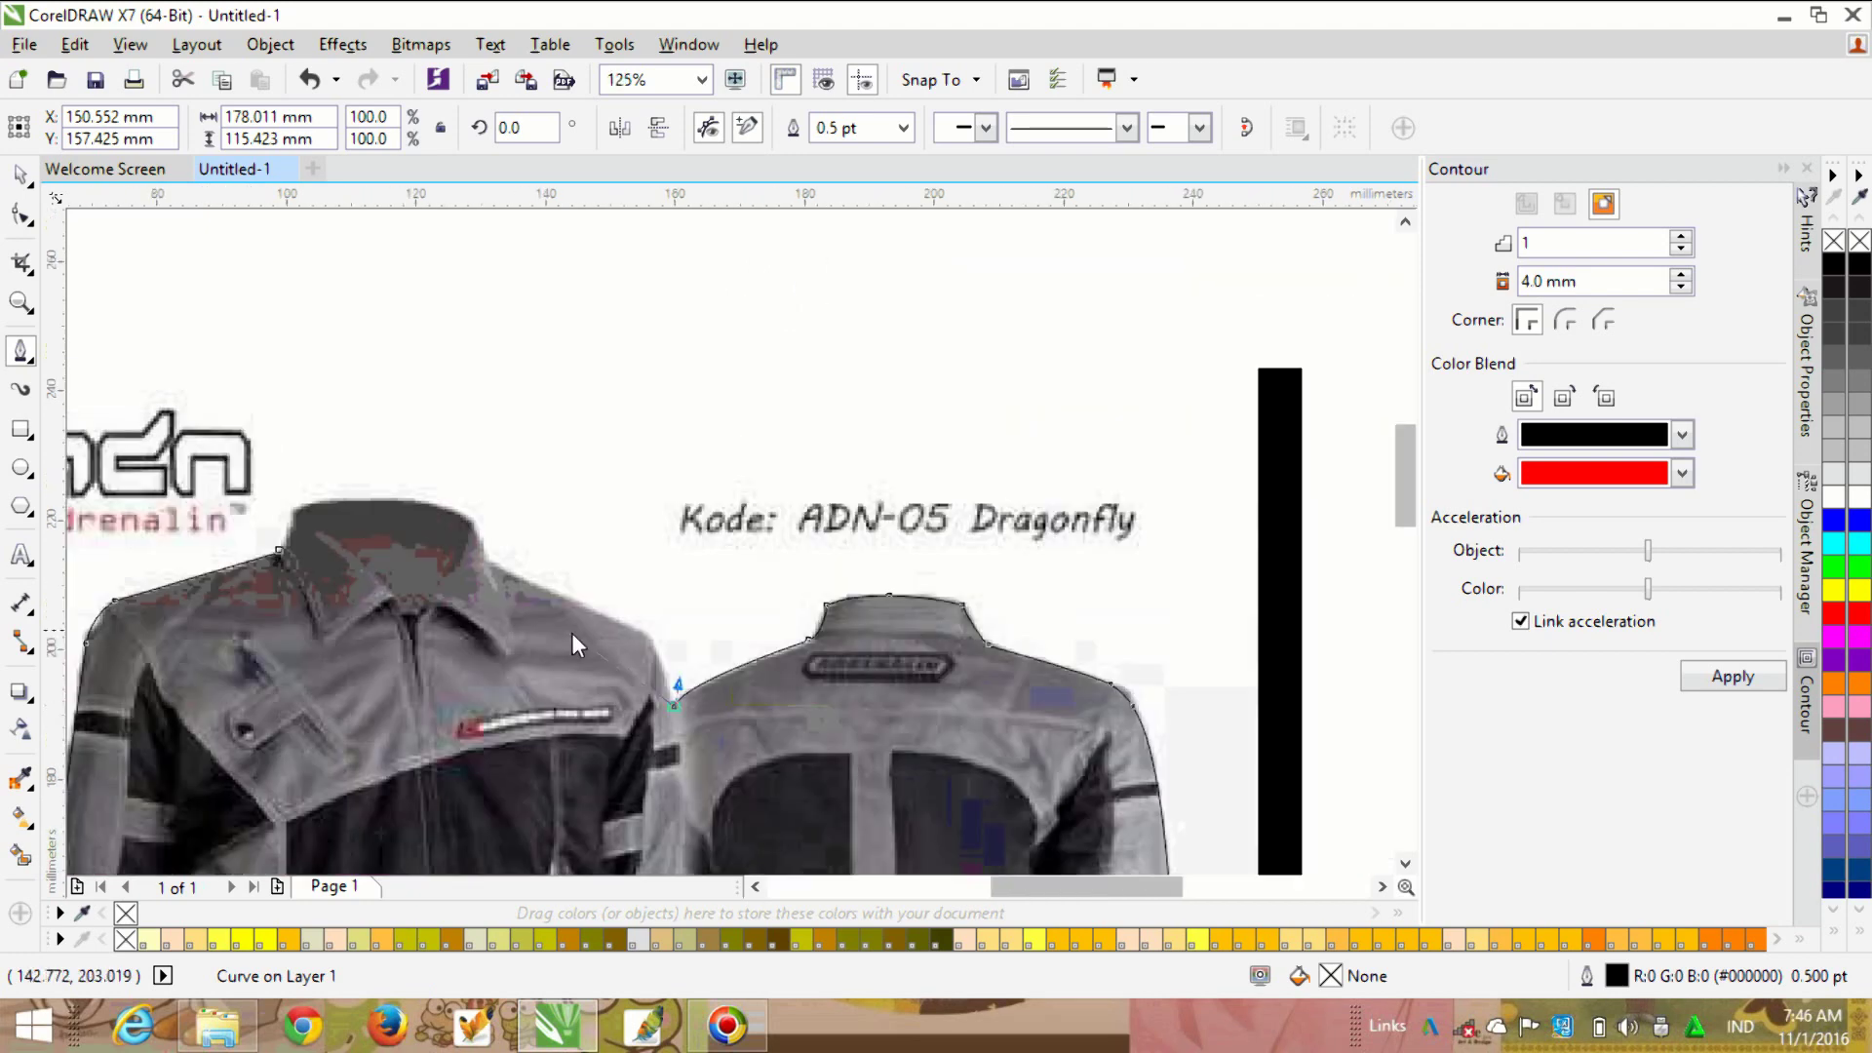
scroll(663, 623, "up", 2)
scroll(726, 741, "down", 1)
scroll(726, 741, "up", 1)
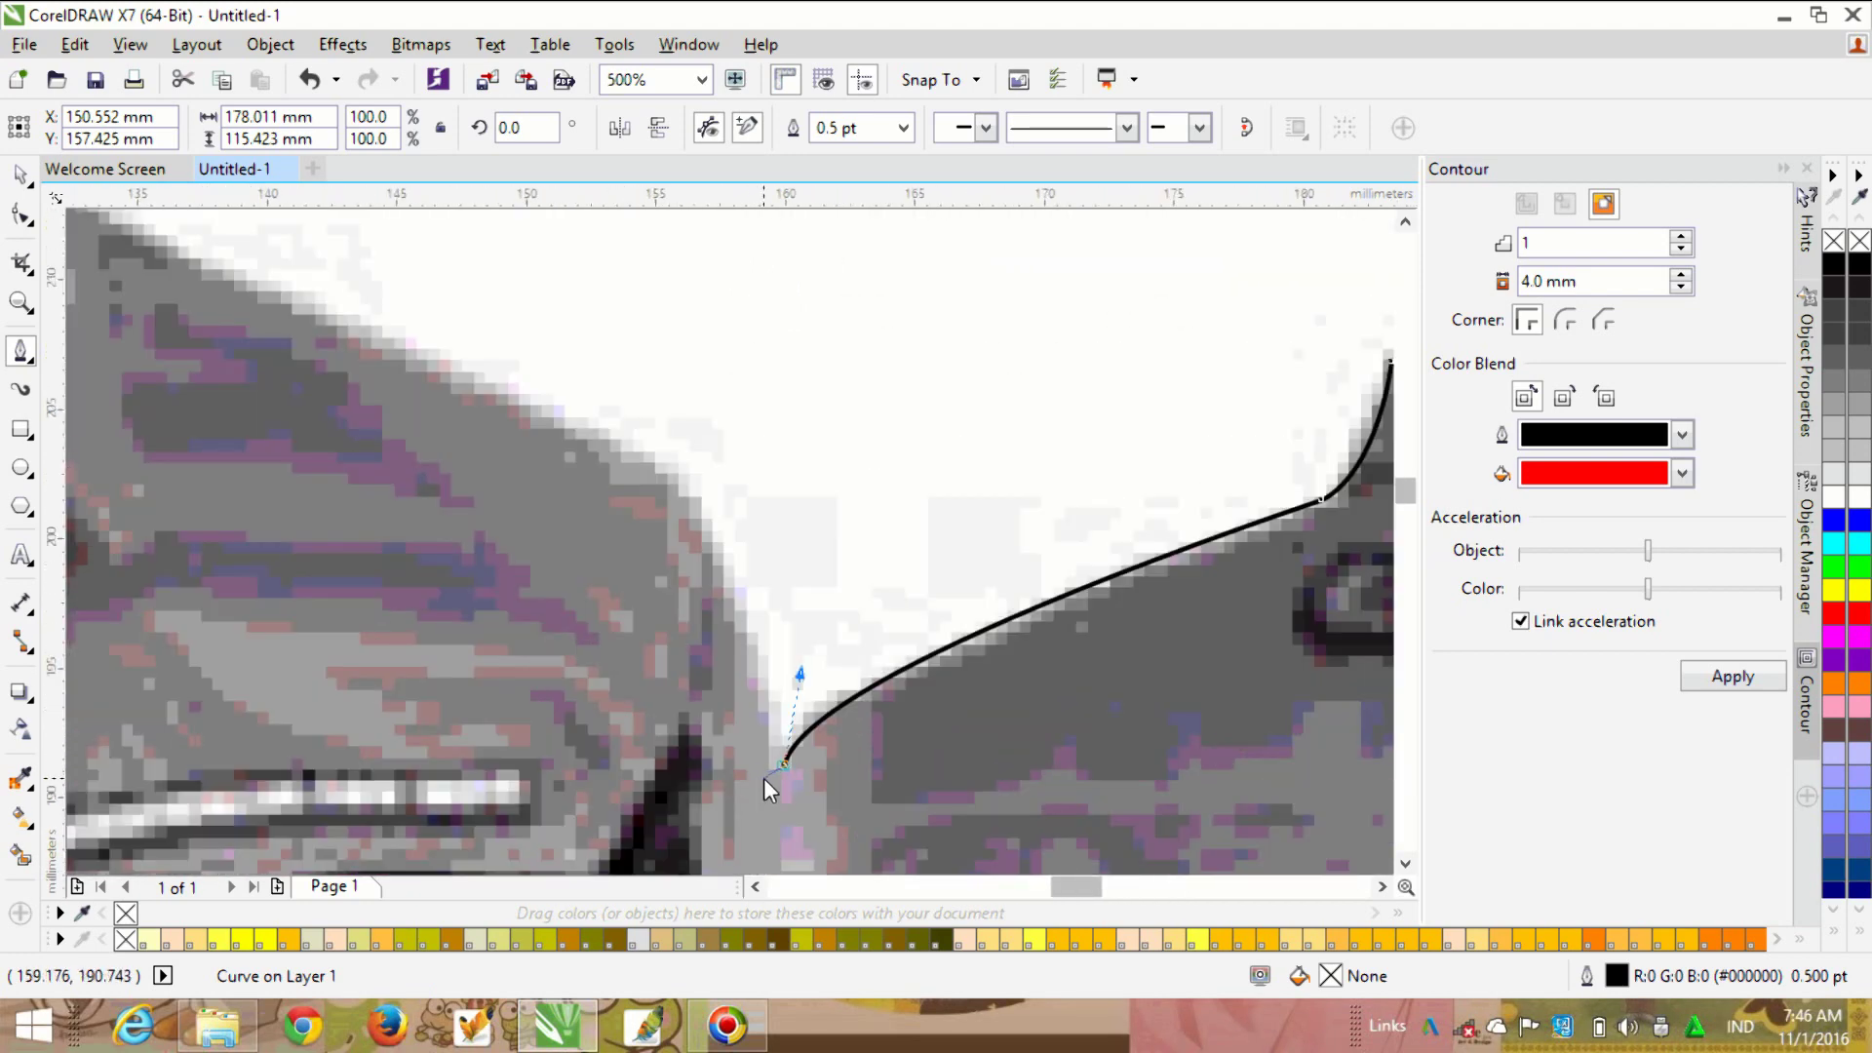
scroll(763, 778, "up", 1)
scroll(773, 459, "down", 1)
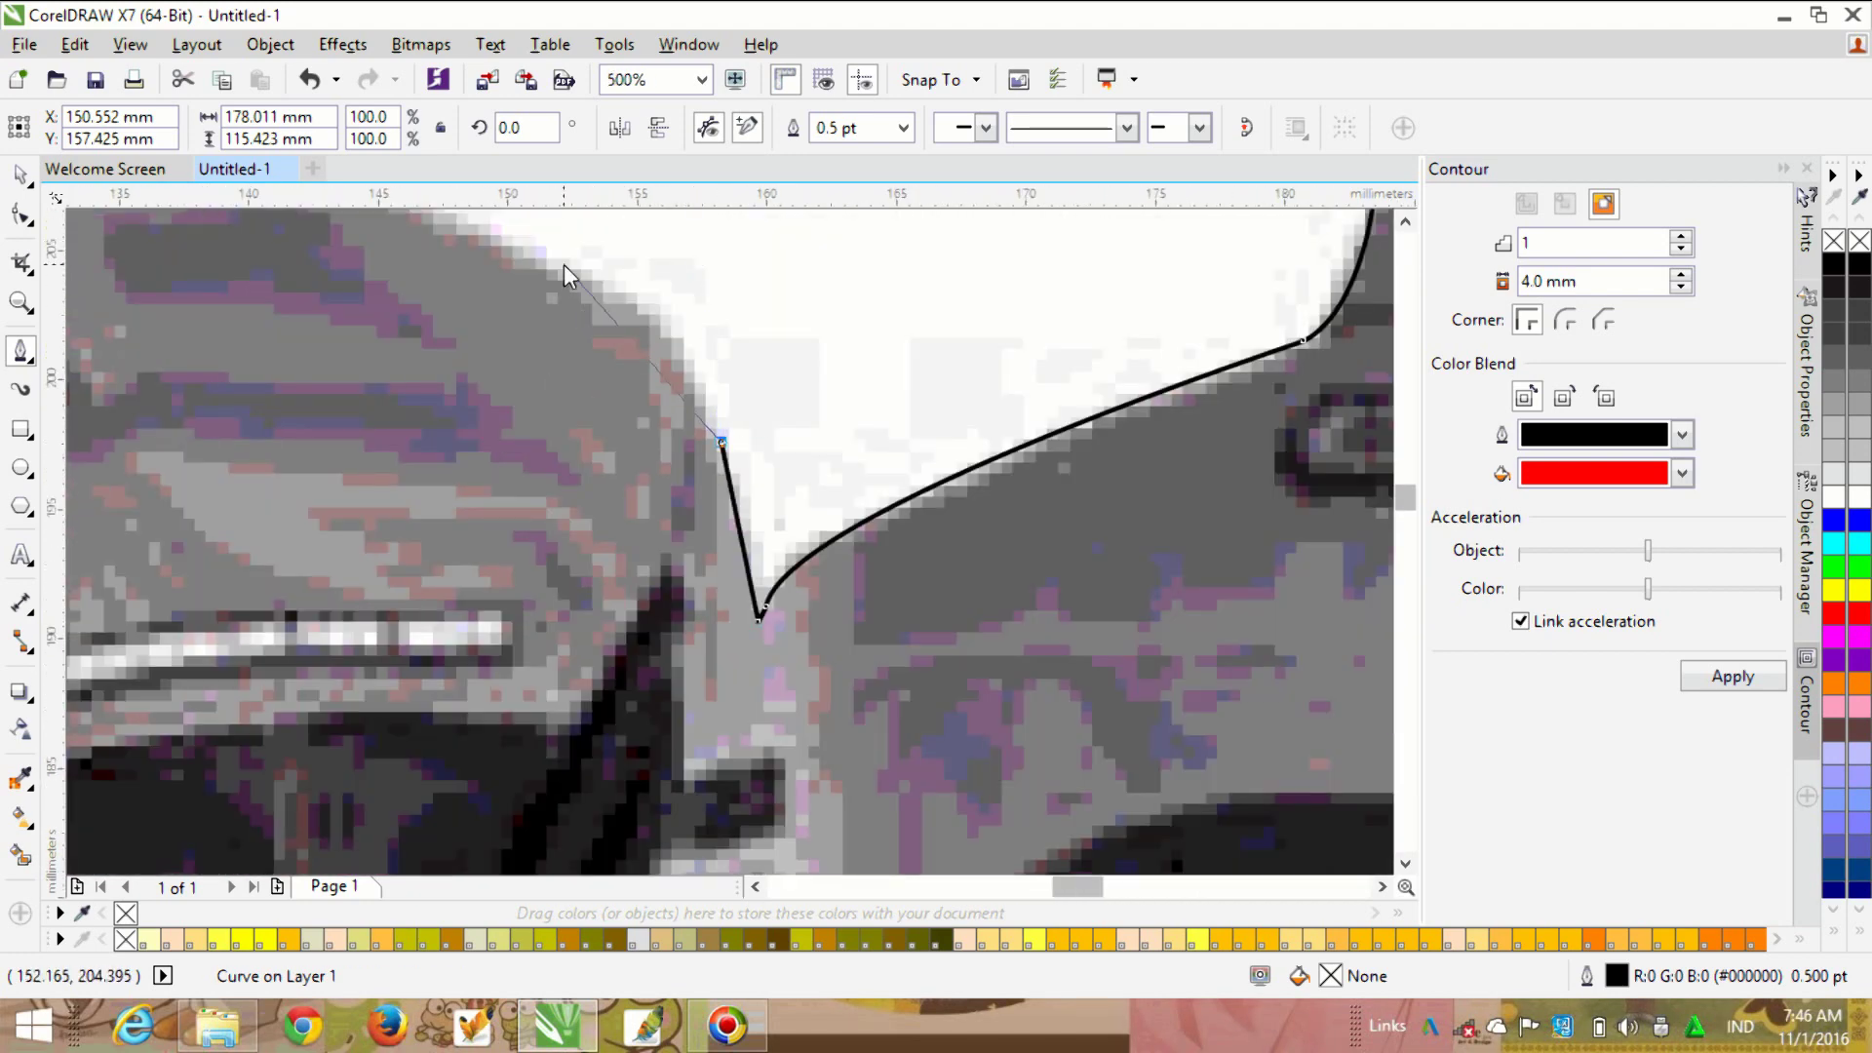
Step: Bring the outline onto the front shoulder and curve it around the front collar's corner
left_click_drag(564, 265, 453, 254)
scroll(513, 353, "down", 1)
scroll(821, 487, "up", 1)
left_click(821, 485, "alt")
scroll(783, 513, "down", 1)
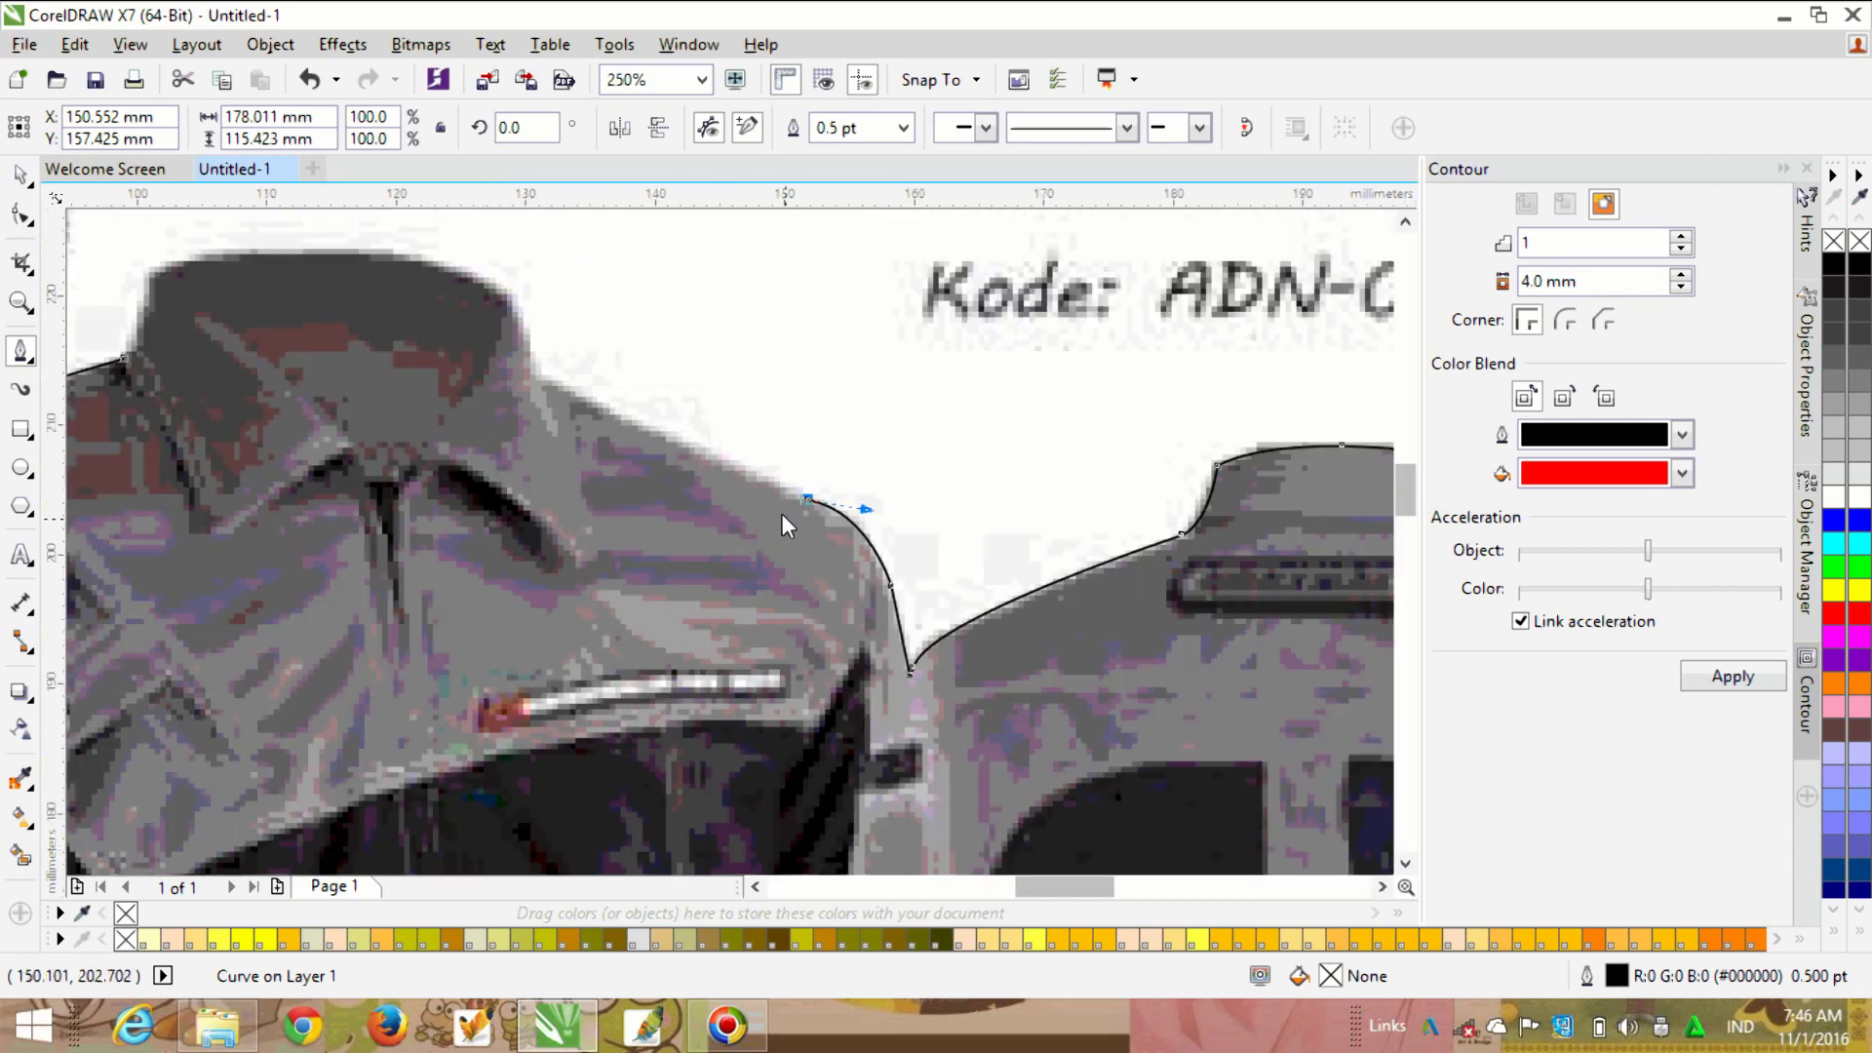
left_click(534, 372)
scroll(1002, 659, "down", 1)
scroll(757, 475, "up", 1)
left_click_drag(663, 443, 536, 429)
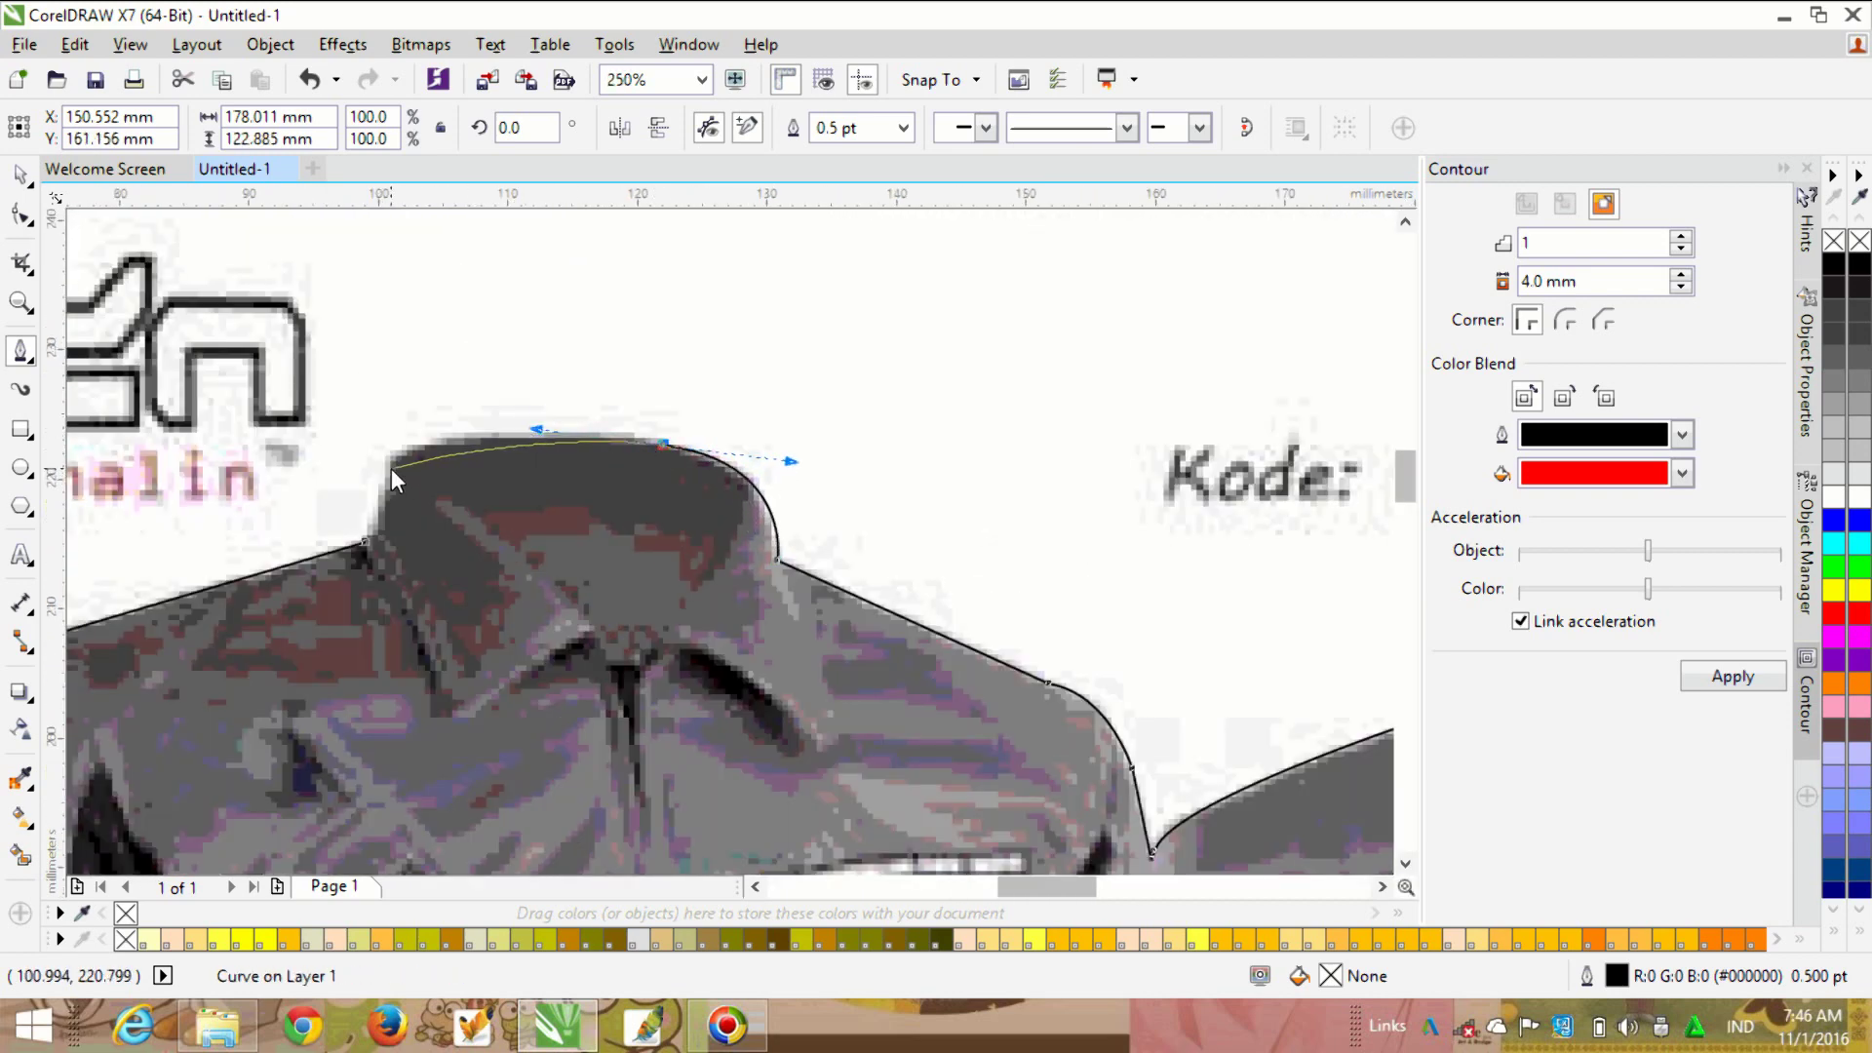
left_click_drag(392, 468, 382, 507)
scroll(382, 507, "up", 1)
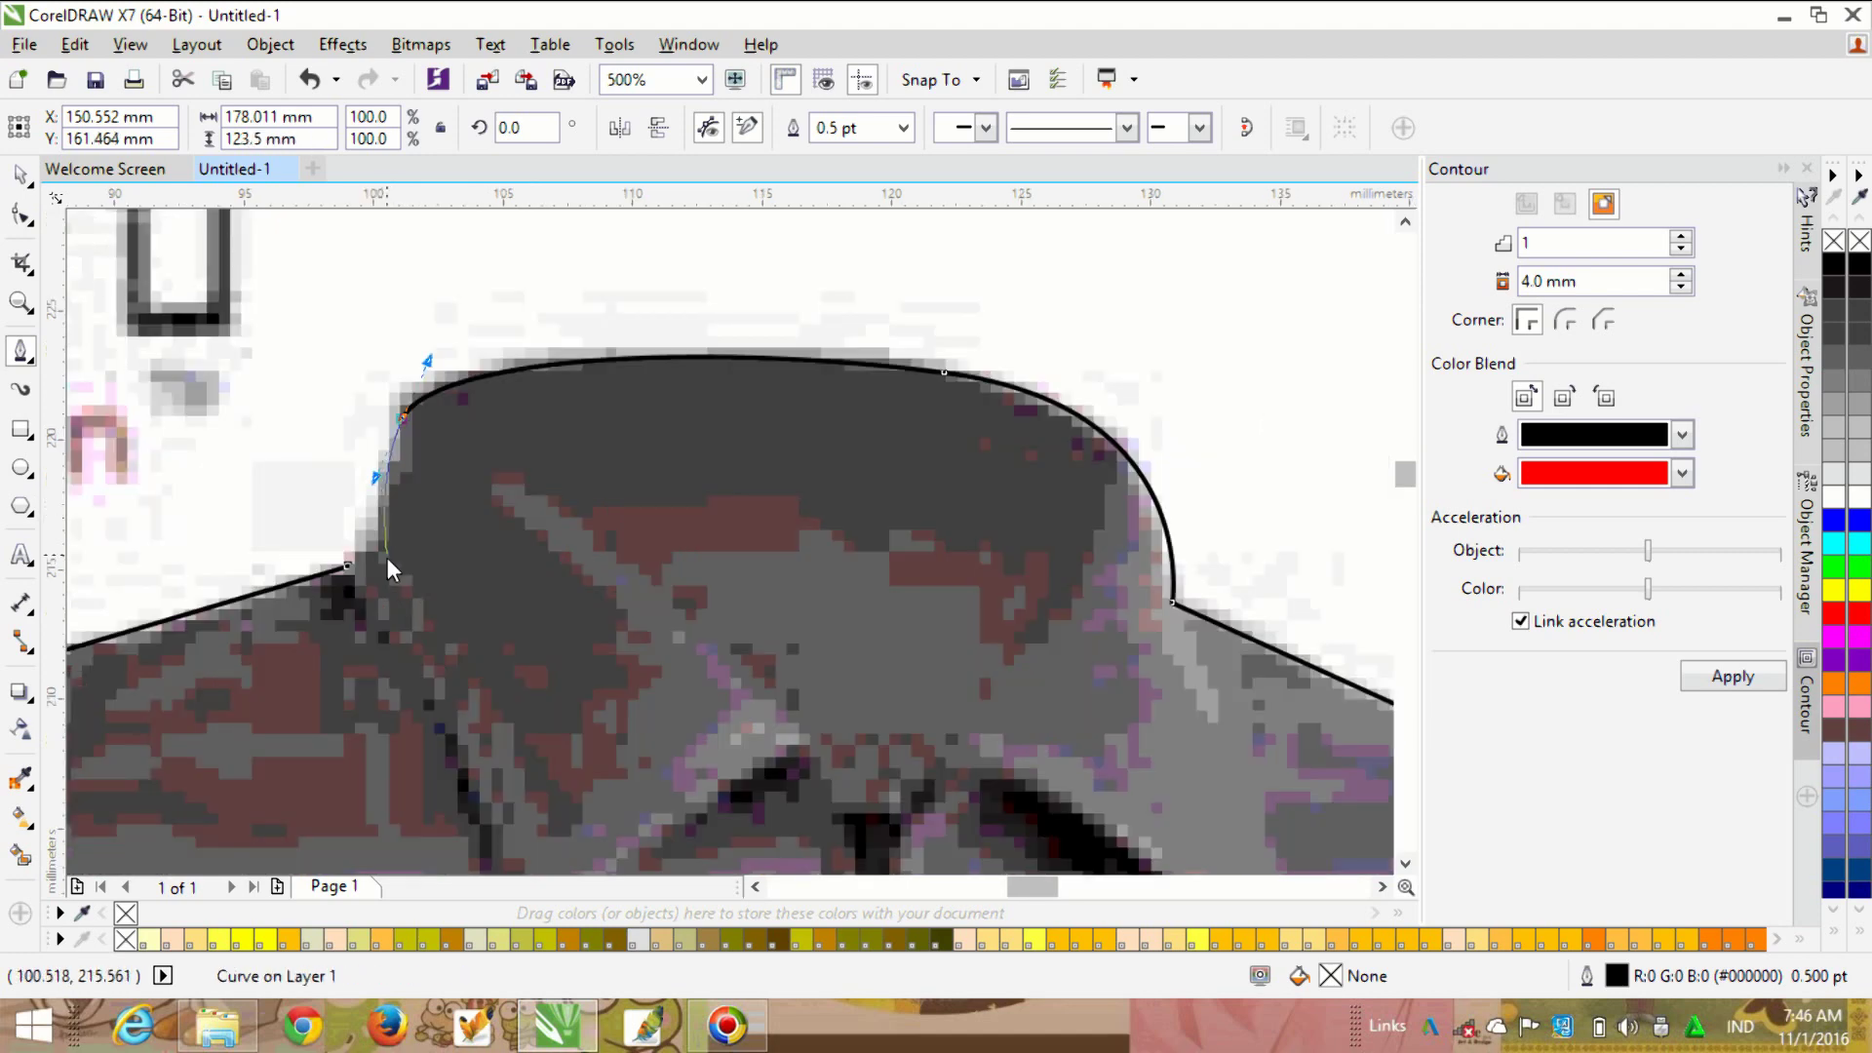
scroll(682, 472, "down", 1)
key("F10")
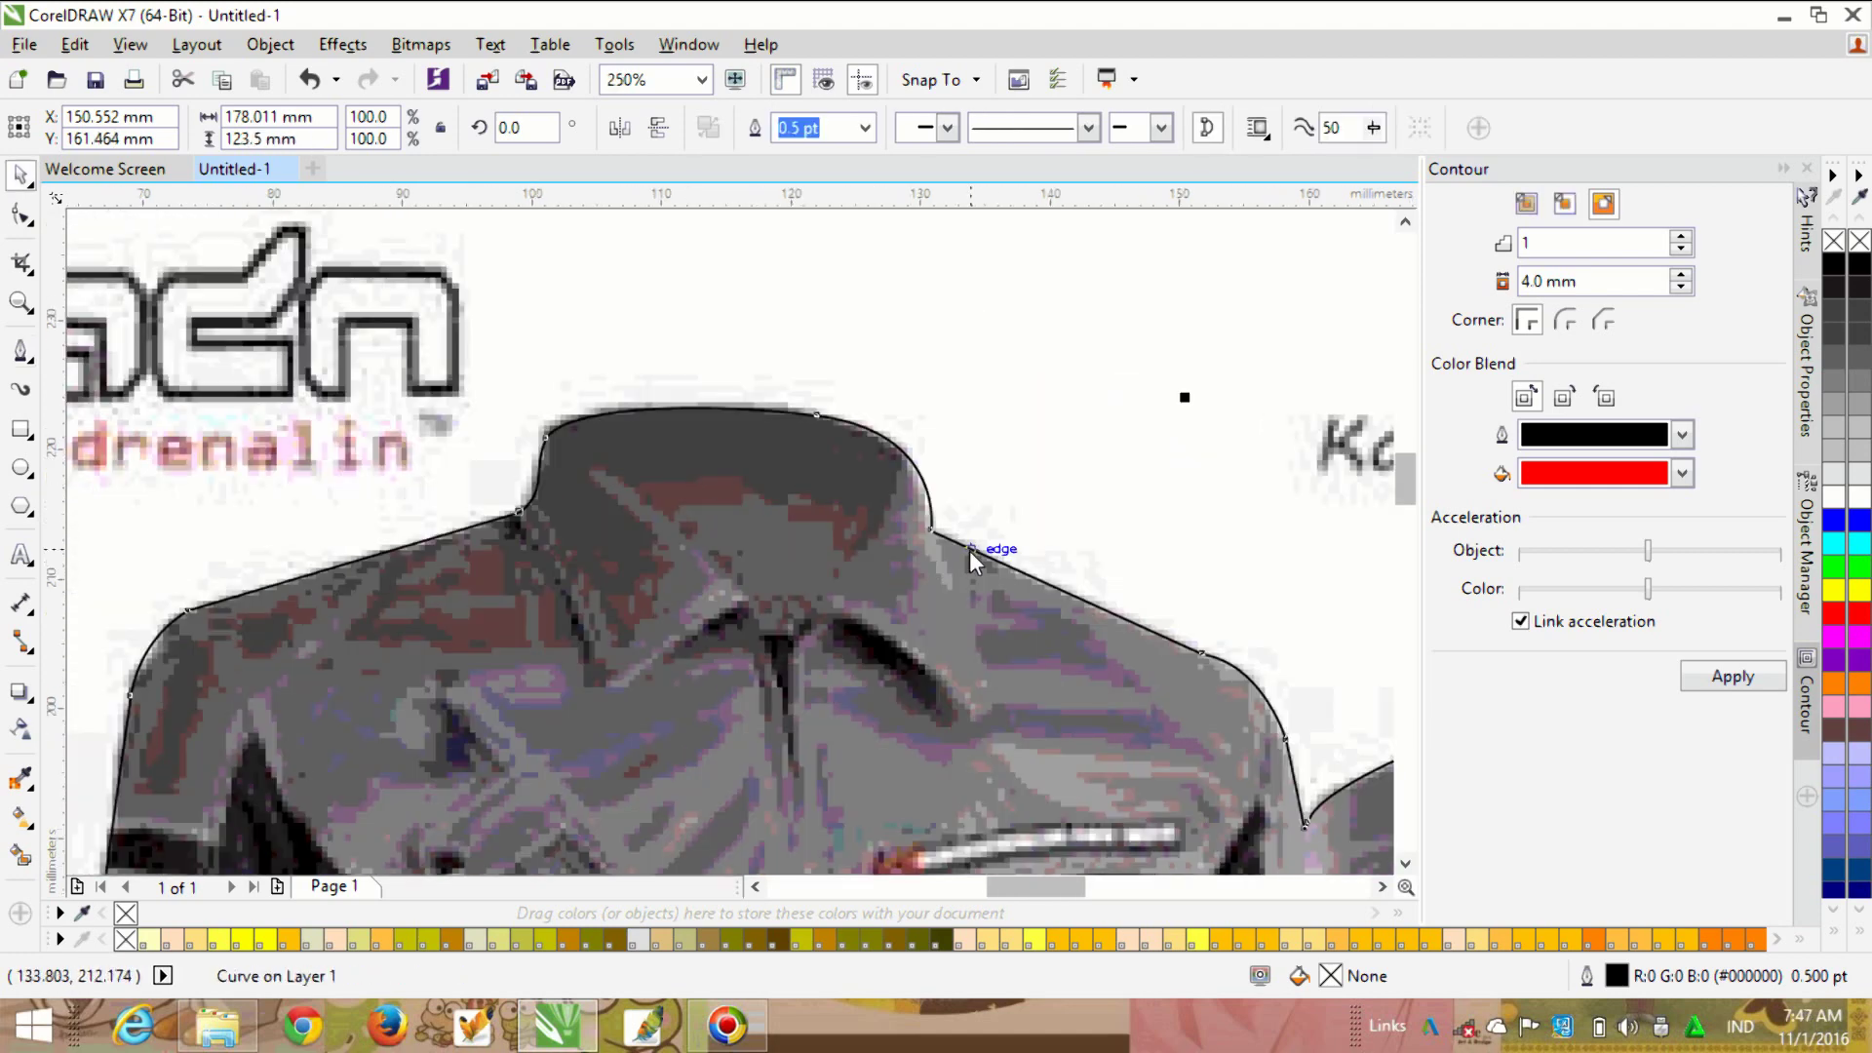
scroll(965, 546, "up", 1)
Step: Reshape the outline's collar curve with the Shape tool, adding and removing nodes so it hugs the front collar
left_click_drag(915, 529, 905, 531)
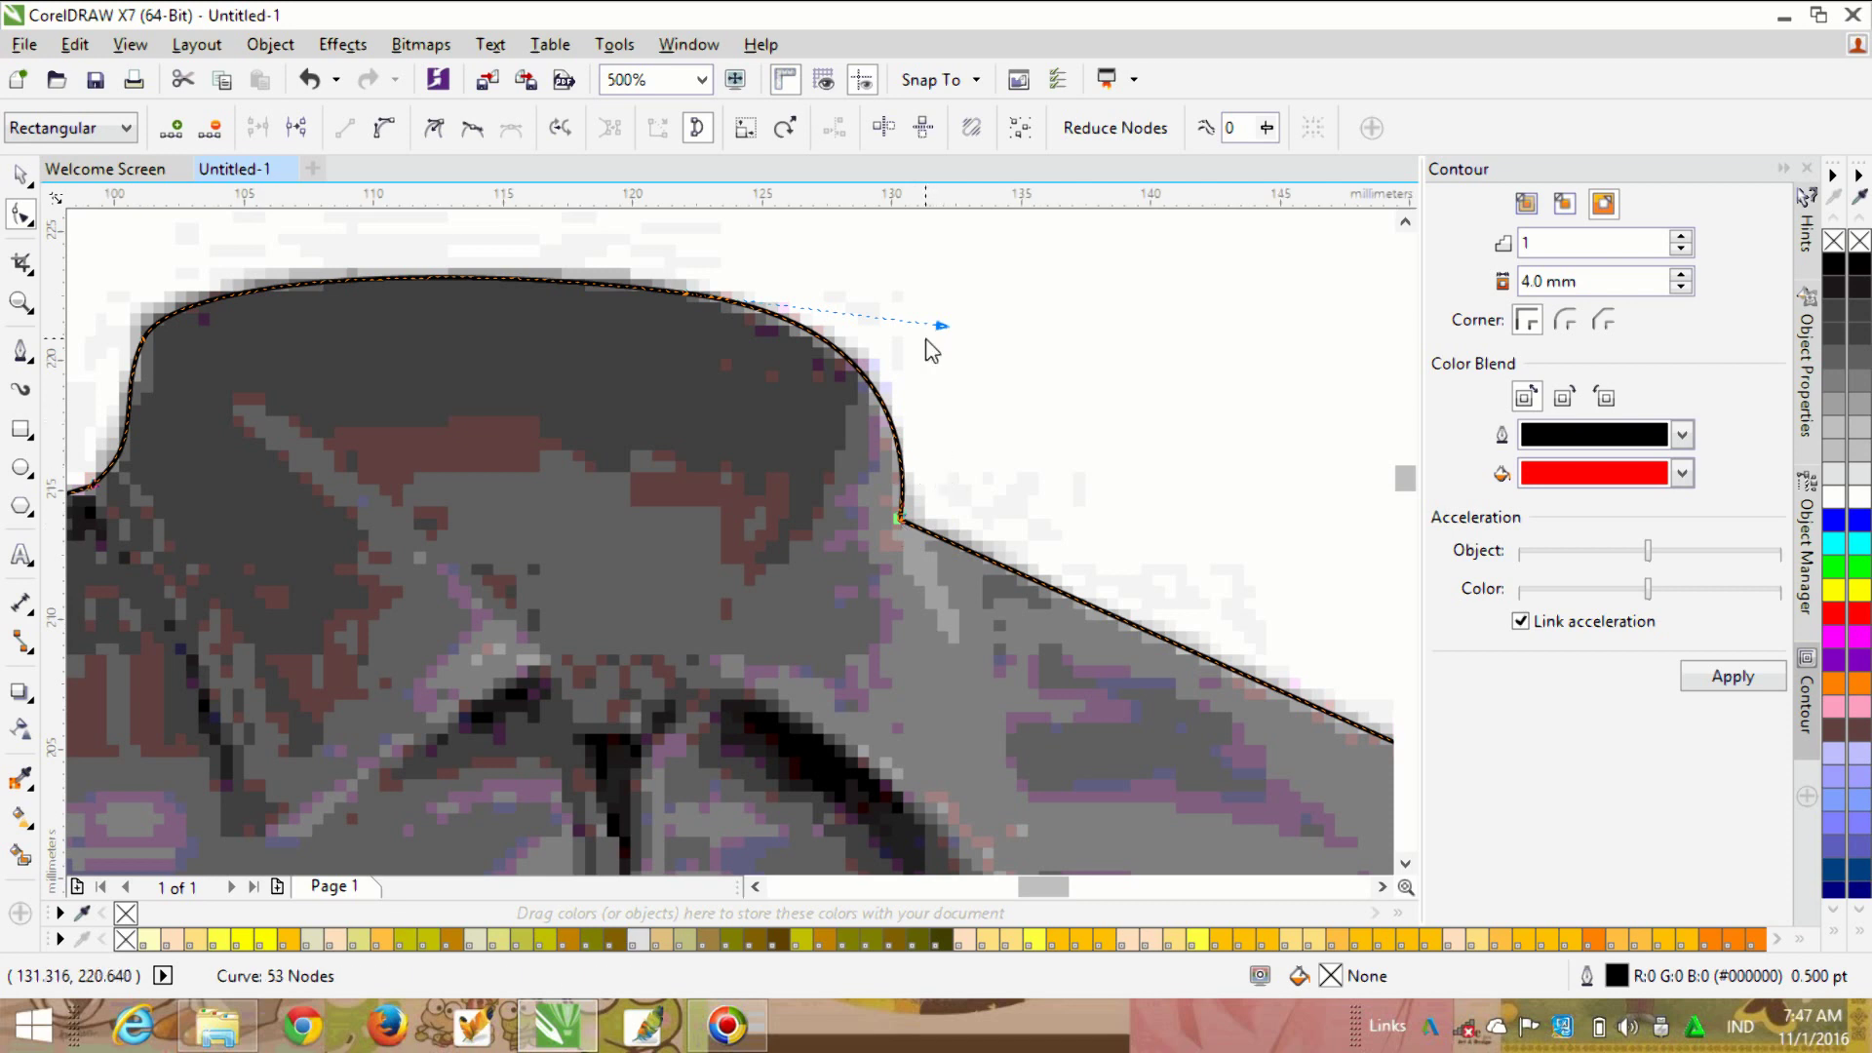
left_click_drag(941, 325, 945, 308)
double_click(498, 288)
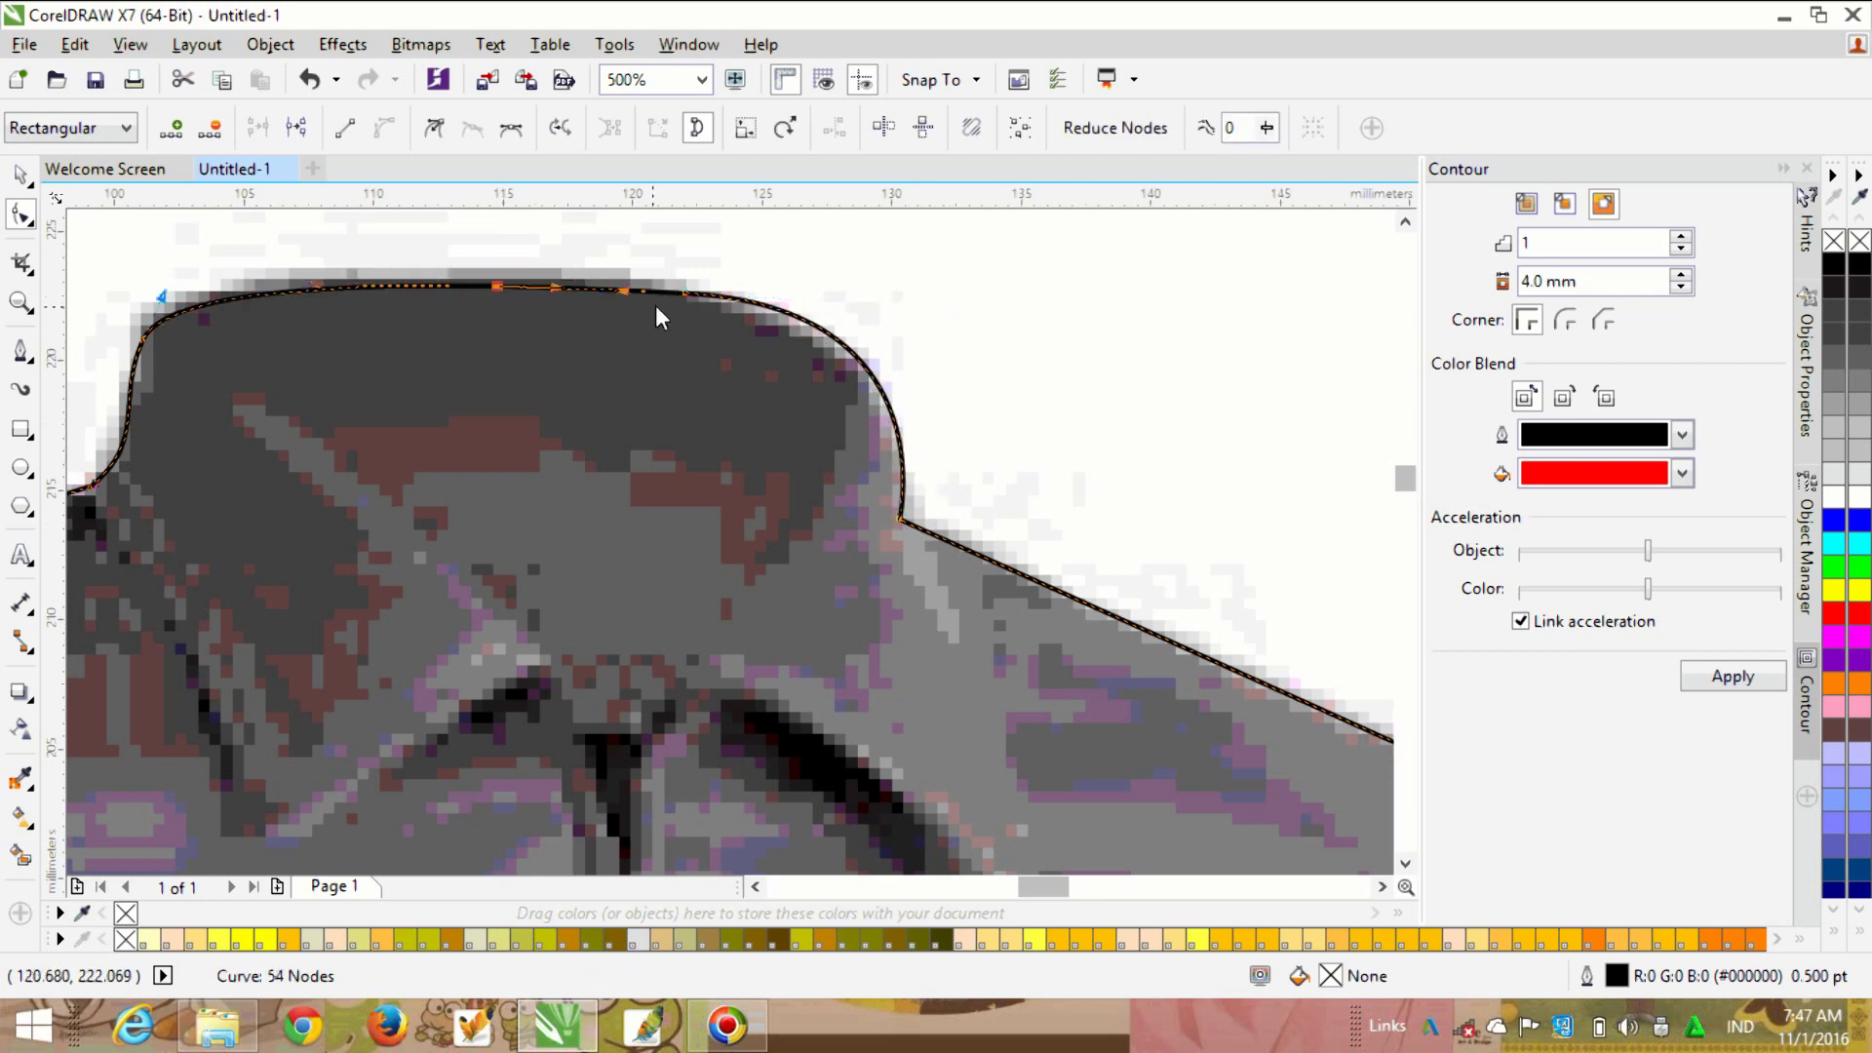
double_click(687, 295)
double_click(840, 346)
left_click_drag(916, 430, 872, 507)
scroll(867, 457, "up", 1)
left_click_drag(917, 312, 927, 301)
scroll(869, 459, "down", 2)
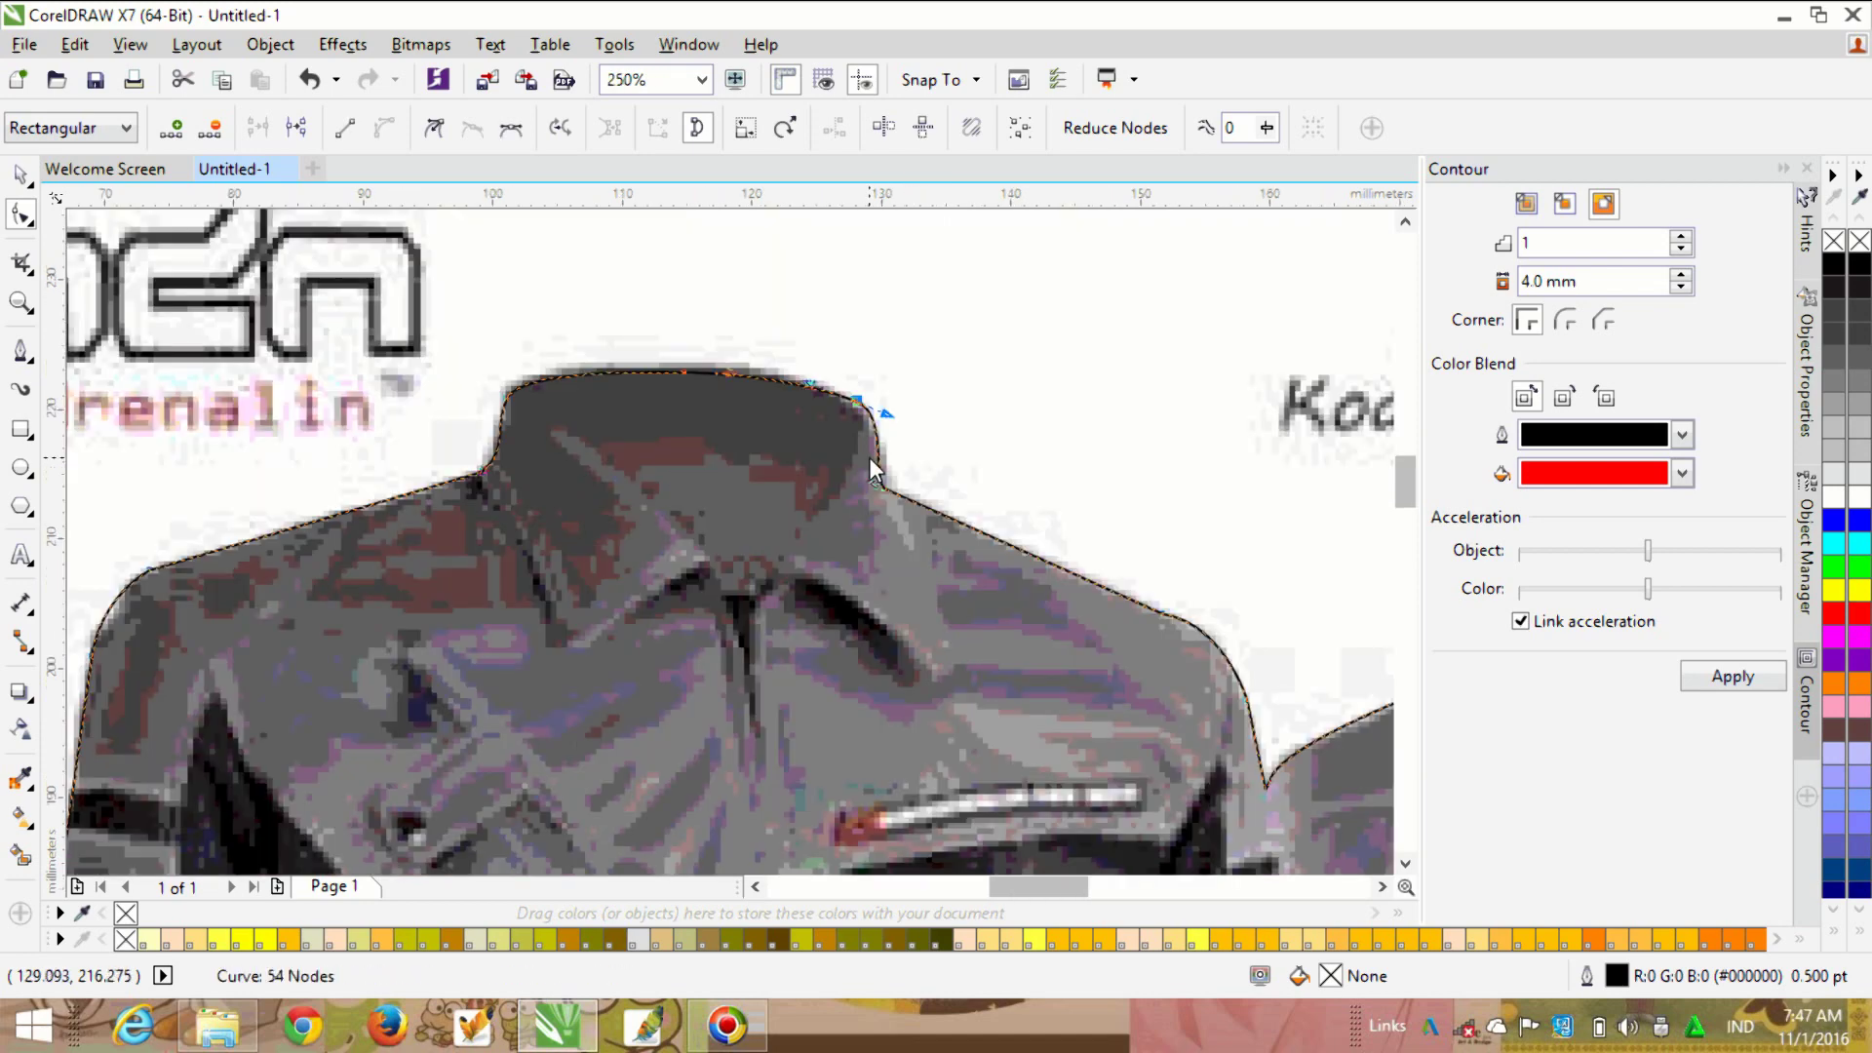
scroll(729, 424, "up", 1)
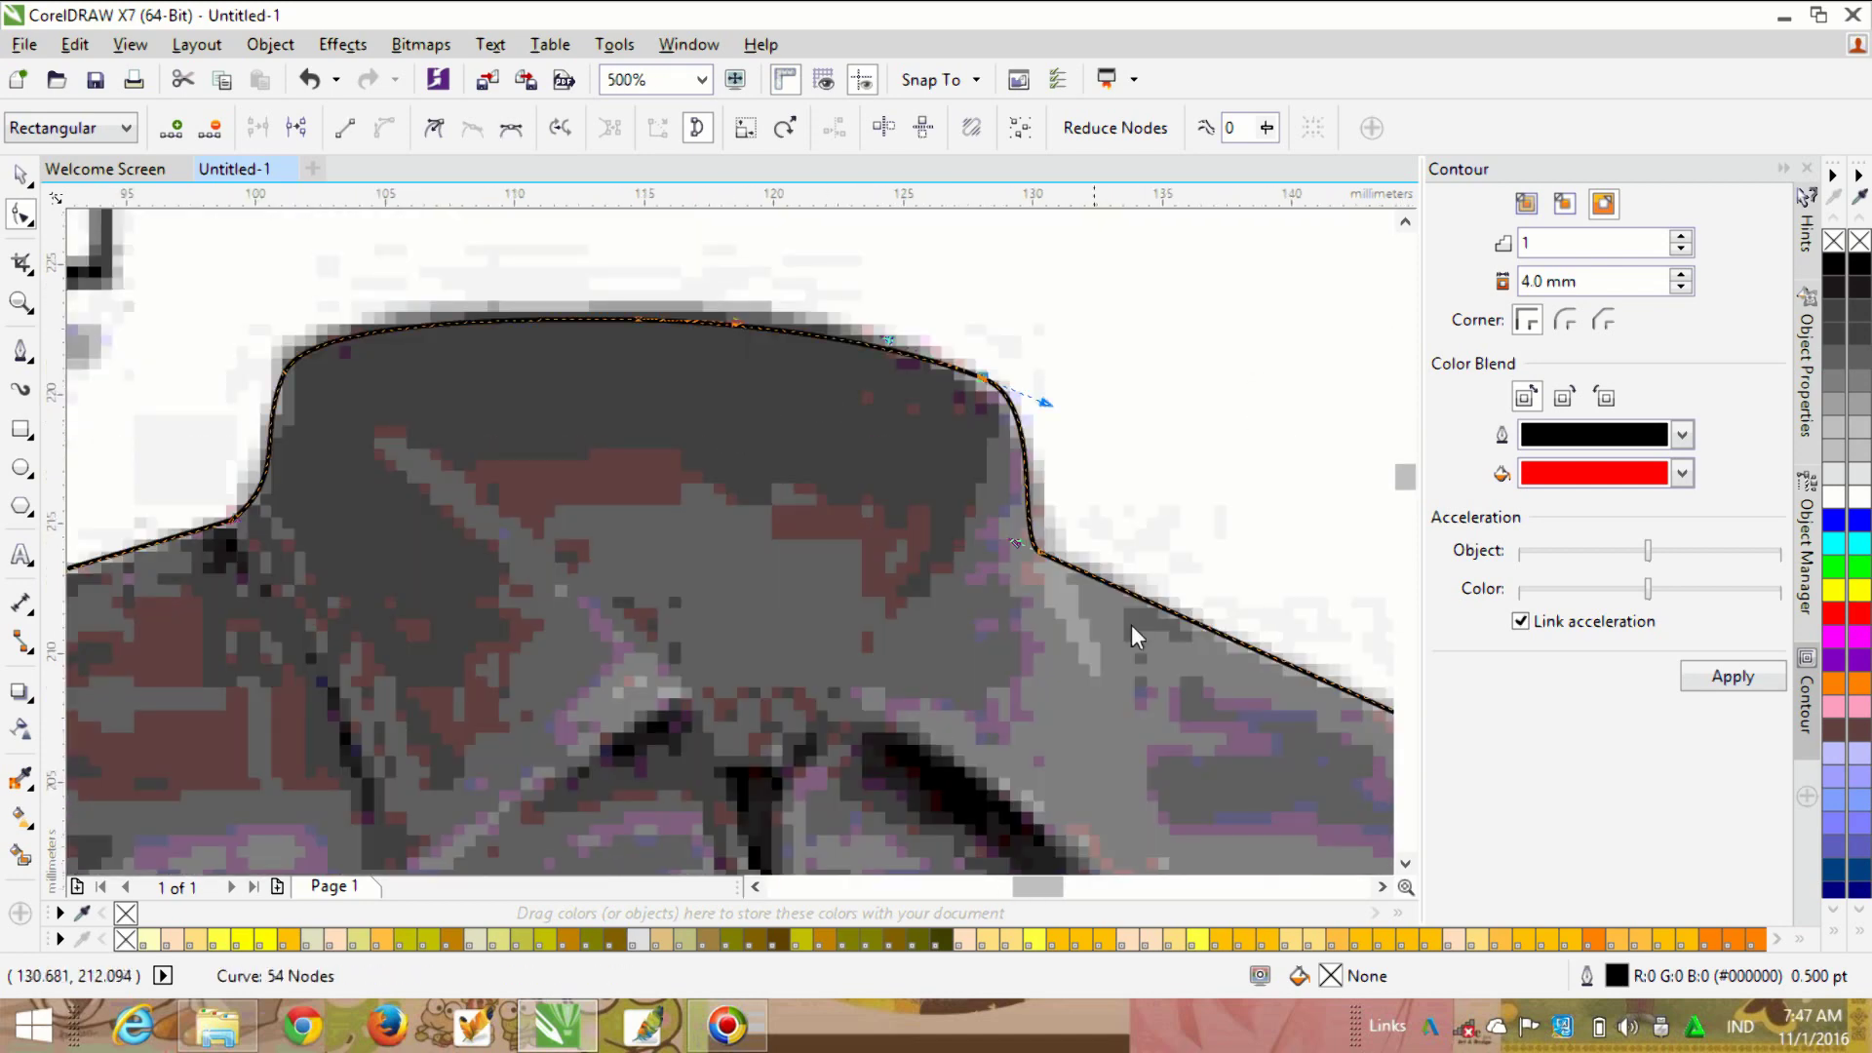
scroll(1072, 615, "down", 2)
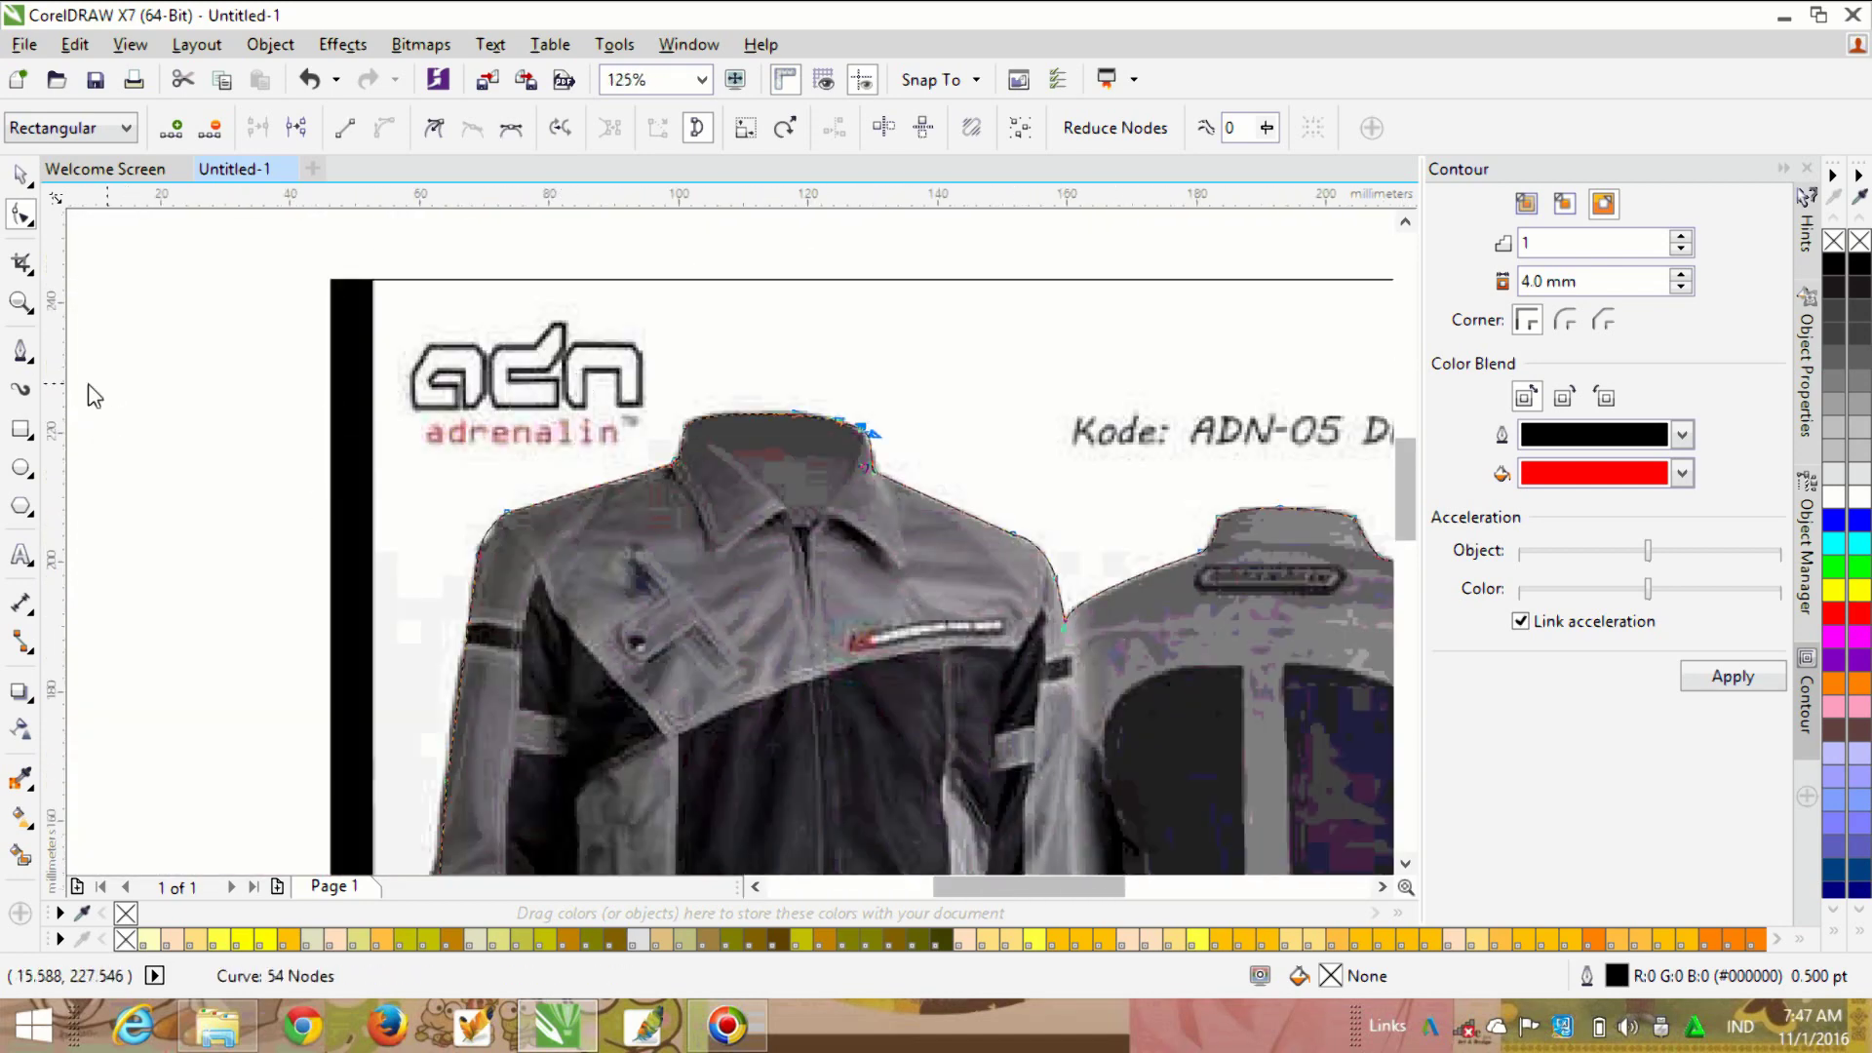
Step: Start a new Bezier path at the inner collar fold
left_click(21, 351)
scroll(786, 502, "up", 2)
left_click(810, 470)
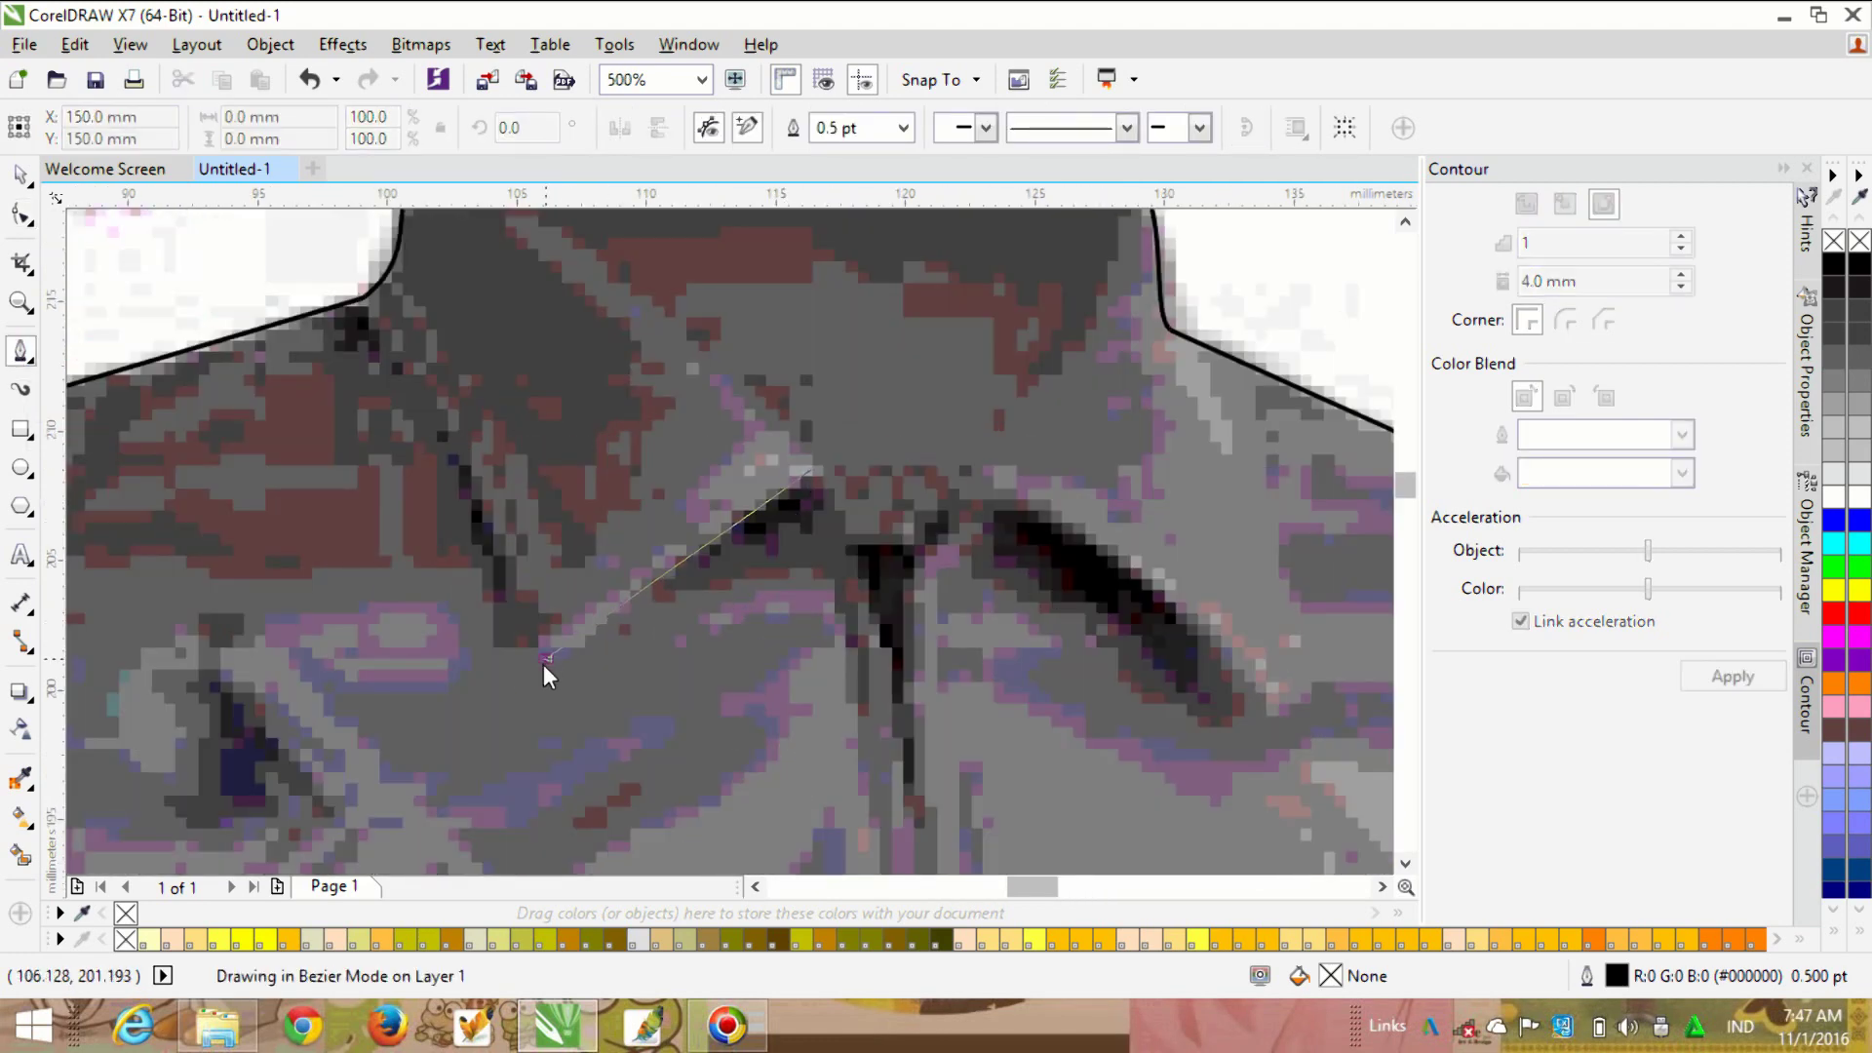
Step: Trace the dark inner collar fold down the lapel and close it into a shape
left_click_drag(544, 656, 482, 731)
left_click(344, 301)
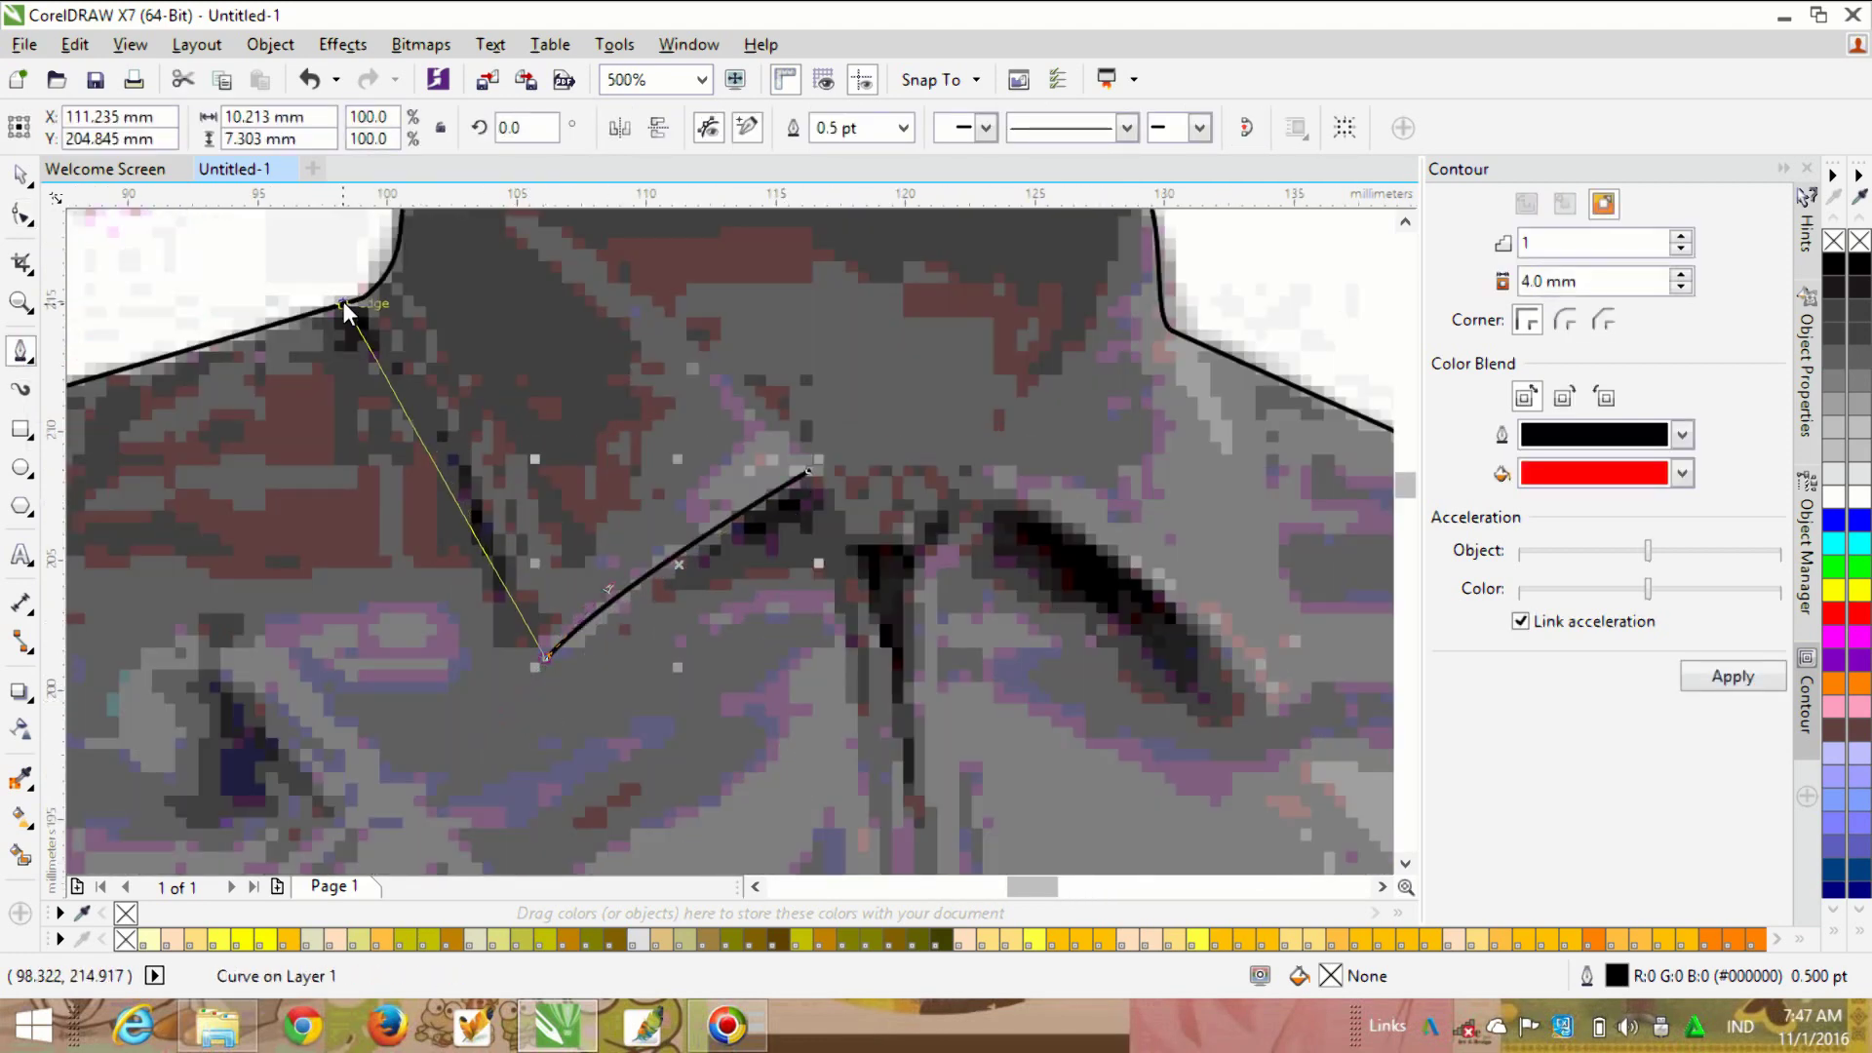
scroll(343, 301, "up", 1)
scroll(846, 529, "down", 1)
scroll(846, 529, "up", 1)
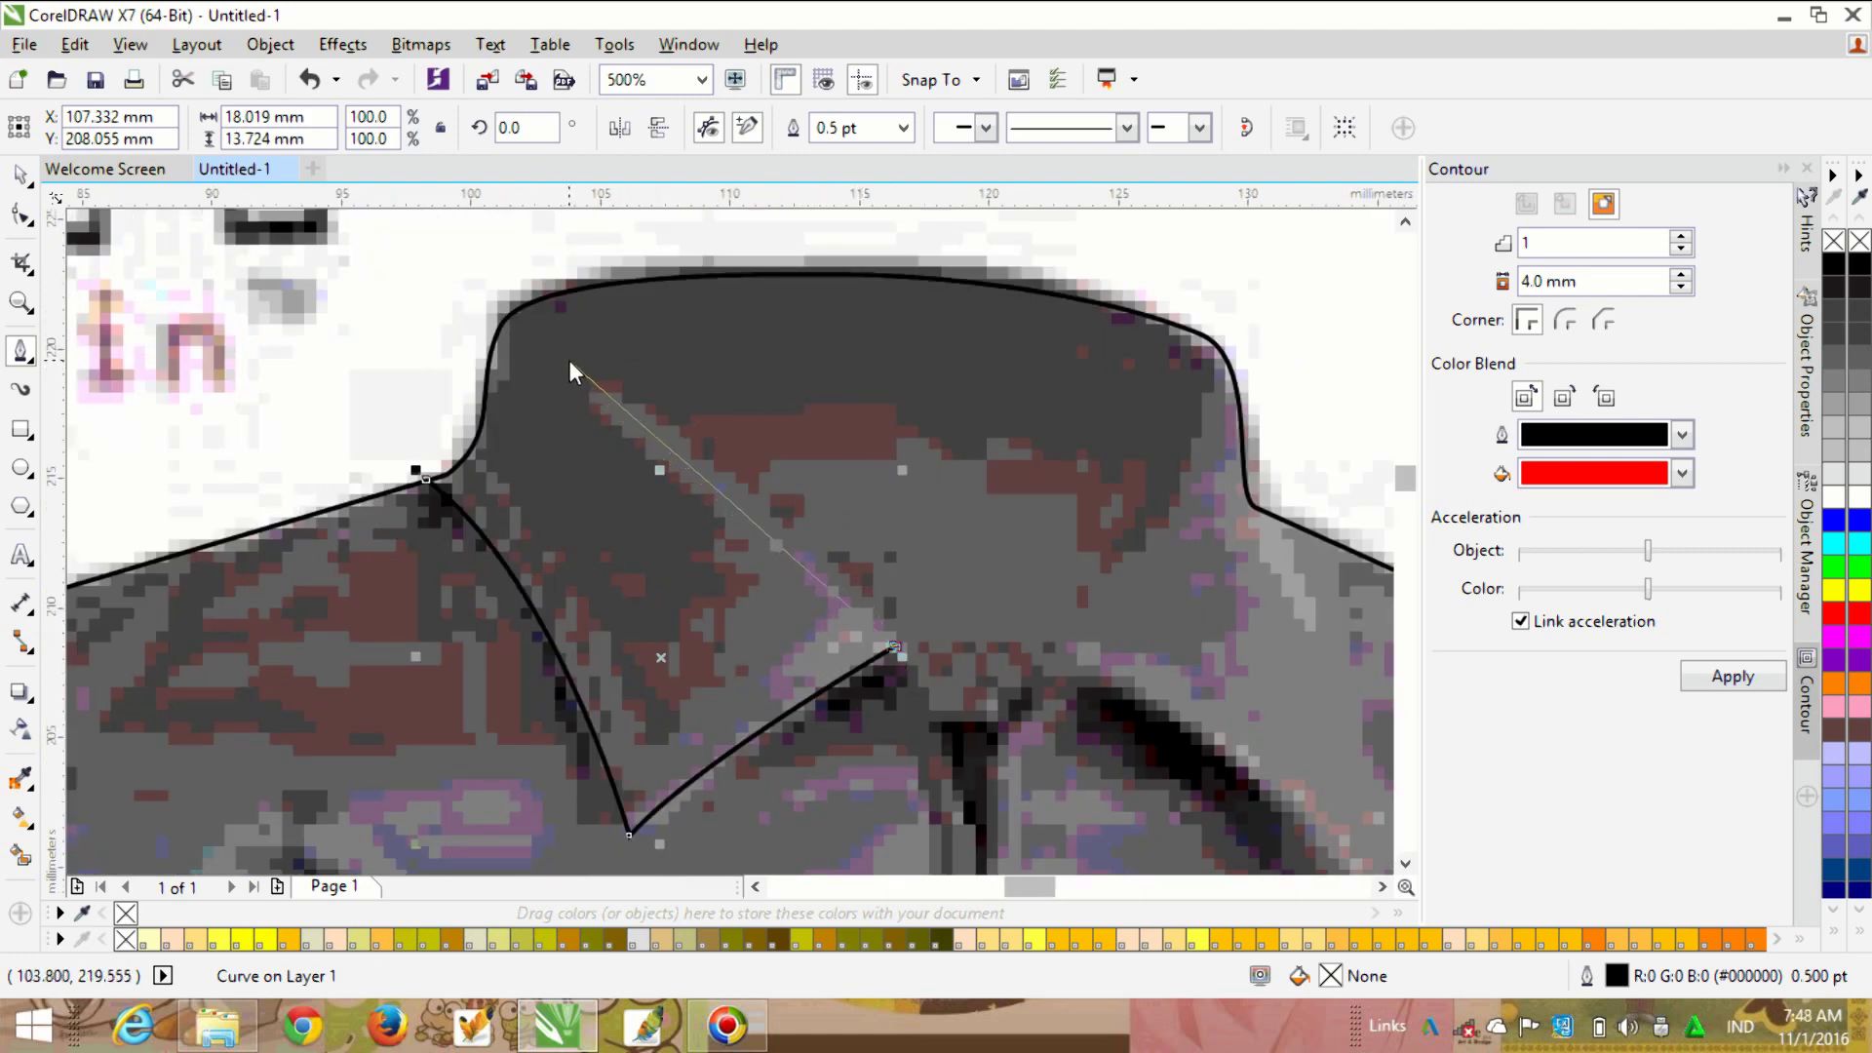
left_click_drag(577, 371, 465, 319)
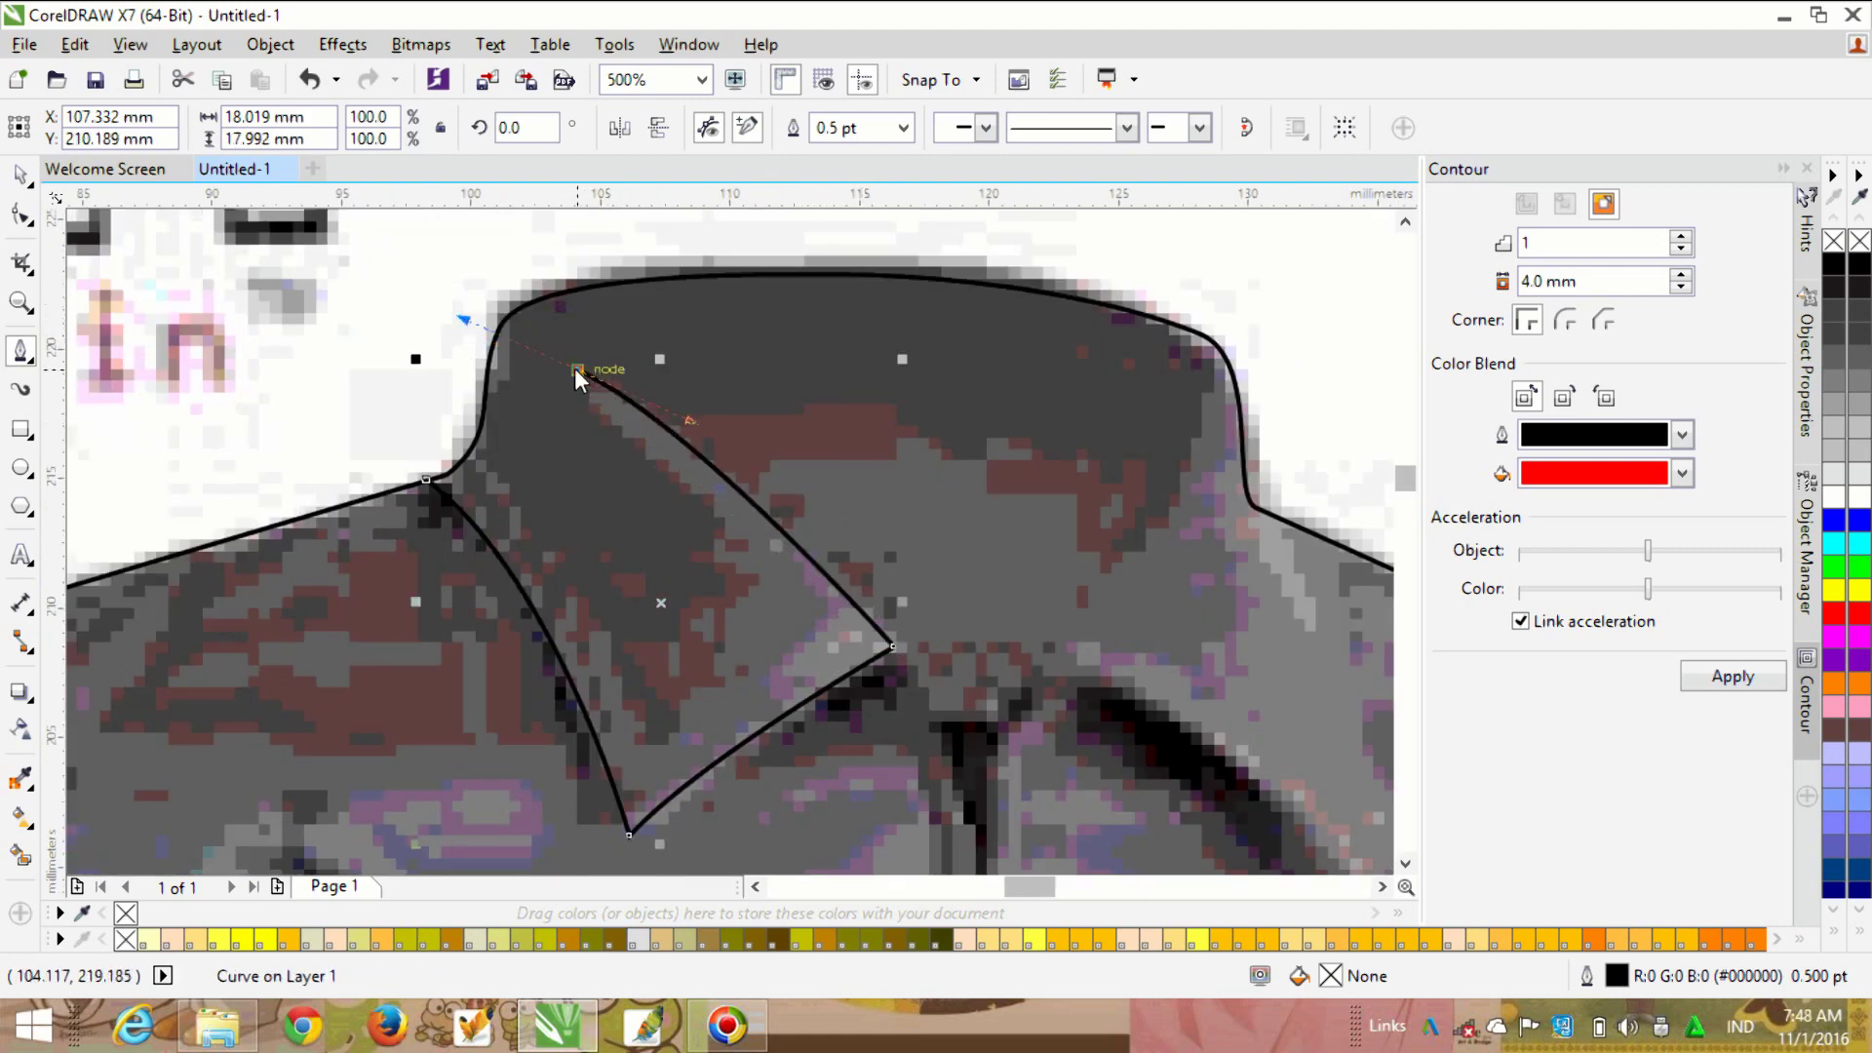
left_click(578, 369)
scroll(1104, 362, "down", 1)
scroll(735, 403, "up", 1)
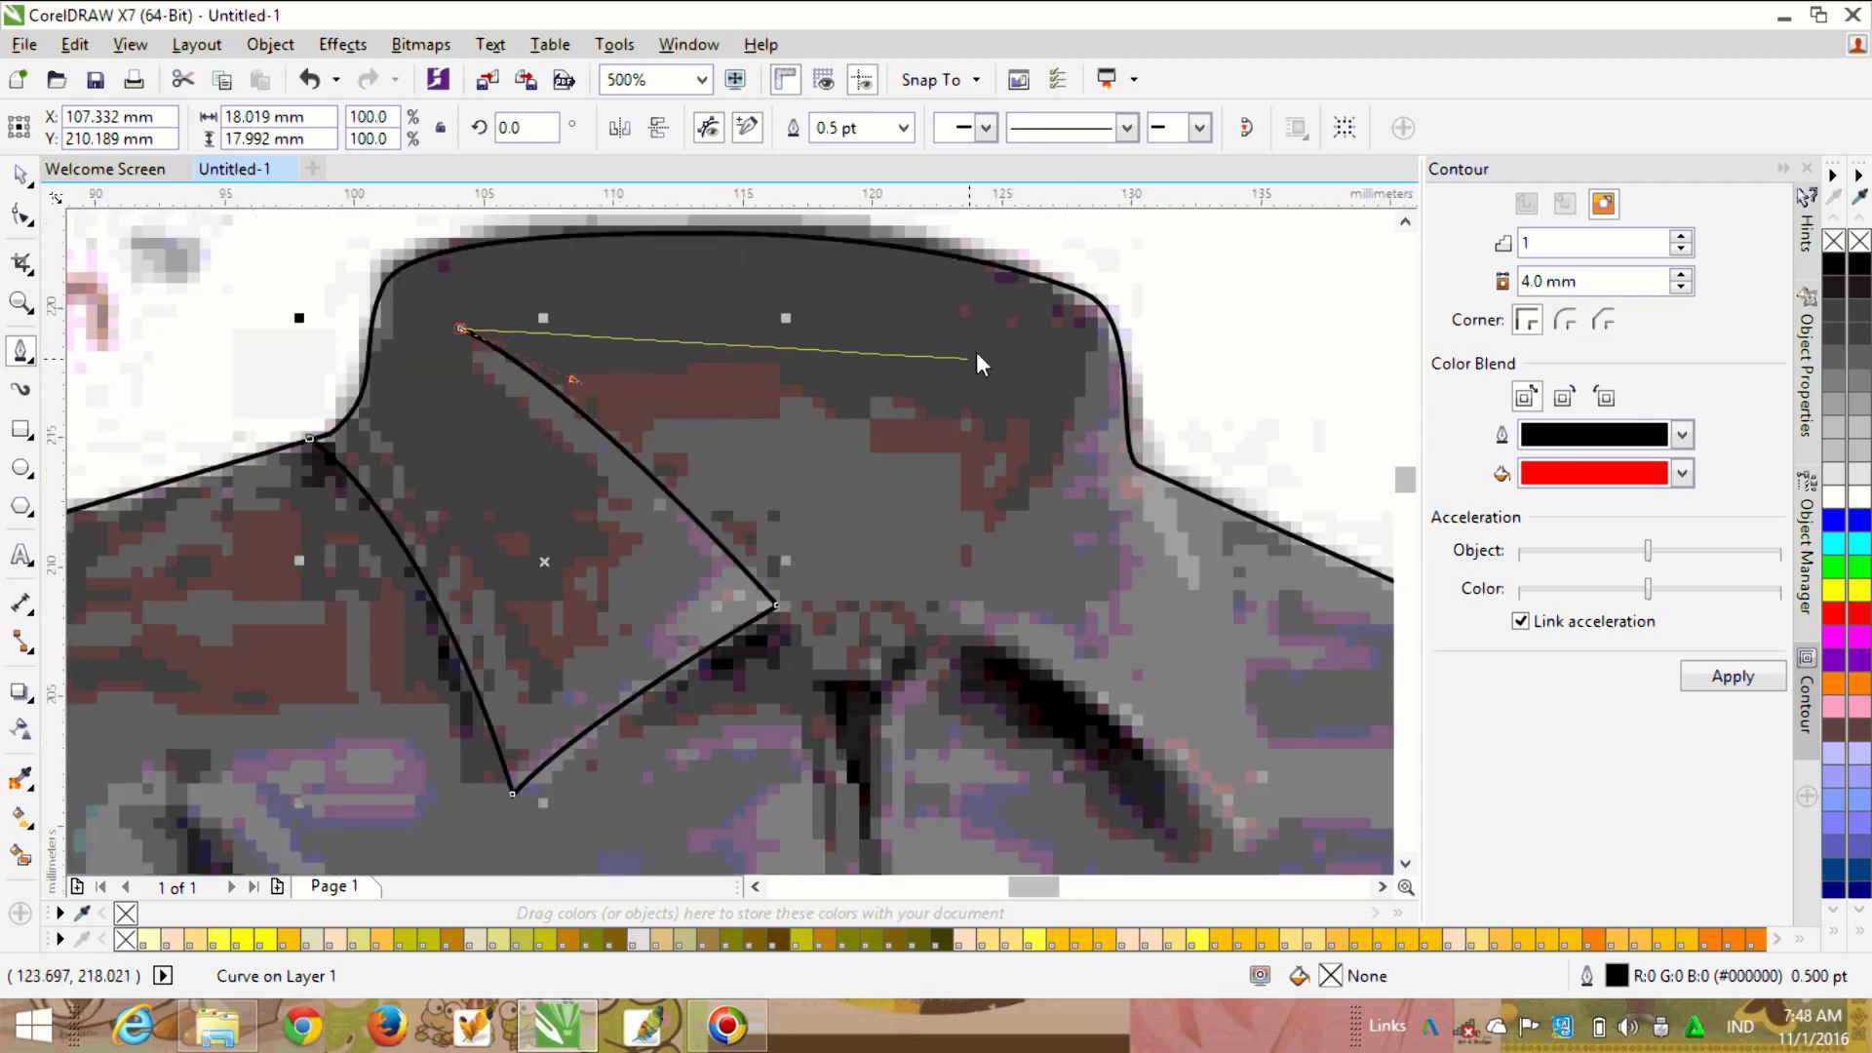
left_click_drag(1004, 336, 1160, 436)
left_click(874, 336)
left_click_drag(936, 413, 911, 476)
left_click(817, 614)
scroll(693, 381, "down", 1)
scroll(903, 610, "up", 1)
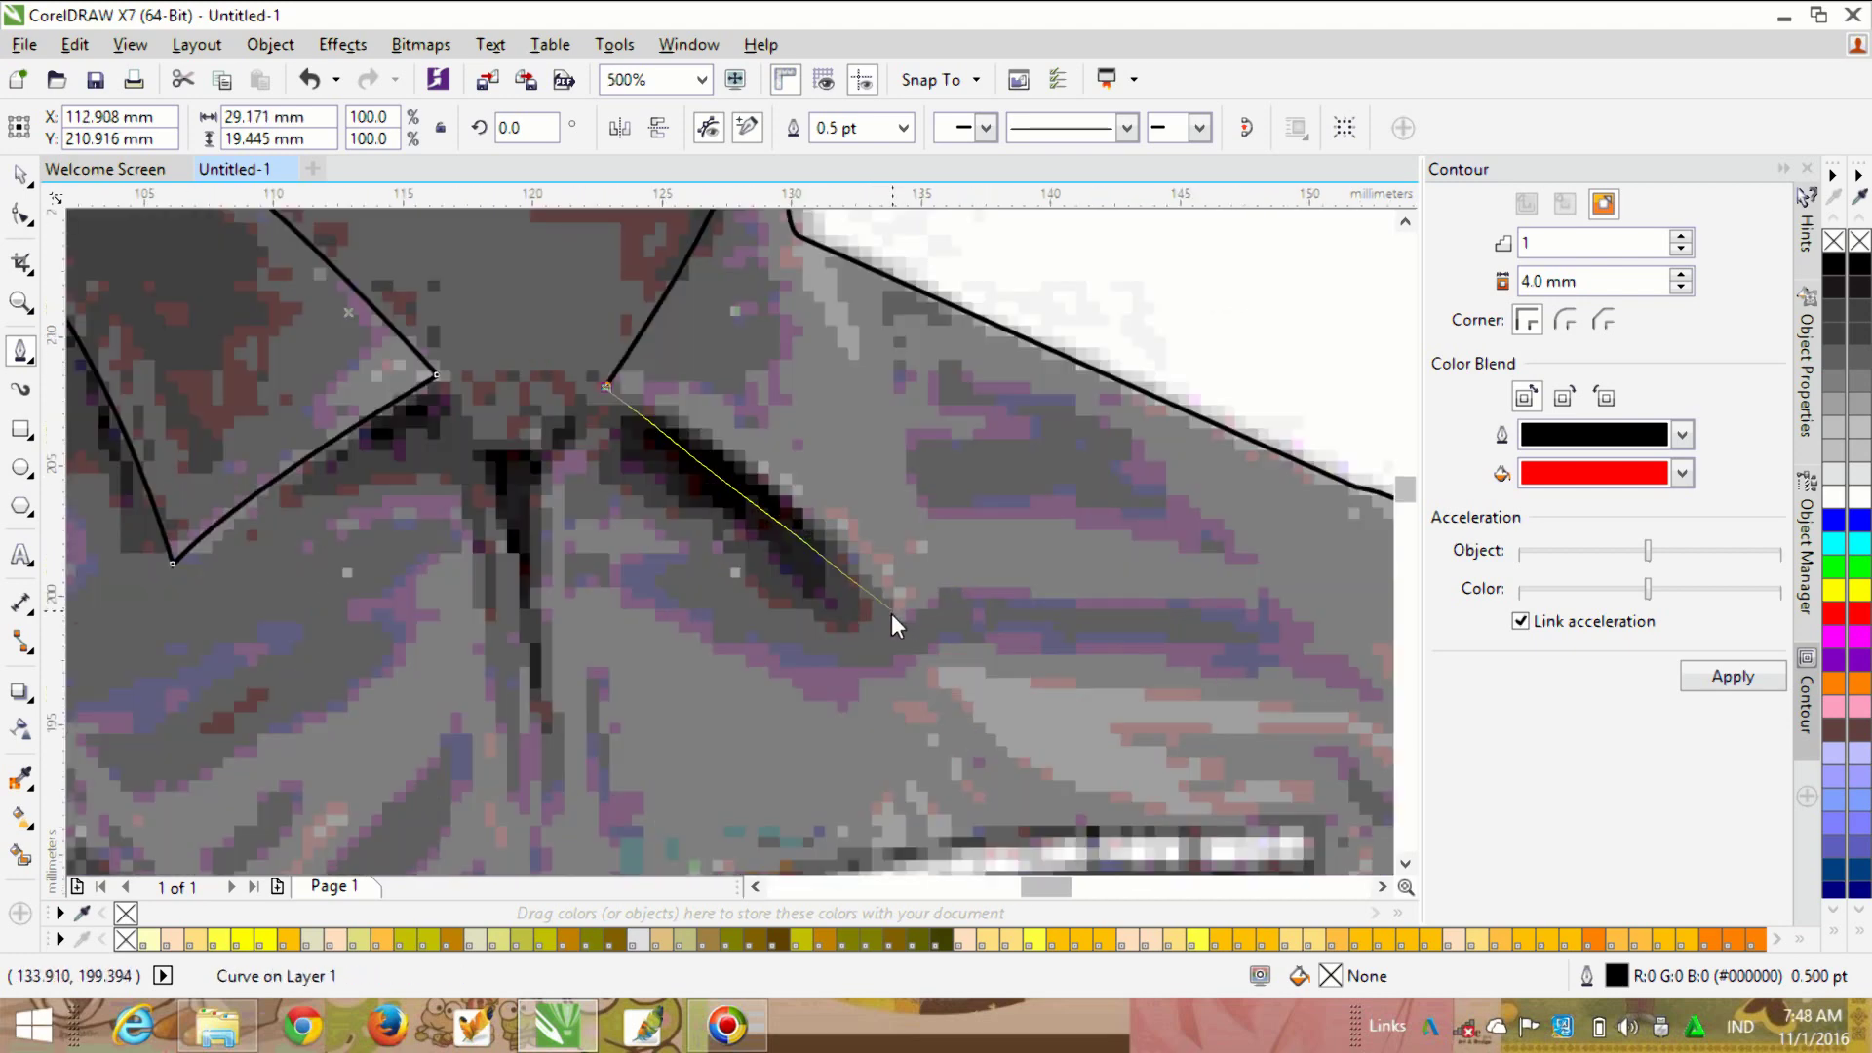
mouse_move(895, 613)
left_mouse_down()
mouse_move(913, 694)
mouse_move(895, 618)
left_mouse_up()
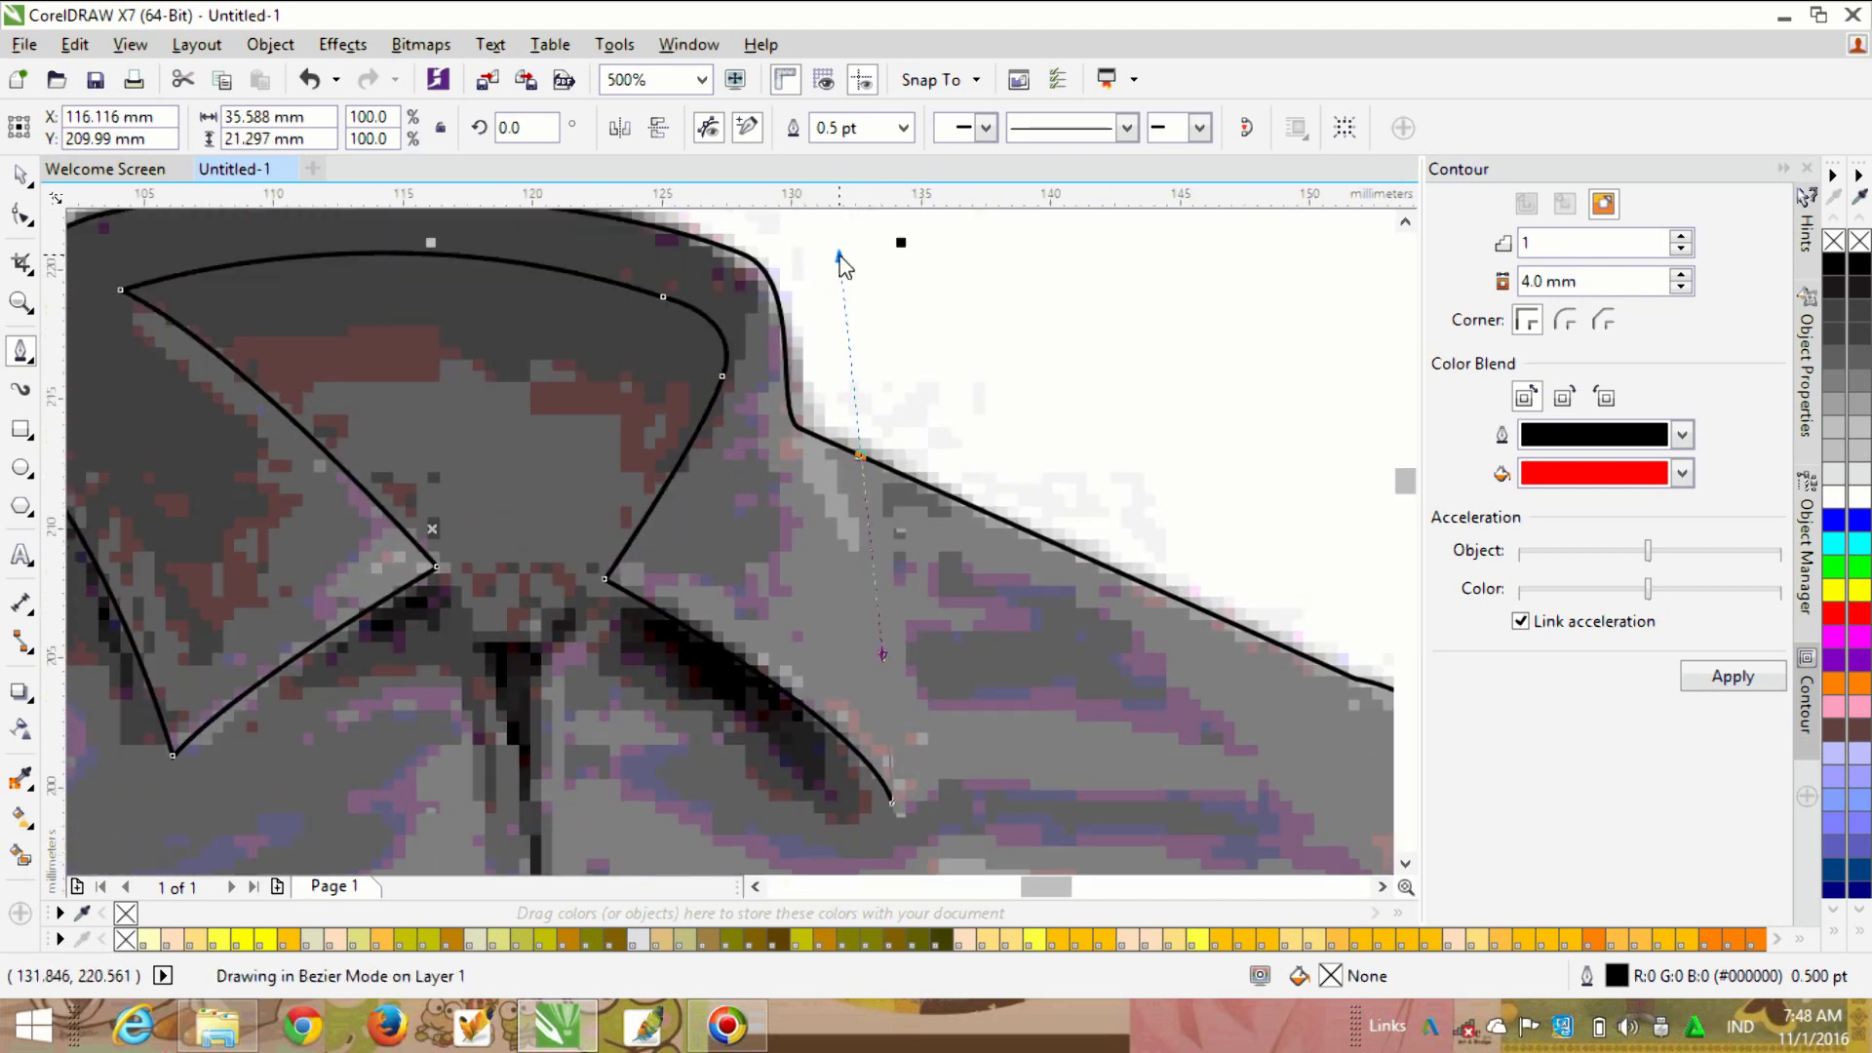
left_click(844, 259)
Step: Outline the dark shoulder panel with a curved lower edge
scroll(721, 226, "down", 3)
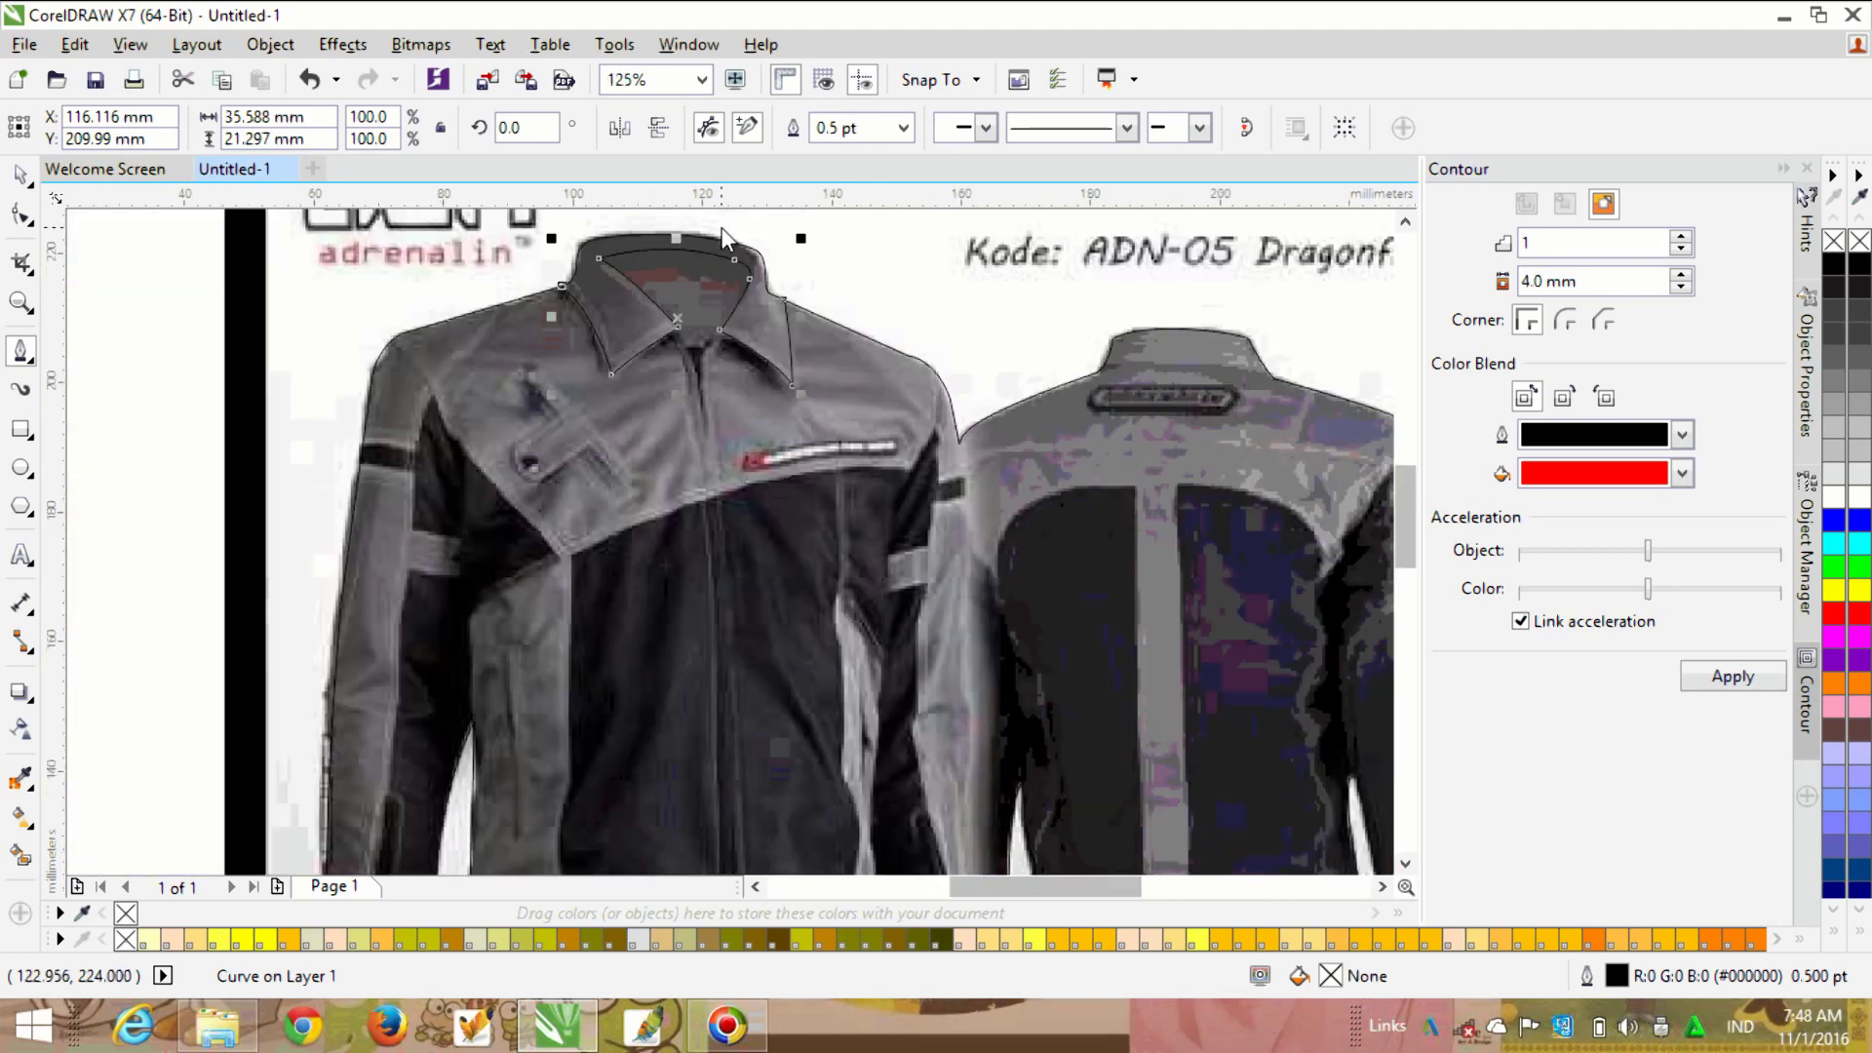
scroll(692, 365, "up", 1)
scroll(689, 355, "down", 1)
scroll(443, 442, "up", 1)
scroll(337, 458, "down", 1)
scroll(448, 386, "up", 1)
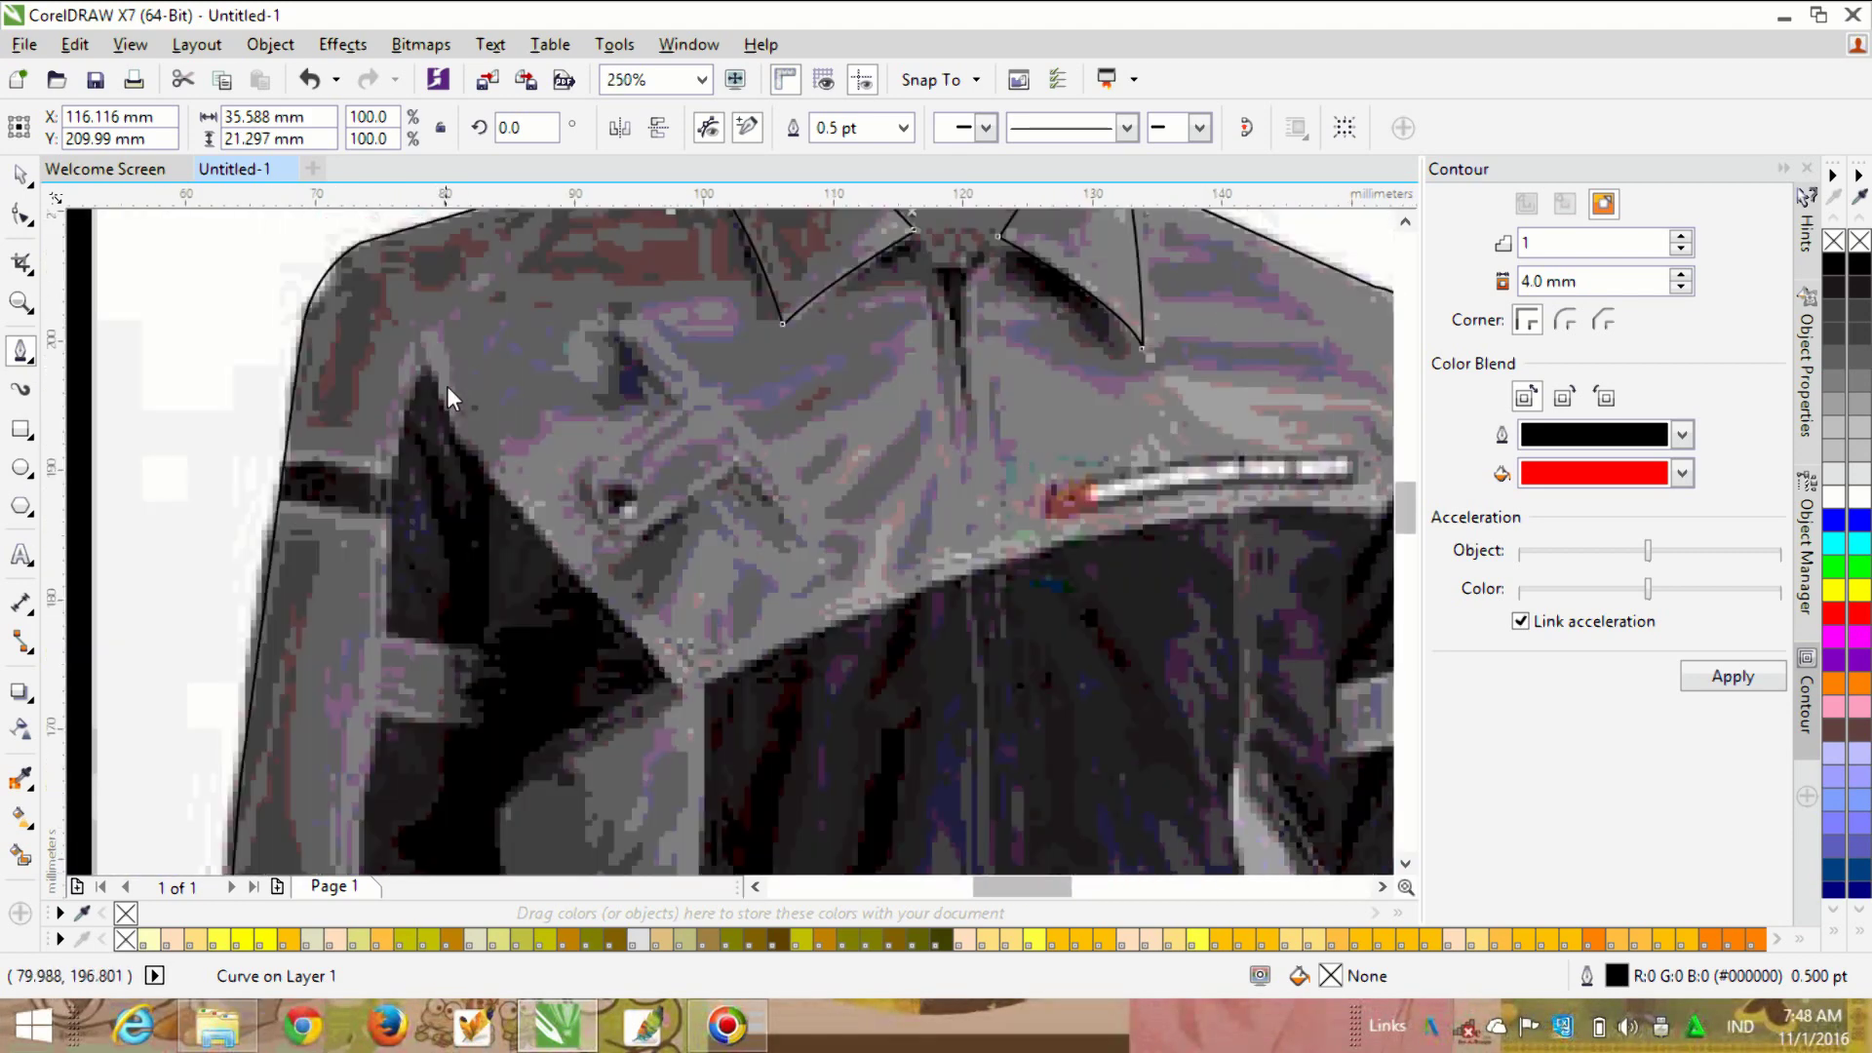
left_click(432, 361)
left_click(674, 683)
scroll(710, 665, "down", 1)
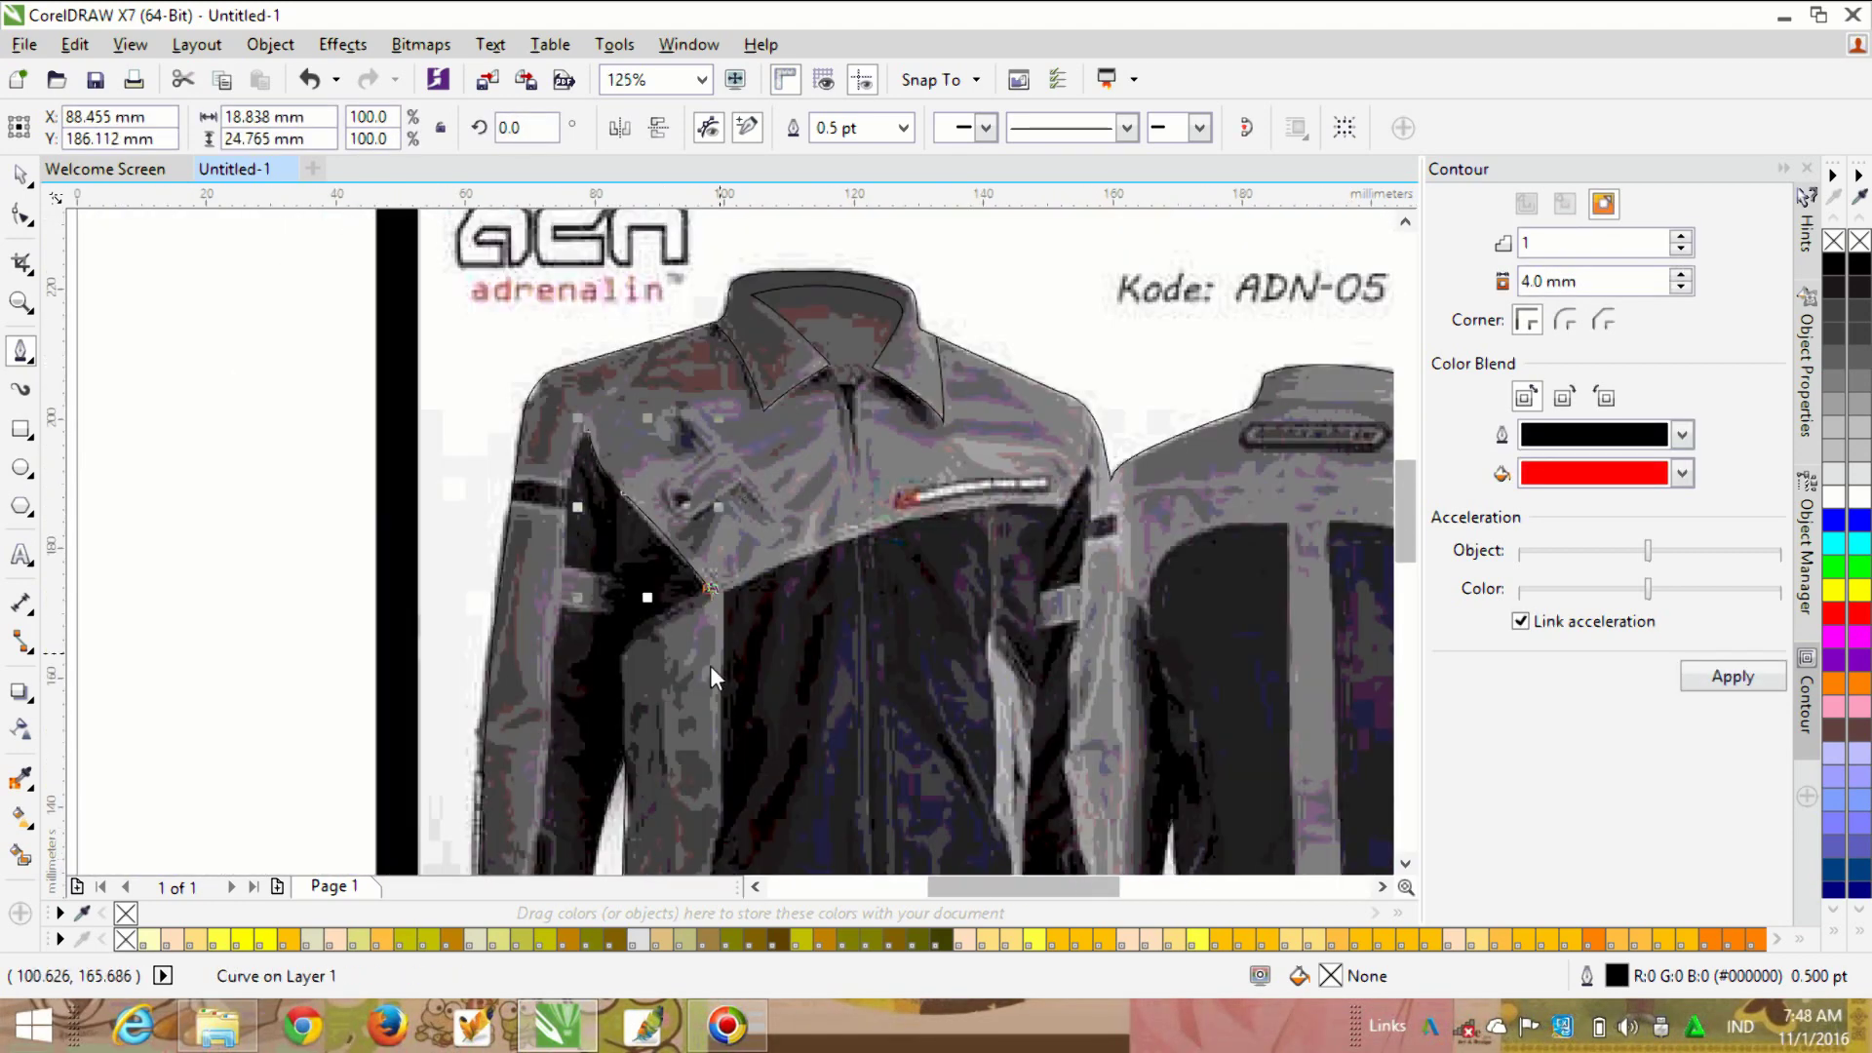
scroll(614, 618, "up", 1)
left_click(614, 618)
scroll(711, 417, "down", 1)
scroll(672, 645, "up", 1)
scroll(673, 645, "up", 1)
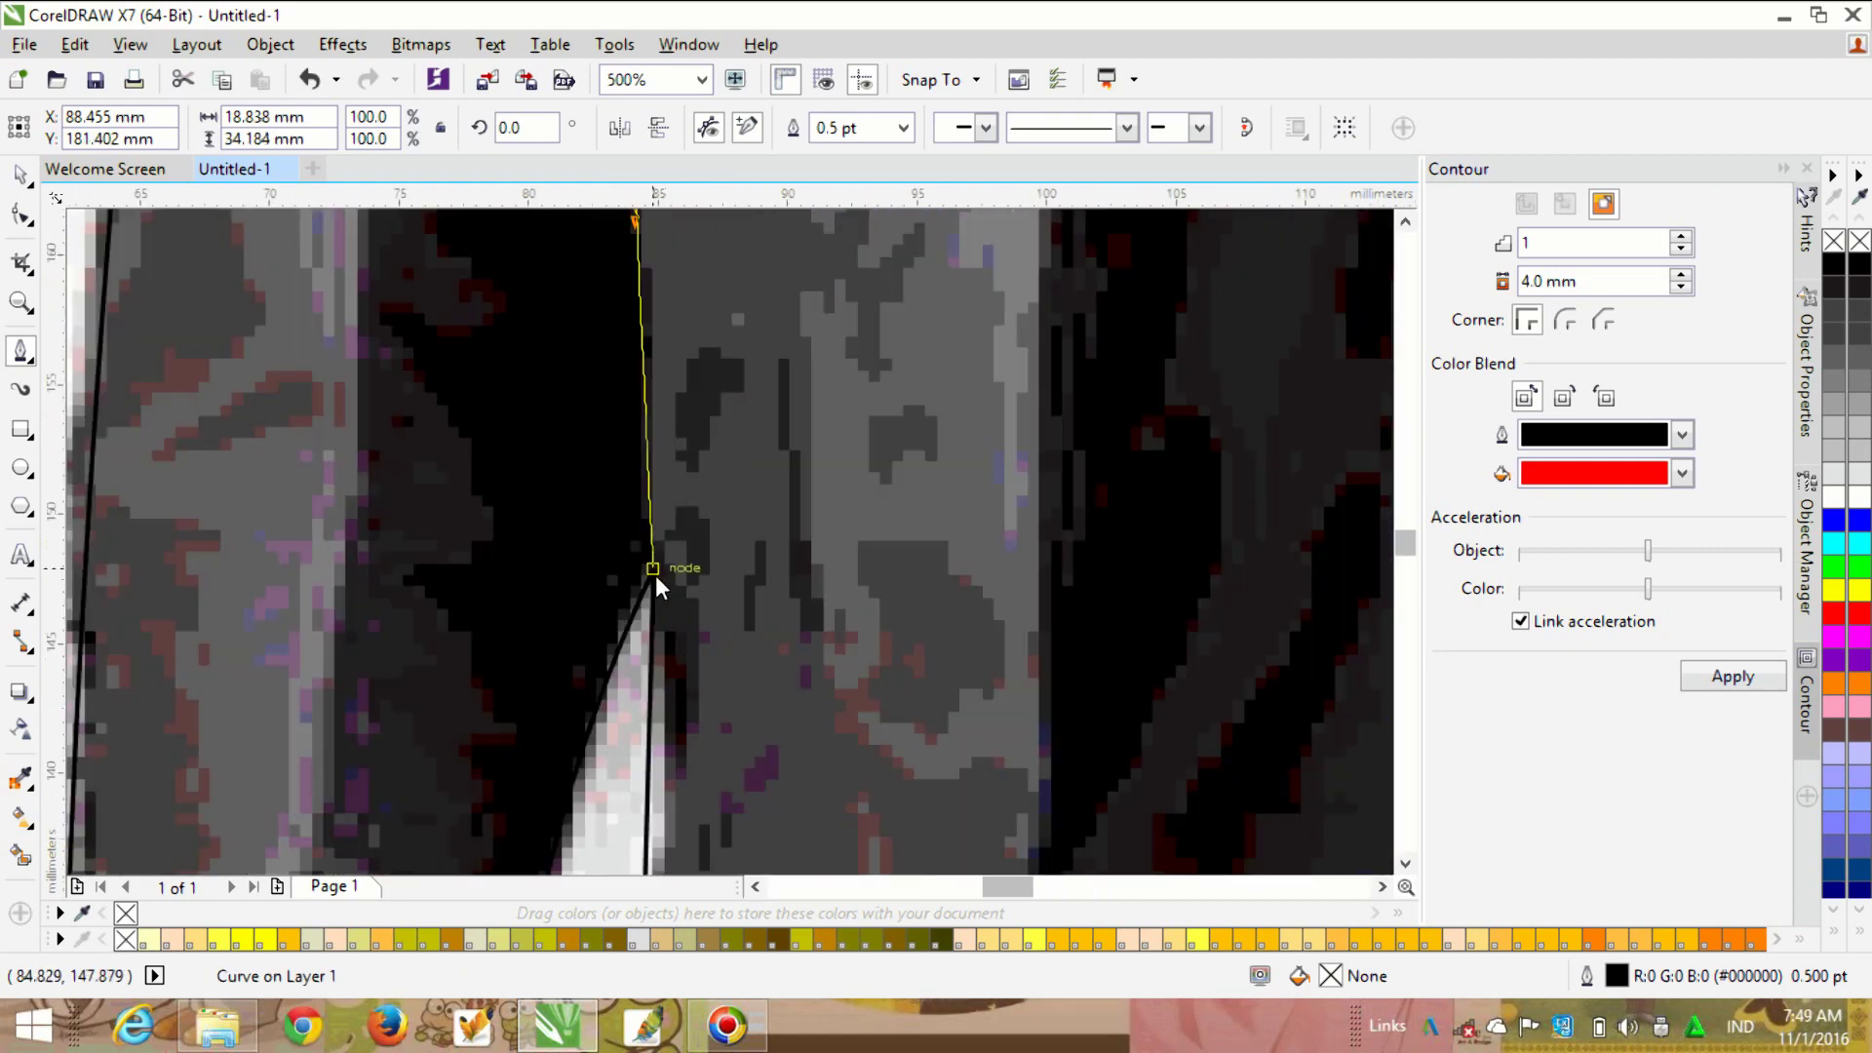
left_click(656, 575)
scroll(715, 604, "down", 2)
scroll(715, 595, "up", 2)
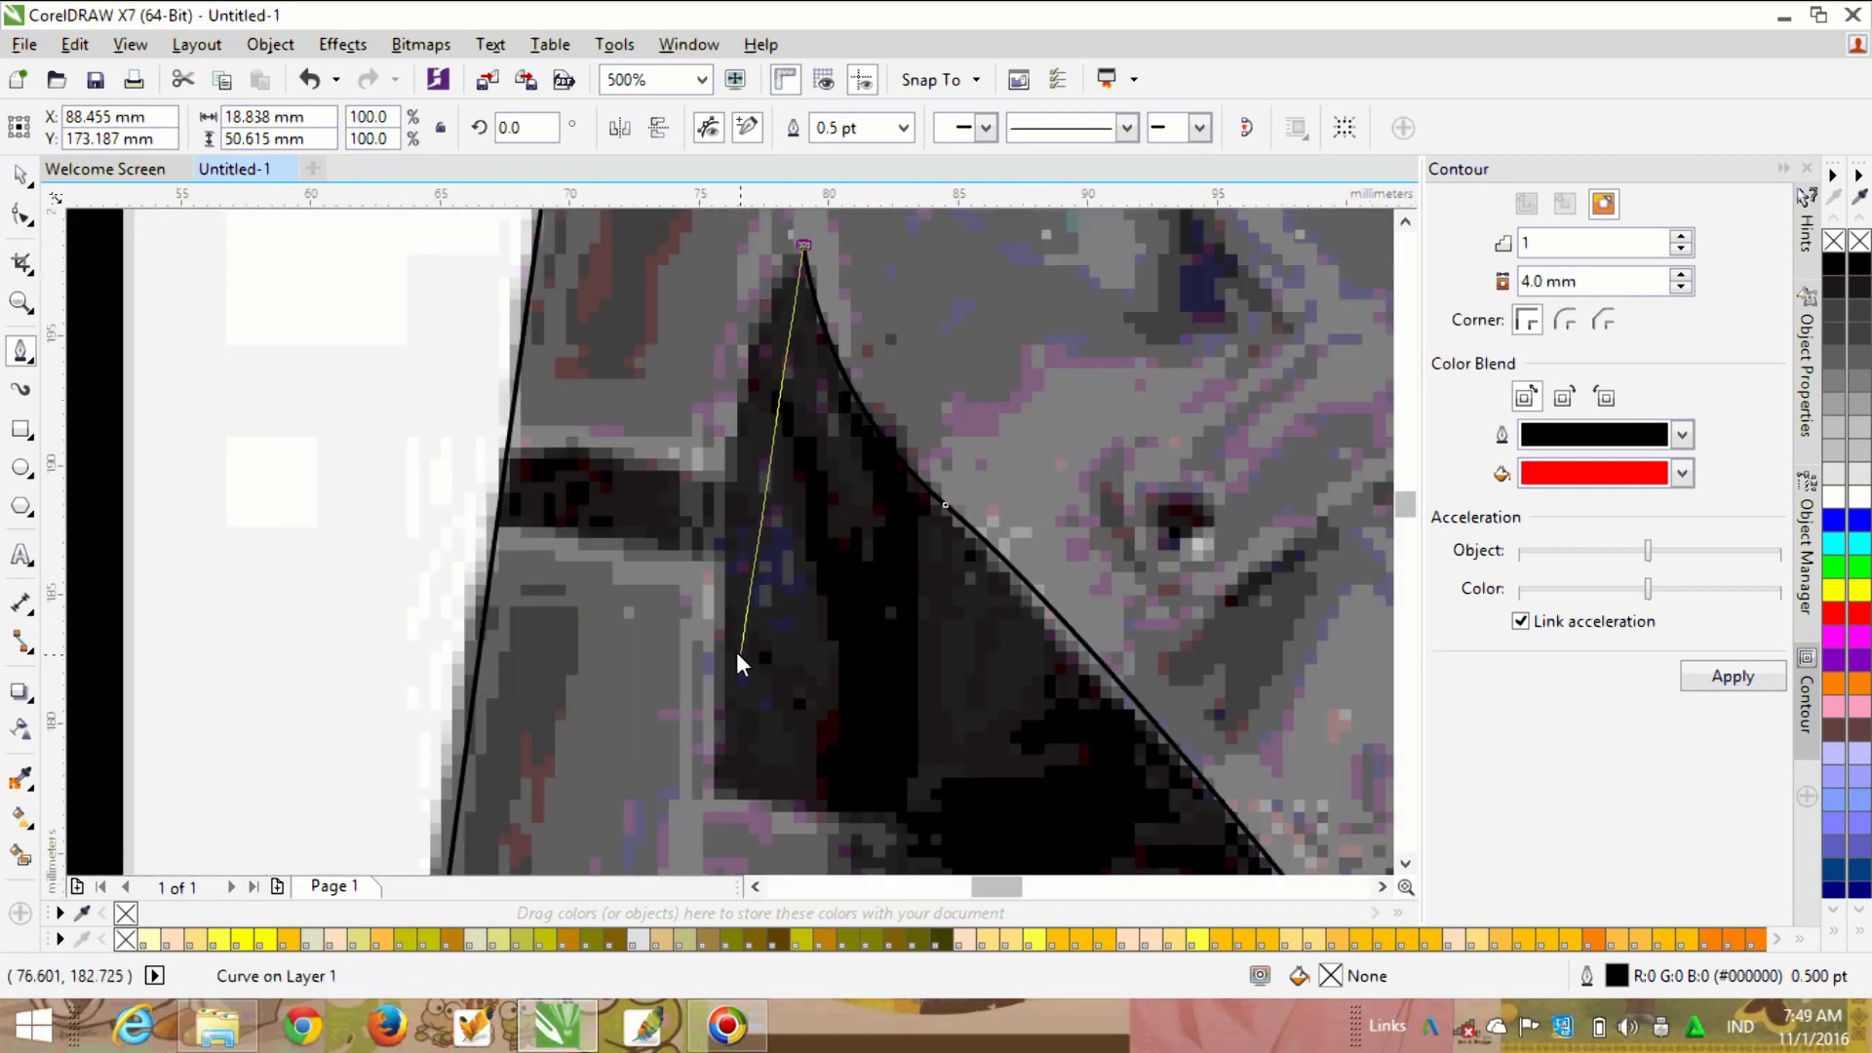
mouse_move(729, 481)
left_mouse_down()
mouse_move(723, 636)
mouse_move(740, 501)
left_mouse_up()
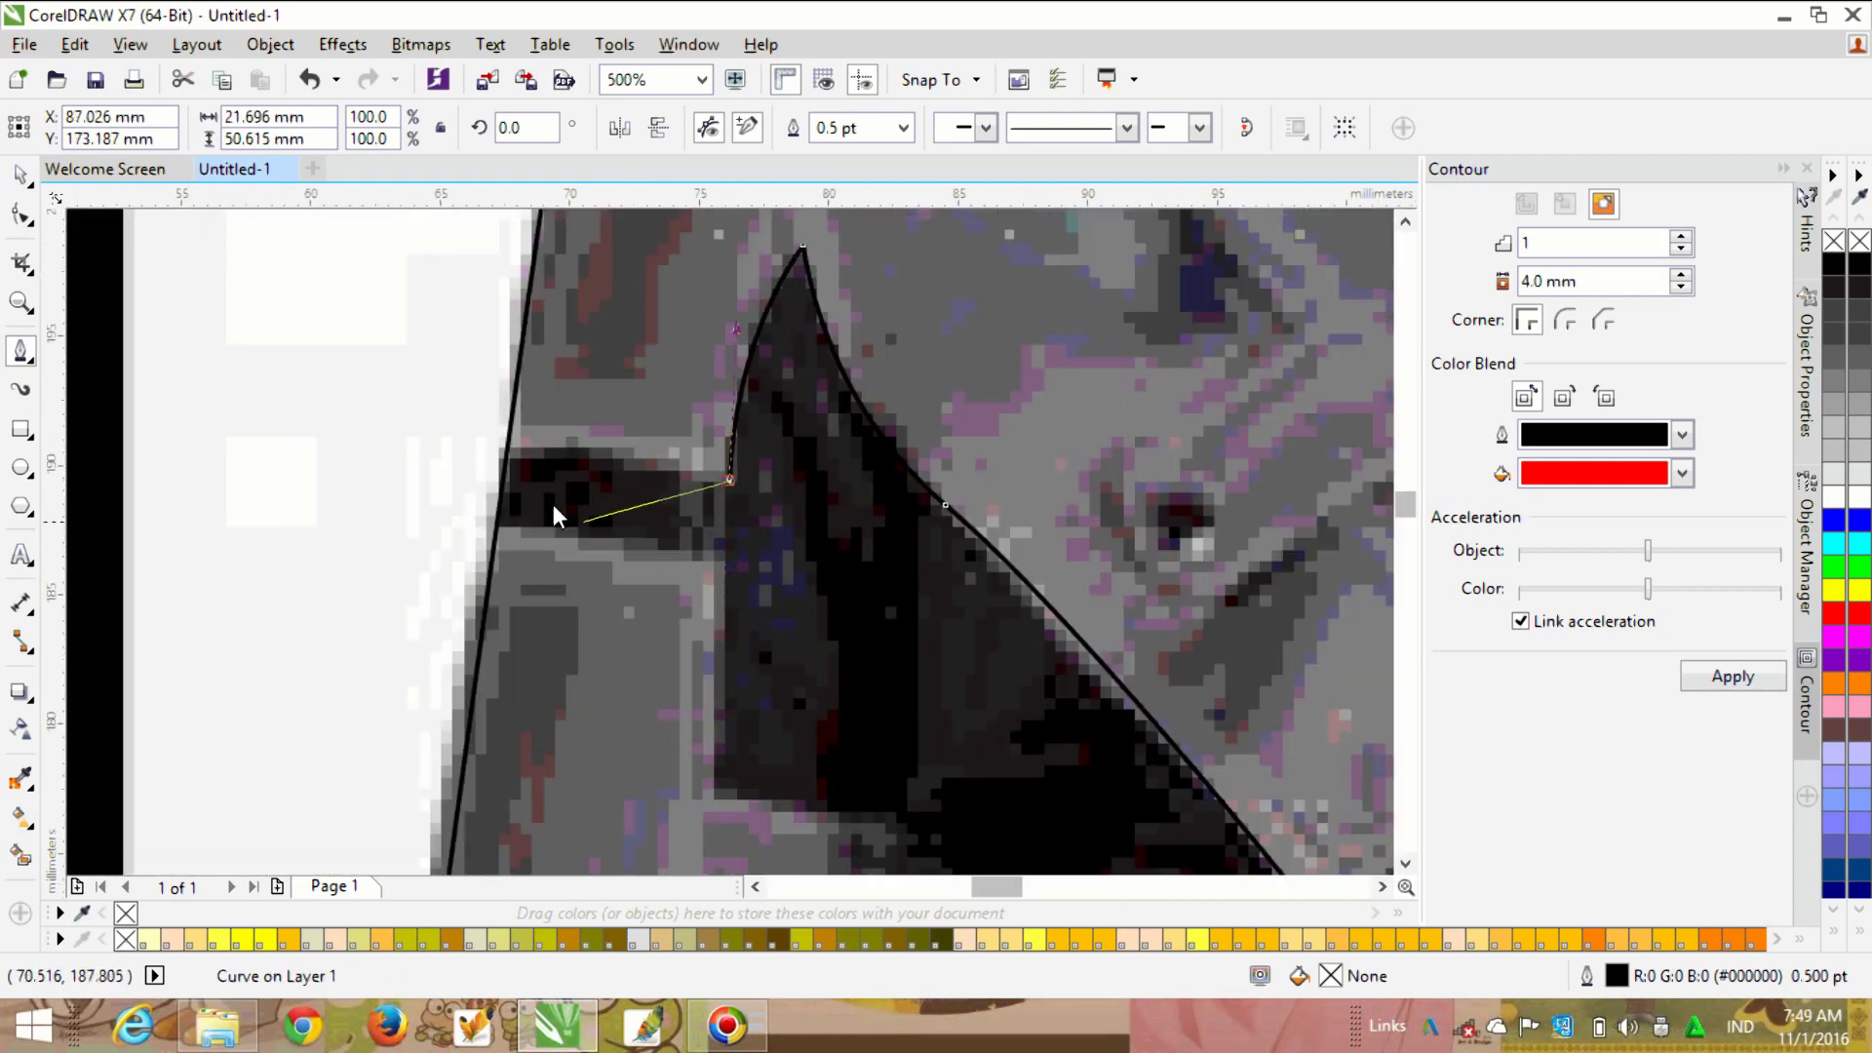
left_click_drag(479, 467, 459, 451)
key("Escape")
Step: Trace the arm band across the dark panel and down the sleeve toward the cuff
left_click(497, 524)
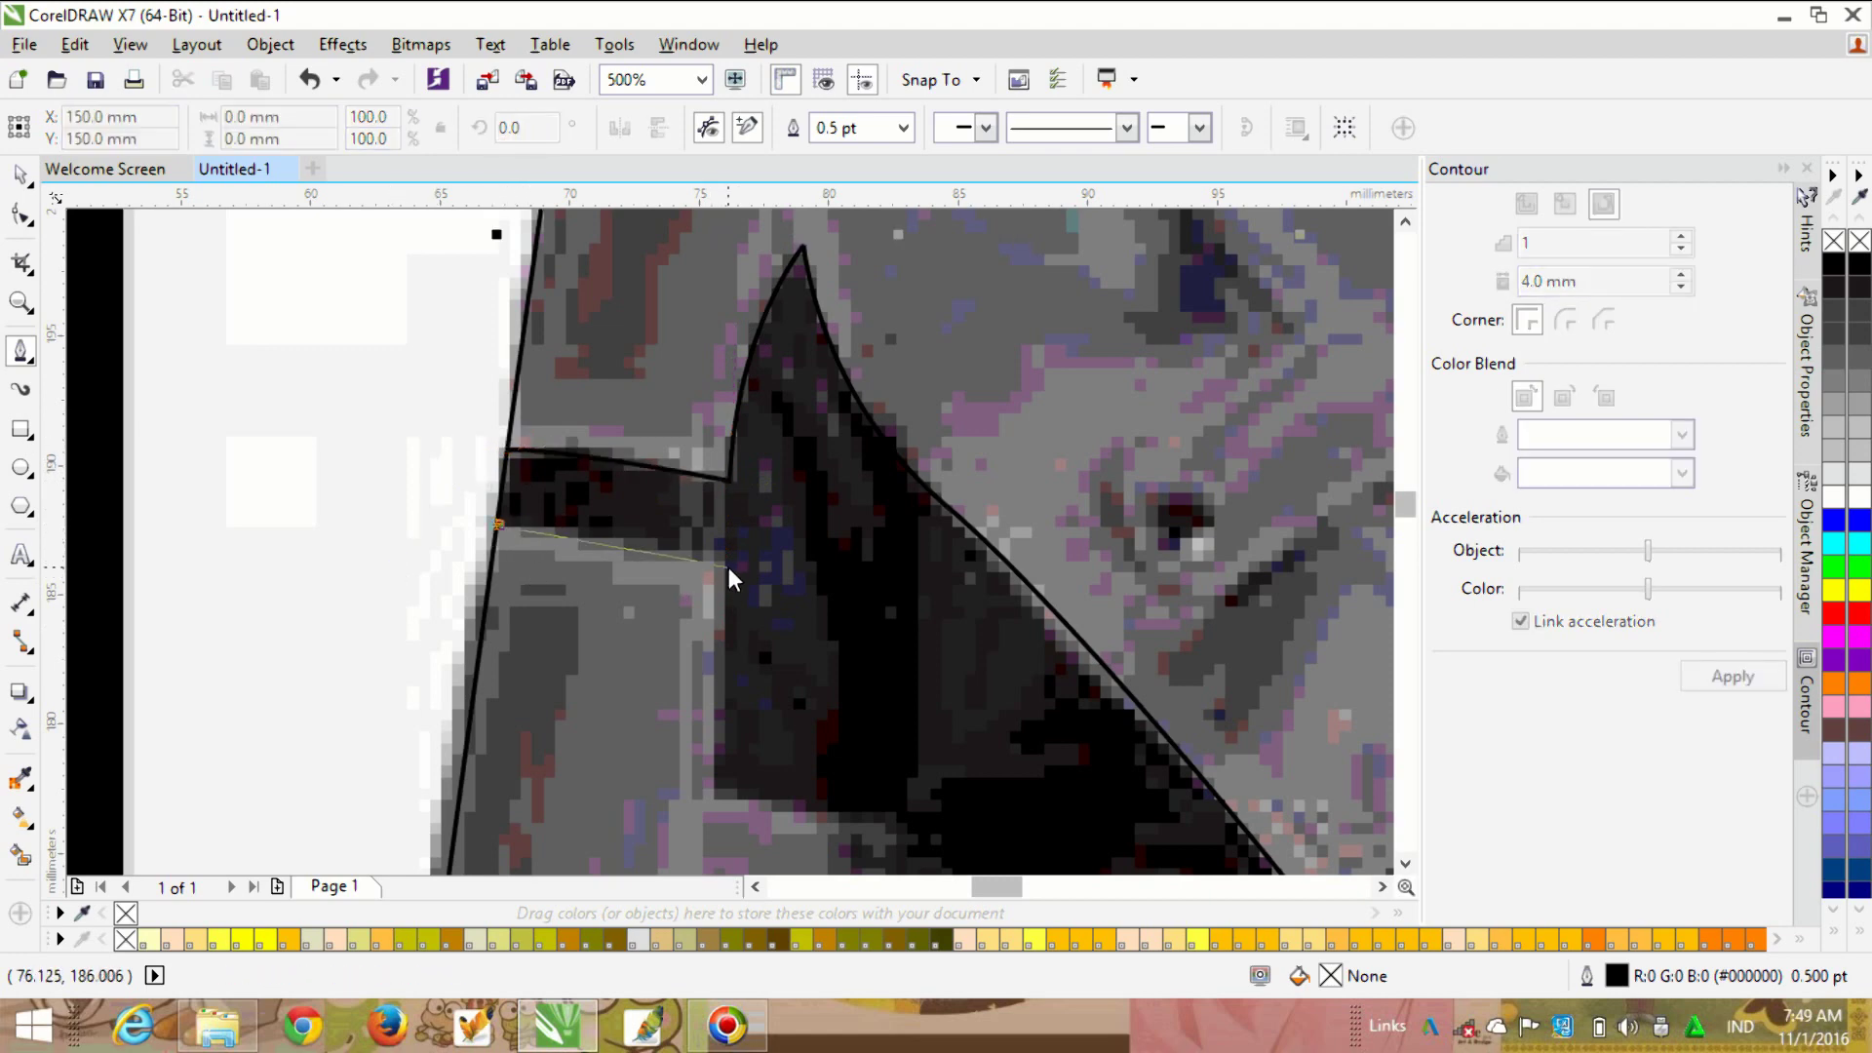
left_click_drag(724, 558, 730, 567)
scroll(774, 495, "down", 2)
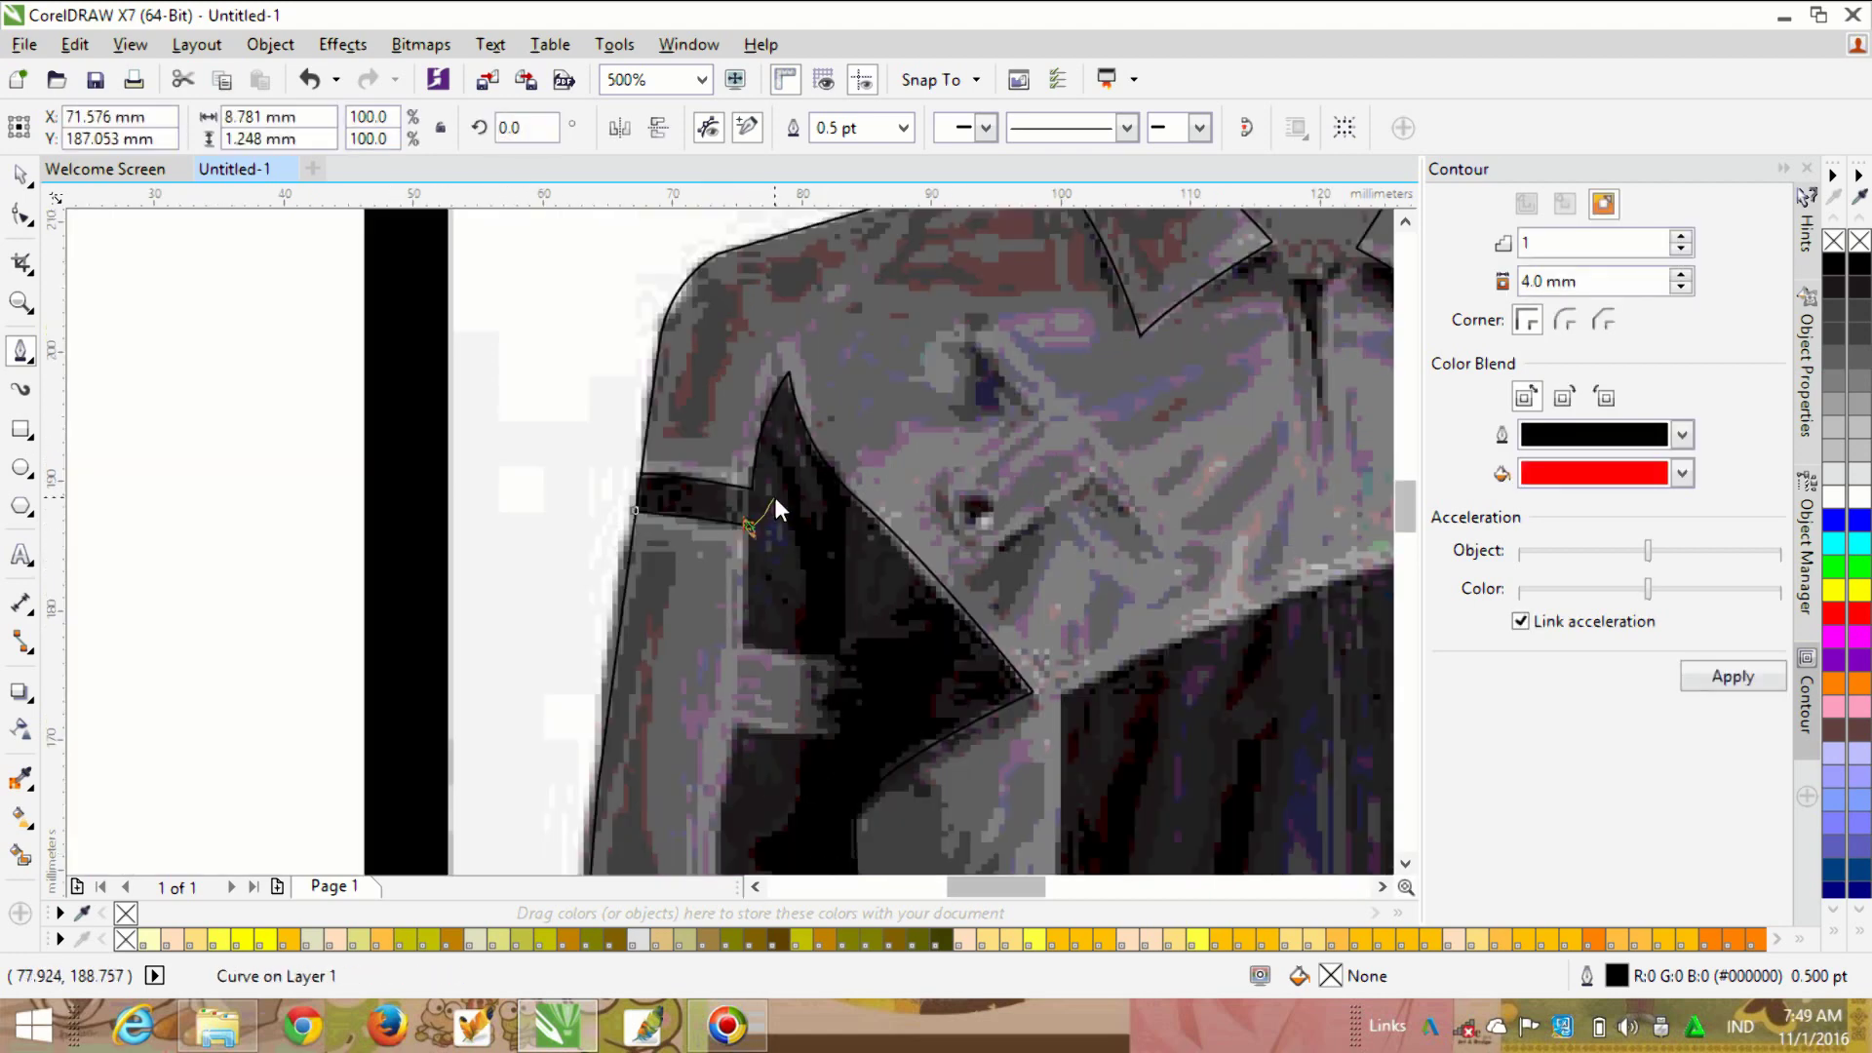
scroll(765, 587, "up", 2)
left_click(739, 527)
left_click(931, 534)
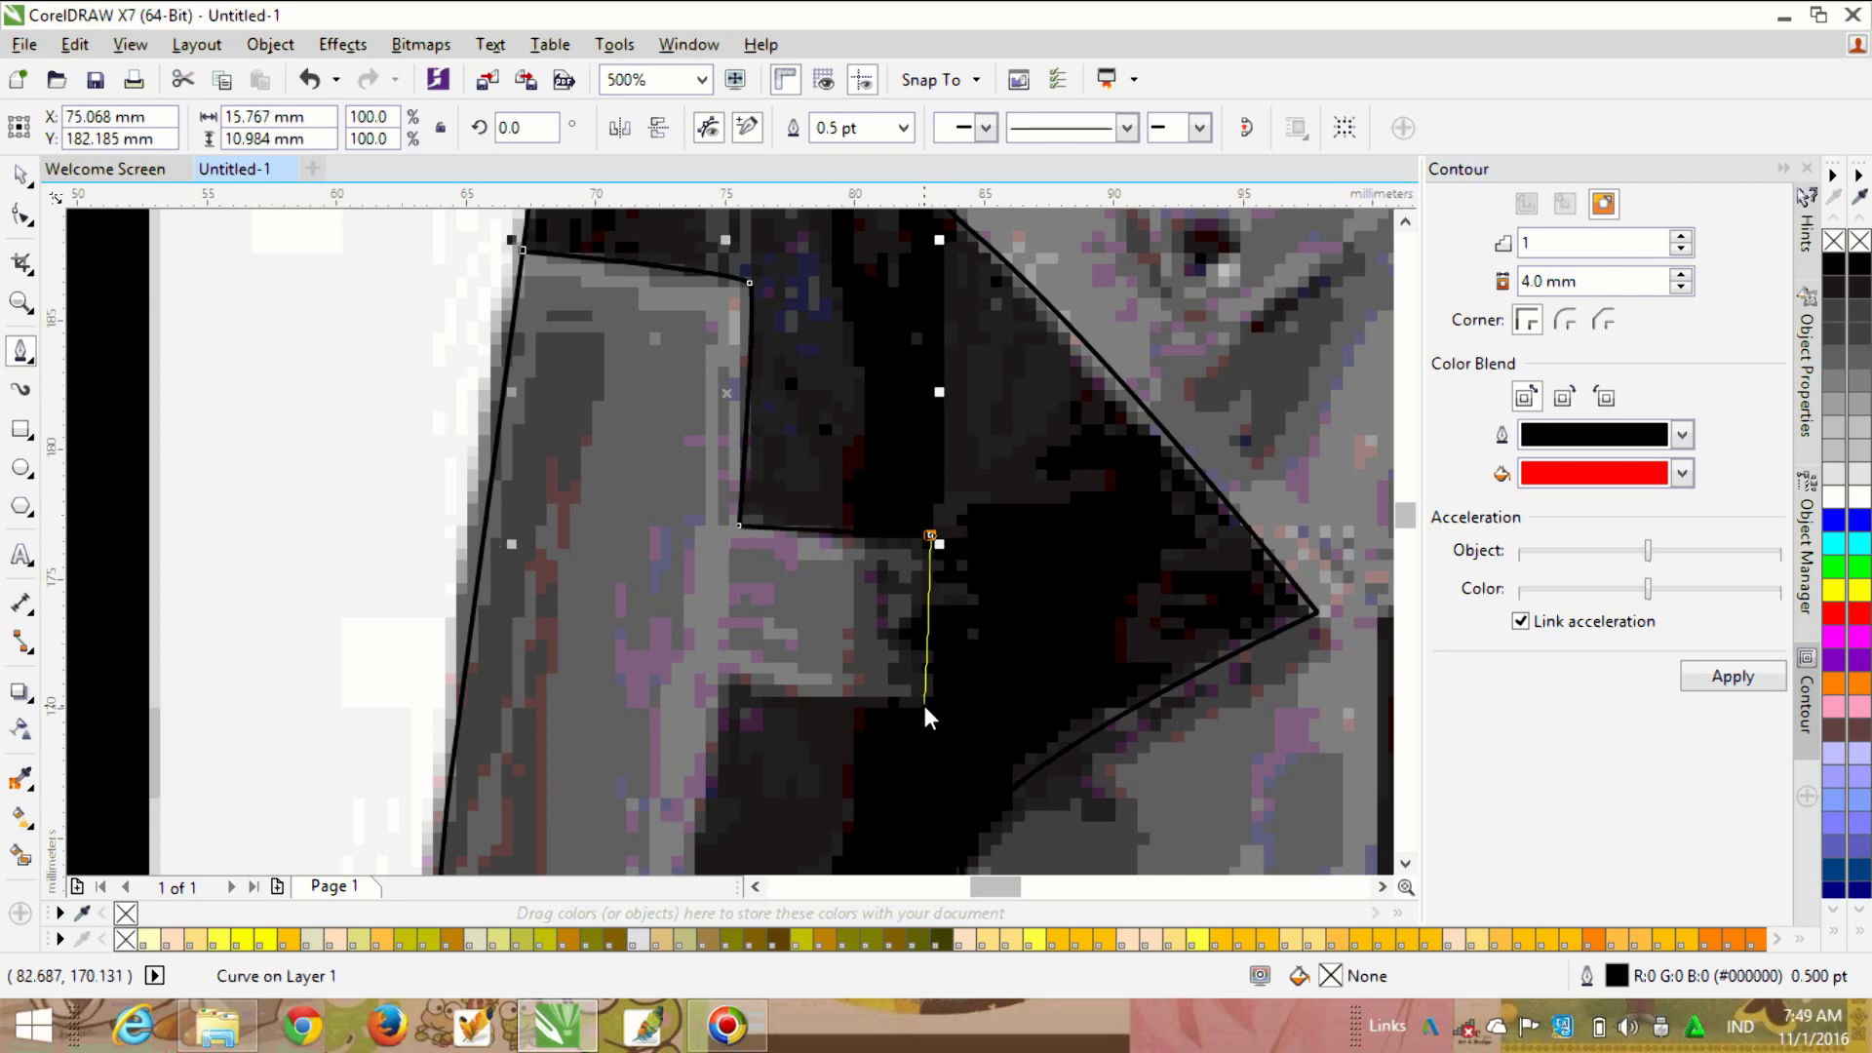
left_click(923, 703)
scroll(725, 693, "down", 3)
scroll(810, 686, "up", 2)
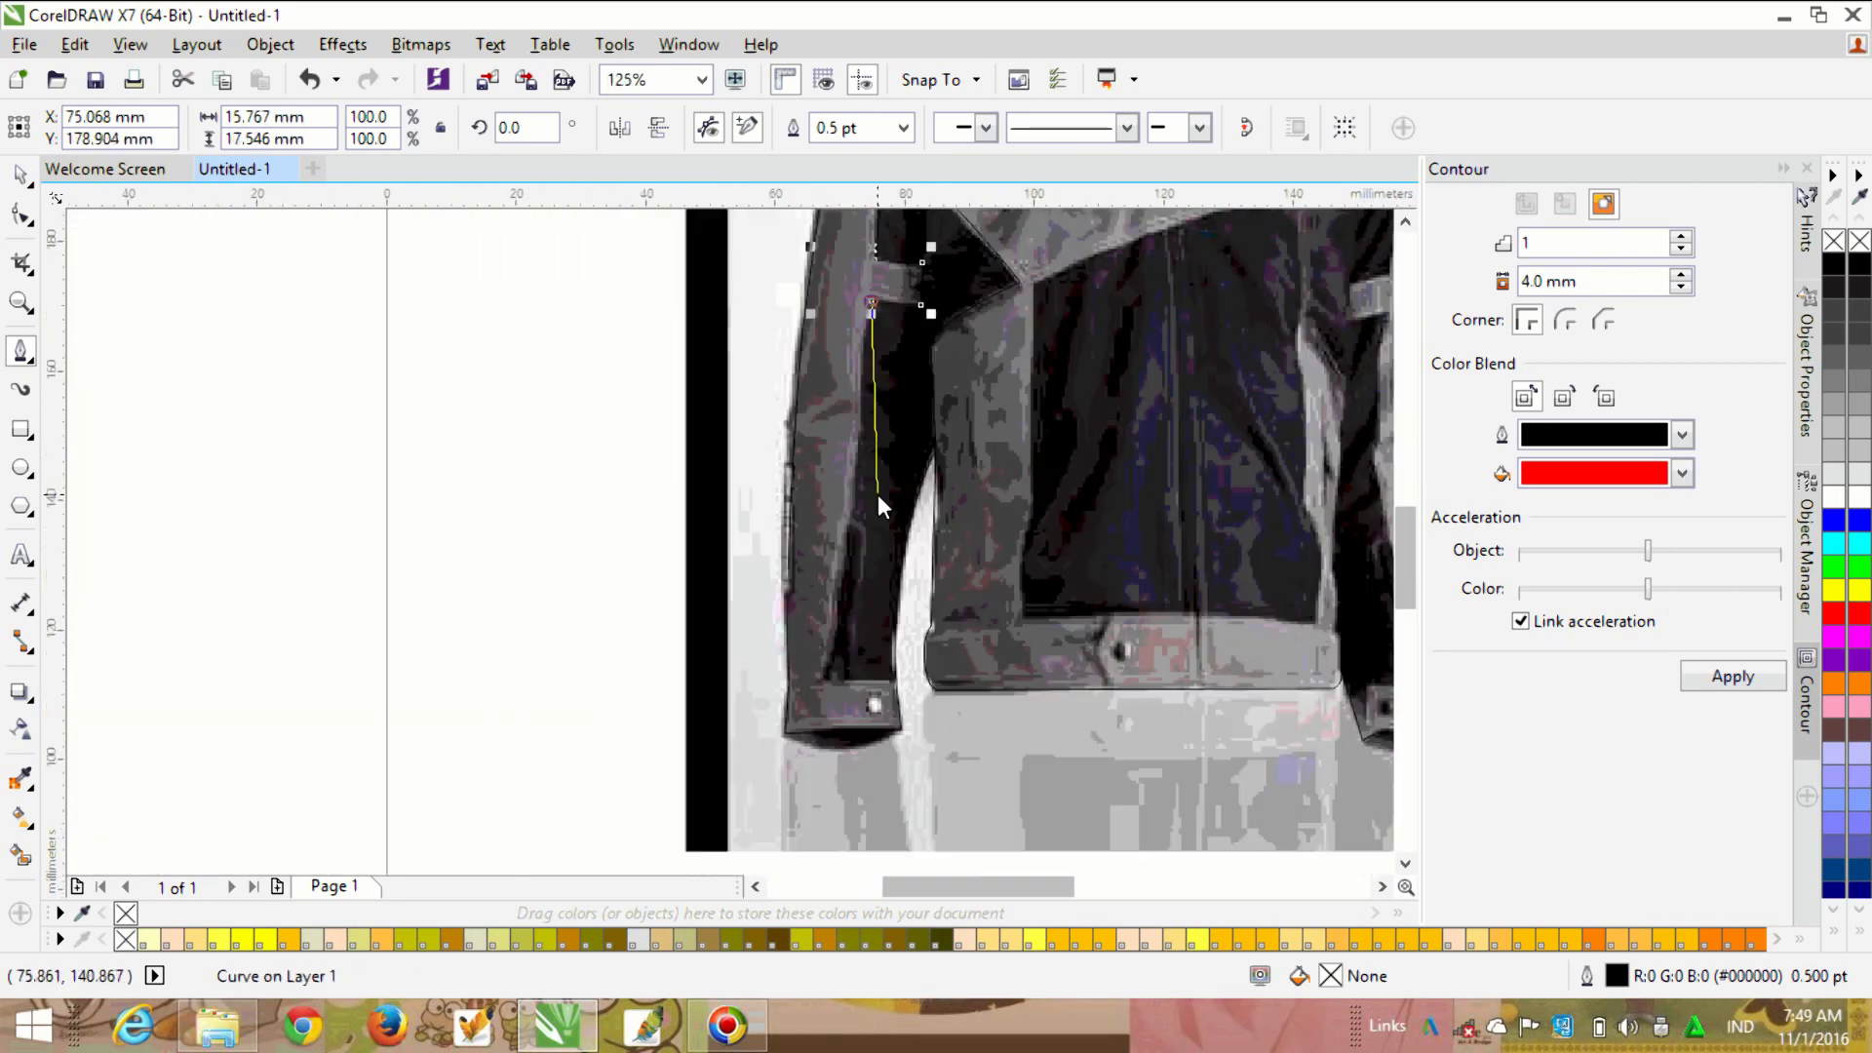
left_click(811, 702)
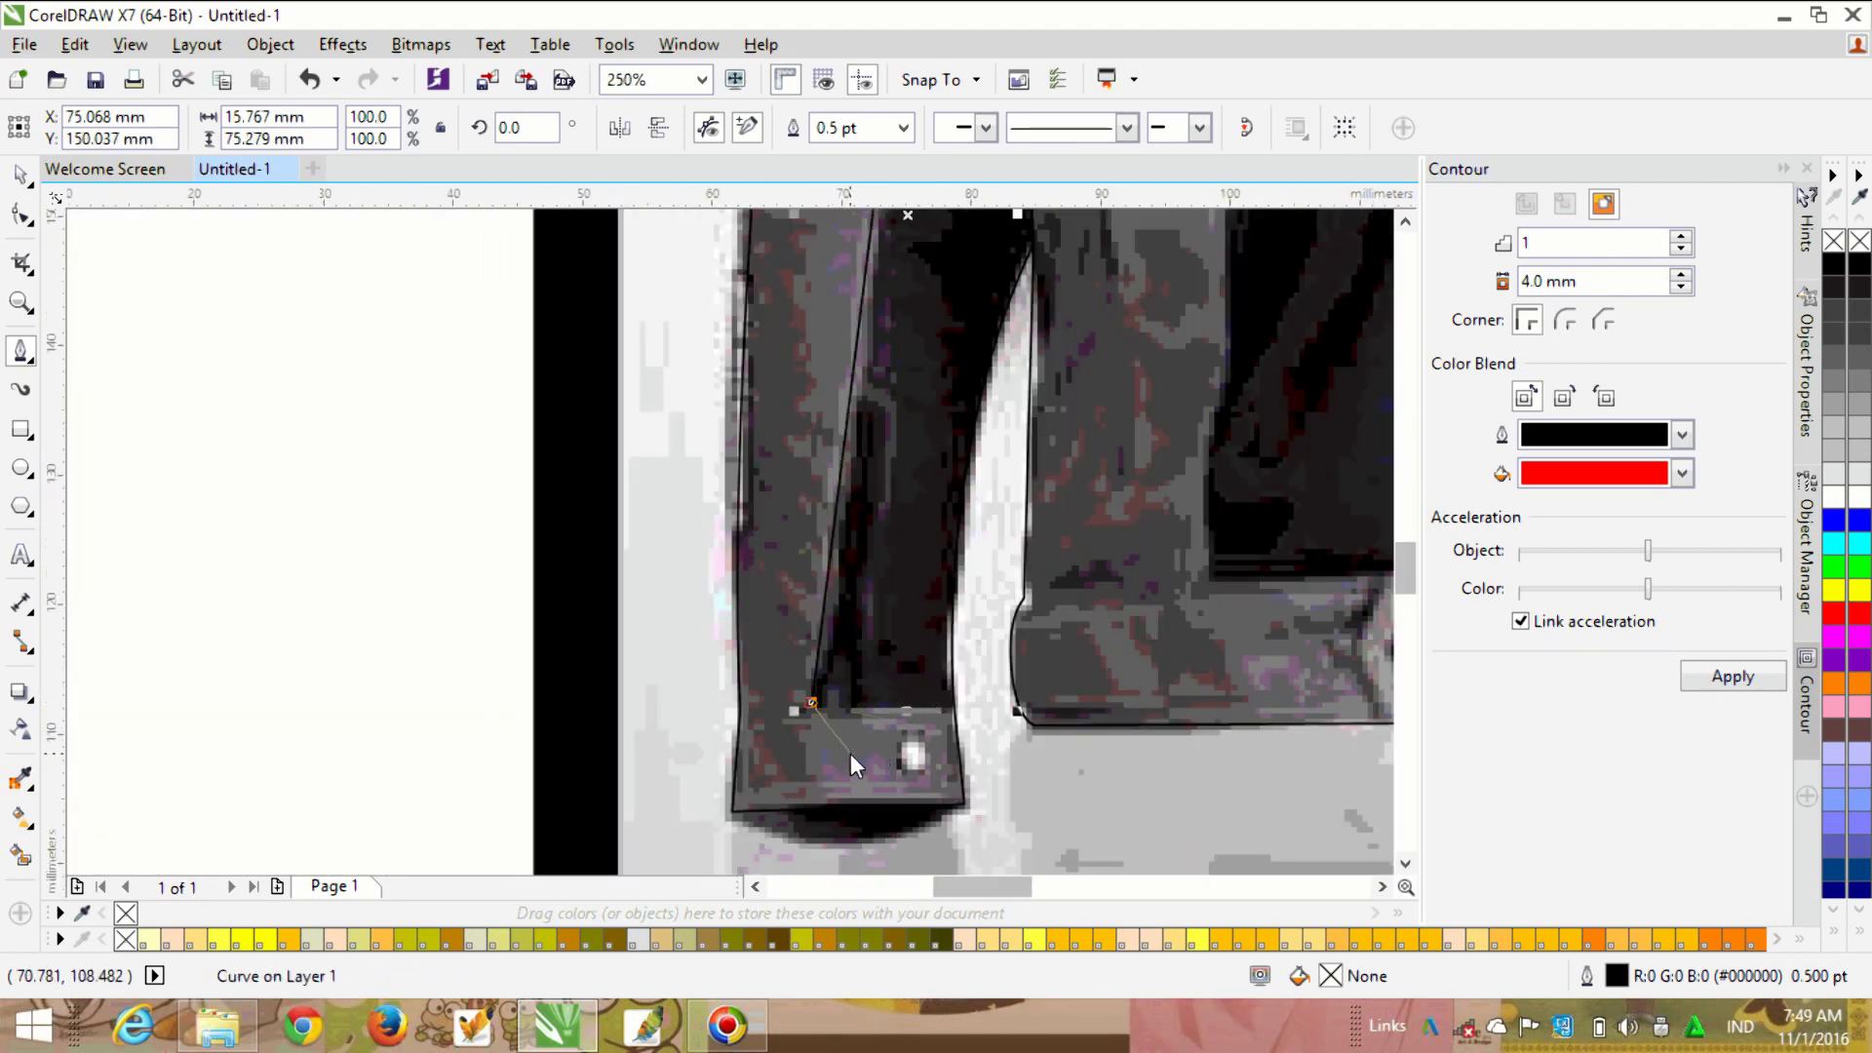
scroll(852, 677, "up", 1)
left_click(1058, 666)
key("Escape")
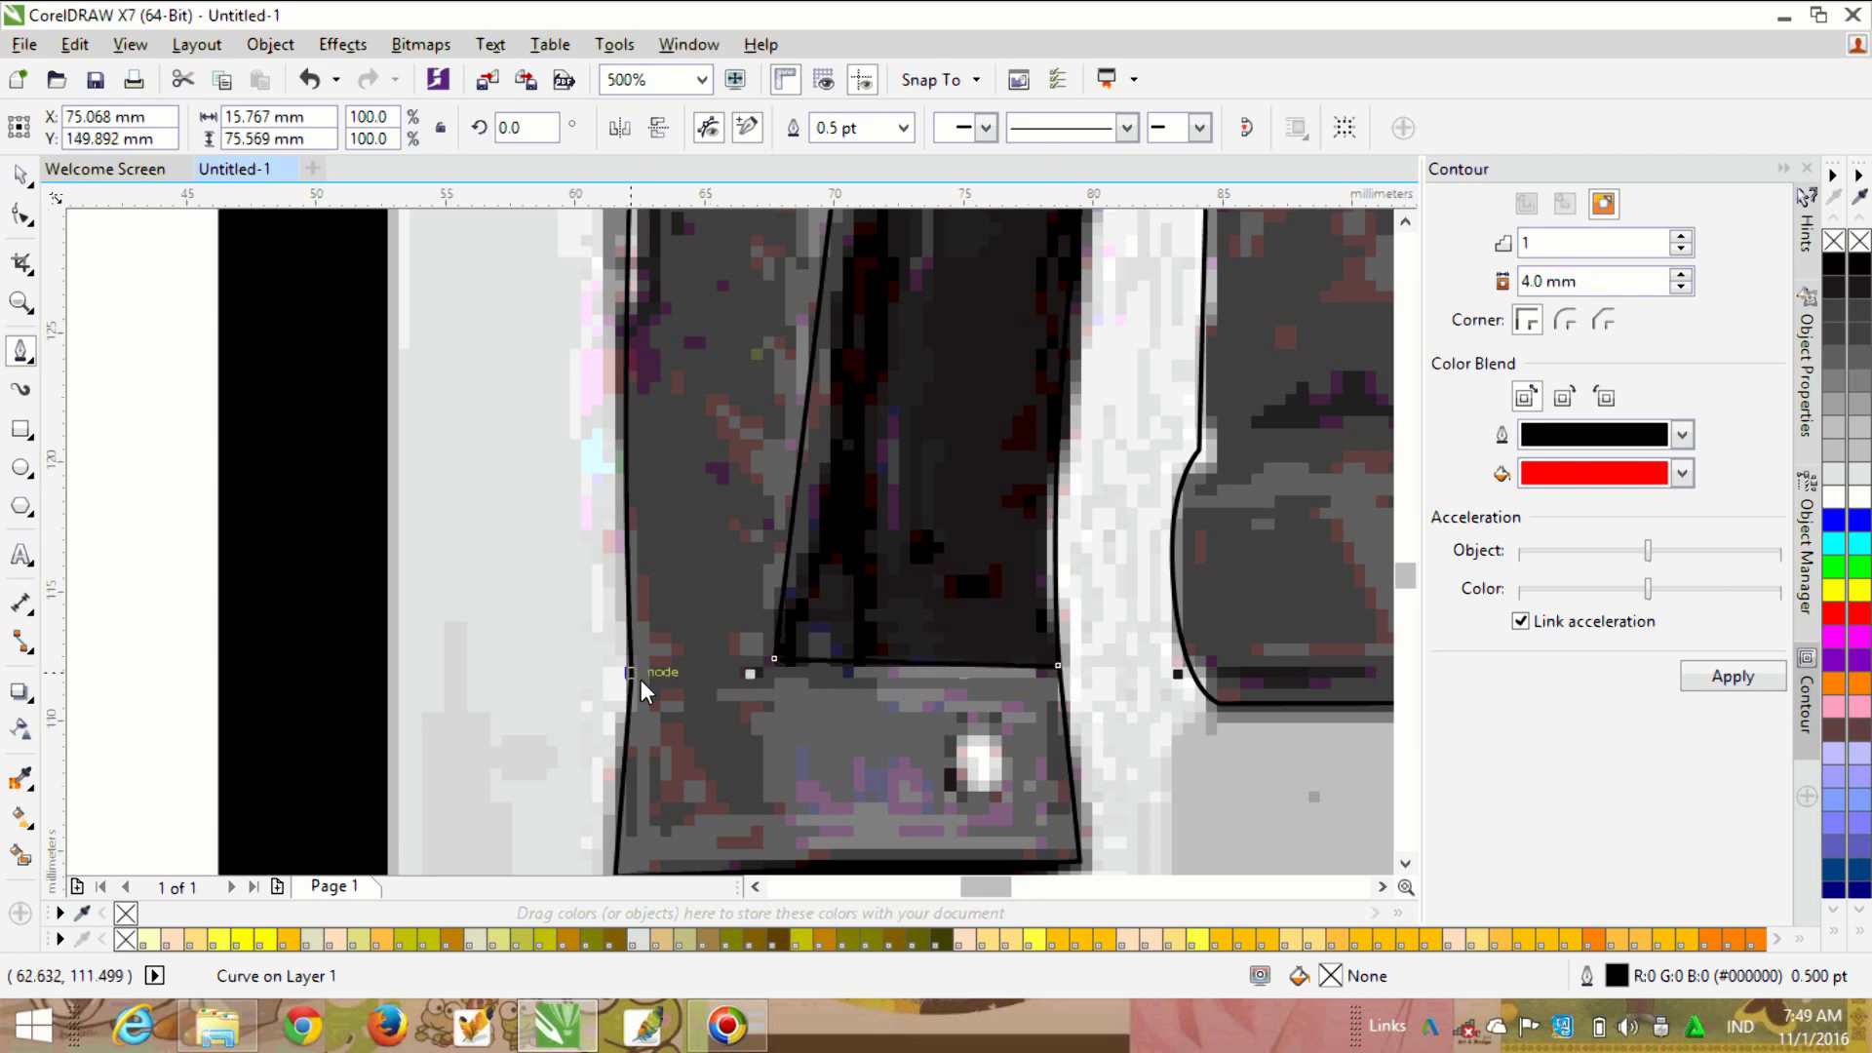
Step: Draw a short straight line along the cuff's left edge
left_click(630, 672)
left_click(775, 659)
key("Escape")
scroll(857, 711, "down", 2)
scroll(896, 559, "up", 1)
Step: Trace the long sleeve strip as a curve ending at the cuff
left_click(828, 492)
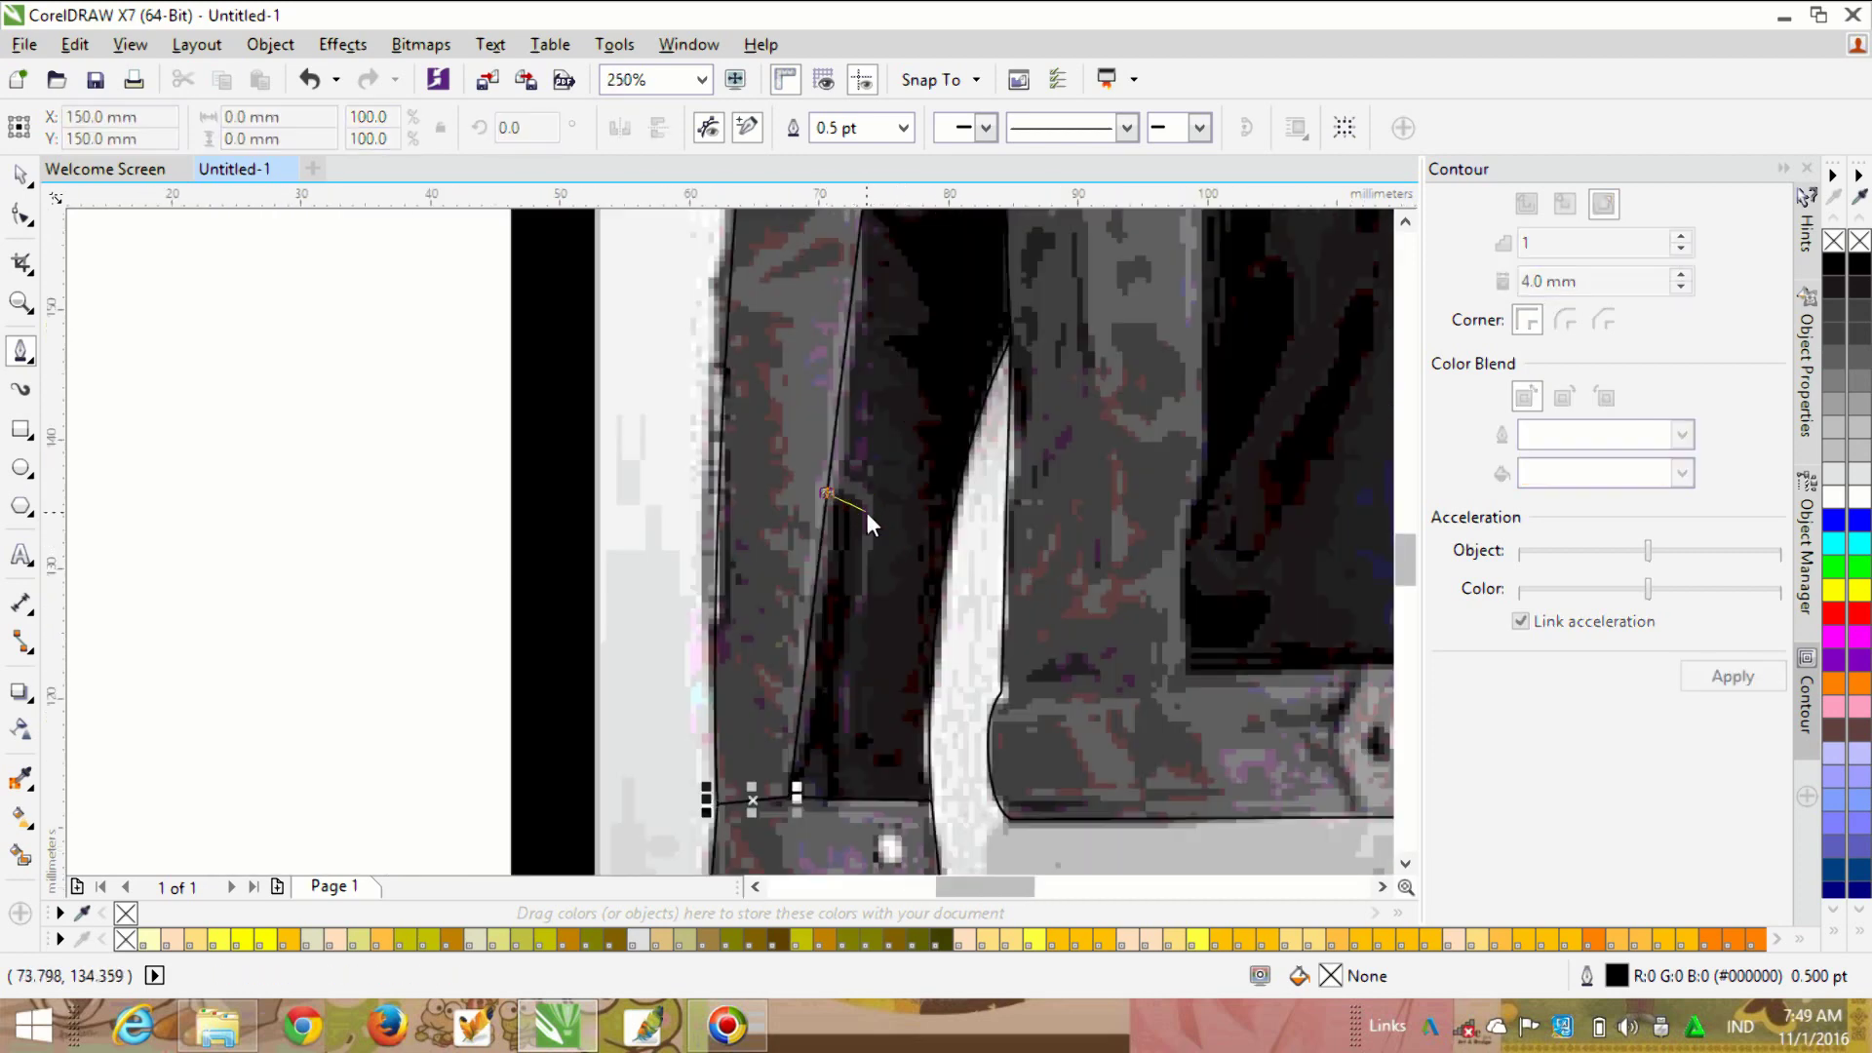
scroll(867, 512, "up", 1)
left_click_drag(866, 510, 874, 570)
scroll(873, 567, "down", 1)
left_click(856, 824)
key("Escape")
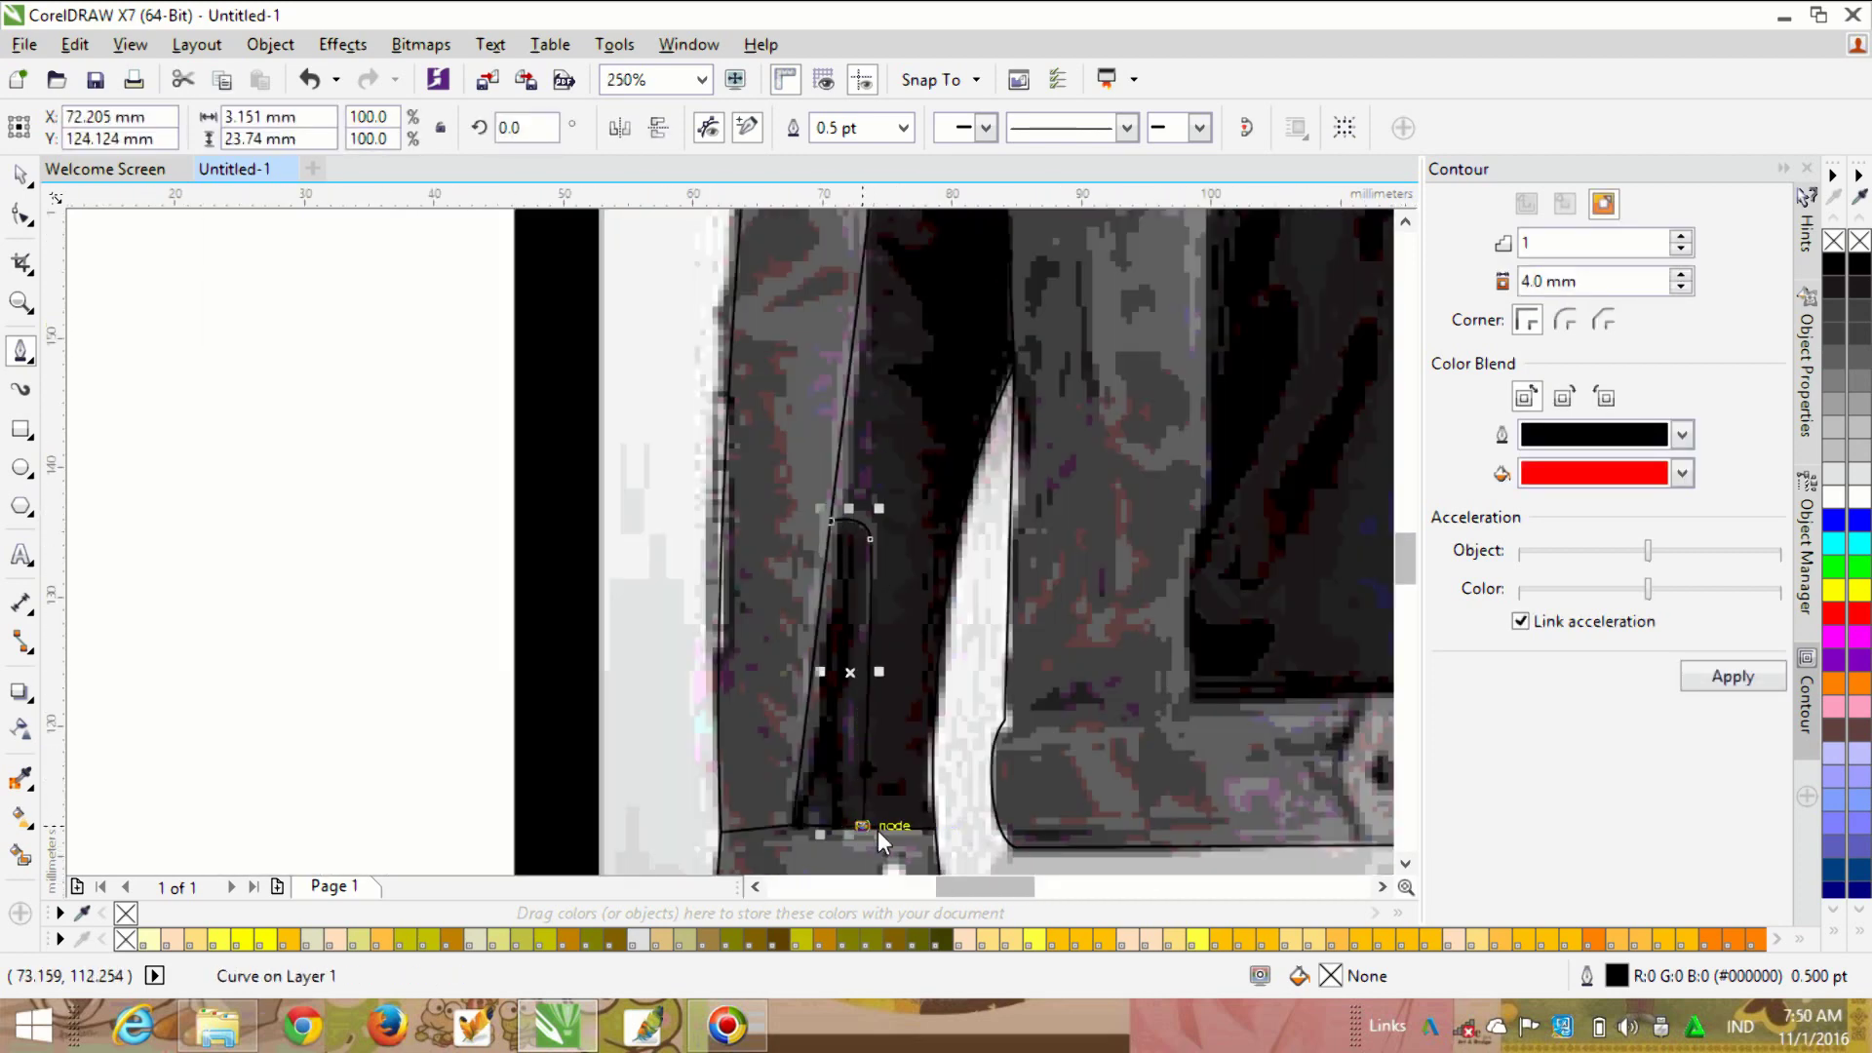
scroll(758, 726, "down", 2)
scroll(794, 623, "up", 3)
scroll(817, 592, "down", 2)
scroll(898, 443, "up", 1)
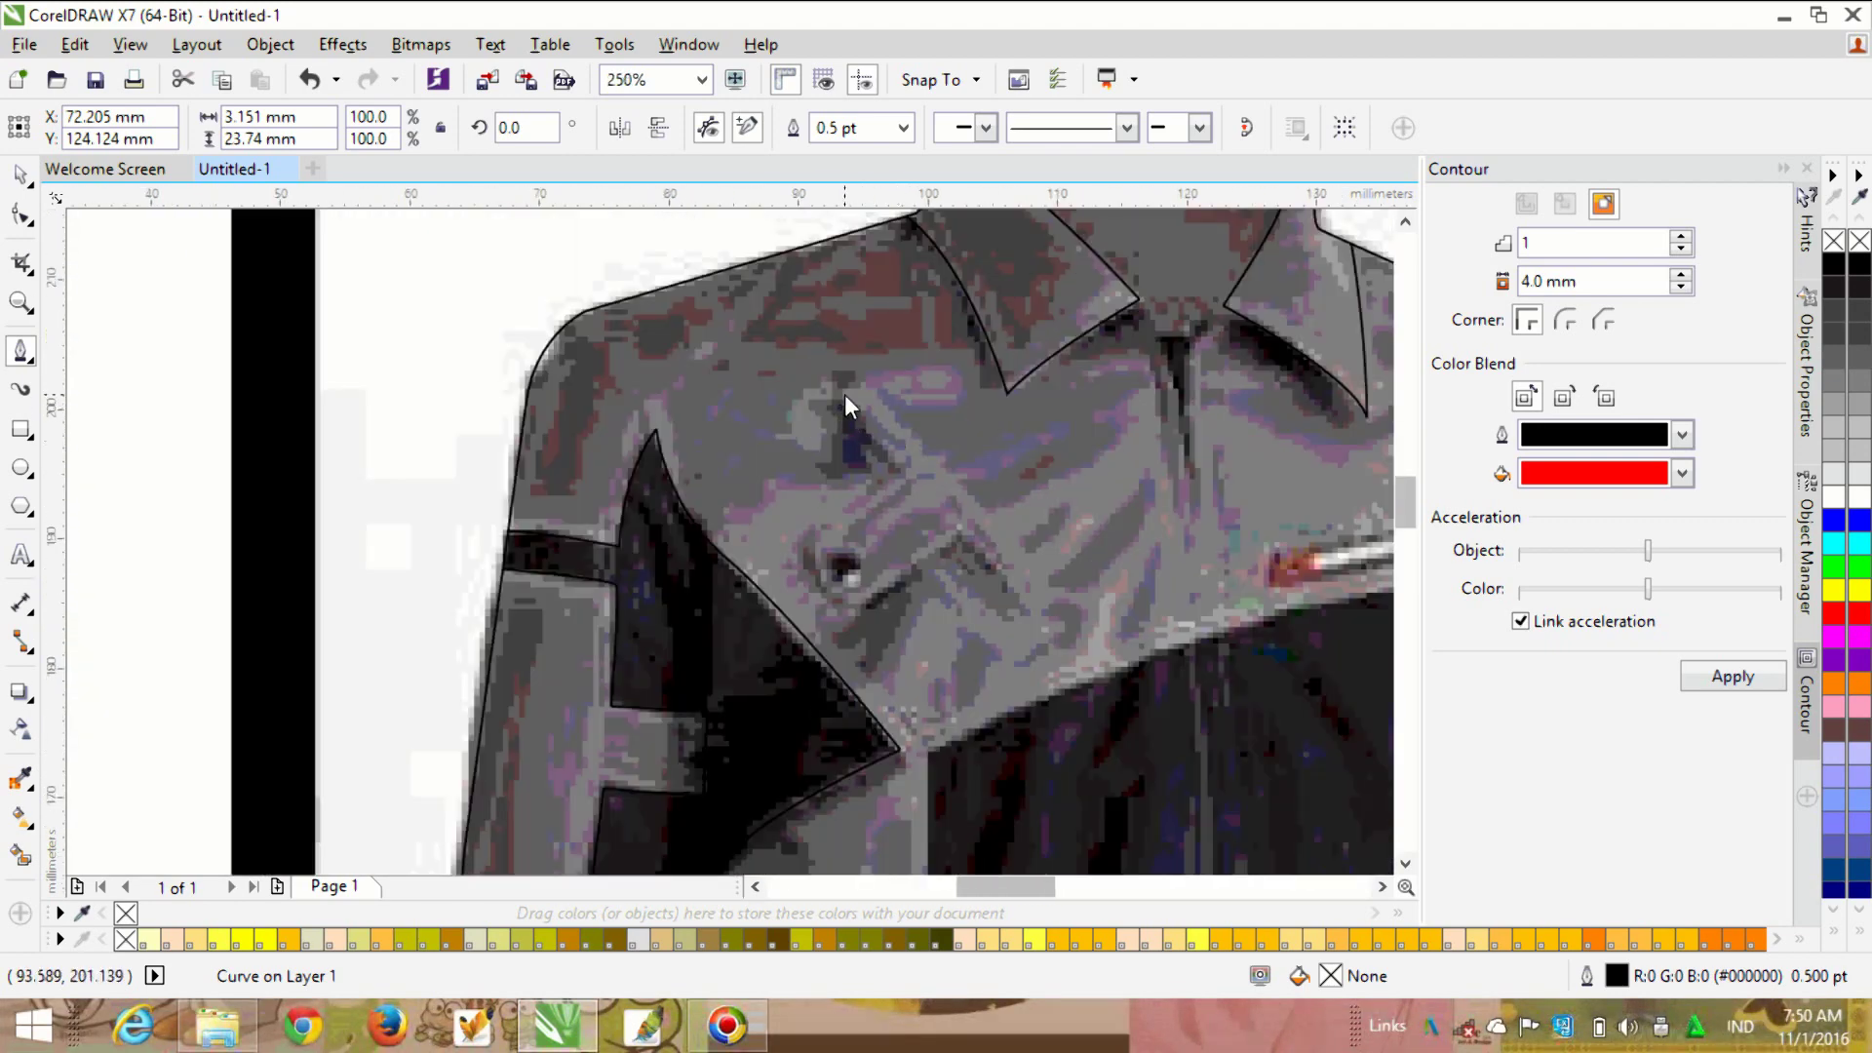
Step: Outline the long chest tab with a rounded lower end as a closed shape
left_click(854, 402)
left_click(1029, 606)
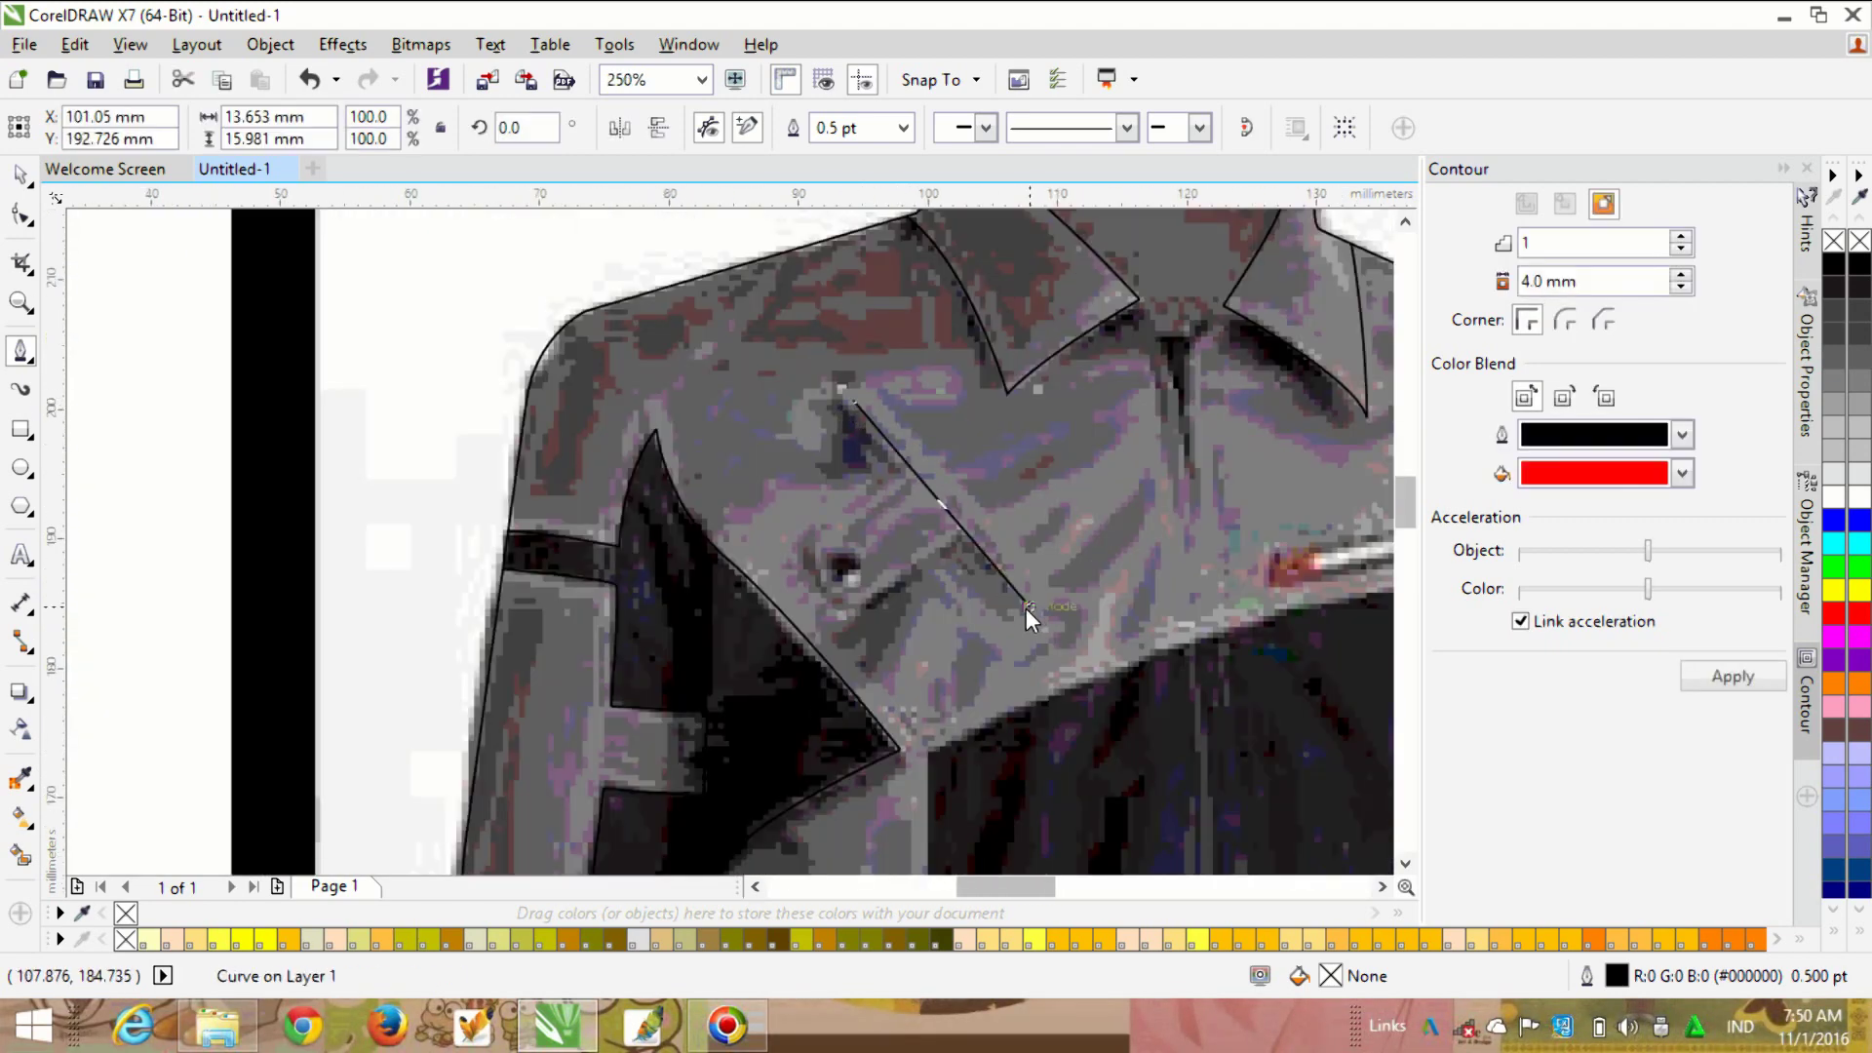
scroll(1026, 608, "up", 2)
left_click_drag(993, 648, 941, 648)
scroll(942, 651, "down", 1)
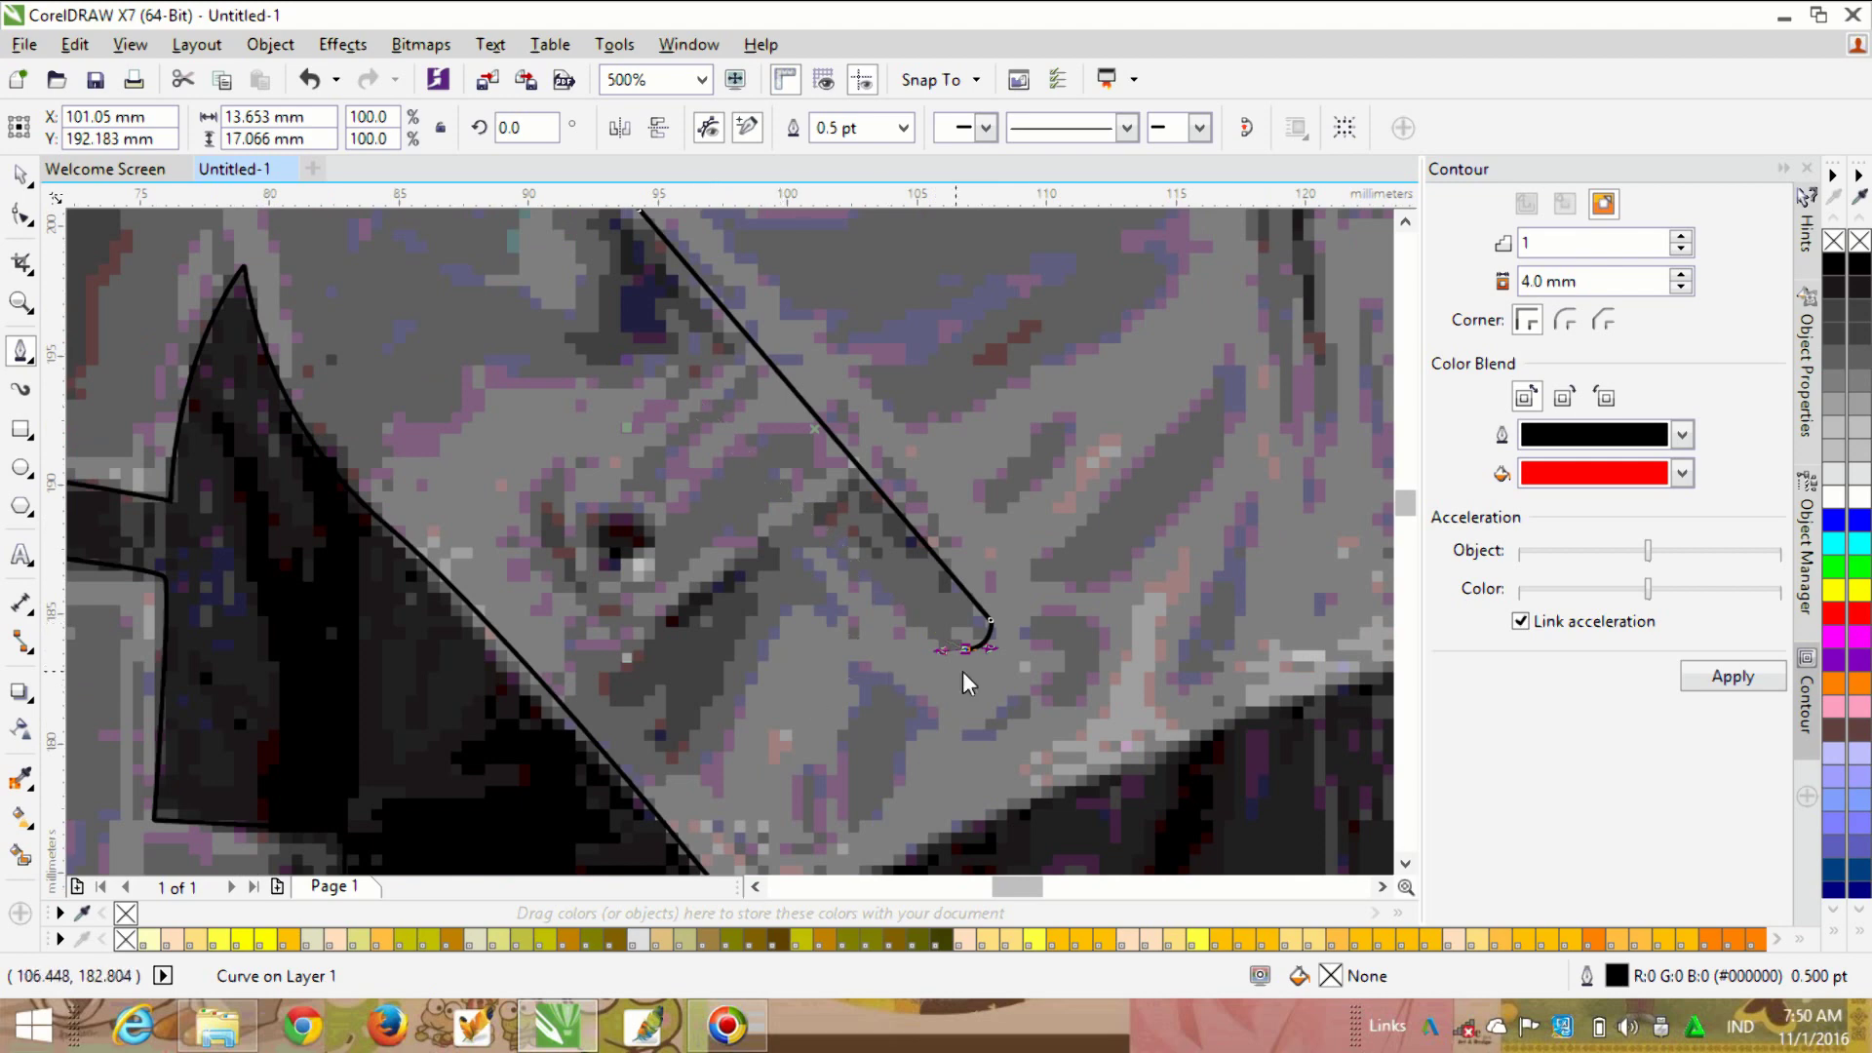
scroll(945, 688, "down", 1)
scroll(781, 466, "up", 1)
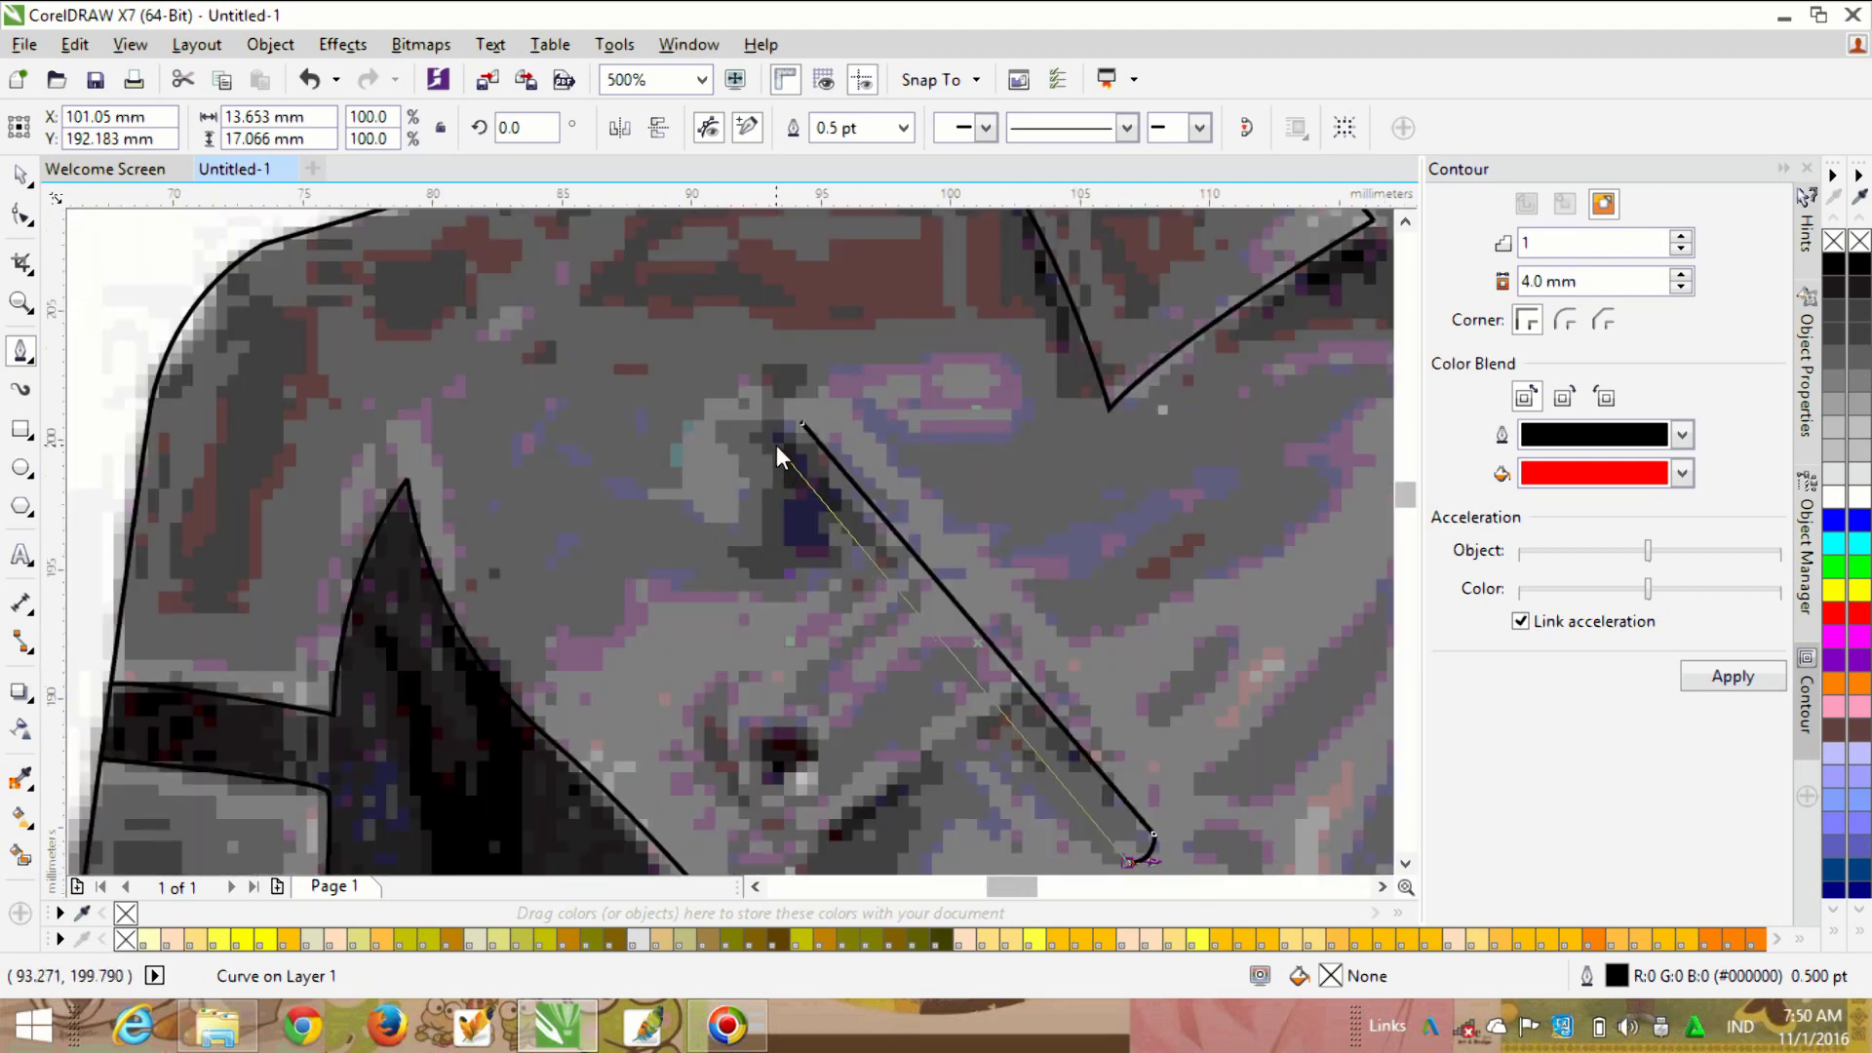
left_click(771, 445)
scroll(769, 434, "up", 1)
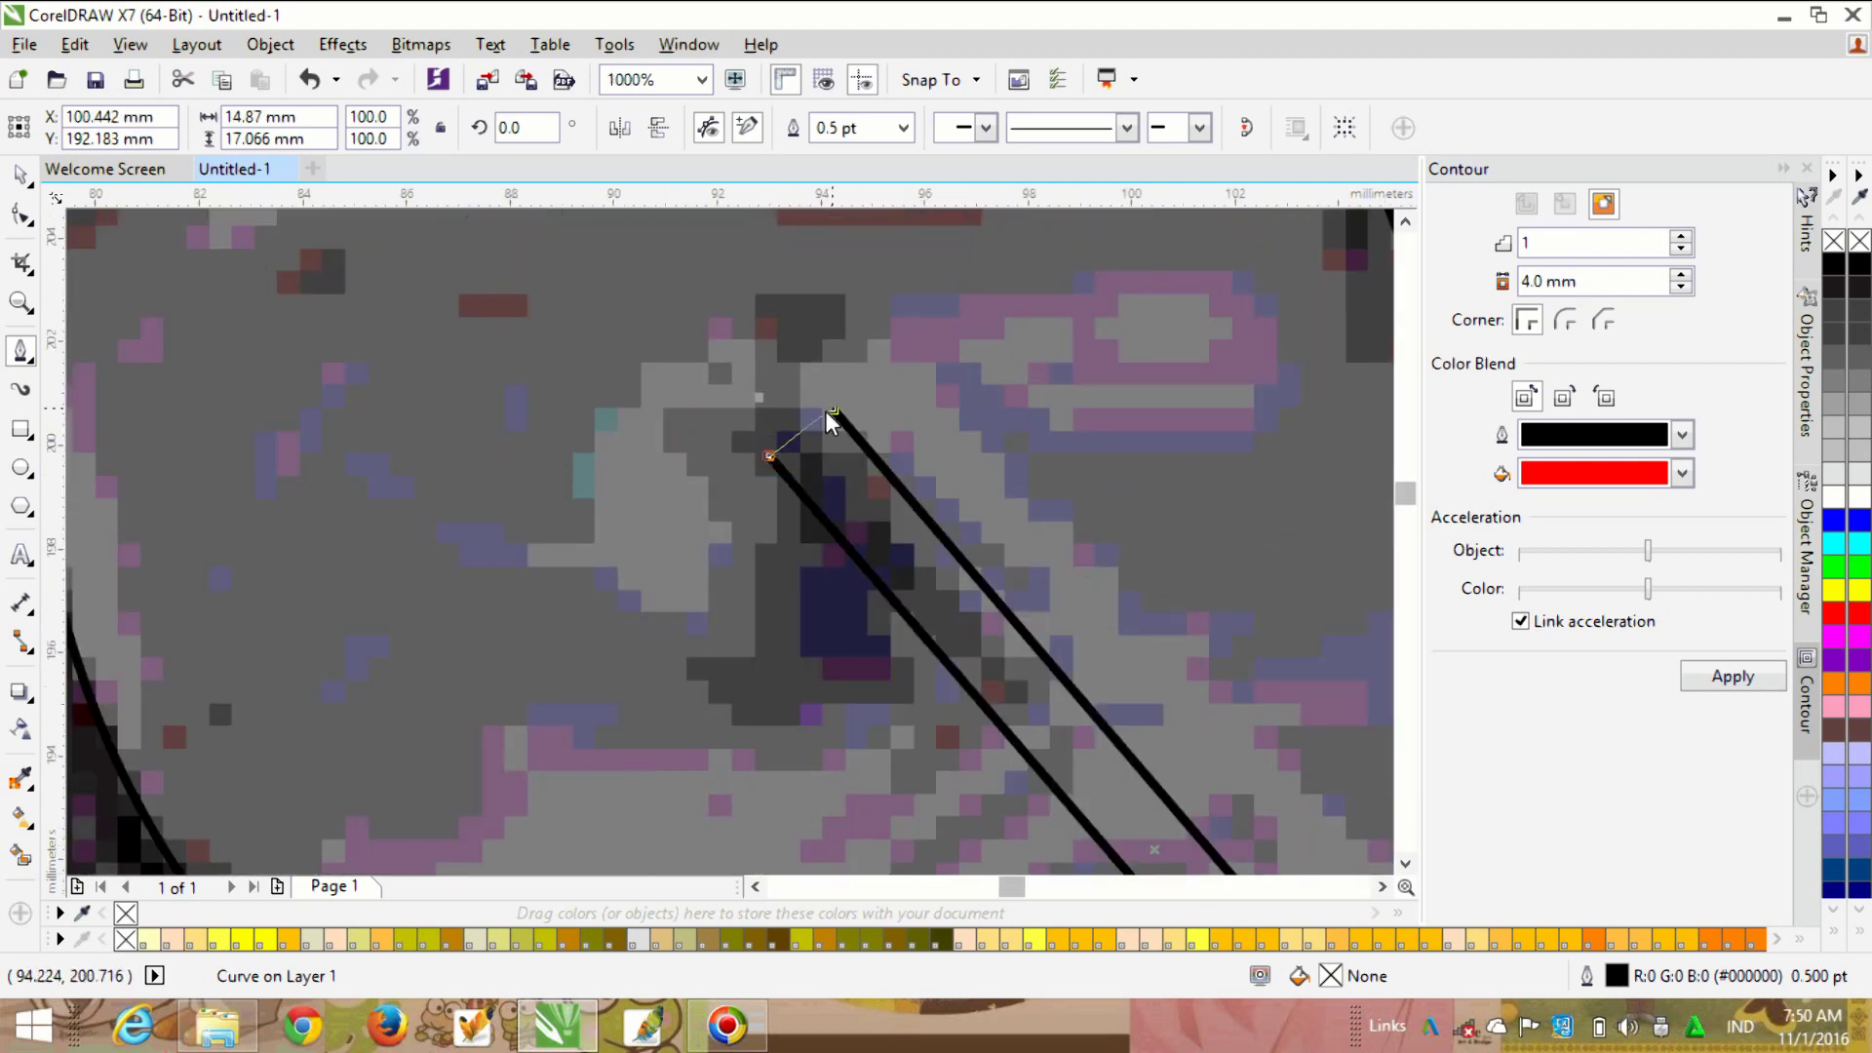
left_click(801, 403)
scroll(770, 402, "down", 2)
scroll(702, 528, "up", 1)
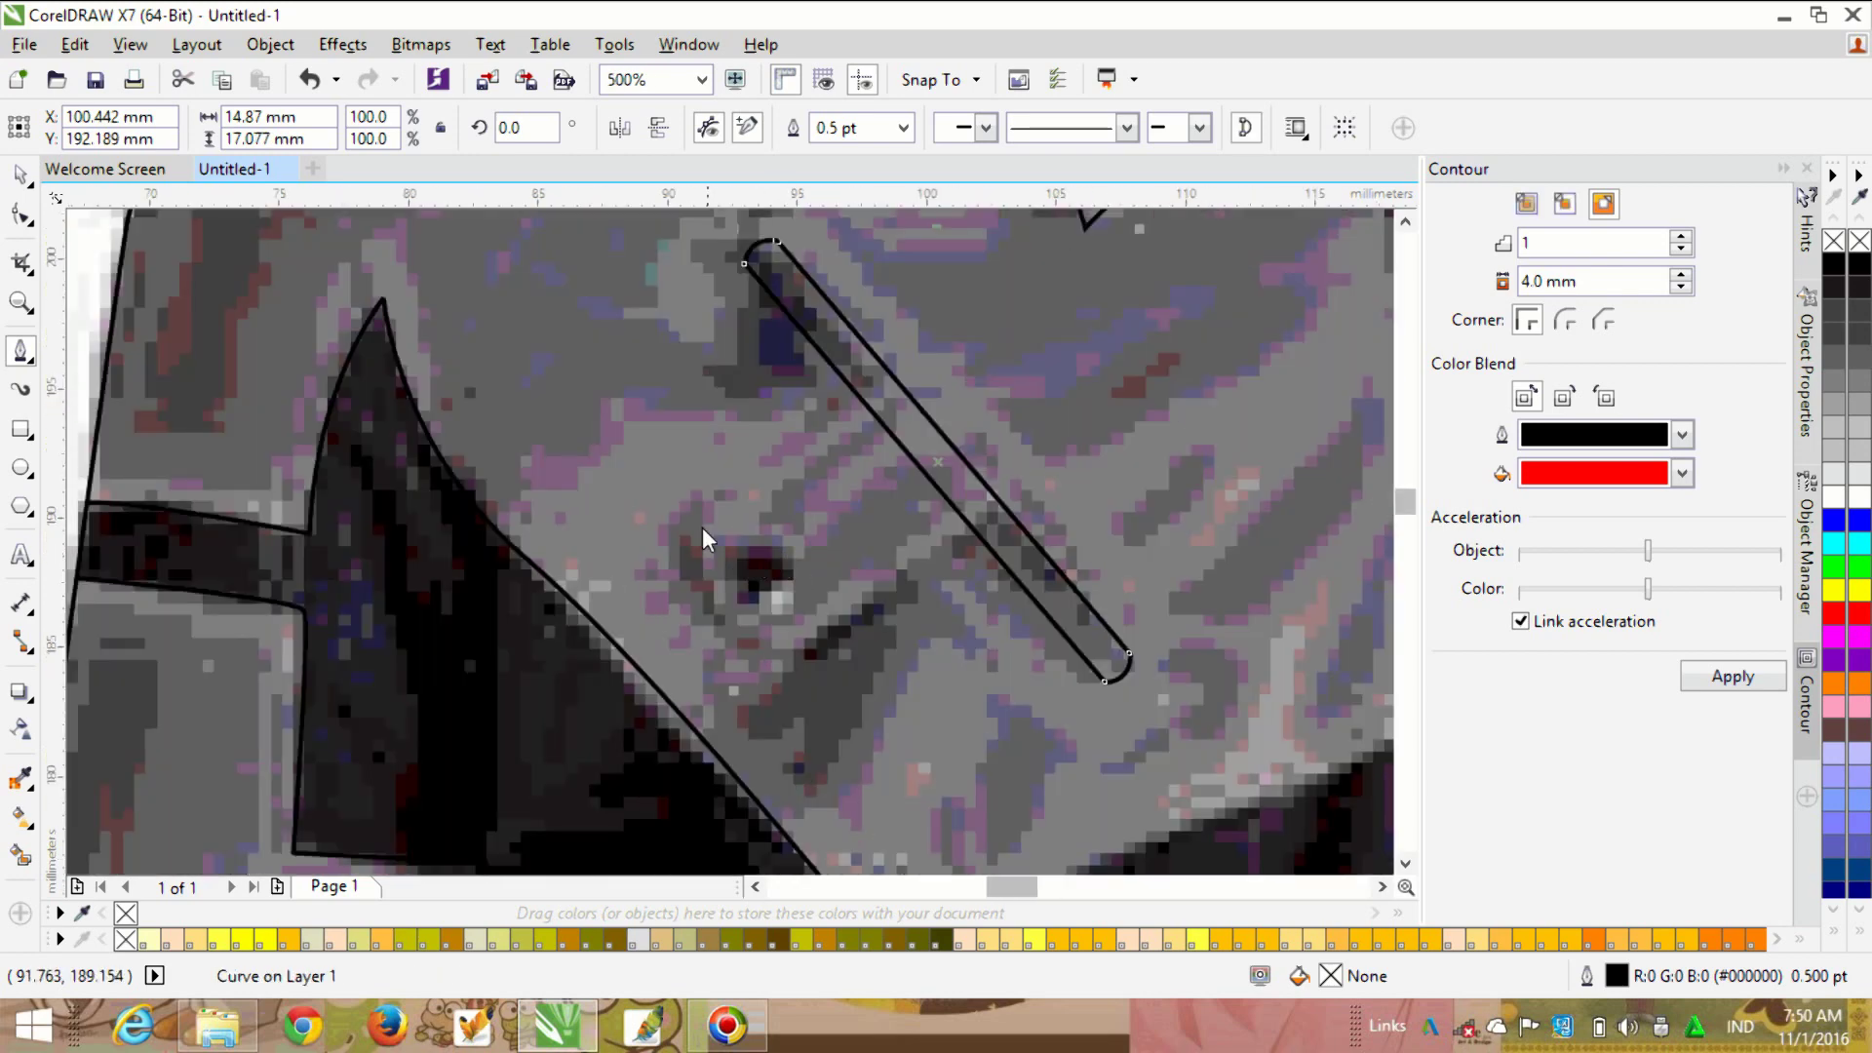
Step: Outline the small rounded flap against the chest tab
left_click(699, 500)
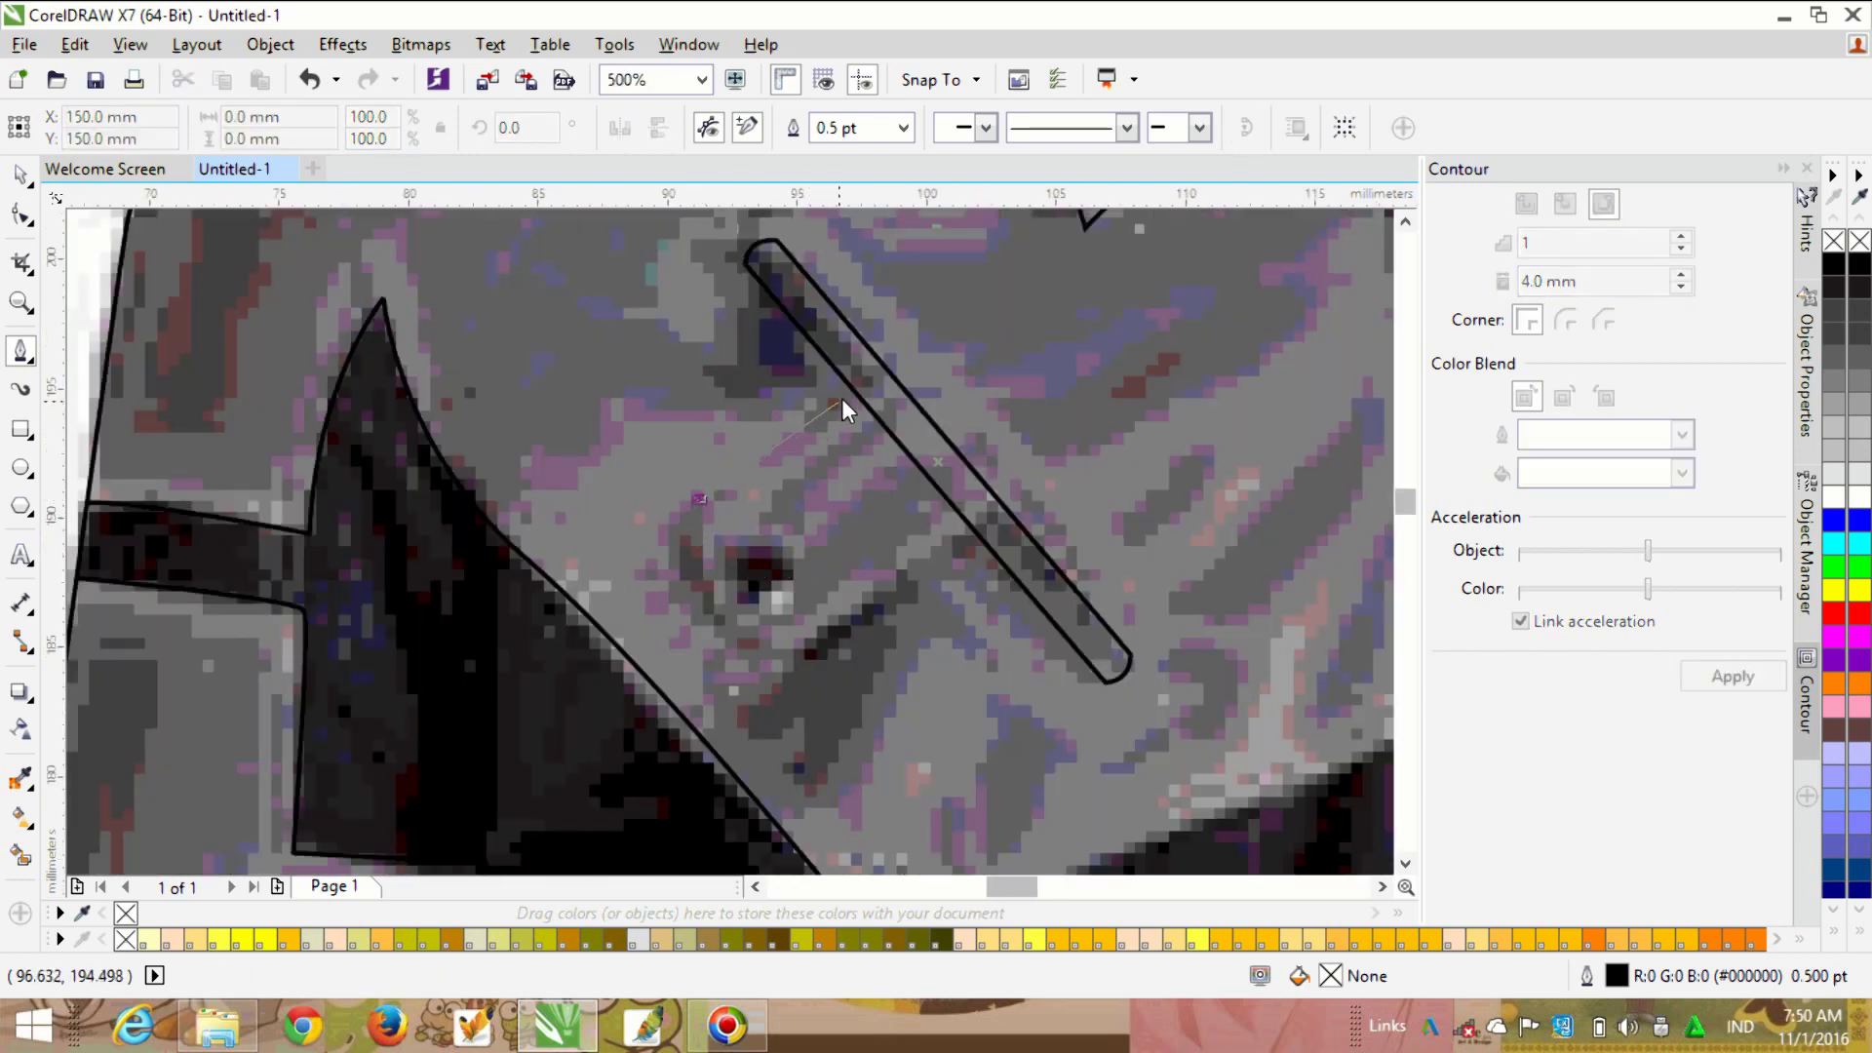
left_click(700, 499)
left_click_drag(722, 624, 787, 676)
left_click(828, 637)
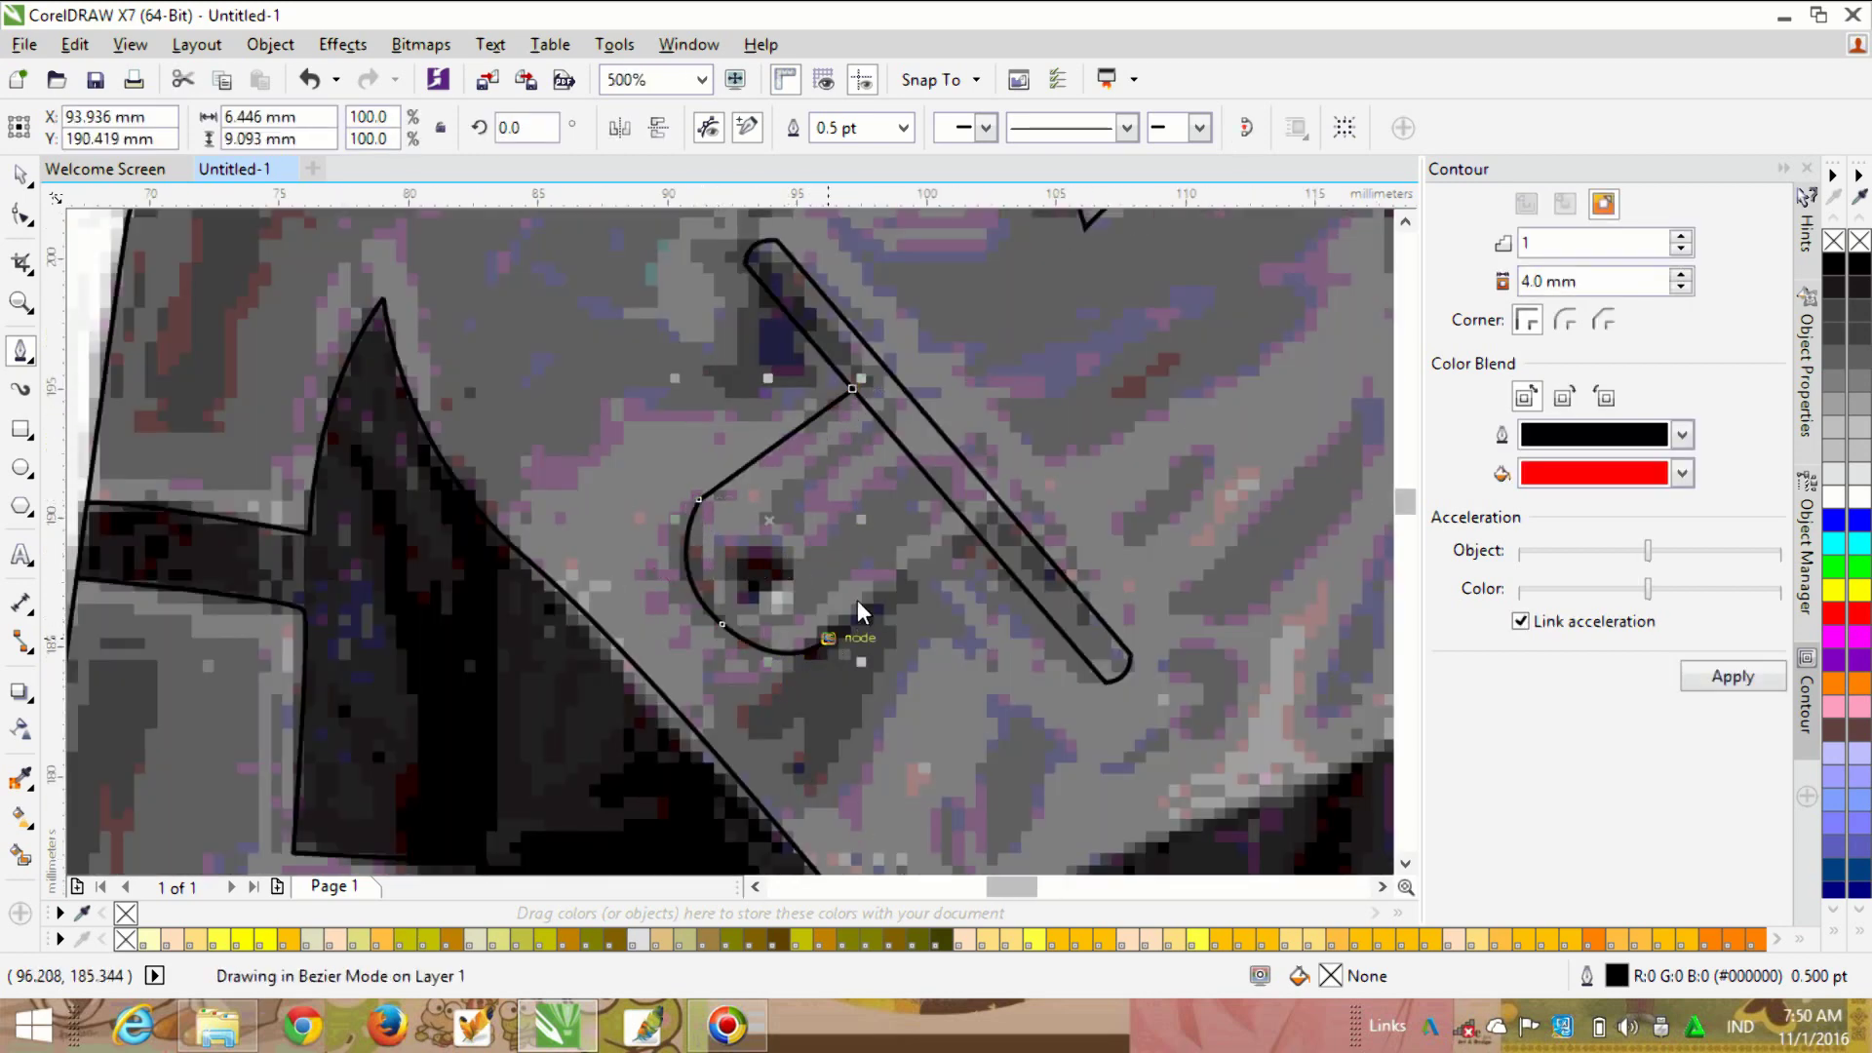
double_click(974, 530)
Step: Draw the small button circle on the flap with the Ellipse tool
left_click(21, 468)
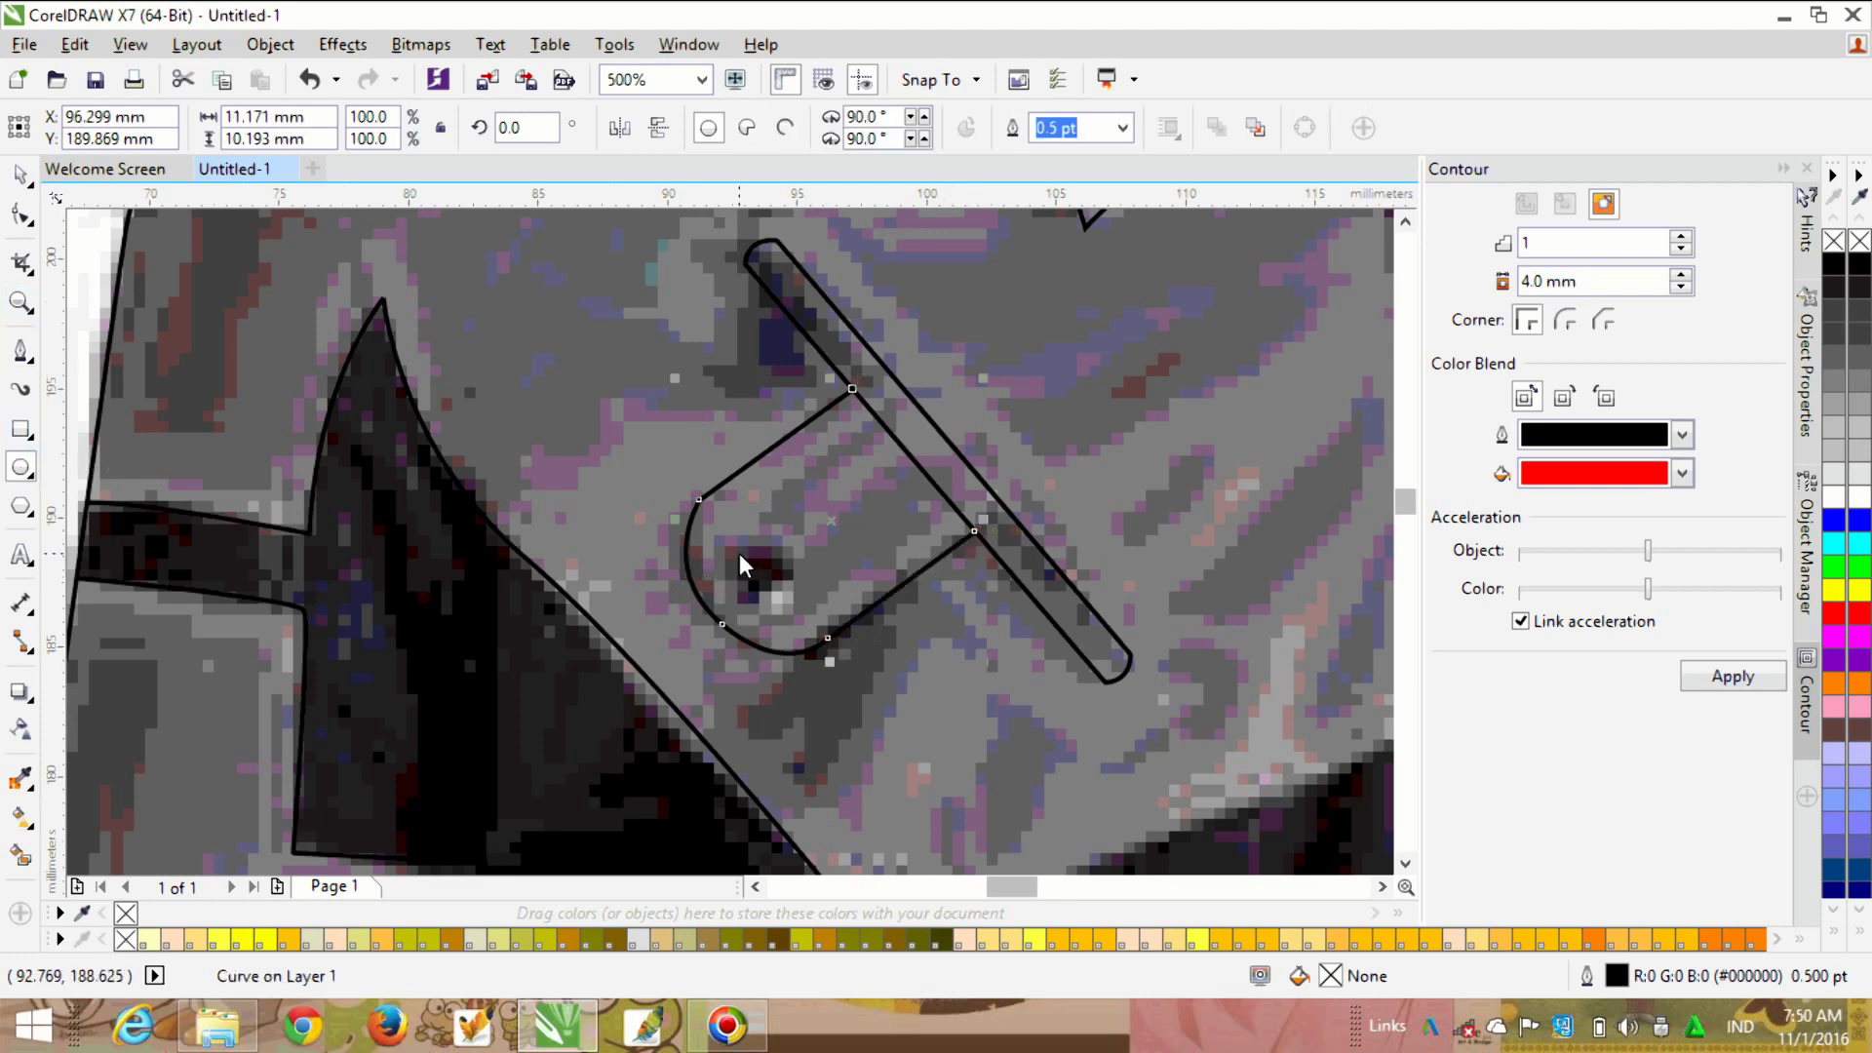
left_click_drag(739, 552, 784, 587)
scroll(780, 507, "down", 4)
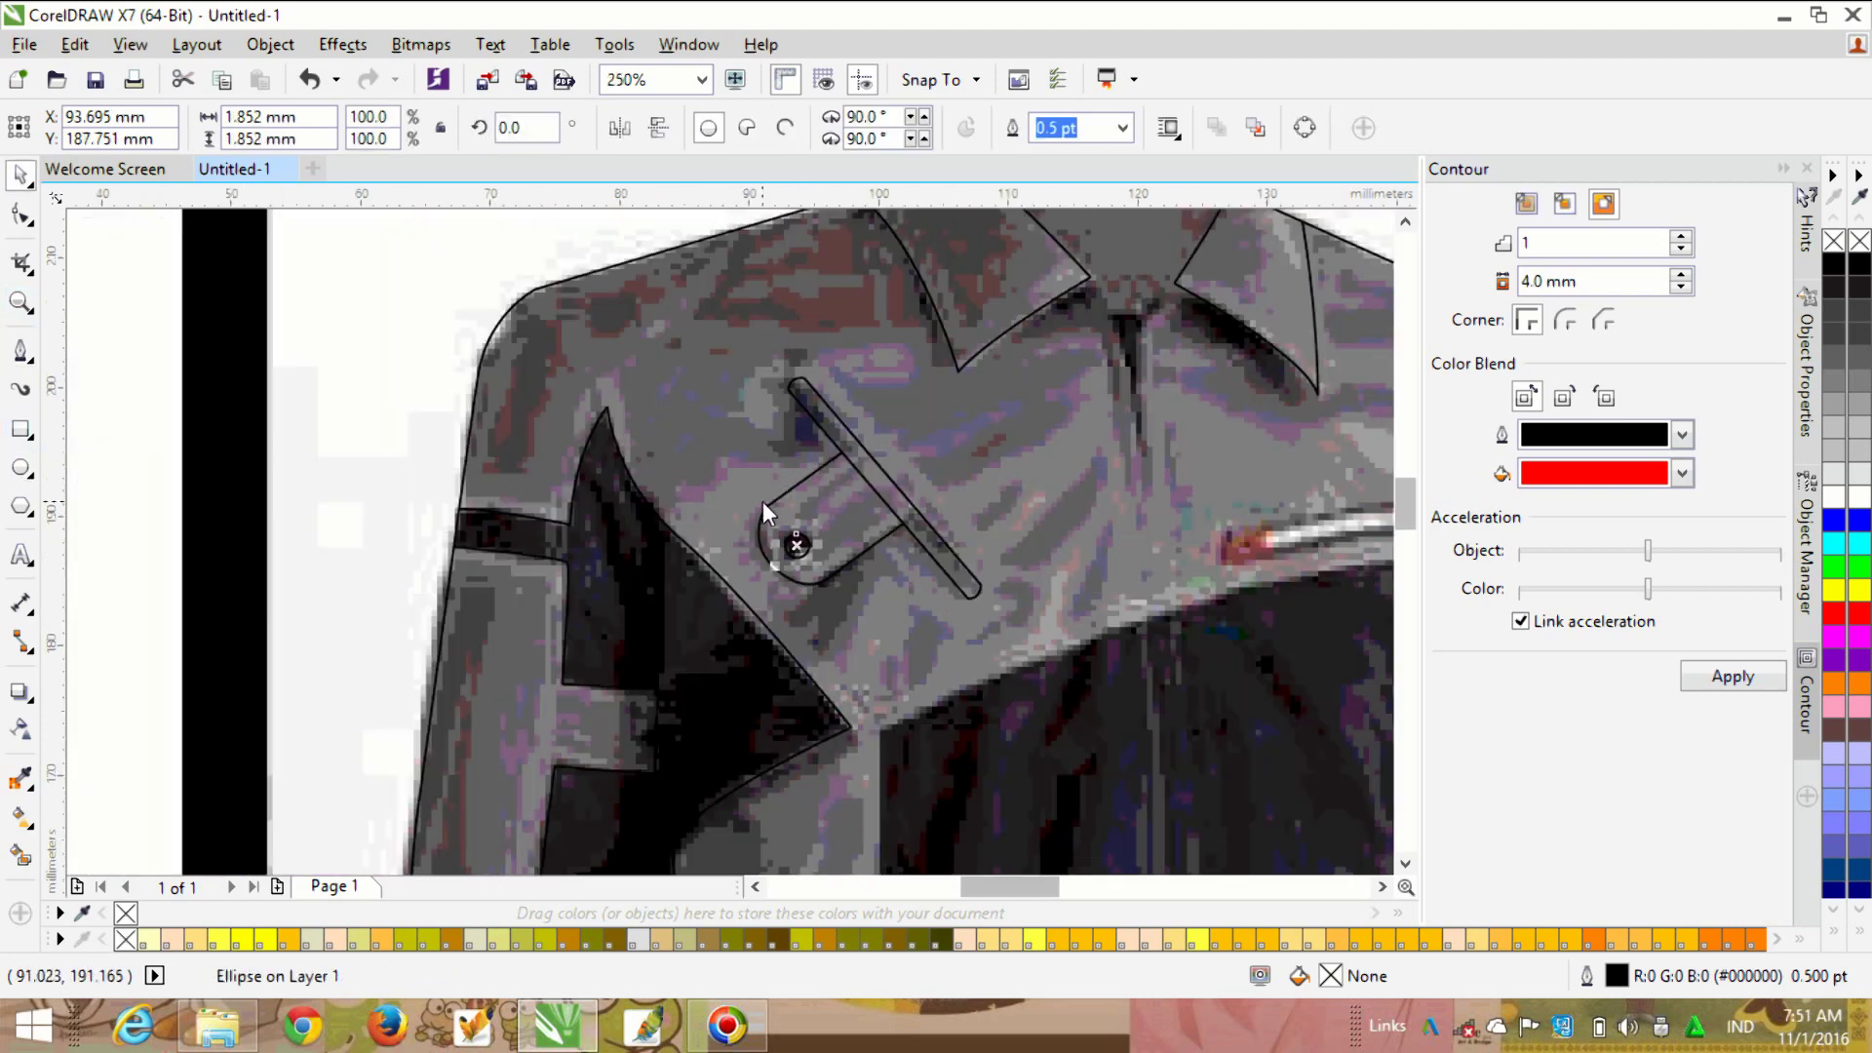
scroll(1016, 521, "up", 2)
Step: Draw the collar's centre V curve from the inner corner down the neck
left_click(21, 353)
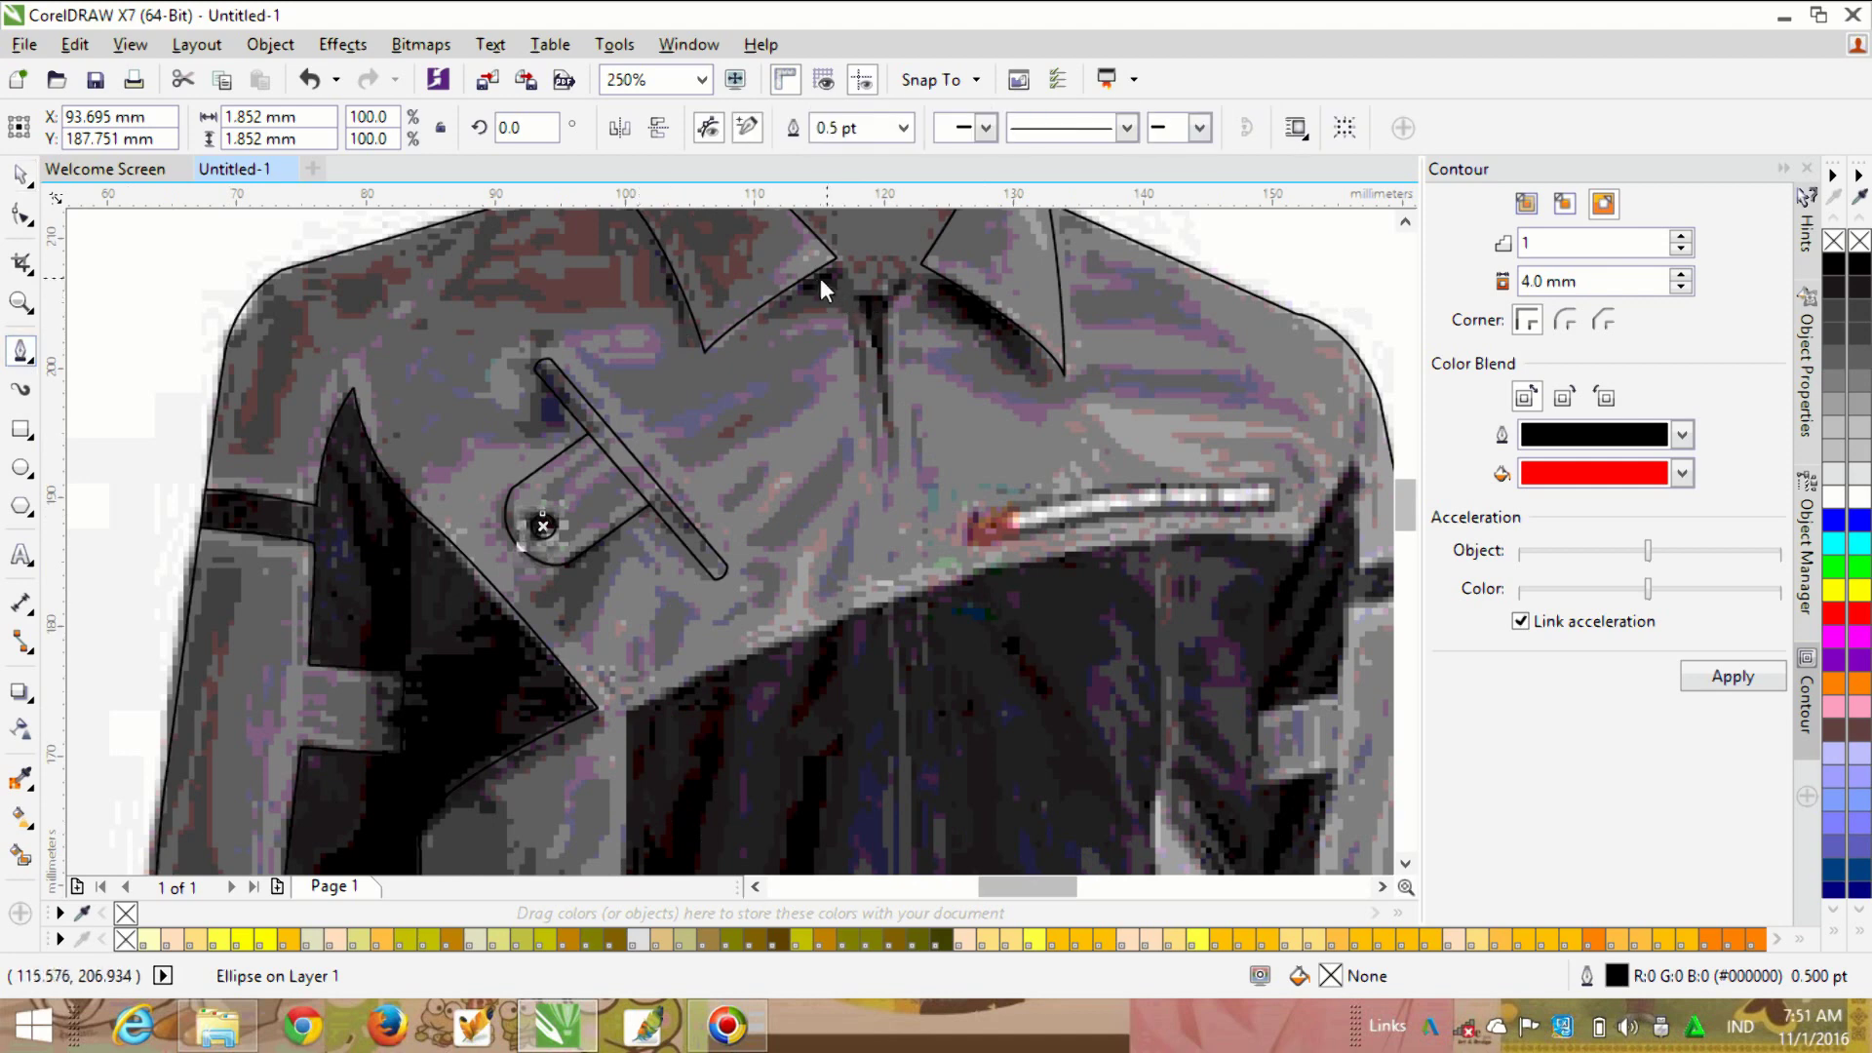
scroll(817, 271, "down", 3)
scroll(828, 278, "up", 4)
left_click(819, 242)
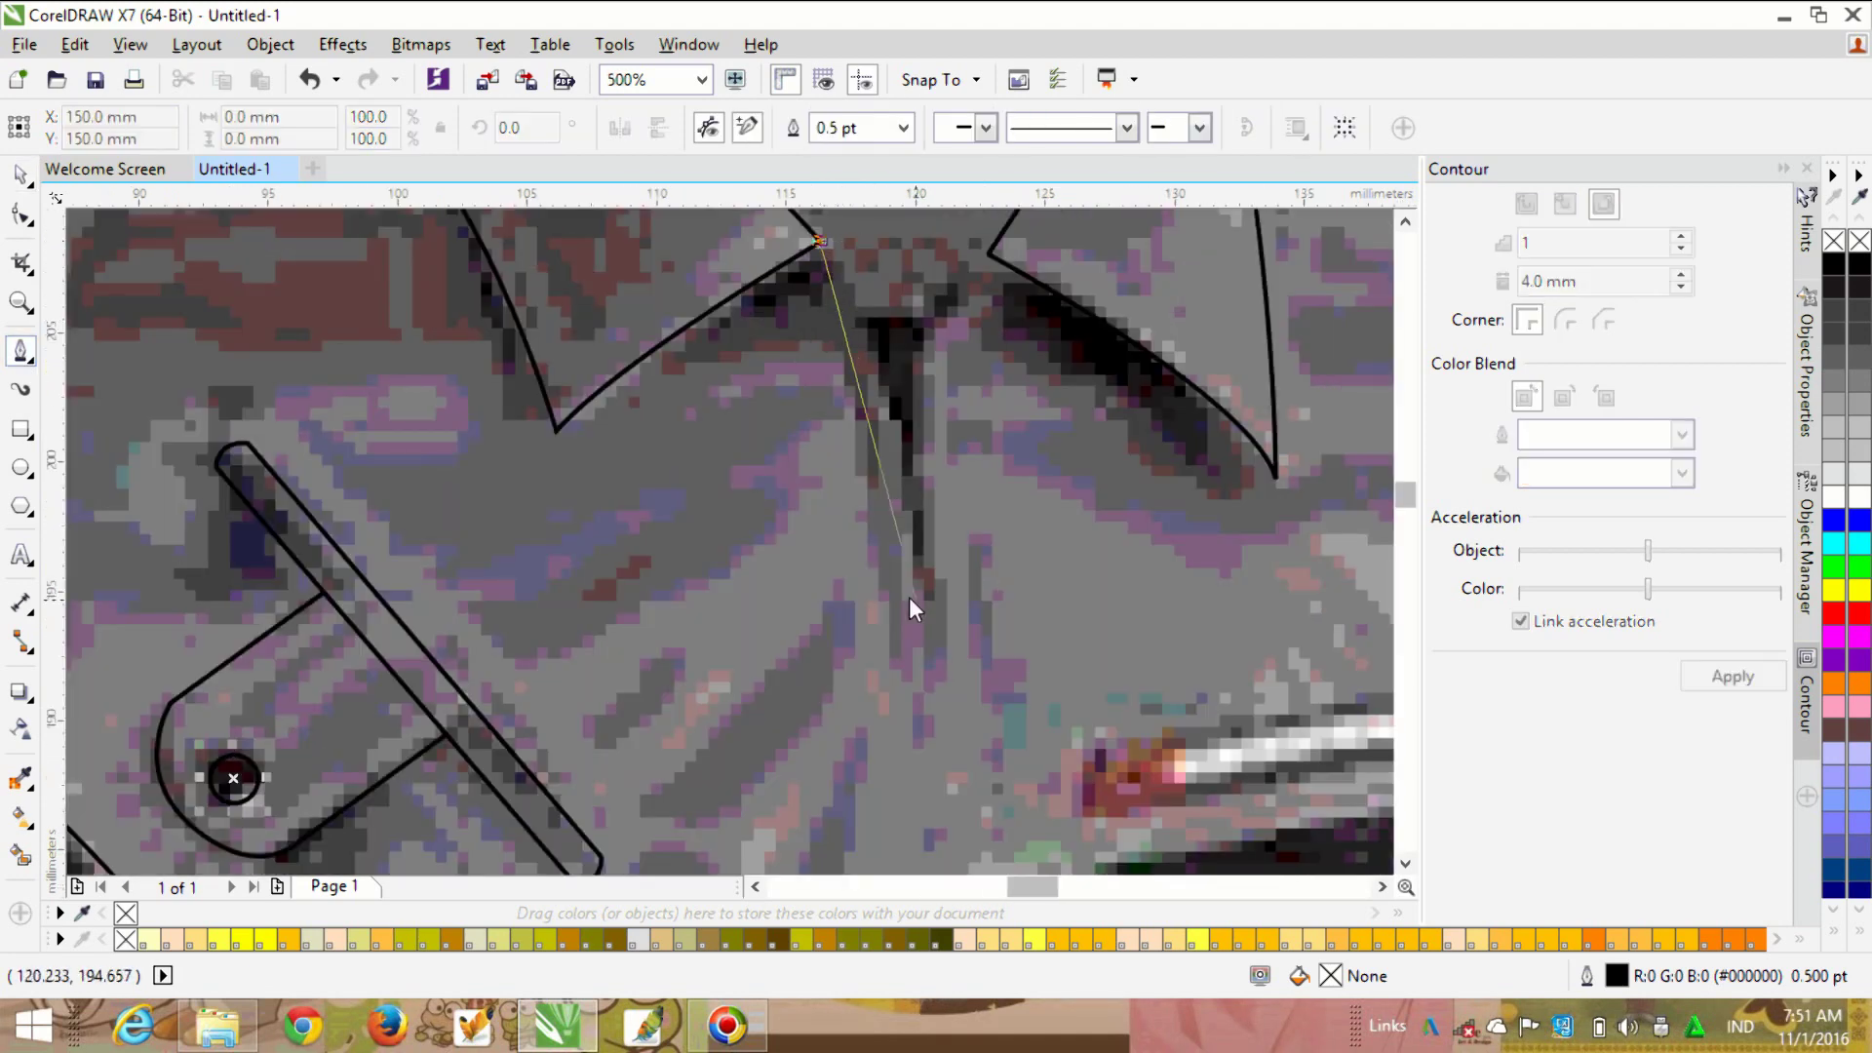
left_click_drag(919, 583, 926, 757)
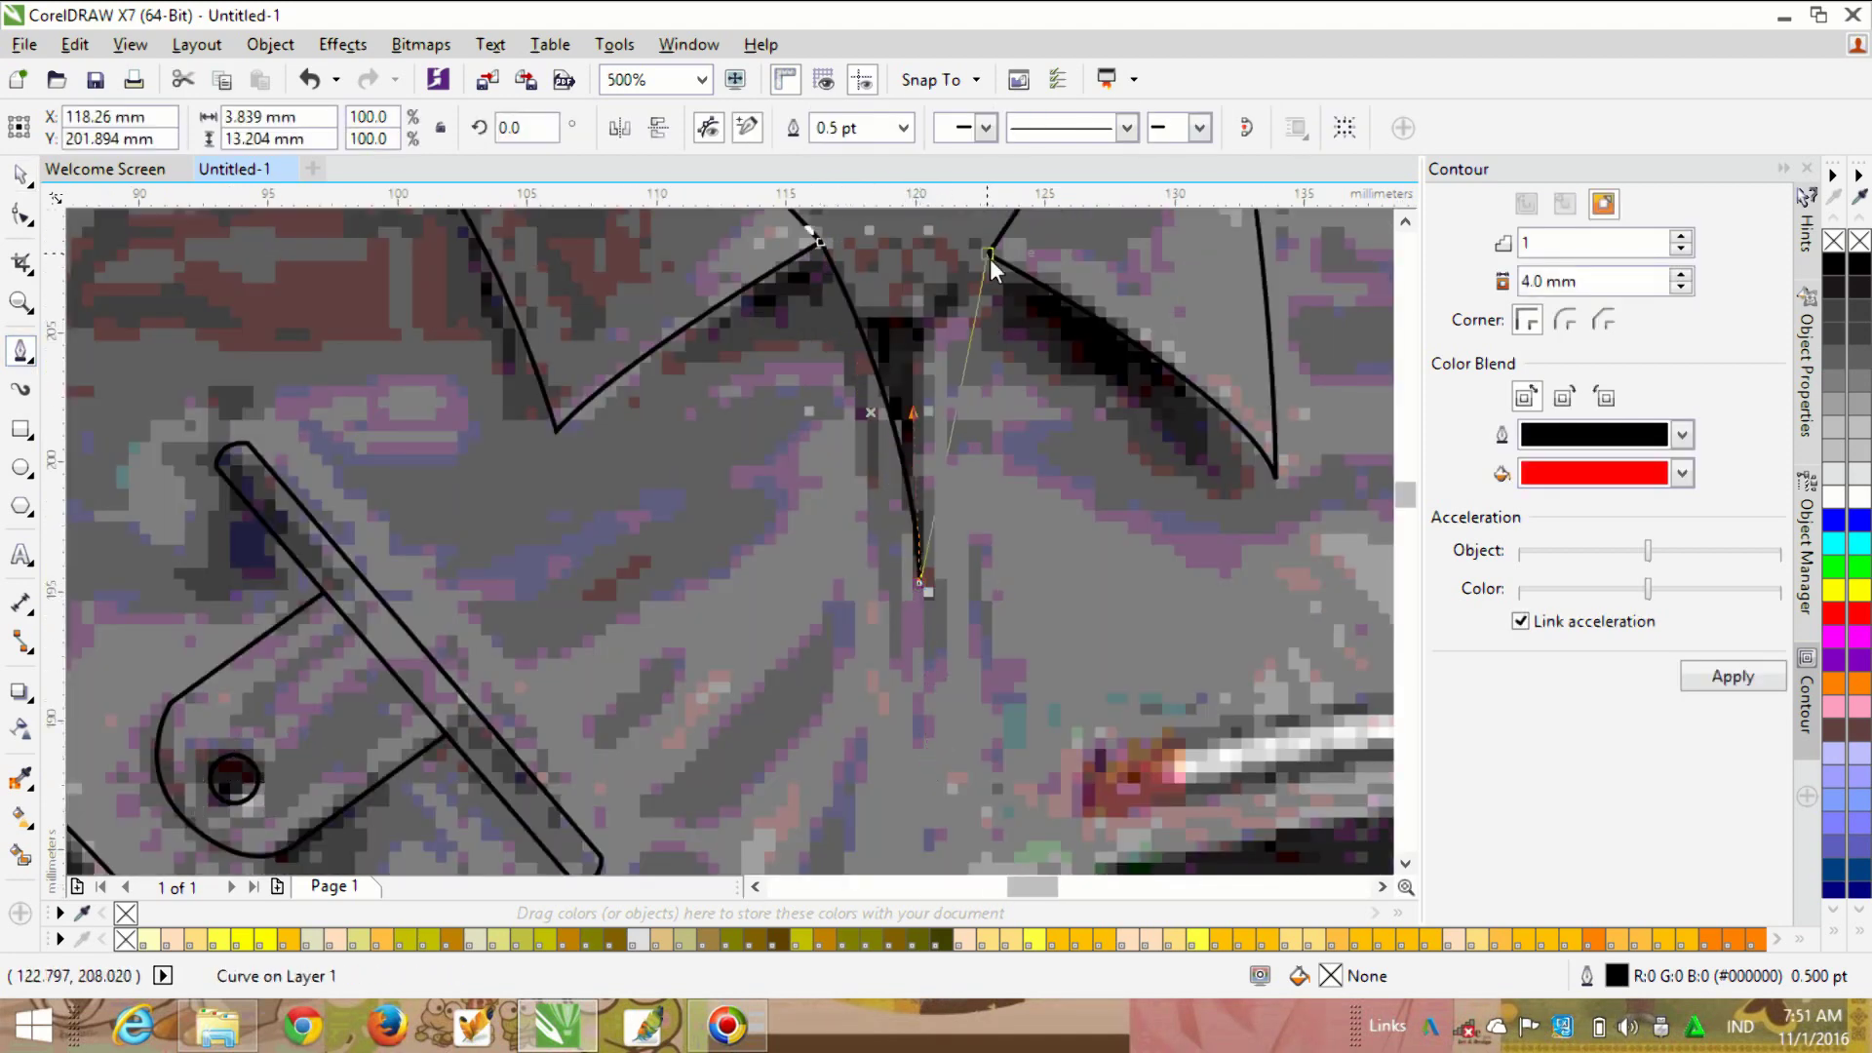
left_click_drag(990, 257, 1085, 281)
key("space")
scroll(1084, 281, "down", 5)
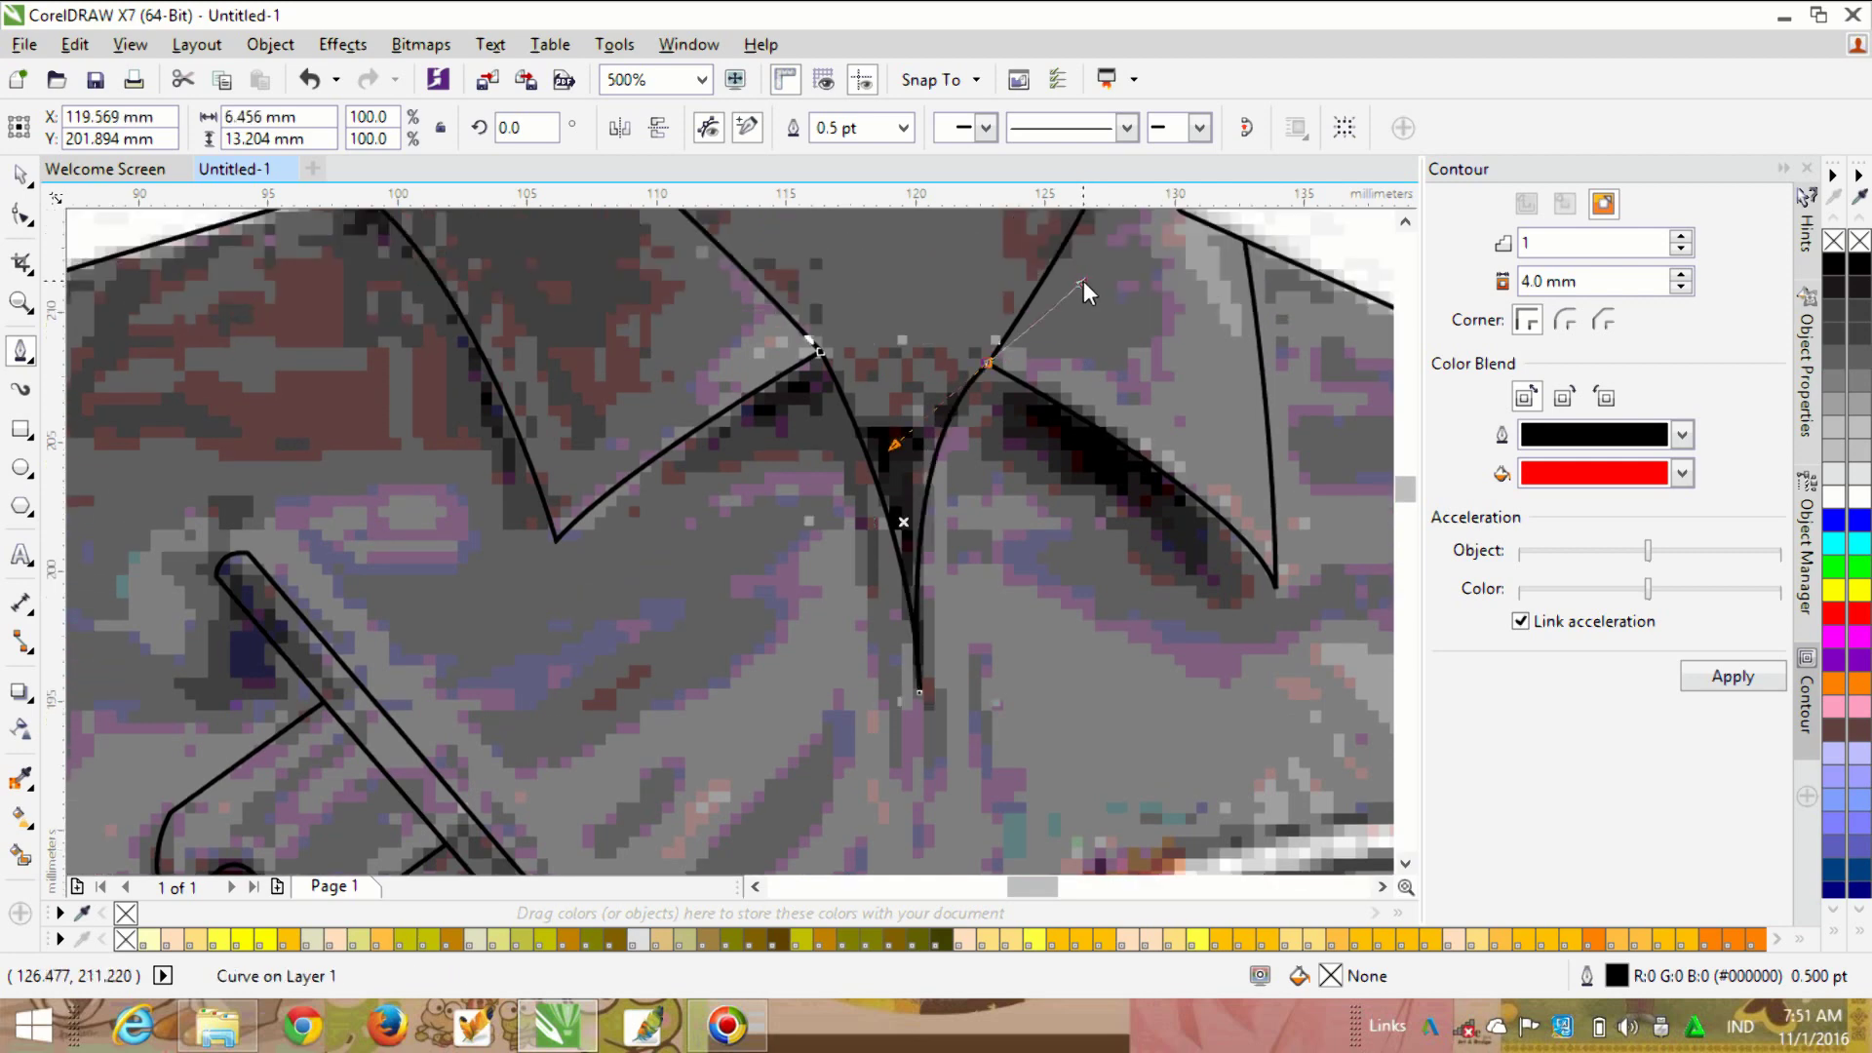
scroll(702, 536, "up", 3)
Step: Draw the curved chest seam across to the right
left_click(681, 521)
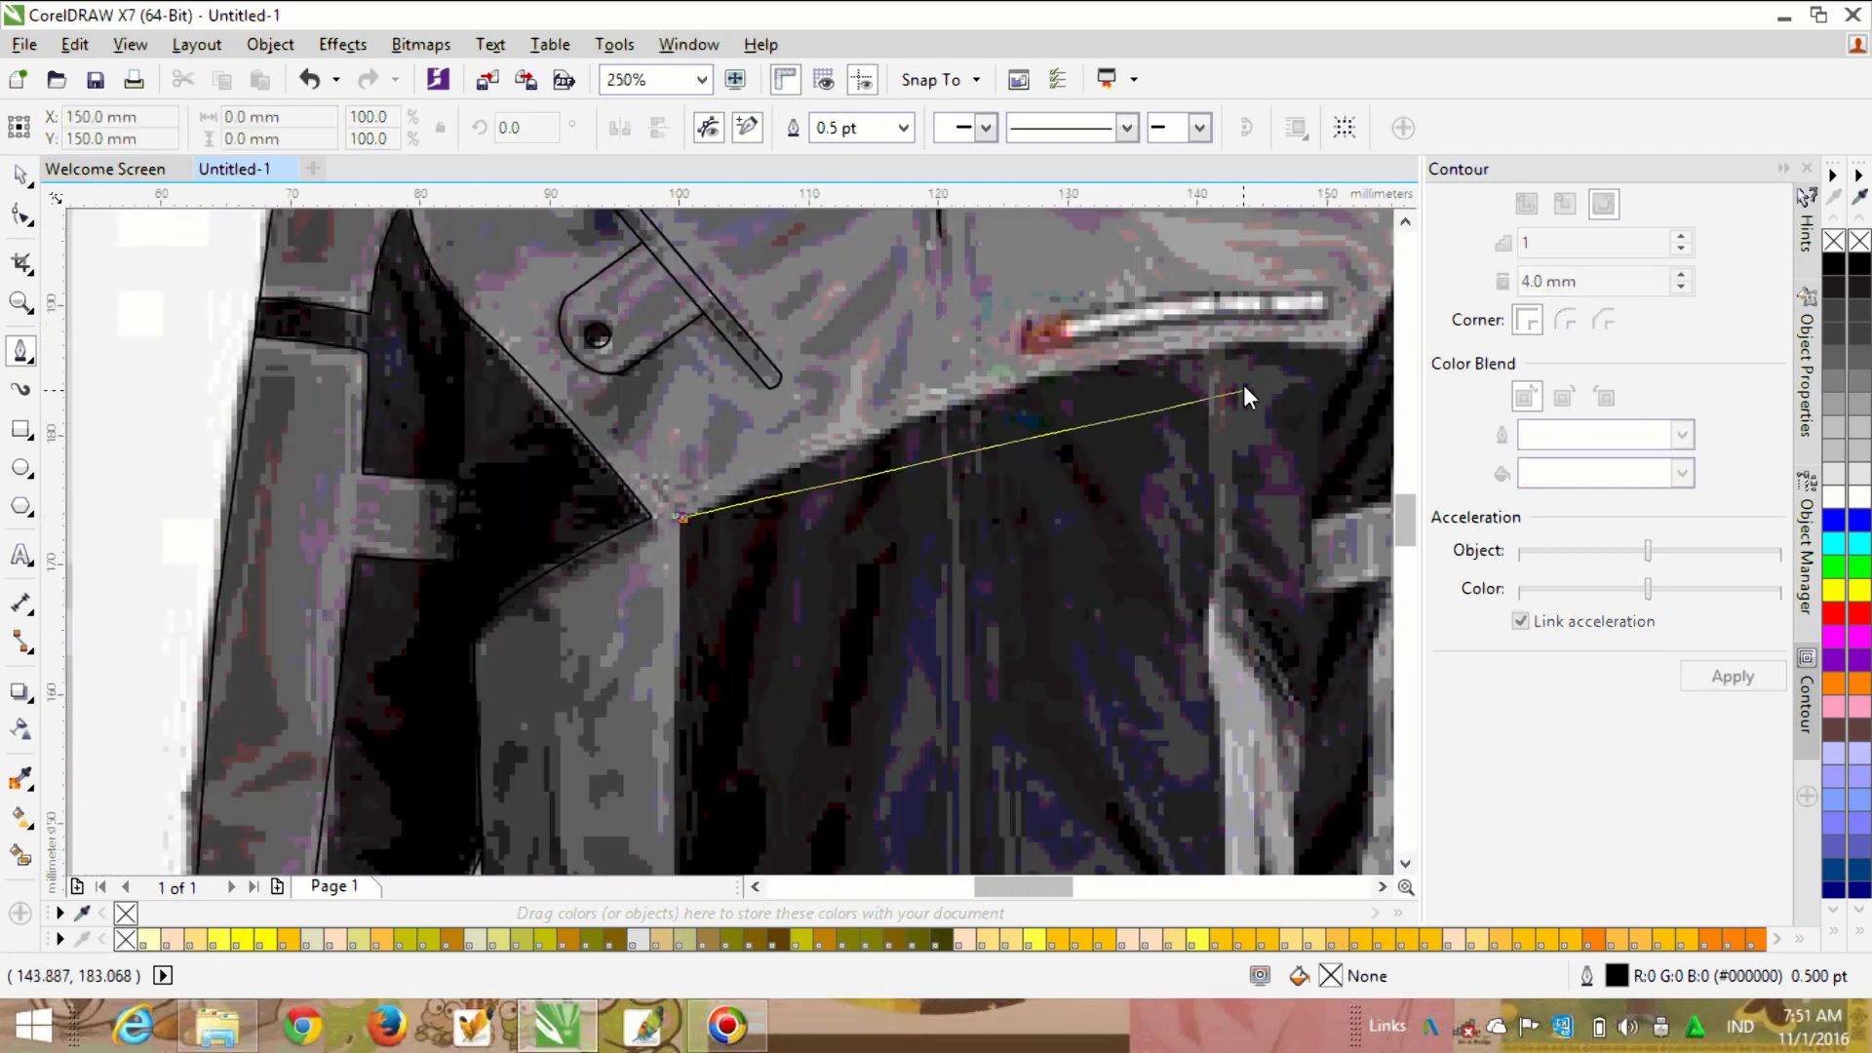
scroll(1026, 401, "down", 2)
scroll(1044, 381, "up", 2)
left_click_drag(1058, 385, 1327, 435)
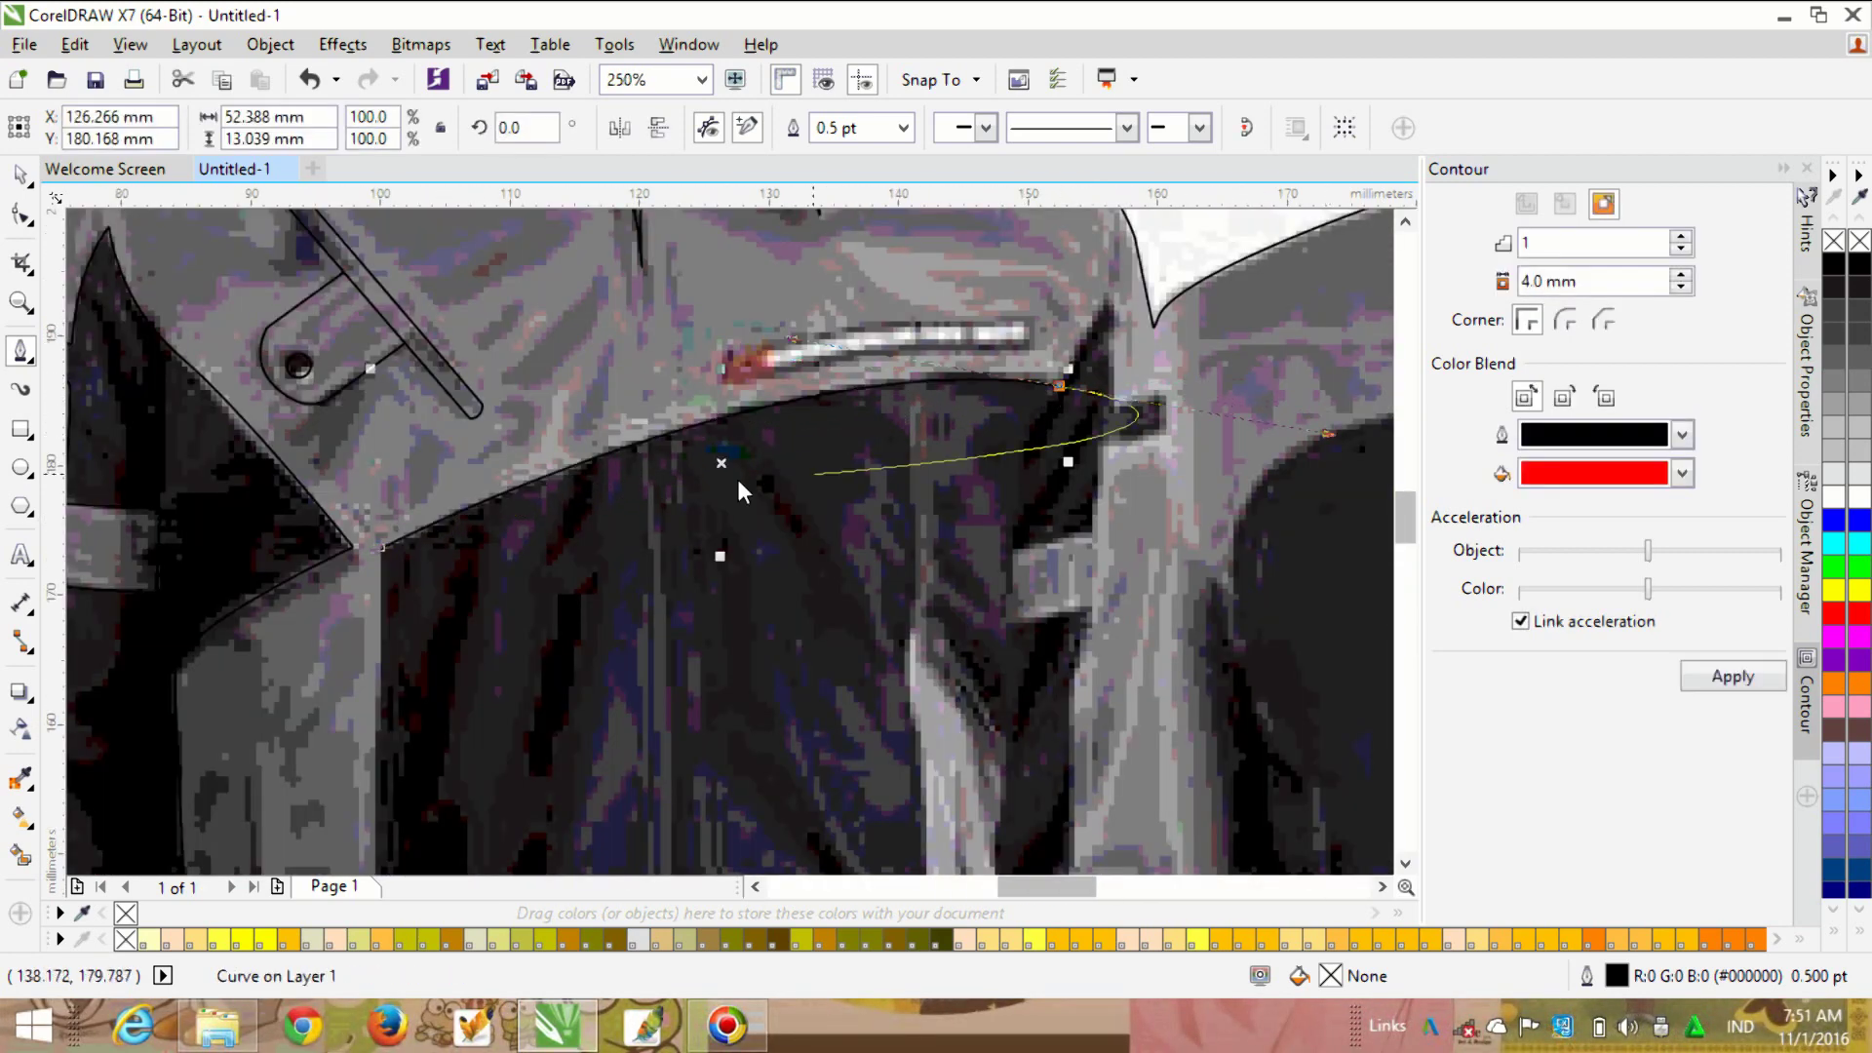
scroll(823, 463, "up", 2)
Step: Begin outlining the right-side dark panel and its strap with straight node segments
left_click(858, 257)
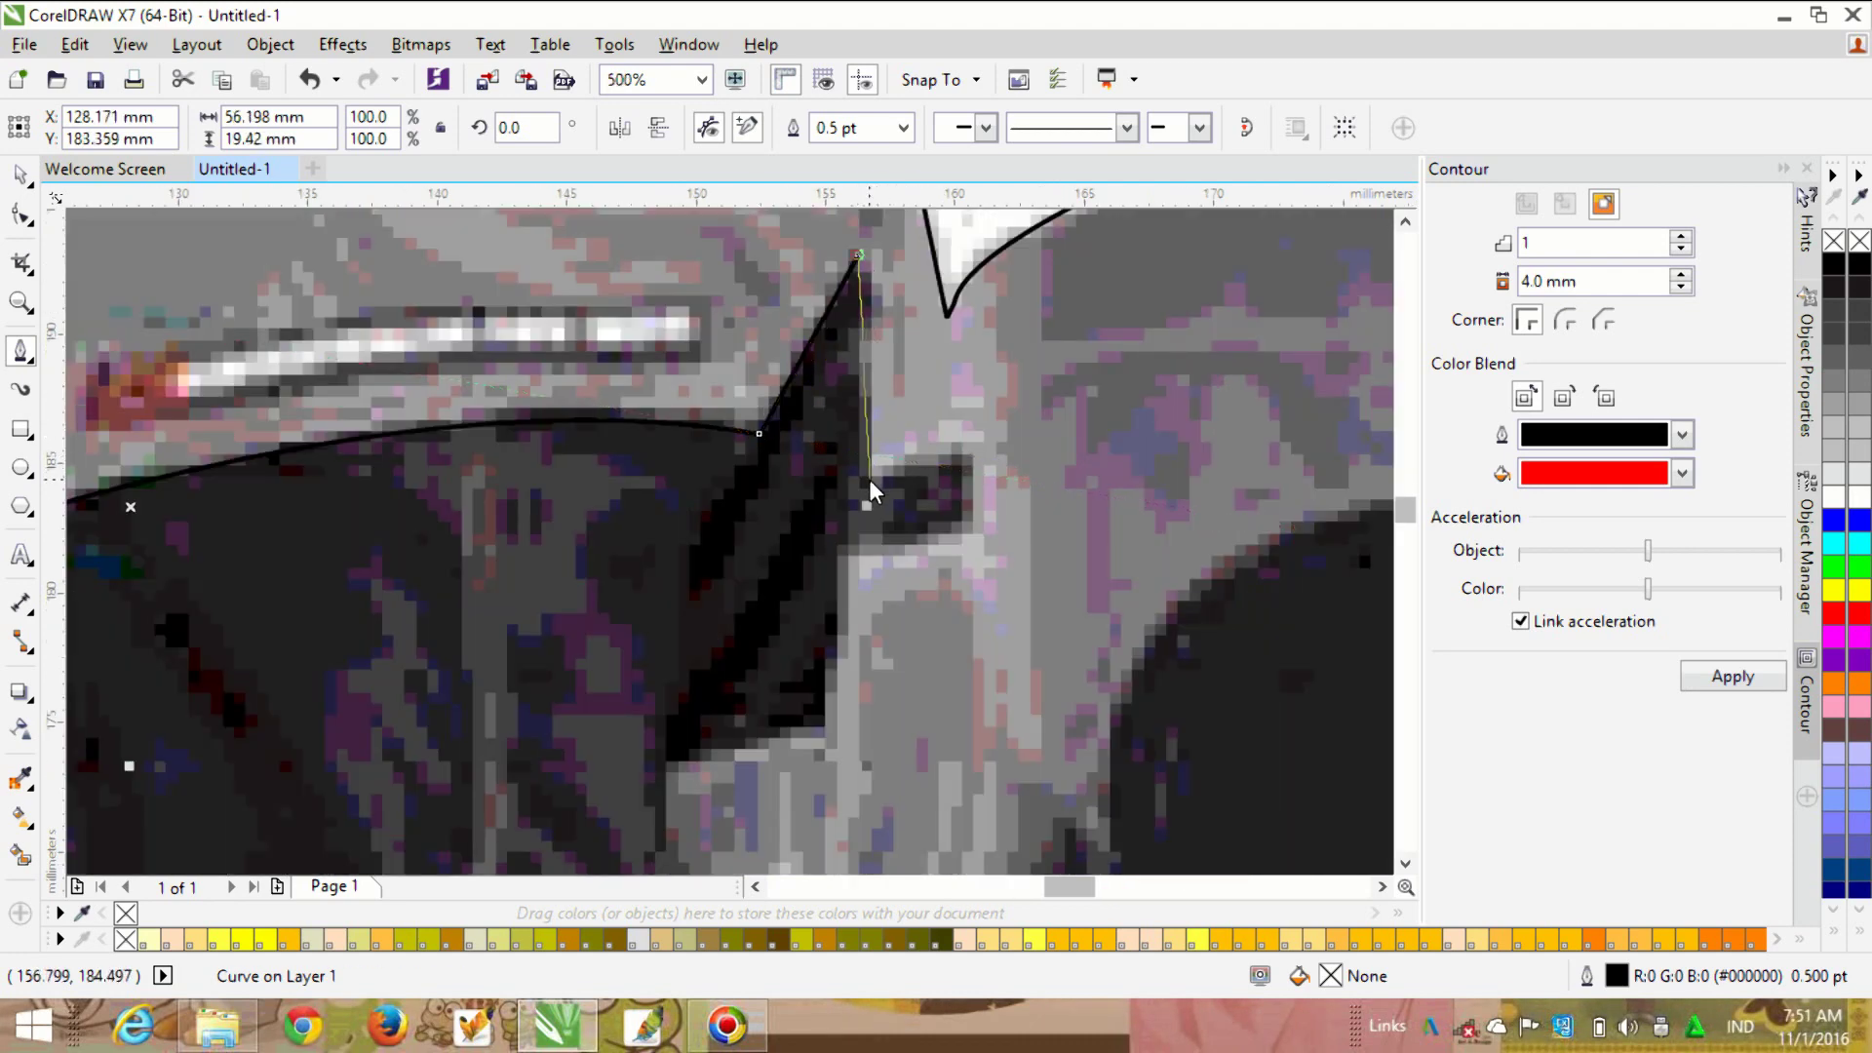
left_click(868, 479)
left_click(970, 454)
left_click(973, 524)
left_click(844, 550)
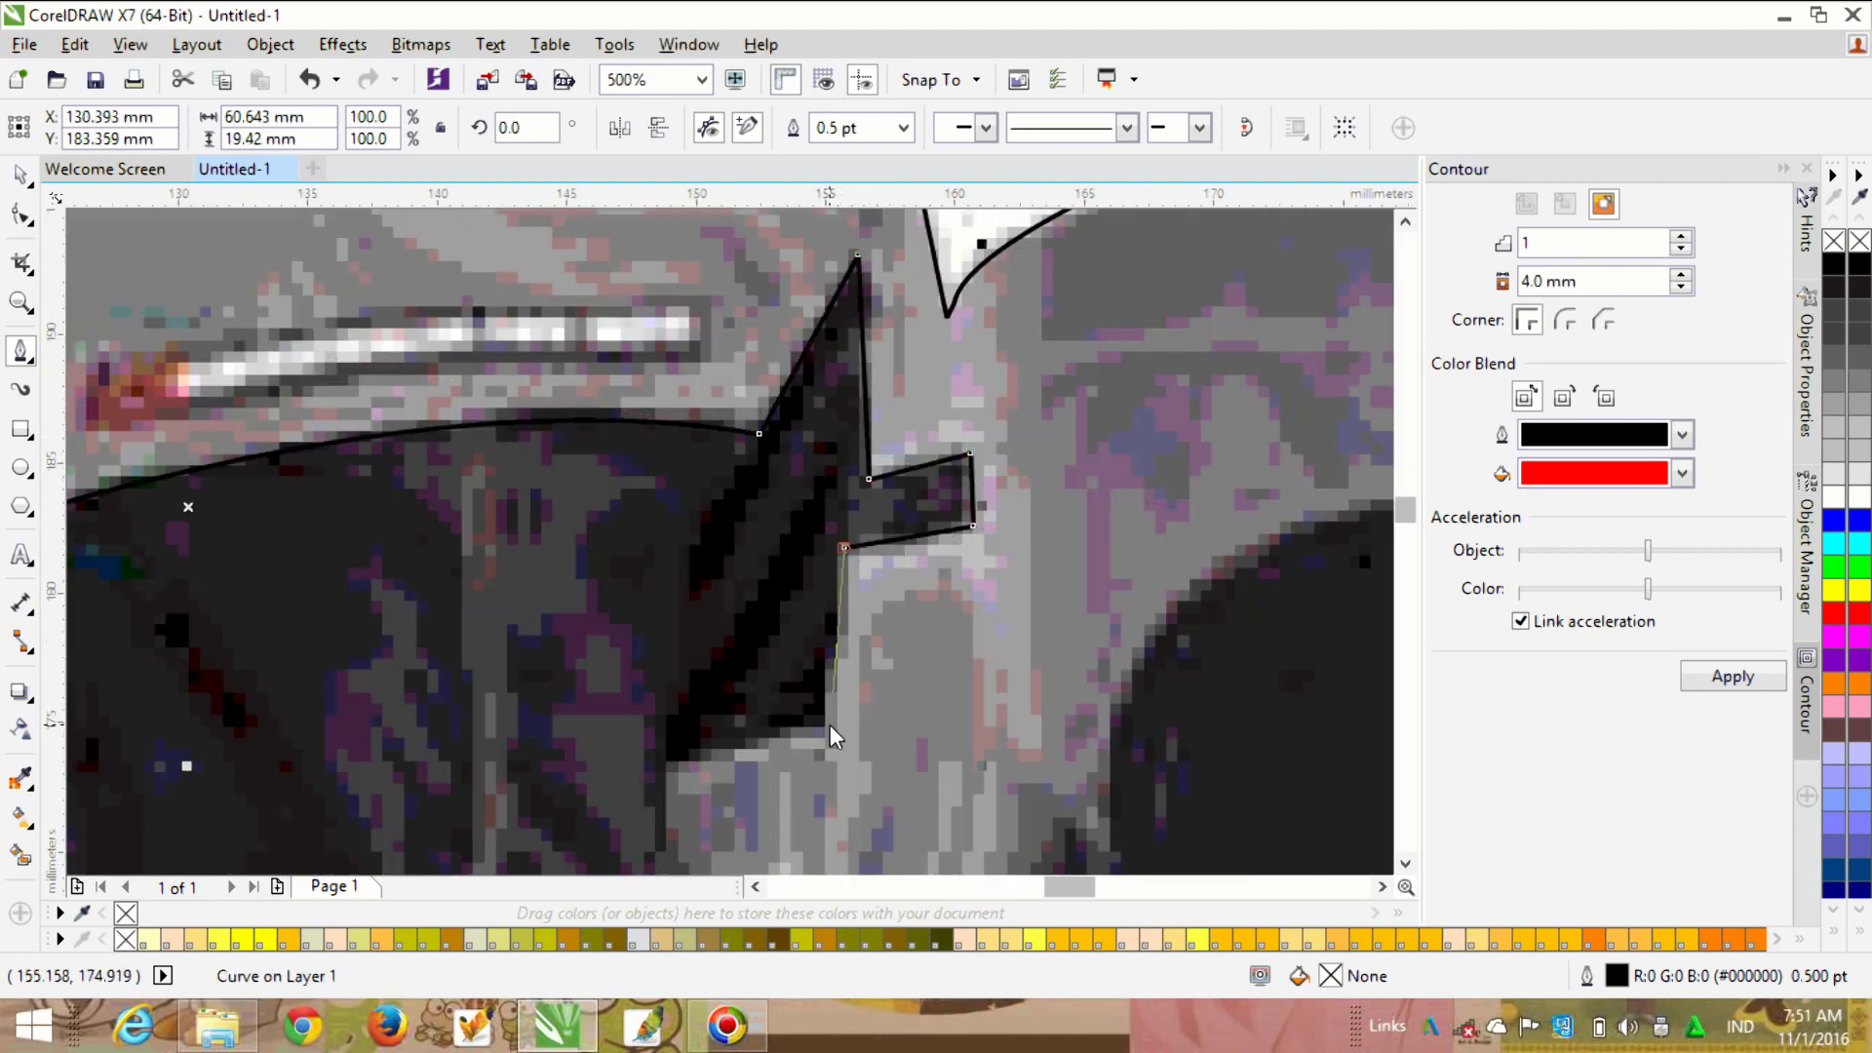
left_click(828, 726)
left_click(663, 766)
scroll(669, 773, "down", 4)
scroll(729, 611, "up", 2)
scroll(692, 527, "up", 2)
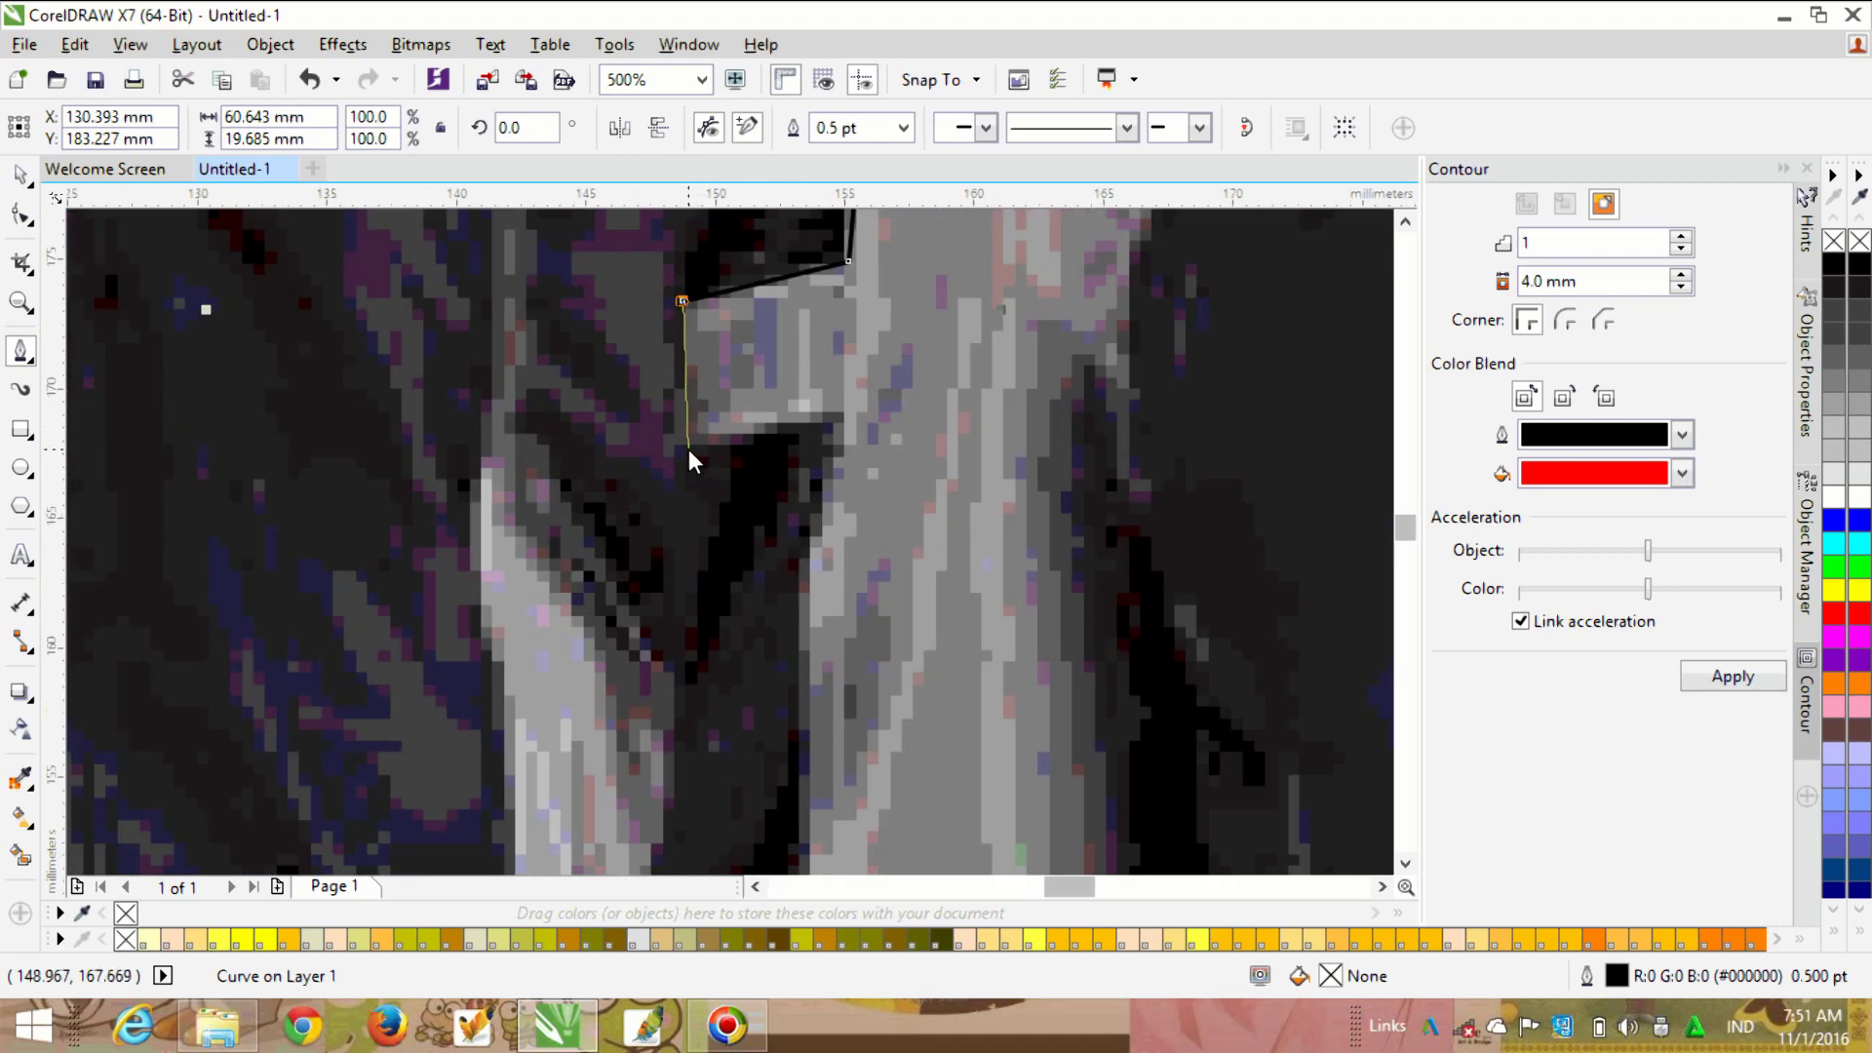
left_click(688, 448)
left_click(846, 410)
scroll(846, 409, "down", 2)
Step: Trace the dark lower front panel with Bezier nodes, closing it at the bottom corner
left_click(823, 535)
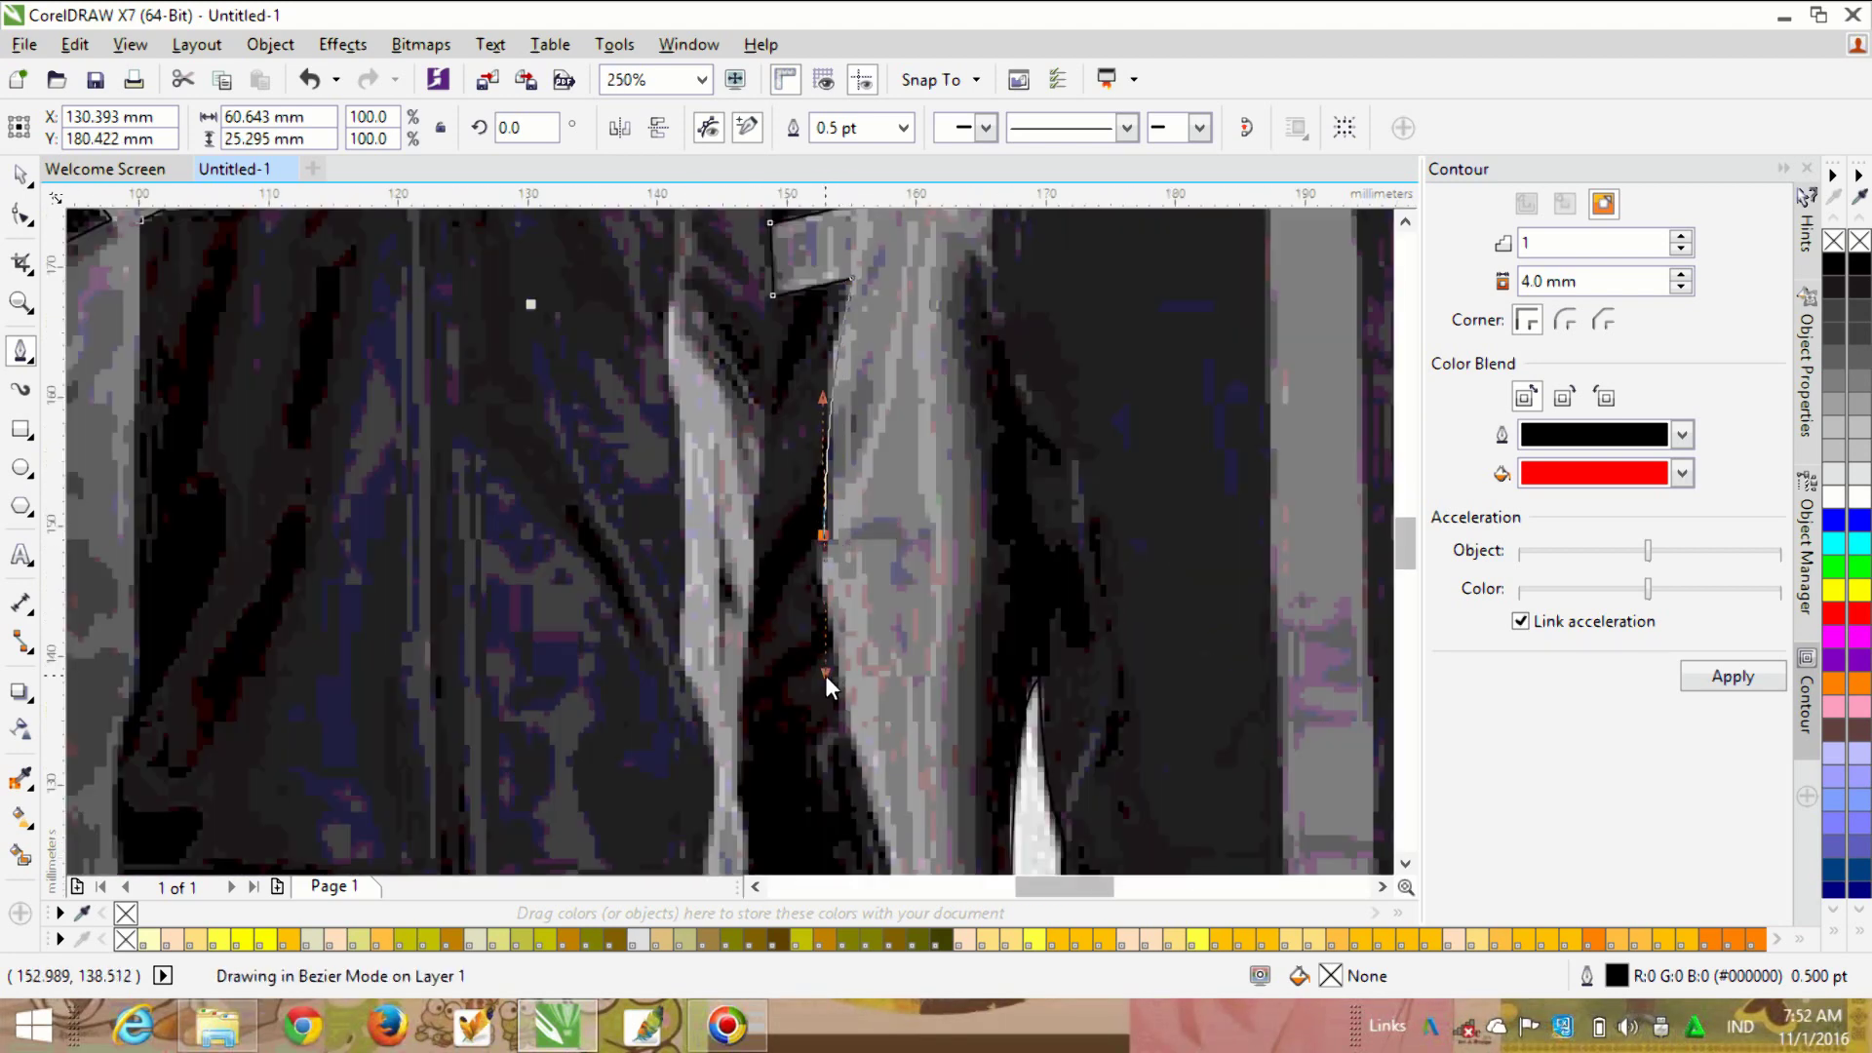
scroll(828, 682, "down", 2)
scroll(848, 766, "up", 2)
scroll(863, 745, "down", 2)
scroll(808, 689, "up", 4)
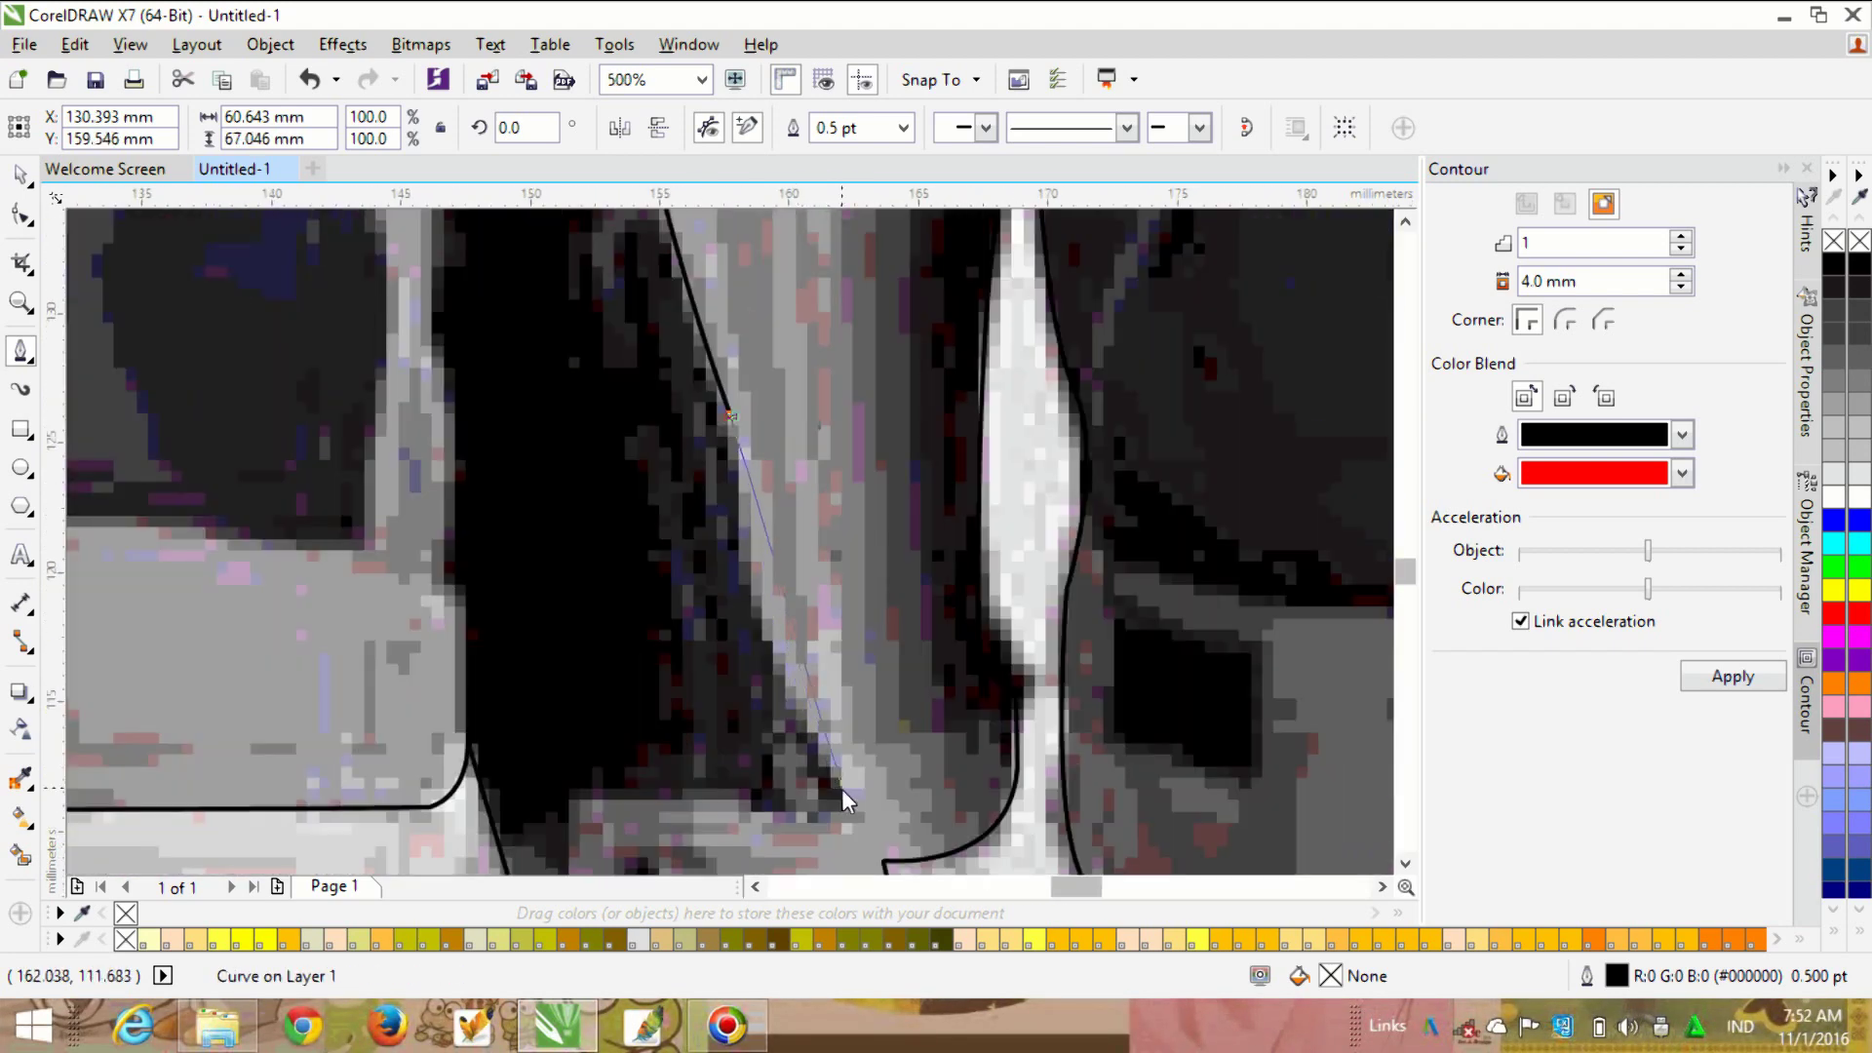
left_click_drag(836, 806, 793, 832)
left_click(576, 793)
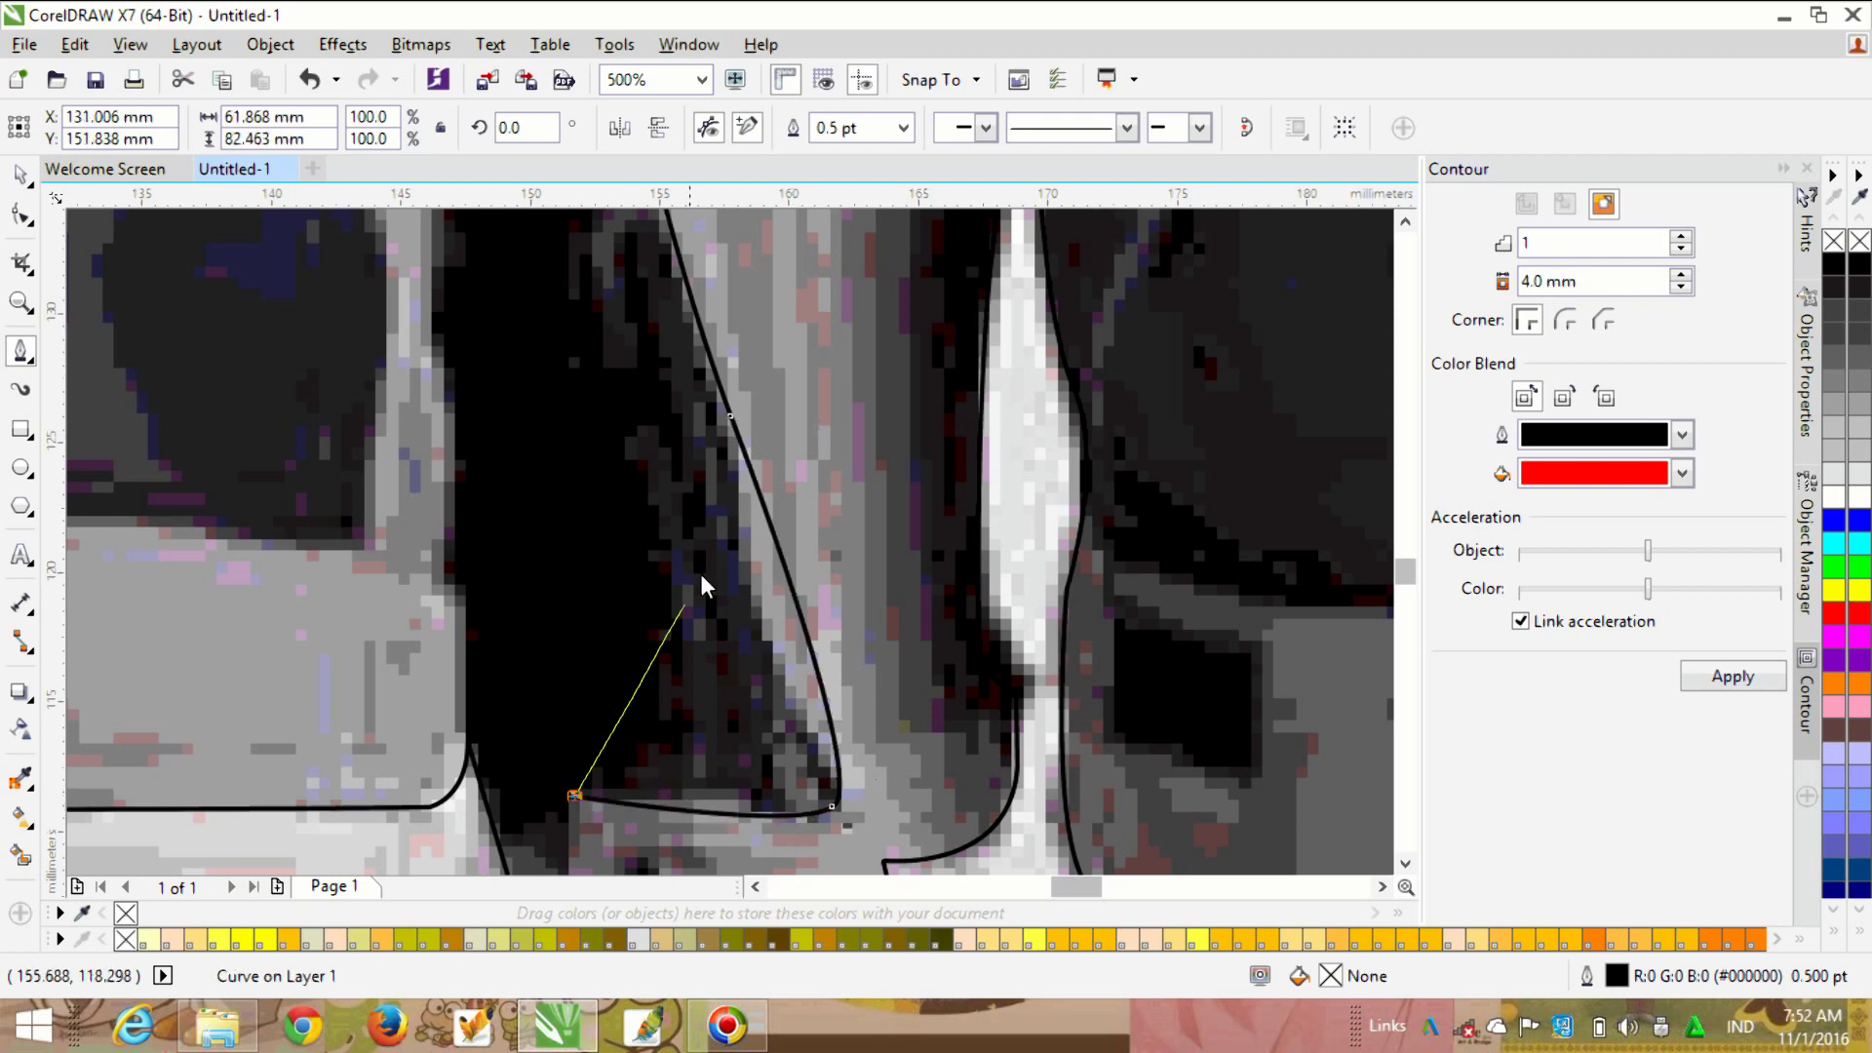
scroll(710, 525, "down", 2)
scroll(623, 700, "up", 2)
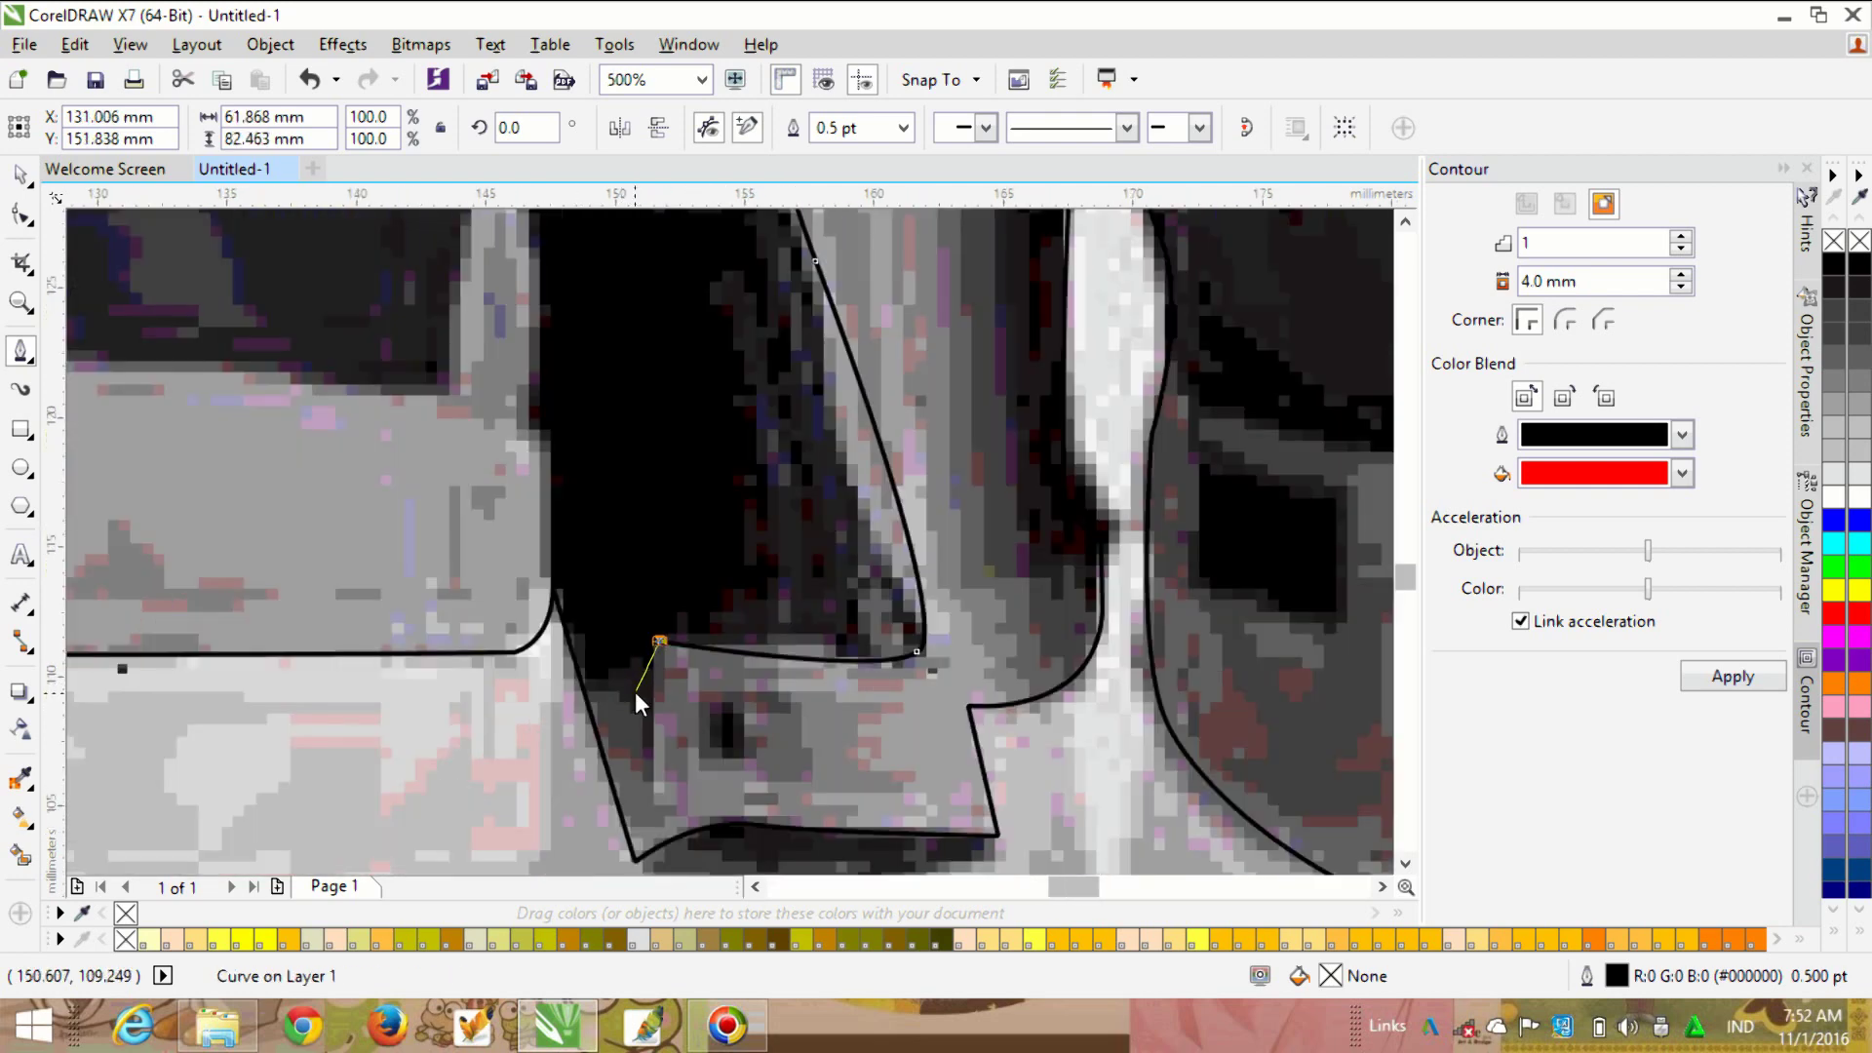
left_click(582, 675)
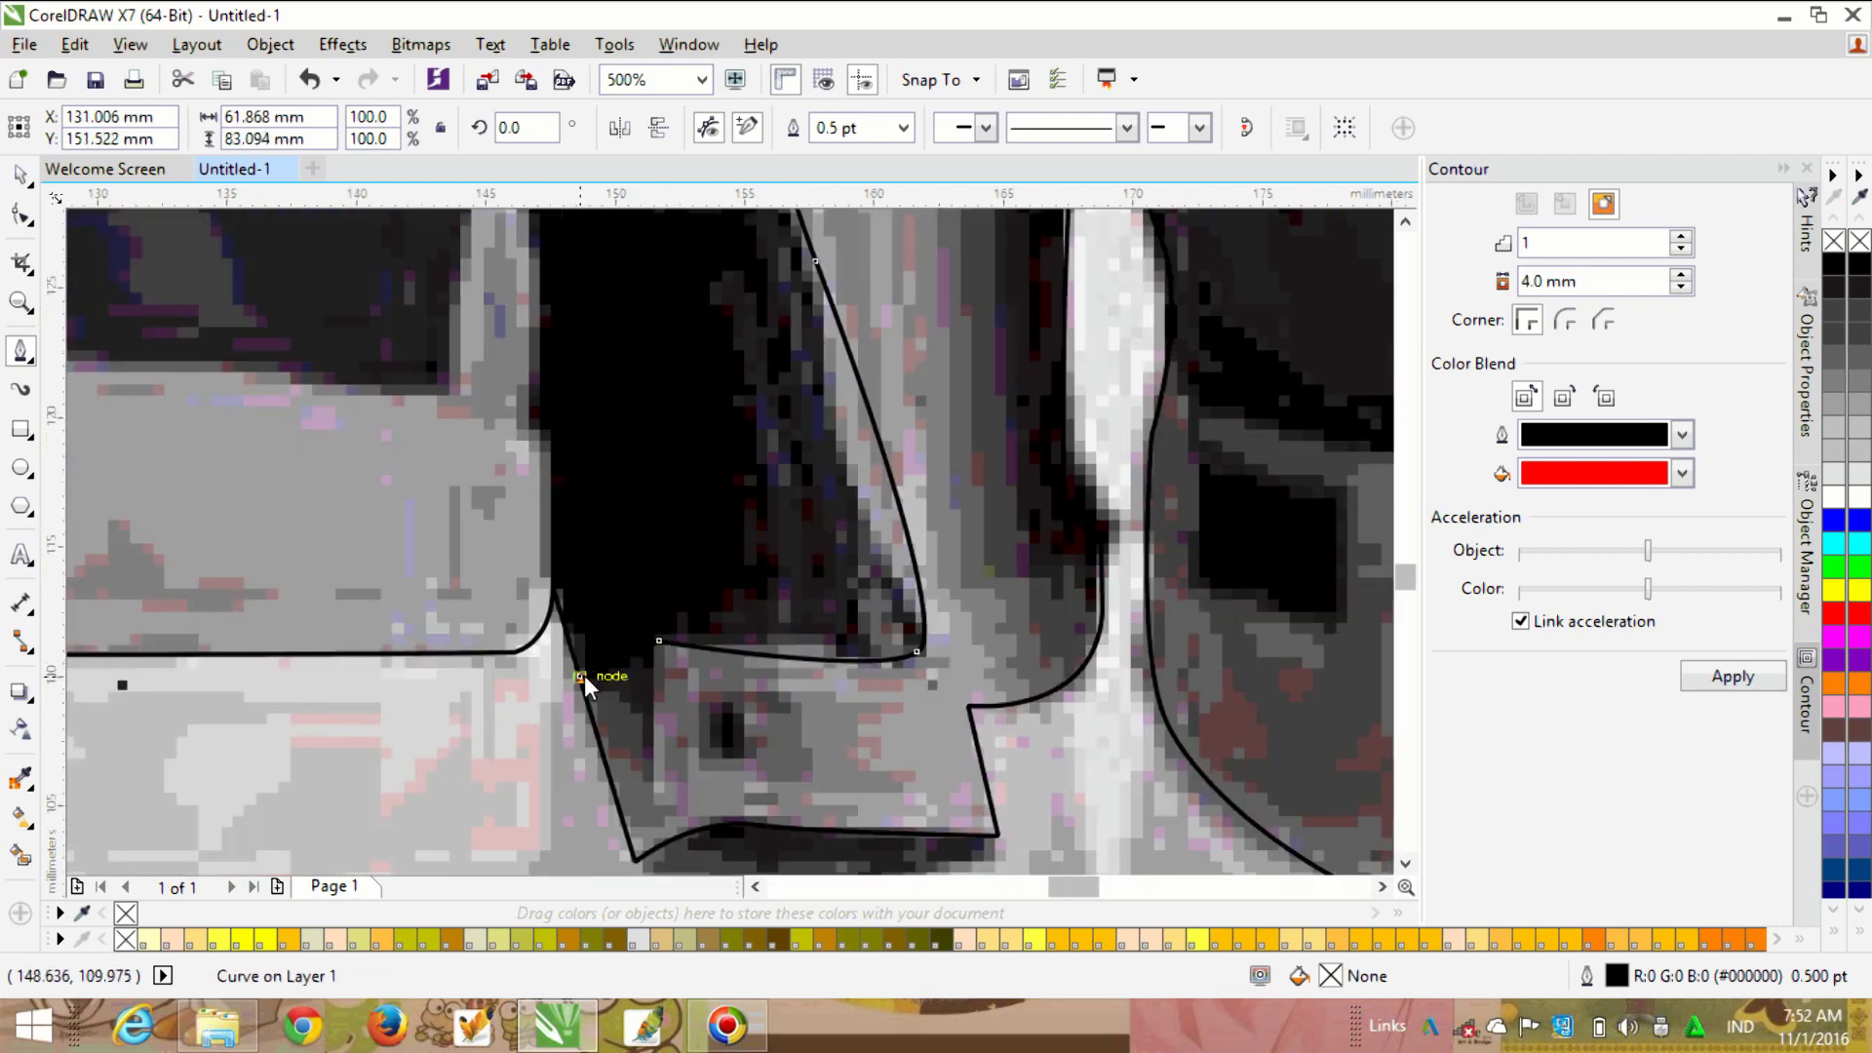
left_click(665, 834)
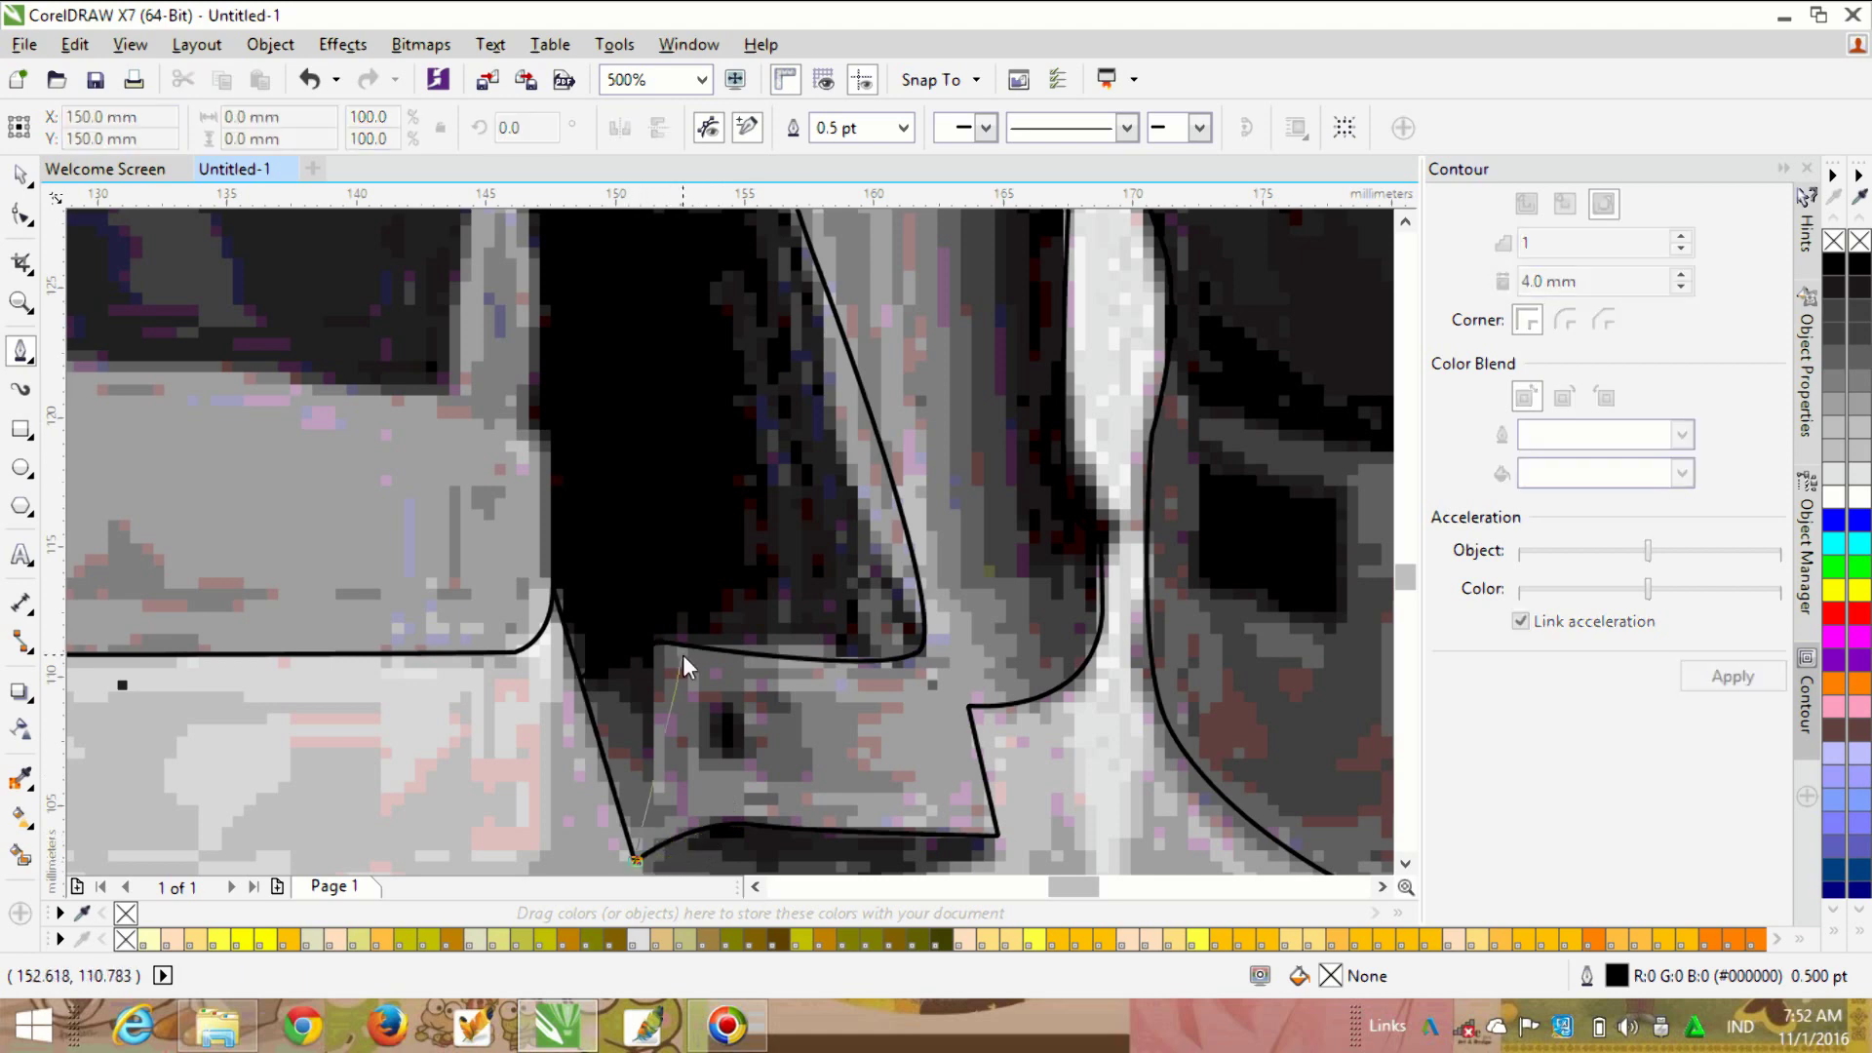
Step: Draw a small button circle on the front panel with the Ellipse tool
left_click(21, 468)
left_click_drag(712, 702, 764, 754)
scroll(792, 741, "down", 4)
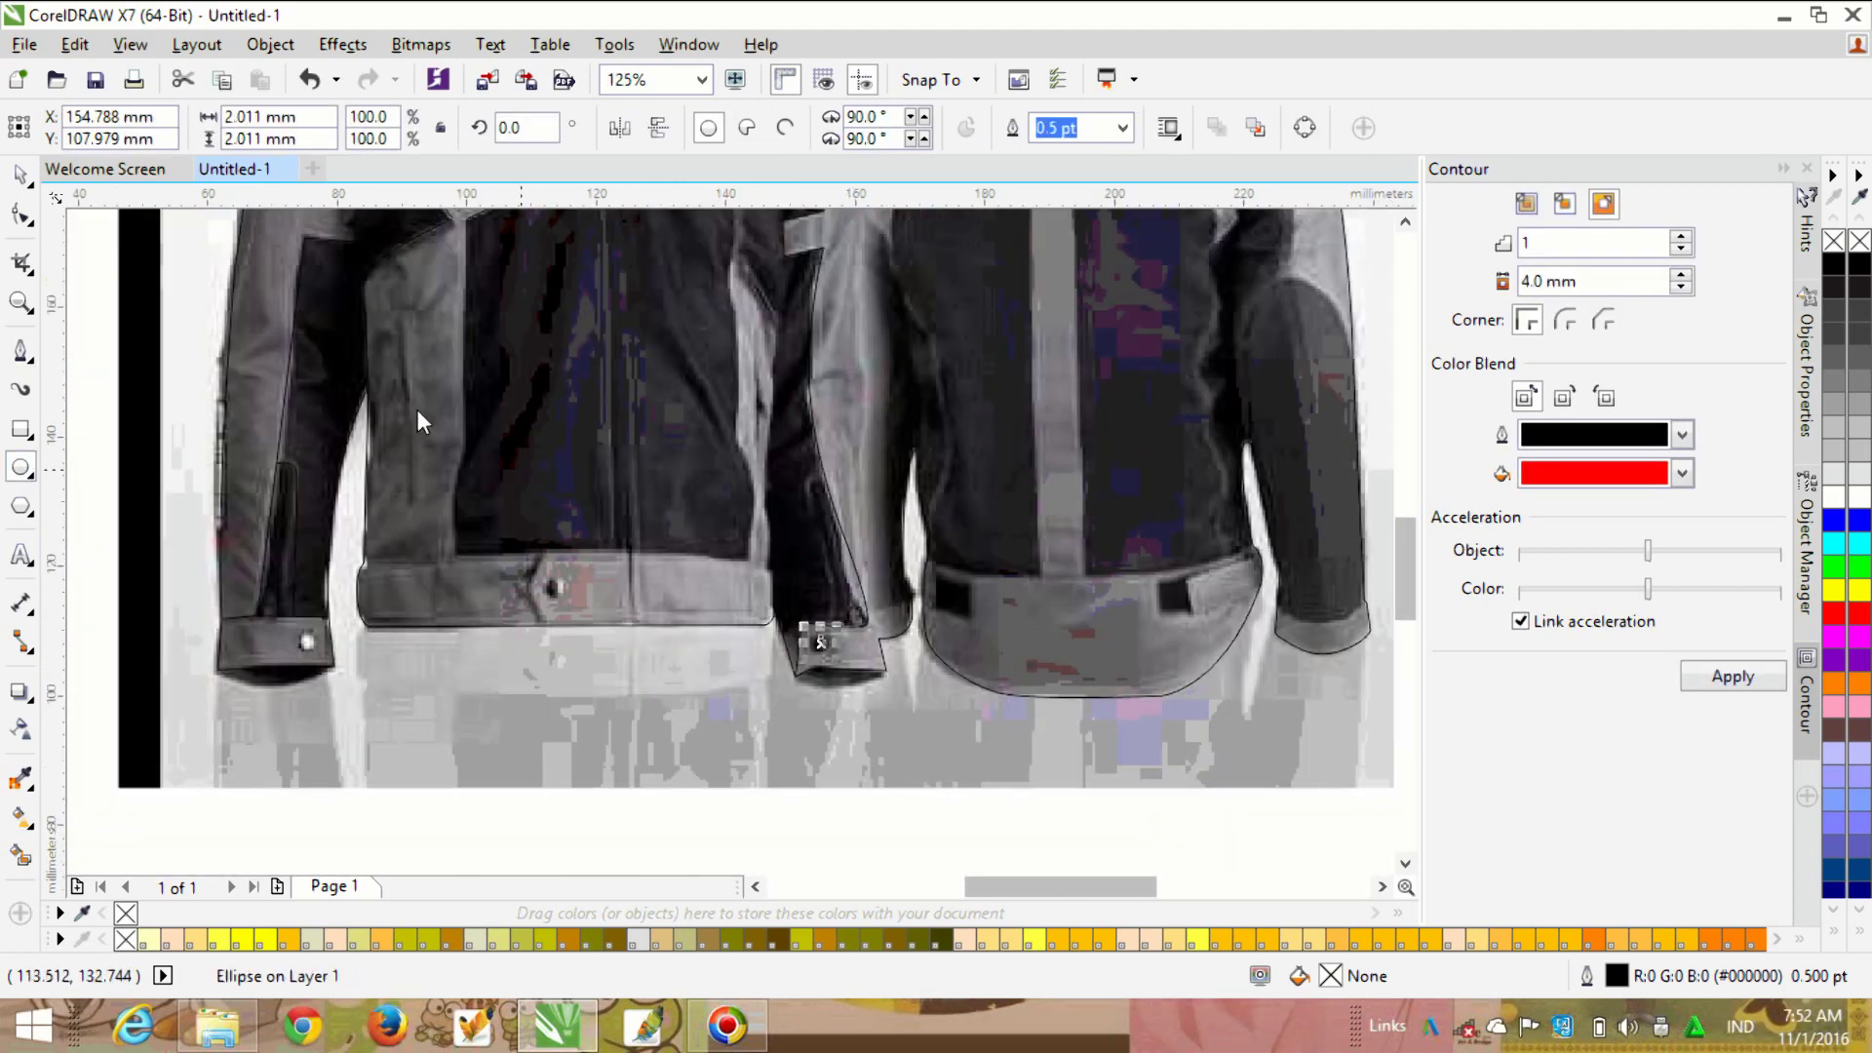
Step: Start a curve at the pocket corner, running down the panel edge to a rounded lower corner
left_click(21, 350)
scroll(436, 343, "up", 1)
scroll(575, 434, "down", 2)
scroll(558, 380, "up", 2)
left_click(558, 289)
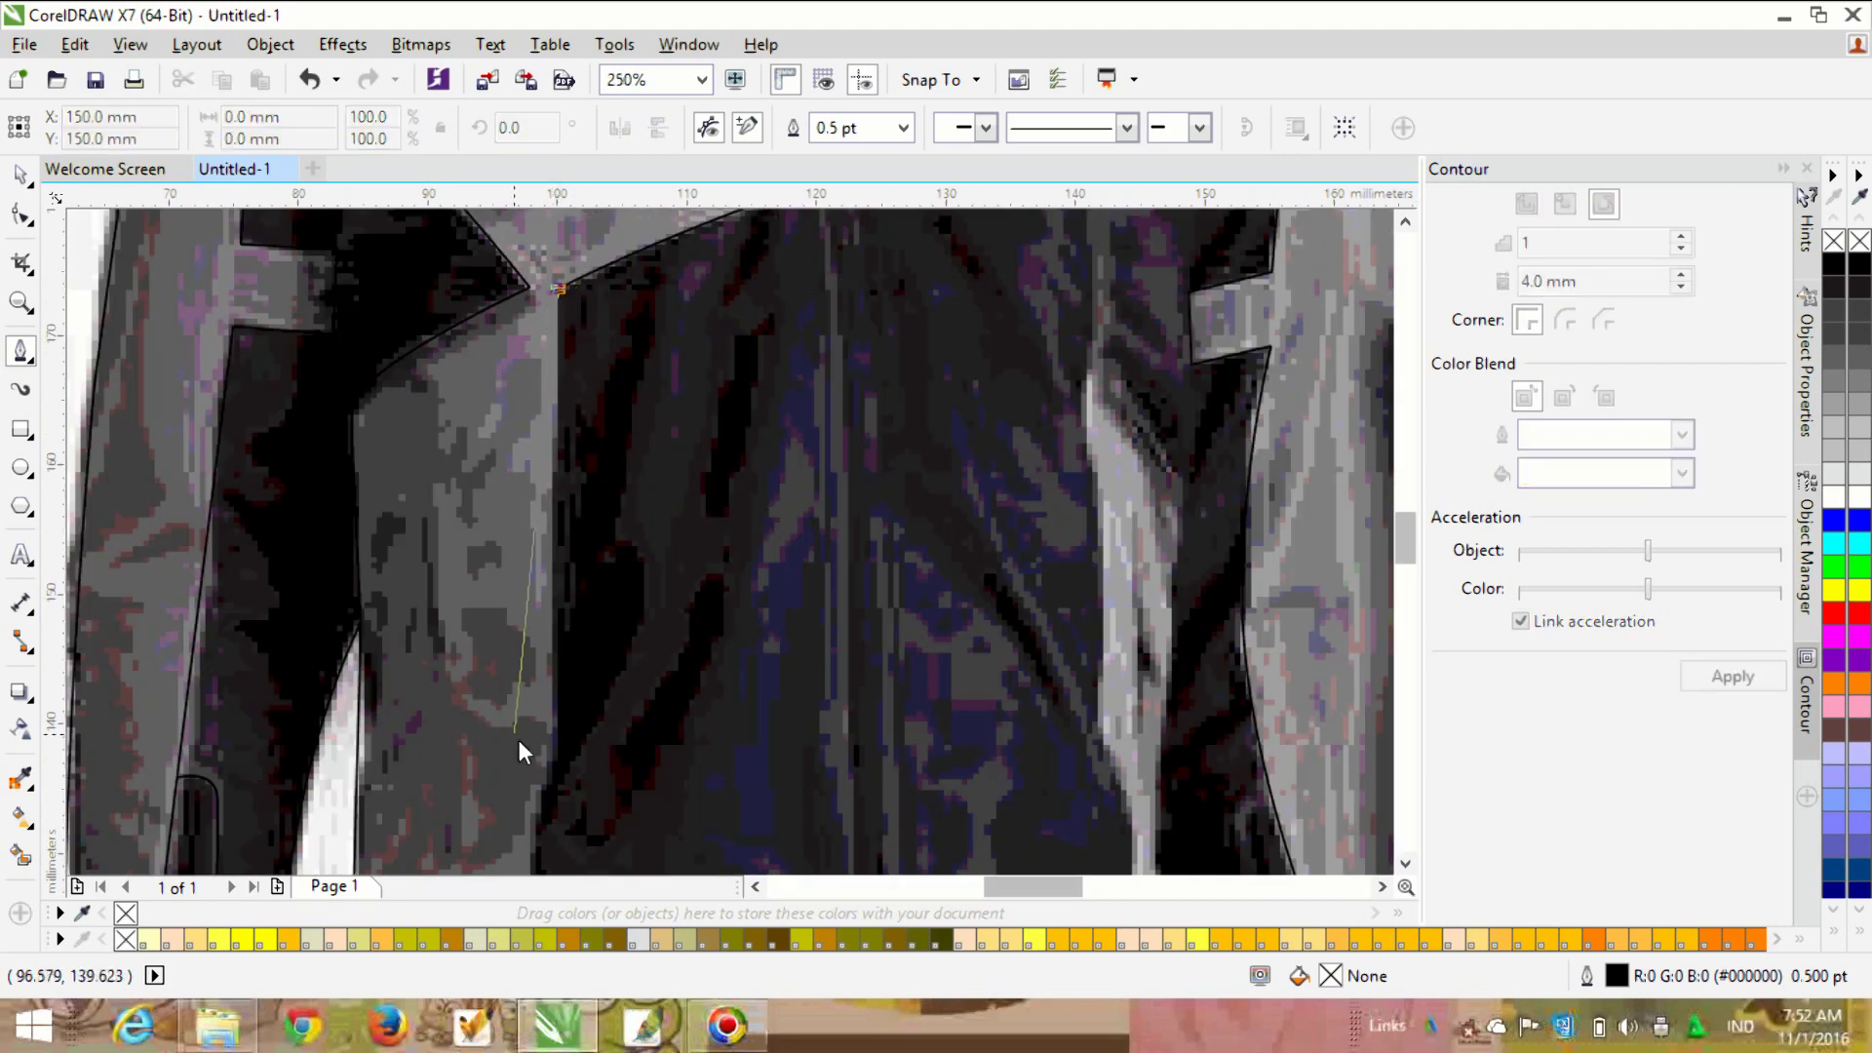
left_click(557, 754)
scroll(616, 476, "down", 1)
scroll(587, 726, "up", 1)
left_click_drag(571, 711, 590, 850)
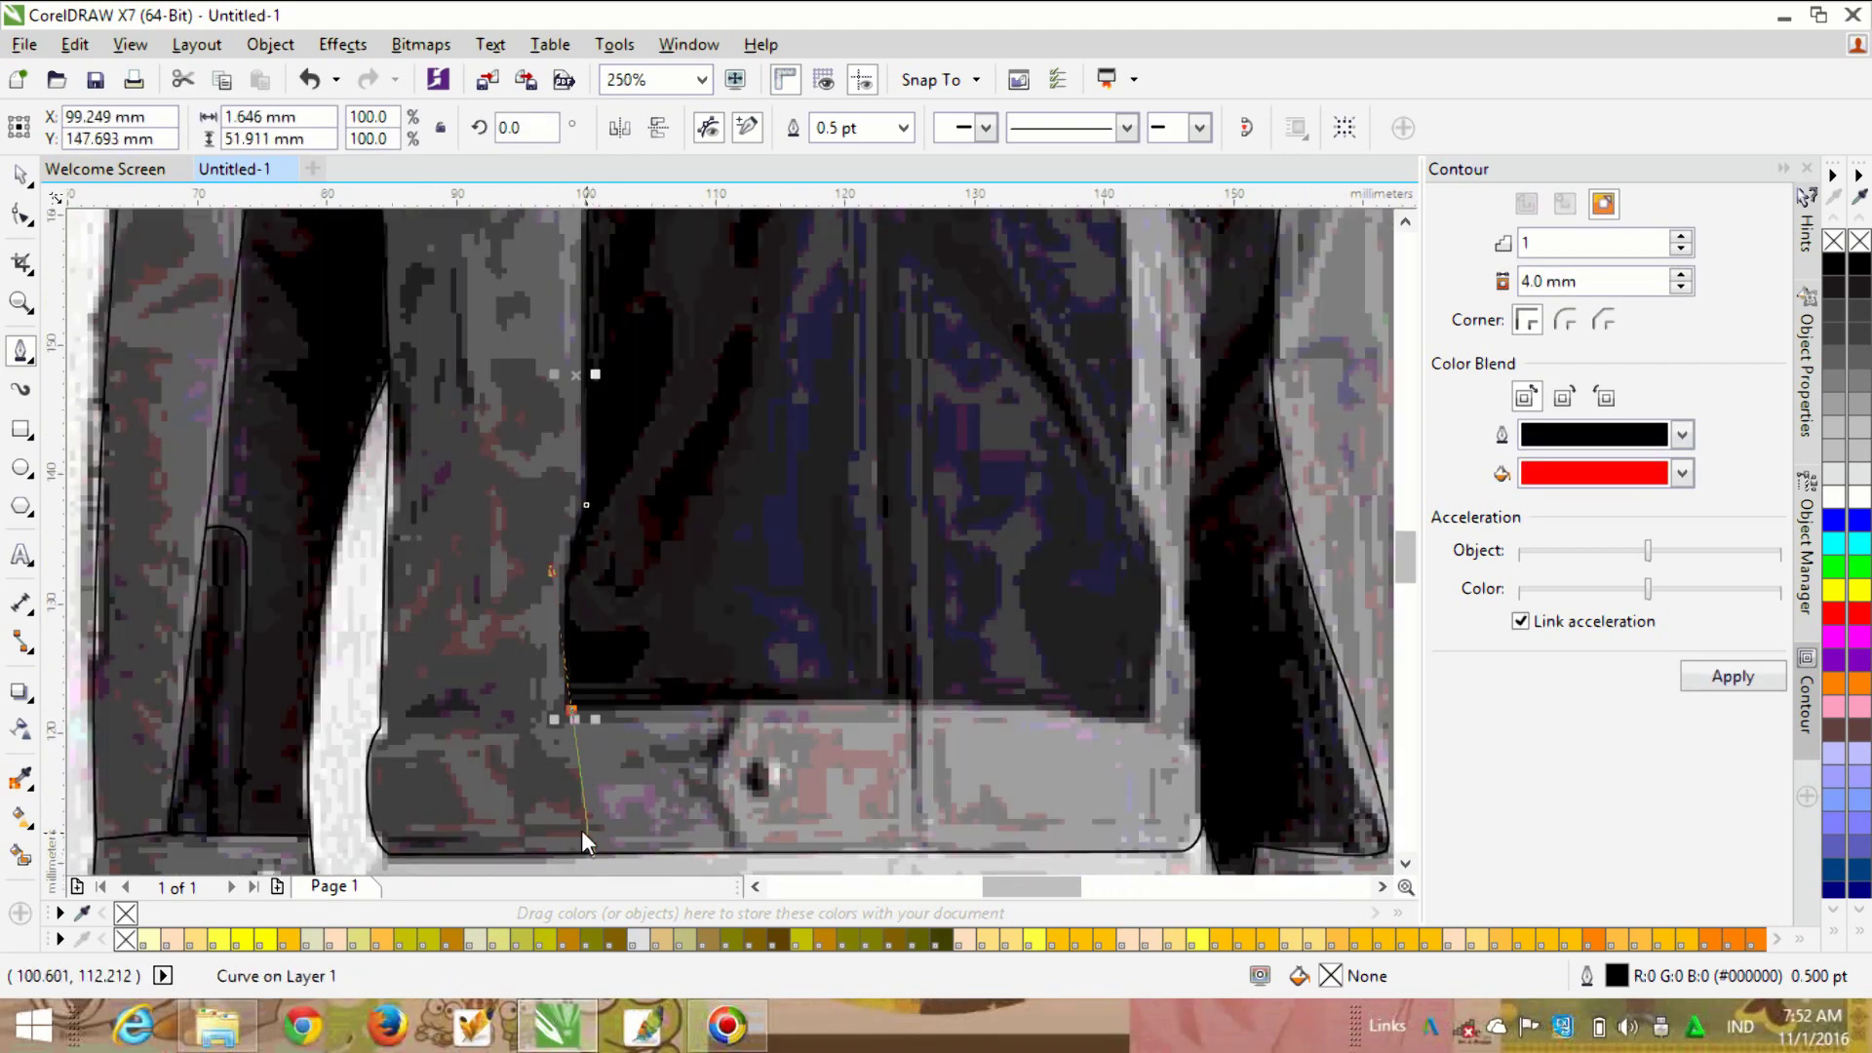
Step: Continue the waistband outline along the hem, up the right side, and back to the hem's end
left_click(916, 698)
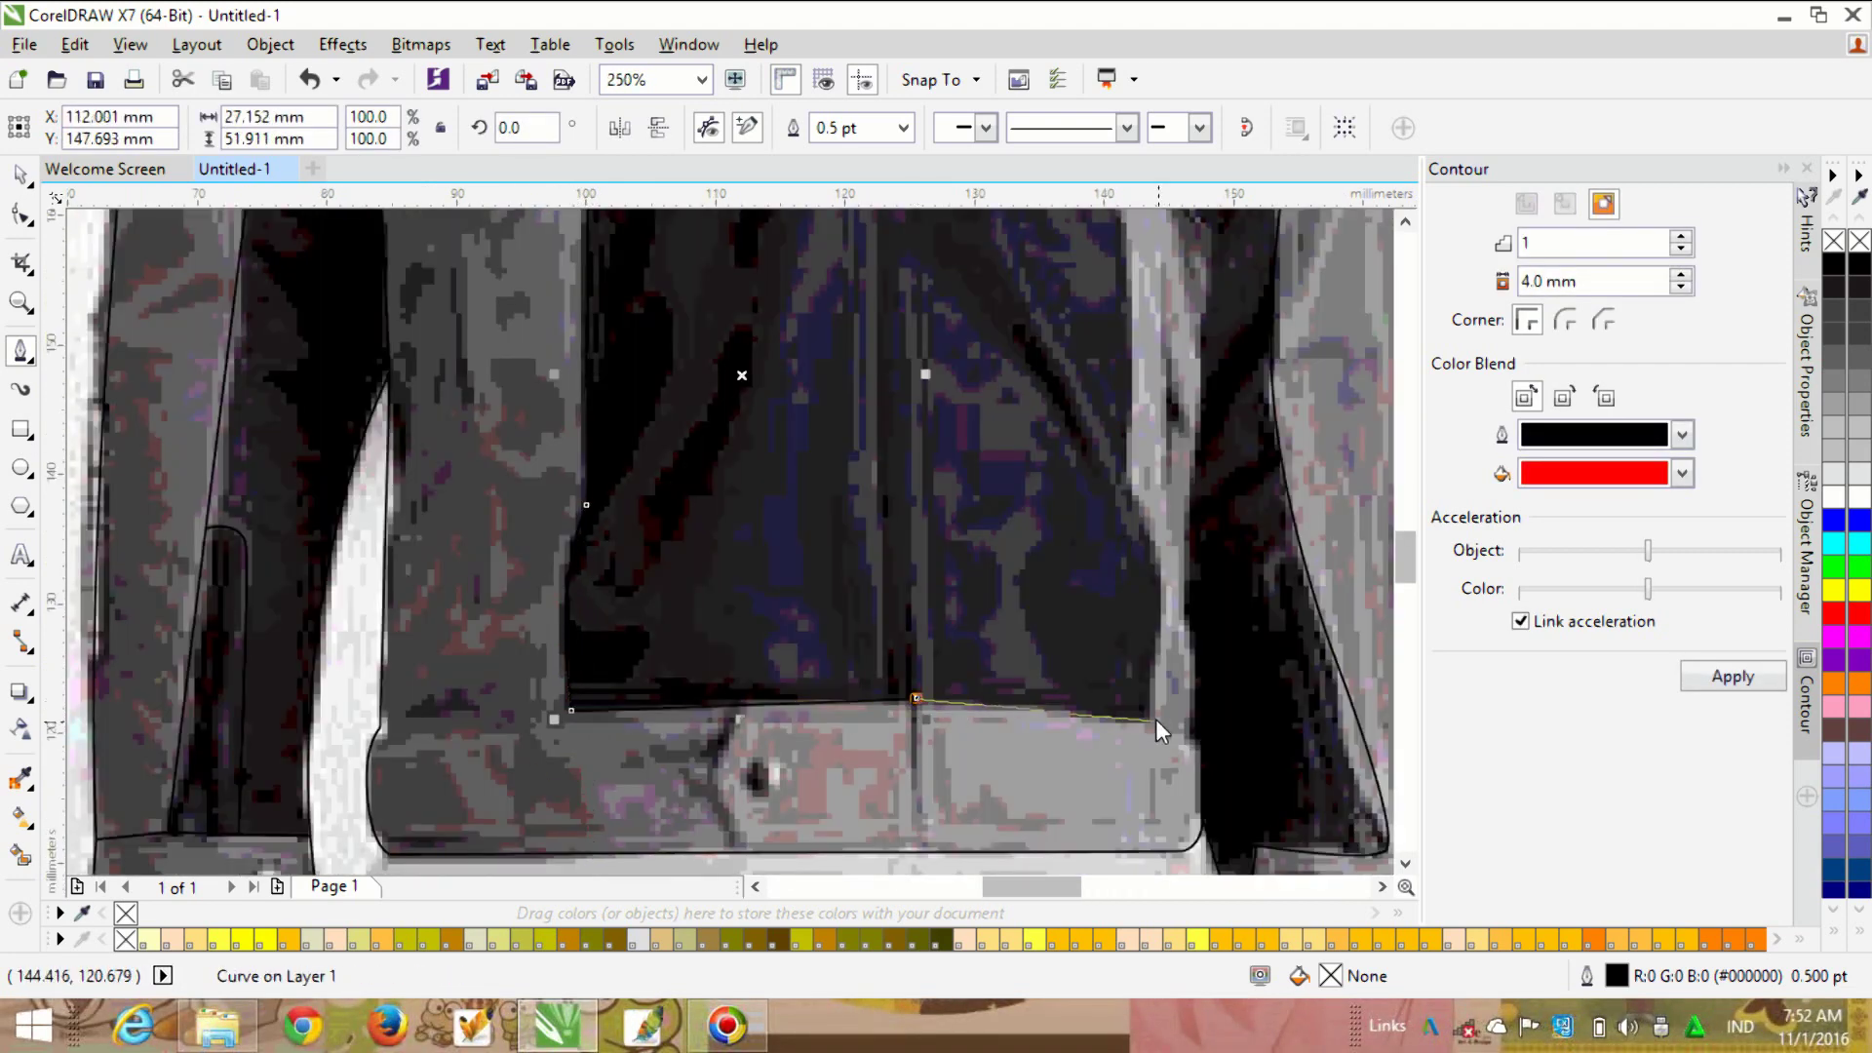
left_click(1155, 716)
left_click(1154, 636)
left_click_drag(1131, 482, 1097, 430)
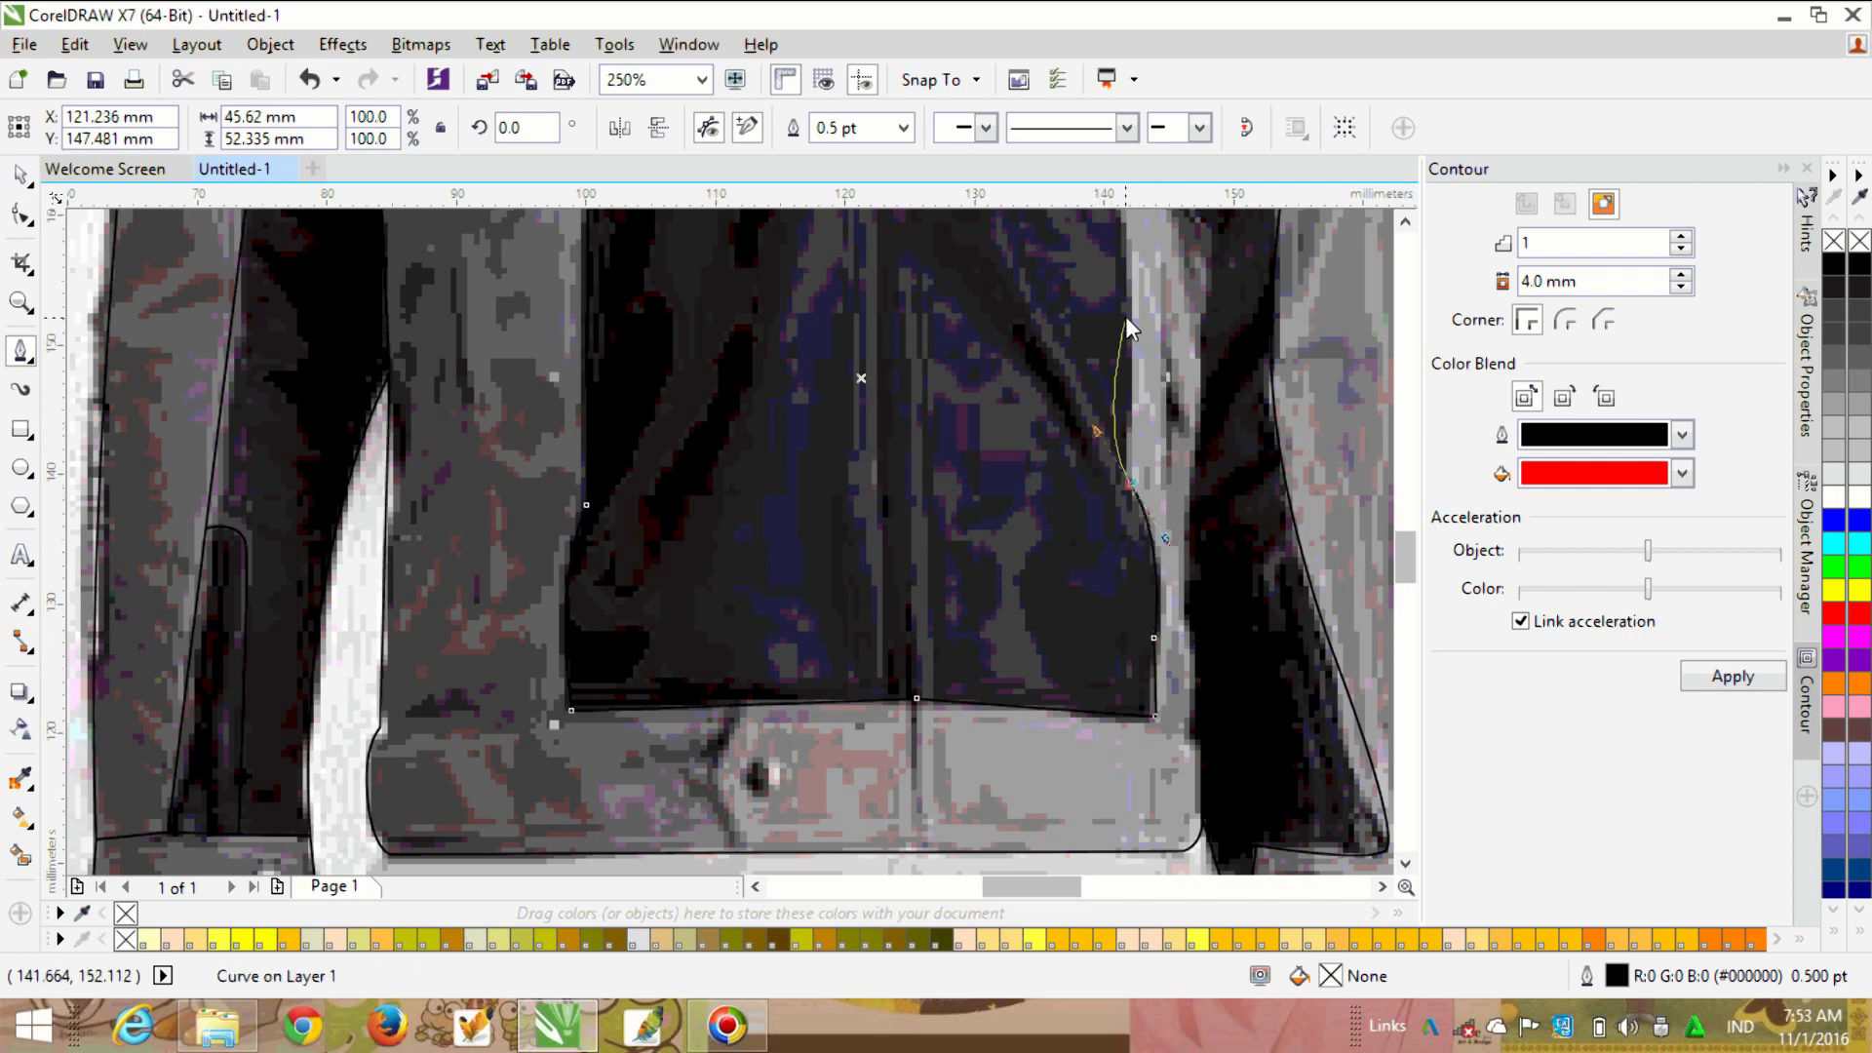
left_click(1131, 483, "alt")
scroll(1073, 646, "down", 1)
scroll(1108, 442, "up", 1)
left_click(1094, 488)
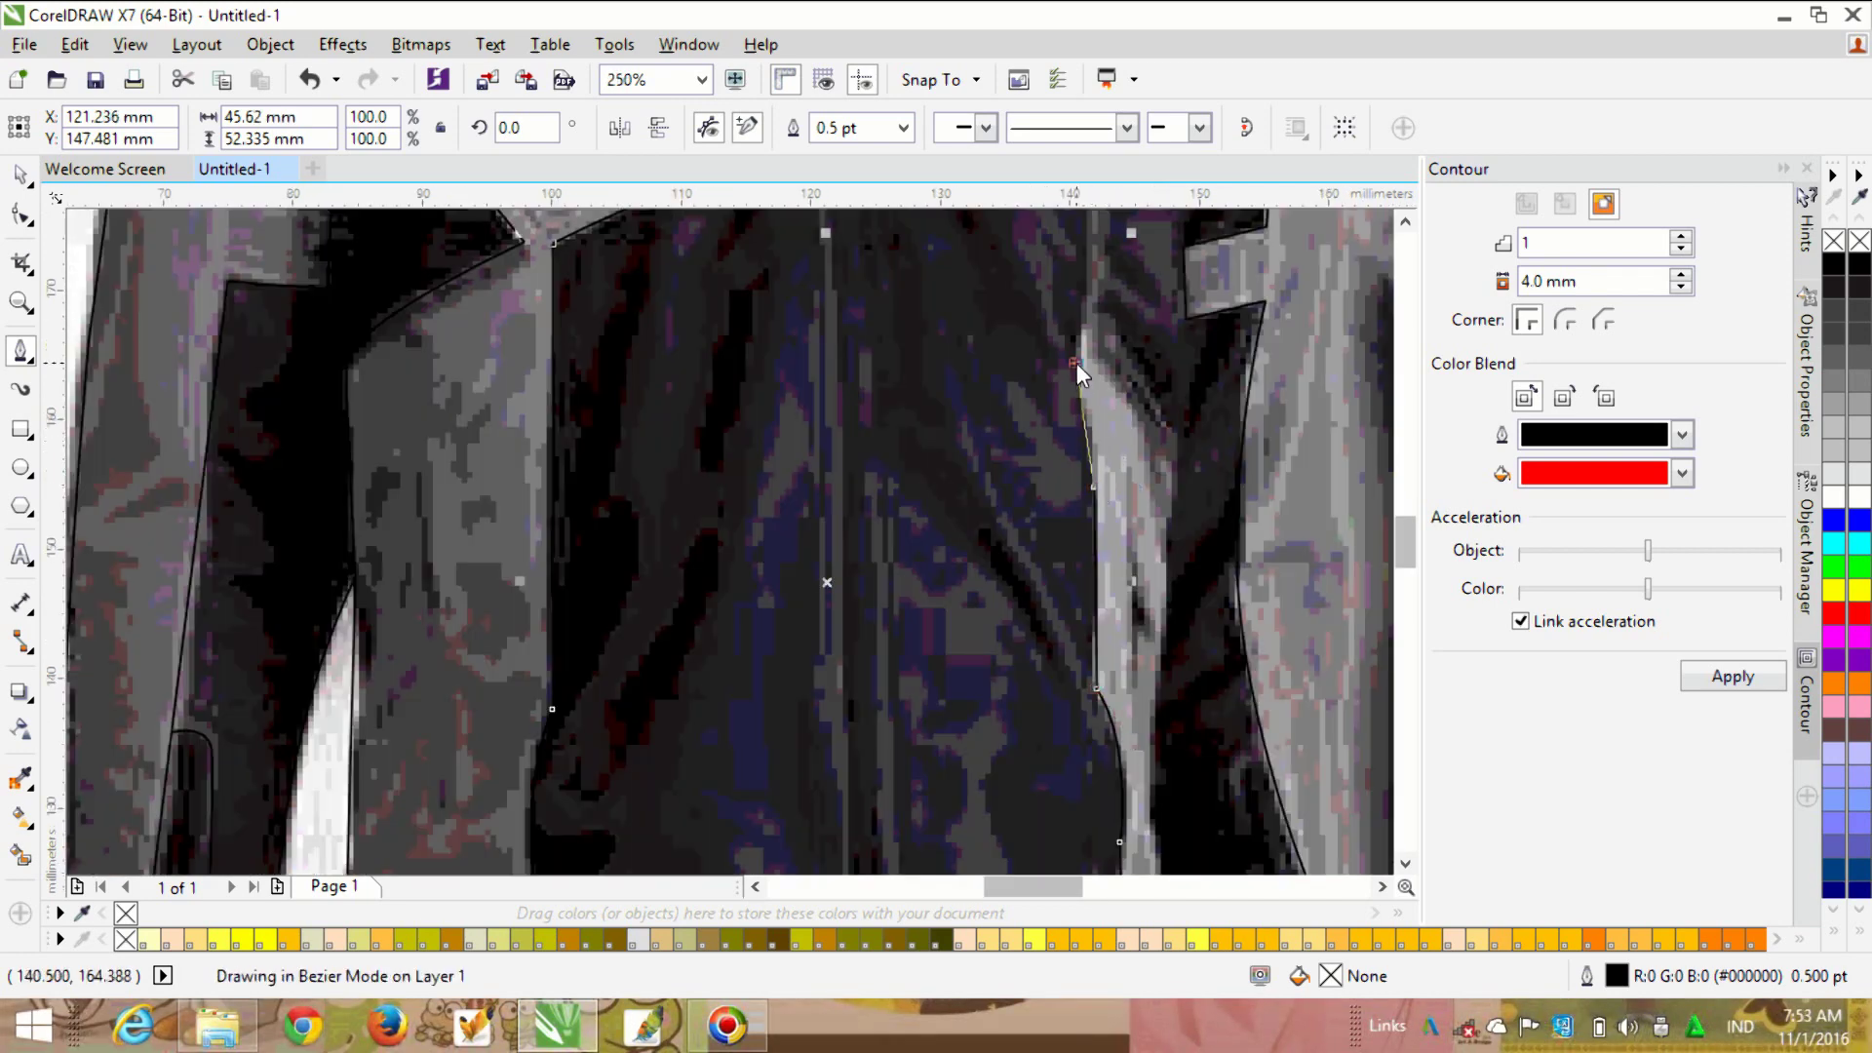
left_click(1076, 363)
left_click(1093, 279)
mouse_move(1181, 433)
left_mouse_down()
mouse_move(1209, 458)
mouse_move(1183, 431)
left_mouse_up()
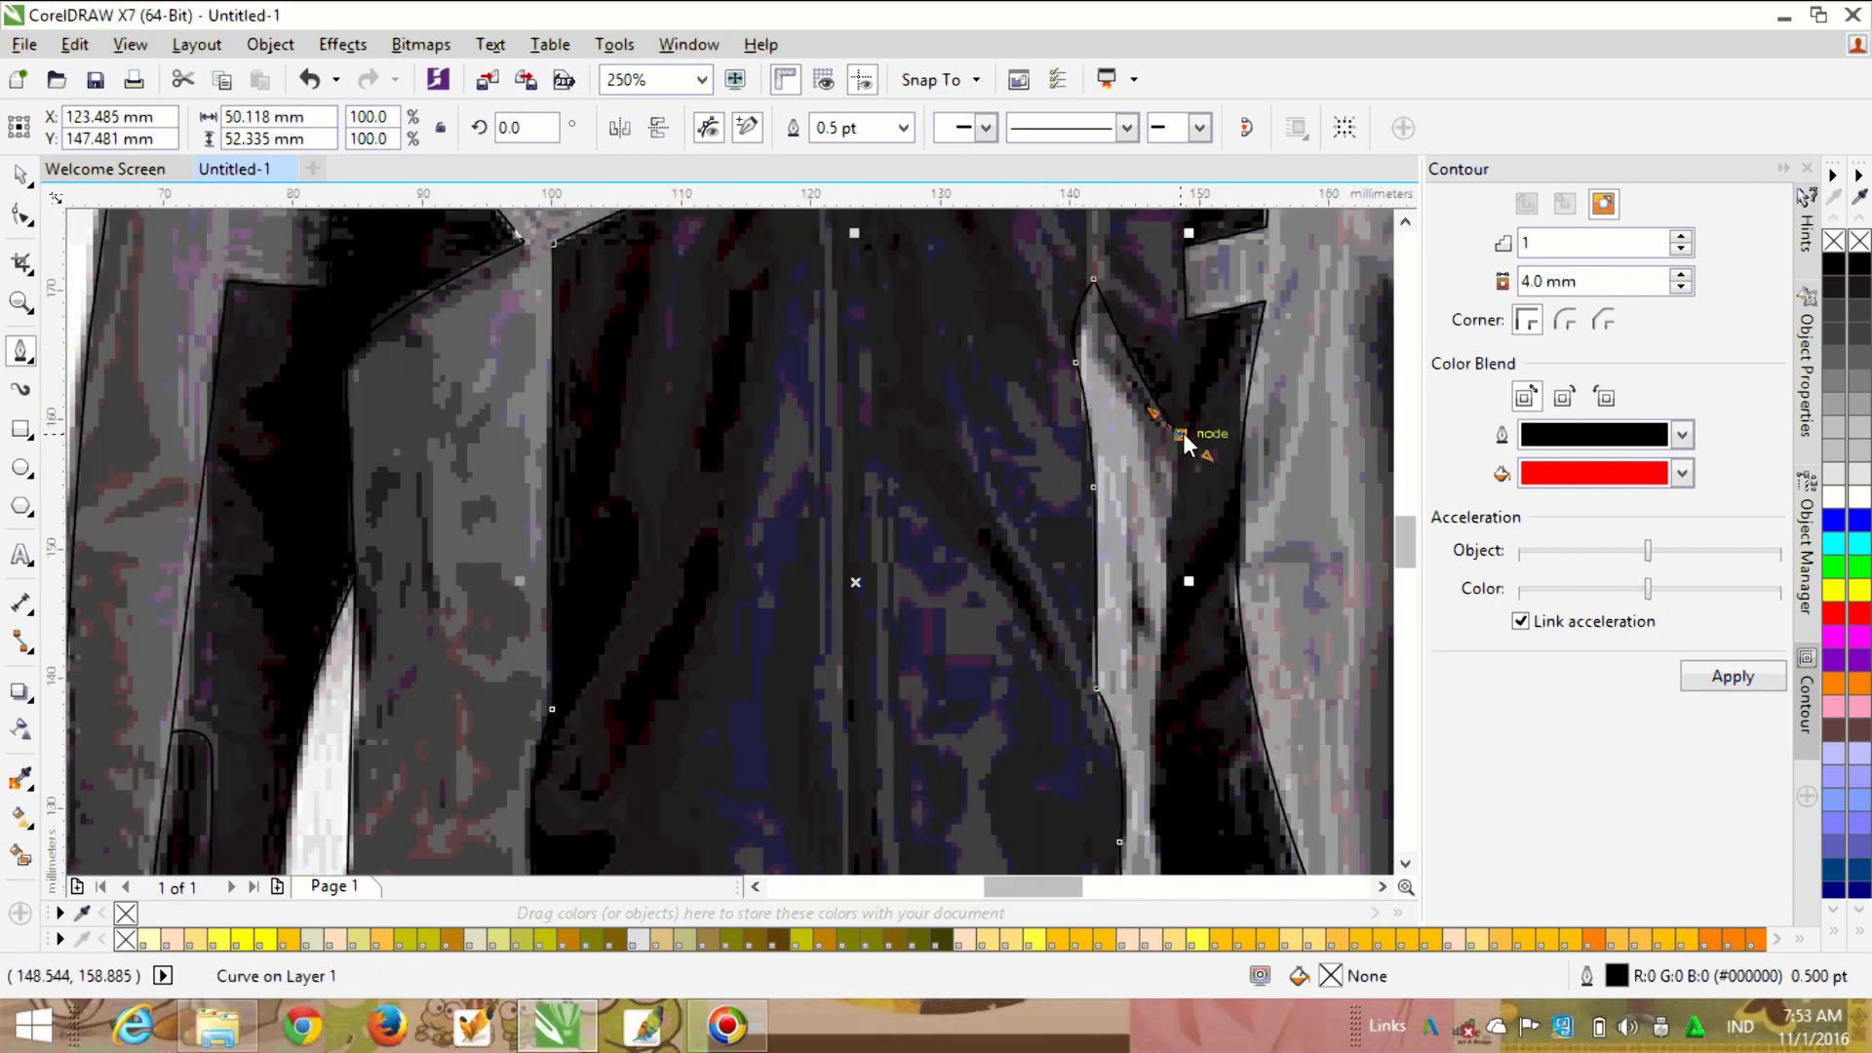
scroll(1076, 682, "down", 2)
scroll(1103, 493, "up", 2)
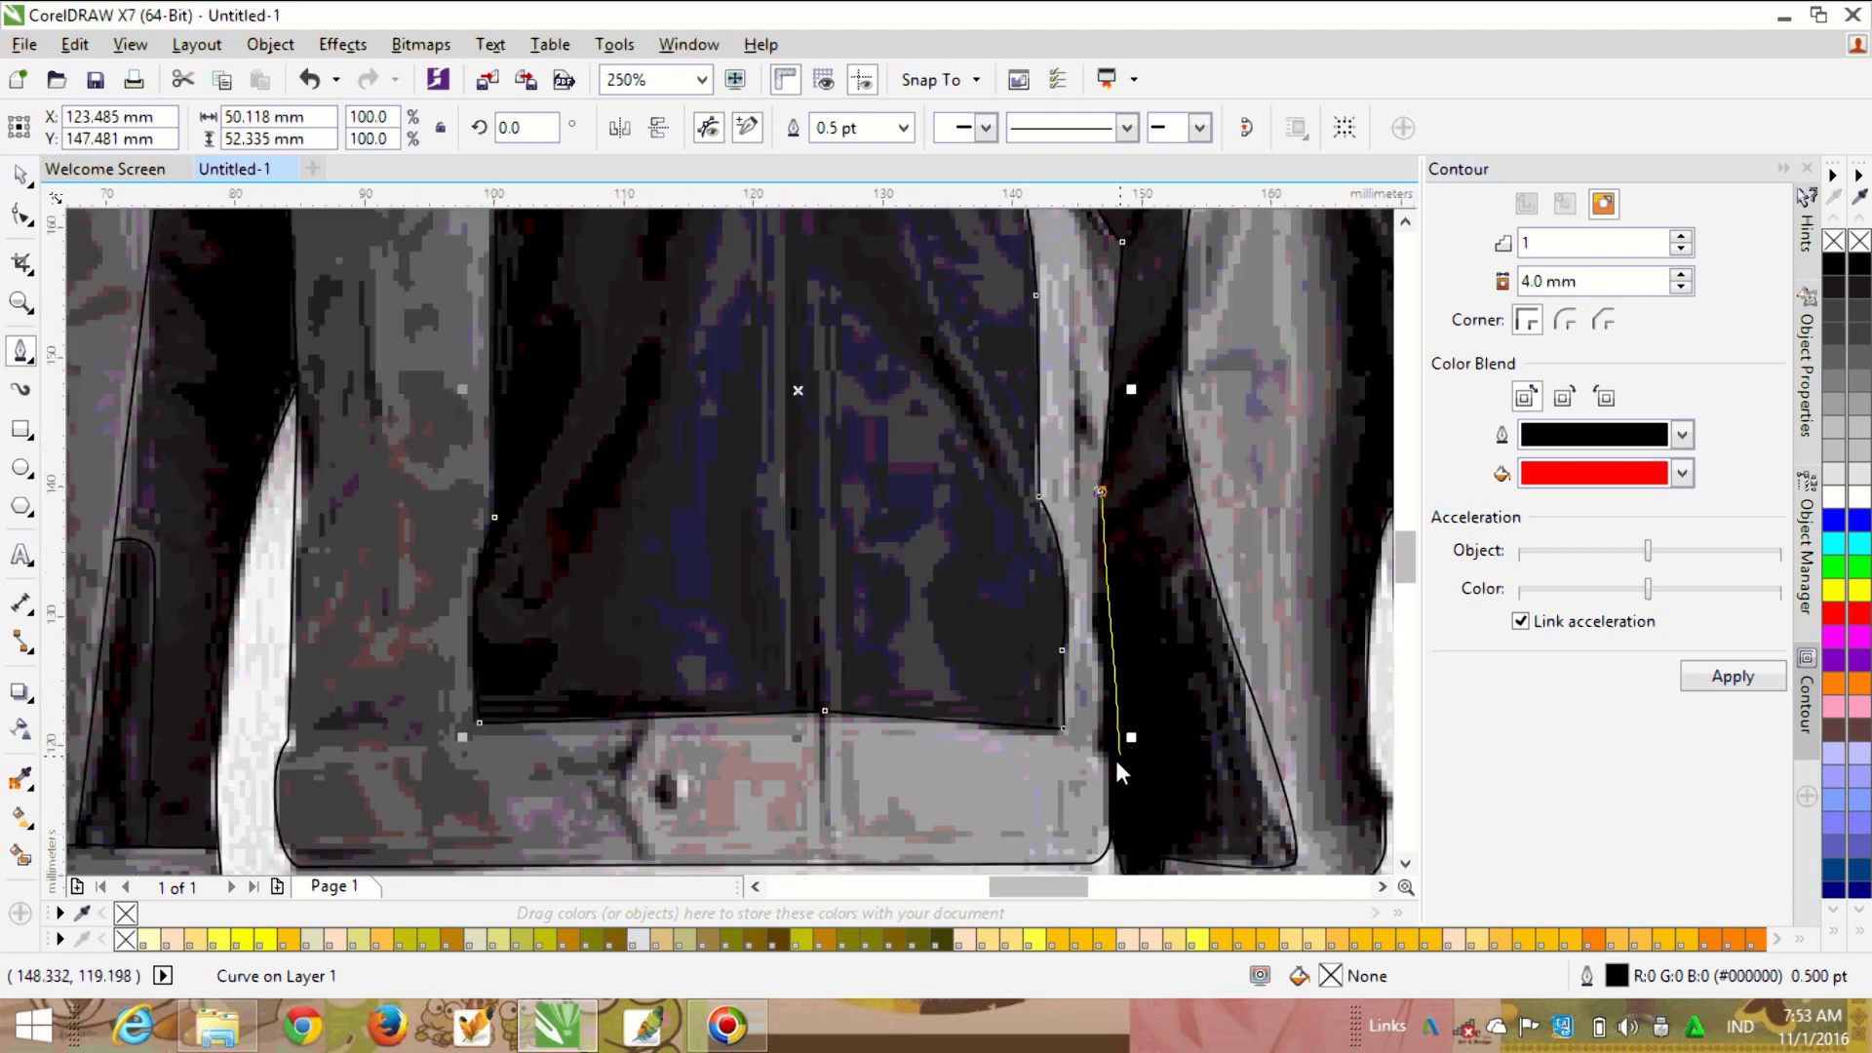
left_click_drag(1107, 757, 1119, 792)
scroll(1128, 855, "up", 2)
scroll(1055, 769, "down", 2)
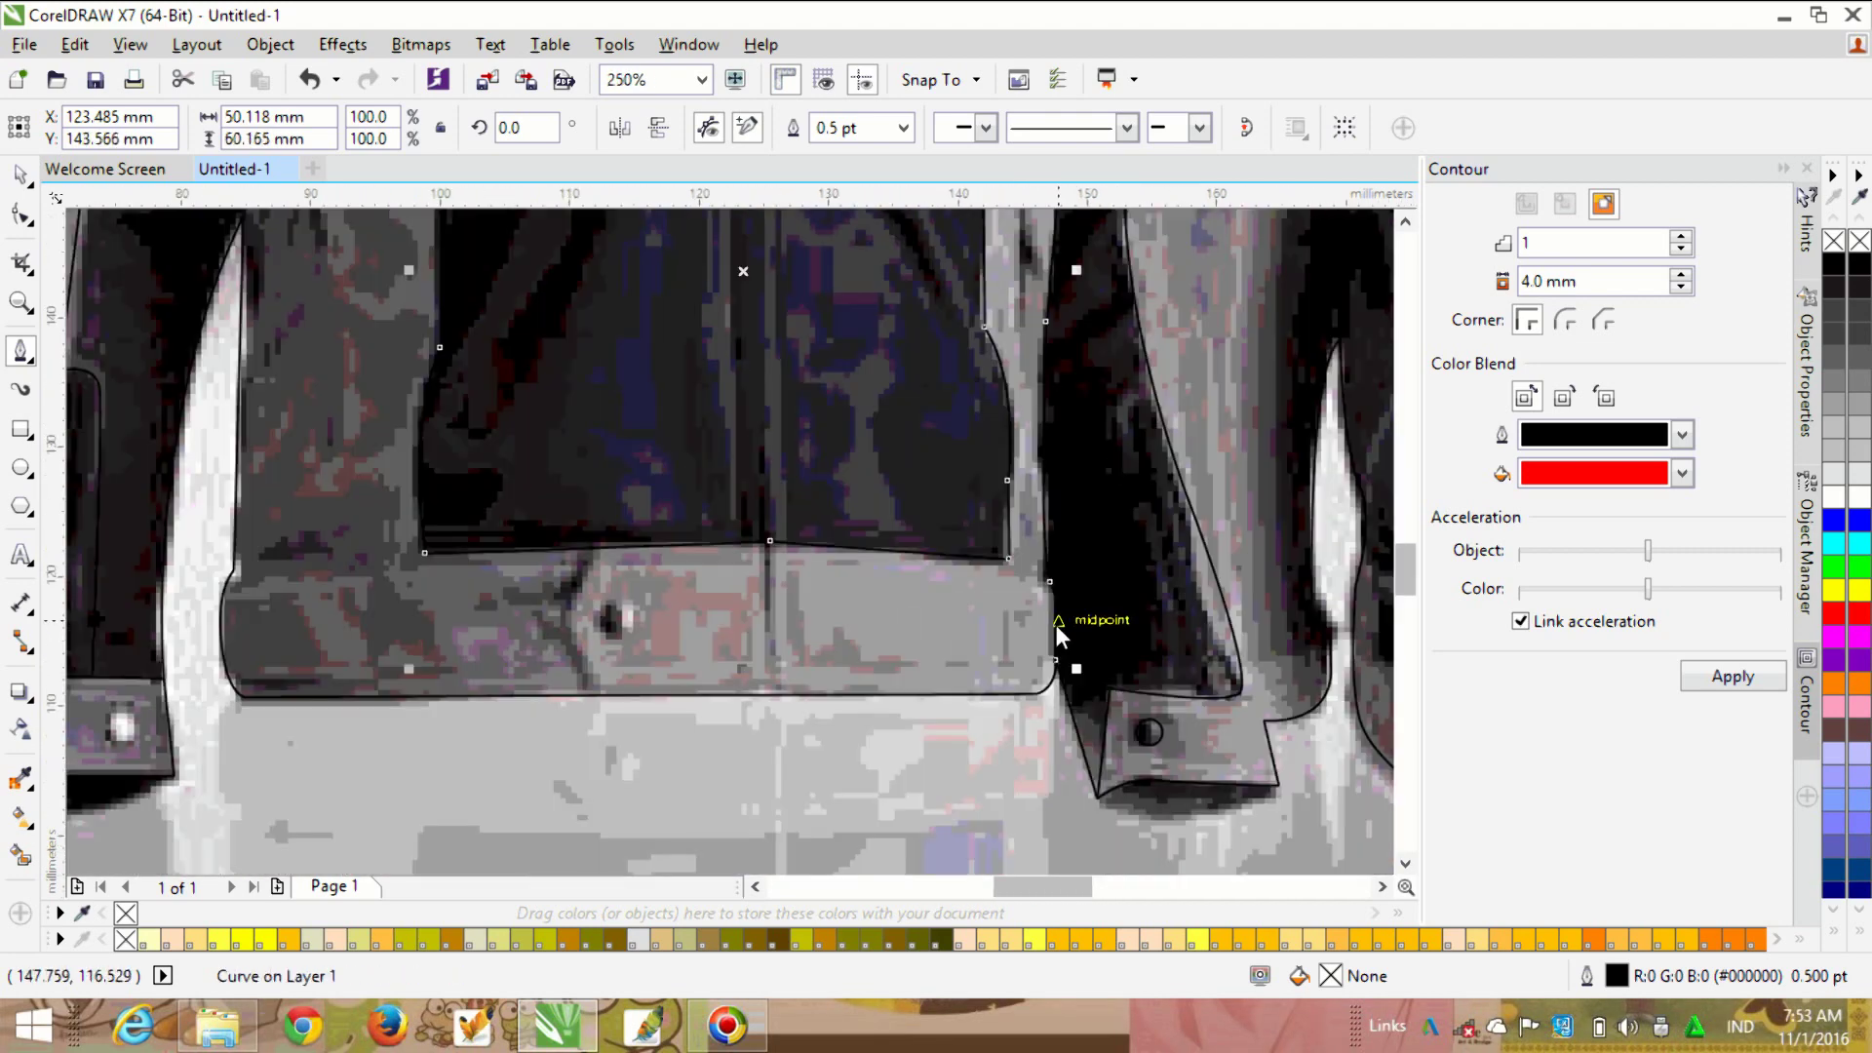
scroll(618, 653, "up", 1)
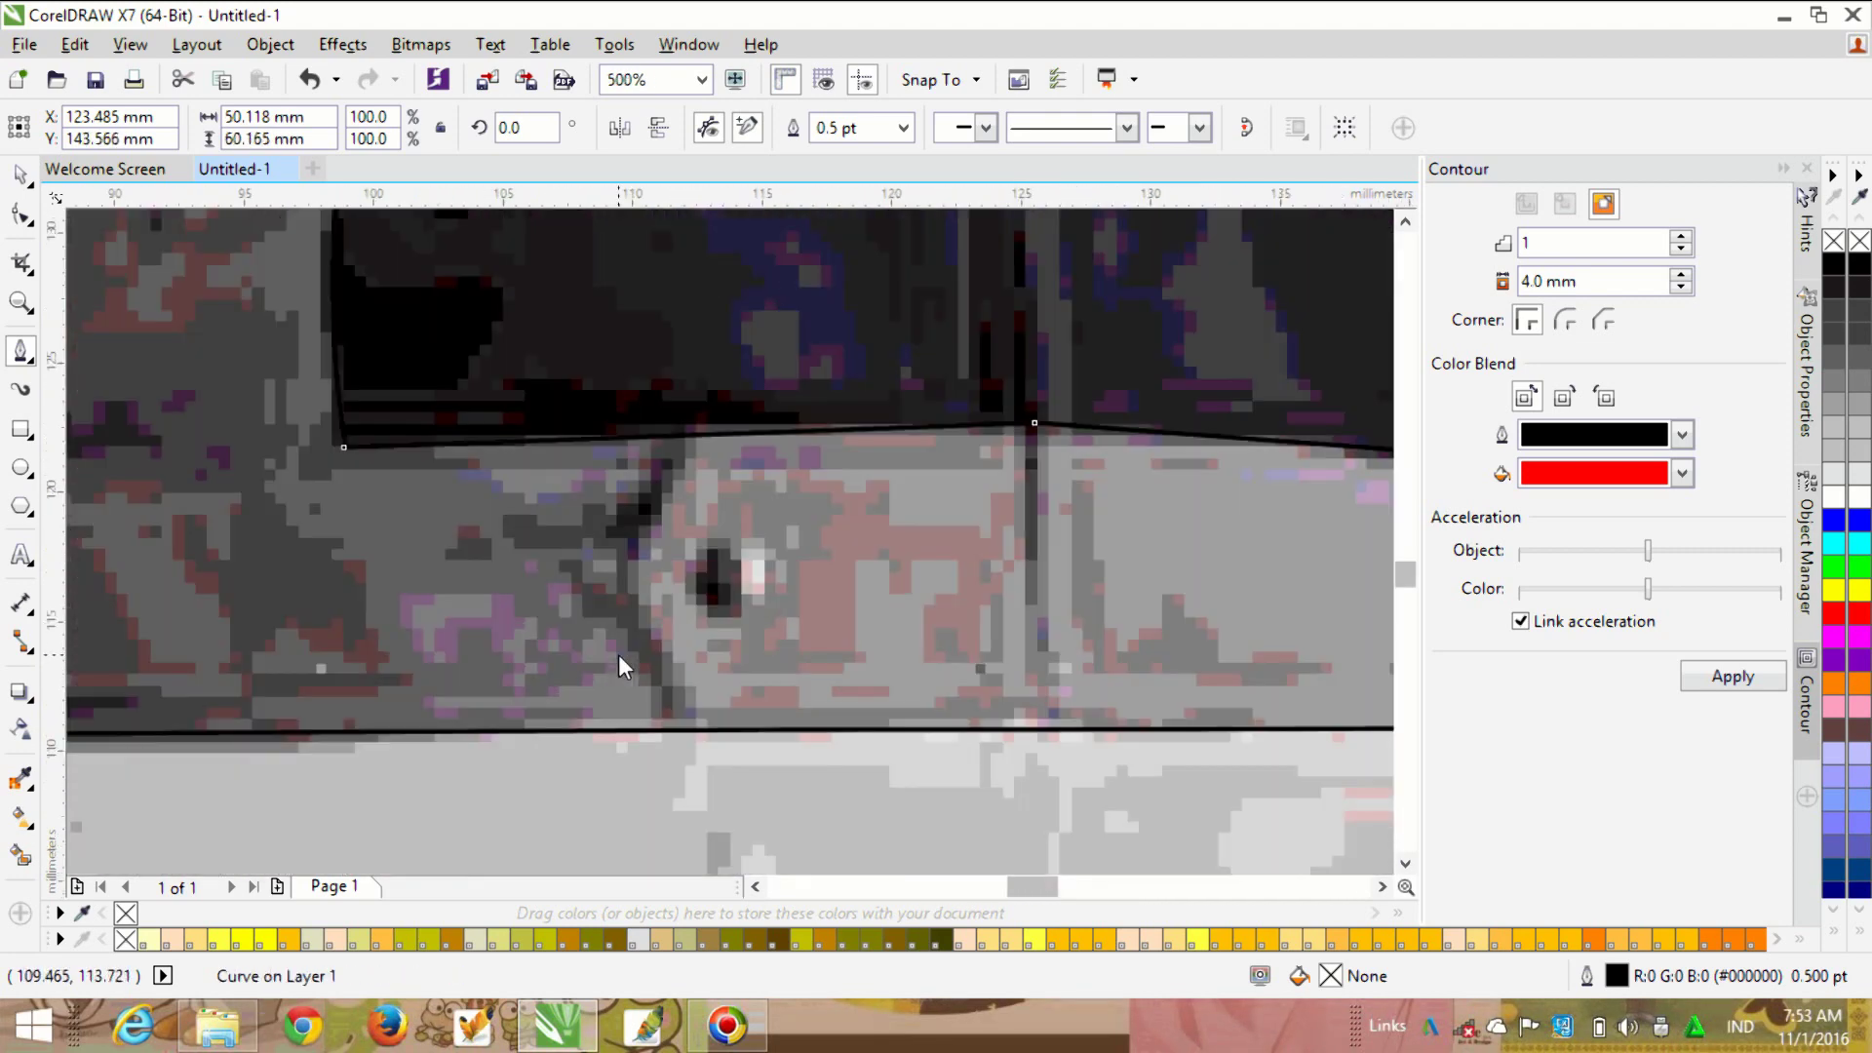
Step: Outline the pointed waist-strap tab on the hem with three nodes
left_click(701, 730)
left_click(593, 572)
left_click(690, 435)
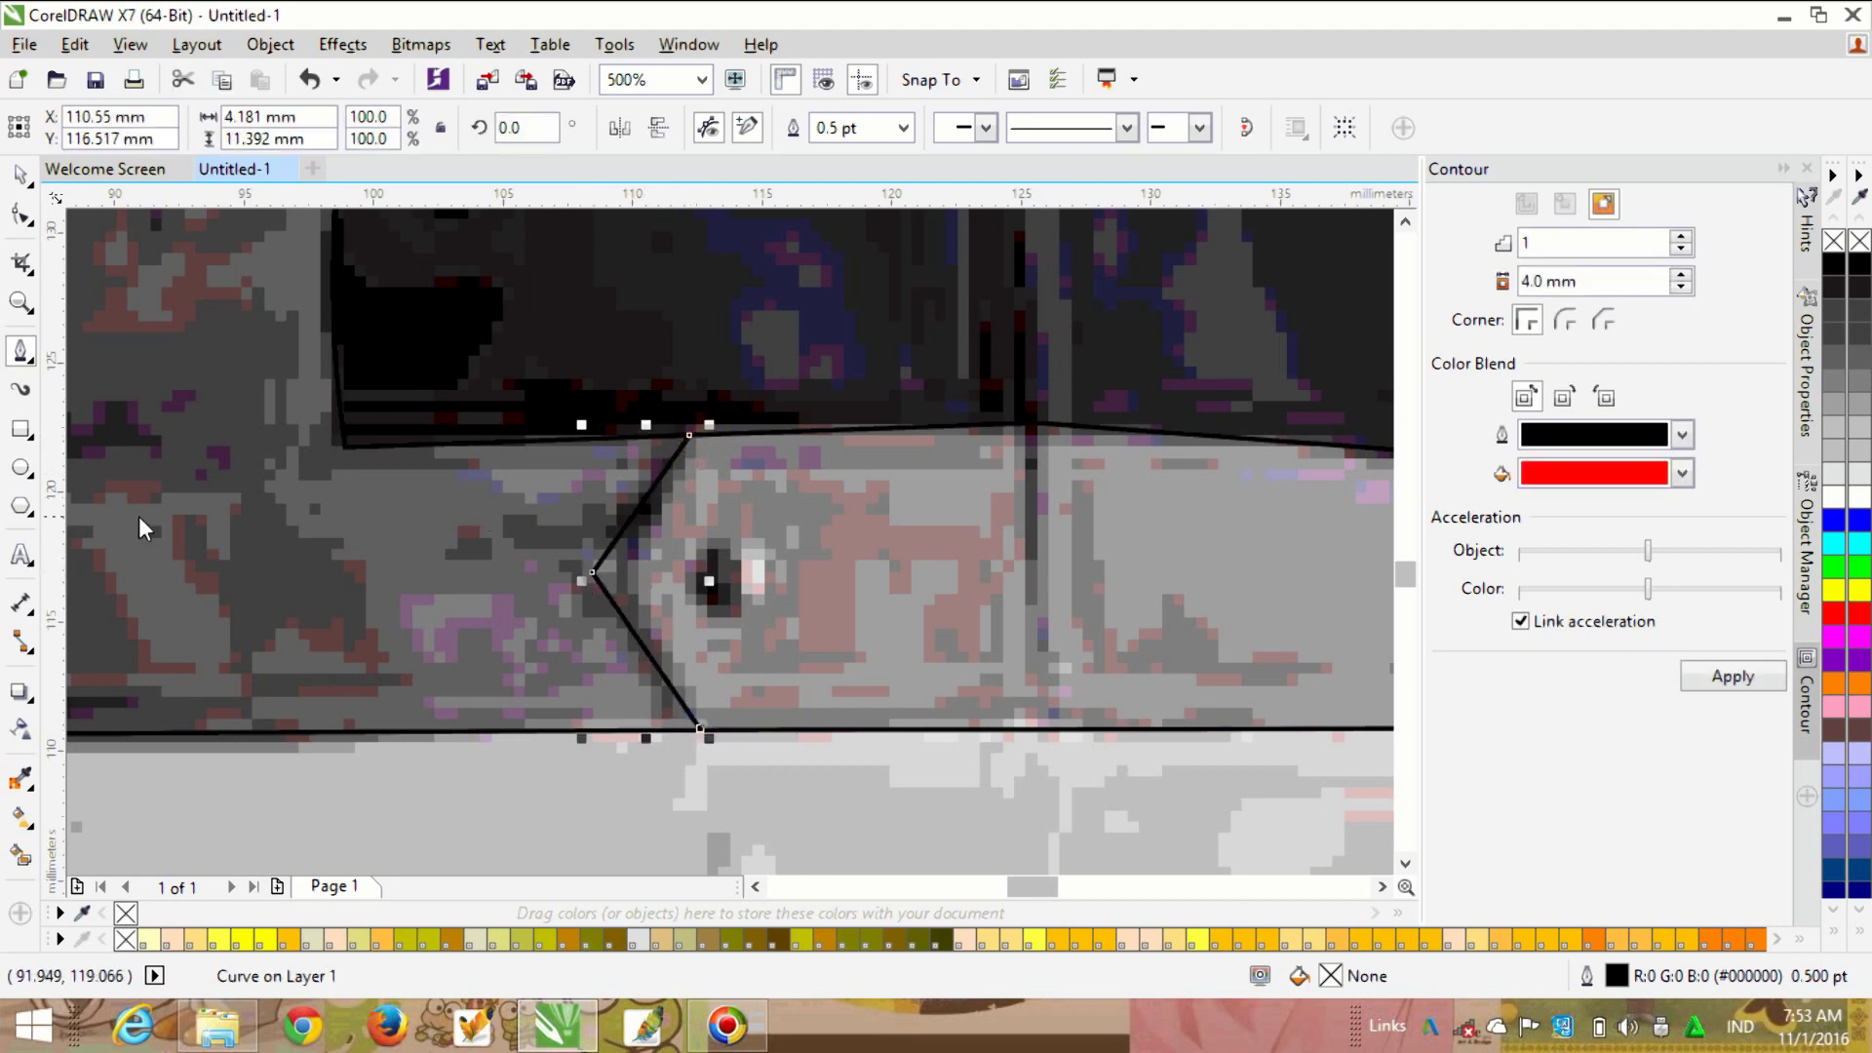
Step: Add a 2.487 mm button circle on the hem tab
left_click(22, 468)
left_click_drag(693, 541, 758, 605)
scroll(879, 792, "down", 3)
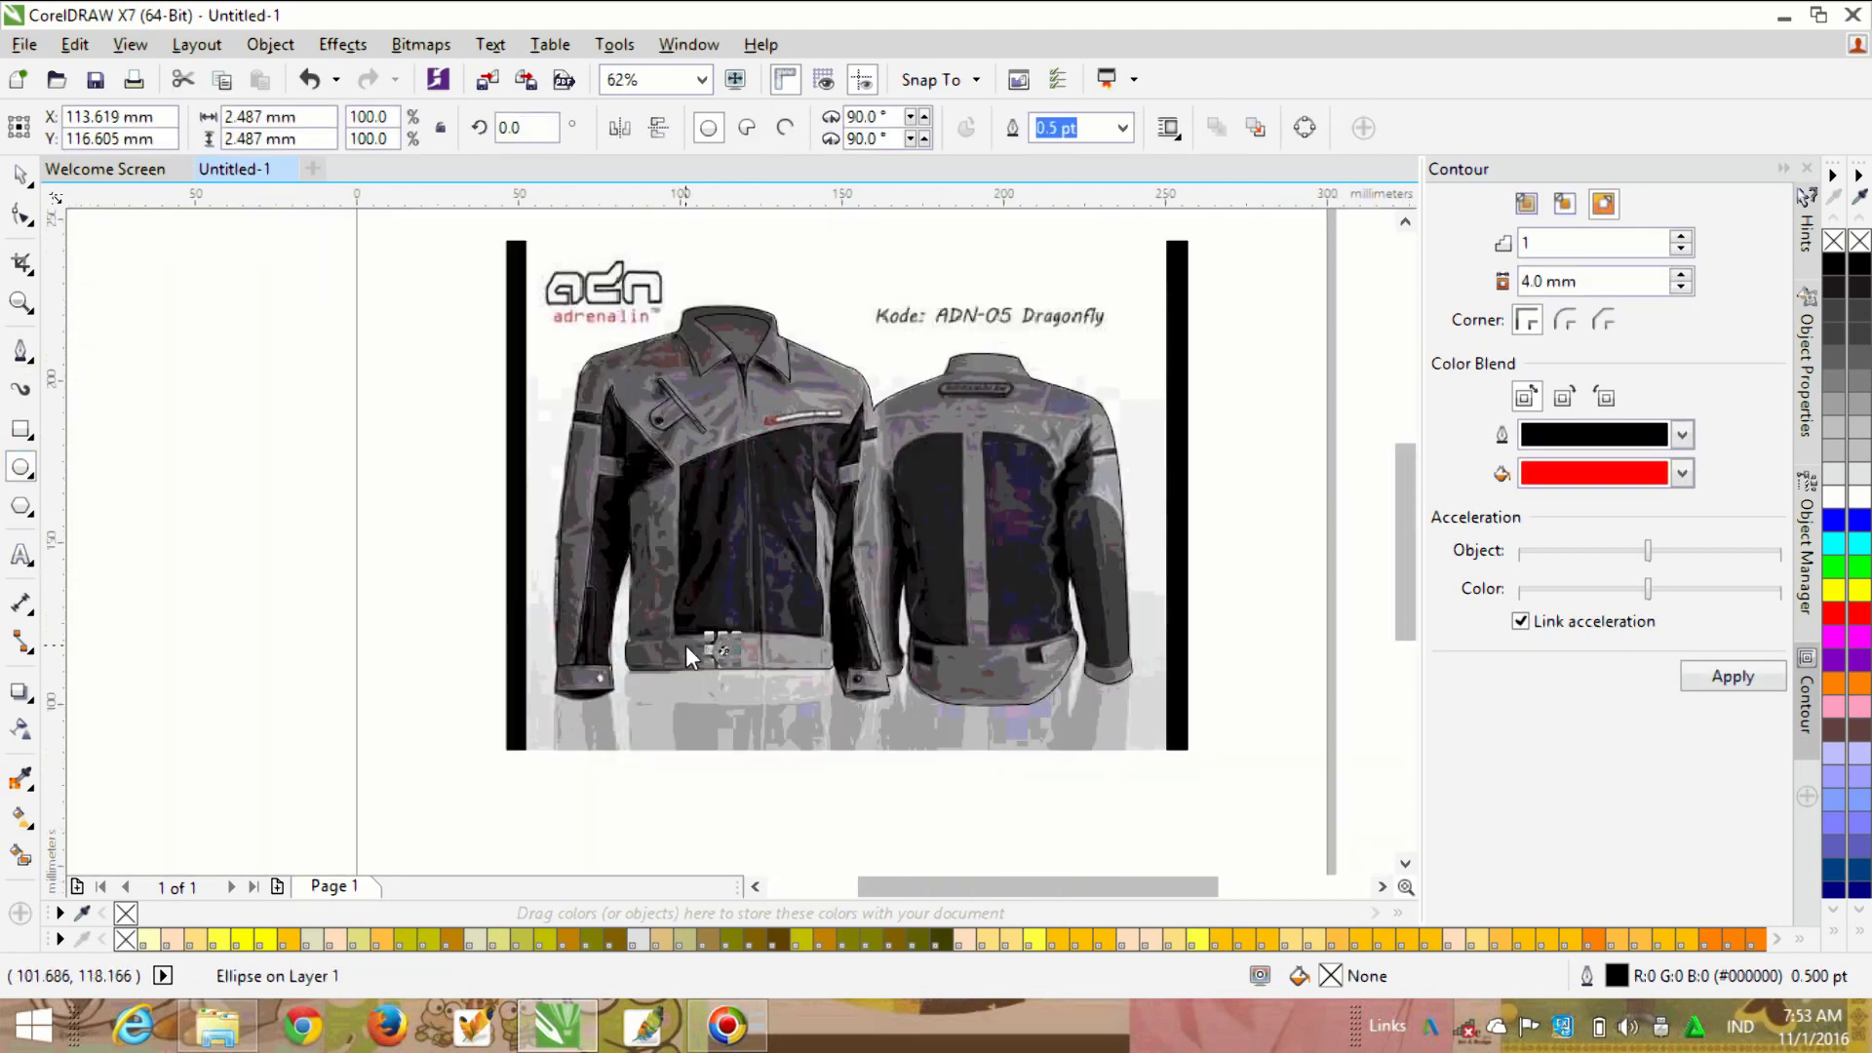
Step: Draw a seam line on the left front panel running down to the waistband
scroll(686, 645, "up", 2)
scroll(570, 557, "down", 1)
scroll(595, 629, "up", 1)
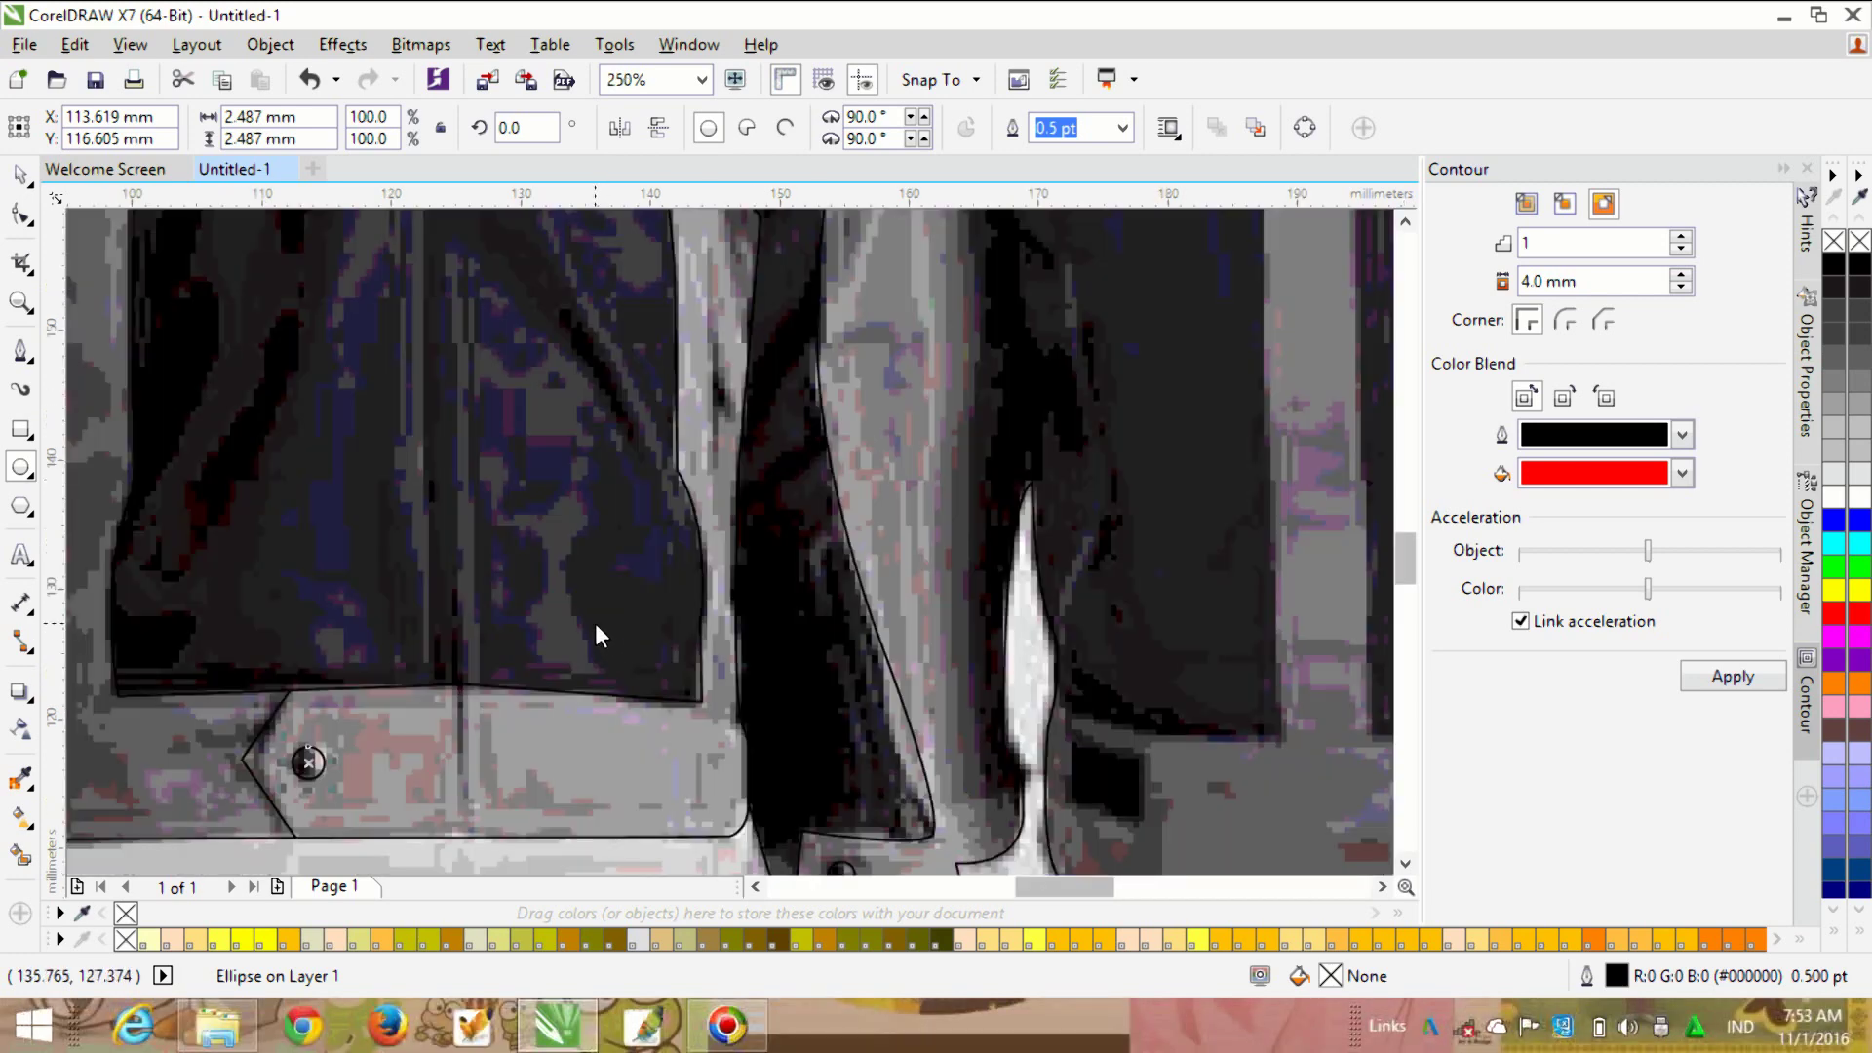
scroll(511, 499, "down", 2)
left_click(21, 351)
scroll(473, 466, "up", 2)
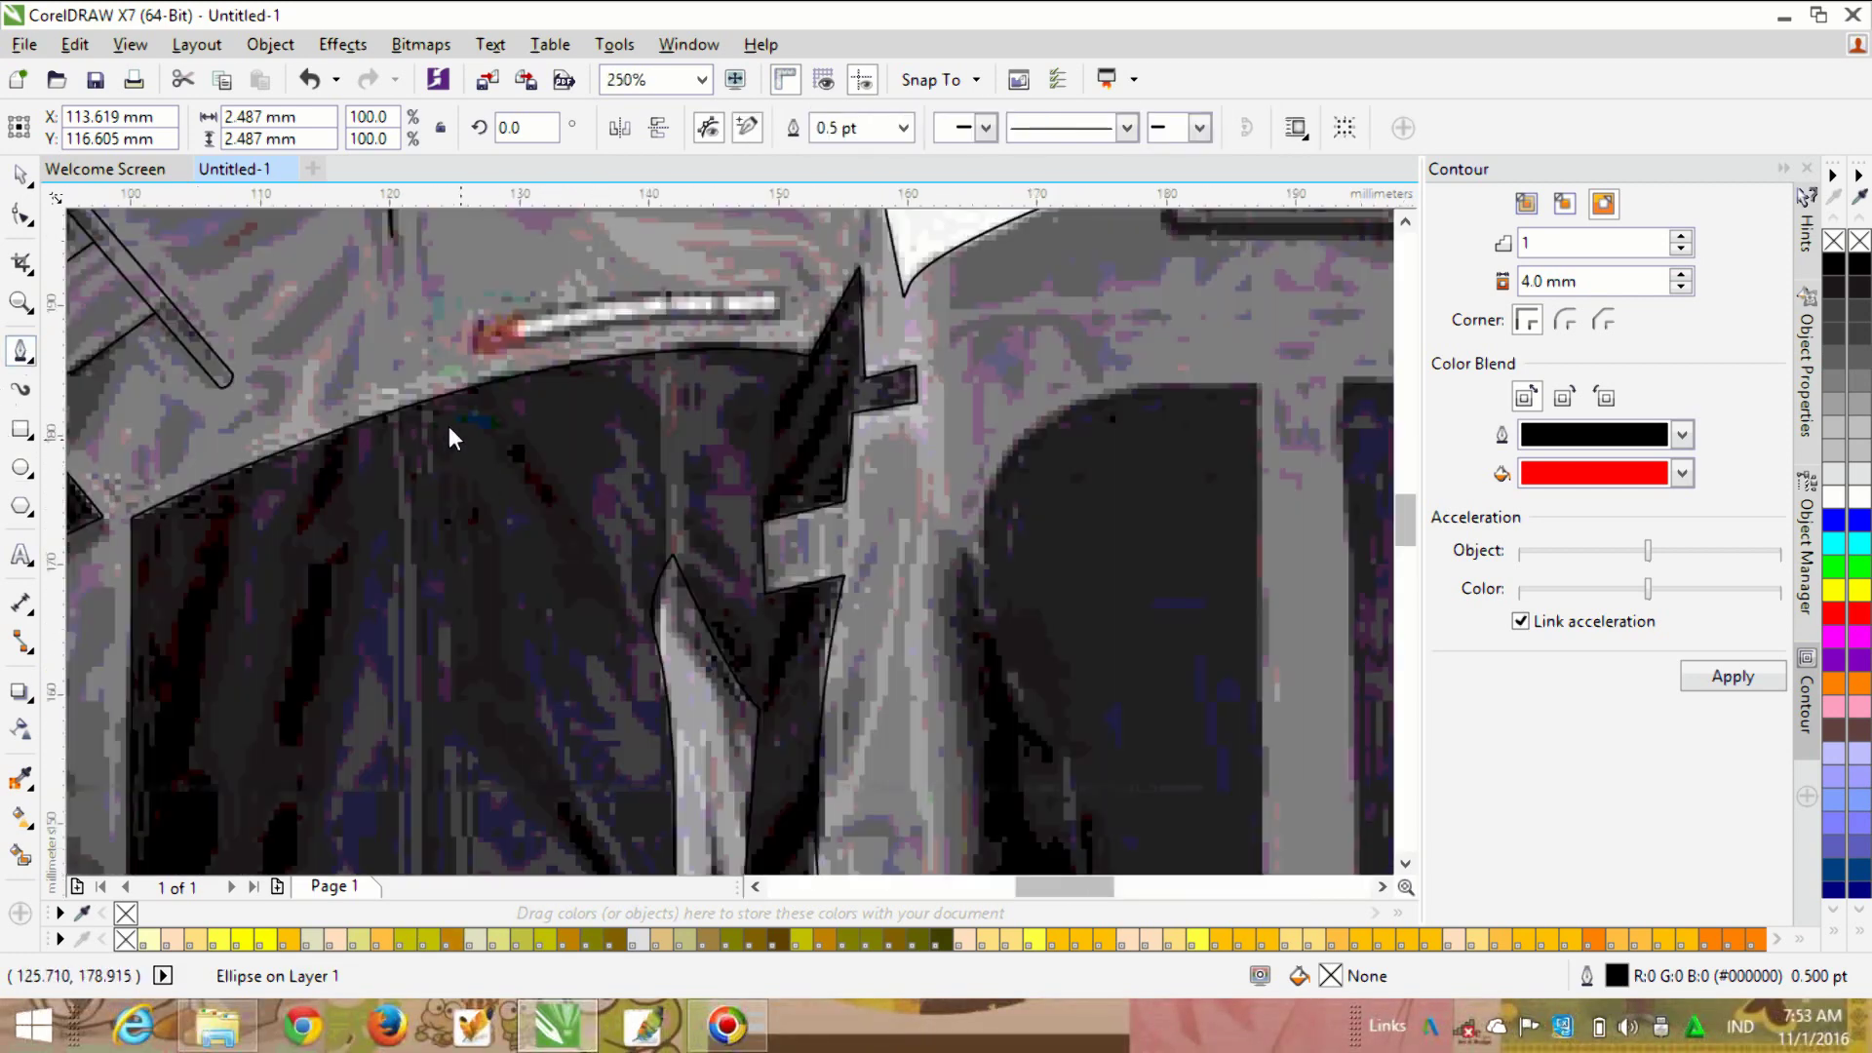
left_click(392, 238)
scroll(458, 393, "down", 1)
scroll(448, 835, "up", 1)
scroll(454, 880, "down", 1)
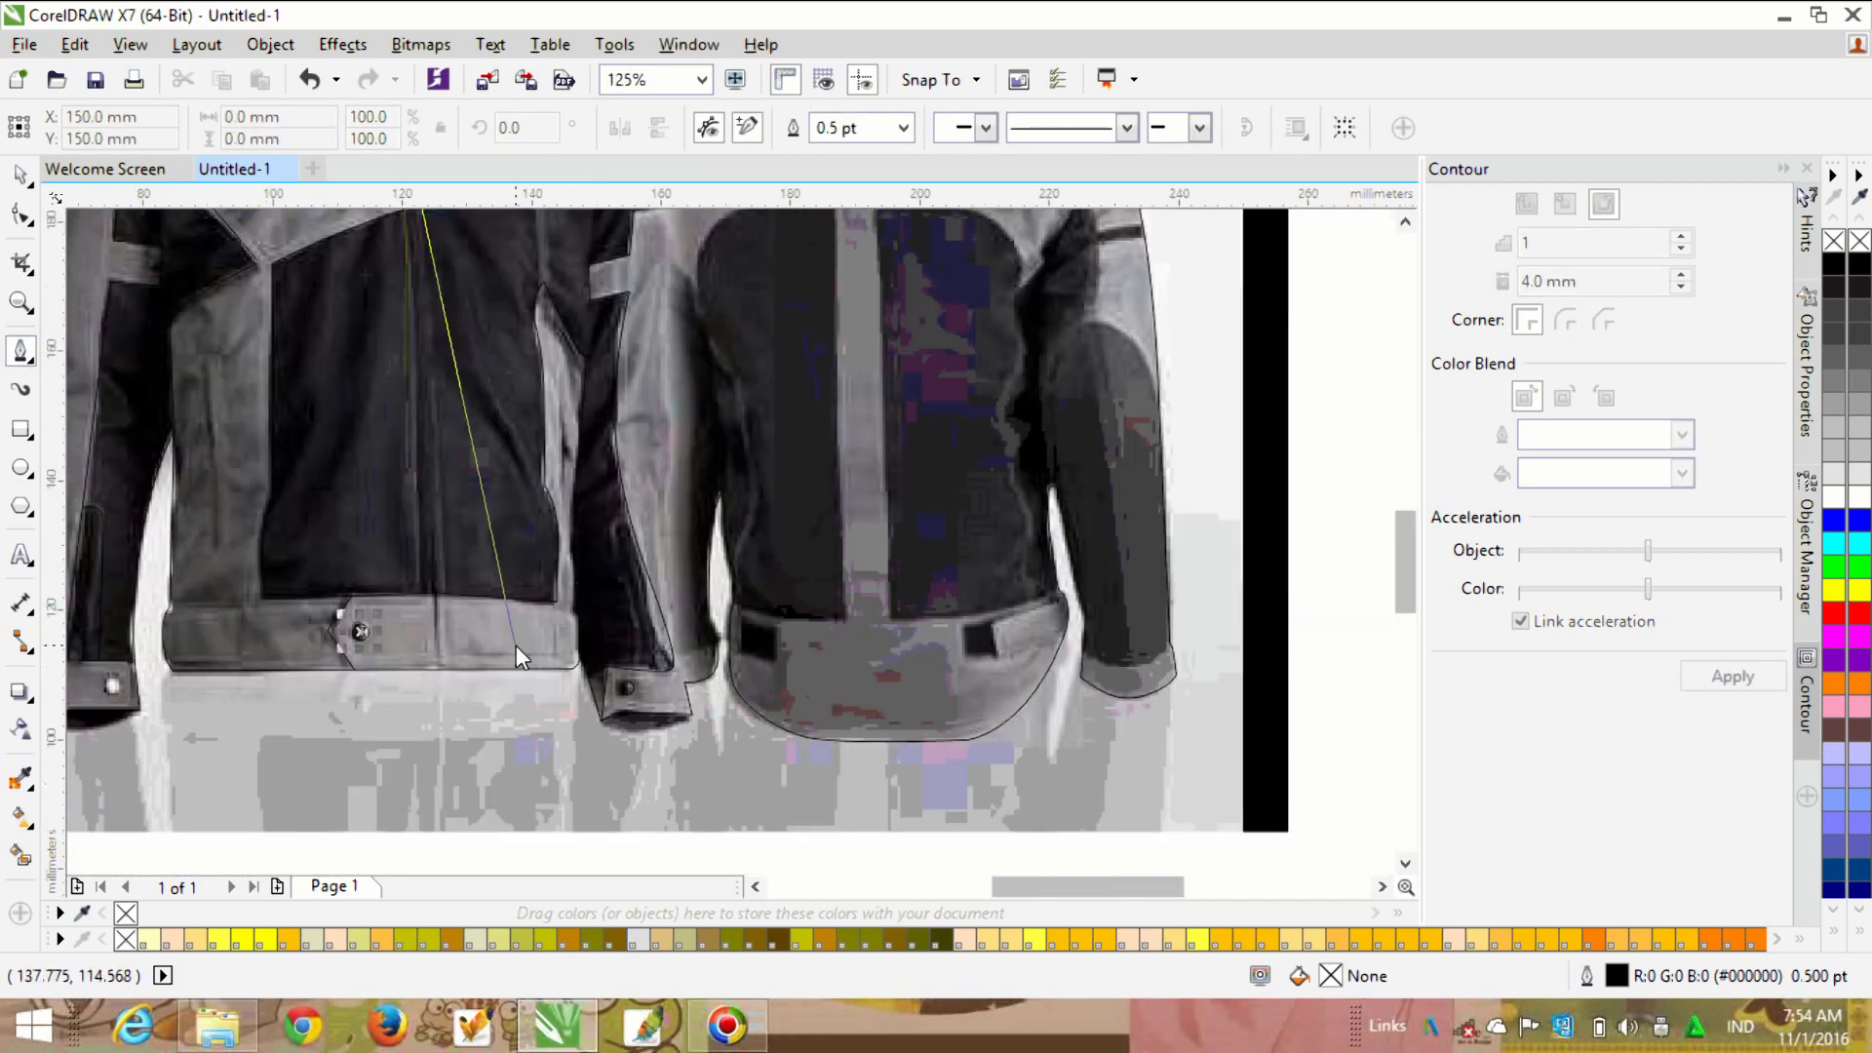
scroll(517, 646, "up", 1)
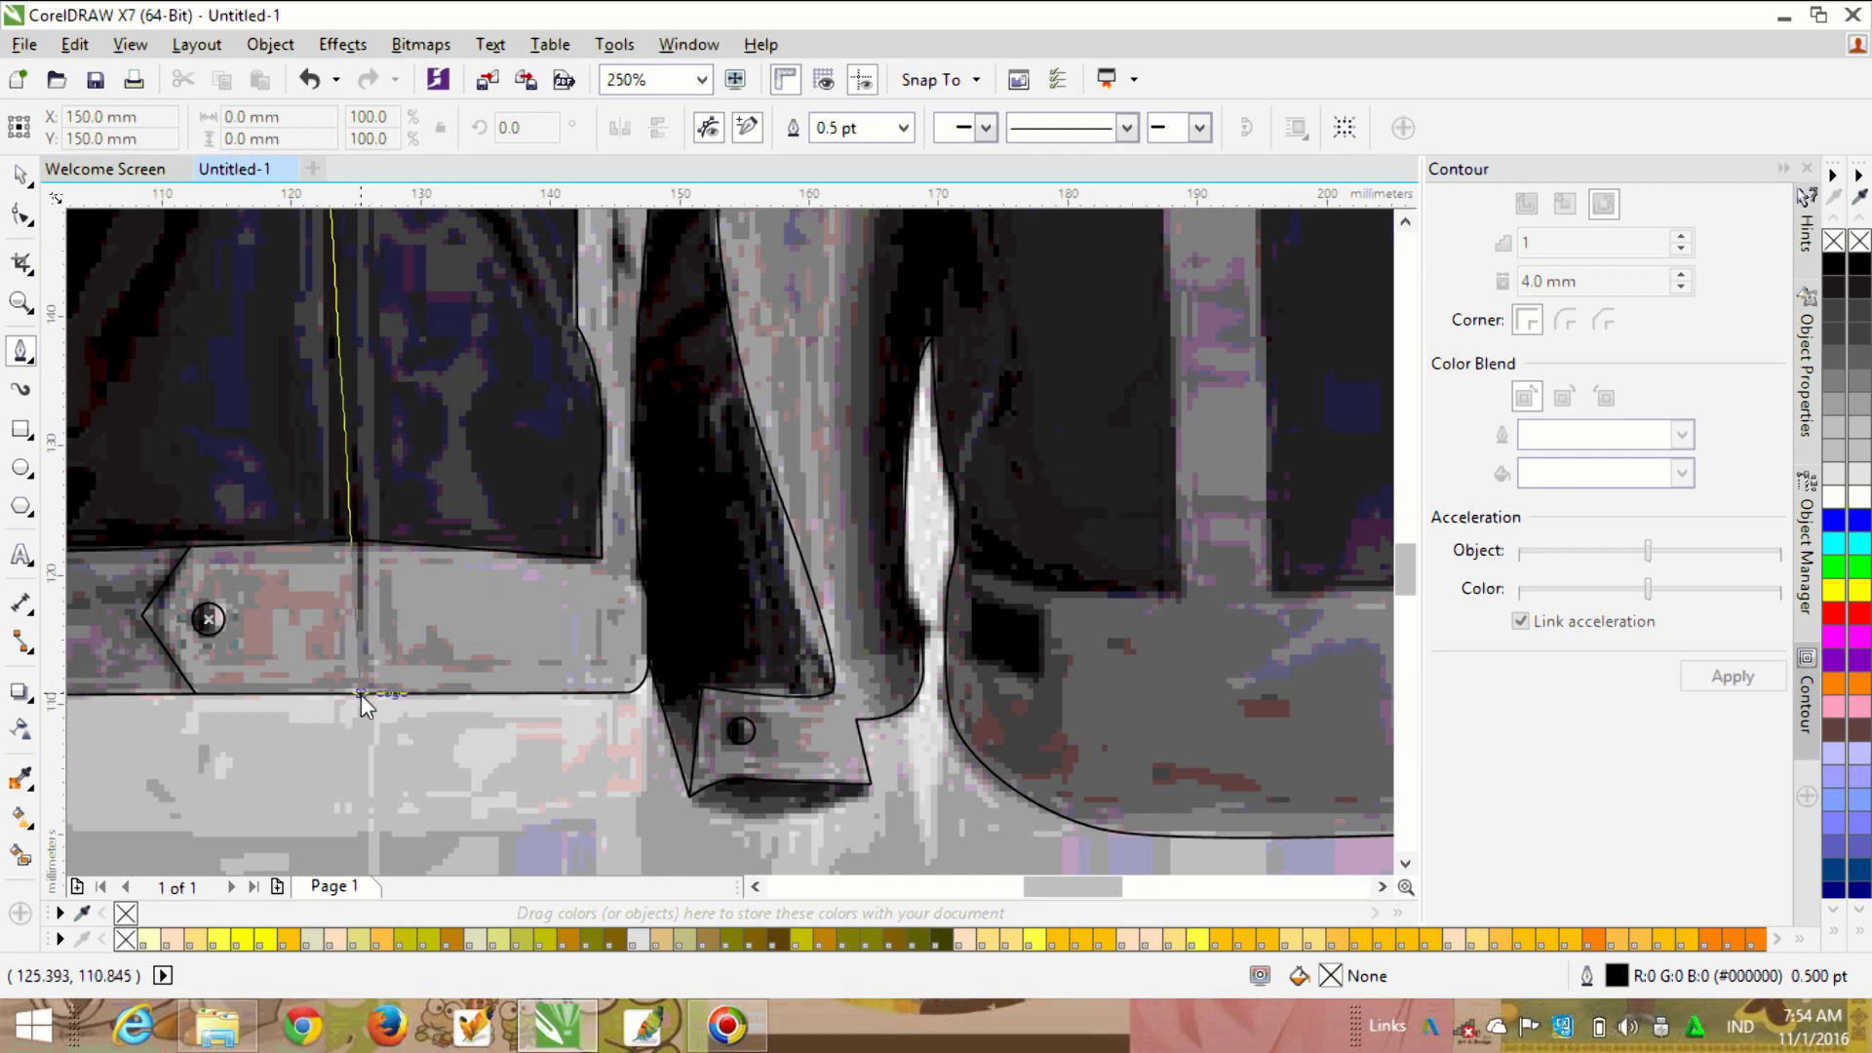
double_click(349, 546)
Step: Draw a small button circle on the cuff with the Ellipse tool
scroll(322, 497, "down", 2)
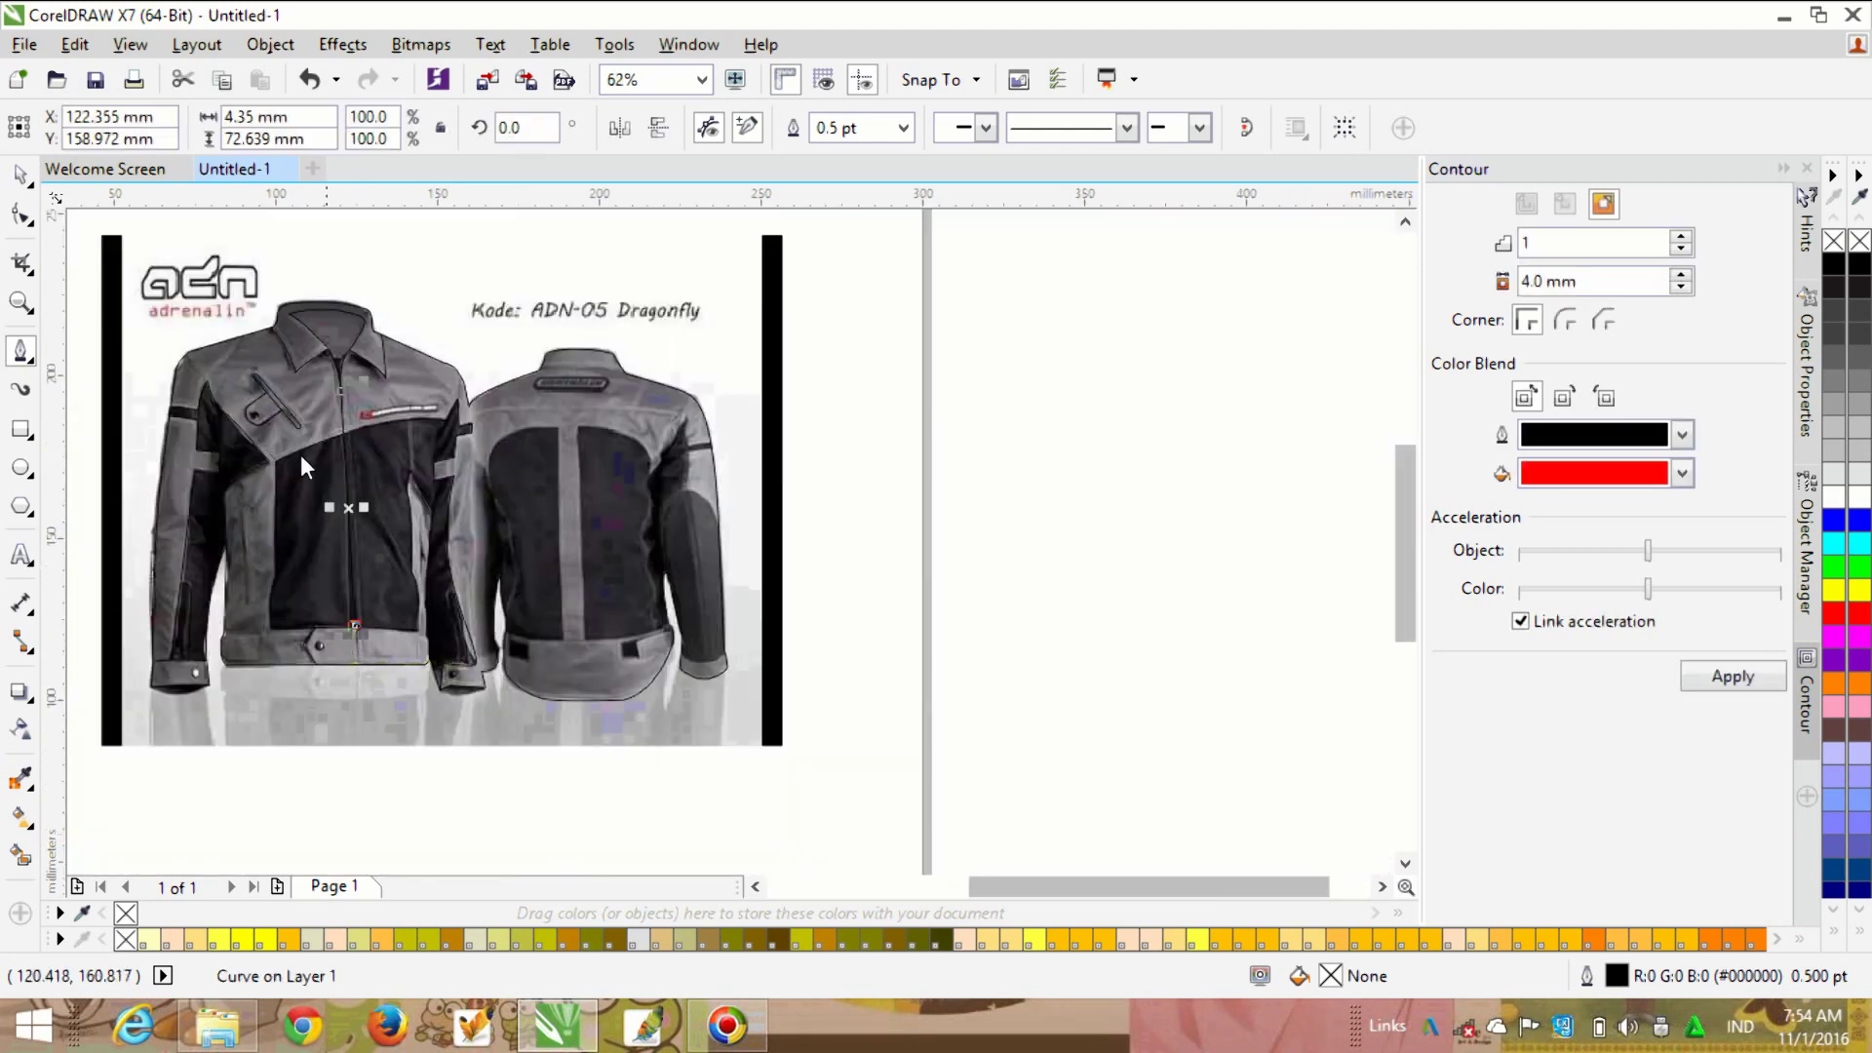
scroll(300, 454, "up", 1)
scroll(454, 378, "down", 1)
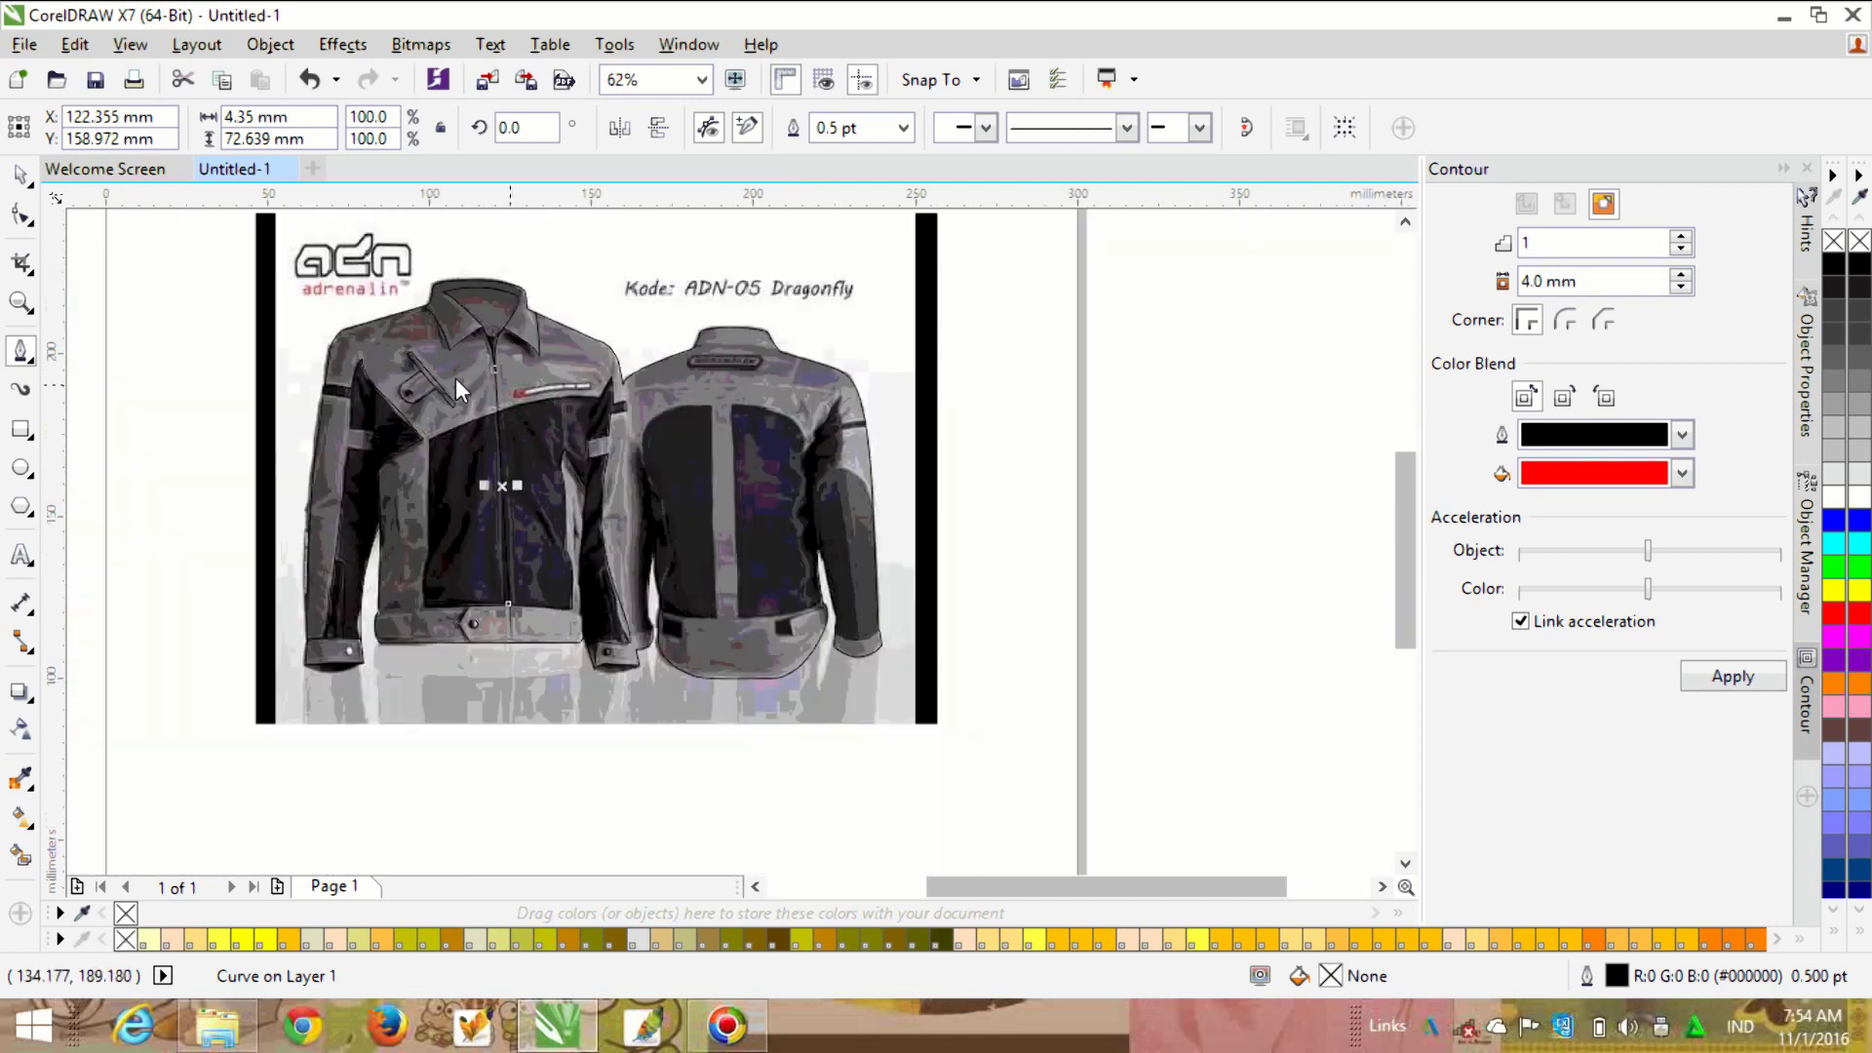
scroll(454, 377, "up", 1)
scroll(390, 645, "up", 1)
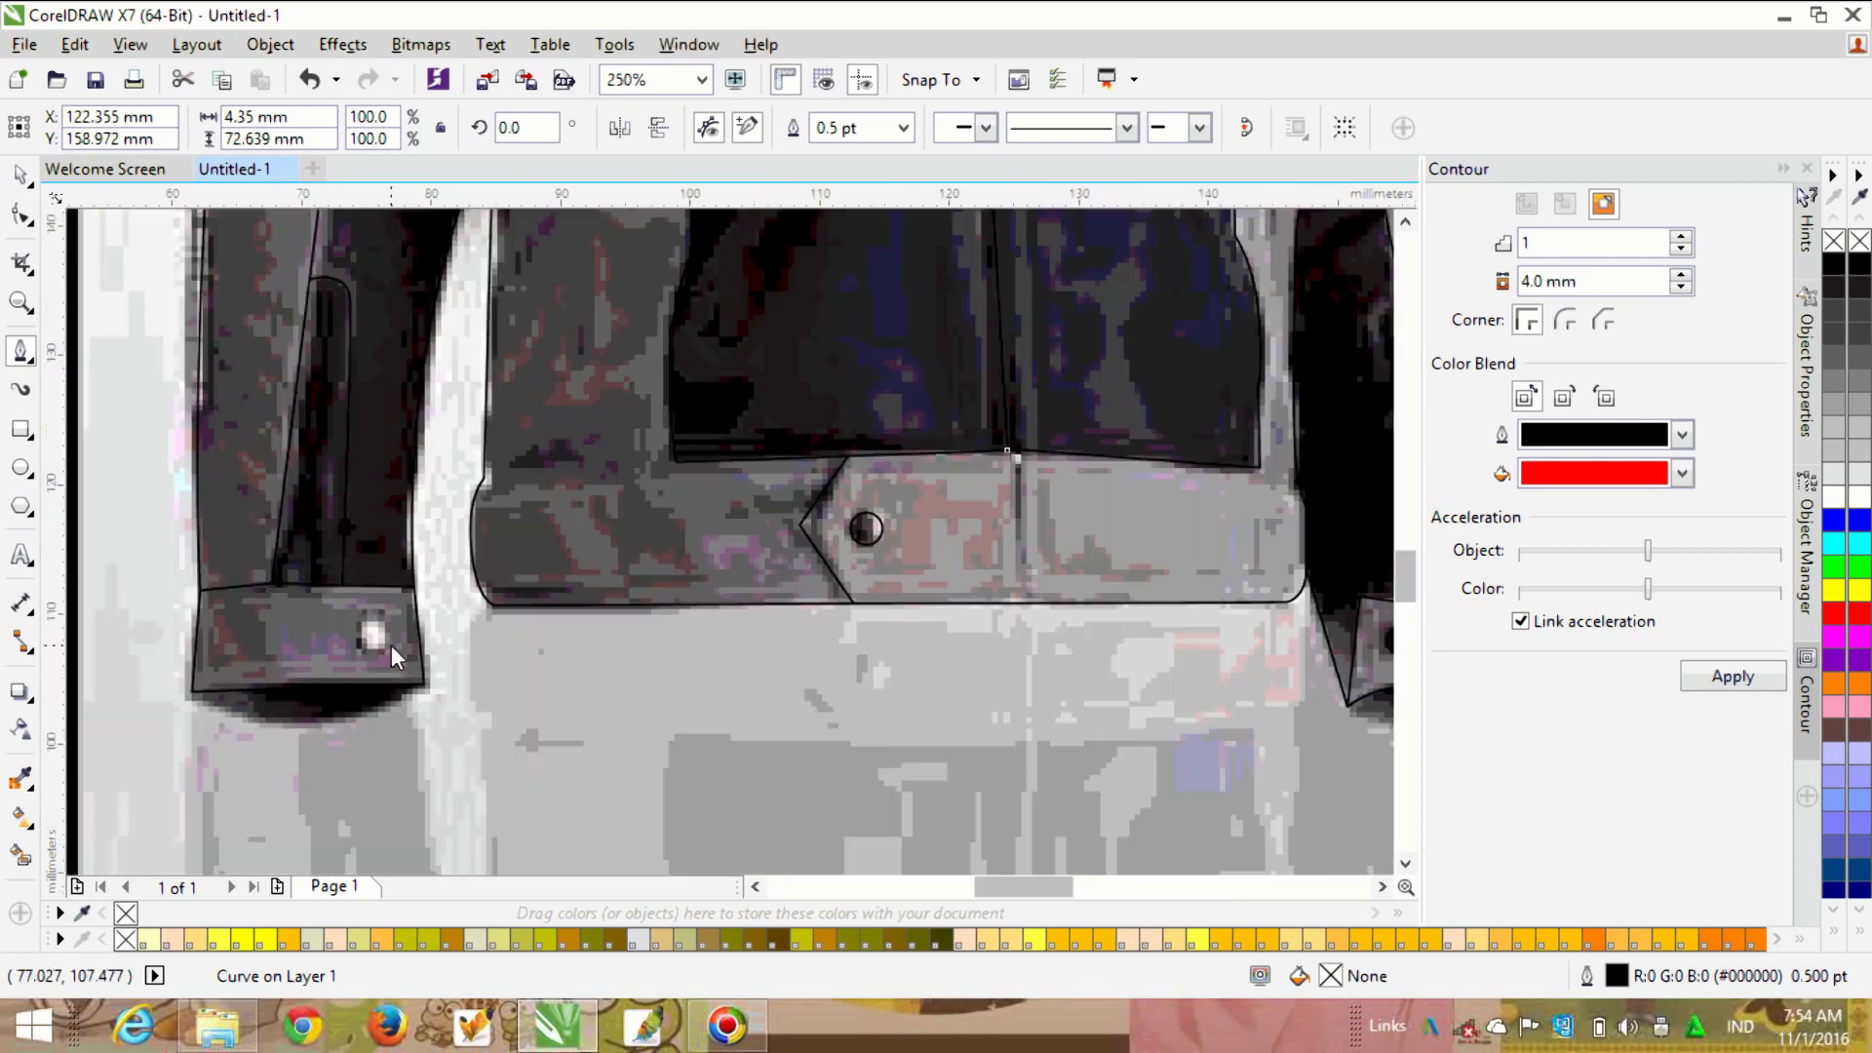
scroll(389, 645, "up", 1)
scroll(367, 677, "down", 1)
left_click(22, 467)
scroll(419, 571, "up", 1)
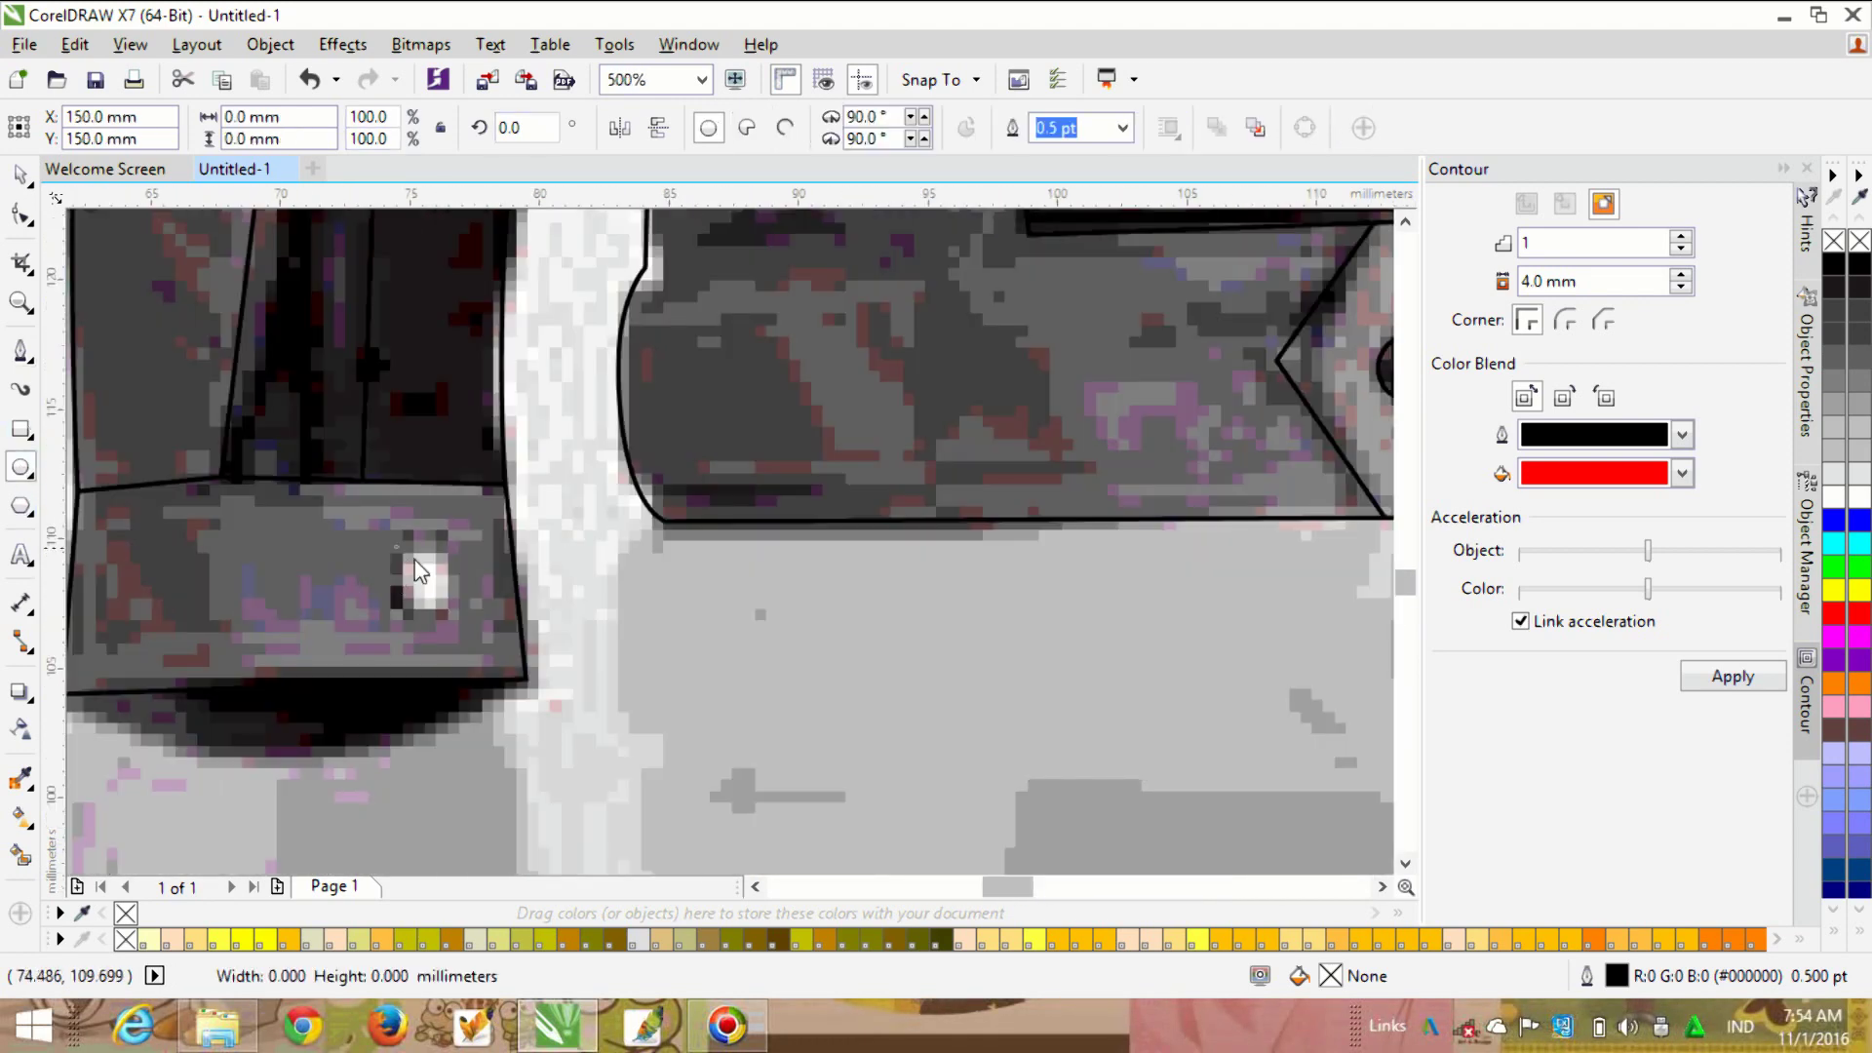
left_click_drag(420, 570, 448, 603)
Step: Trace the curved cuff-bottom outline, ending at its left corner
key("F5")
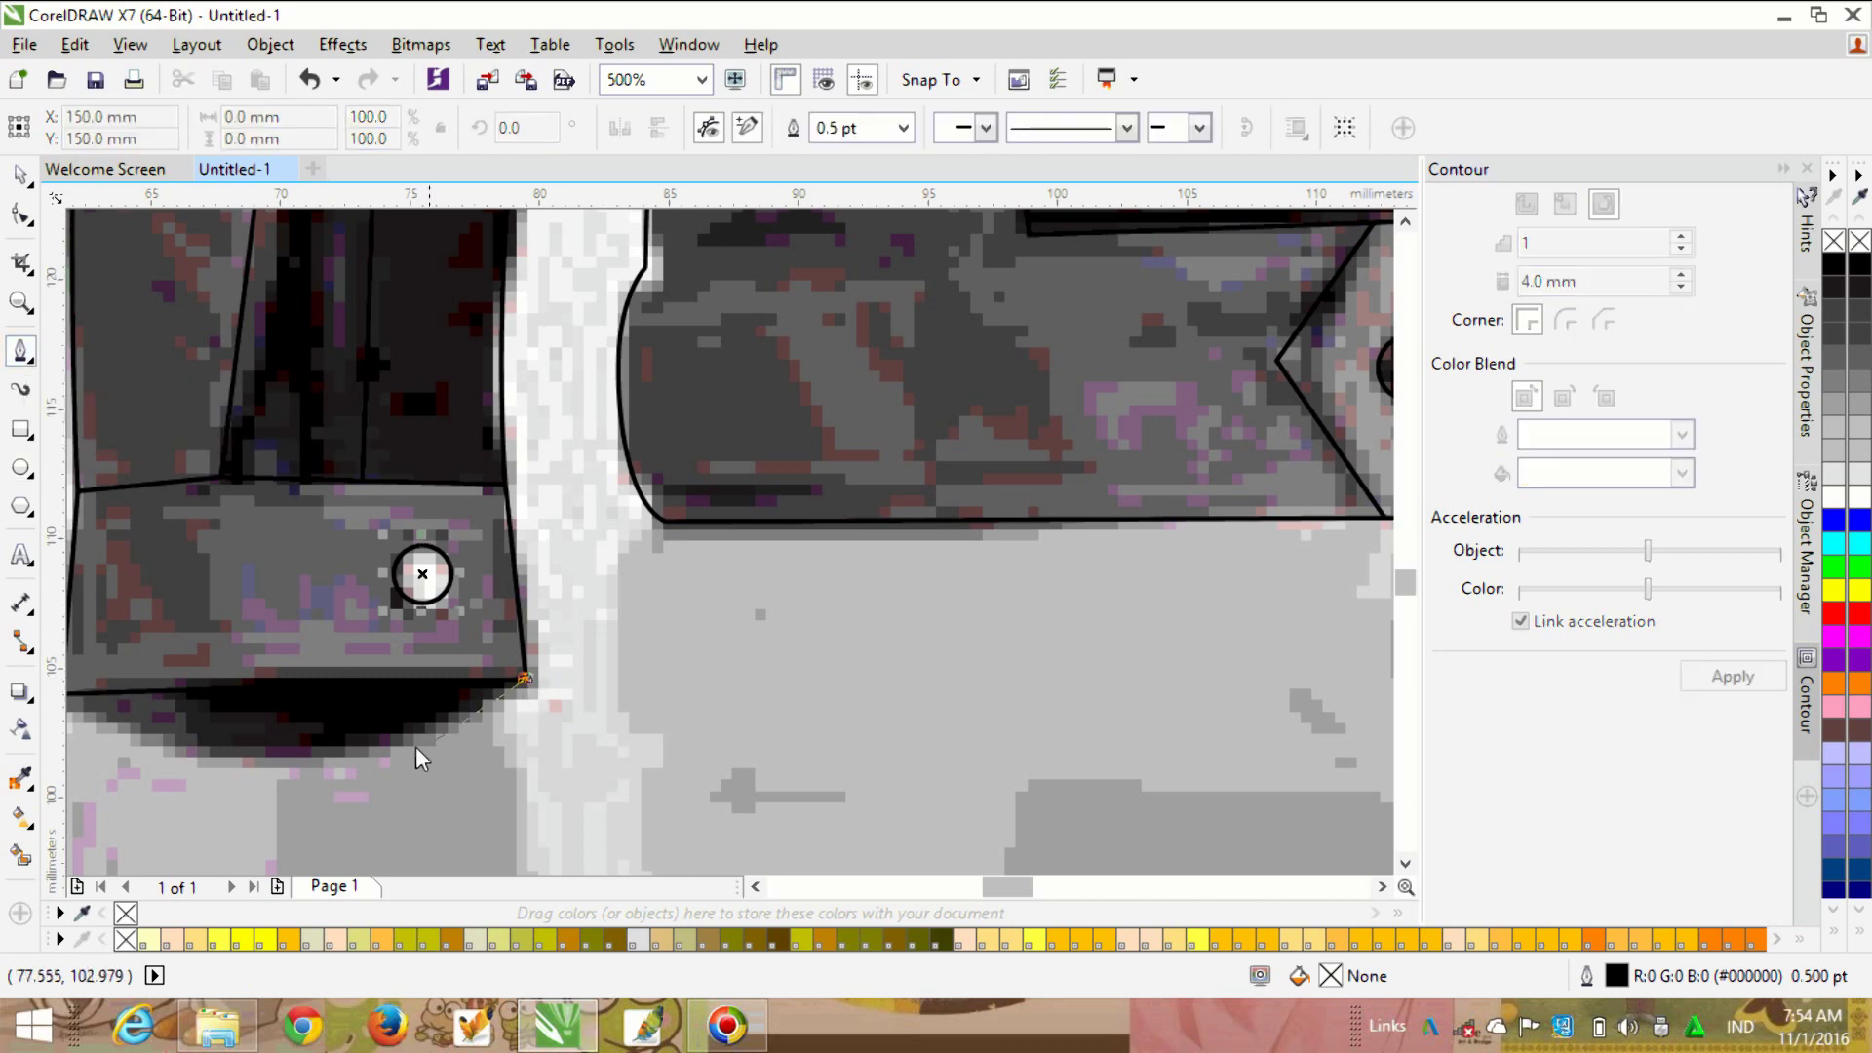
scroll(669, 717, "down", 1)
scroll(482, 741, "up", 1)
left_click_drag(482, 739, 372, 749)
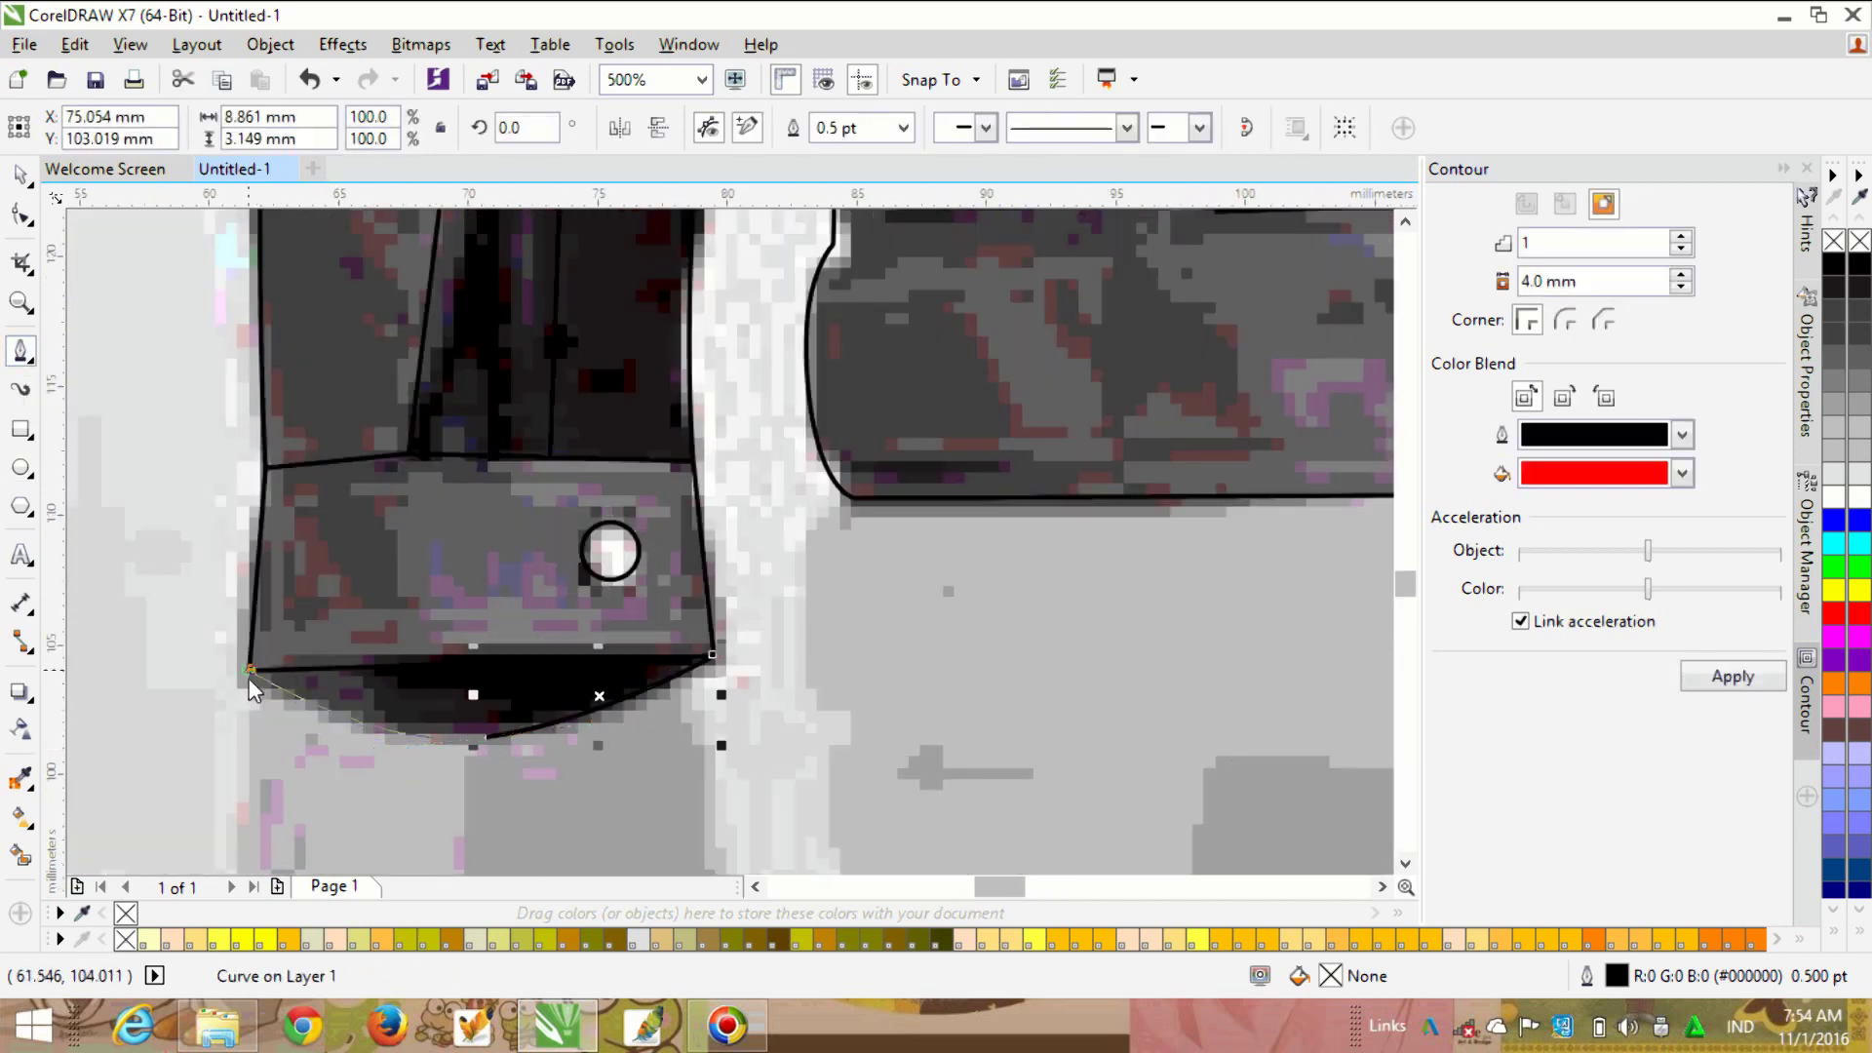
left_click(250, 673)
scroll(250, 727, "down", 1)
scroll(250, 727, "down", 1)
scroll(430, 291, "up", 1)
Step: Draw the thin 2.534 × 28.602 mm sleeve-strip curve, closing it on its start node
left_click(429, 284)
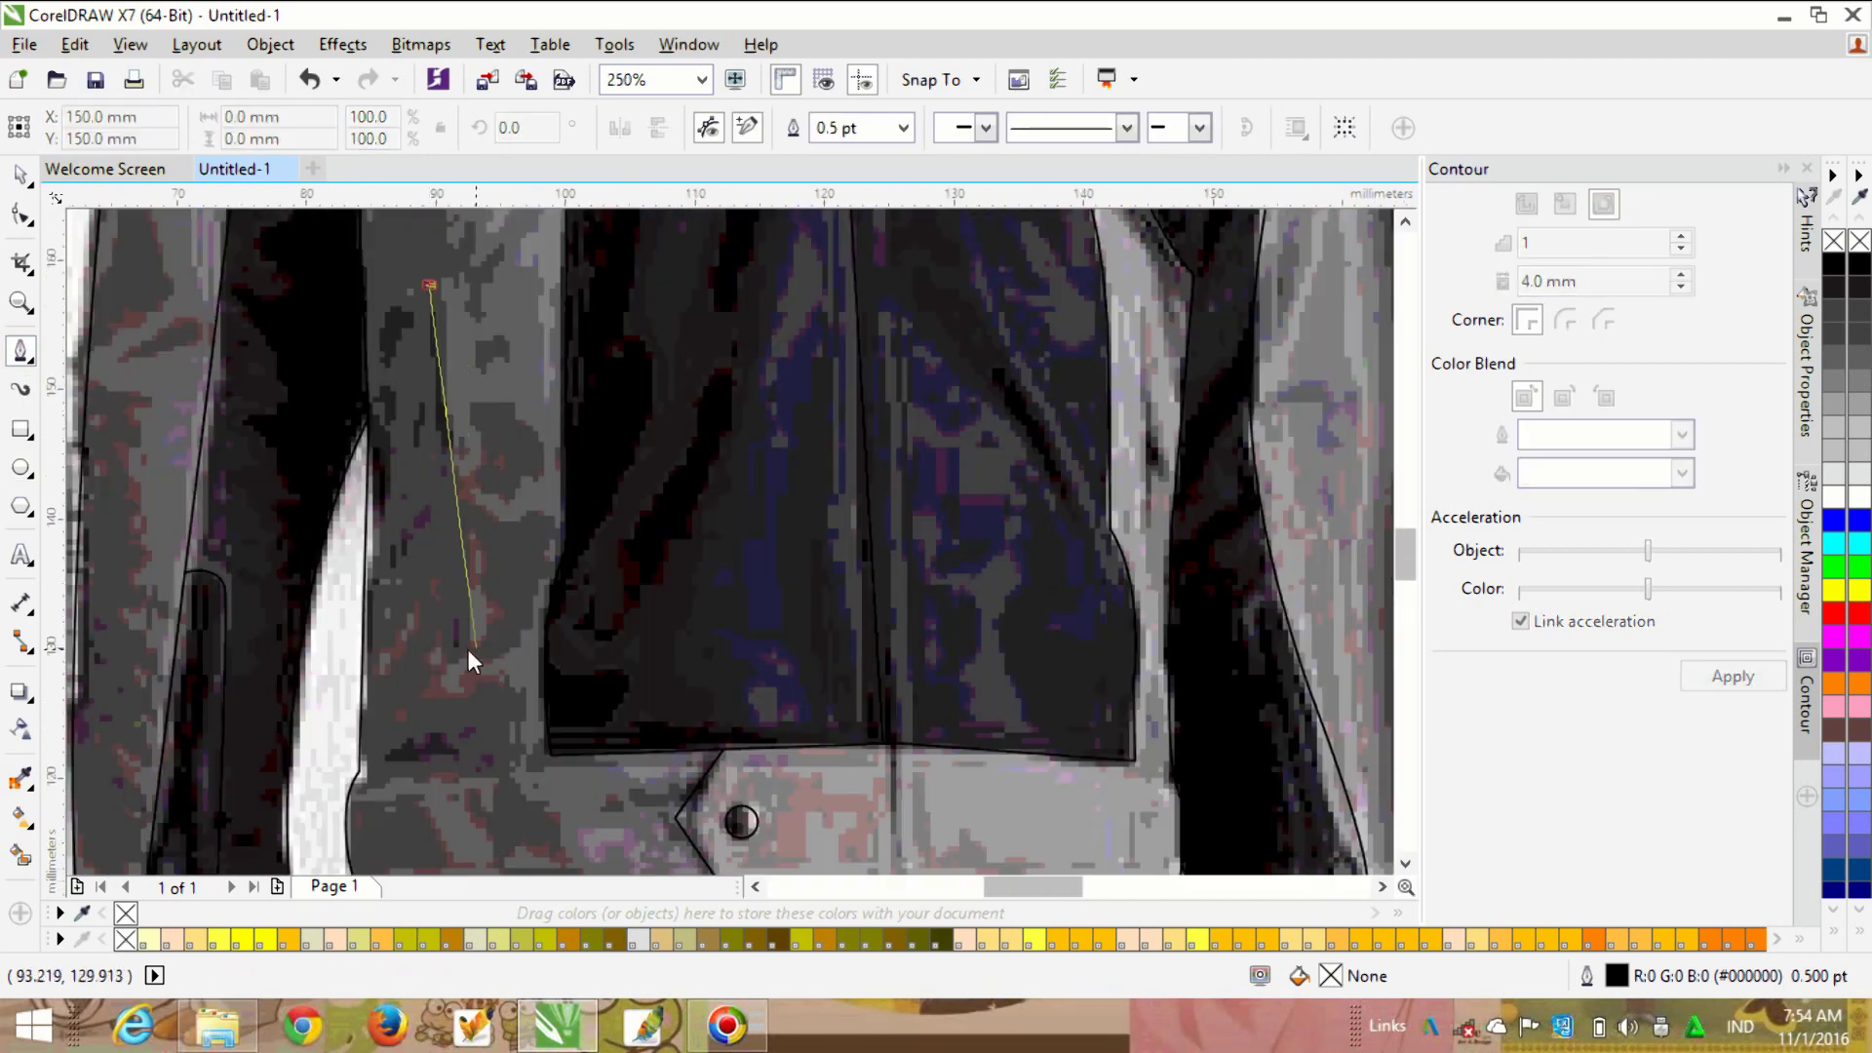
left_click_drag(454, 653, 431, 722)
scroll(431, 722, "up", 1)
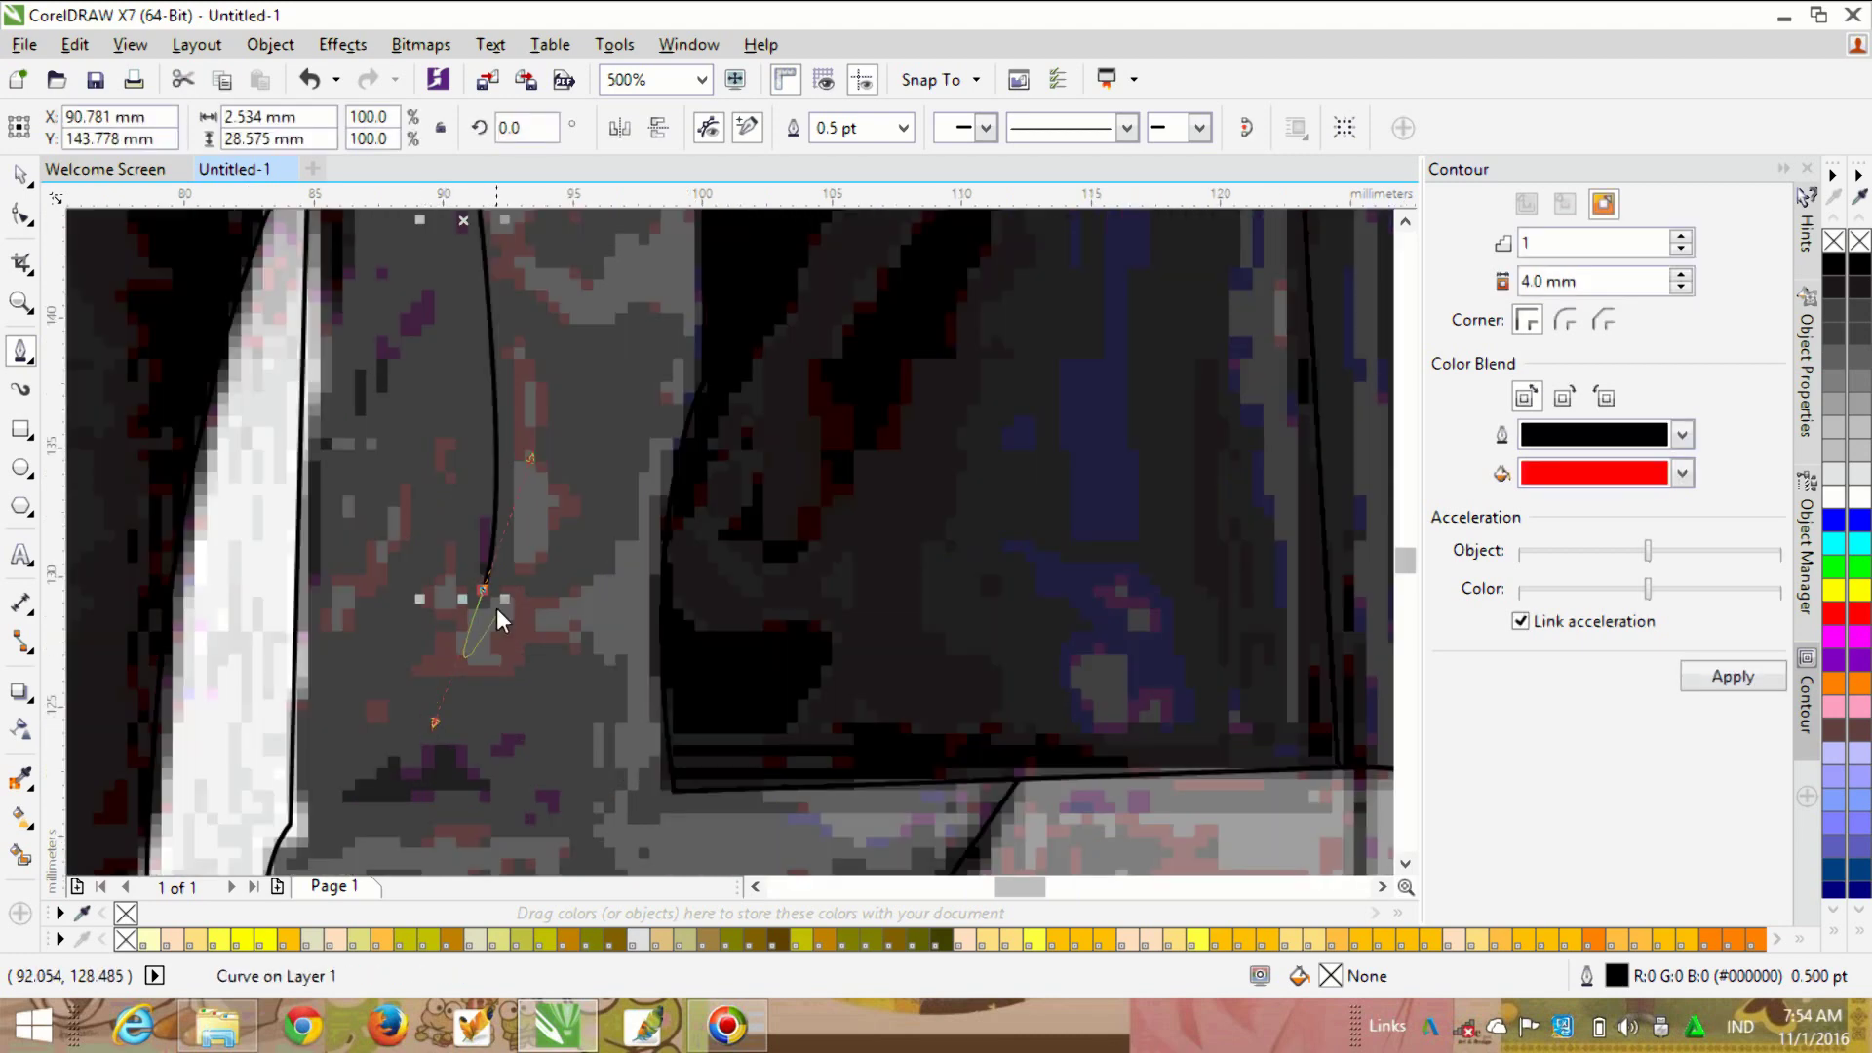
scroll(482, 592, "up", 1)
scroll(493, 390, "down", 3)
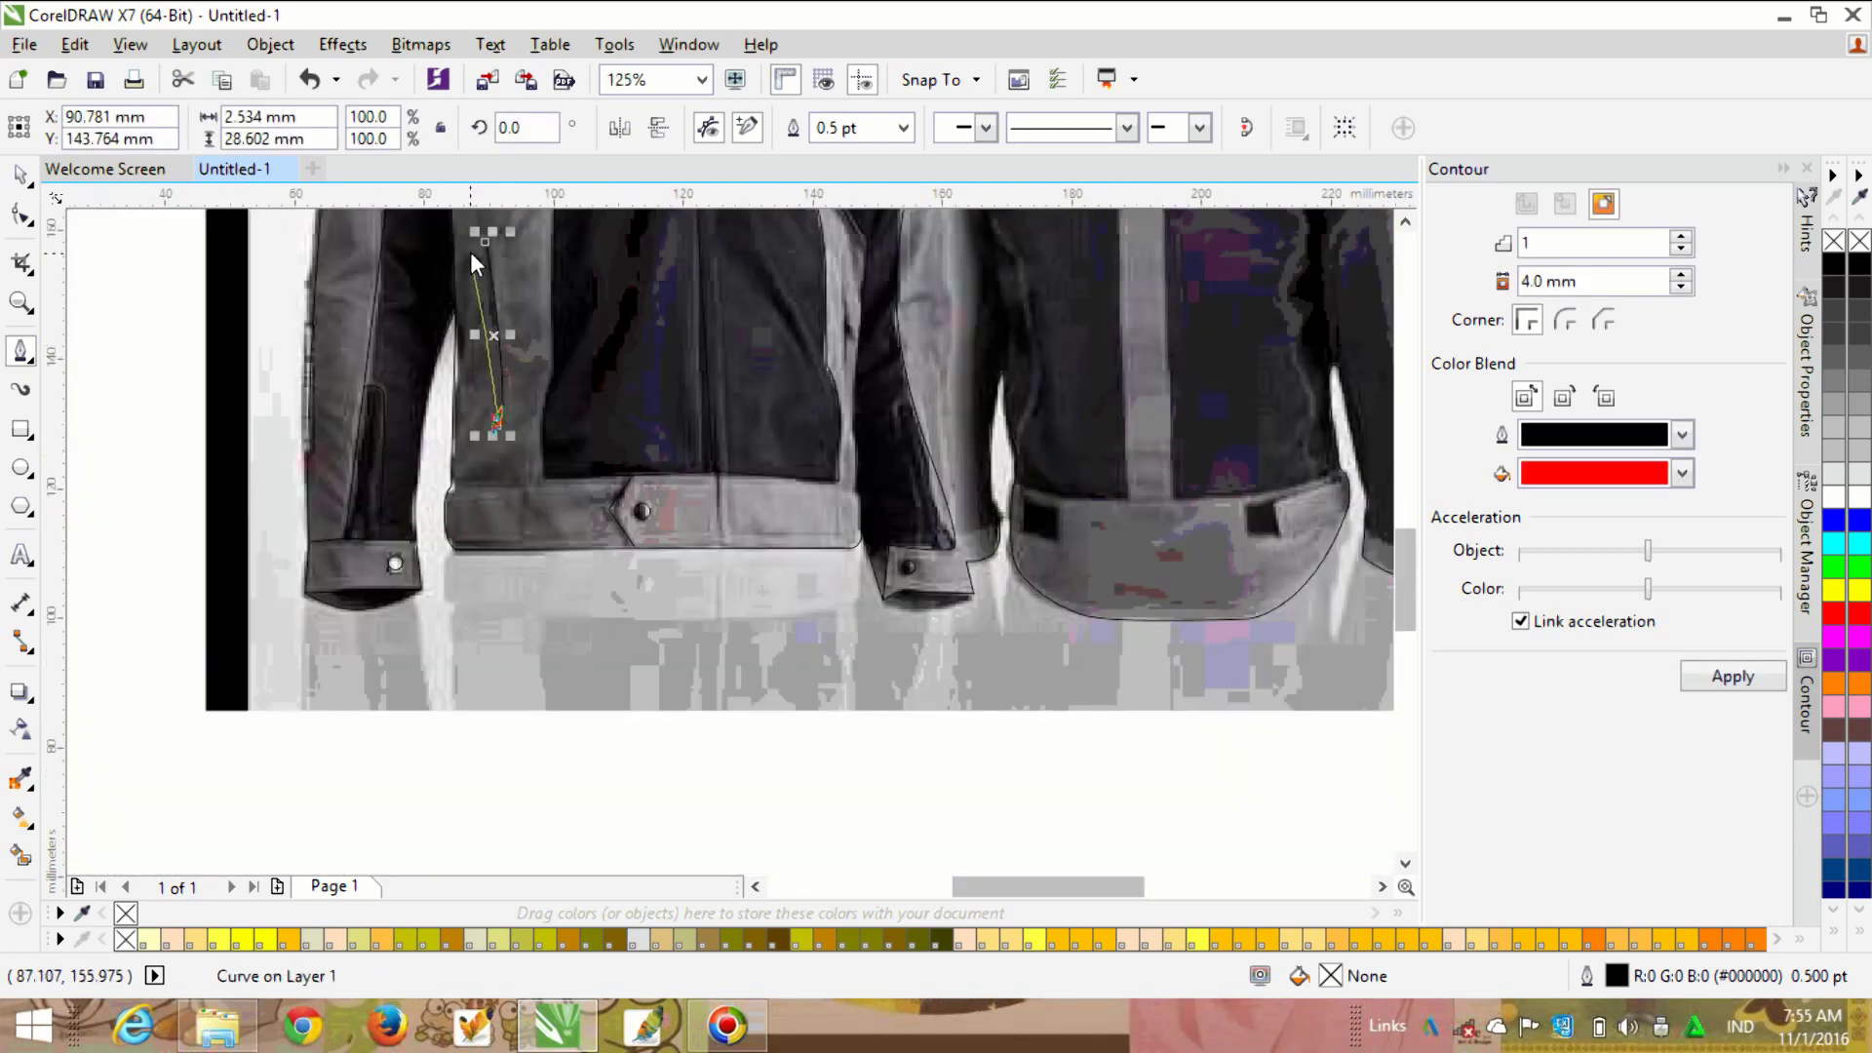
scroll(516, 234, "up", 2)
scroll(527, 234, "down", 1)
left_click(532, 224)
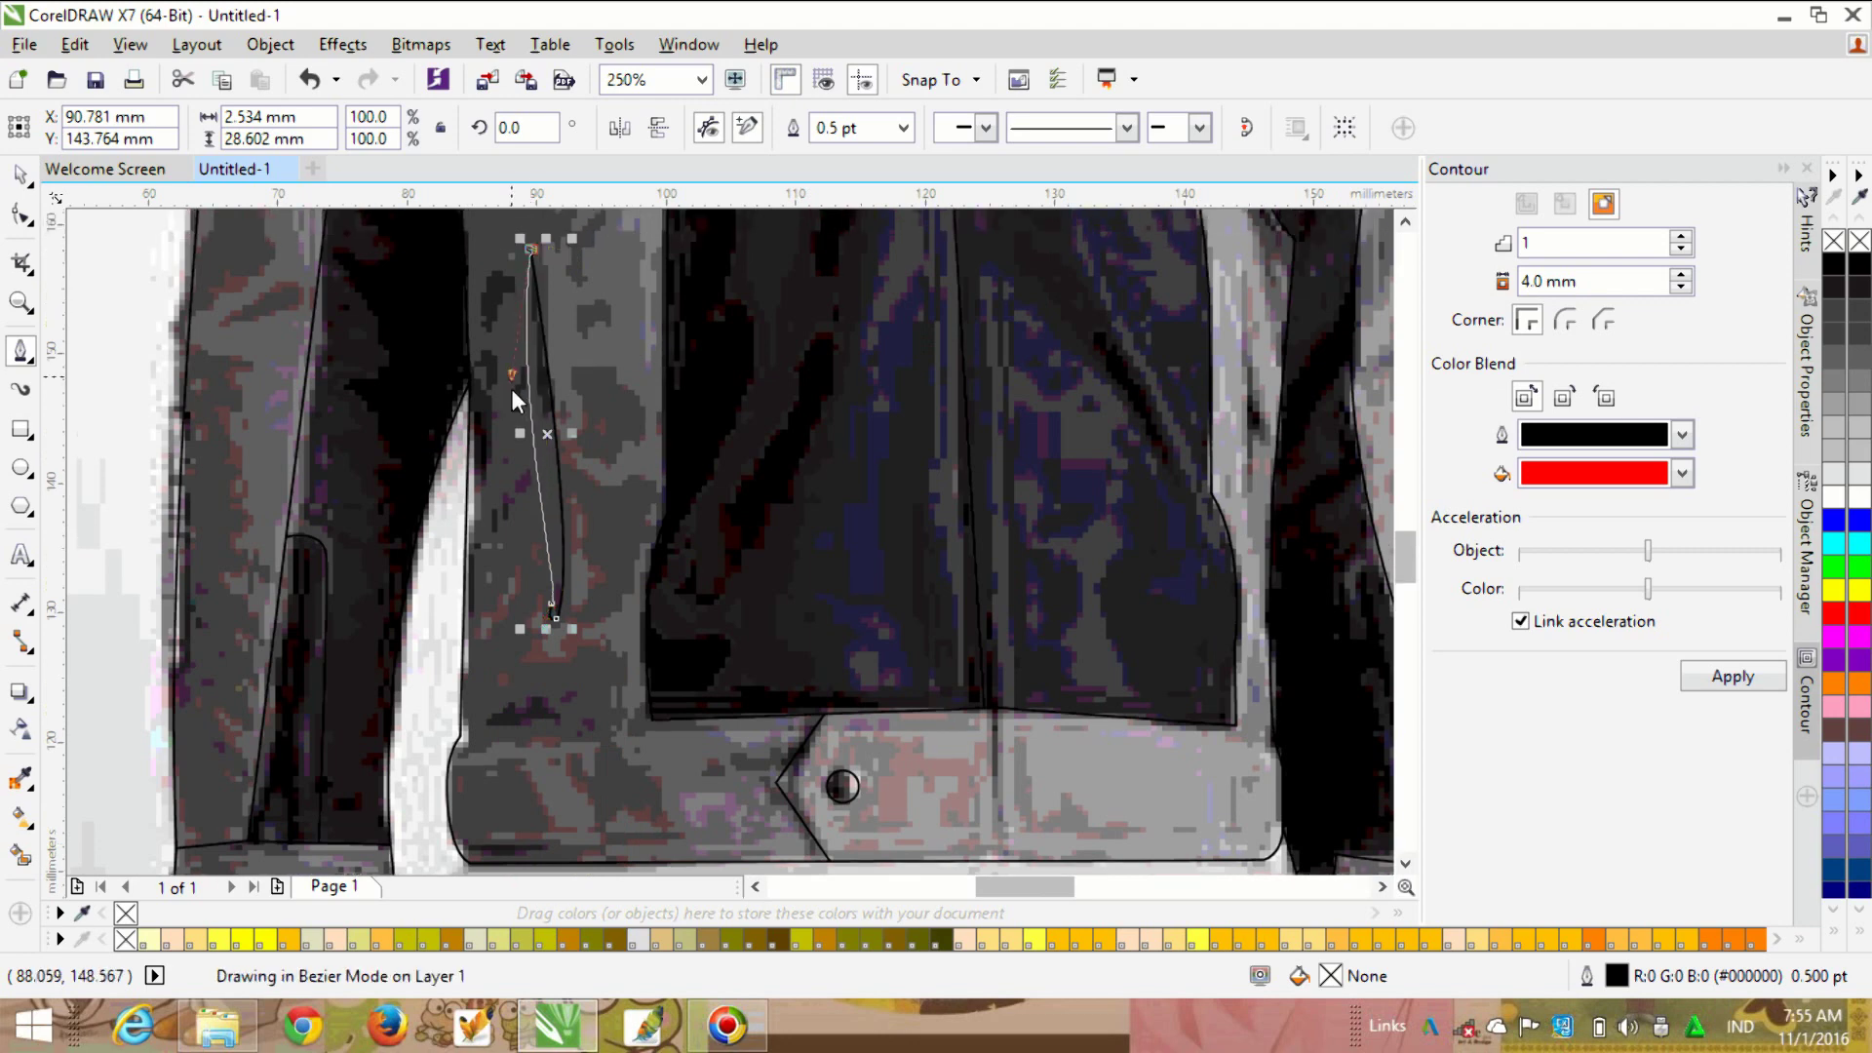
scroll(617, 552, "down", 1)
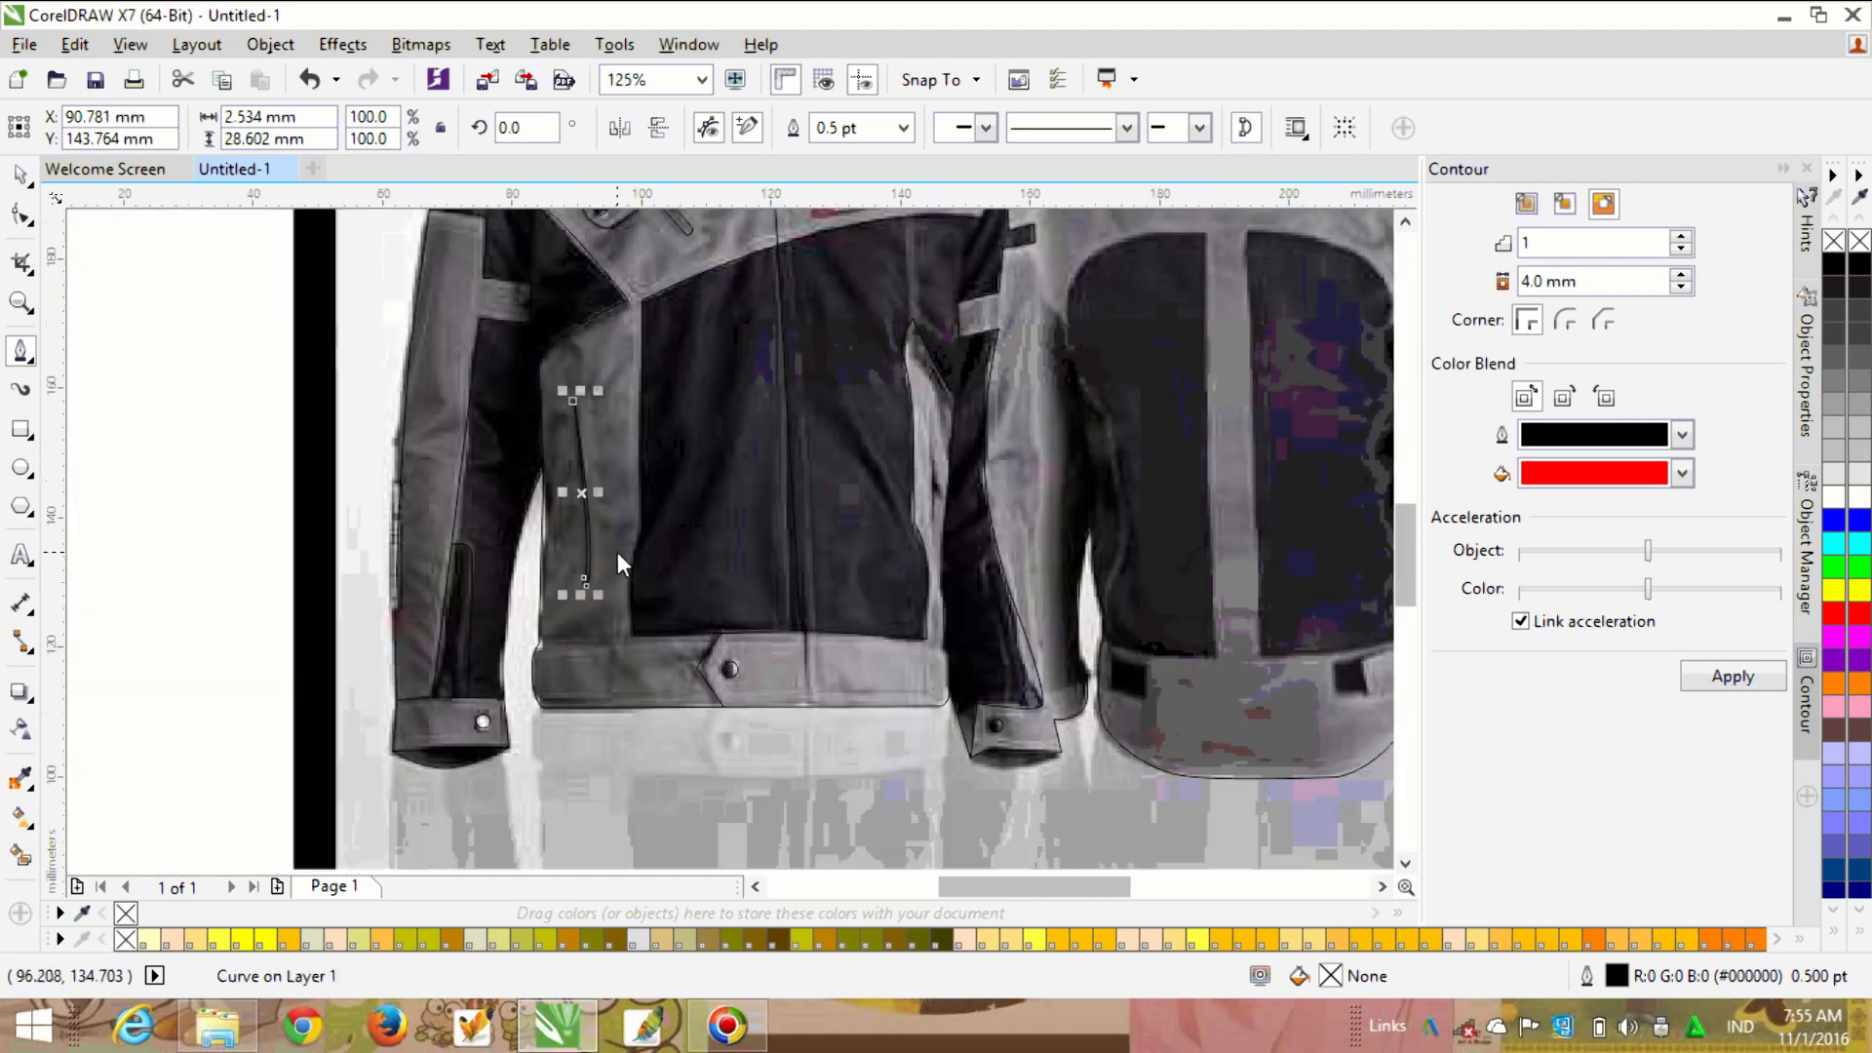
scroll(567, 541, "up", 3)
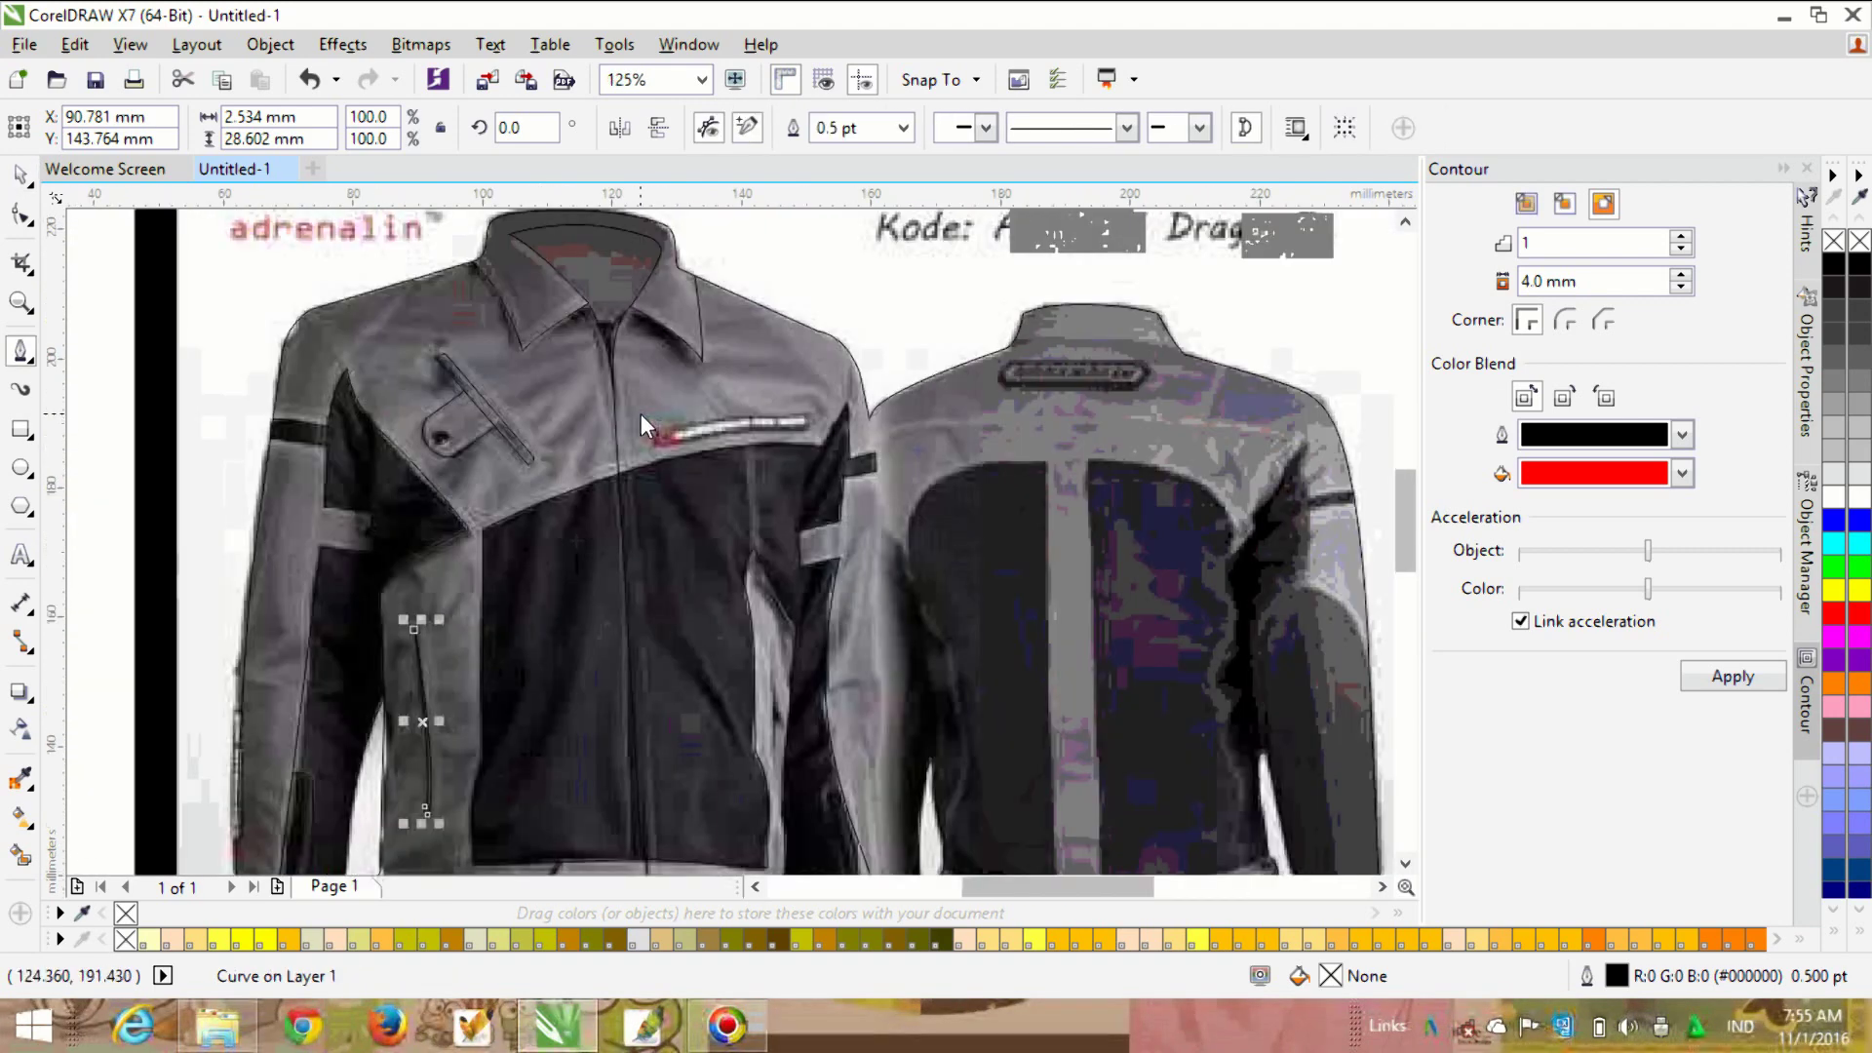
Step: Draw a short straight line across the collar opening
scroll(640, 414, "up", 2)
left_click(647, 367)
double_click(737, 370)
Step: Draw the curved 6.914 × 2.351 mm edge along the right cuff's bottom
scroll(659, 413, "down", 1)
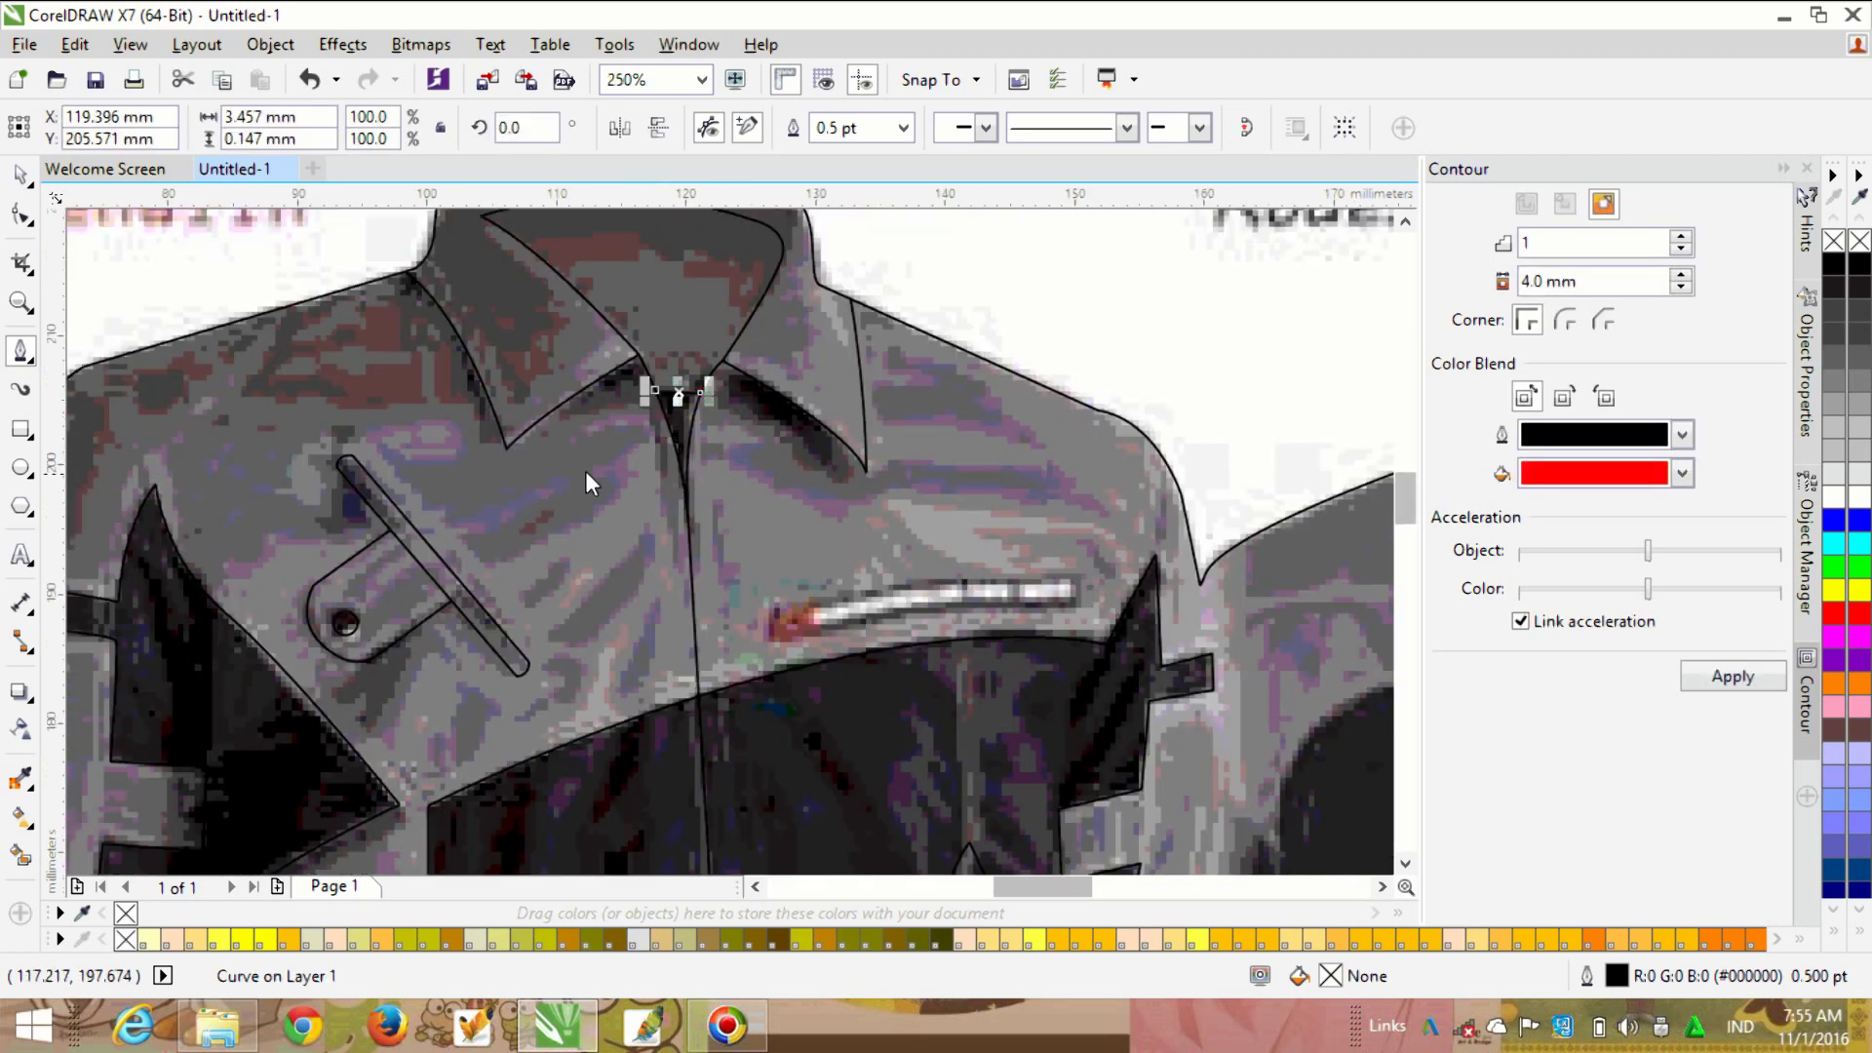
scroll(556, 466, "down", 1)
scroll(605, 517, "down", 3)
scroll(597, 623, "down", 1)
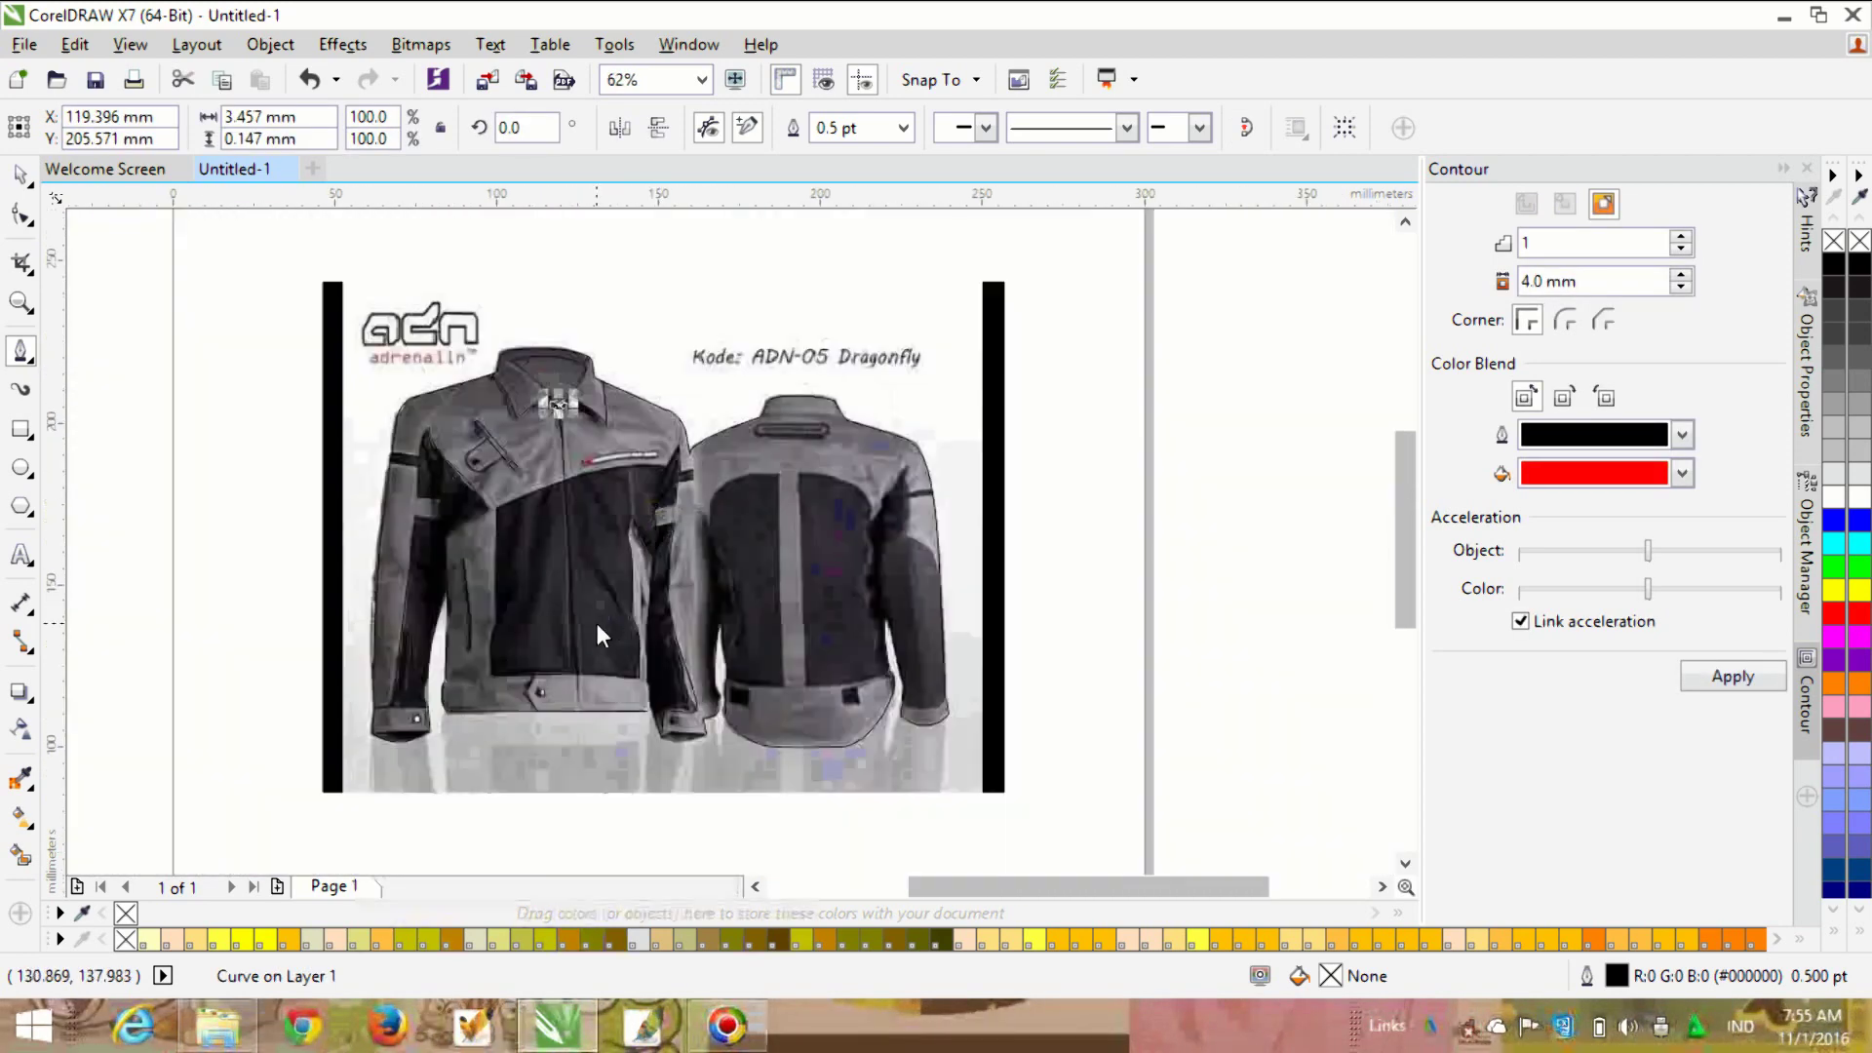
scroll(590, 617, "up", 1)
scroll(583, 616, "down", 1)
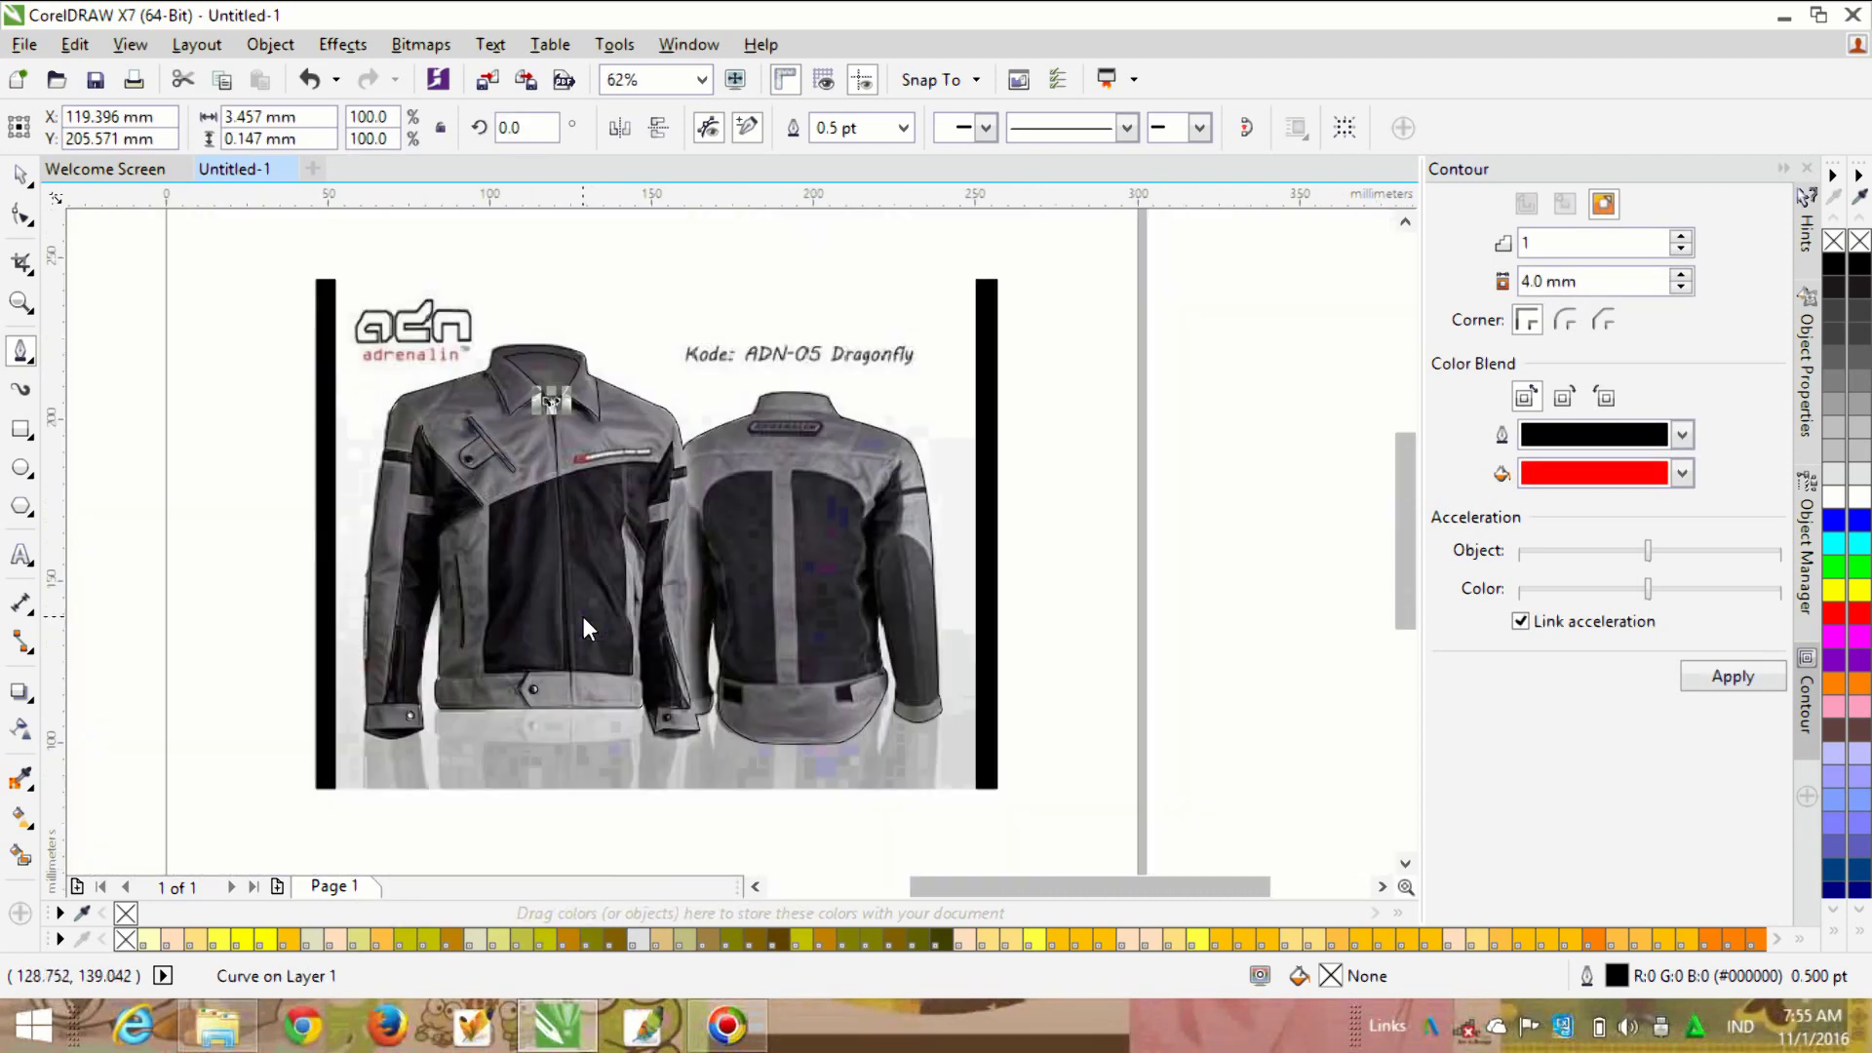
scroll(583, 616, "up", 2)
left_click(580, 697)
left_click_drag(759, 684, 819, 645)
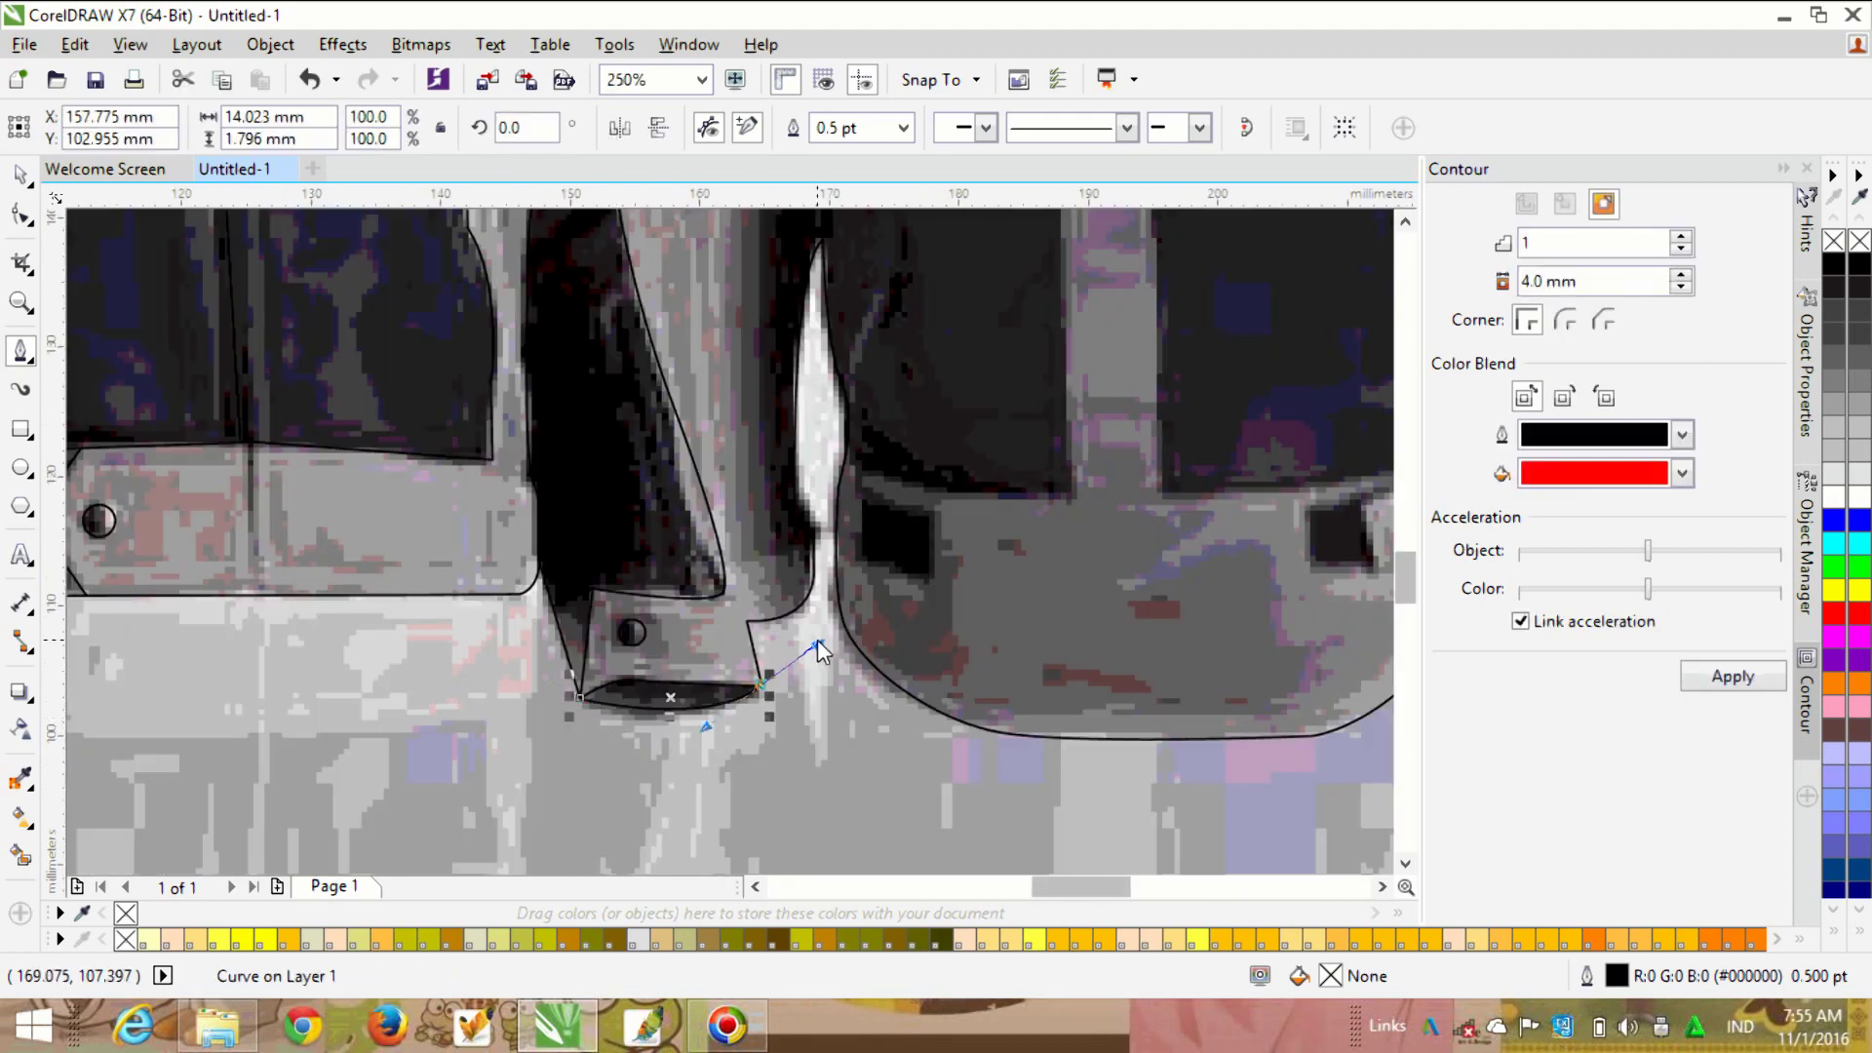
scroll(655, 651, "up", 1)
scroll(624, 682, "down", 3)
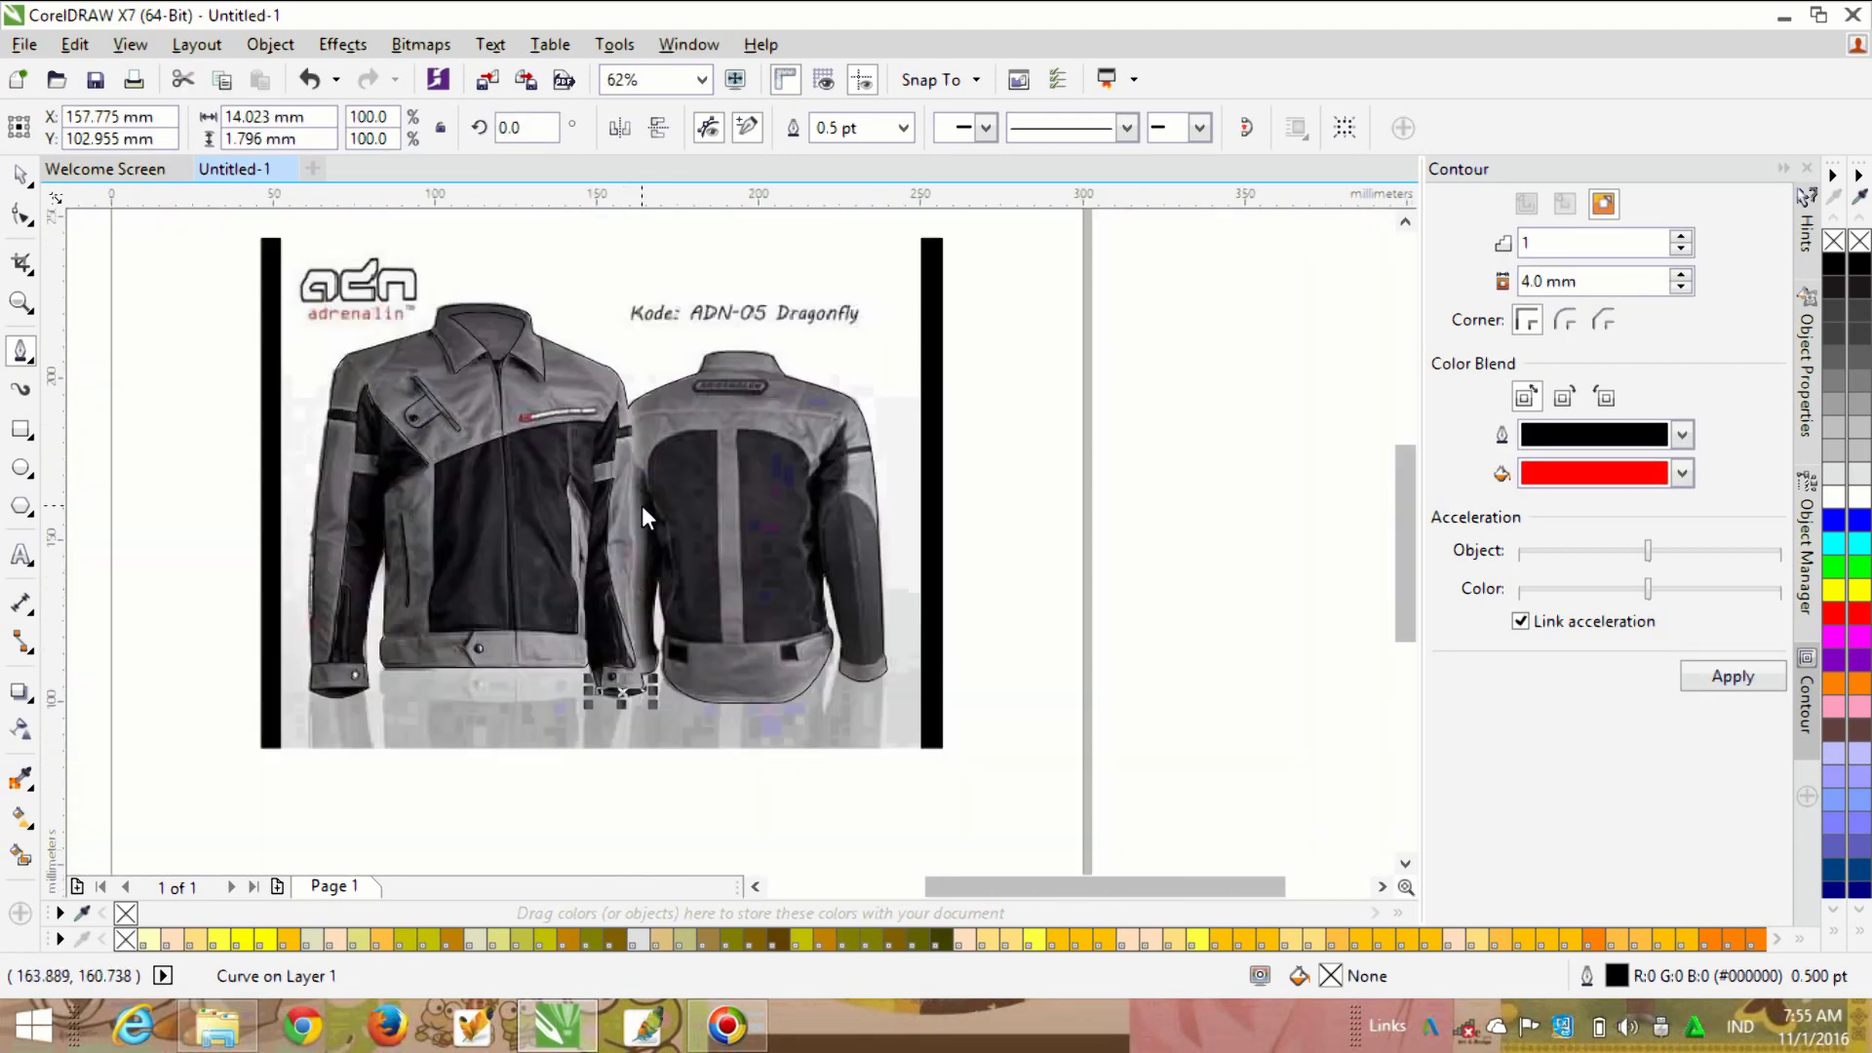
scroll(641, 505, "up", 2)
scroll(641, 505, "down", 1)
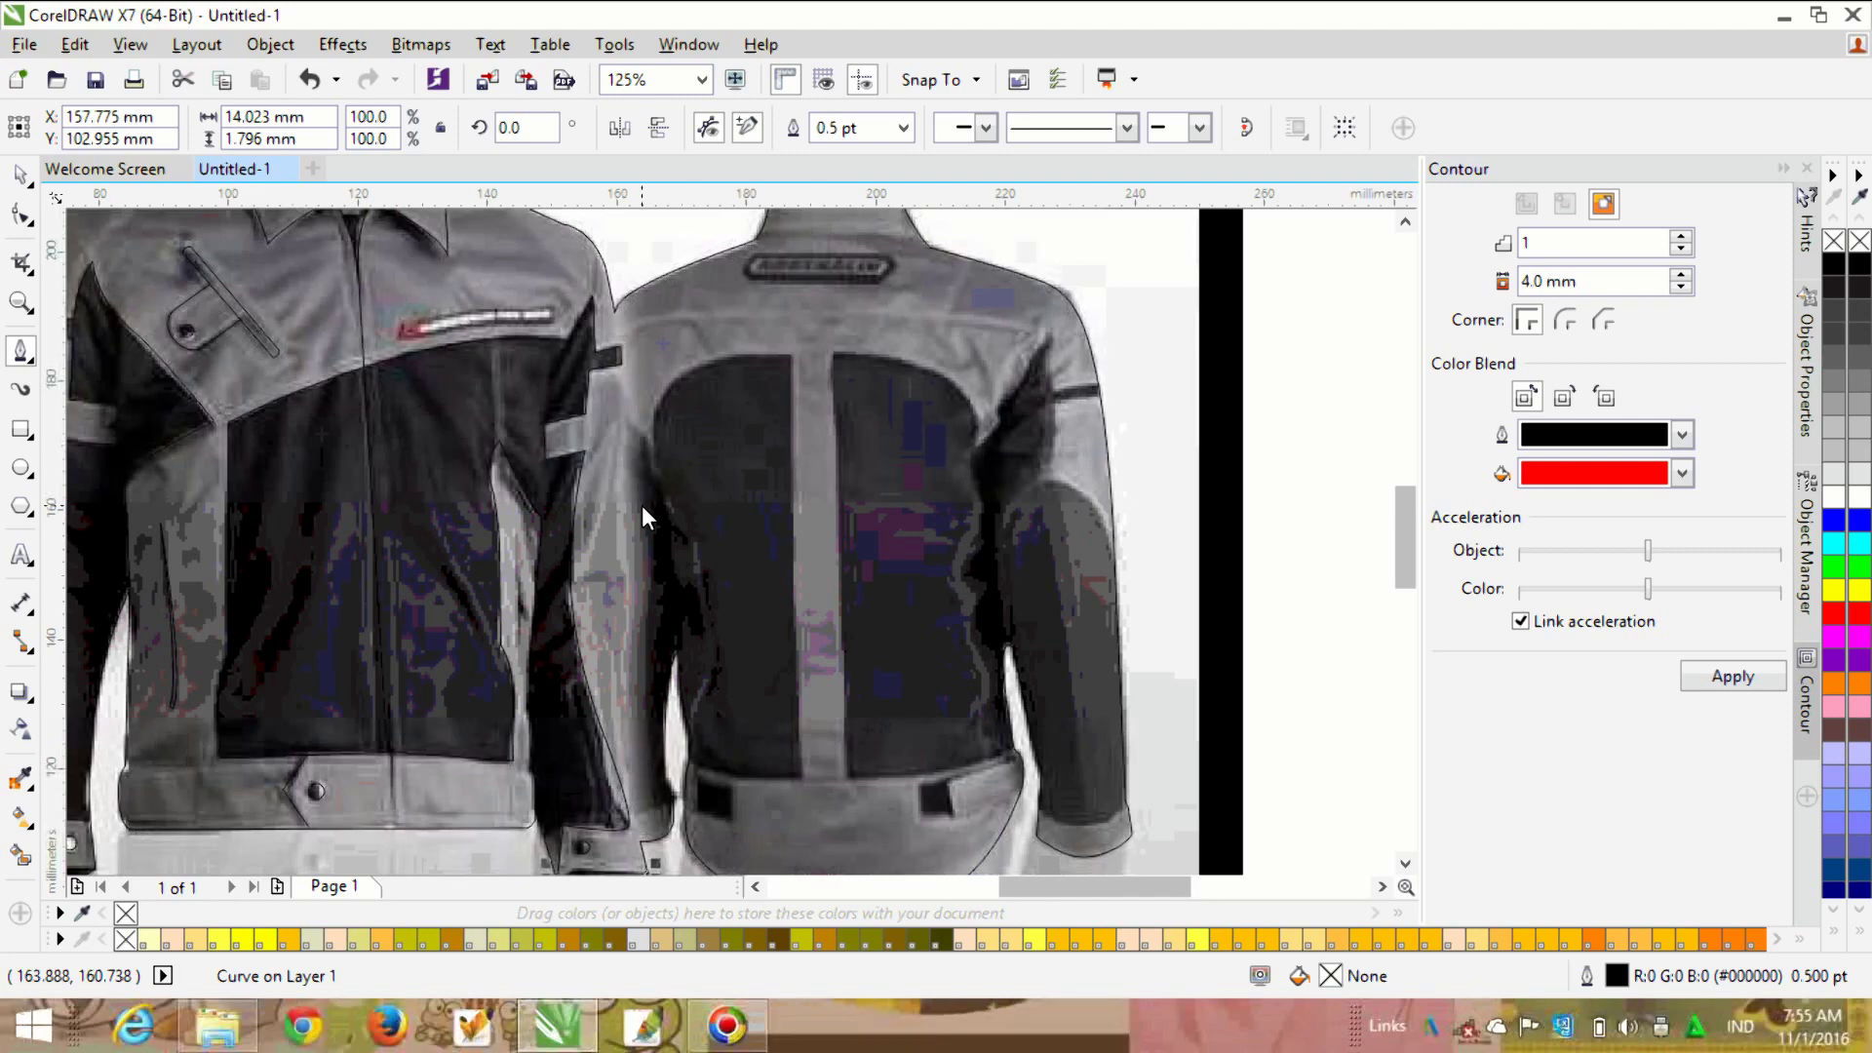
scroll(642, 505, "up", 2)
scroll(658, 480, "down", 2)
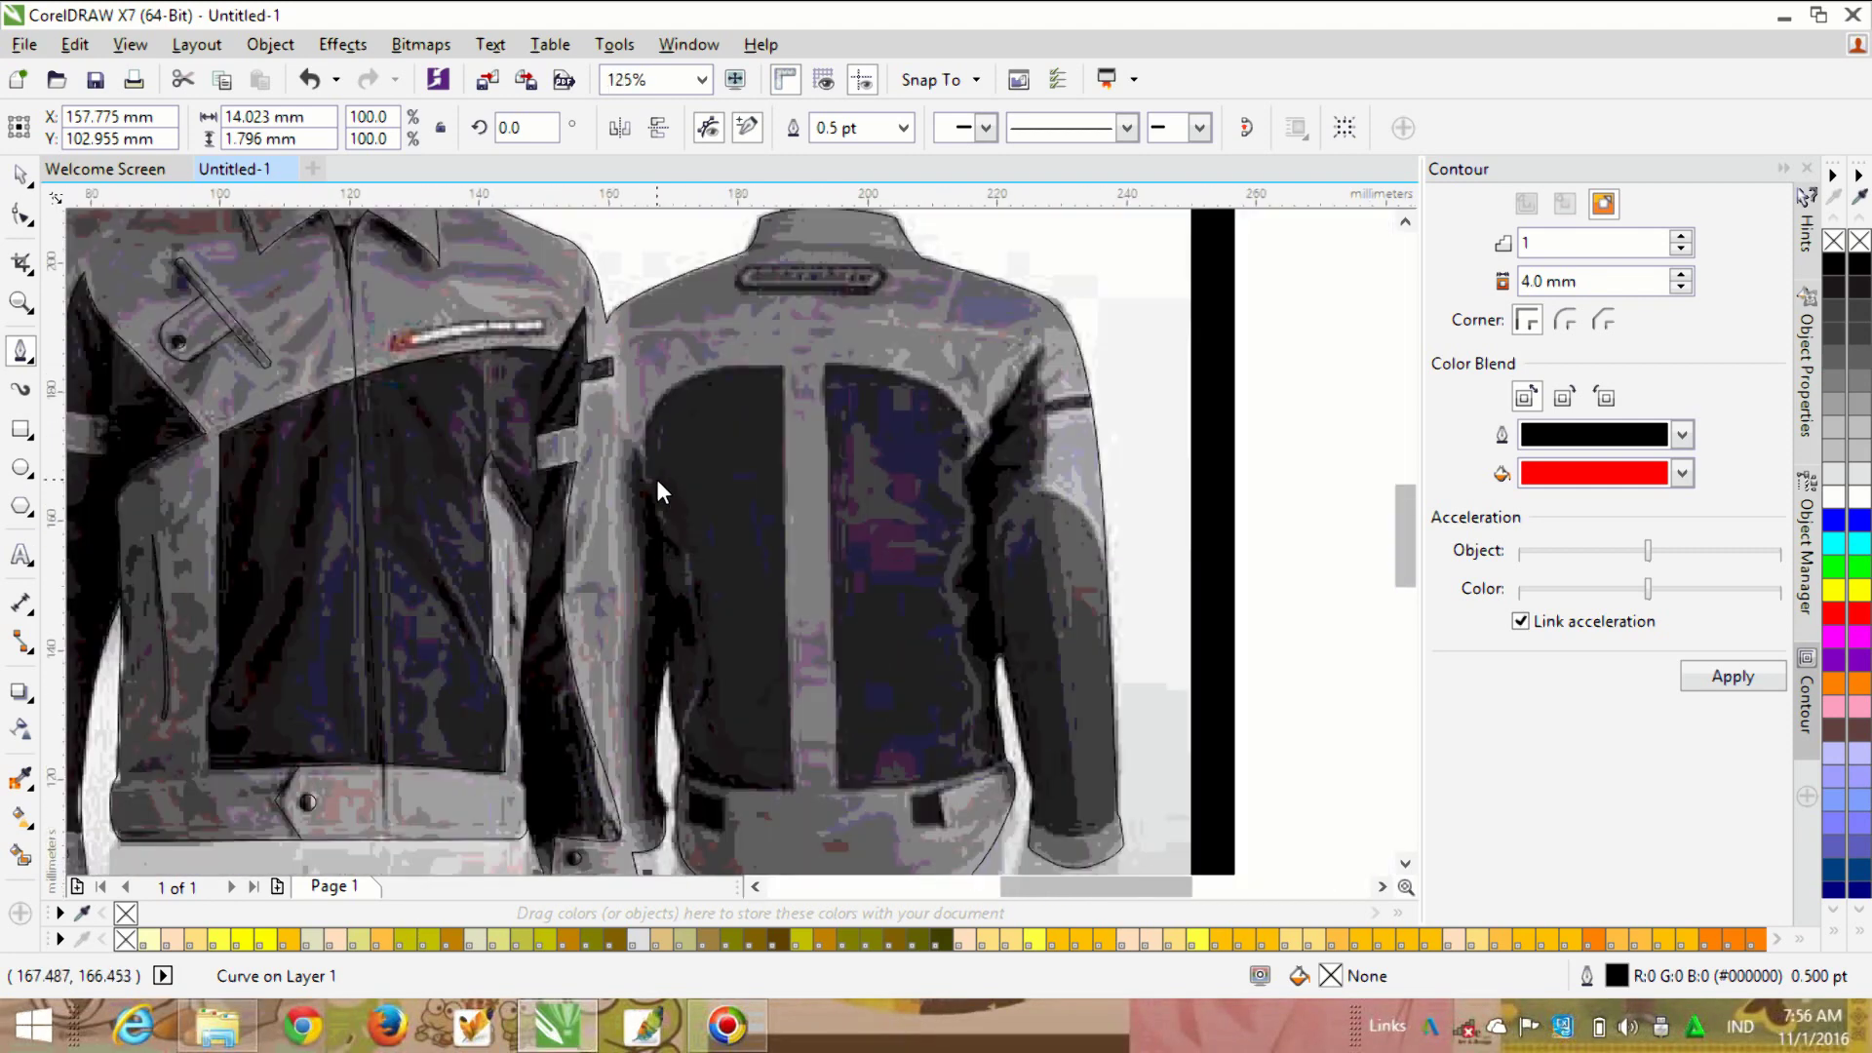
scroll(803, 575, "up", 2)
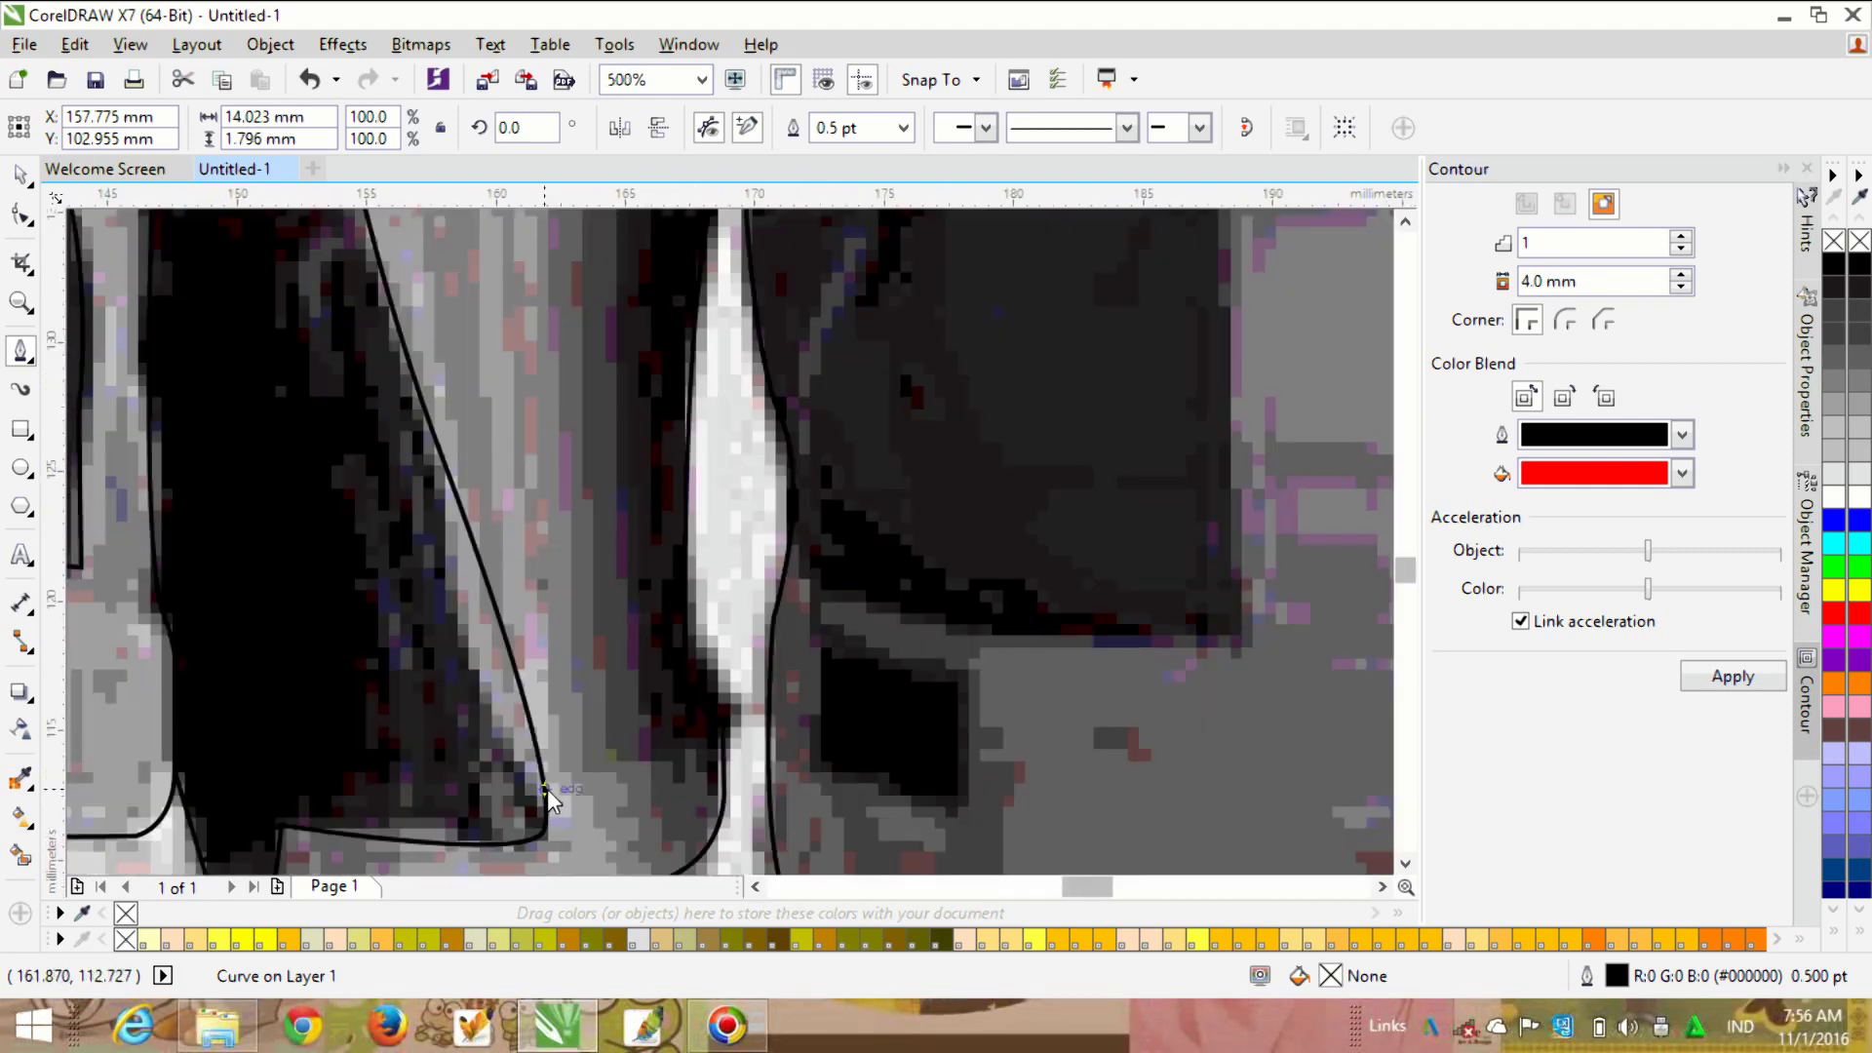
left_click_drag(722, 722, 805, 679)
scroll(806, 336, "down", 2)
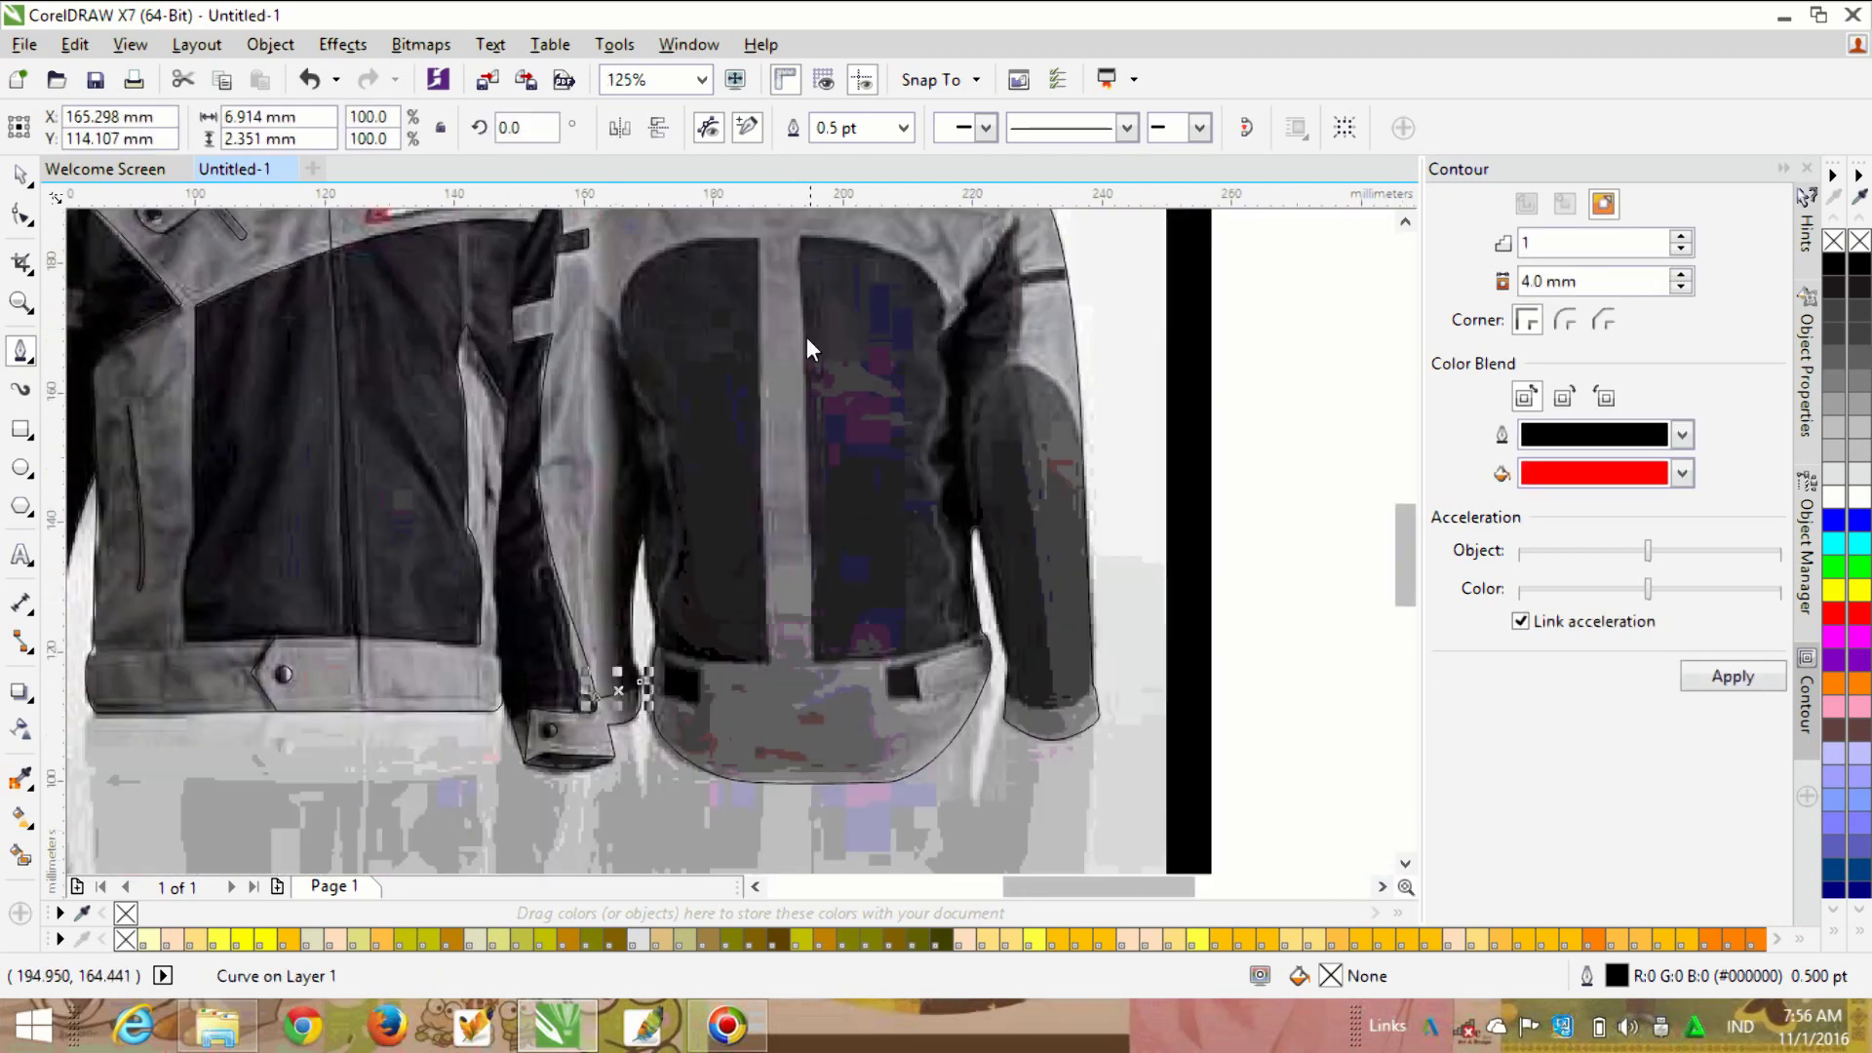
scroll(883, 501, "up", 1)
scroll(1072, 546, "up", 1)
scroll(1216, 596, "down", 1)
Step: Trace the back panel's arched top with curved nodes, continuing down its left side
left_click(1216, 597)
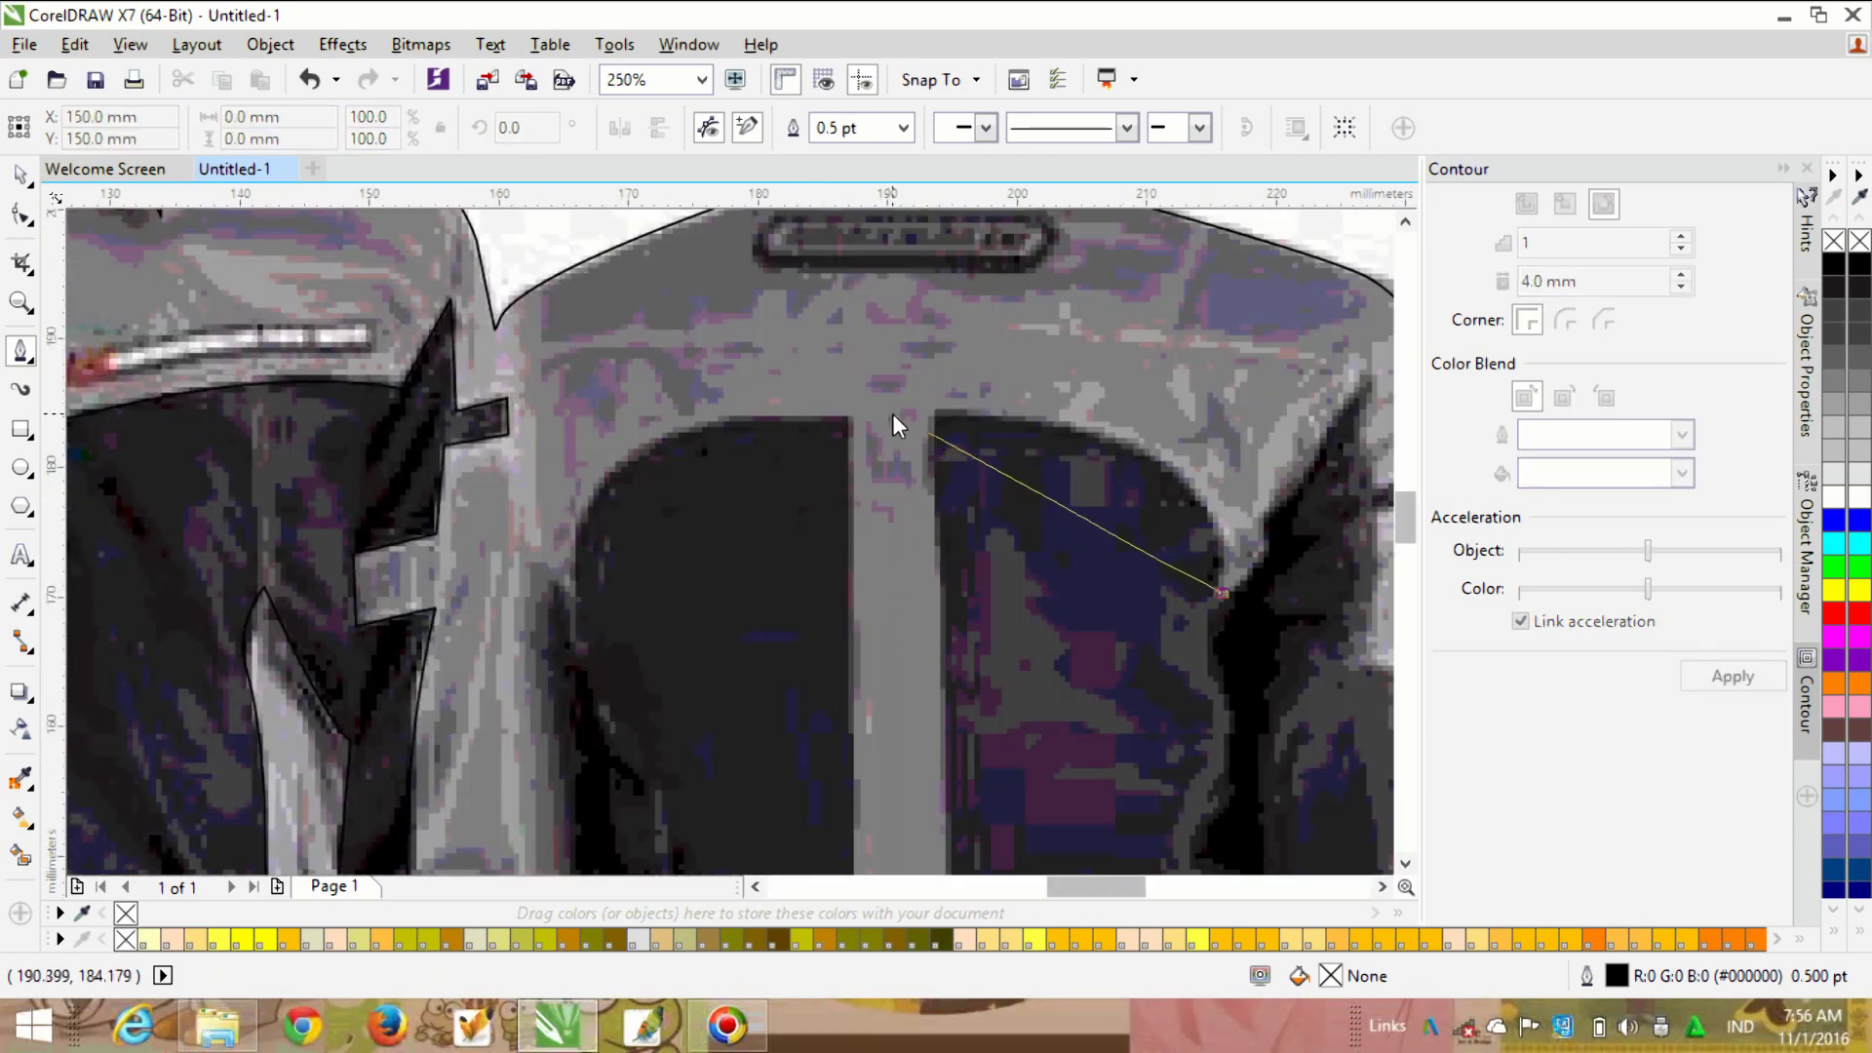
left_click_drag(892, 413, 529, 425)
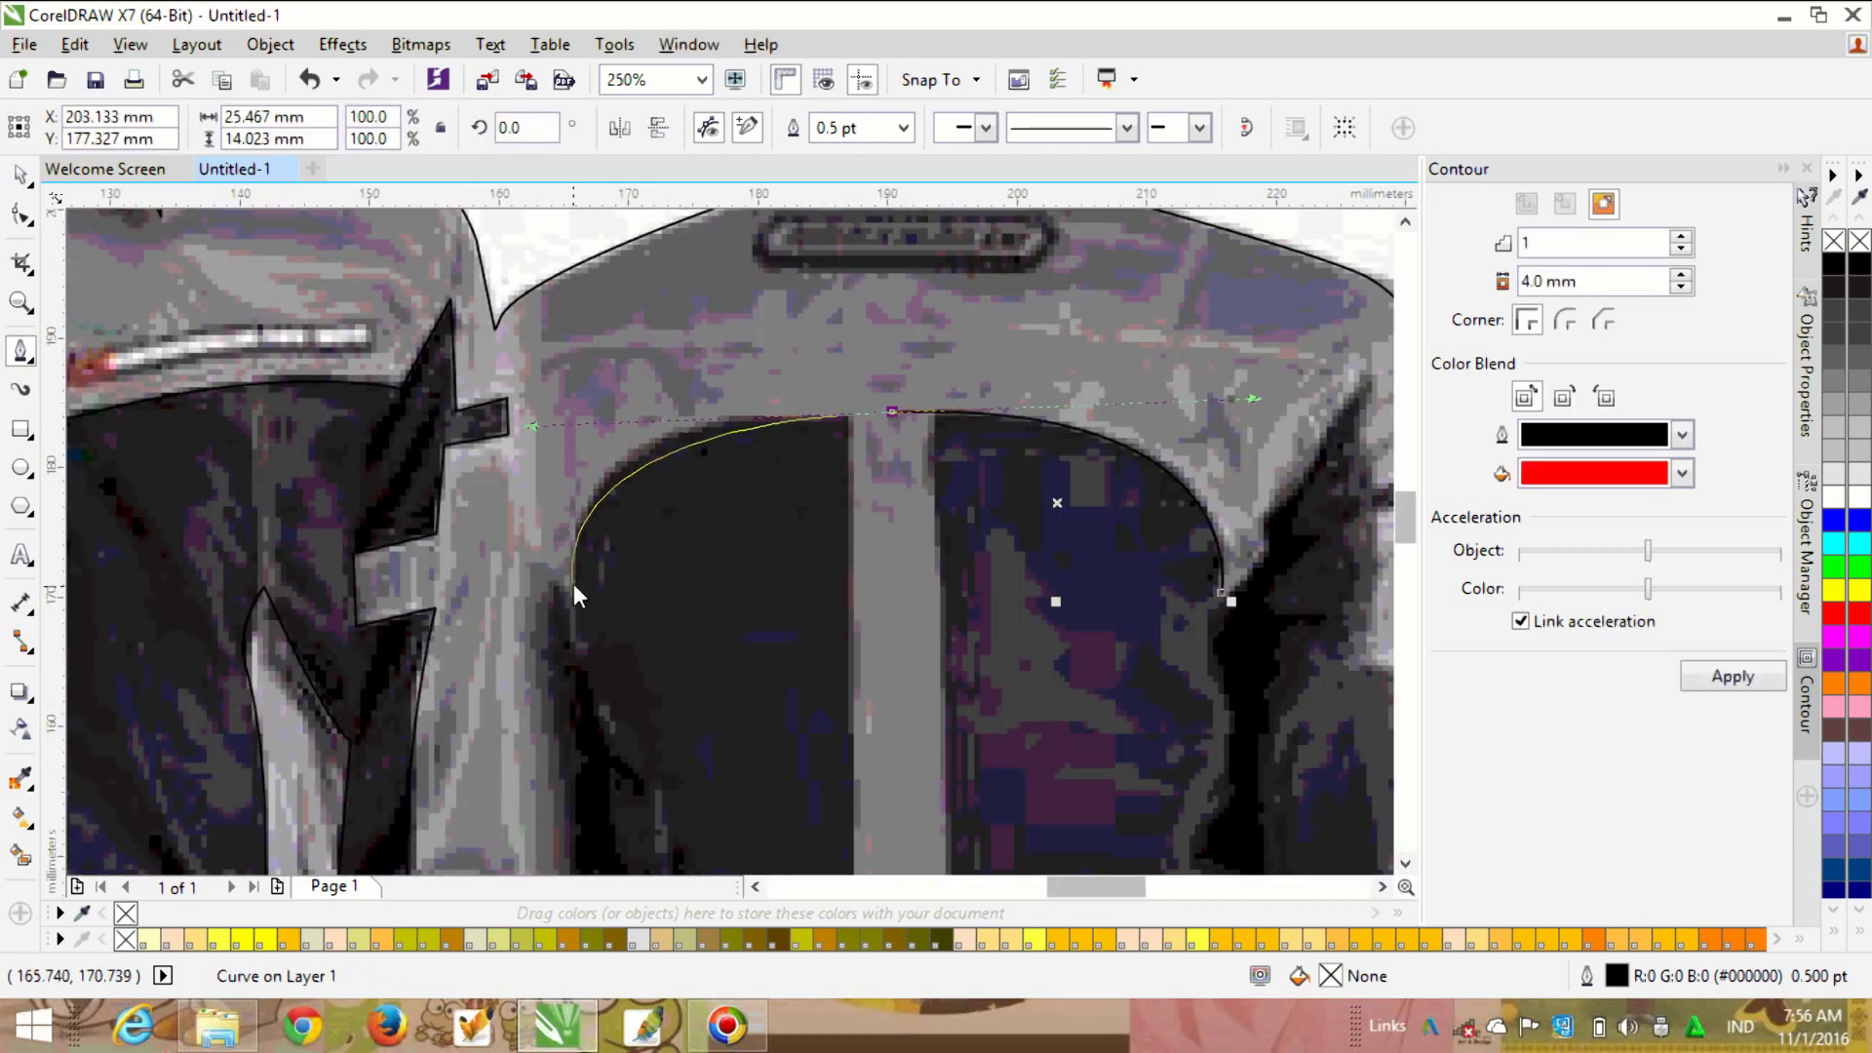
left_click_drag(573, 591, 556, 681)
scroll(600, 507, "down", 1)
scroll(604, 635, "up", 1)
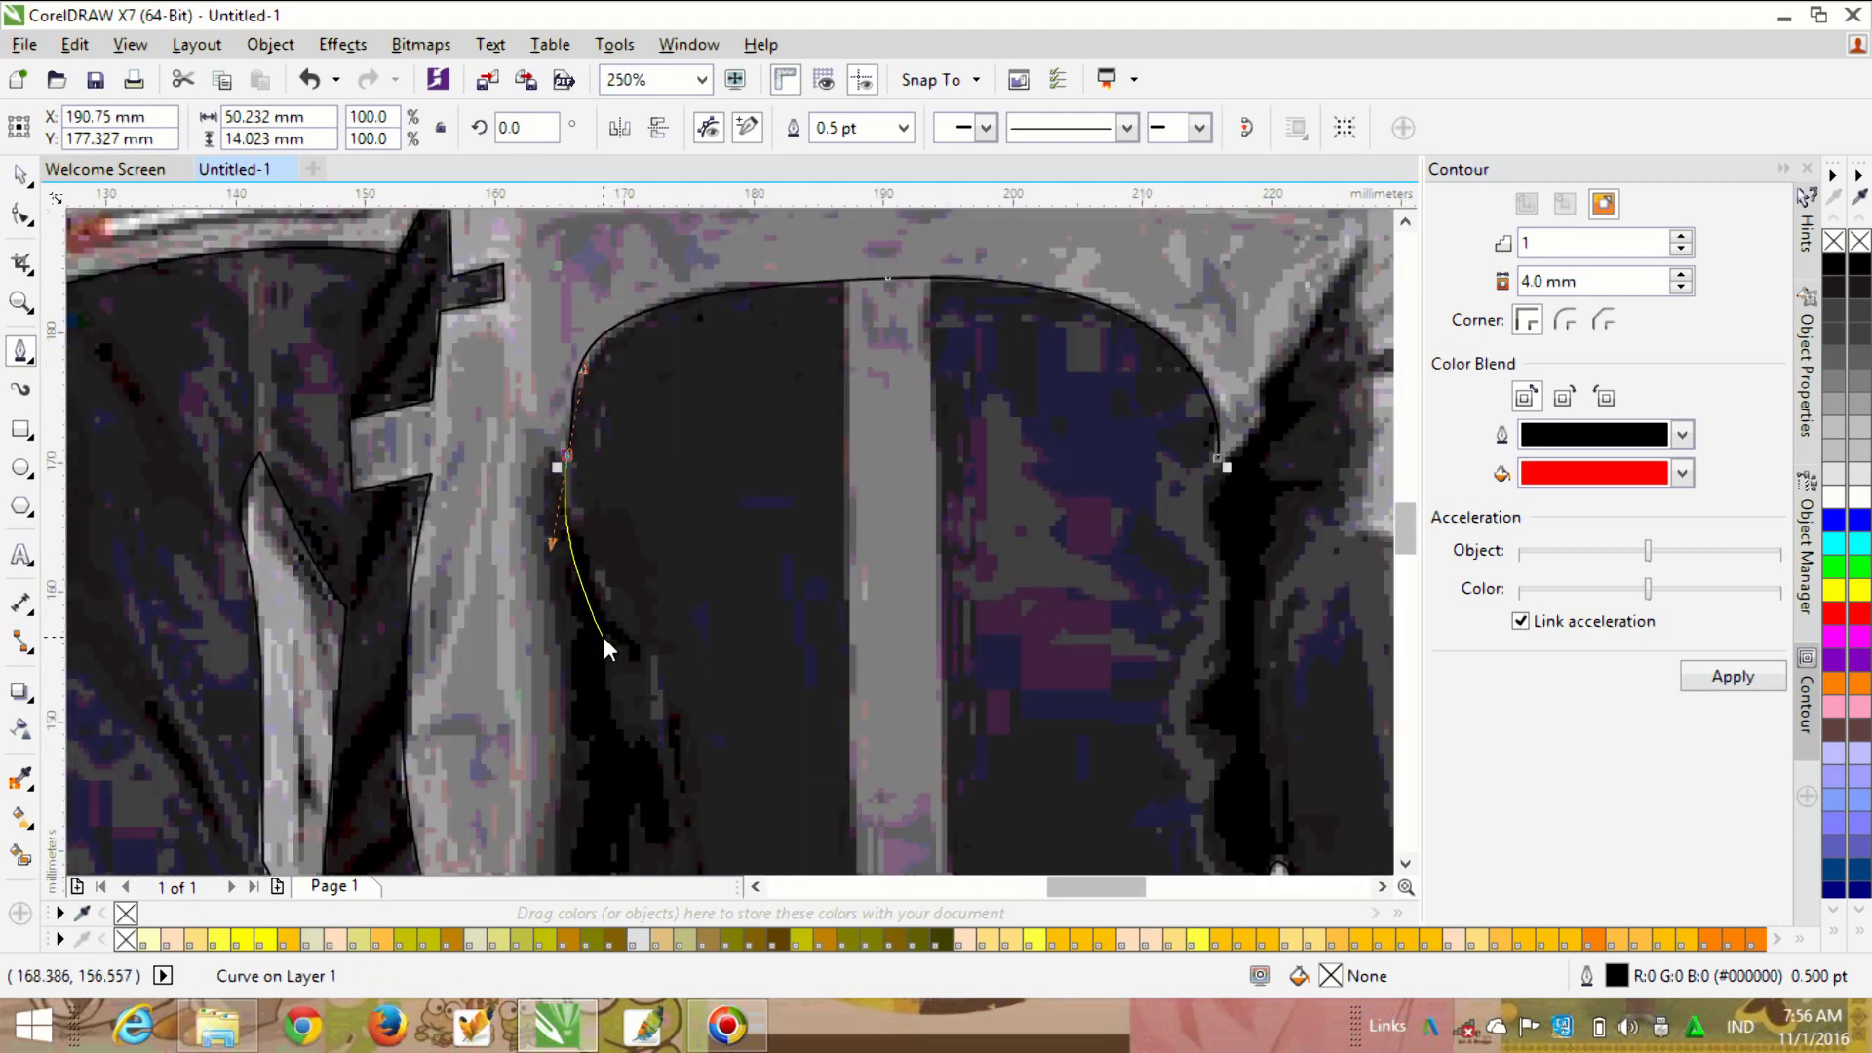
scroll(604, 636, "down", 1)
scroll(589, 624, "up", 1)
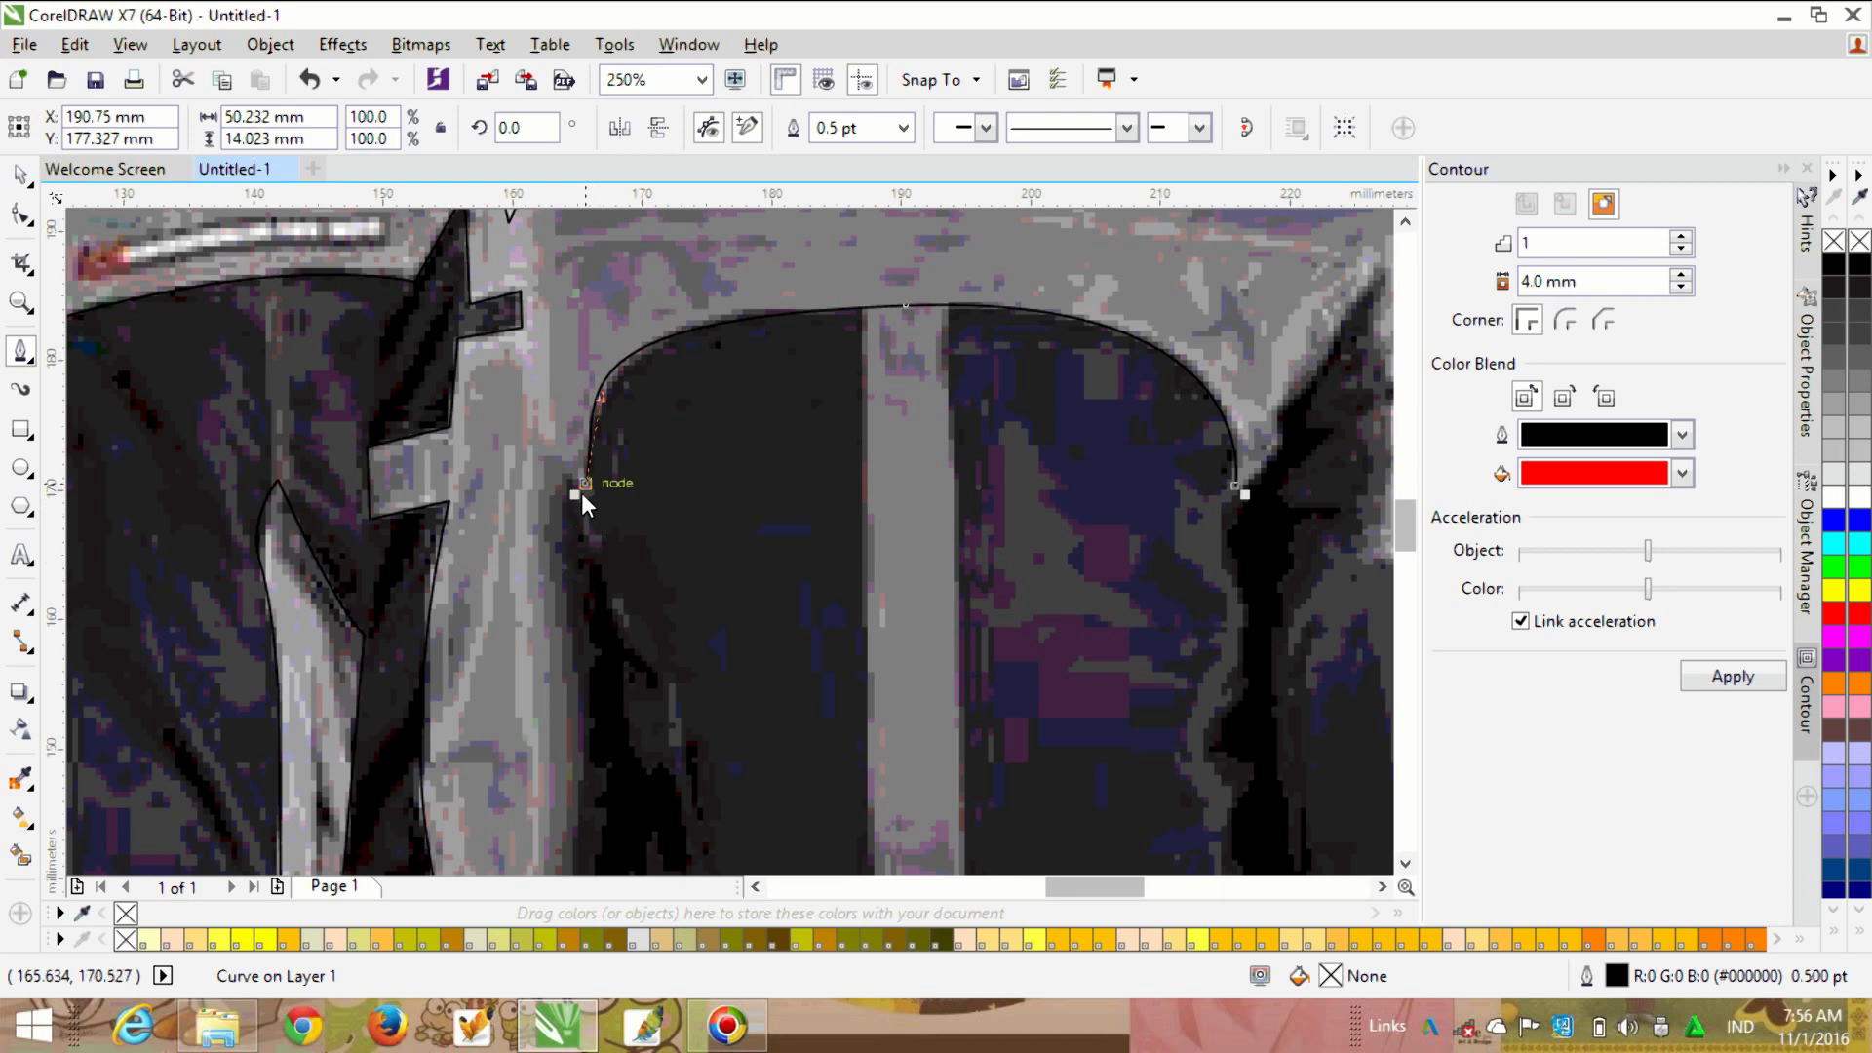
left_click_drag(583, 618, 665, 811)
scroll(651, 475, "down", 2)
scroll(651, 476, "up", 2)
scroll(682, 671, "down", 2)
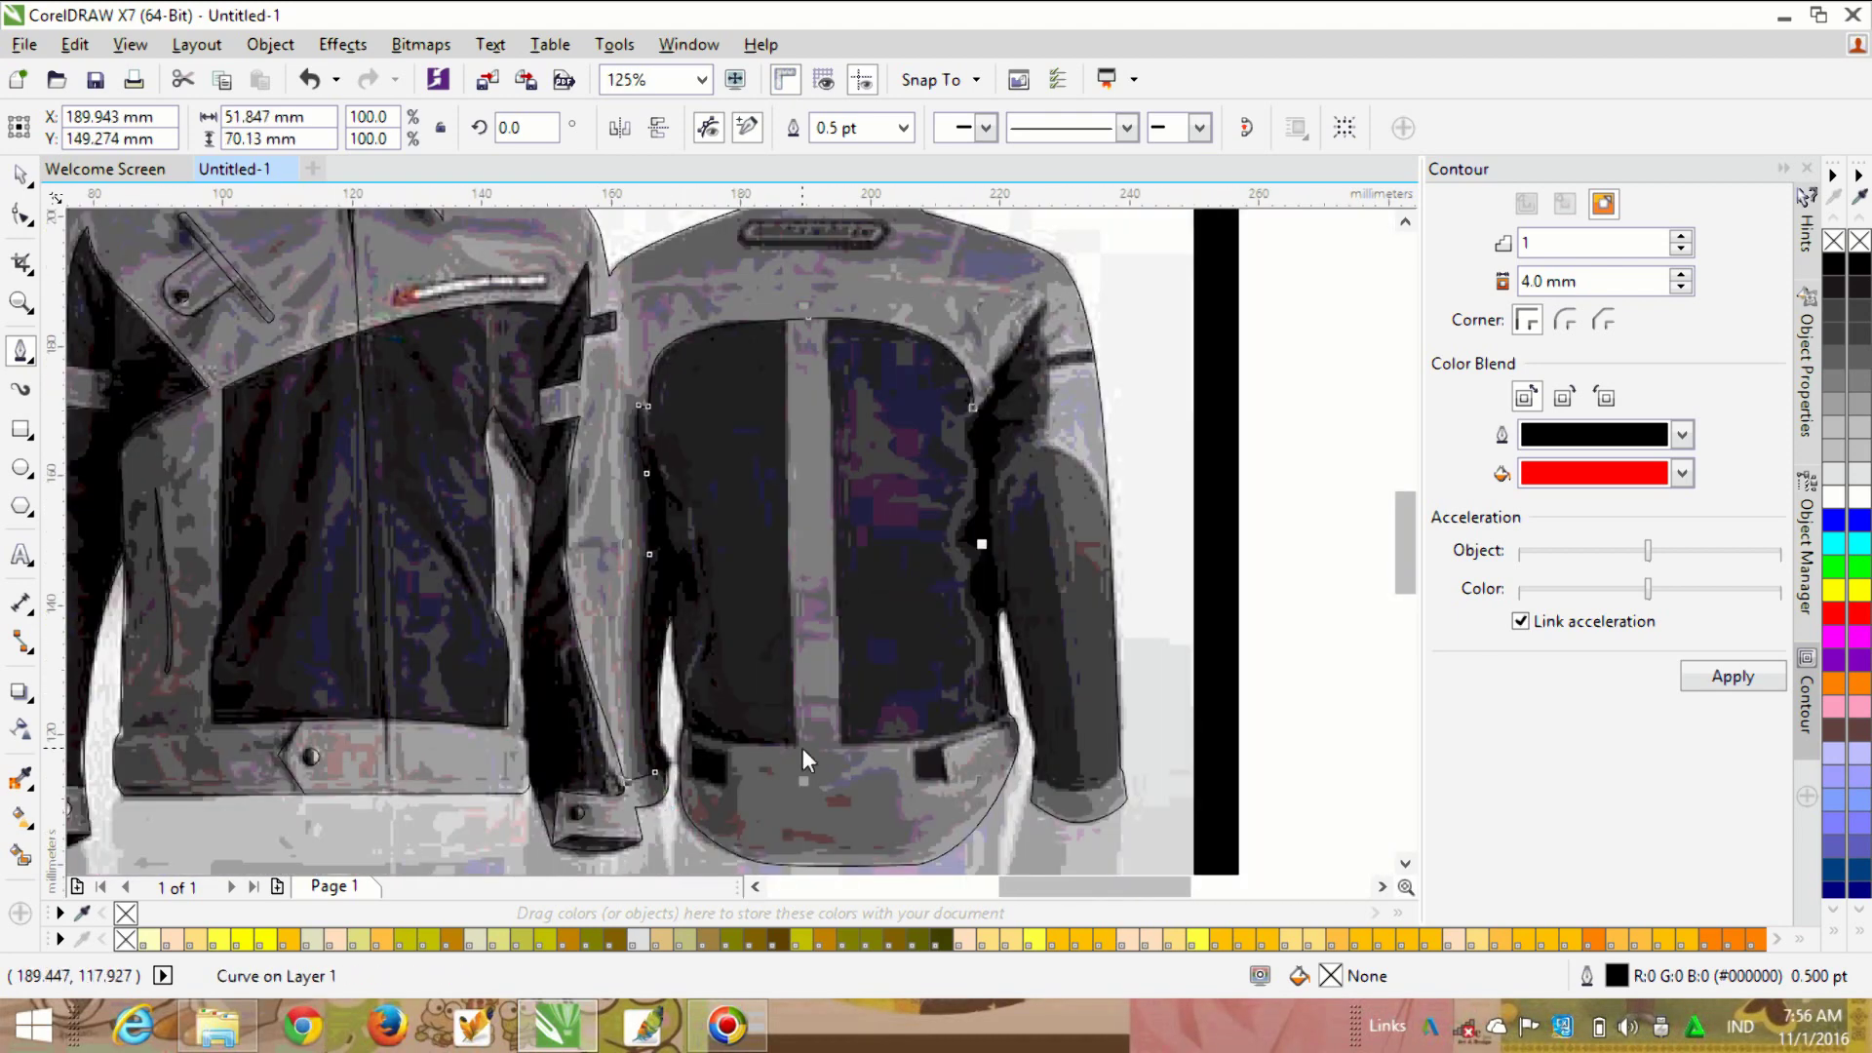
scroll(803, 749, "up", 2)
Step: Add nodes along the waistband's top edge out to its right end
left_click(926, 717)
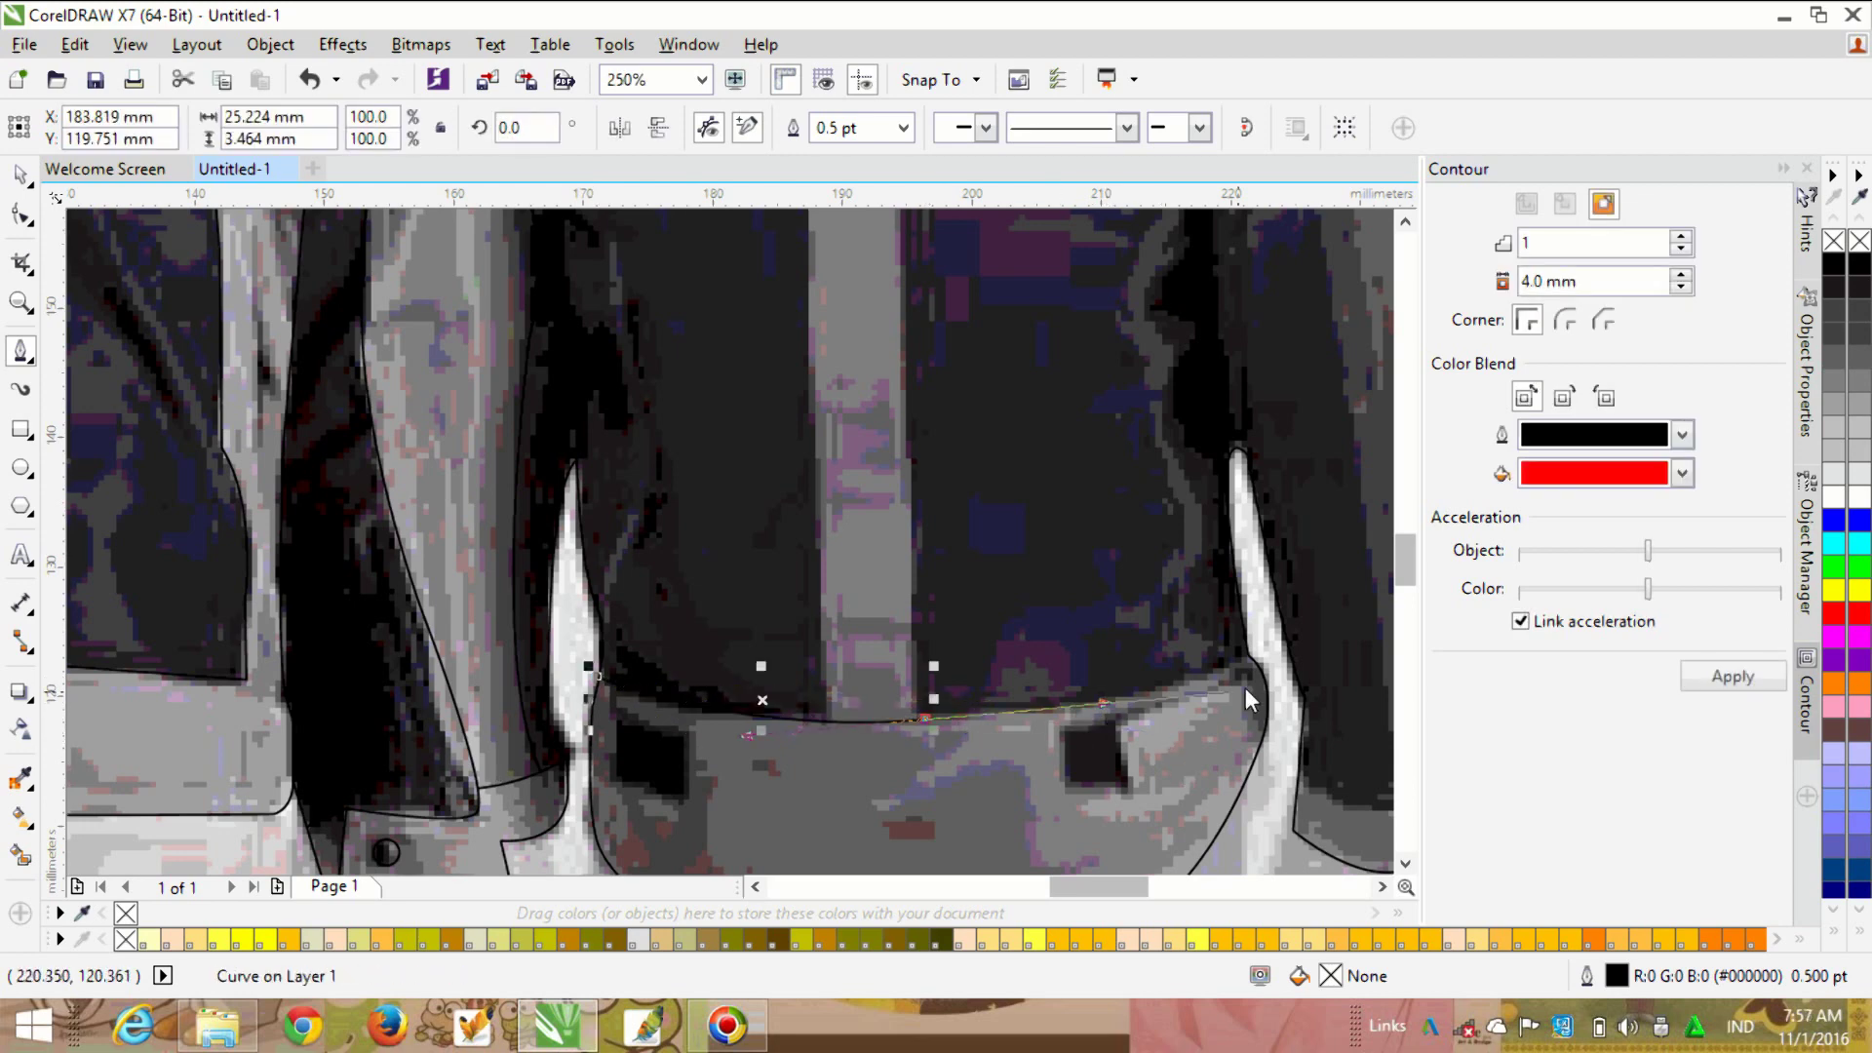
left_click(1246, 685)
scroll(1043, 739, "down", 2)
scroll(834, 791, "up", 4)
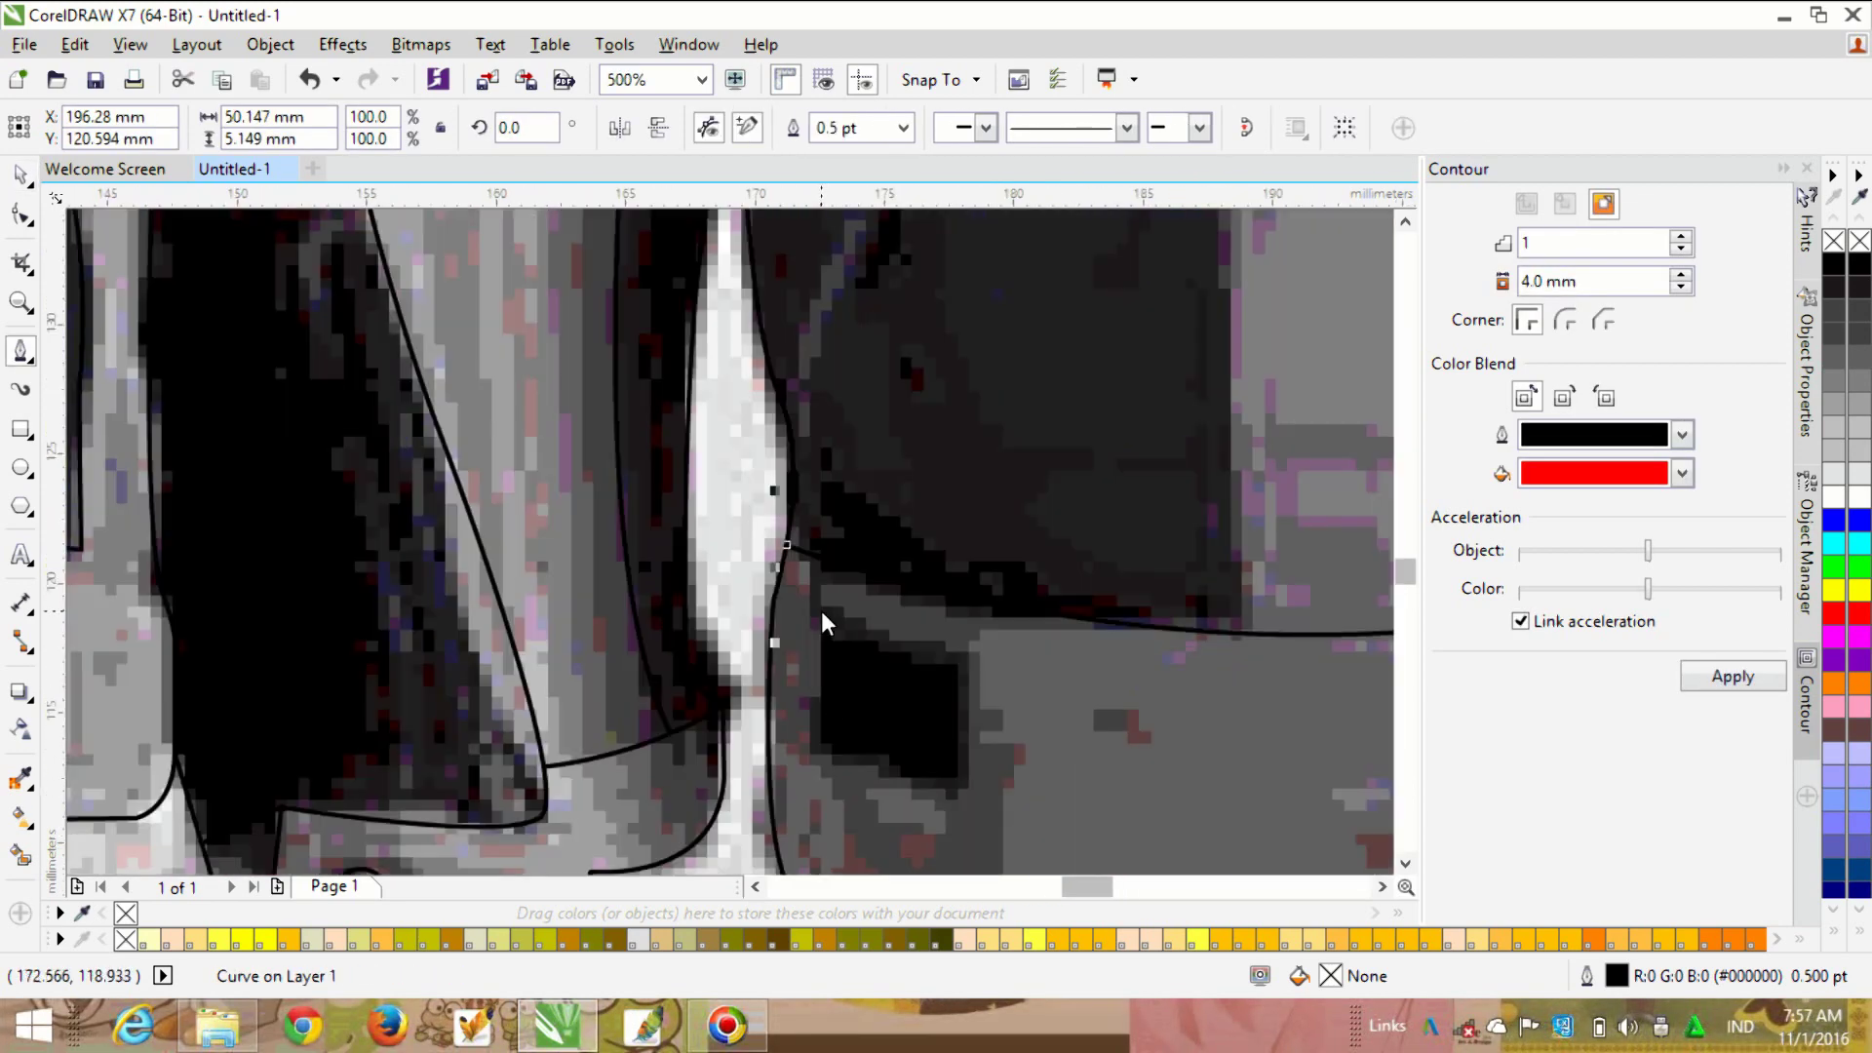
Step: Outline the left and right dark waistband tabs as closed four-corner shapes
left_click(965, 656)
left_click(962, 792)
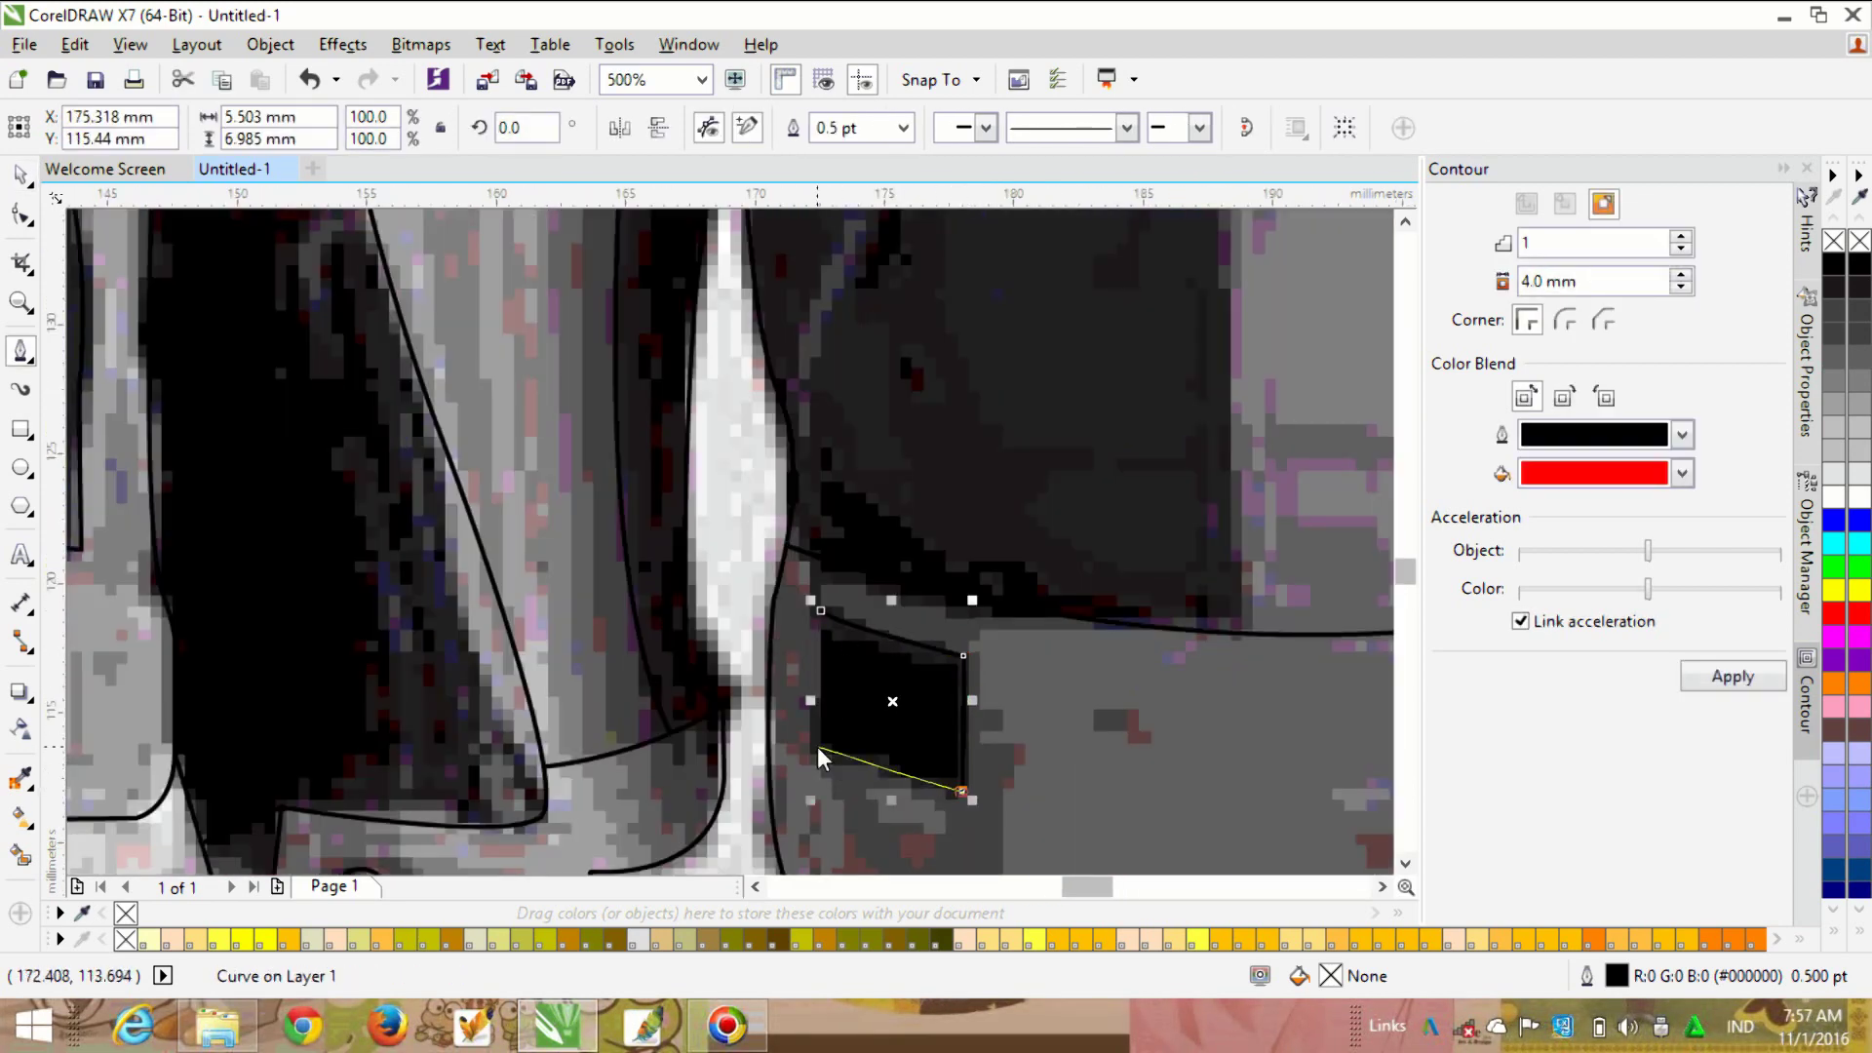
left_click(816, 749)
left_click(820, 610)
scroll(821, 612, "down", 2)
scroll(981, 721, "up", 2)
left_click(950, 595)
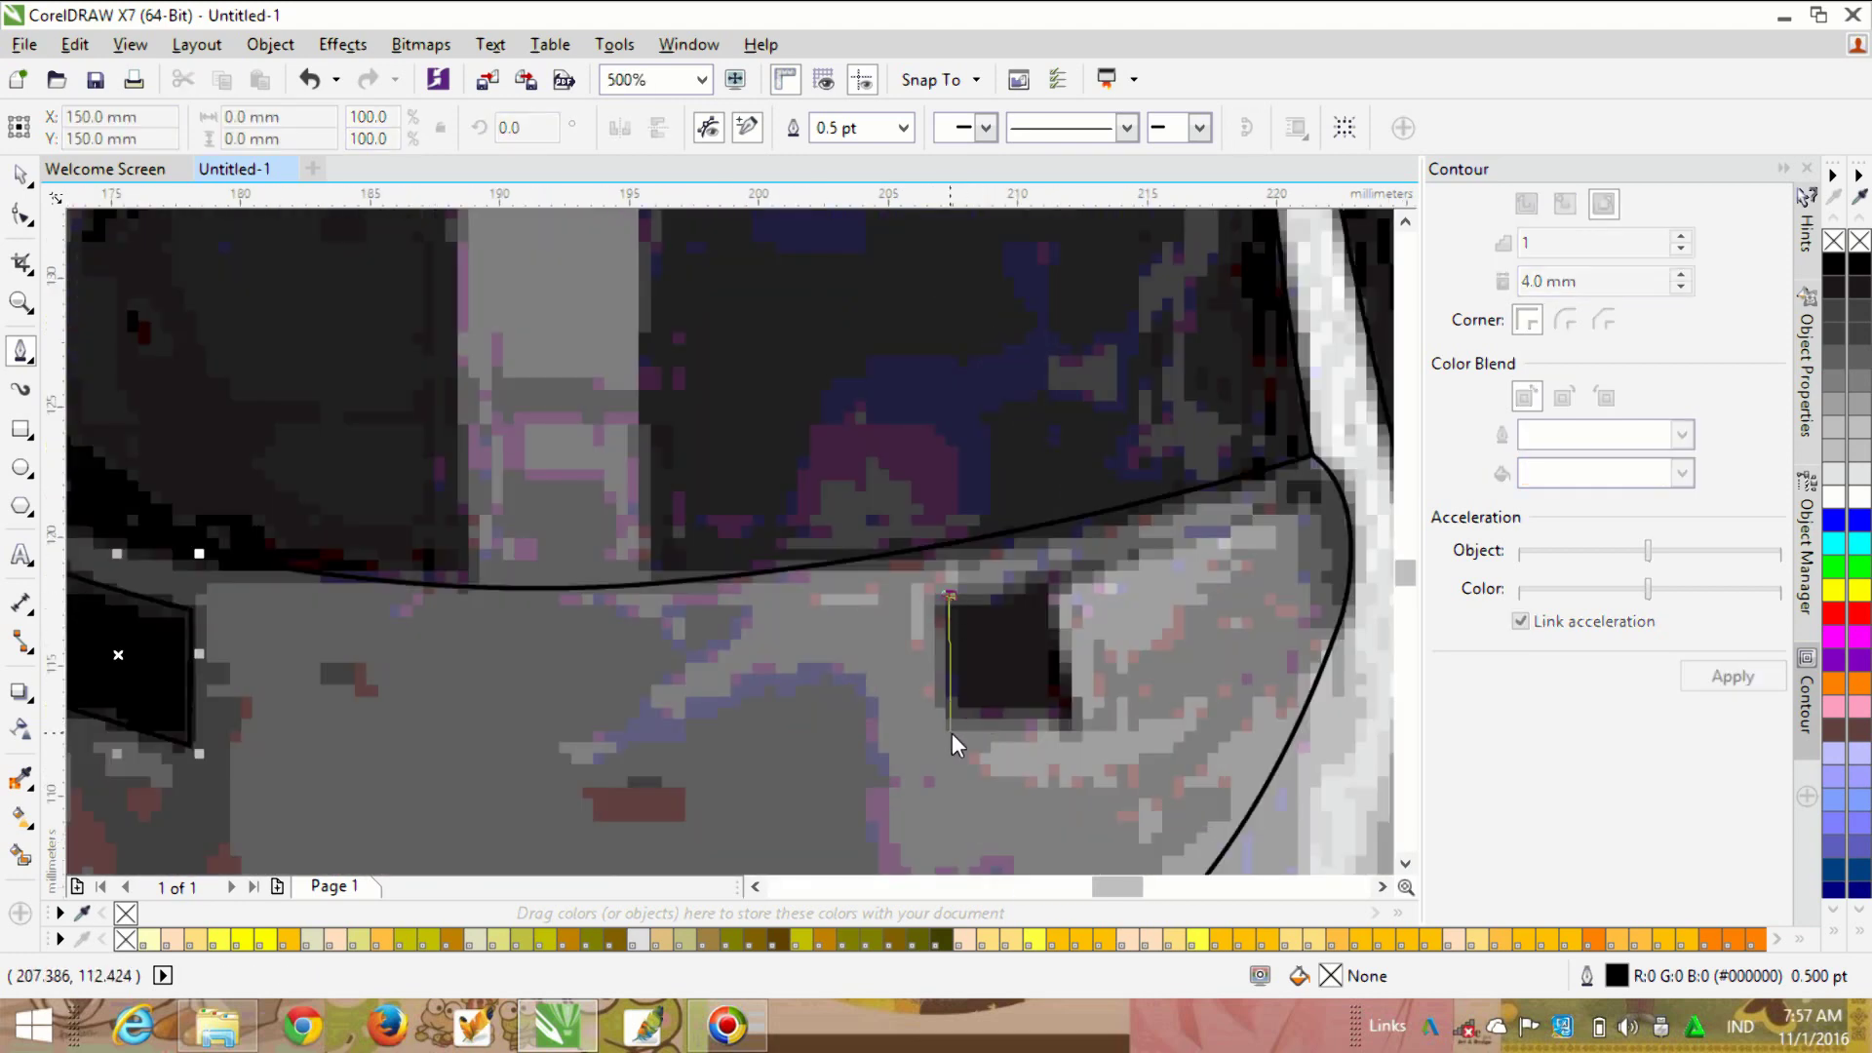
left_click(955, 725)
left_click(1075, 718)
left_click(1056, 575)
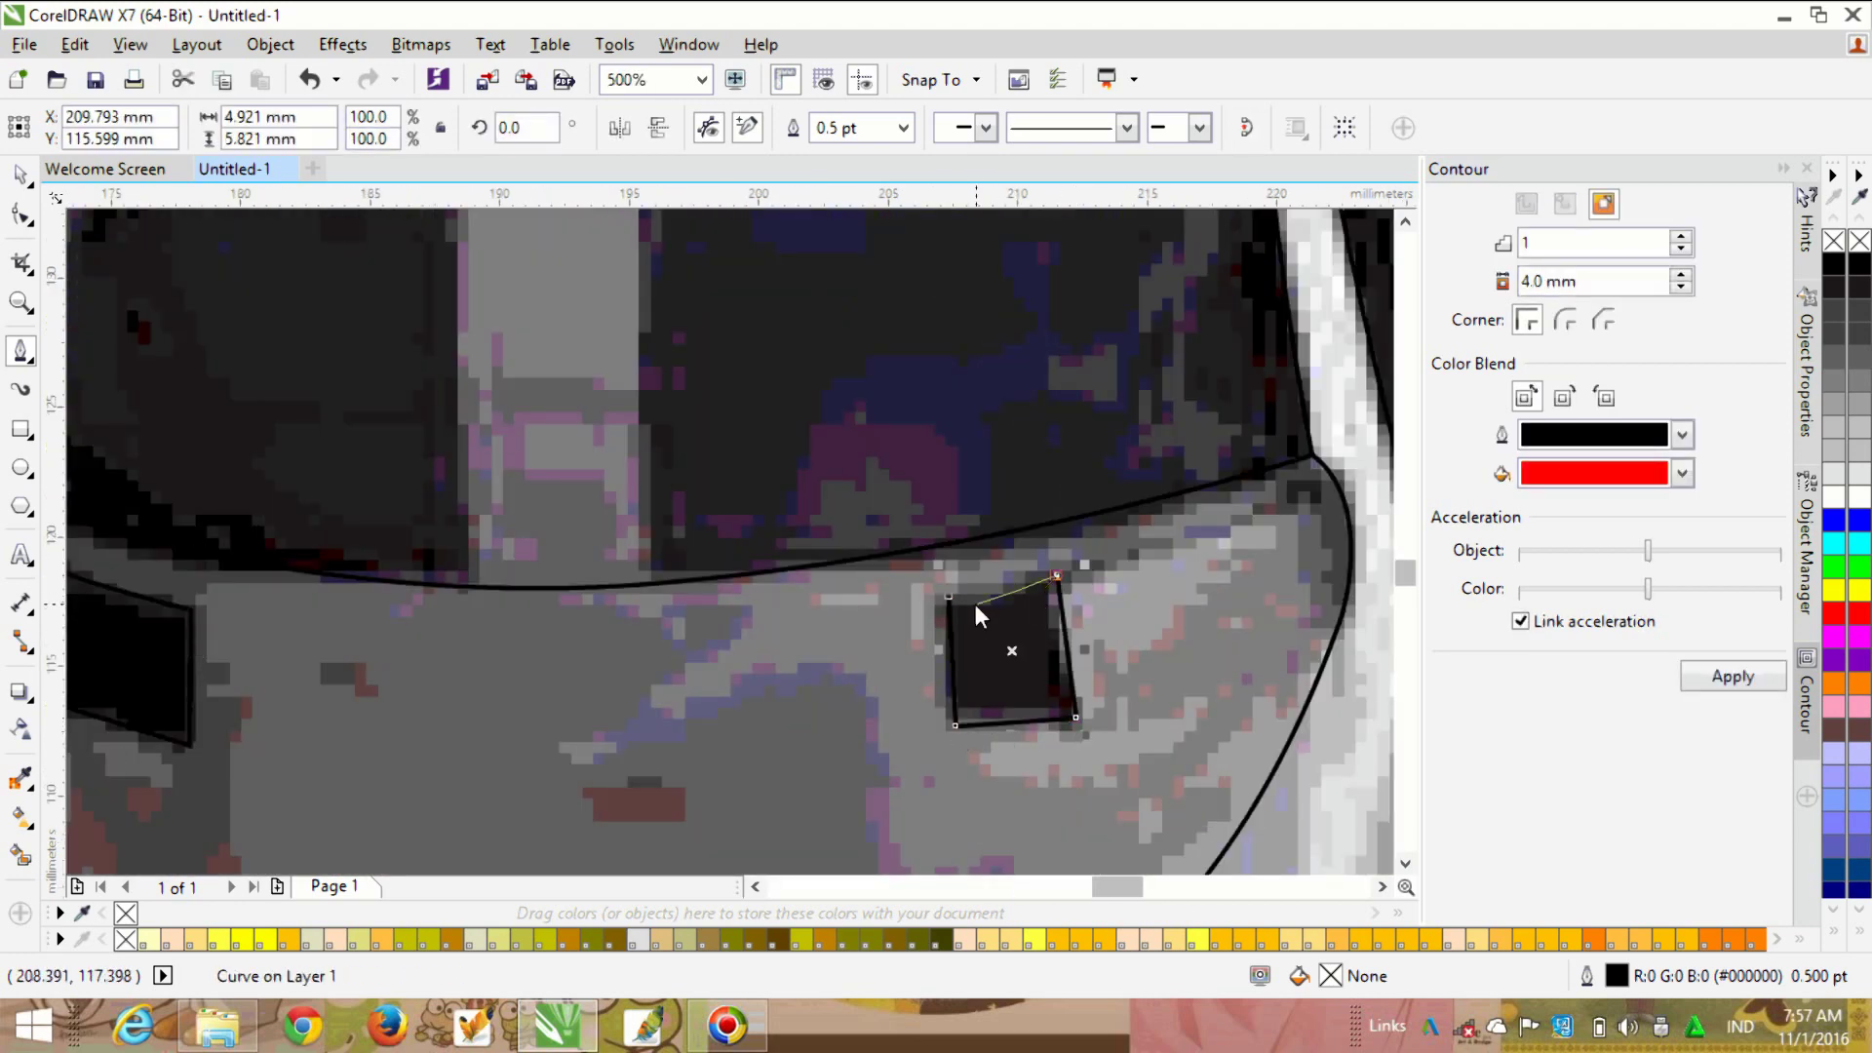
left_click(951, 594)
Step: Draw straight lines linking the right tab's corners to the waistband's right edge
left_click(1335, 481)
double_click(1056, 575)
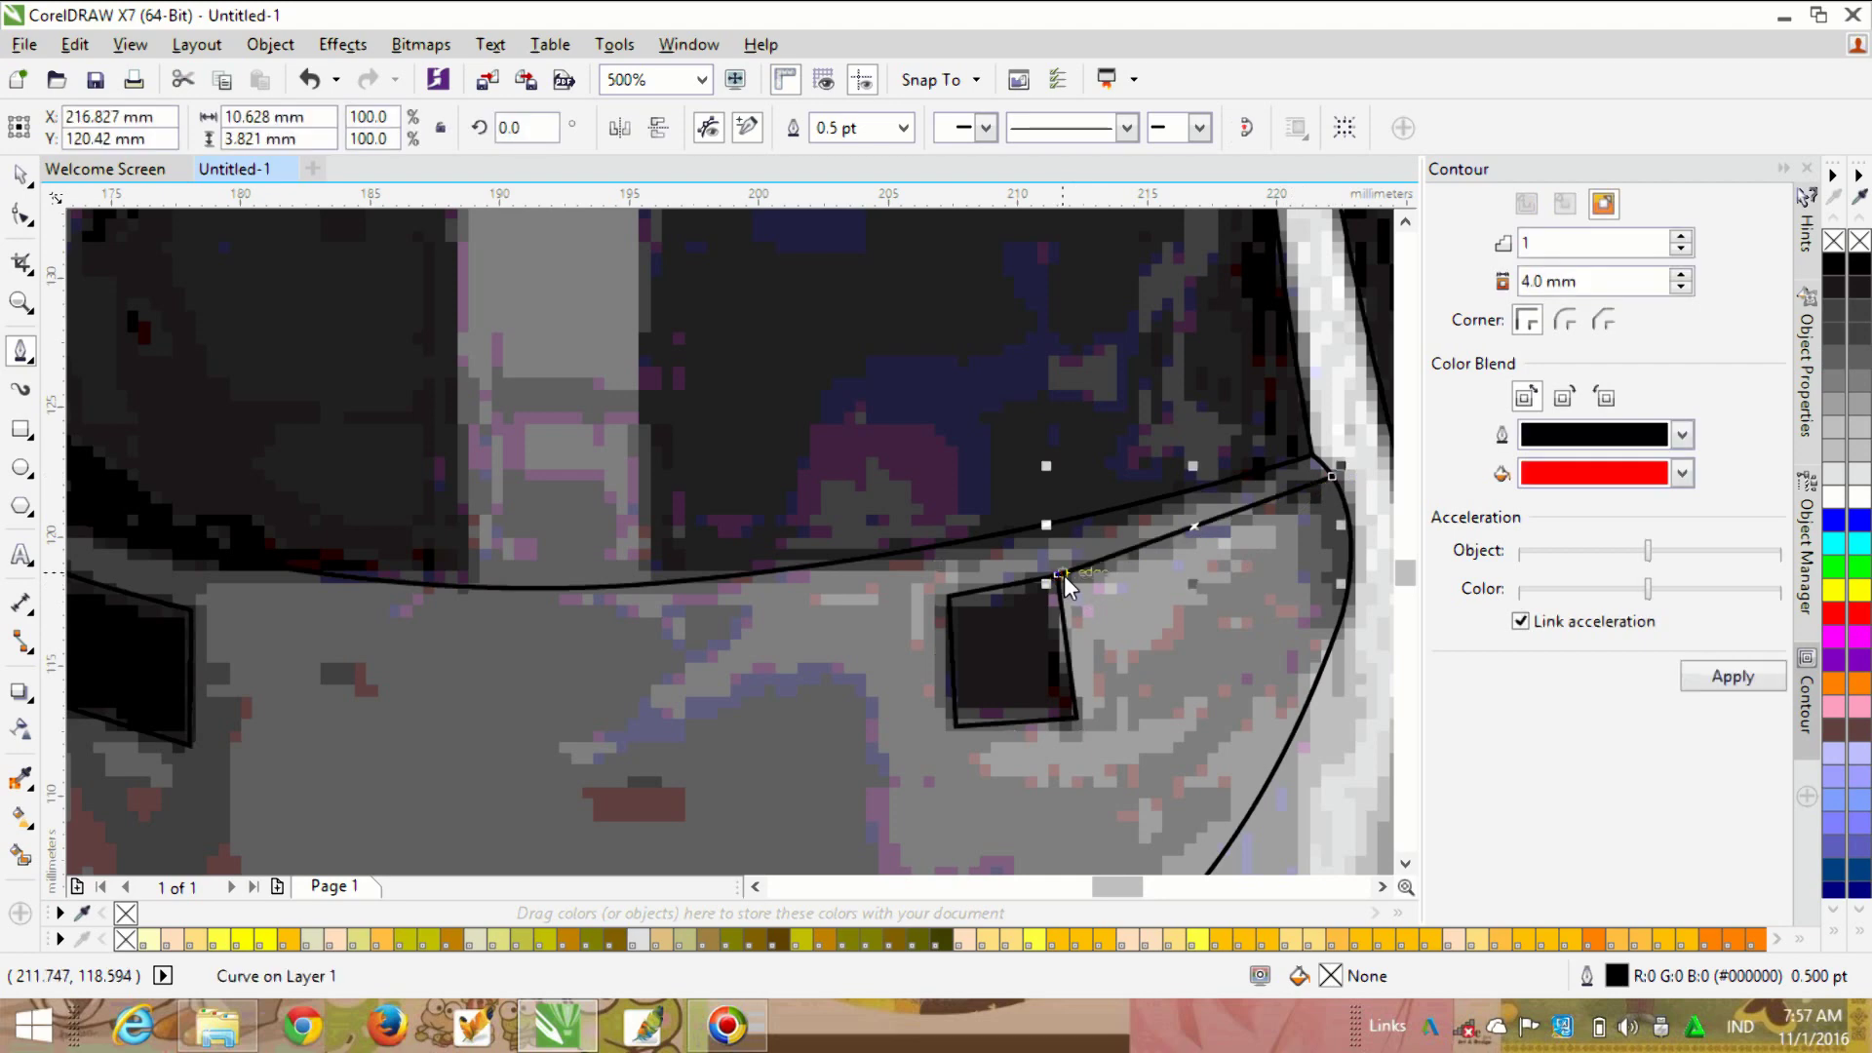
scroll(969, 778, "down", 1)
scroll(1131, 681, "up", 1)
left_click(922, 736)
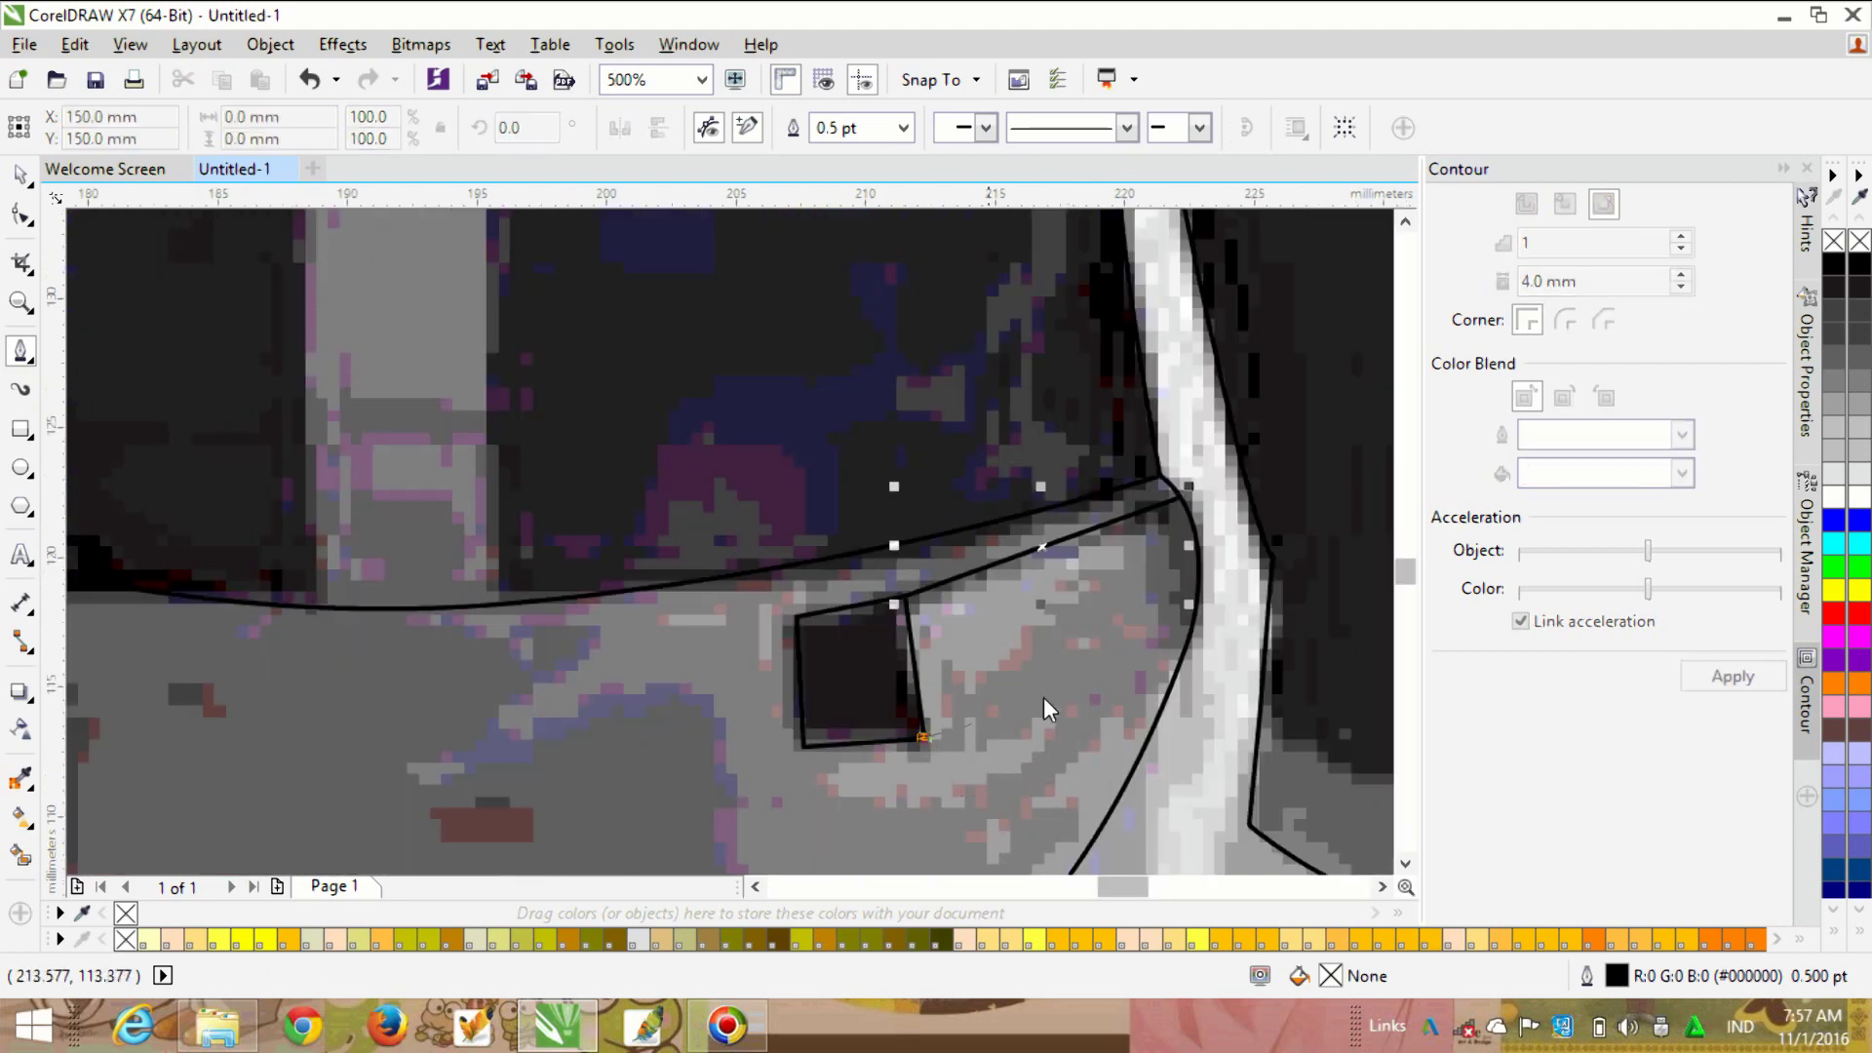
double_click(1197, 602)
key("space")
scroll(1033, 707, "down", 1)
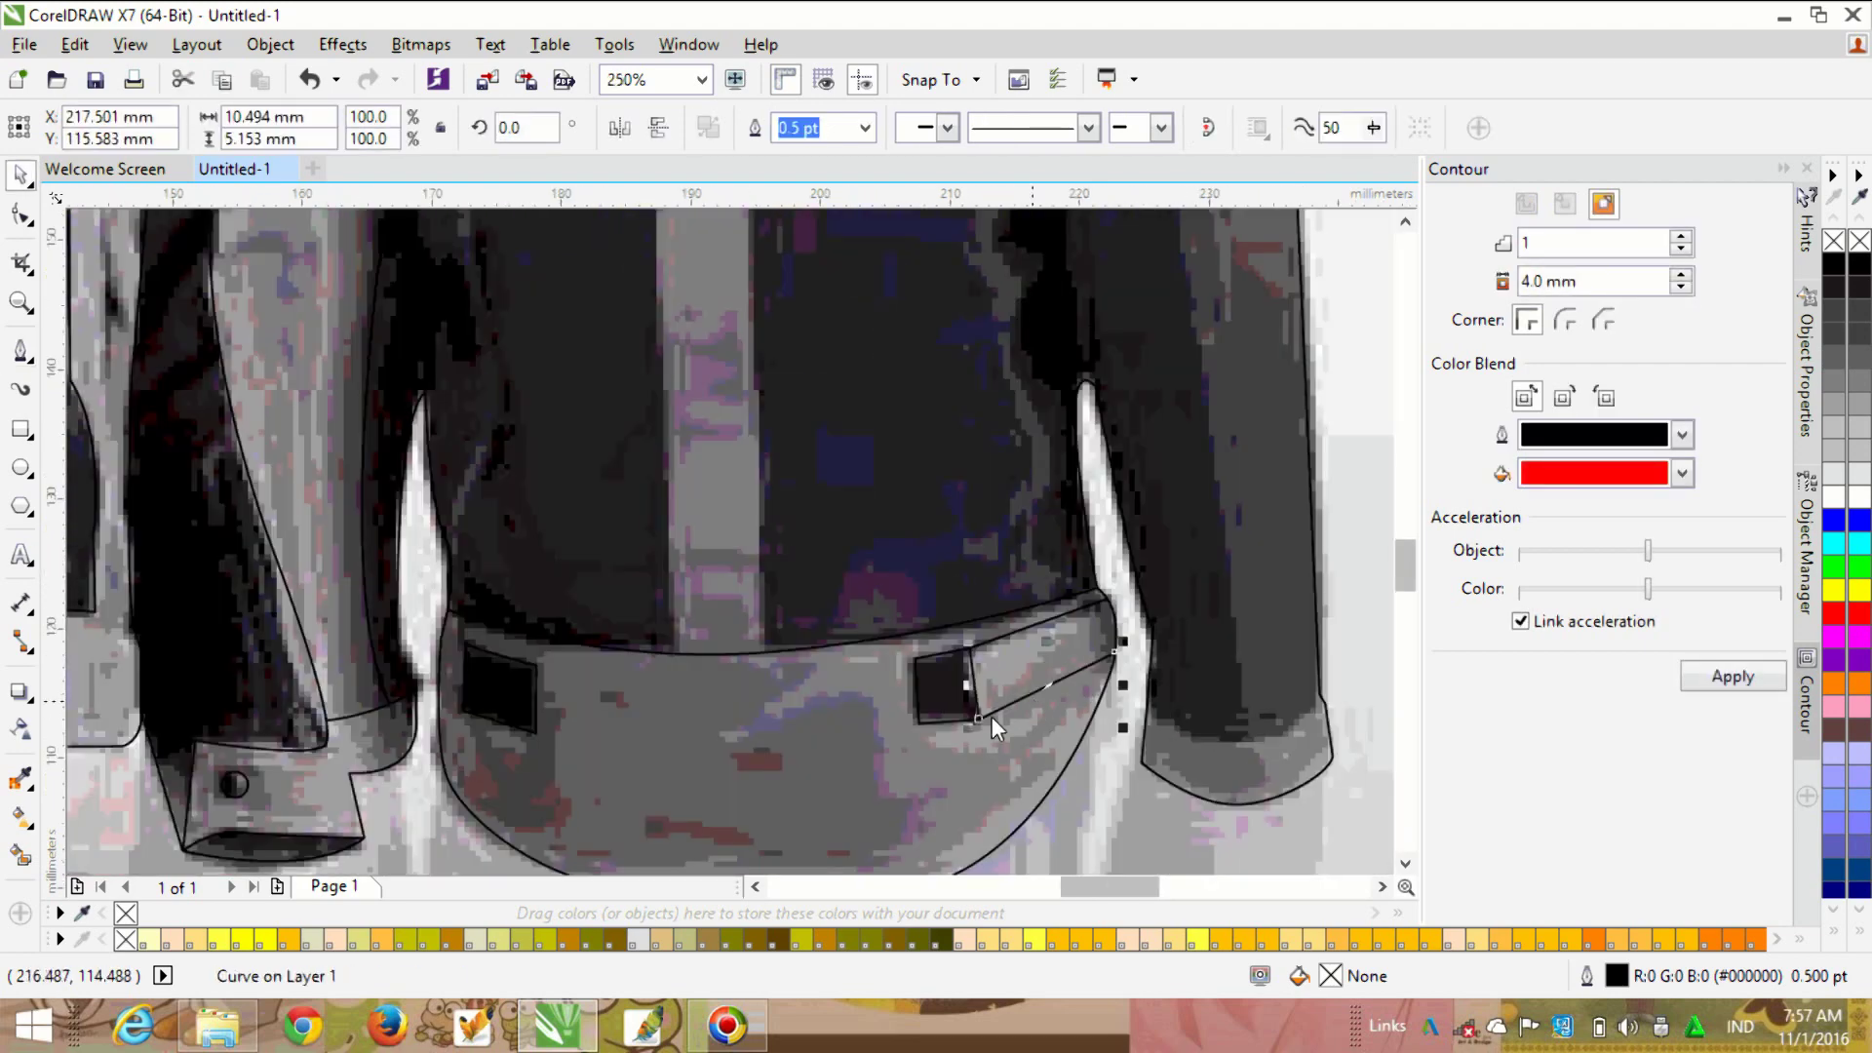
scroll(335, 689, "up", 1)
Step: Draw a straight line from the left tab's corner to the waistband's left edge
key("space")
left_click(570, 590)
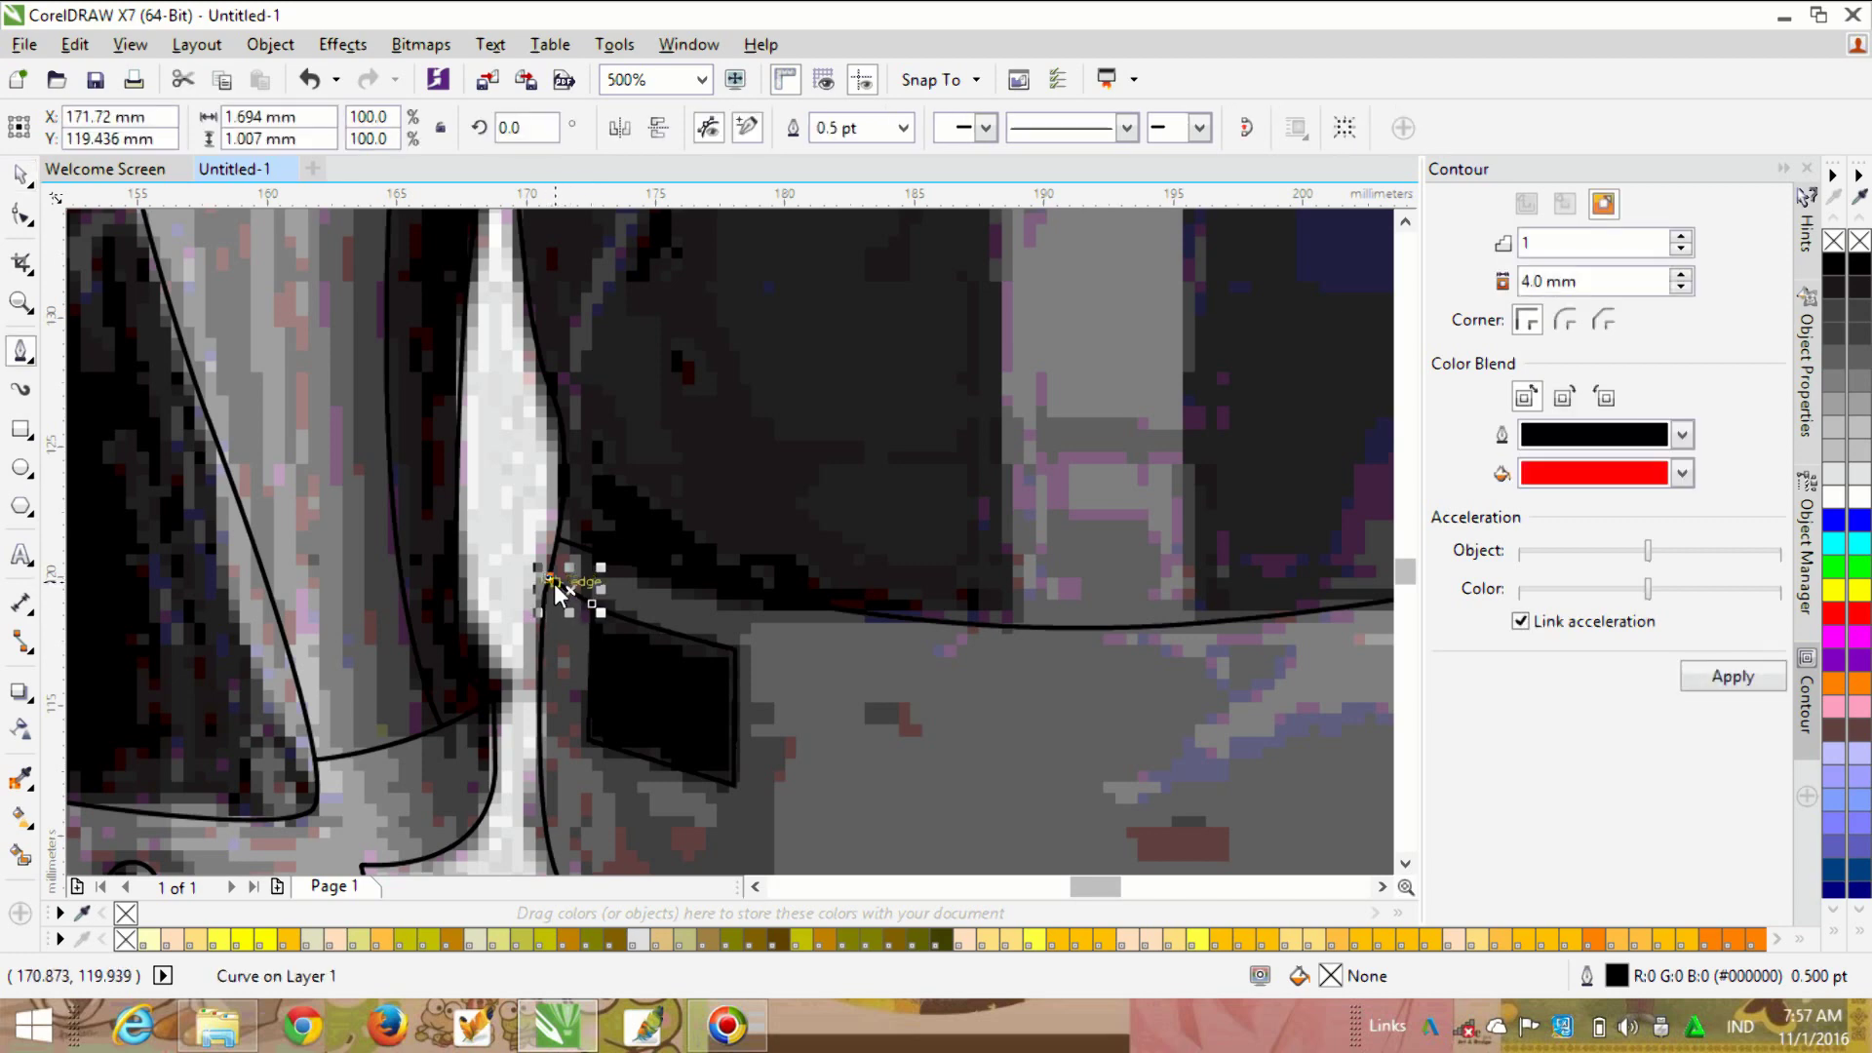
left_click(541, 722)
key("space")
scroll(601, 695, "down", 2)
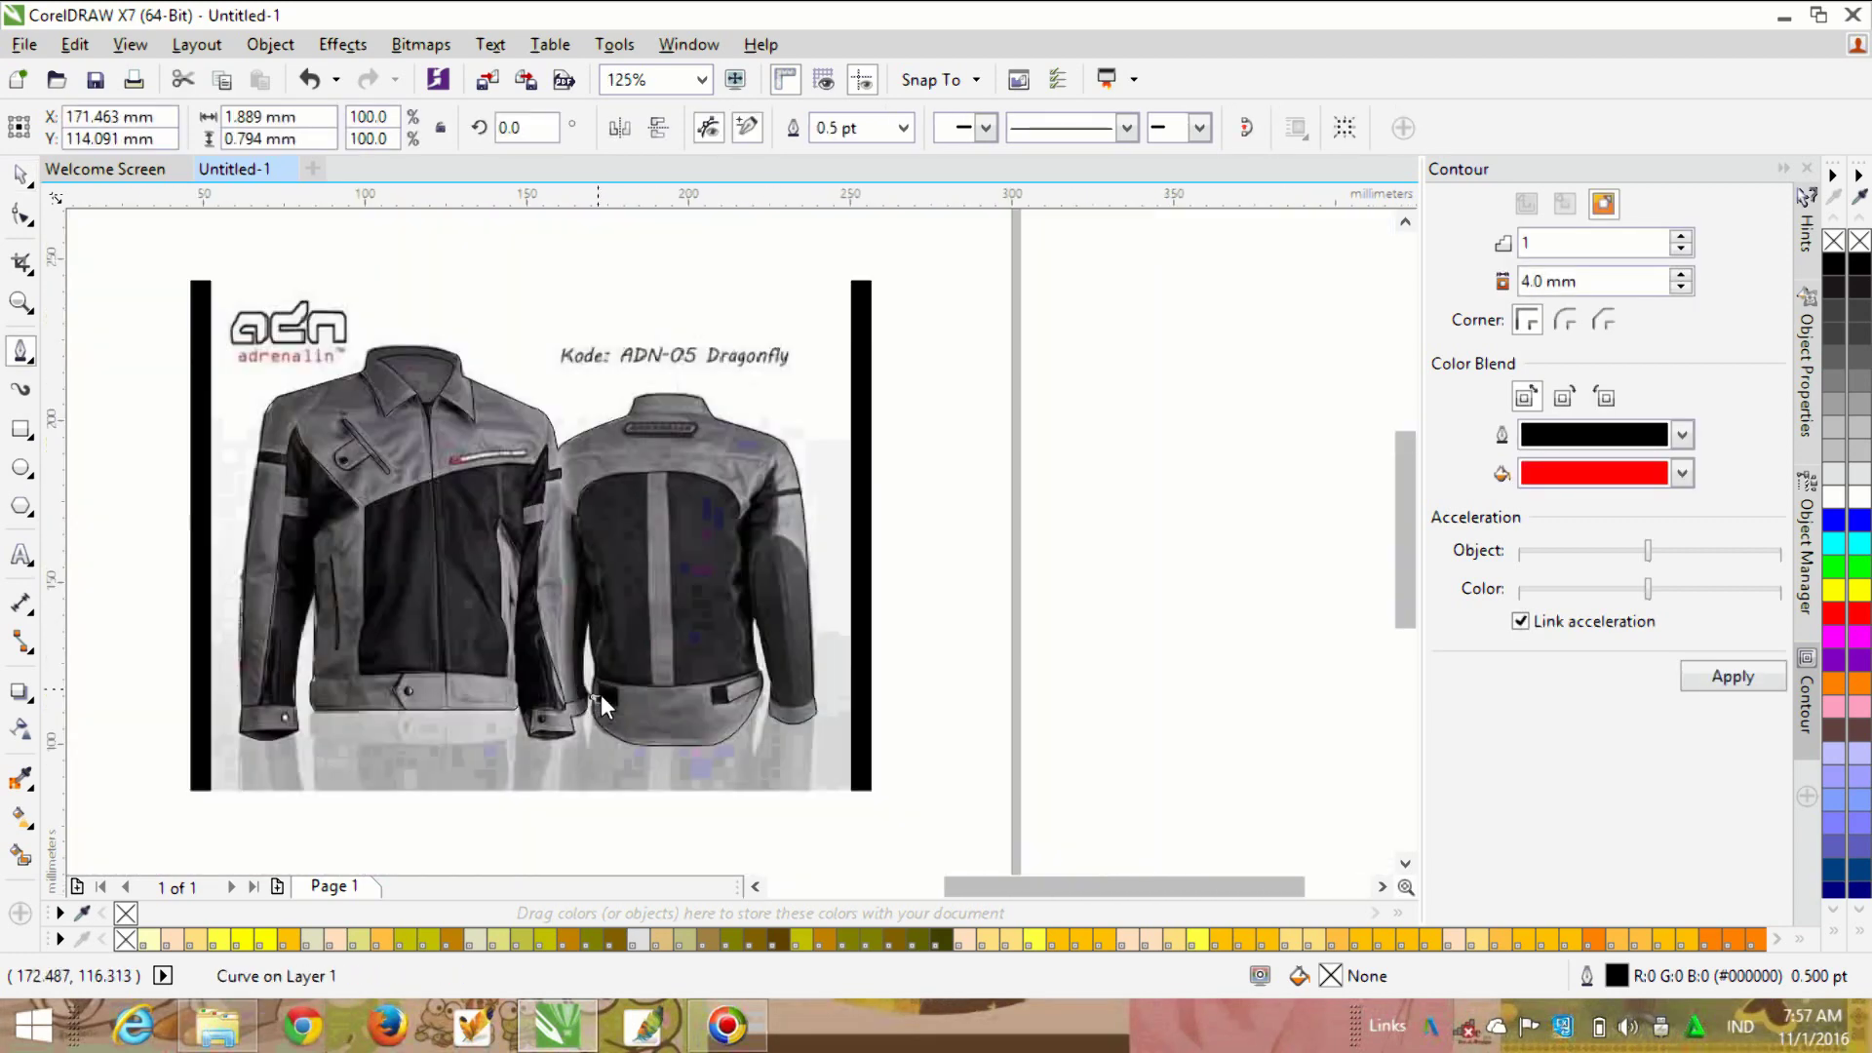
Step: Trace the back yoke curve across the shoulders and down into the panel corner
scroll(600, 512, "up", 1)
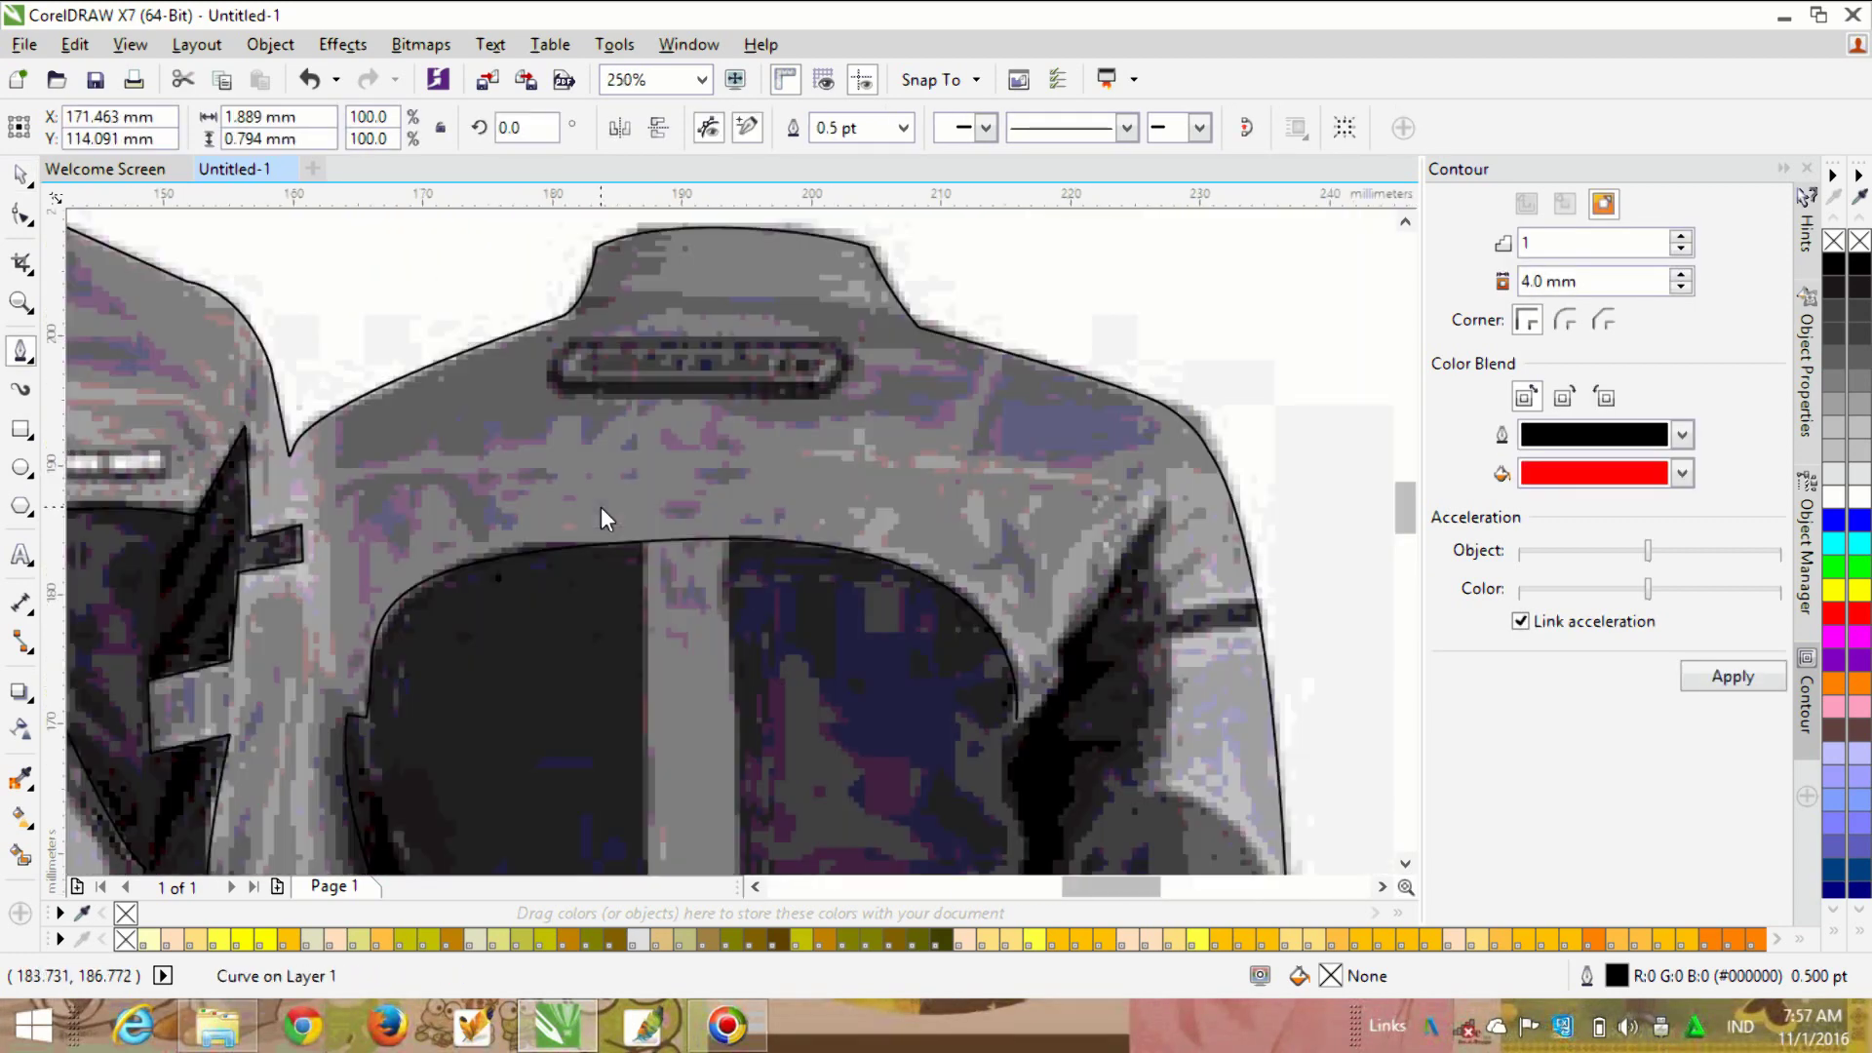
key("space")
left_click(294, 499)
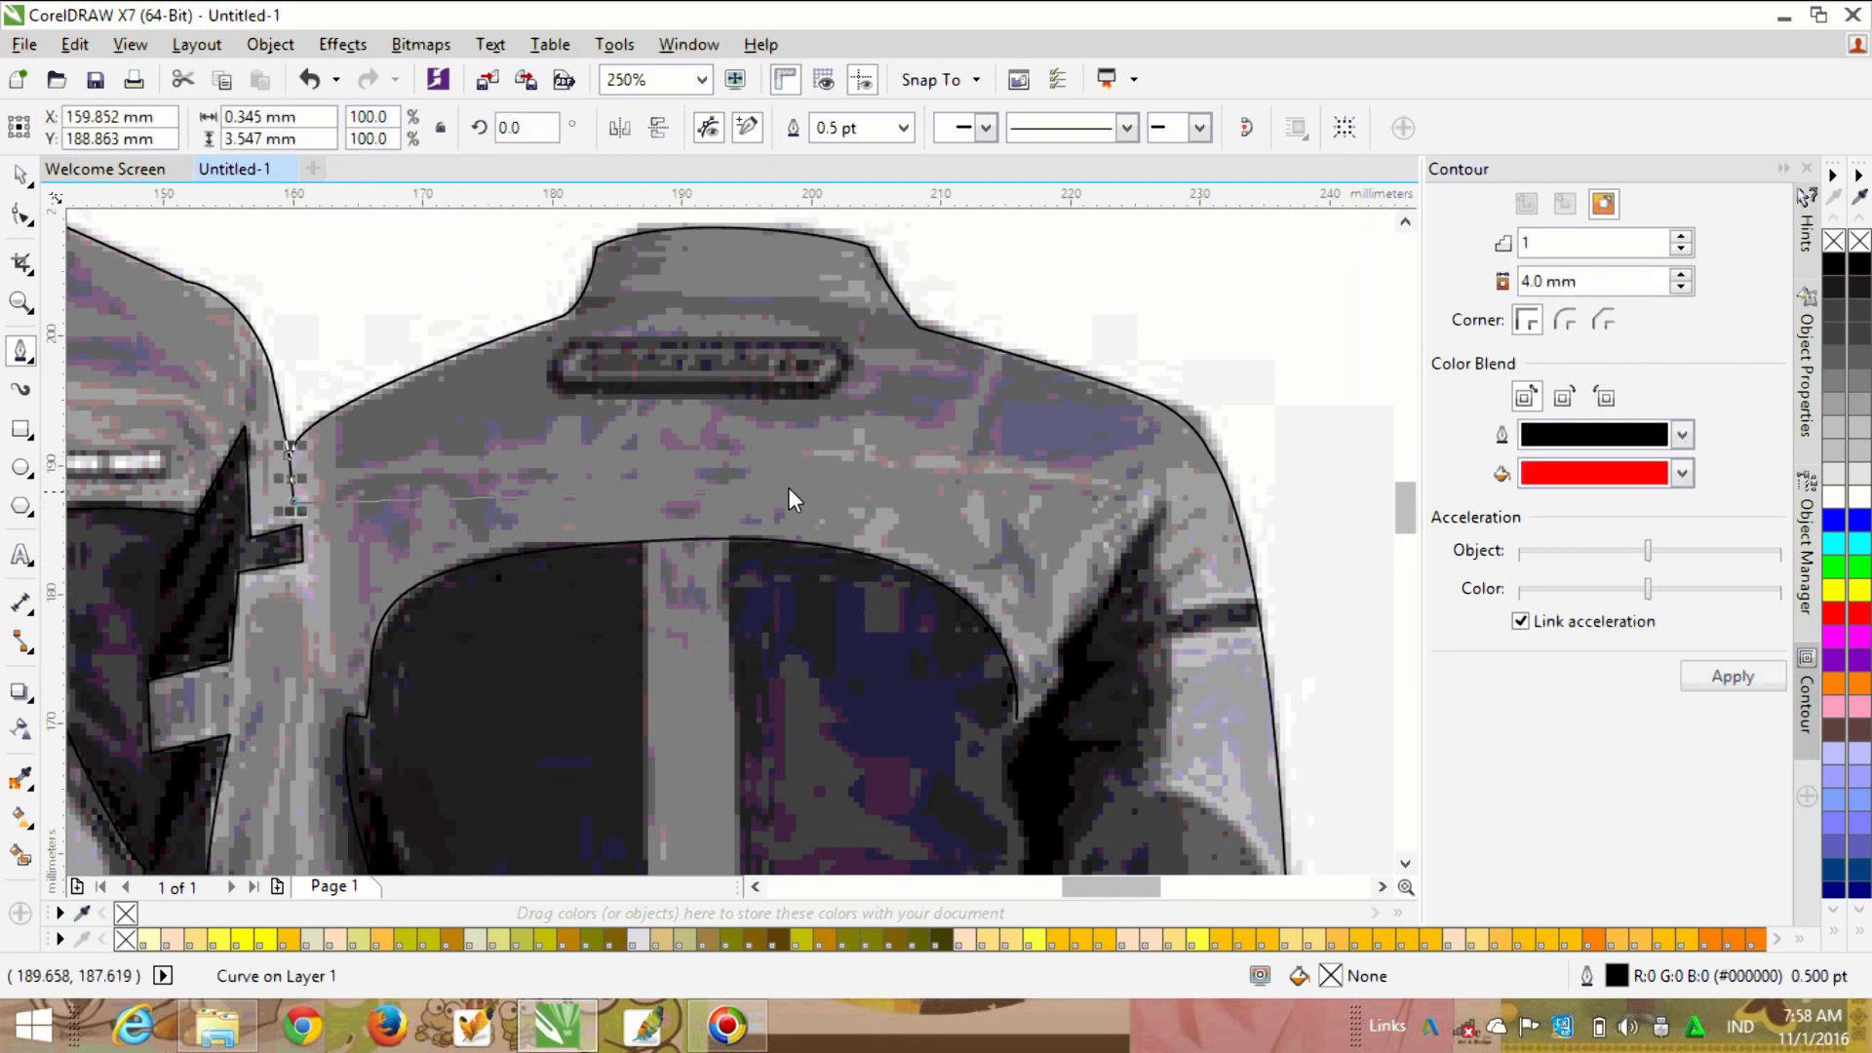
left_click_drag(708, 452, 971, 460)
left_click(1162, 501)
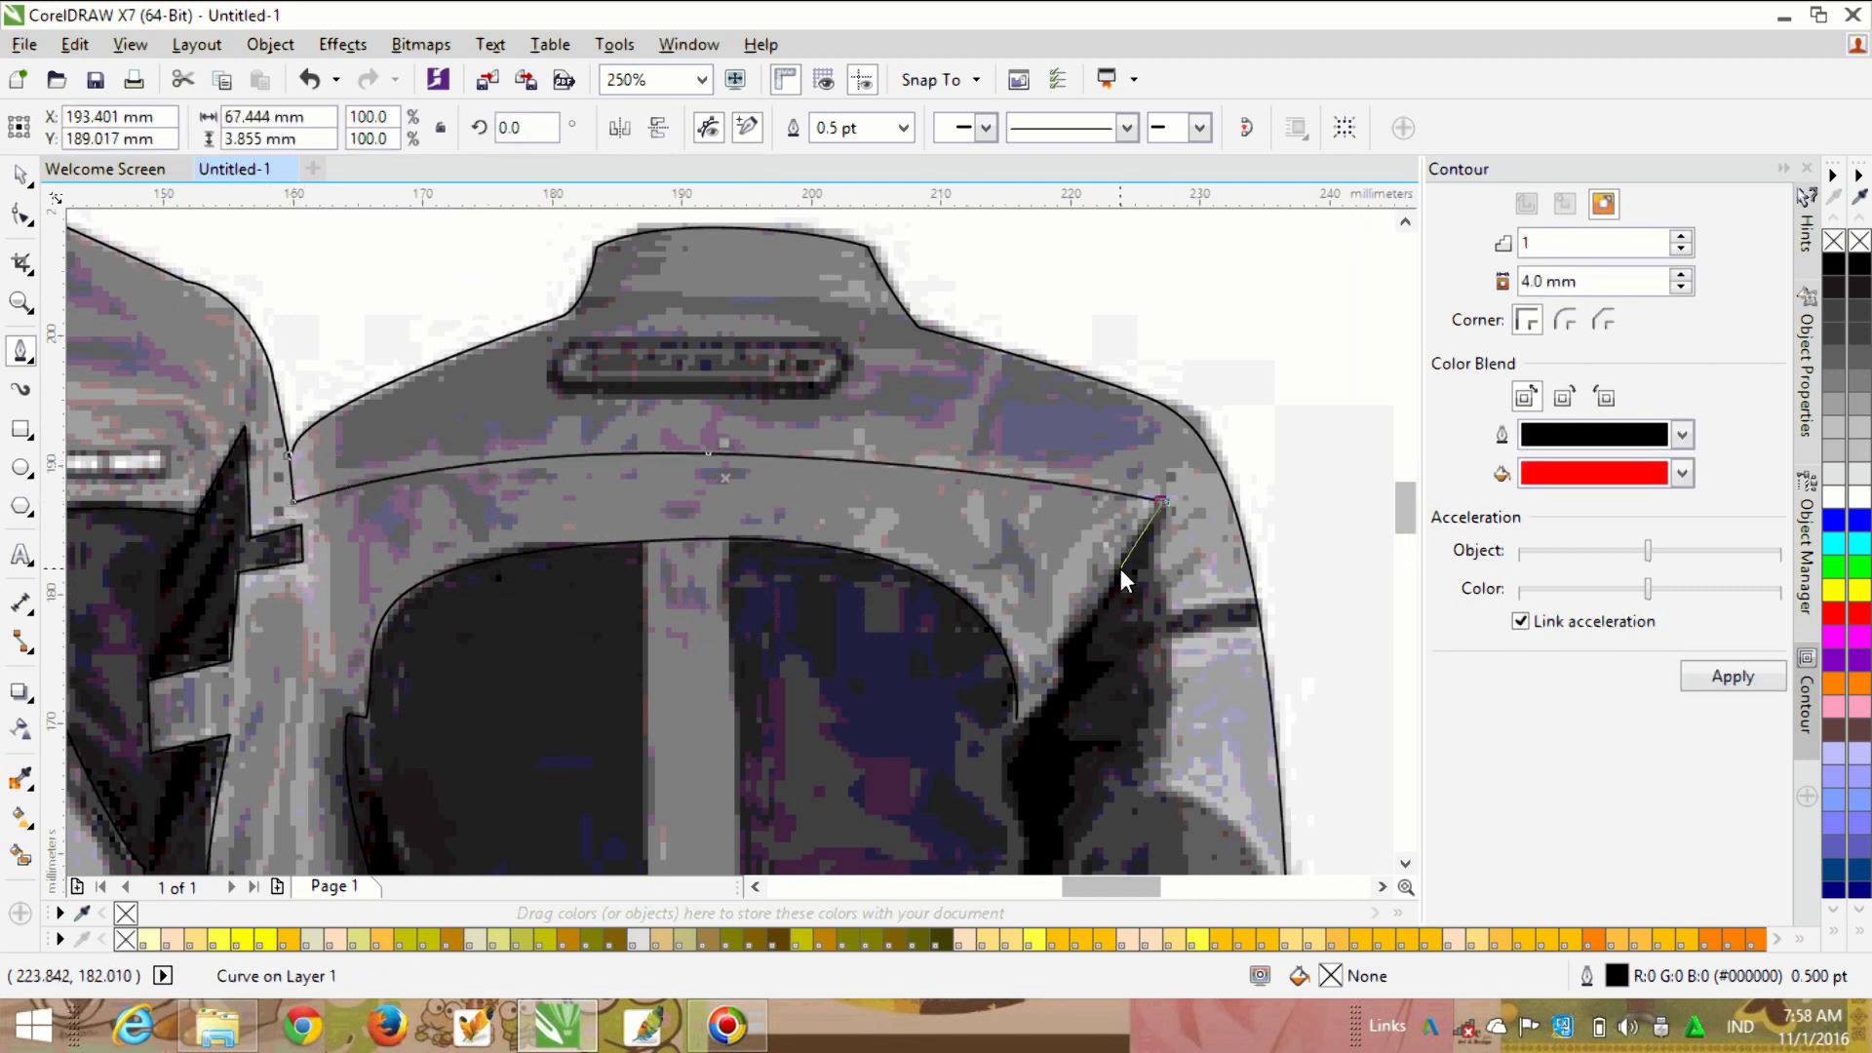
left_click(1105, 589)
left_click_drag(1060, 673, 1059, 700)
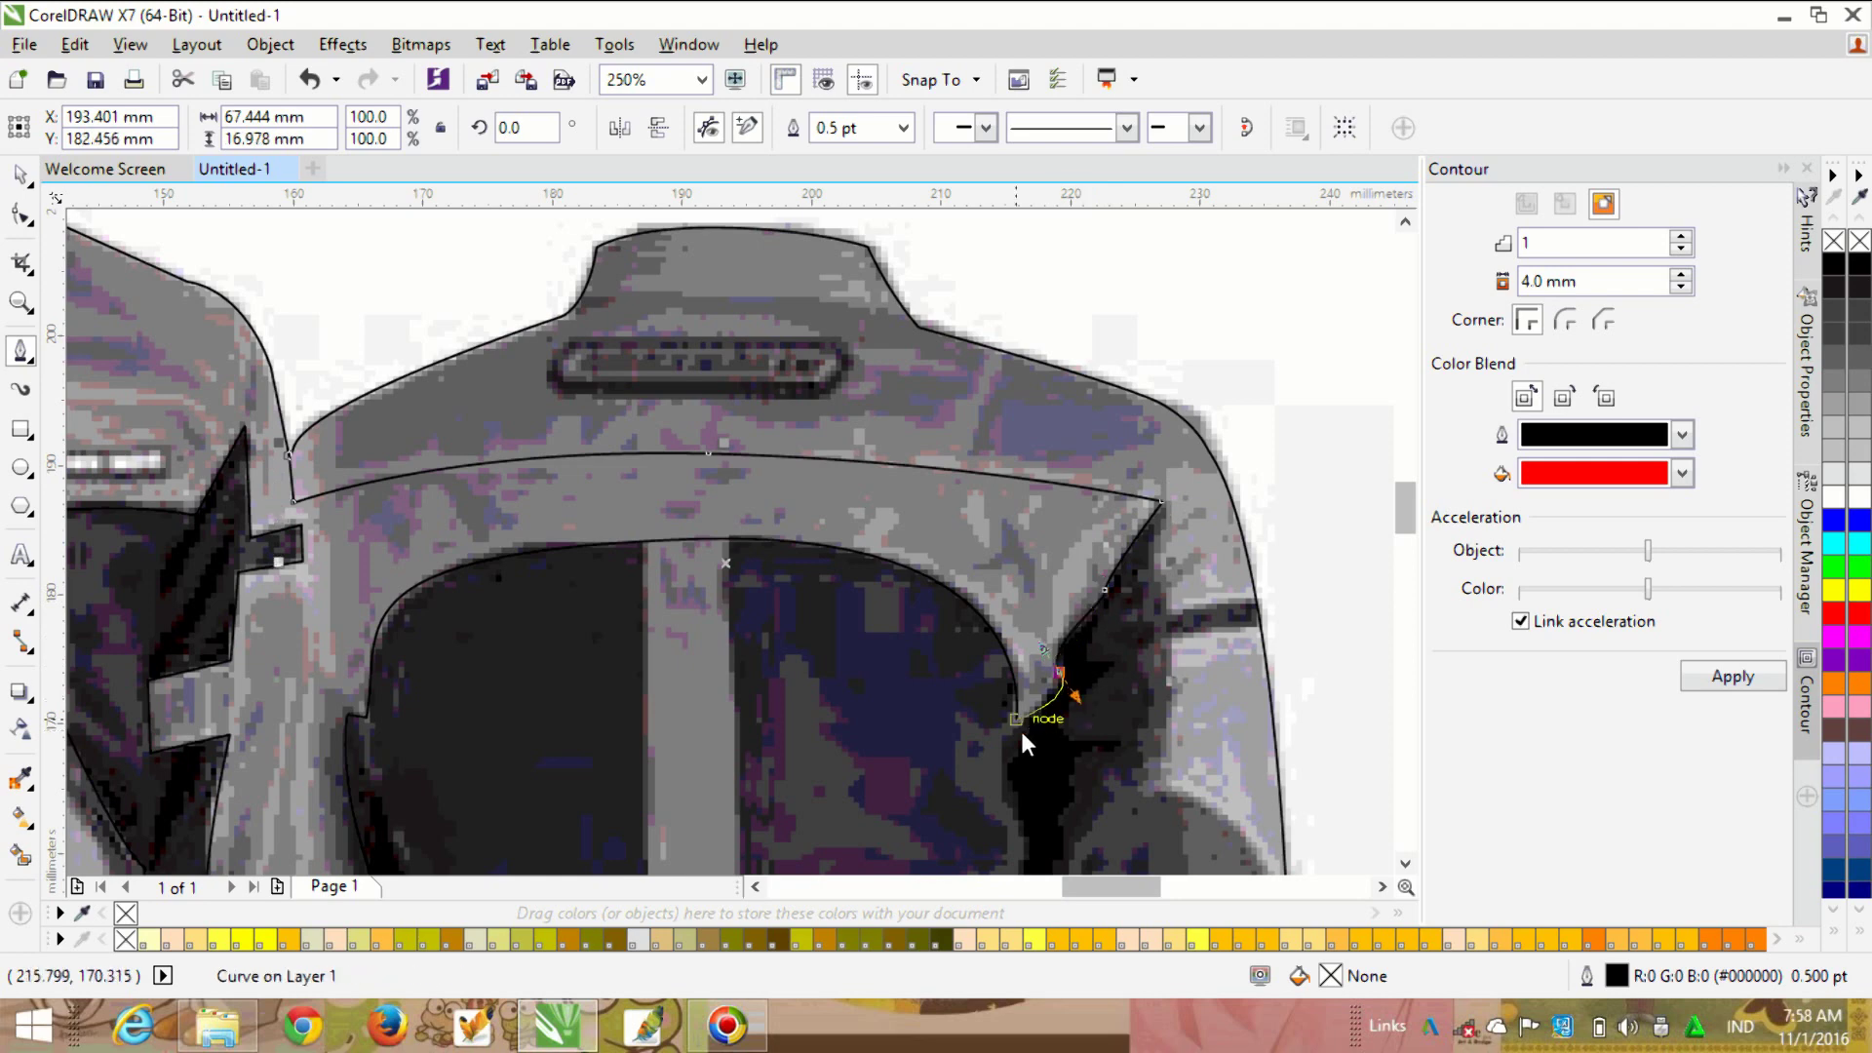
left_click(1016, 719)
scroll(1017, 719, "down", 2)
scroll(919, 717, "up", 2)
Step: Draw a curve from the back's right side up to the sleeve seam
left_click(922, 712)
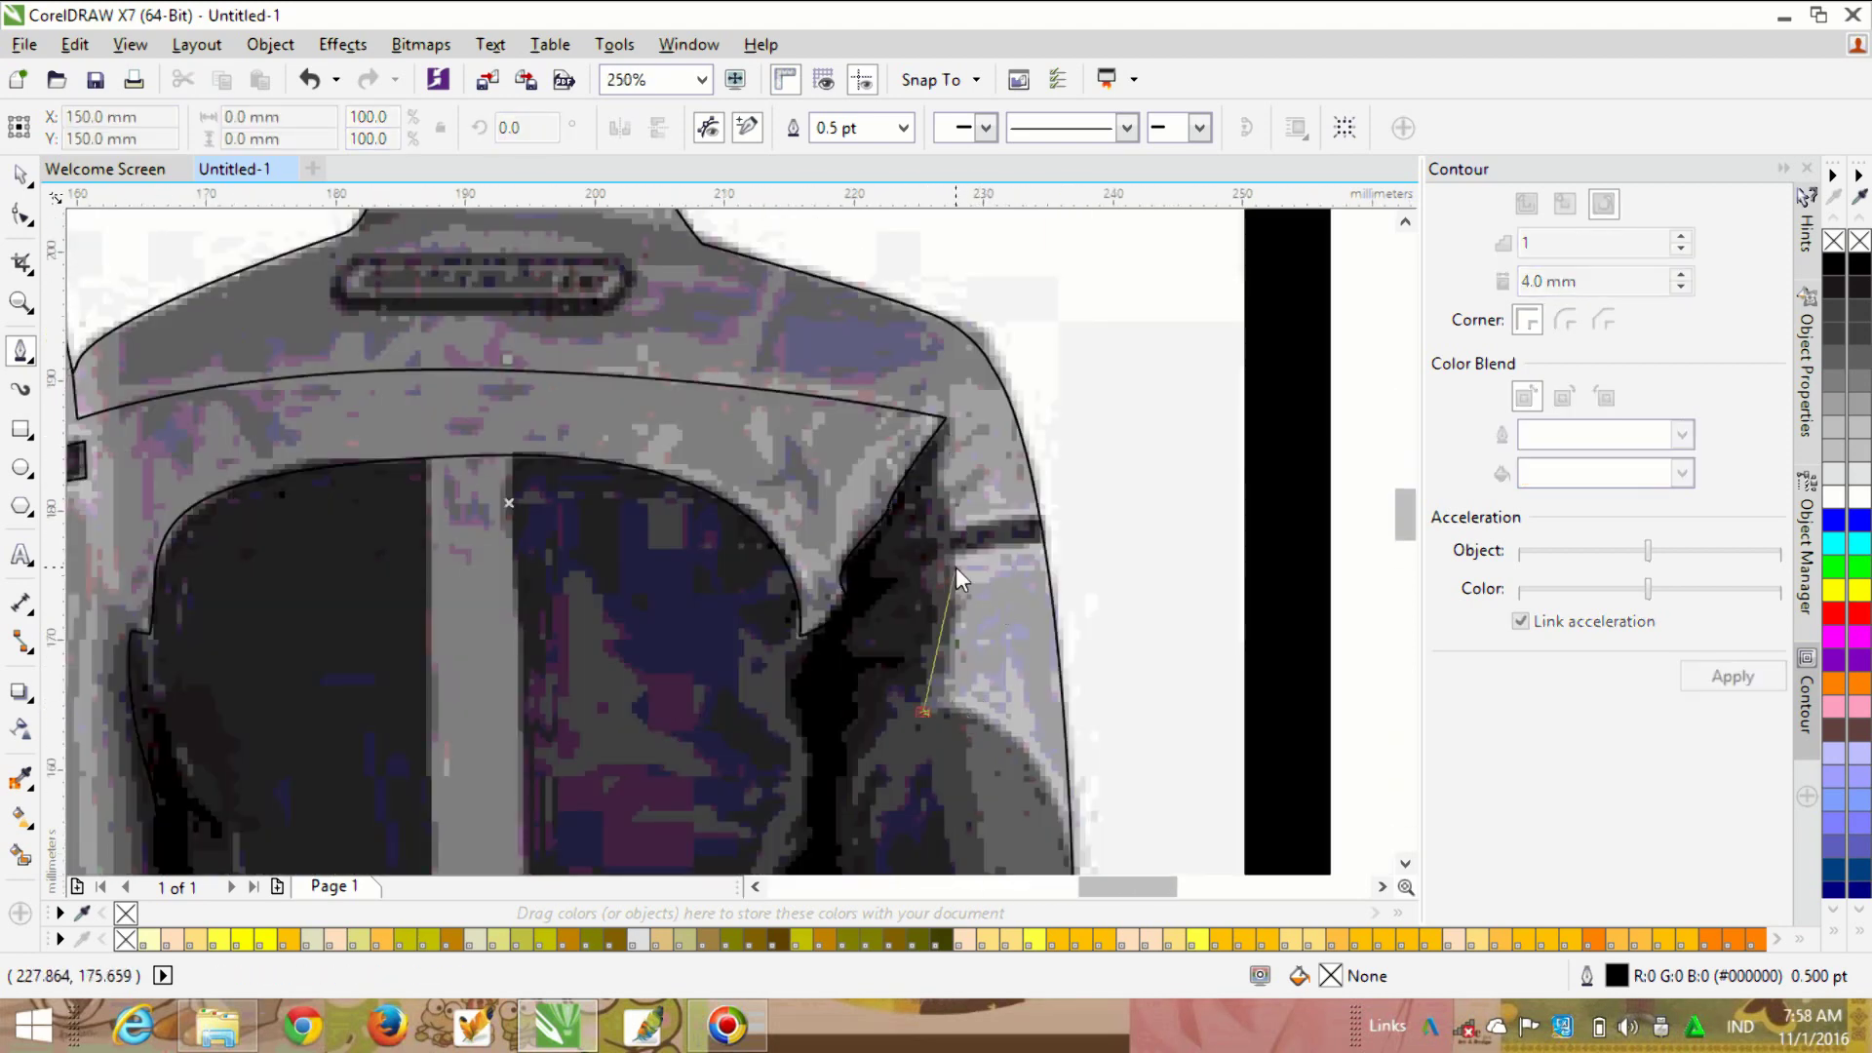
left_click_drag(963, 542, 985, 587)
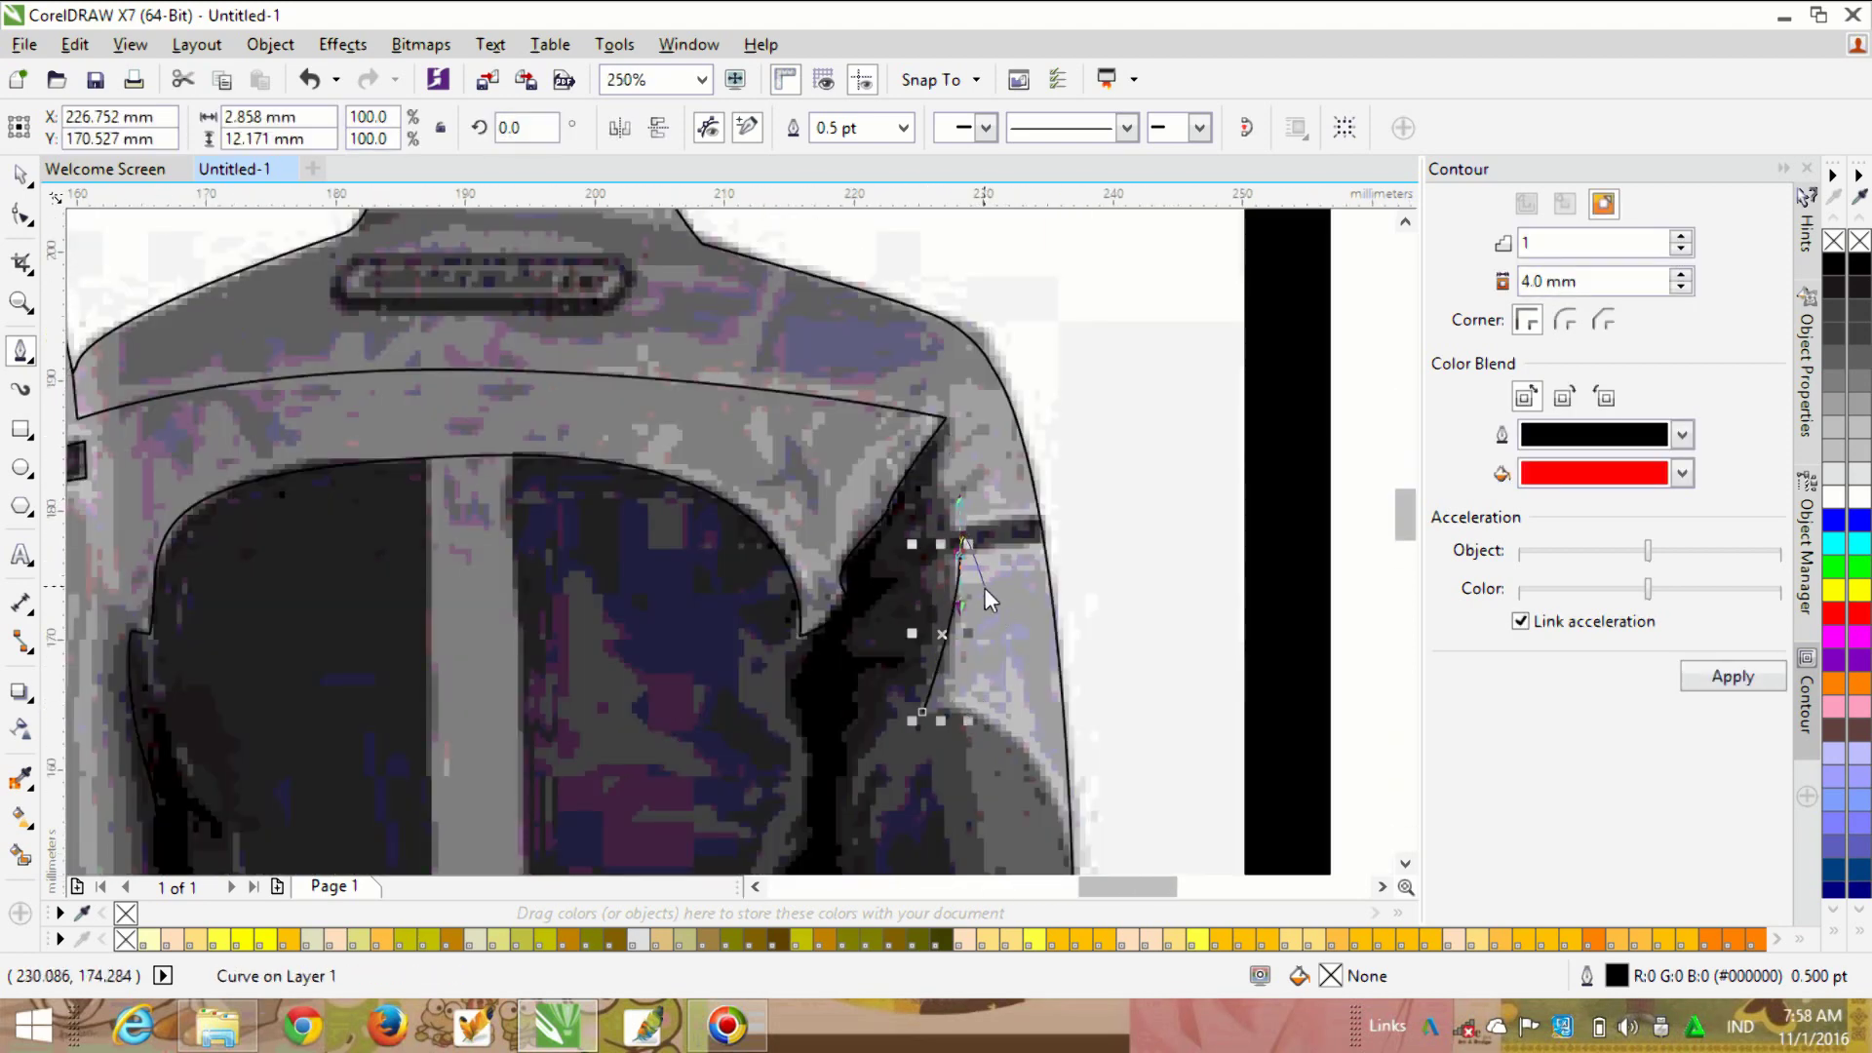
left_click(1043, 546)
scroll(1022, 521, "up", 1)
Step: Trace the right sleeve seam curves down along the sleeve edge
left_click(868, 315)
left_click(883, 546)
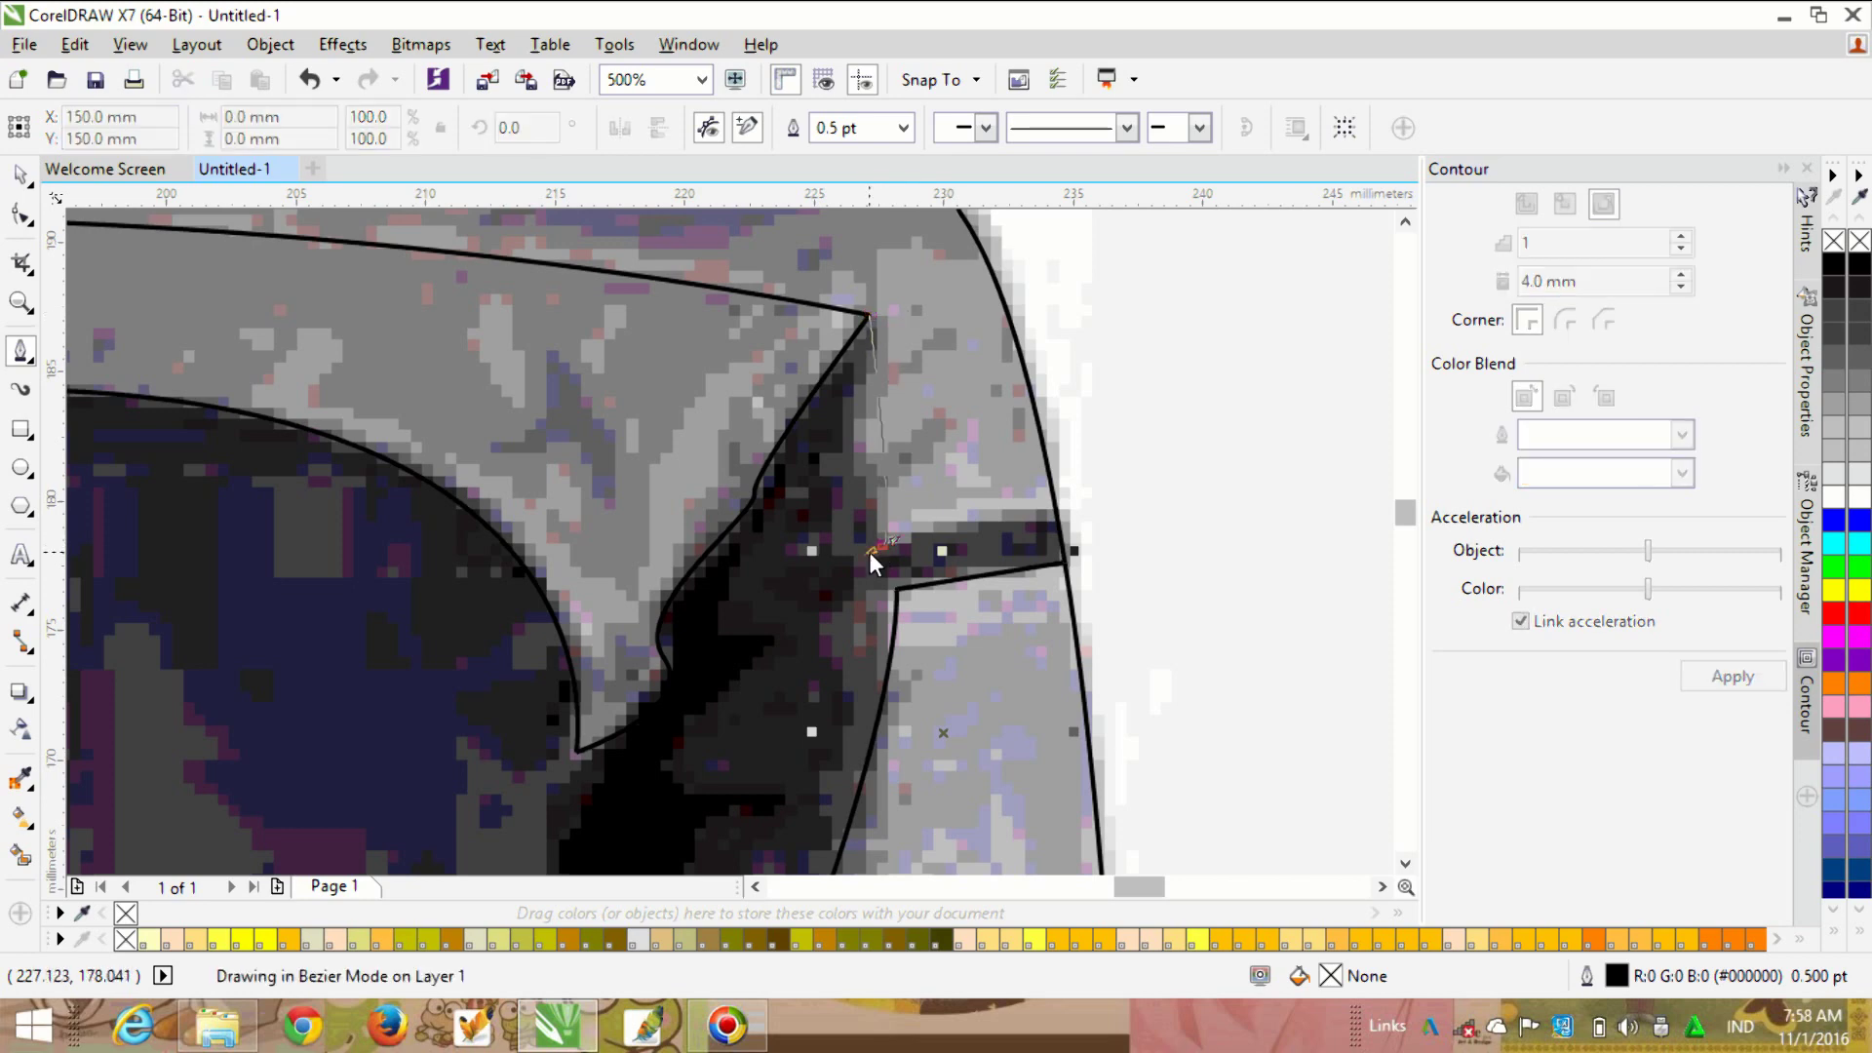
left_click_drag(1053, 513, 841, 560)
scroll(842, 562, "down", 2)
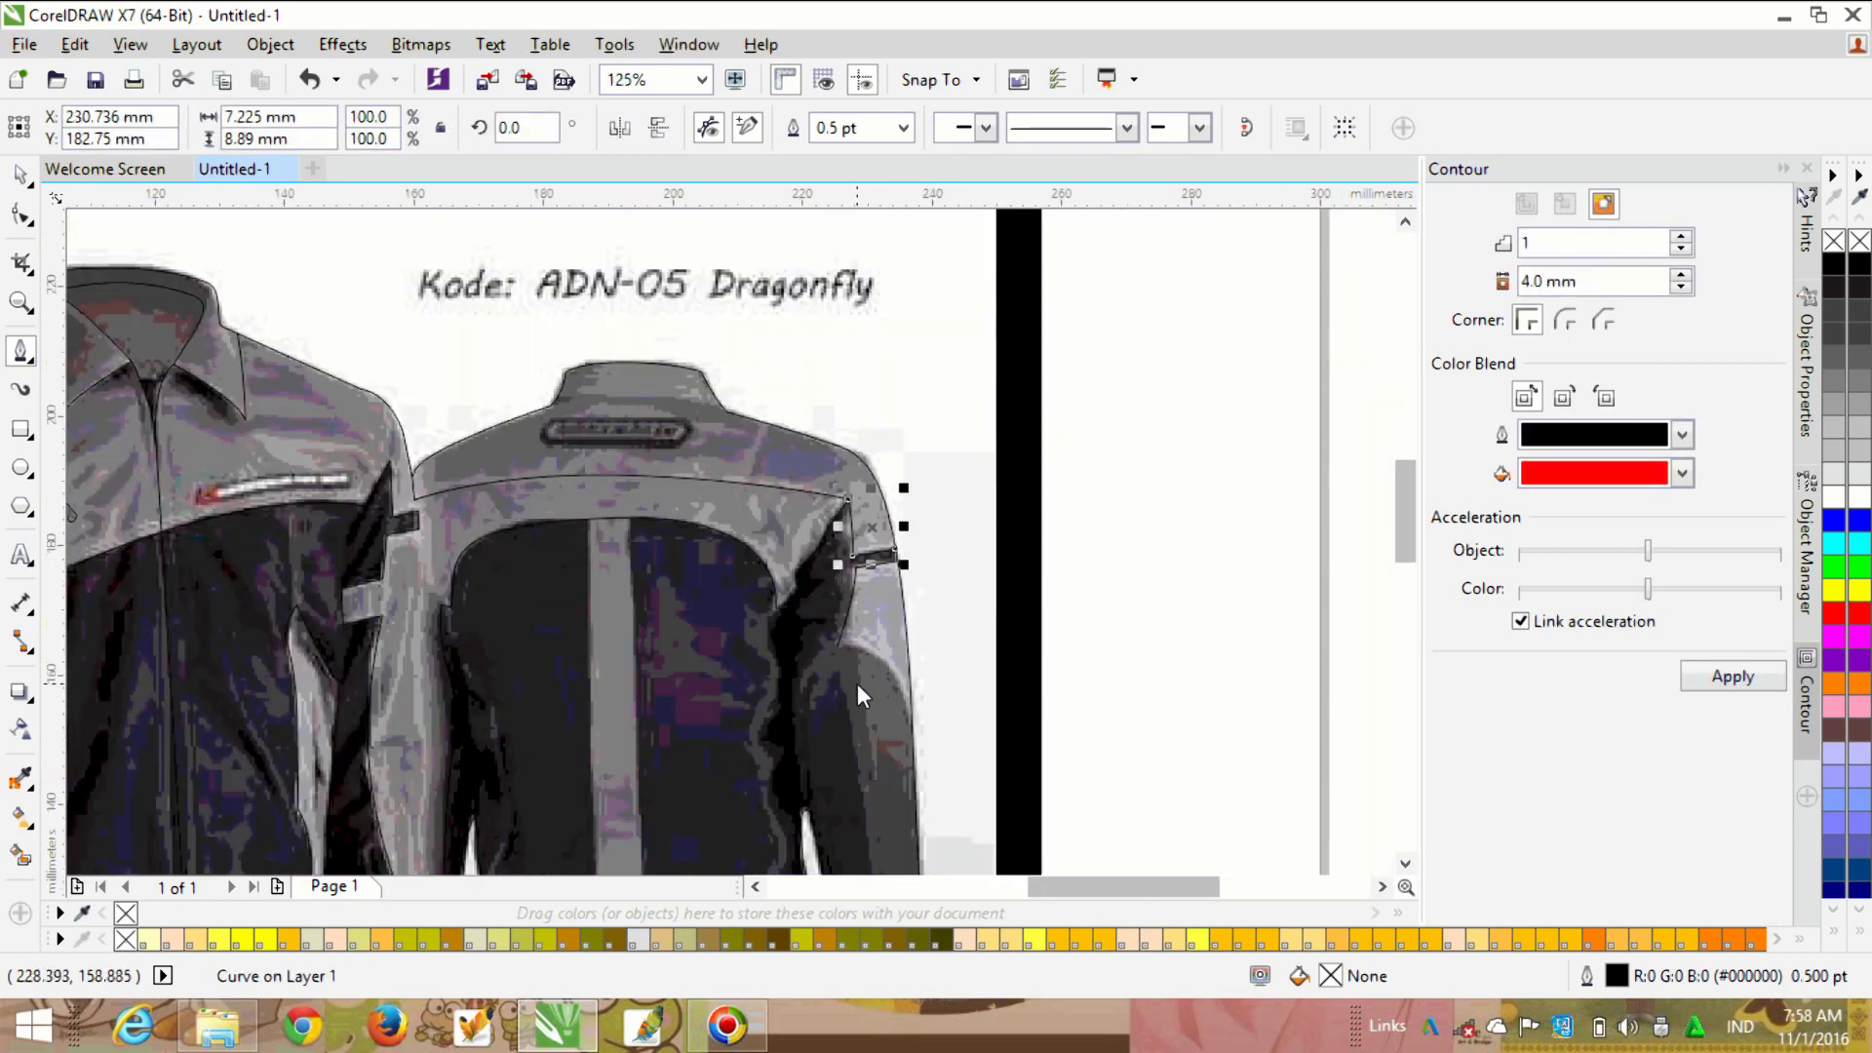
scroll(857, 682, "up", 2)
left_click(779, 537)
scroll(780, 540, "down", 1)
left_click_drag(929, 701, 969, 773)
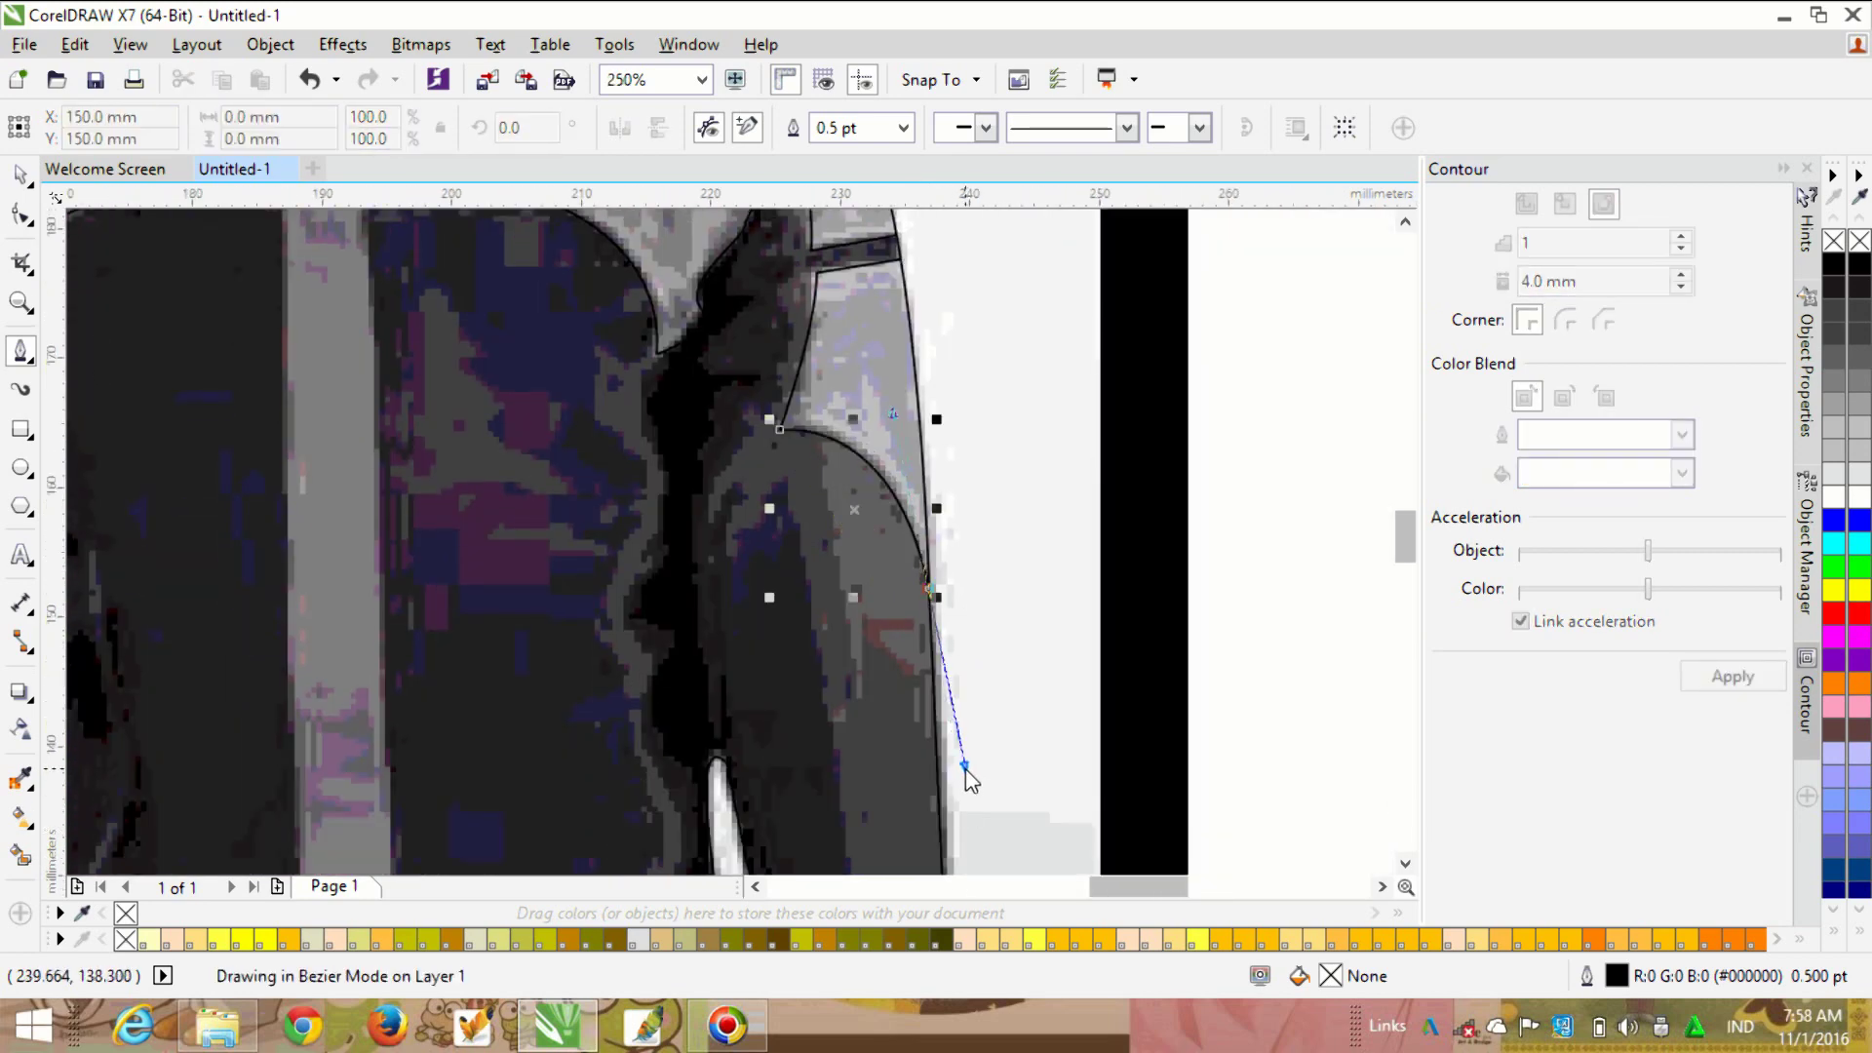
scroll(816, 618, "down", 3)
scroll(793, 640, "up", 3)
scroll(793, 640, "down", 2)
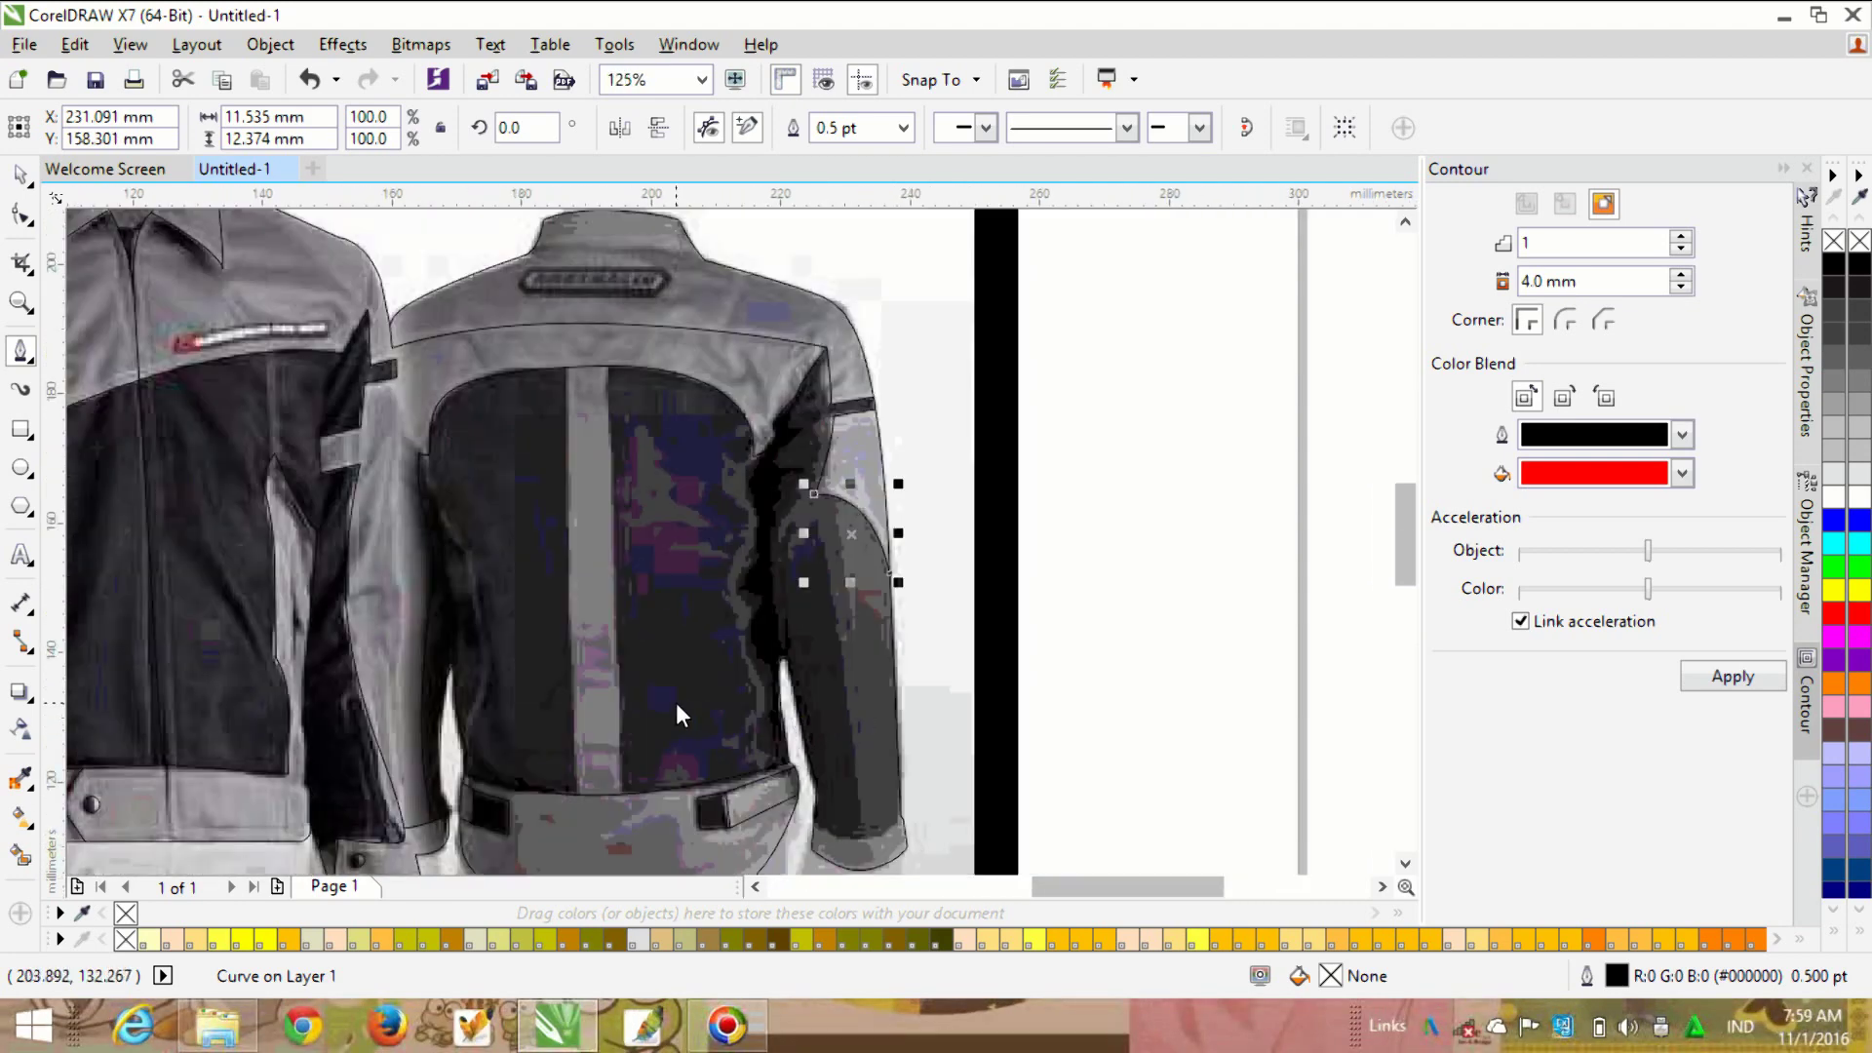
Step: Trace the back panel seam with a multi-node curve down to its lower end
scroll(738, 547, "up", 1)
left_click(771, 367)
left_click_drag(763, 437, 779, 475)
left_click_drag(738, 620, 793, 595)
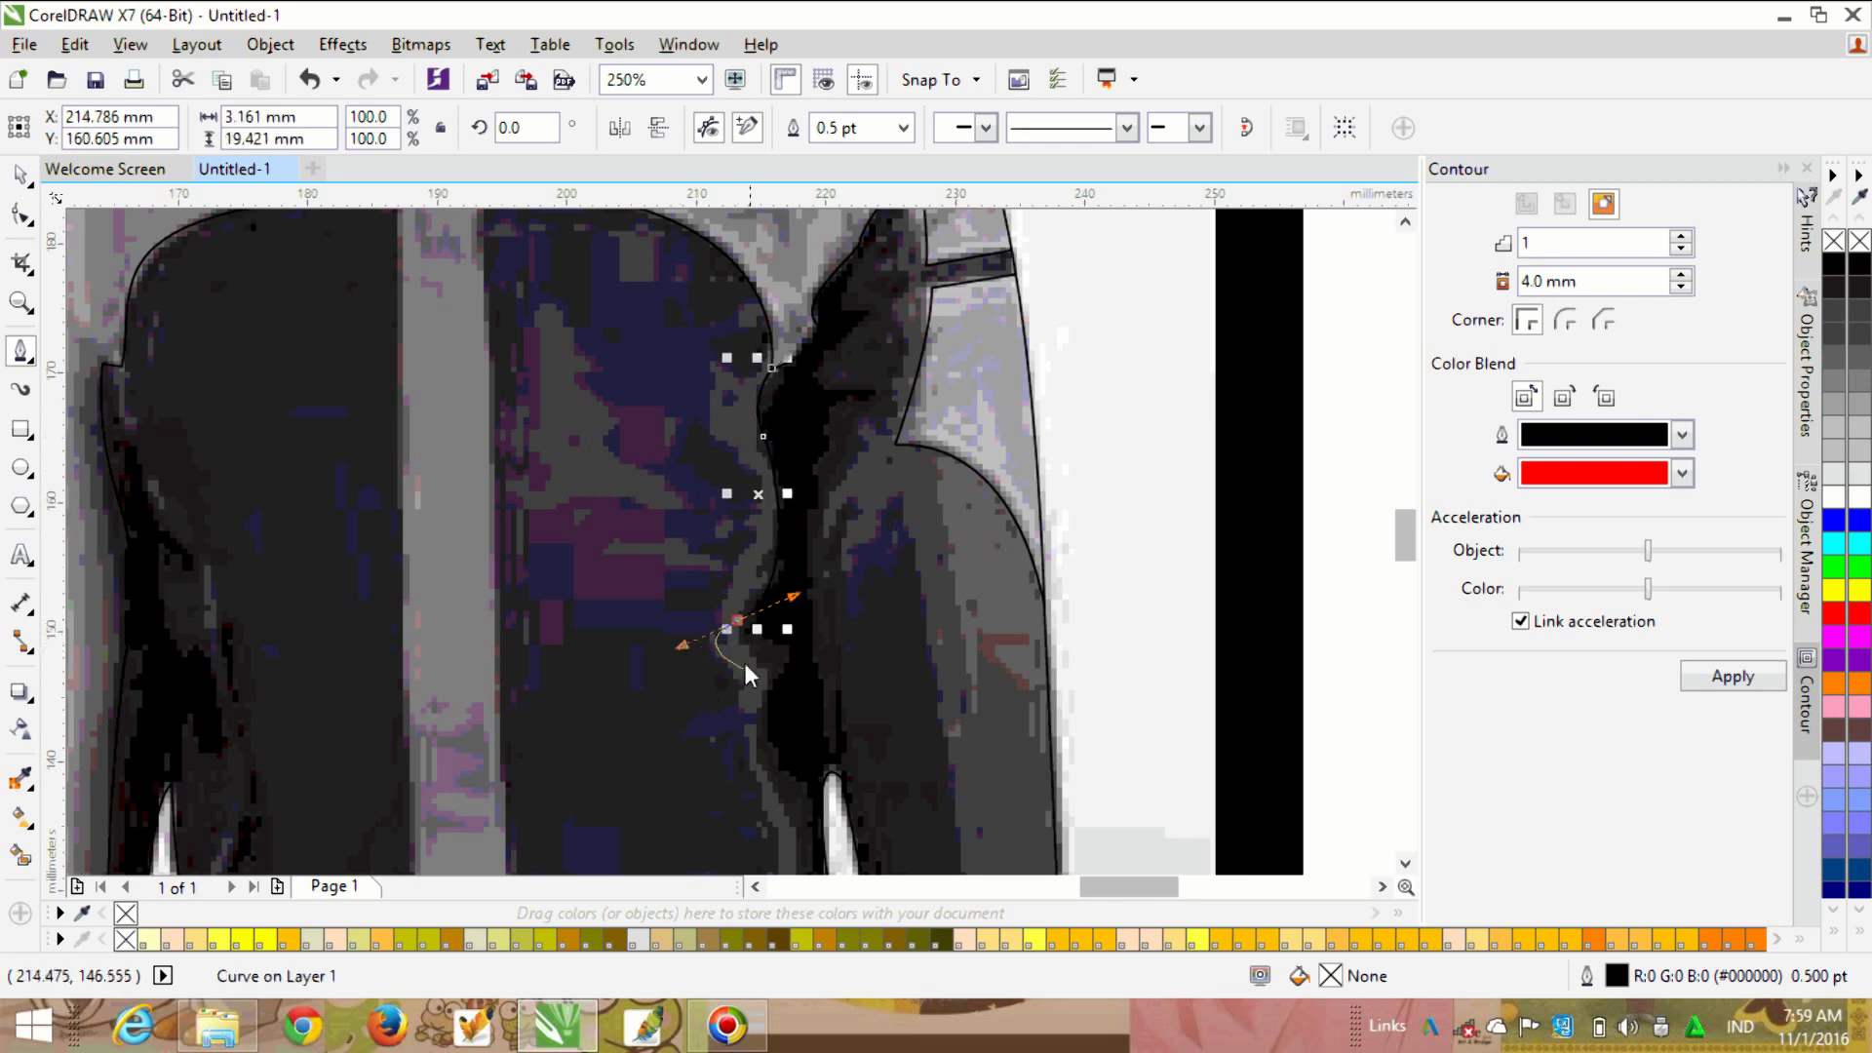
mouse_move(748, 740)
left_mouse_down()
mouse_move(713, 781)
mouse_move(690, 598)
mouse_move(740, 753)
left_mouse_up()
left_click(747, 742, "alt")
left_click(787, 841)
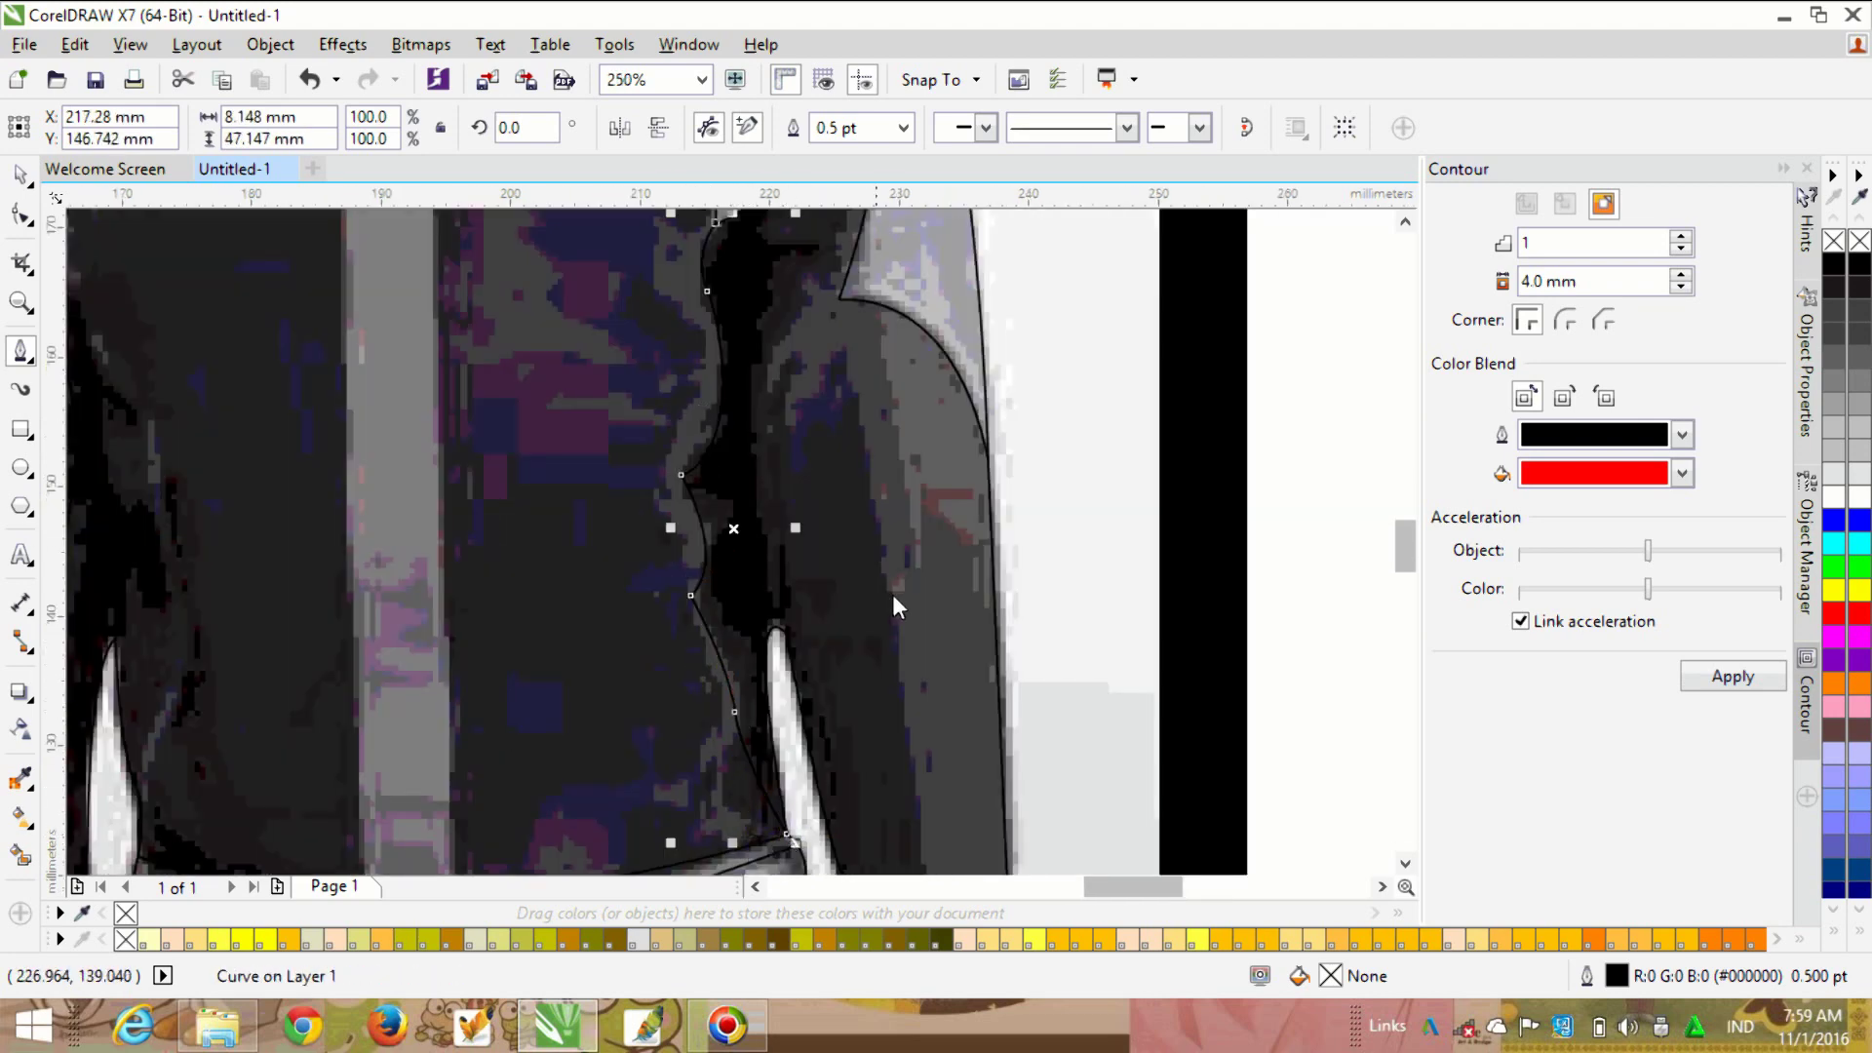
scroll(893, 592, "down", 1)
scroll(875, 506, "up", 1)
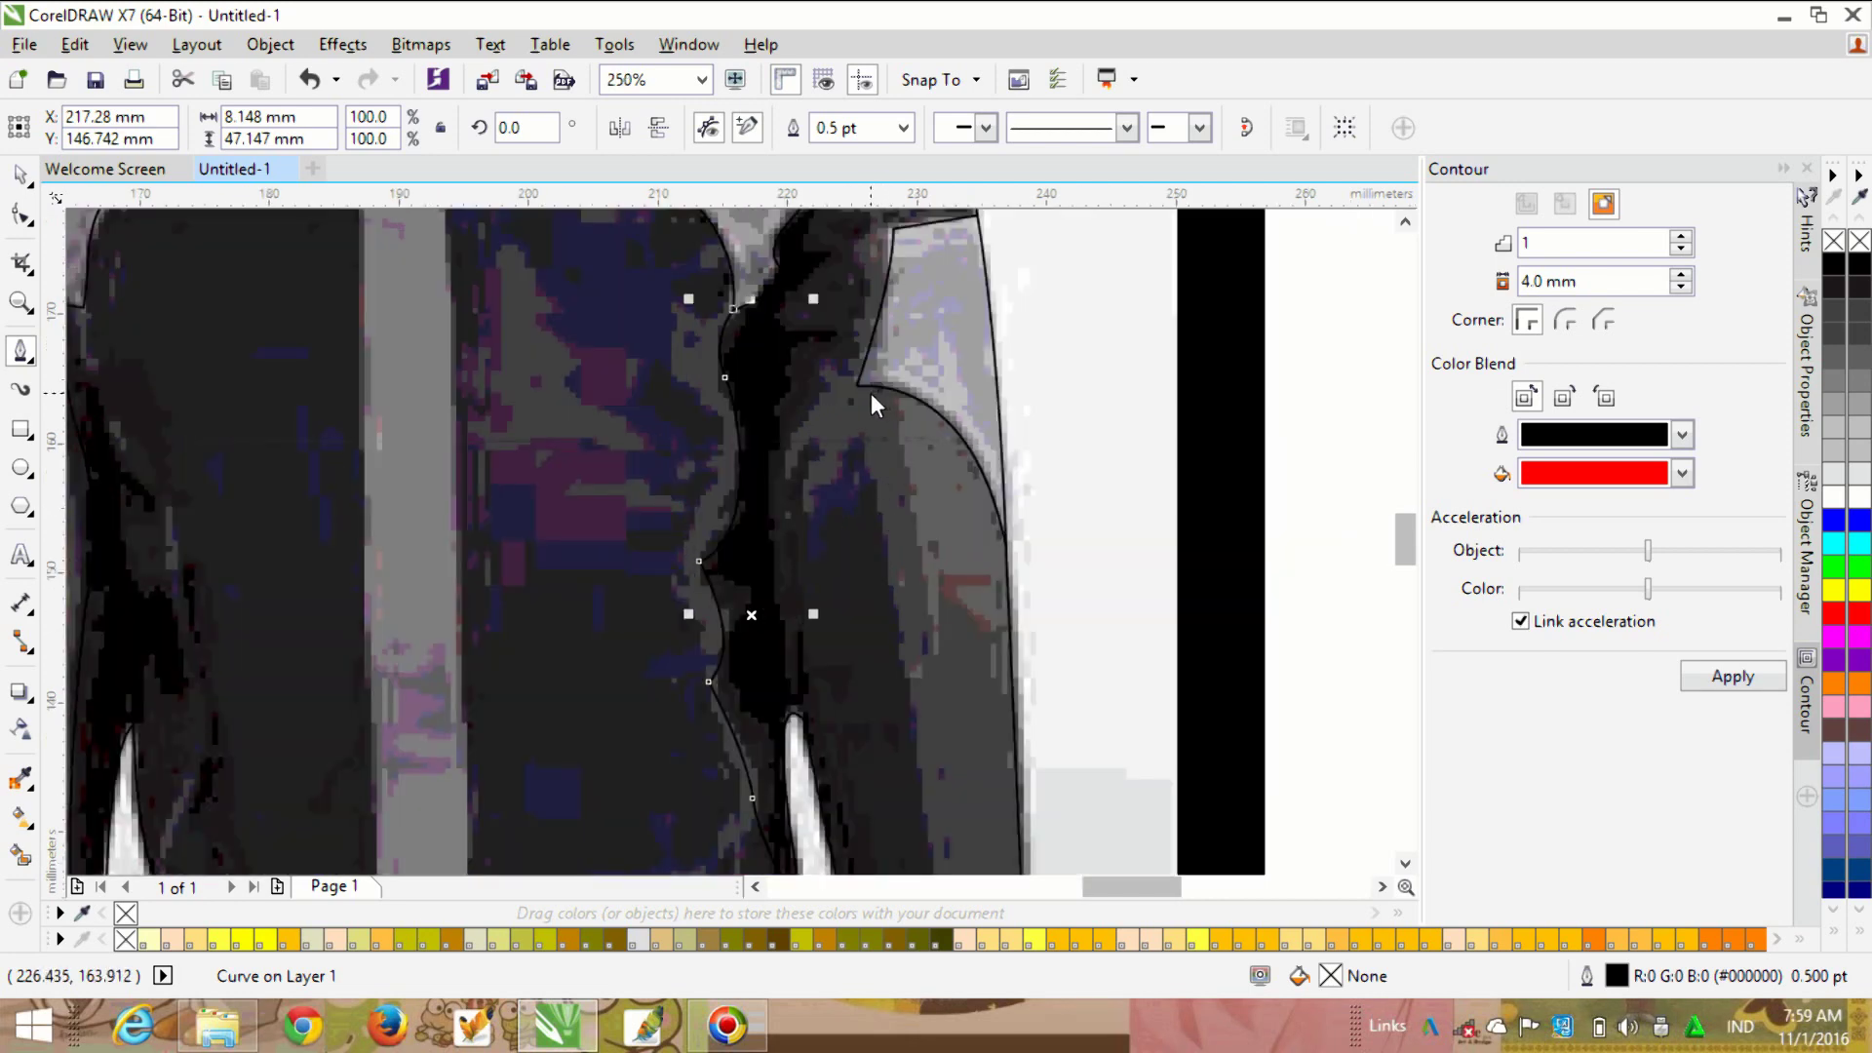
Step: Draw a curve down the sleeve to the cuff
left_click(867, 394)
scroll(879, 401, "down", 1)
scroll(921, 734, "up", 1)
scroll(905, 733, "down", 1)
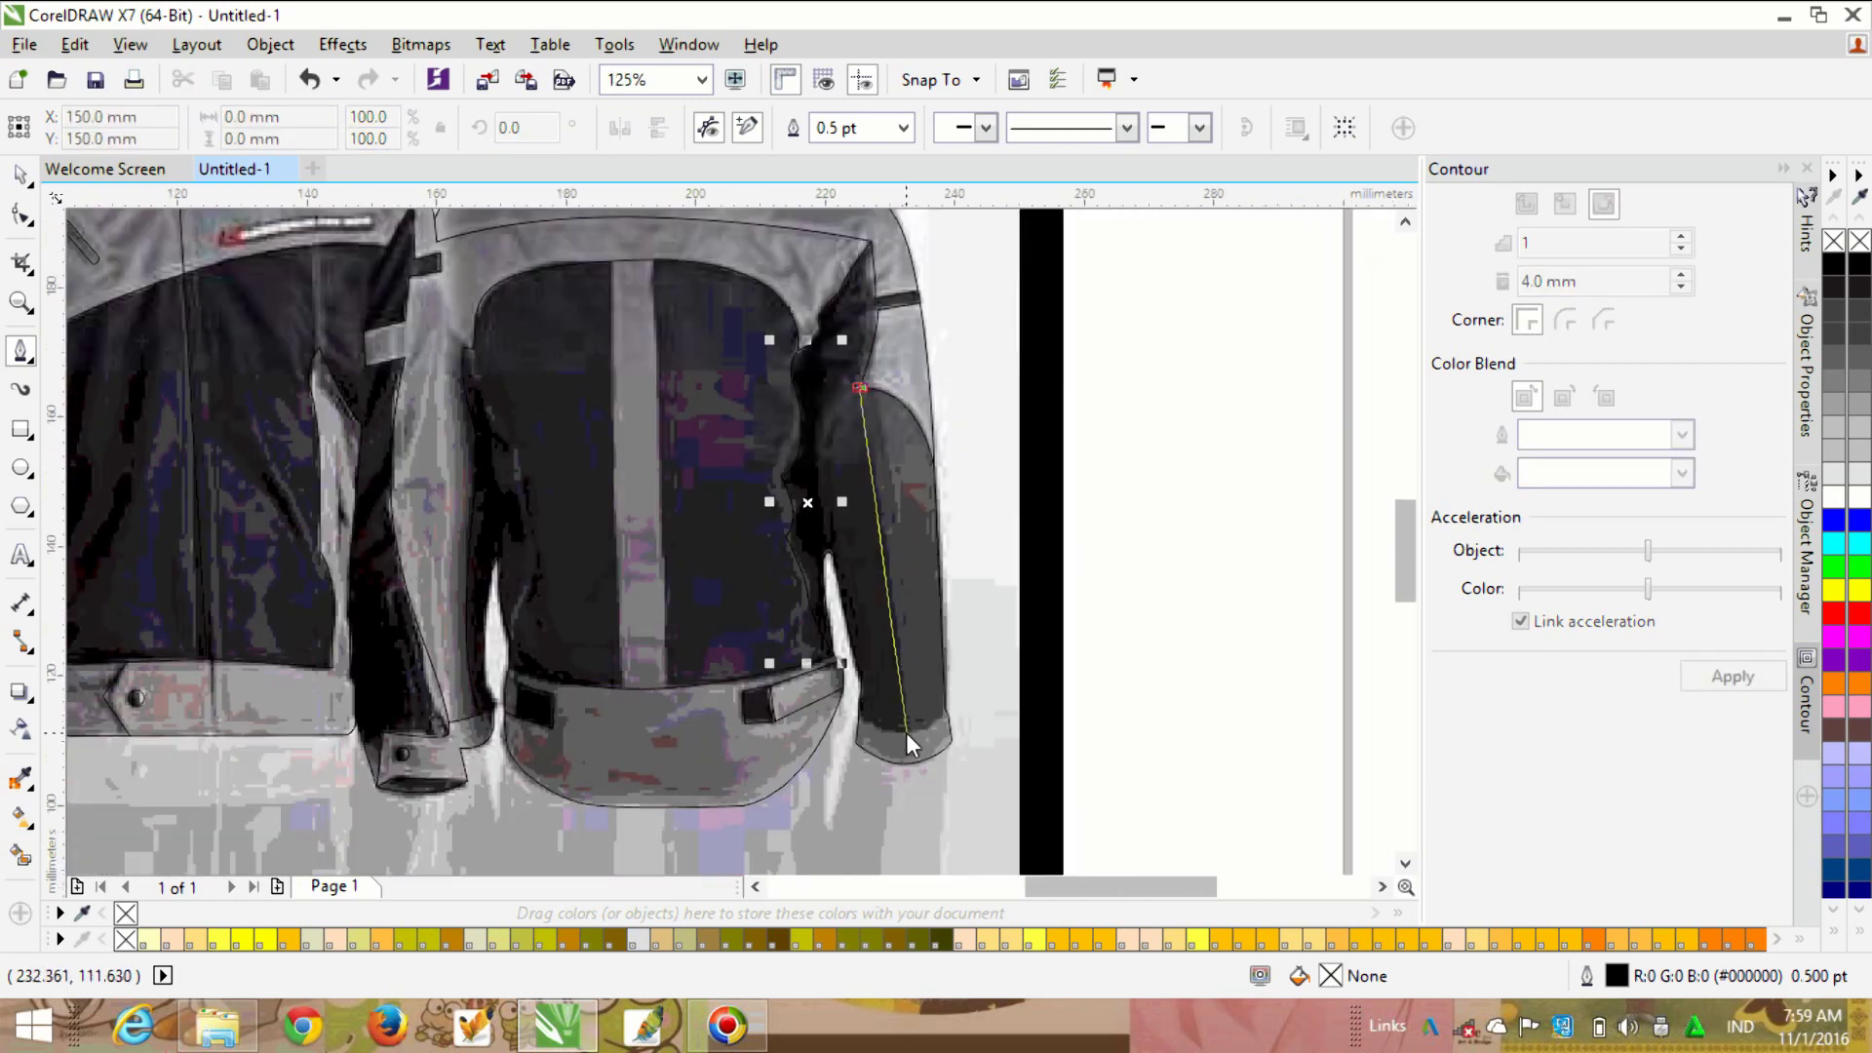
left_click_drag(905, 729, 888, 844)
scroll(895, 753, "up", 1)
key("Escape")
Step: Draw the 13.335 × 3.396 mm cuff line across to the sleeve edge
left_click(818, 675)
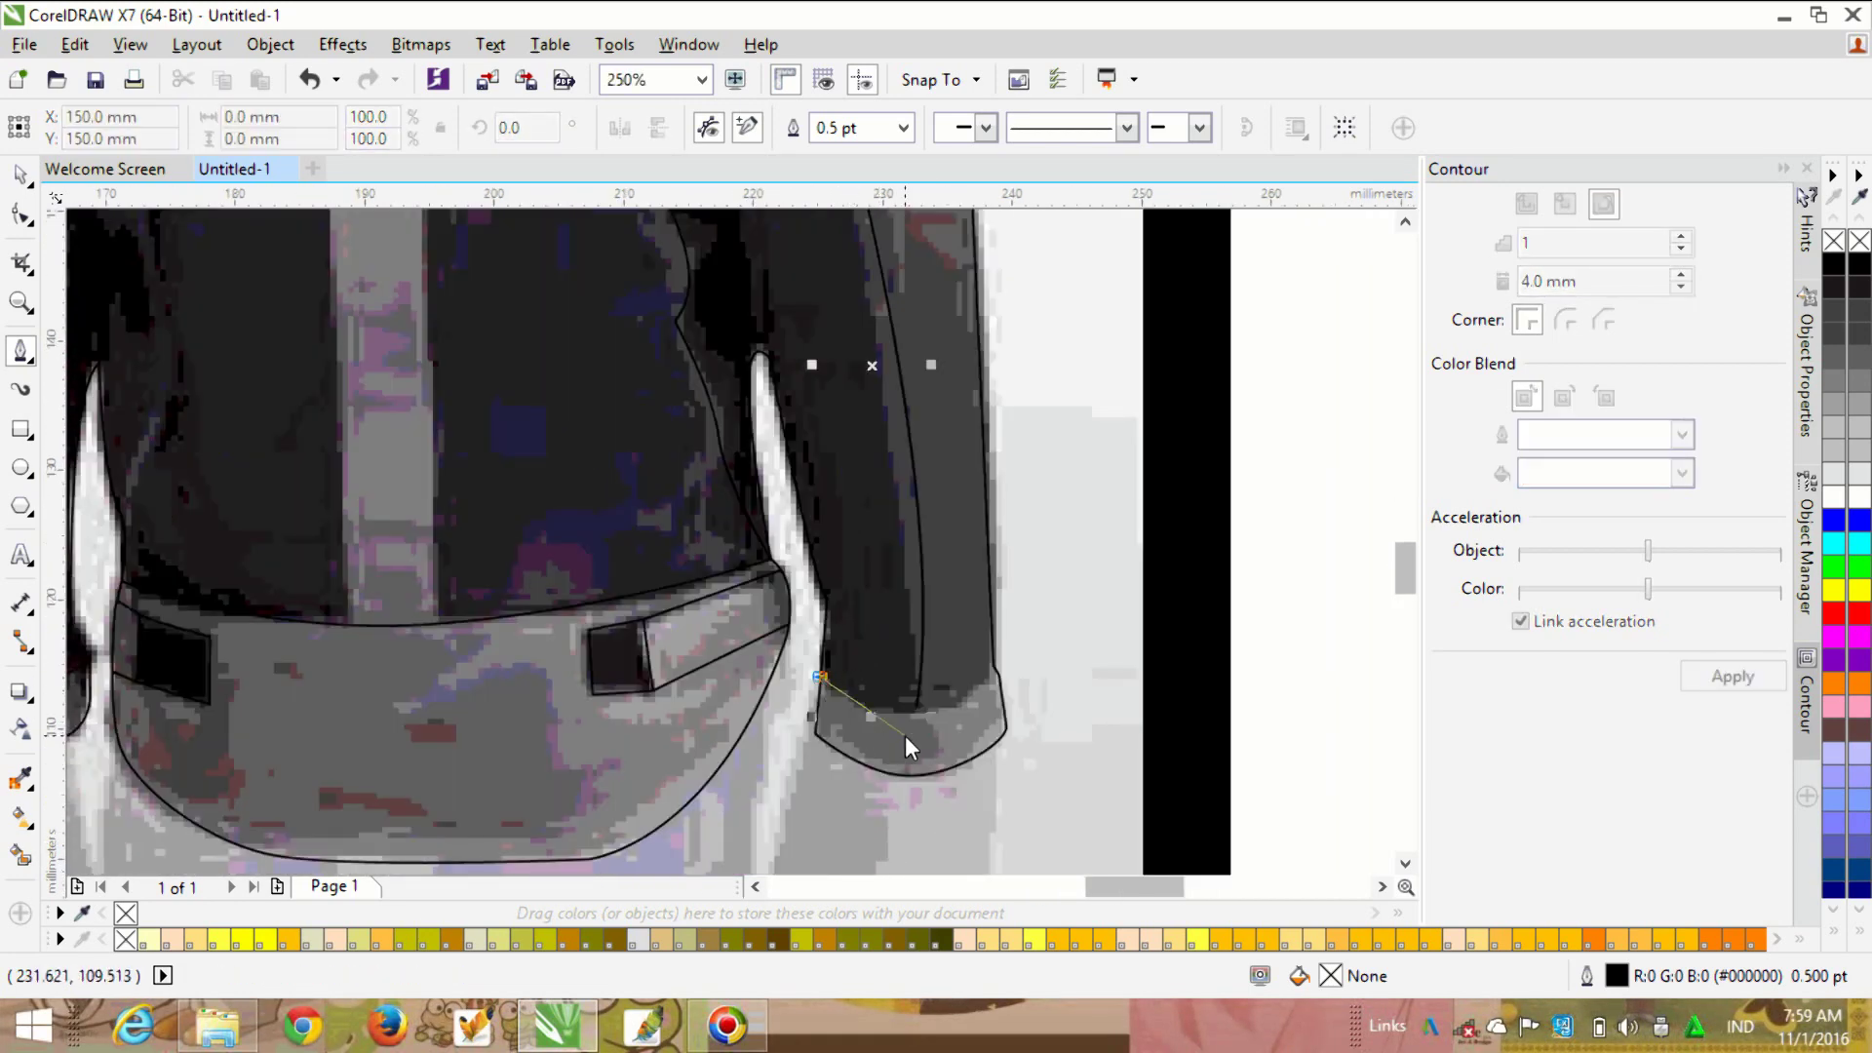
scroll(904, 735, "up", 1)
mouse_move(926, 681)
left_mouse_down()
mouse_move(987, 688)
mouse_move(997, 665)
left_mouse_up()
left_click(1081, 596)
key("Escape")
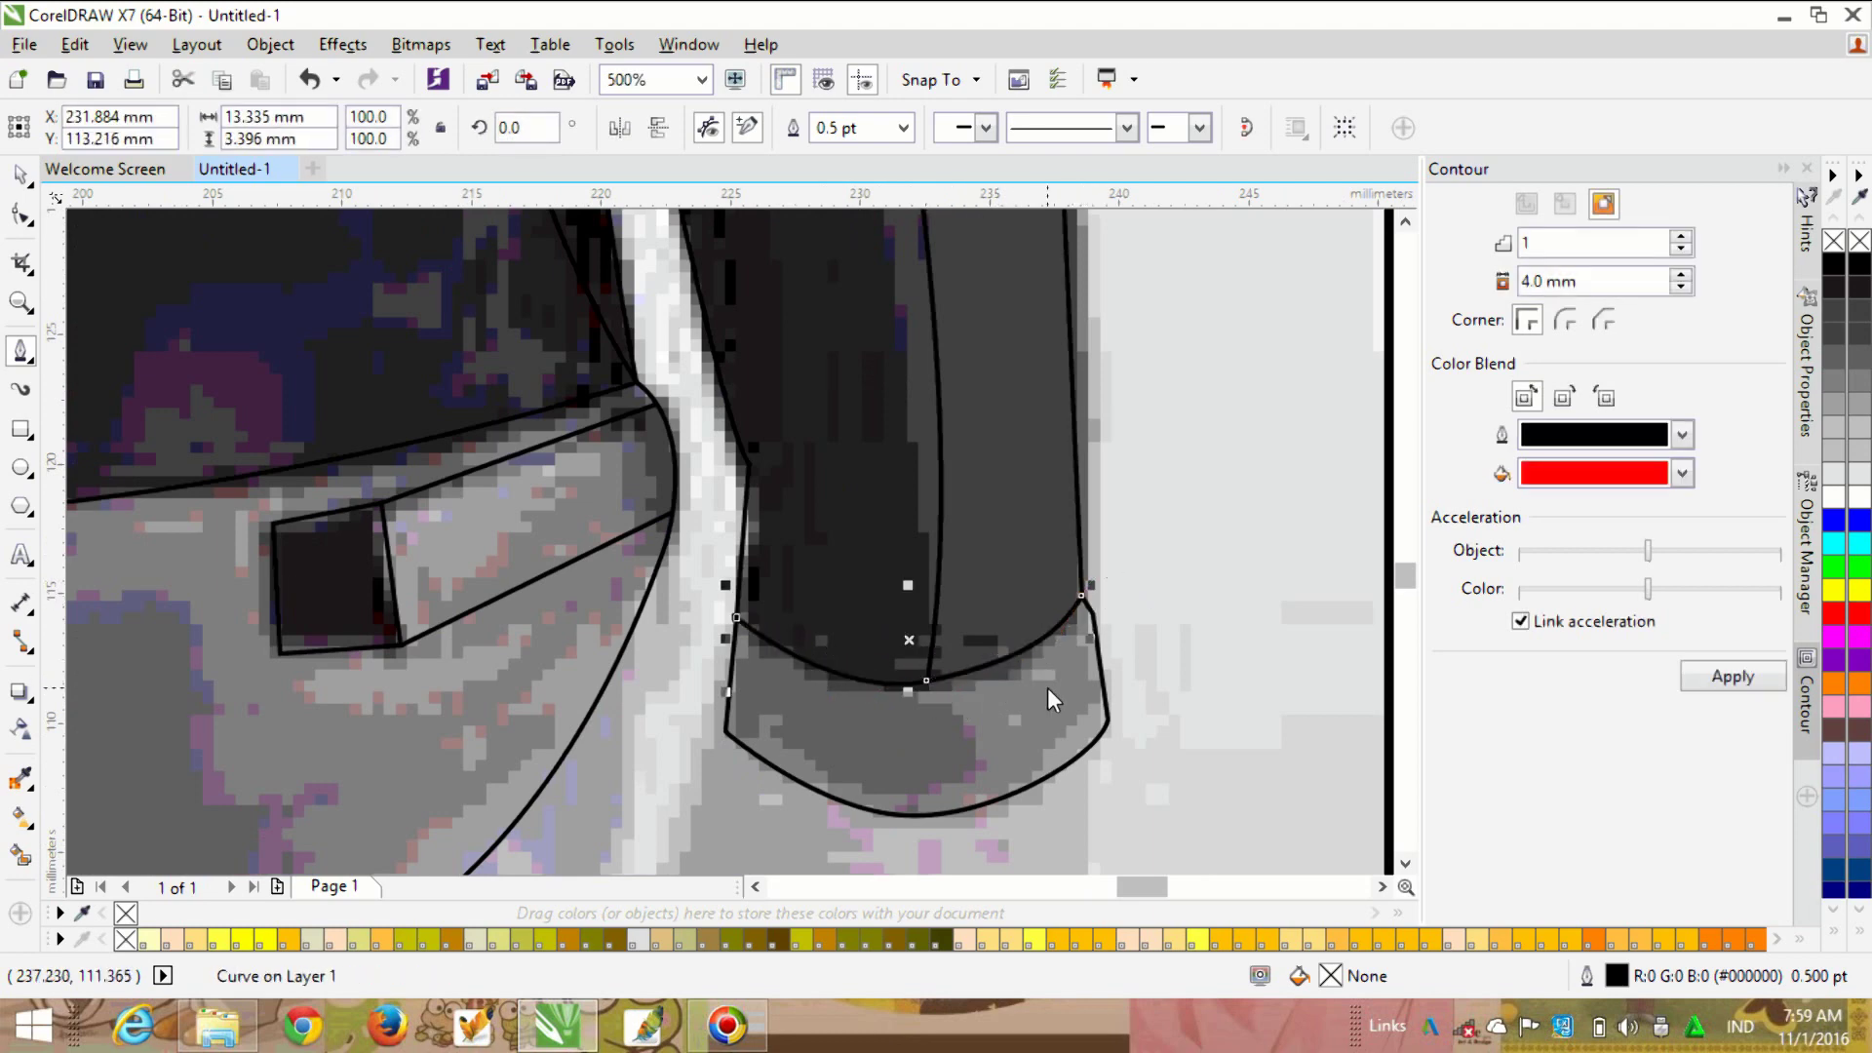
scroll(1046, 698, "down", 2)
scroll(576, 418, "up", 1)
scroll(708, 490, "down", 1)
scroll(599, 308, "up", 1)
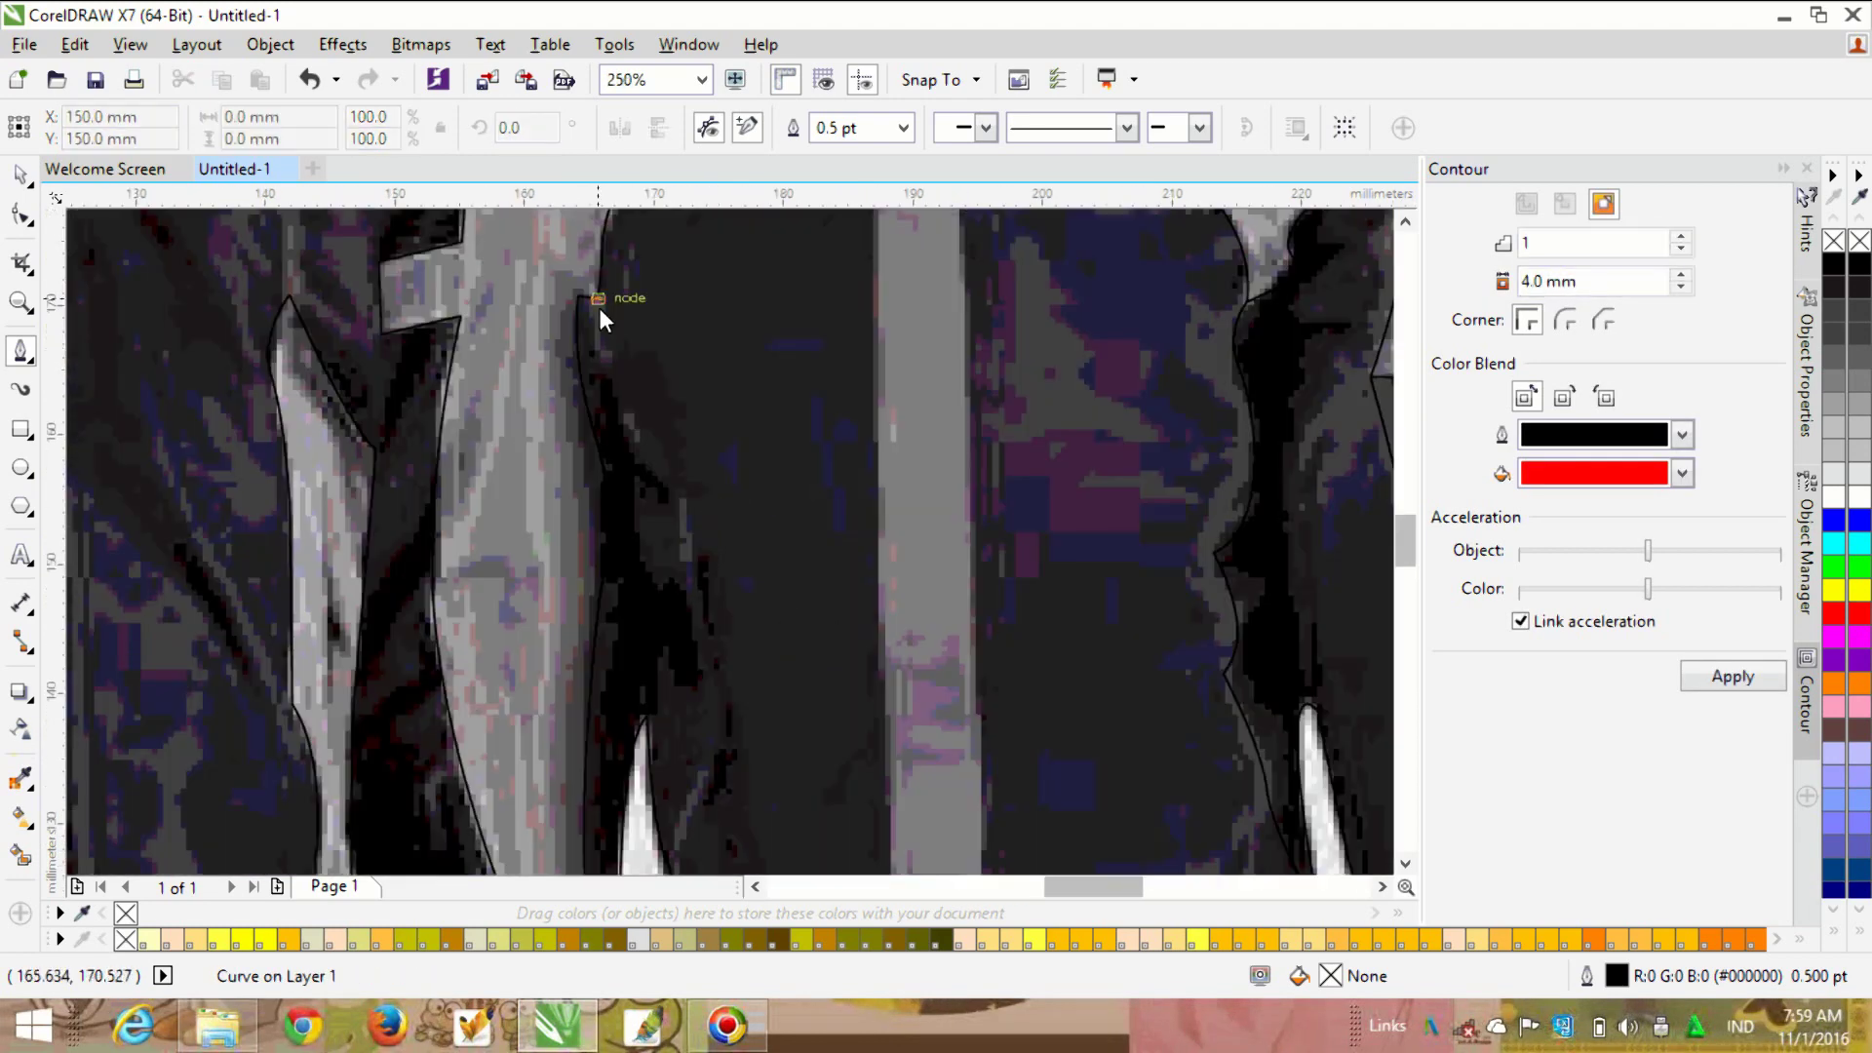
Step: Trace the panel's left edge with a curve from the existing panel node
left_click(599, 302)
left_click_drag(678, 486, 735, 543)
left_click(678, 490)
left_click_drag(711, 634, 737, 704)
scroll(719, 771, "down", 1)
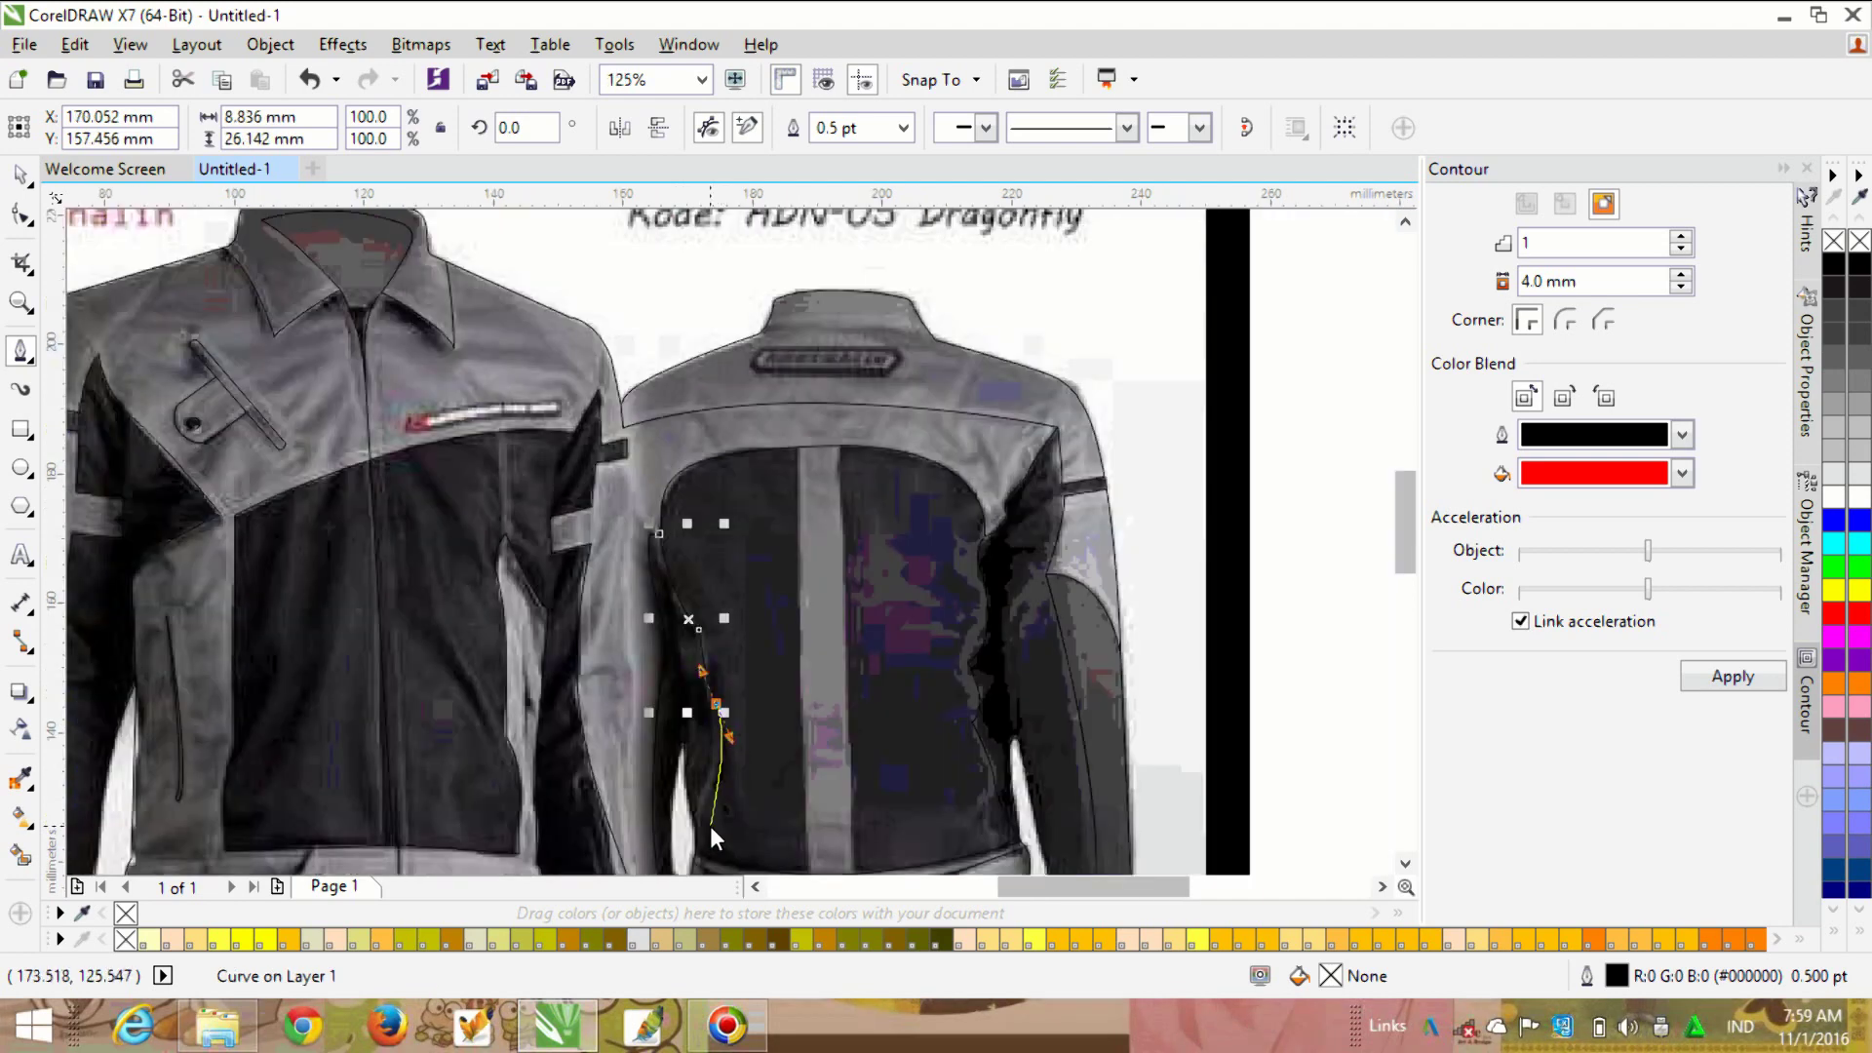
scroll(710, 827, "up", 1)
double_click(695, 815)
scroll(916, 706, "down", 1)
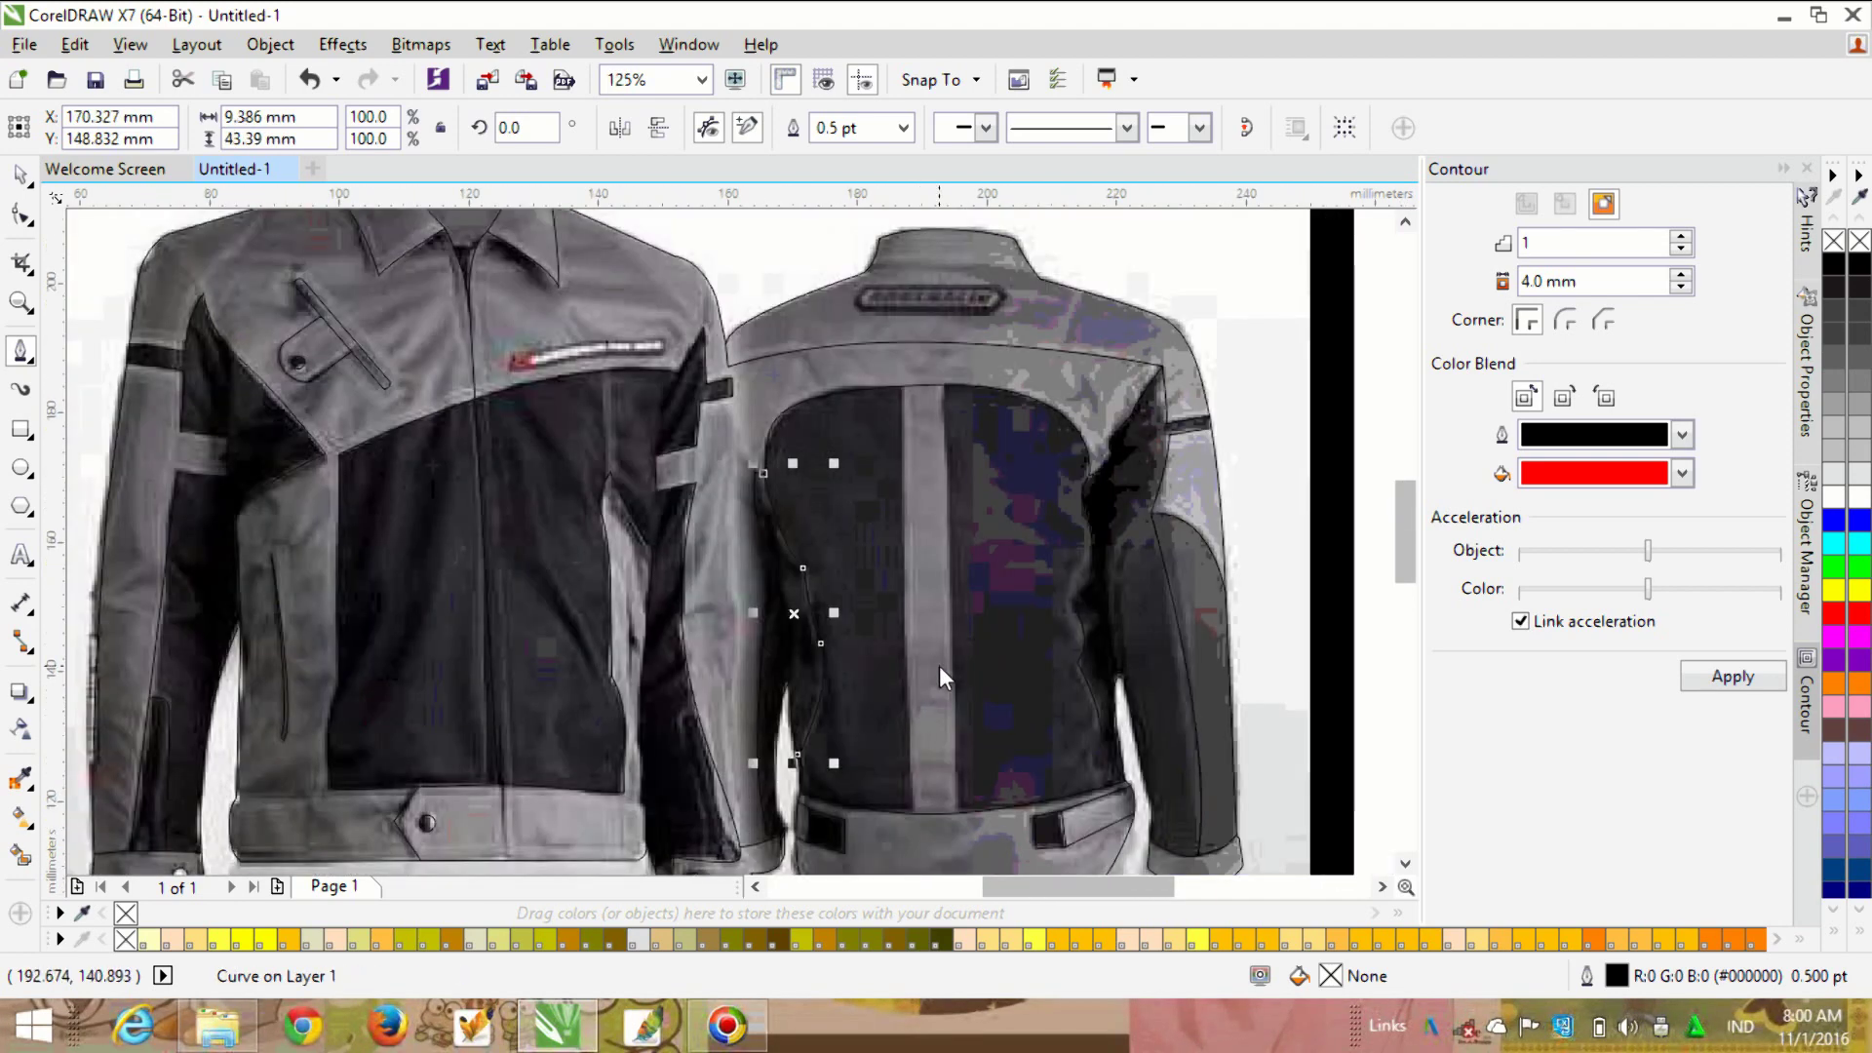
scroll(945, 383, "up", 1)
scroll(945, 384, "up", 2)
Step: Draw the 25.3 mm curved neck line across the collar
left_click(617, 447)
left_click_drag(1272, 461, 1299, 507)
key("Escape")
Step: Trace the front jacket's side-panel seam with a curve
scroll(1087, 507, "down", 2)
scroll(806, 604, "up", 1)
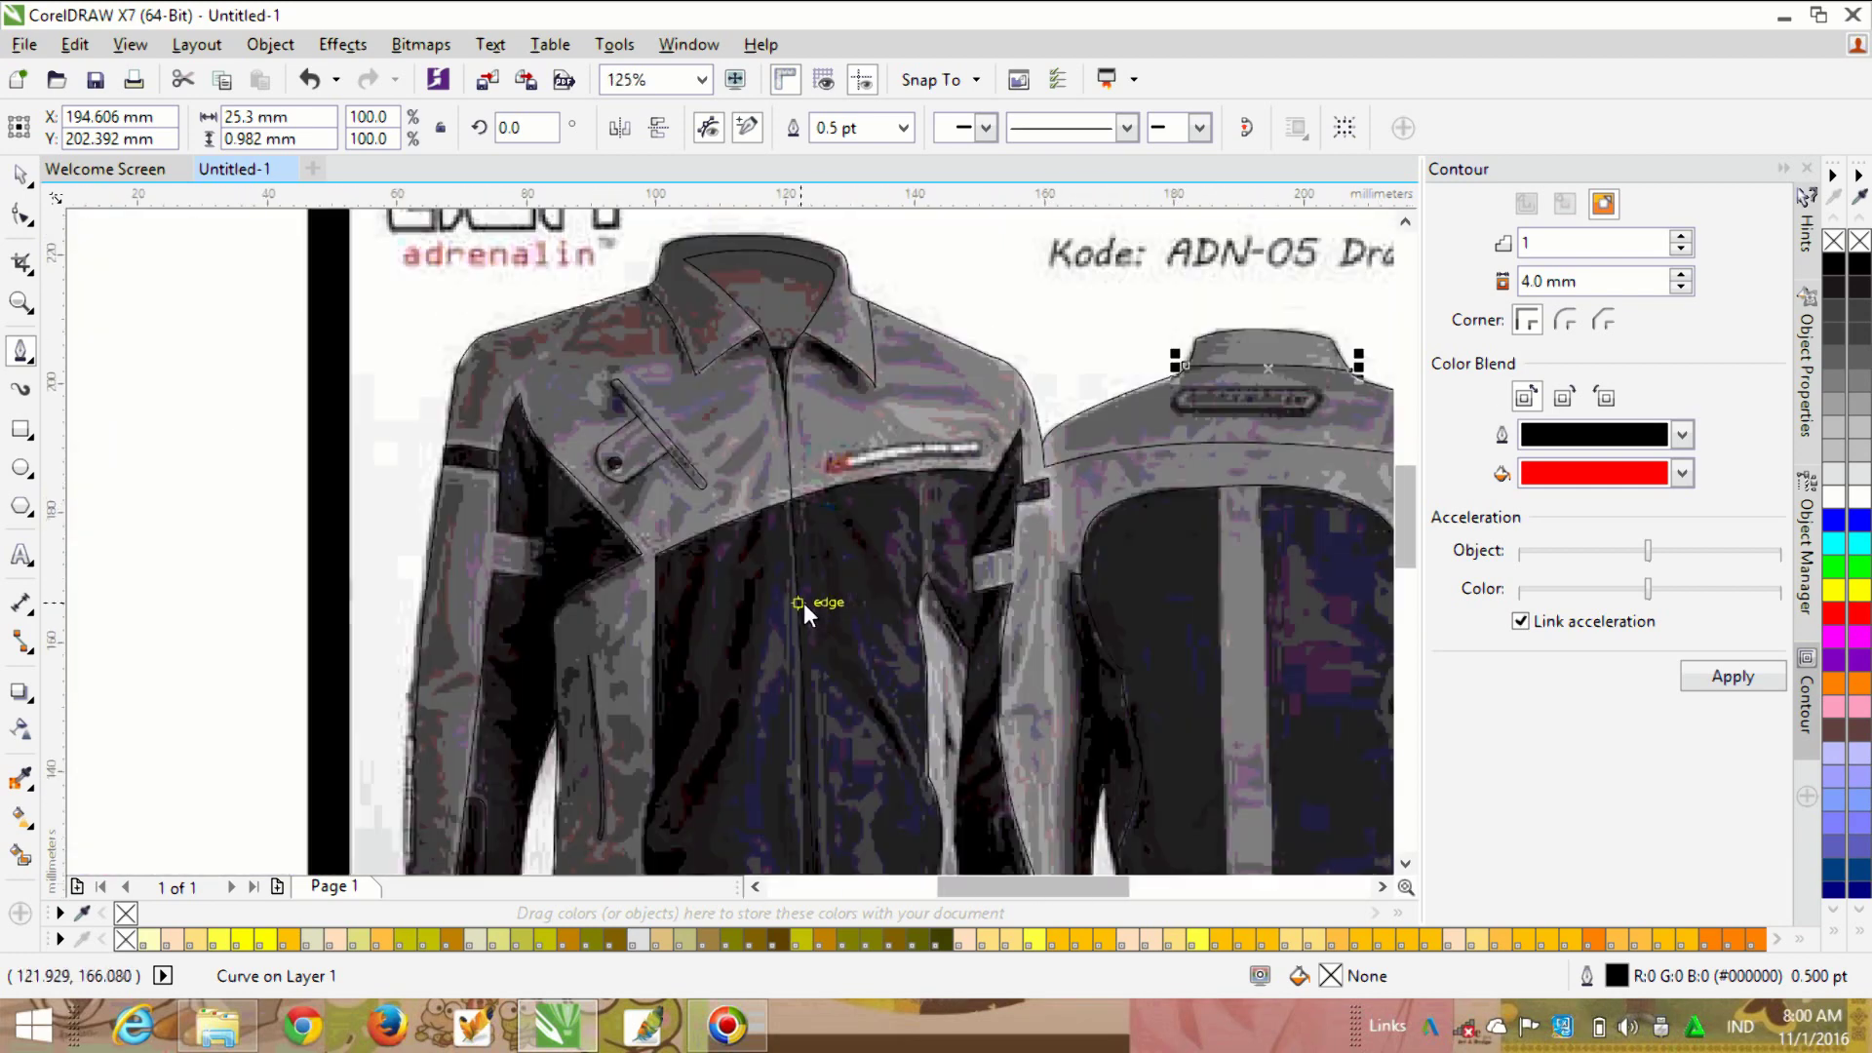
scroll(936, 583, "up", 2)
scroll(936, 583, "down", 3)
scroll(916, 682, "up", 1)
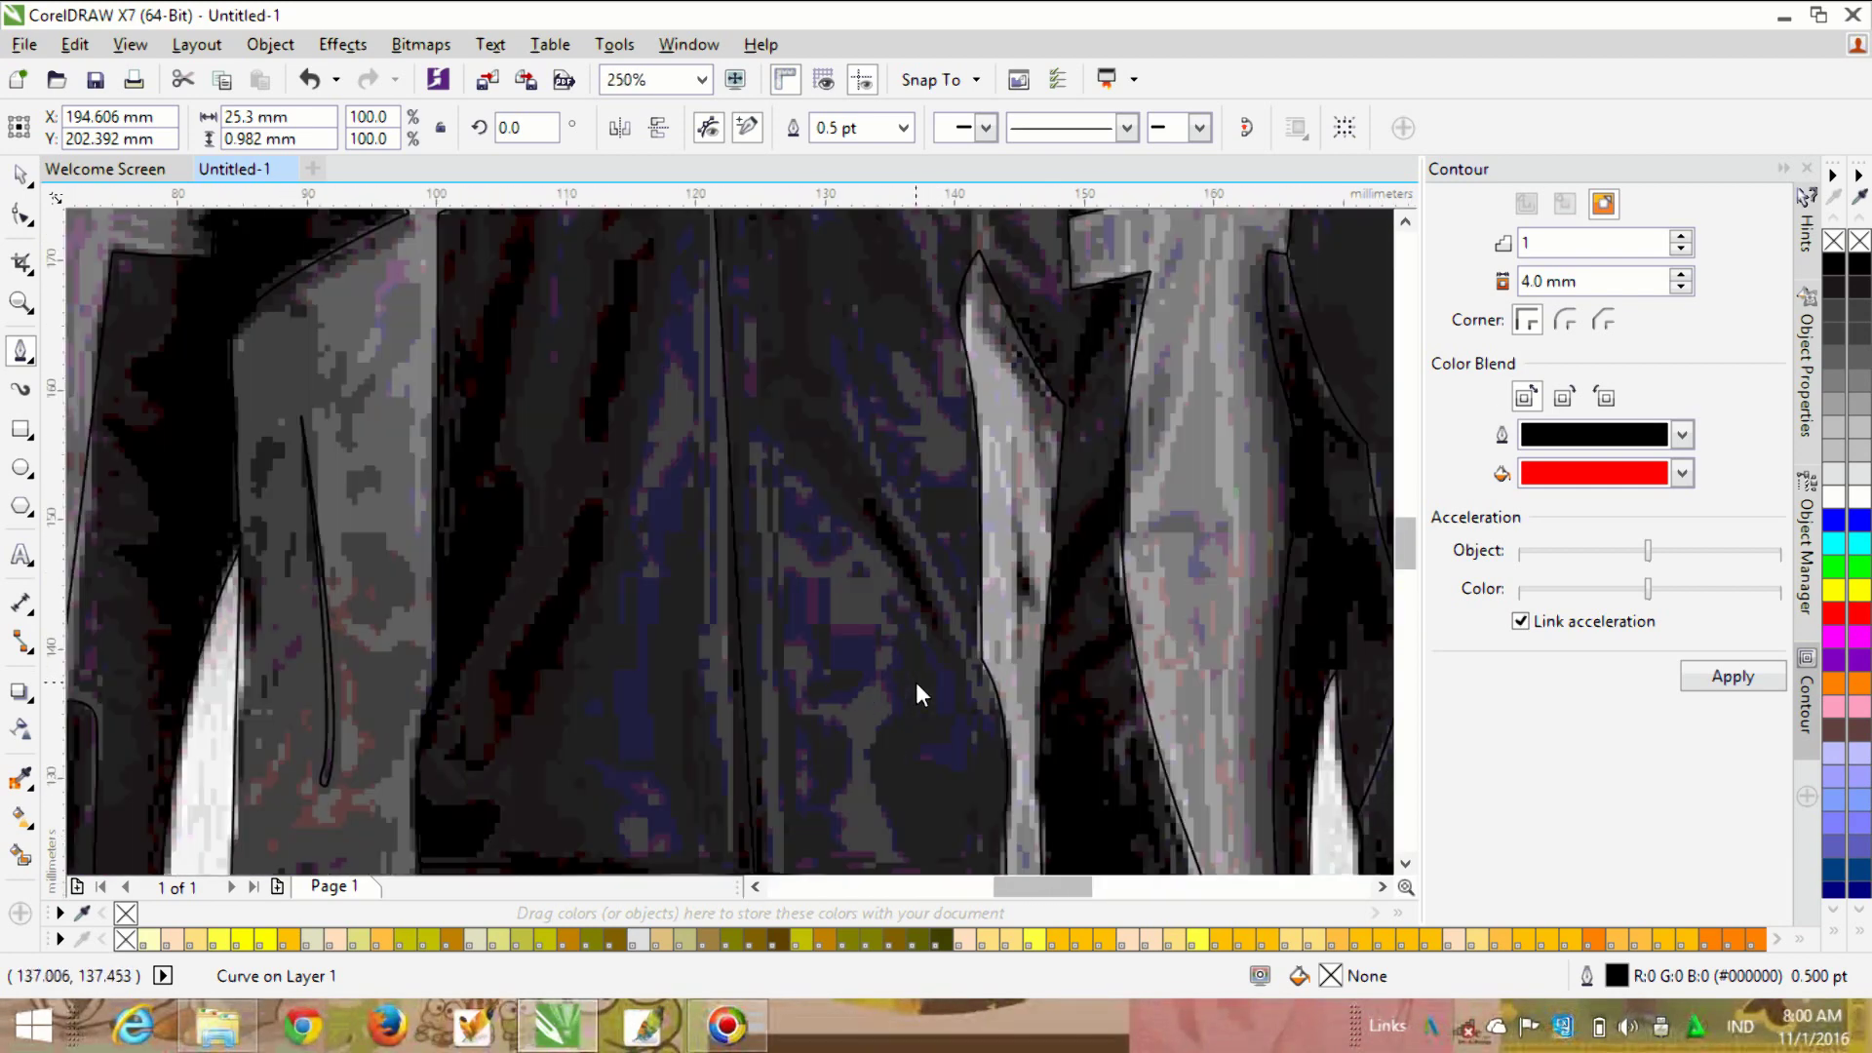
scroll(915, 682, "down", 1)
scroll(932, 577, "up", 1)
scroll(854, 607, "down", 1)
scroll(855, 612, "down", 1)
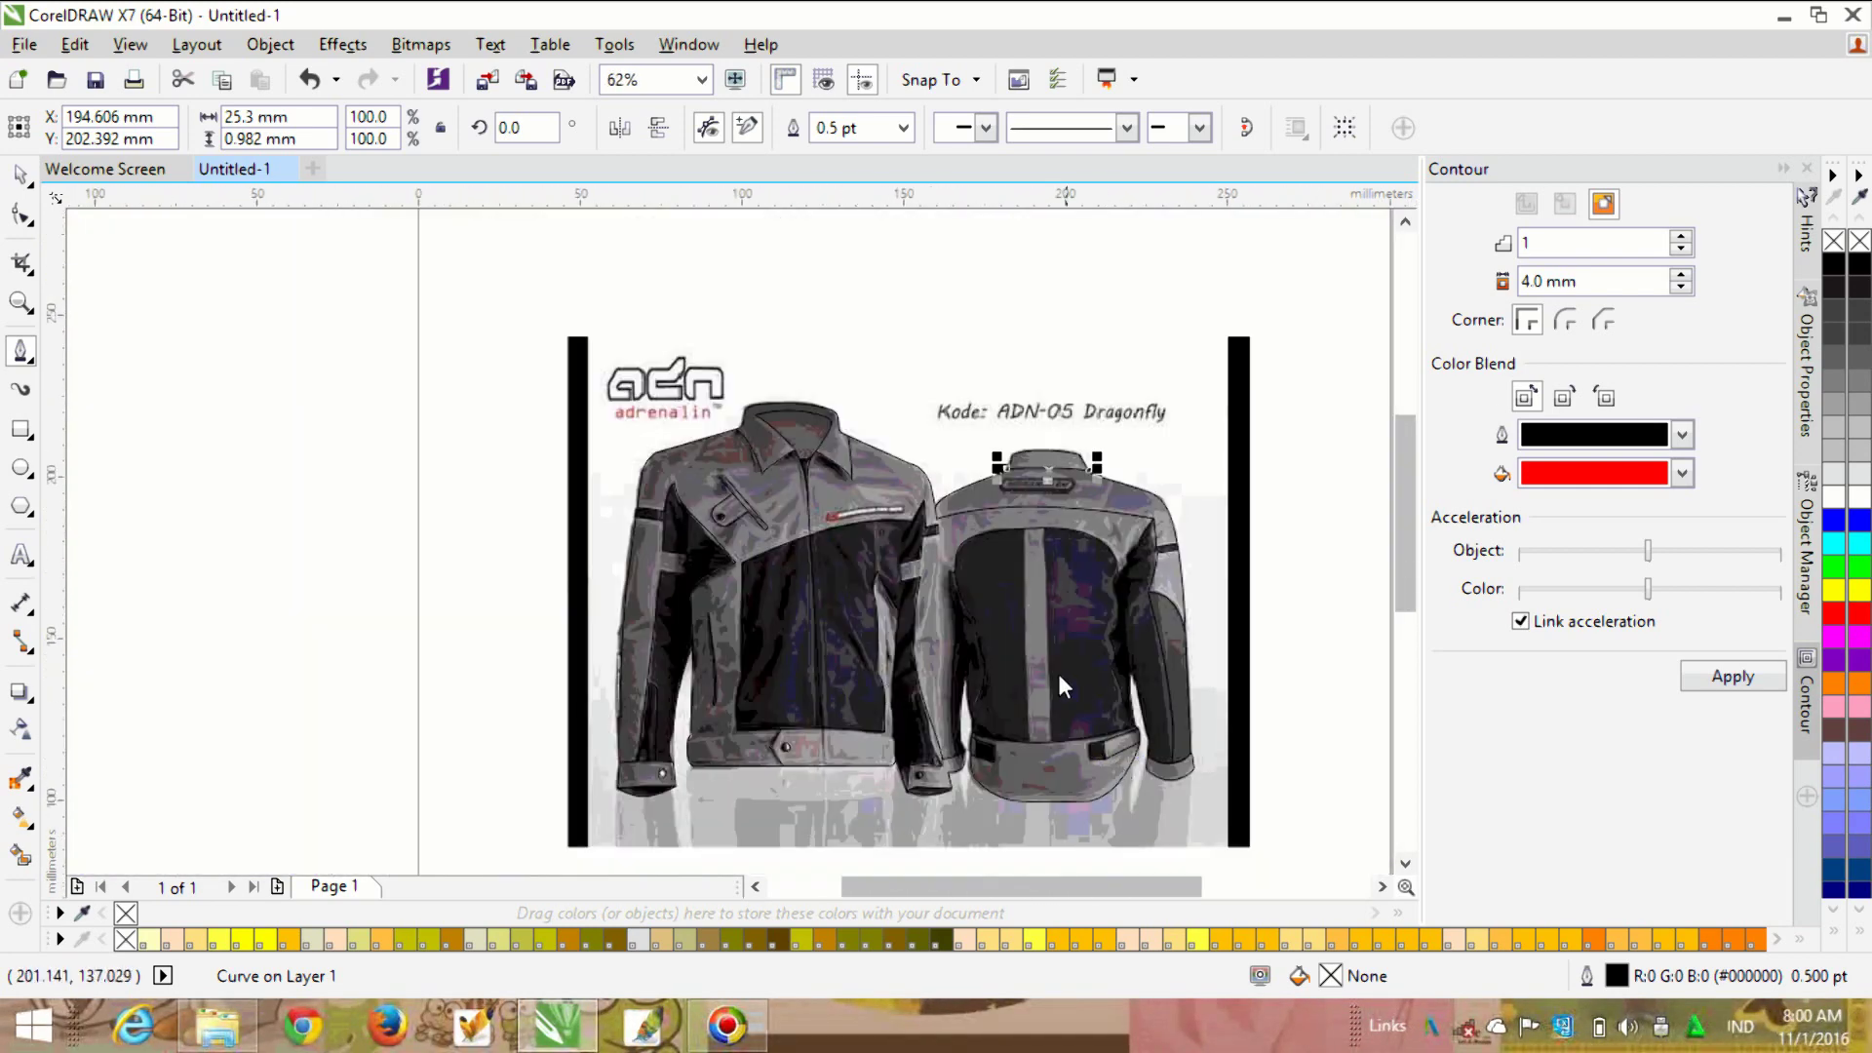
scroll(853, 546, "up", 1)
scroll(853, 513, "up", 2)
left_click(920, 494)
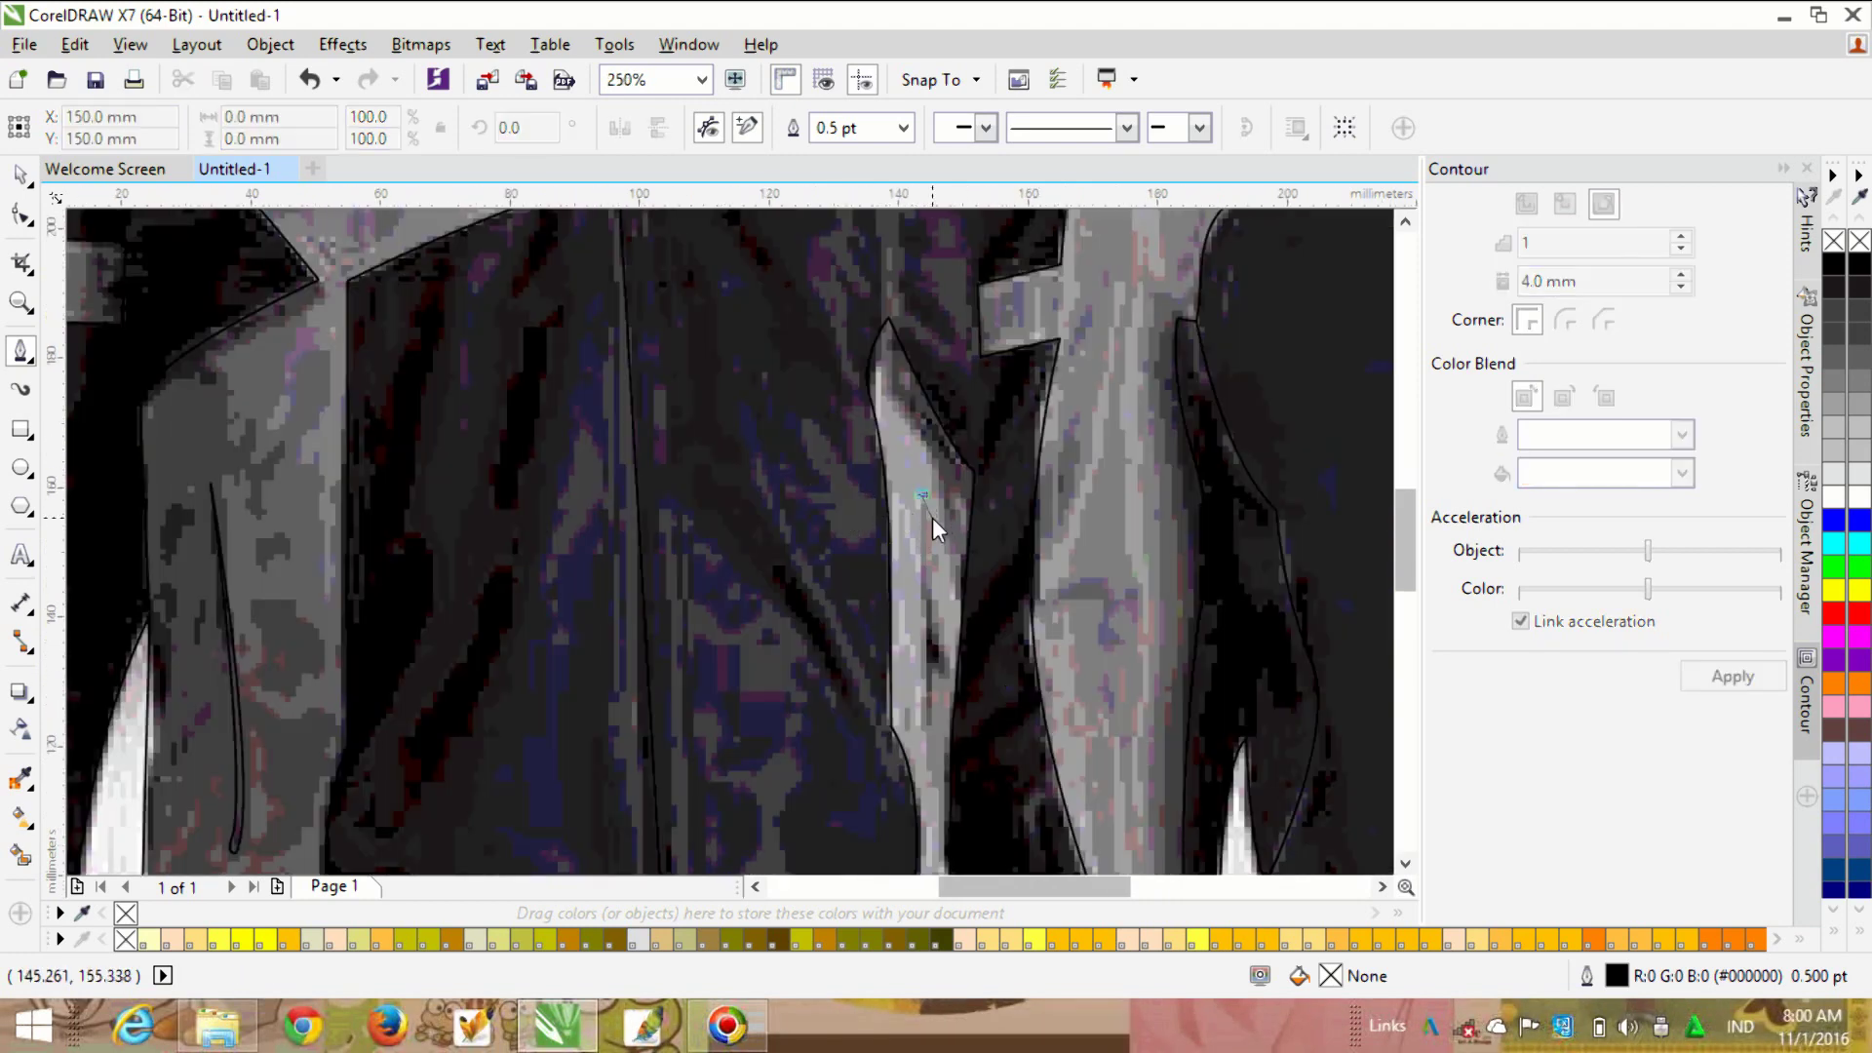
scroll(928, 546, "down", 1)
scroll(928, 578, "up", 1)
left_click_drag(923, 713, 920, 748)
scroll(915, 721, "up", 1)
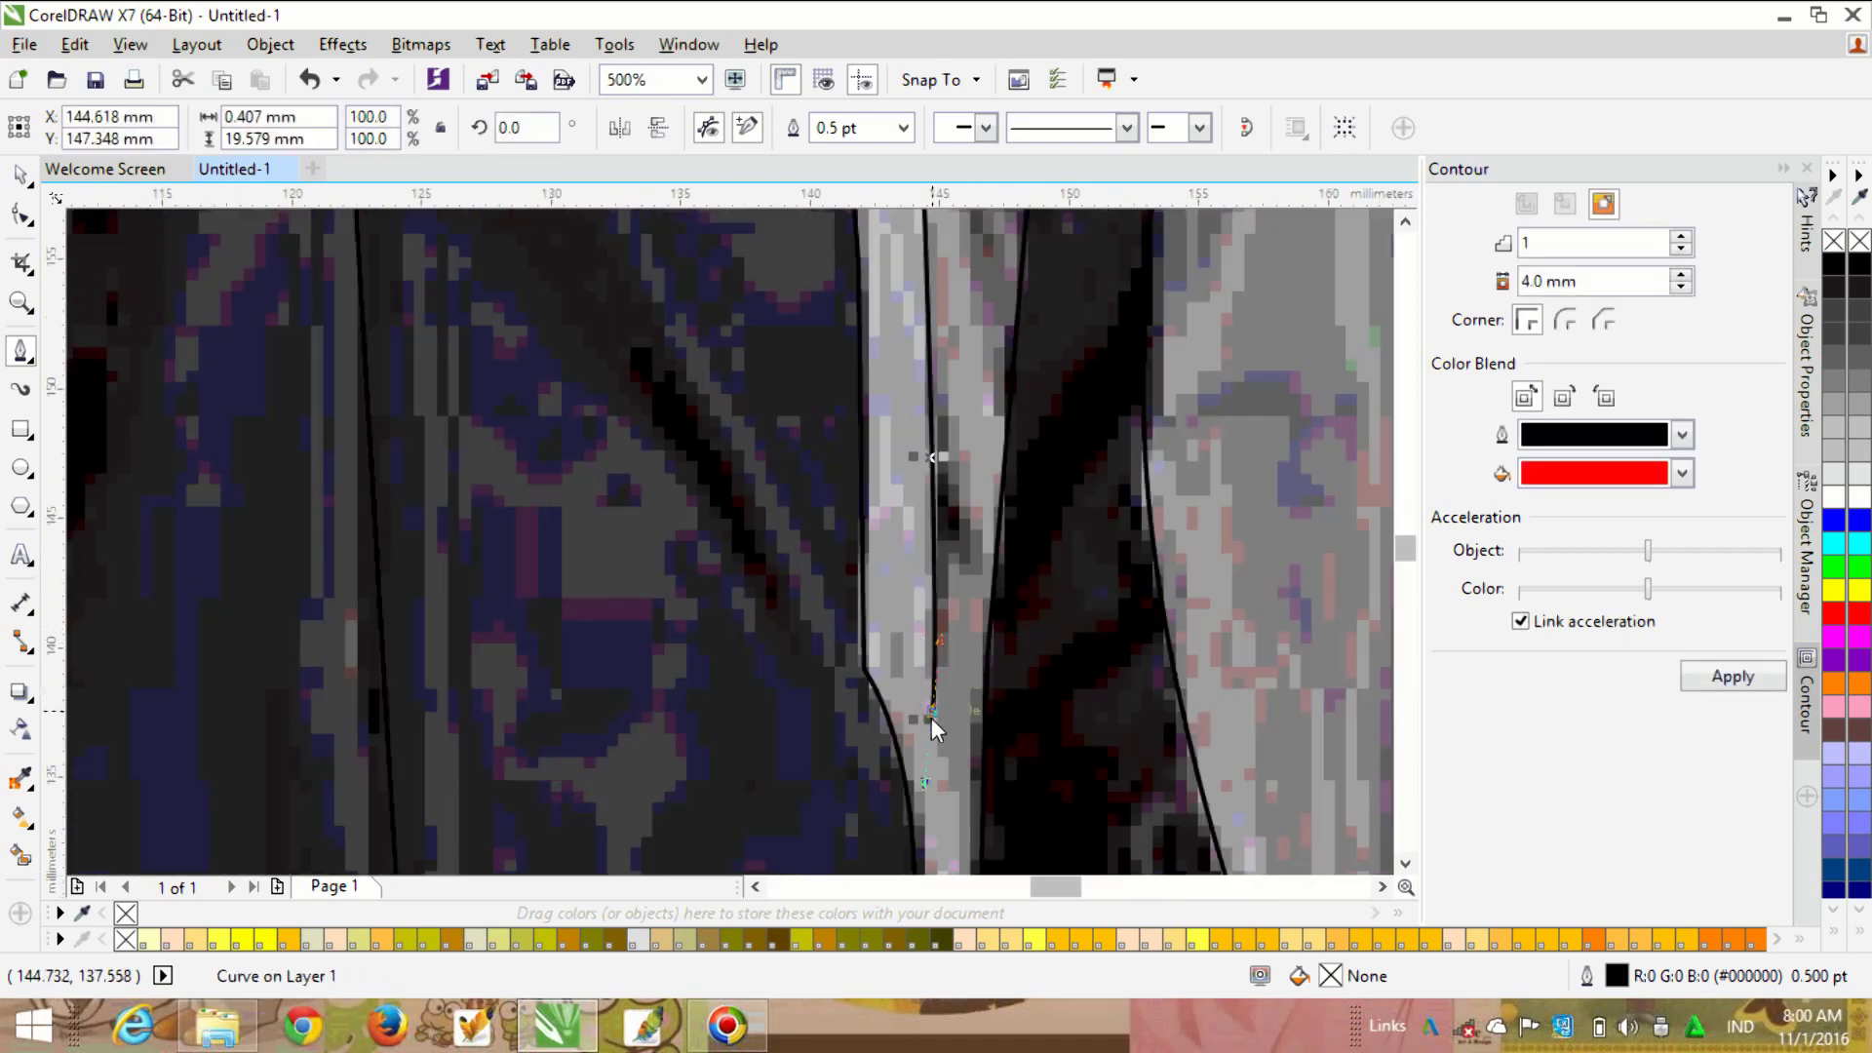
scroll(932, 718, "down", 1)
left_click_drag(929, 455, 956, 523)
scroll(918, 505, "down", 2)
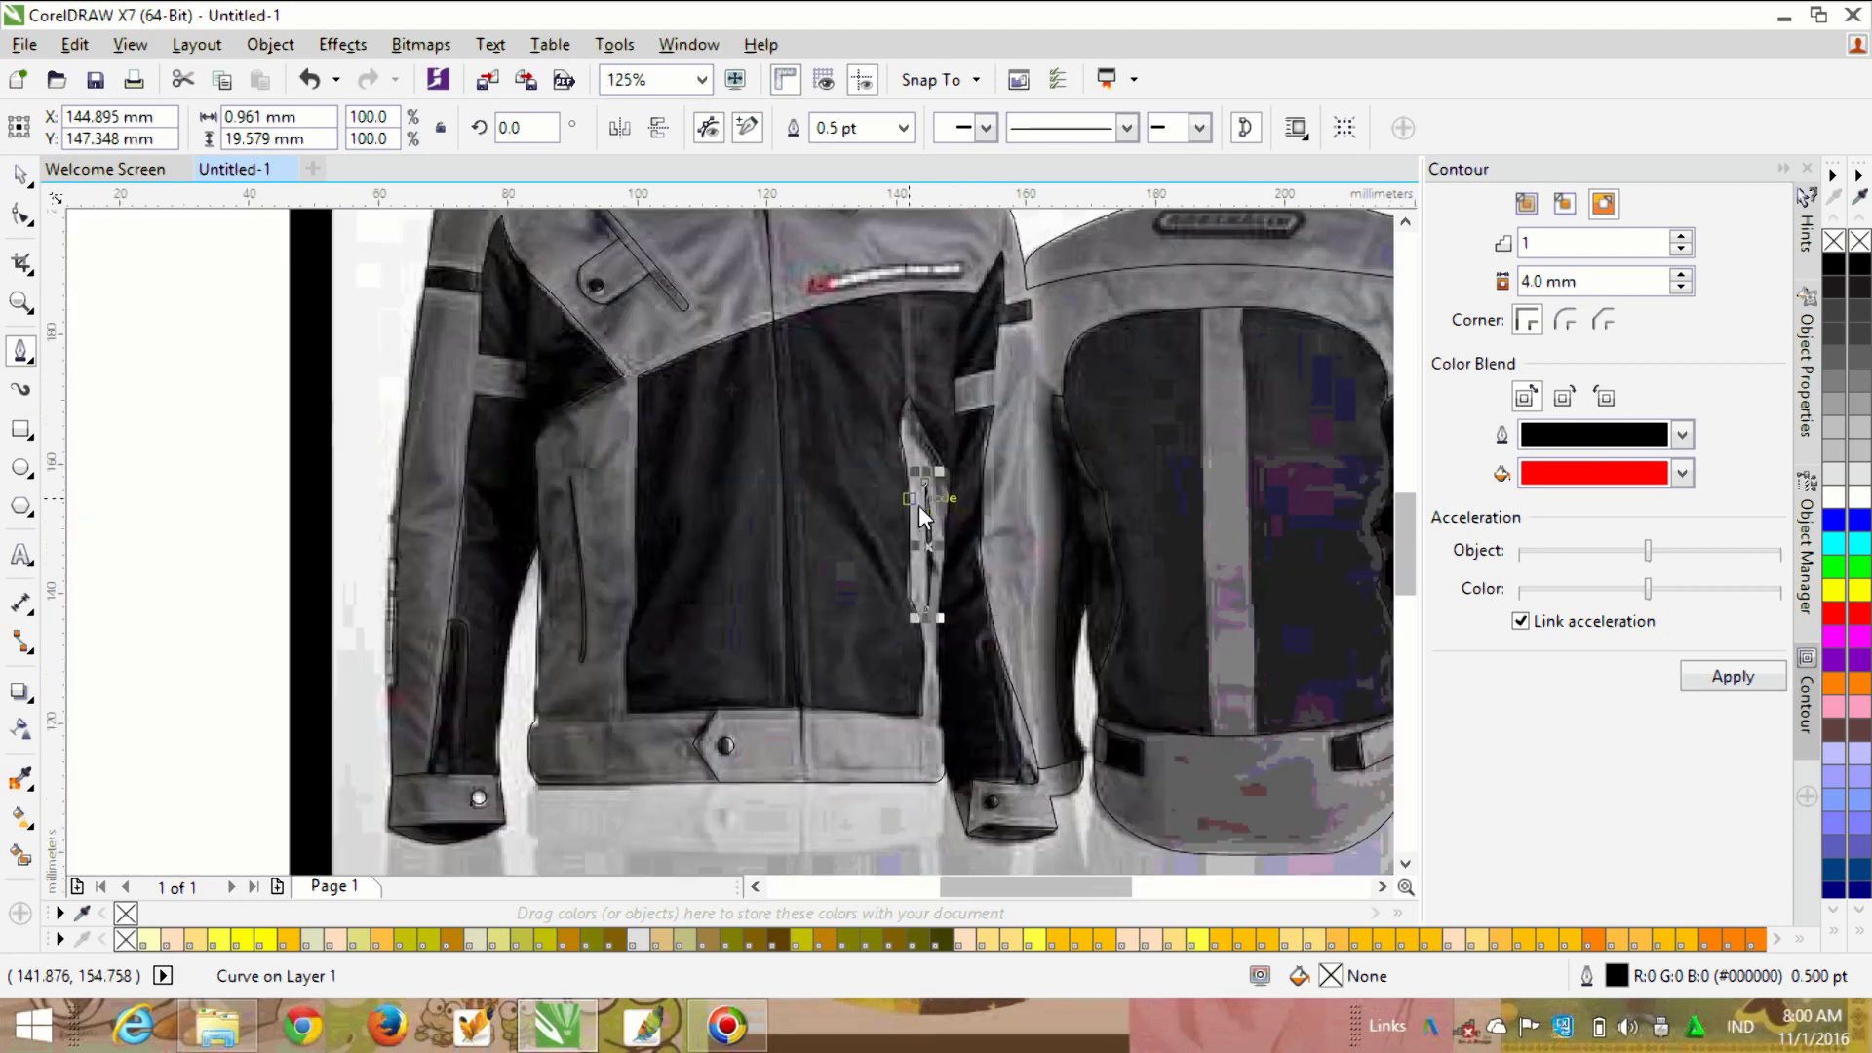
scroll(587, 764, "up", 4)
Step: Draw a line along the front hem and a short segment at its right end
left_click(382, 589)
left_click(766, 558)
scroll(630, 634, "down", 2)
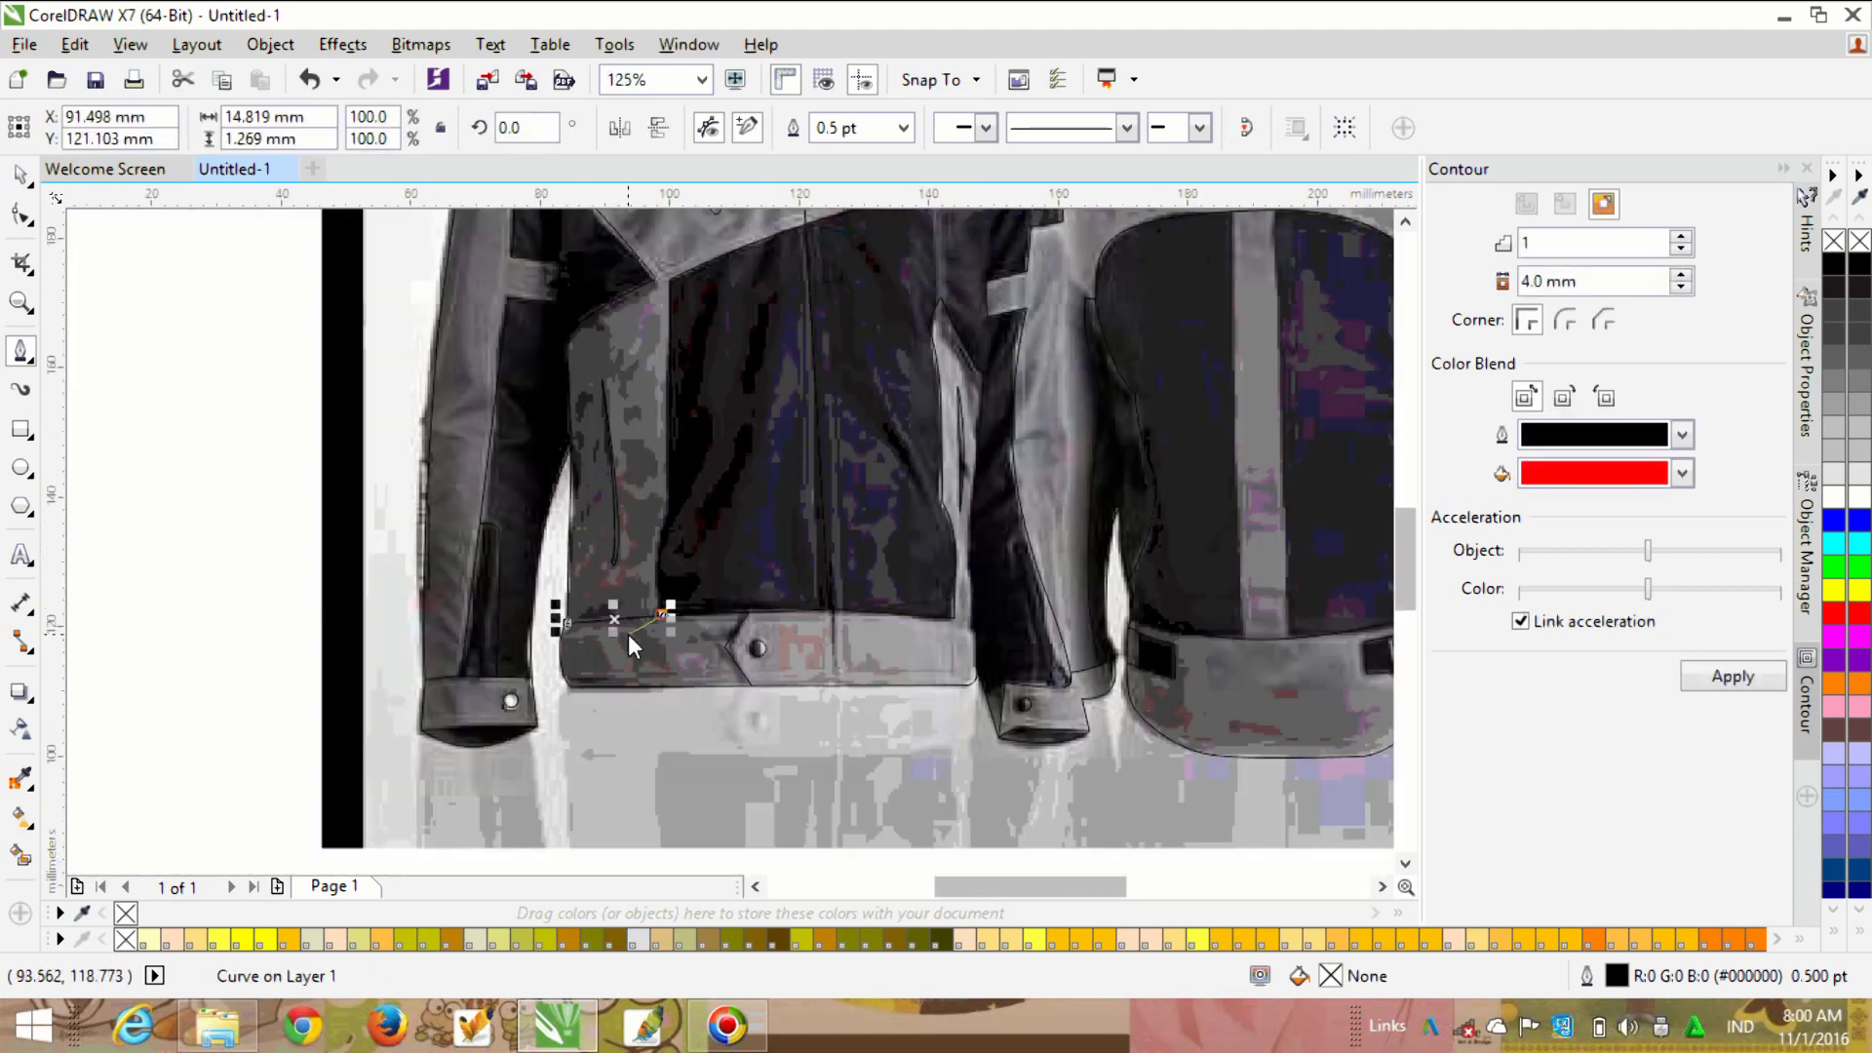
scroll(923, 634, "up", 2)
key("Escape")
left_click(1042, 570)
left_click(1126, 615)
scroll(1127, 606, "down", 4)
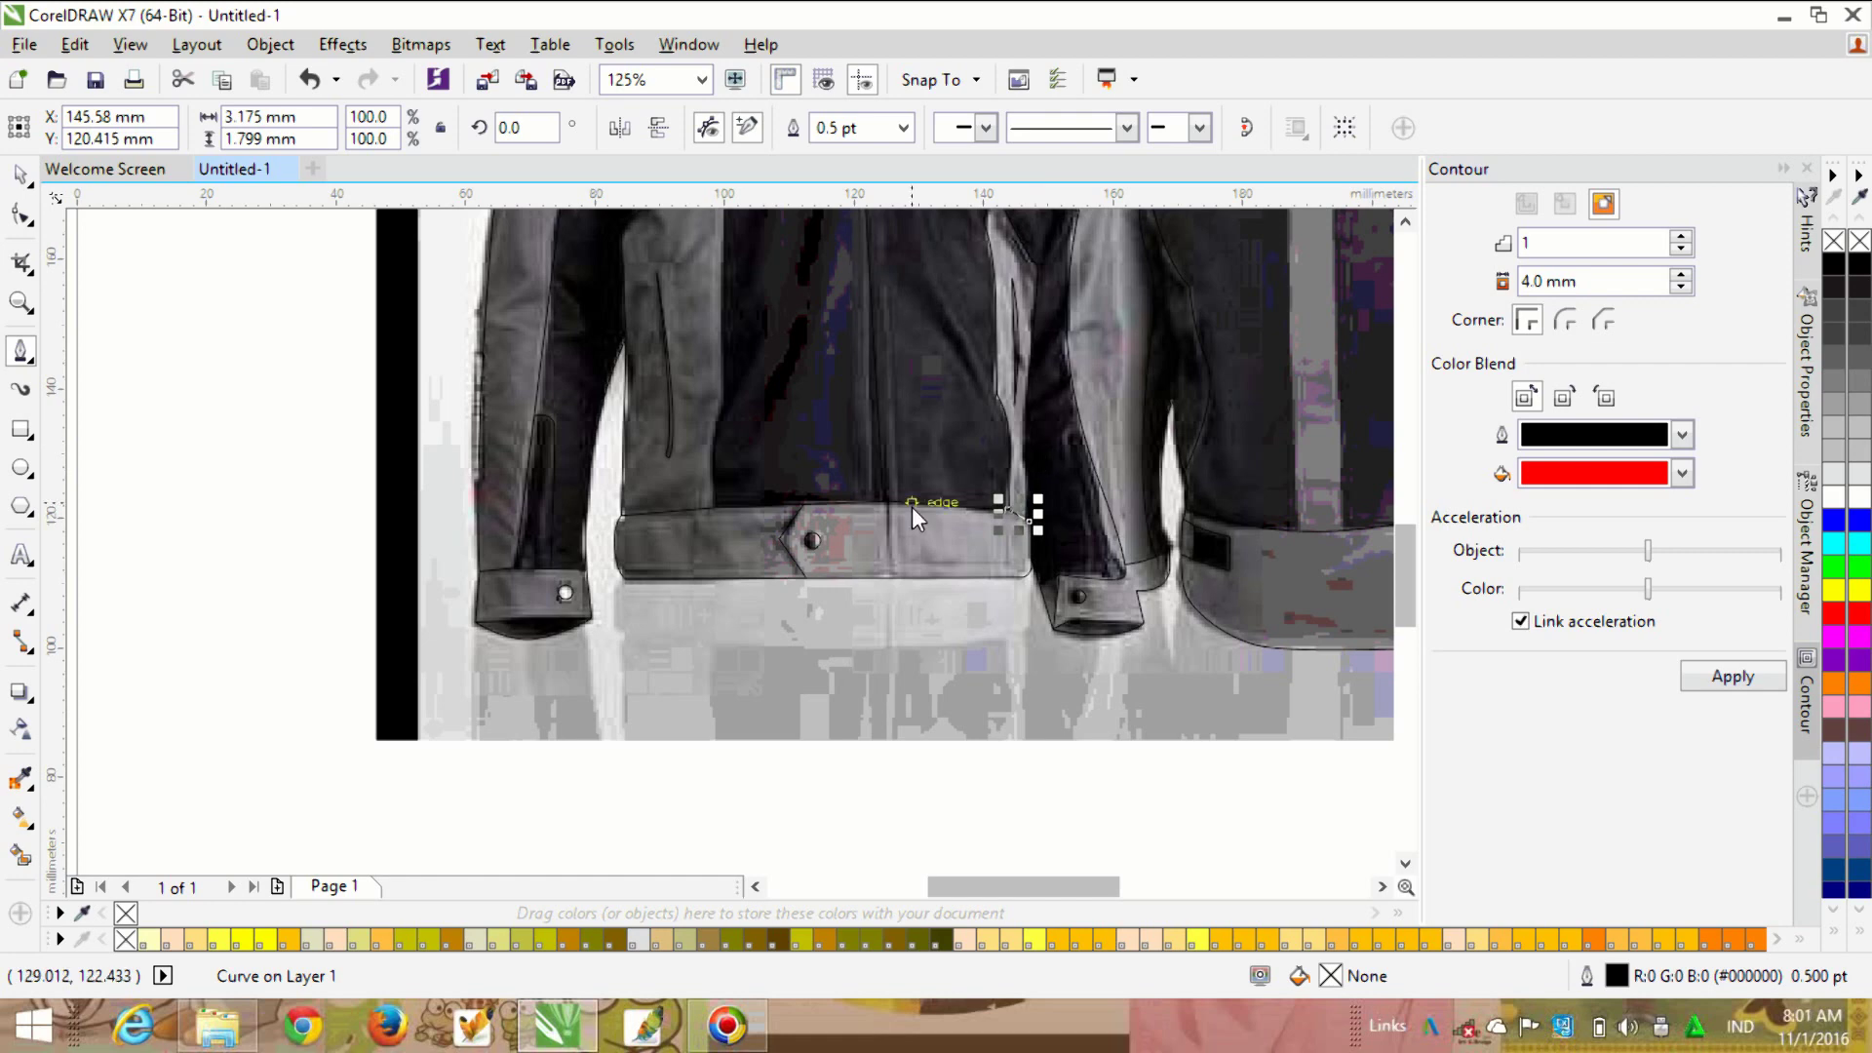
scroll(693, 550, "up", 1)
scroll(740, 628, "down", 1)
scroll(722, 619, "up", 1)
scroll(700, 610, "down", 1)
scroll(700, 610, "down", 3)
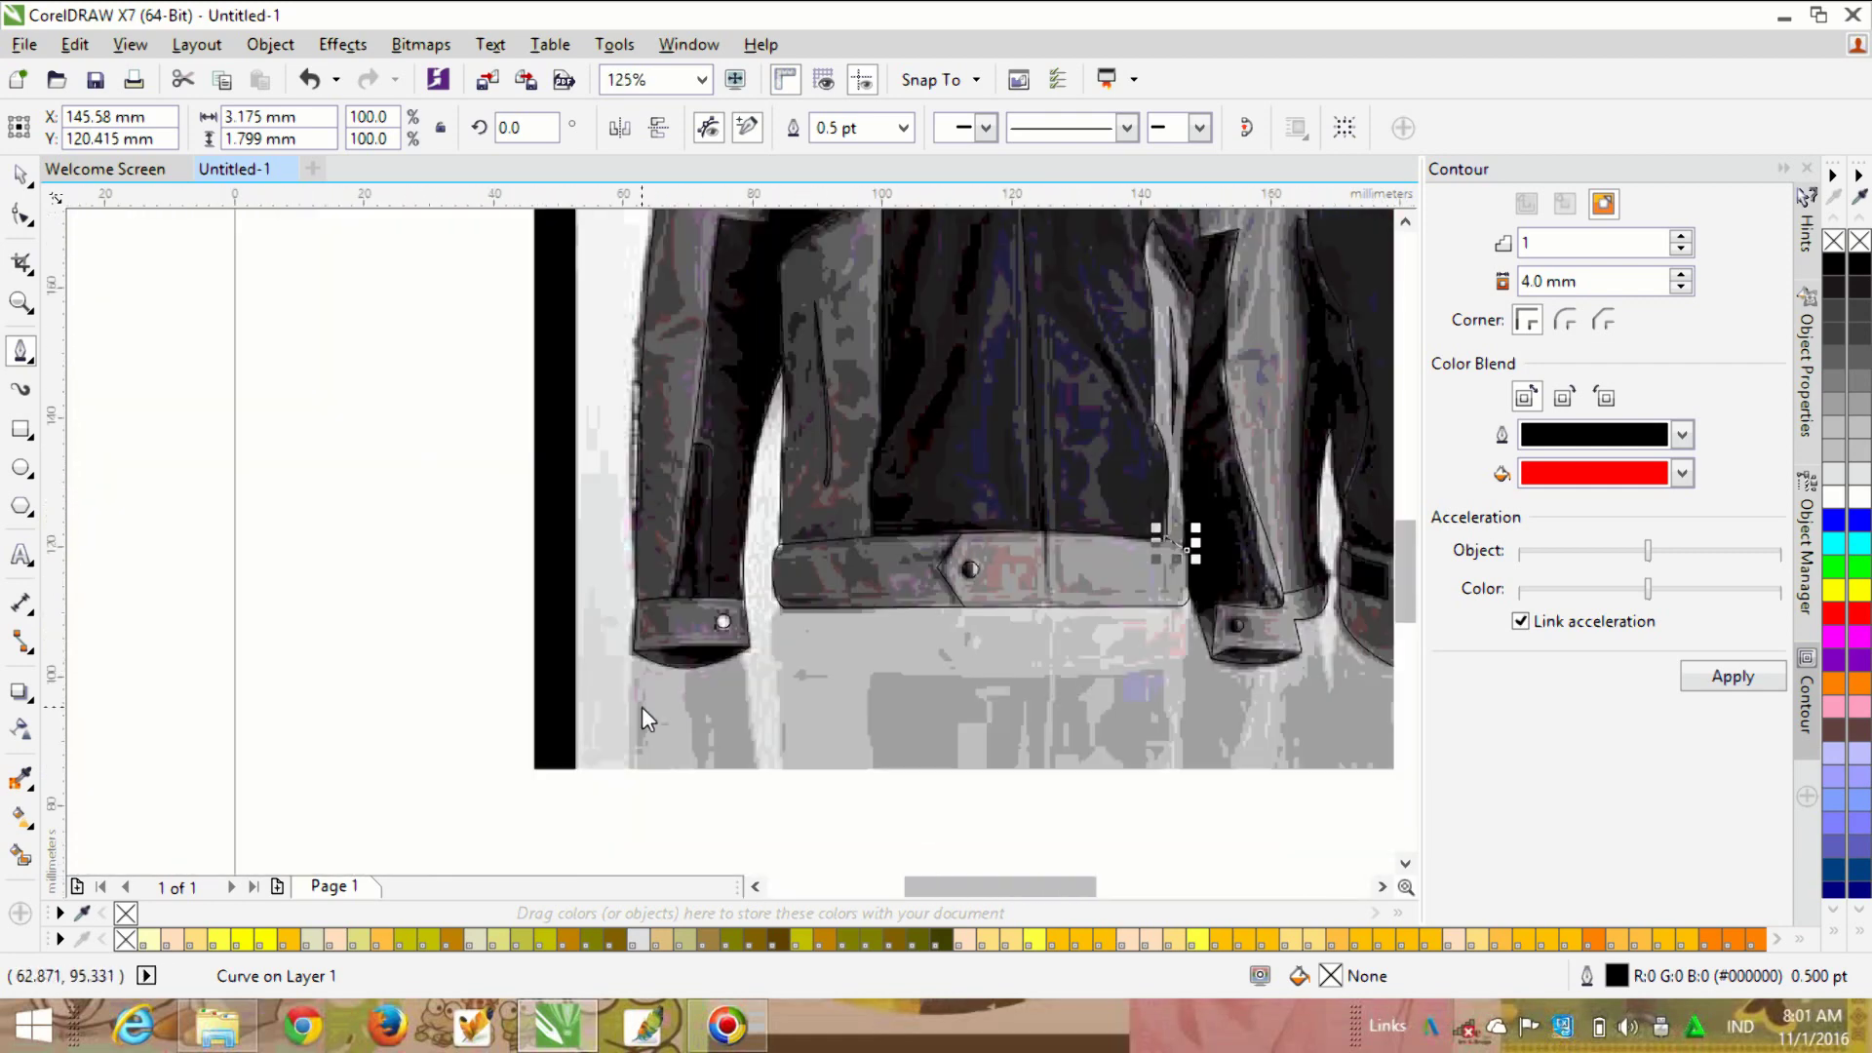
scroll(838, 442, "up", 2)
scroll(838, 442, "up", 1)
scroll(741, 429, "down", 1)
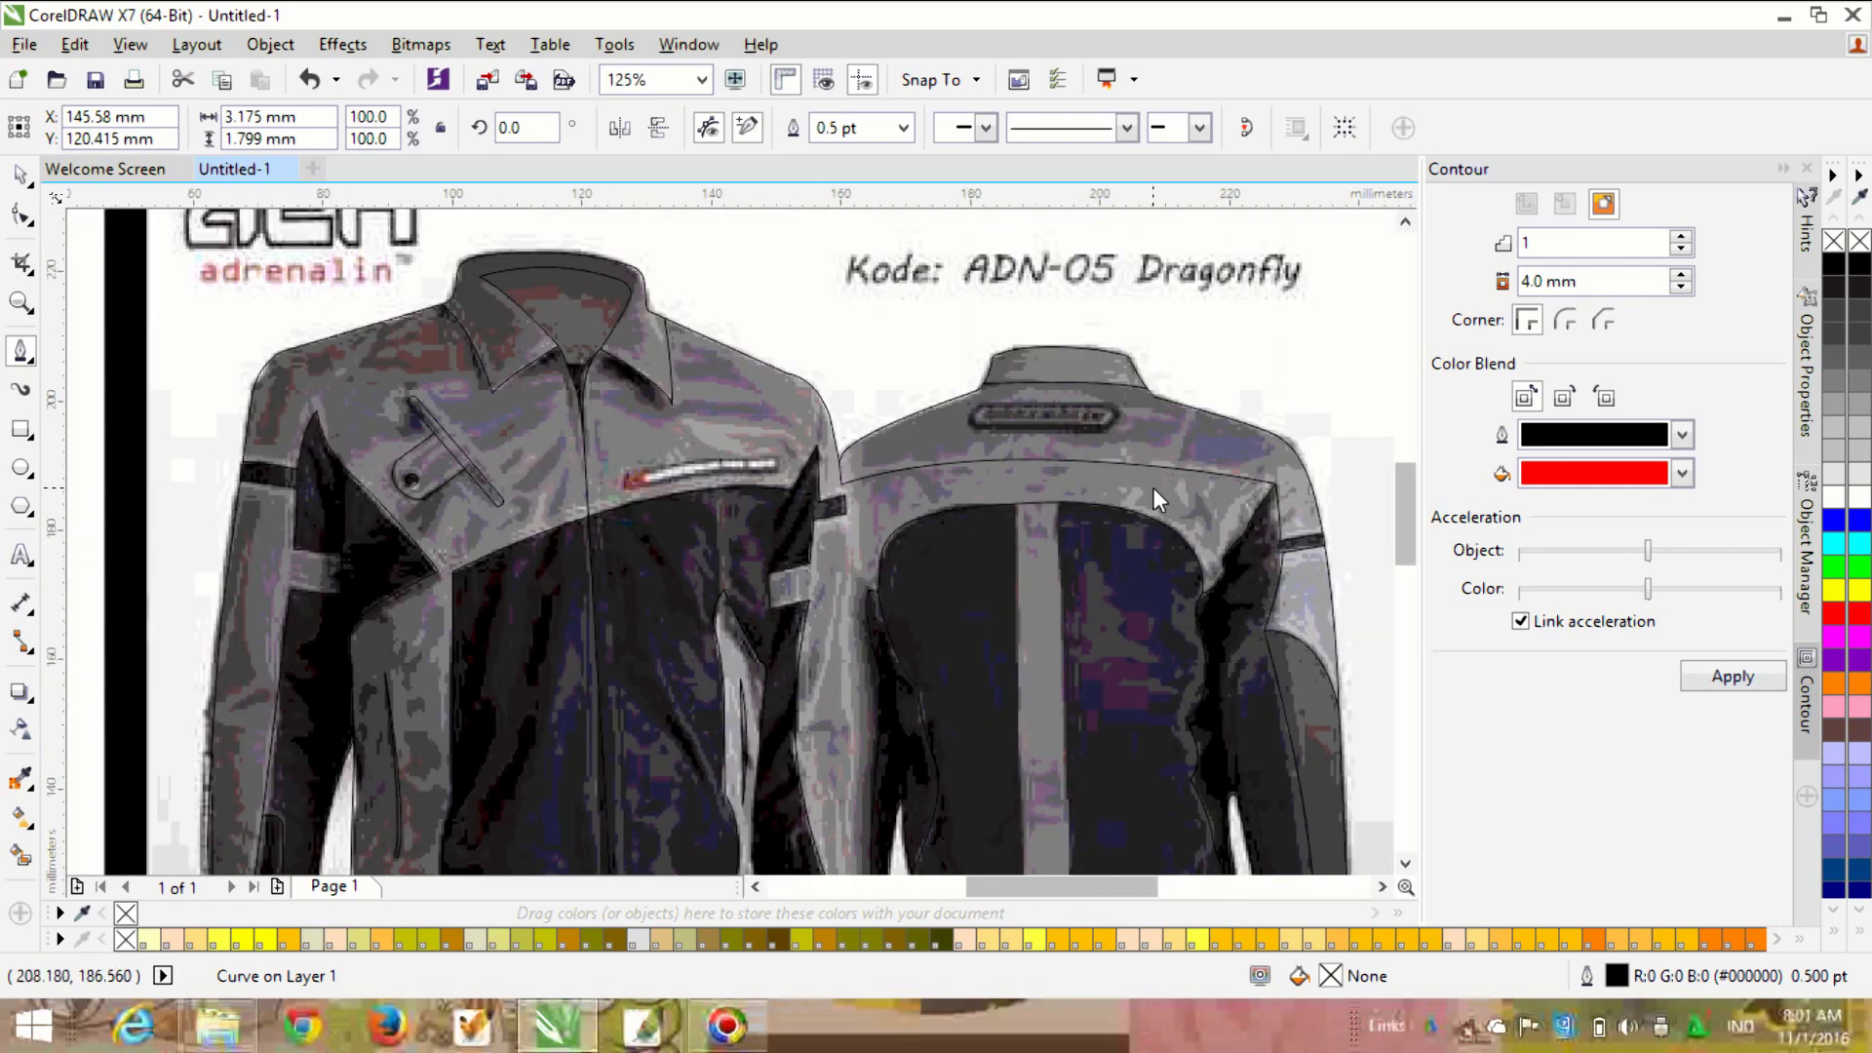
scroll(1154, 482, "up", 1)
scroll(845, 407, "down", 1)
scroll(1167, 556, "up", 1)
scroll(1043, 345, "down", 2)
scroll(1072, 473, "up", 2)
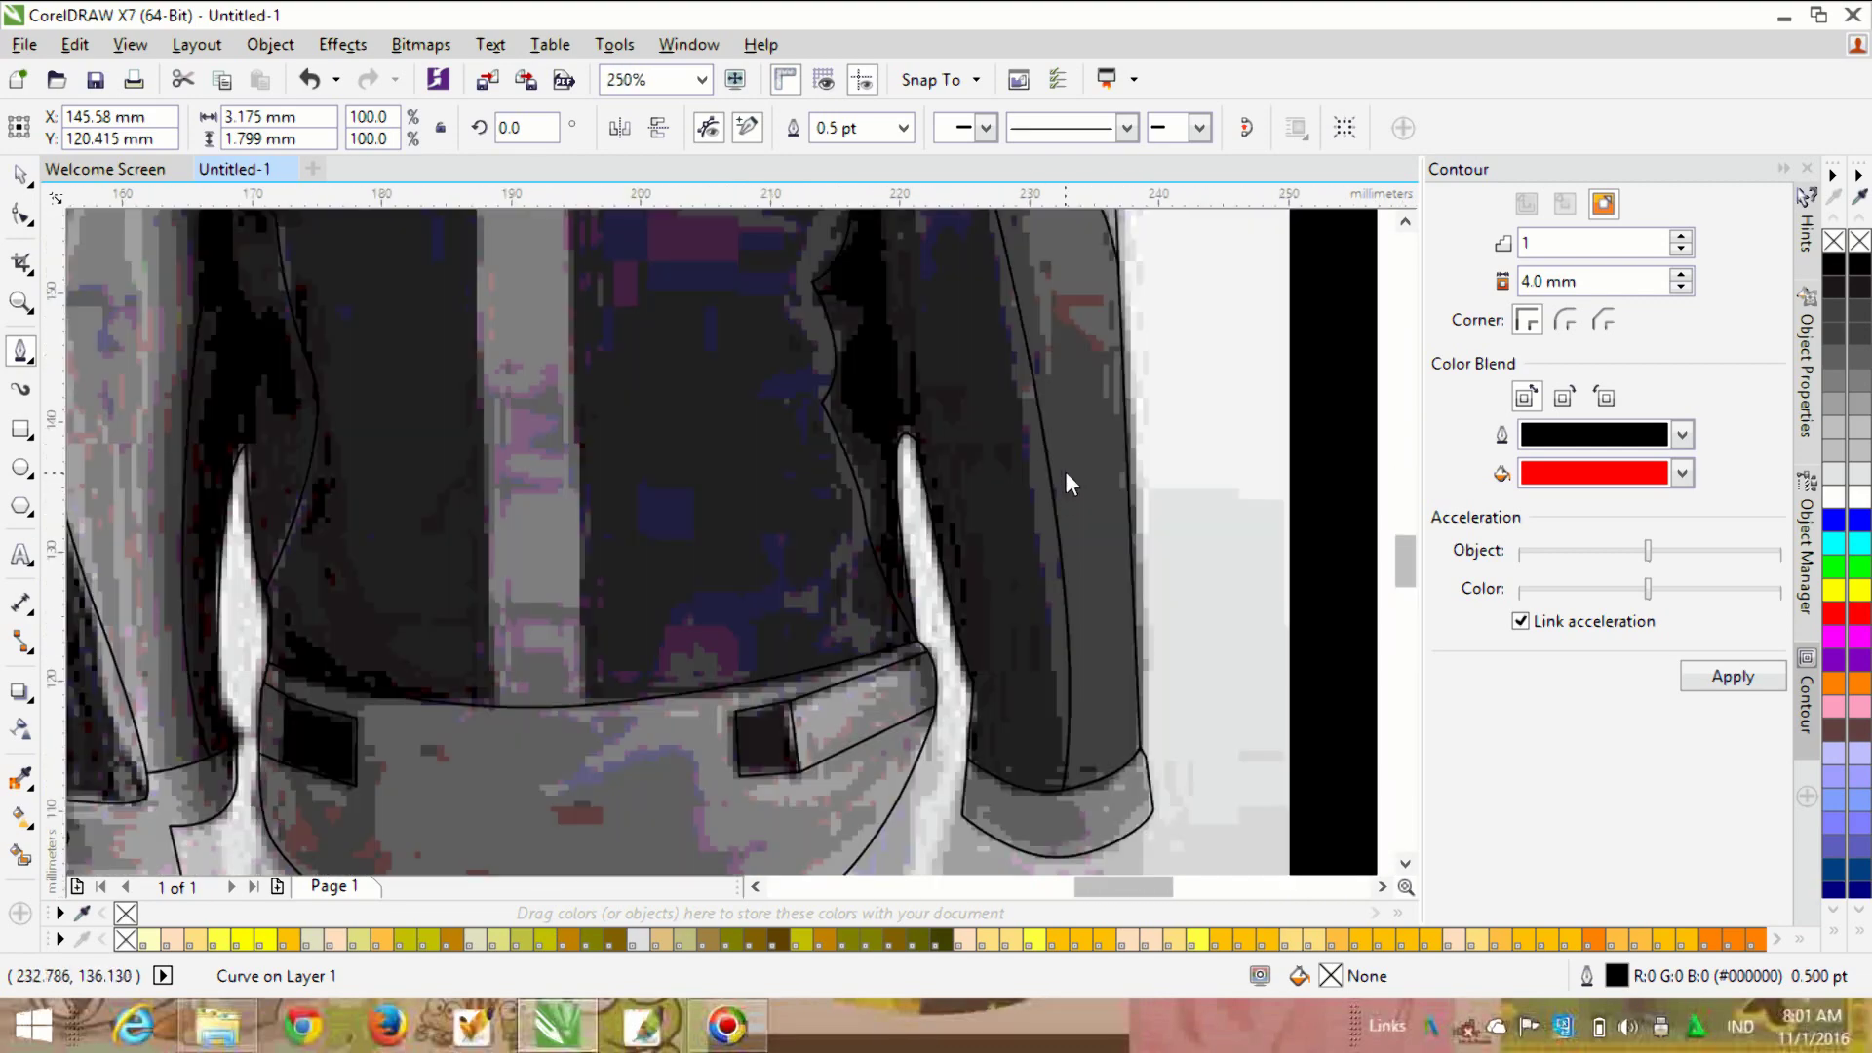
scroll(1066, 470, "down", 1)
scroll(768, 395, "down", 2)
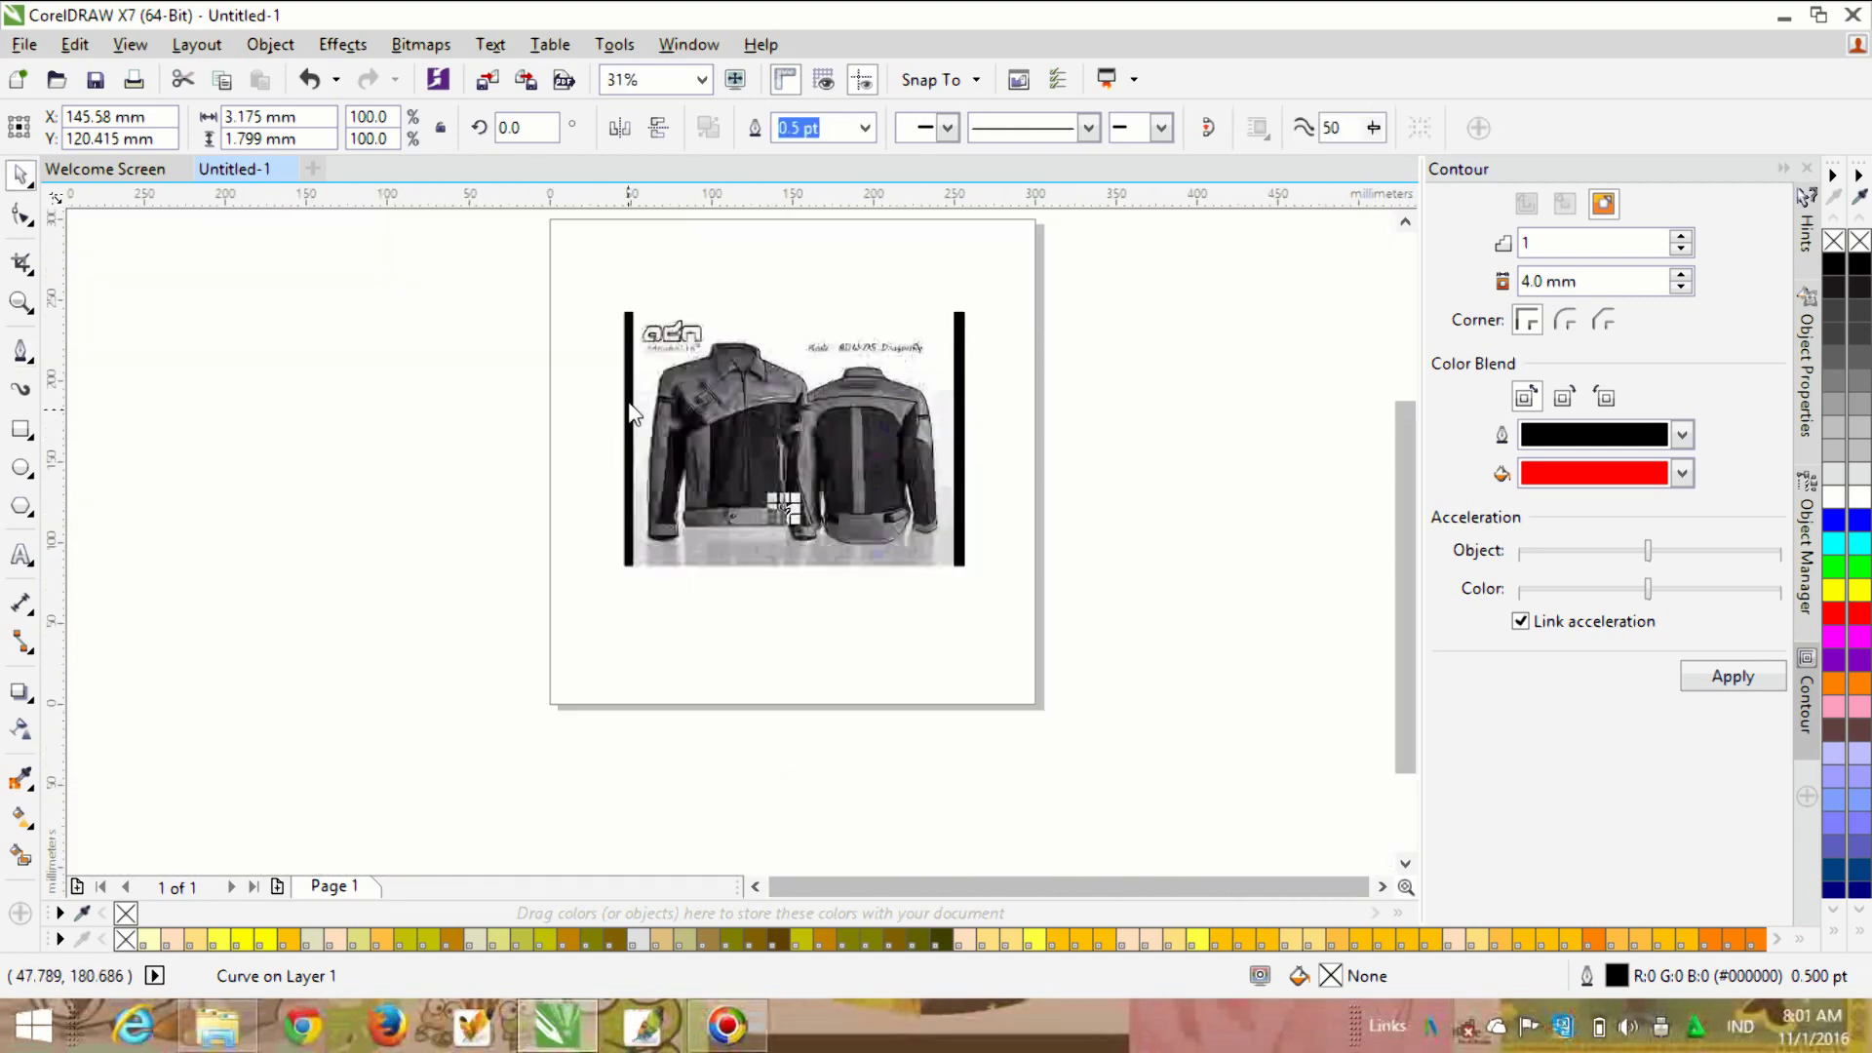
Step: Marquee-select all 43 traced jacket curves and move them left, clear of the photo
key("space")
left_click_drag(543, 272, 902, 614)
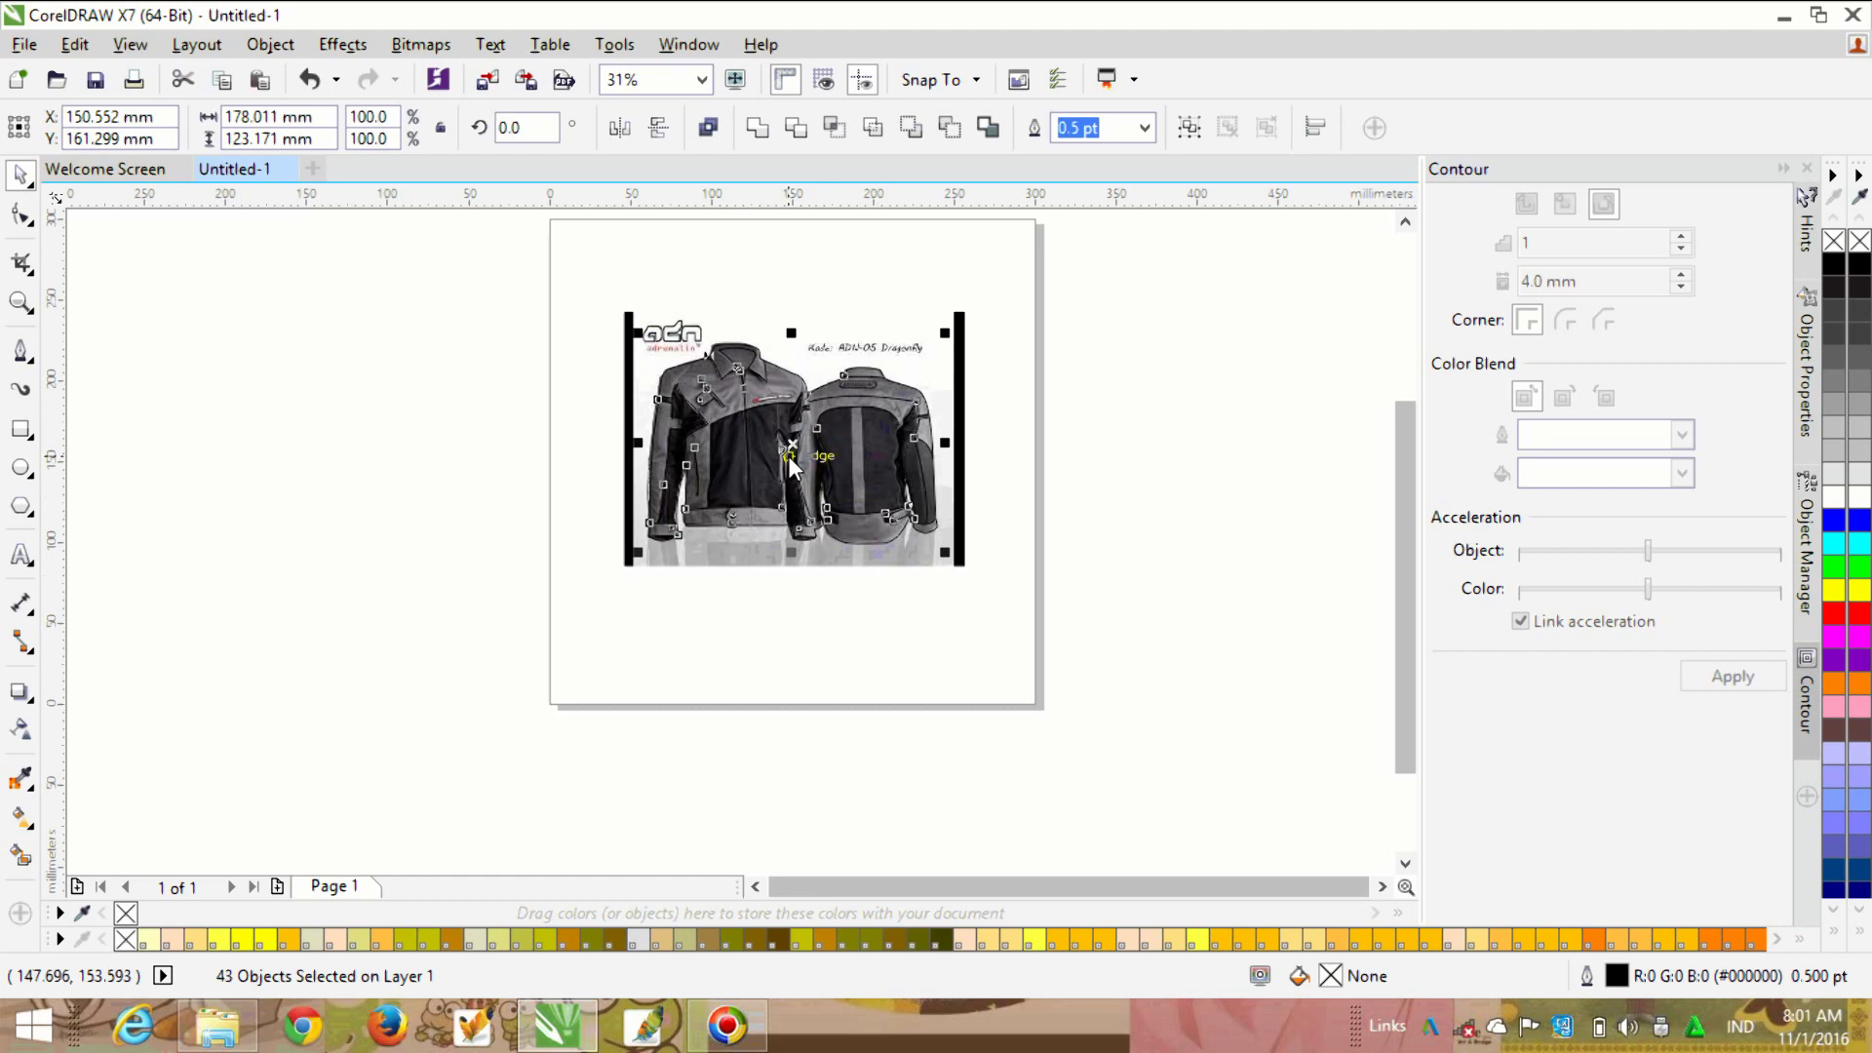
left_click_drag(792, 463, 397, 484)
key("Escape")
Step: Fill the jacket outline shapes with the 30% Black light grey swatch
scroll(319, 733, "up", 2)
scroll(492, 488, "down", 1)
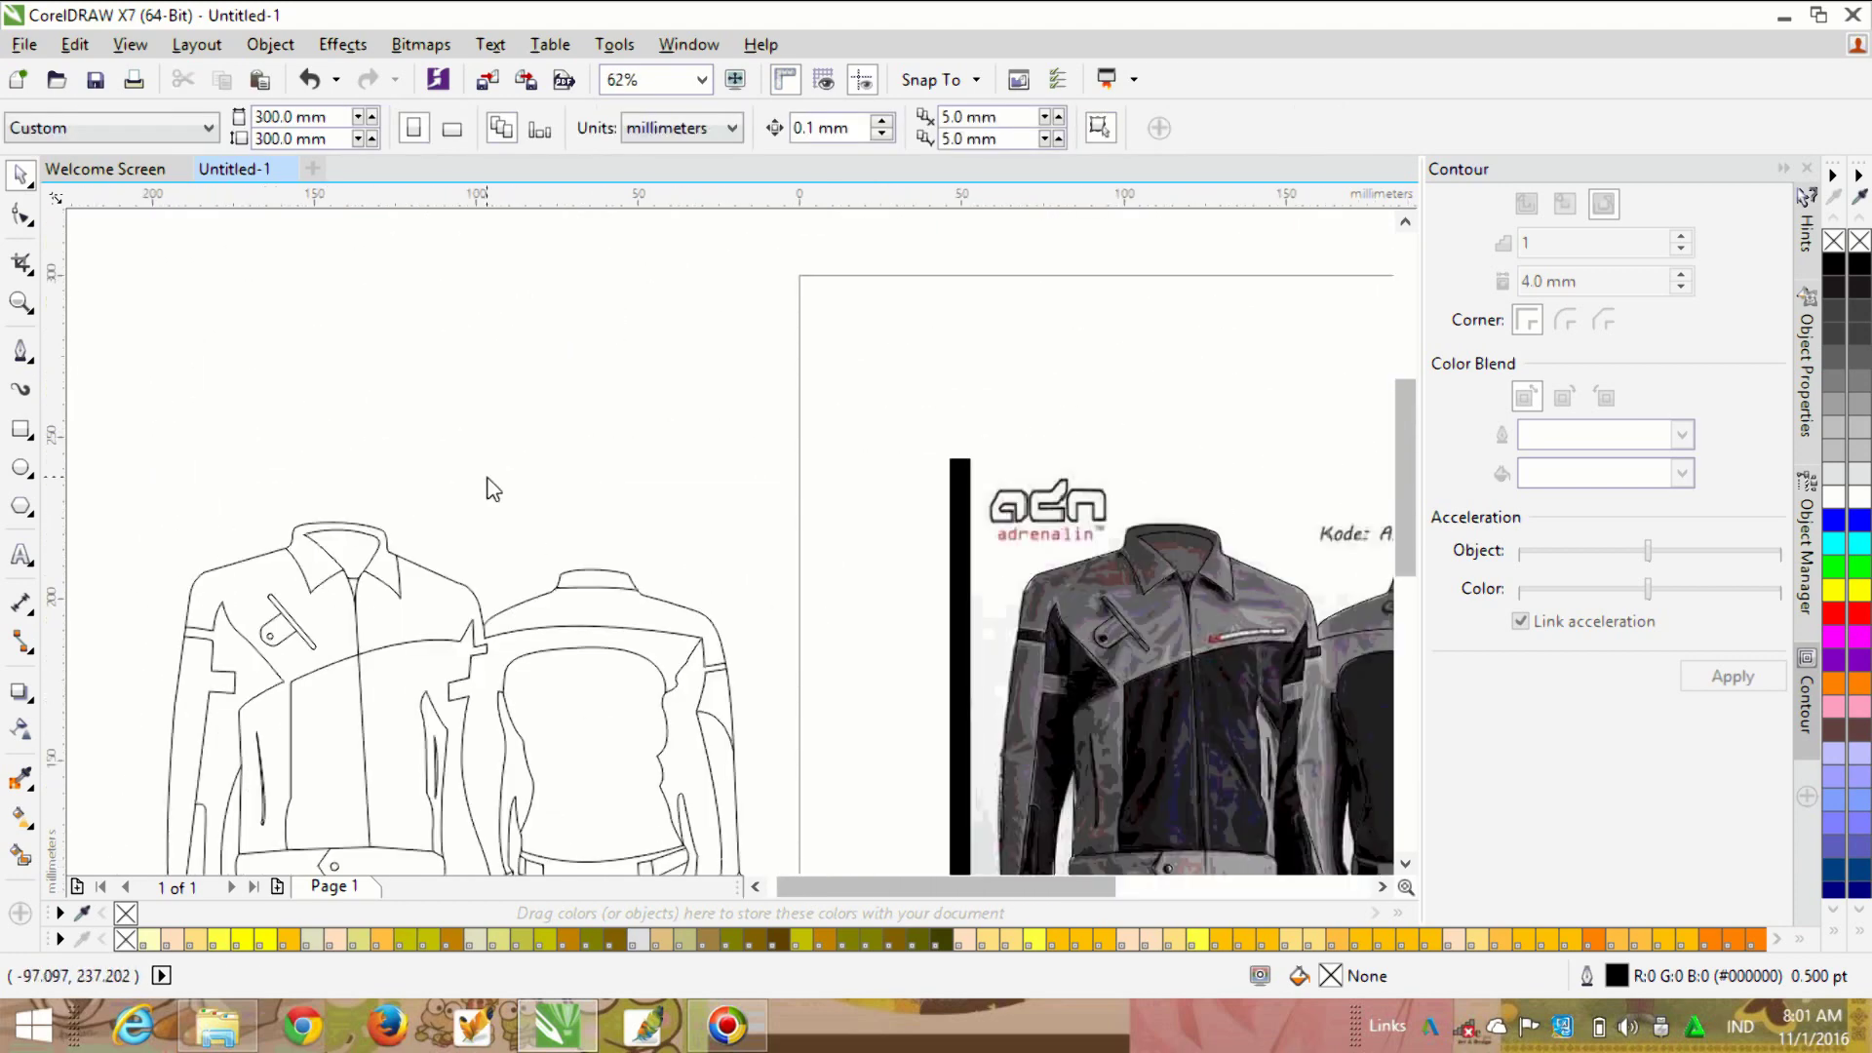
left_click(460, 585)
left_click(1859, 453)
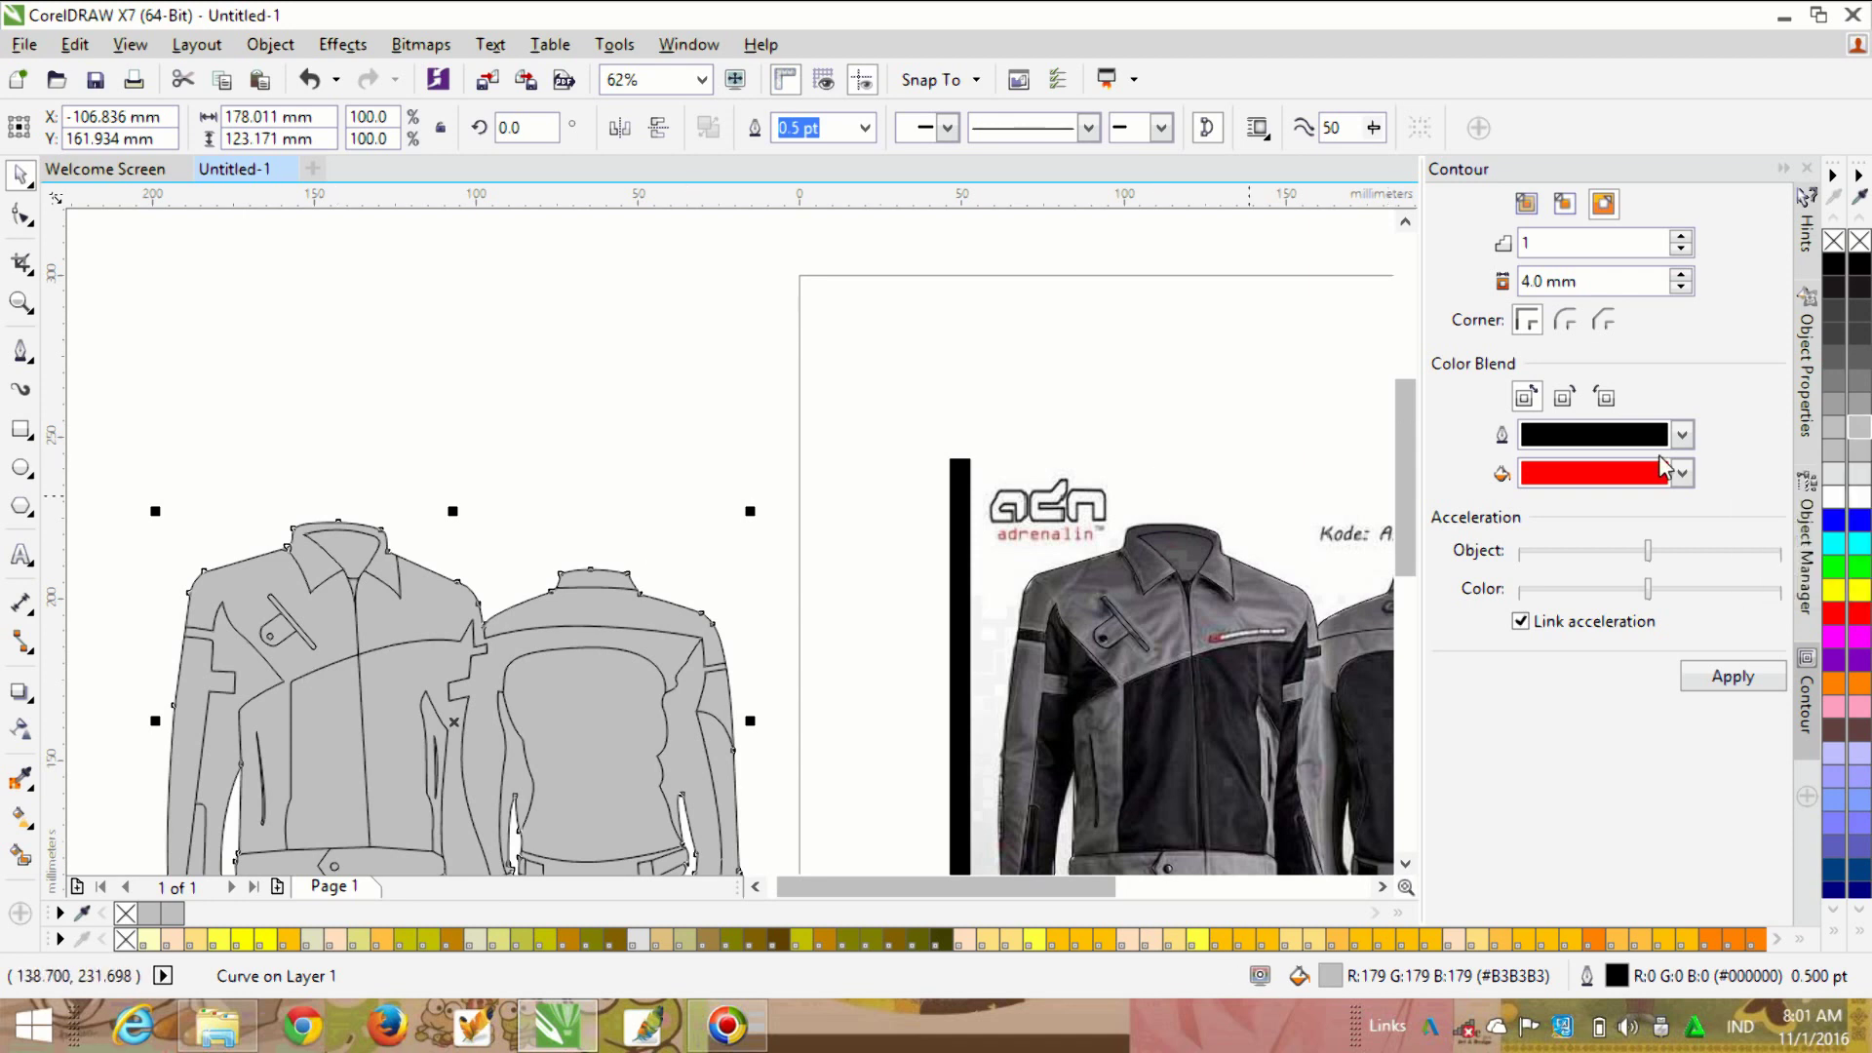
Step: Sample the photo's grey as the jacket fill in Object Properties, then deselect
left_click(1806, 375)
left_click(1480, 202)
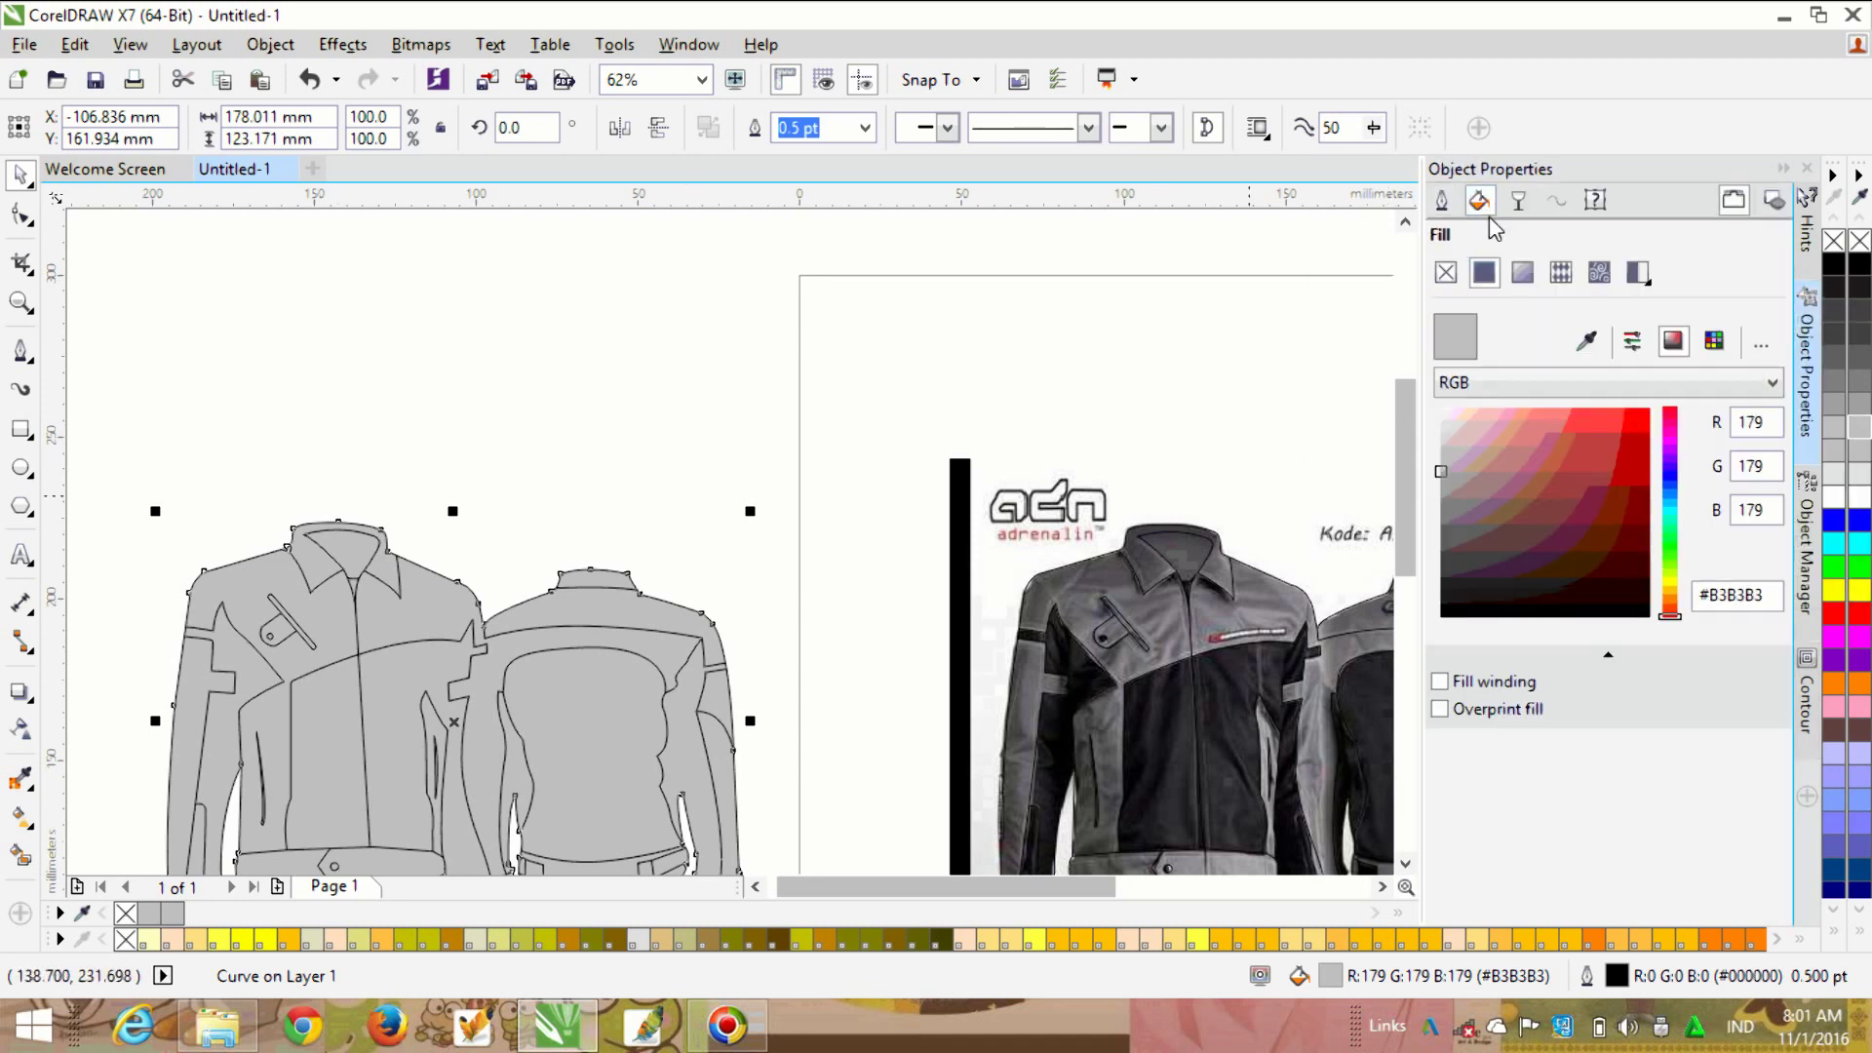
left_click(1224, 658)
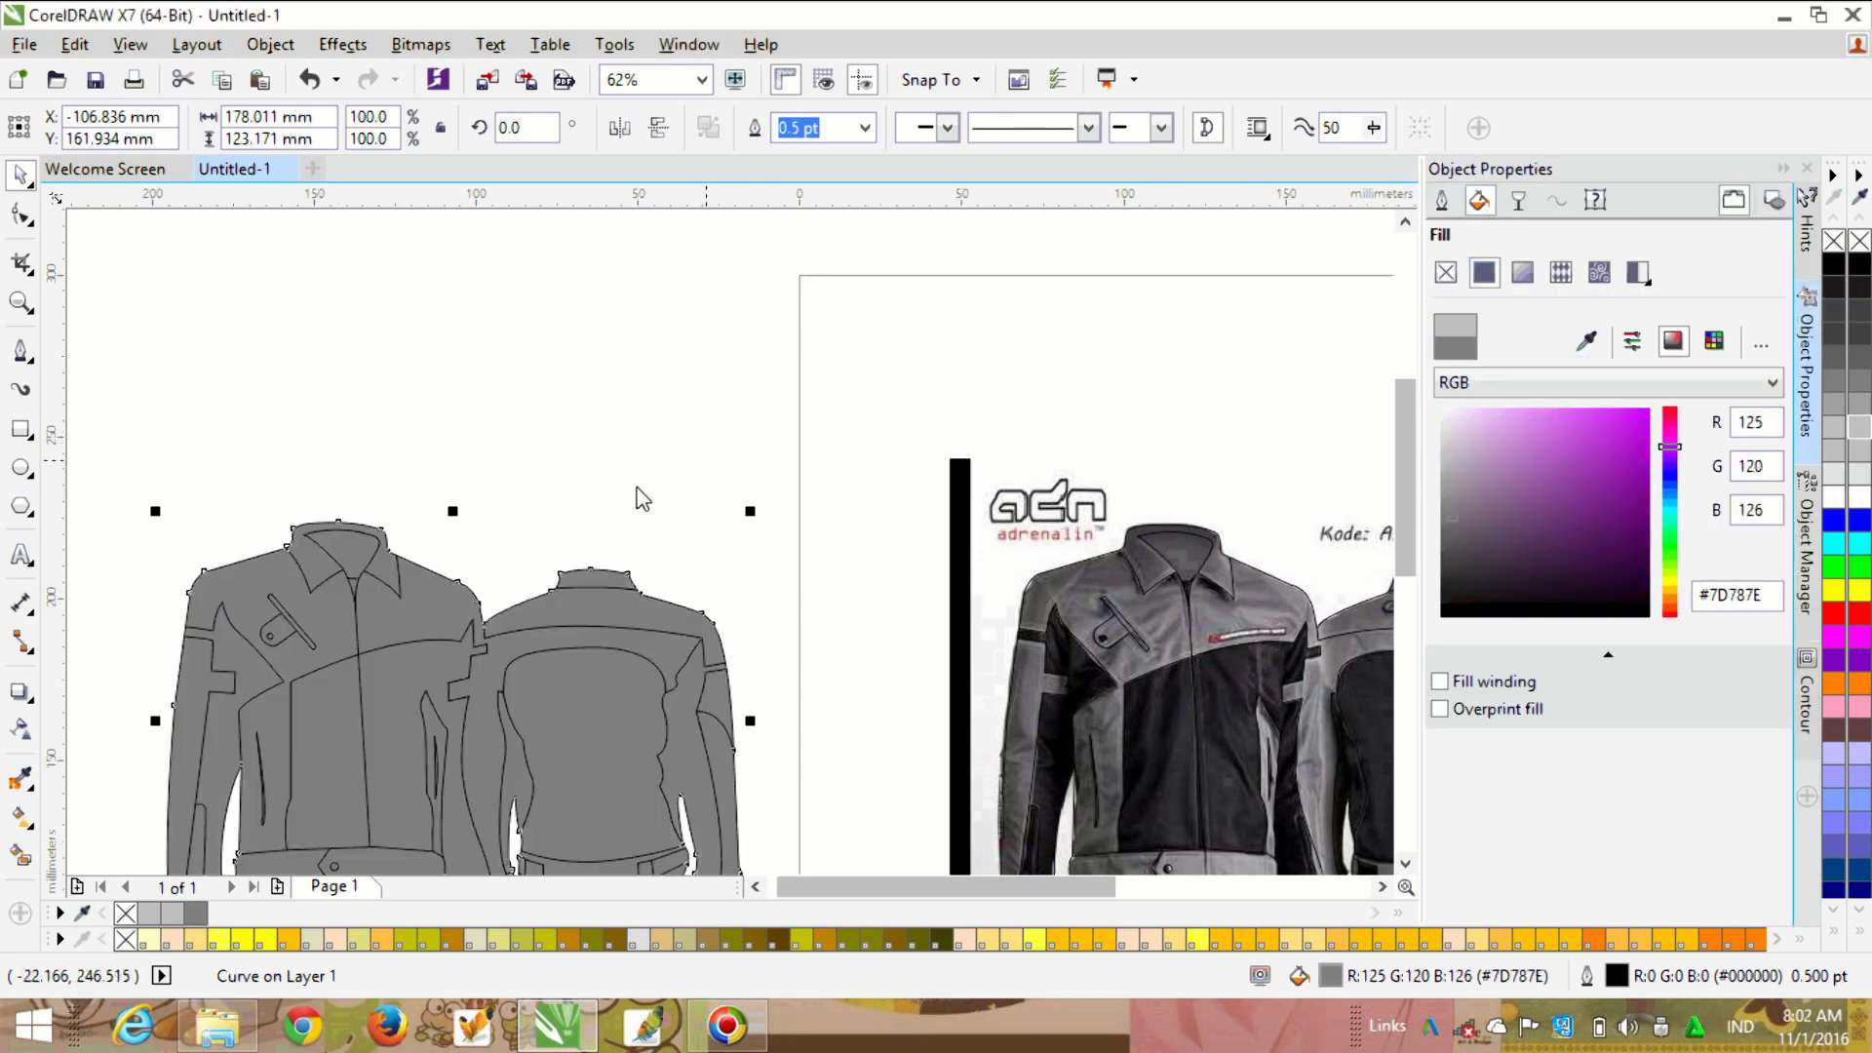
scroll(605, 624, "down", 1)
left_click(477, 338)
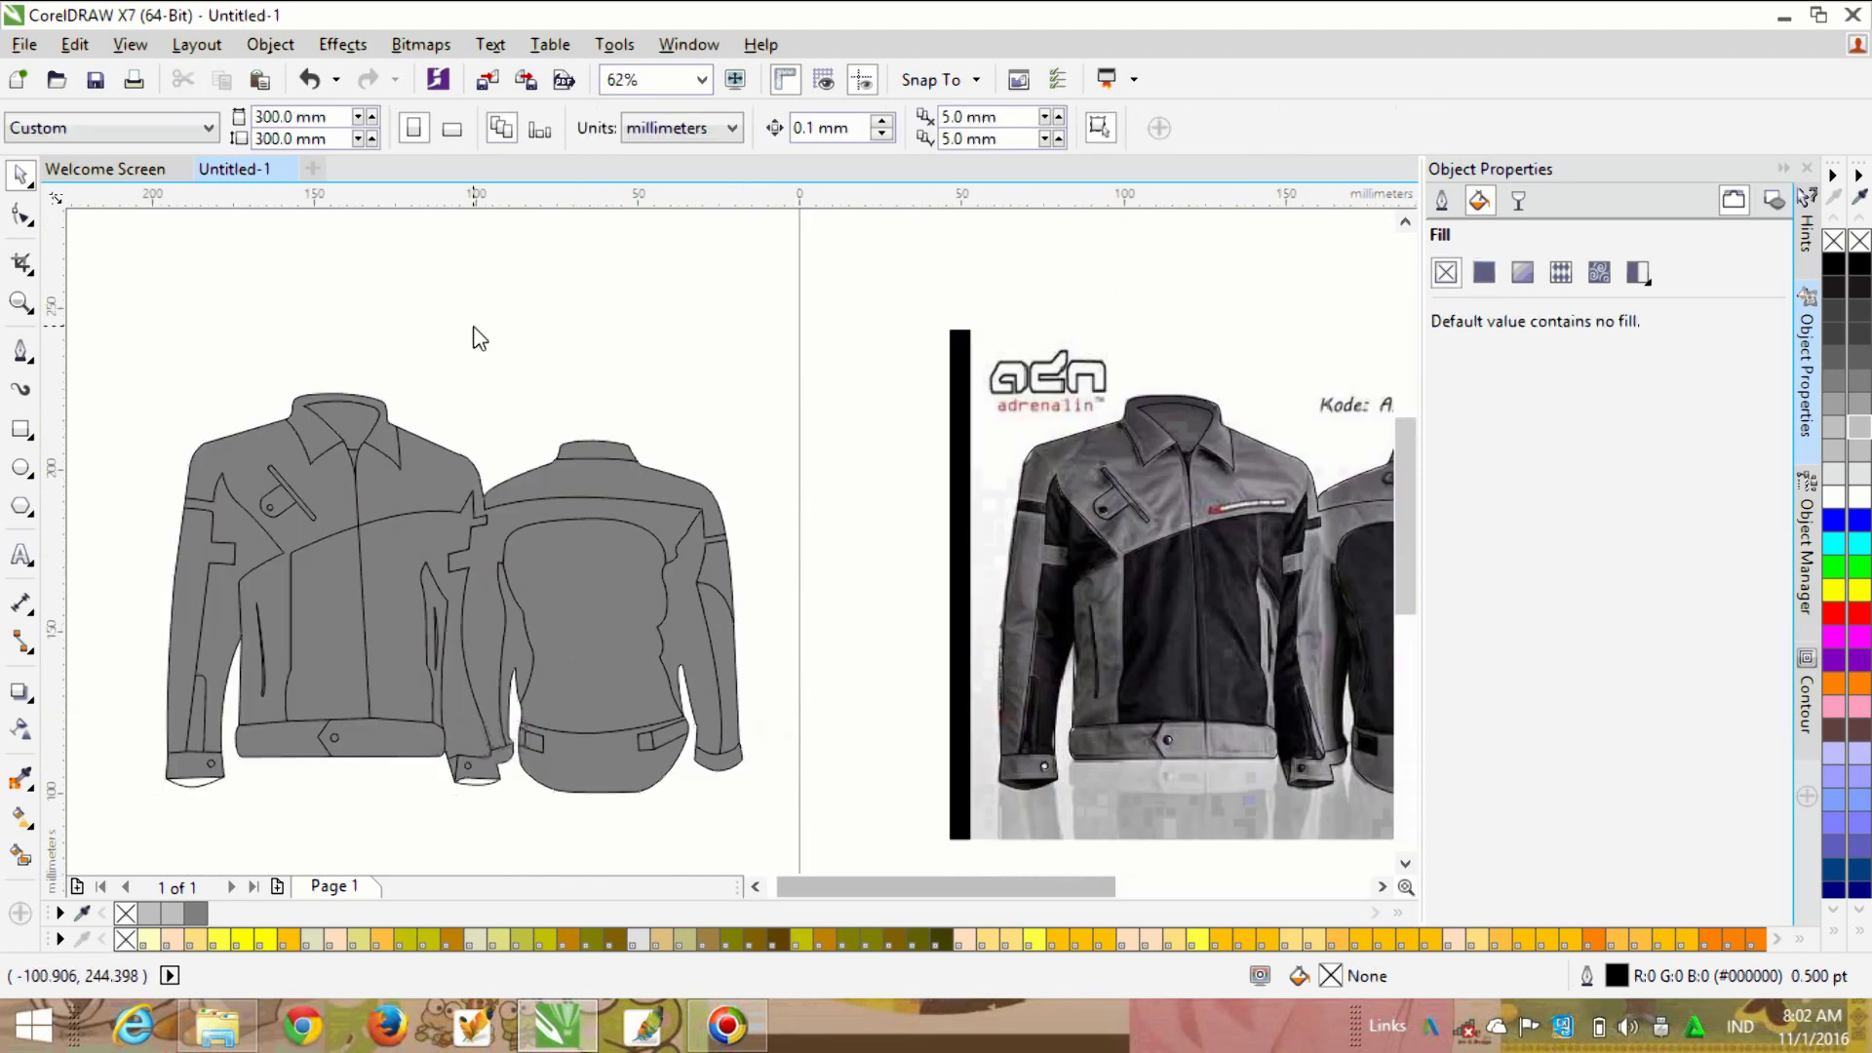
Step: With Smart Fill set to black, fill the back jacket's inner panel and body area
left_click(30, 857)
left_click(303, 127)
left_click(265, 164)
left_click(571, 692)
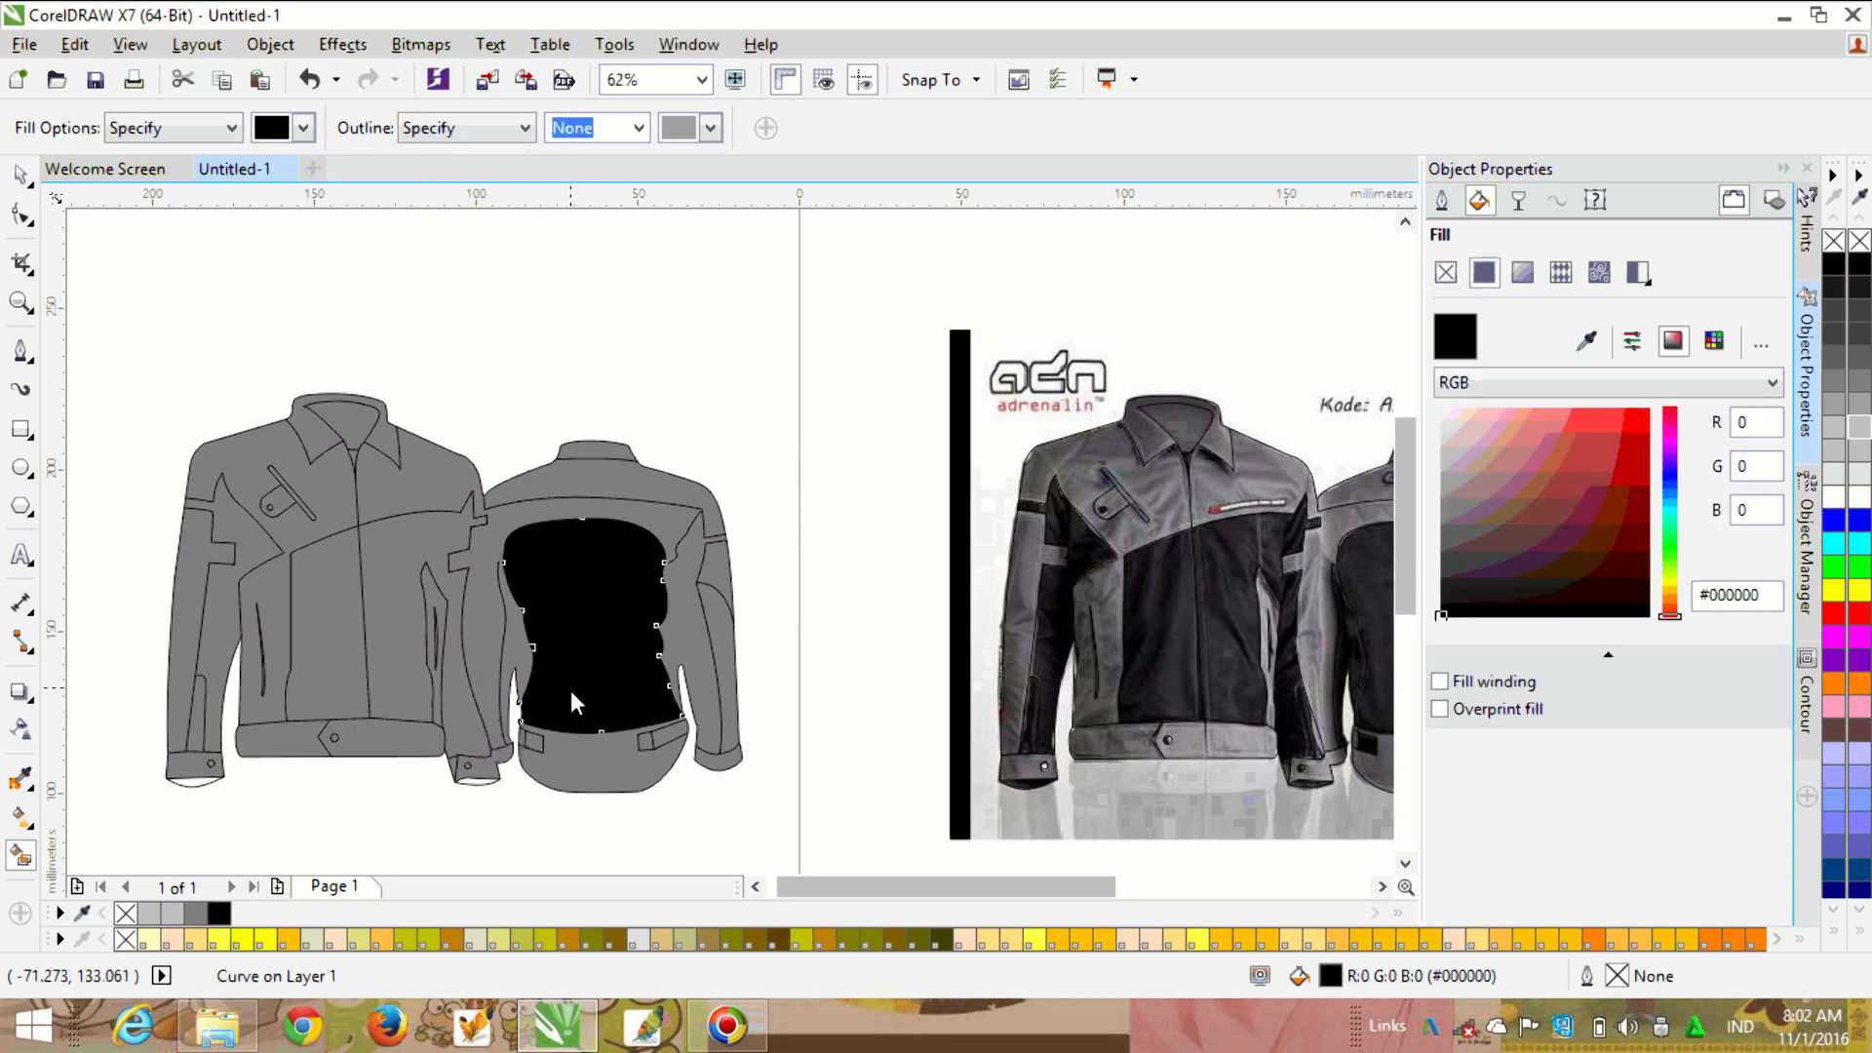
scroll(571, 684, "down", 3)
scroll(663, 635, "up", 6)
scroll(698, 634, "down", 4)
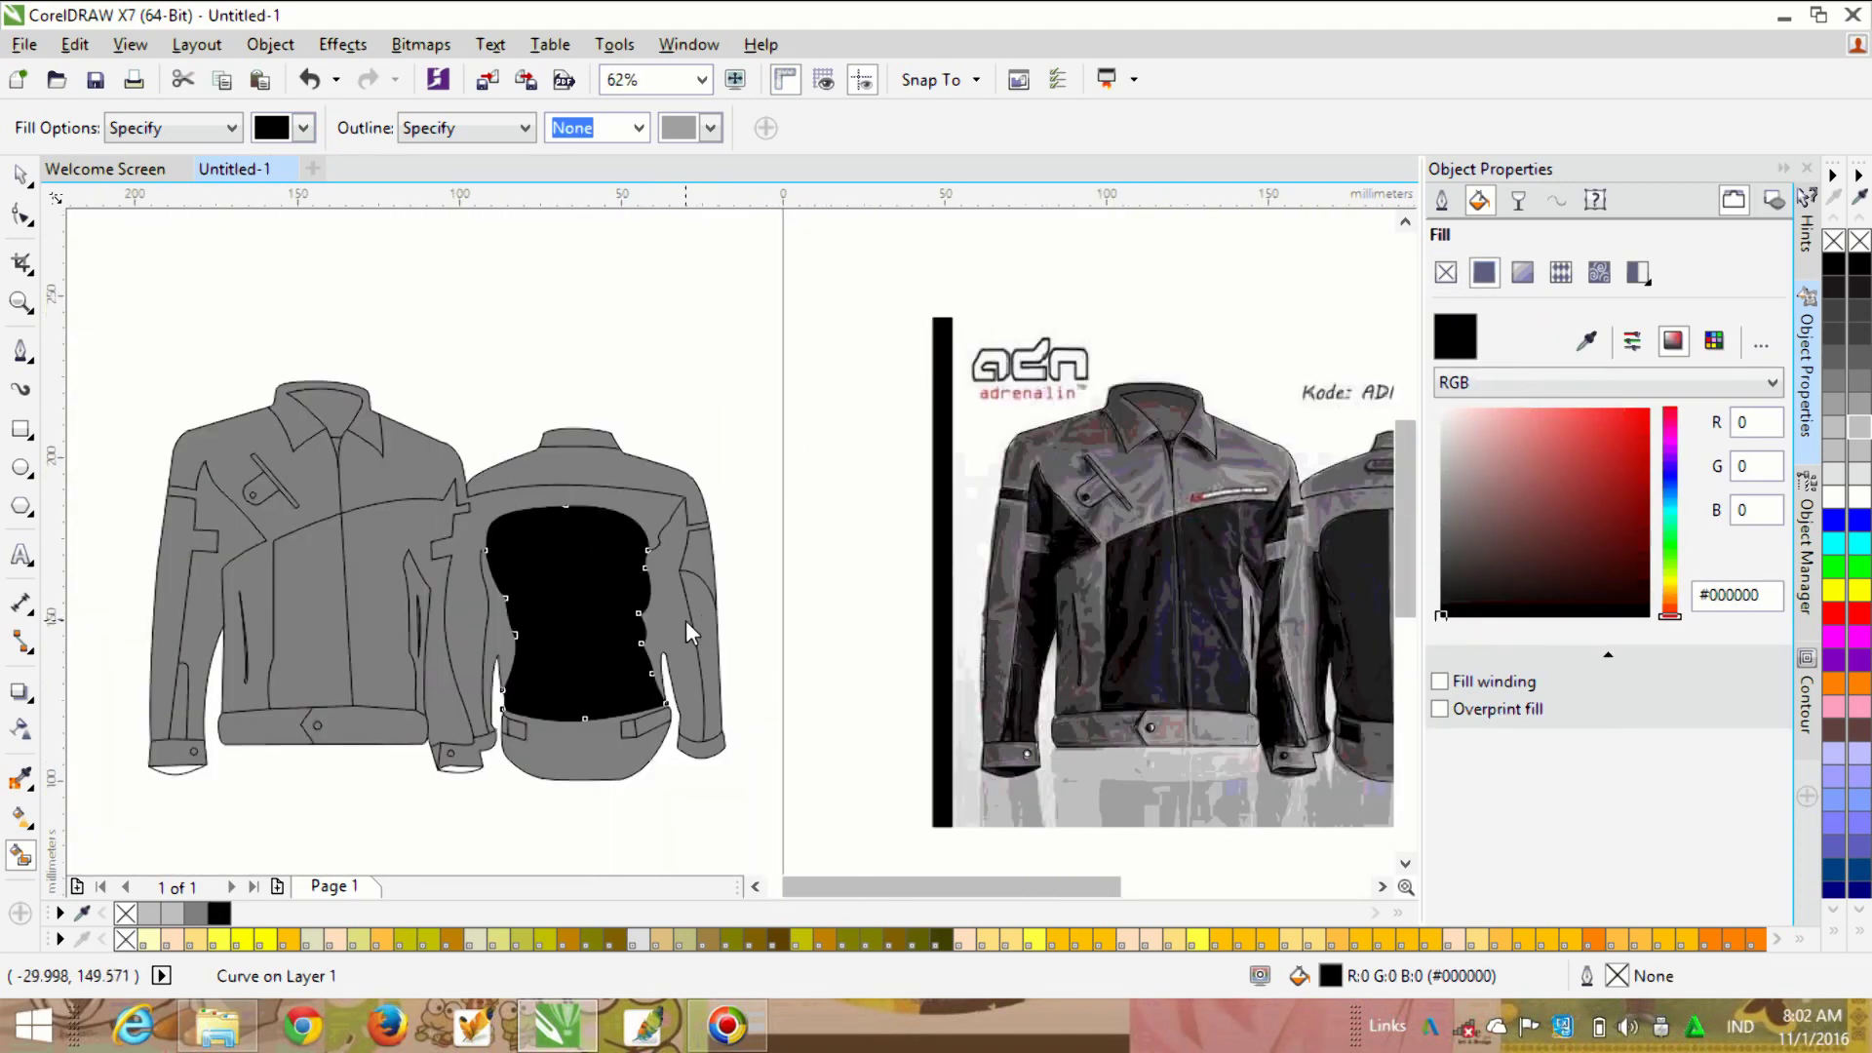
scroll(686, 620, "up", 4)
left_click(675, 612)
scroll(675, 612, "down", 4)
scroll(673, 617, "up", 2)
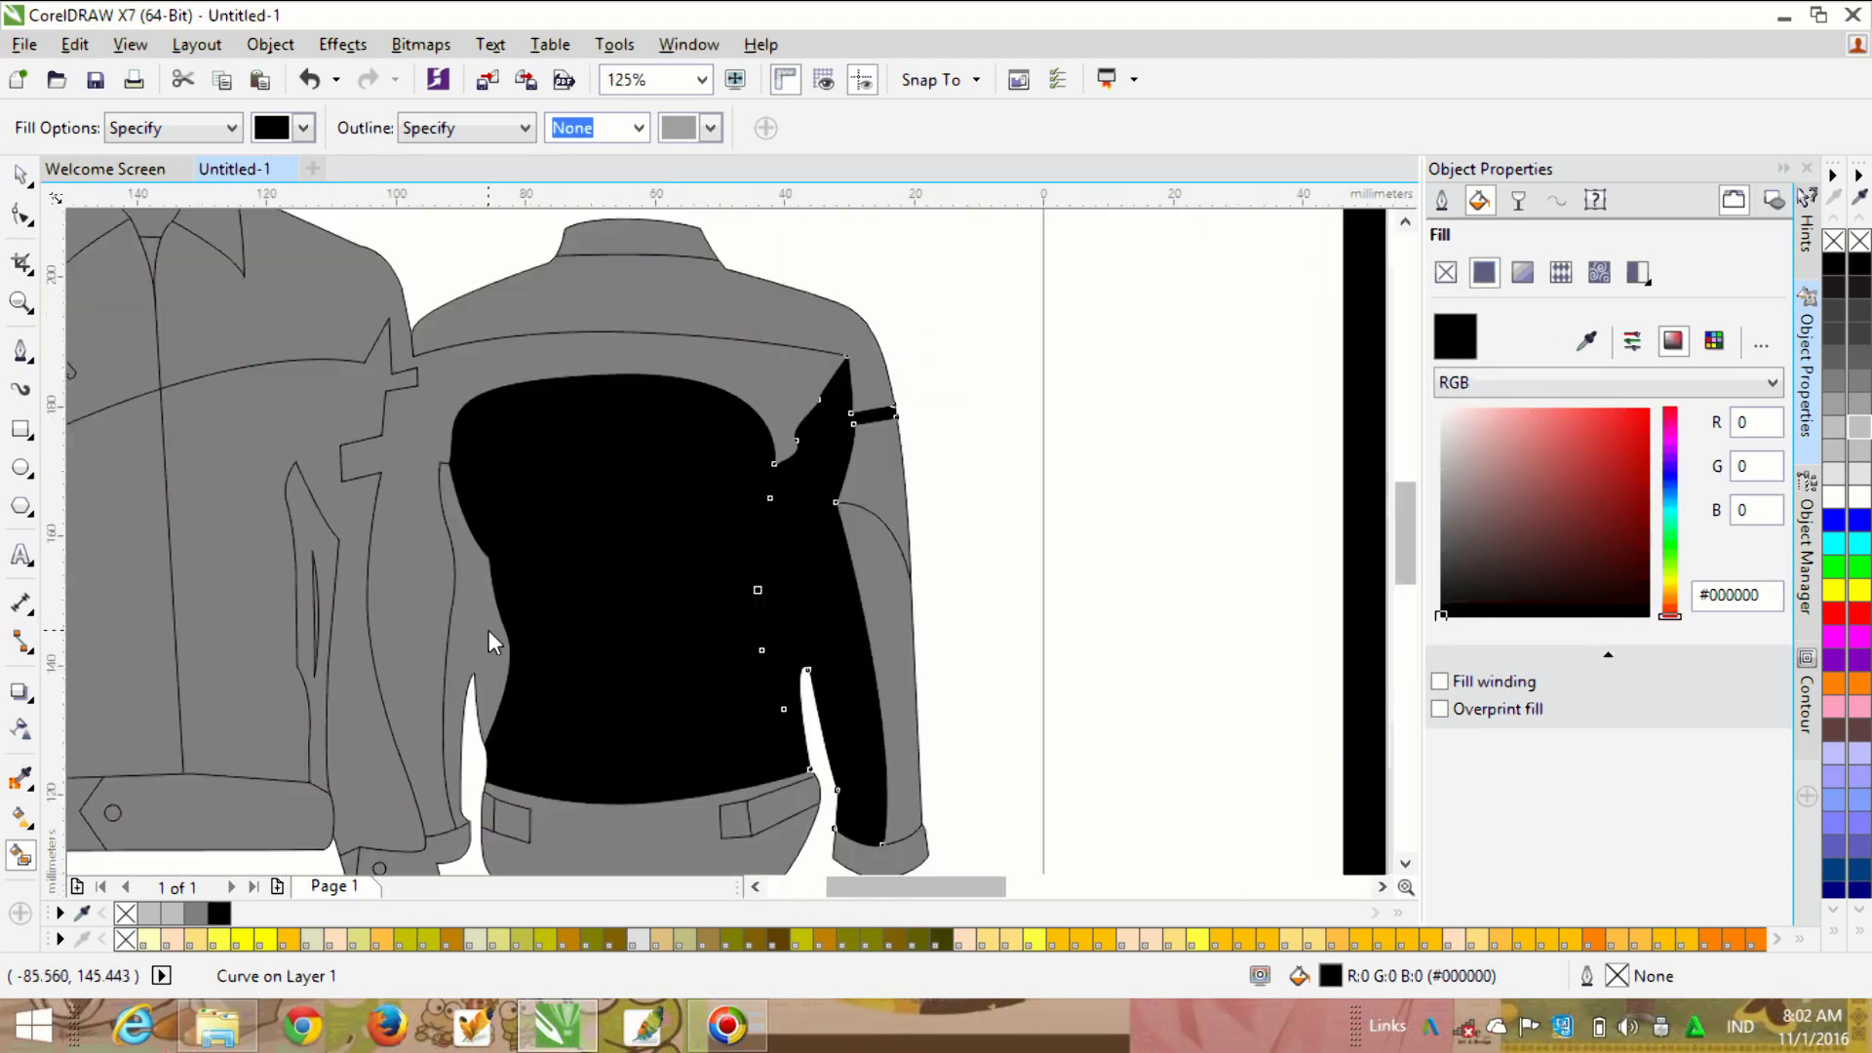
scroll(489, 630, "down", 2)
scroll(554, 726, "up", 4)
Step: Fill both belt tabs and two front panels black
left_click(429, 672)
left_click(911, 673)
scroll(914, 674, "down", 6)
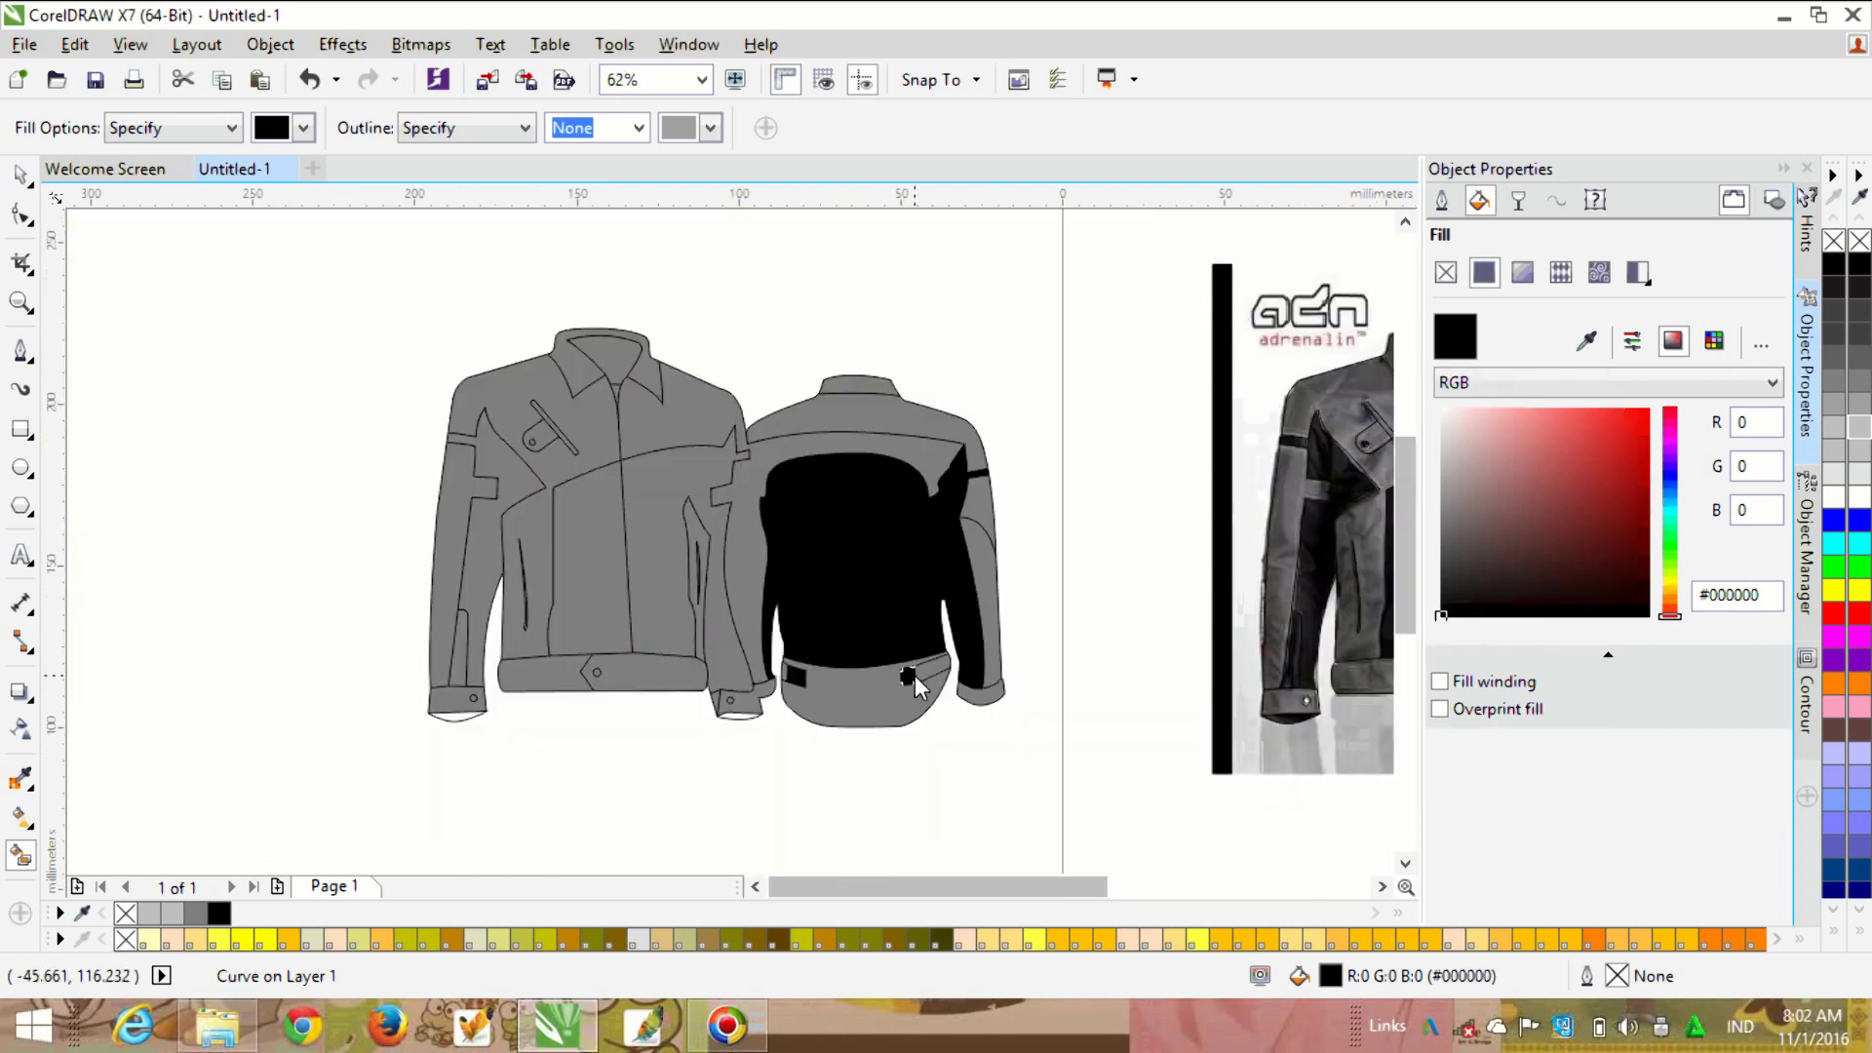
scroll(753, 453, "up", 3)
scroll(757, 457, "down", 2)
scroll(765, 478, "up", 2)
left_click(782, 534)
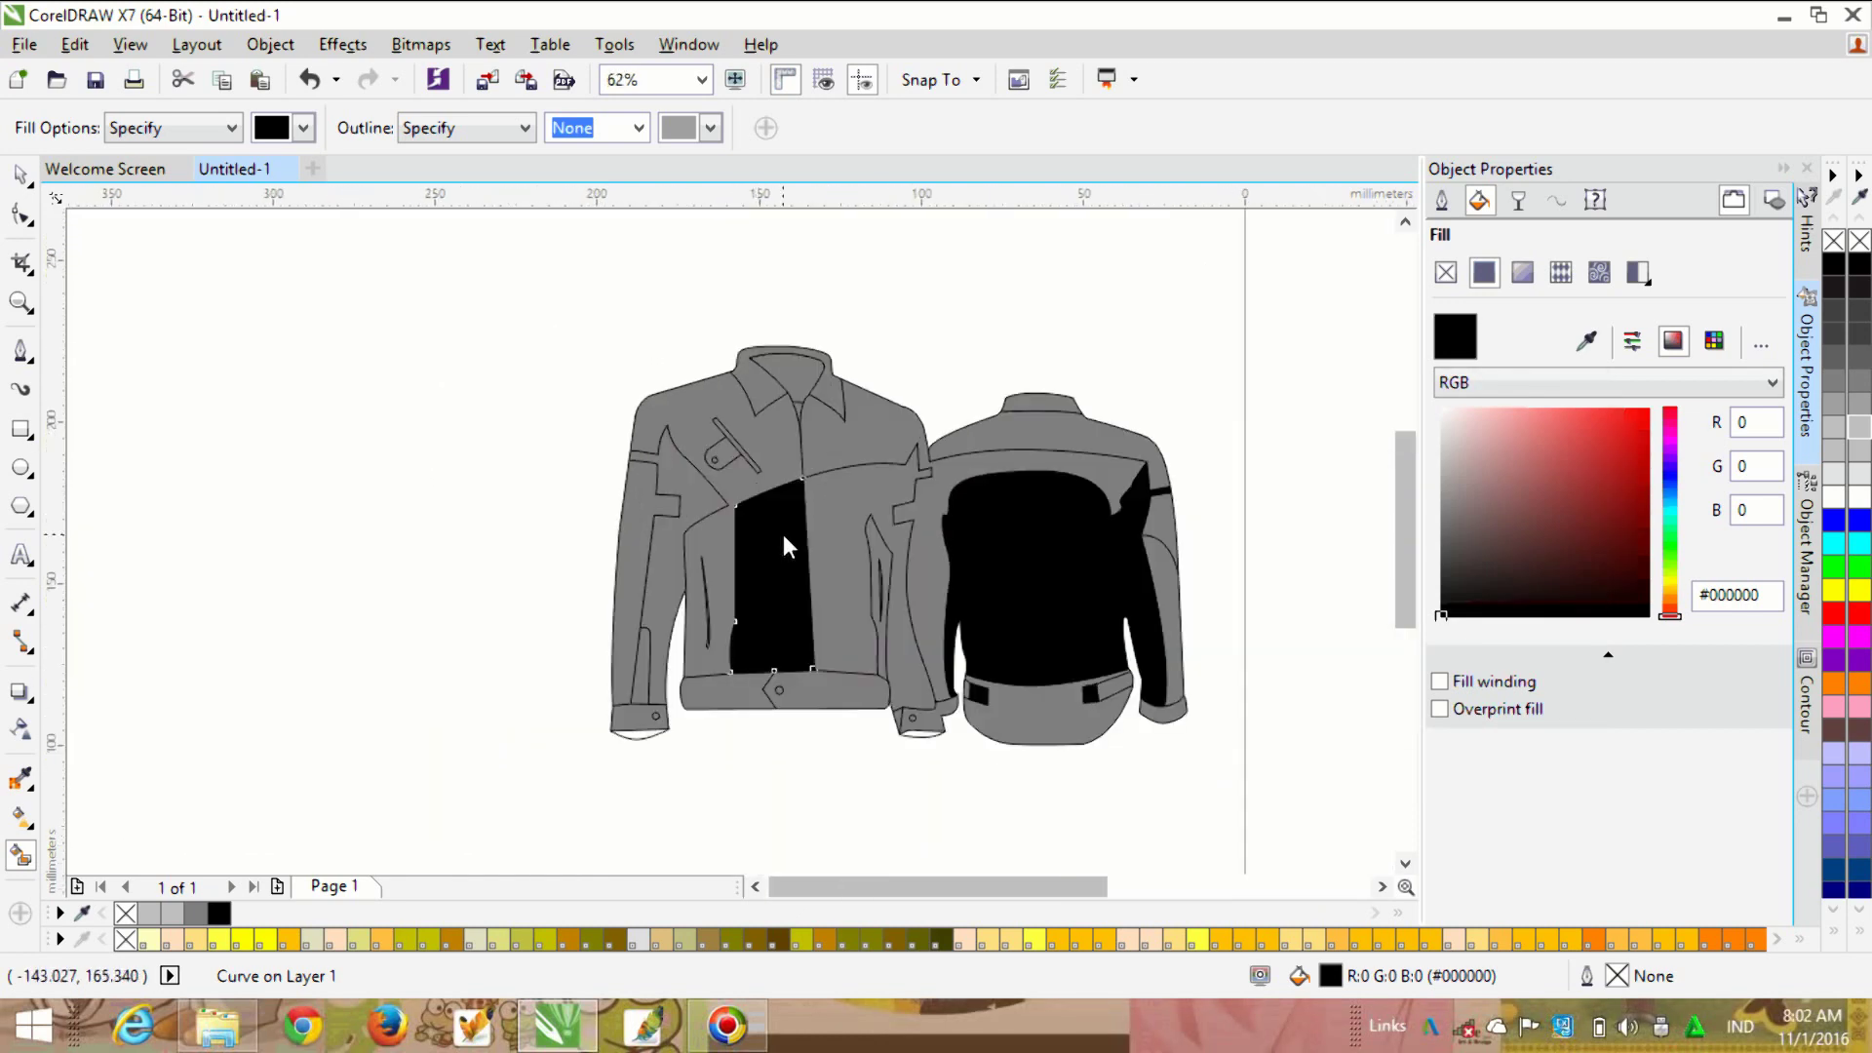
left_click(837, 546)
scroll(840, 560, "down", 2)
scroll(844, 571, "up", 8)
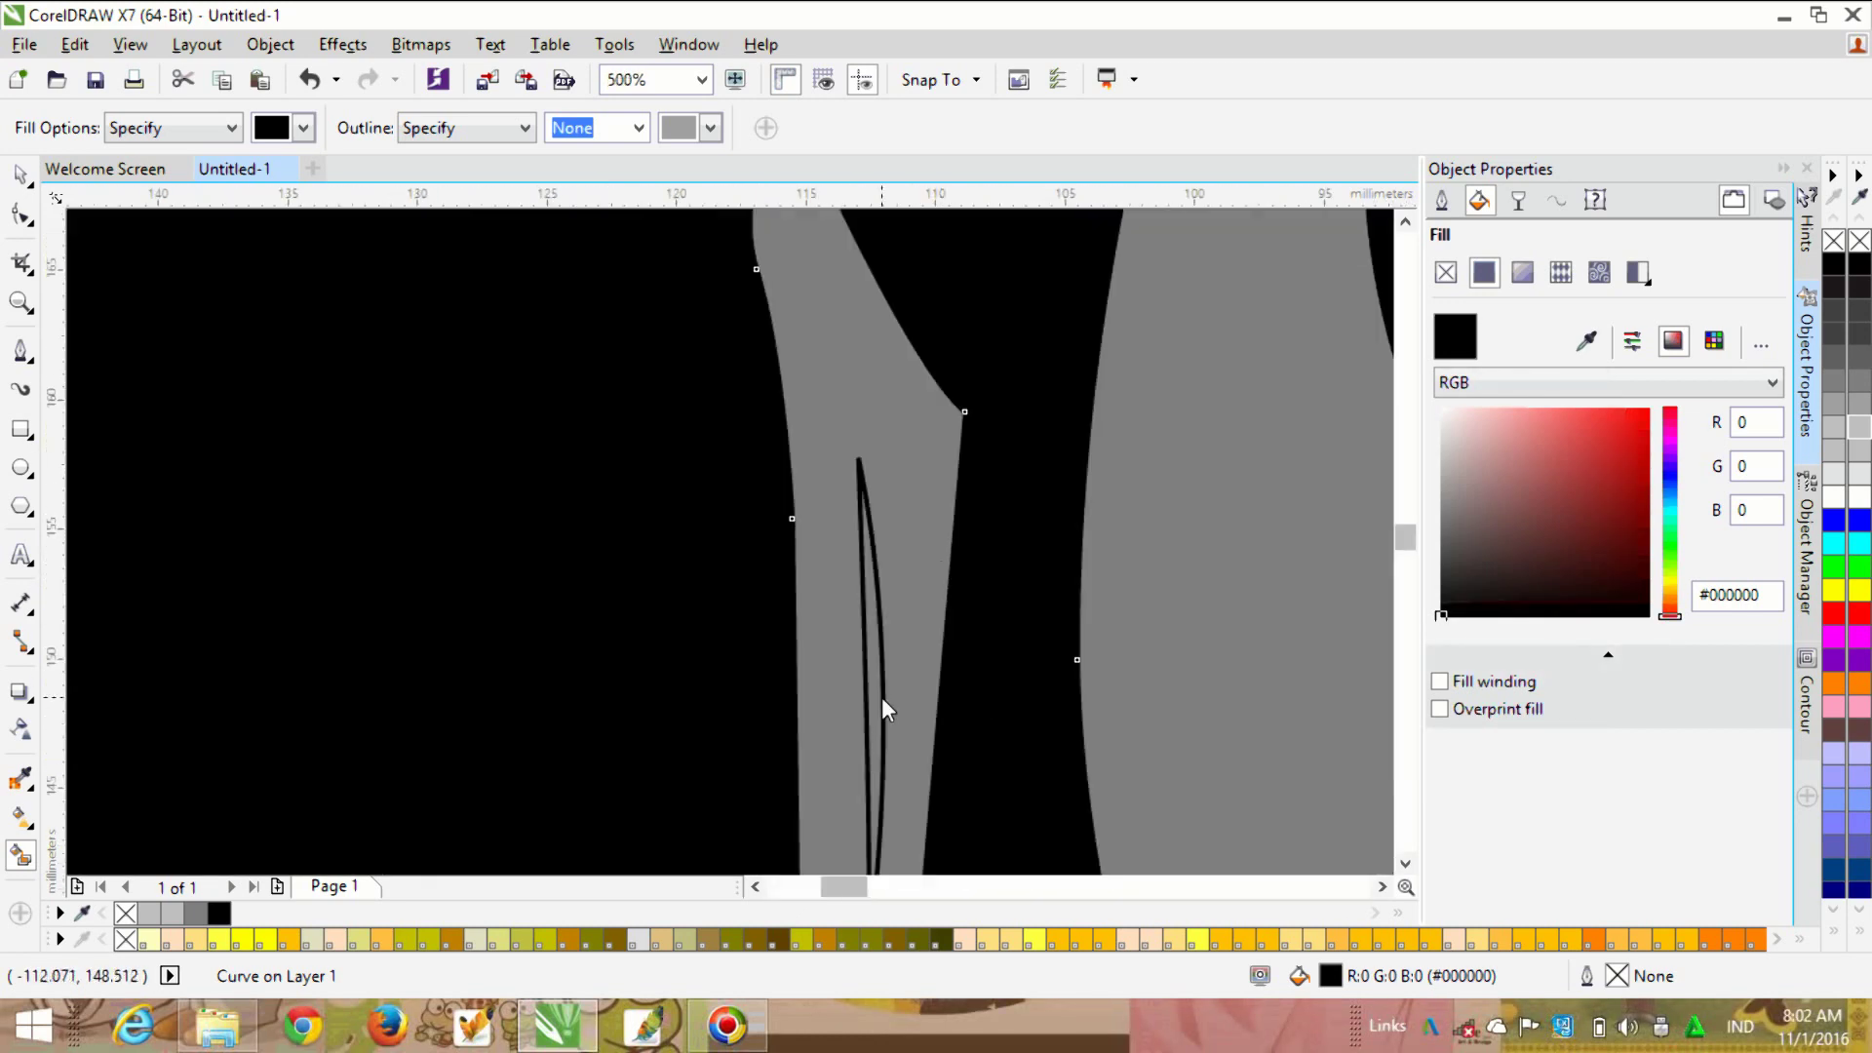
scroll(881, 698, "down", 4)
scroll(877, 518, "up", 4)
Step: Fill the strip between the sleeve lines black
left_click(523, 648)
scroll(526, 644, "down", 6)
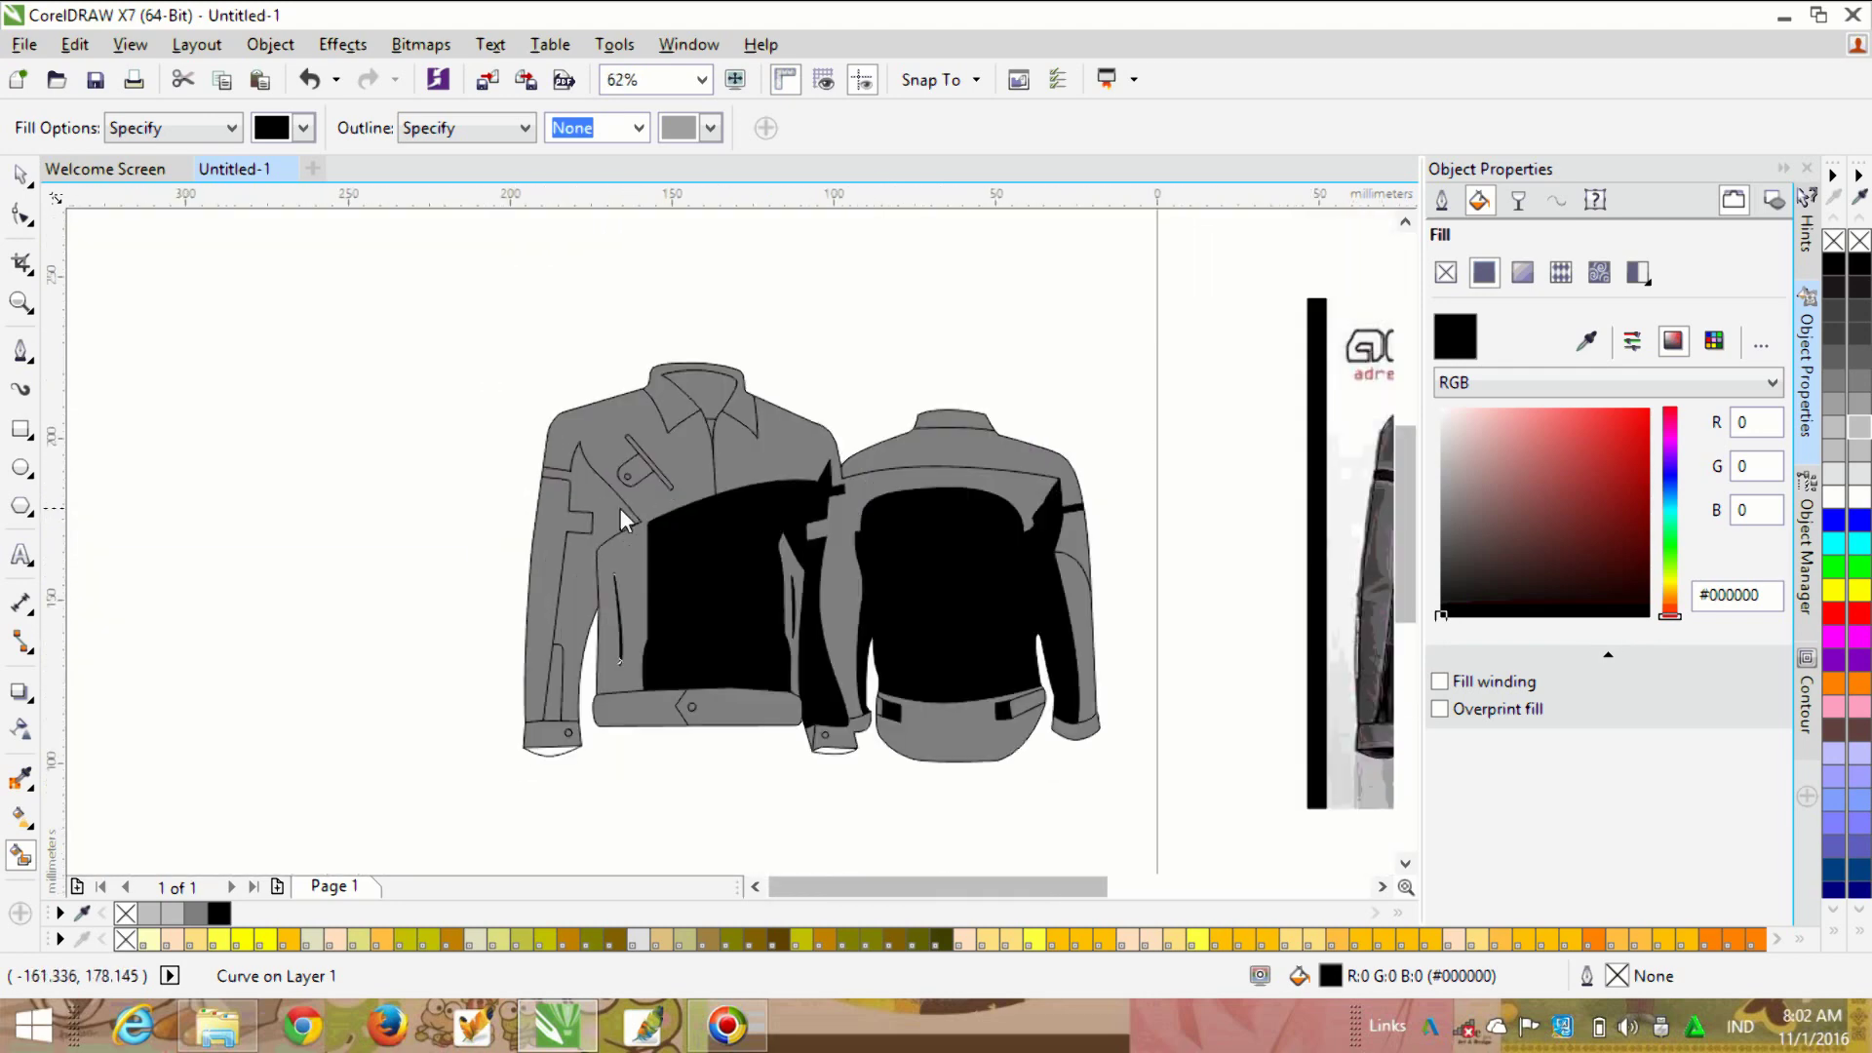
scroll(554, 683, "up", 4)
scroll(516, 572, "down", 4)
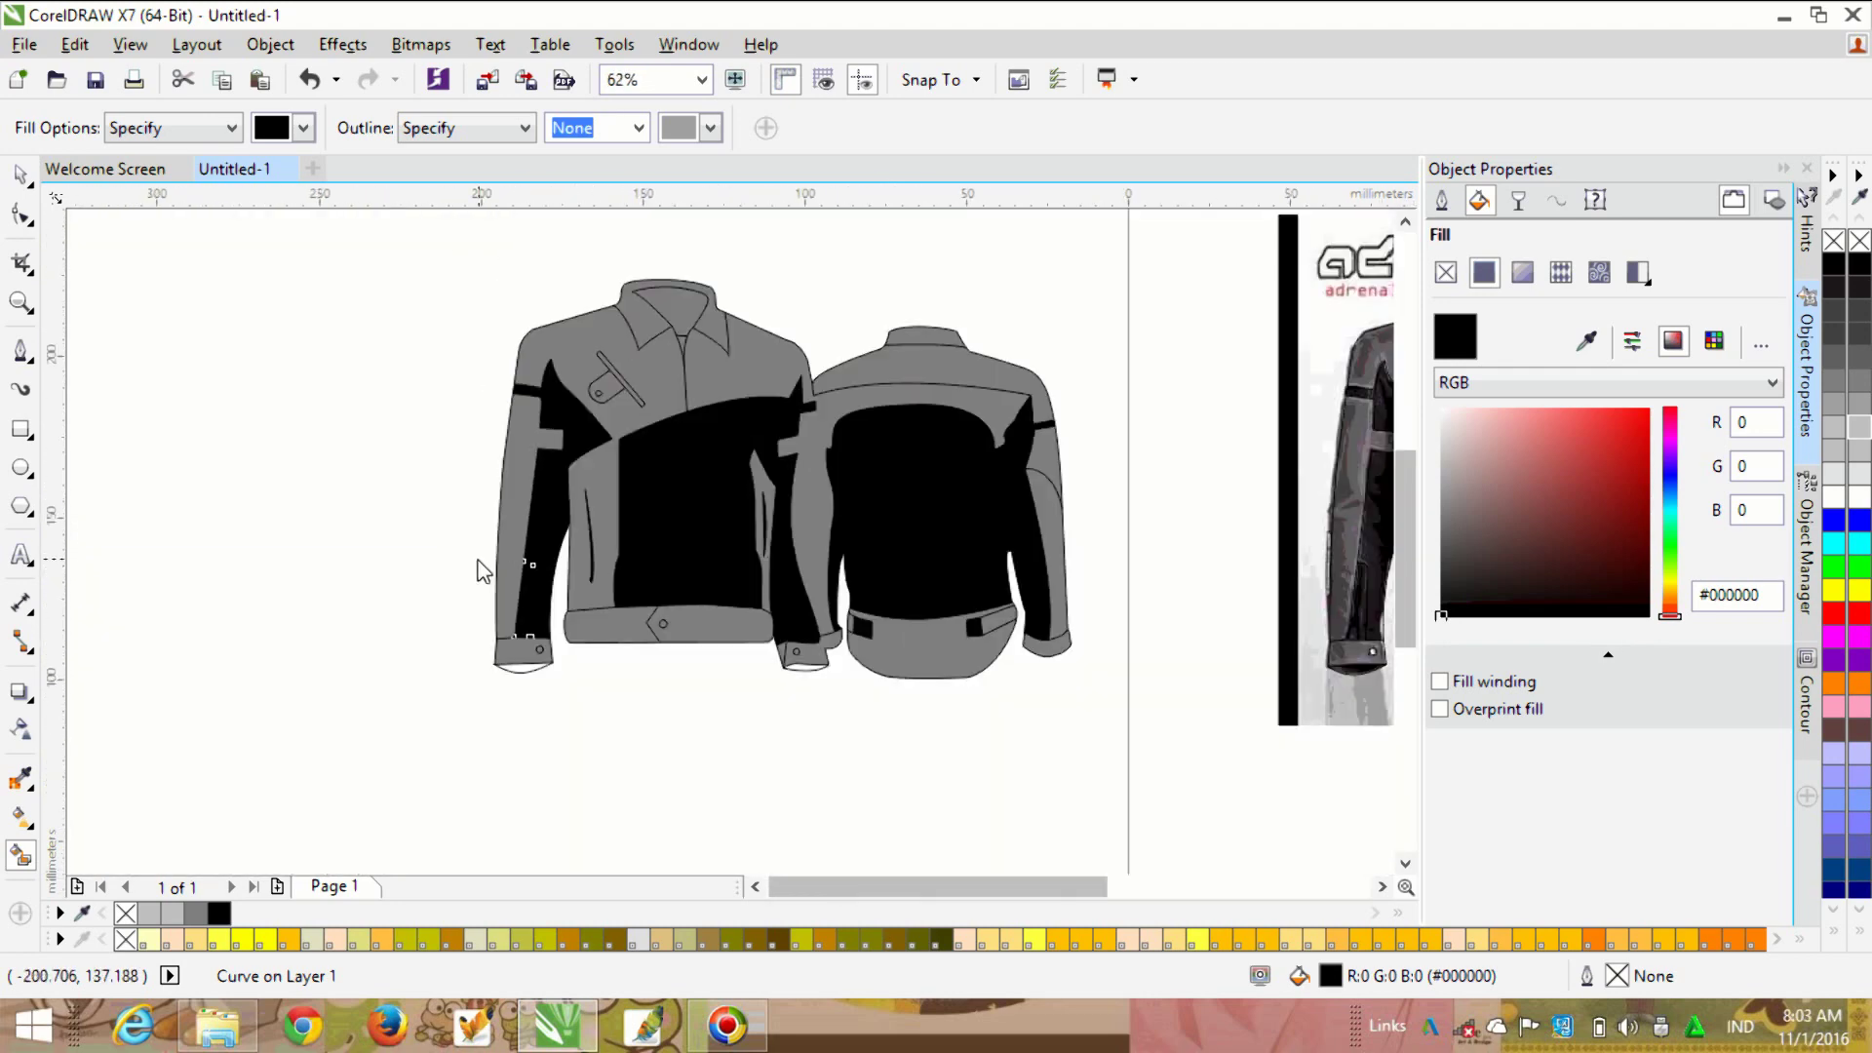
scroll(577, 494, "down", 2)
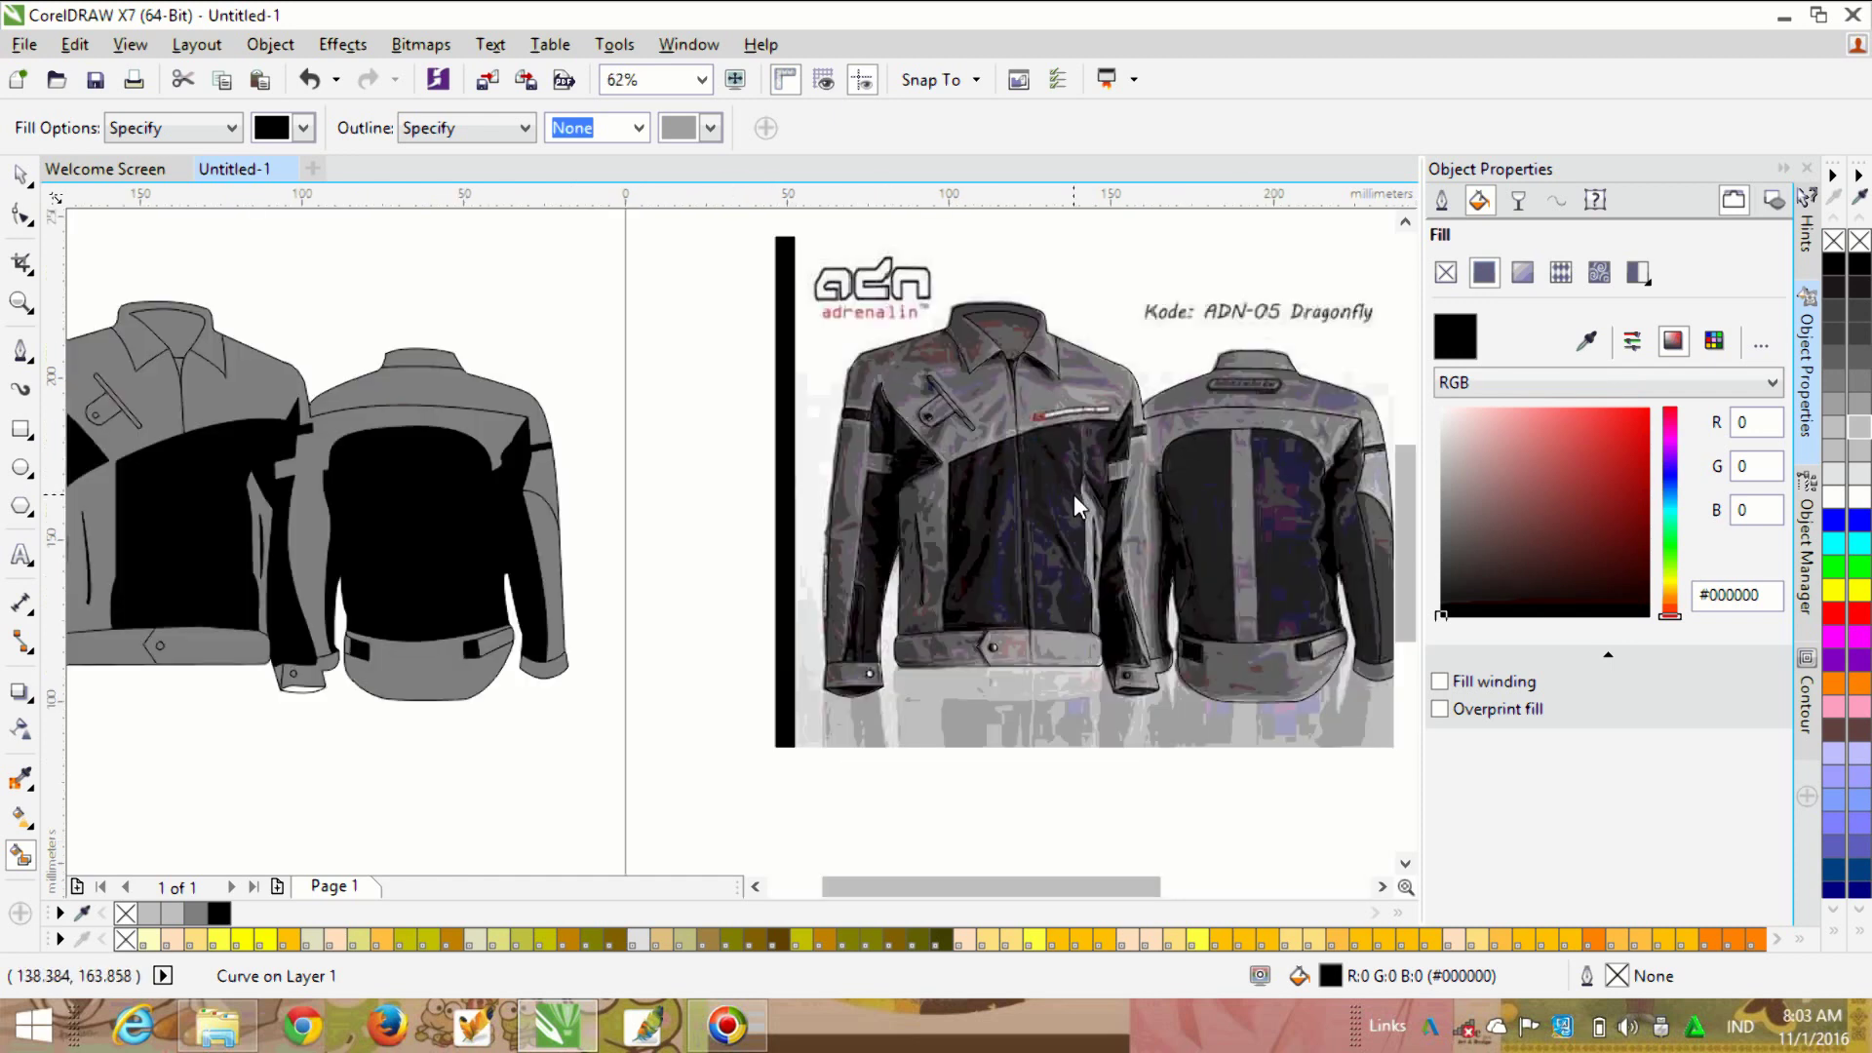
scroll(1074, 494, "up", 2)
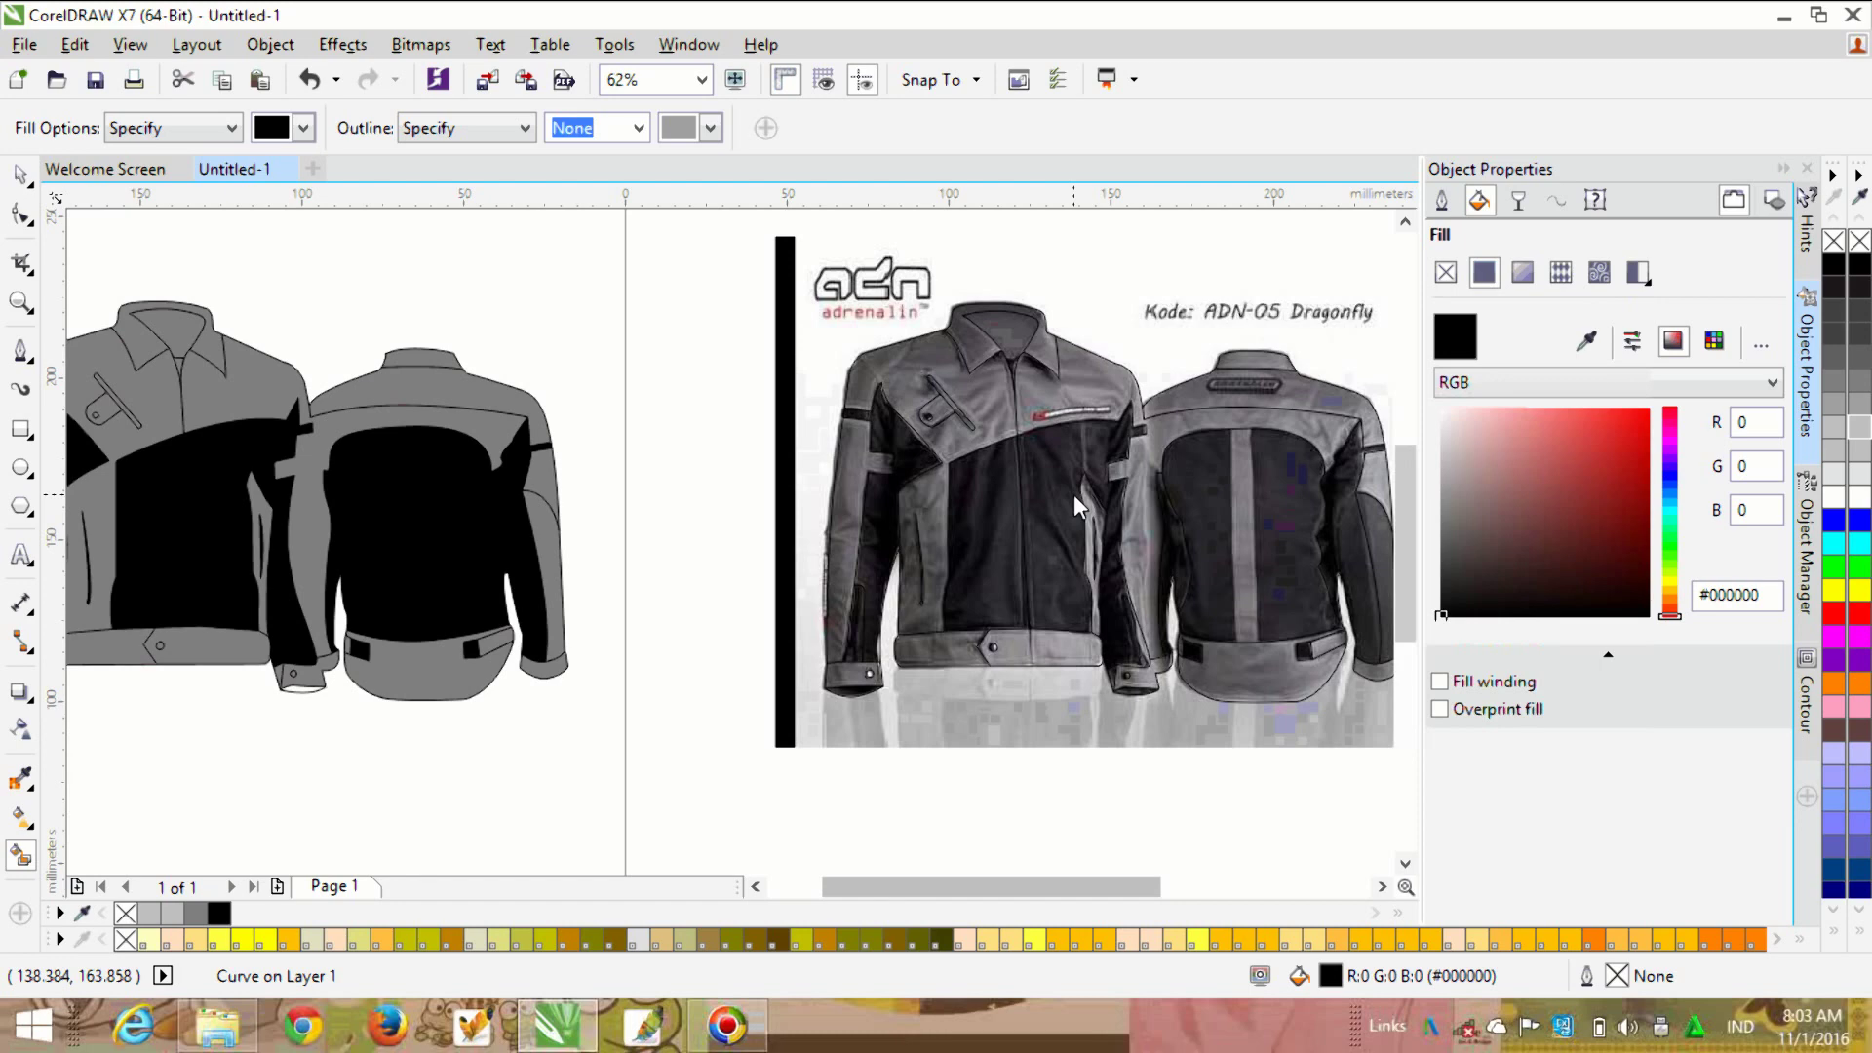
scroll(1073, 494, "up", 2)
scroll(1102, 500, "down", 4)
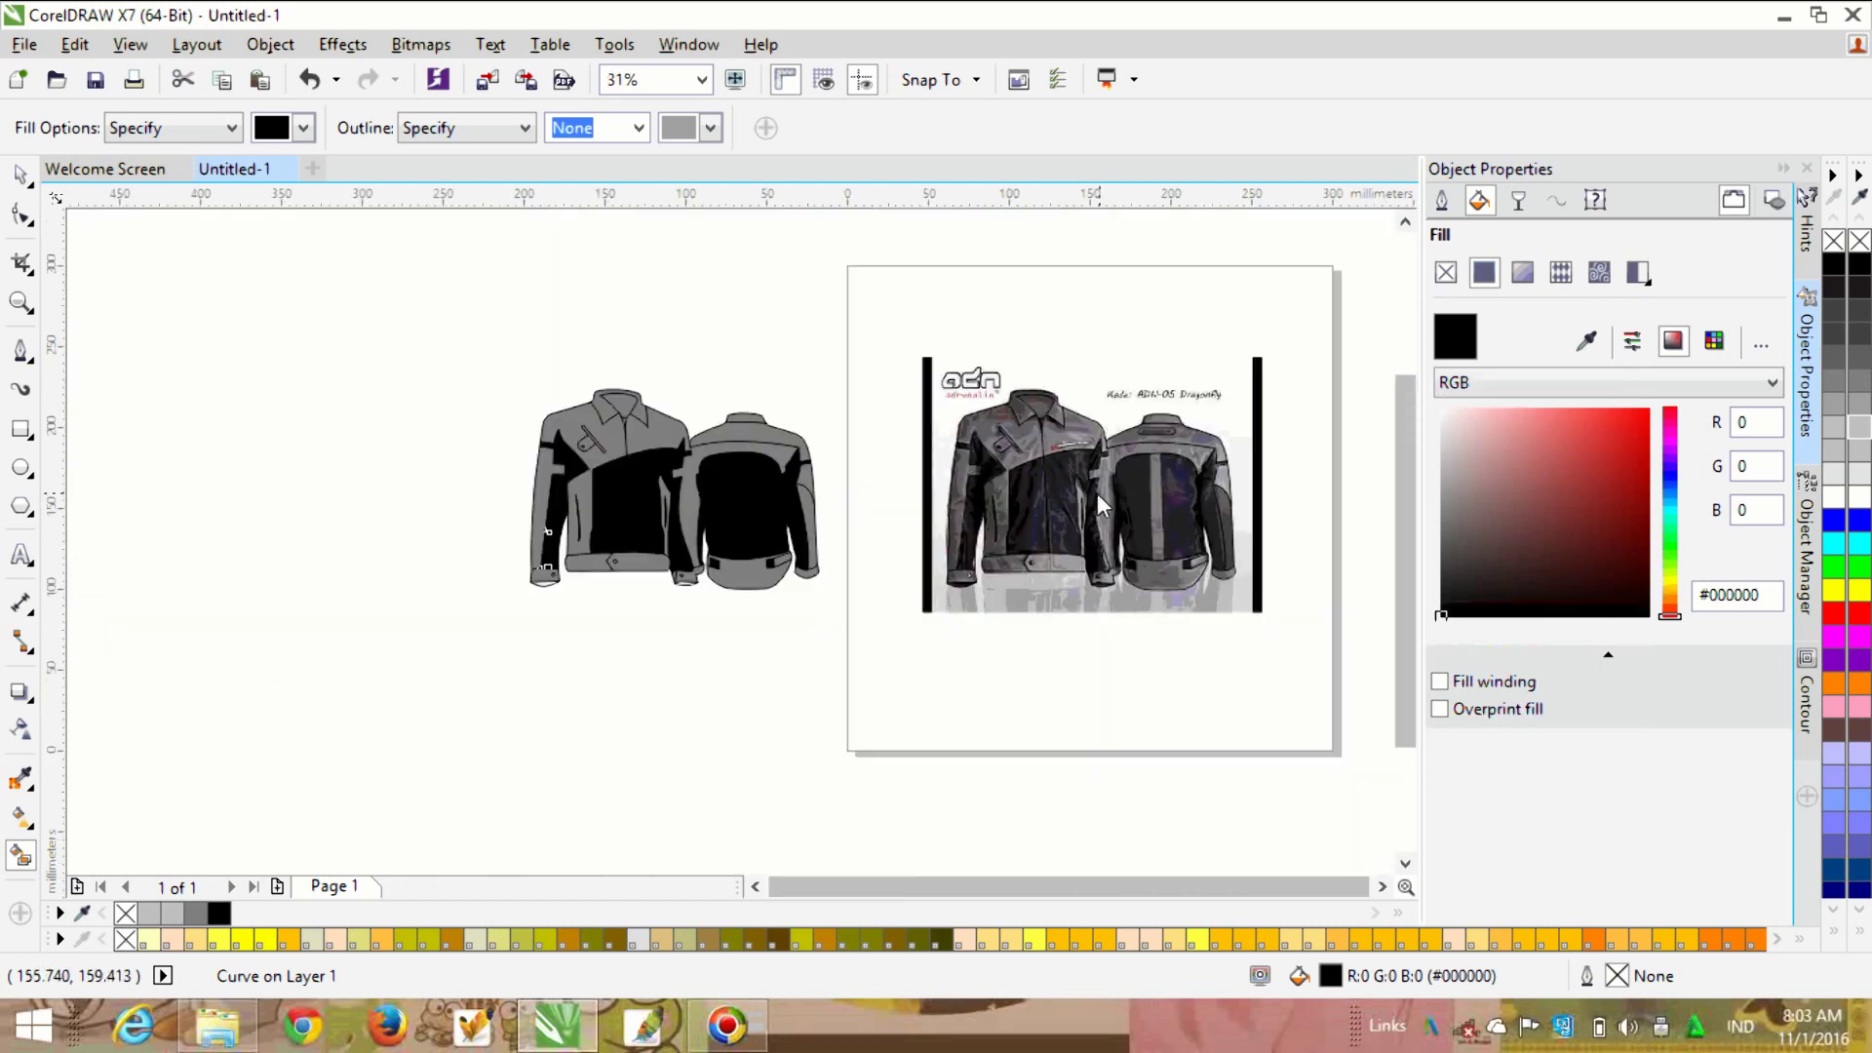
Step: Fill the three cuff undersides black
left_click(394, 335)
left_click(19, 854)
scroll(538, 592, "up", 3)
left_click(571, 491)
scroll(528, 522, "down", 2)
scroll(795, 519, "up", 2)
left_click(868, 495)
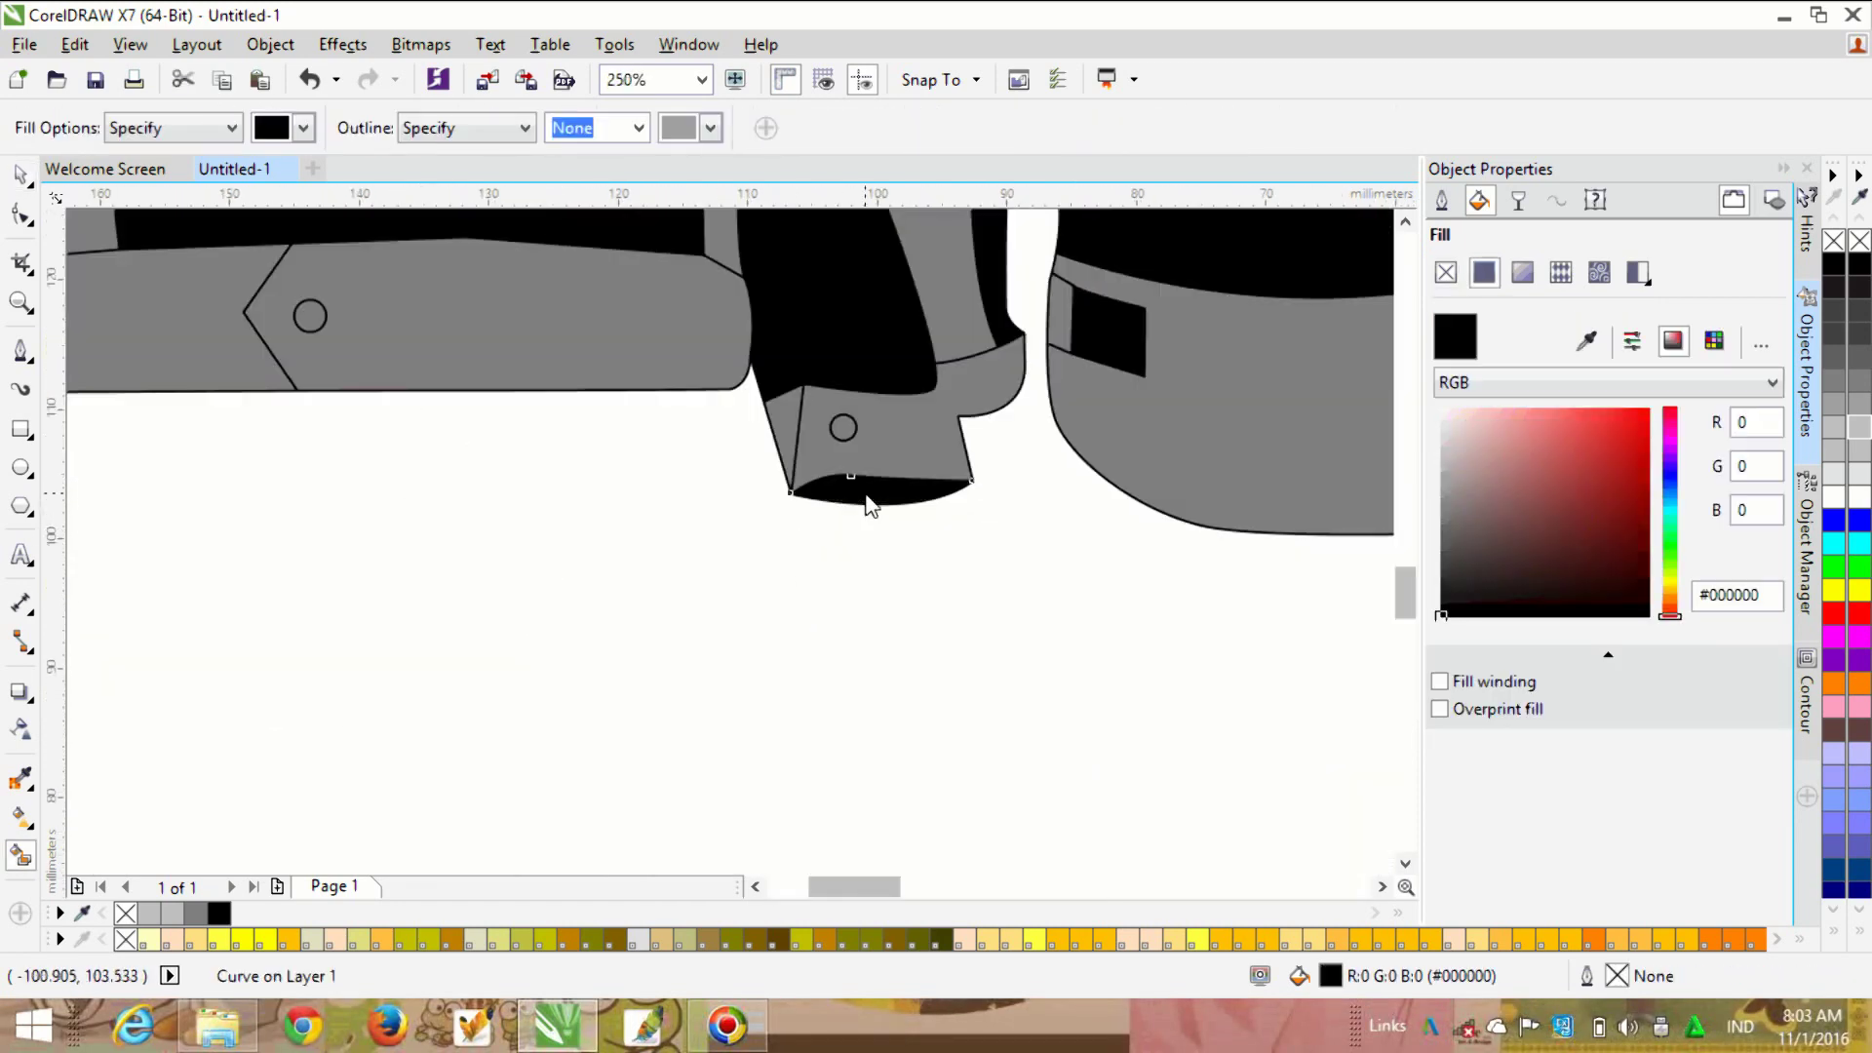
scroll(642, 548, "down", 1)
scroll(644, 553, "down", 1)
Step: Recolour both cuff pieces with the 70% Black dark grey swatch
key("space")
scroll(530, 554, "up", 2)
left_click(154, 494, "shift")
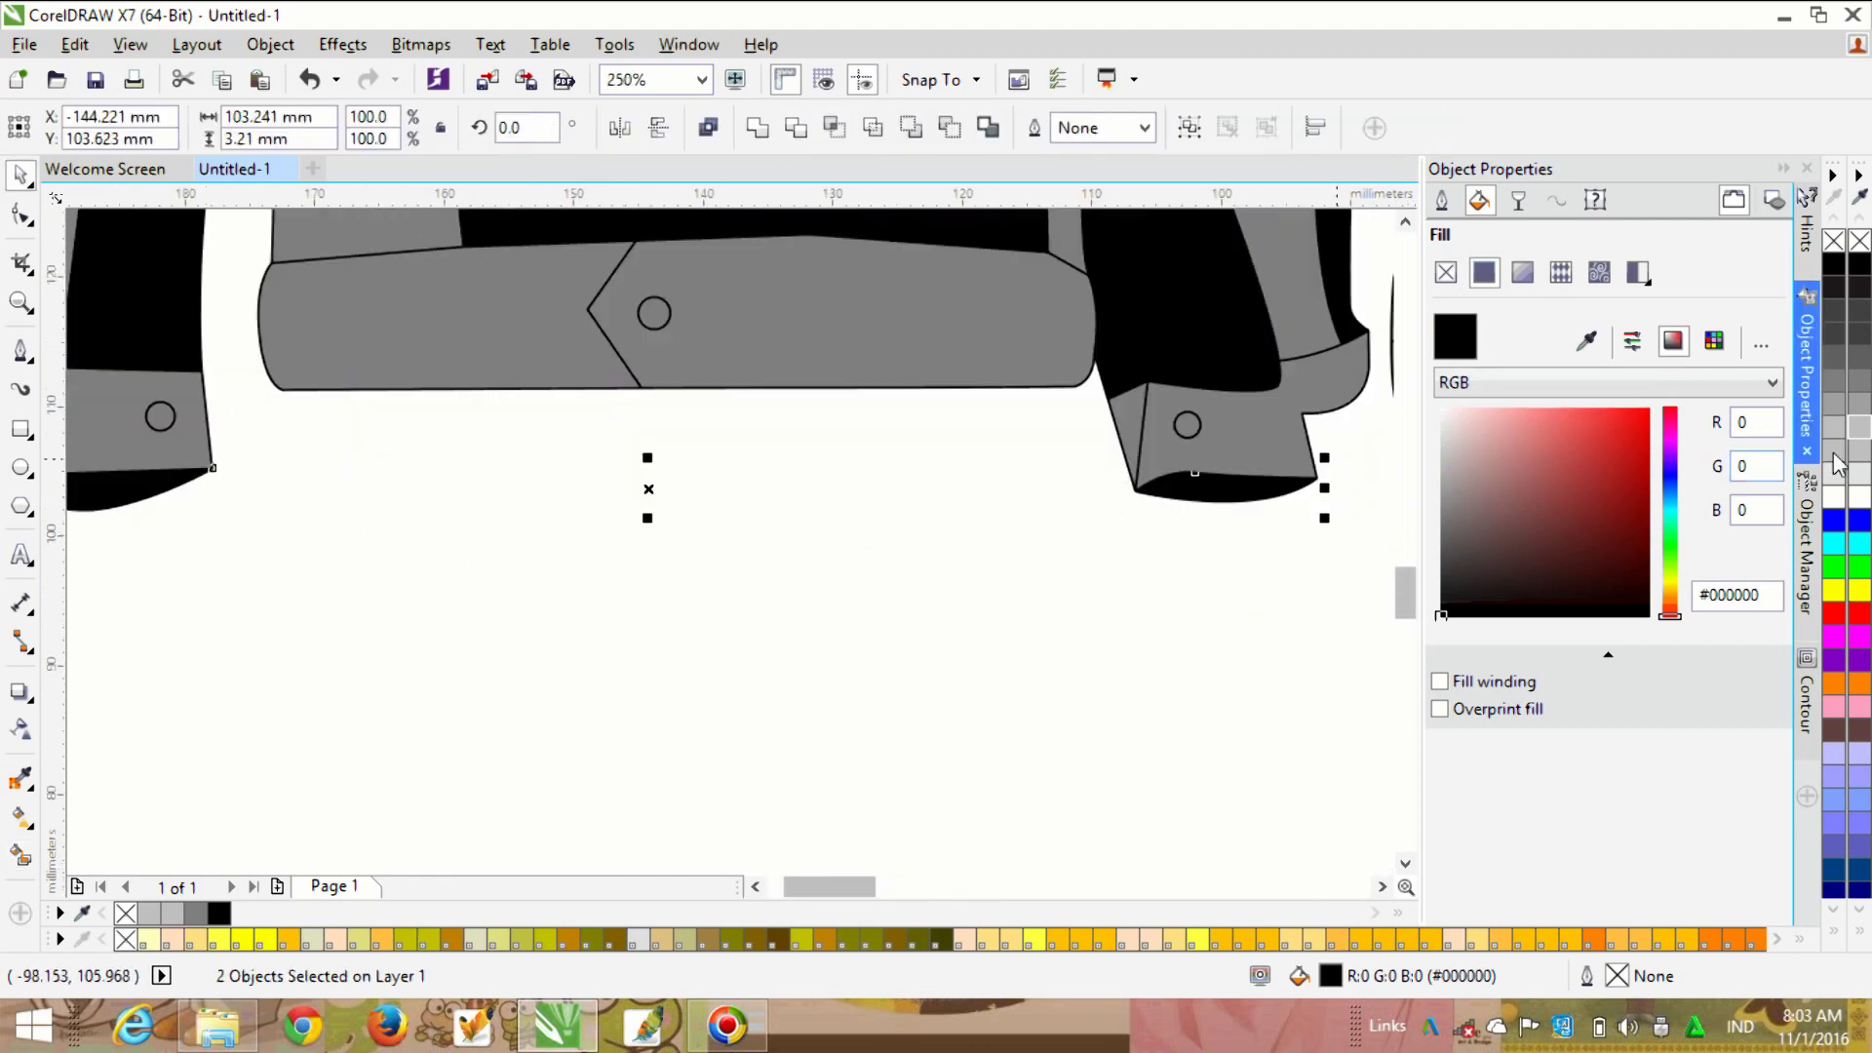
left_click(1852, 312)
scroll(823, 606, "down", 2)
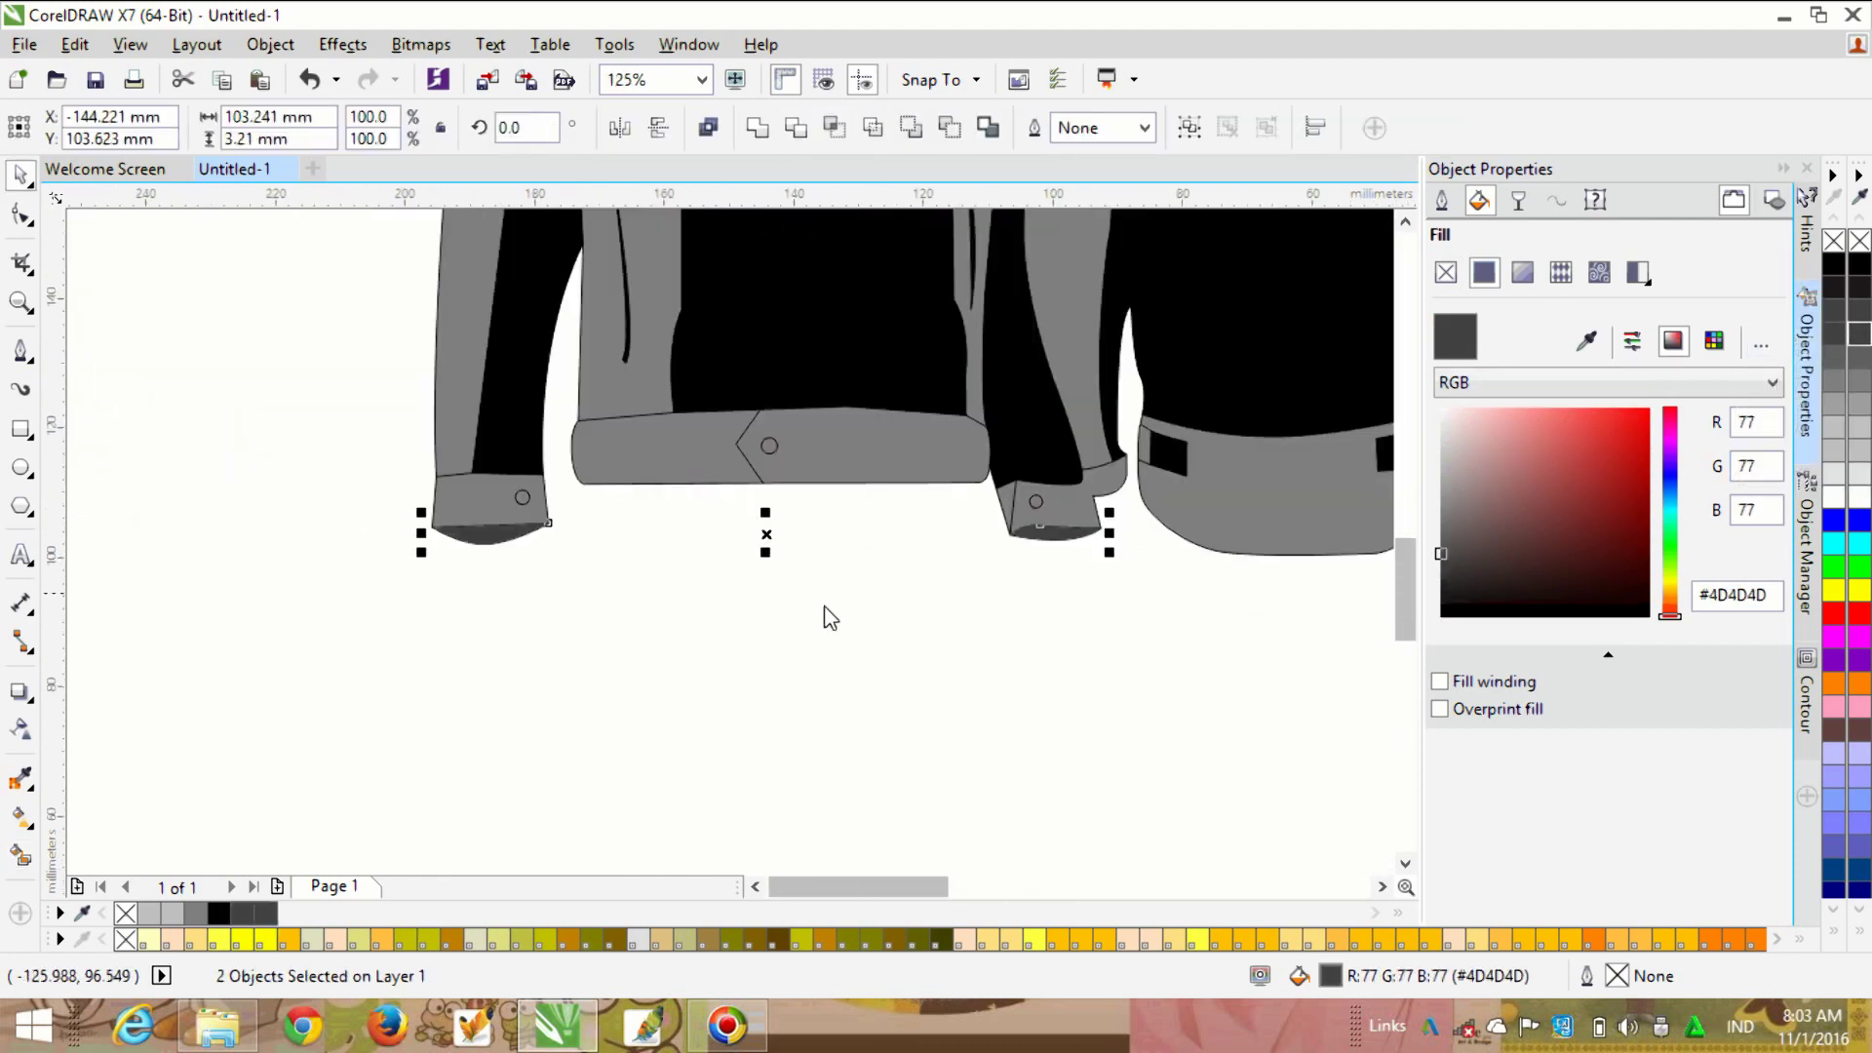
left_click(613, 690)
scroll(614, 690, "down", 1)
Step: Select every piece of both jacket drawings and set their outline colour to white
left_click_drag(489, 389, 909, 741)
left_click(1441, 200)
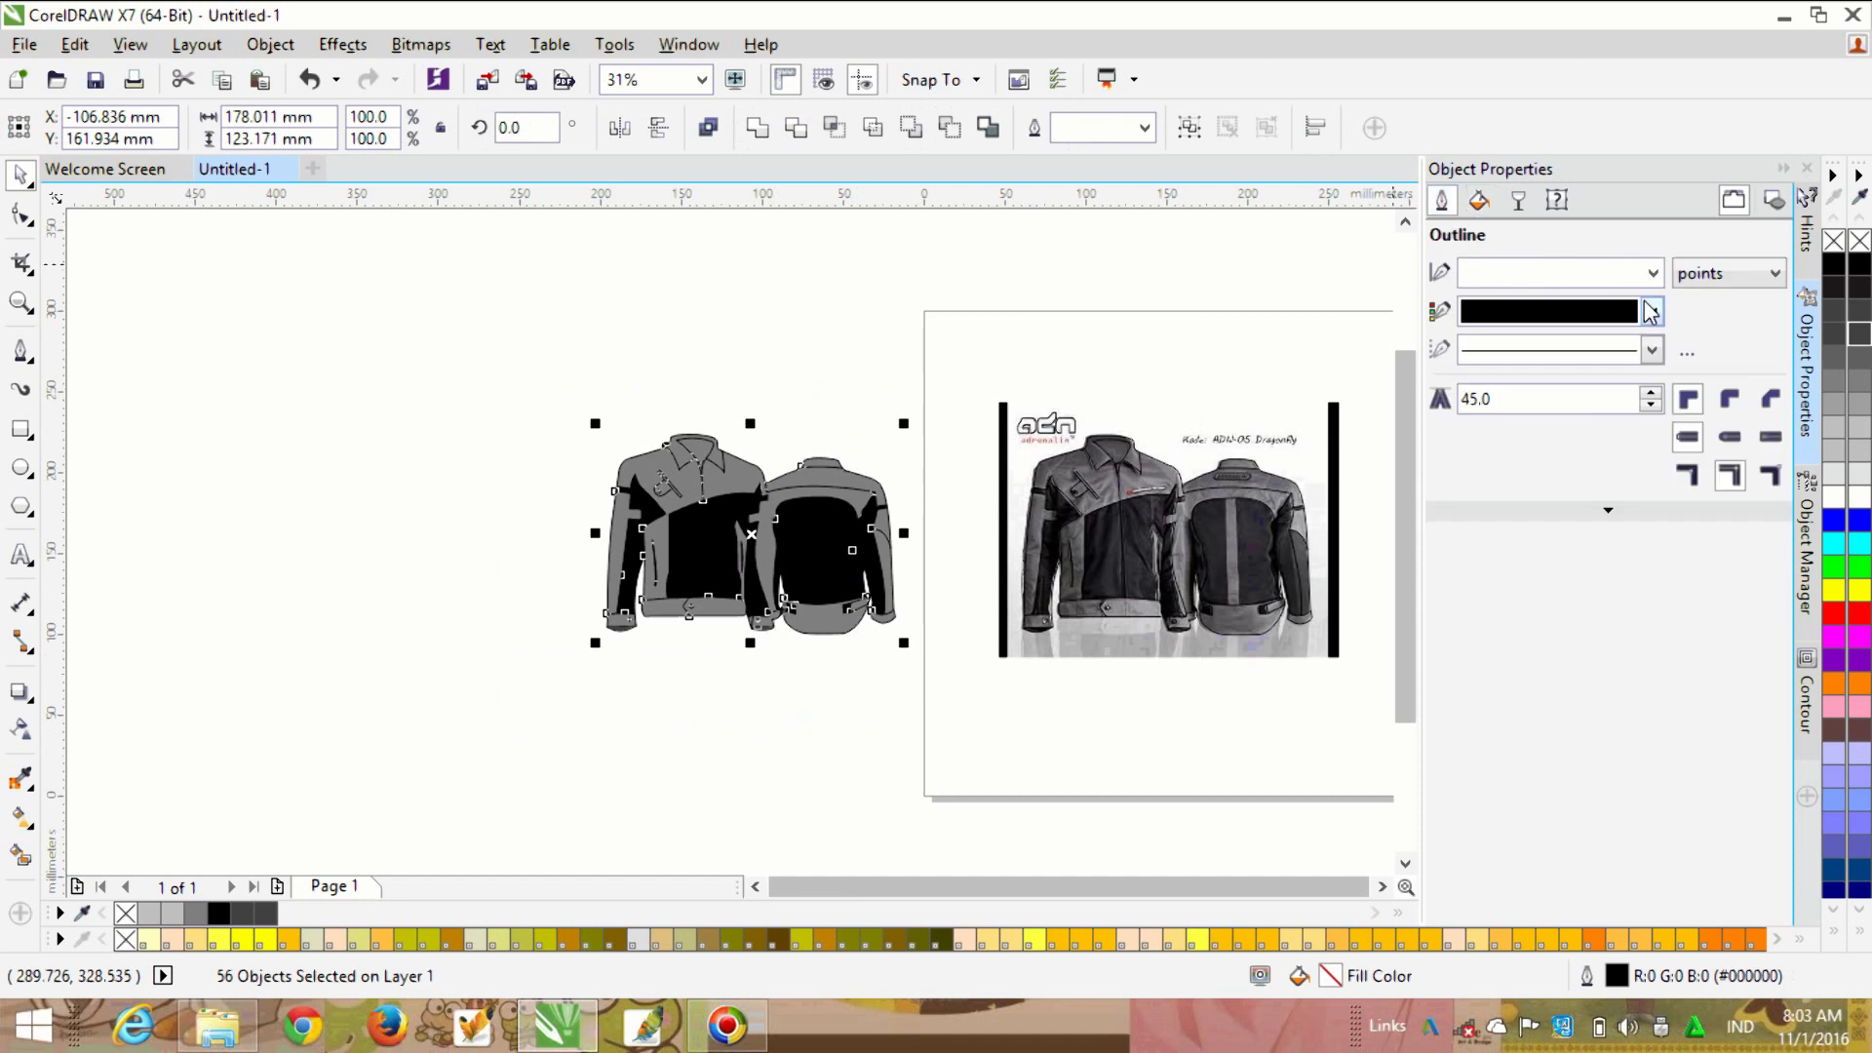
left_click(1650, 312)
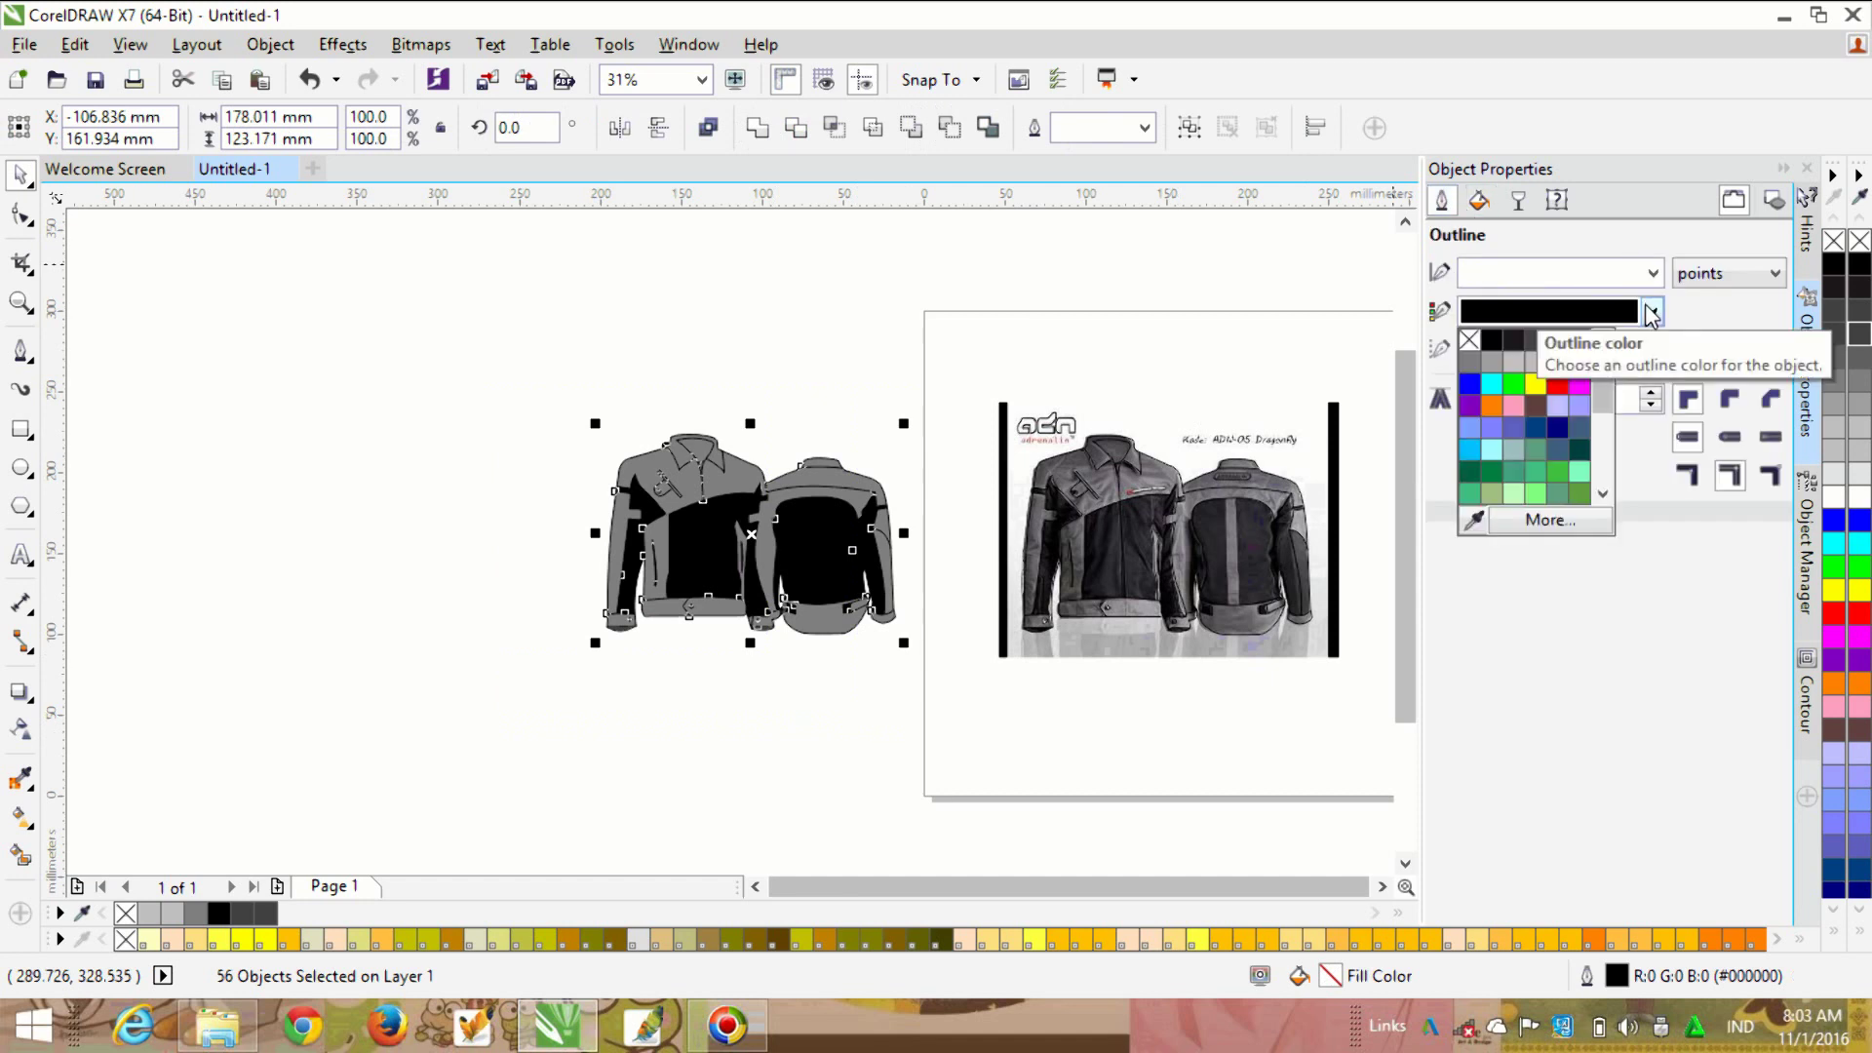
left_click(1535, 367)
scroll(753, 478, "up", 2)
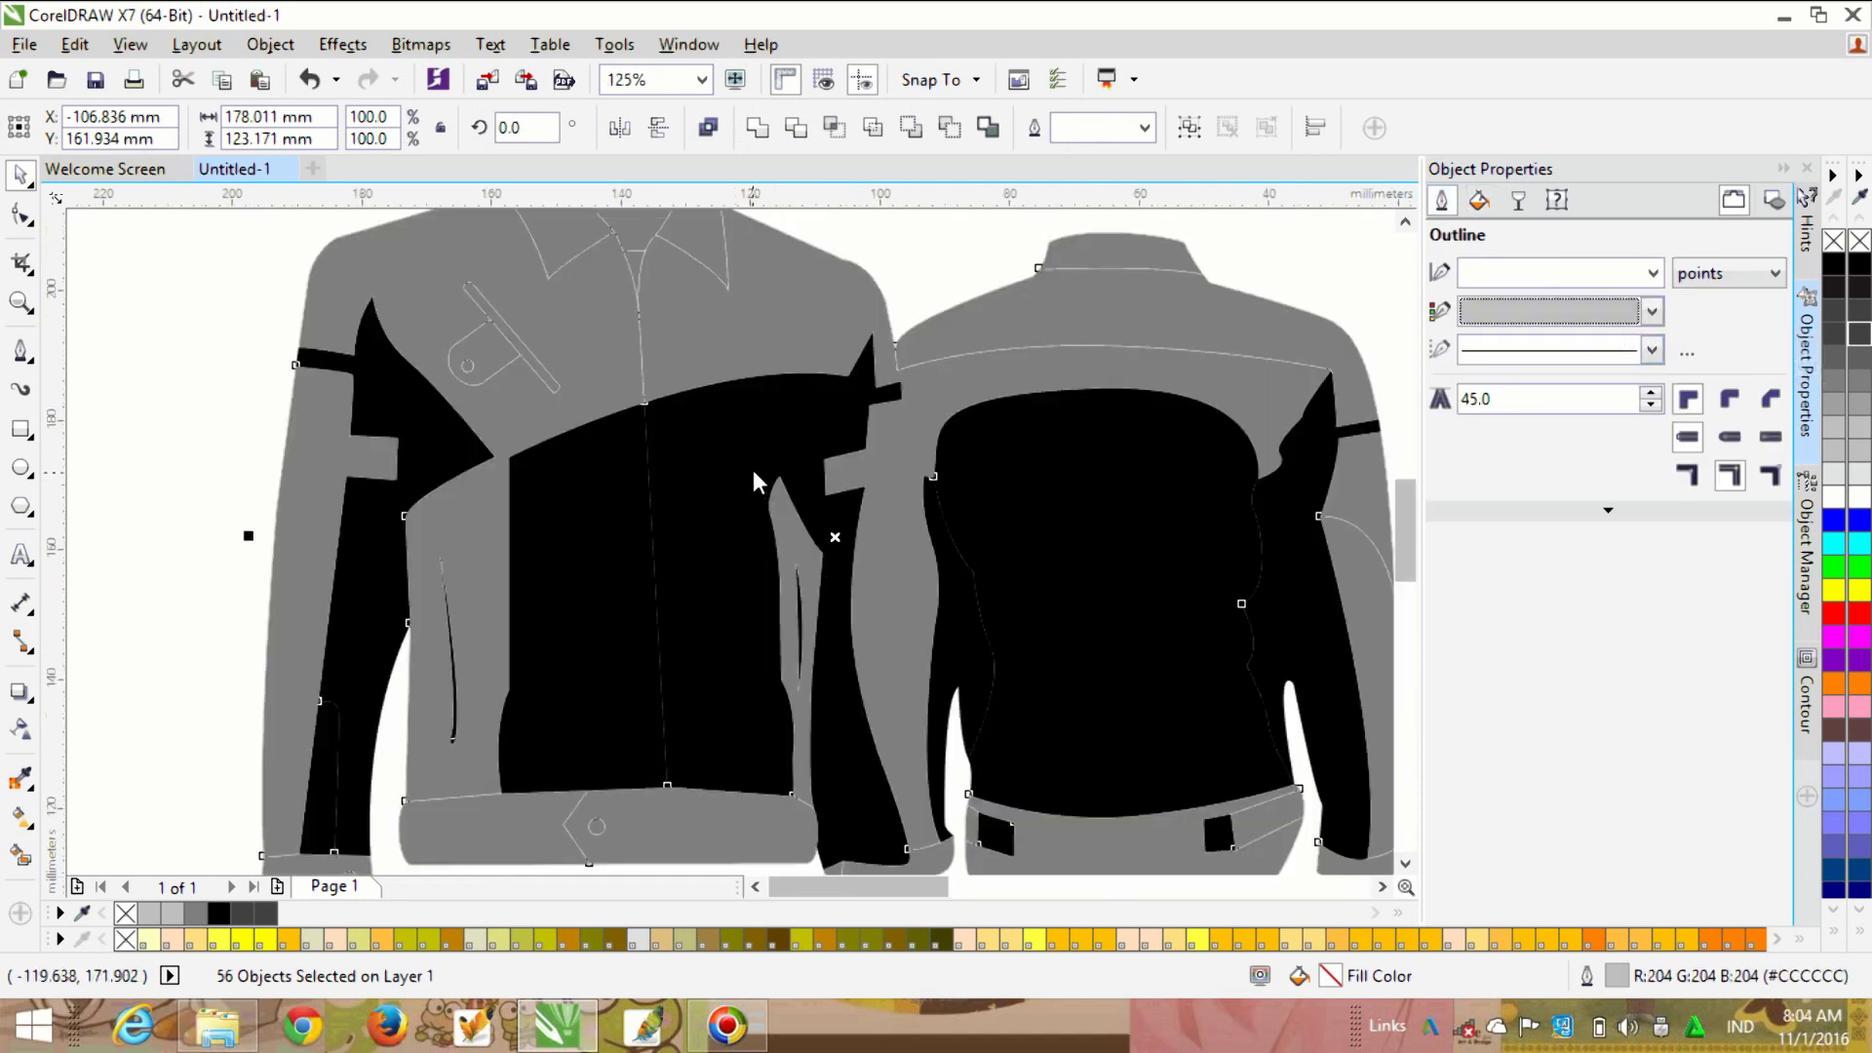
scroll(754, 473, "down", 1)
left_click(1652, 311)
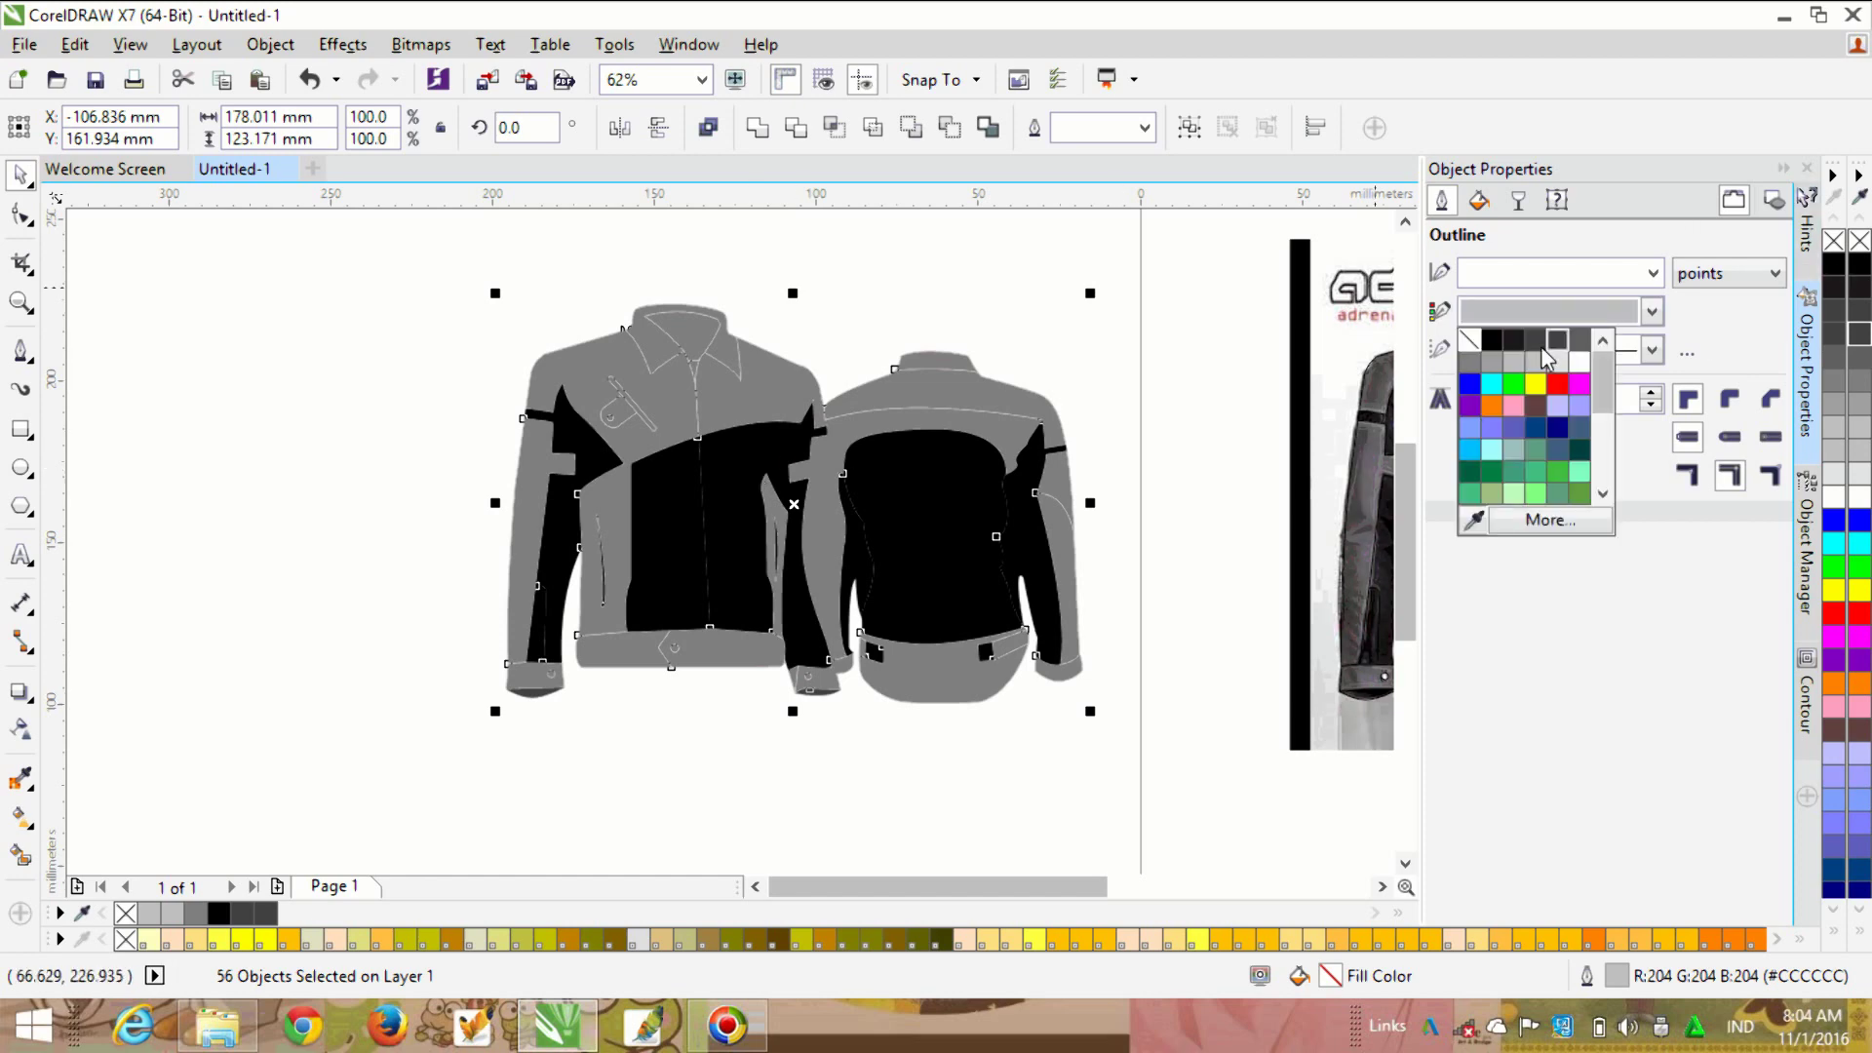
left_click(1544, 349)
scroll(747, 471, "up", 1)
left_click(1651, 311)
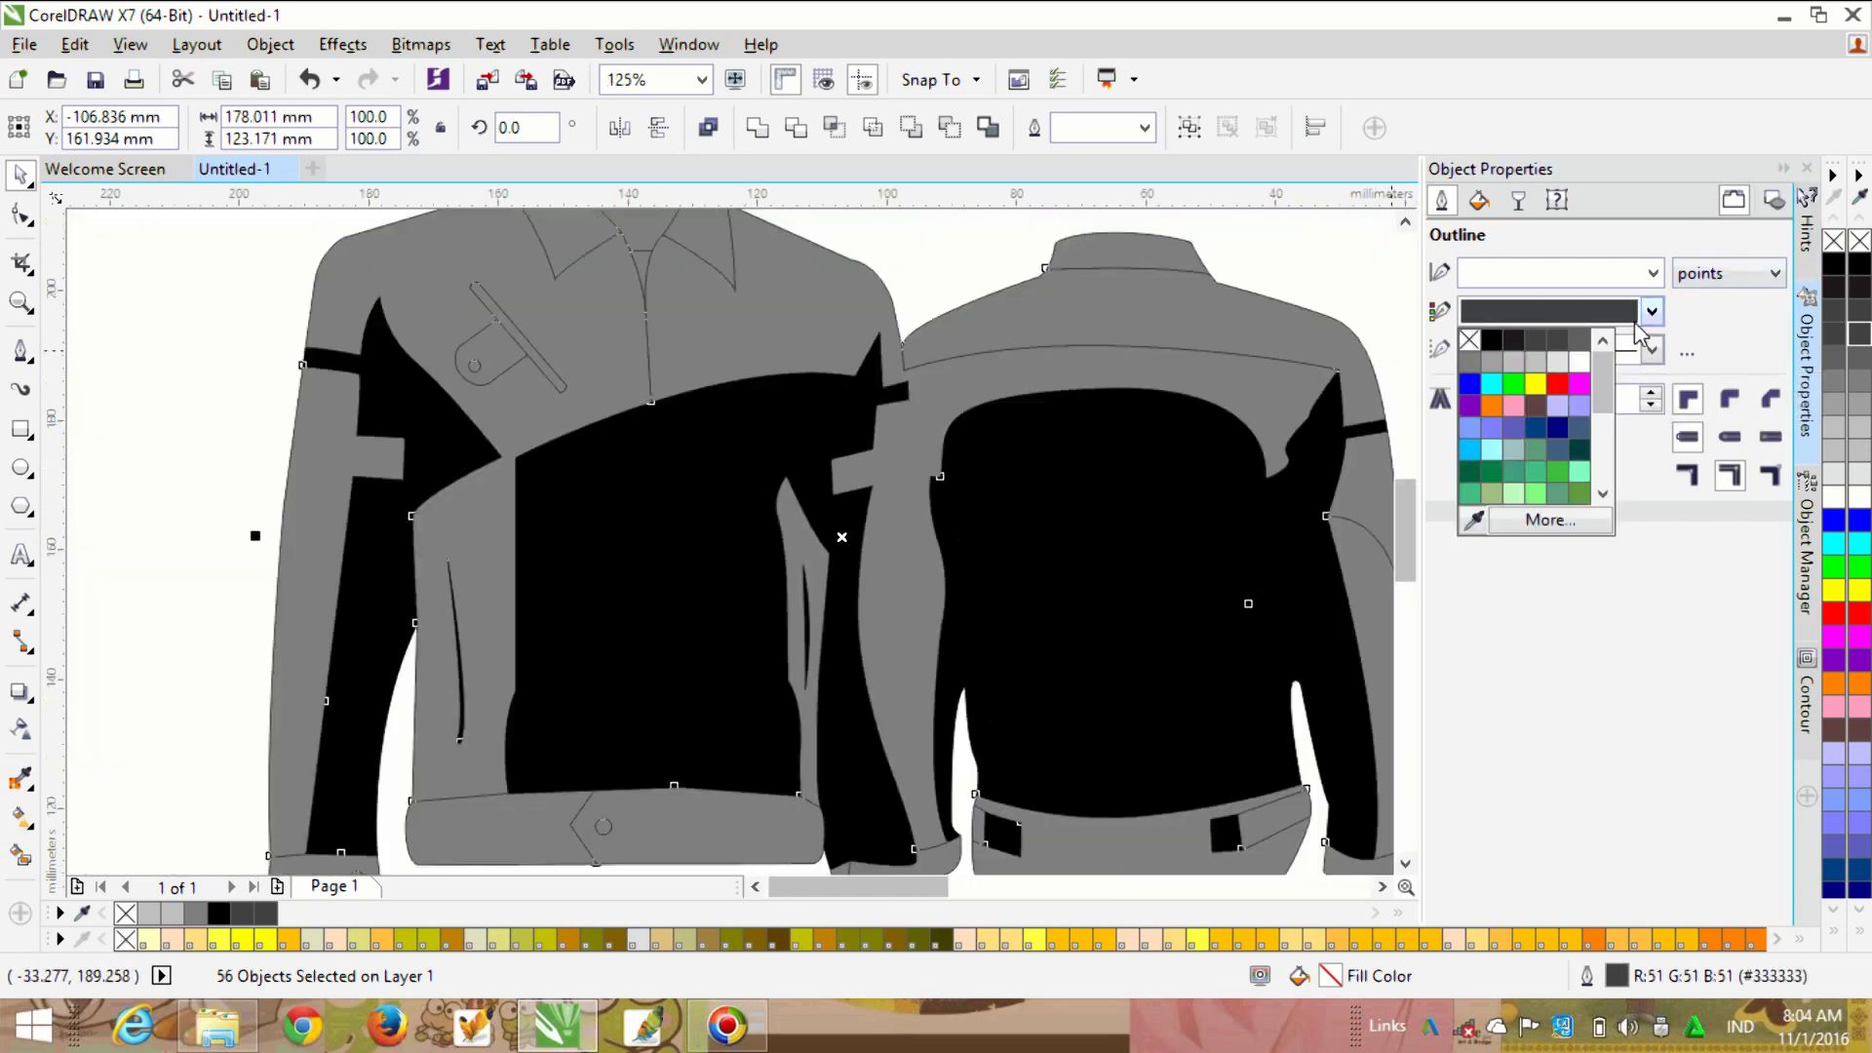
left_click(1579, 361)
scroll(570, 524, "down", 1)
scroll(566, 376, "up", 2)
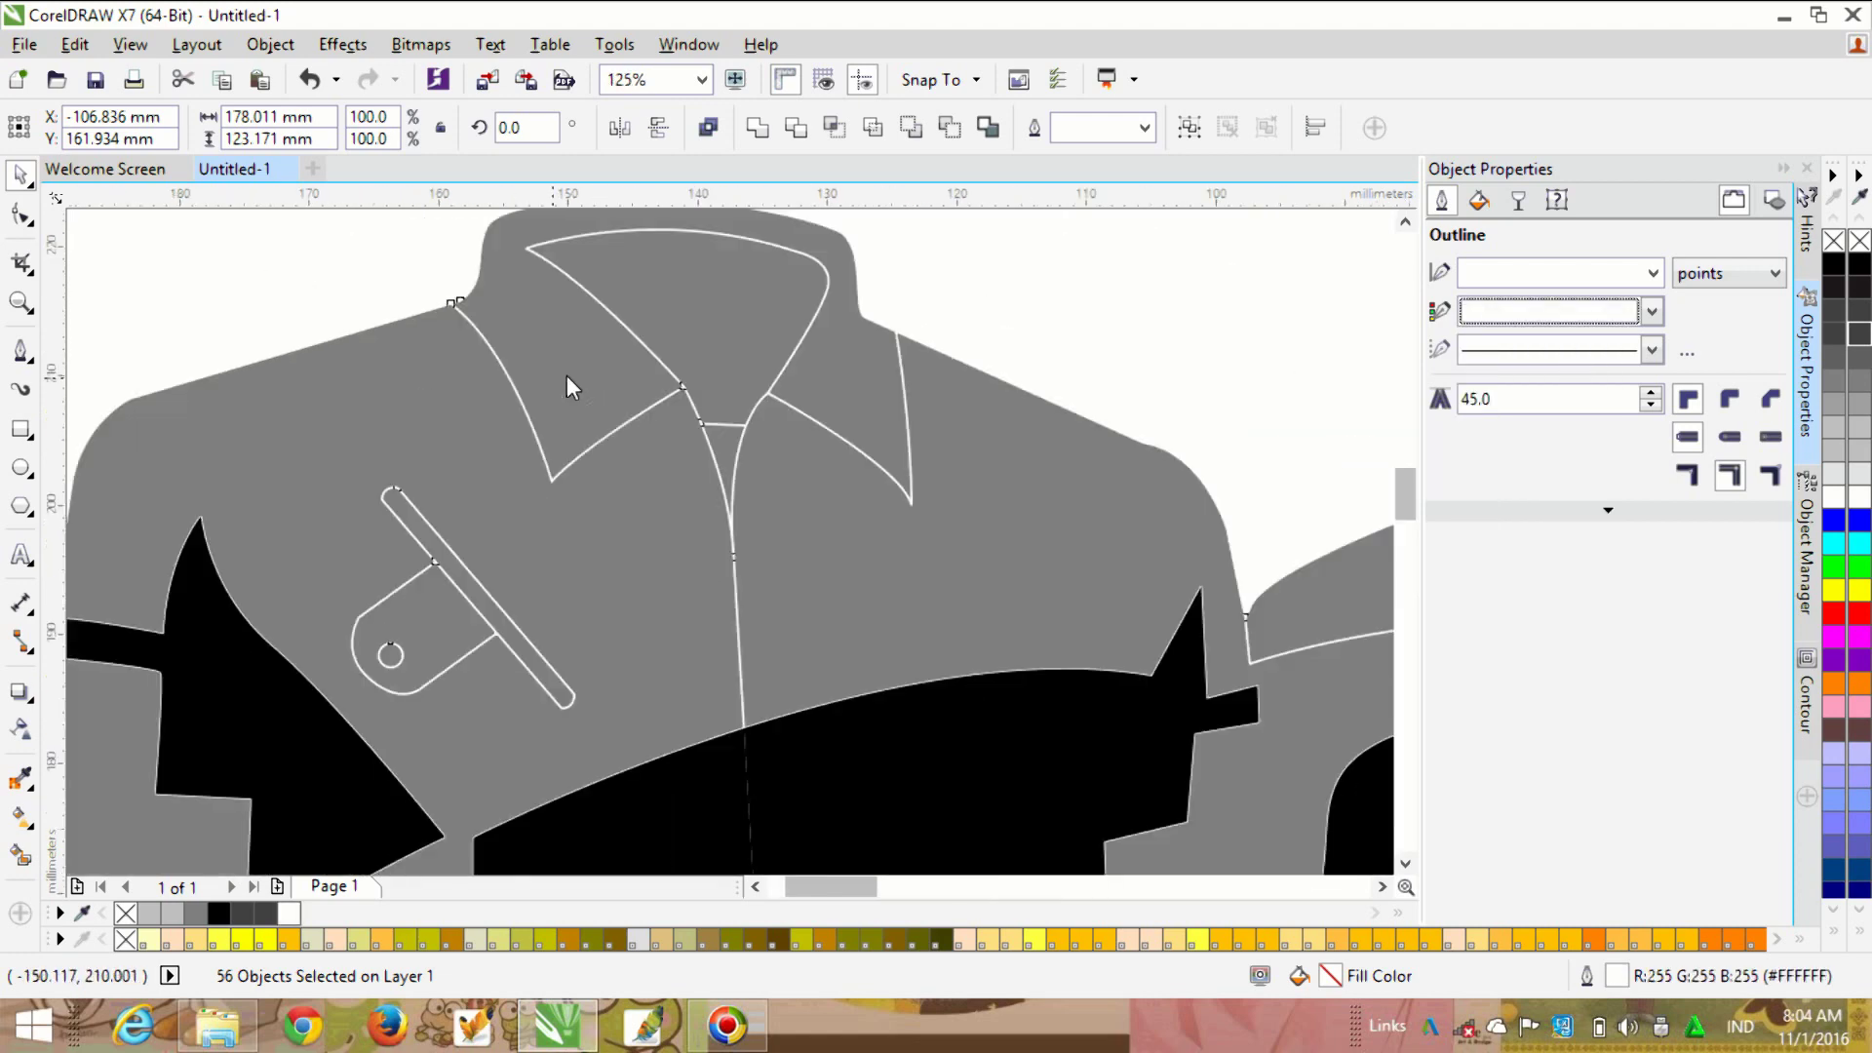
scroll(566, 376, "down", 1)
Step: Set the selected outlines' width to 1.0 pt, then deselect
left_click(1651, 349)
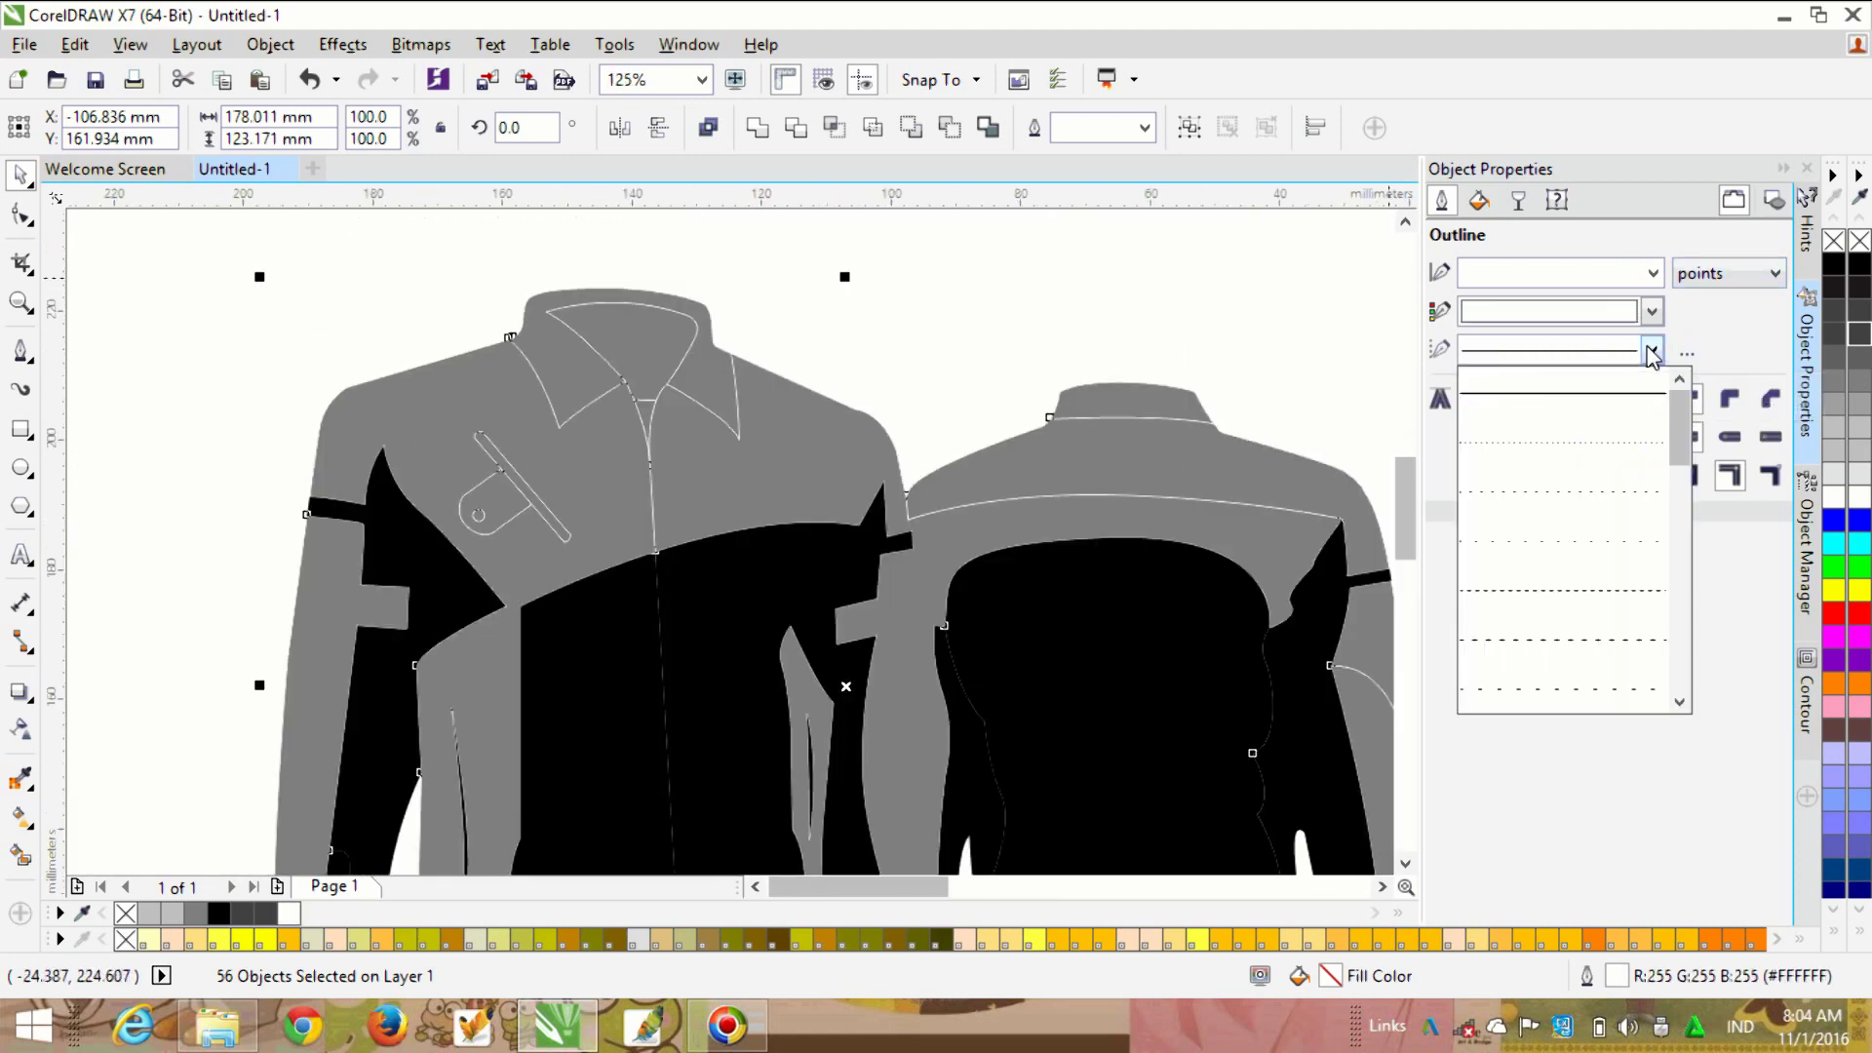
left_click(1651, 349)
left_click(1144, 127)
left_click(1098, 234)
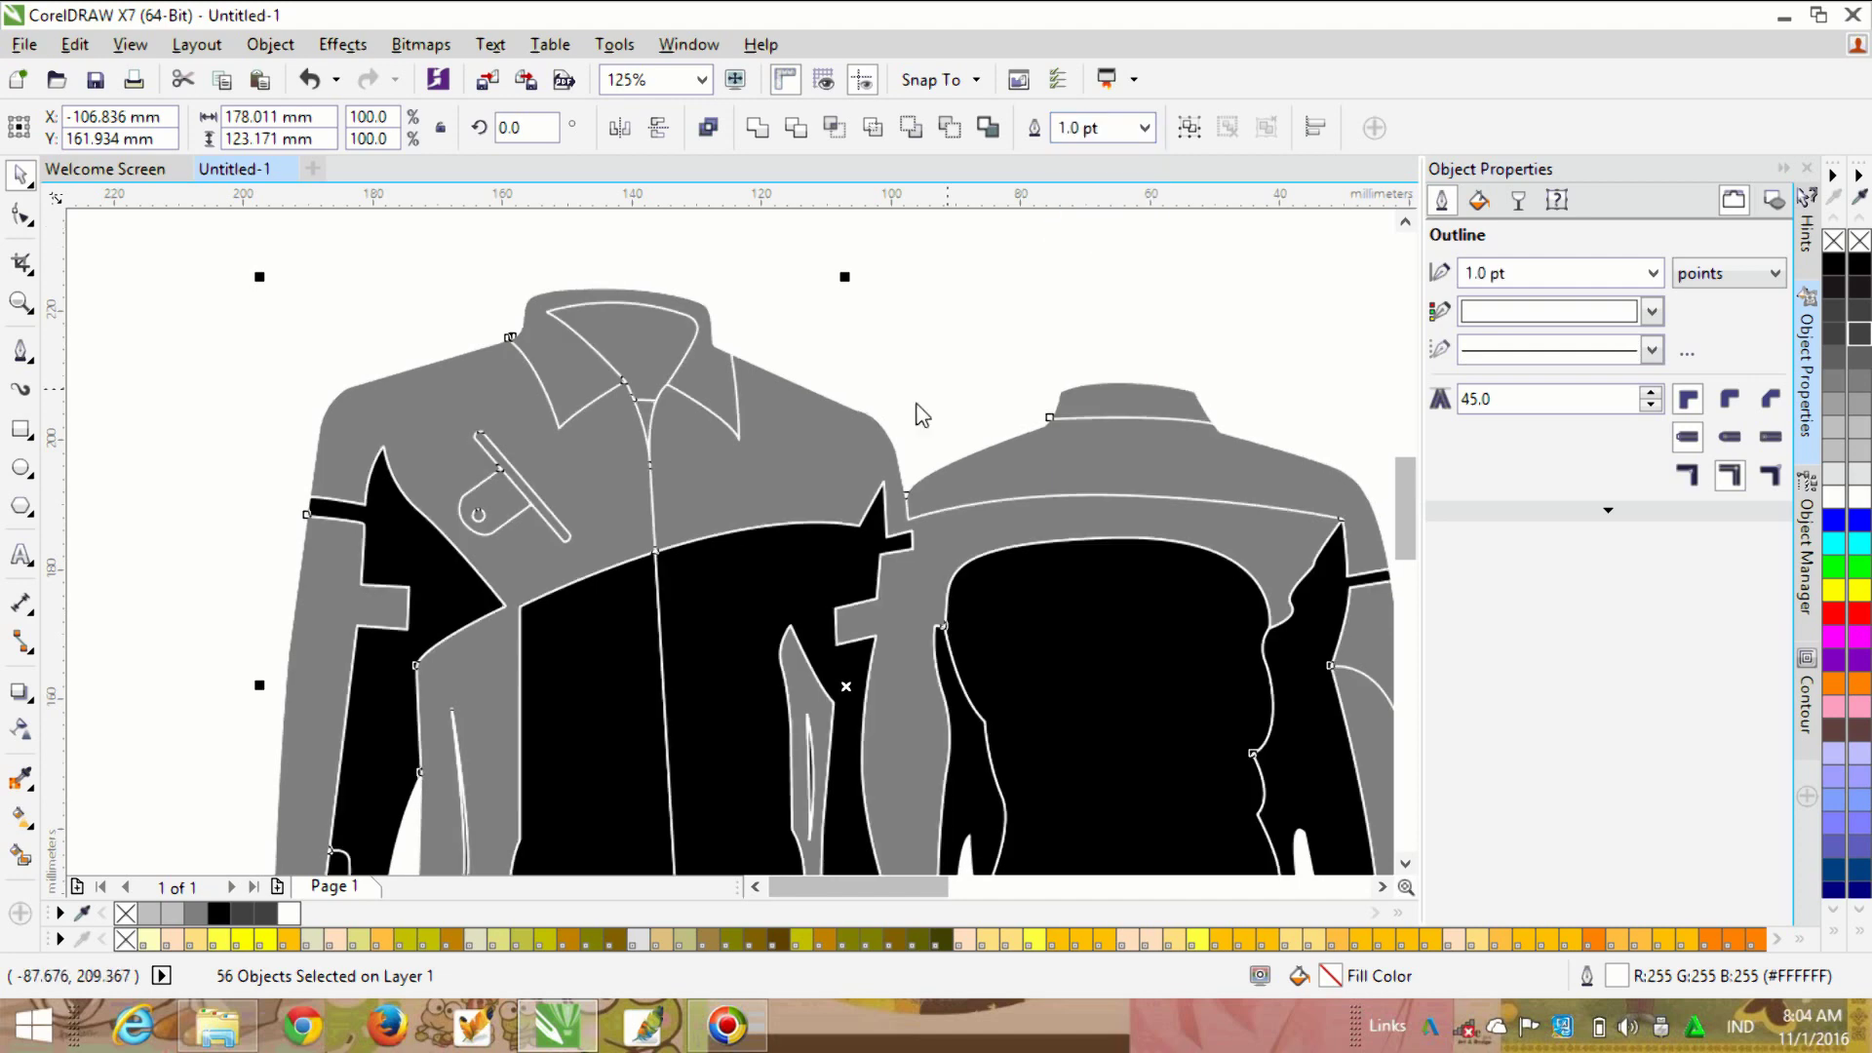
scroll(869, 413, "down", 1)
scroll(869, 414, "up", 1)
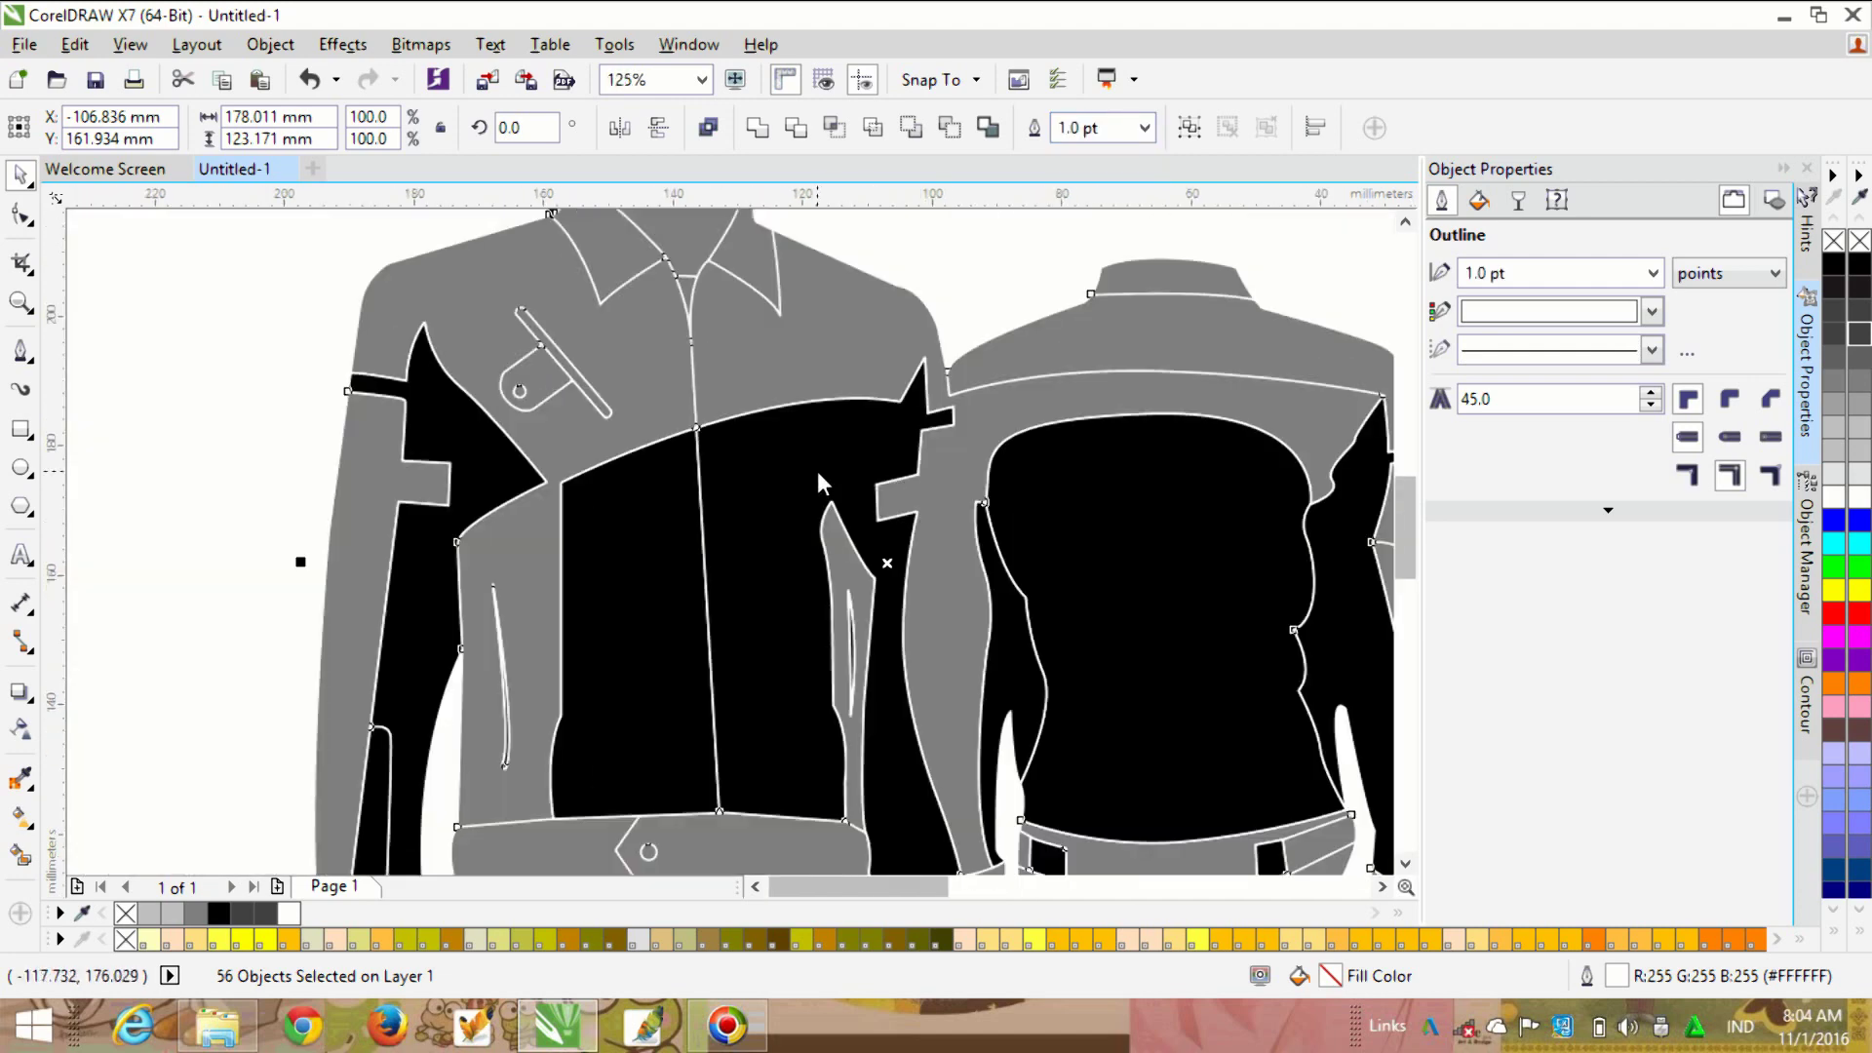
scroll(817, 471, "down", 1)
scroll(640, 400, "up", 1)
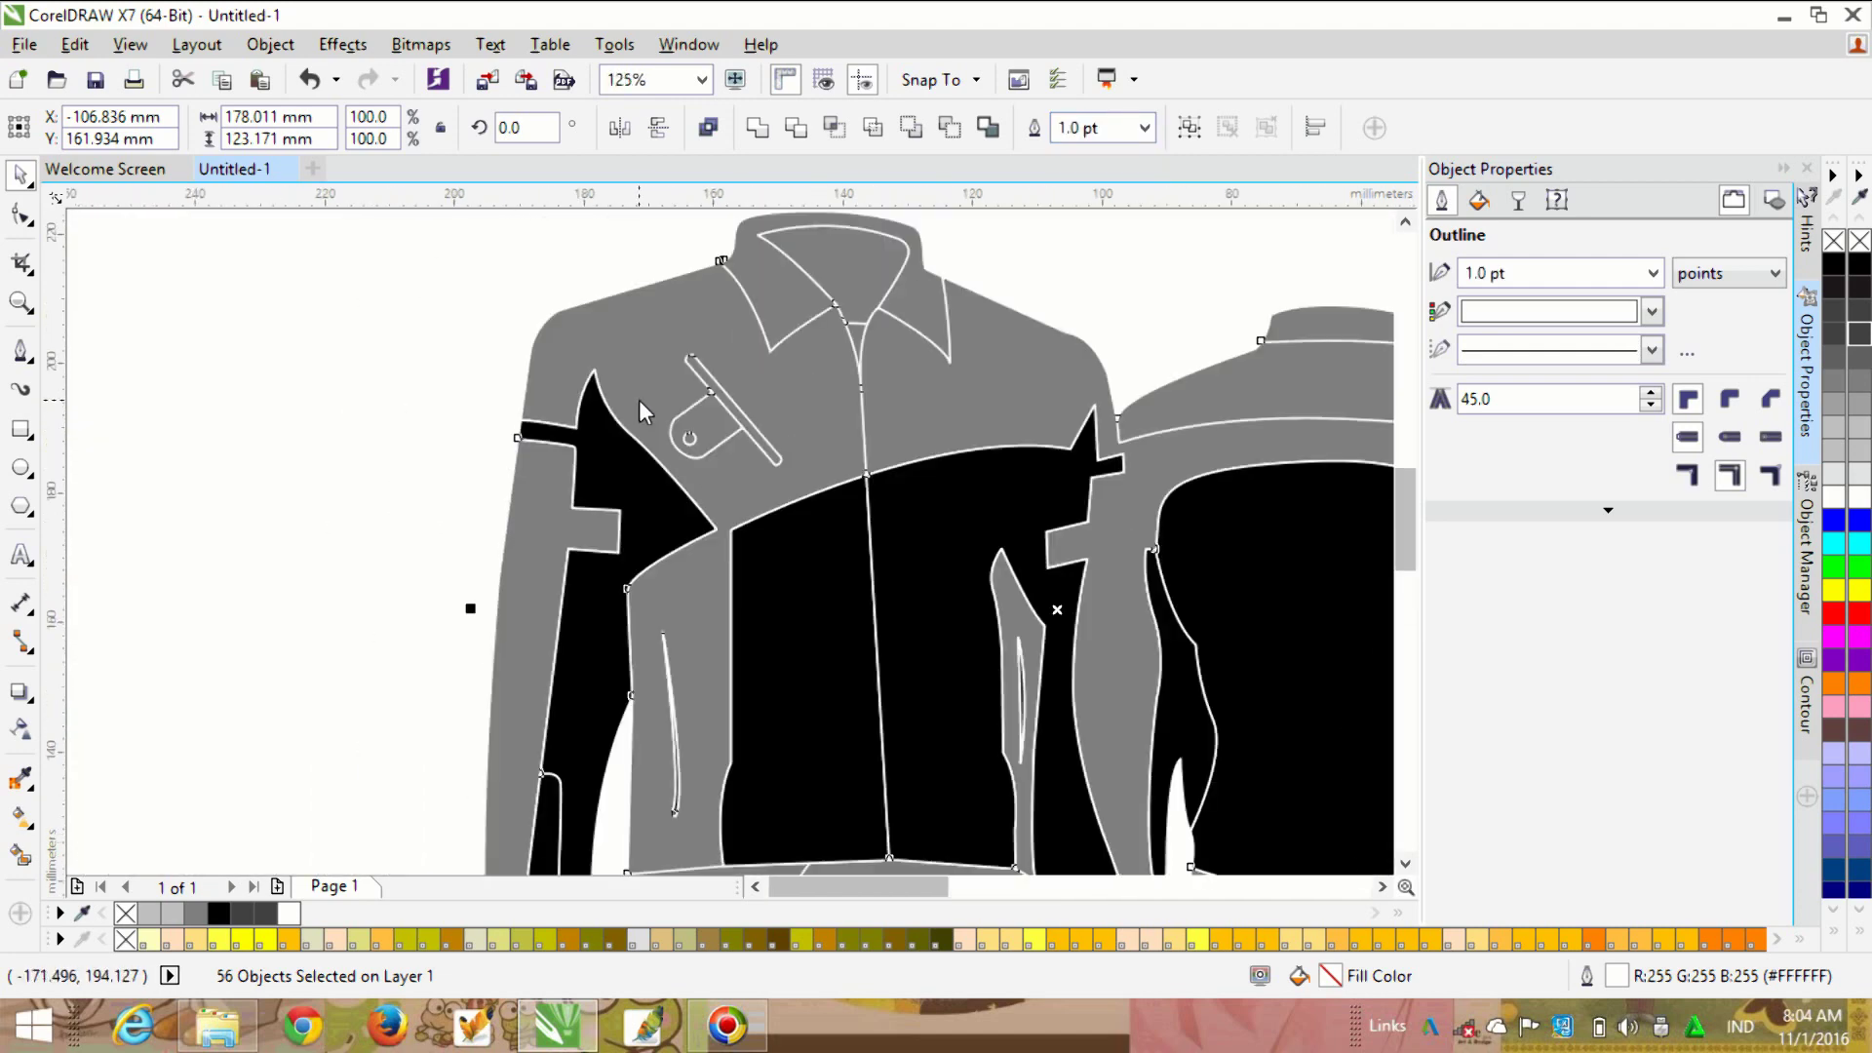
scroll(634, 385, "down", 1)
left_click(985, 292)
scroll(244, 536, "down", 1)
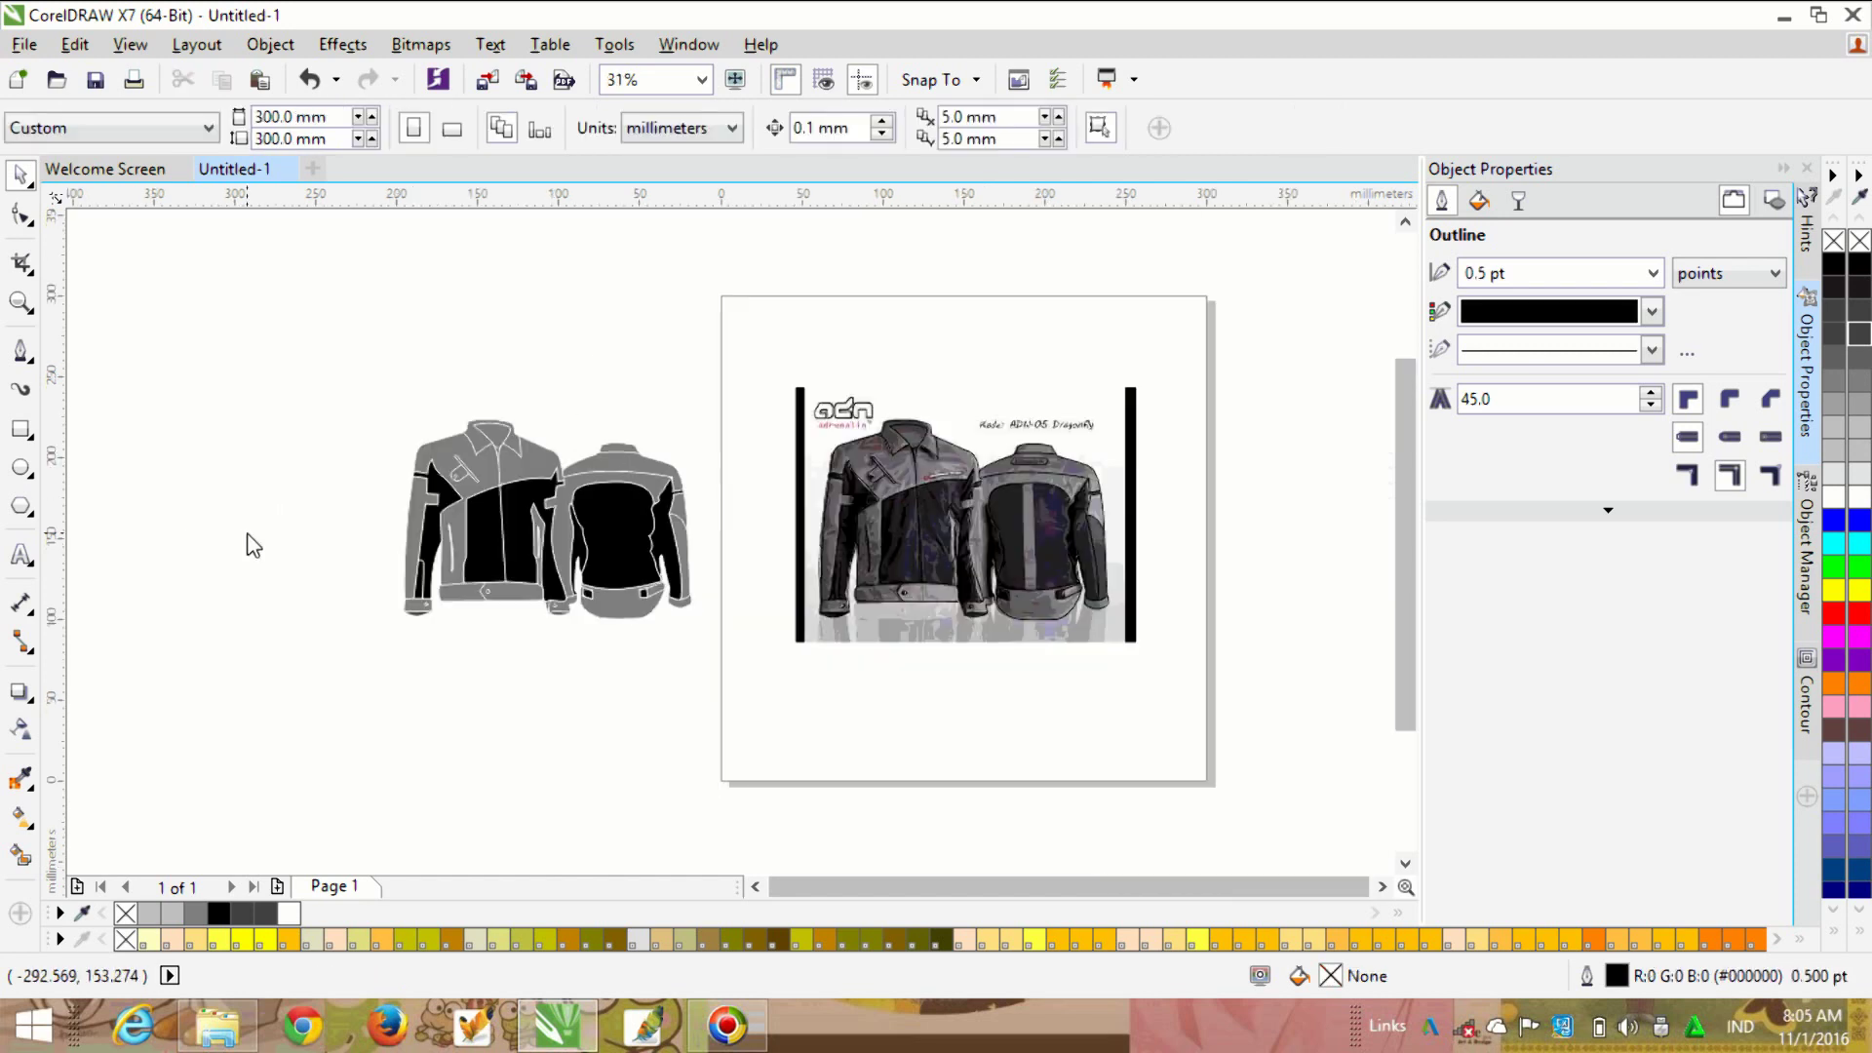
Step: Fill the remaining cuff underside black with Smart Fill
scroll(501, 555, "up", 1)
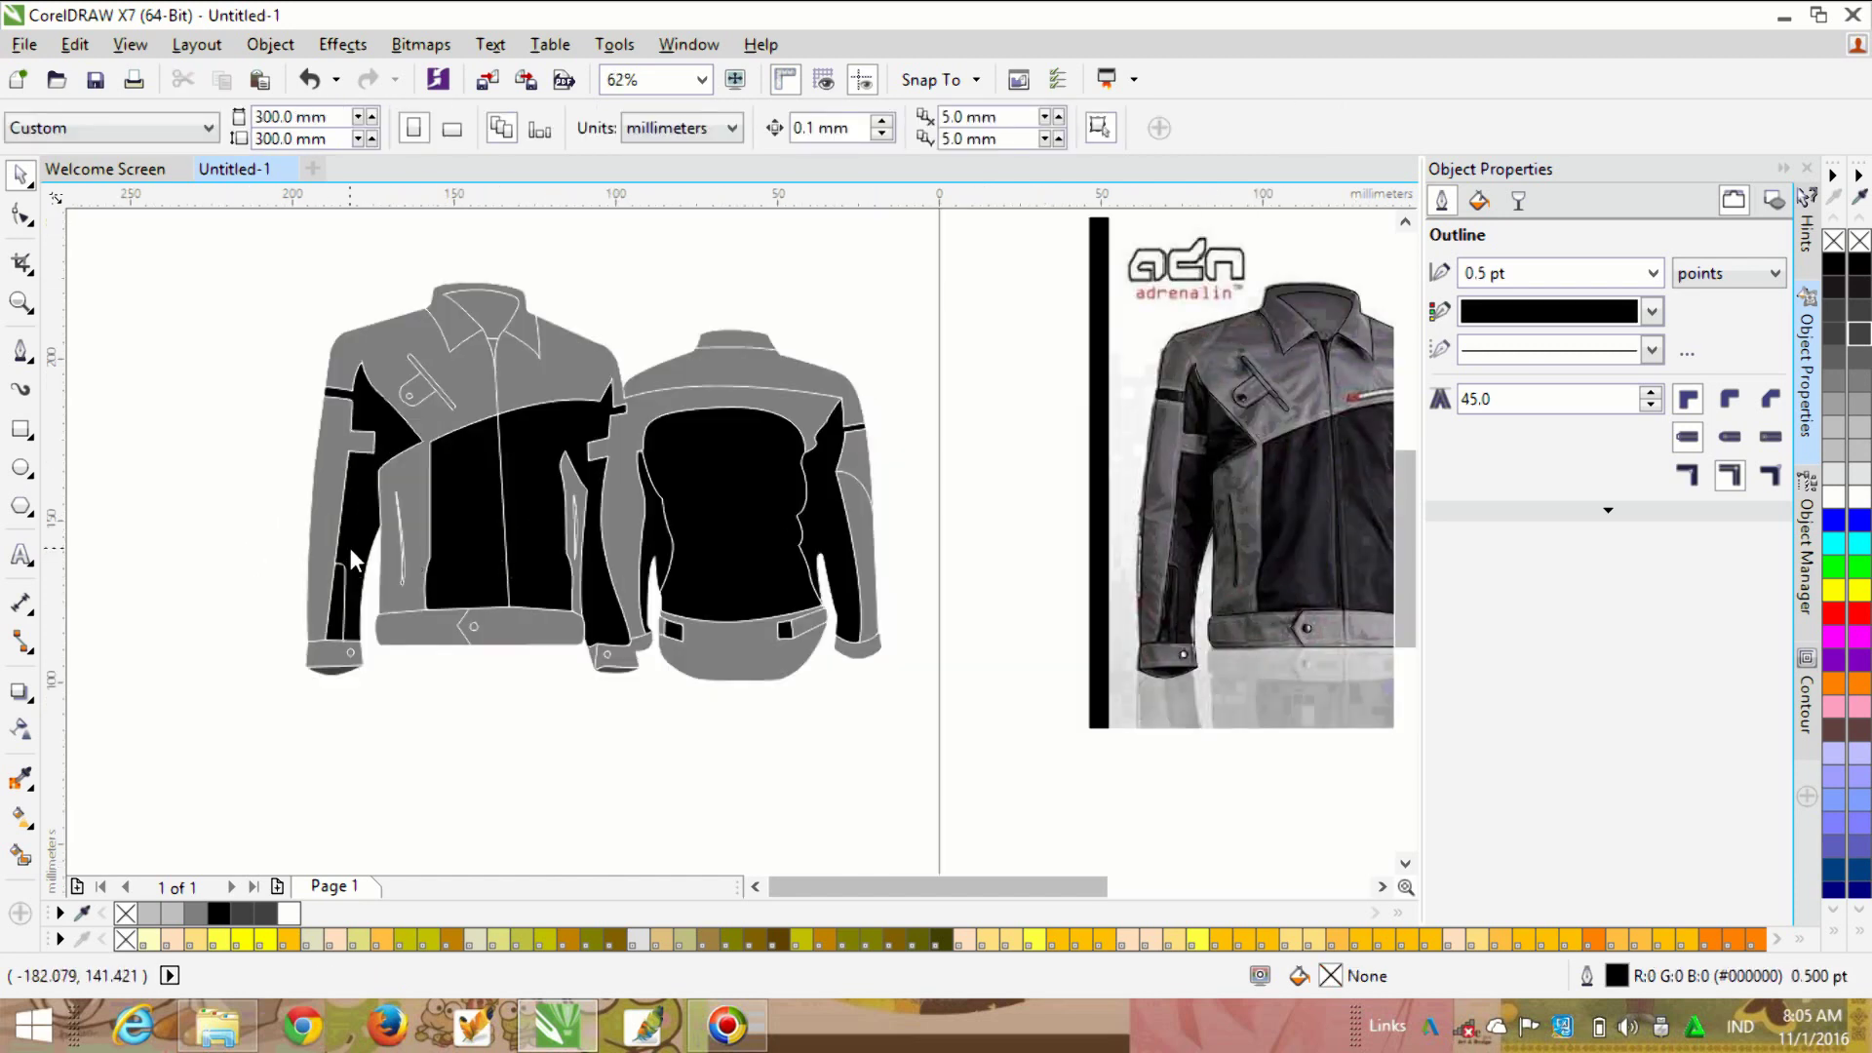
scroll(349, 548, "down", 1)
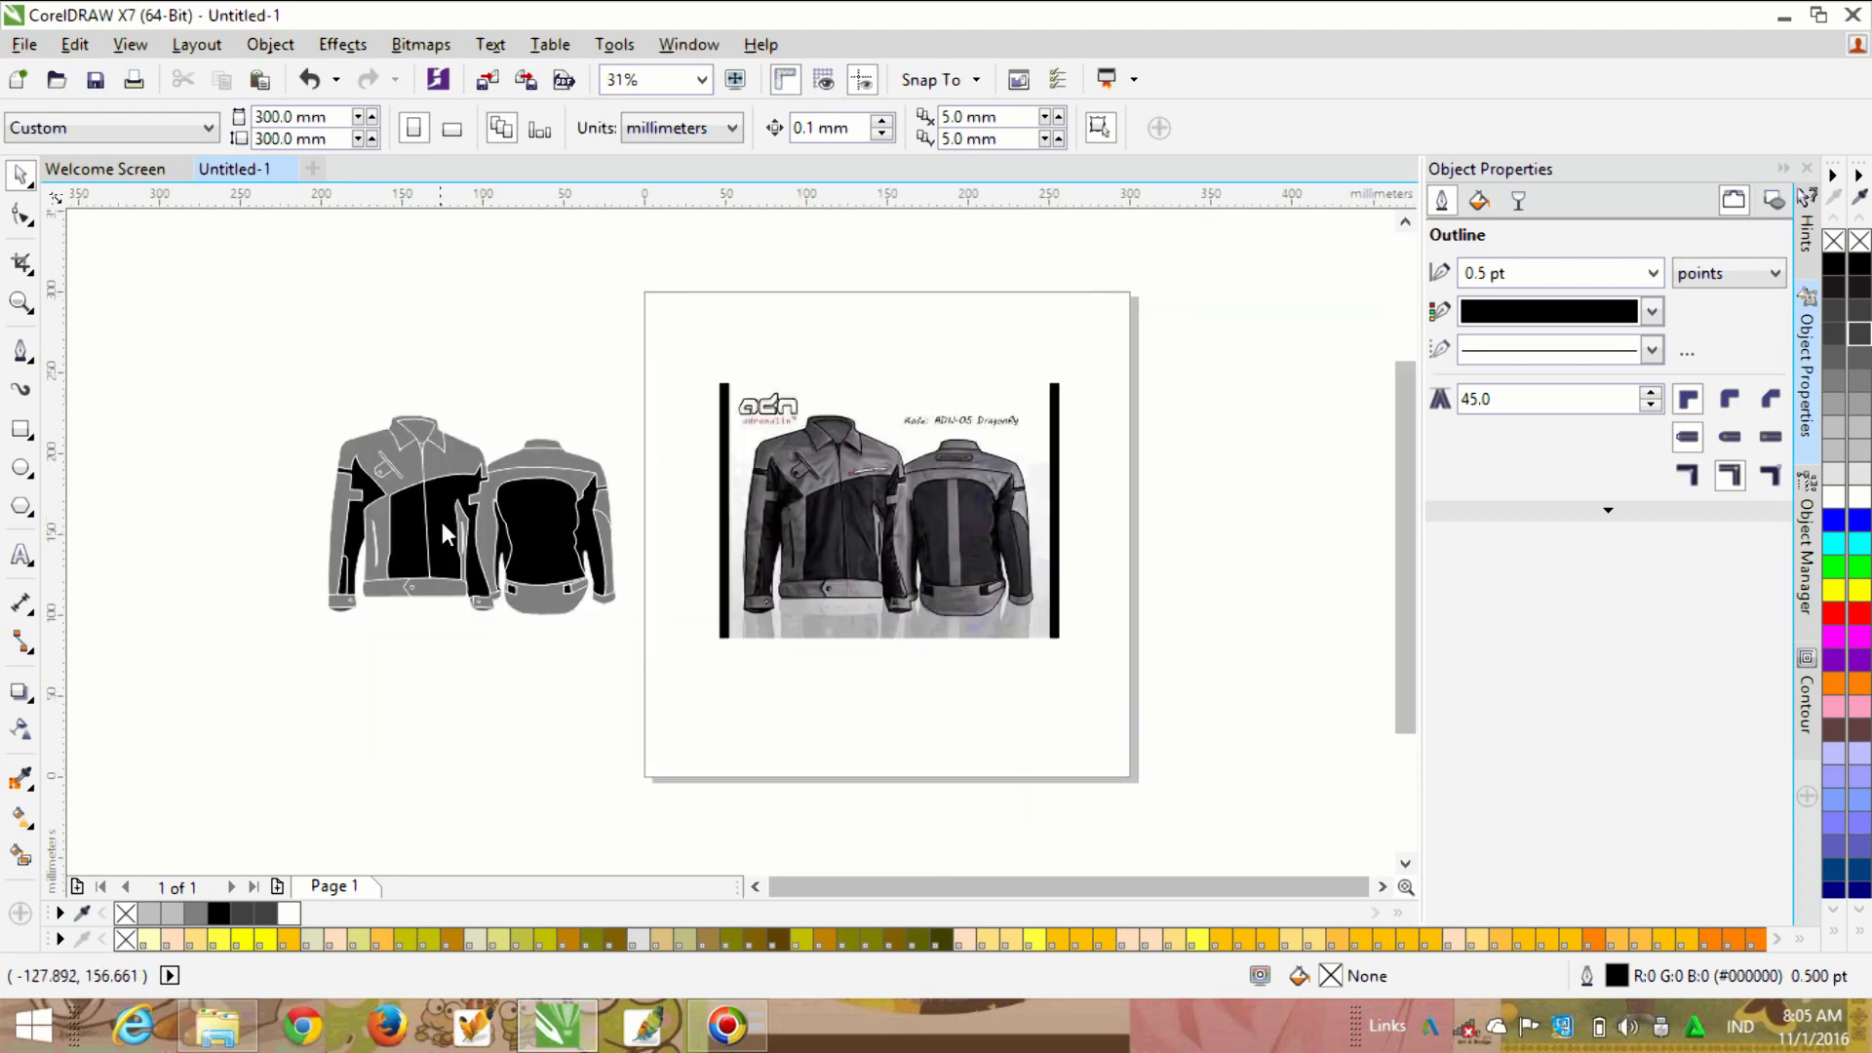
scroll(442, 522, "up", 1)
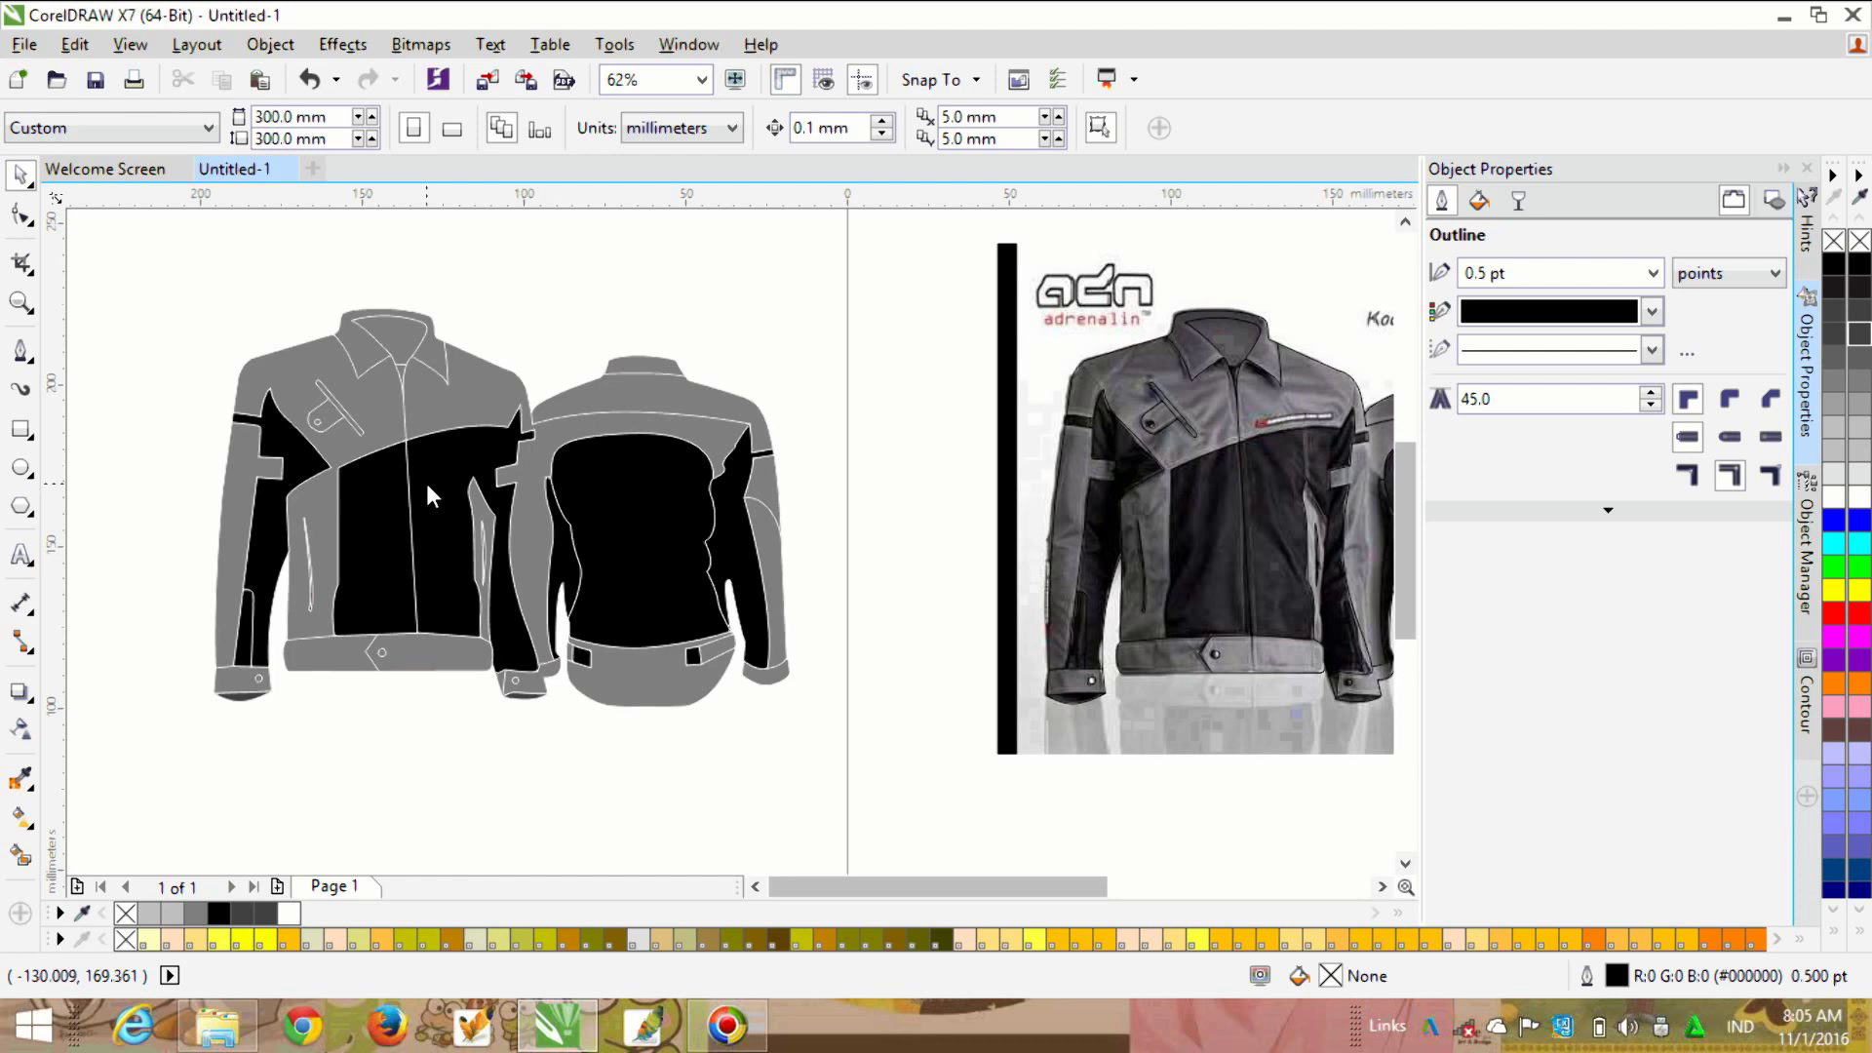
scroll(512, 599, "down", 1)
scroll(351, 585, "up", 2)
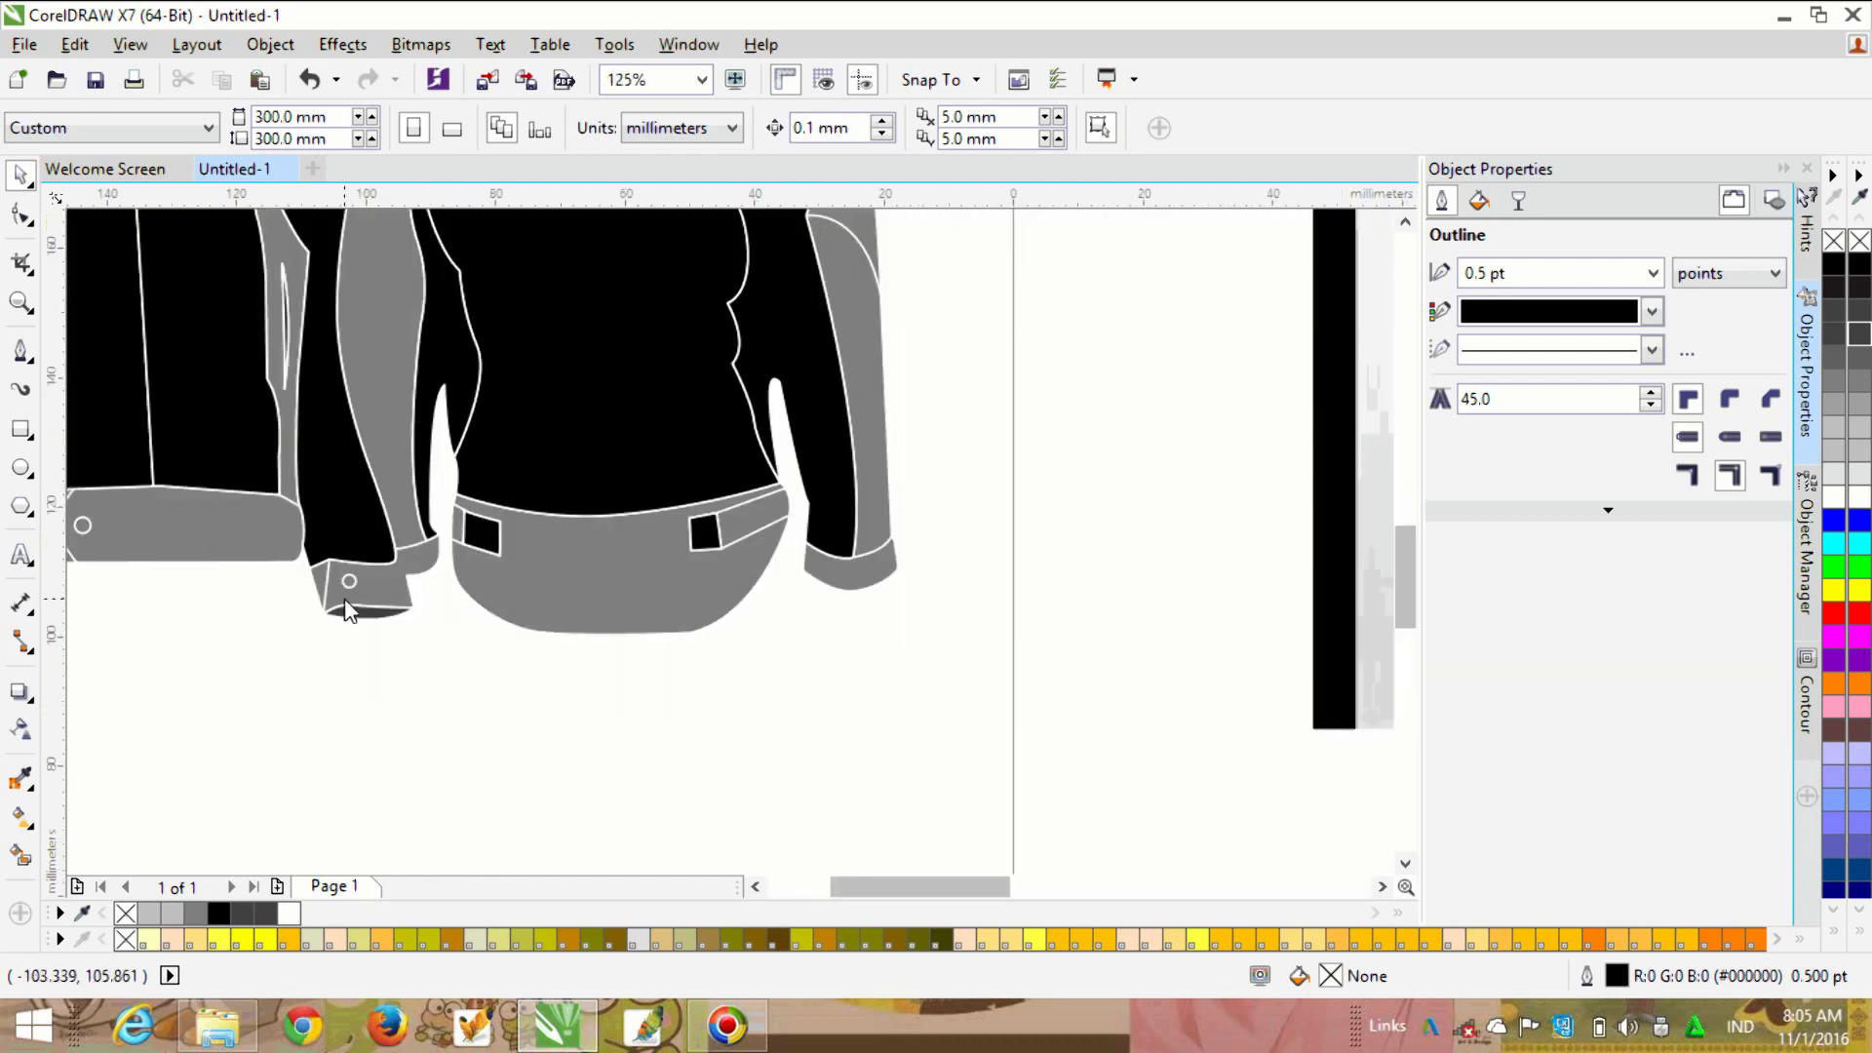
scroll(1172, 588, "down", 1)
scroll(263, 597, "up", 2)
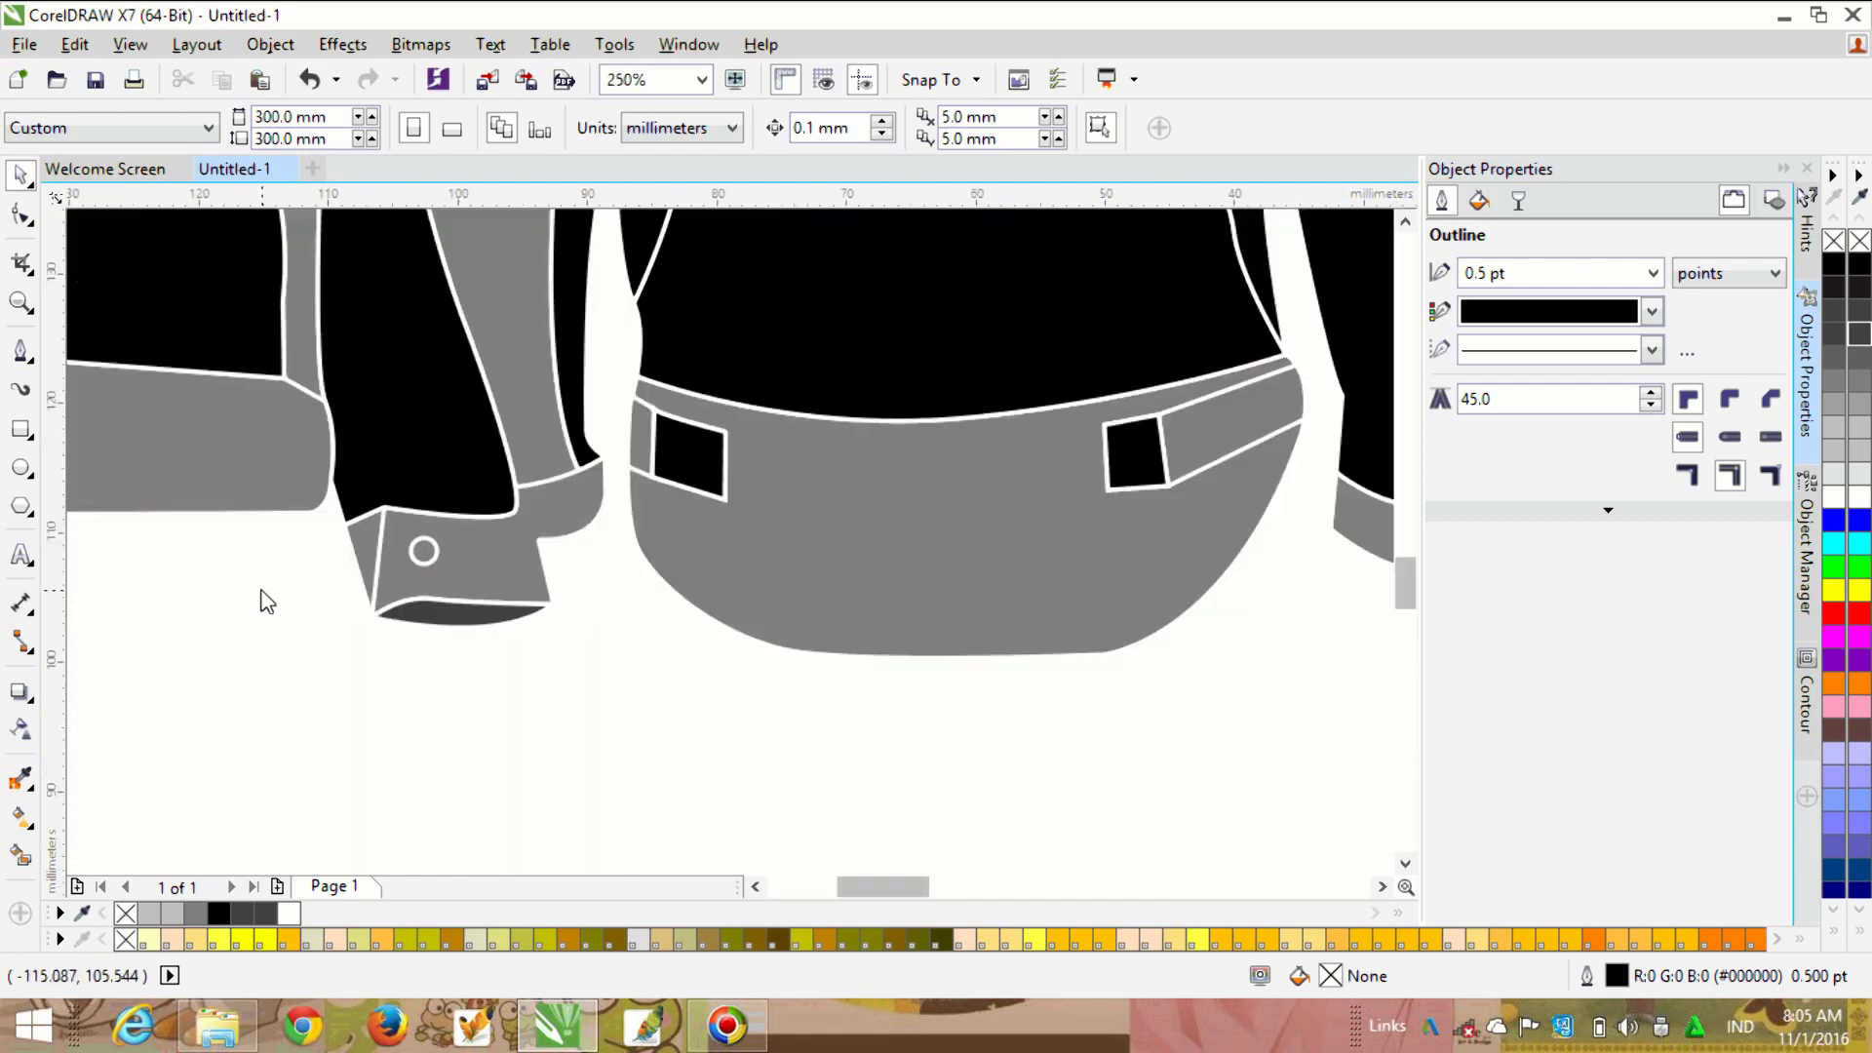
left_click(20, 855)
left_click(363, 560)
scroll(468, 655, "down", 1)
scroll(472, 663, "down", 1)
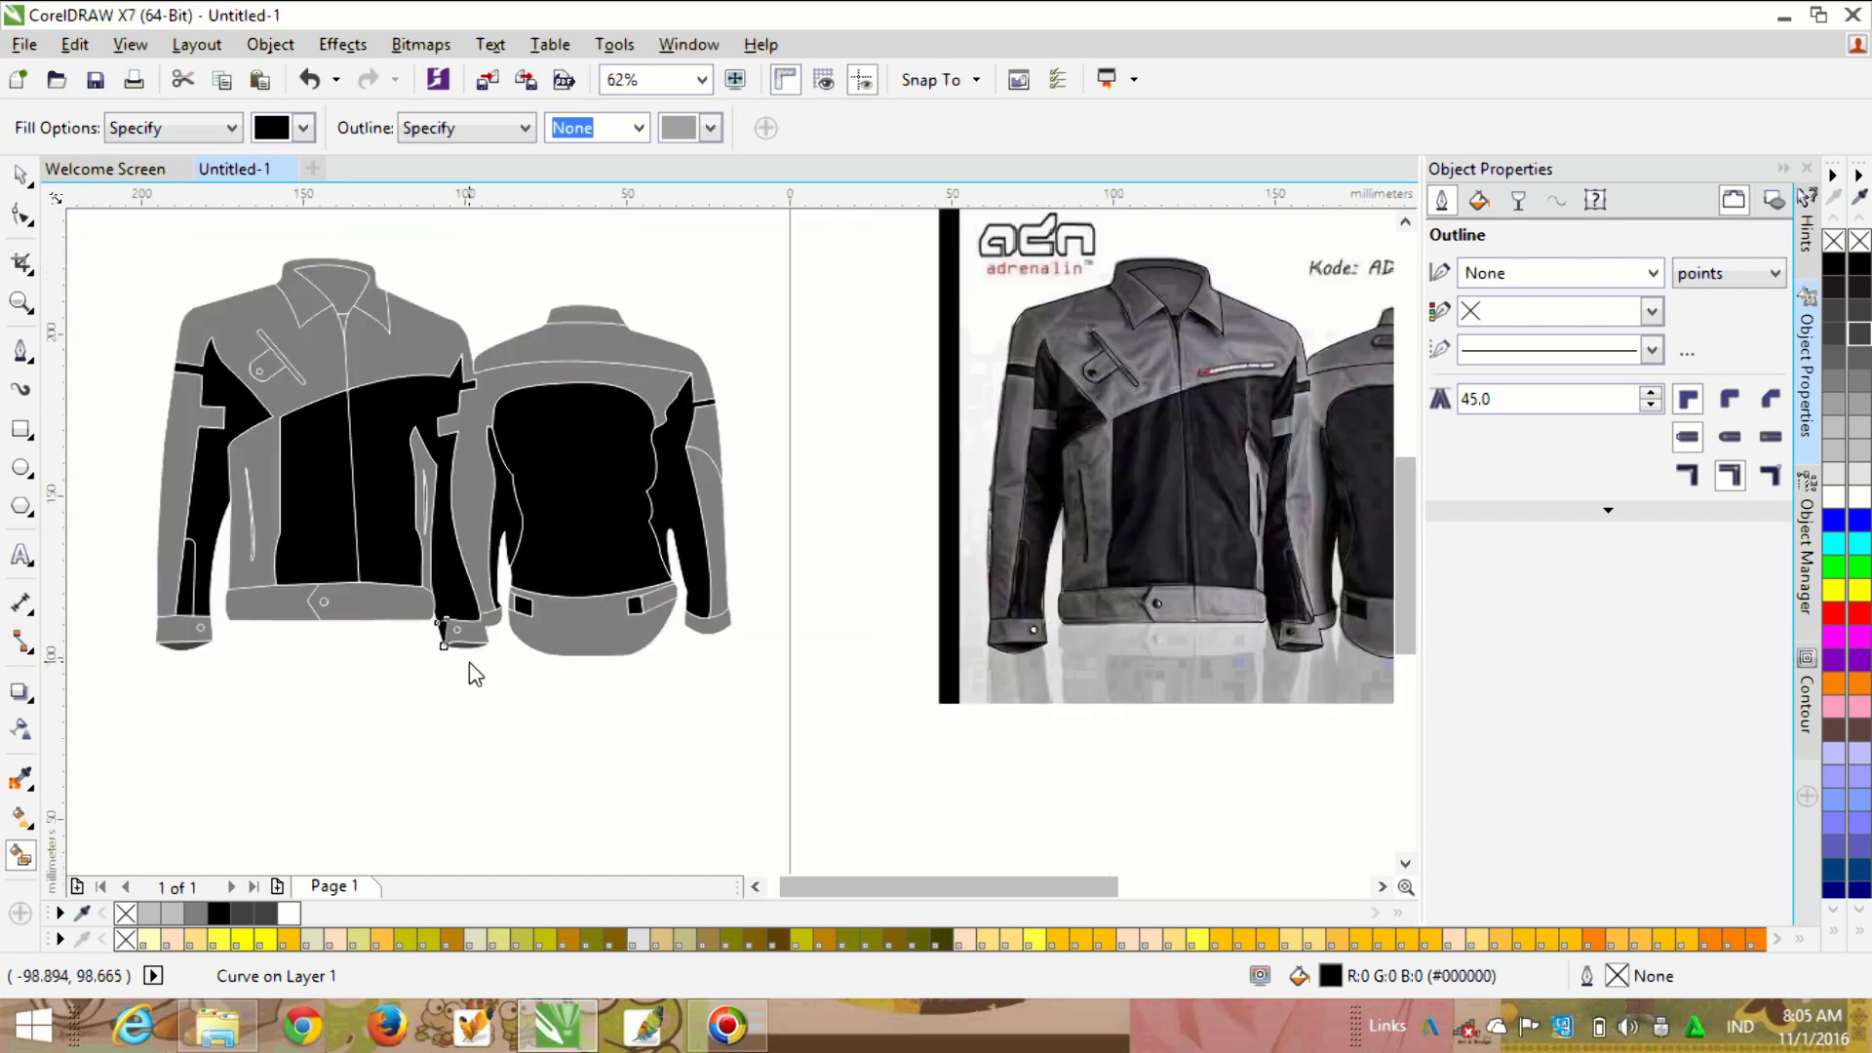
scroll(470, 663, "up", 2)
scroll(459, 654, "down", 2)
scroll(1102, 587, "up", 2)
scroll(935, 628, "down", 1)
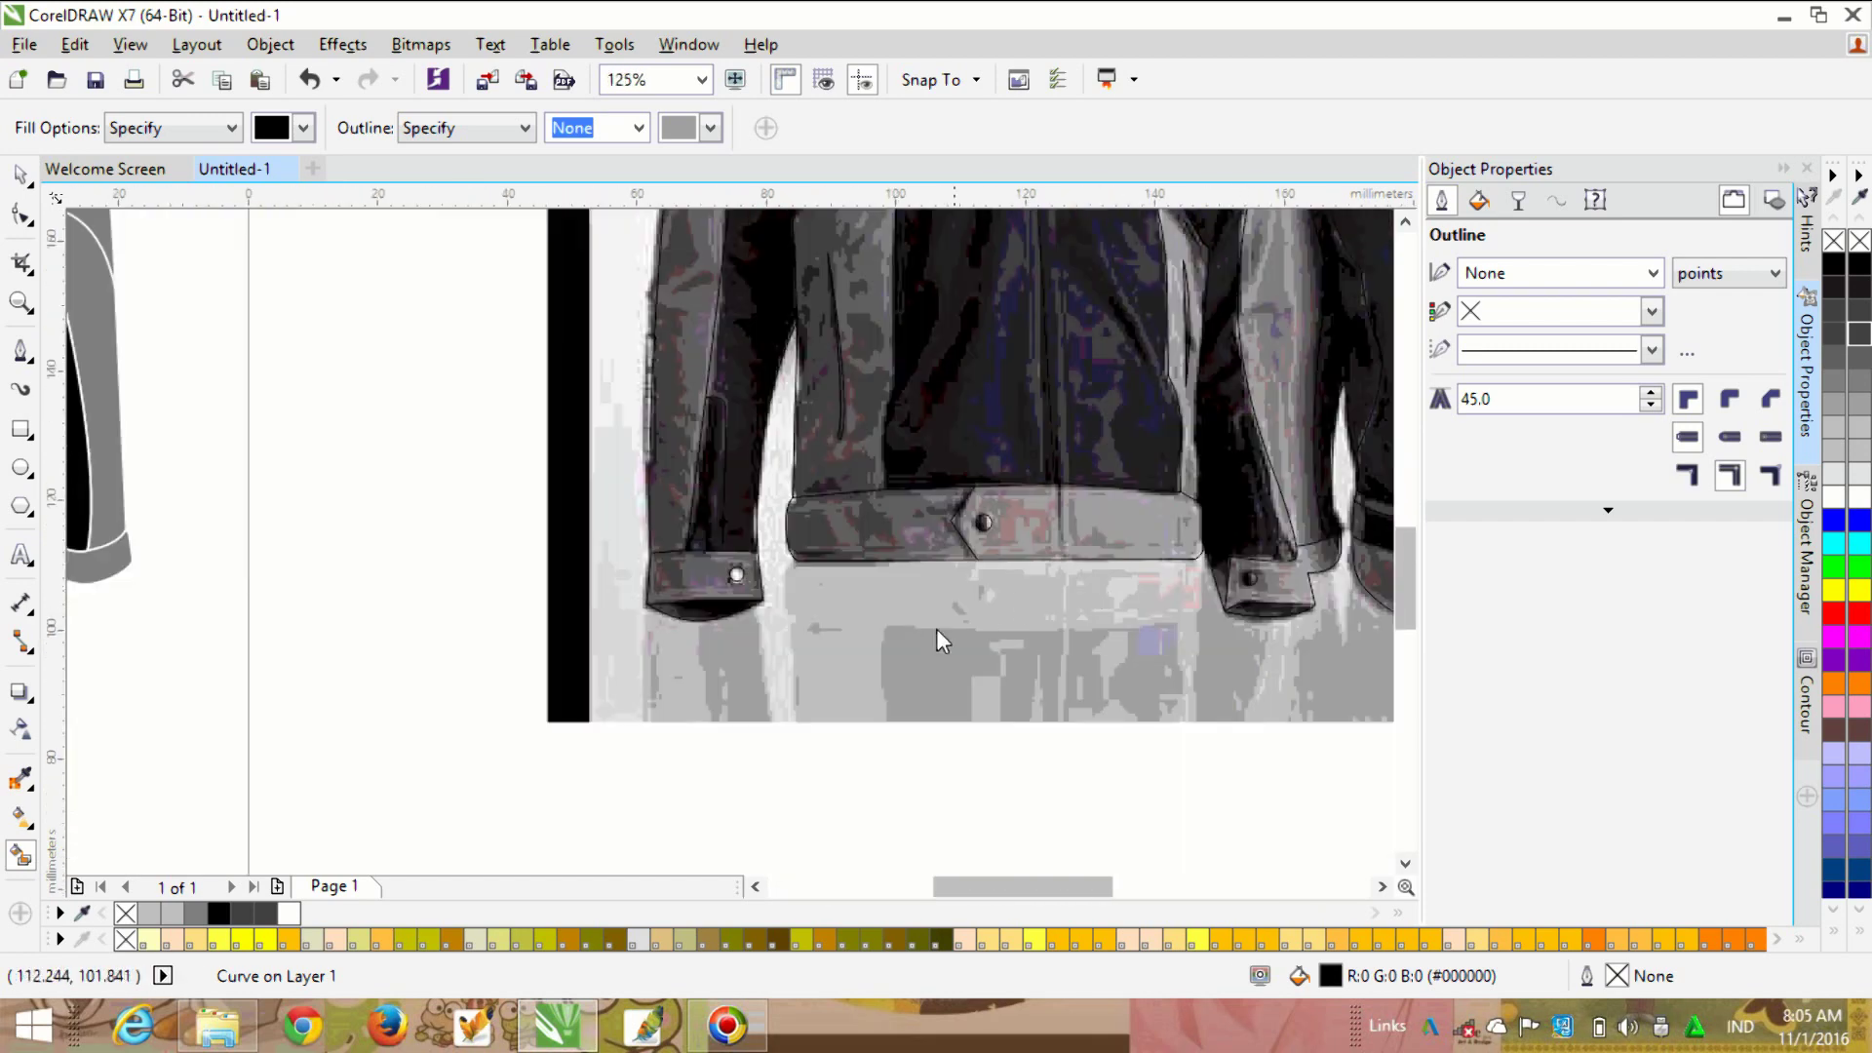
scroll(936, 628, "down", 1)
scroll(481, 647, "up", 1)
scroll(692, 600, "up", 2)
scroll(117, 460, "down", 1)
scroll(823, 524, "down", 1)
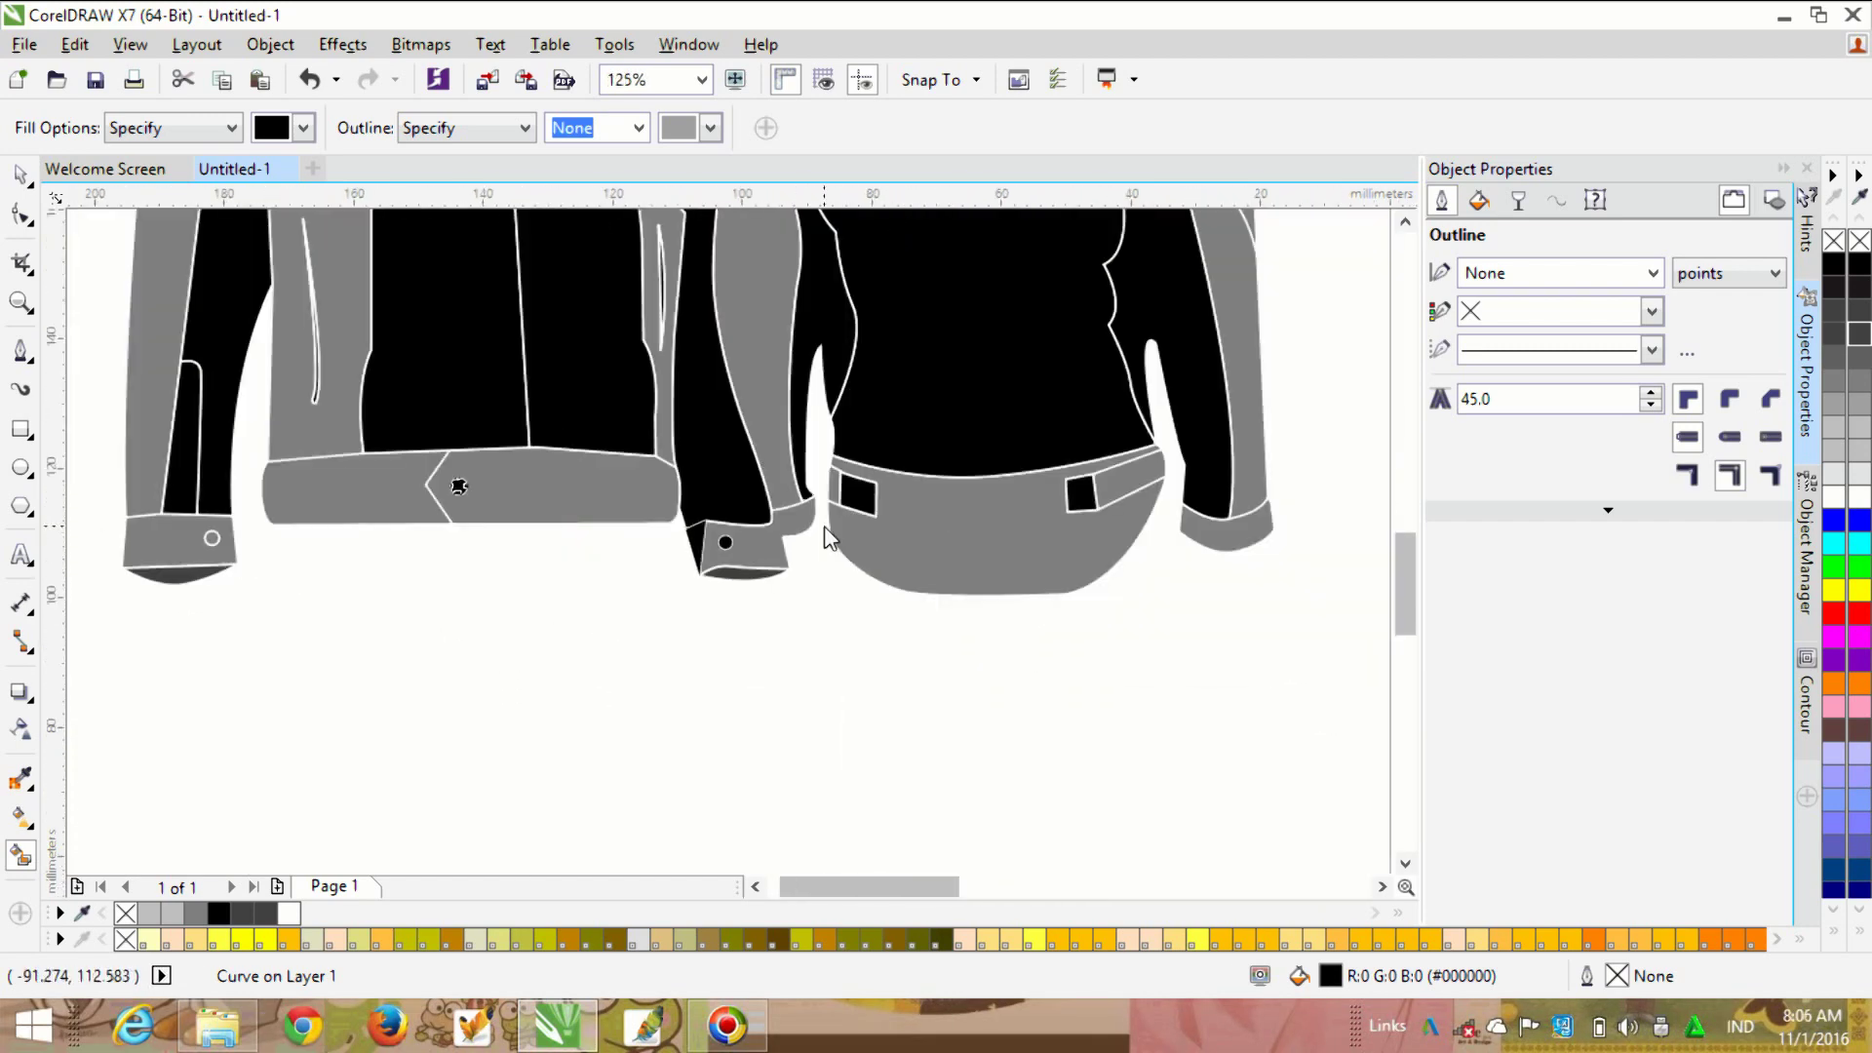
scroll(575, 507, "up", 2)
scroll(591, 530, "down", 1)
scroll(688, 360, "down", 2)
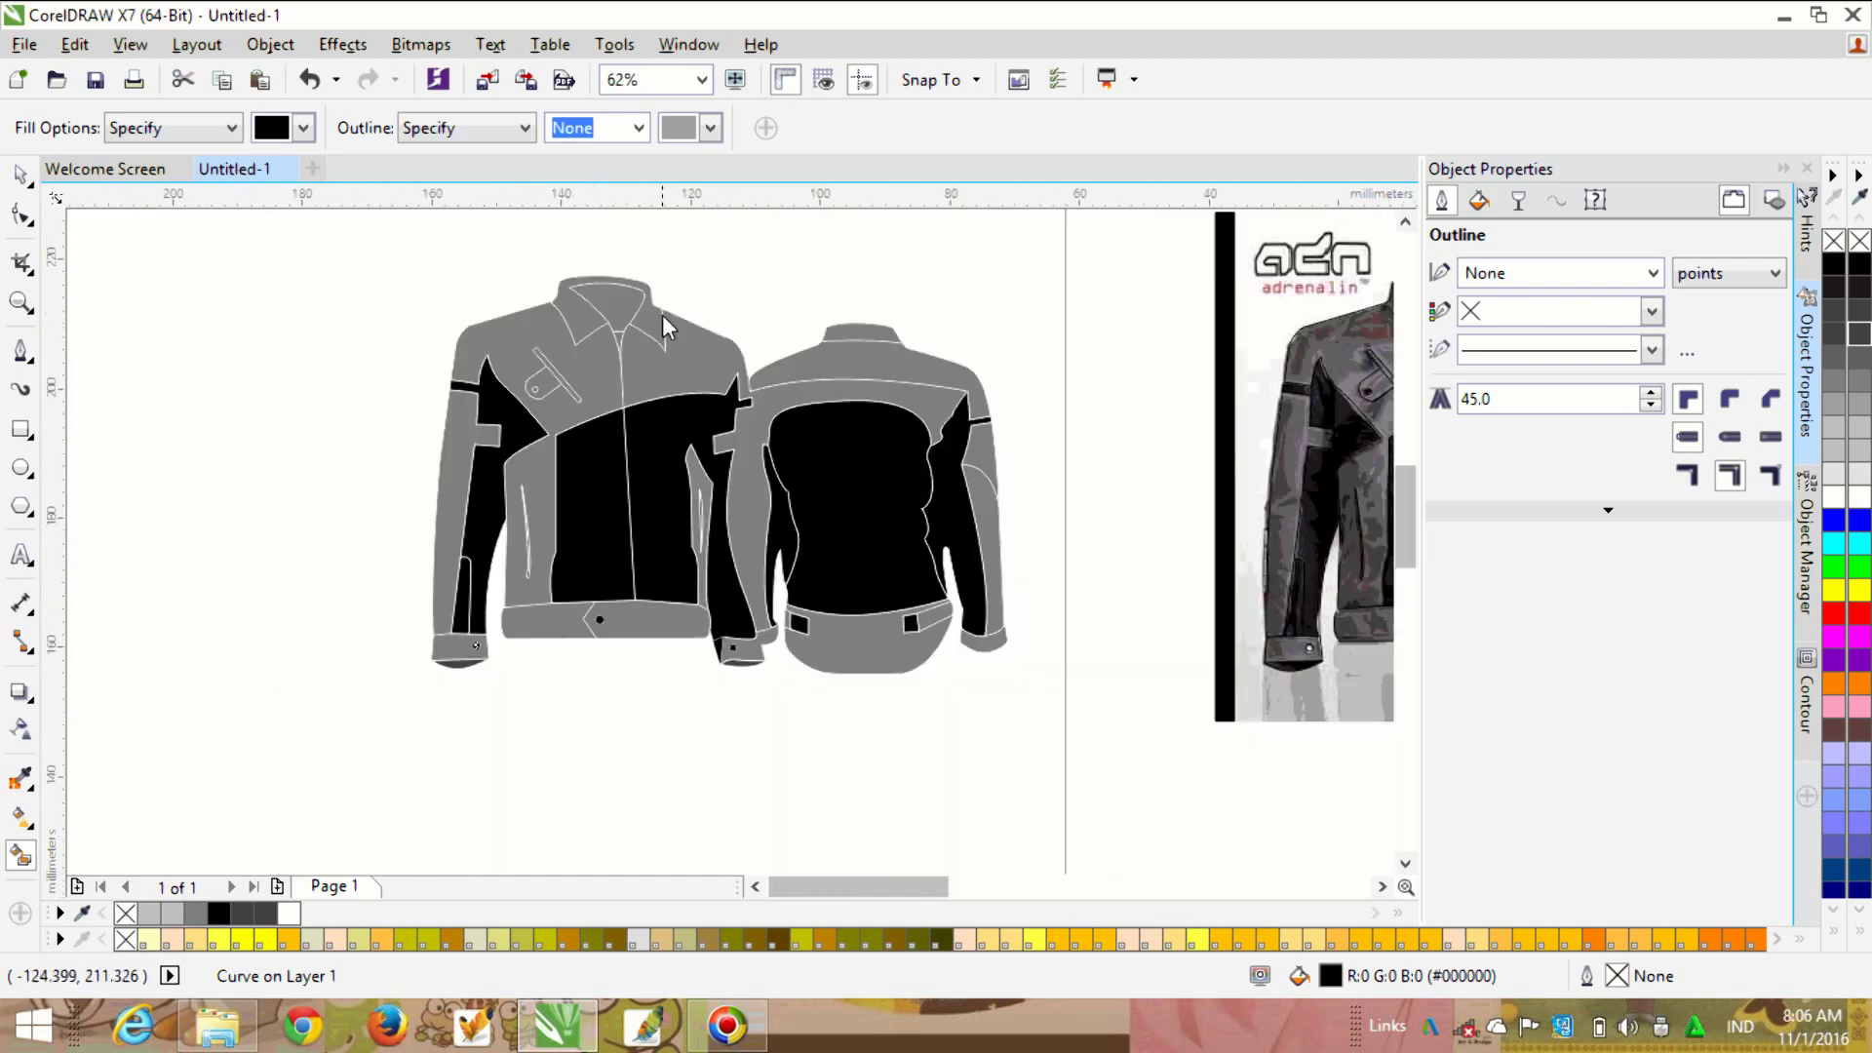
scroll(653, 341, "up", 1)
scroll(589, 419, "up", 2)
scroll(421, 518, "down", 3)
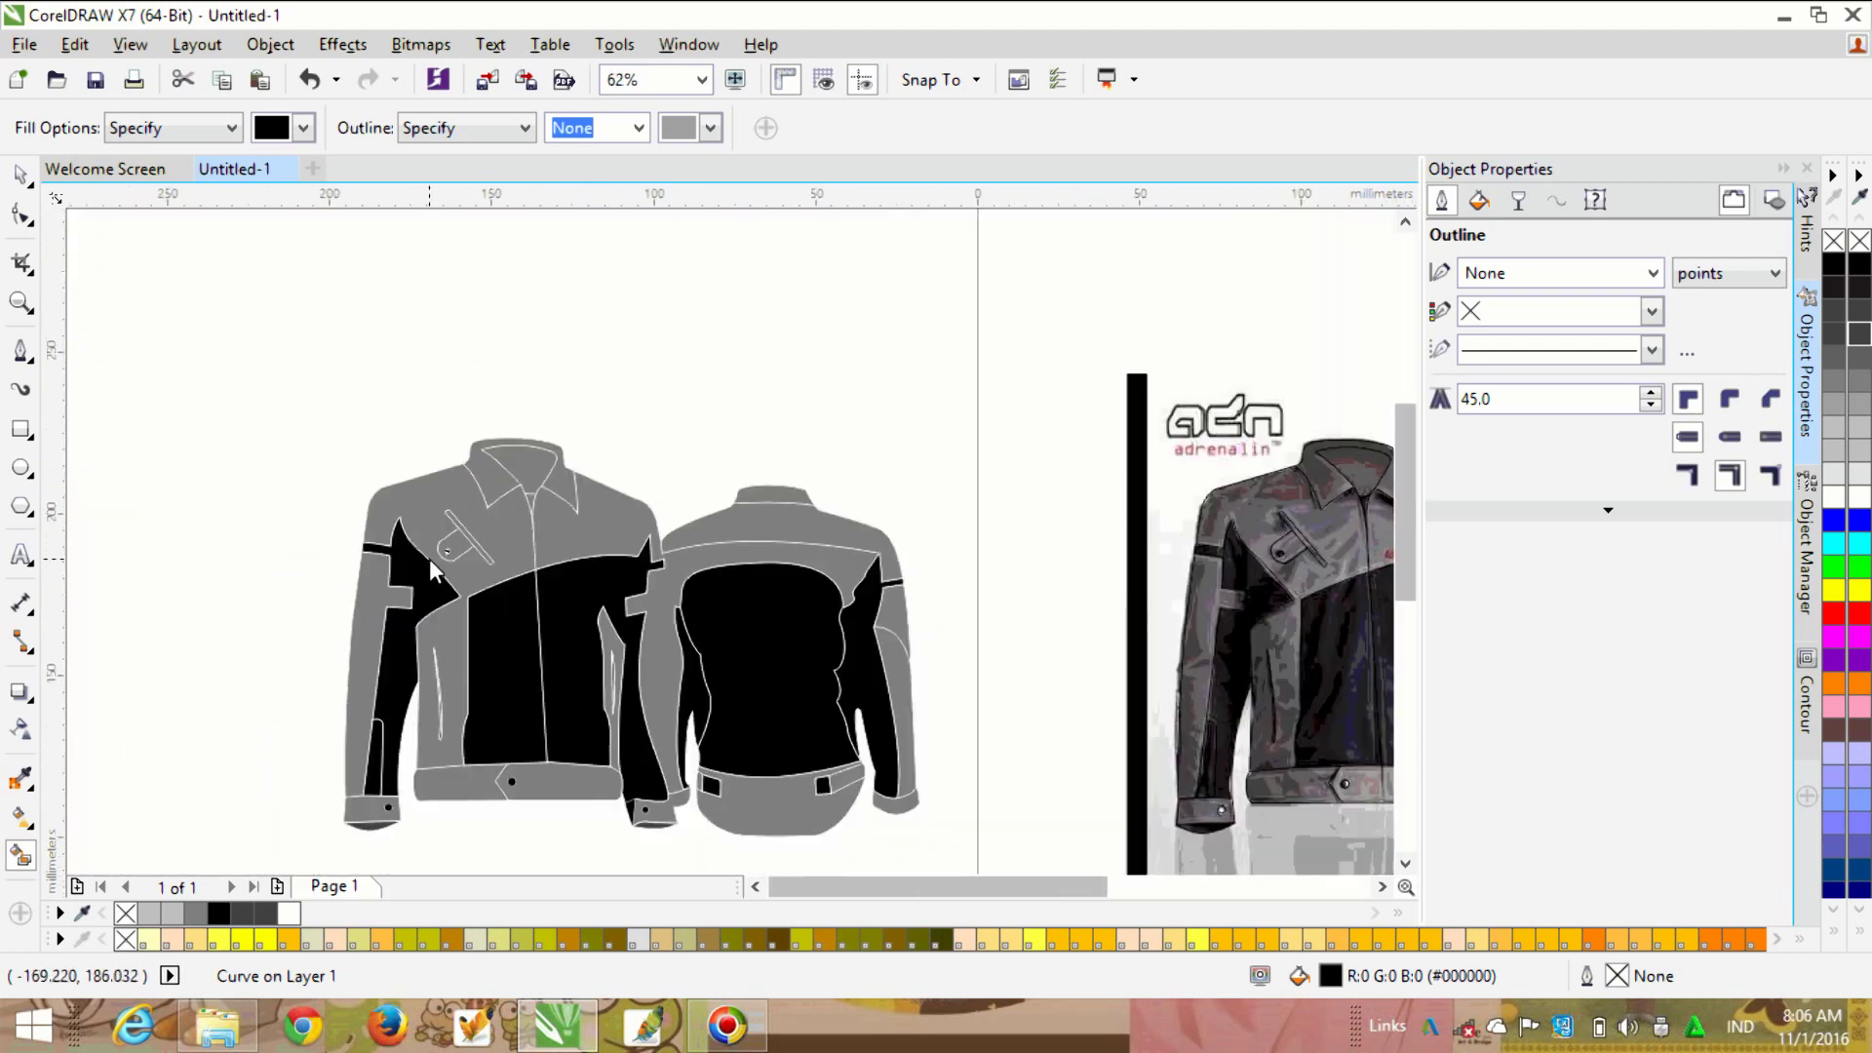
scroll(429, 558, "up", 1)
scroll(434, 556, "up", 1)
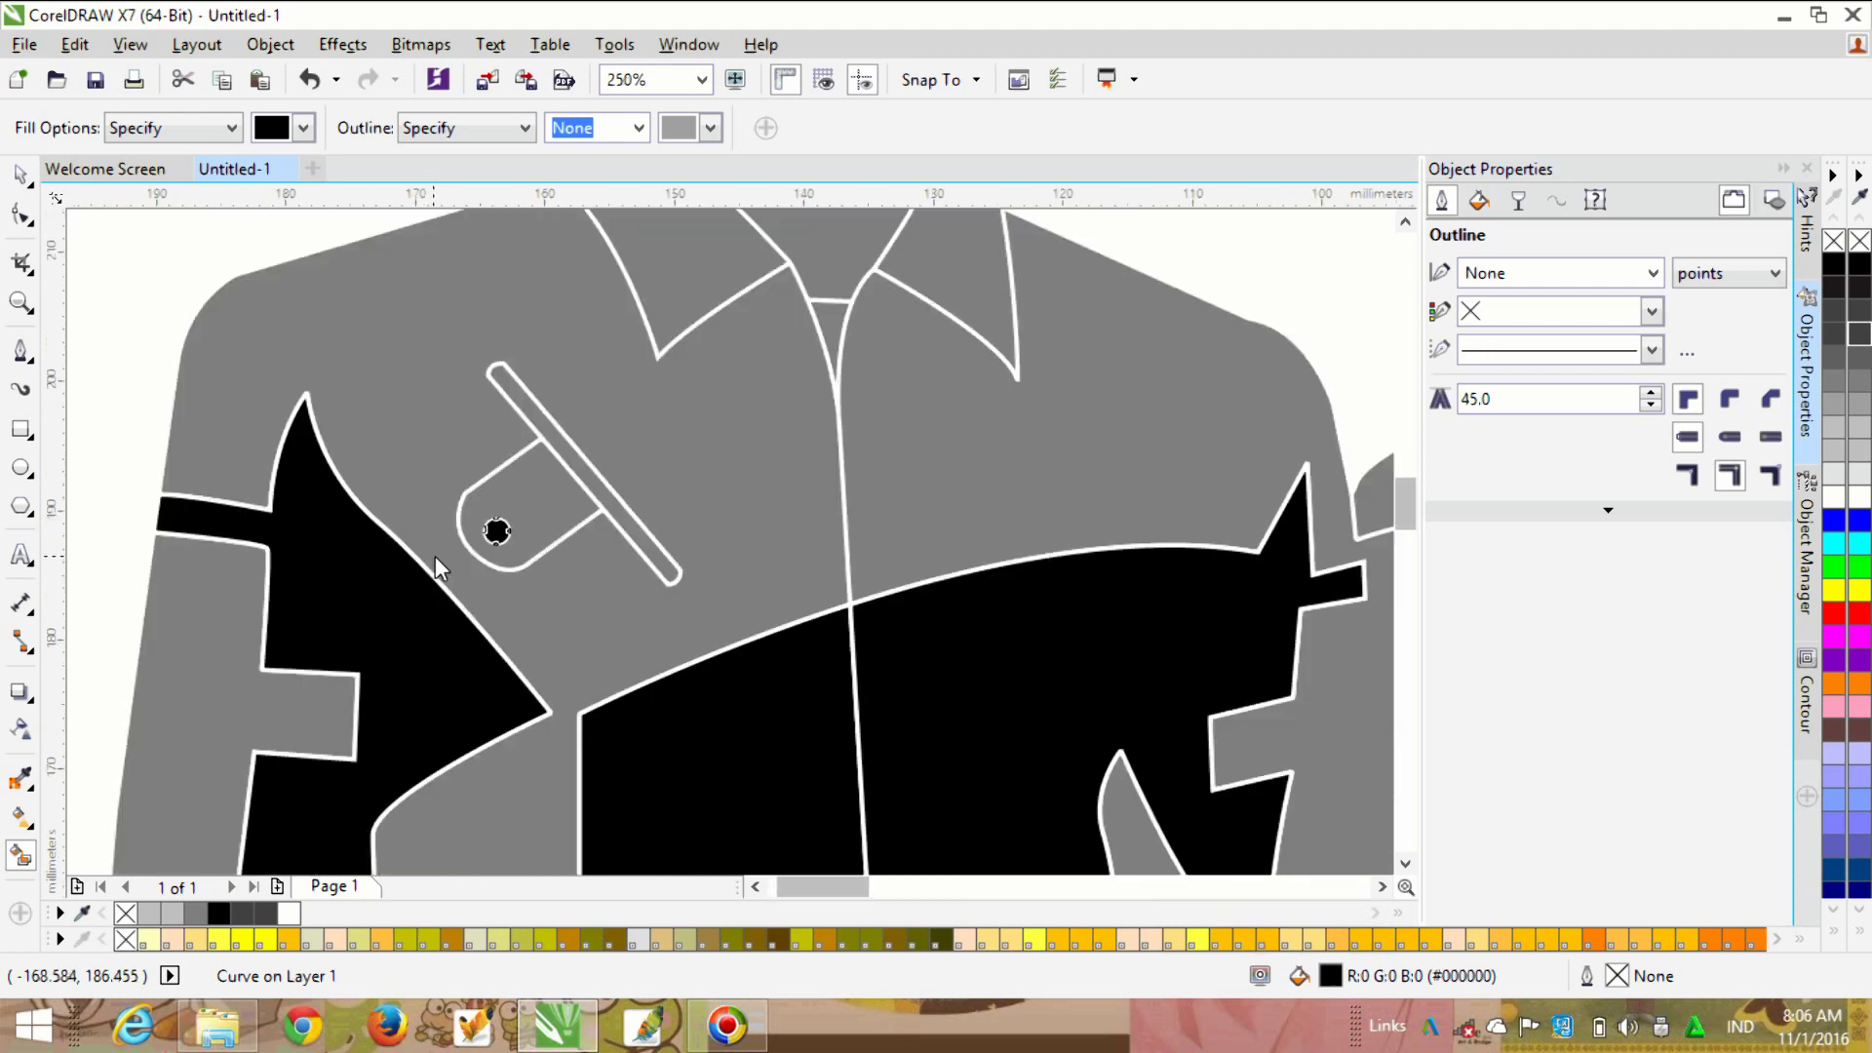
scroll(559, 427, "down", 1)
scroll(559, 427, "down", 1)
scroll(552, 501, "down", 1)
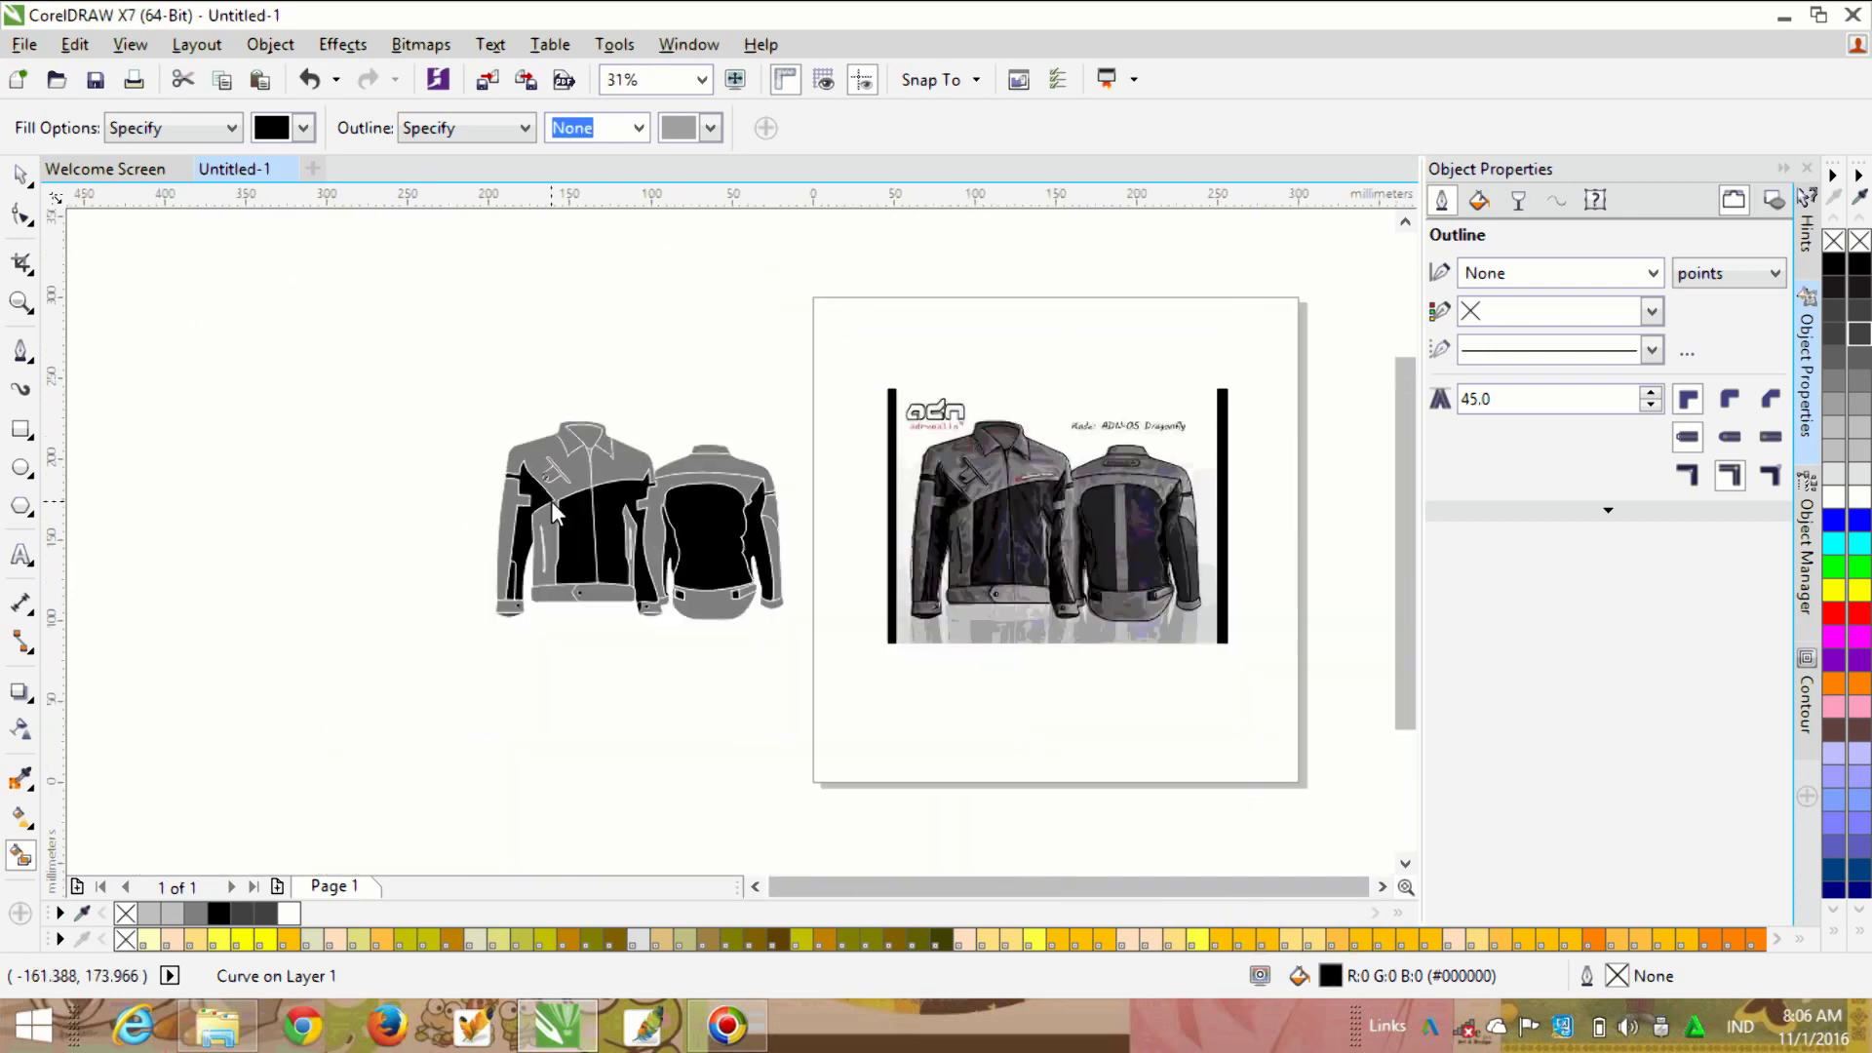
scroll(722, 529, "up", 1)
Step: Deselect the jacket curves and add a blank Page 2 to the document
key("space")
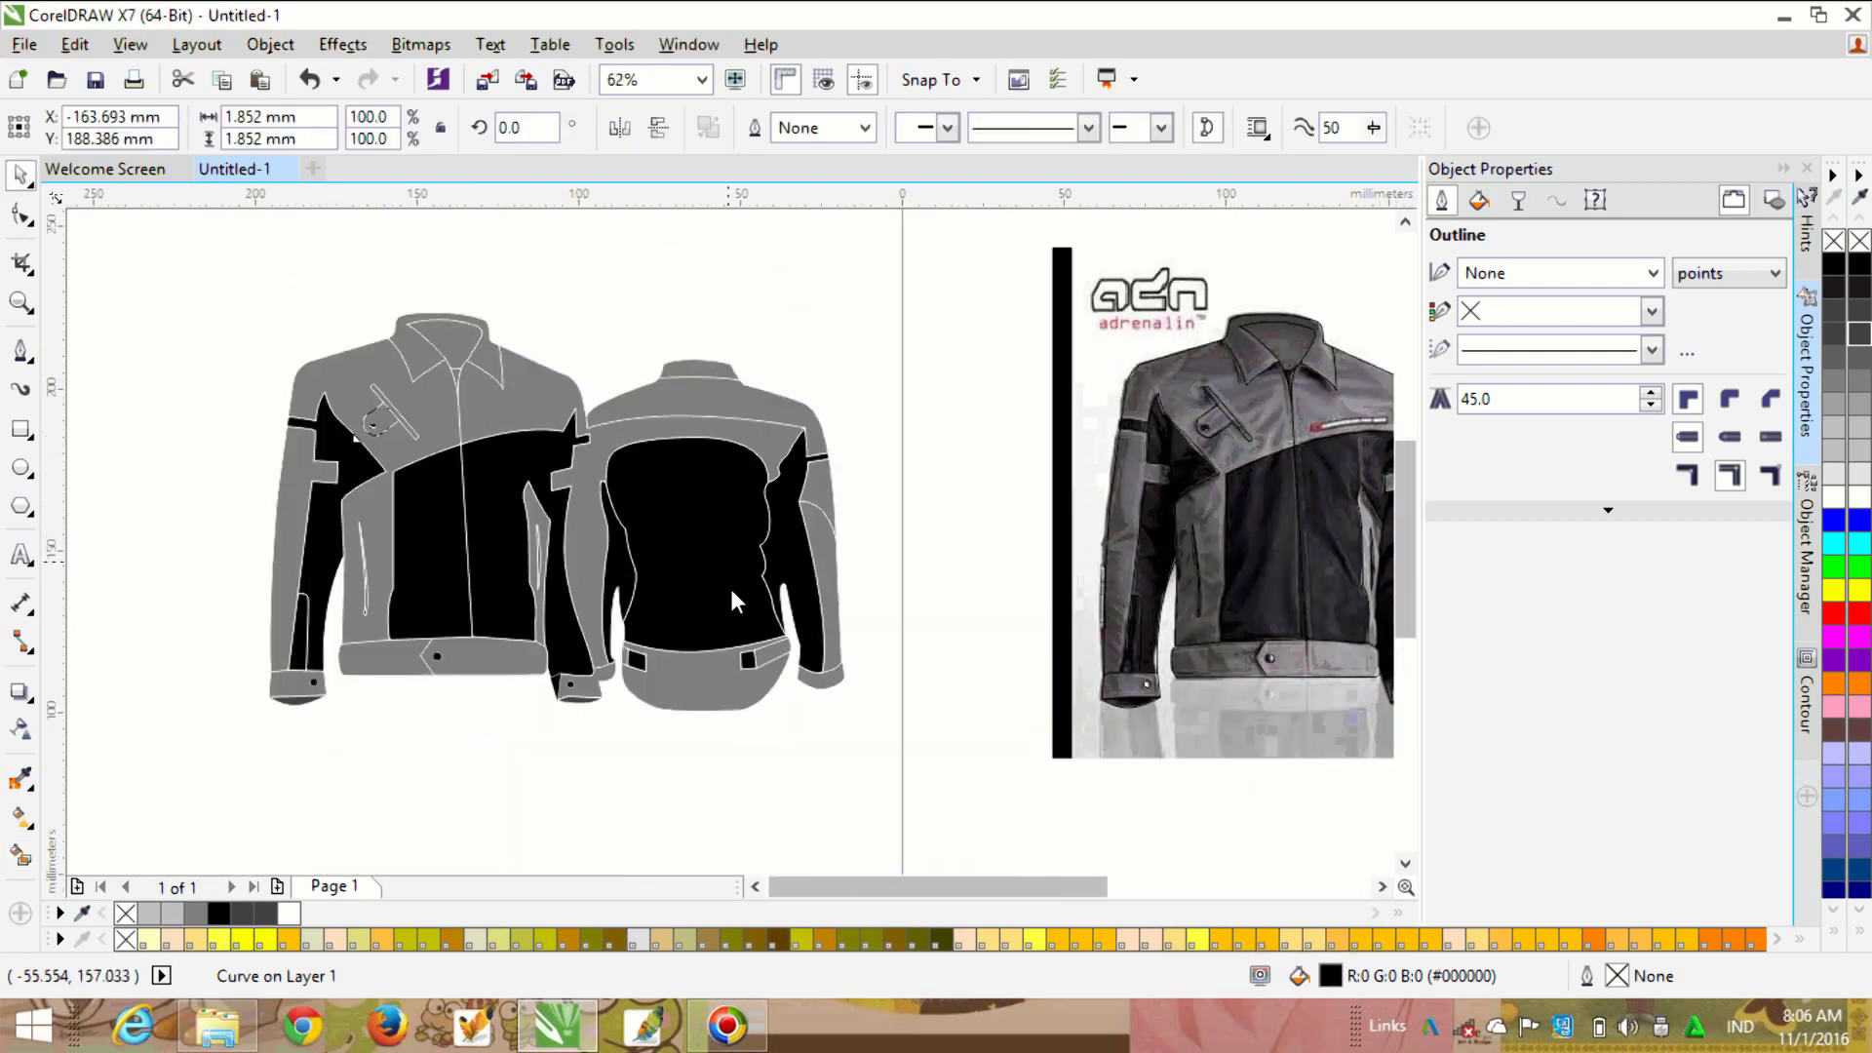
left_click(613, 678)
scroll(610, 658, "down", 1)
left_click(277, 886)
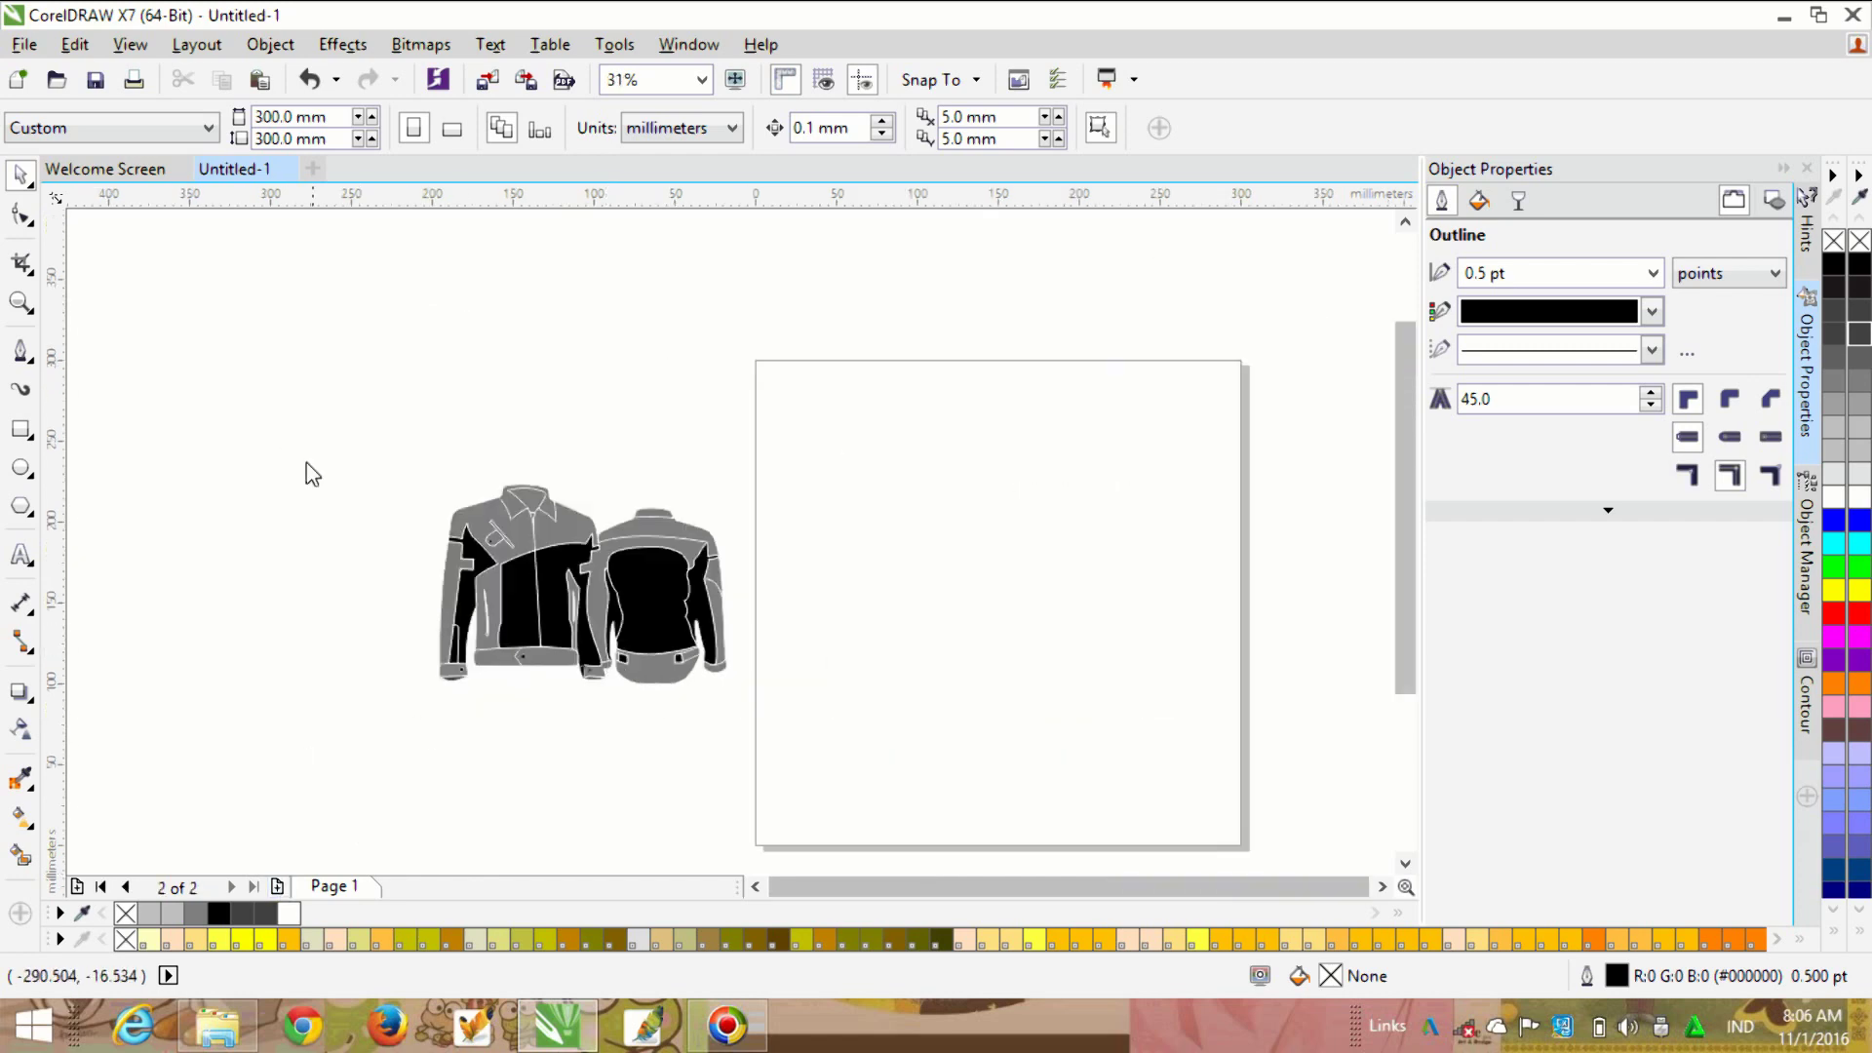
Step: Return to Page 1 with the jacket drawing and switch to the Text tool
left_click_drag(743, 743, 744, 744)
left_click(349, 886)
scroll(955, 534, "up", 3)
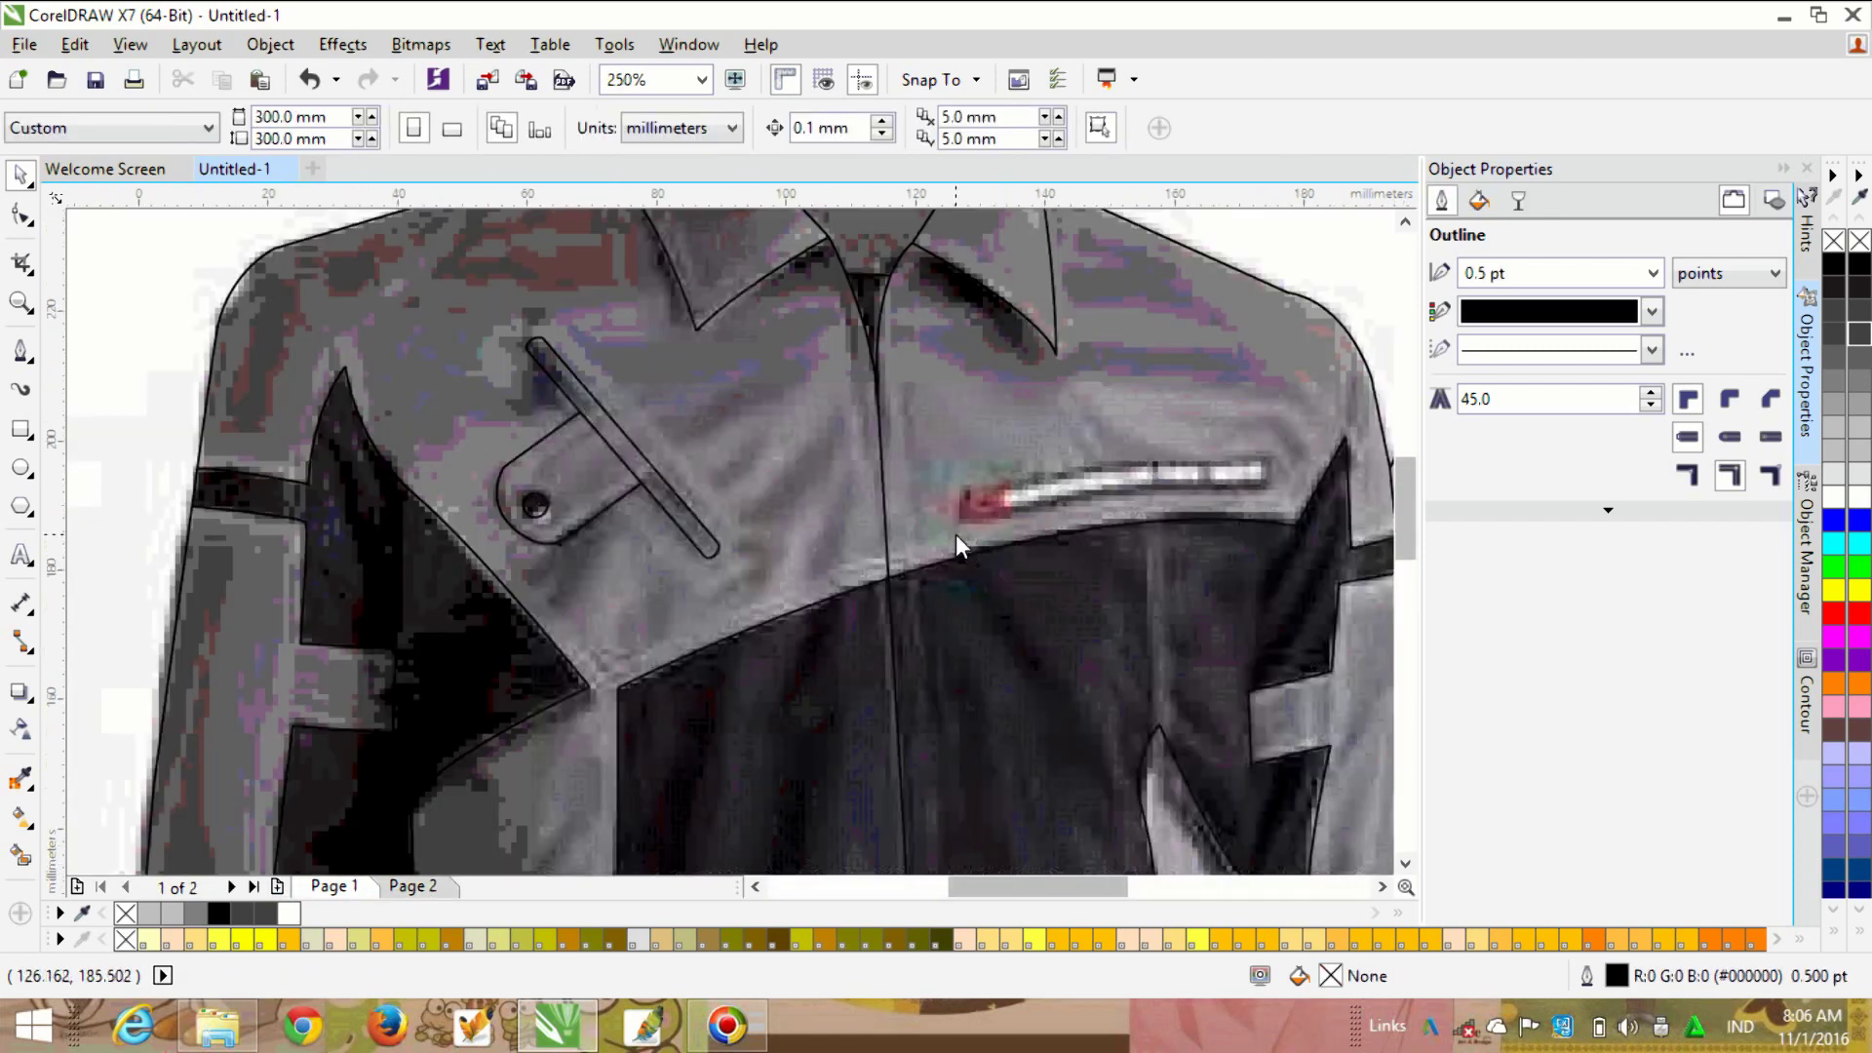
scroll(955, 534, "down", 2)
scroll(454, 514, "up", 1)
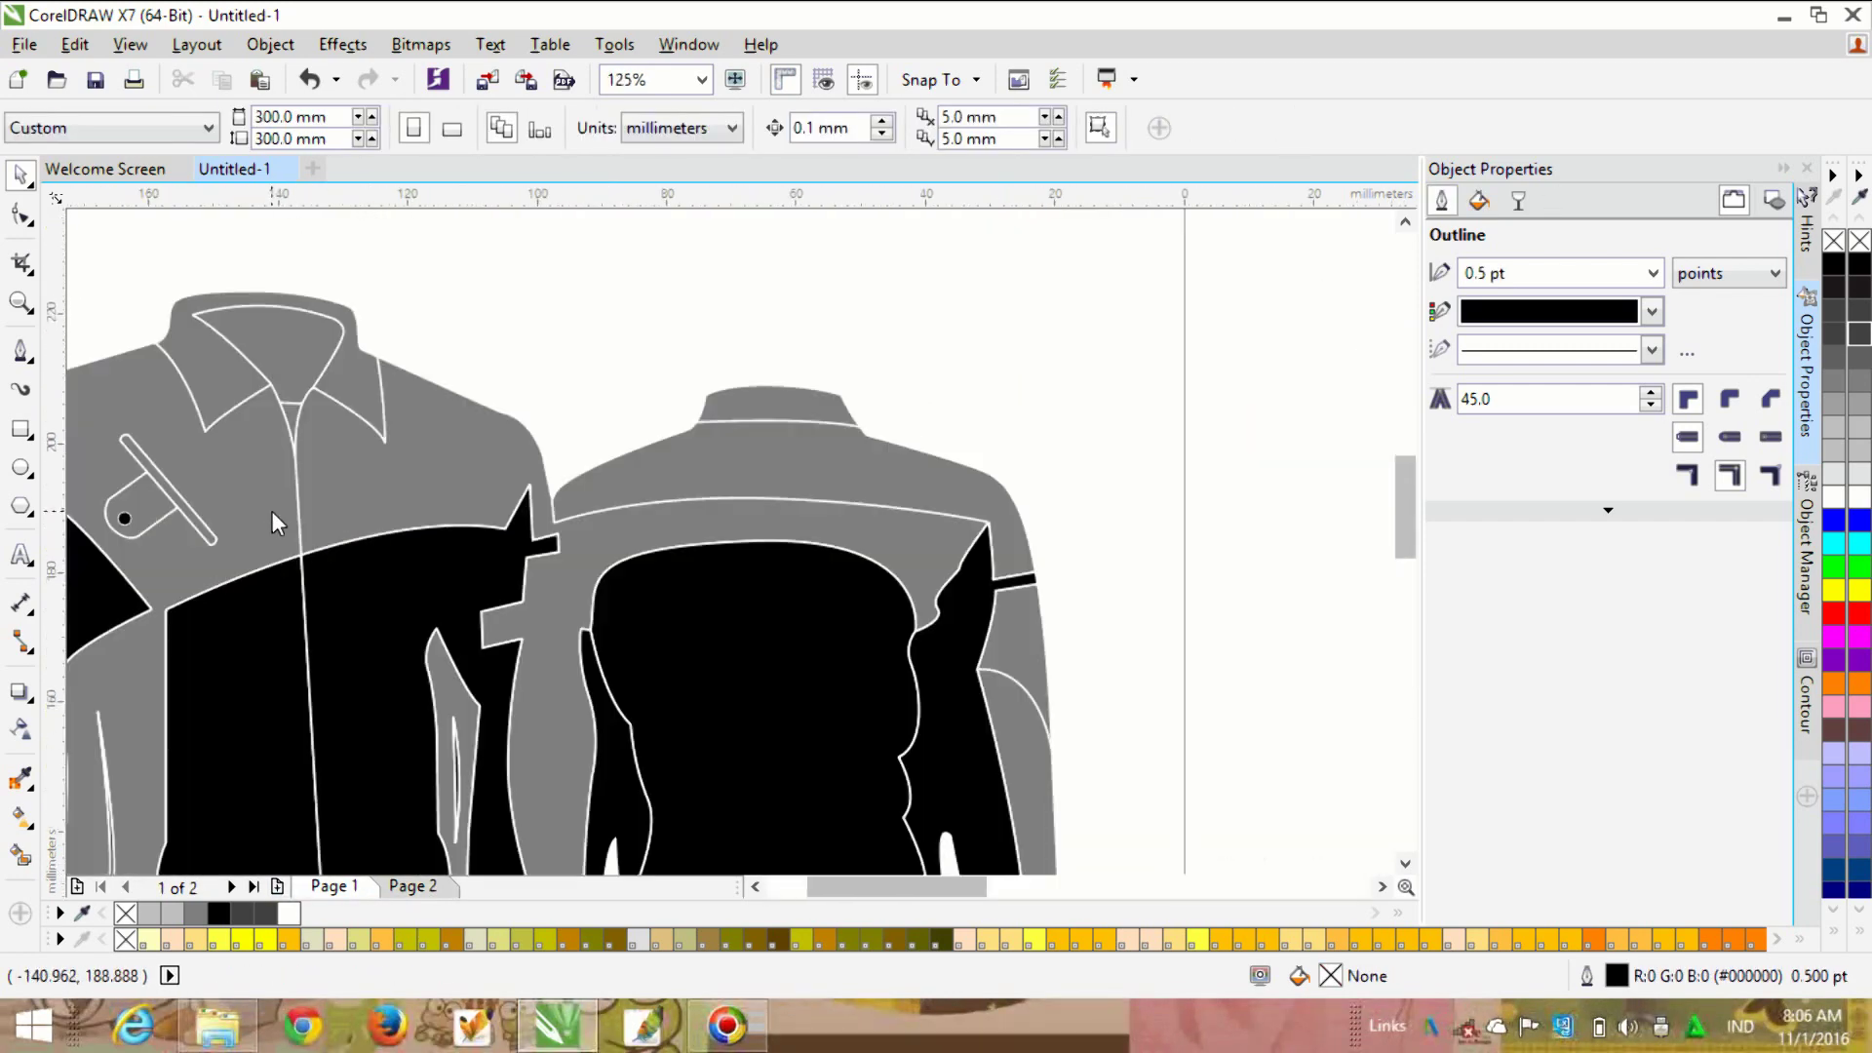
left_click(37, 557)
scroll(606, 430, "up", 1)
scroll(614, 335, "down", 1)
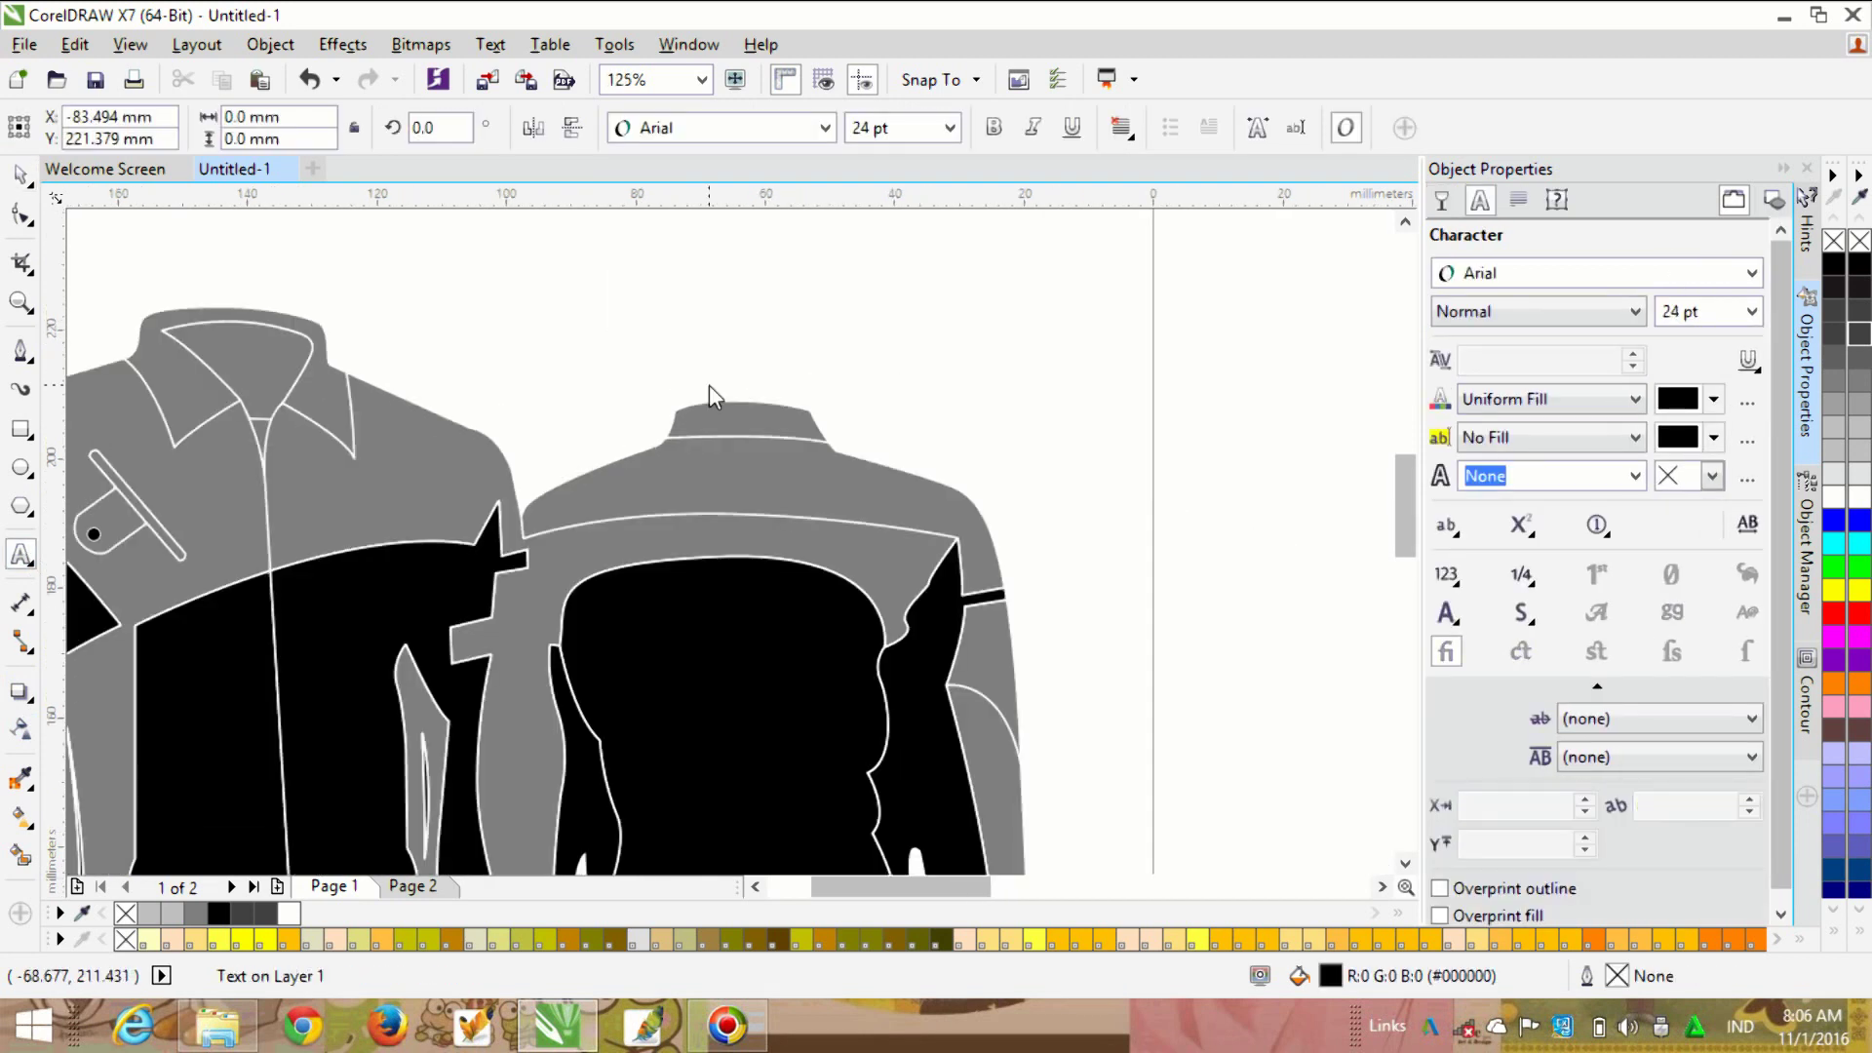
Step: Finish the 'Aircraft Painting' title text, shrink it to about 10 pt, and move it above the jacket
type("A")
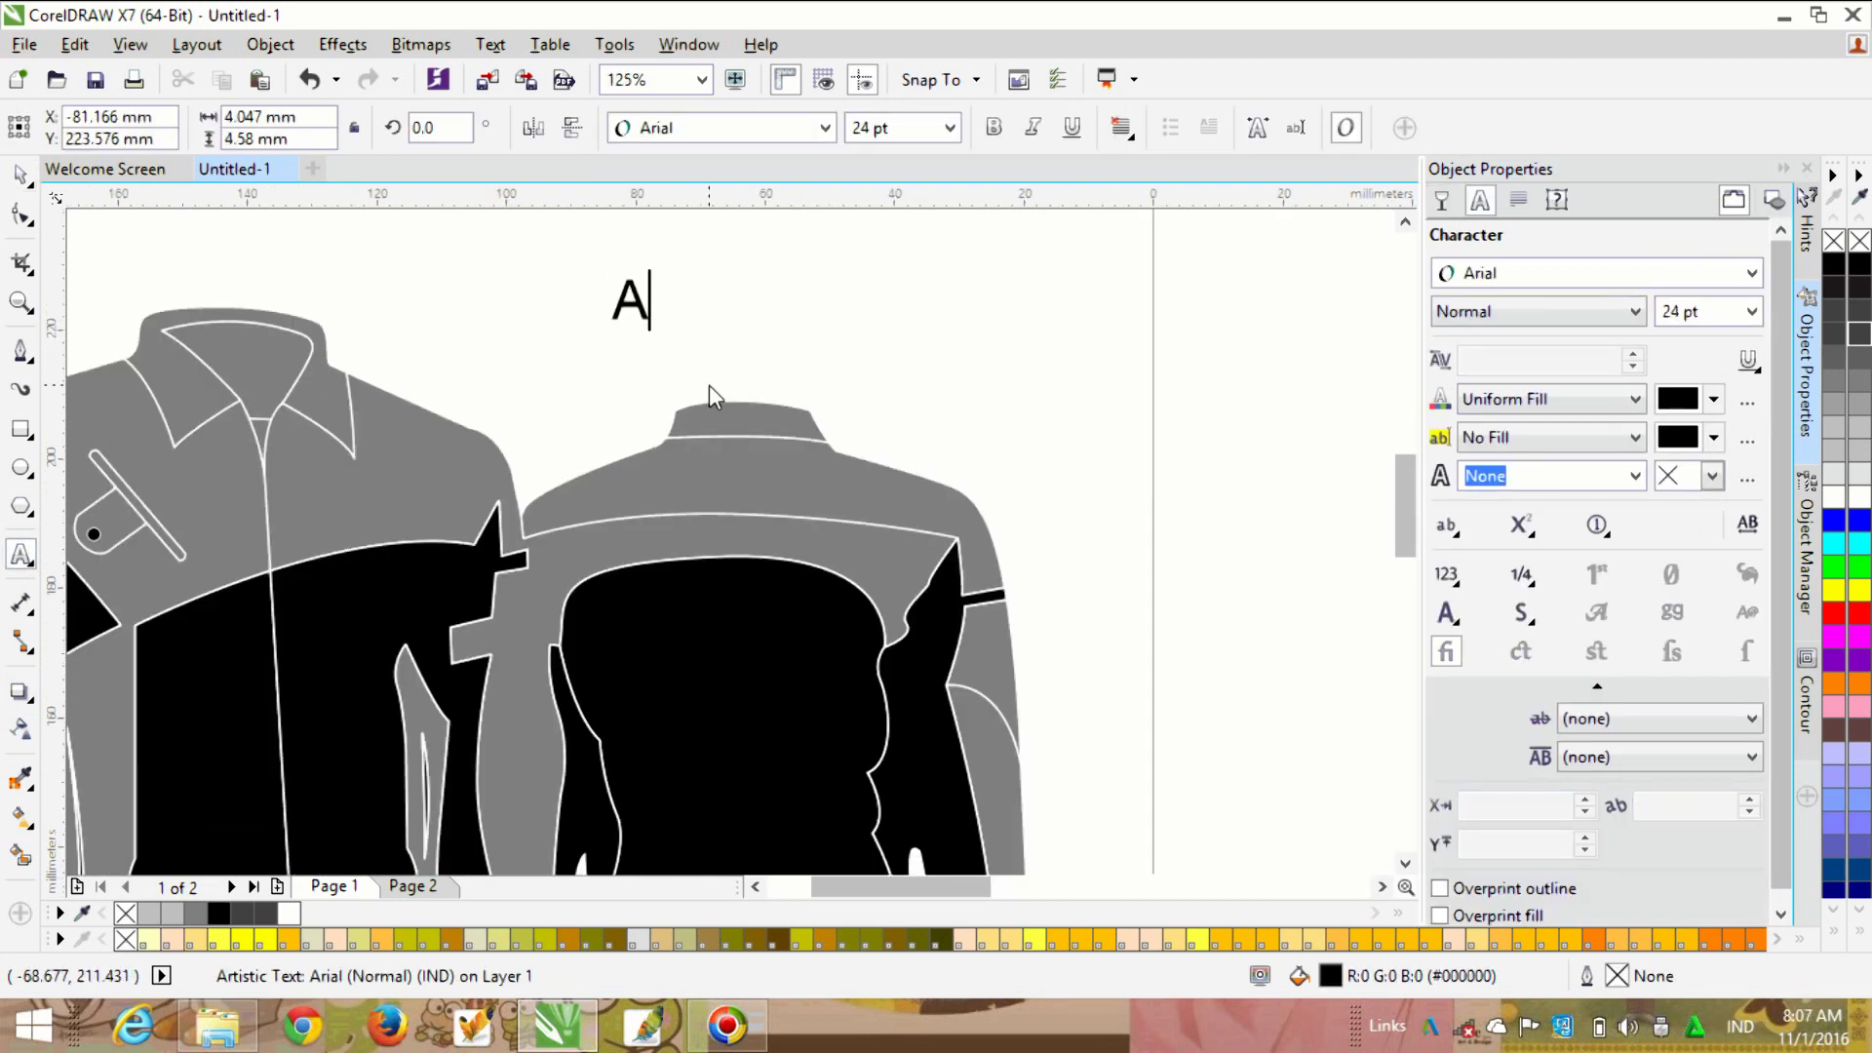
type("ircraft Painting Services")
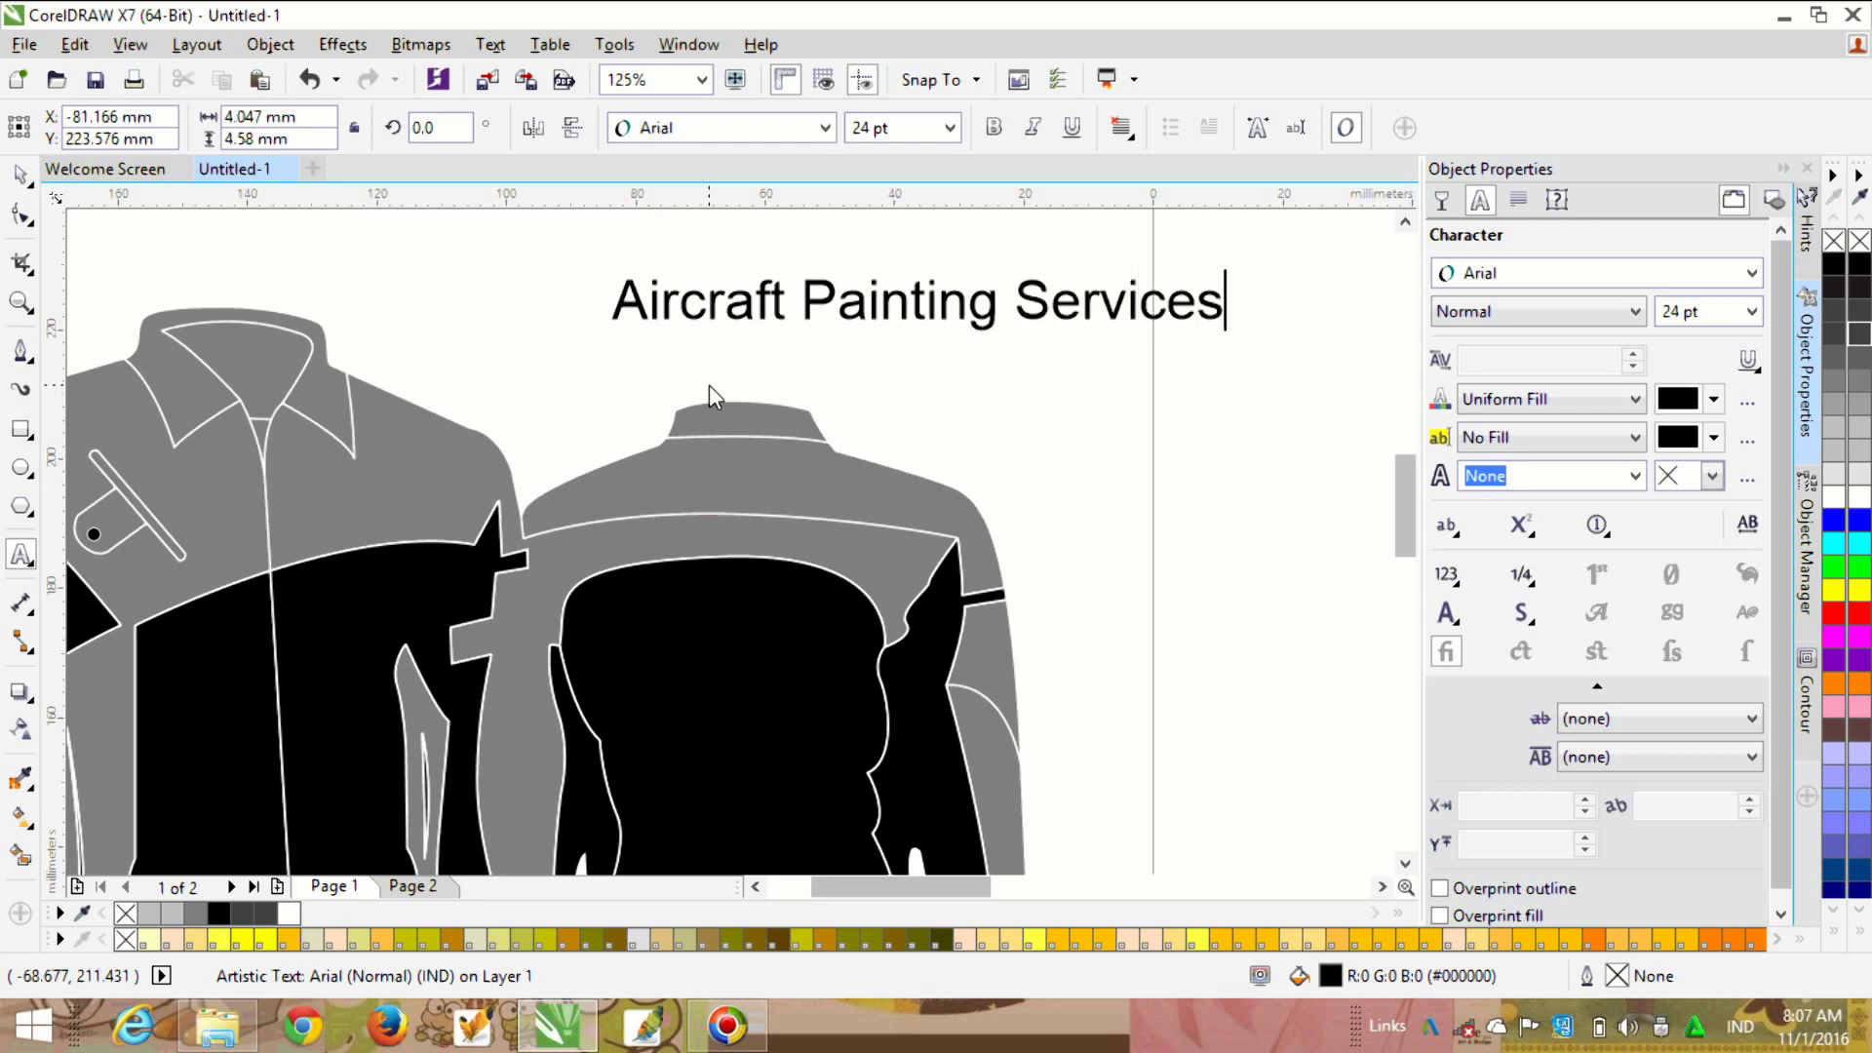
left_click_drag(1230, 270, 875, 300)
left_click(744, 132)
left_click(794, 272)
left_click_drag(758, 327, 482, 286)
Step: Preview fonts on the title and apply Hobo BT
left_click(824, 127)
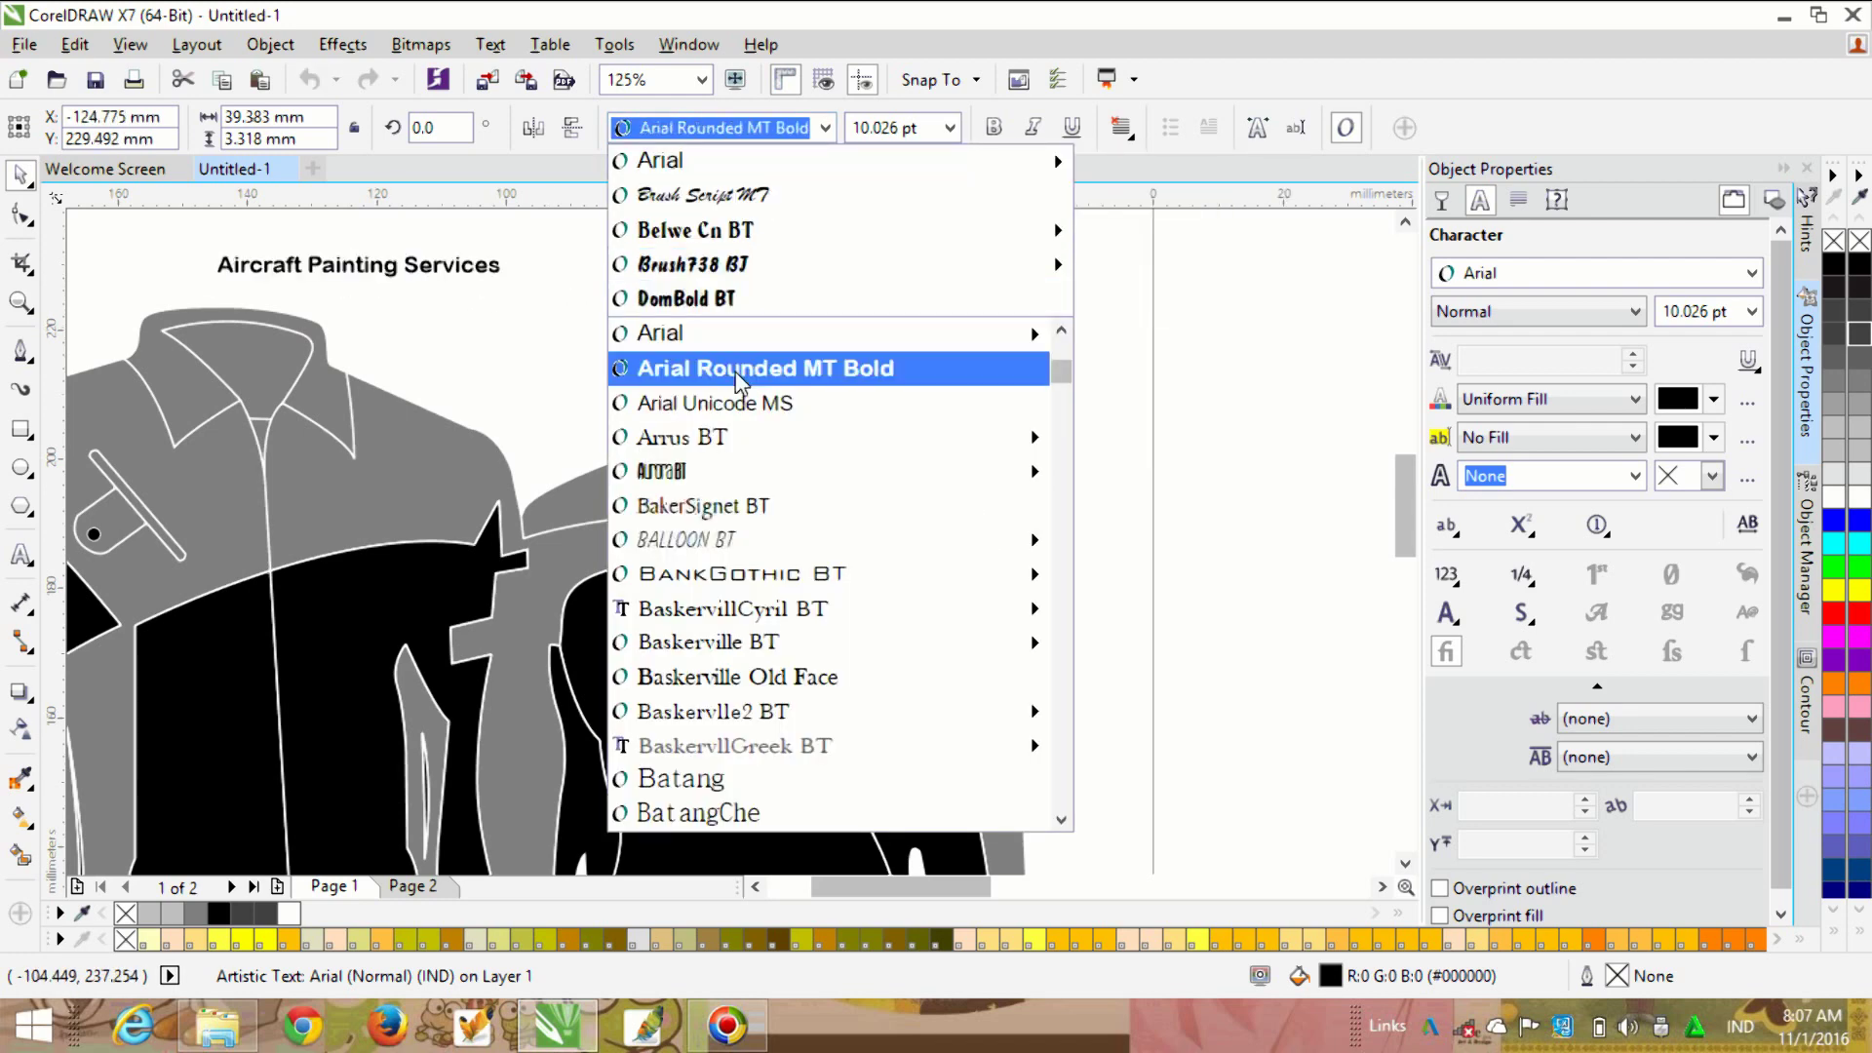
key("Down")
key("Down")
key("Down")
key("Down")
key("Down")
key("Down")
key("Down")
key("Down")
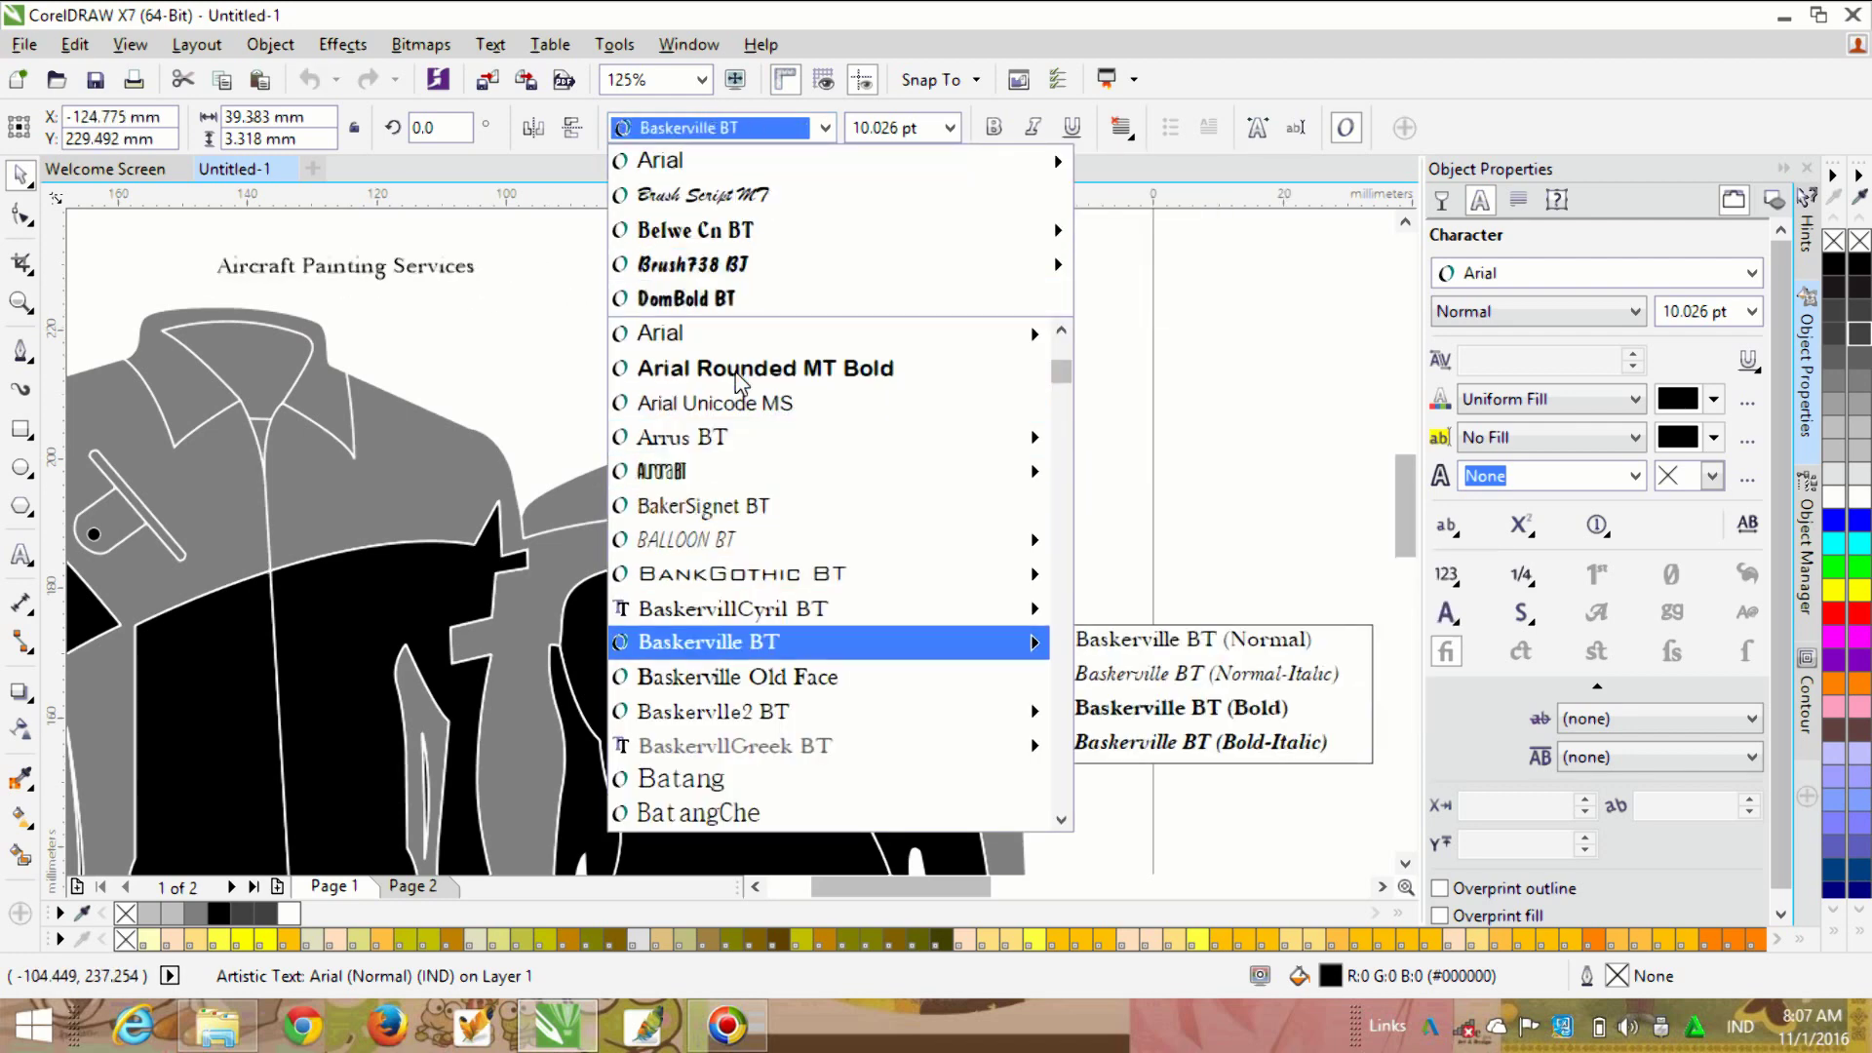
key("Down")
key("Down")
key("Down")
key("Down")
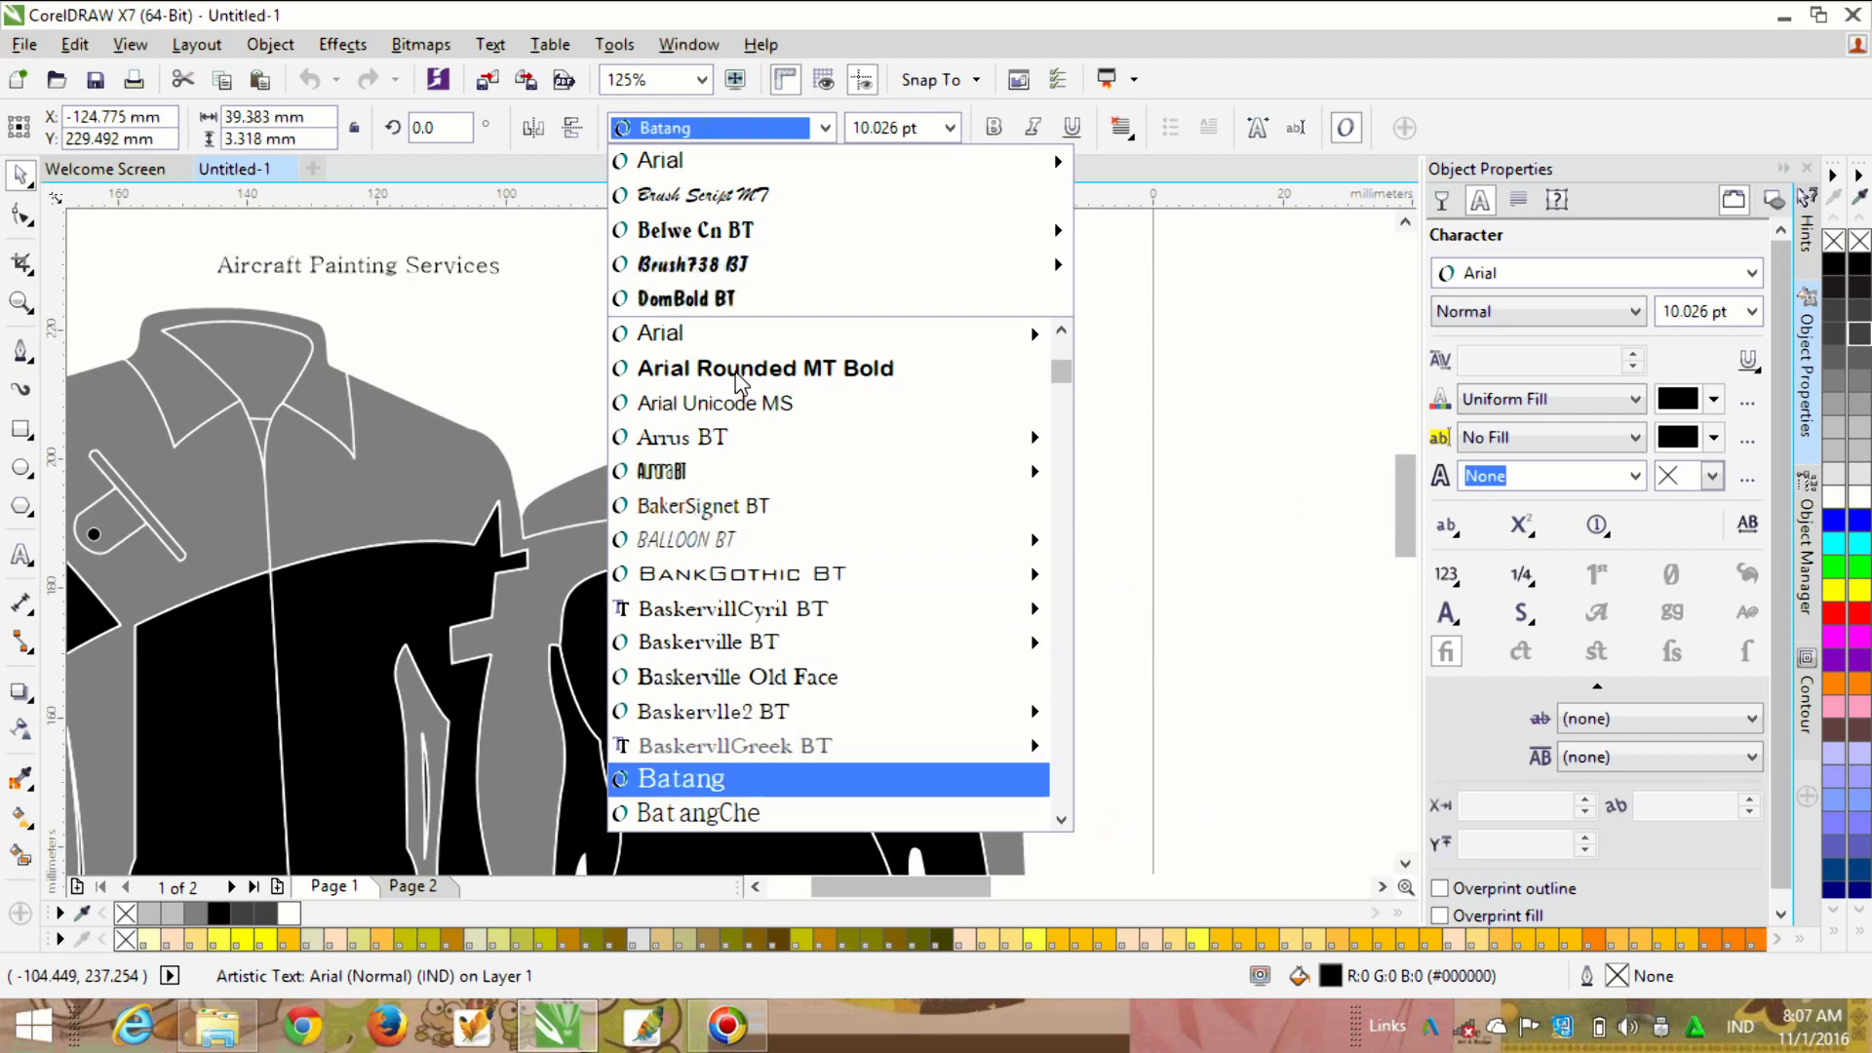
key("Down")
key("Down")
key("Down")
key("Down")
key("Down")
key("Down")
key("Down")
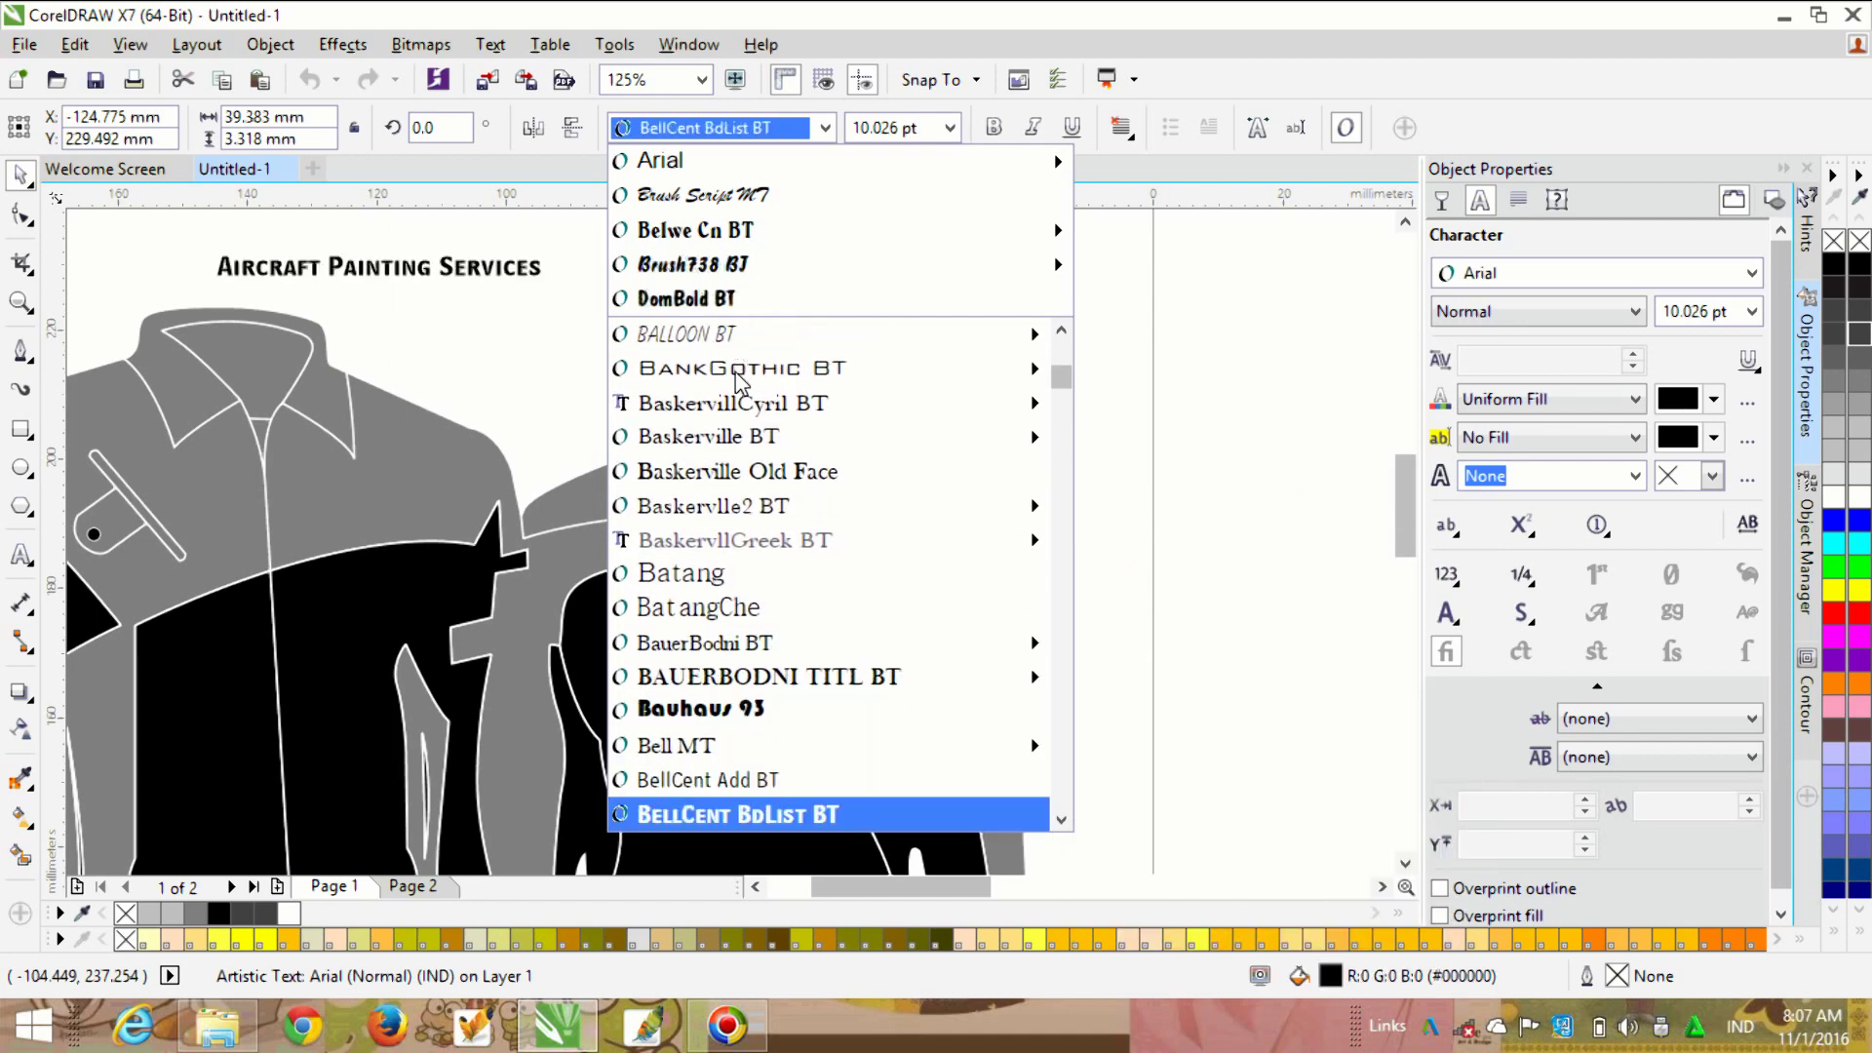
key("Down")
key("Up")
key("Down")
key("Down")
key("Down")
key("Down")
key("Down")
key("Down")
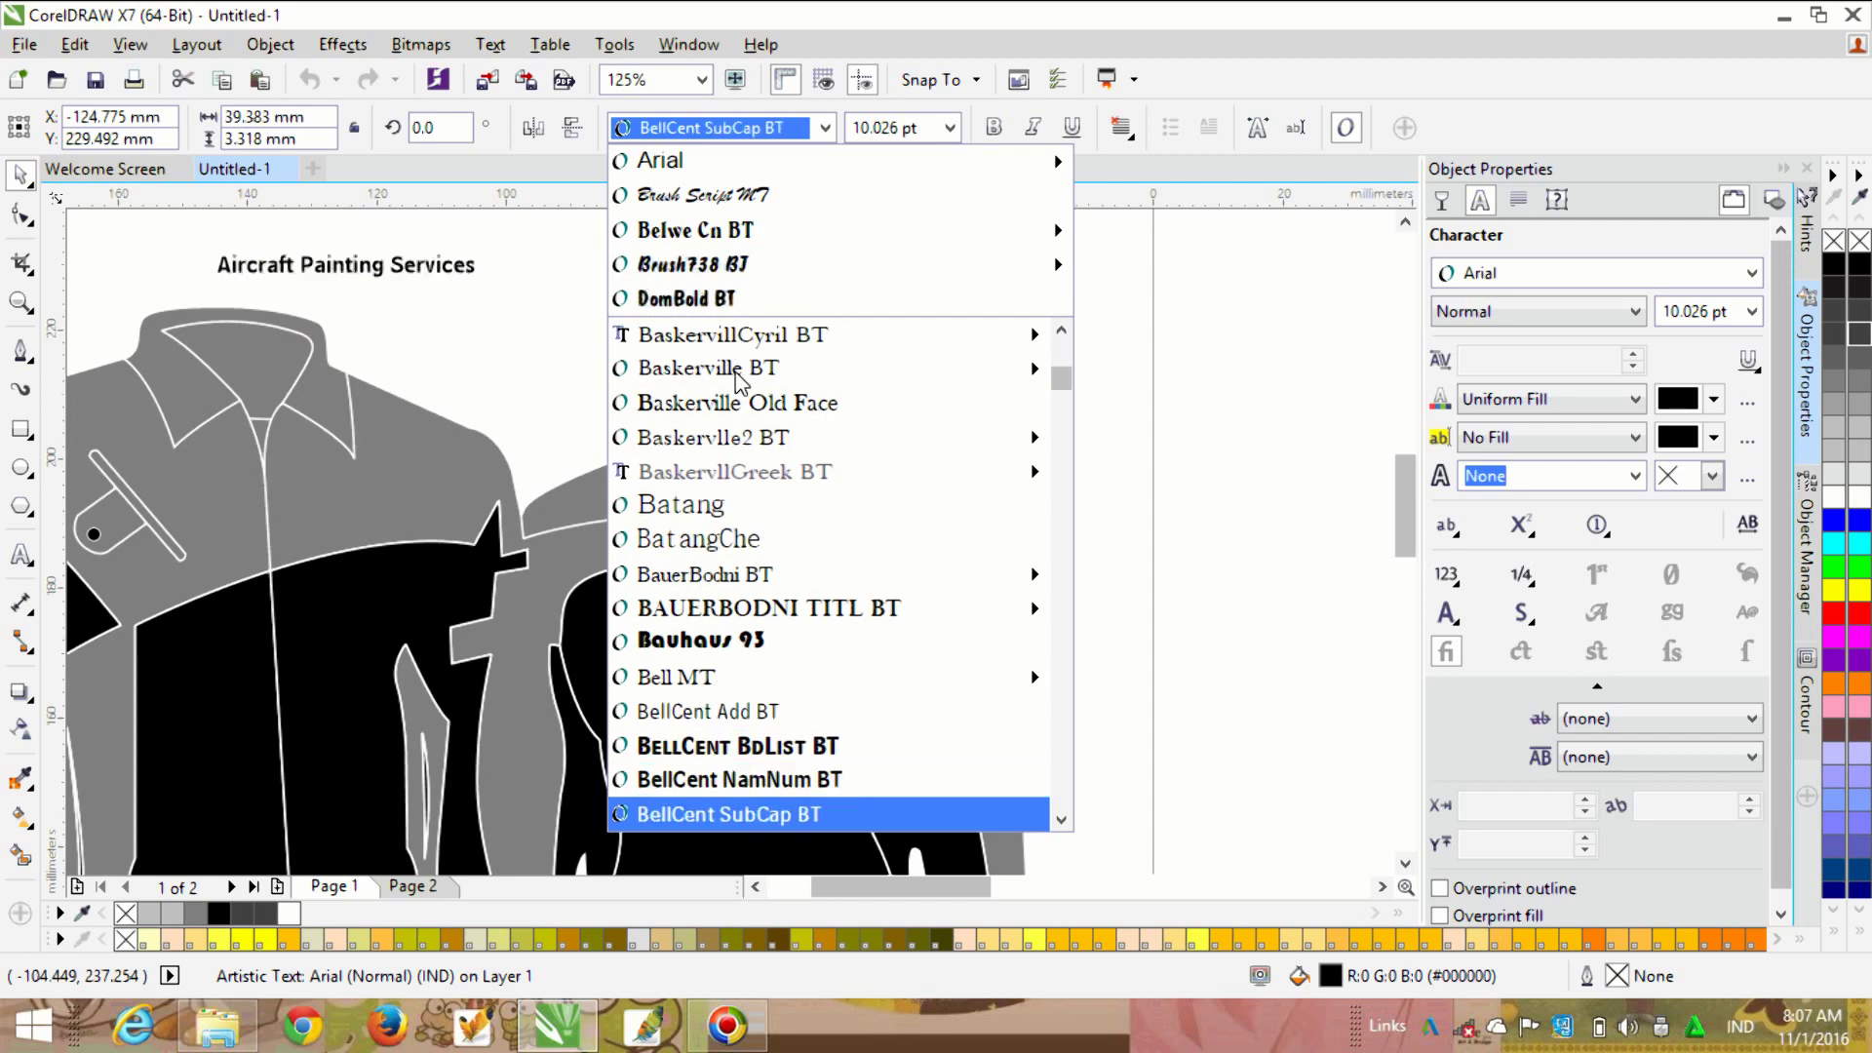
key("Down")
key("Down")
key("Down")
key("Down")
key("Down")
key("Down")
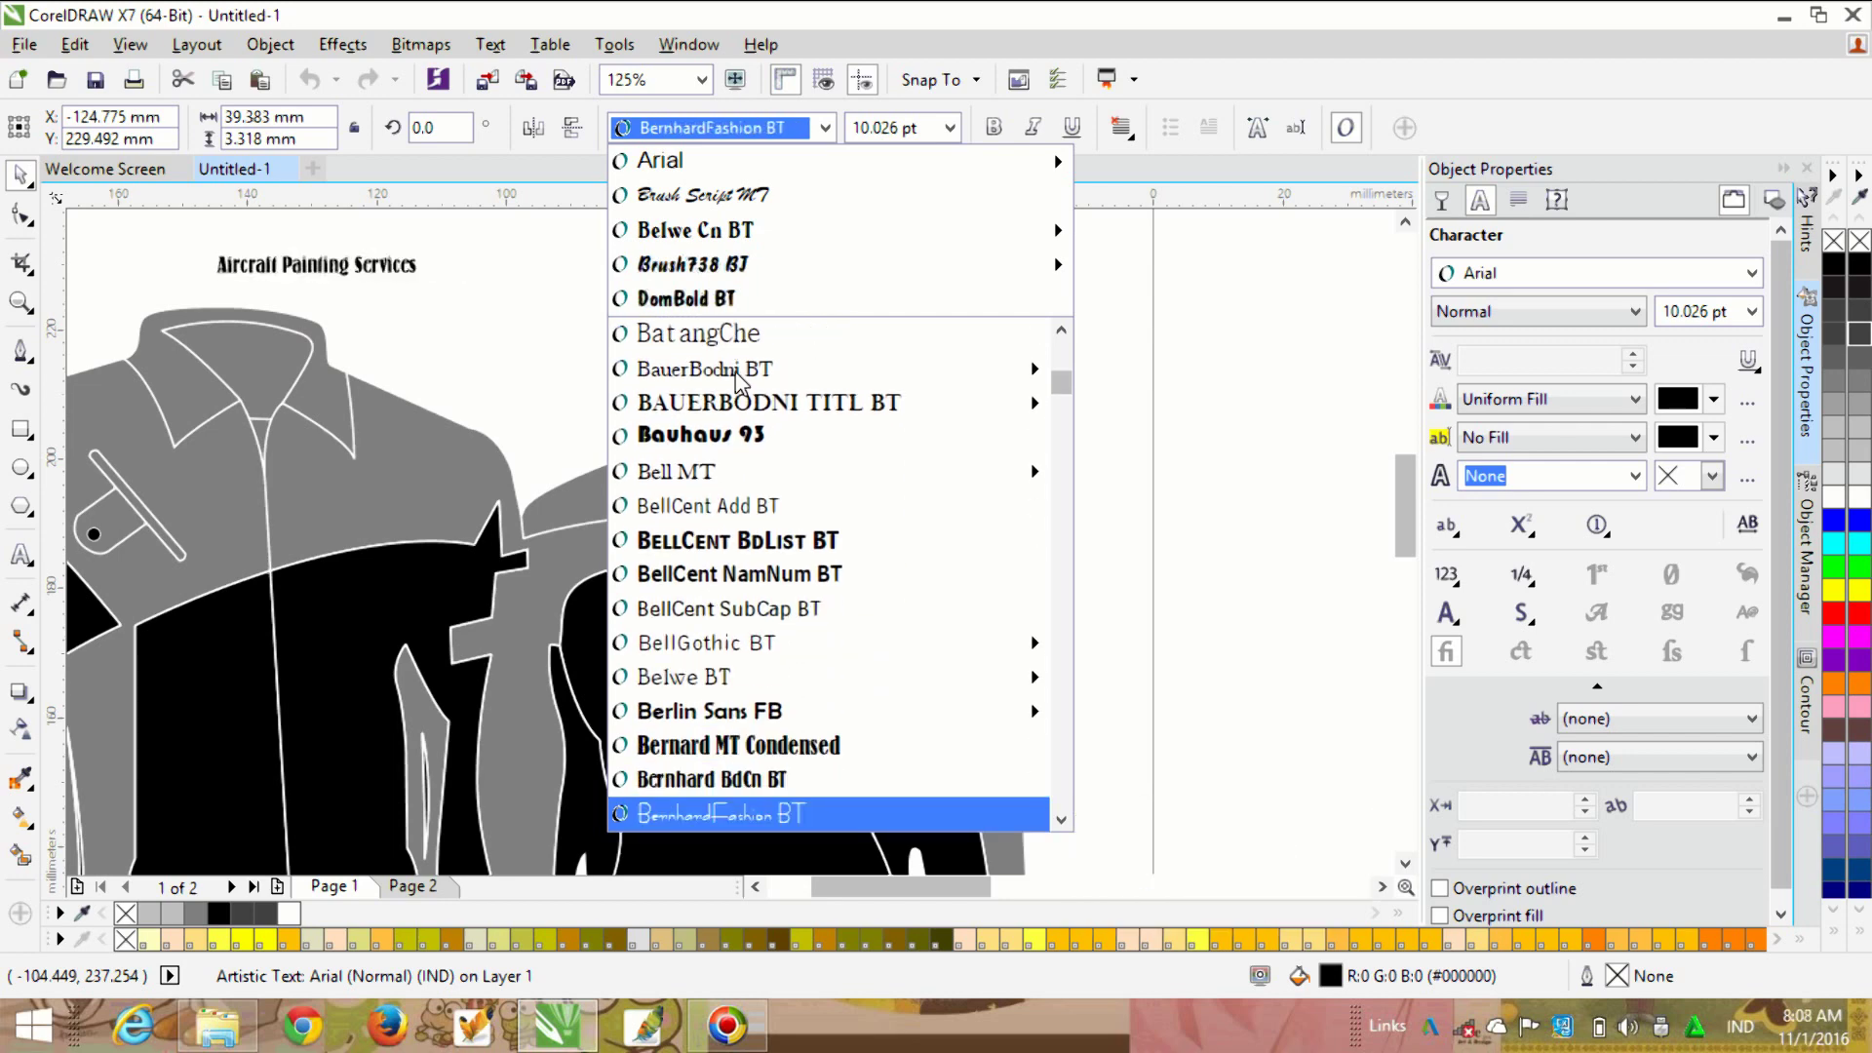
key("Down")
key("Down")
key("Down")
key("Down")
key("Down")
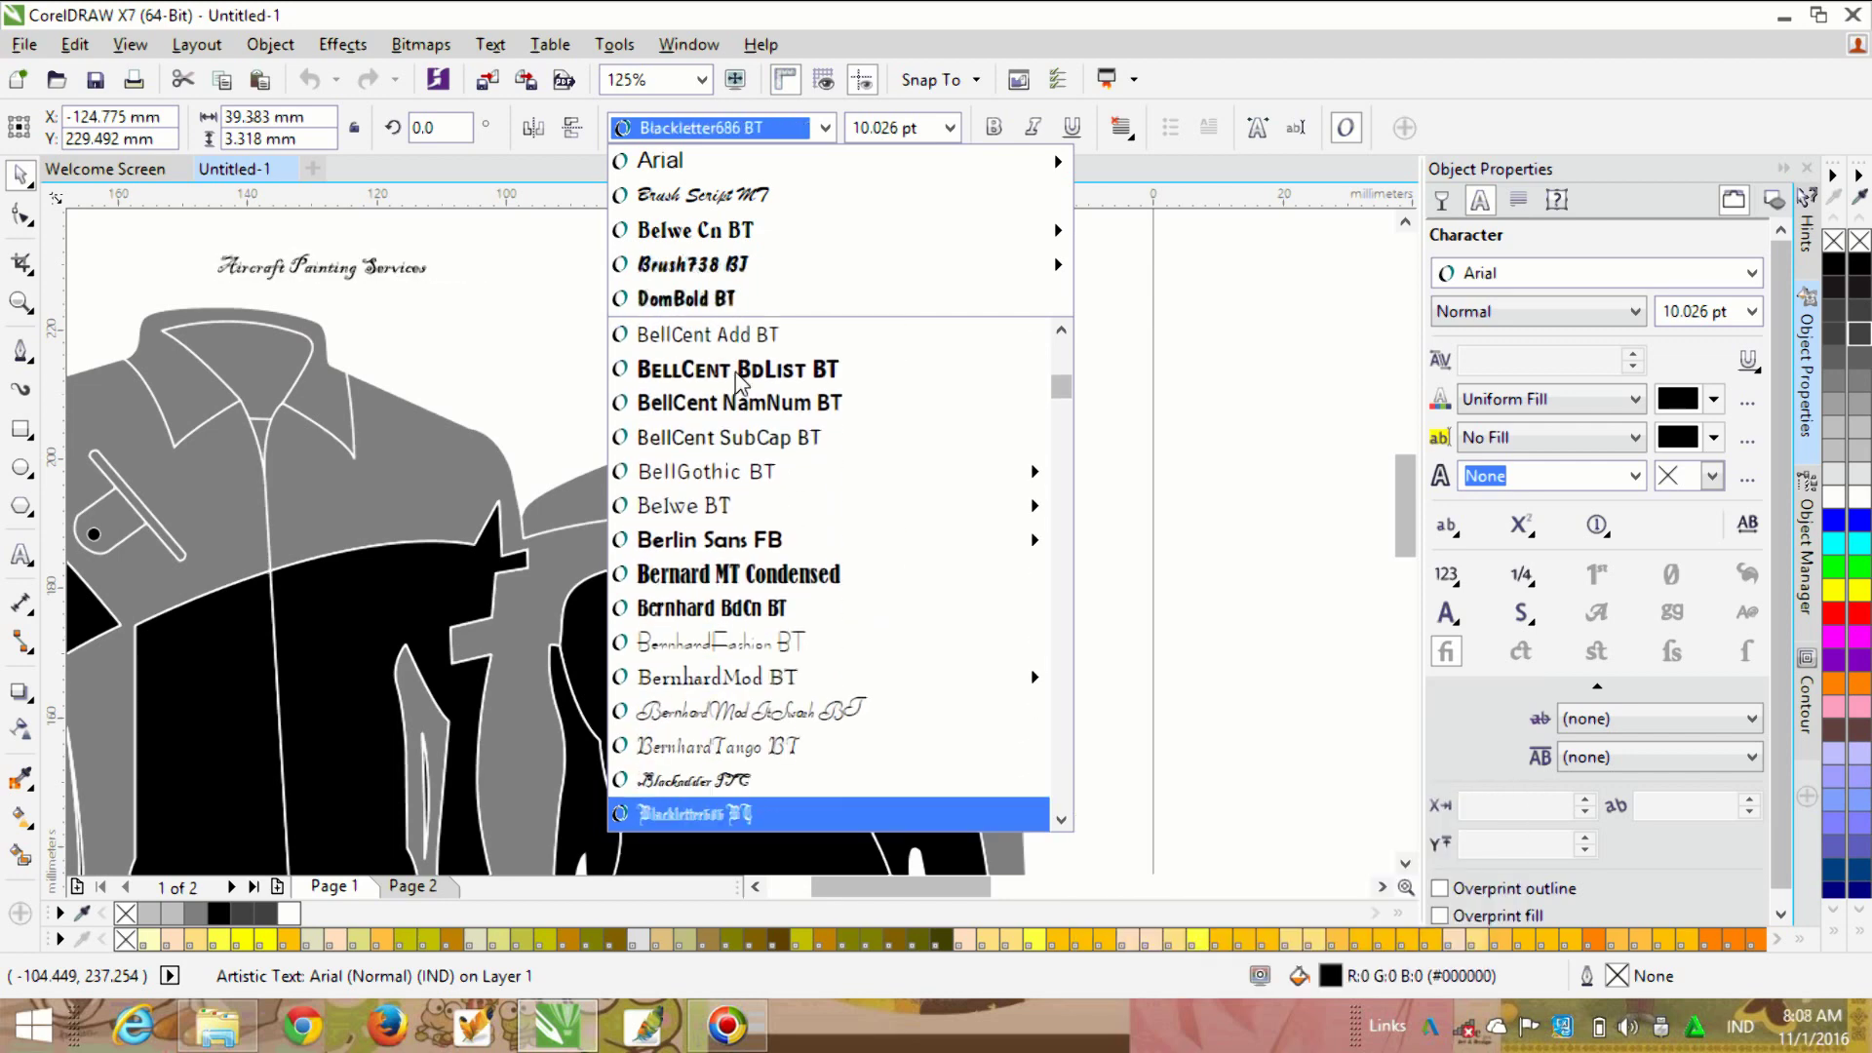
key("Down")
key("Down")
key("Down")
key("Down")
key("Down")
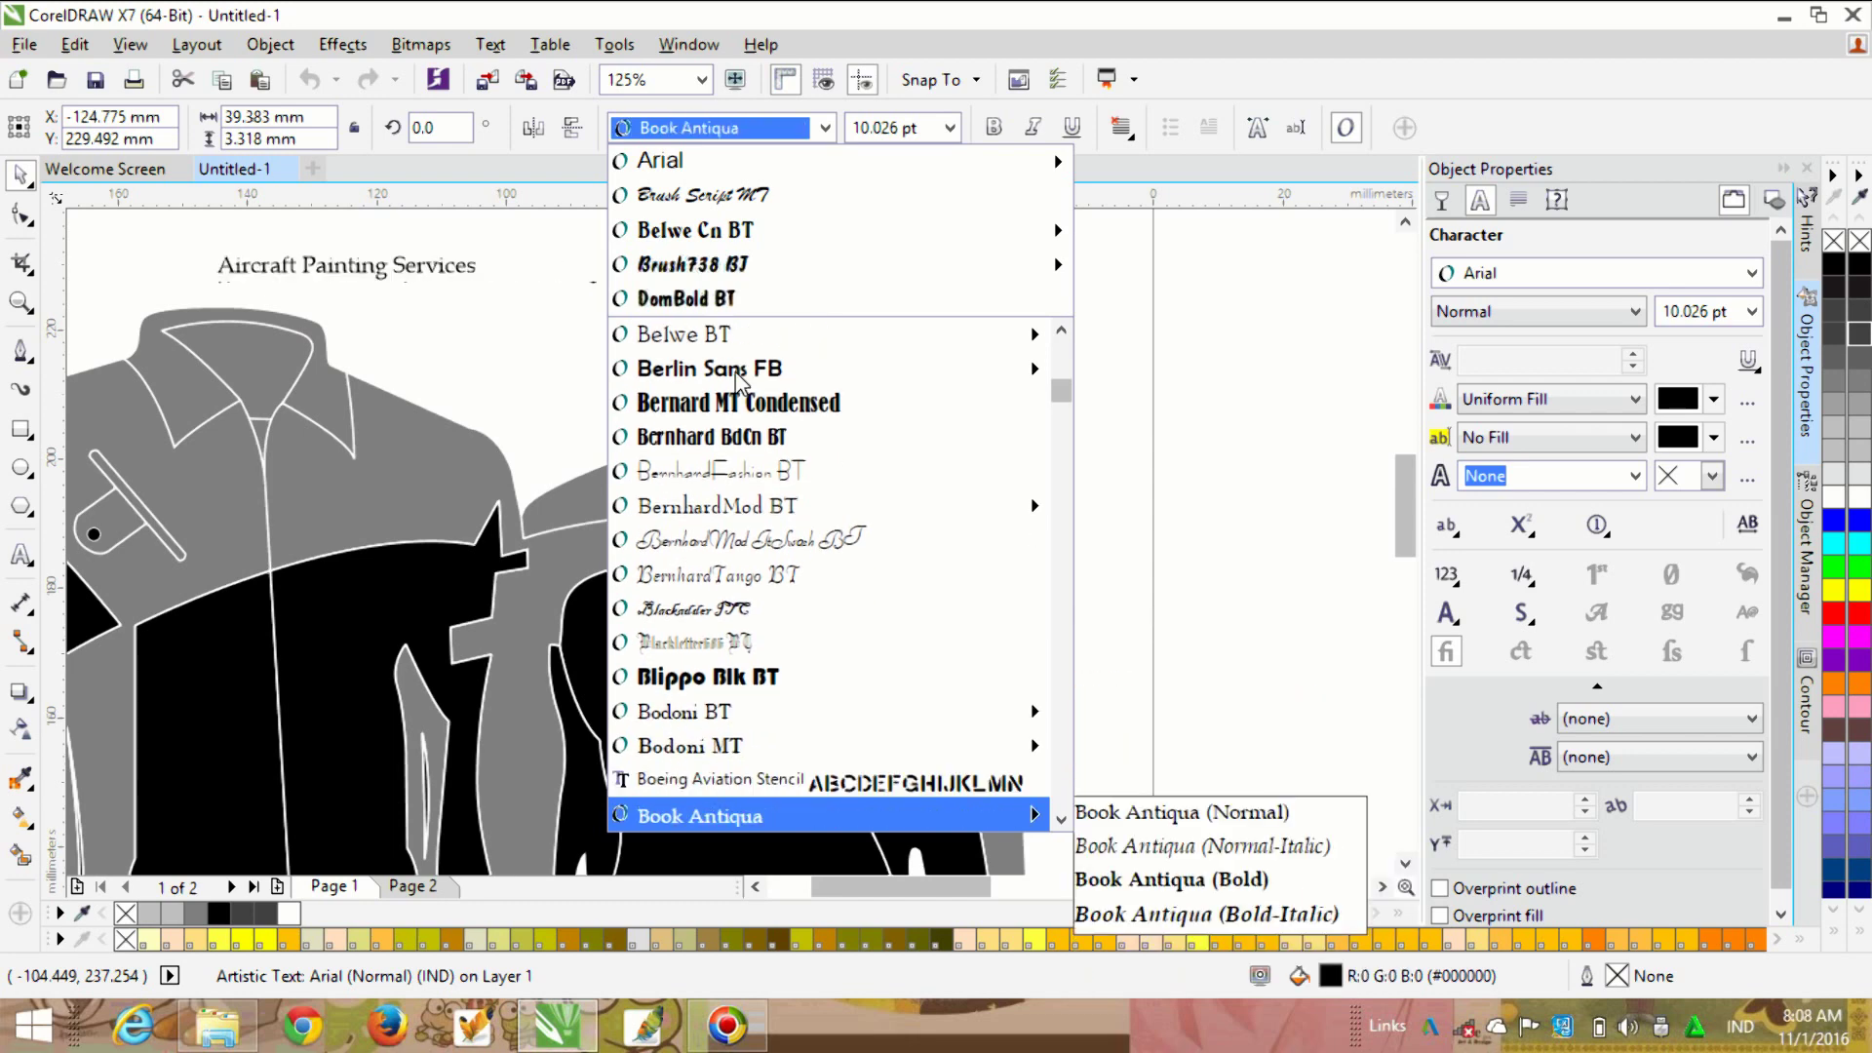
key("Down")
key("Down")
key("Down")
key("Down")
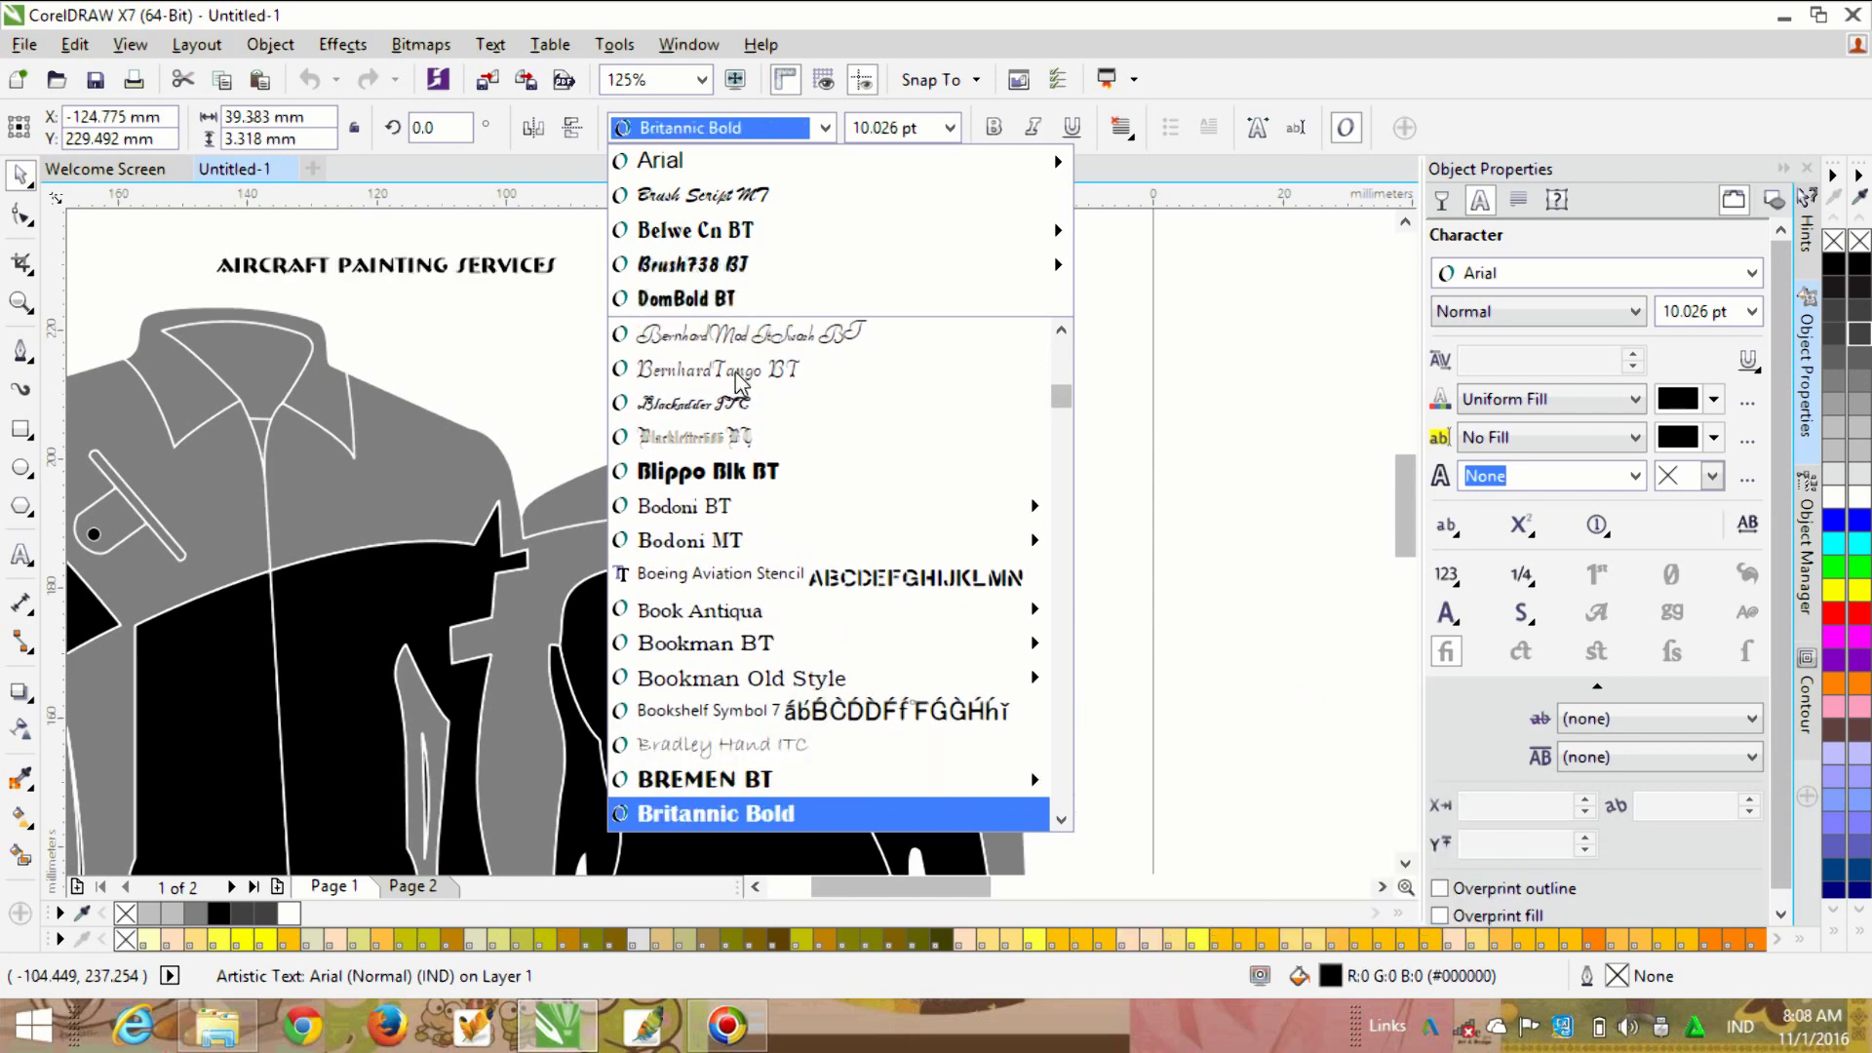
key("Down")
key("Down")
key("Down")
key("Down")
key("Down")
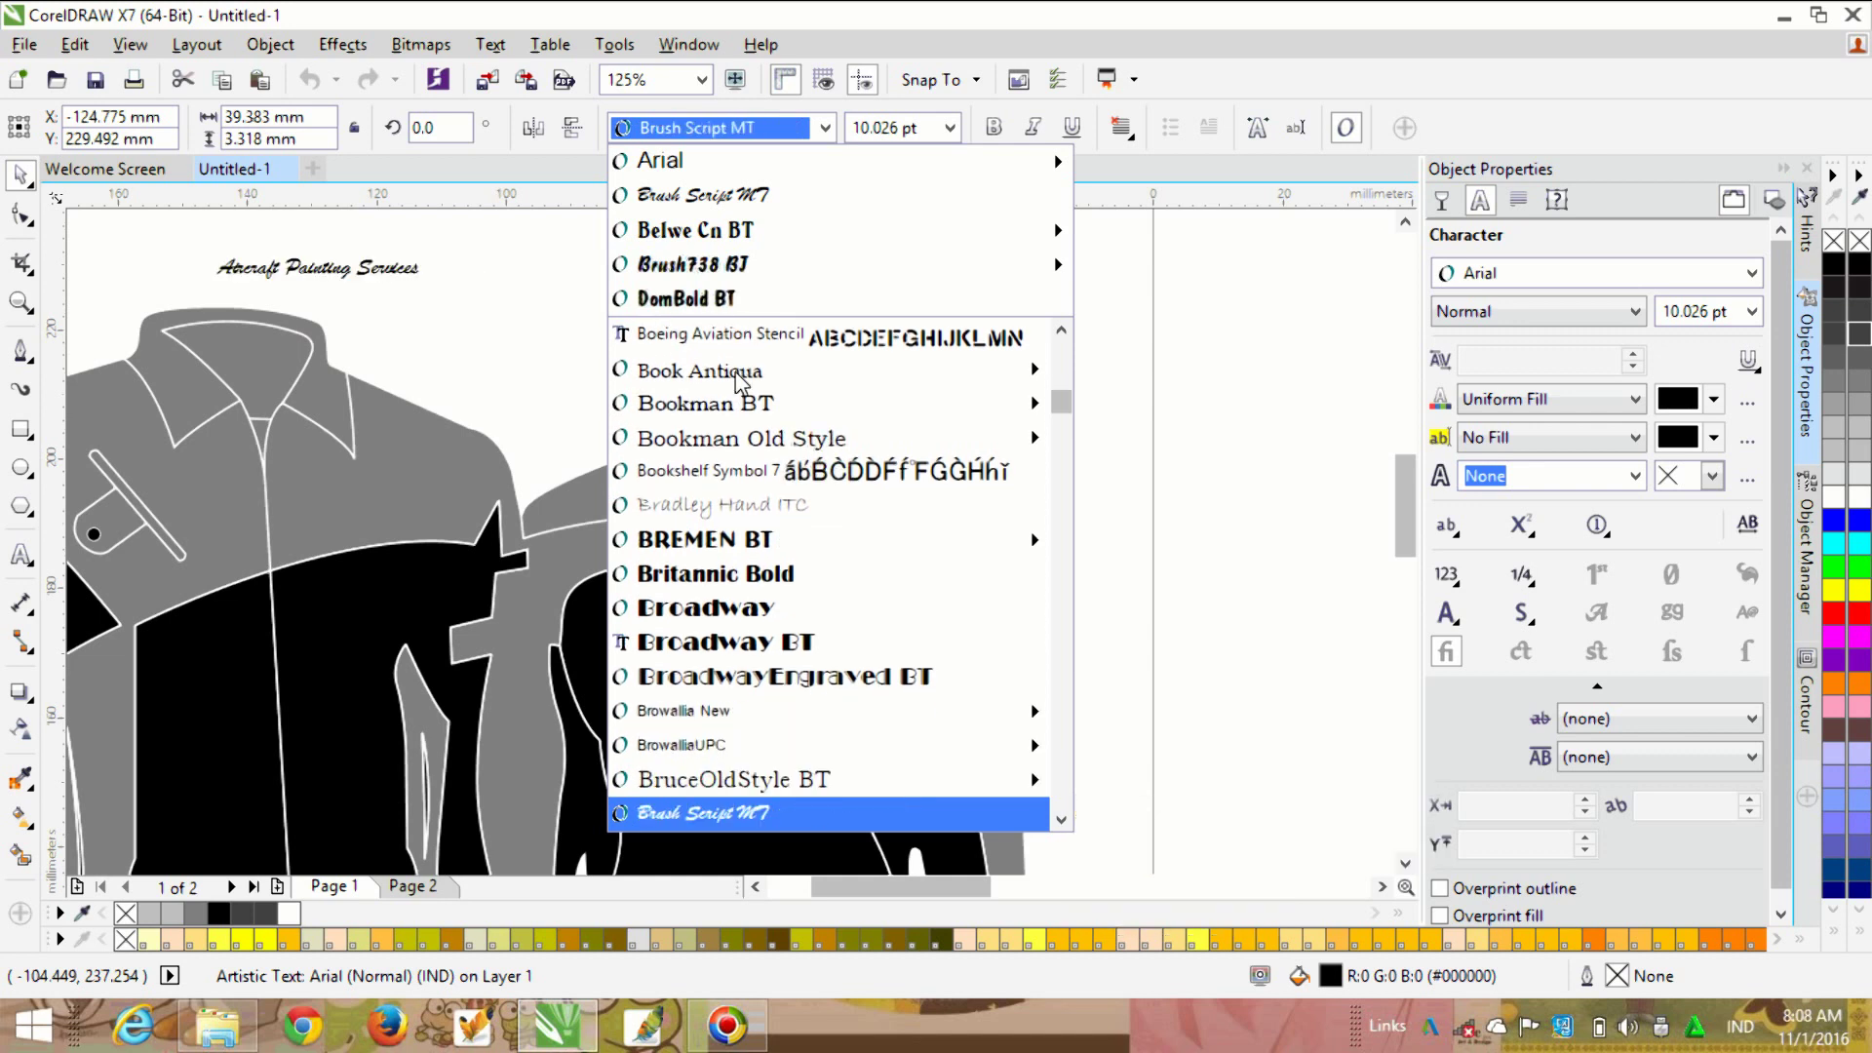
key("Down")
key("Down")
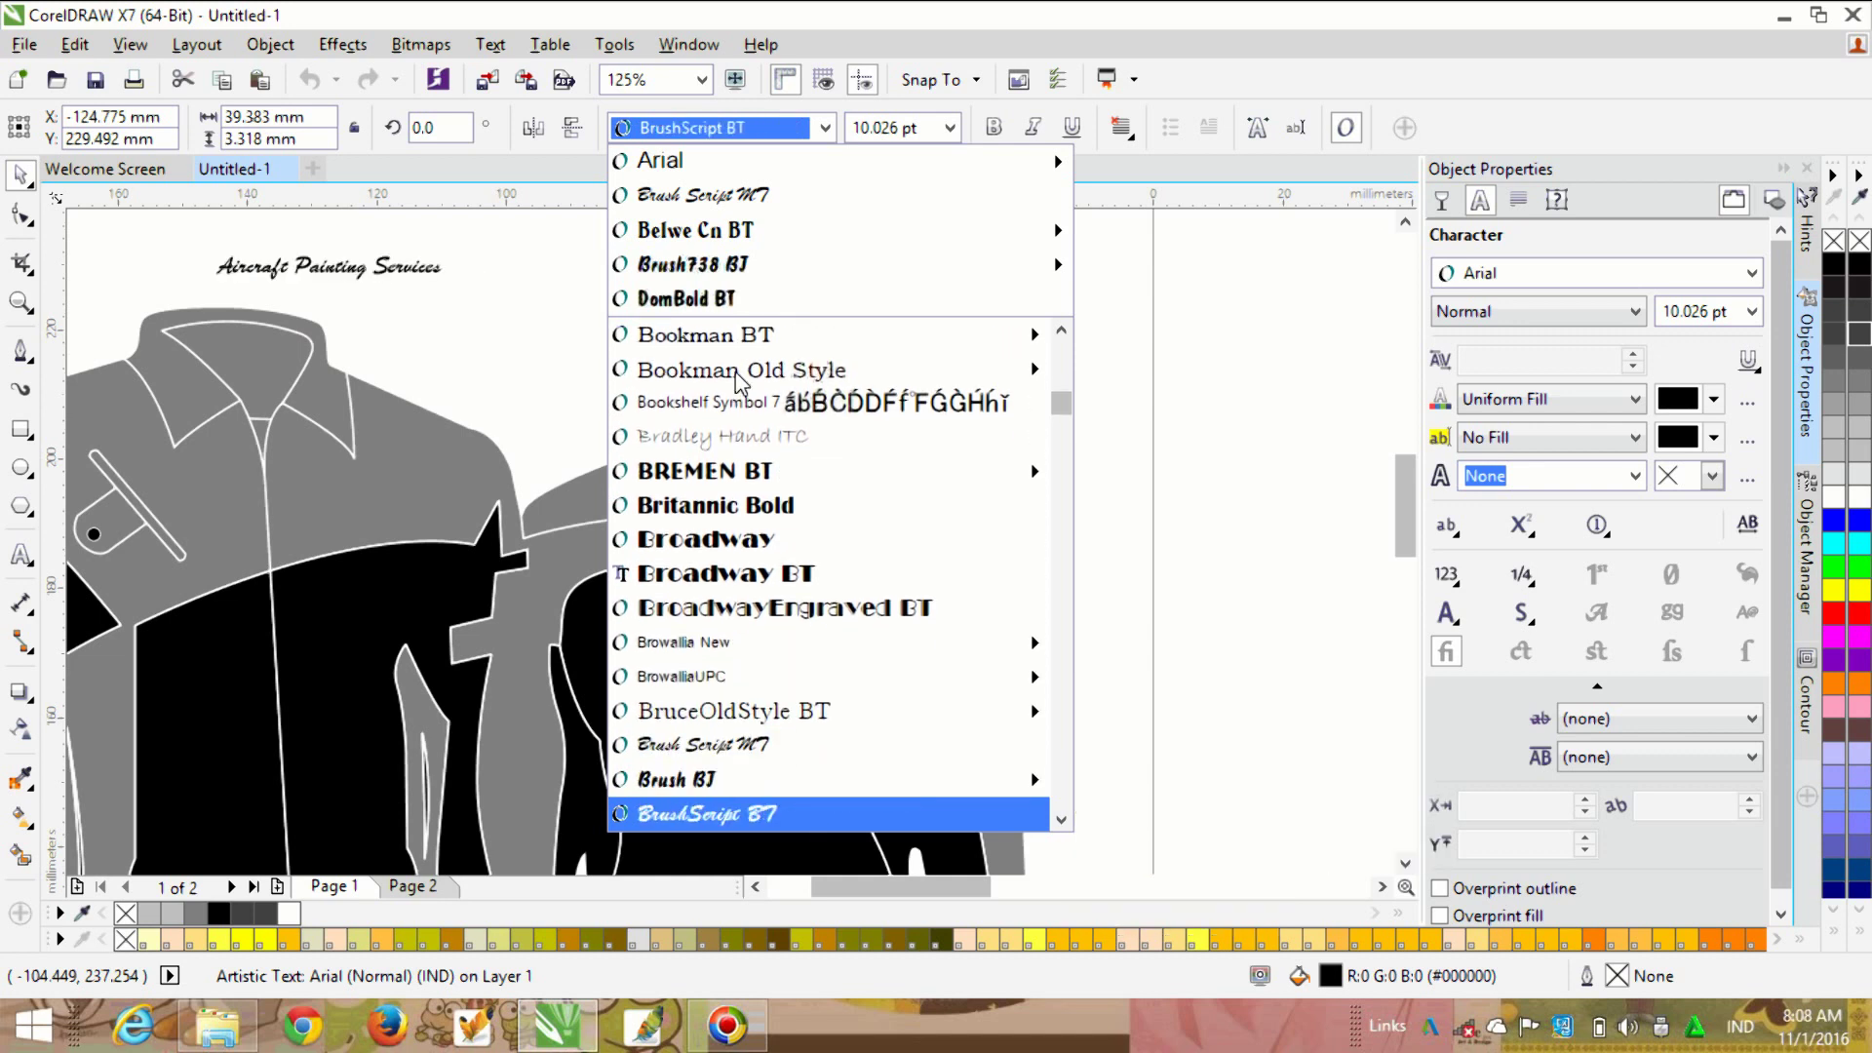
key("Down")
key("Down")
key("Down")
key("Down")
key("Down")
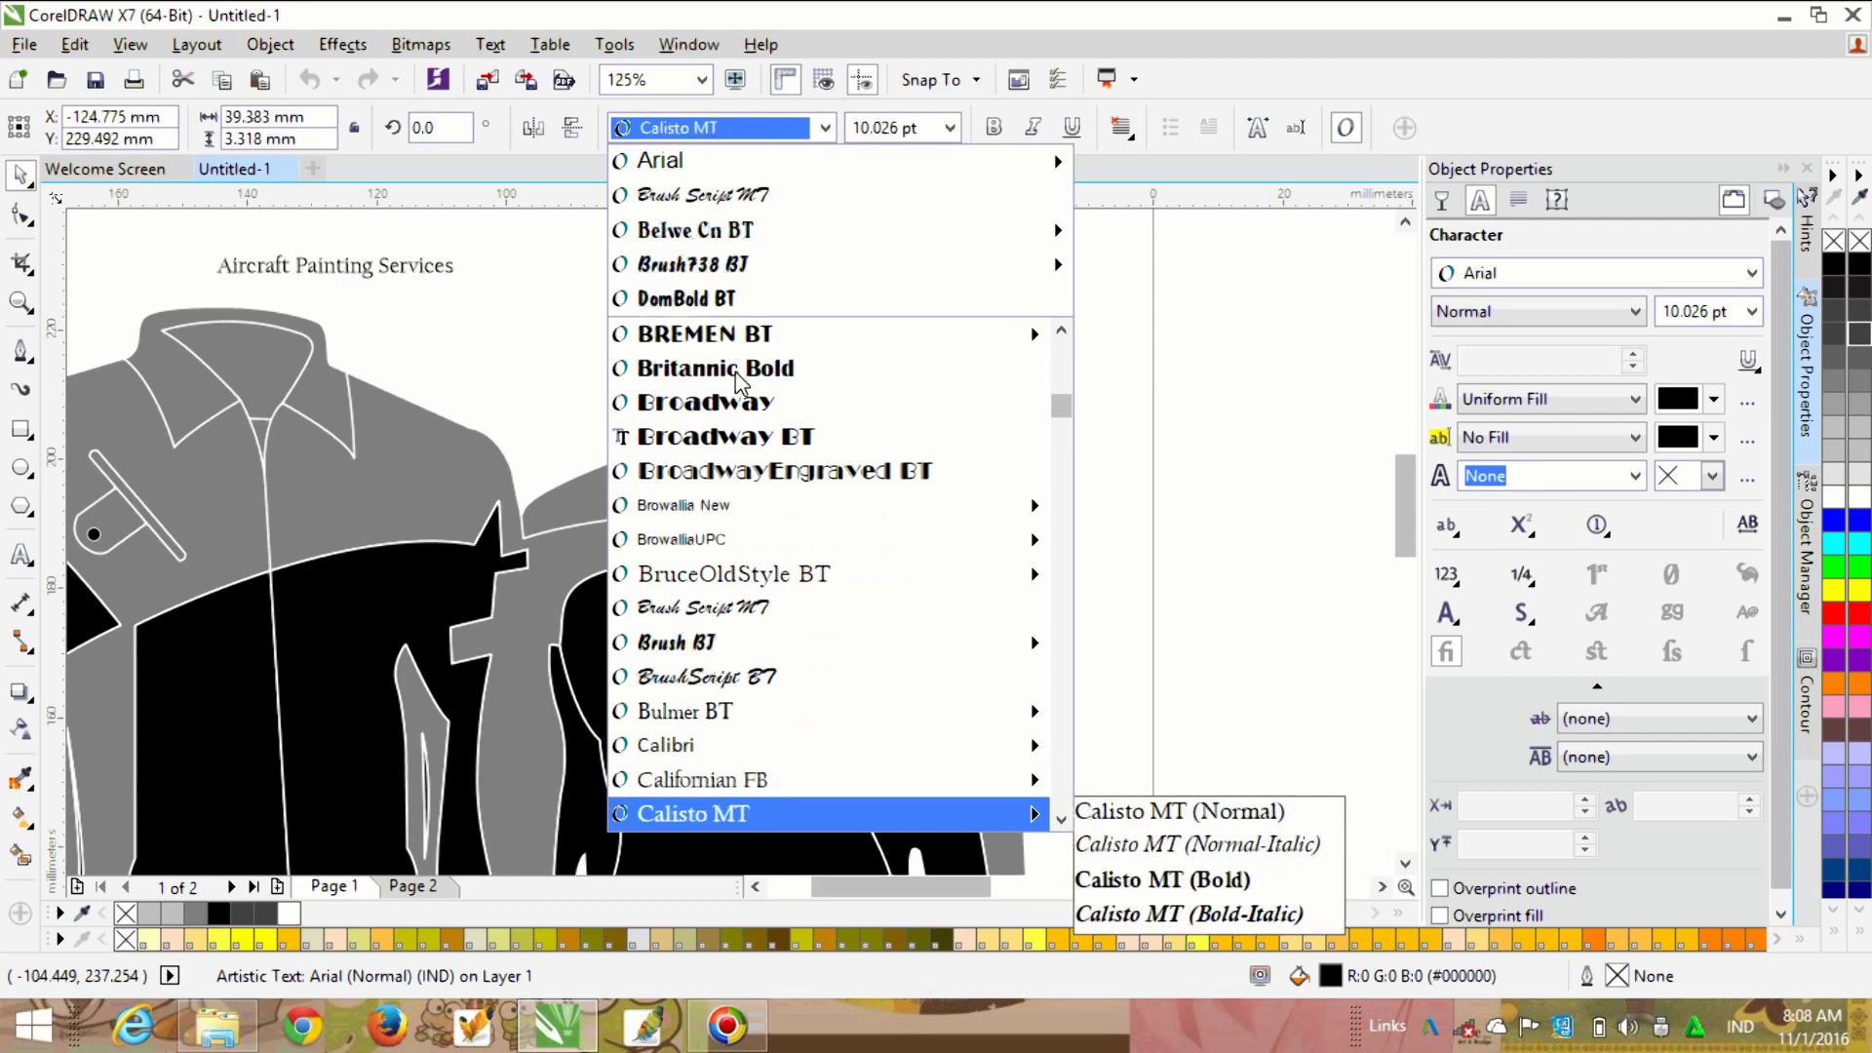
key("Down")
key("Down")
key("Down")
key("Down")
key("Down")
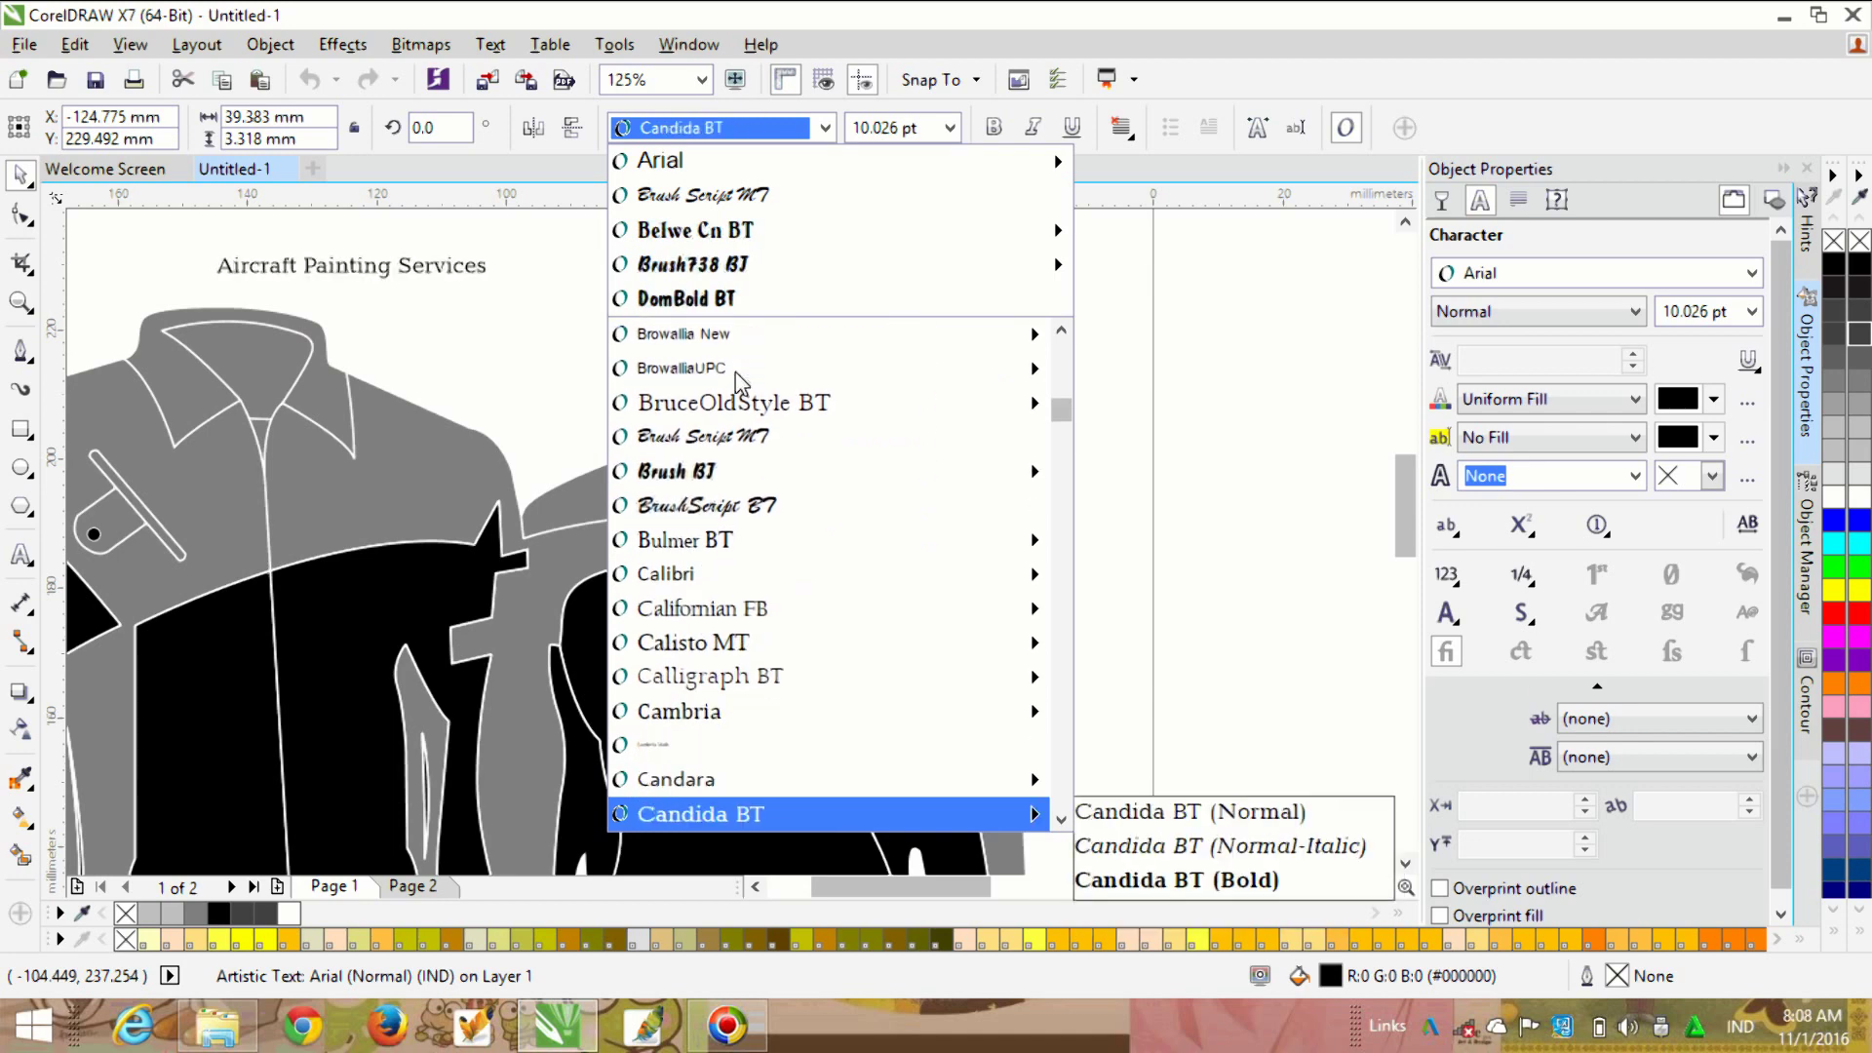
key("Down")
key("Down")
key("Down")
key("Down")
key("Down")
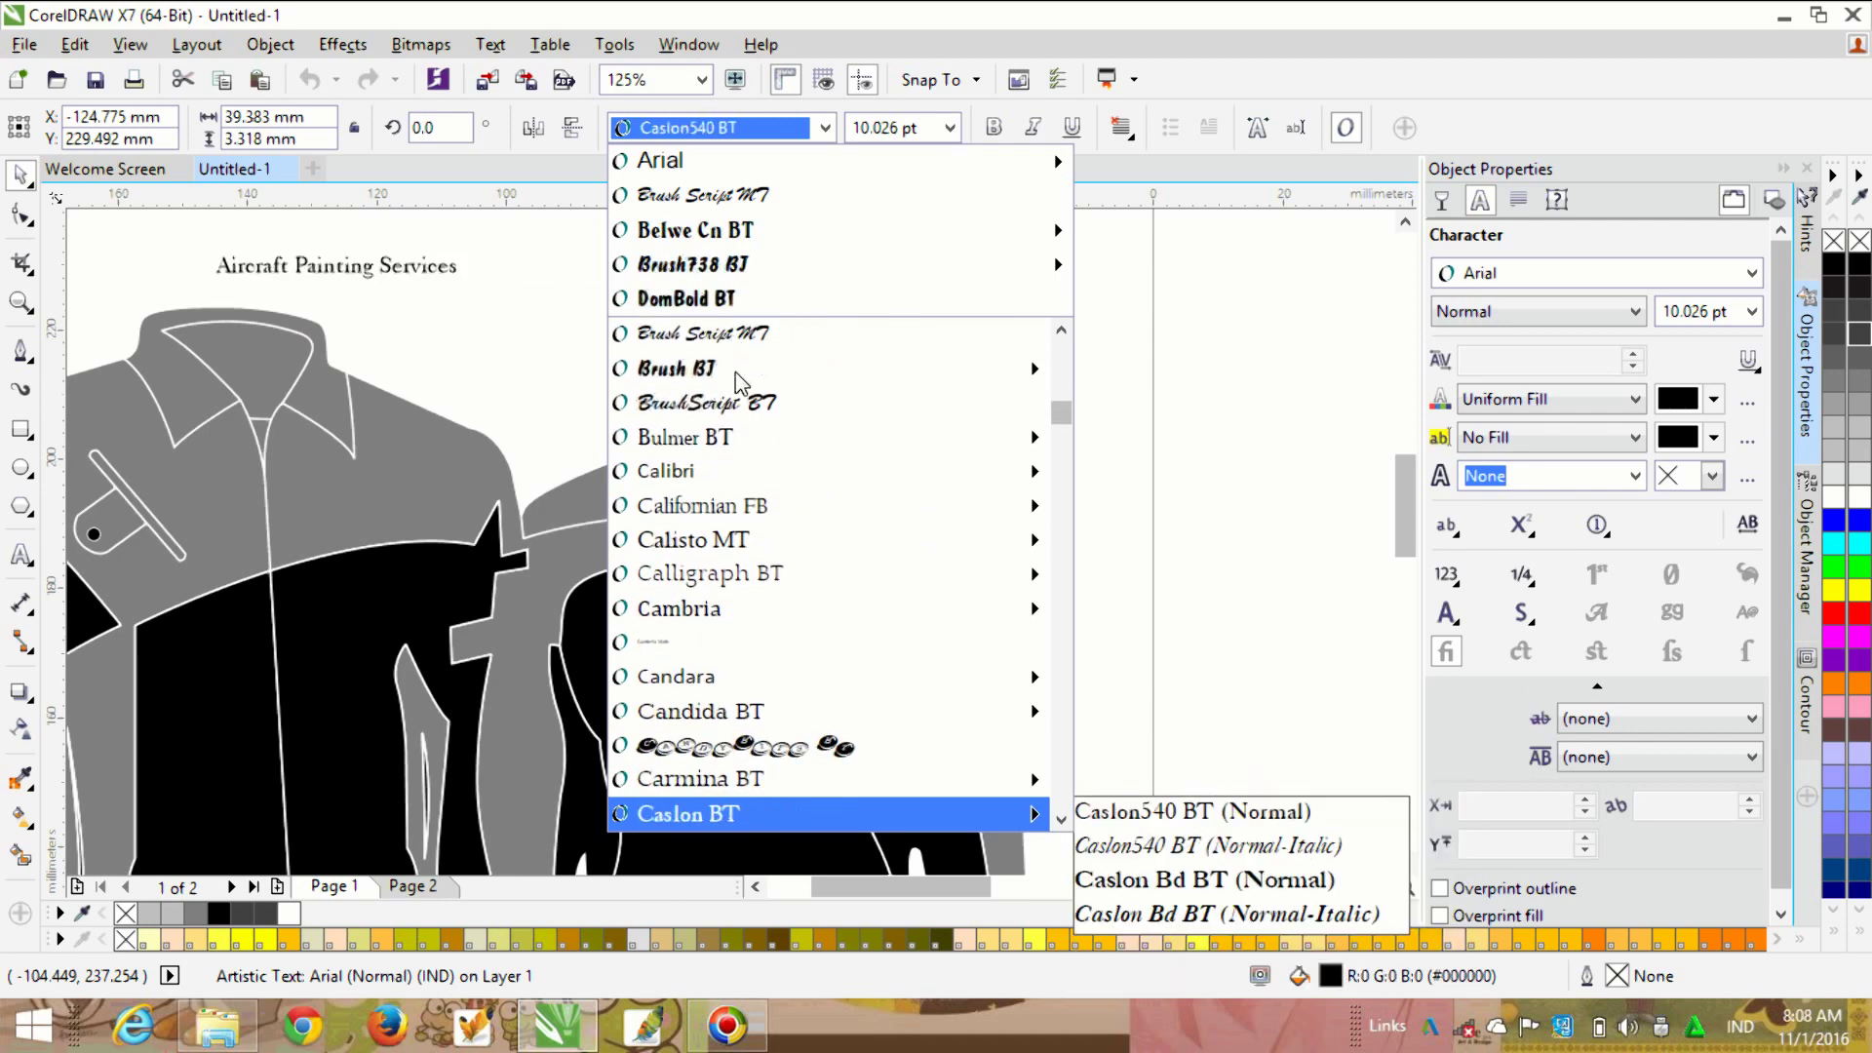
key("Down")
key("Down")
key("Down")
key("Down")
key("Down")
key("Down")
key("Down")
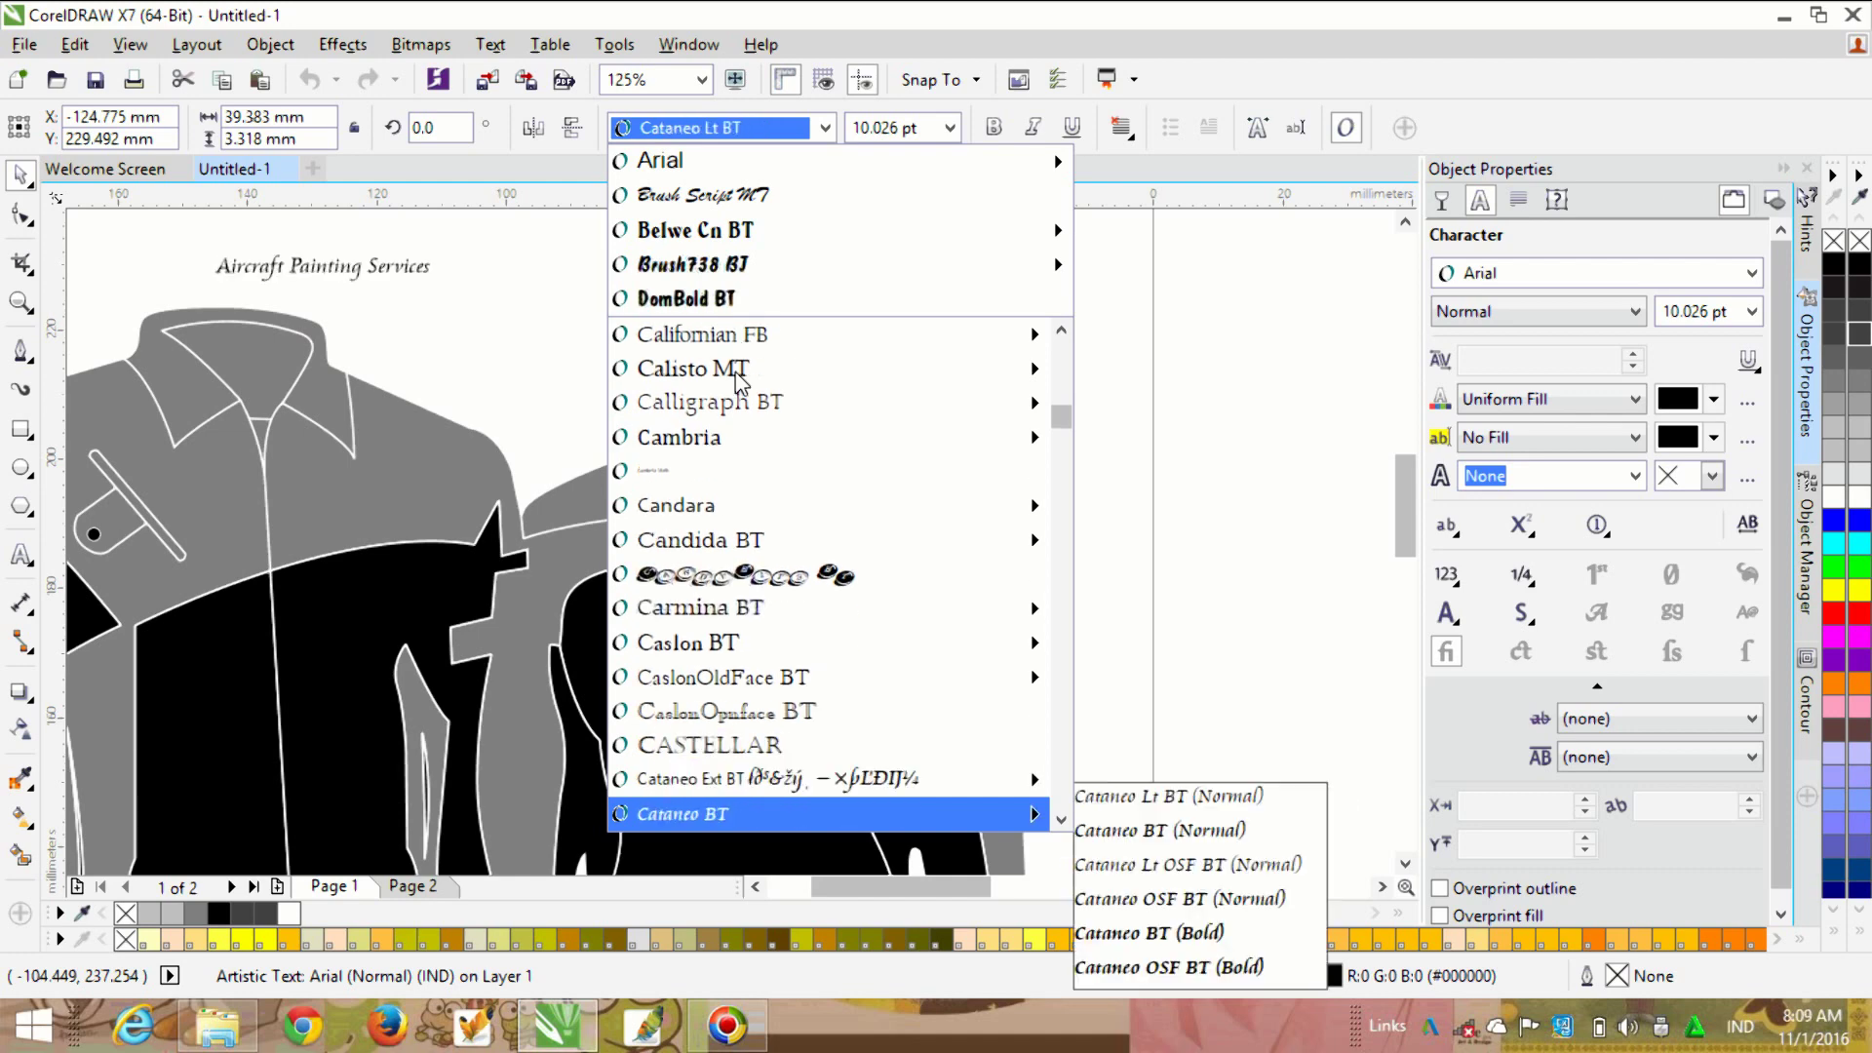
key("Down")
key("Down")
key("Down")
key("Down")
key("Down")
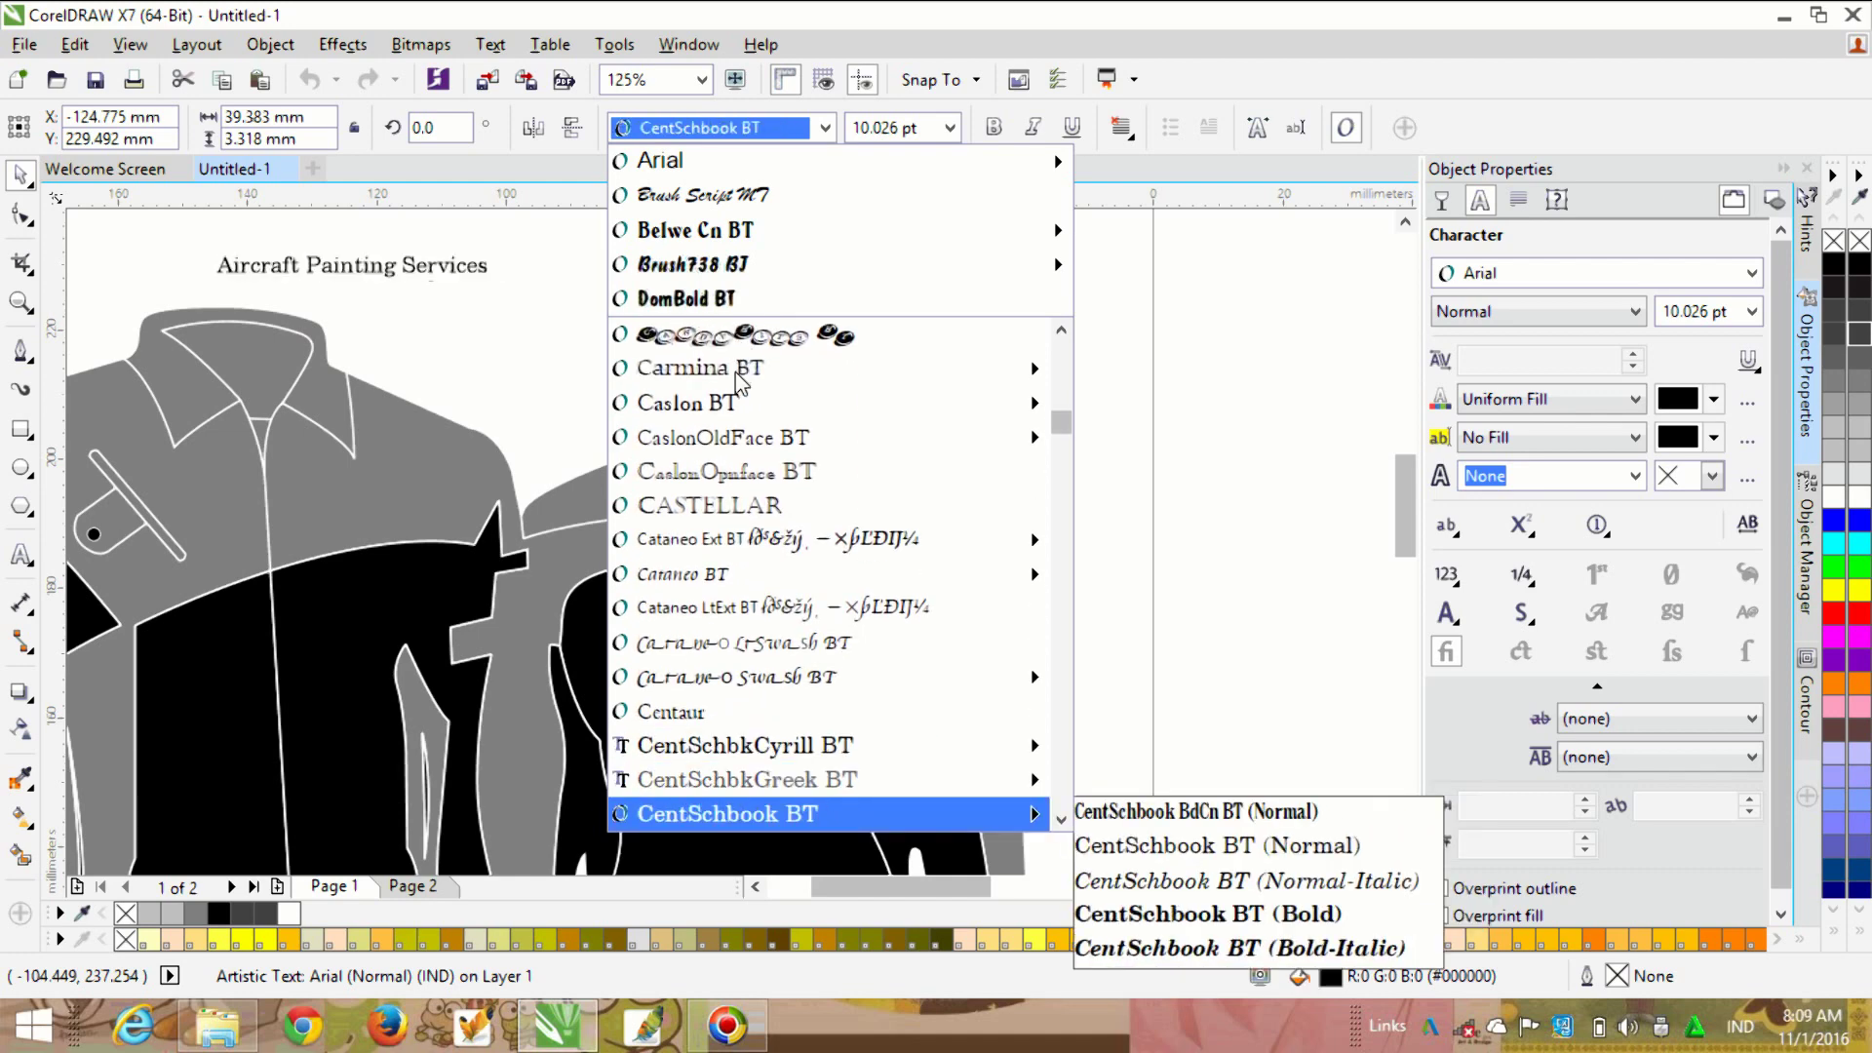
key("Down")
key("Down")
key("Down")
key("Down")
key("Down")
key("Down")
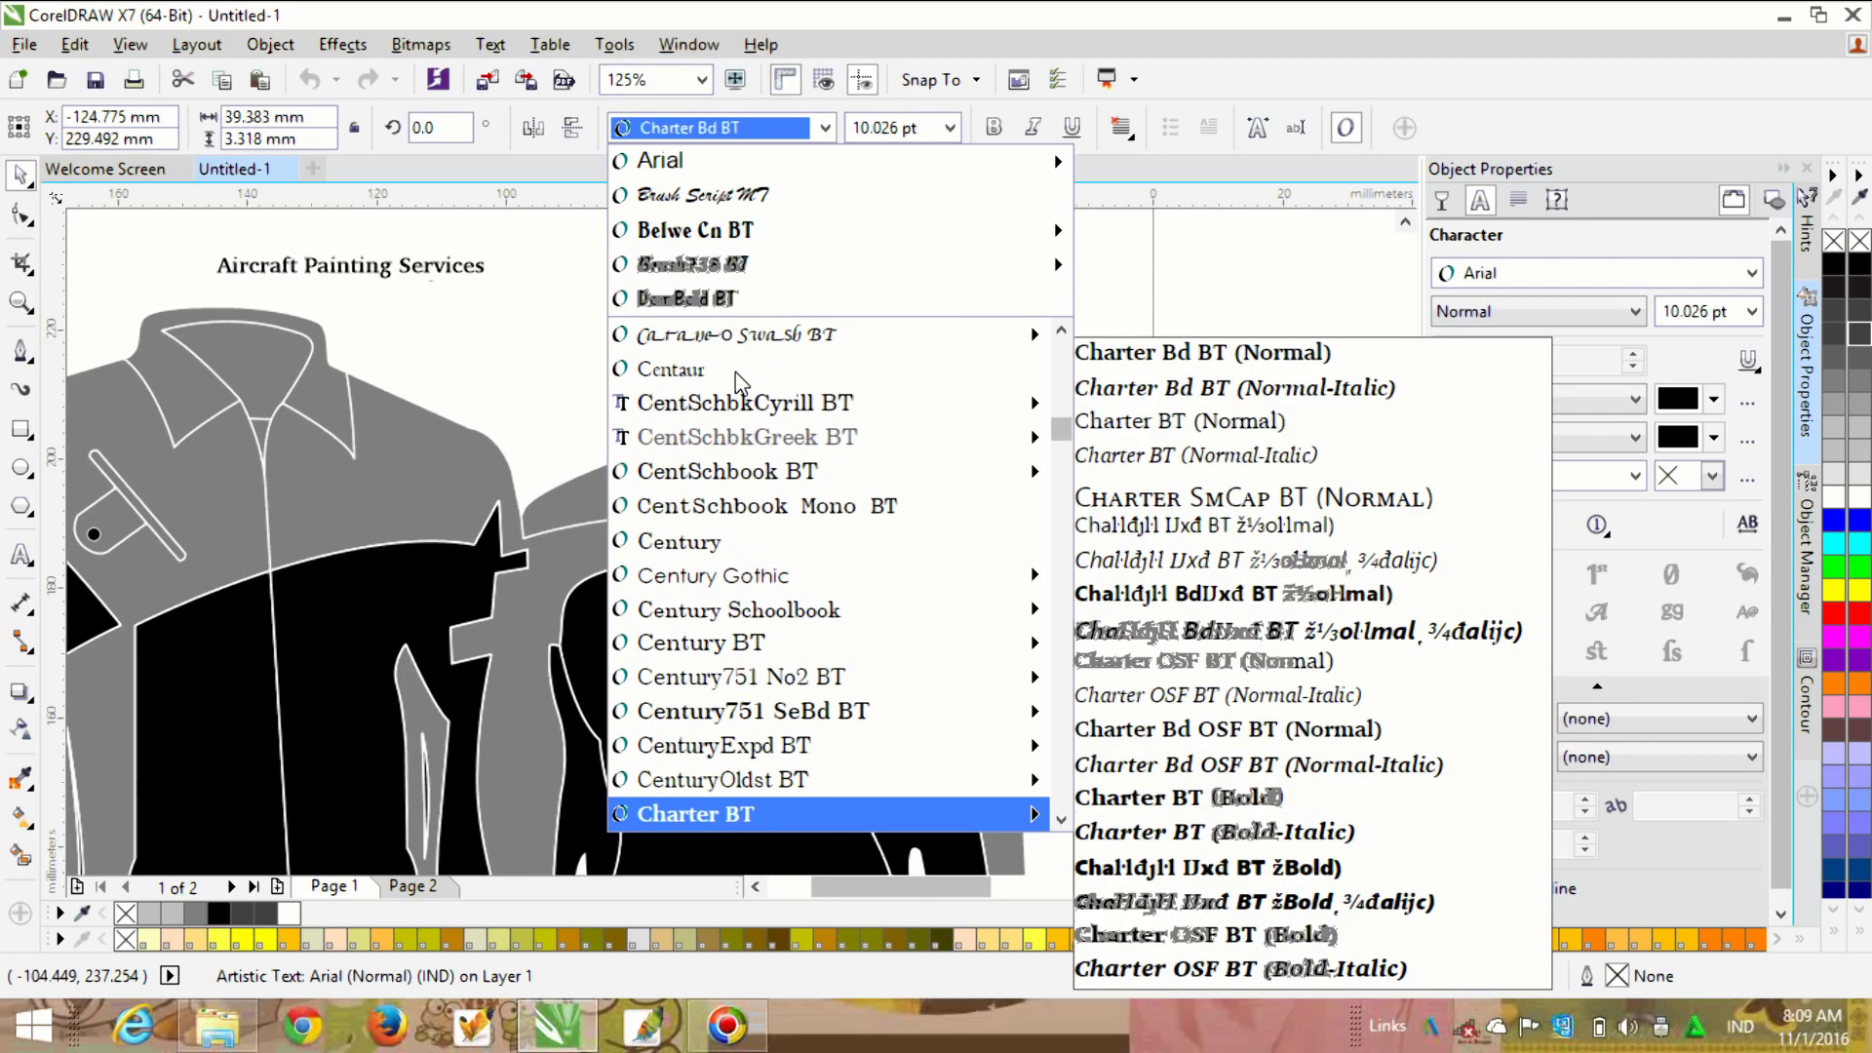
key("Down")
key("Down")
key("Down")
key("Down")
key("Down")
key("Down")
key("Down")
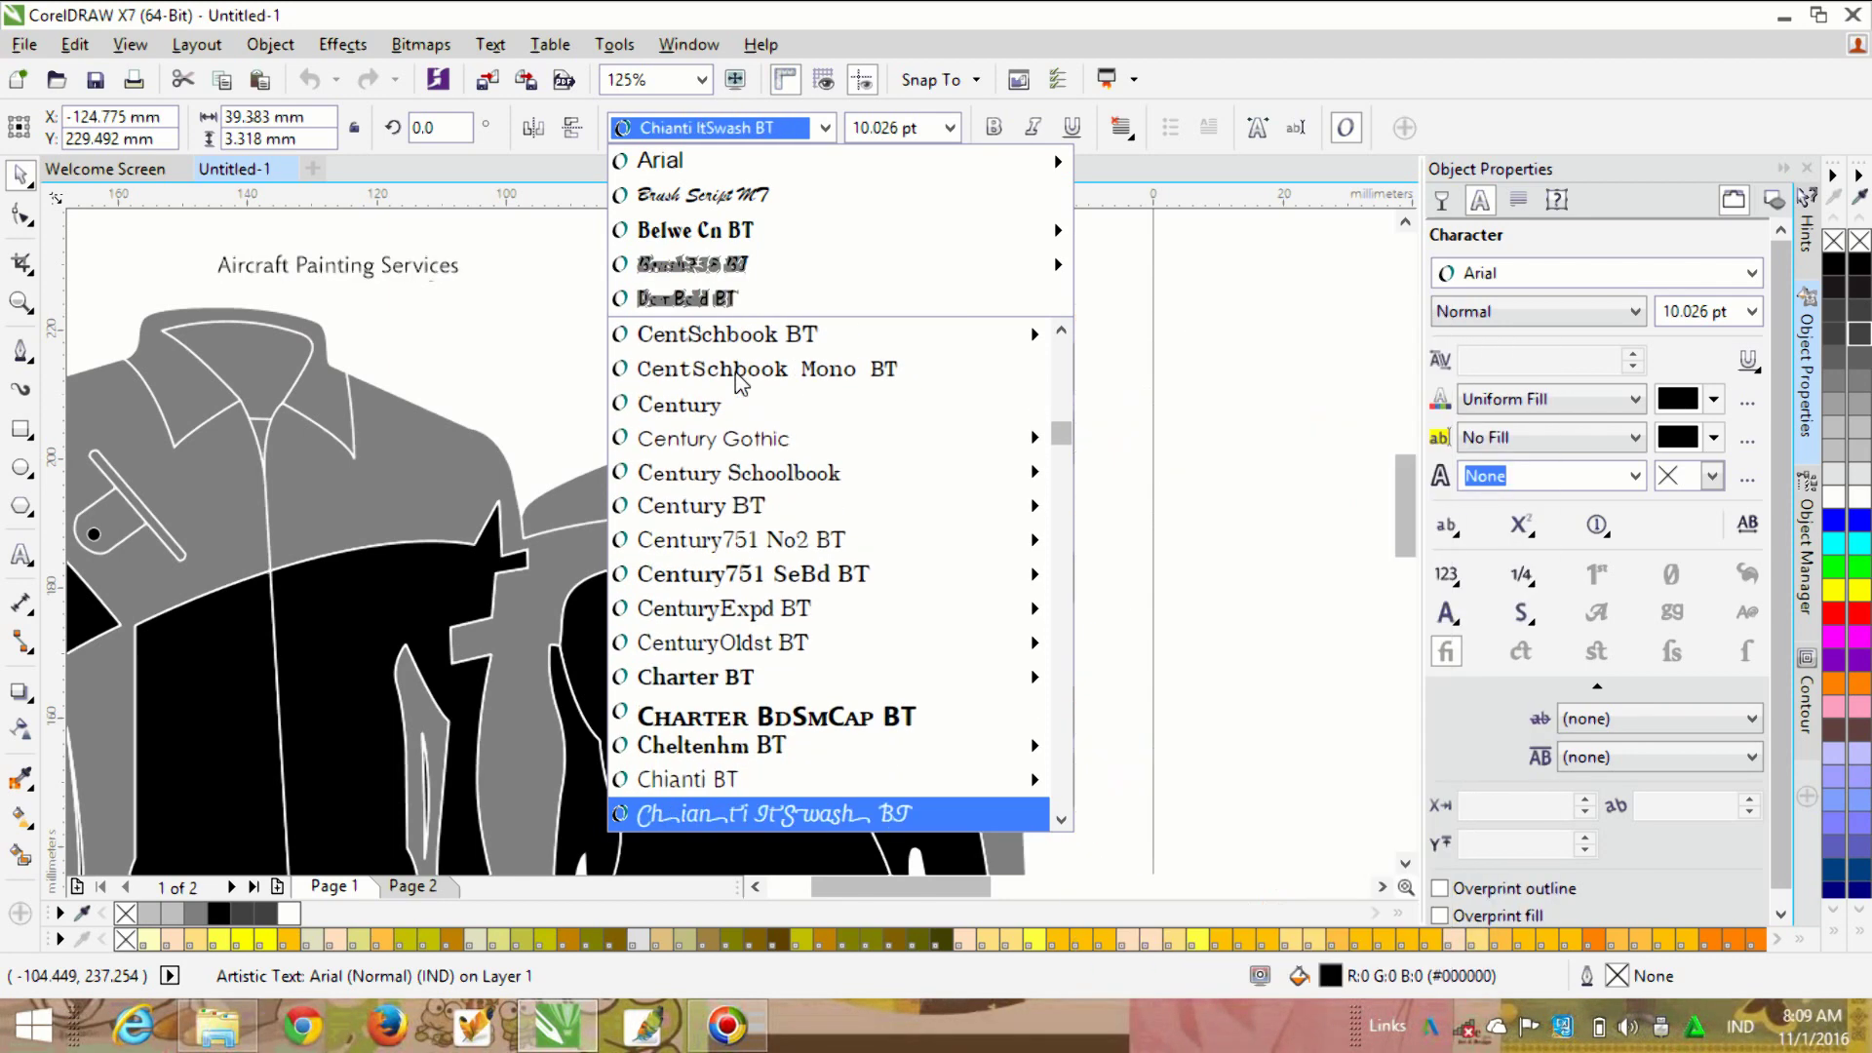
key("Down")
key("Down")
key("Down")
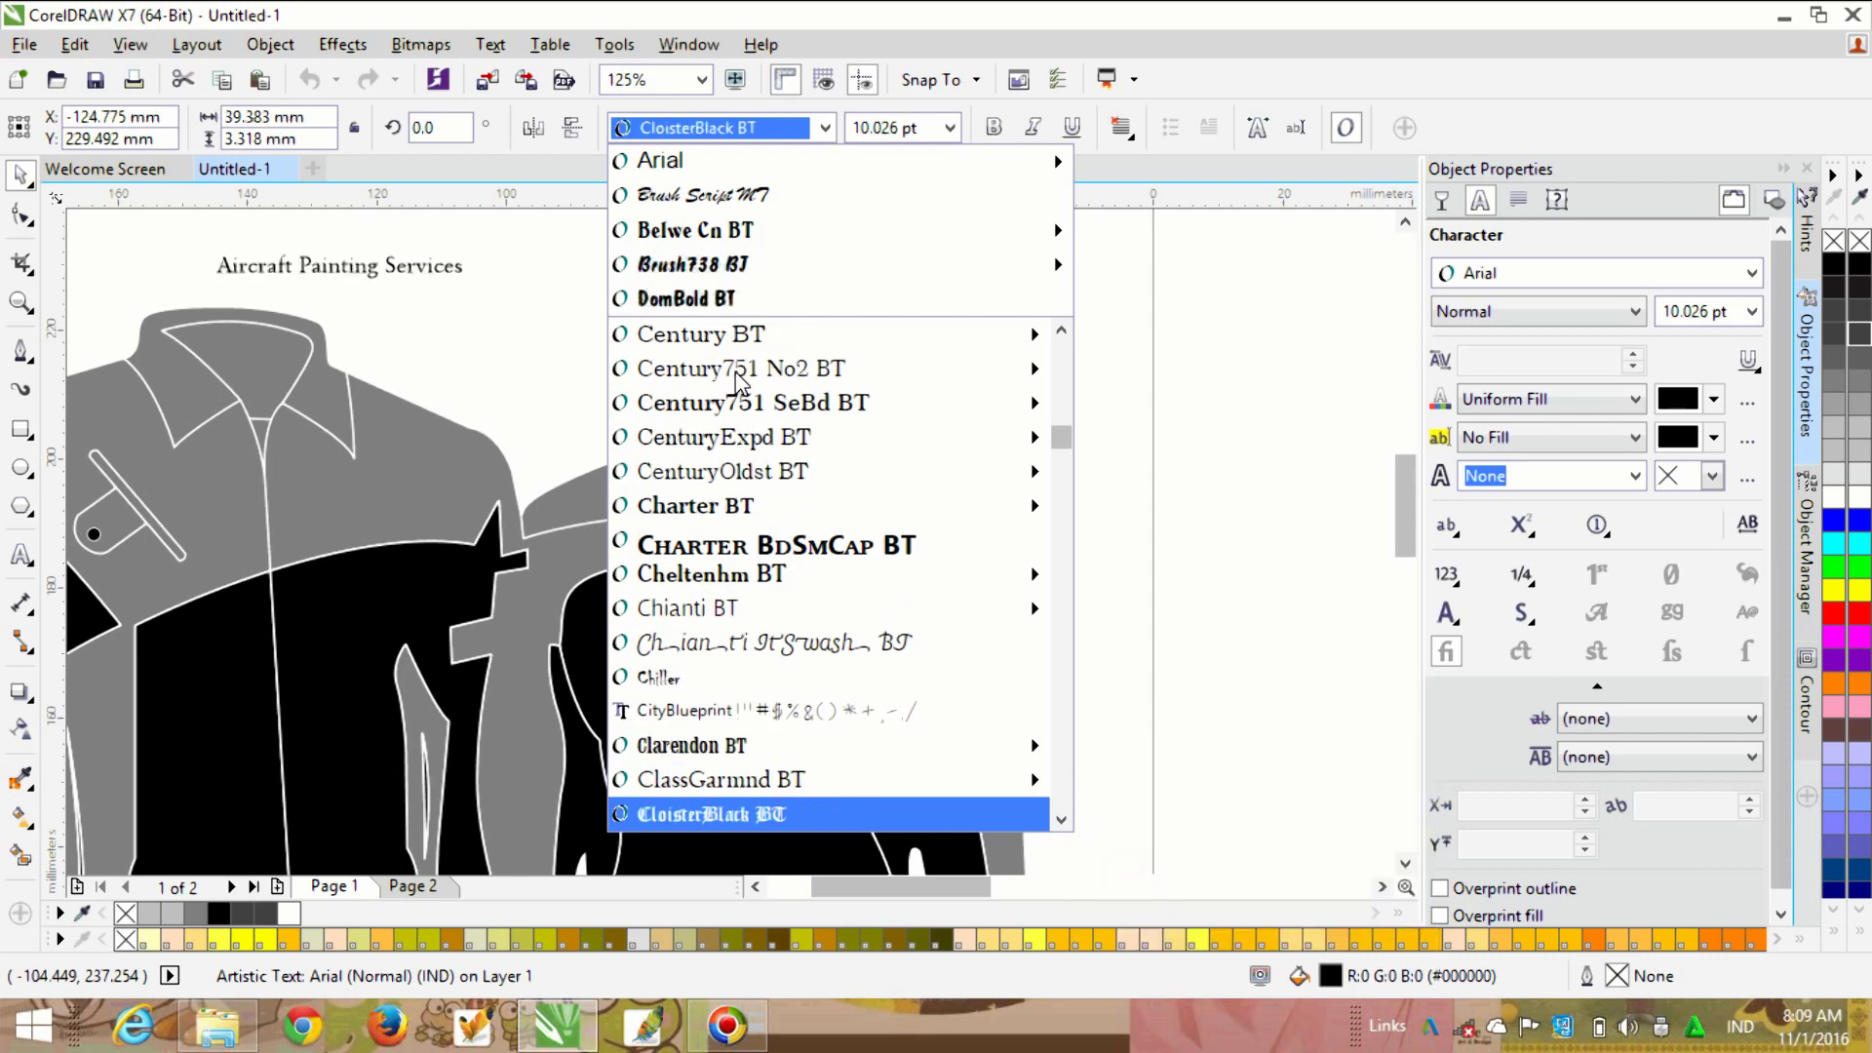
key("Down")
key("Down")
key("Down")
key("Down")
key("Down")
key("Down")
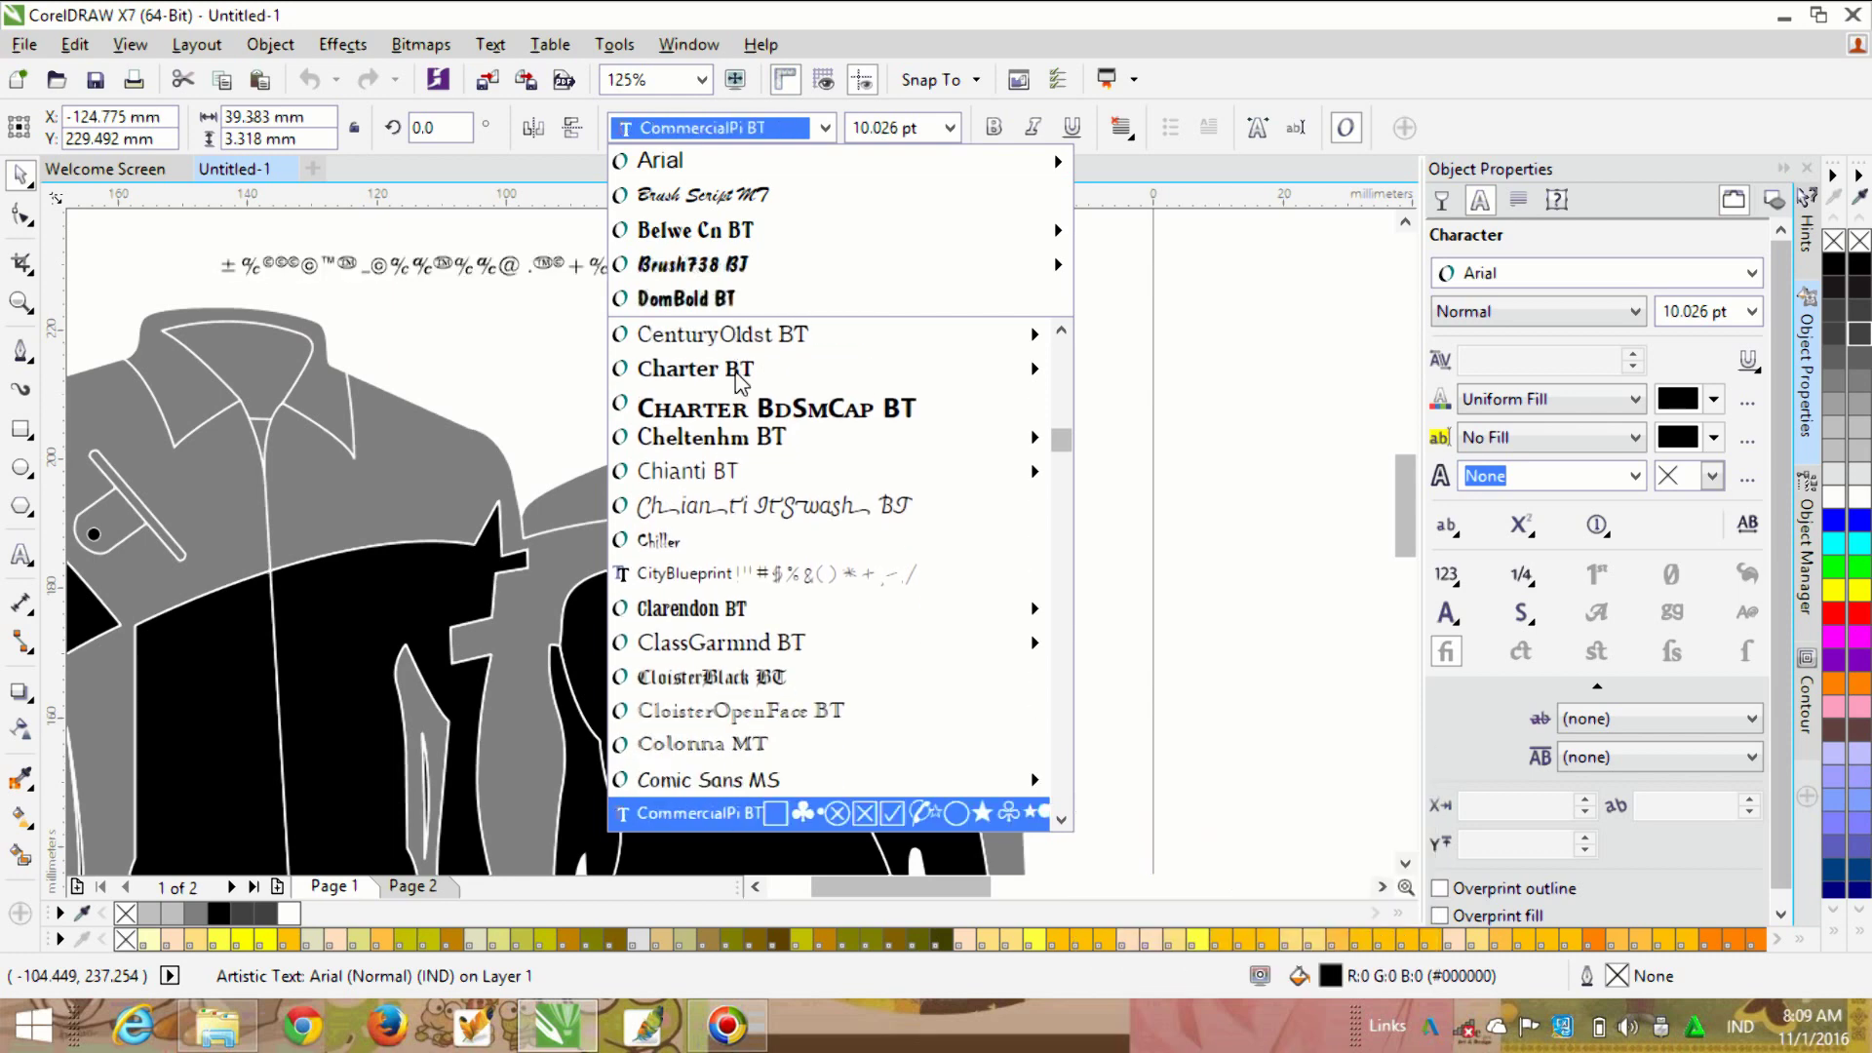
key("Down")
key("Down")
key("Down")
key("Down")
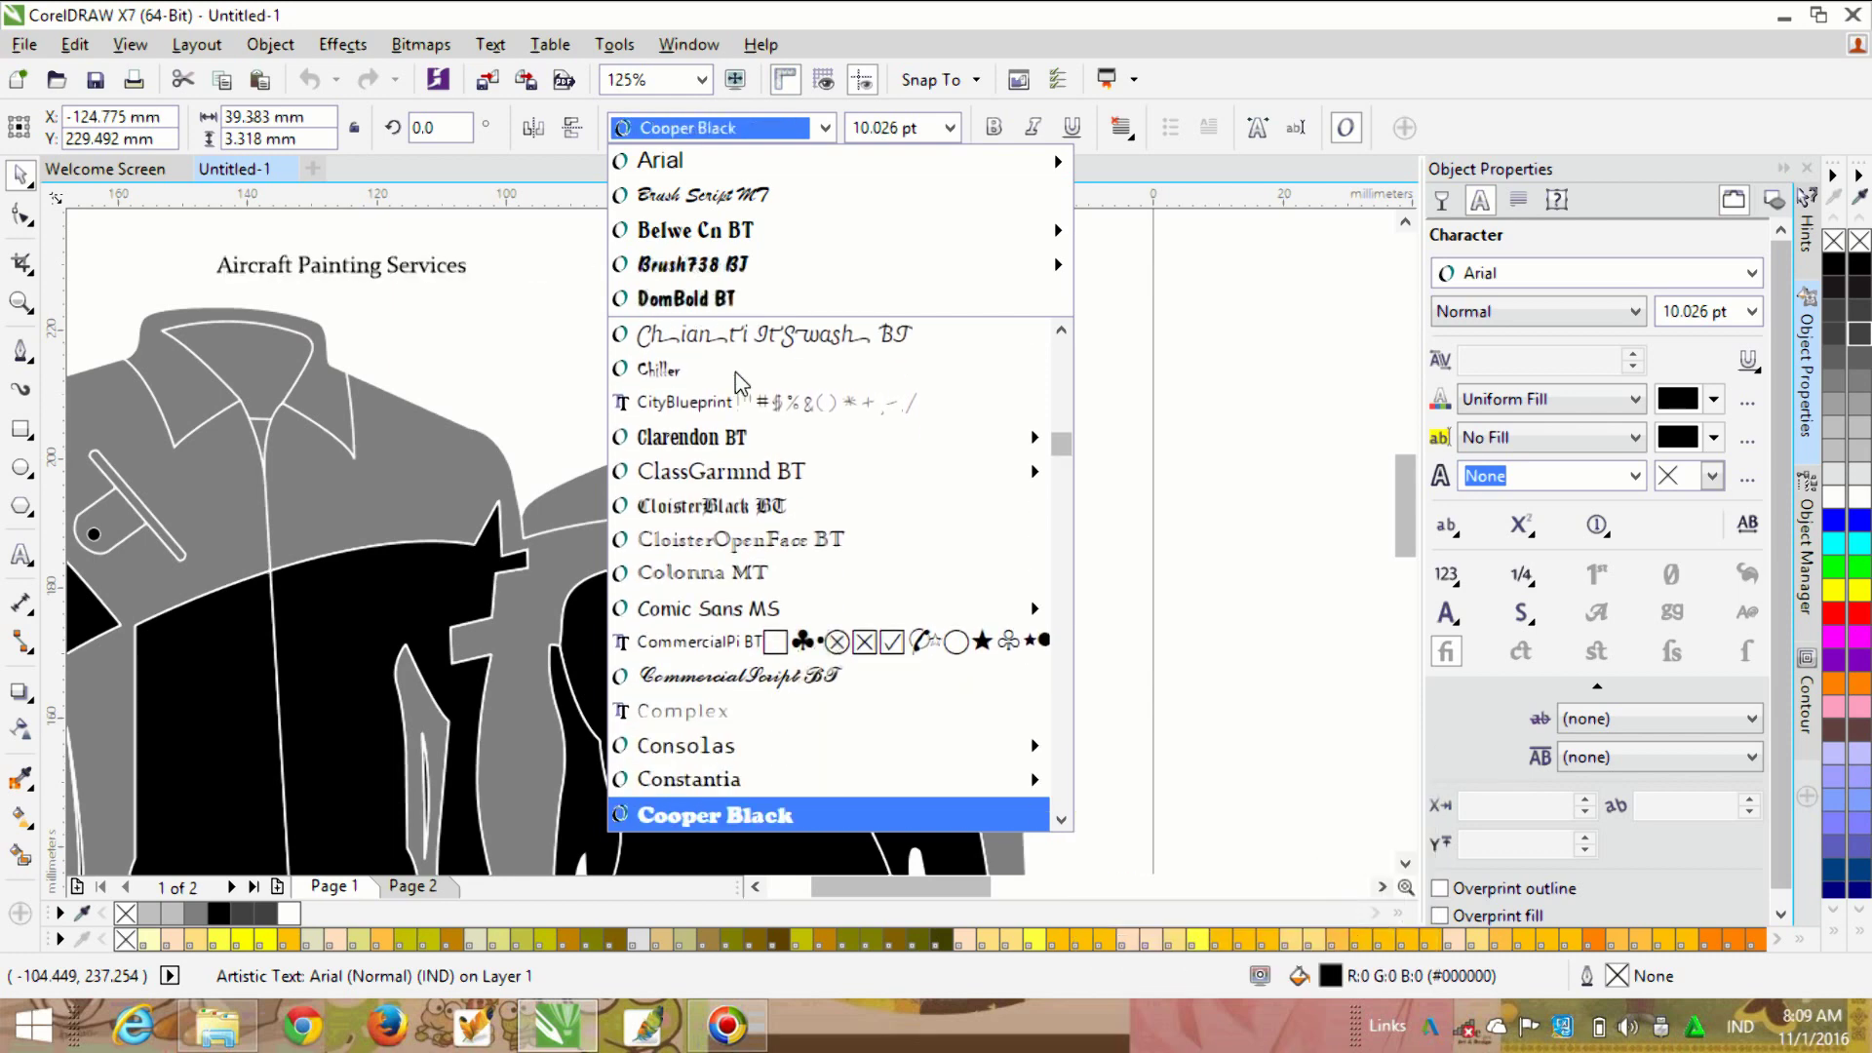
key("Down")
key("Down")
key("Down")
key("Down")
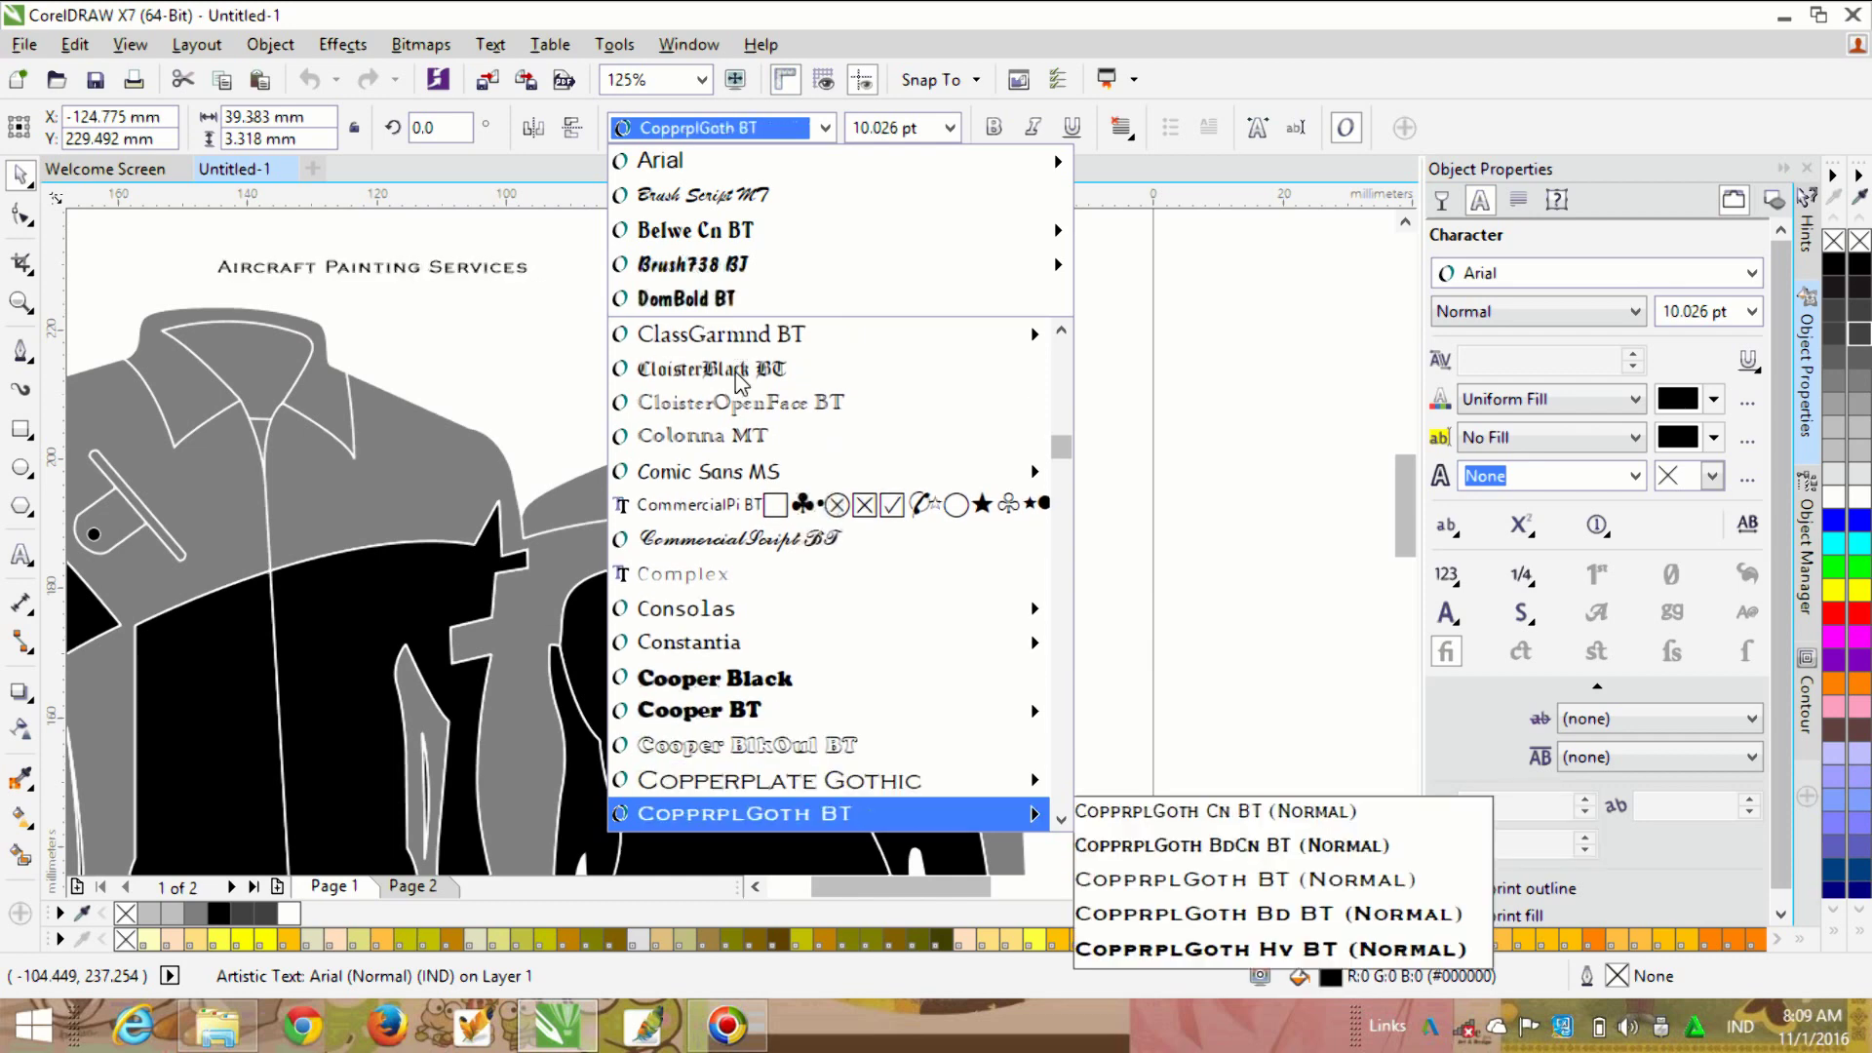
key("Down")
key("Down")
key("Down")
key("Down")
key("Down")
key("Down")
key("Down")
key("Down")
key("Down")
key("Down")
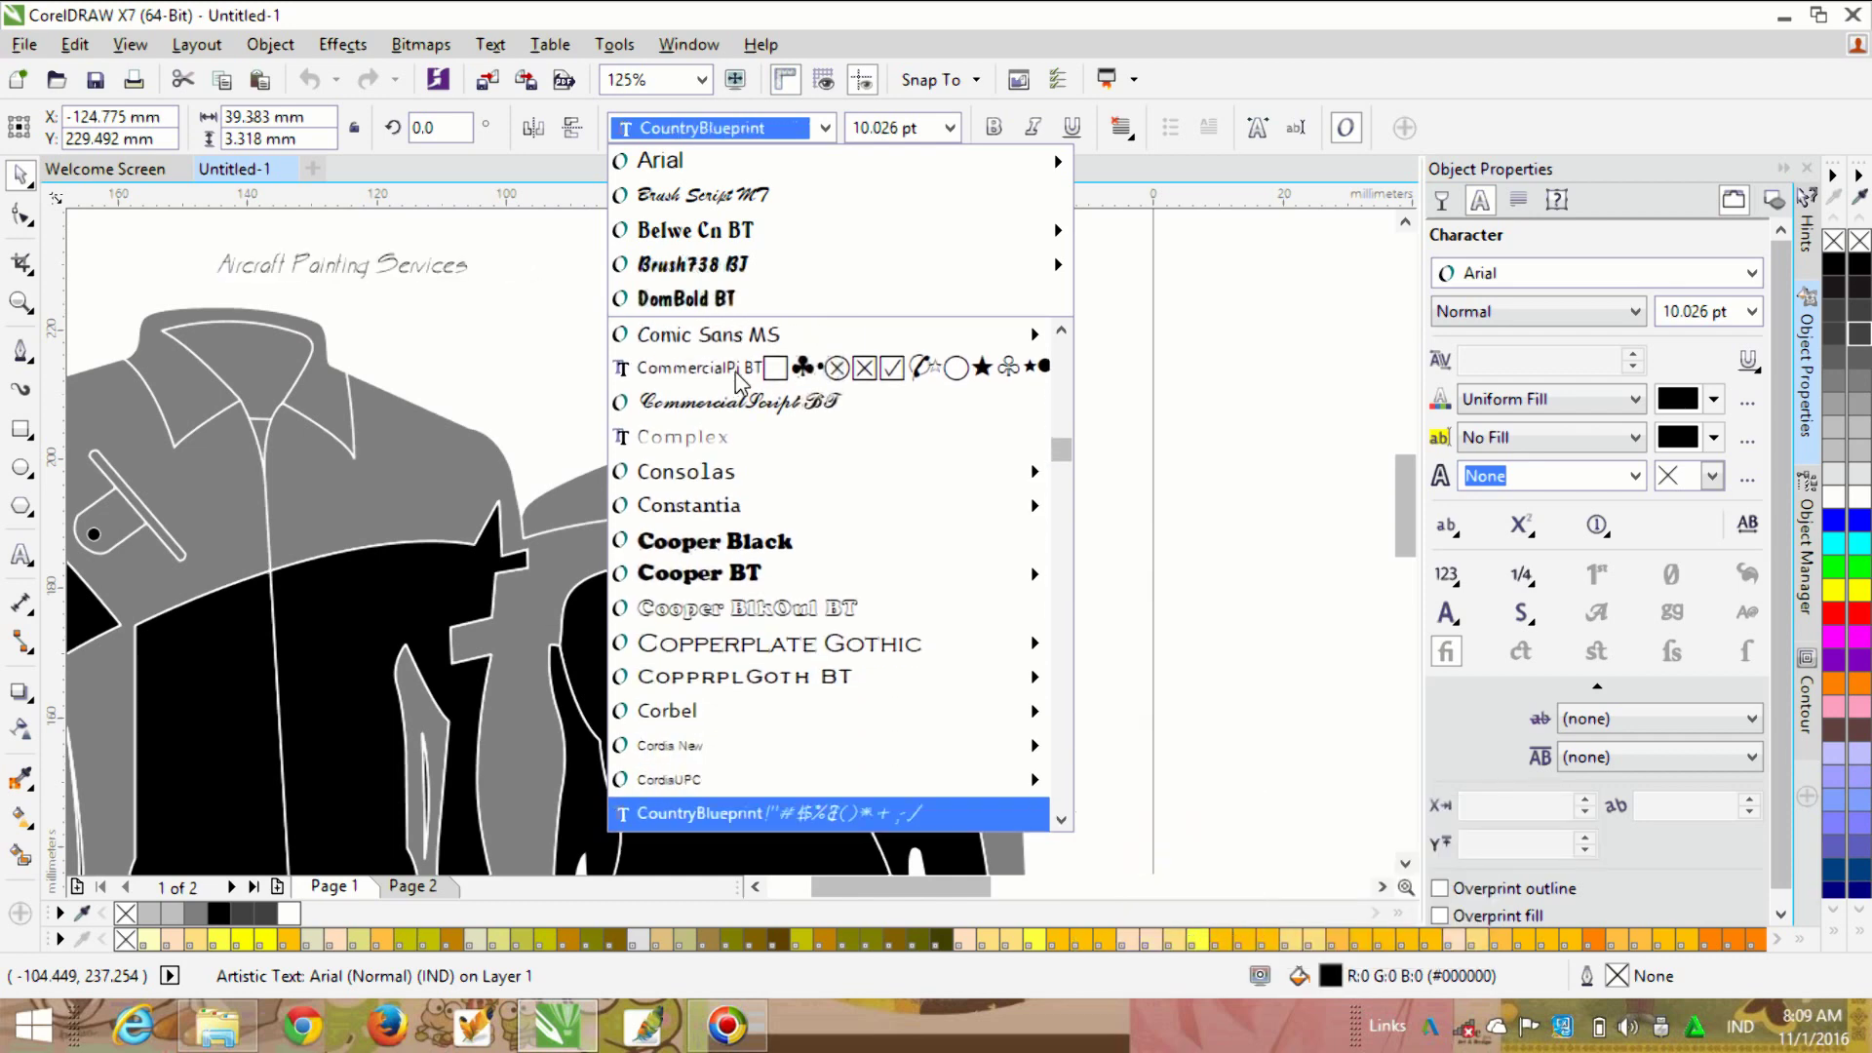
key("Up")
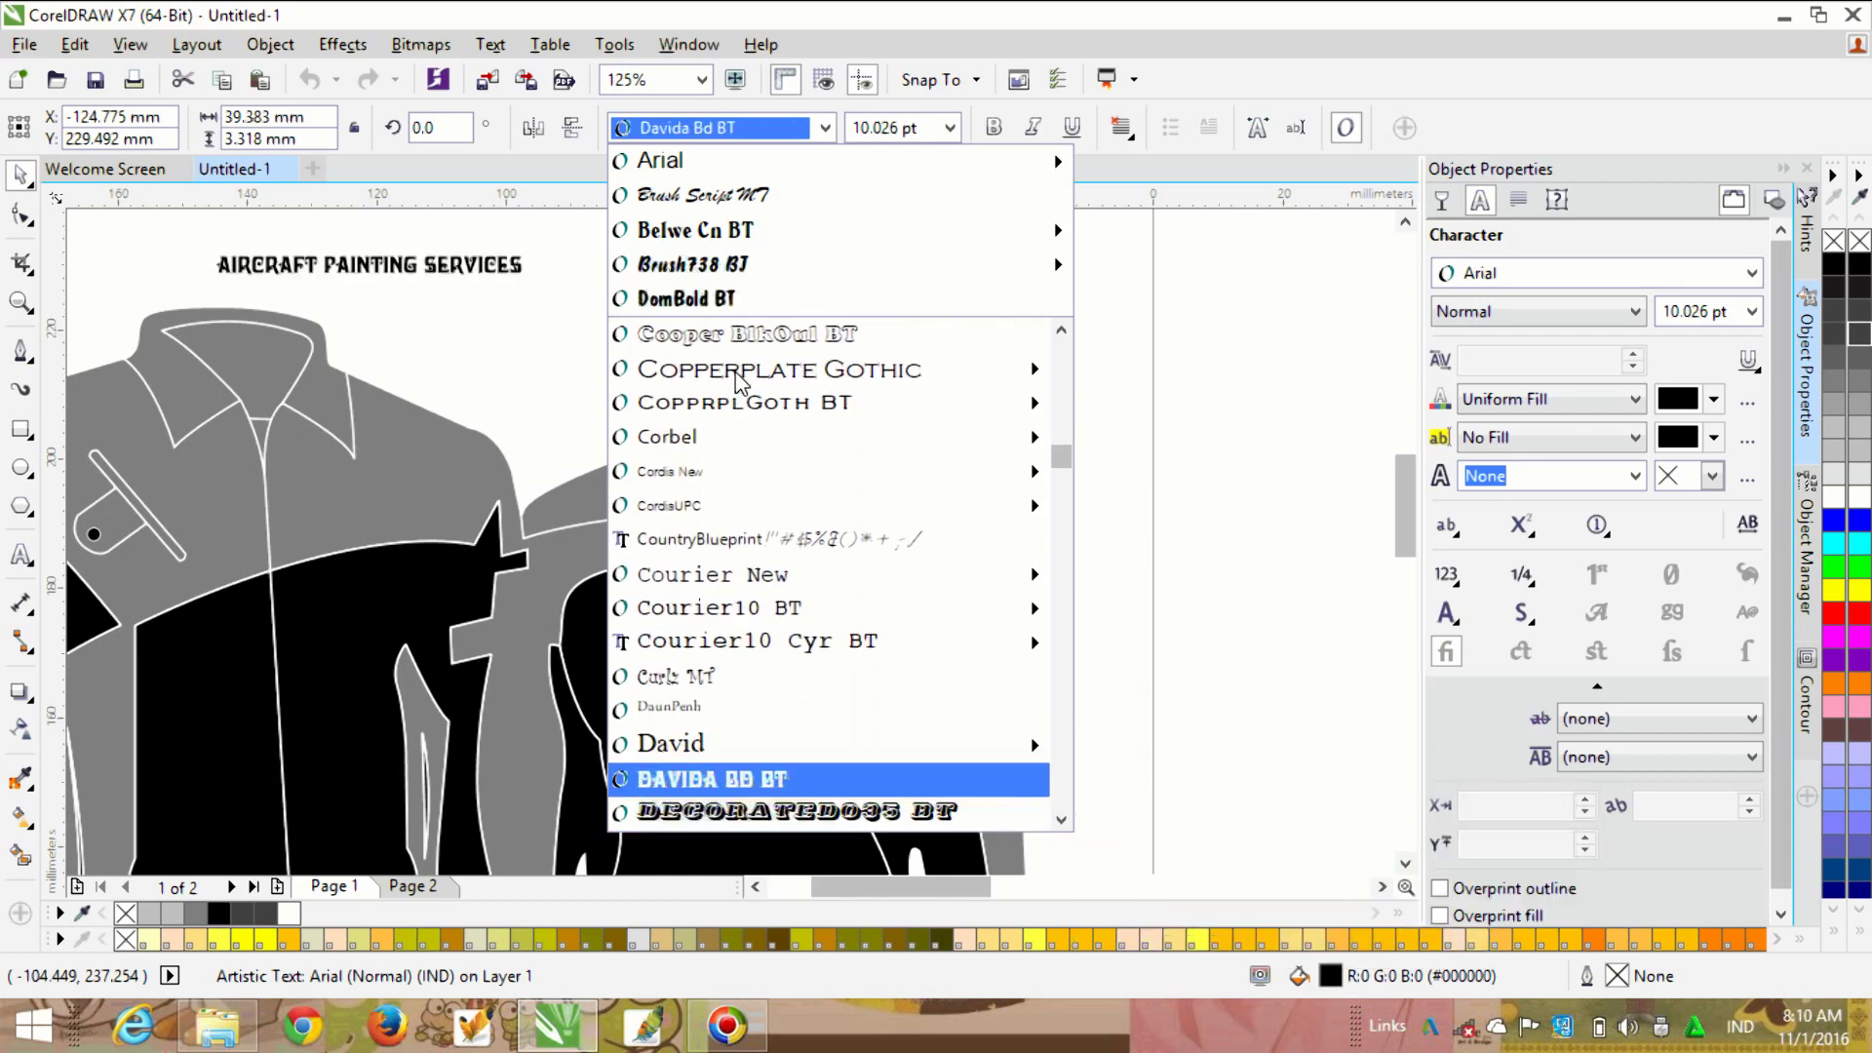
key("Down")
key("Down")
key("Down")
key("Down")
key("Down")
key("Down")
key("Down")
key("Down")
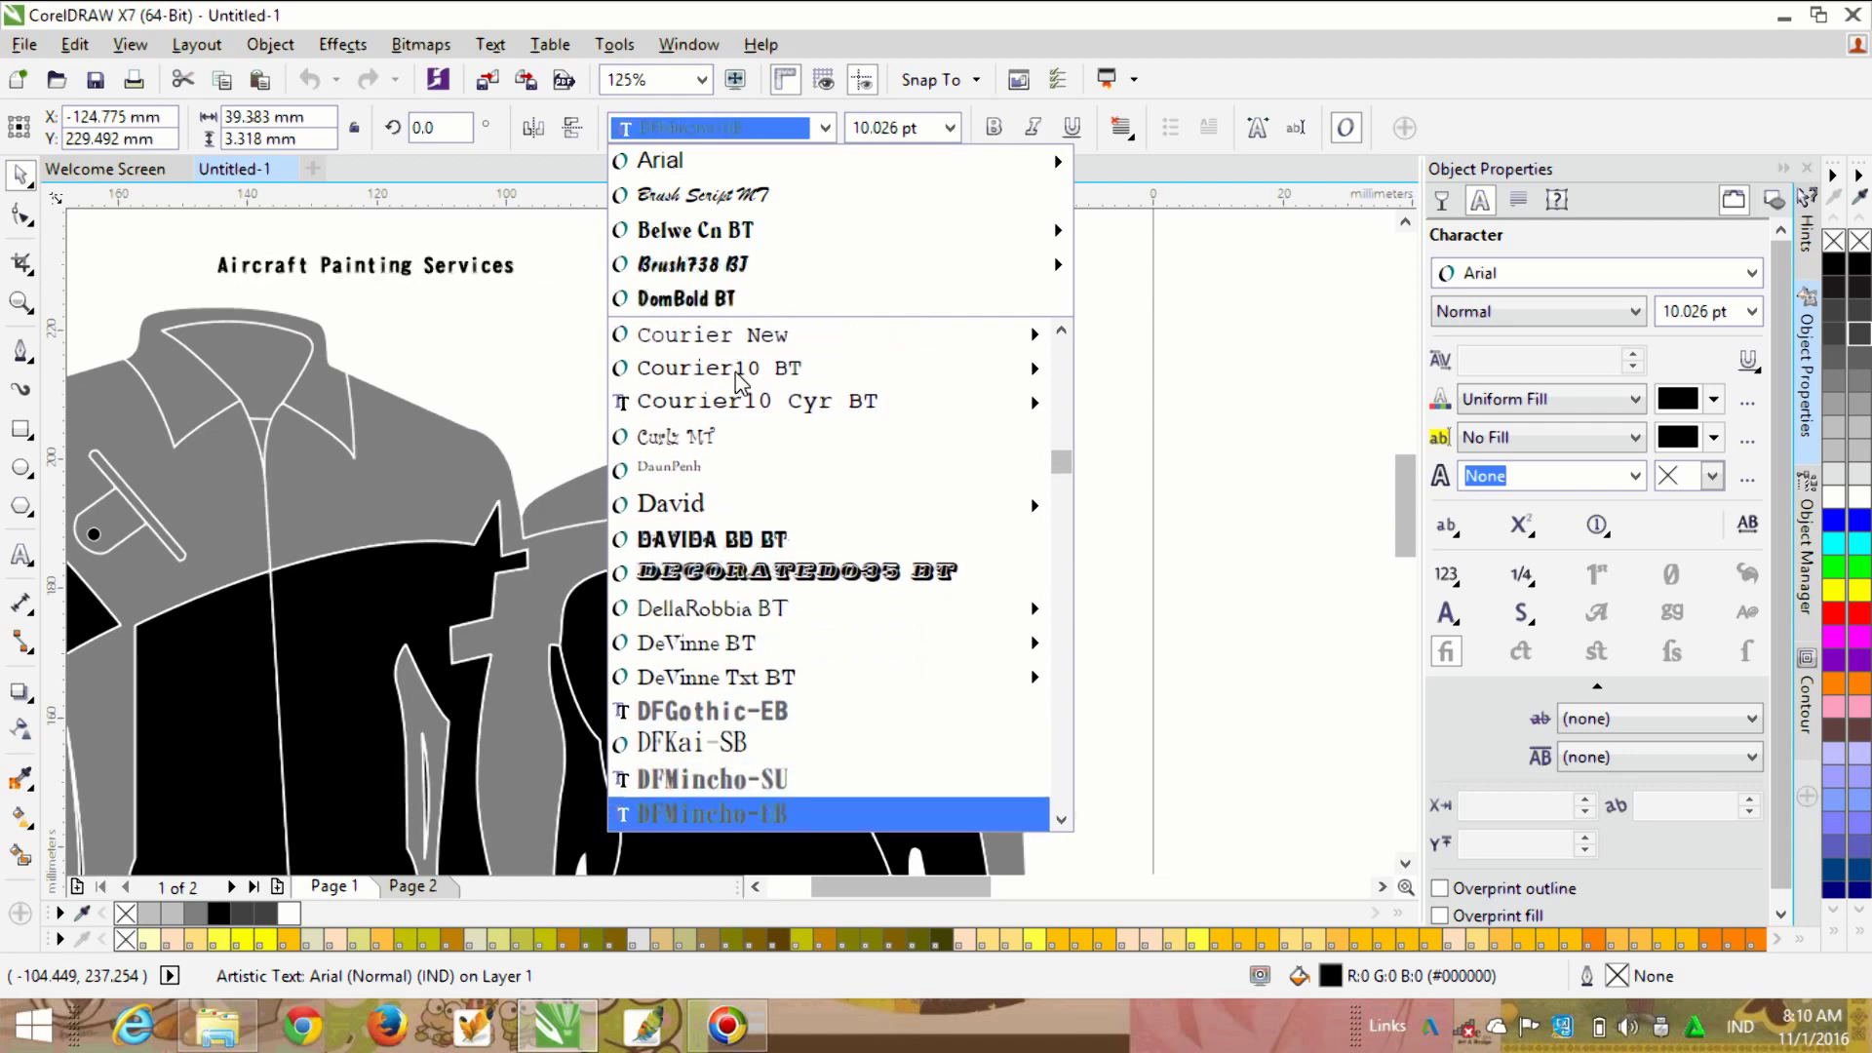
key("Down")
key("Down")
key("Down")
key("Down")
key("Down")
key("Down")
key("Down")
key("Down")
key("Down")
key("Down")
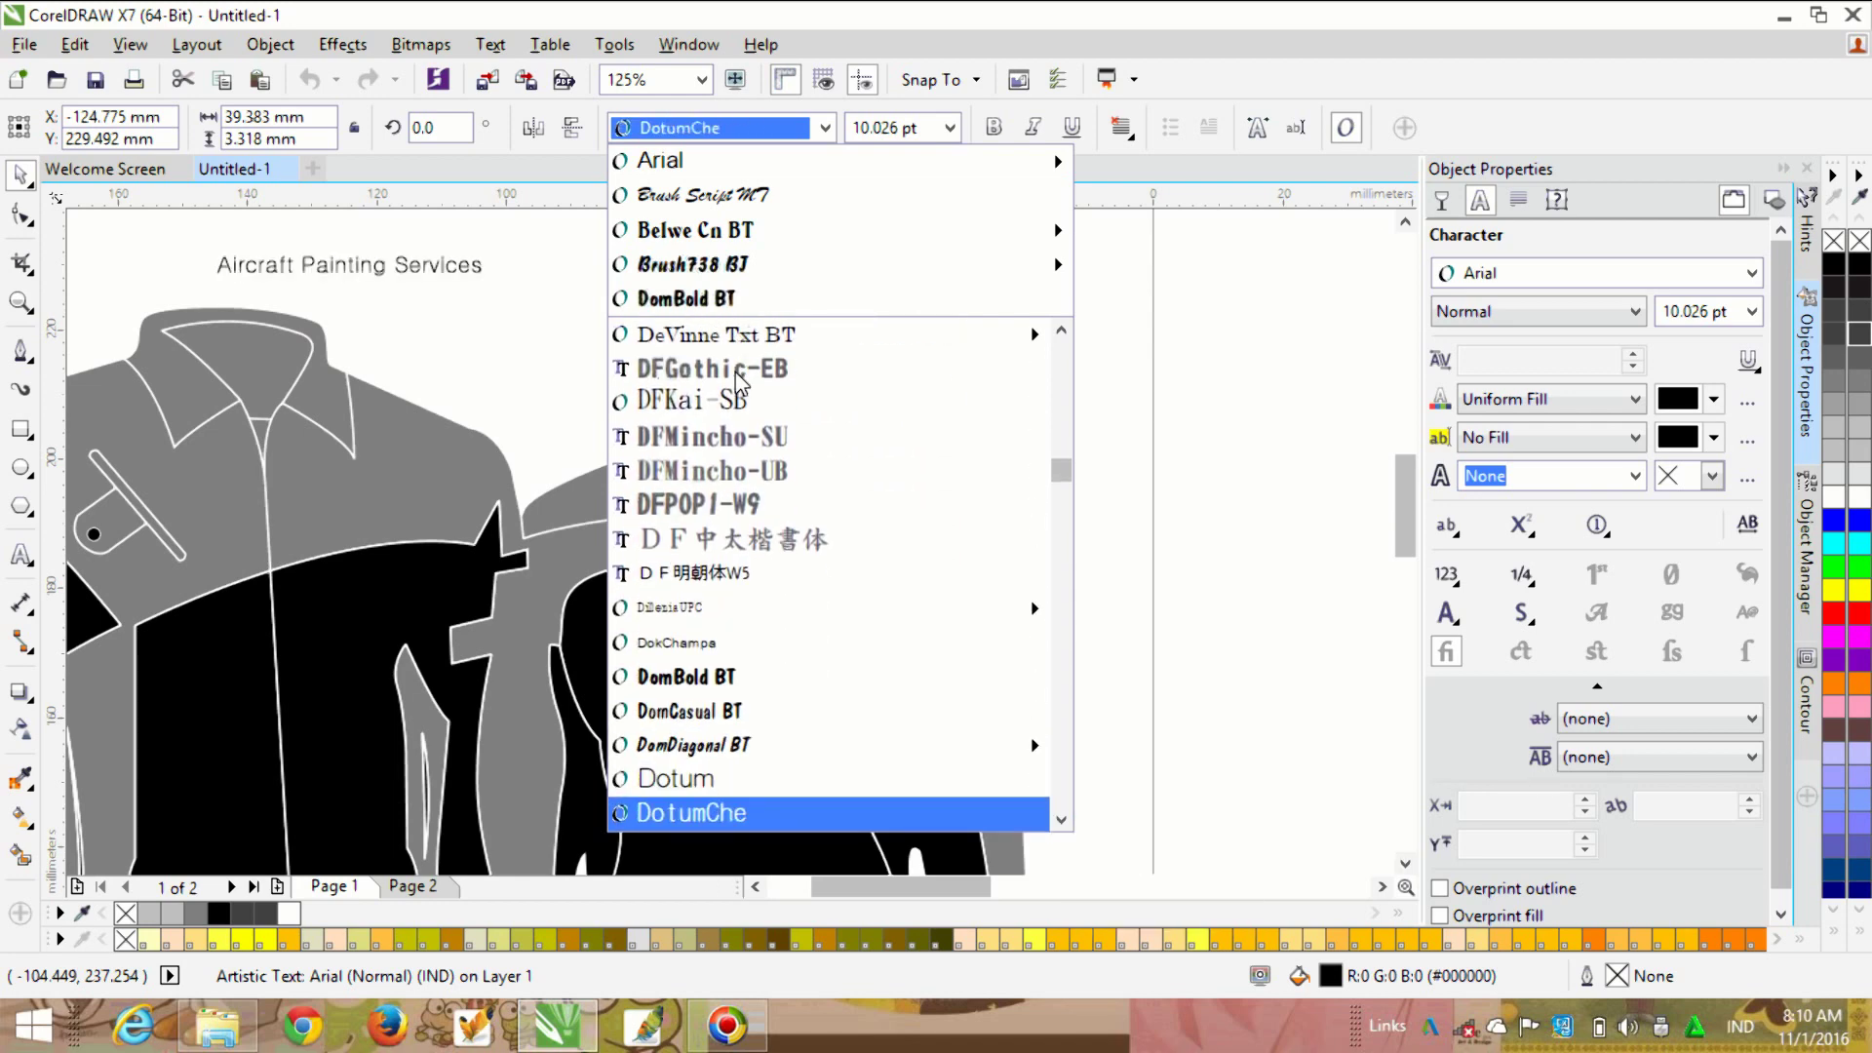
key("Down")
key("Down")
key("Down")
key("Down")
key("Down")
key("Down")
key("Down")
key("Down")
key("Down")
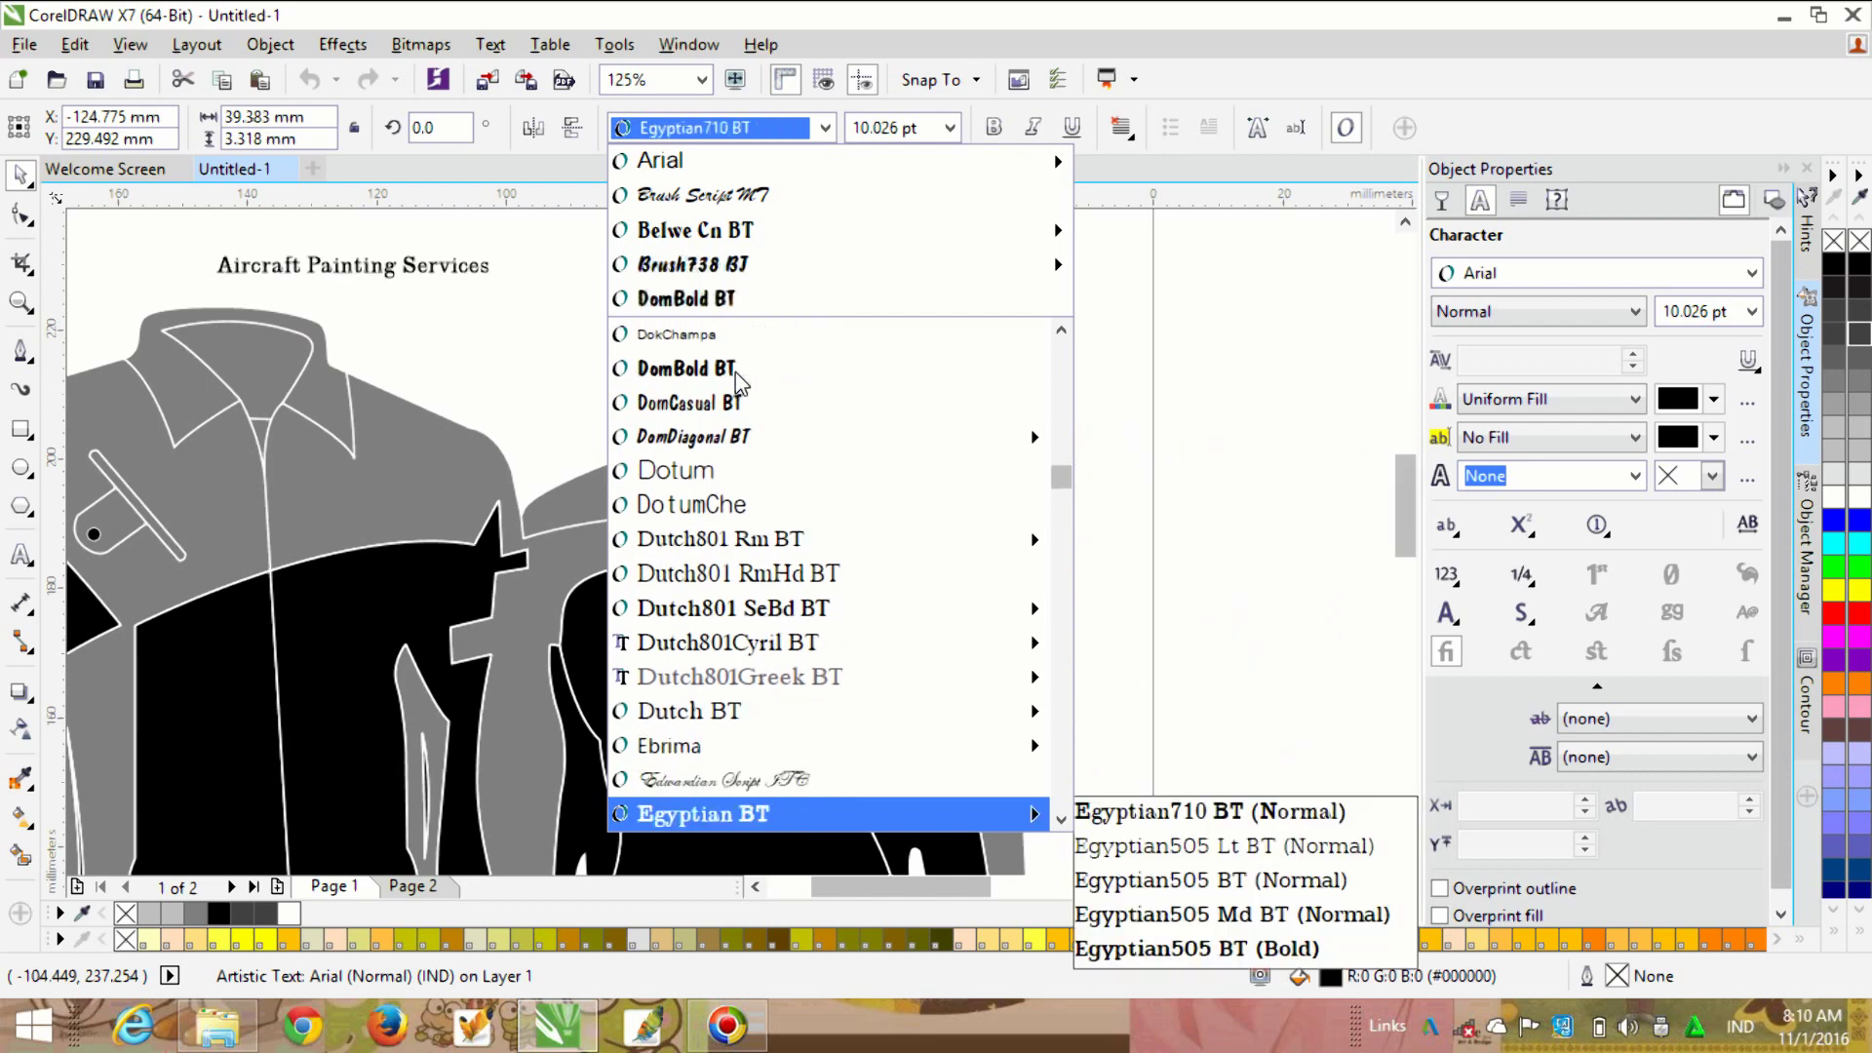
key("Down")
key("Down")
key("Down")
key("Down")
key("Down")
key("Down")
key("Down")
key("Down")
key("Down")
key("Down")
key("Down")
key("Down")
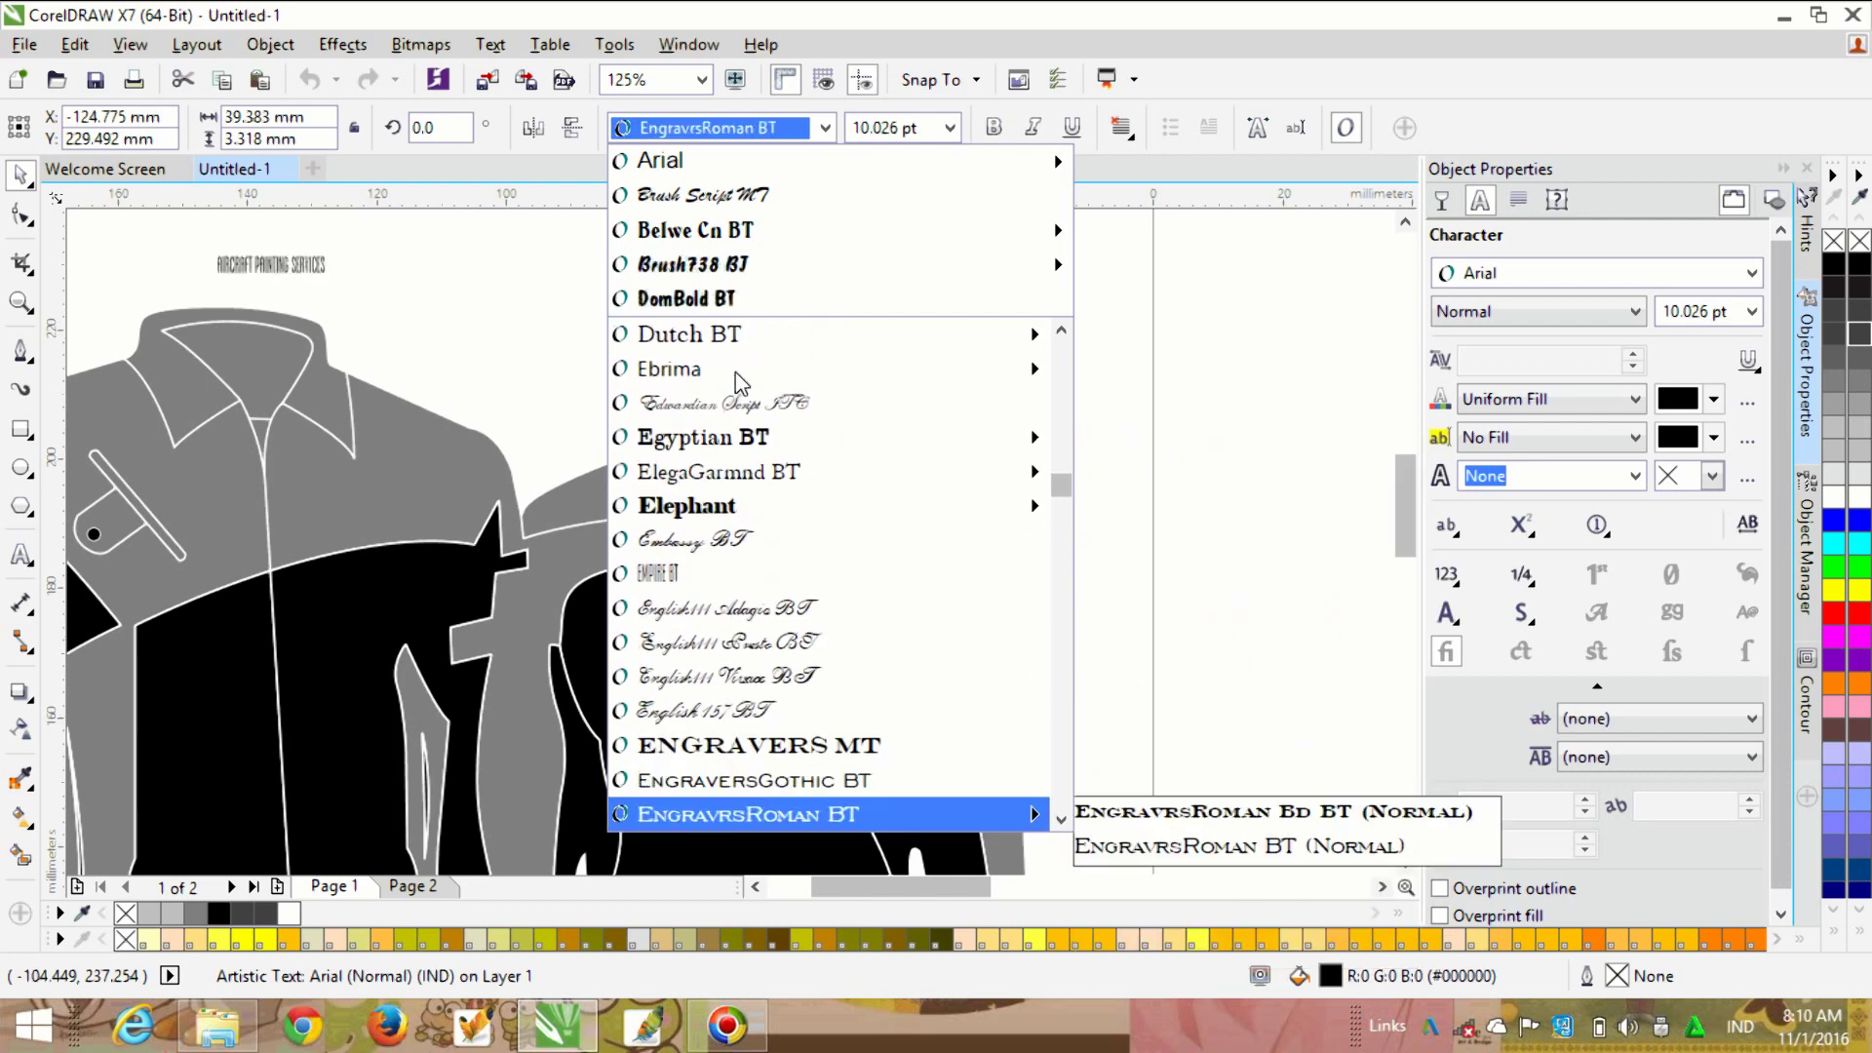
key("Down")
key("Down")
key("Down")
key("Down")
key("Down")
key("Down")
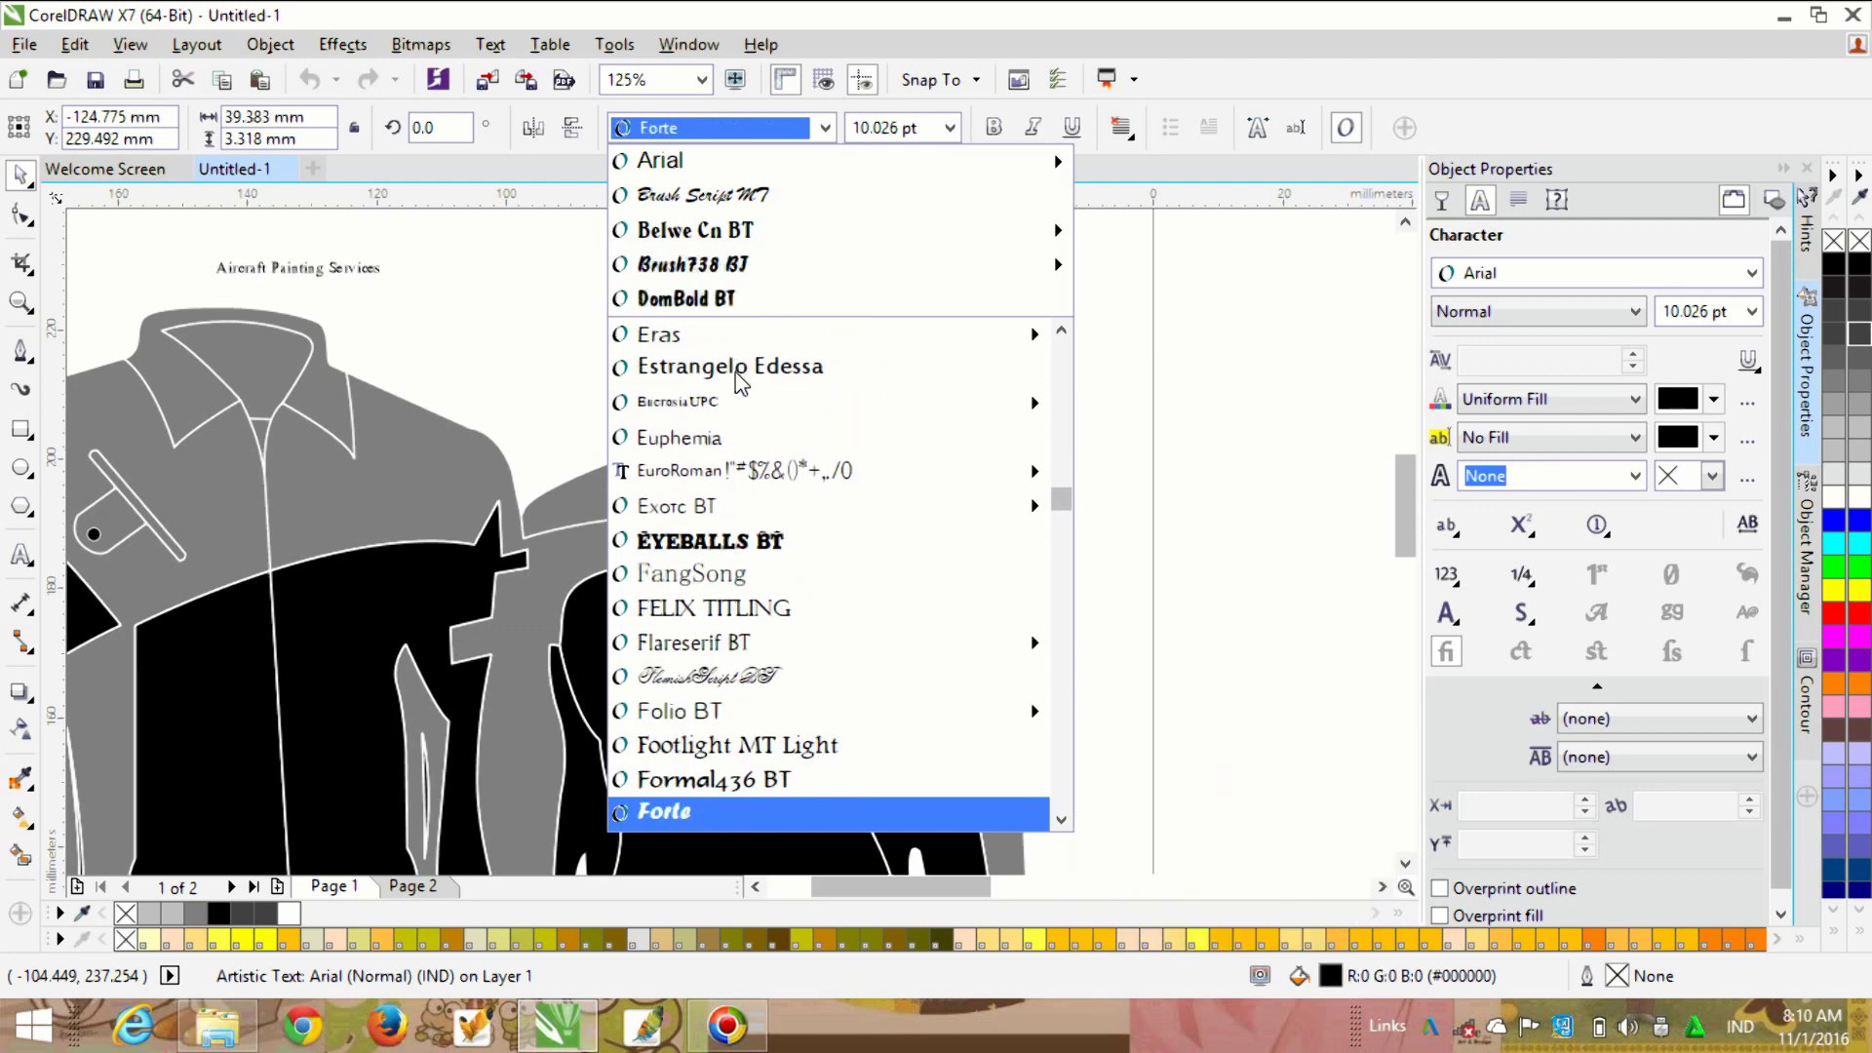
key("Down")
key("Down")
key("Down")
key("Down")
key("Down")
key("Down")
key("Down")
key("Down")
key("Down")
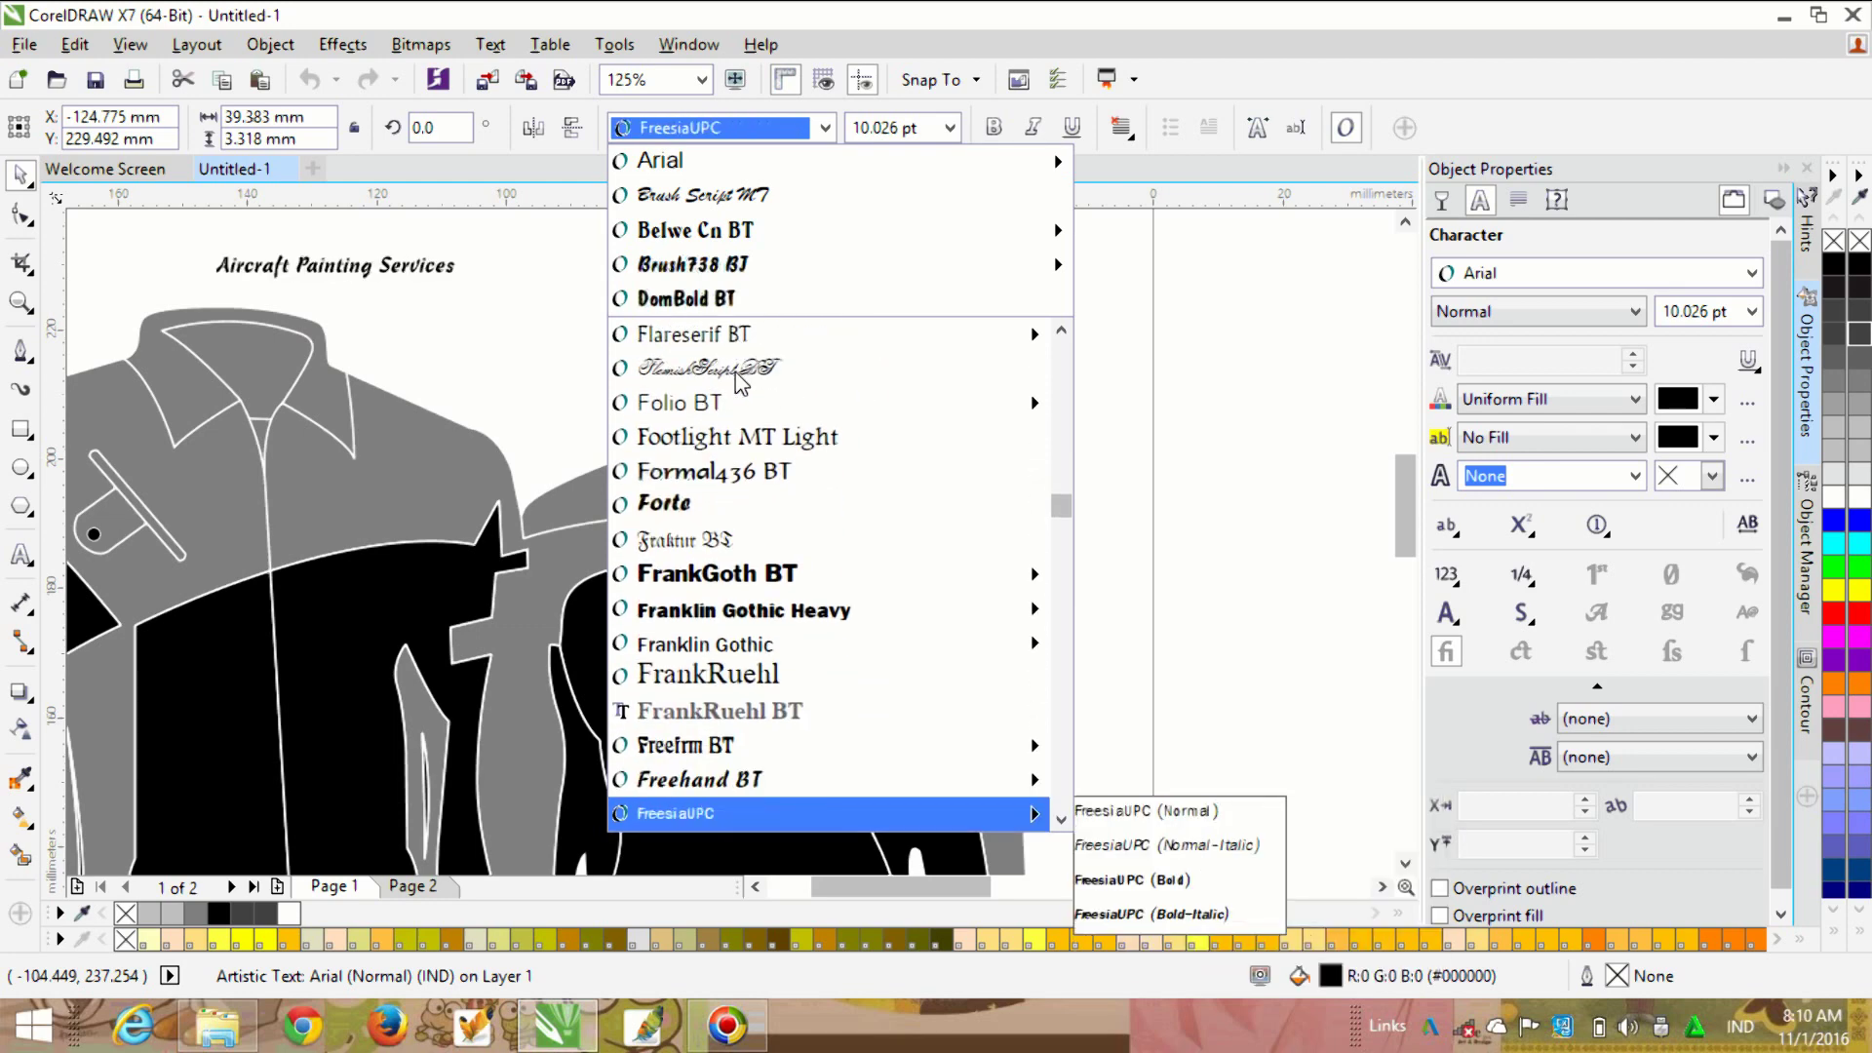
key("Down")
key("Down")
key("Down")
key("Down")
key("Down")
key("Down")
key("Down")
key("Down")
key("Down")
key("Down")
key("Down")
key("Down")
key("Down")
key("Down")
key("Down")
key("Down")
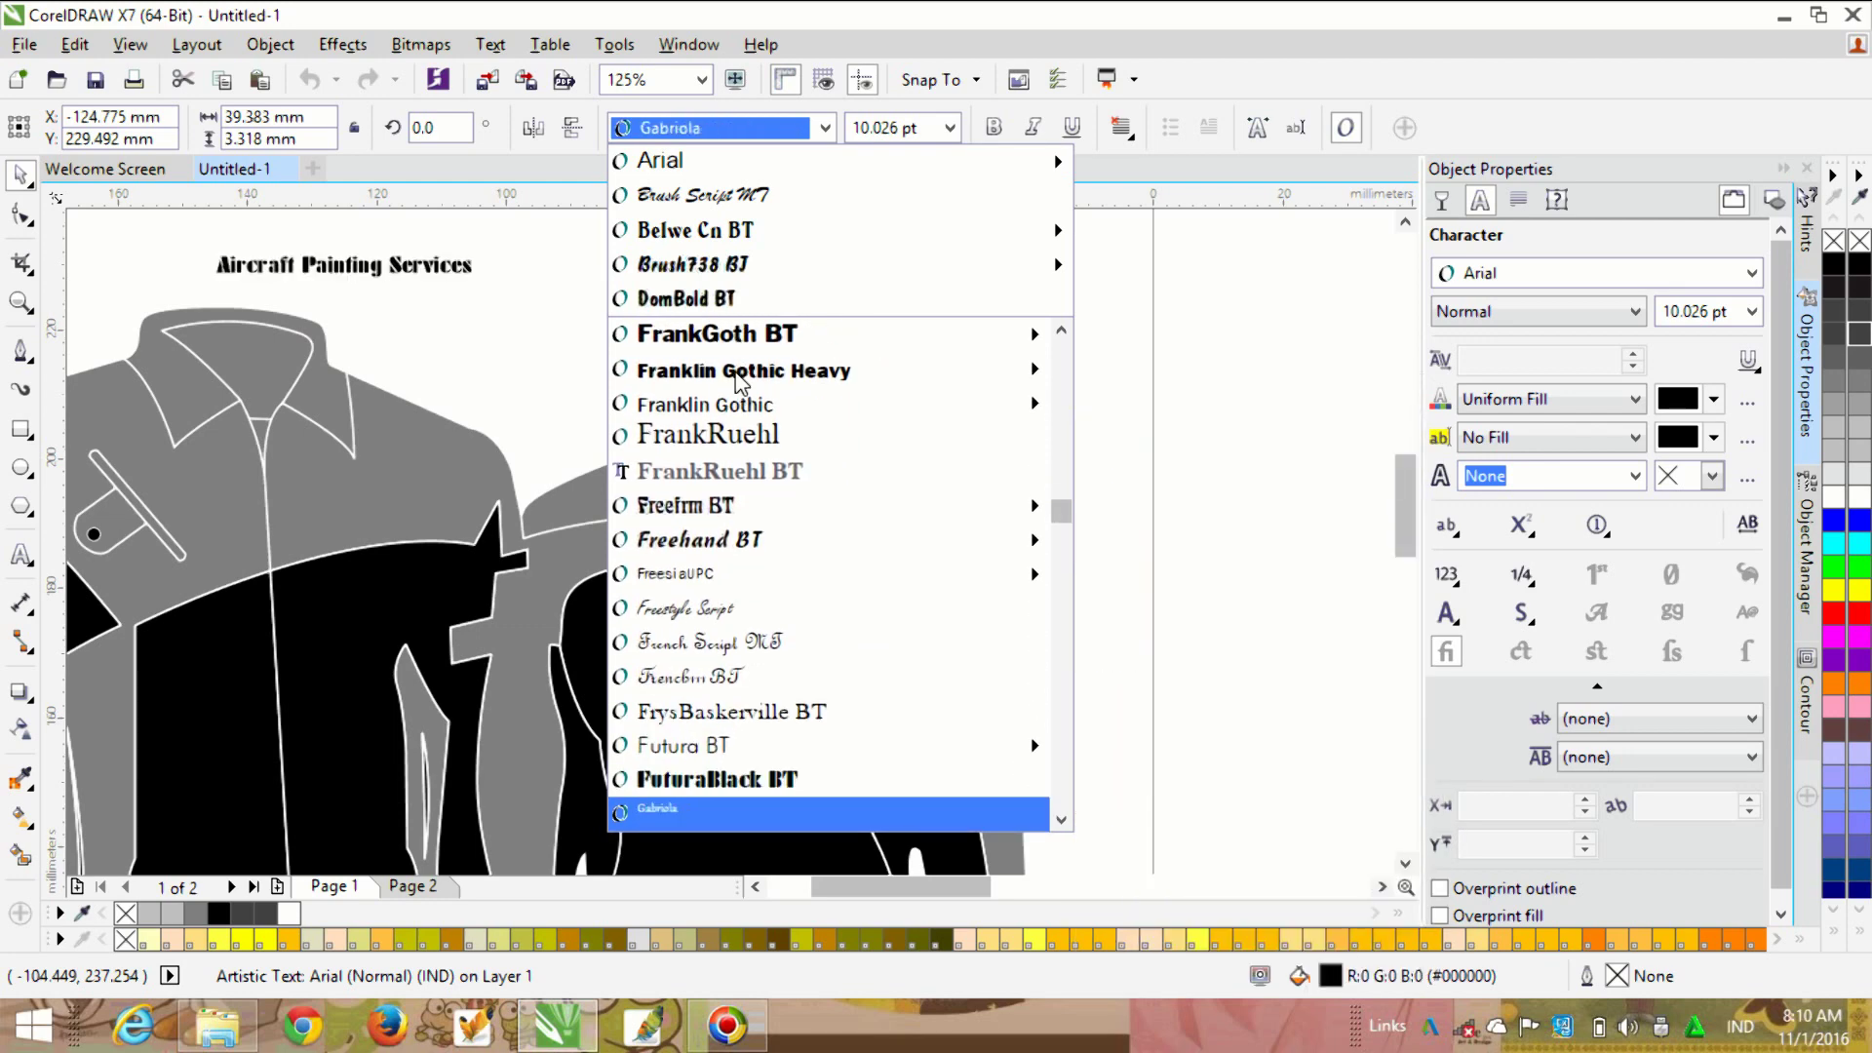
key("Down")
key("Down")
key("Down")
key("Down")
key("Down")
key("Down")
key("Down")
key("Down")
key("Down")
key("Down")
key("Down")
key("Down")
key("Down")
key("Down")
key("Down")
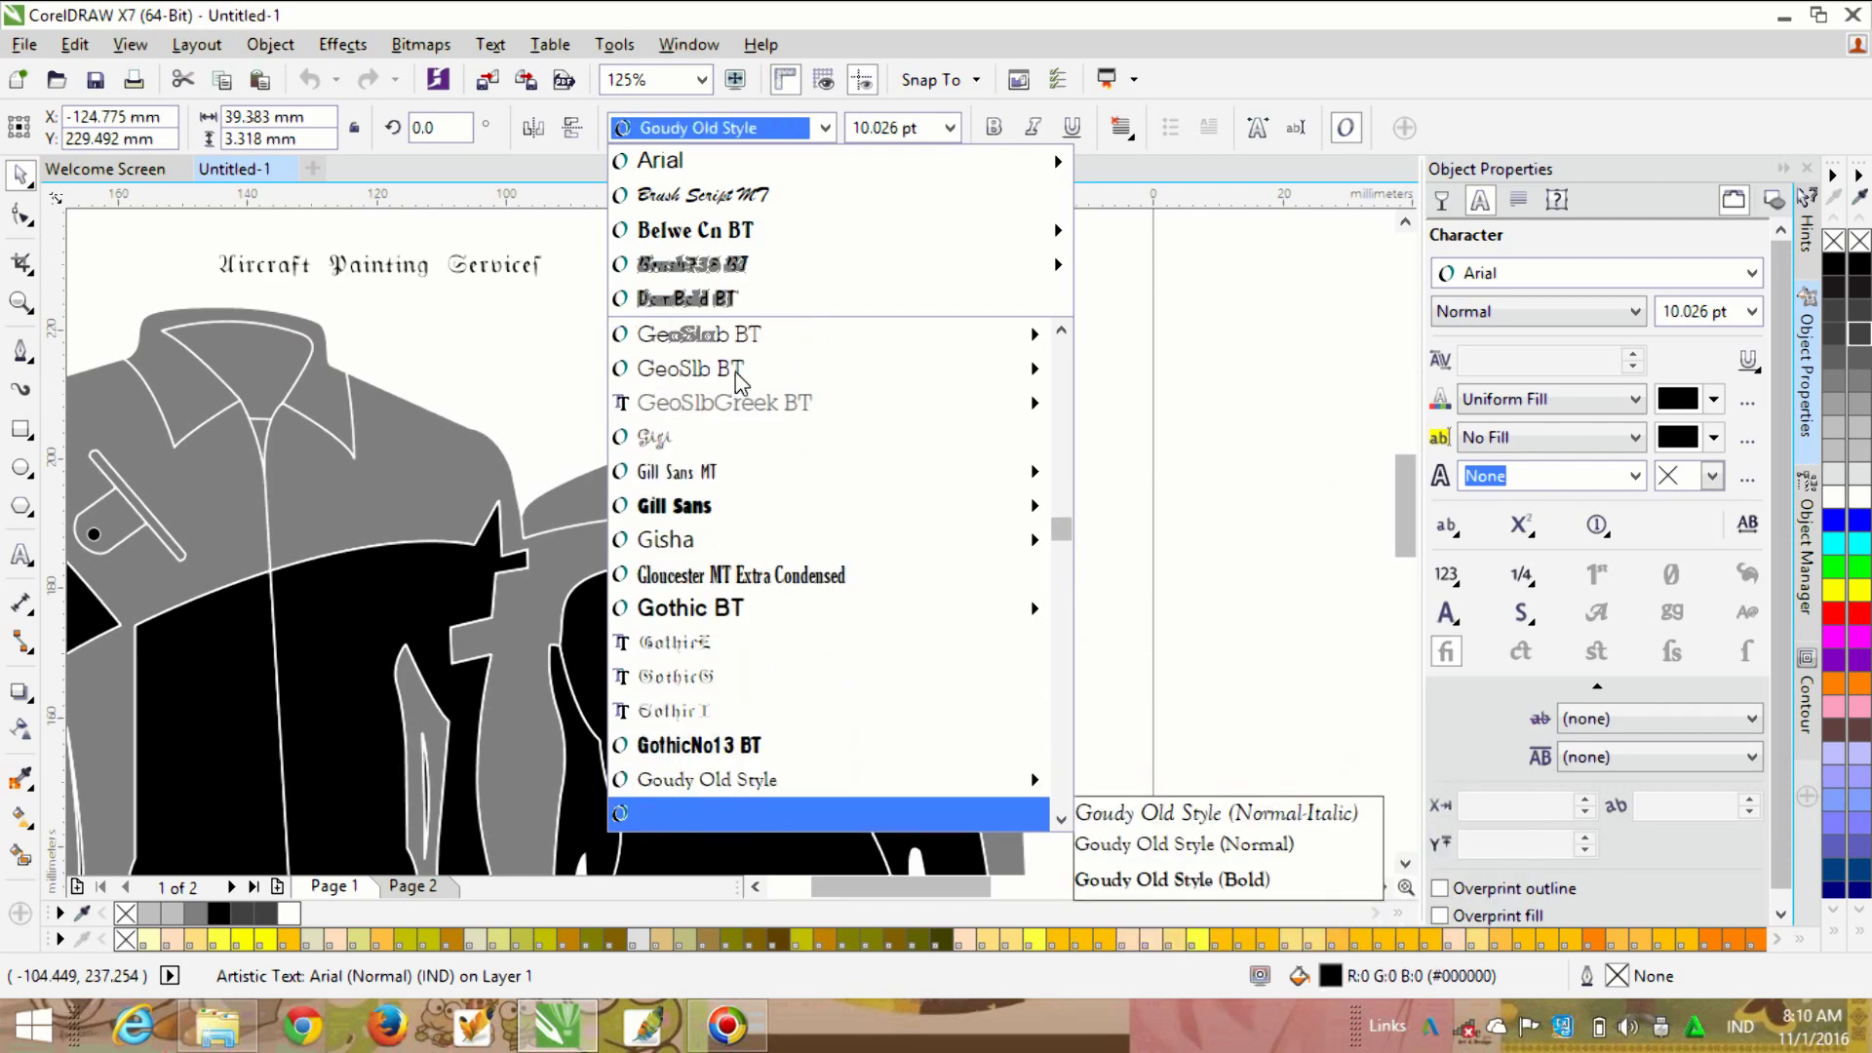
key("Down")
key("Down")
key("Down")
key("Down")
key("Down")
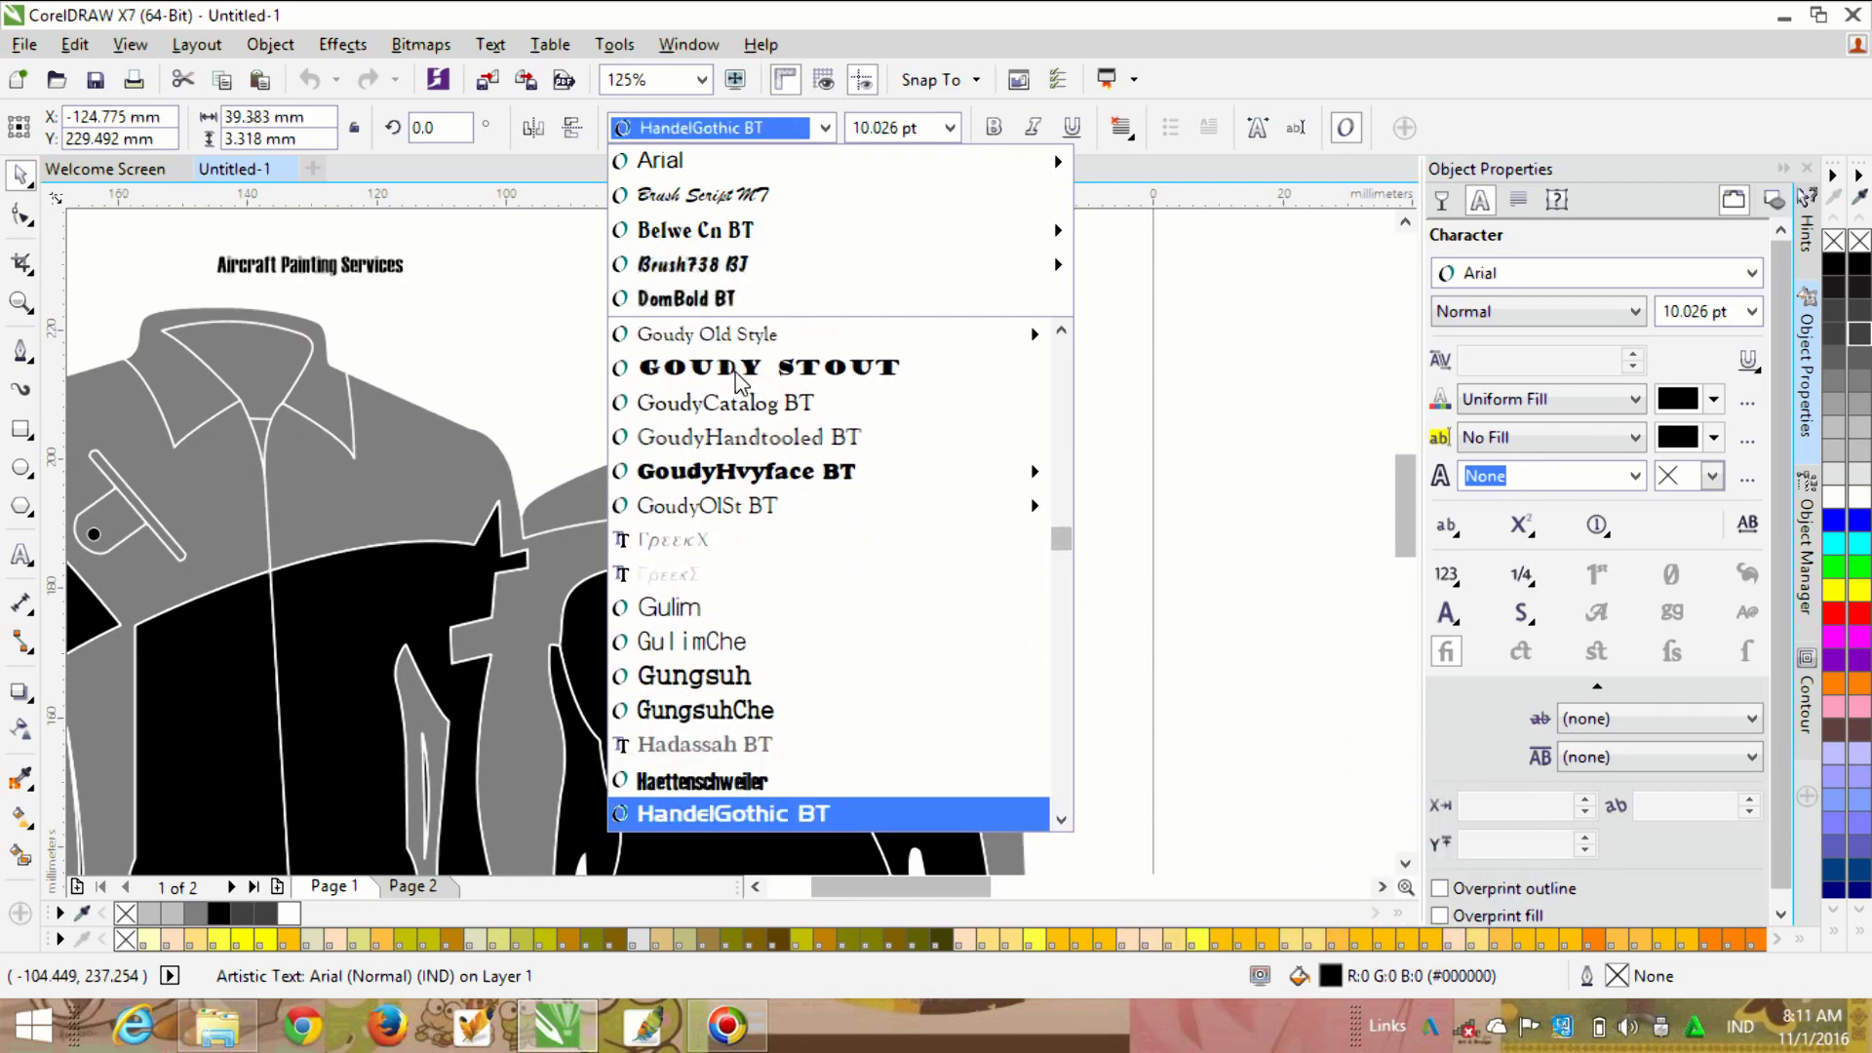
key("Down")
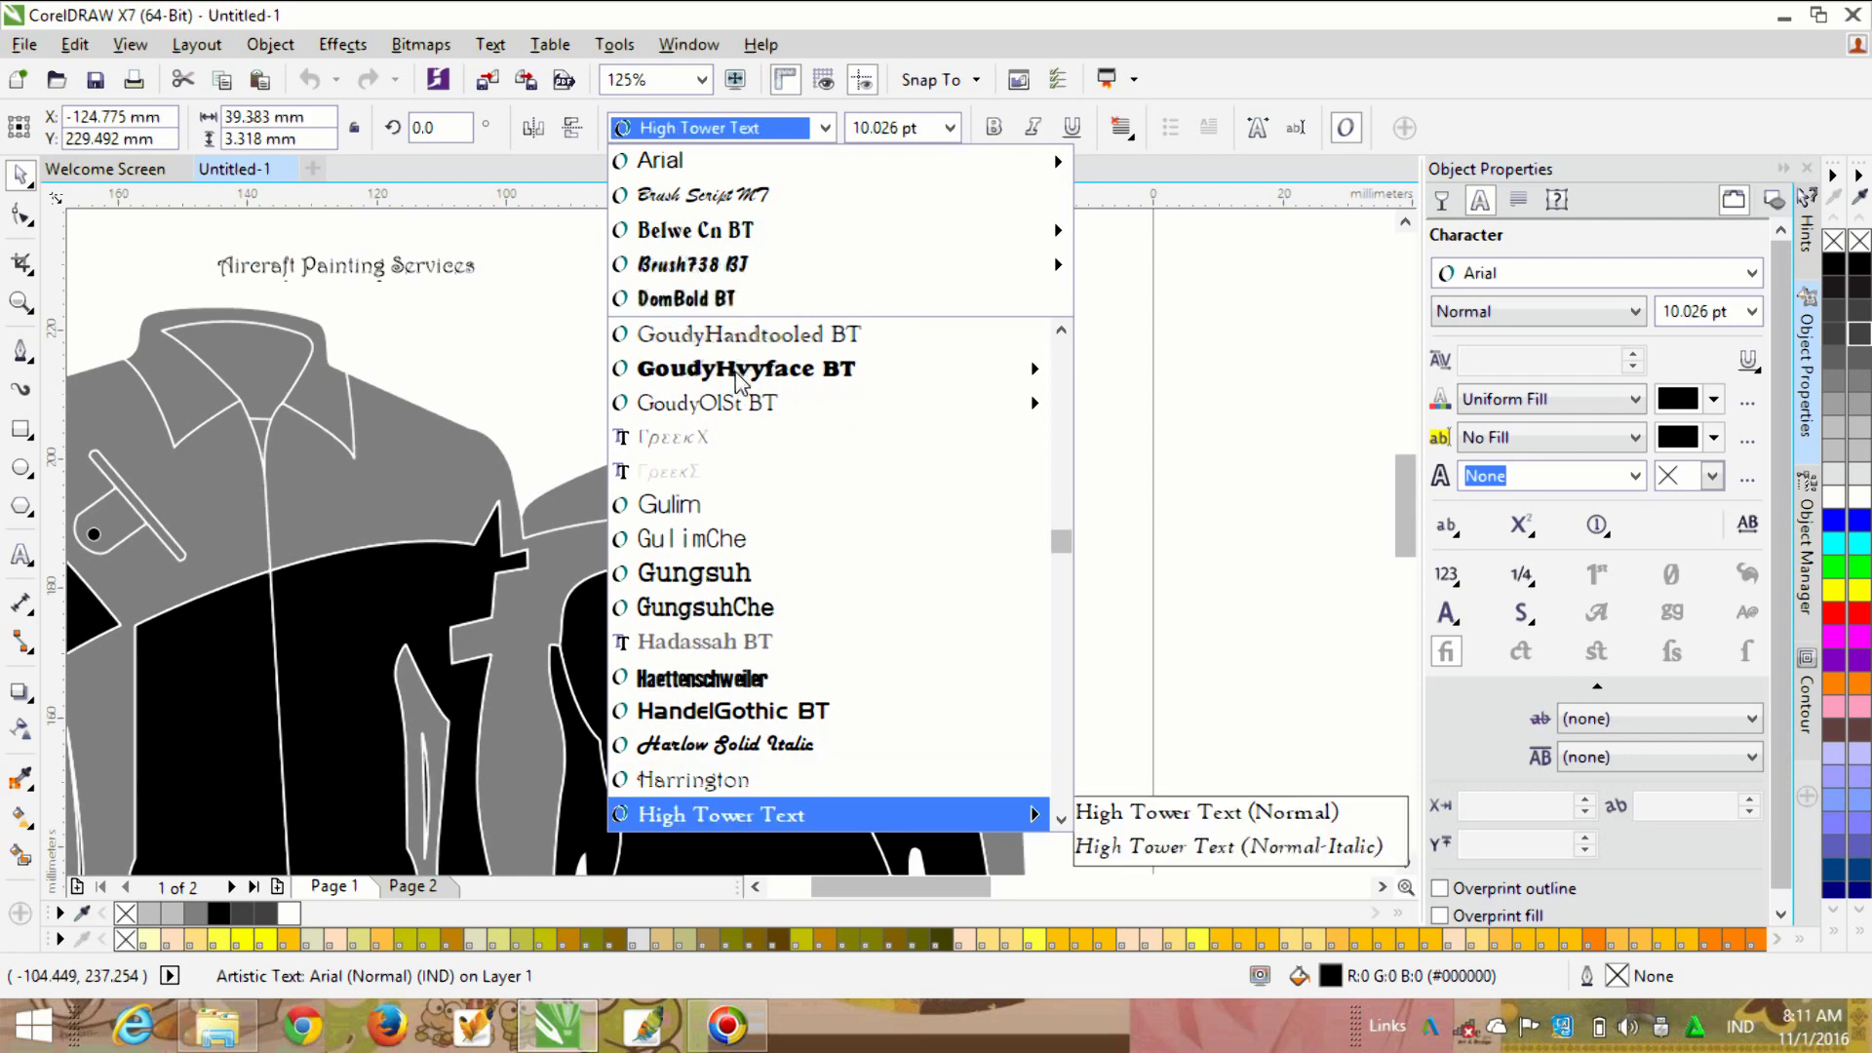
key("Down")
key("Down")
key("Return")
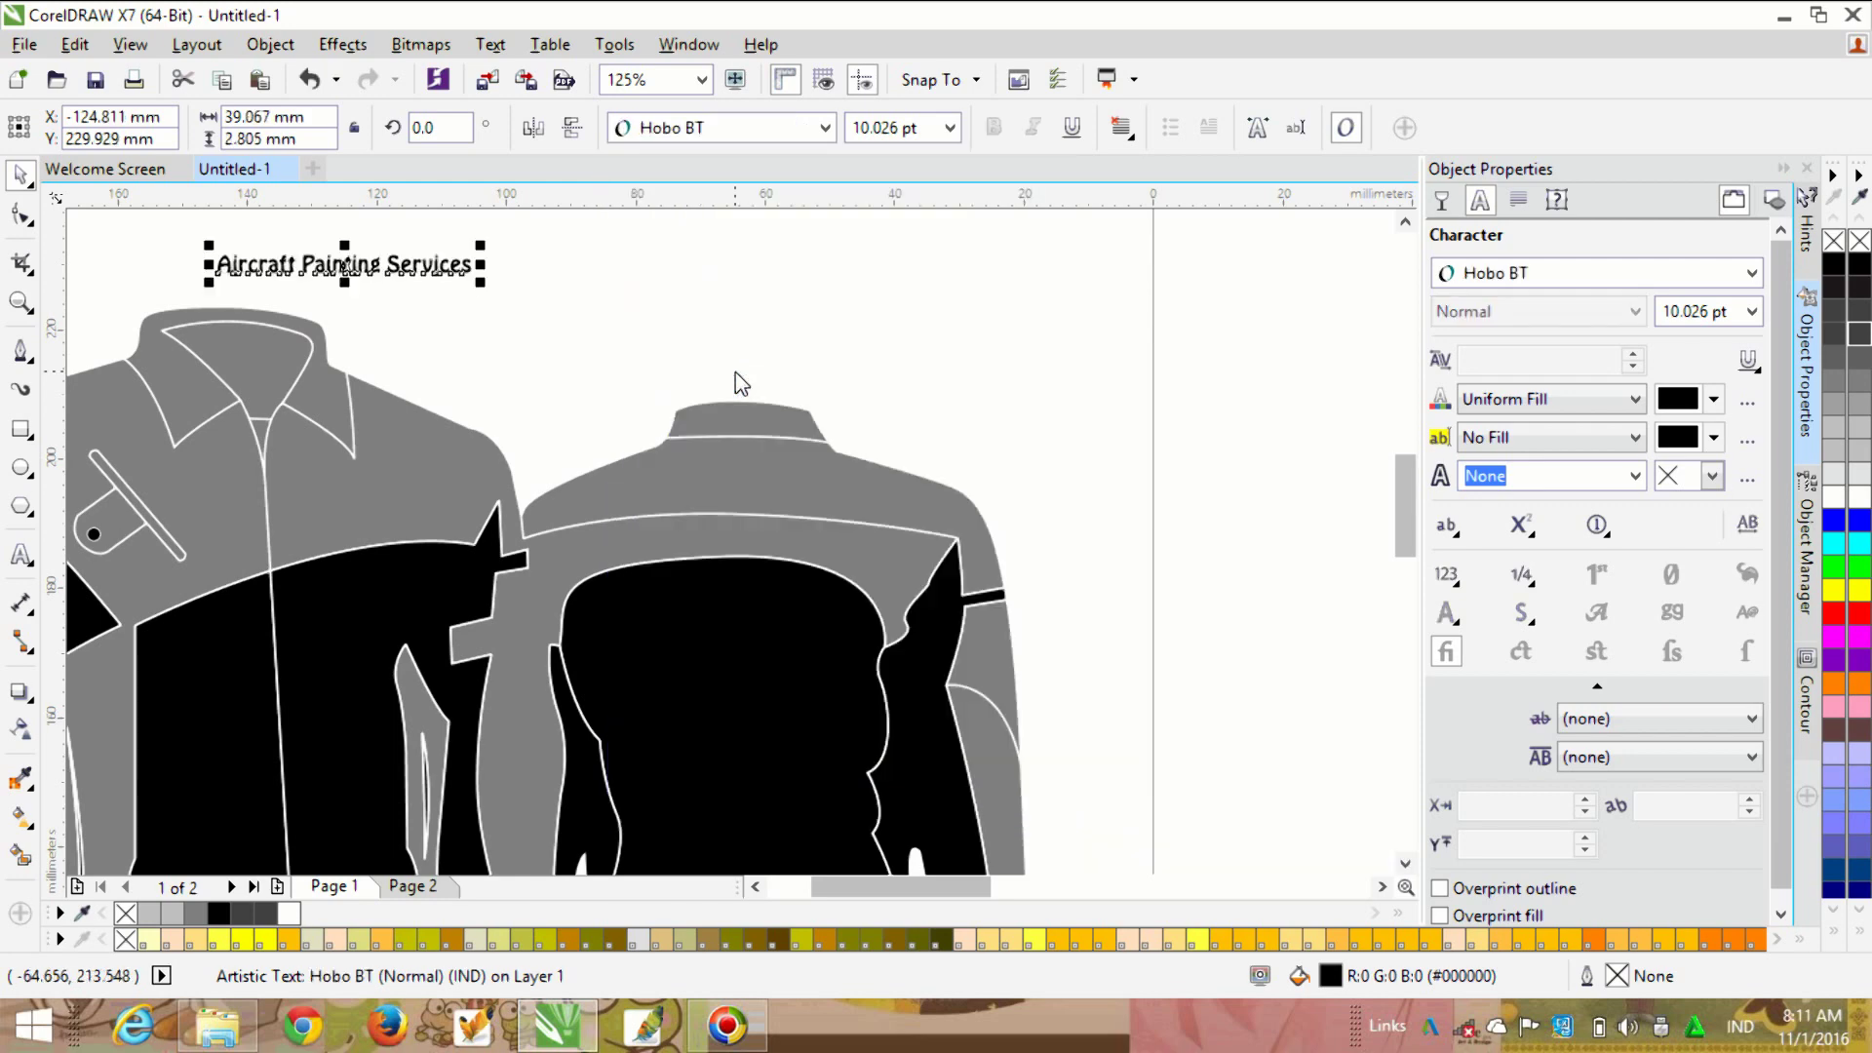
Step: Draw a 26.988 × 4.657 mm rectangle around the words 'Aircraft Painting'
scroll(304, 263, "up", 3)
scroll(644, 466, "down", 2)
scroll(502, 459, "up", 2)
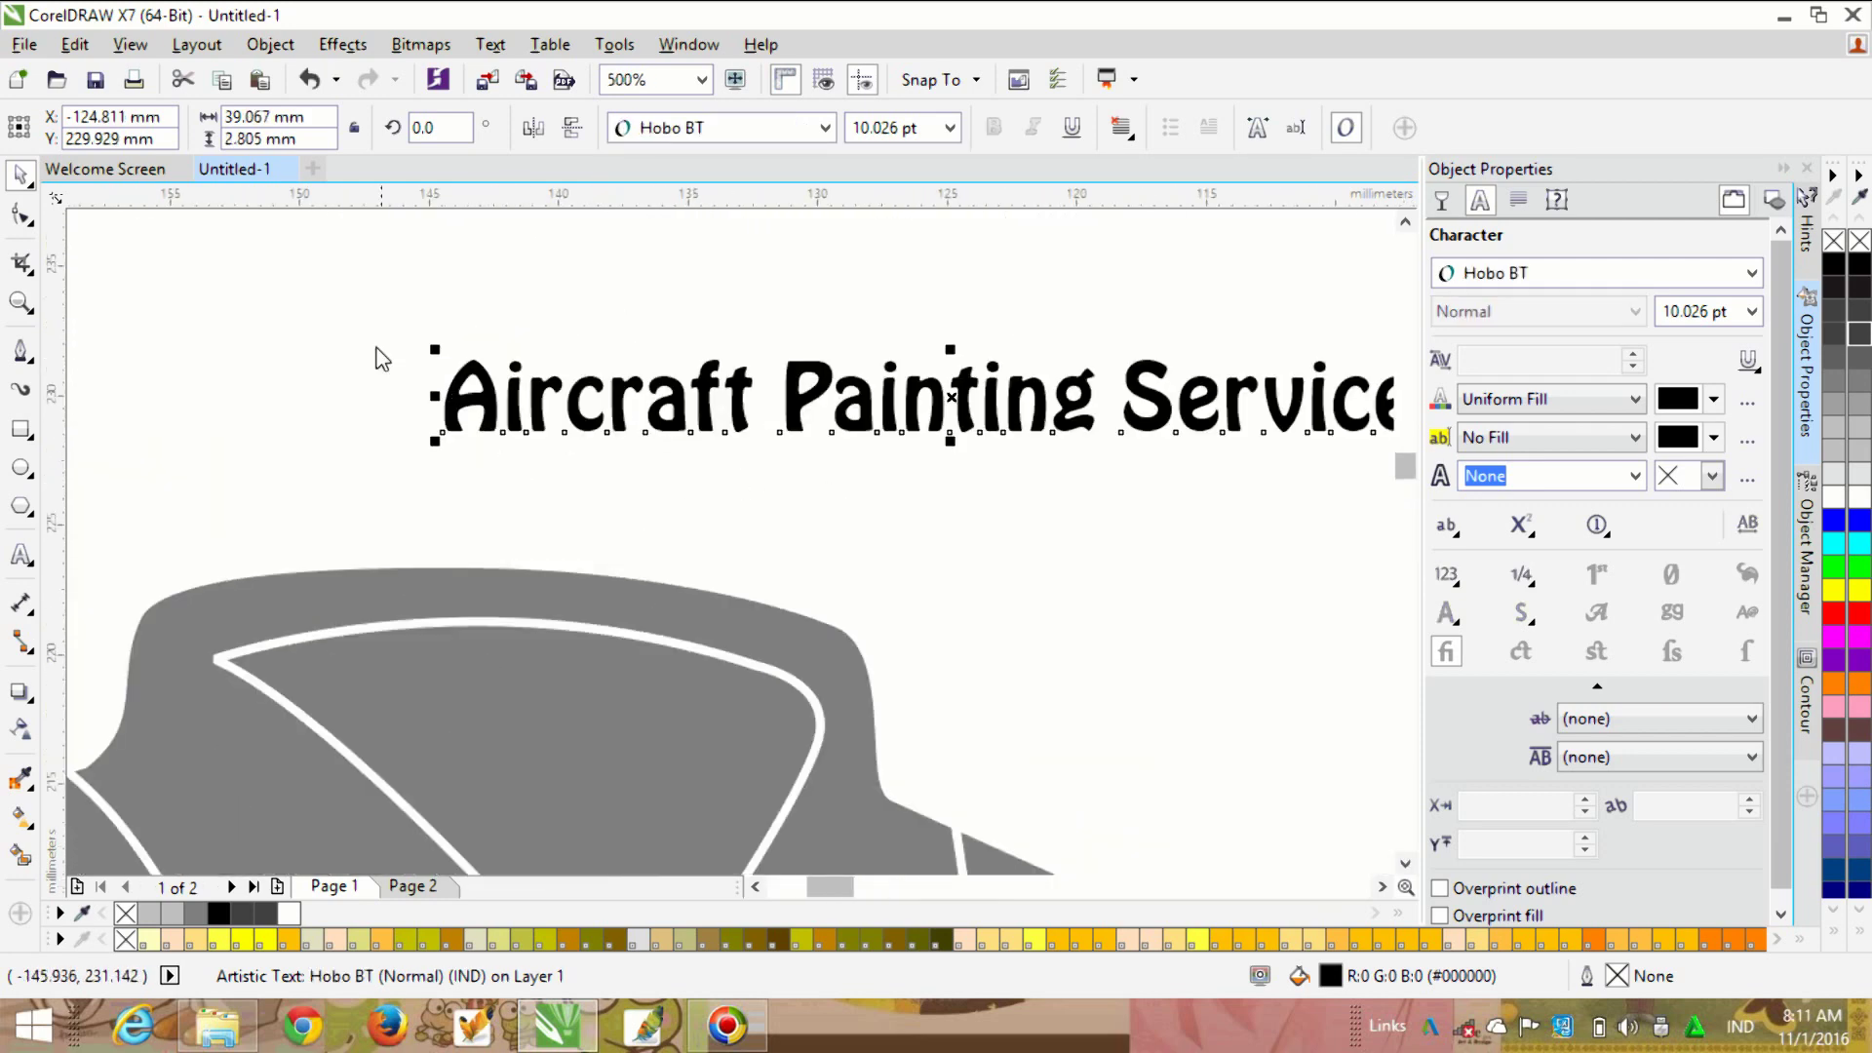
key("F6")
mouse_move(411, 342)
left_mouse_down()
mouse_move(648, 422)
mouse_move(1109, 464)
left_mouse_up()
scroll(1109, 464, "down", 4)
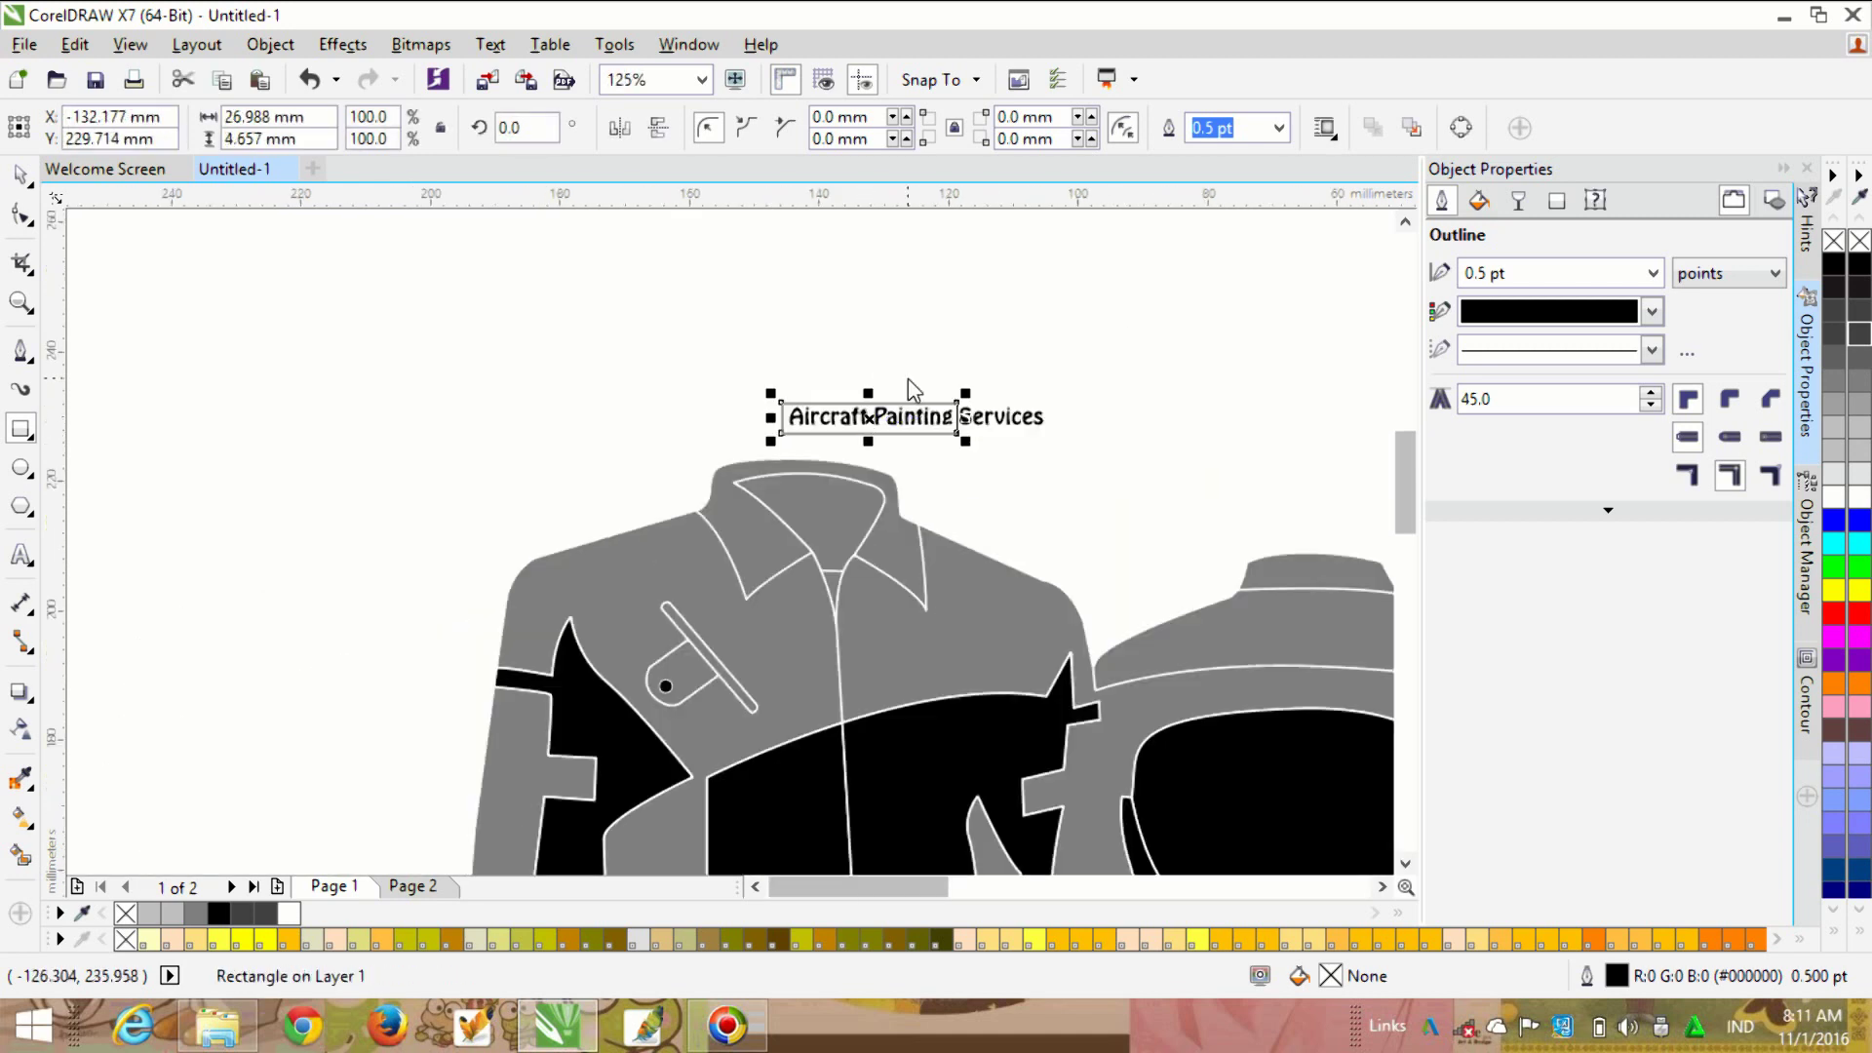
scroll(773, 406, "up", 4)
scroll(735, 468, "down", 2)
scroll(733, 468, "up", 2)
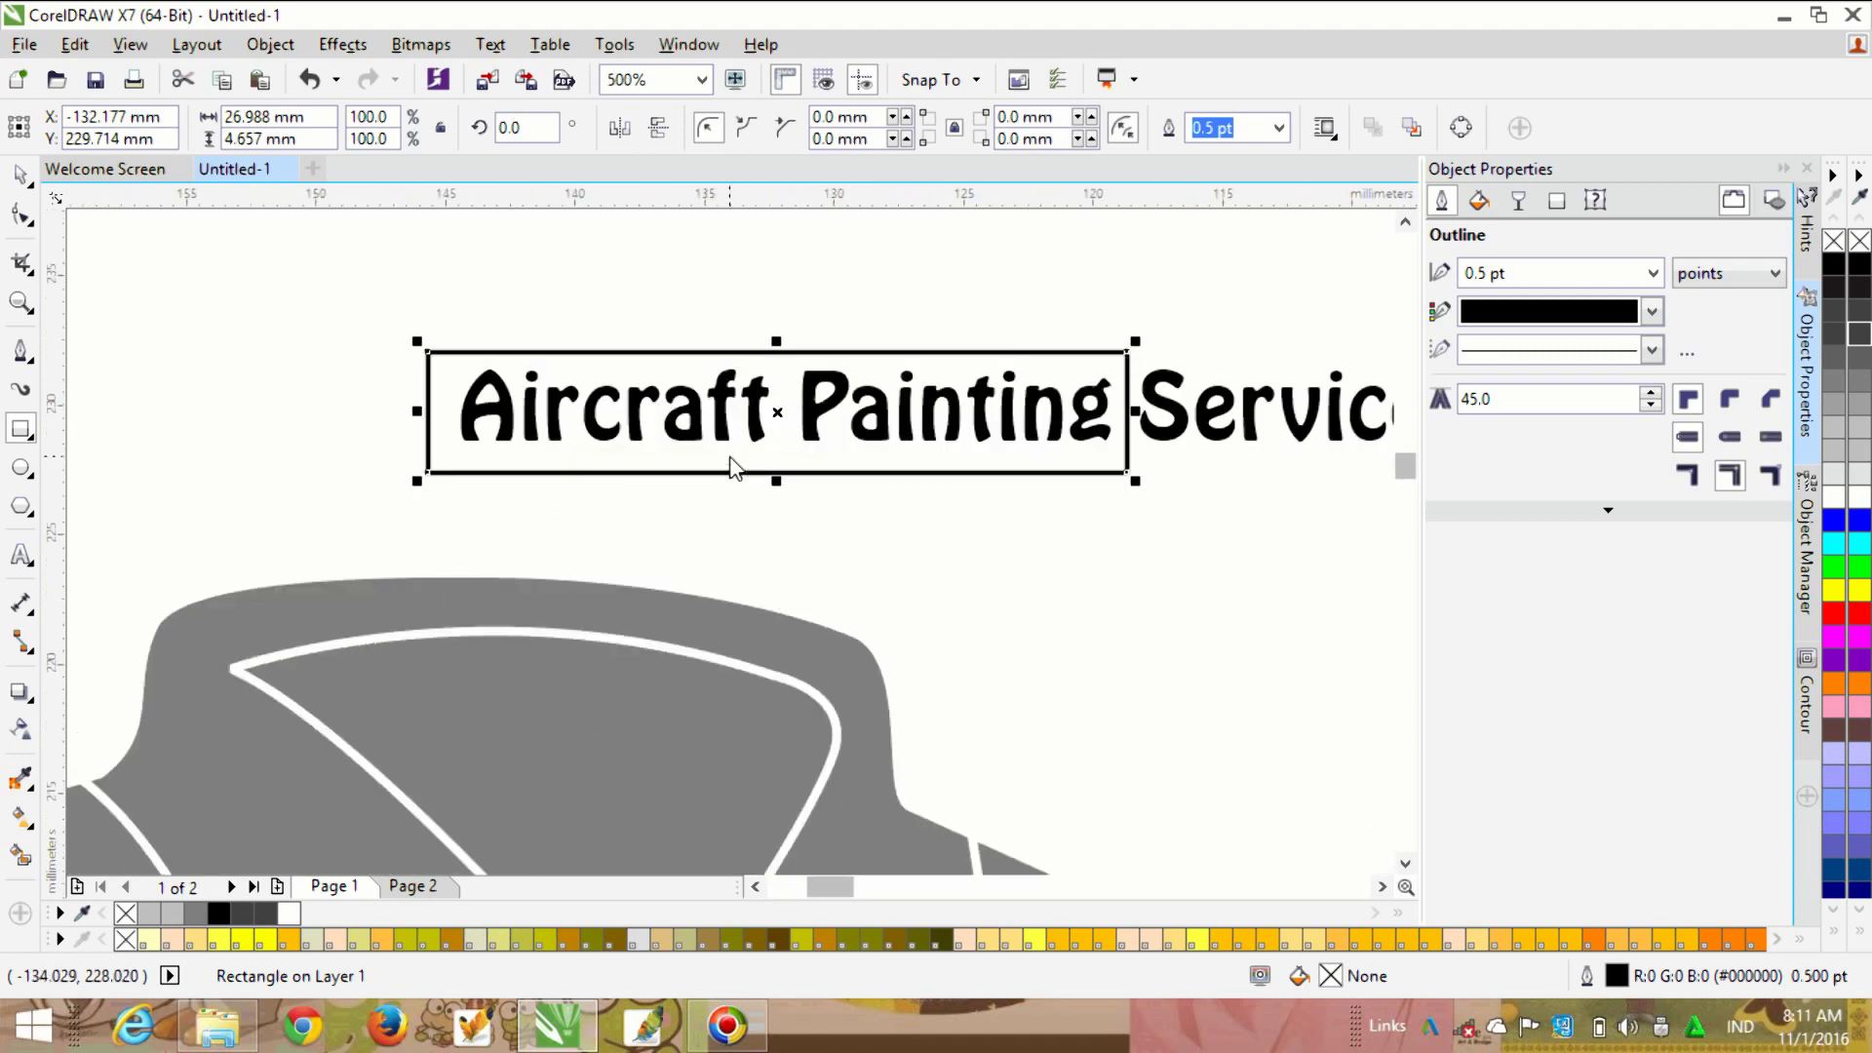
scroll(733, 468, "down", 1)
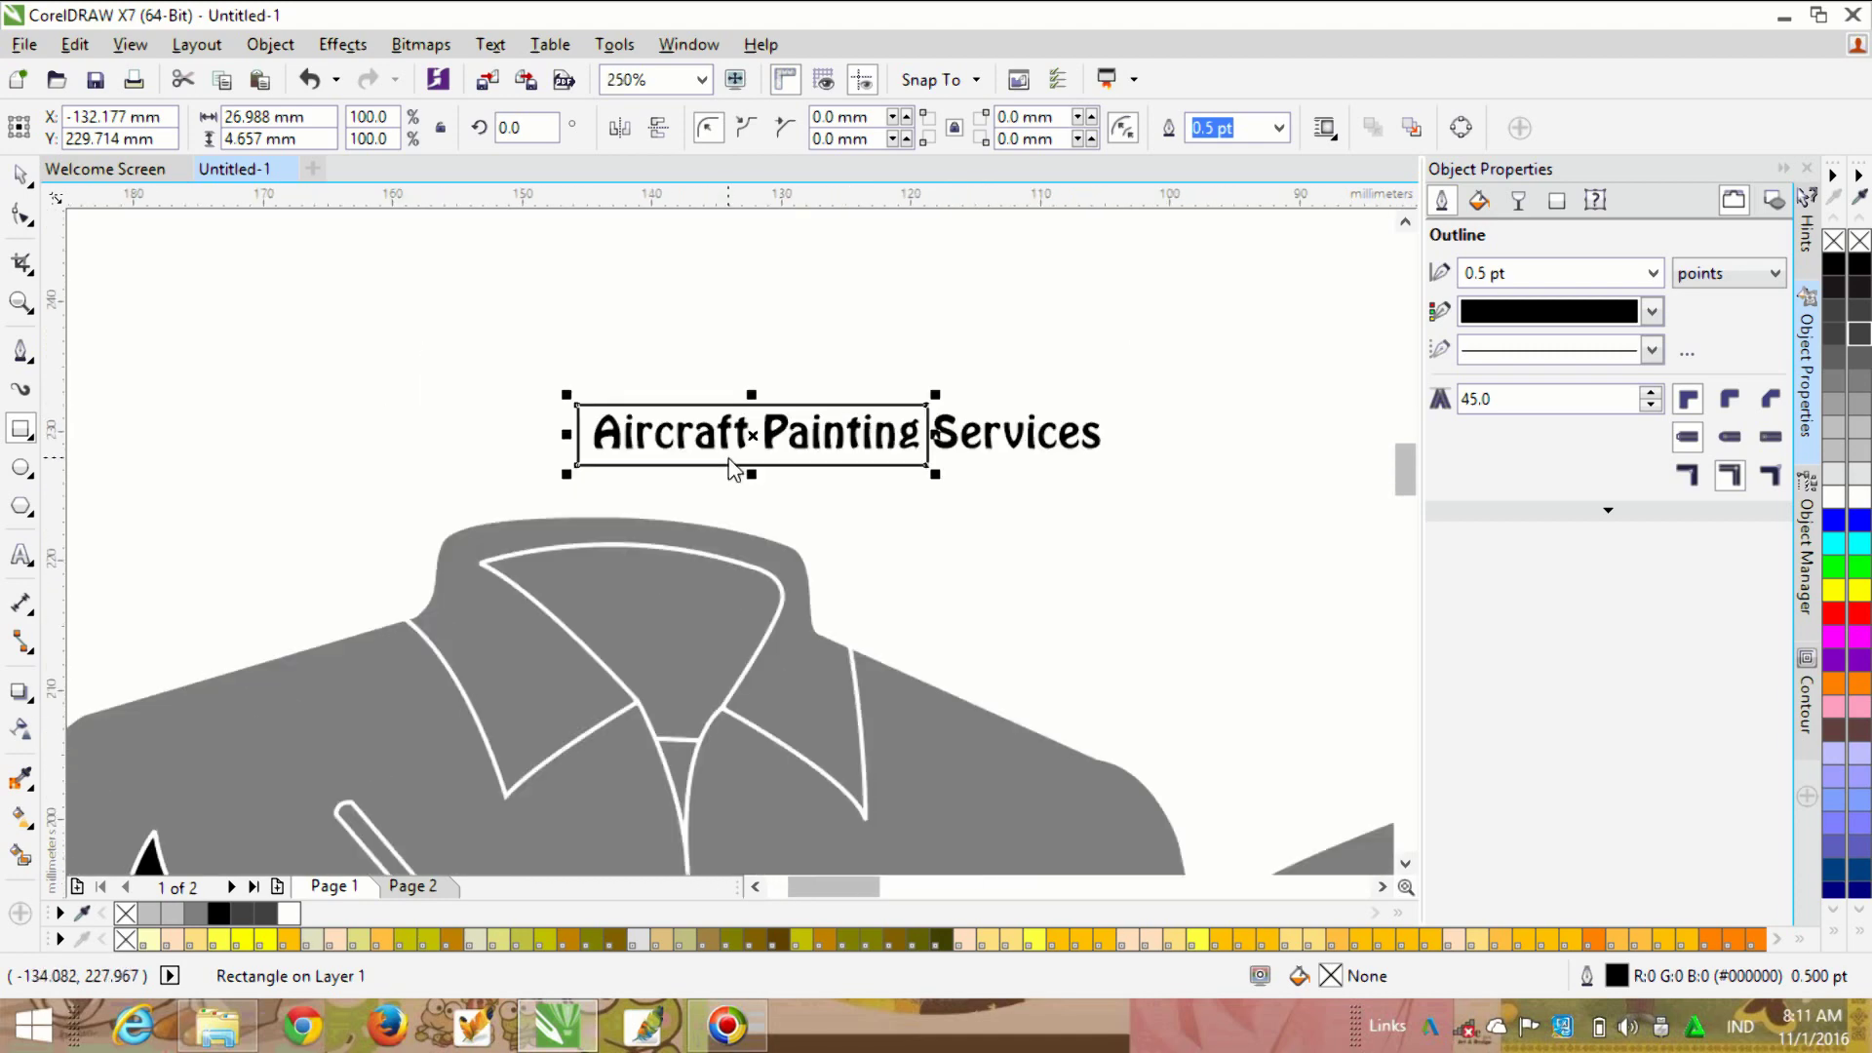
scroll(734, 468, "up", 1)
Step: Round the rectangle's corners to about 1 mm using the Shape tool
left_click(29, 223)
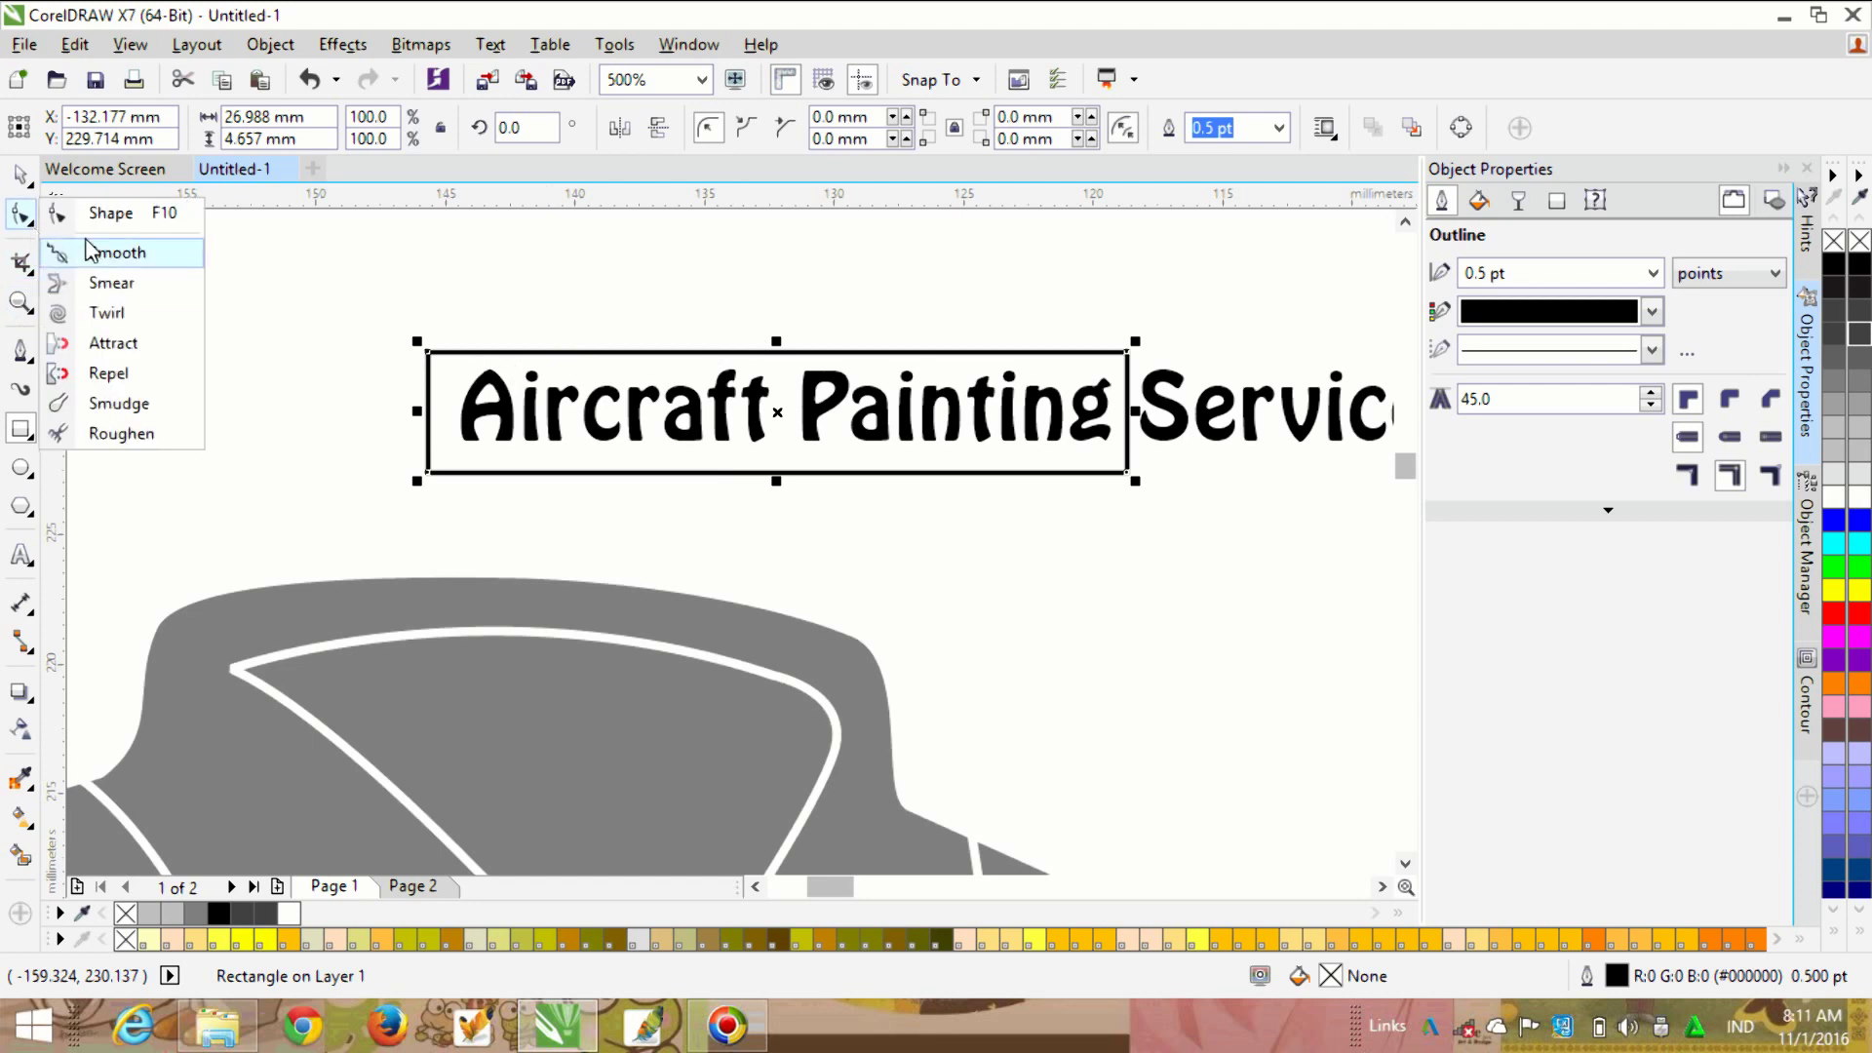
left_click(92, 211)
left_click_drag(429, 353, 454, 353)
left_click(21, 176)
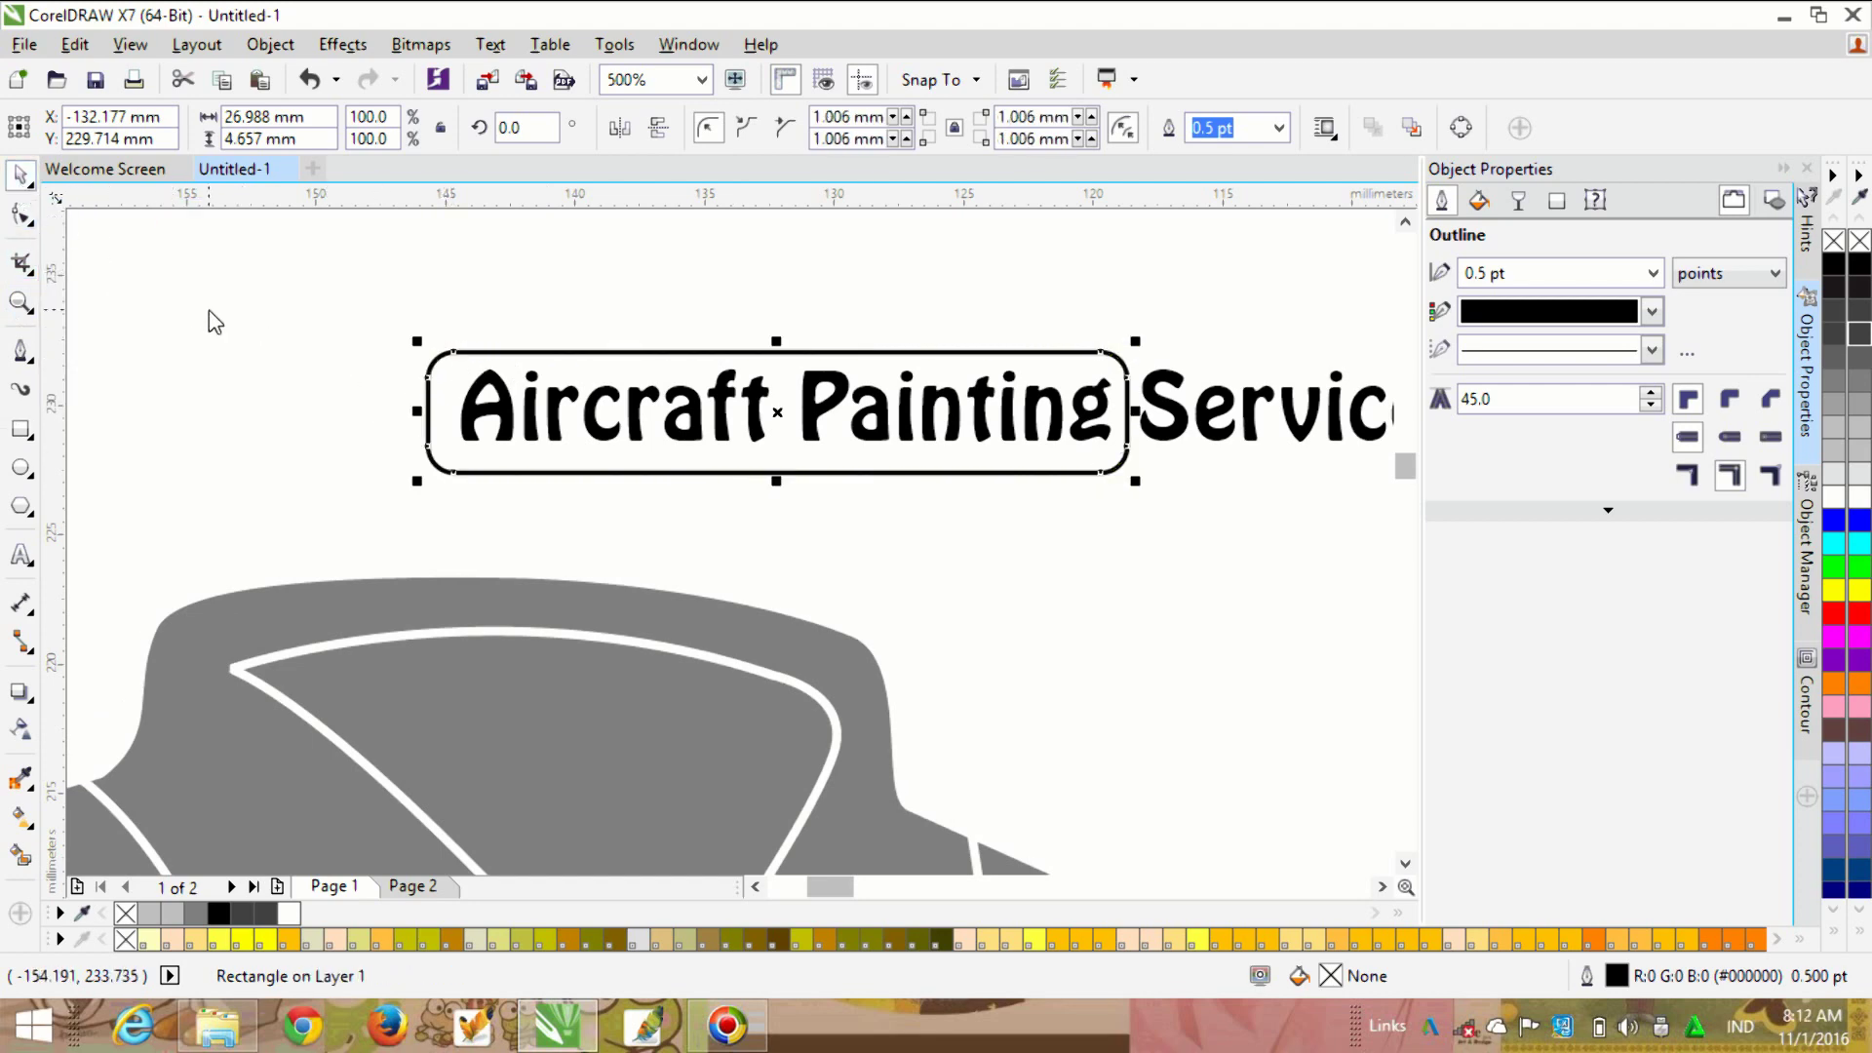
left_click(210, 314)
scroll(211, 316, "down", 1)
scroll(491, 334, "up", 2)
scroll(904, 339, "down", 1)
scroll(906, 349, "down", 1)
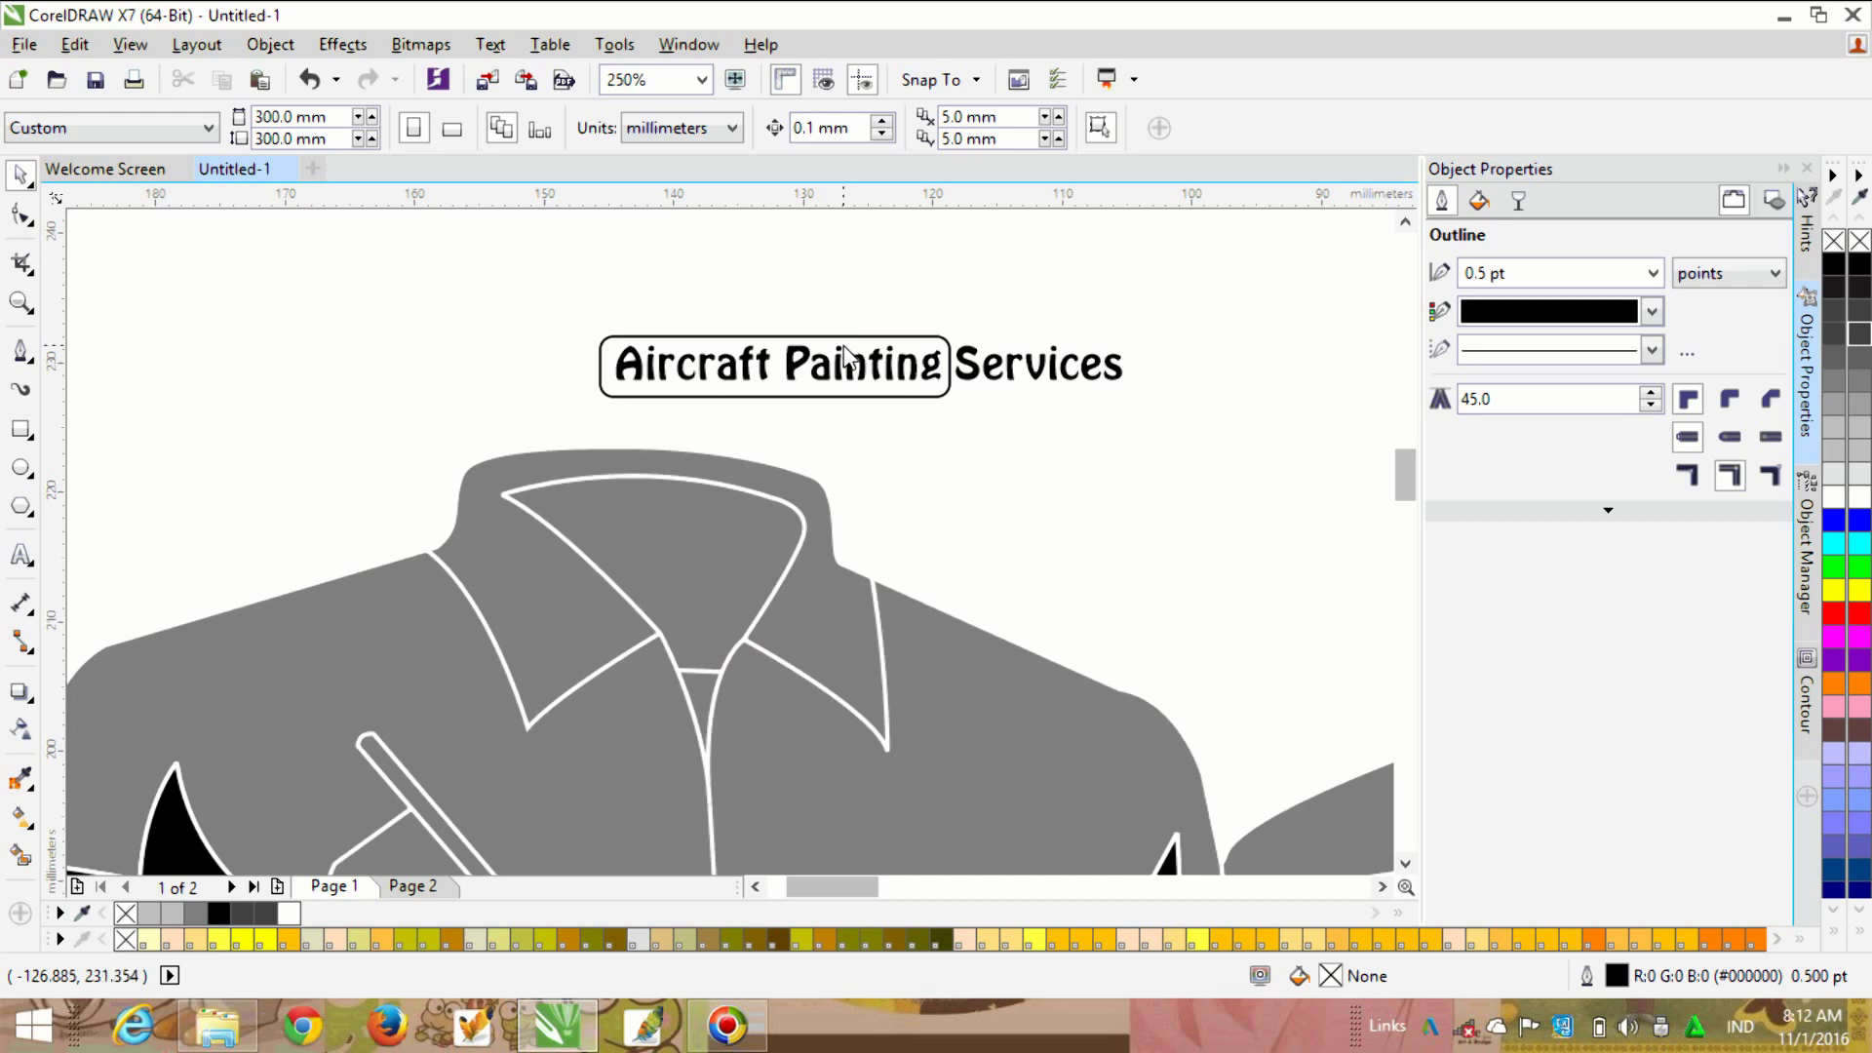
scroll(848, 359, "up", 1)
Step: Widen the rounded frame to 41.594 mm so it also encloses 'Services'
left_click(833, 331)
scroll(874, 451, "down", 3)
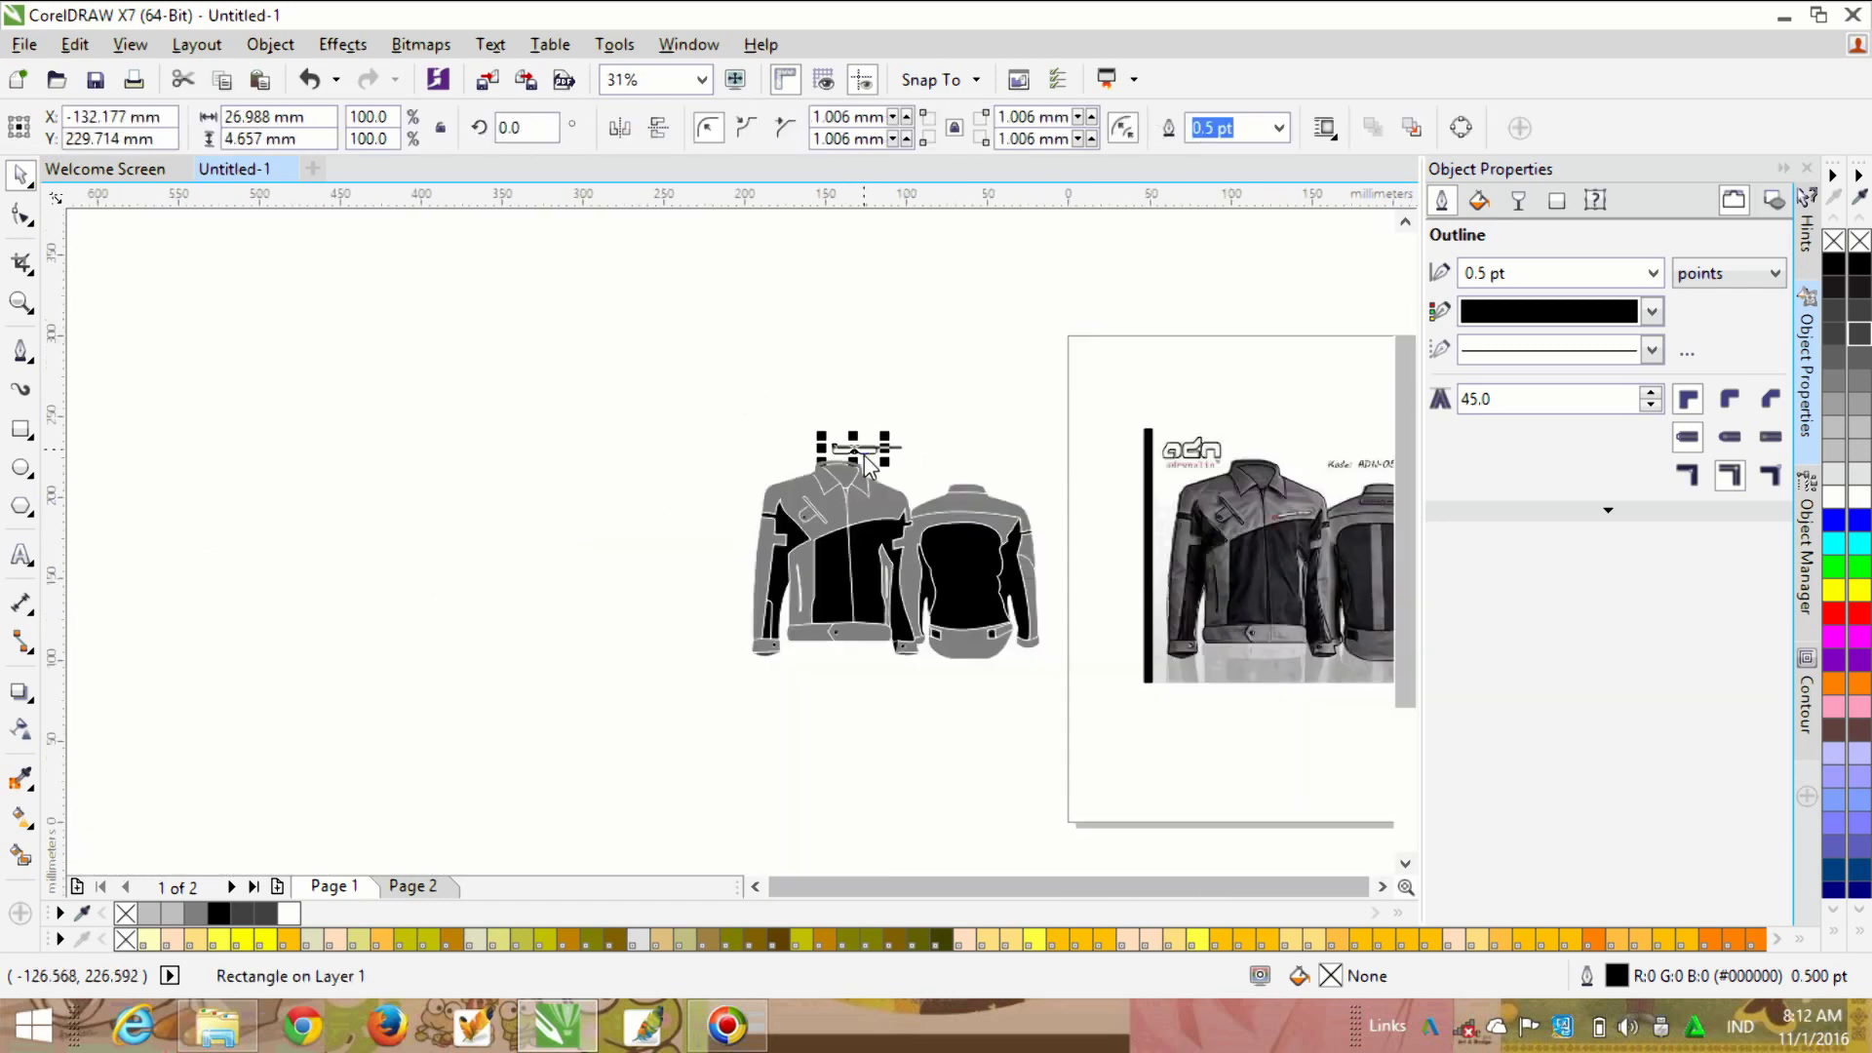
scroll(1179, 502, "up", 2)
scroll(417, 373, "up", 1)
scroll(478, 377, "up", 2)
scroll(458, 409, "down", 1)
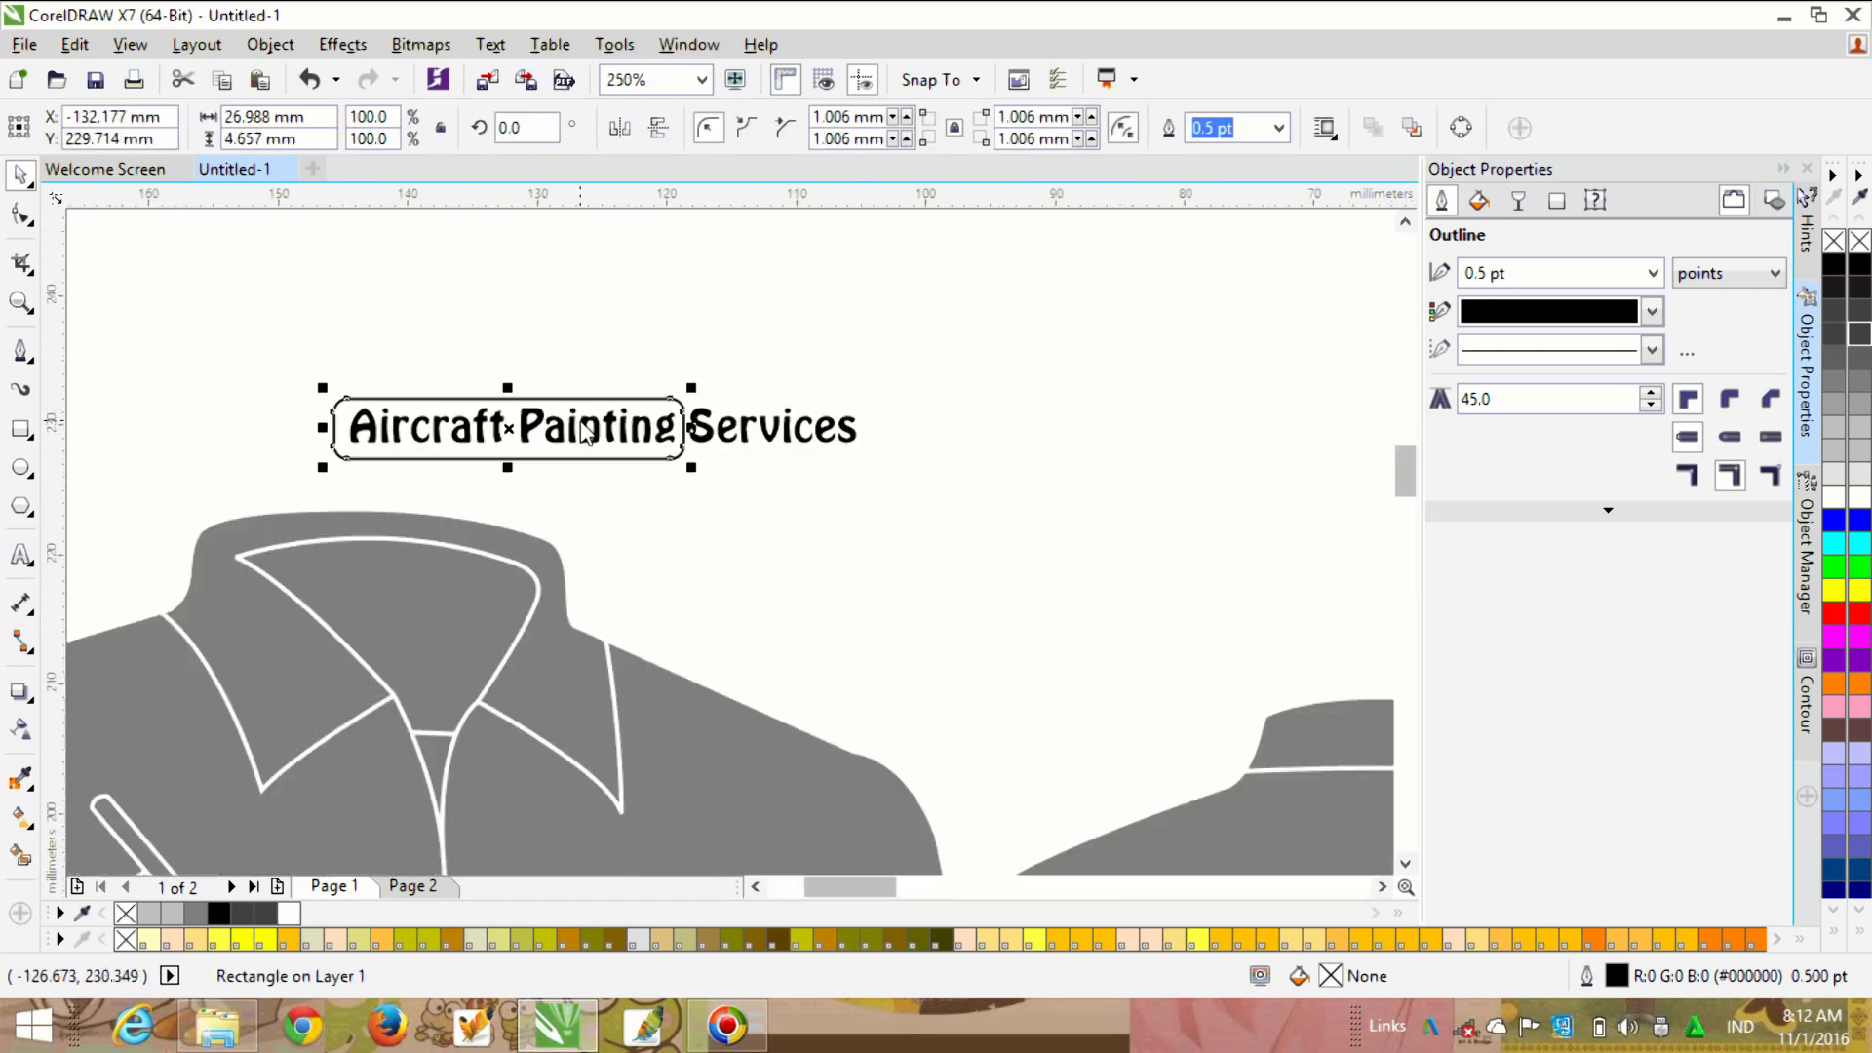
scroll(556, 419, "up", 1)
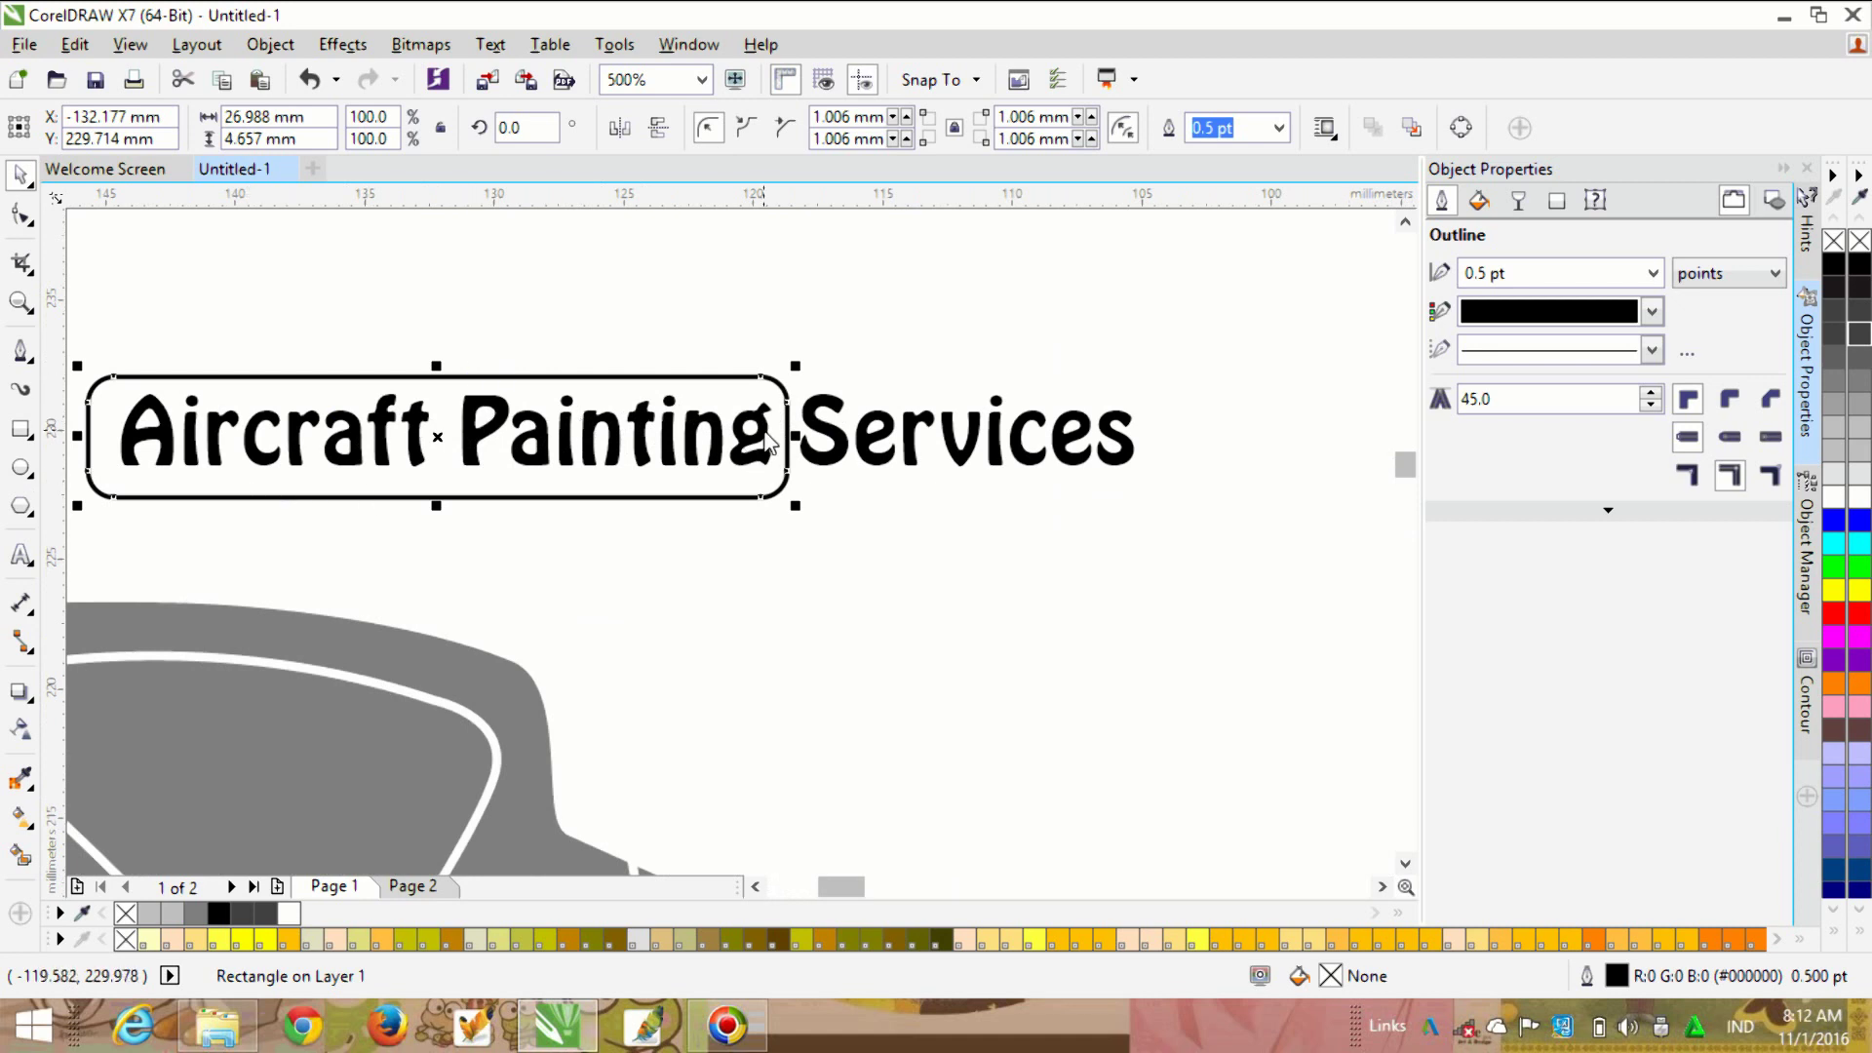
scroll(770, 440, "down", 1)
scroll(761, 427, "up", 1)
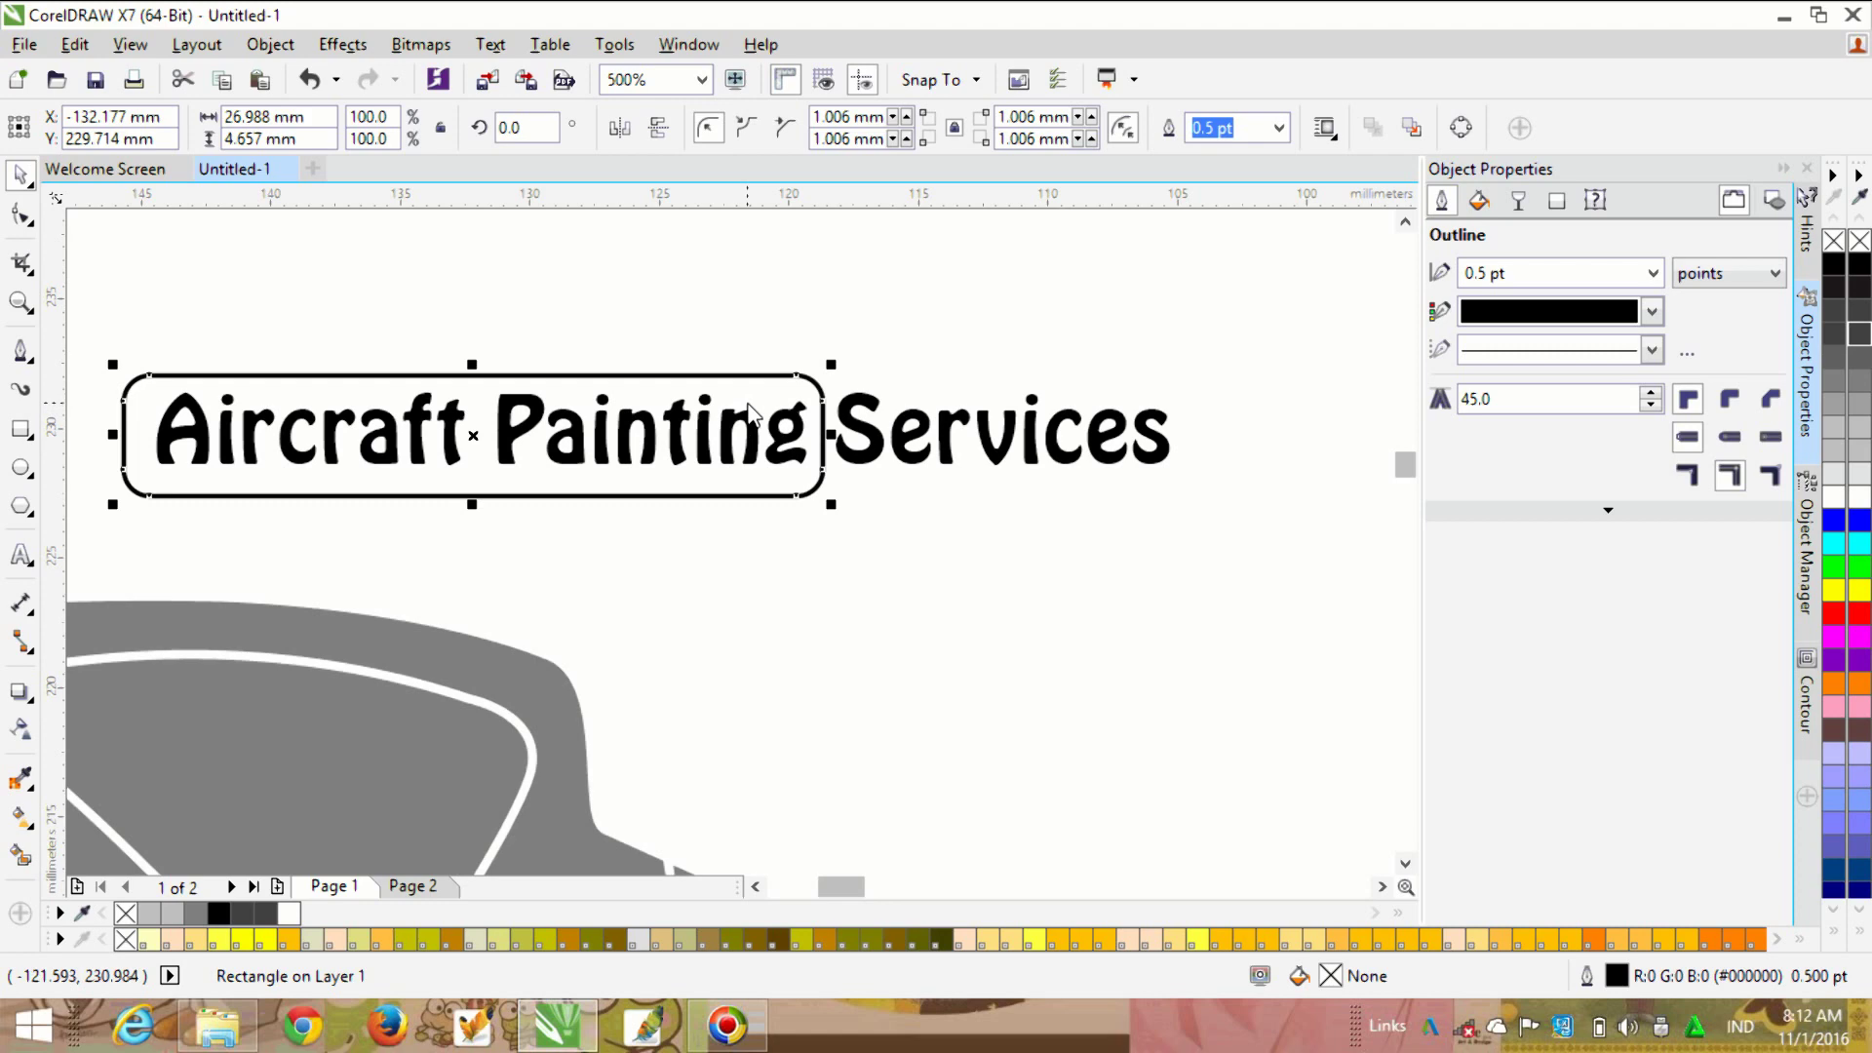
scroll(419, 502, "down", 1)
scroll(400, 478, "up", 1)
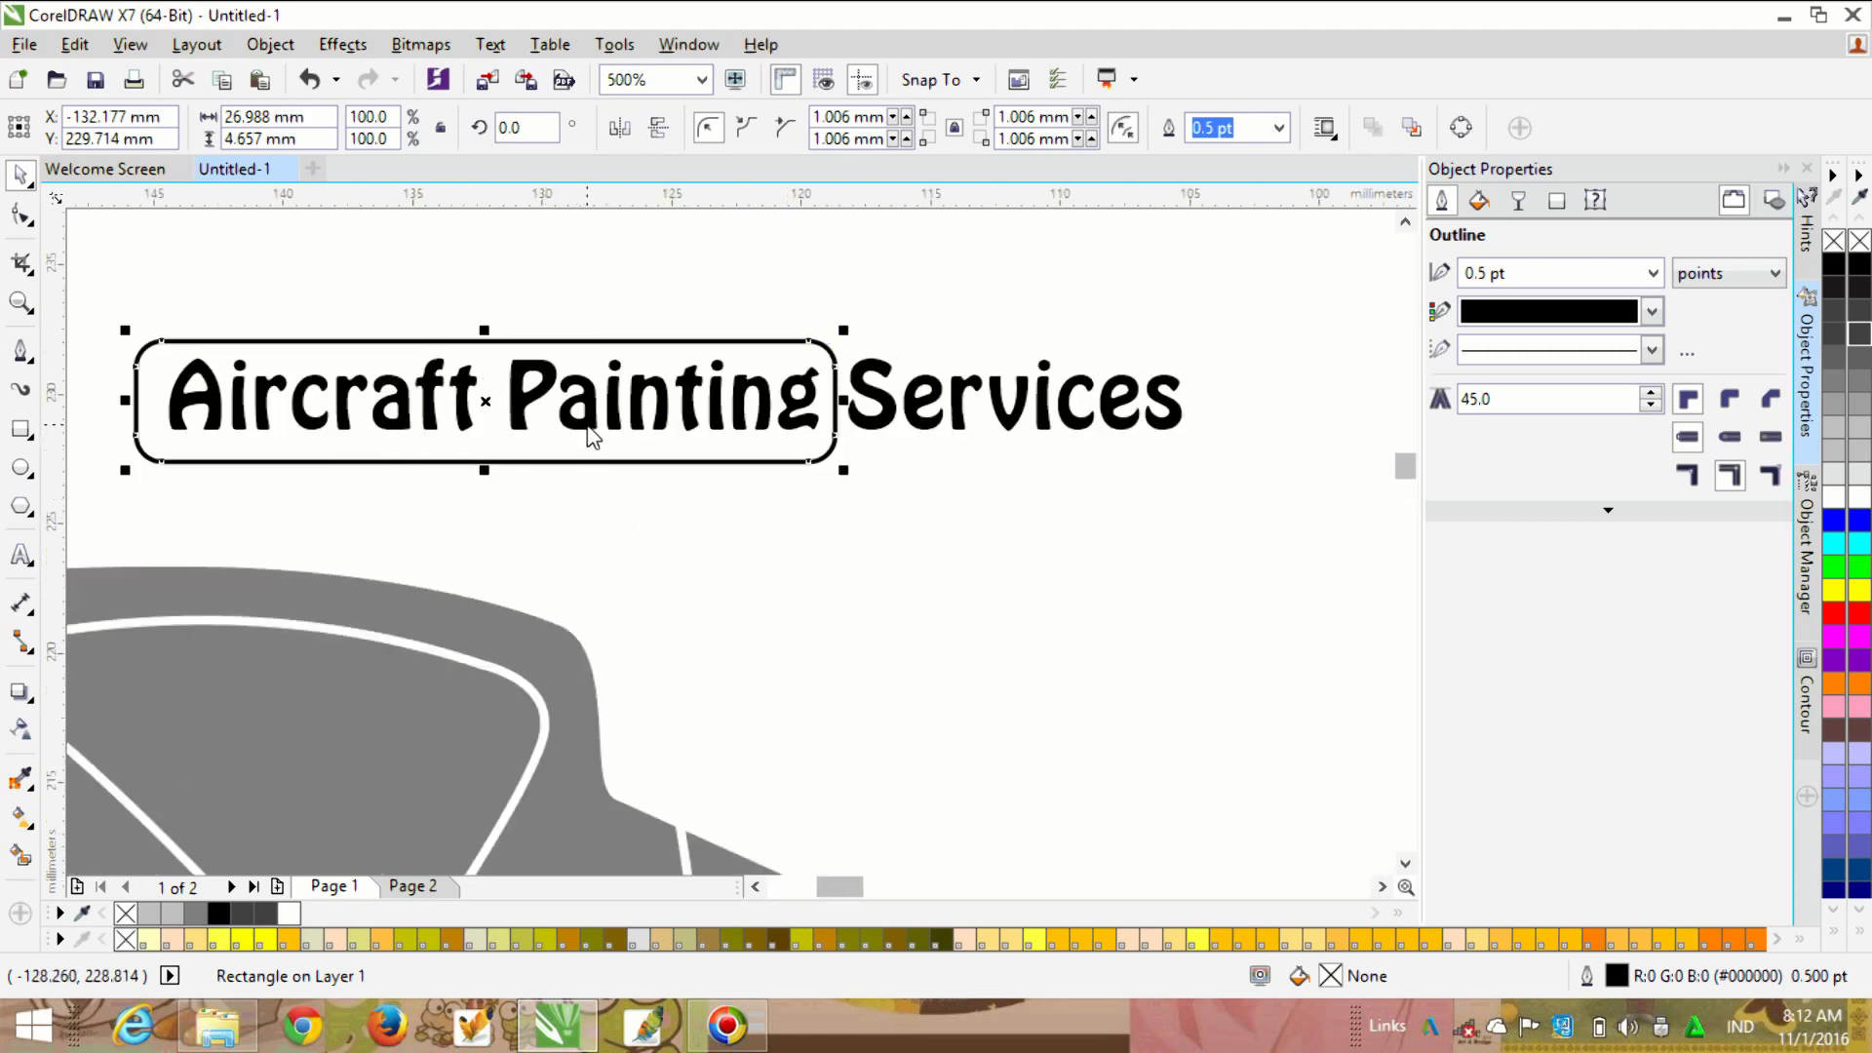
left_click_drag(844, 402, 1230, 405)
Step: Centre the 'Aircraft Painting Services' title inside the rounded frame
left_click(811, 522)
left_click(791, 460)
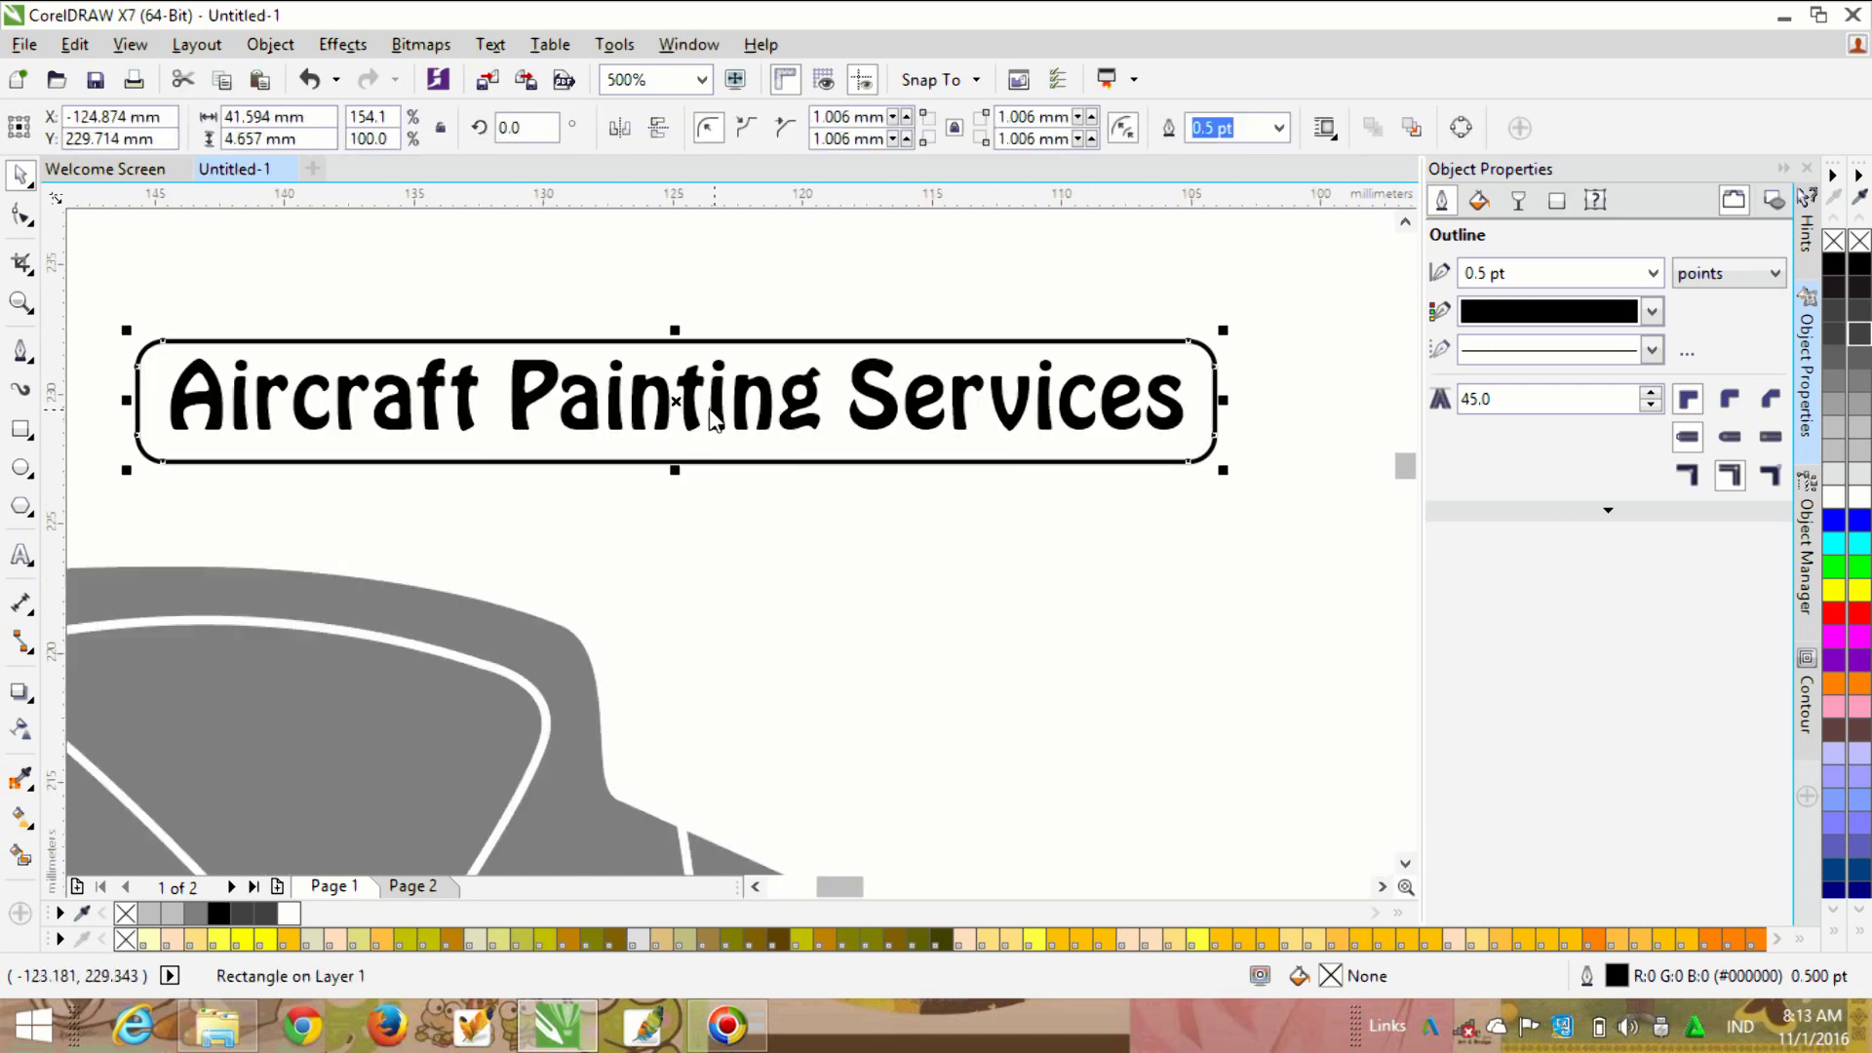
left_click(704, 426)
mouse_move(675, 402)
left_mouse_down()
mouse_move(676, 341)
mouse_move(690, 394)
mouse_move(686, 370)
left_mouse_up()
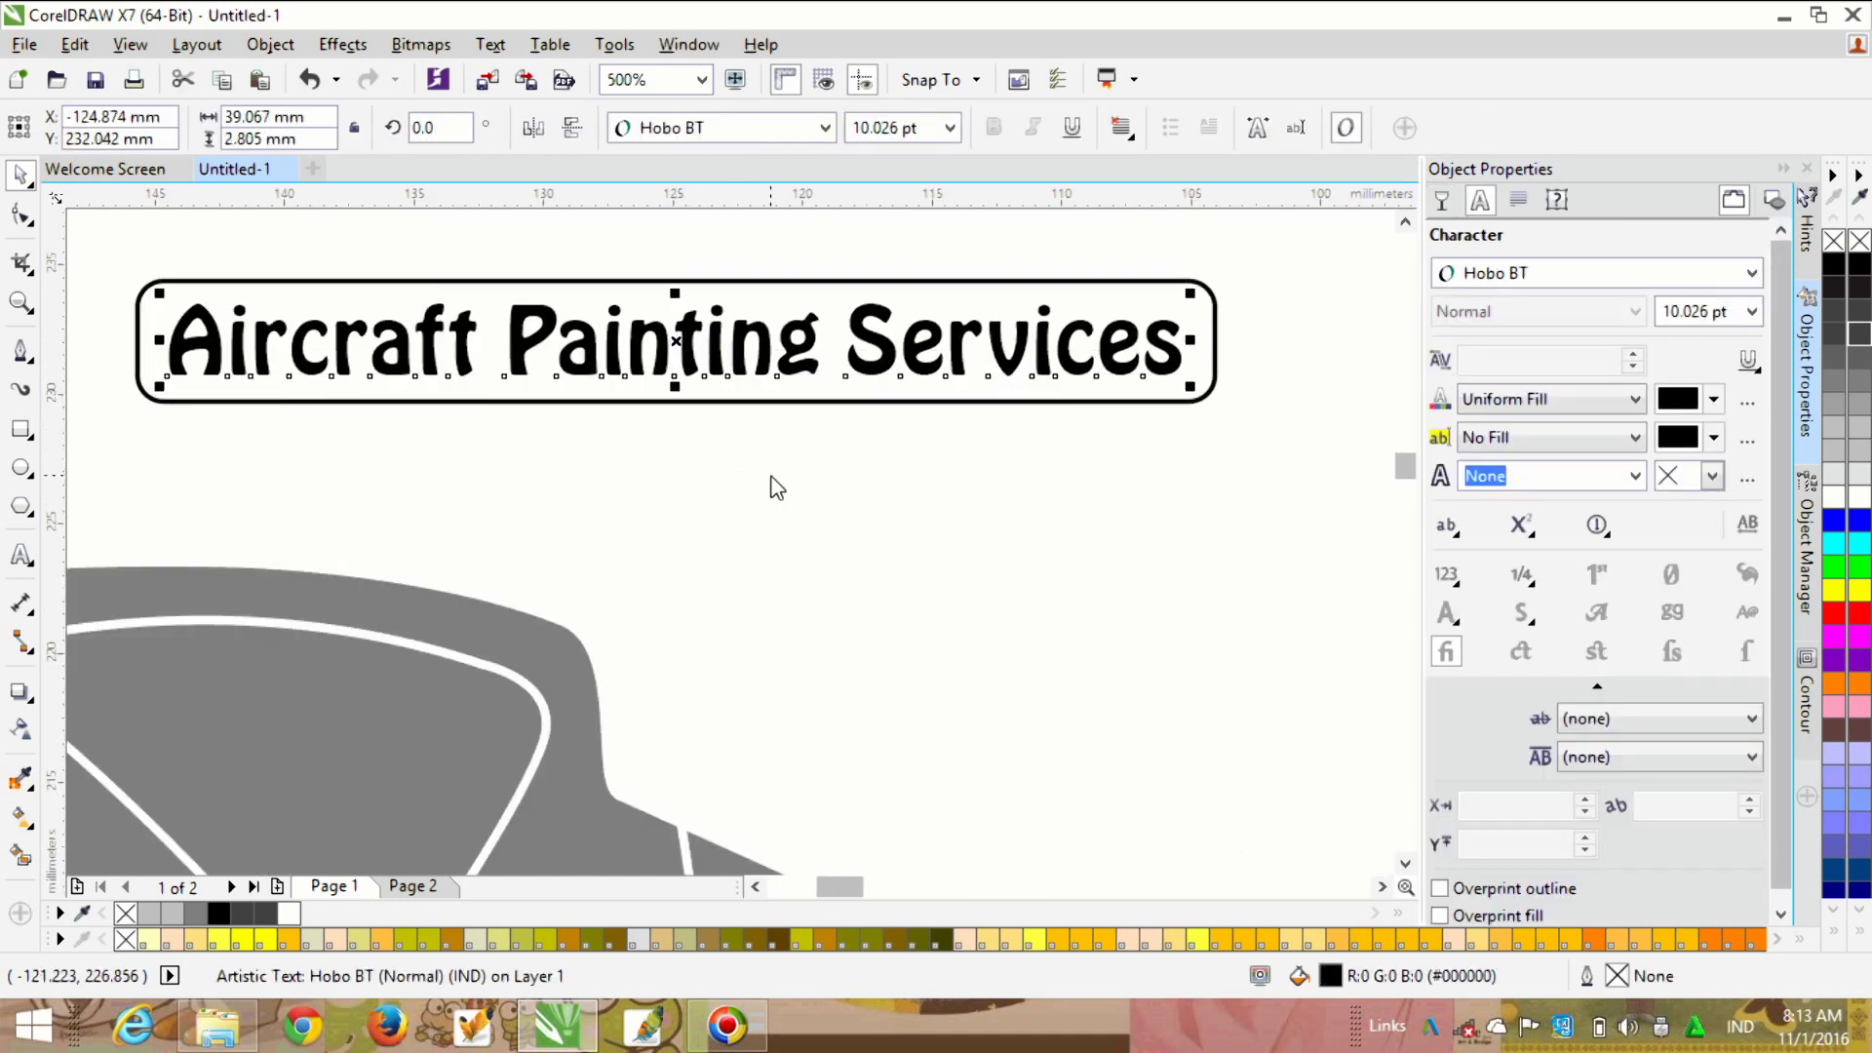
left_click(770, 478)
scroll(778, 470, "down", 2)
scroll(671, 454, "up", 2)
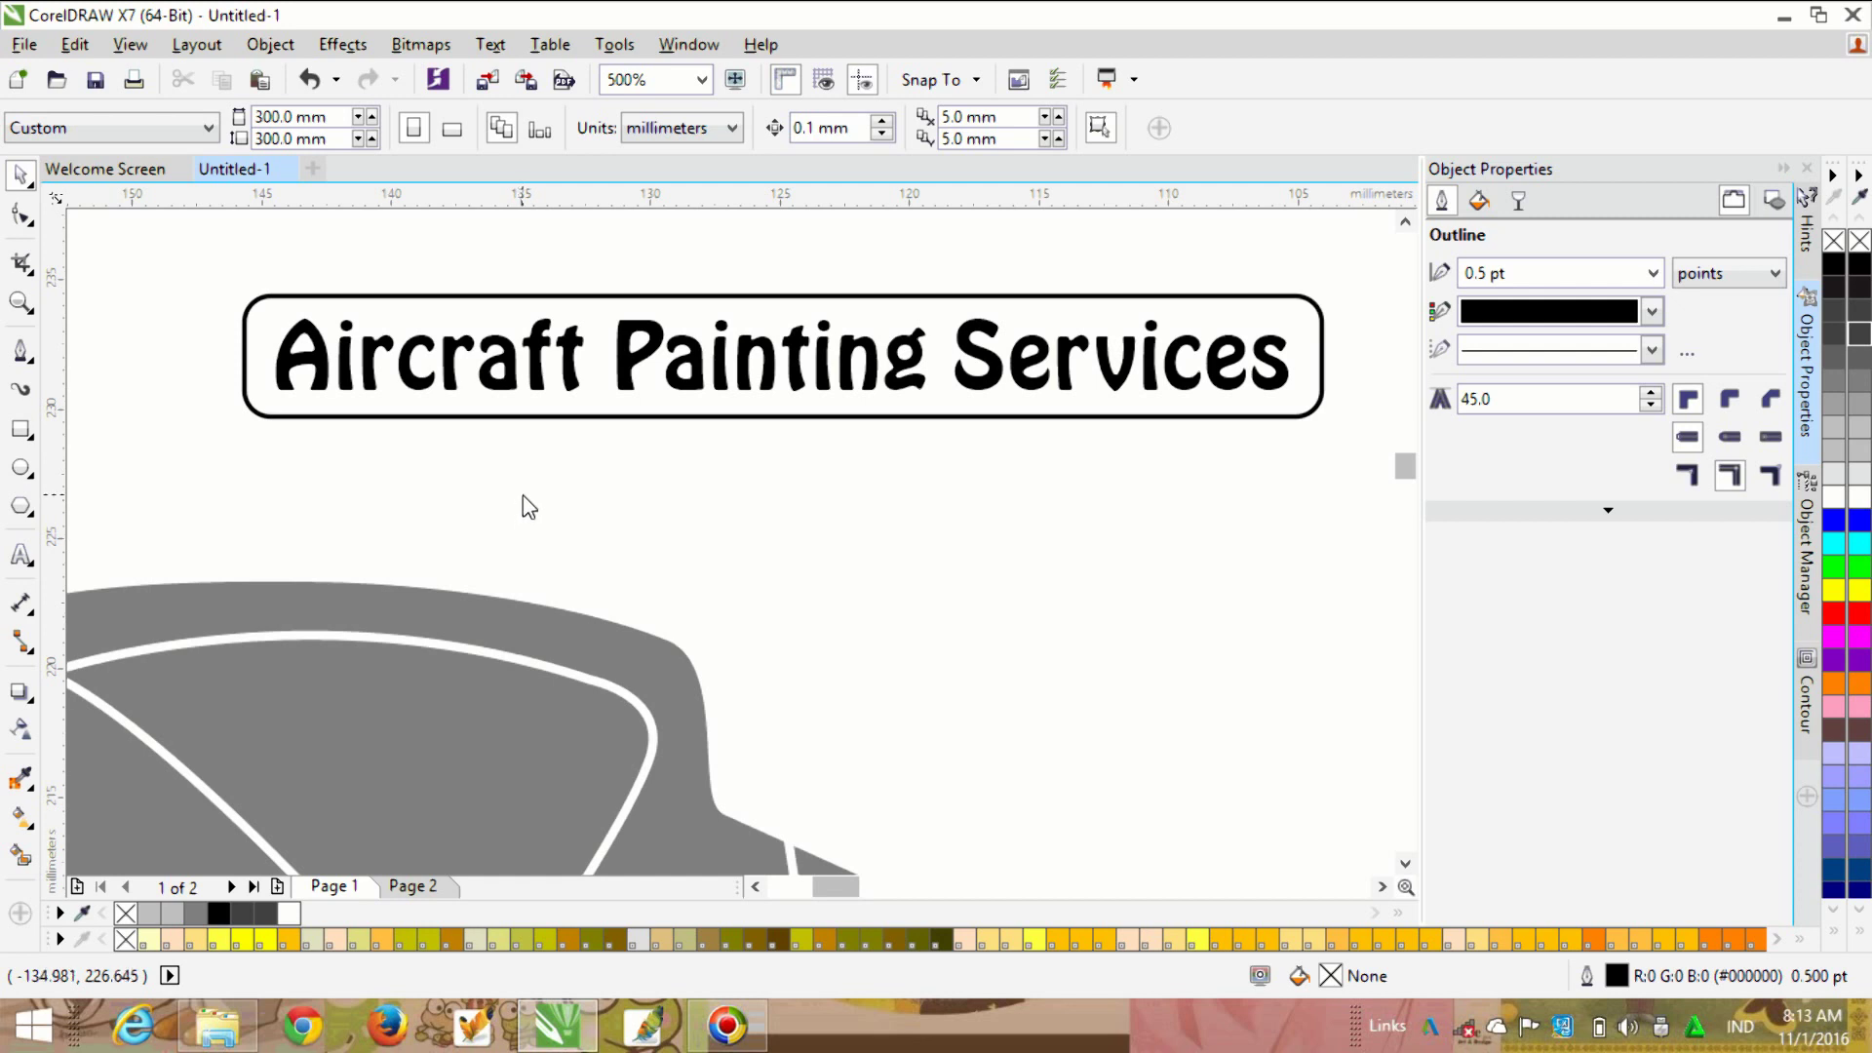
Step: Shorten the title box and try breaking the title apart to move Services, then undo it
scroll(528, 506, "down", 2)
scroll(529, 498, "up", 2)
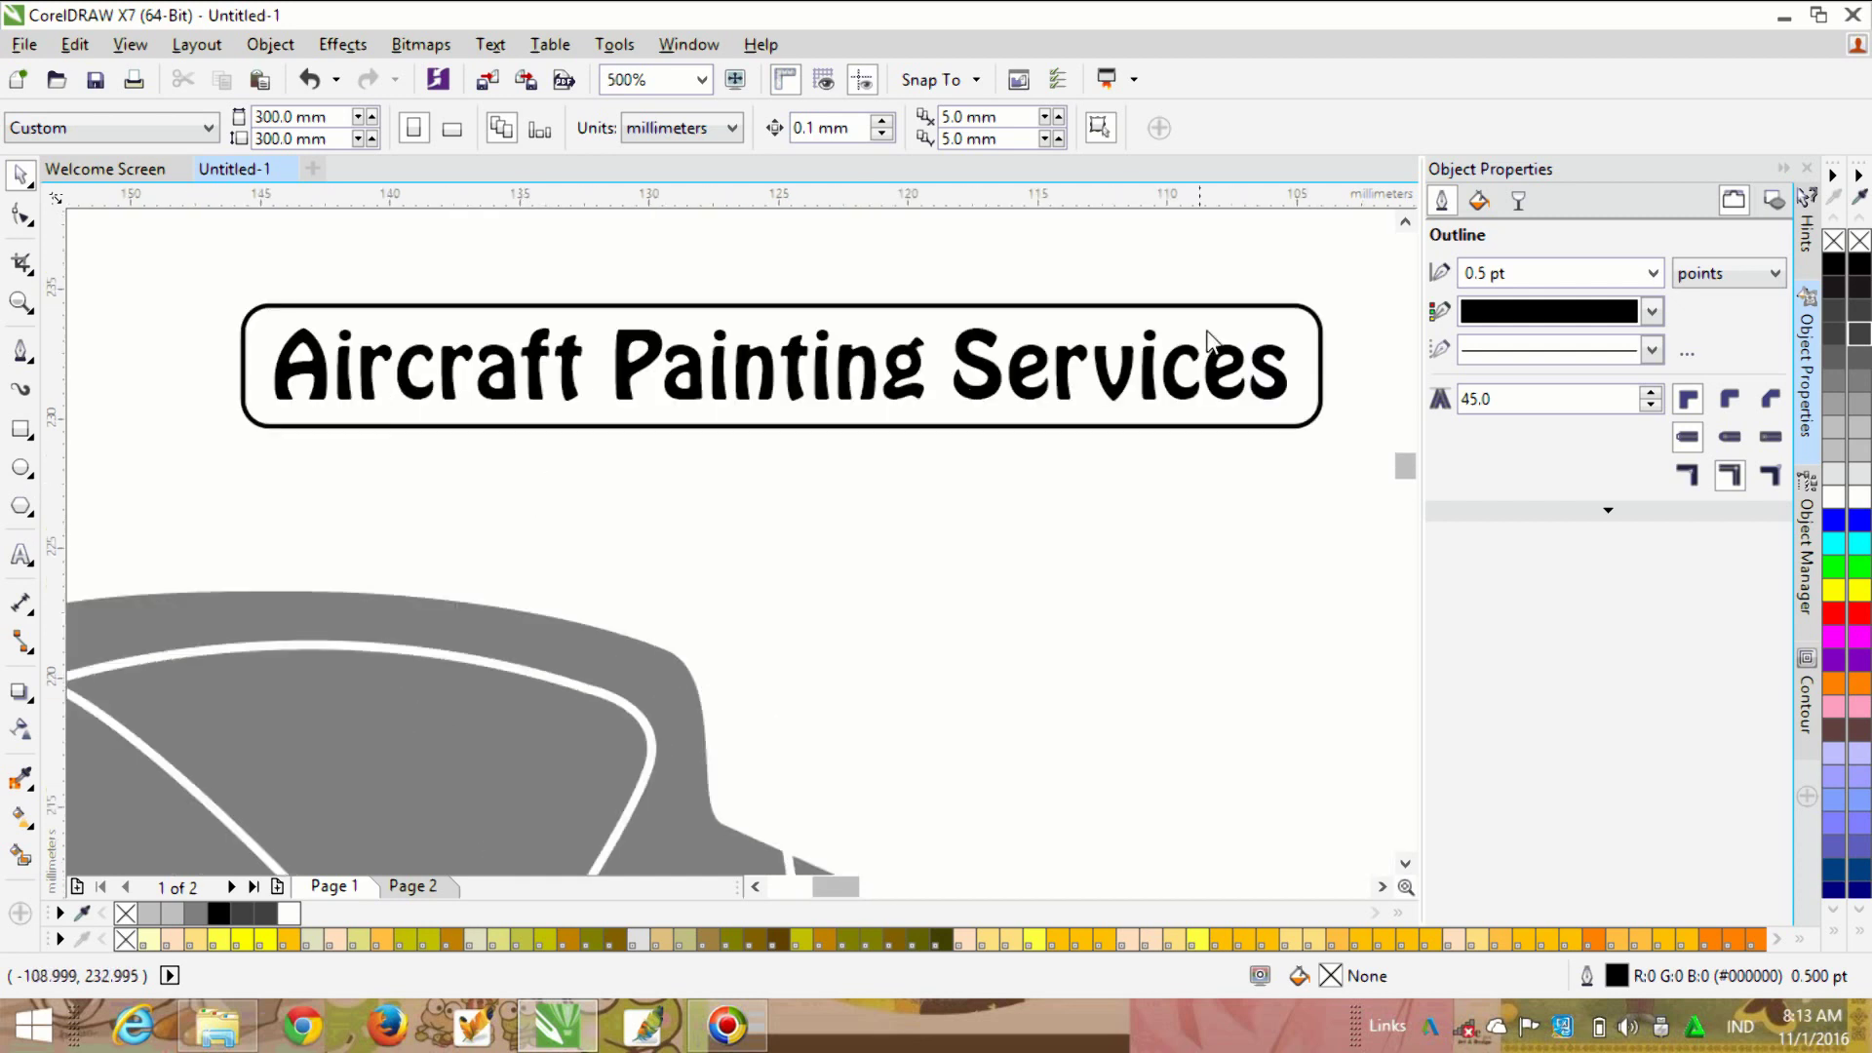
left_click(1321, 368)
left_click_drag(1323, 366, 948, 365)
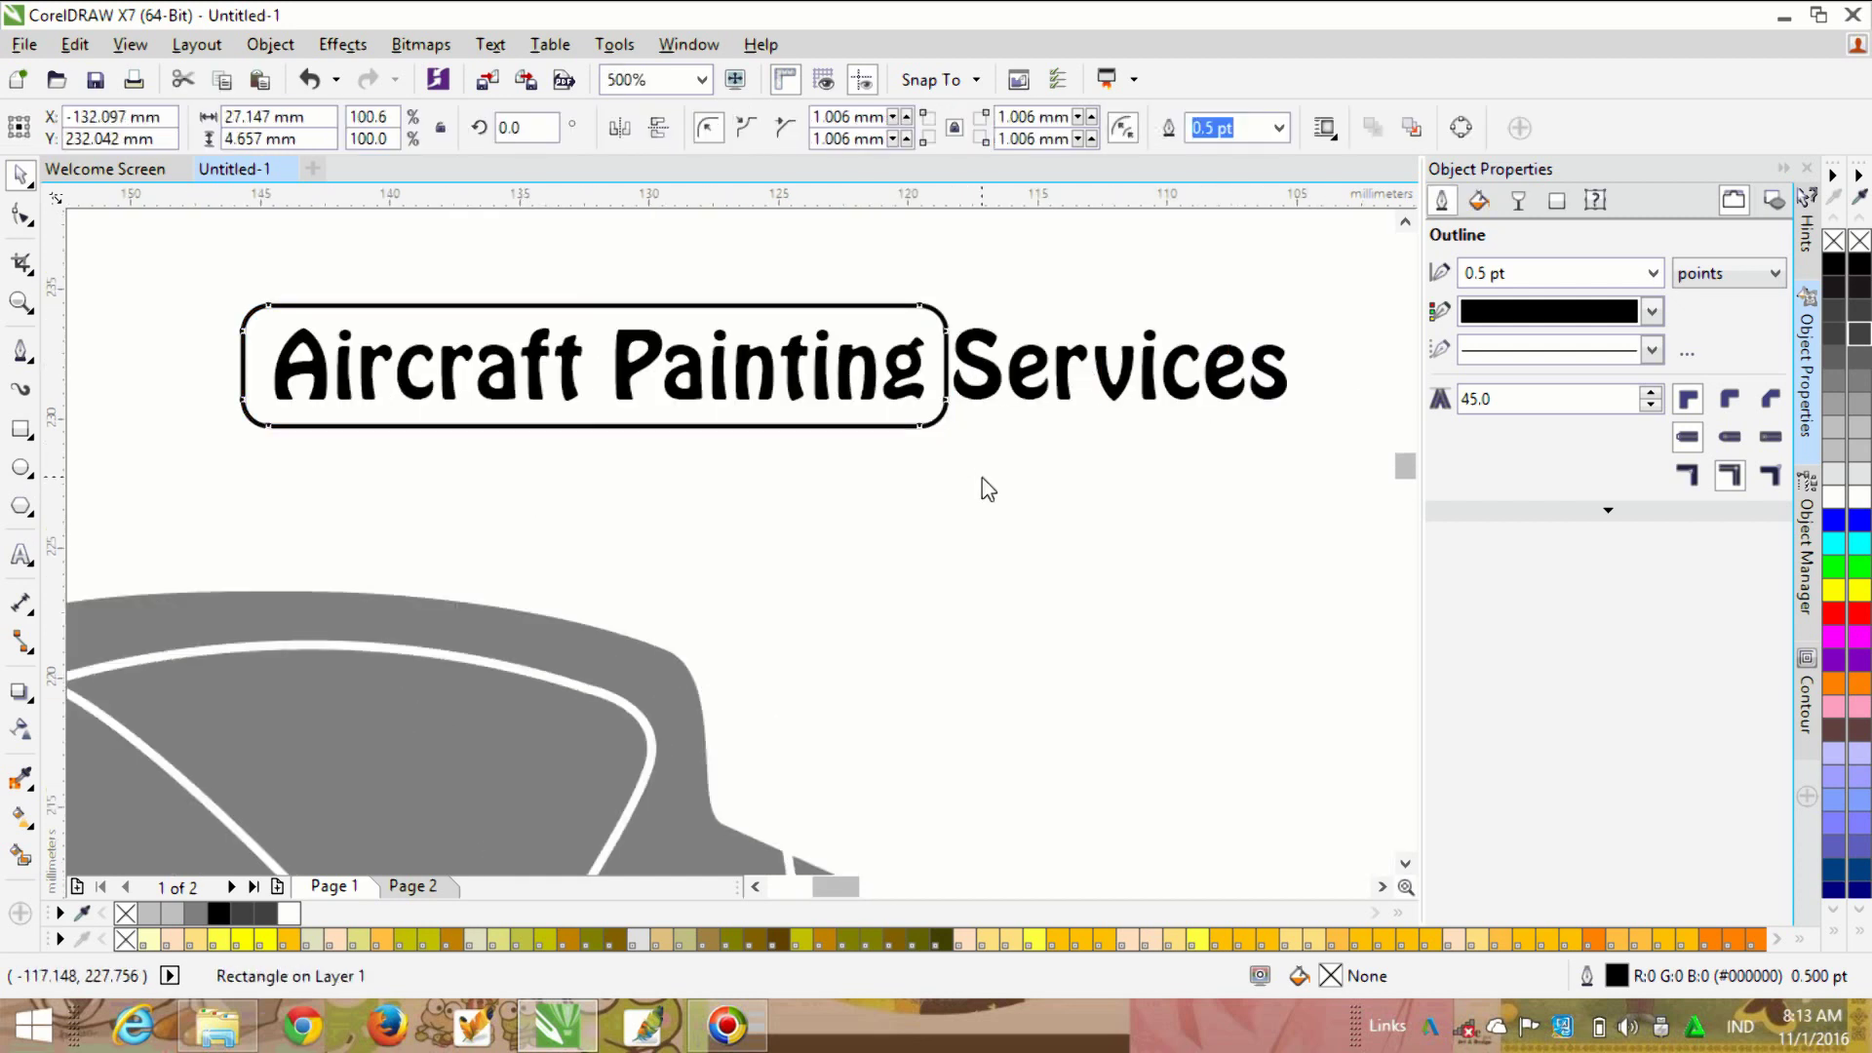
left_click(977, 385)
left_click(270, 44)
left_click(383, 452)
left_click(985, 458)
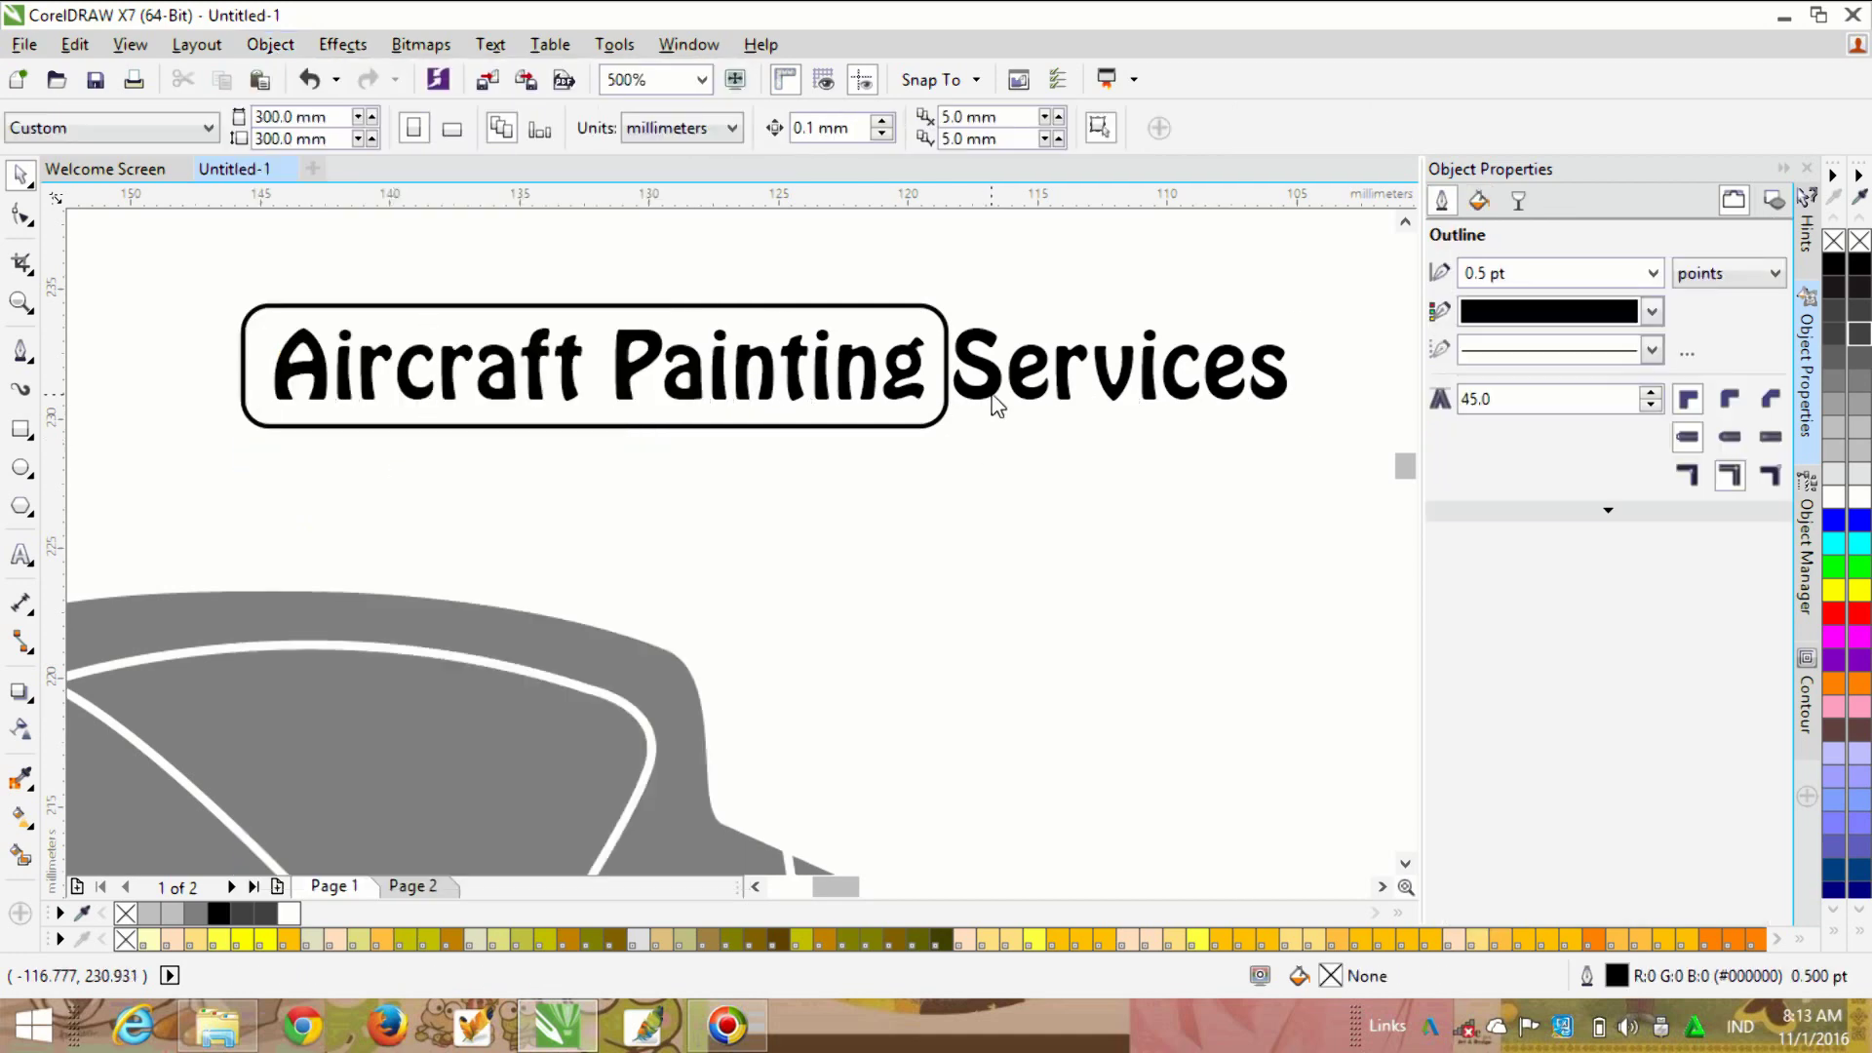
left_click(996, 404)
scroll(936, 430, "down", 2)
scroll(1002, 409, "up", 2)
left_click_drag(1002, 410, 651, 518)
scroll(778, 435, "down", 2)
scroll(840, 451, "up", 2)
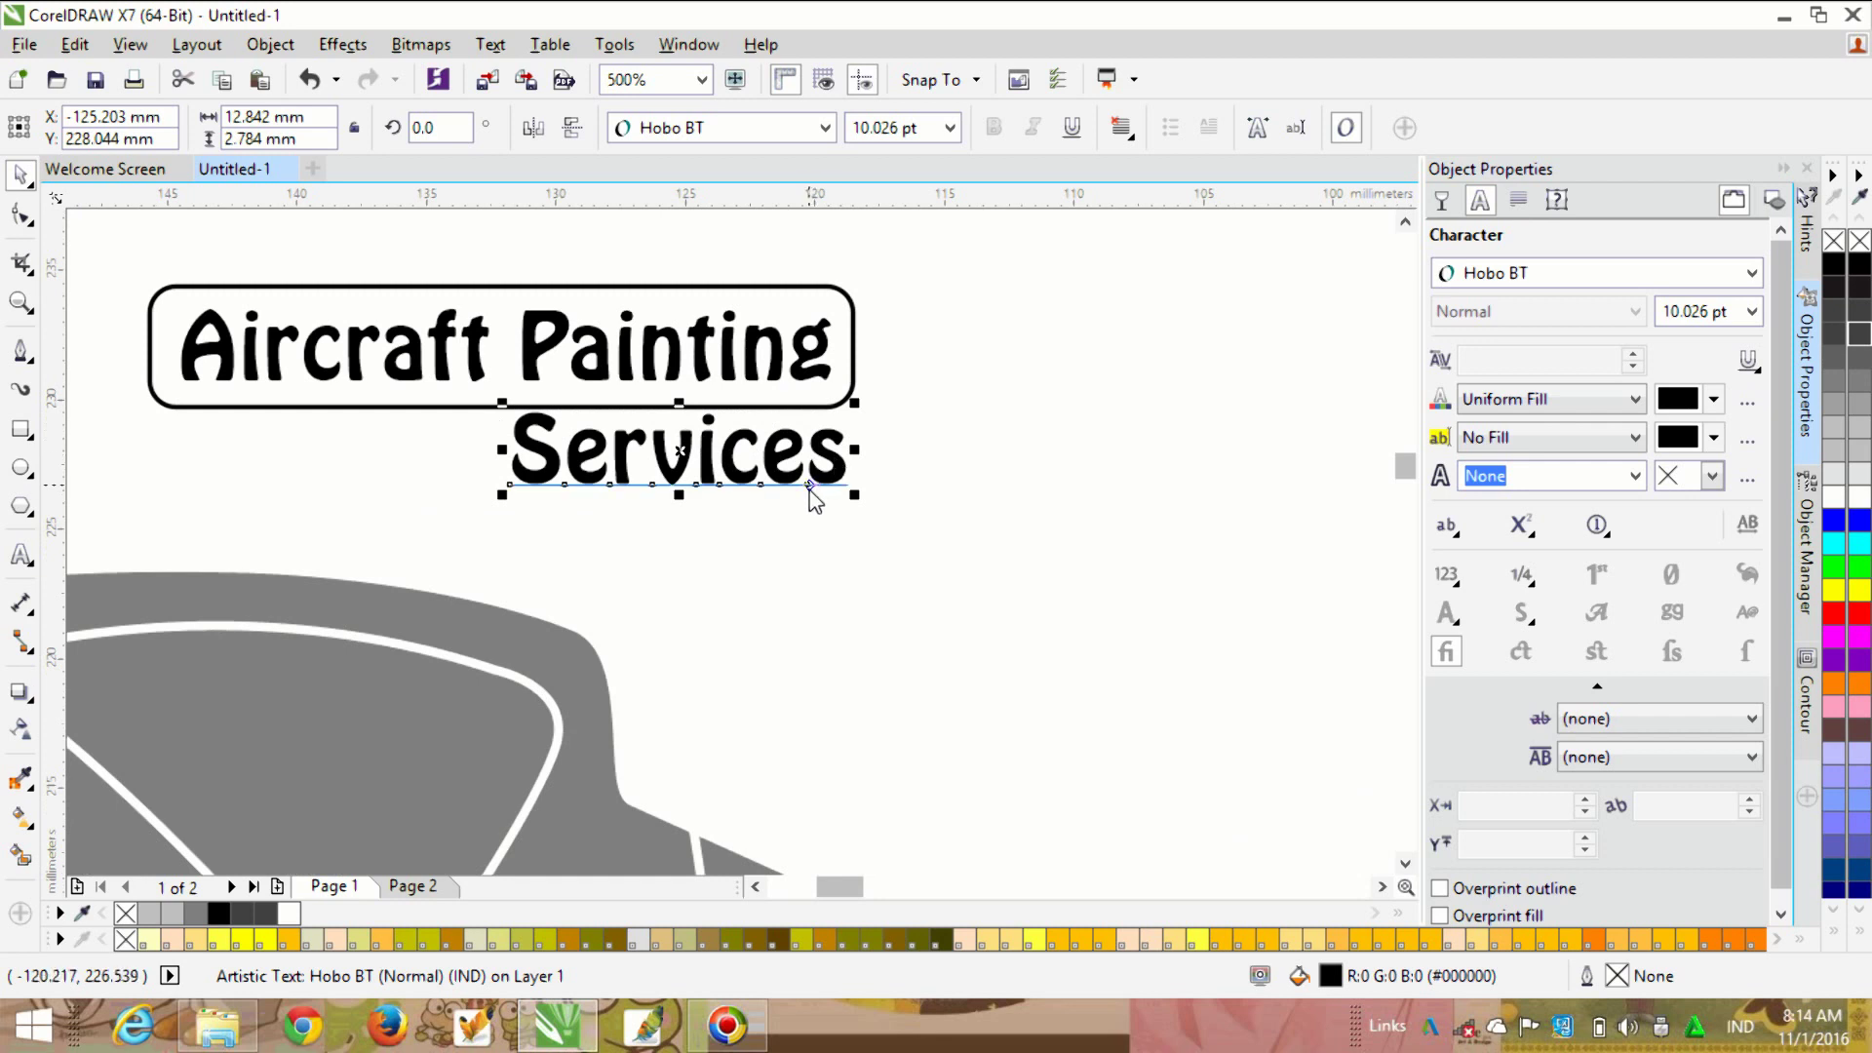
key("ctrl+z")
left_click(648, 504)
scroll(651, 497, "down", 2)
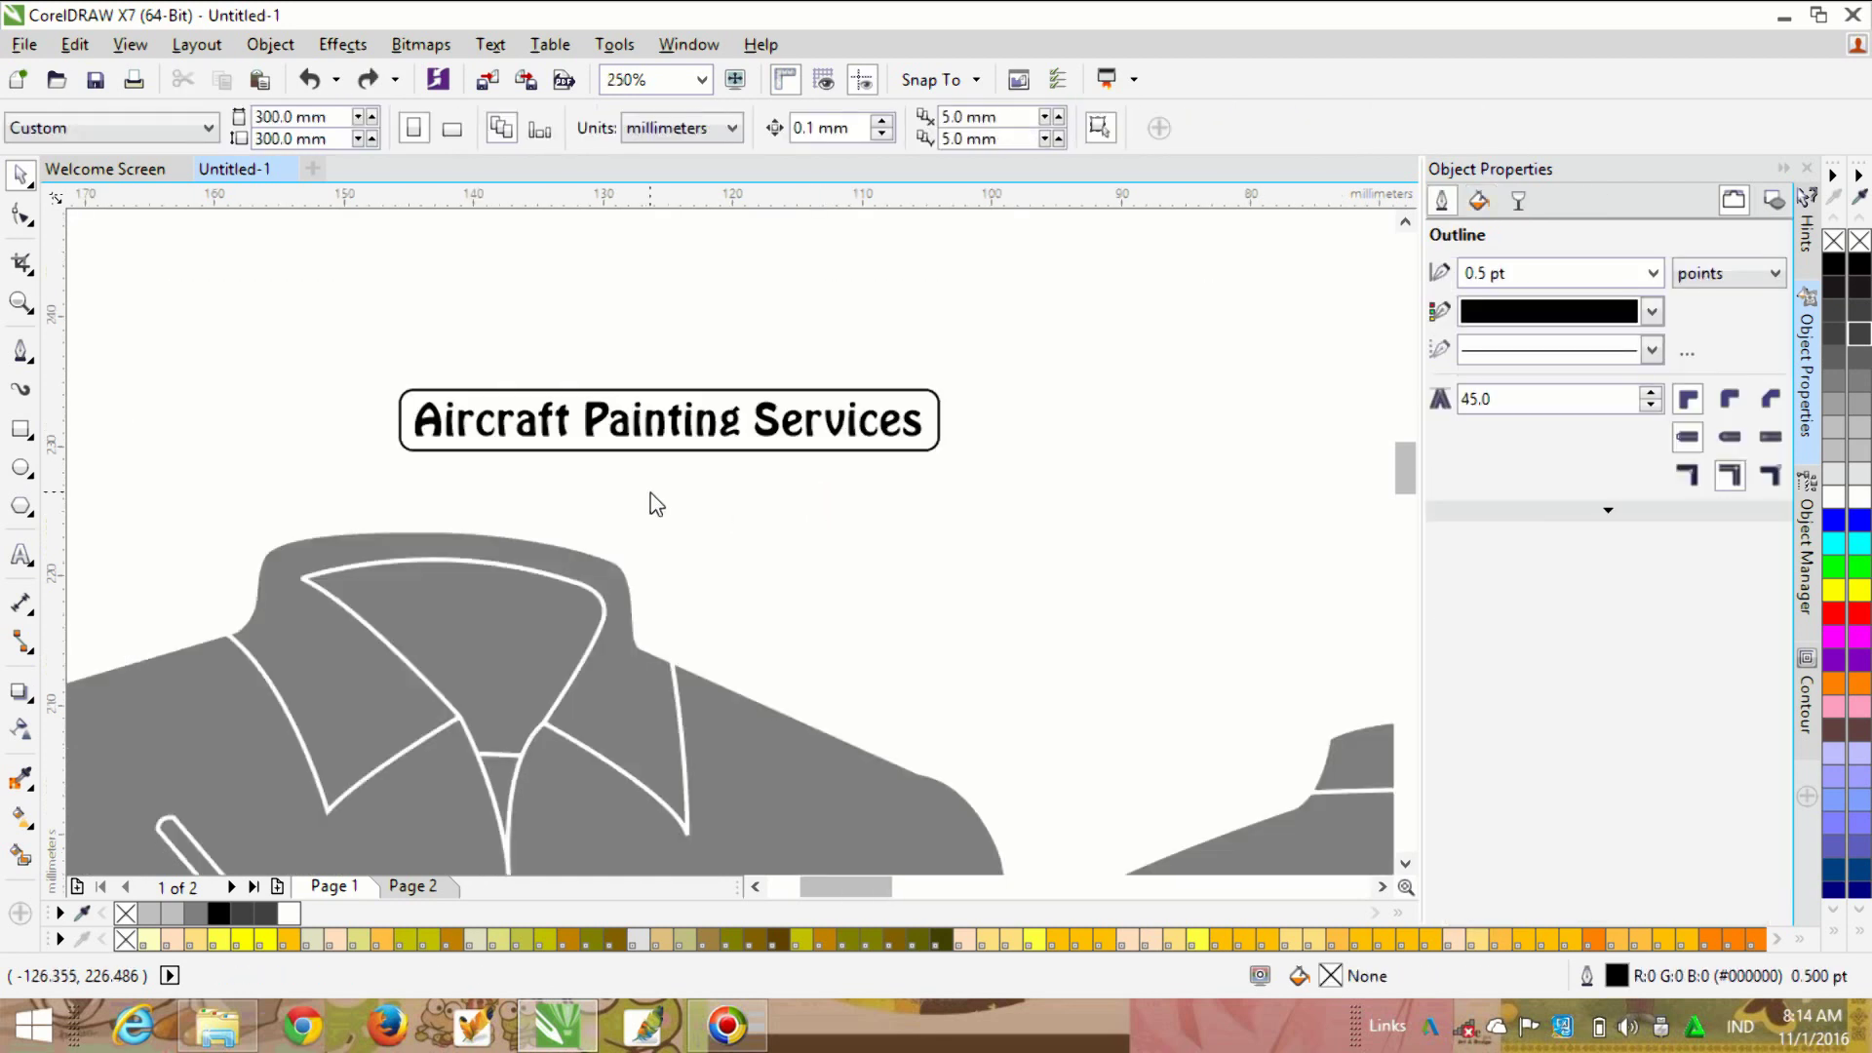
scroll(651, 497, "up", 2)
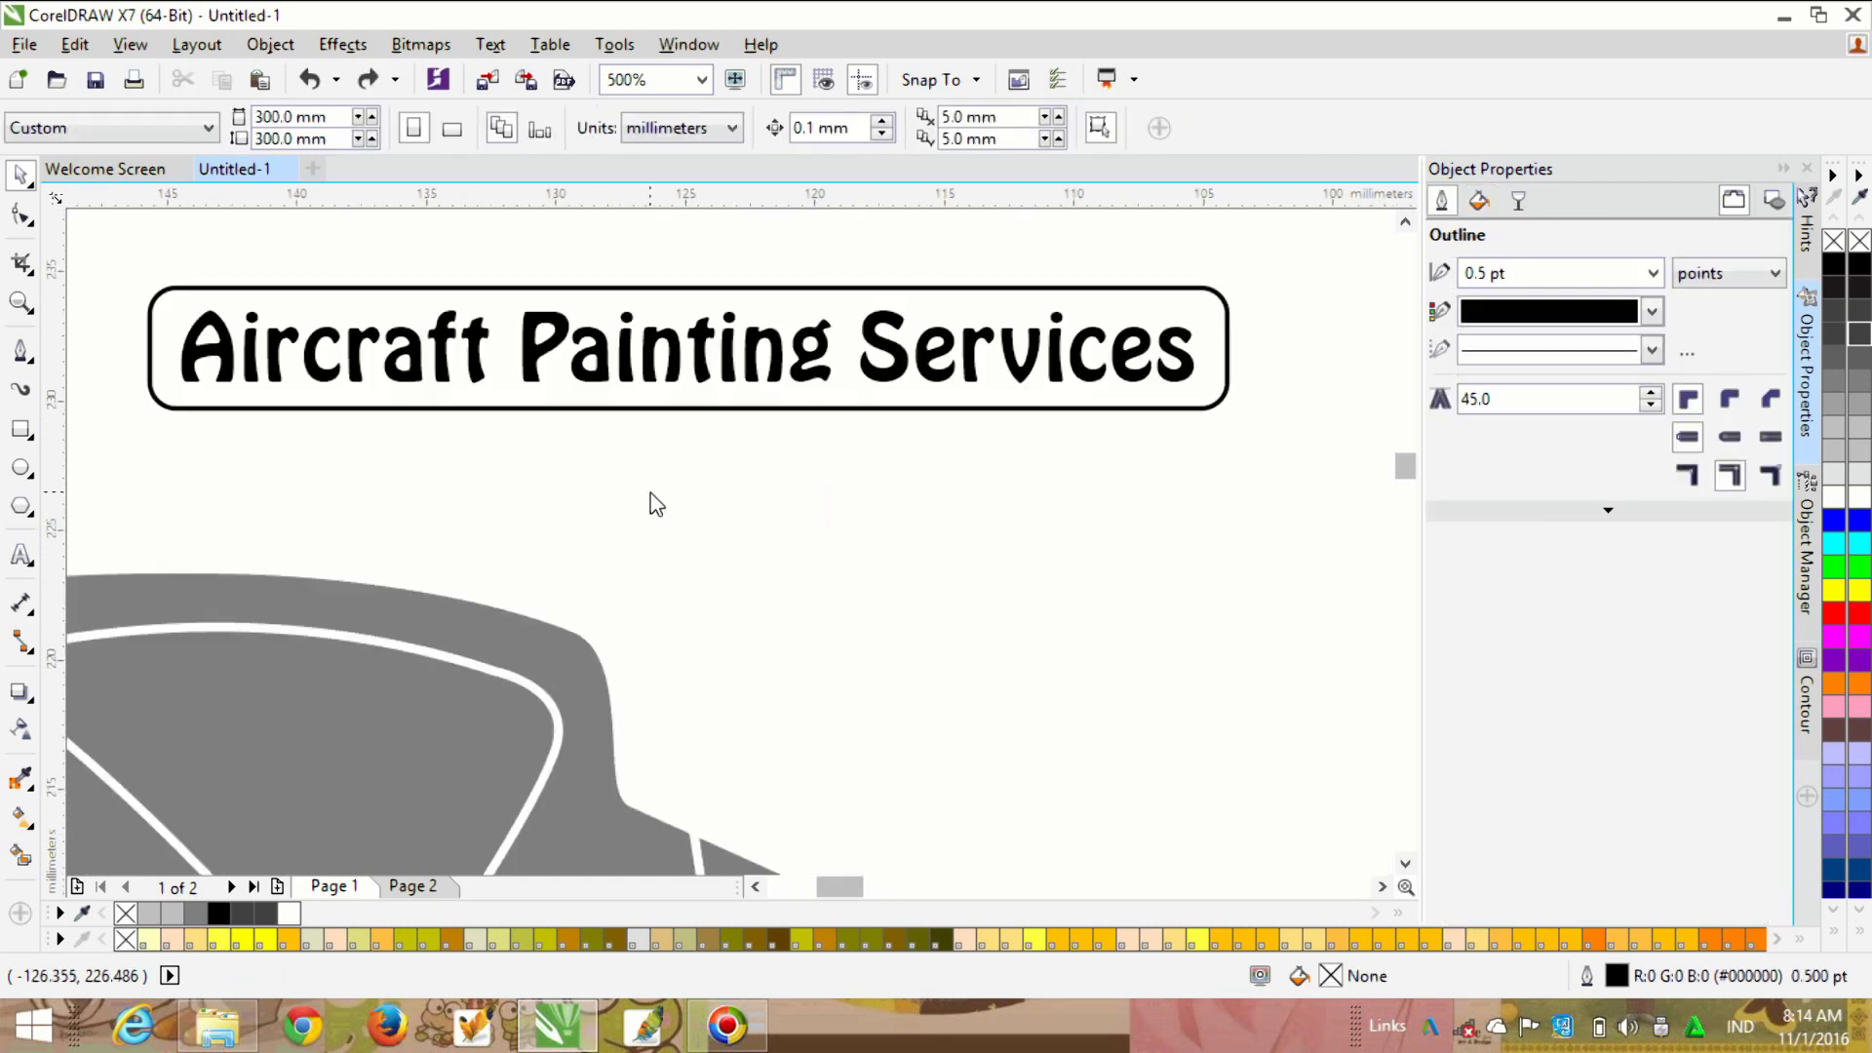
Step: Draw two vertical 2-point lines across the title box between Painting and Services
left_click(30, 360)
scroll(856, 368, "up", 1)
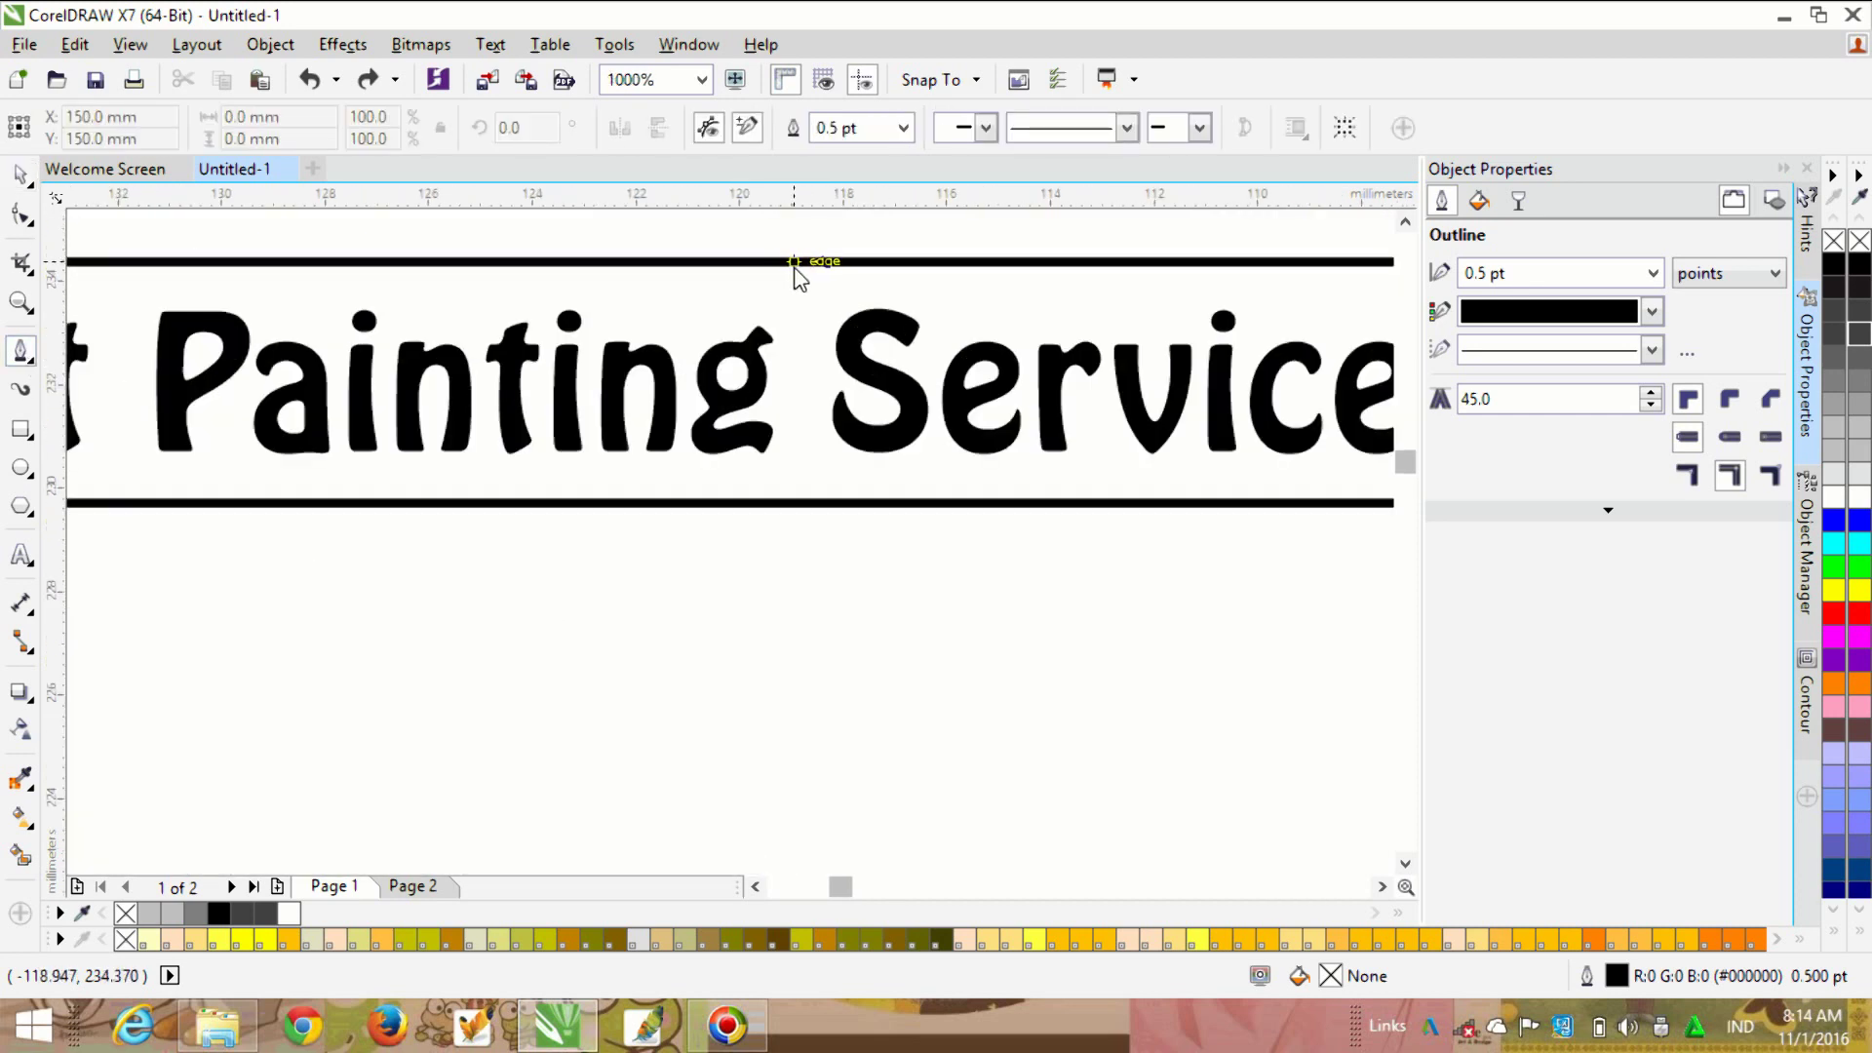
left_click(818, 261)
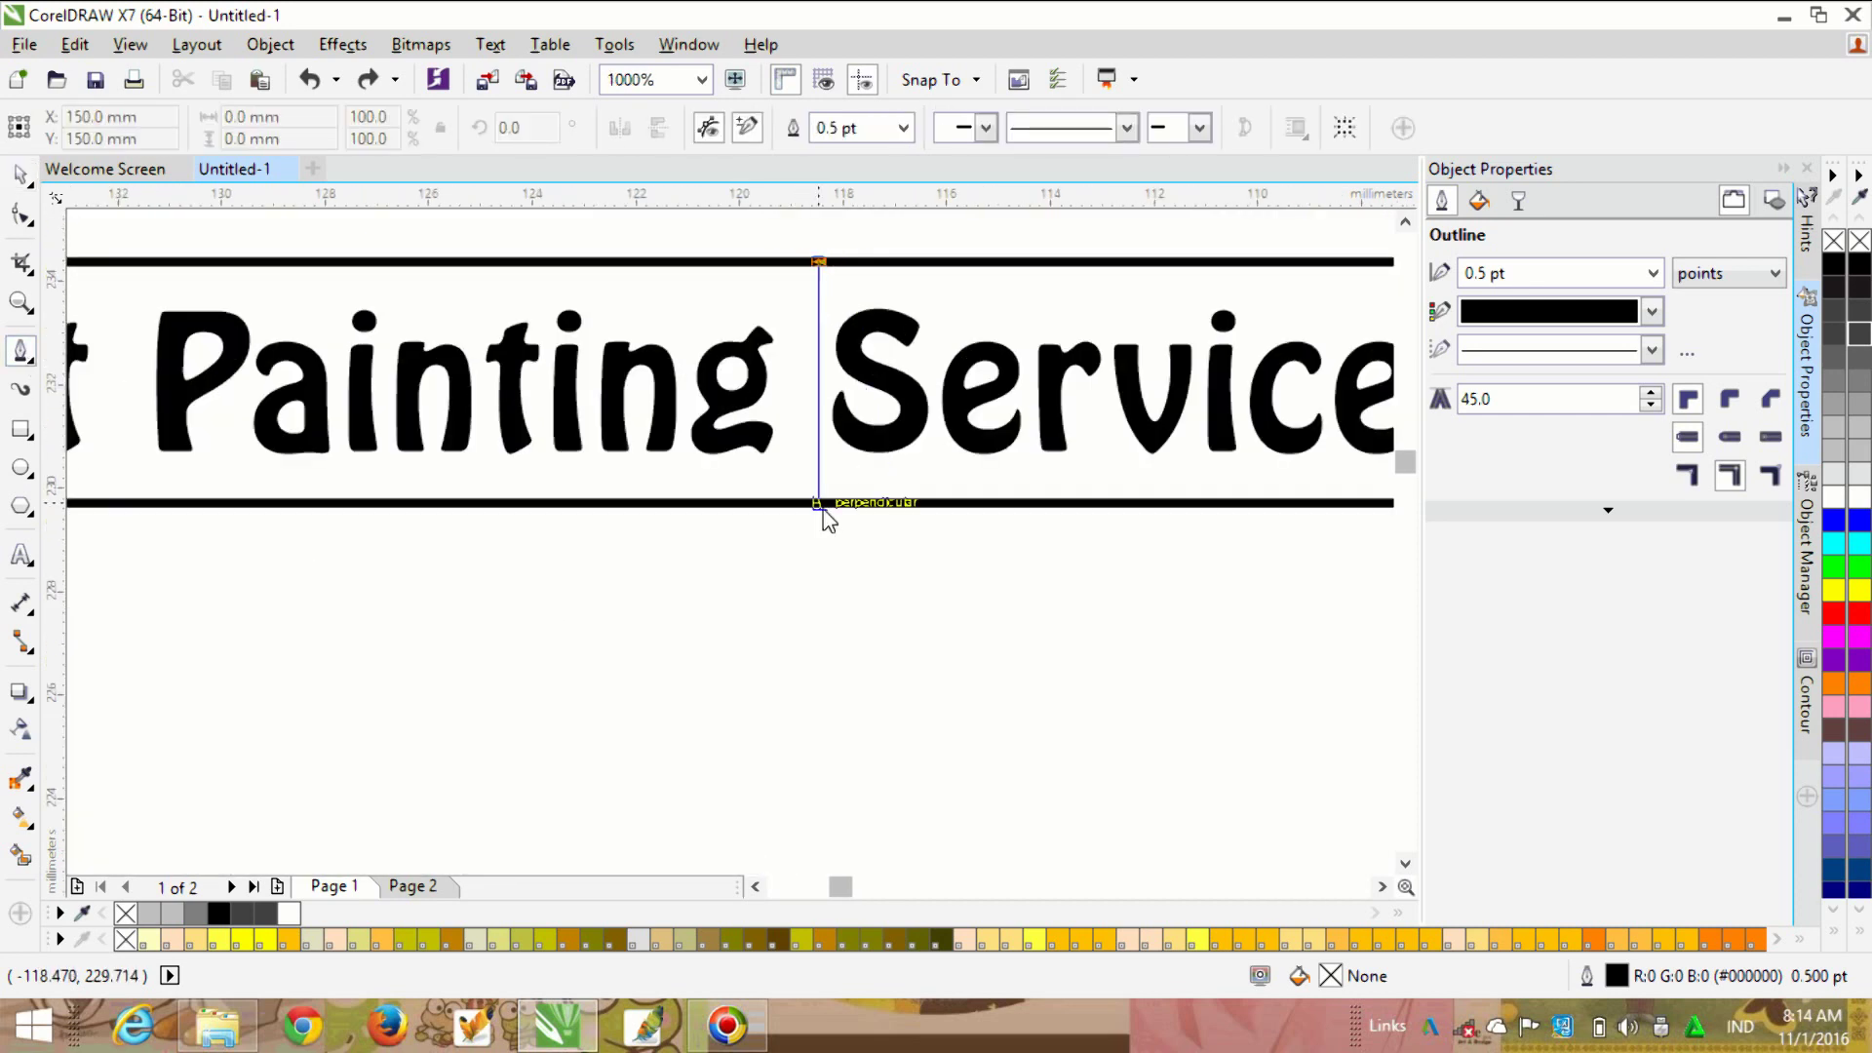
left_click(822, 509)
scroll(777, 410, "down", 1)
scroll(723, 341, "up", 1)
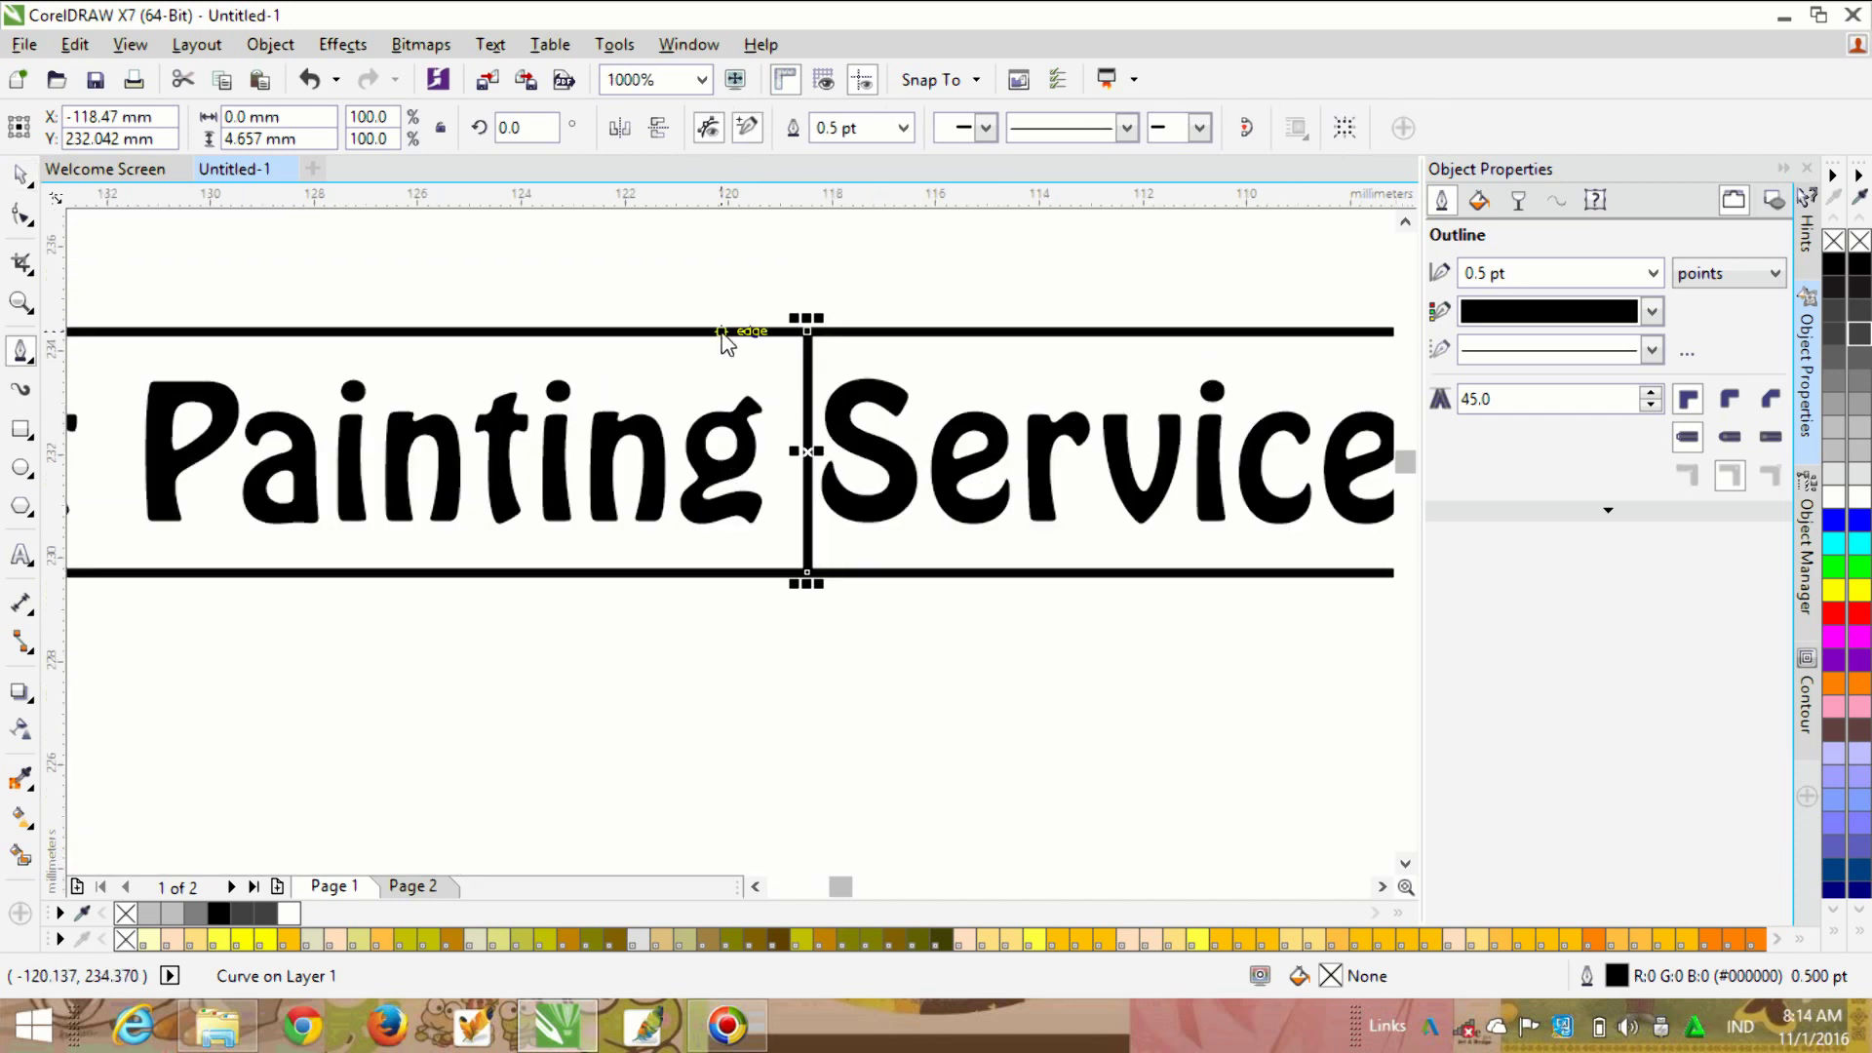
left_click(721, 332)
left_click(721, 573)
Step: Draw two diagonals meeting at the first line's midpoint to form an arrow point, deleting the extra vertical line
left_click(808, 450)
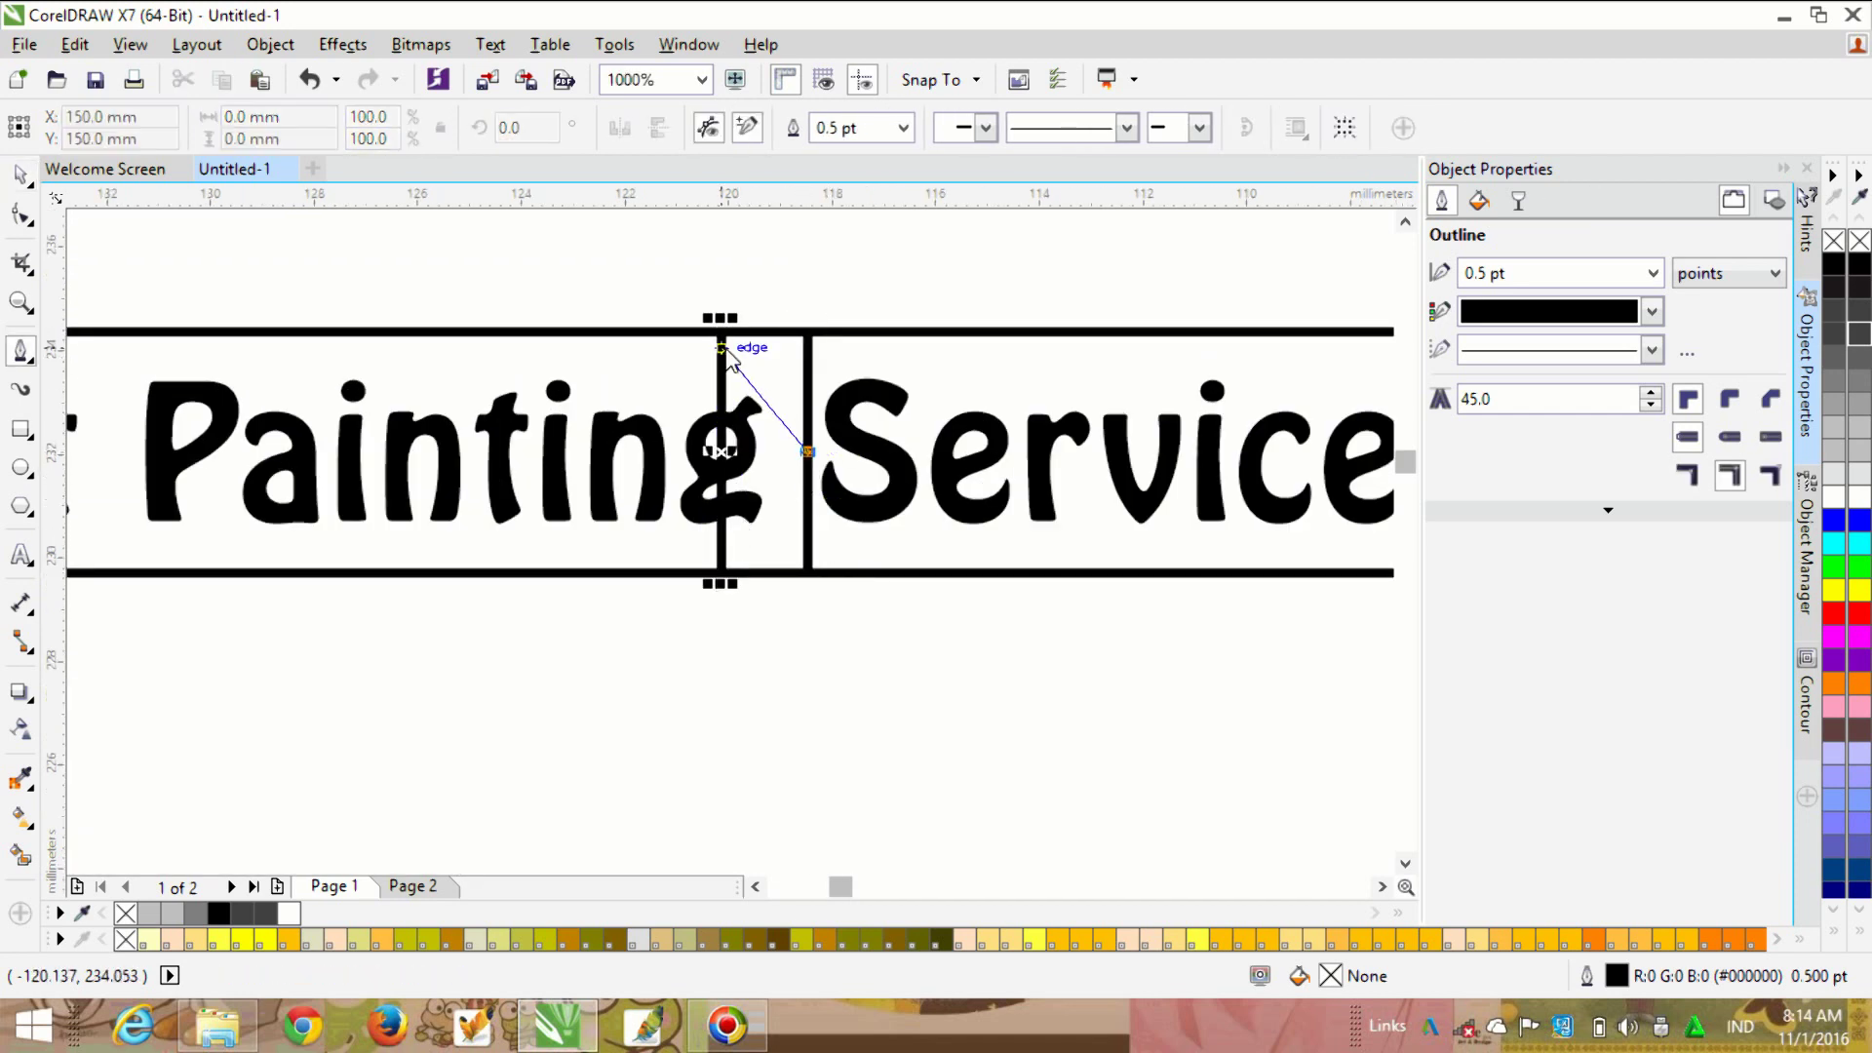
left_click(721, 332)
key("space")
key("space")
left_click(721, 573)
left_click(807, 452)
key("space")
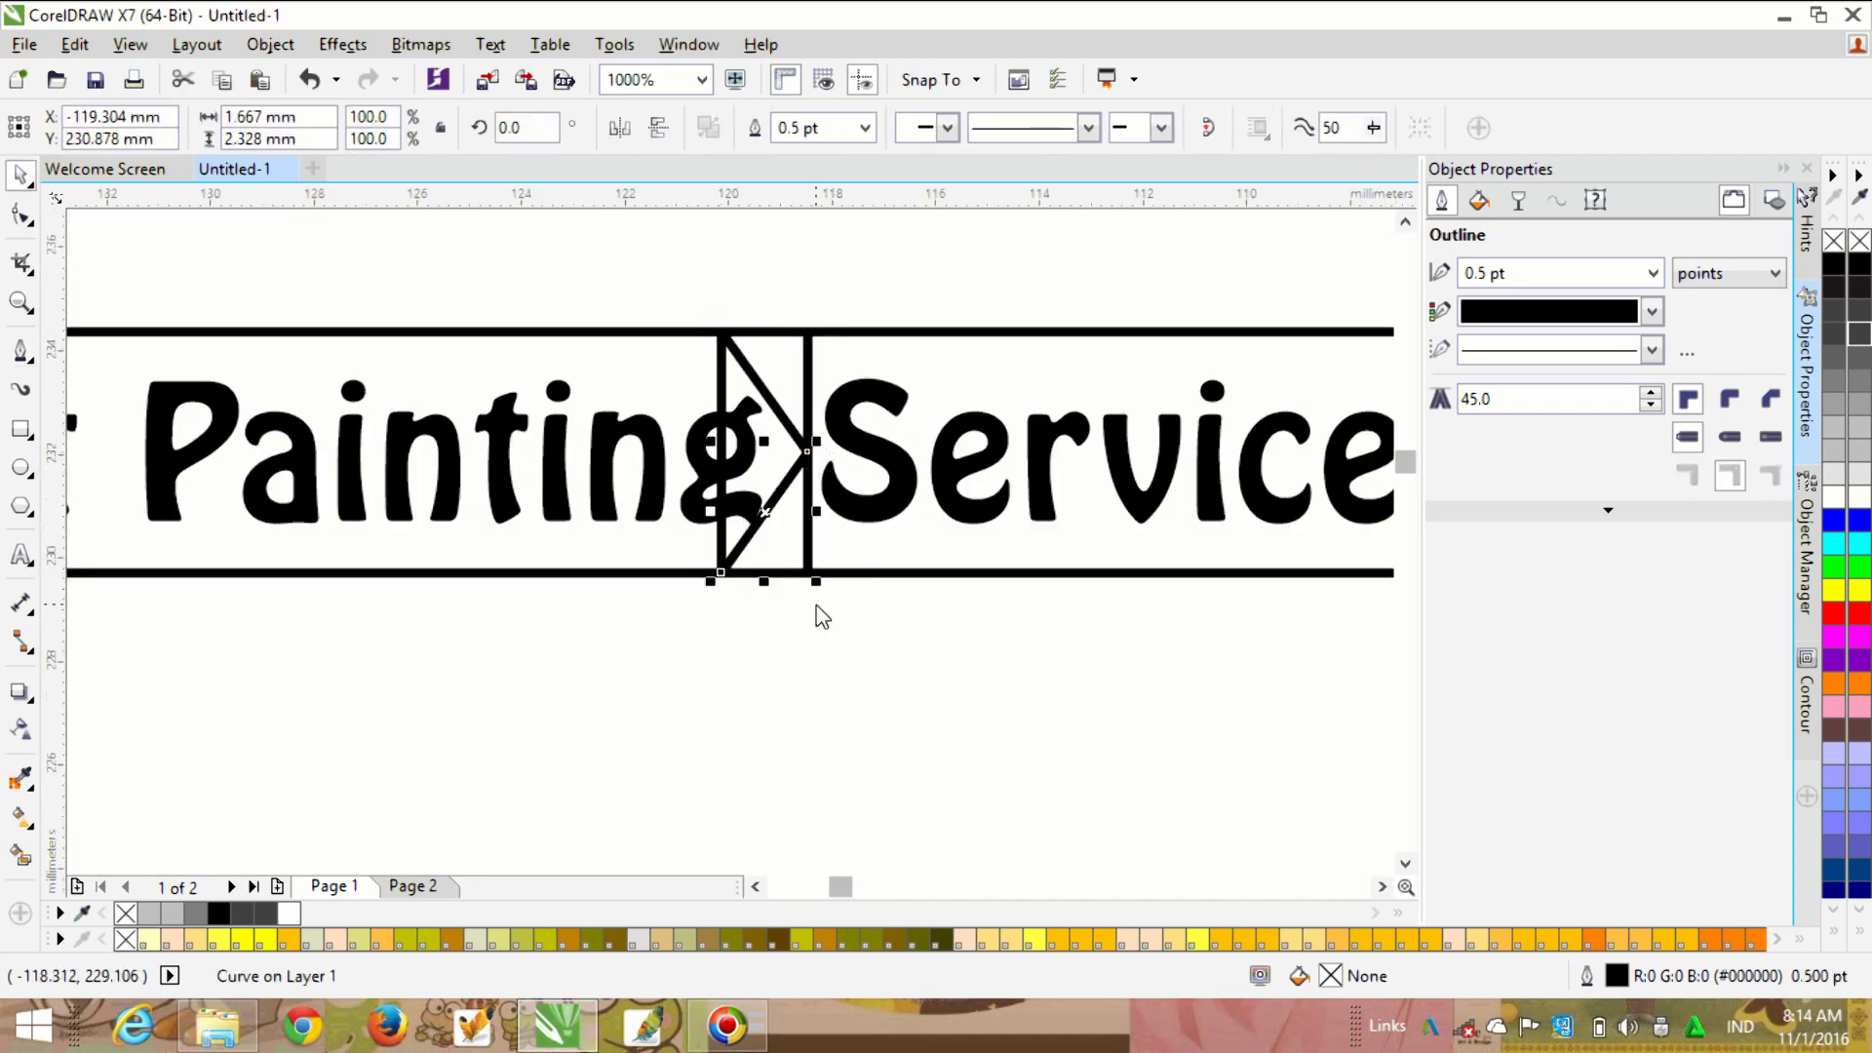
left_click(816, 605)
left_click(721, 368)
key("Delete")
Step: Colour the title text red from the palette
scroll(820, 688, "down", 1)
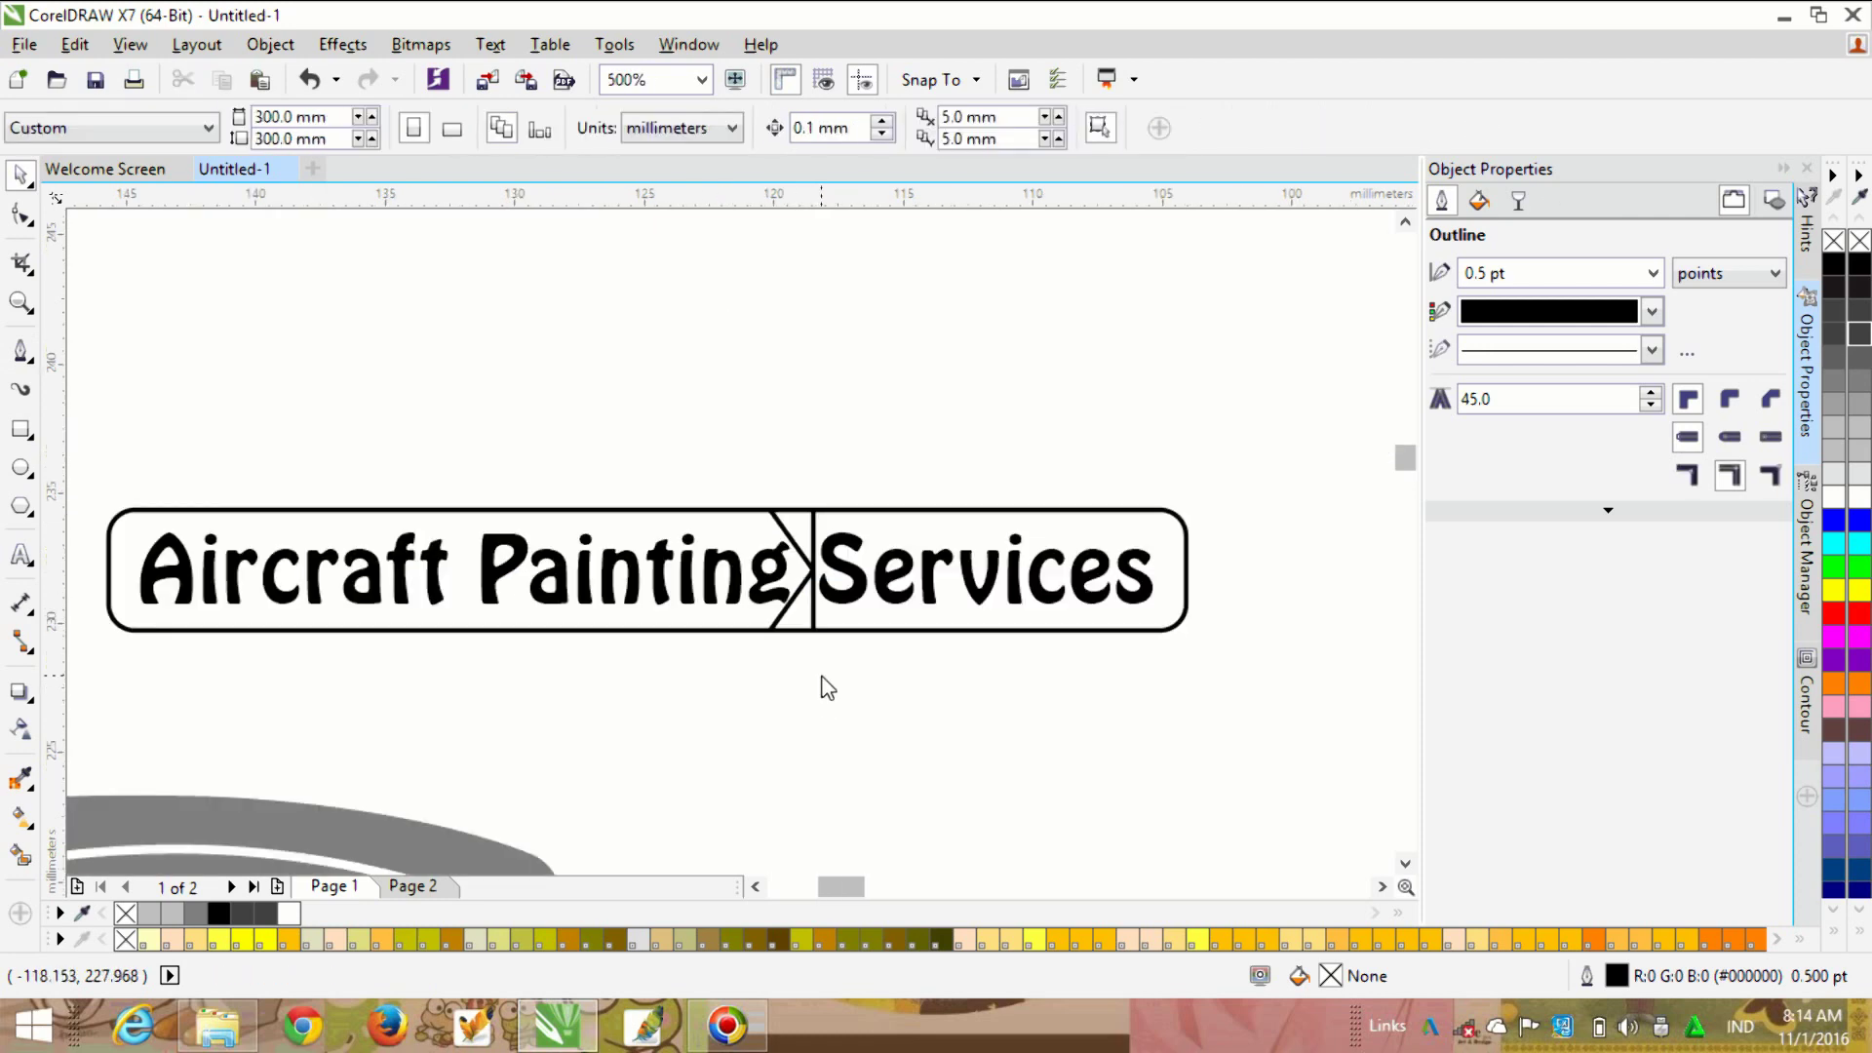
scroll(826, 688, "down", 1)
left_click(741, 629)
left_click(1832, 613)
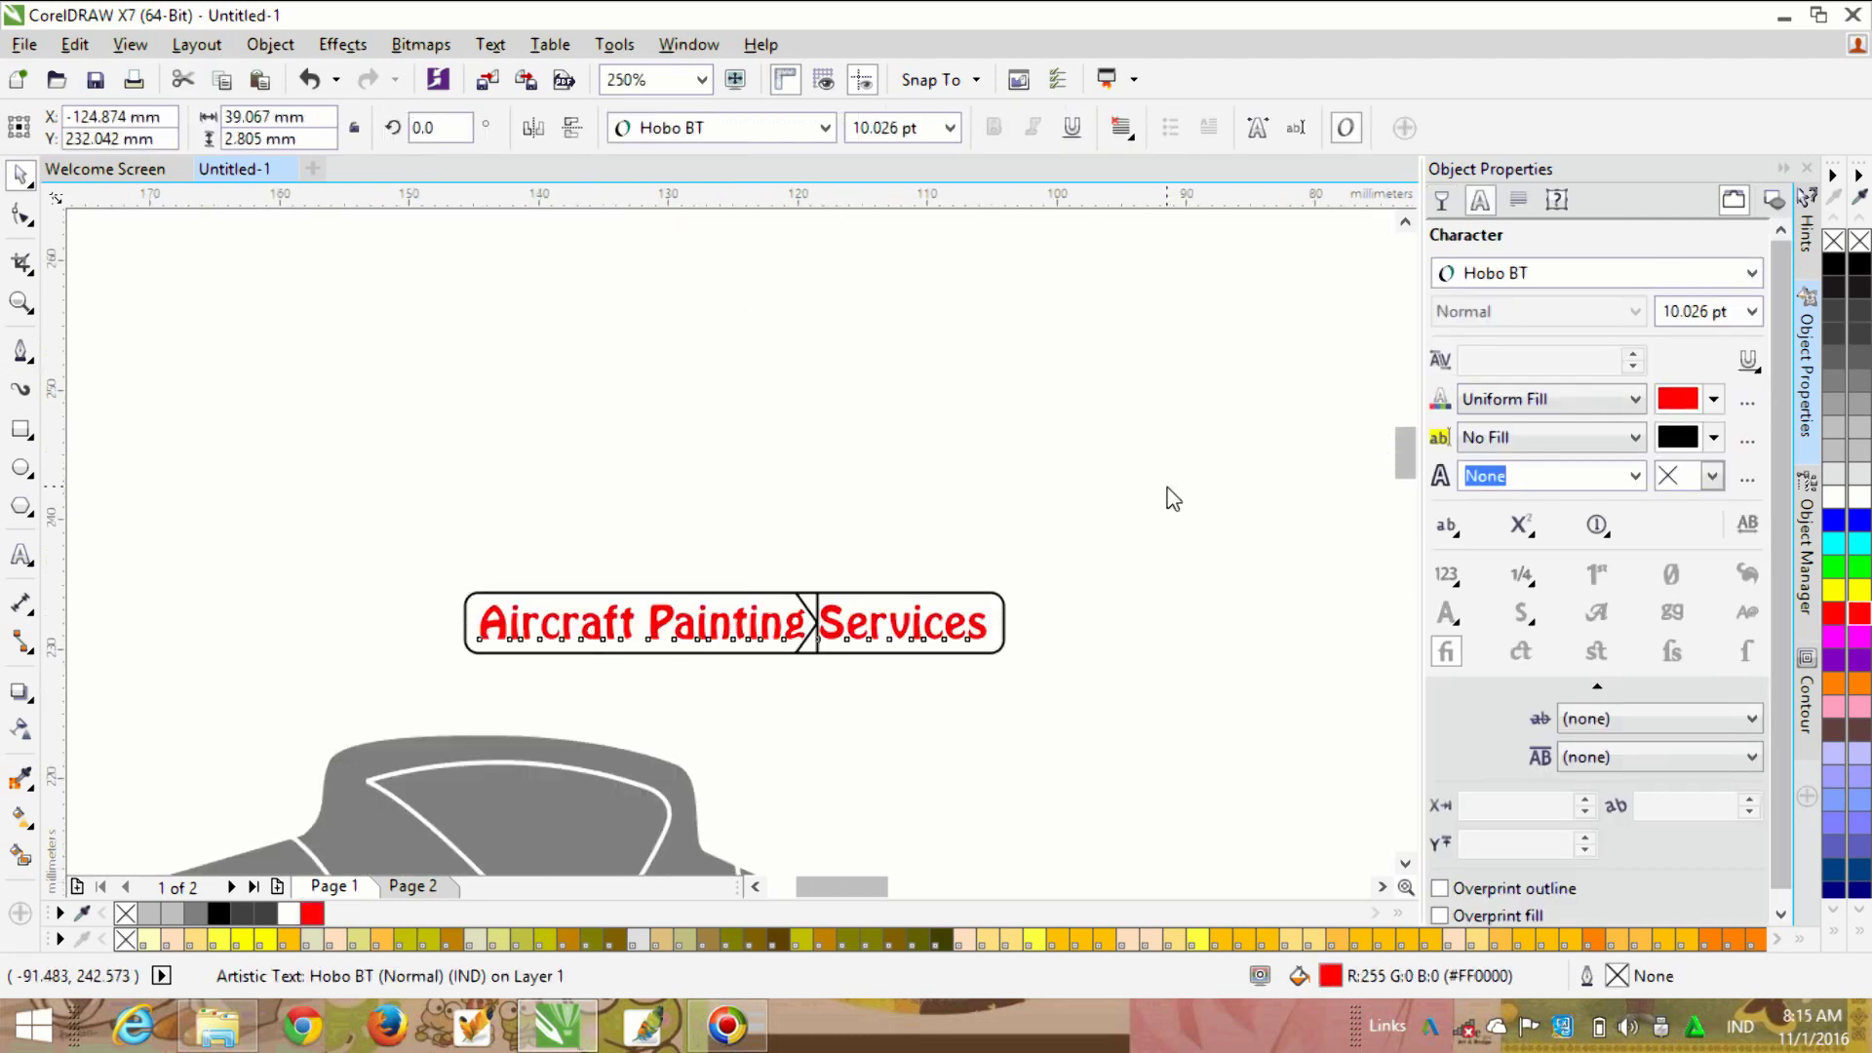
Step: Break the red title apart into separate words
left_click(1173, 498)
scroll(693, 660, "up", 1)
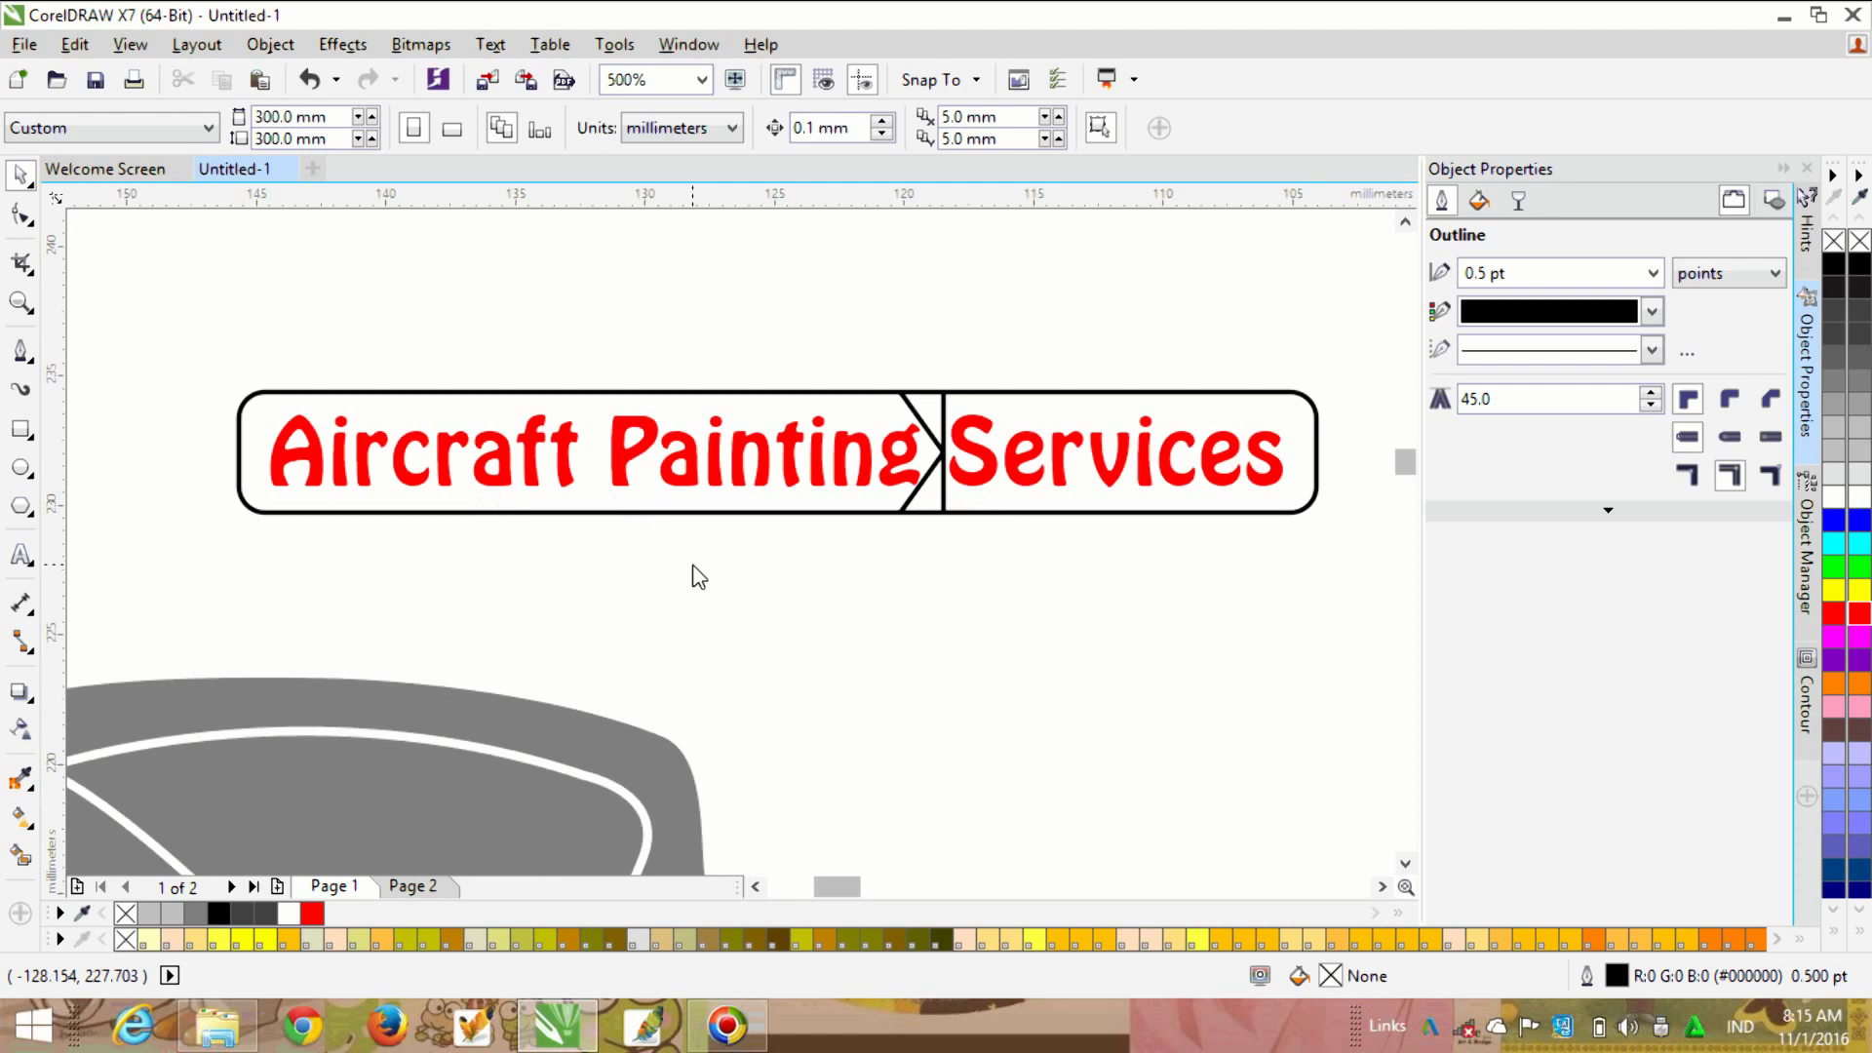
left_click(1000, 455)
left_click(269, 44)
left_click(368, 452)
left_click(1086, 476)
left_click(1093, 461)
left_click(597, 521)
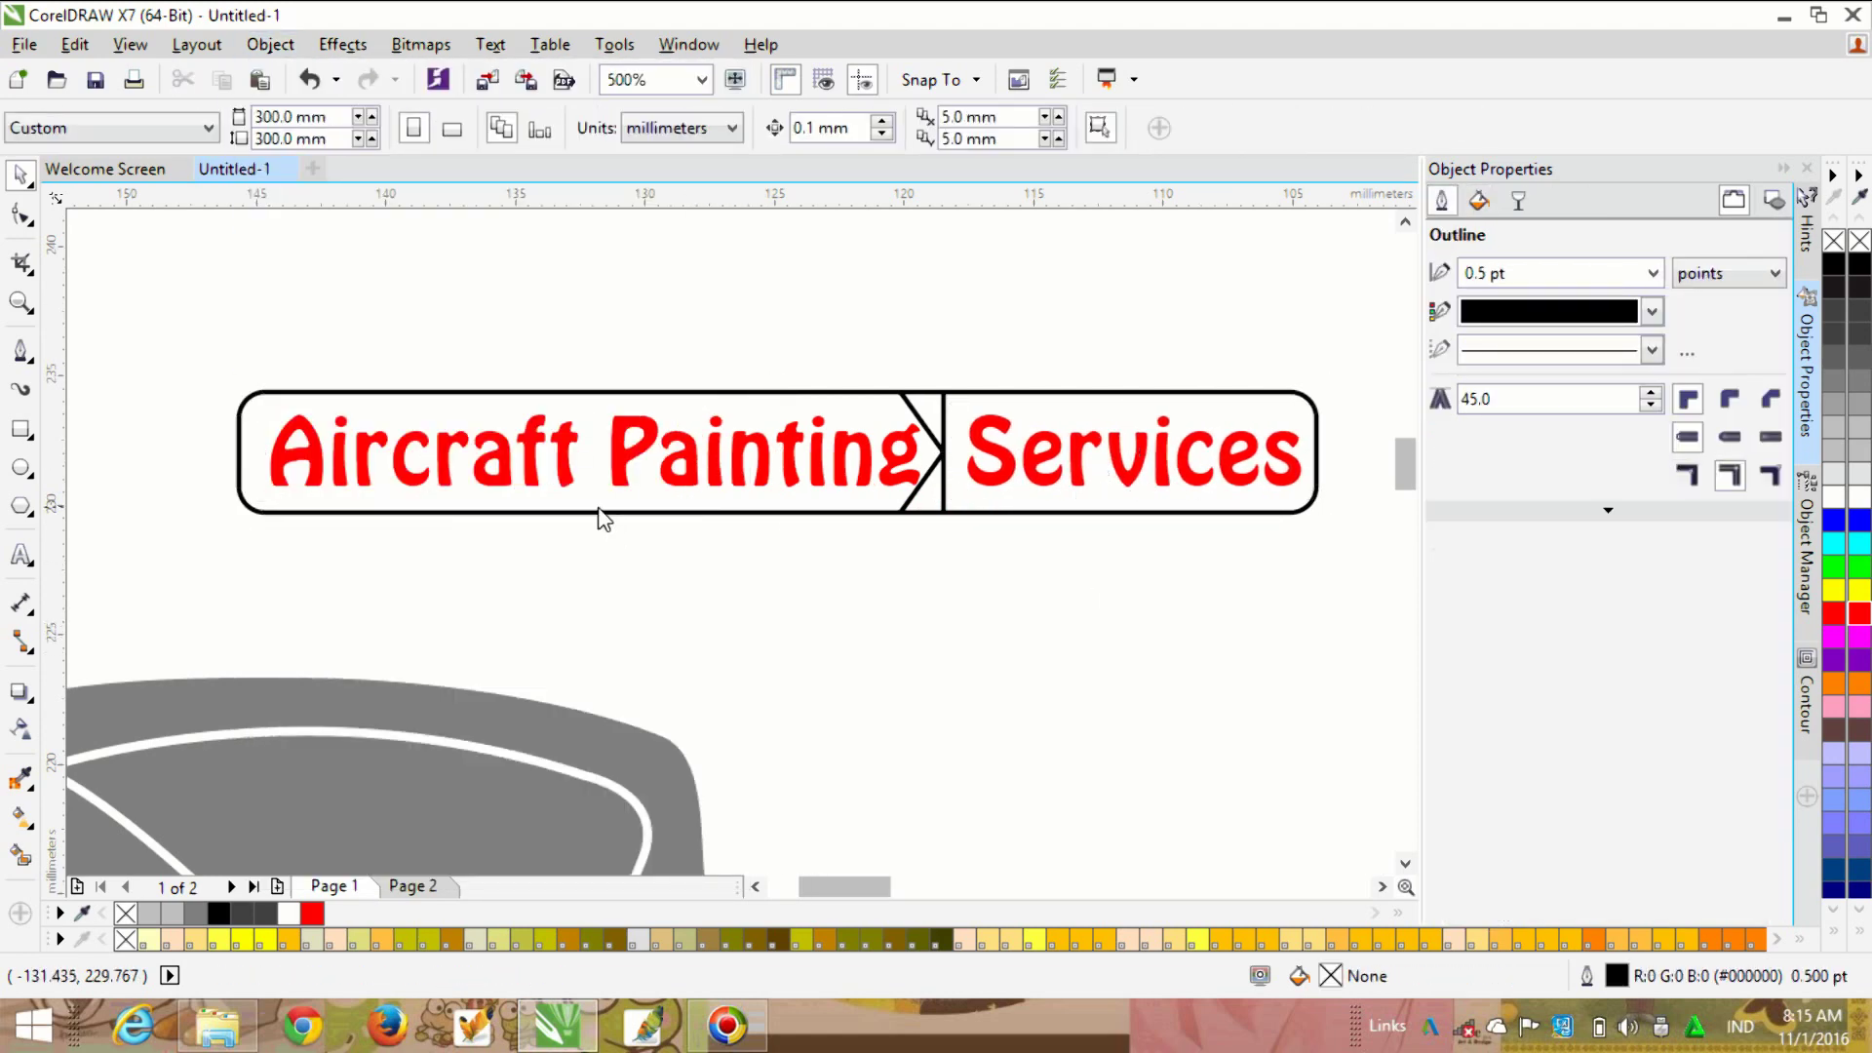
scroll(604, 520, "down", 1)
scroll(603, 520, "up", 1)
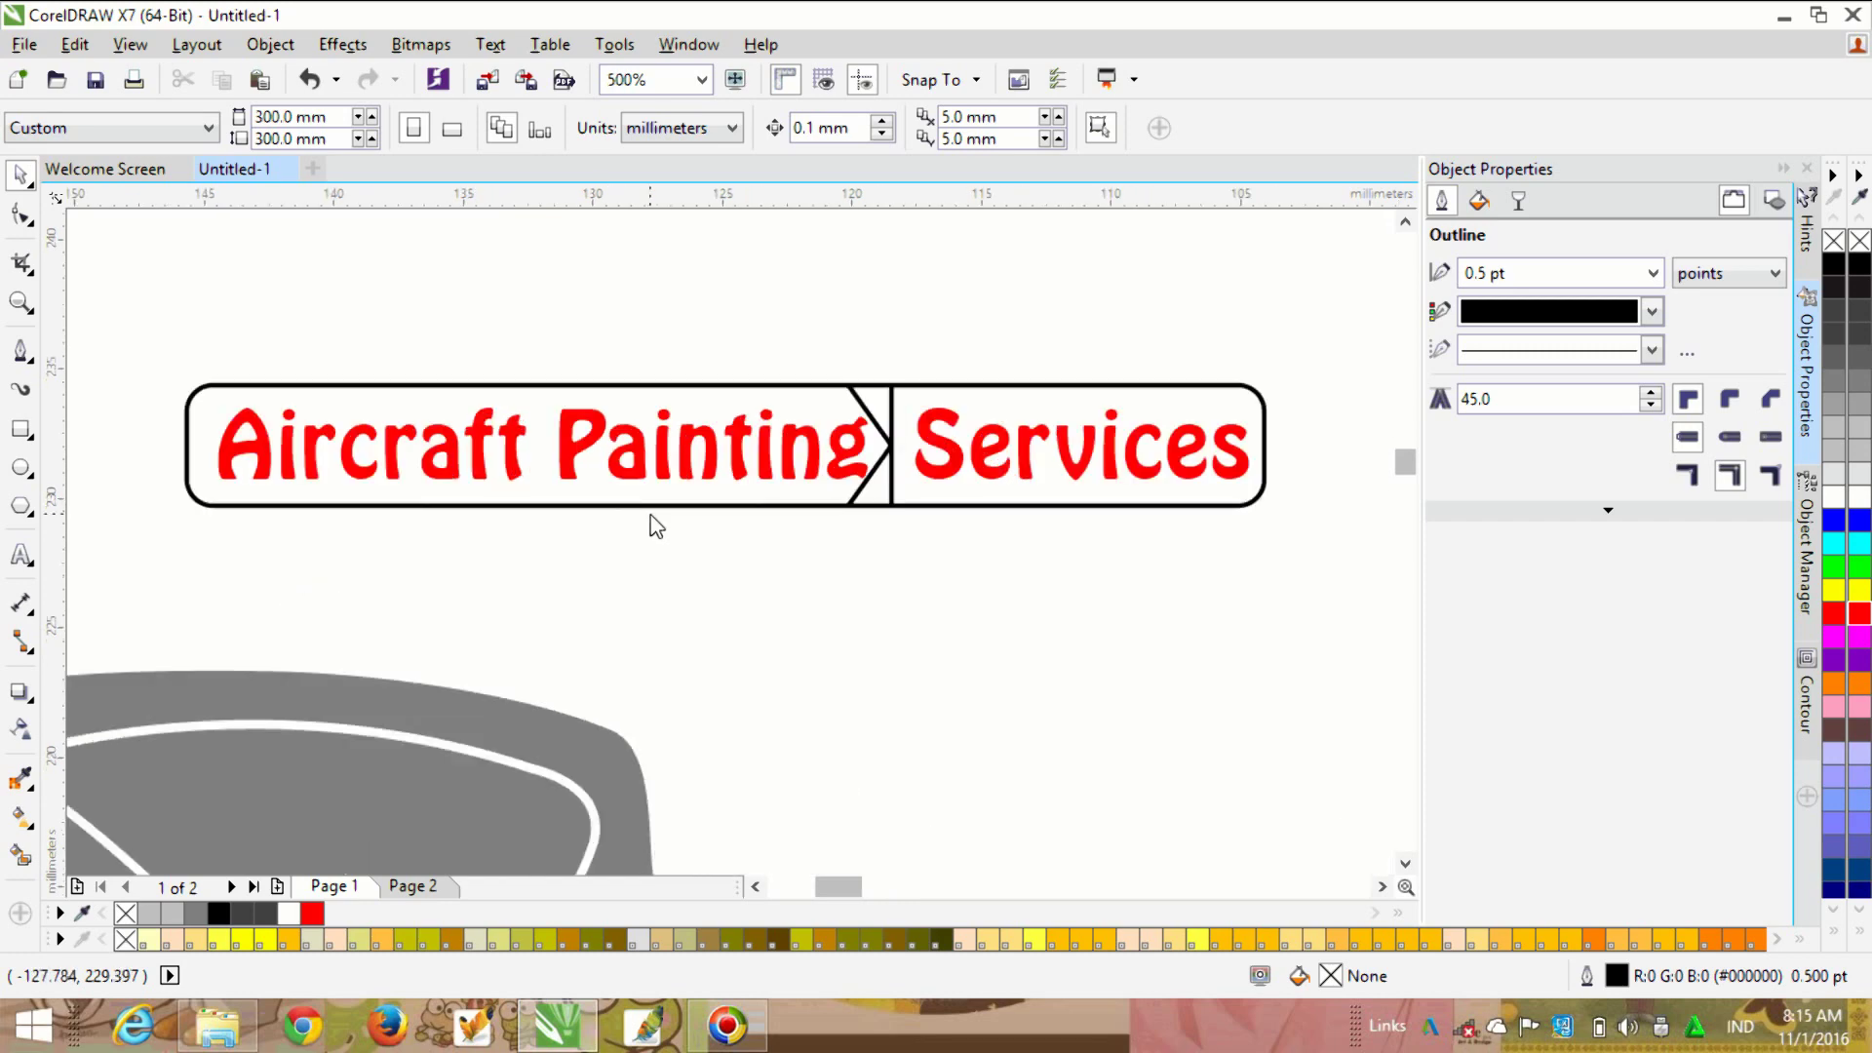
Step: Smart-fill the left banner area and the letter holes black
left_click(20, 855)
left_click(345, 404)
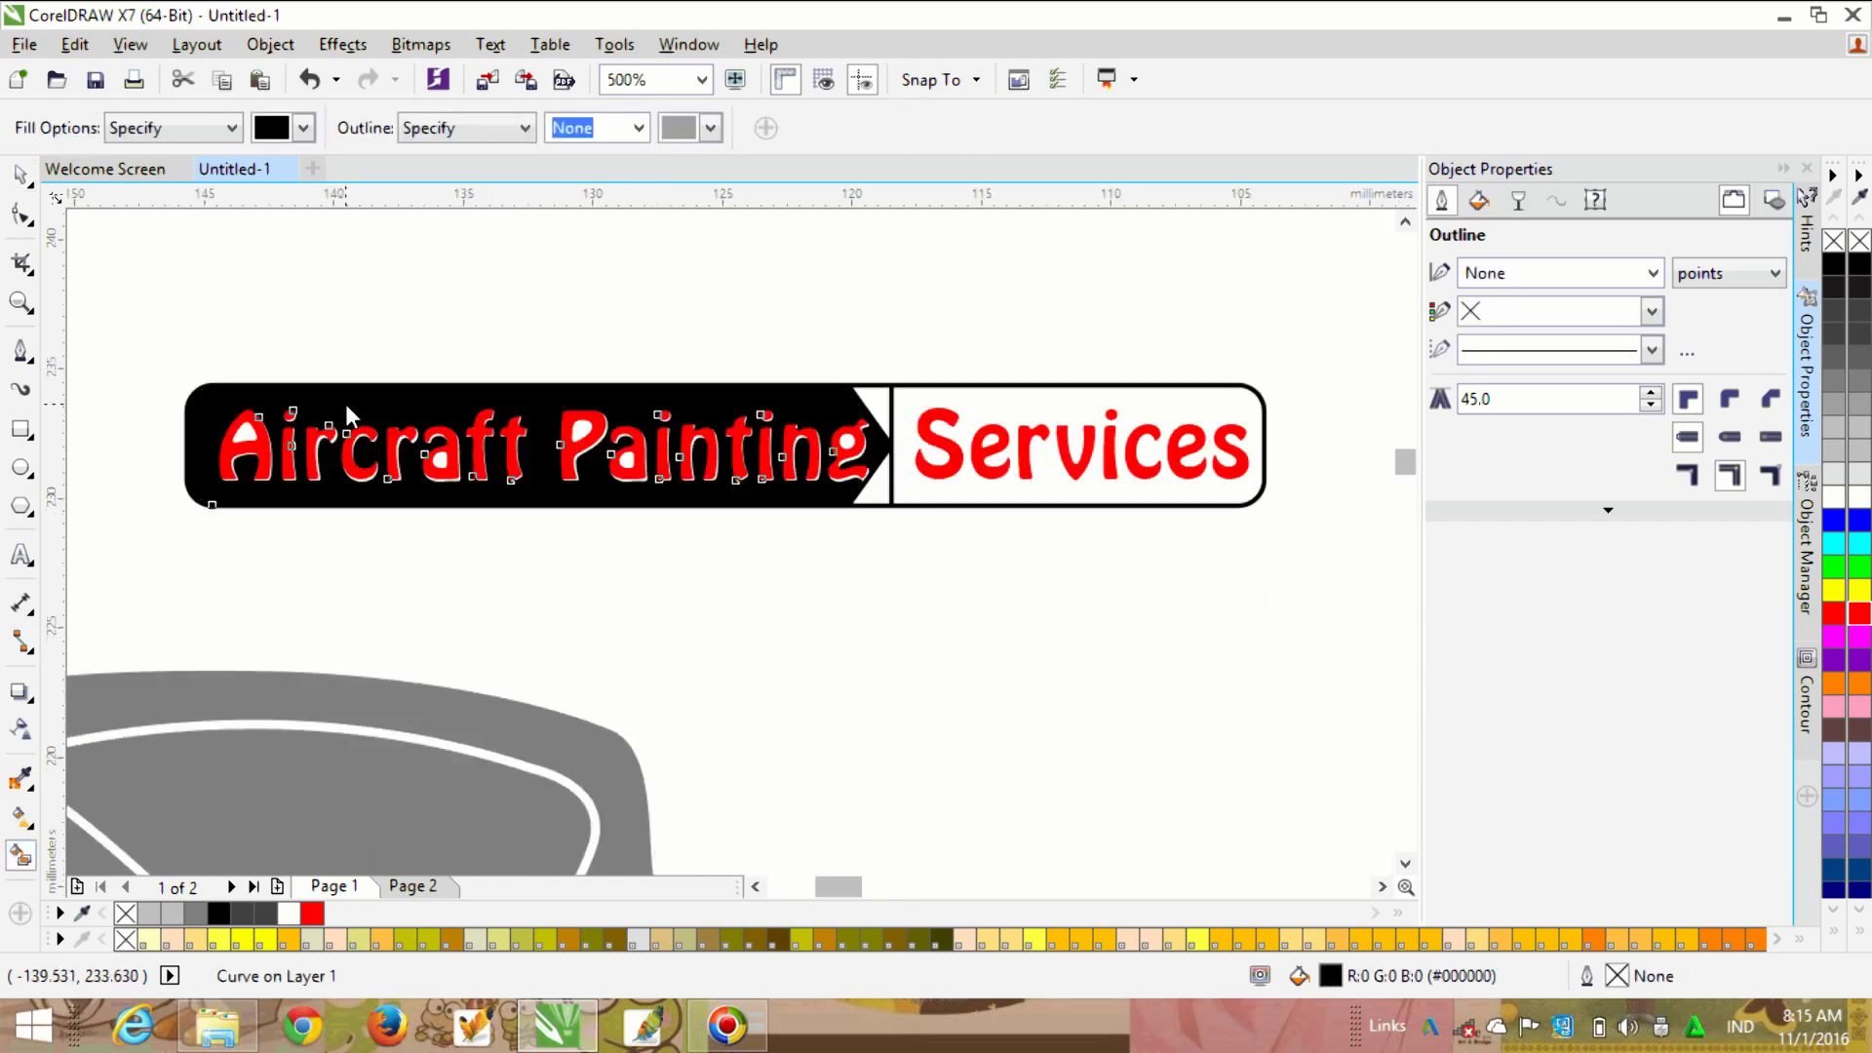
scroll(939, 458, "down", 1)
scroll(598, 422, "up", 4)
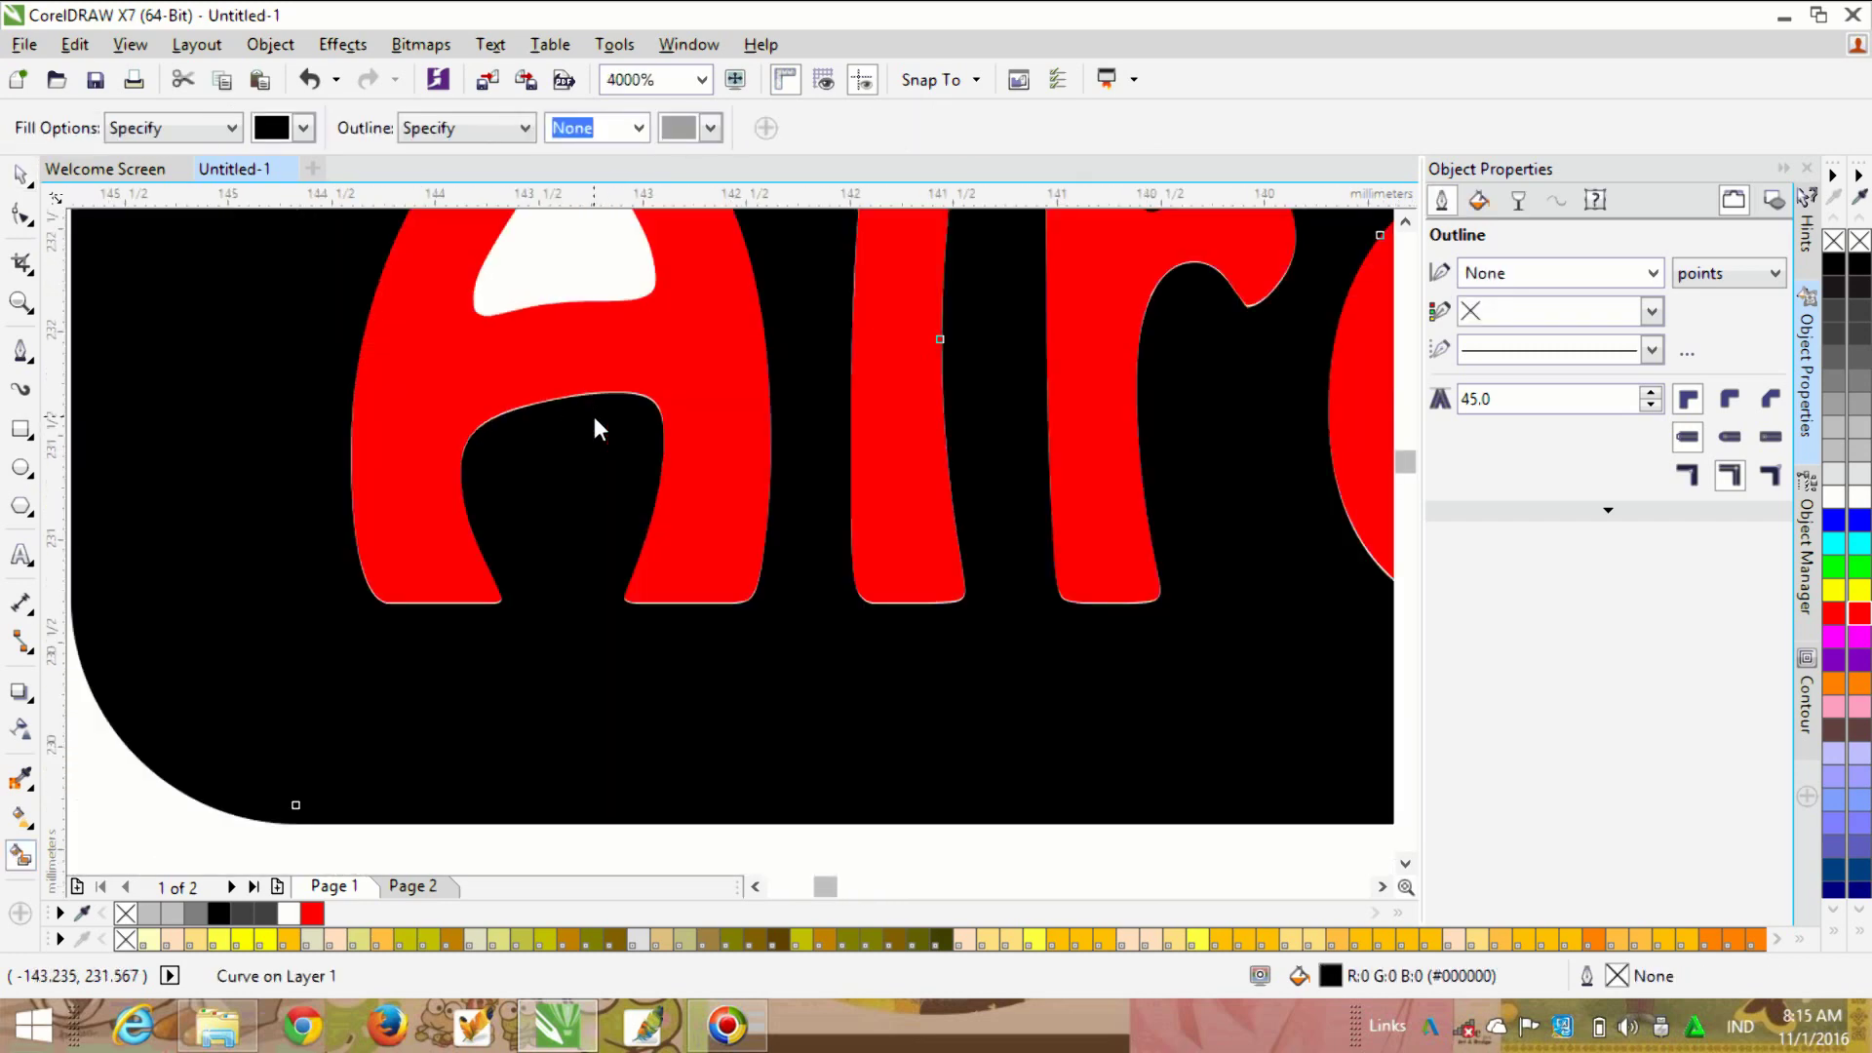
scroll(534, 435, "down", 3)
scroll(647, 489, "up", 2)
scroll(1014, 399, "down", 1)
left_click(1014, 395)
scroll(1100, 447, "up", 1)
left_click(1118, 464)
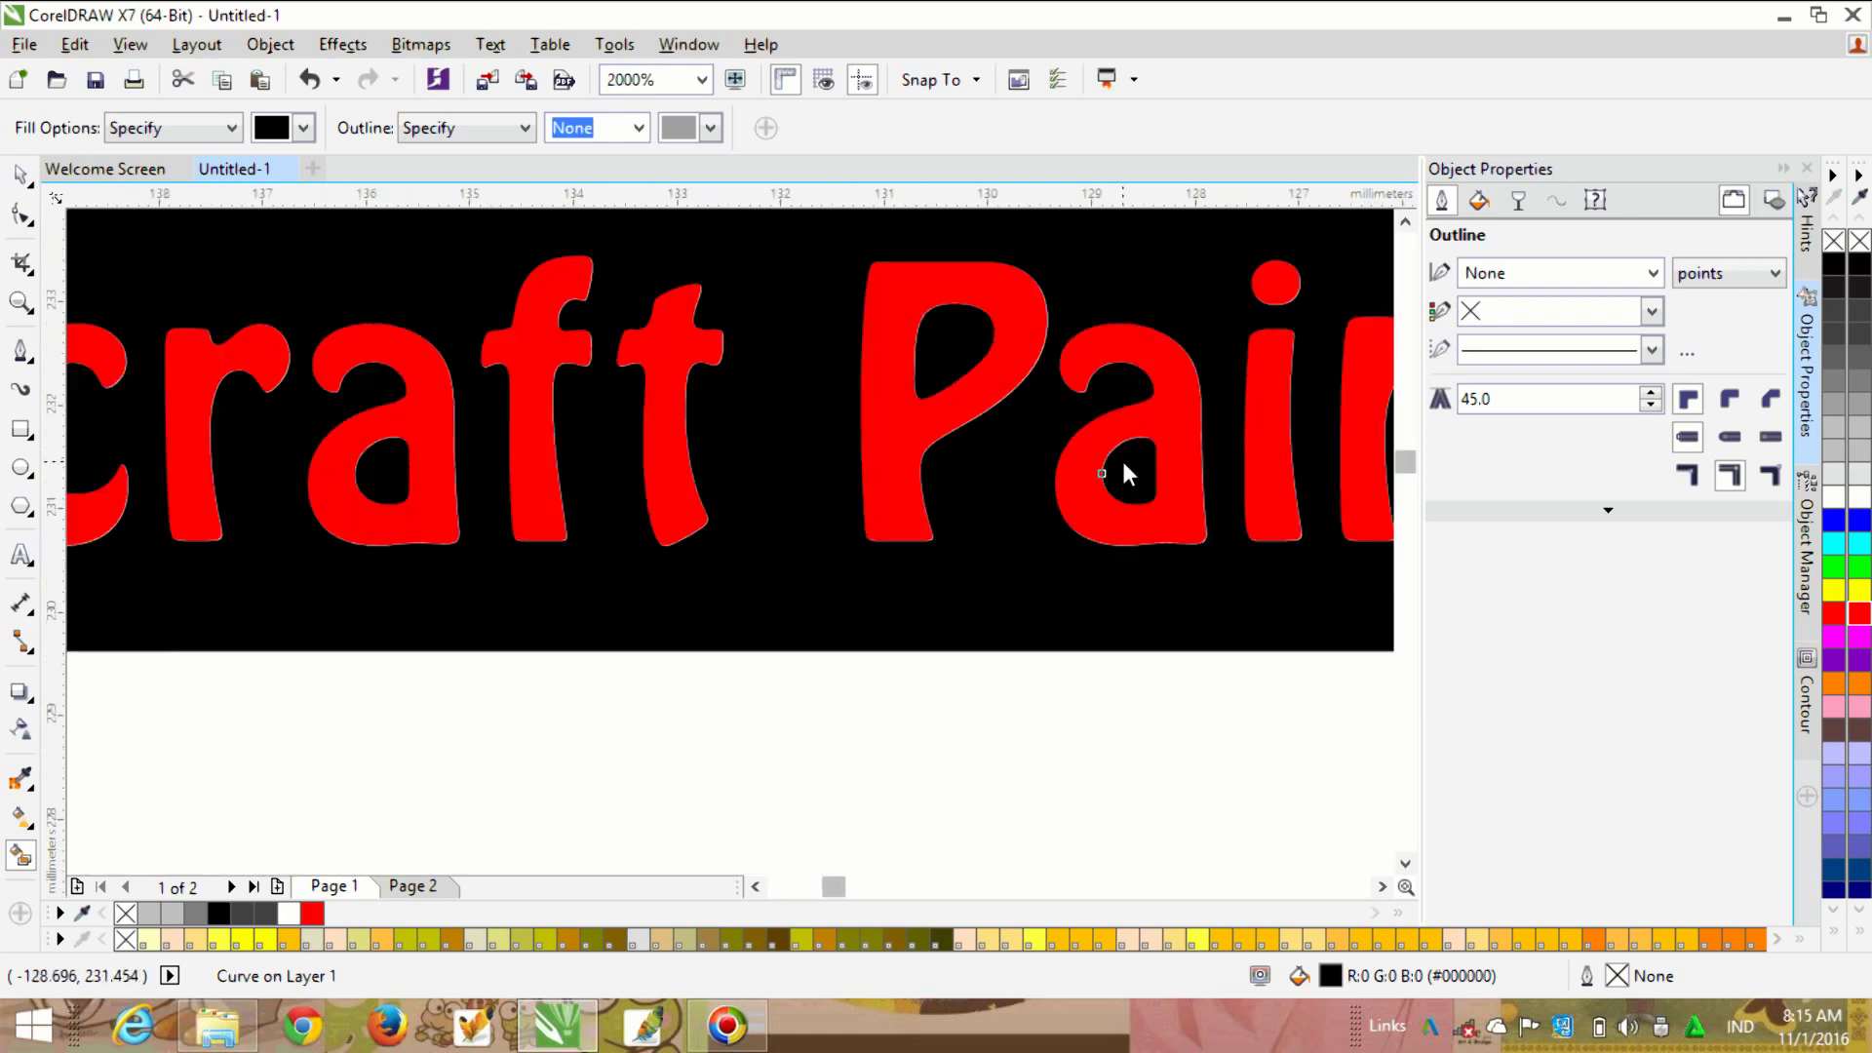
scroll(717, 492, "down", 2)
scroll(1040, 472, "up", 2)
left_click(1029, 458)
scroll(664, 510, "down", 2)
key("space")
Step: Delete the outer rounded box, leaving the black arrow banner in place
left_click(844, 527)
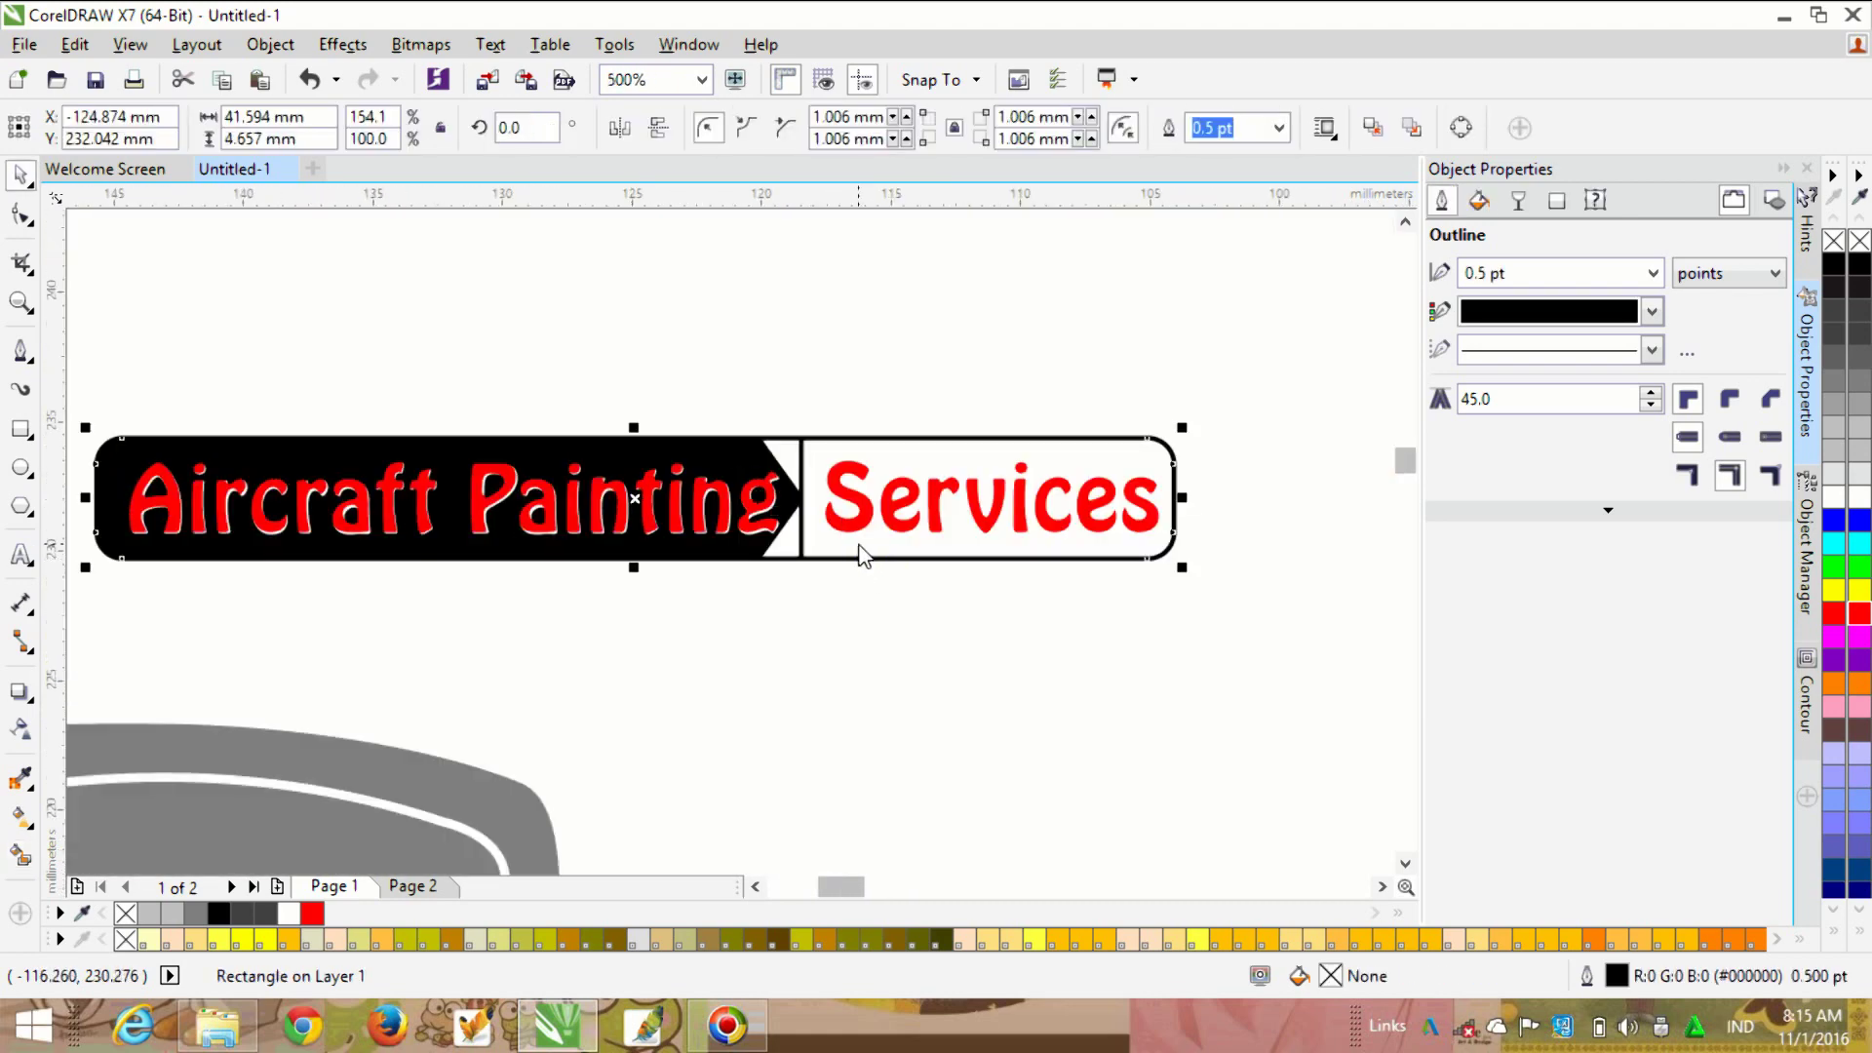
key("Delete")
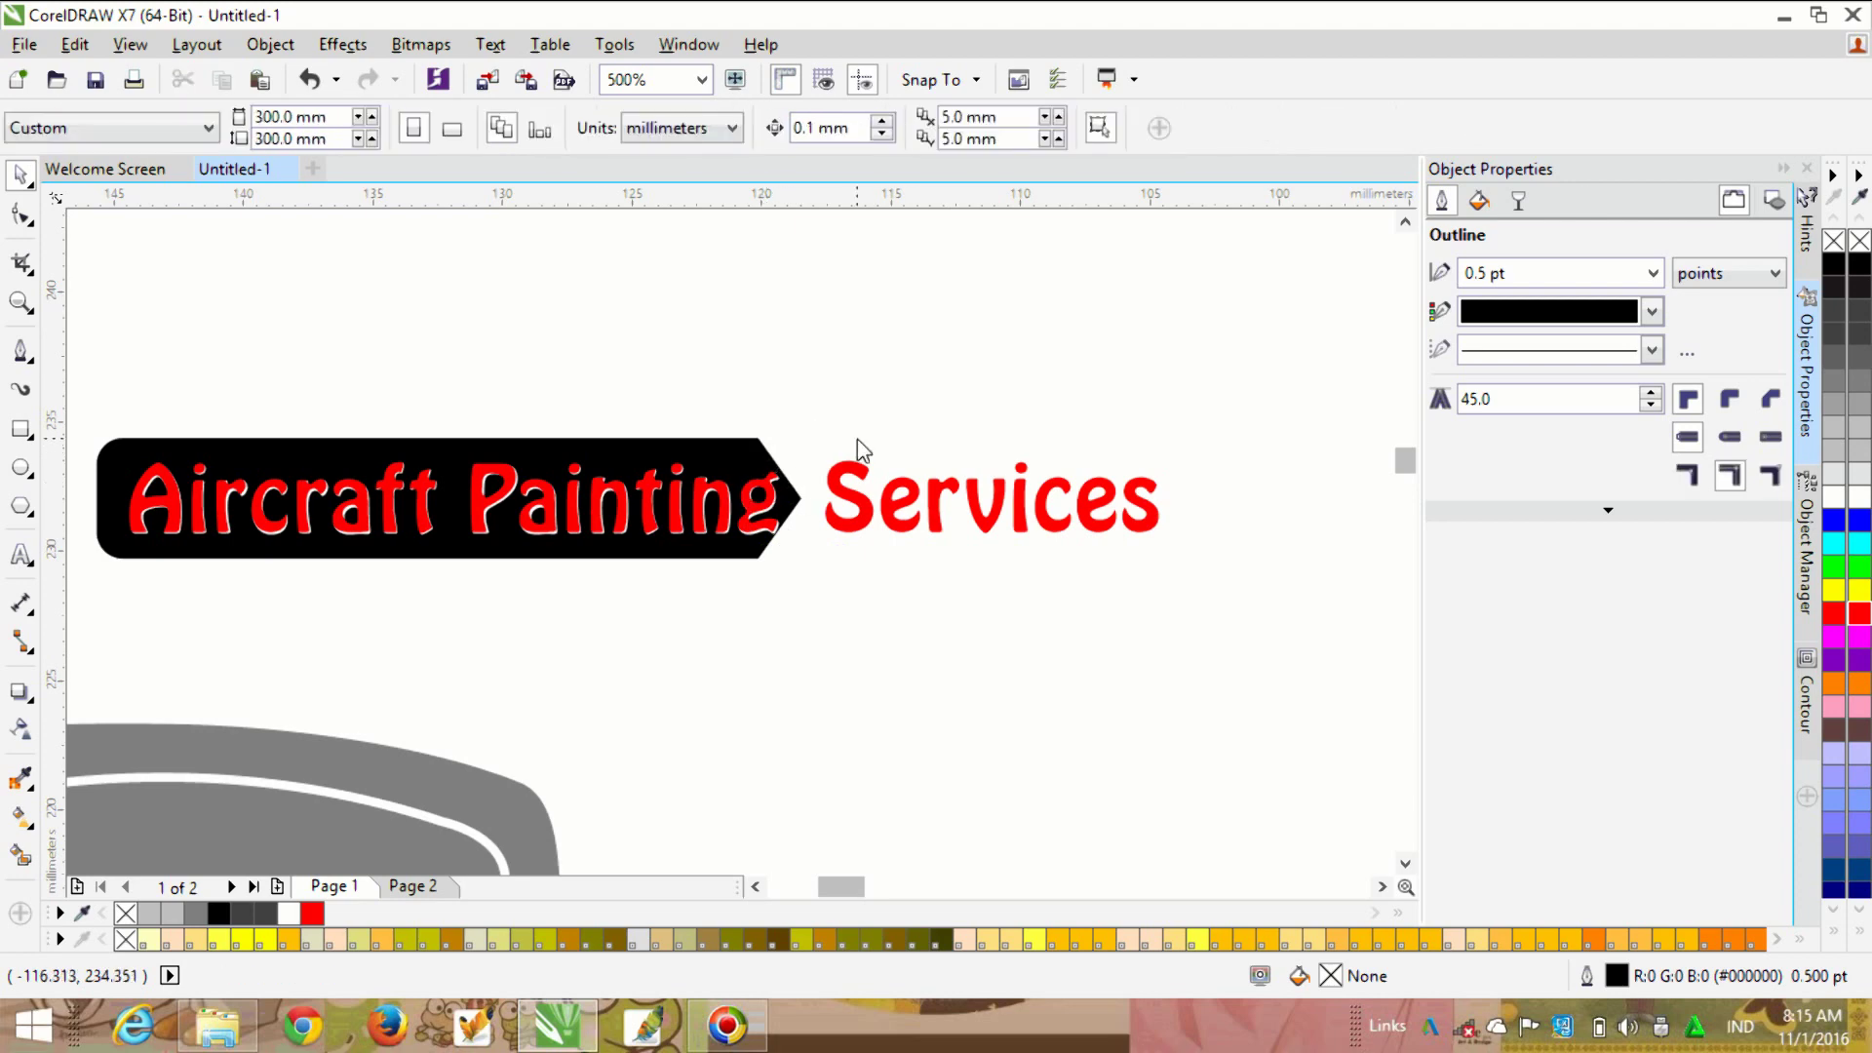
scroll(857, 439, "down", 2)
scroll(813, 476, "up", 2)
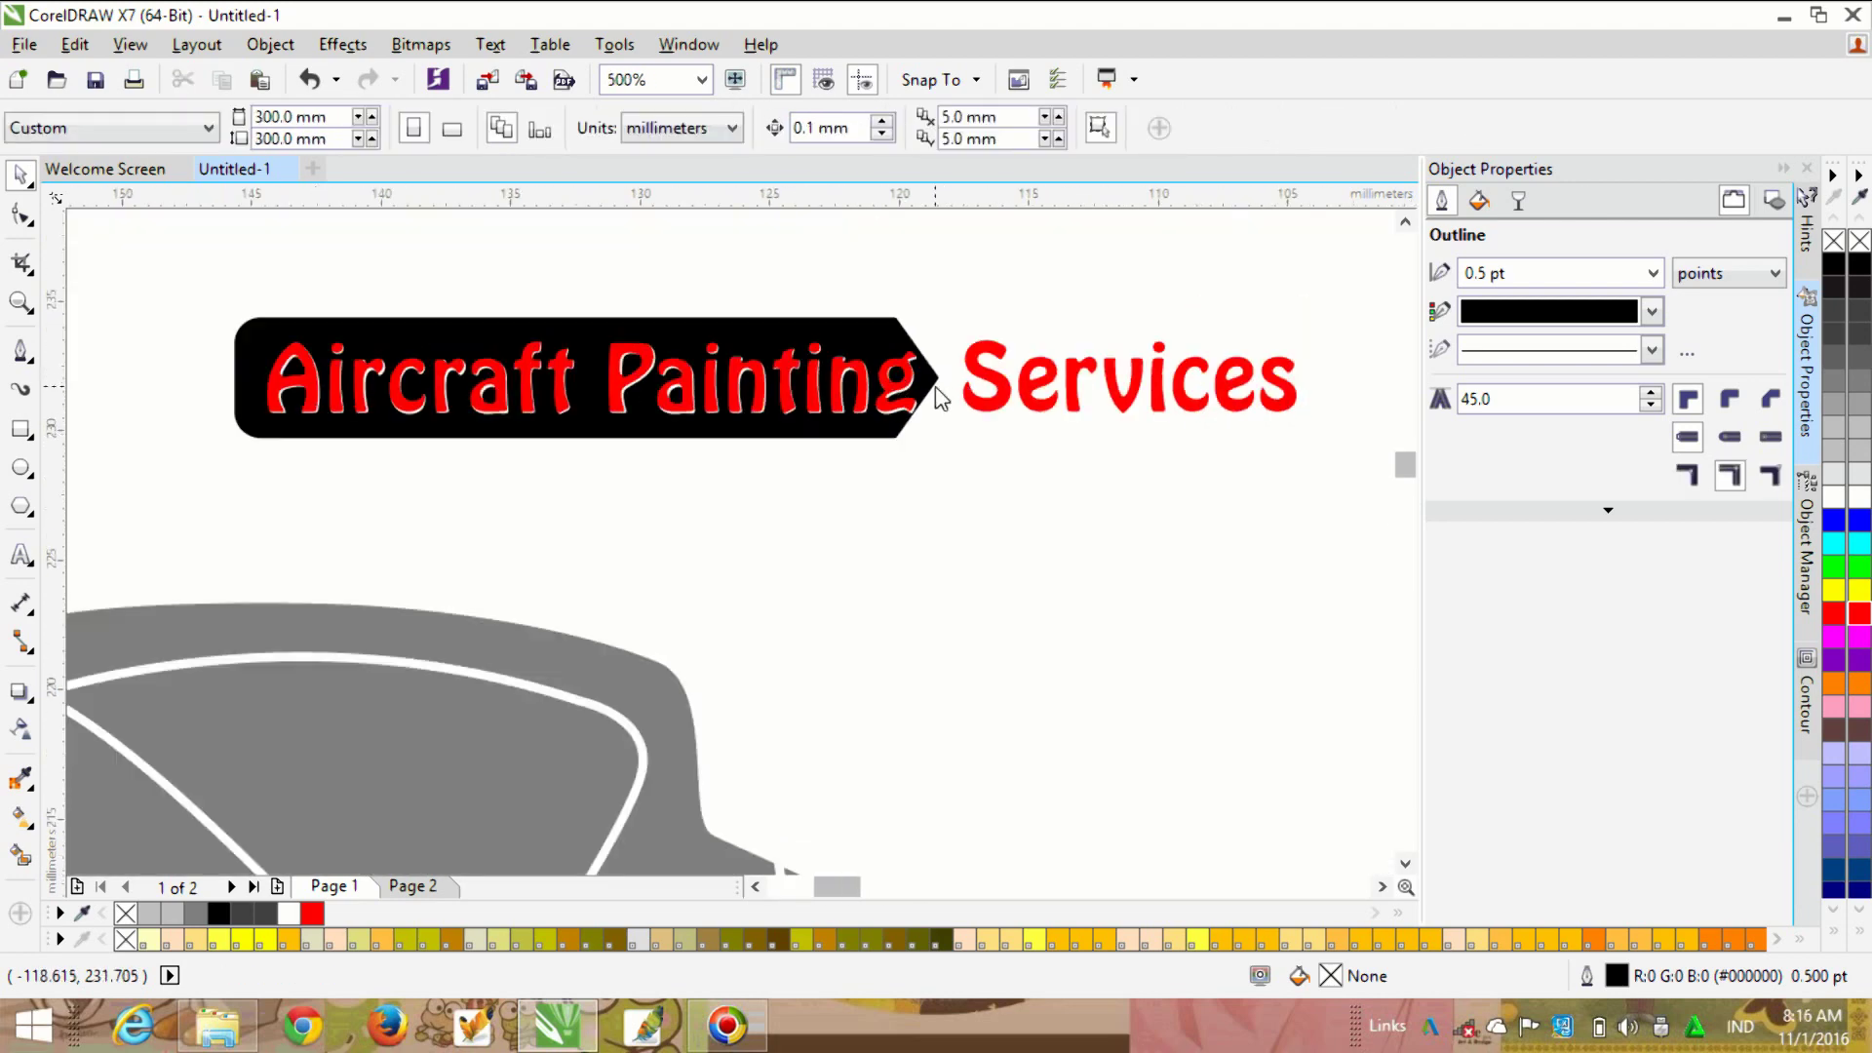
mouse_move(771, 439)
left_mouse_down()
mouse_move(780, 494)
mouse_move(760, 536)
mouse_move(777, 553)
left_mouse_up()
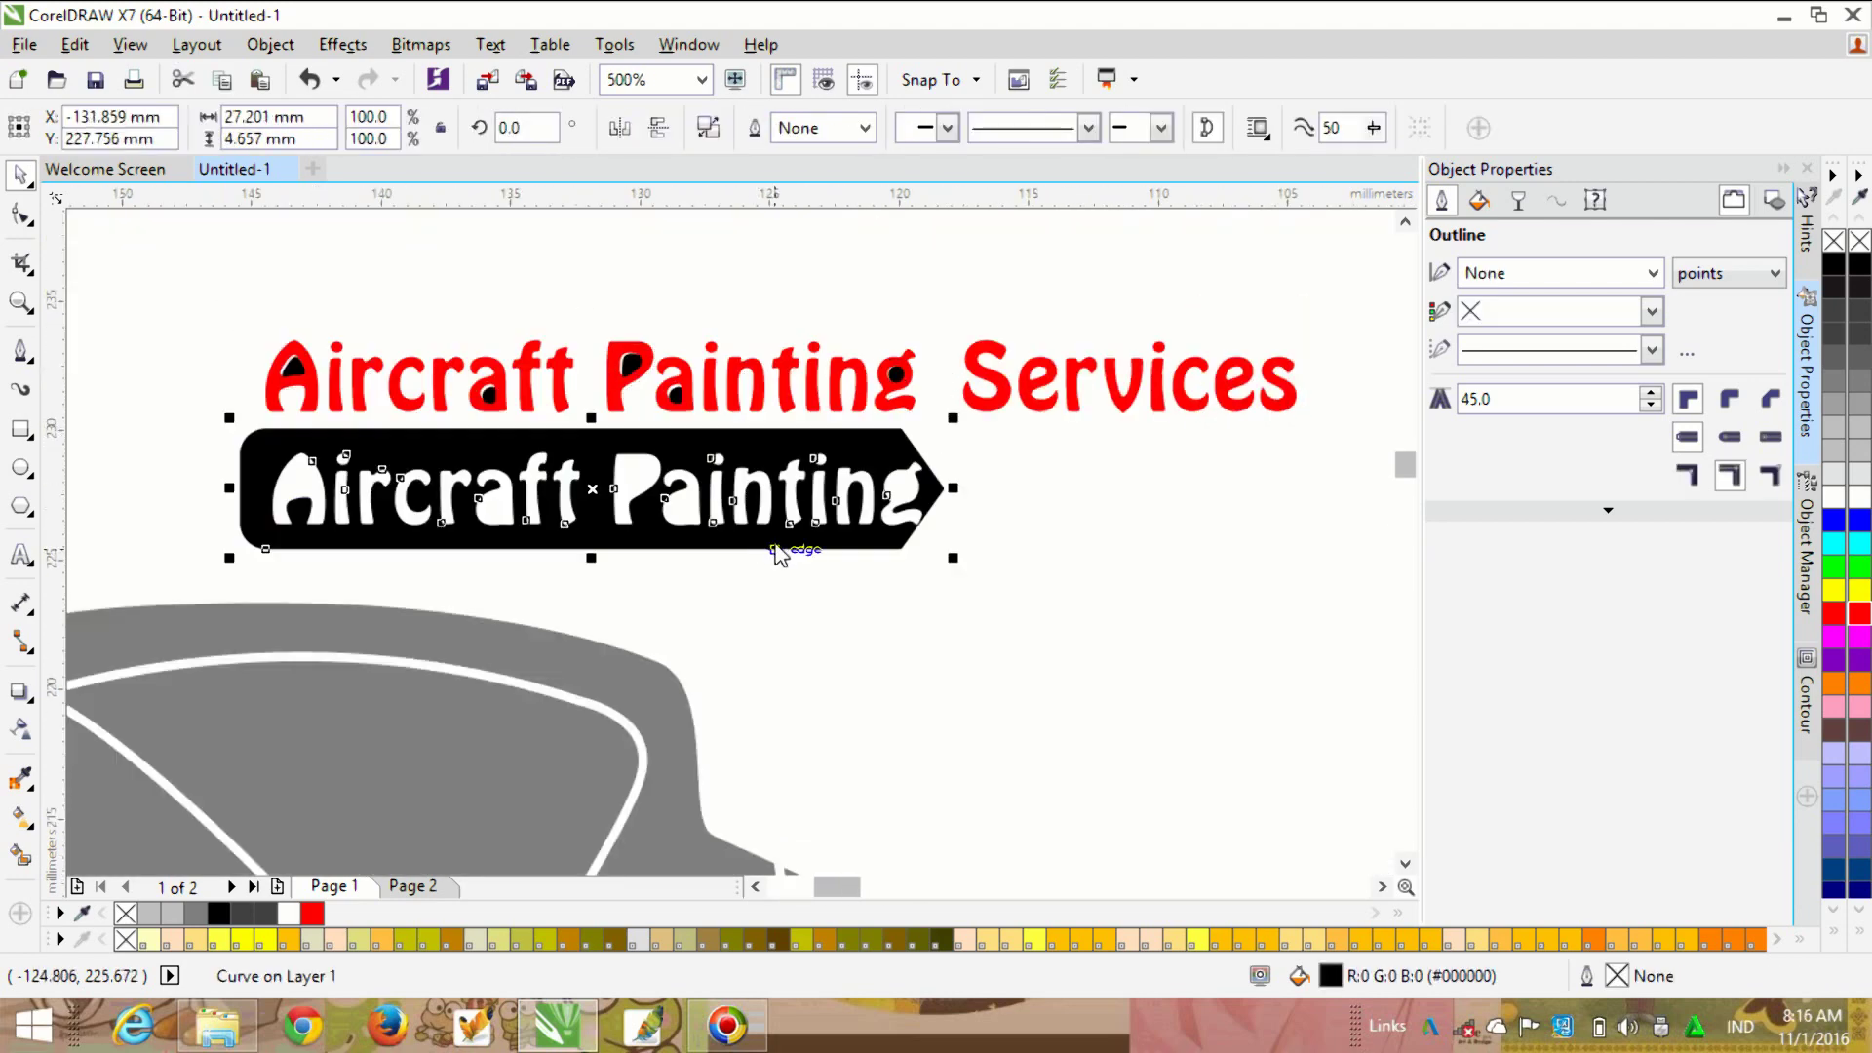
key("ctrl+z")
Step: Move the red Aircraft Painting words up off the black banner
left_click(628, 409)
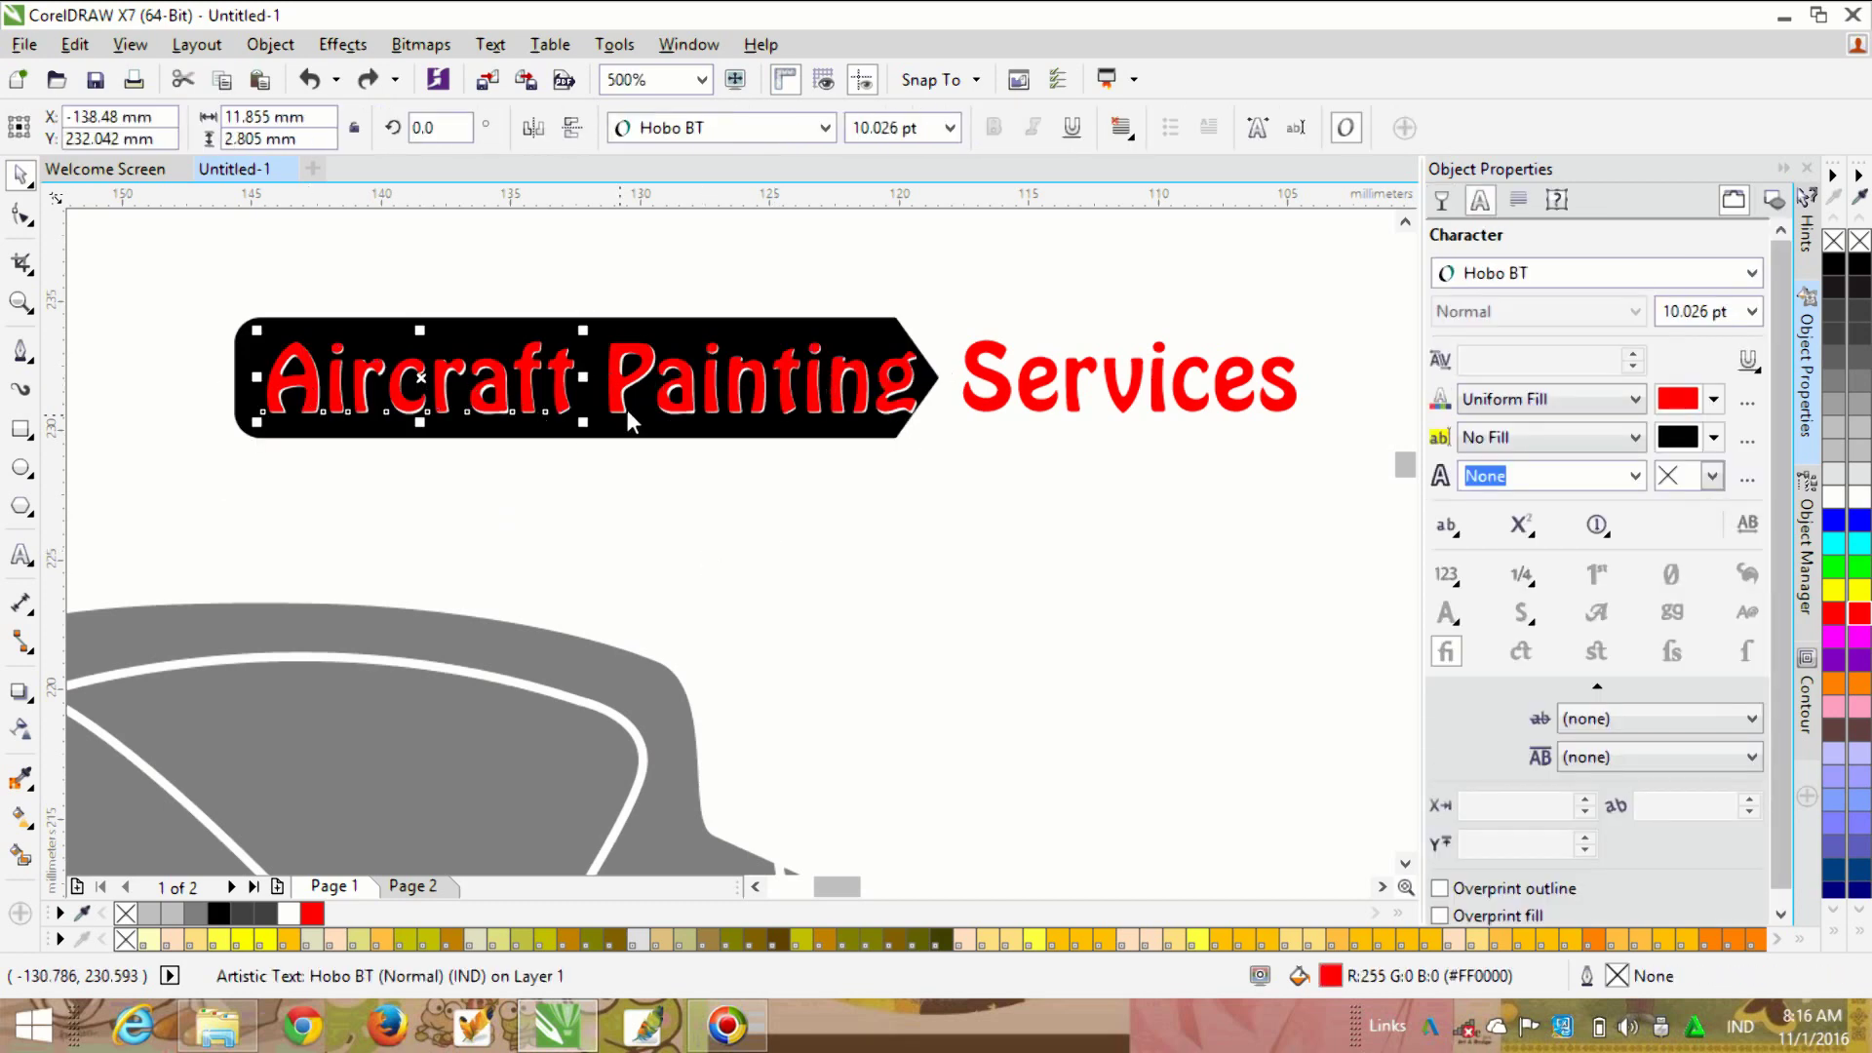
left_click(637, 355, "shift")
scroll(640, 395, "down", 1)
left_click_drag(642, 398, 640, 302)
scroll(639, 429, "up", 1)
scroll(958, 388, "up", 1)
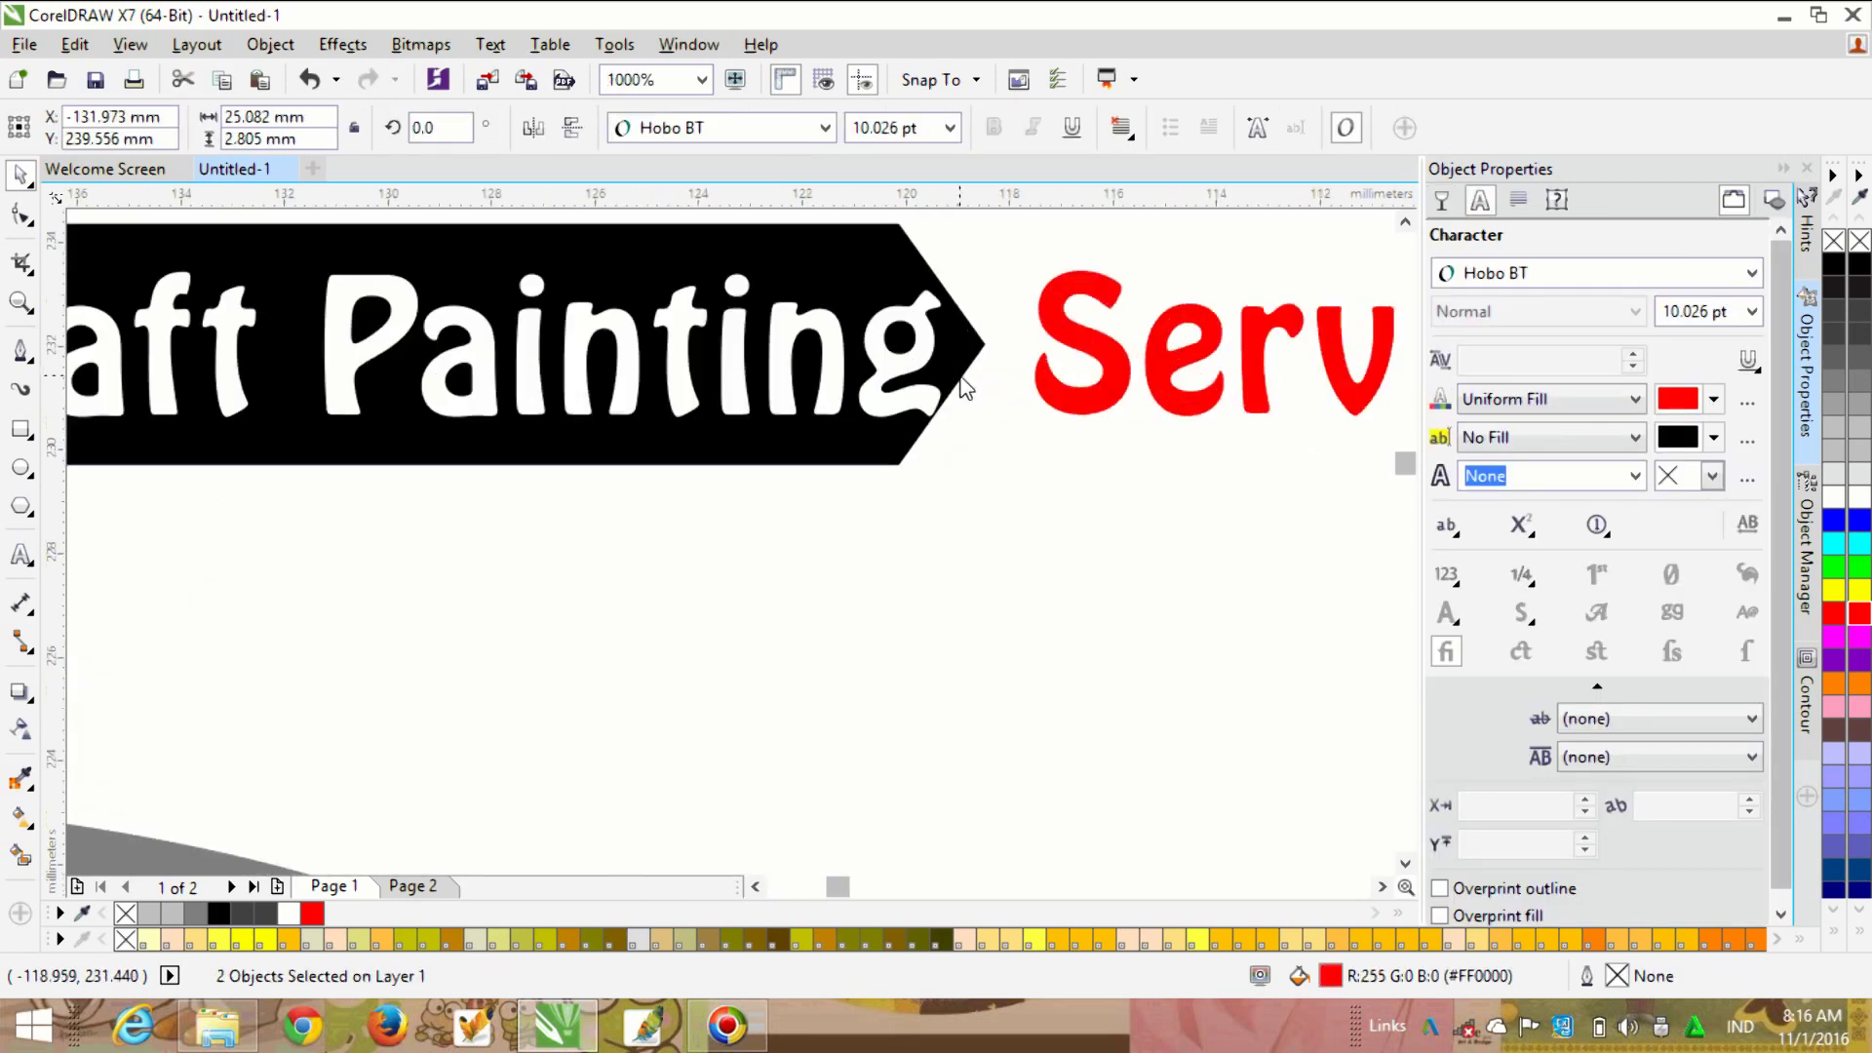
Step: Extend the banner's arrow tip further right by editing its nodes
key("F10")
left_click_drag(985, 341, 1028, 349)
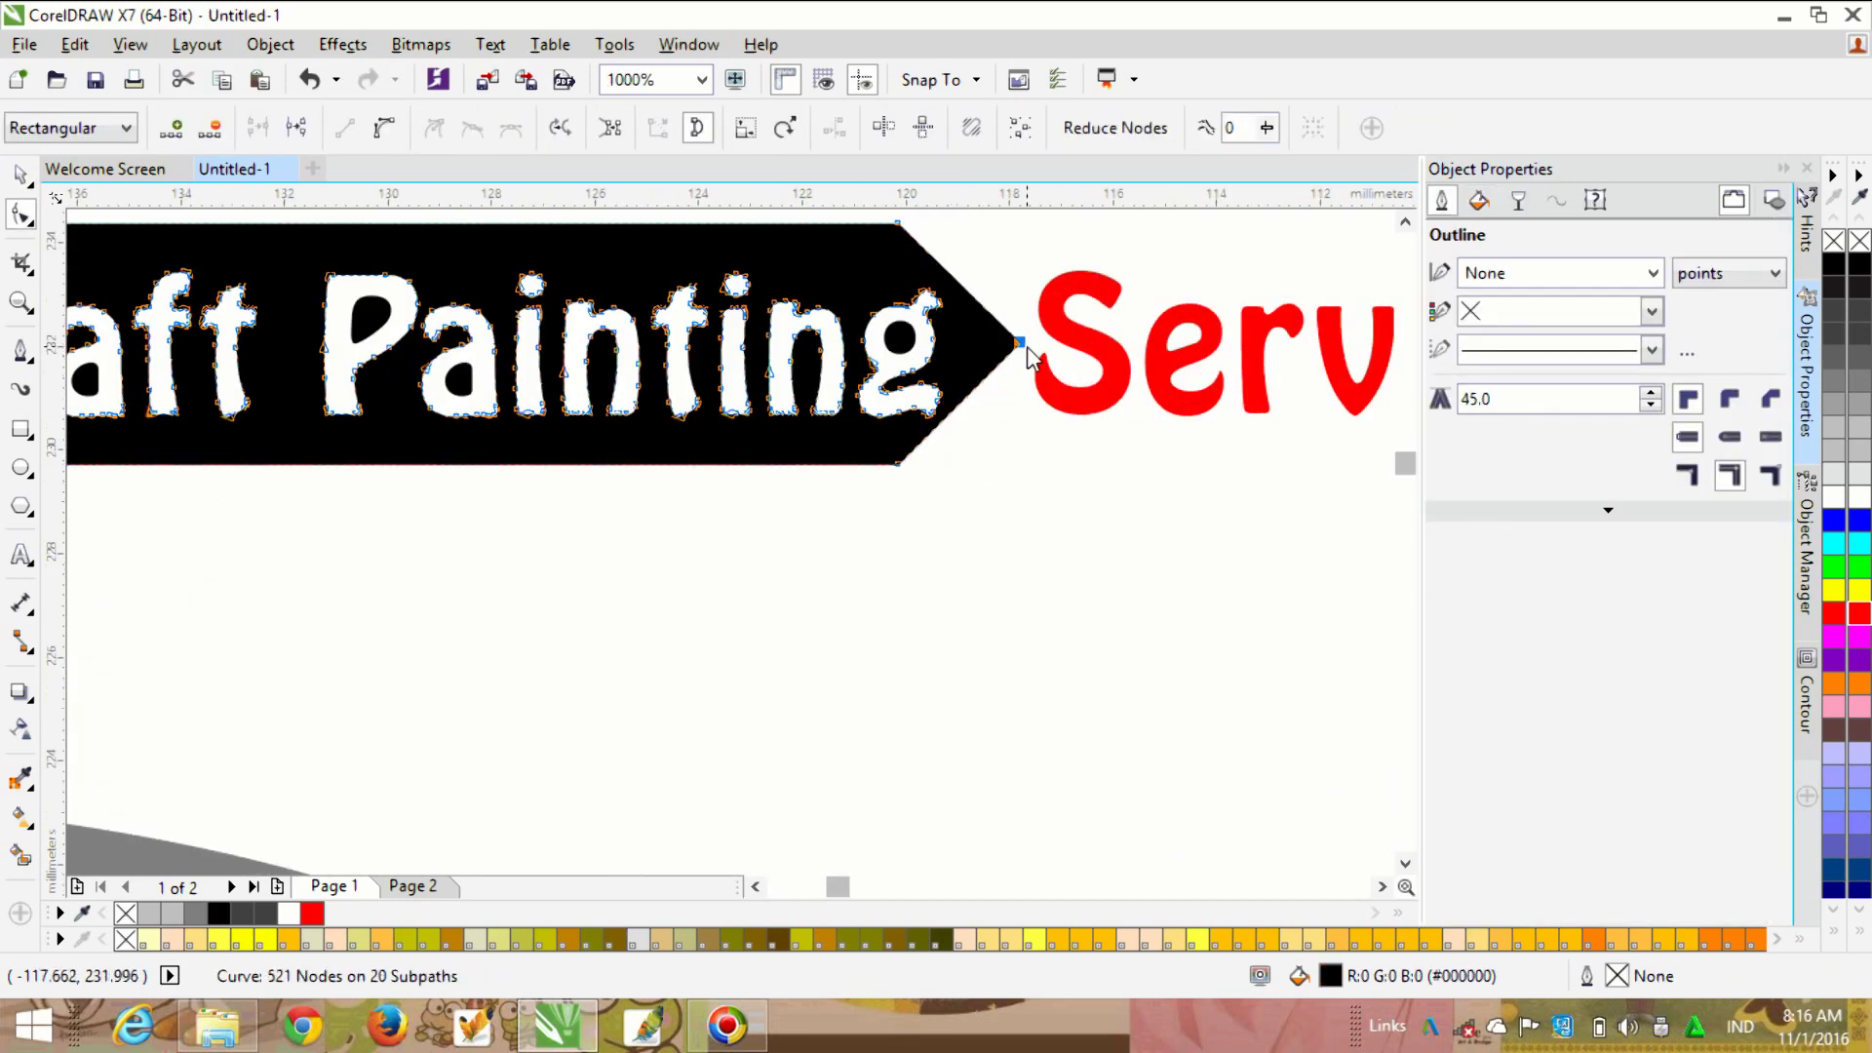
key("ctrl+z")
scroll(990, 364, "up", 2)
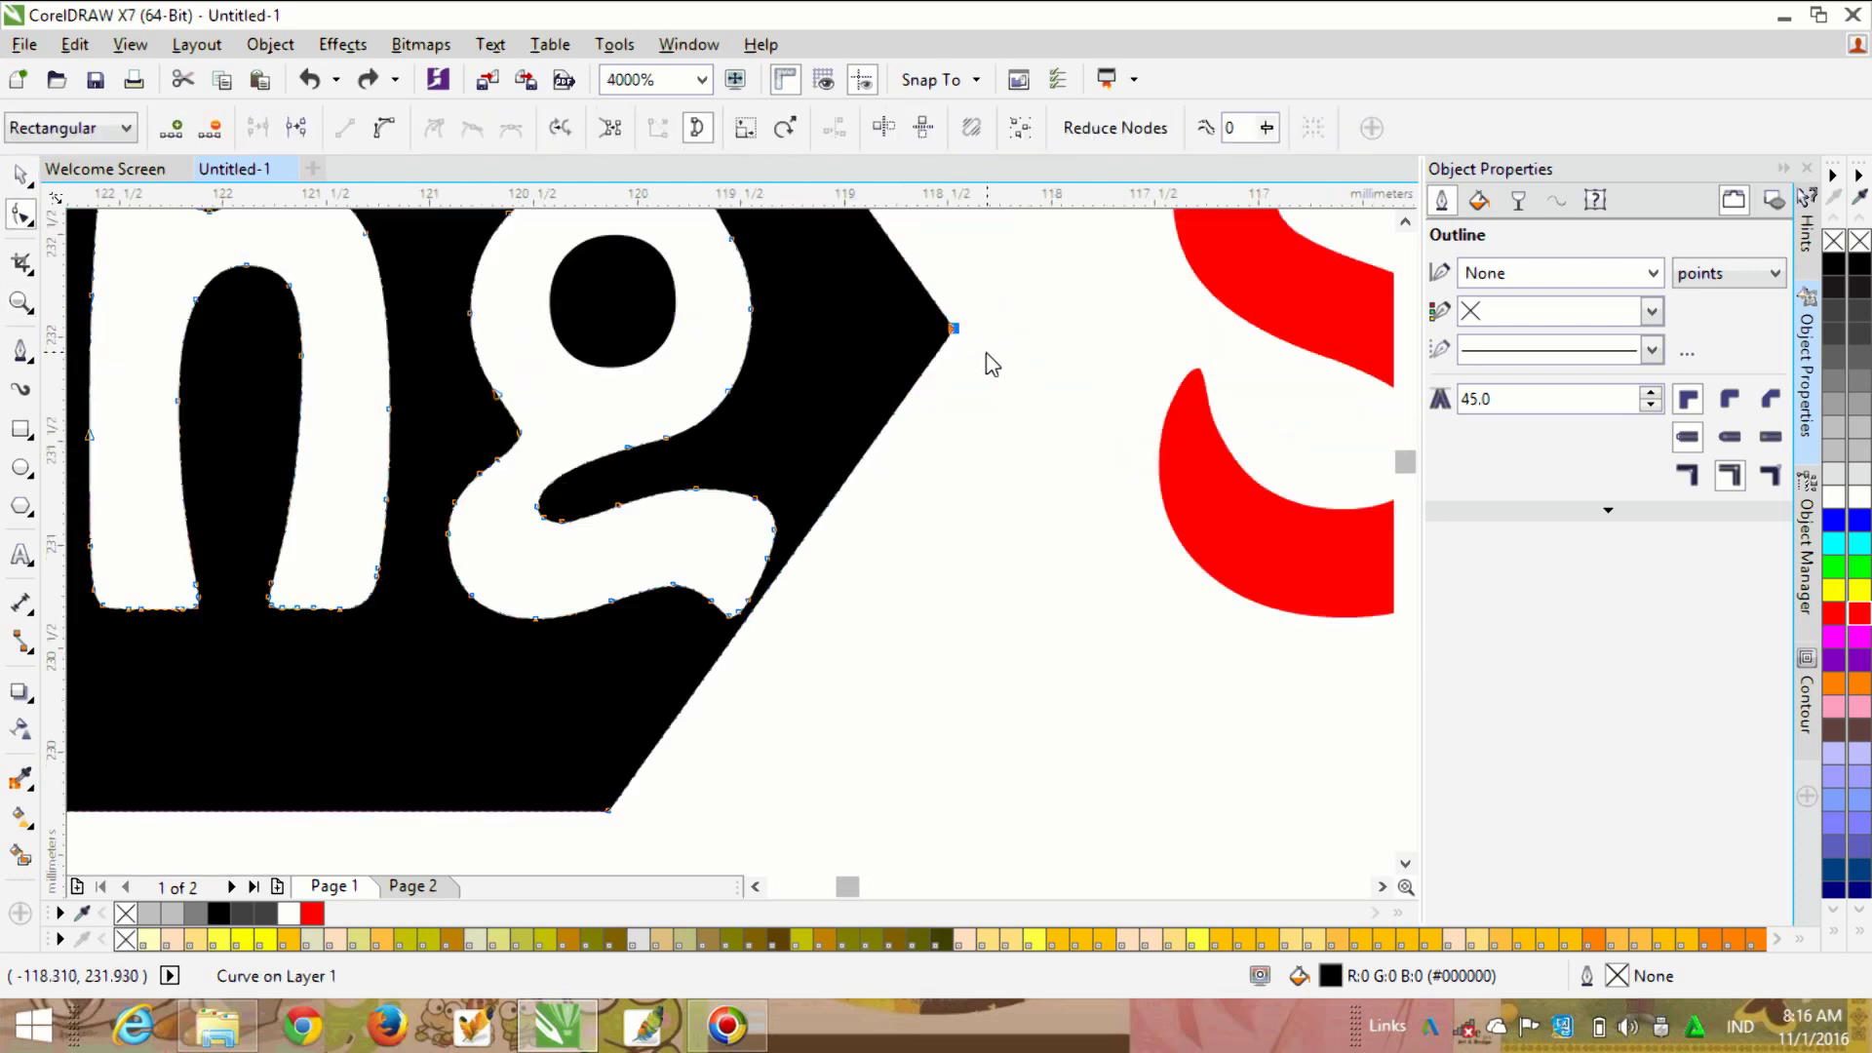
left_click_drag(955, 330, 1079, 330)
scroll(862, 425, "down", 2)
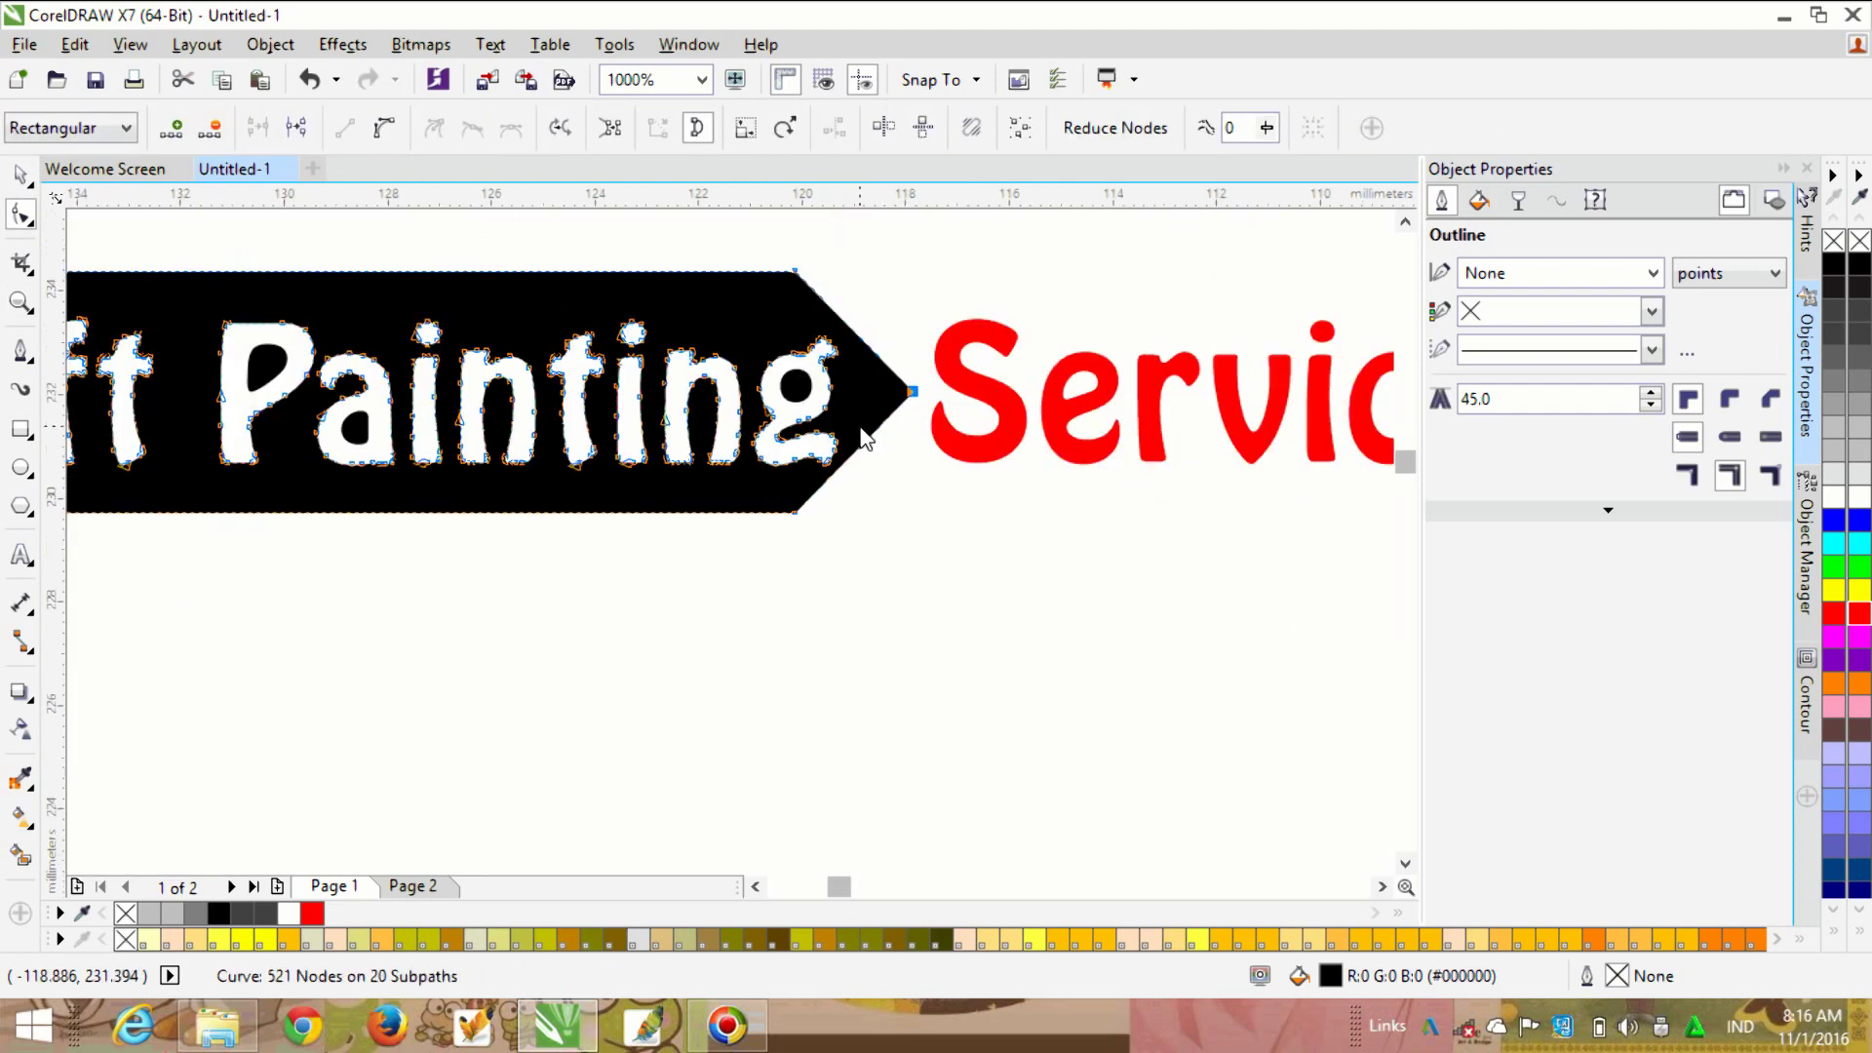
key("space")
scroll(854, 575, "down", 2)
left_click(814, 705)
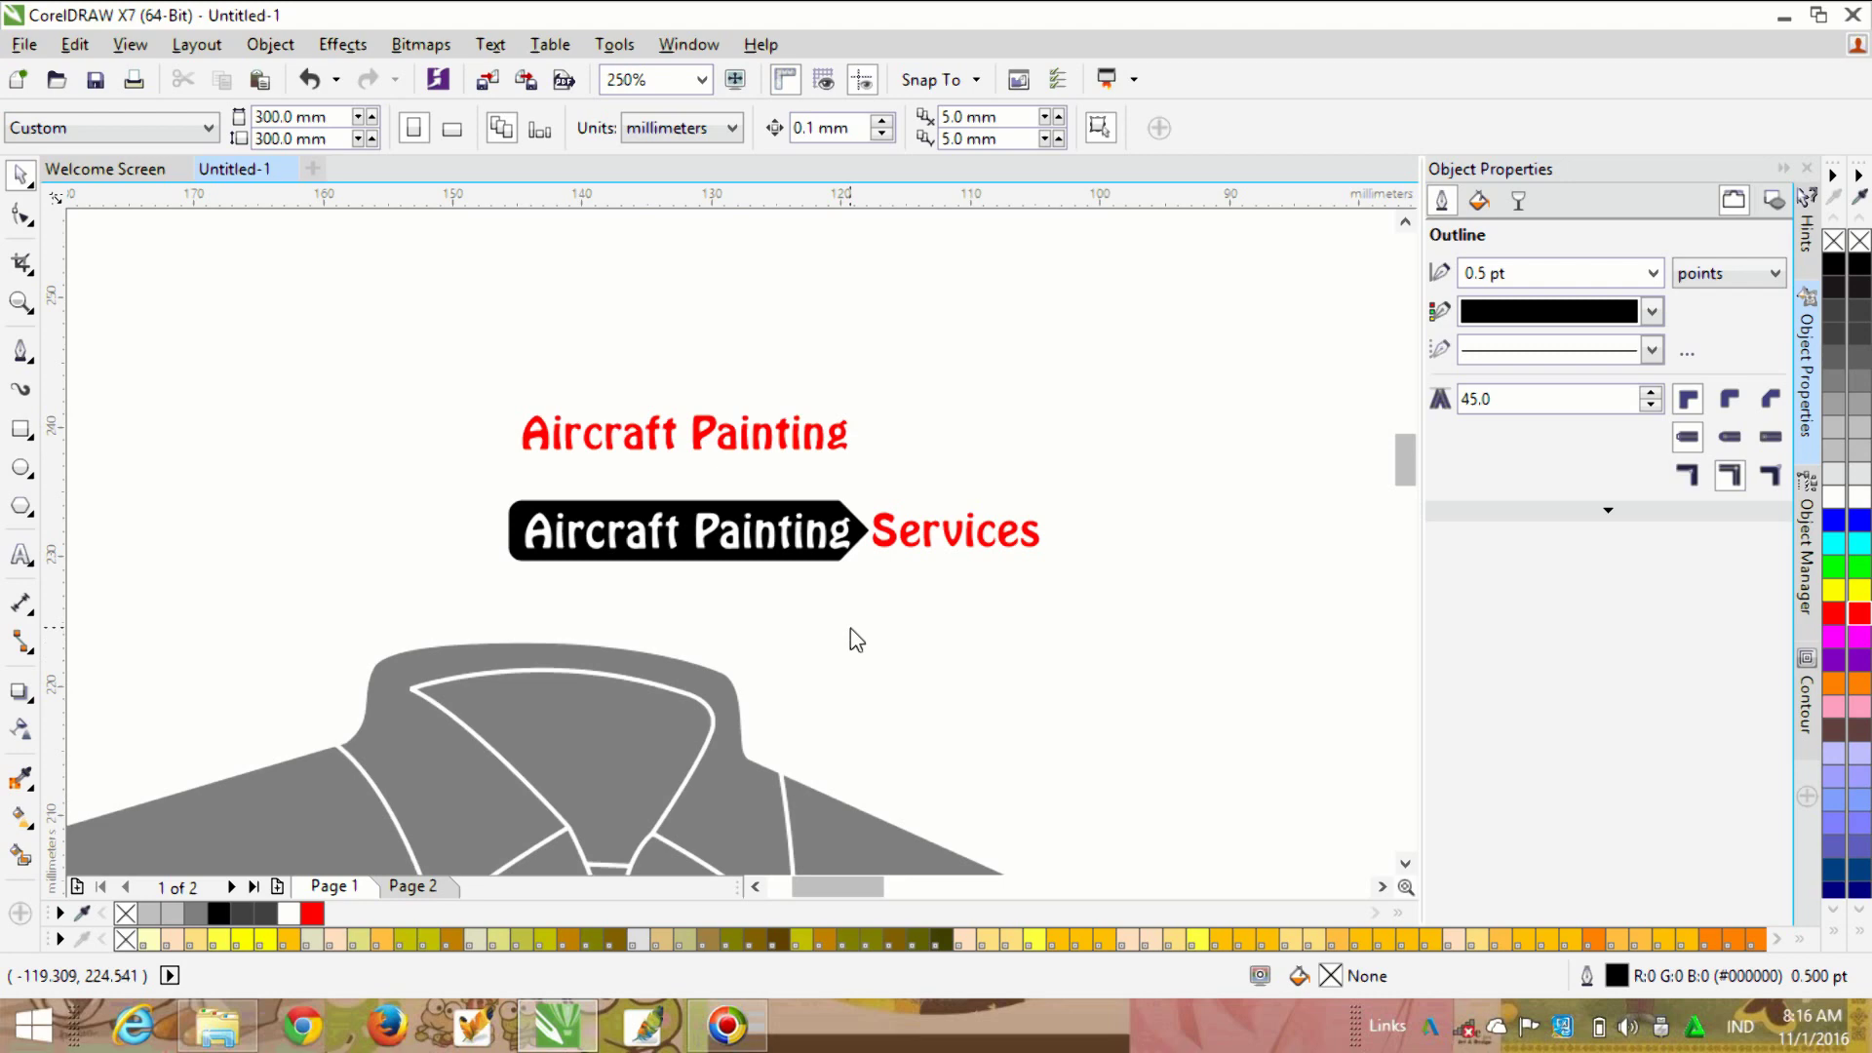
scroll(850, 628, "up", 1)
scroll(857, 613, "down", 1)
Step: Recolour Services black and marquee-select the whole banner including Services
left_click(546, 431)
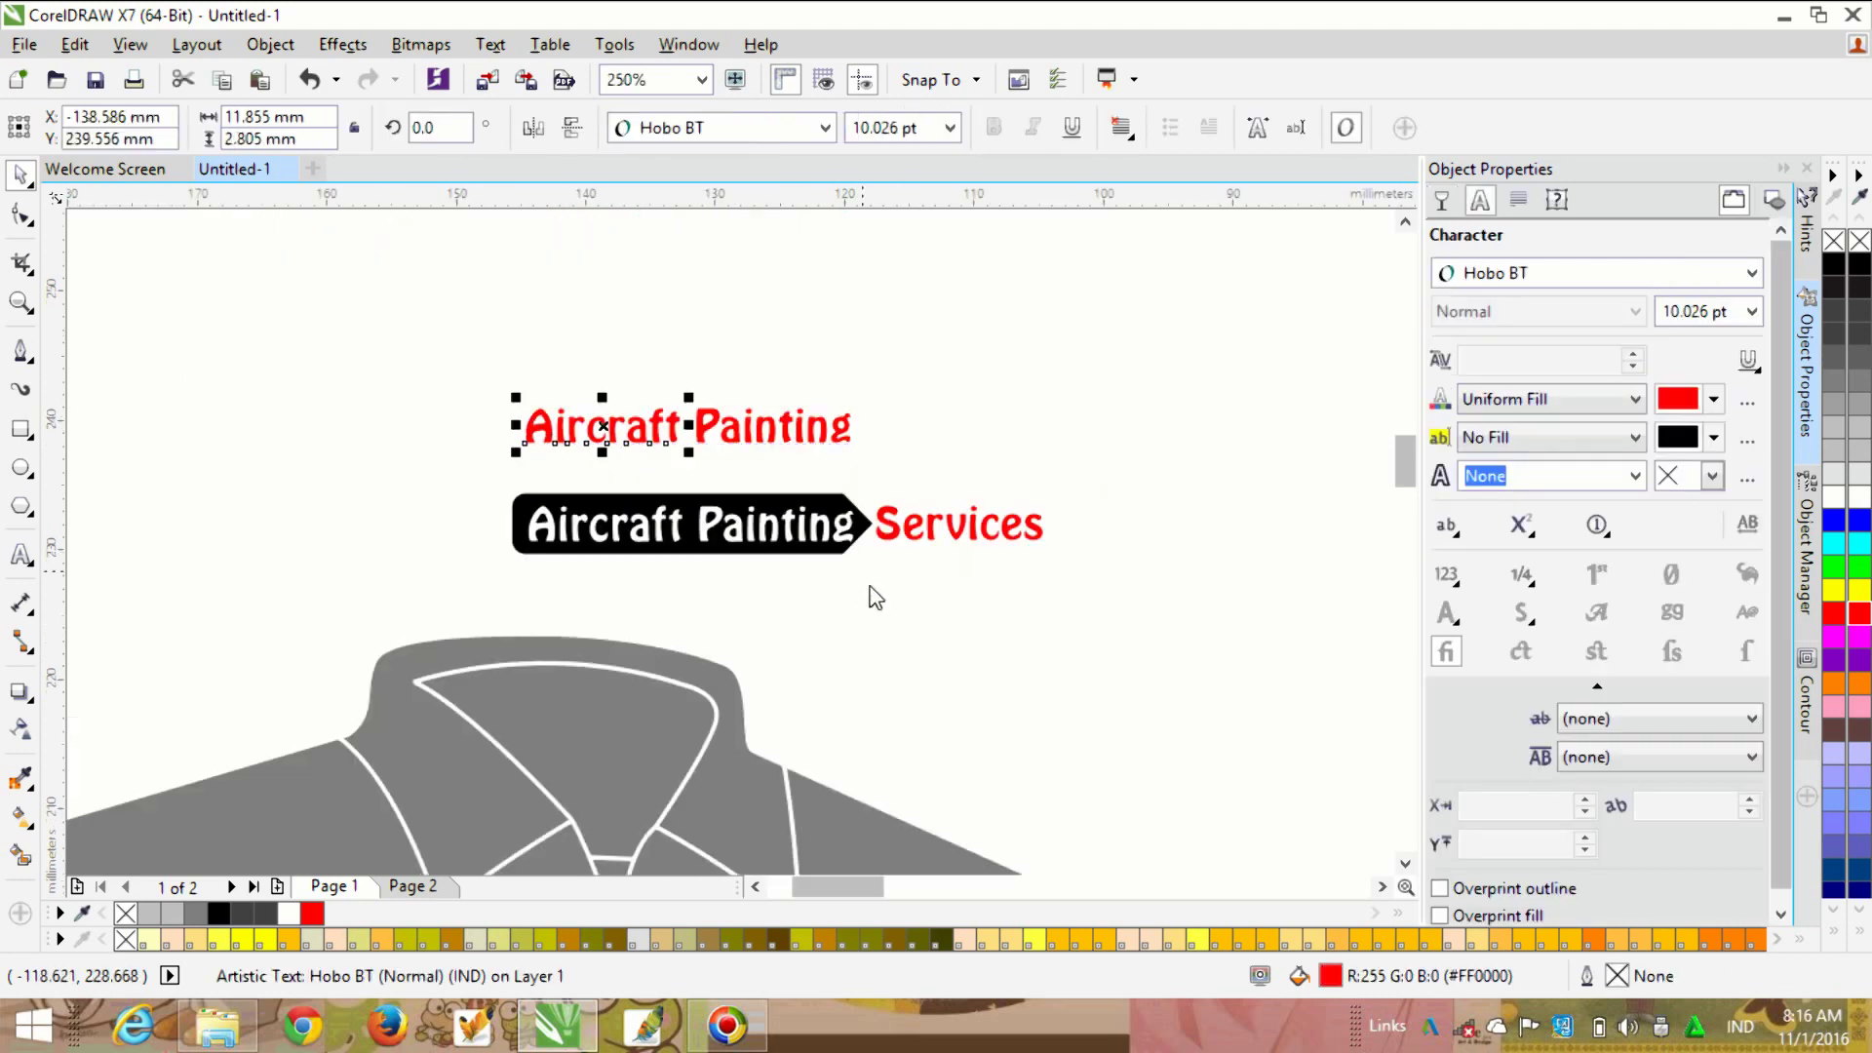
left_click(868, 592)
scroll(868, 587, "down", 2)
scroll(775, 634, "up", 2)
left_click(766, 366)
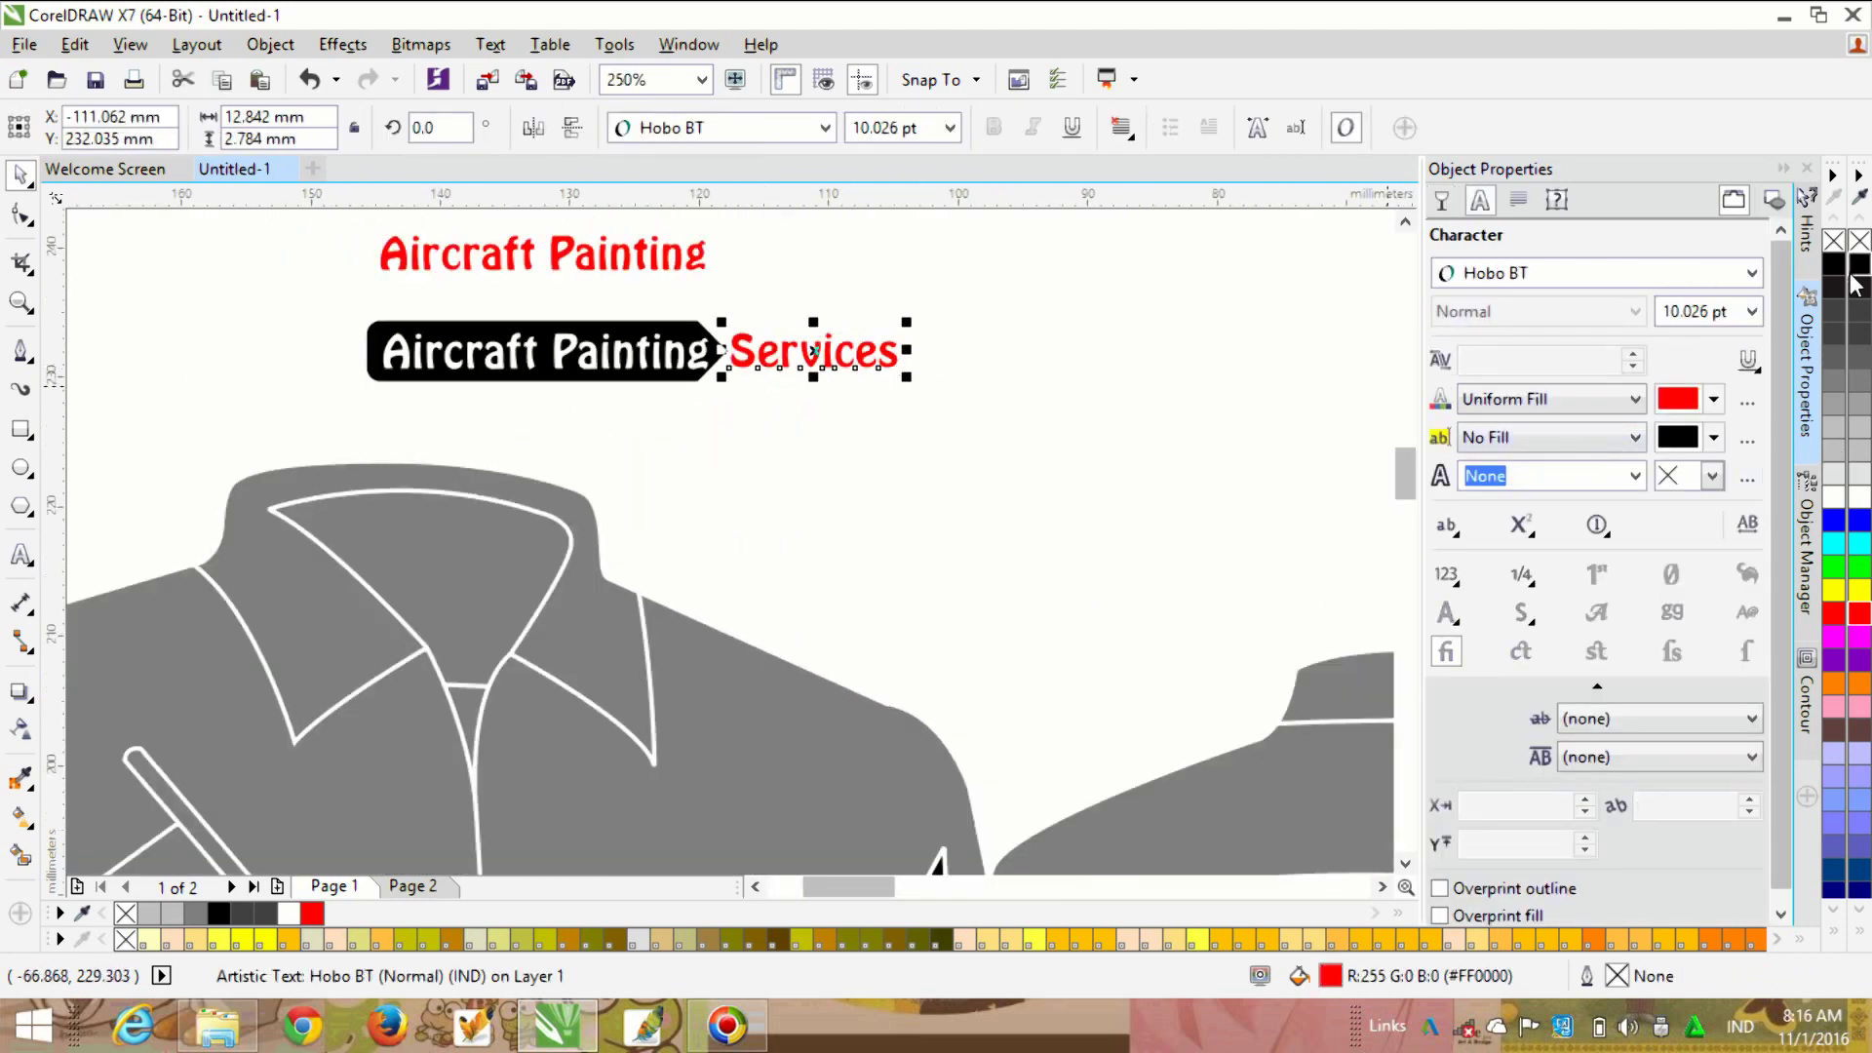
left_click(1852, 269)
left_click(992, 490)
left_click_drag(310, 301, 1012, 452)
scroll(1012, 452, "down", 2)
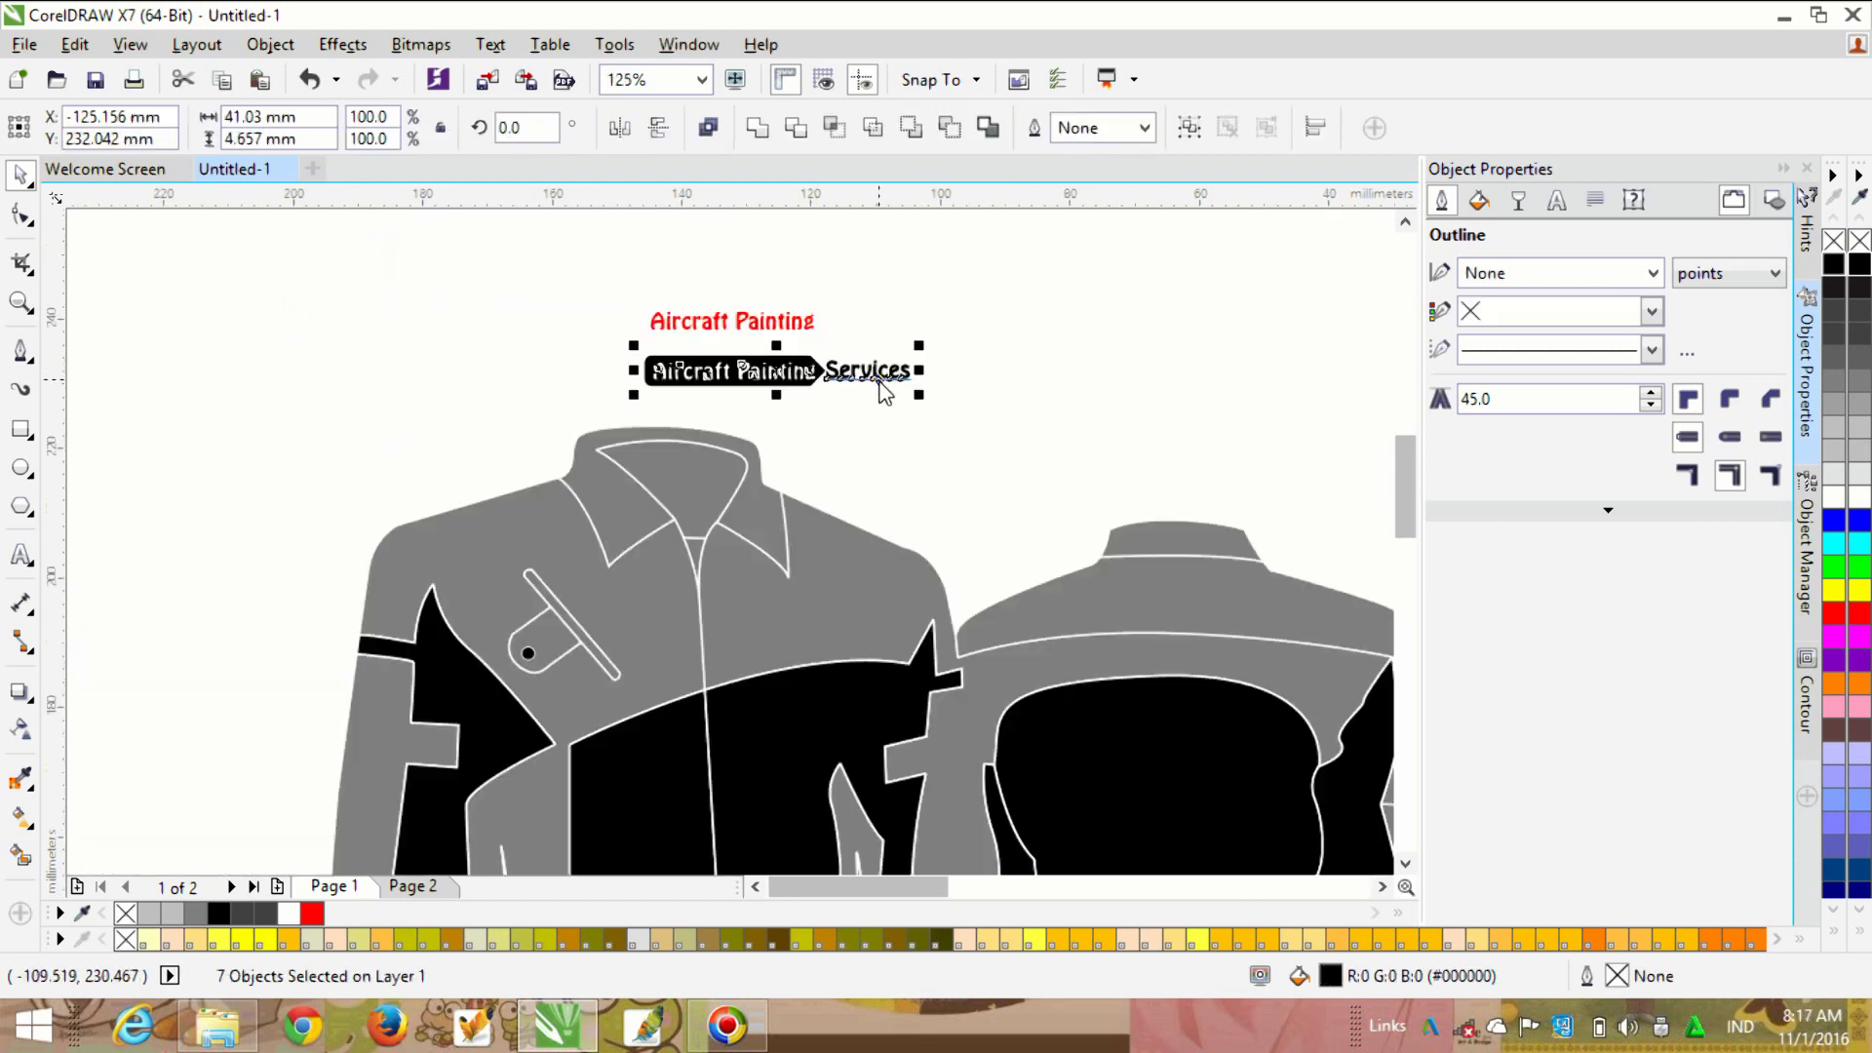
Step: Restore the top-right banner copy and move the left banner down onto the jacket
key("ctrl+z")
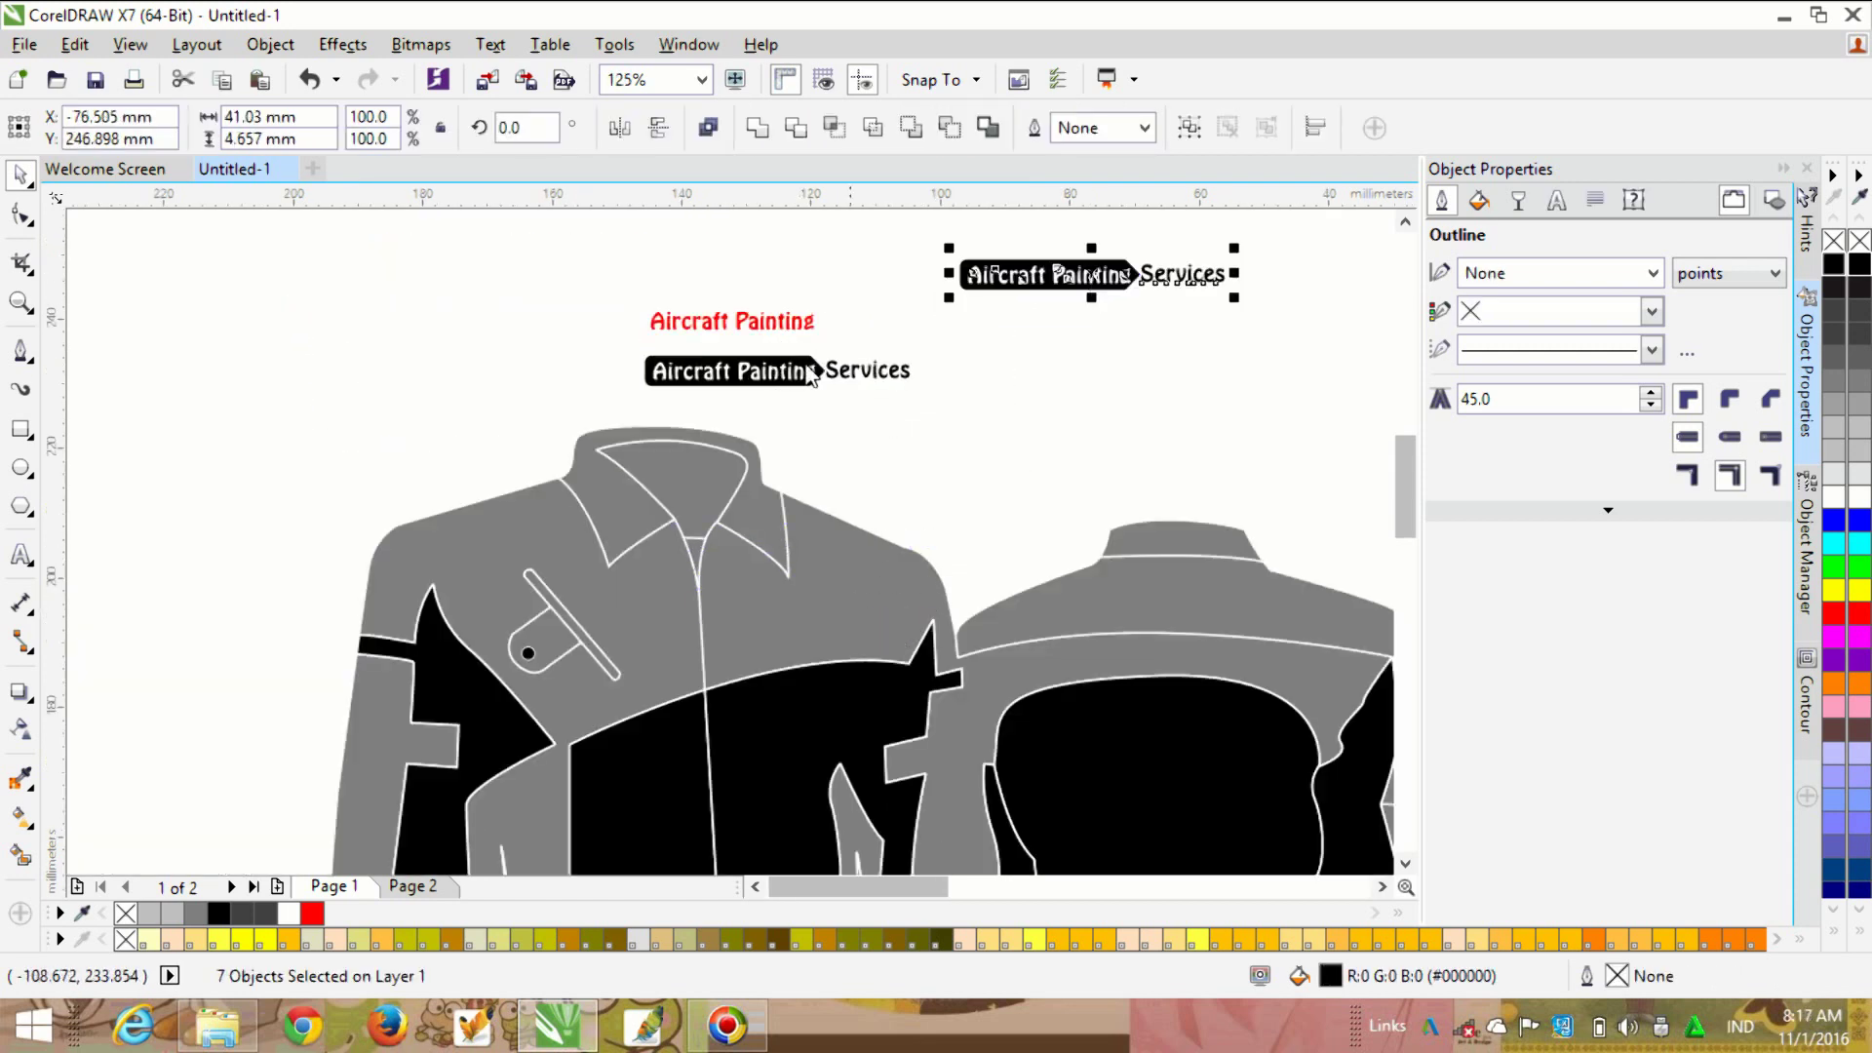
left_click_drag(599, 351, 926, 417)
left_click_drag(868, 369, 841, 606)
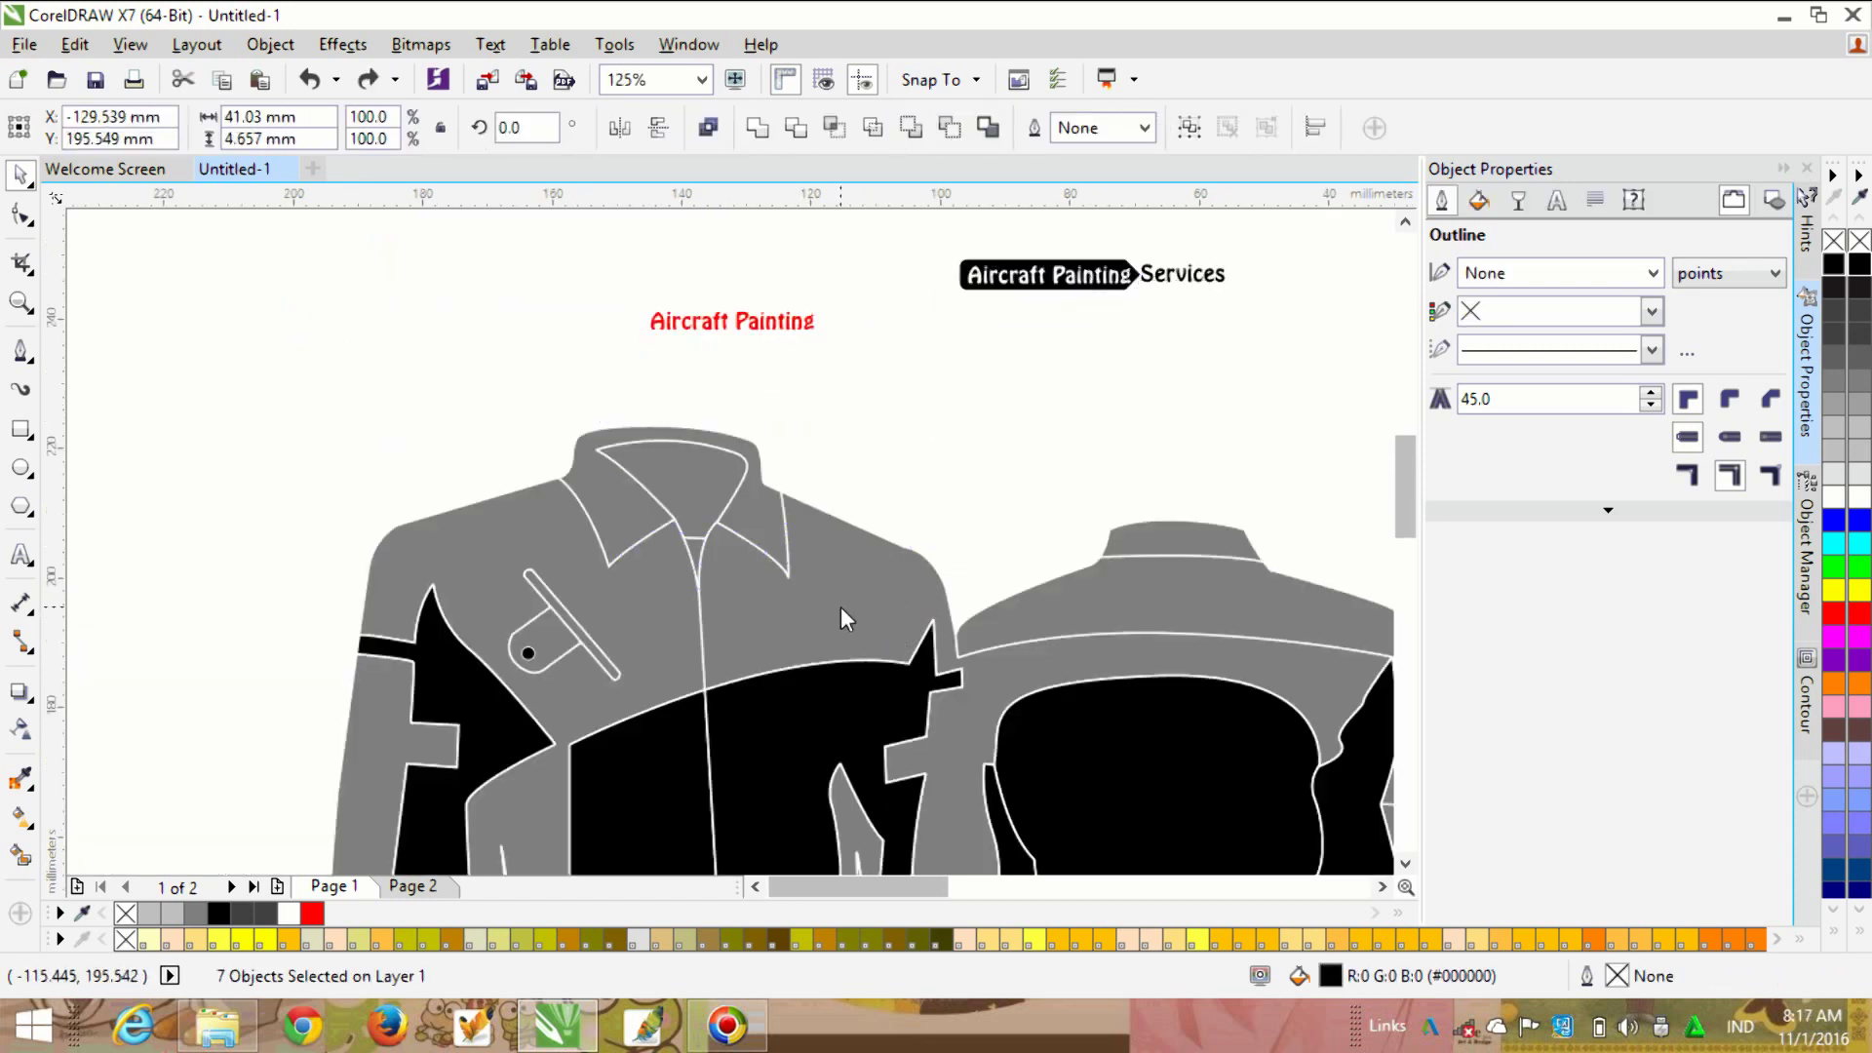
scroll(840, 606, "down", 4)
Step: Drag-duplicate the whole jacket artwork below the original
left_click_drag(598, 672, 942, 443)
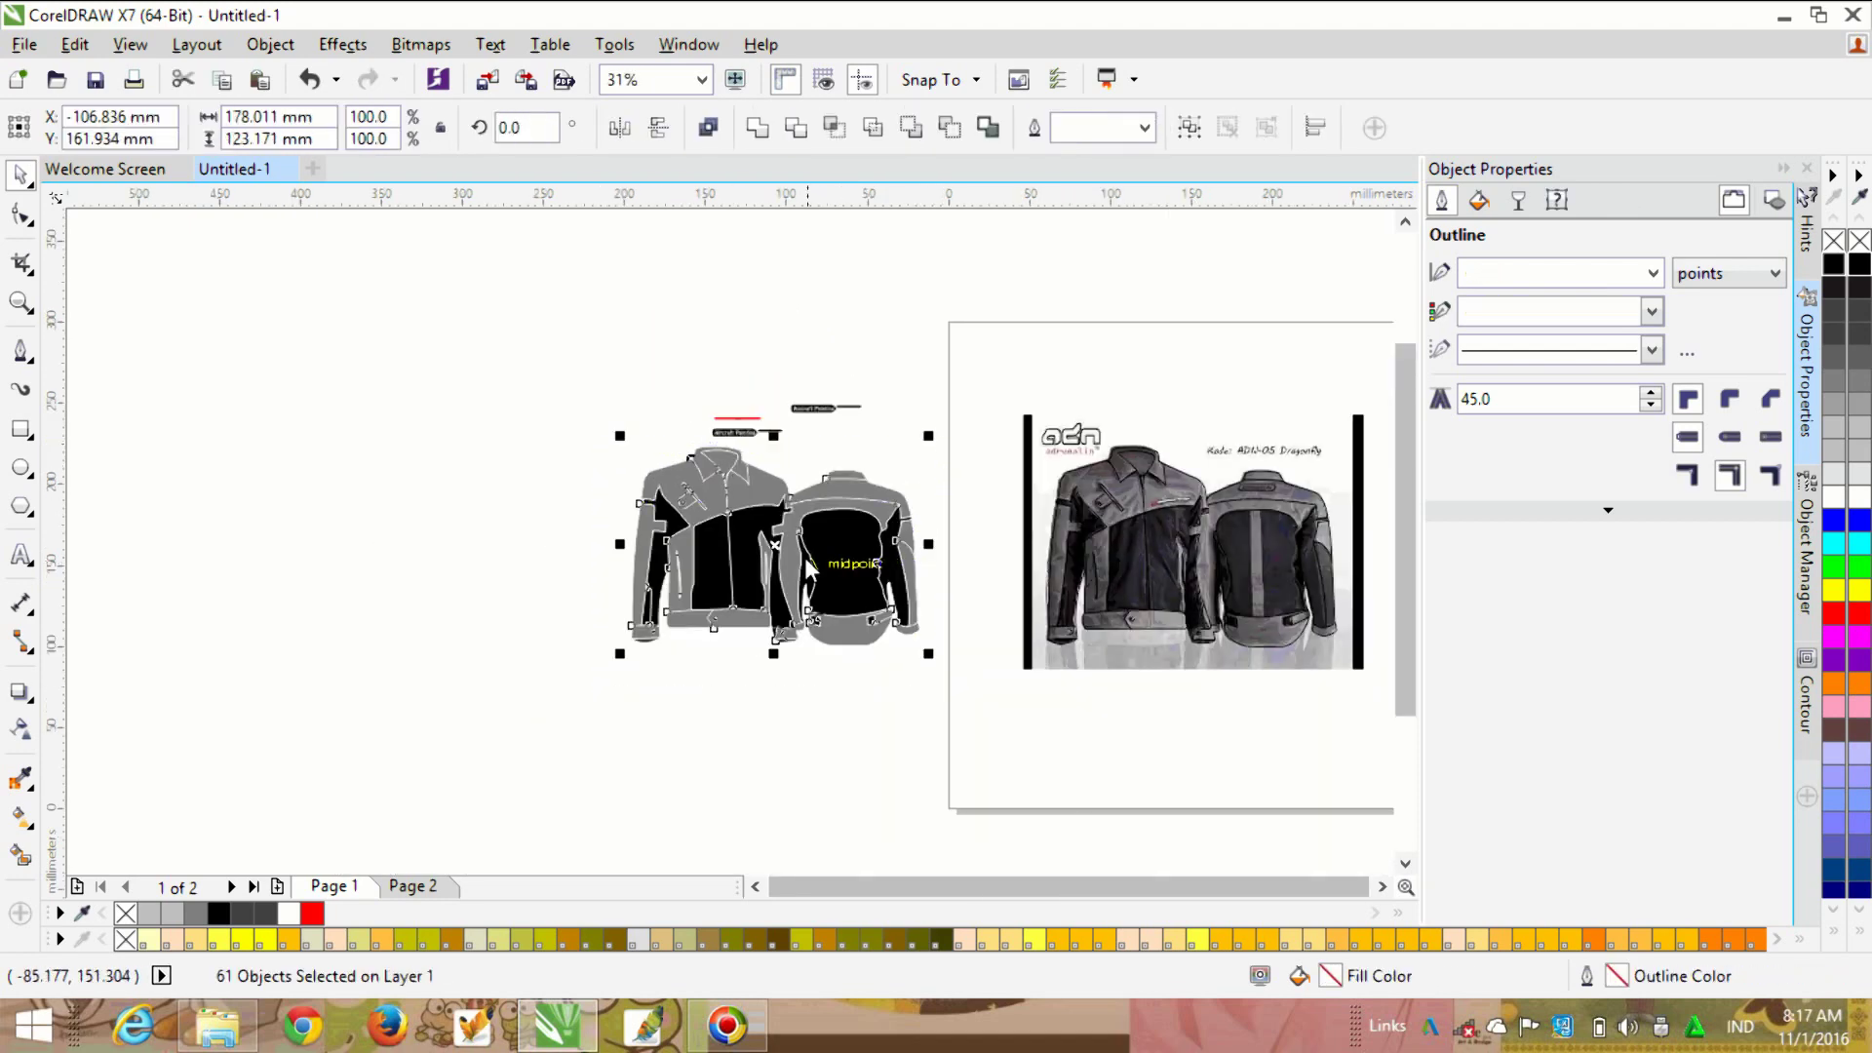
left_click_drag(774, 547, 777, 773)
scroll(800, 470, "up", 2)
Step: Move the banner copy onto the back jacket, shrinking it to fit across the shoulders
left_click(877, 363)
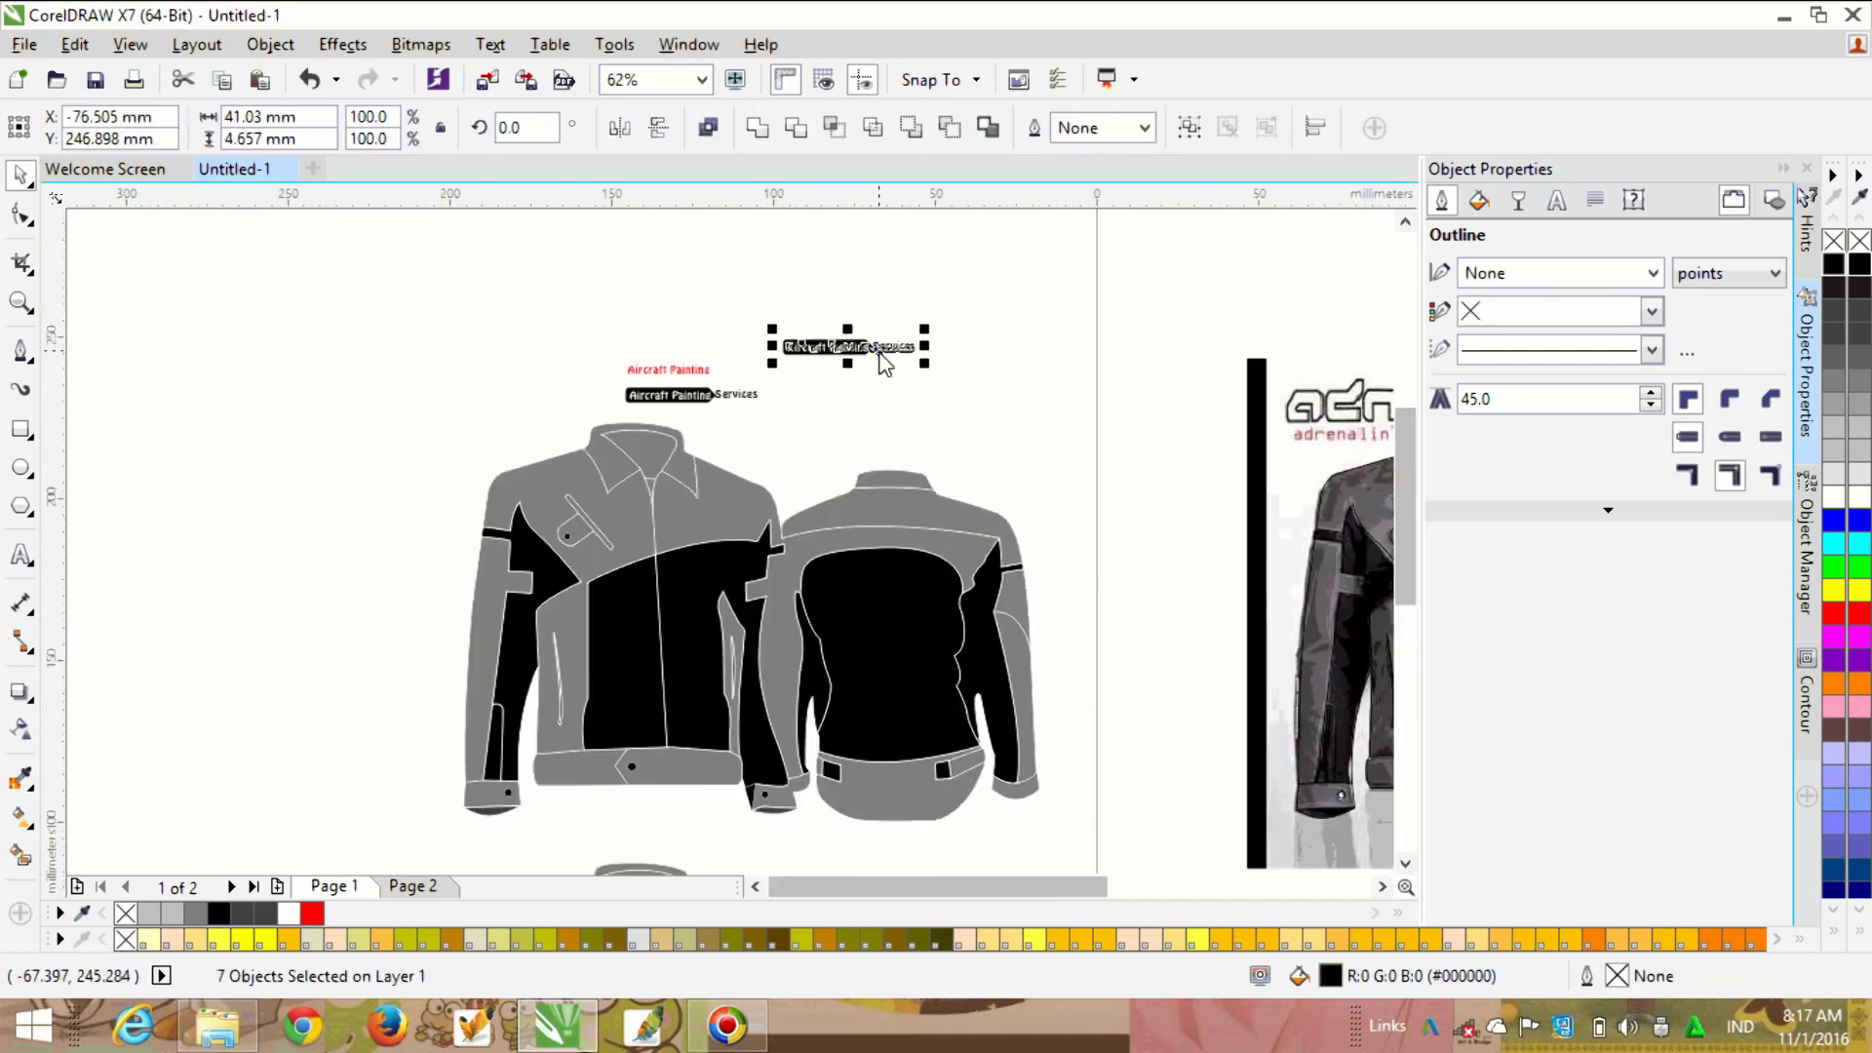
left_click_drag(877, 364, 740, 525)
scroll(751, 517, "down", 2)
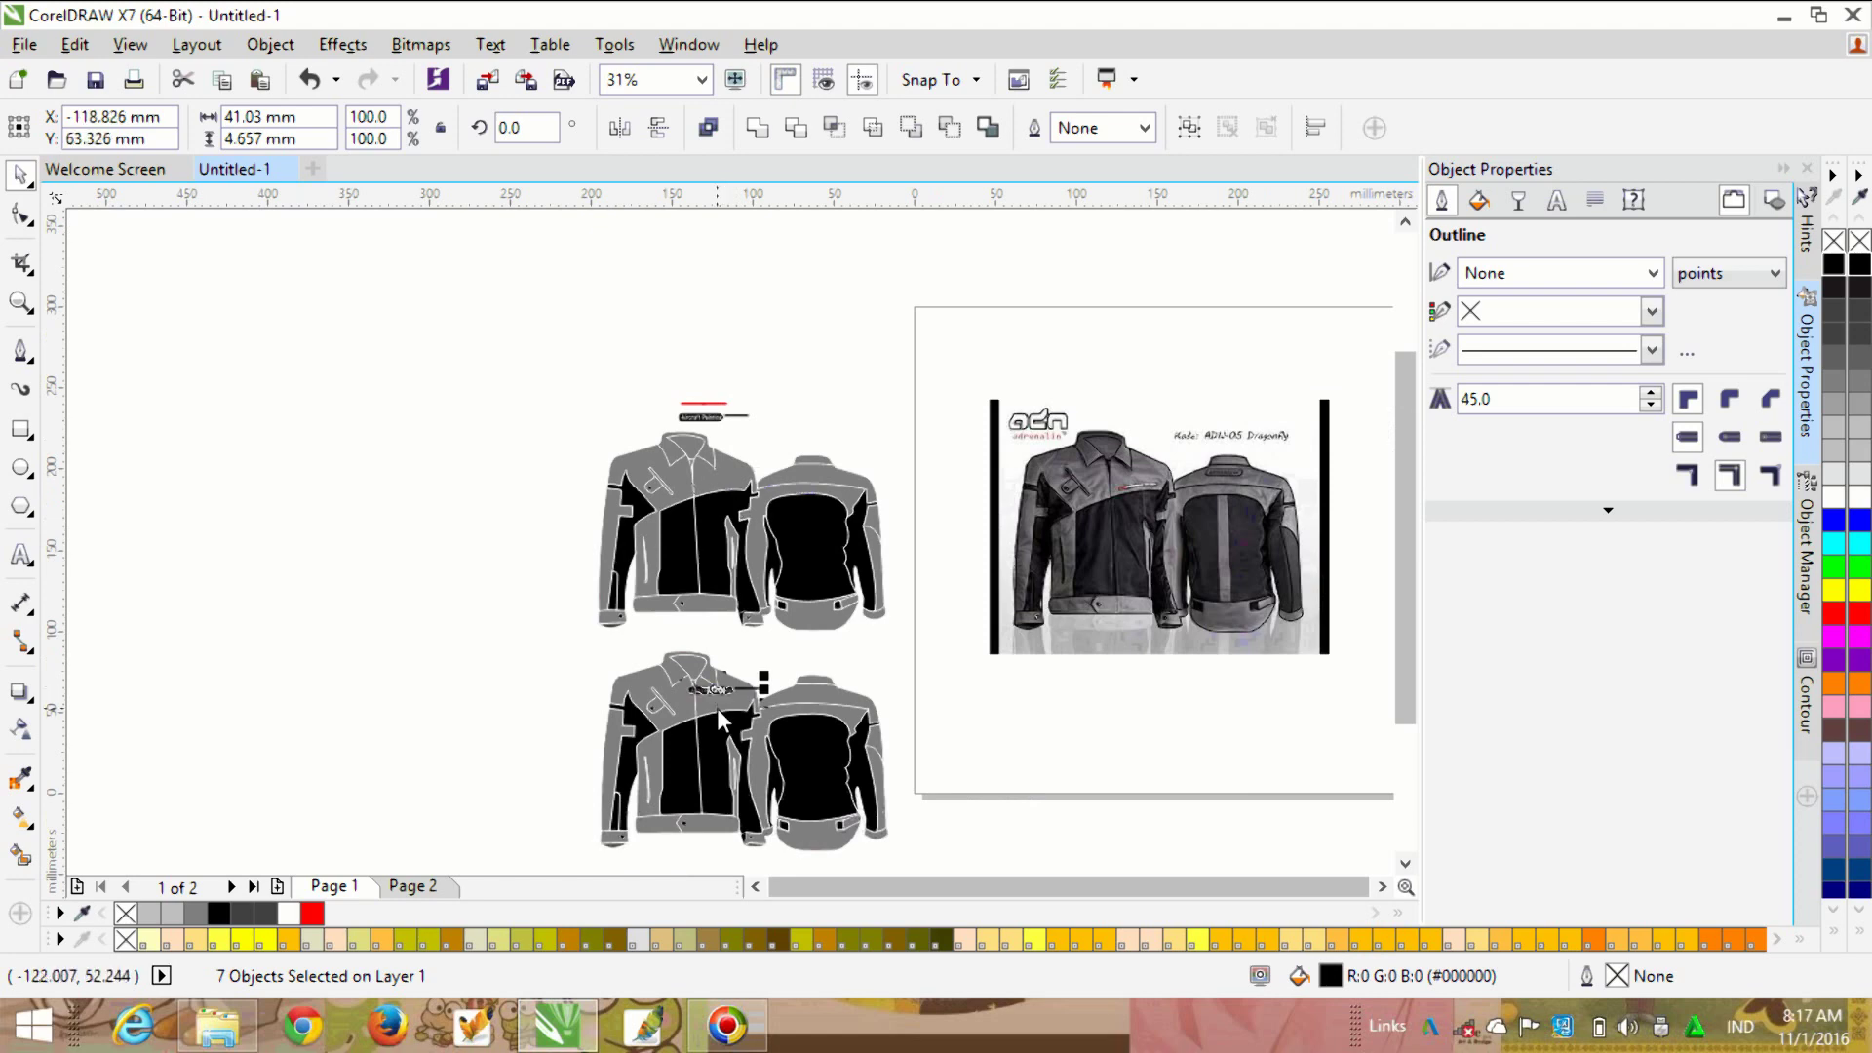
scroll(716, 708, "up", 3)
left_click(751, 589)
left_click_drag(1035, 529, 770, 702)
scroll(757, 546, "down", 6)
scroll(773, 514, "up", 3)
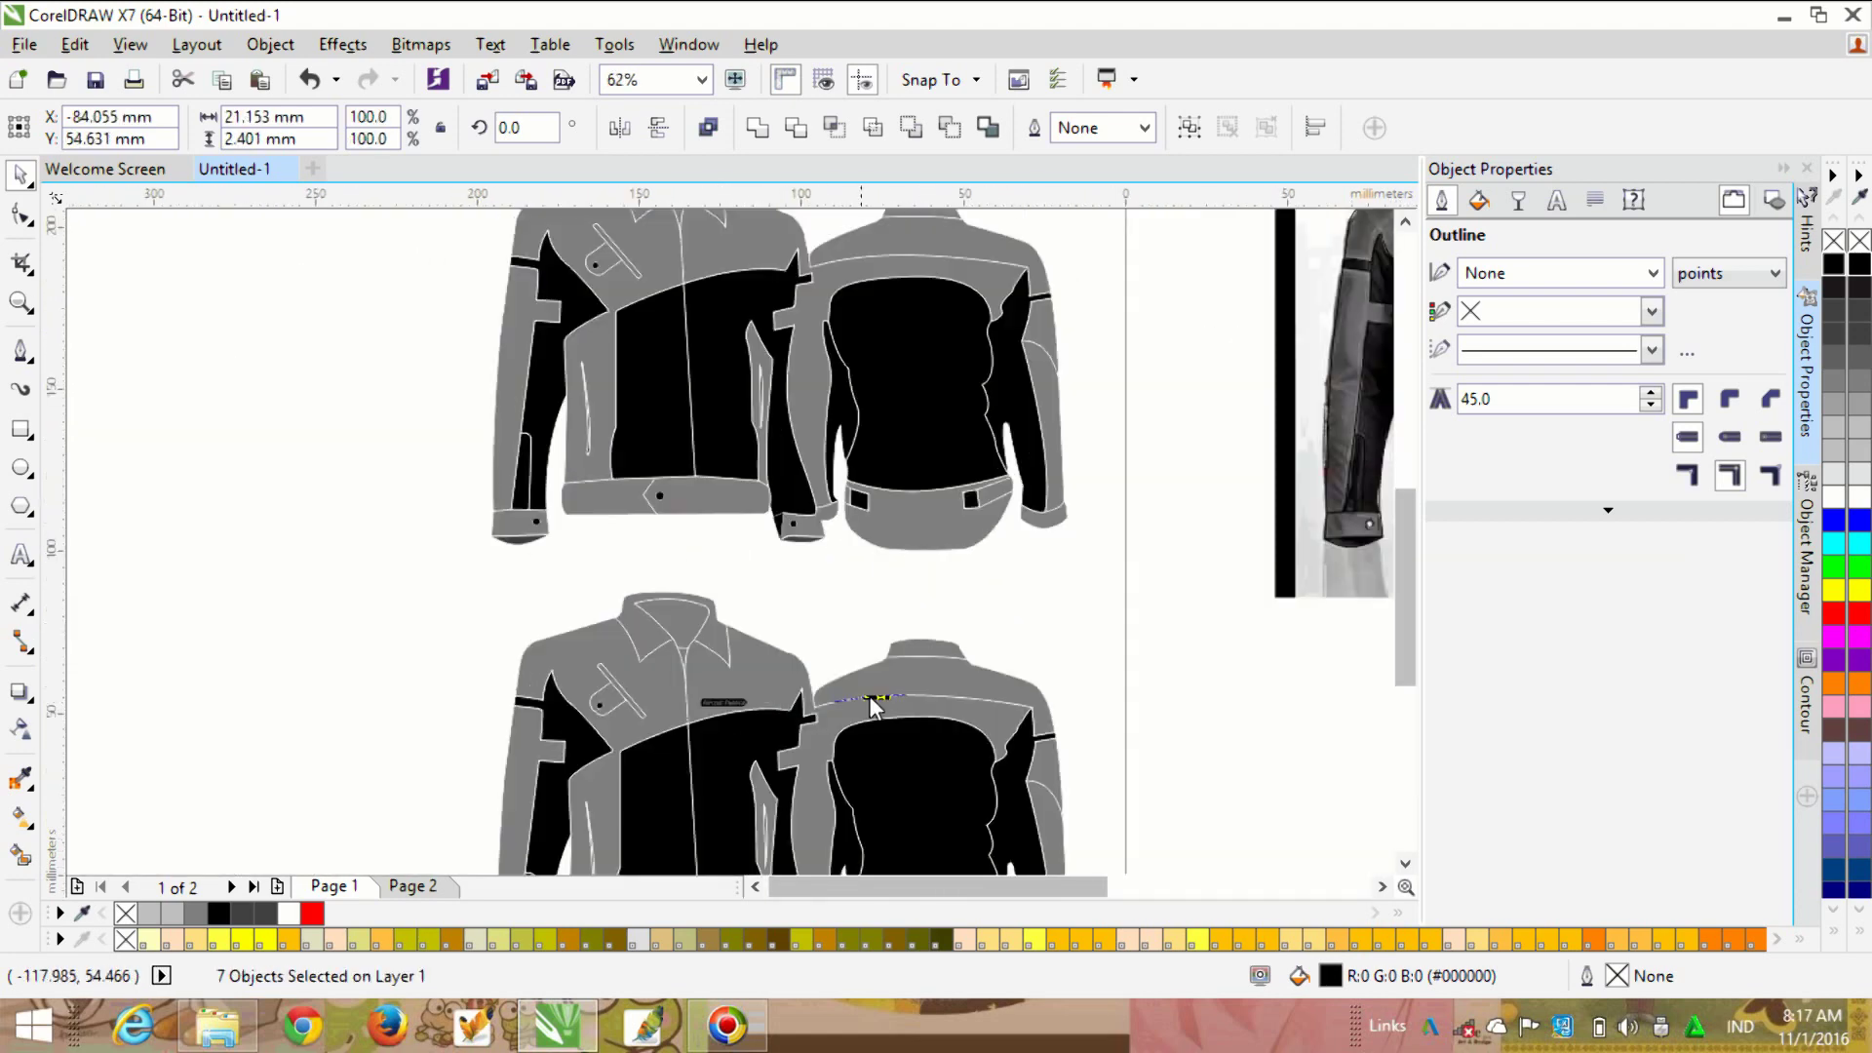
scroll(686, 747, "down", 2)
scroll(848, 667, "up", 5)
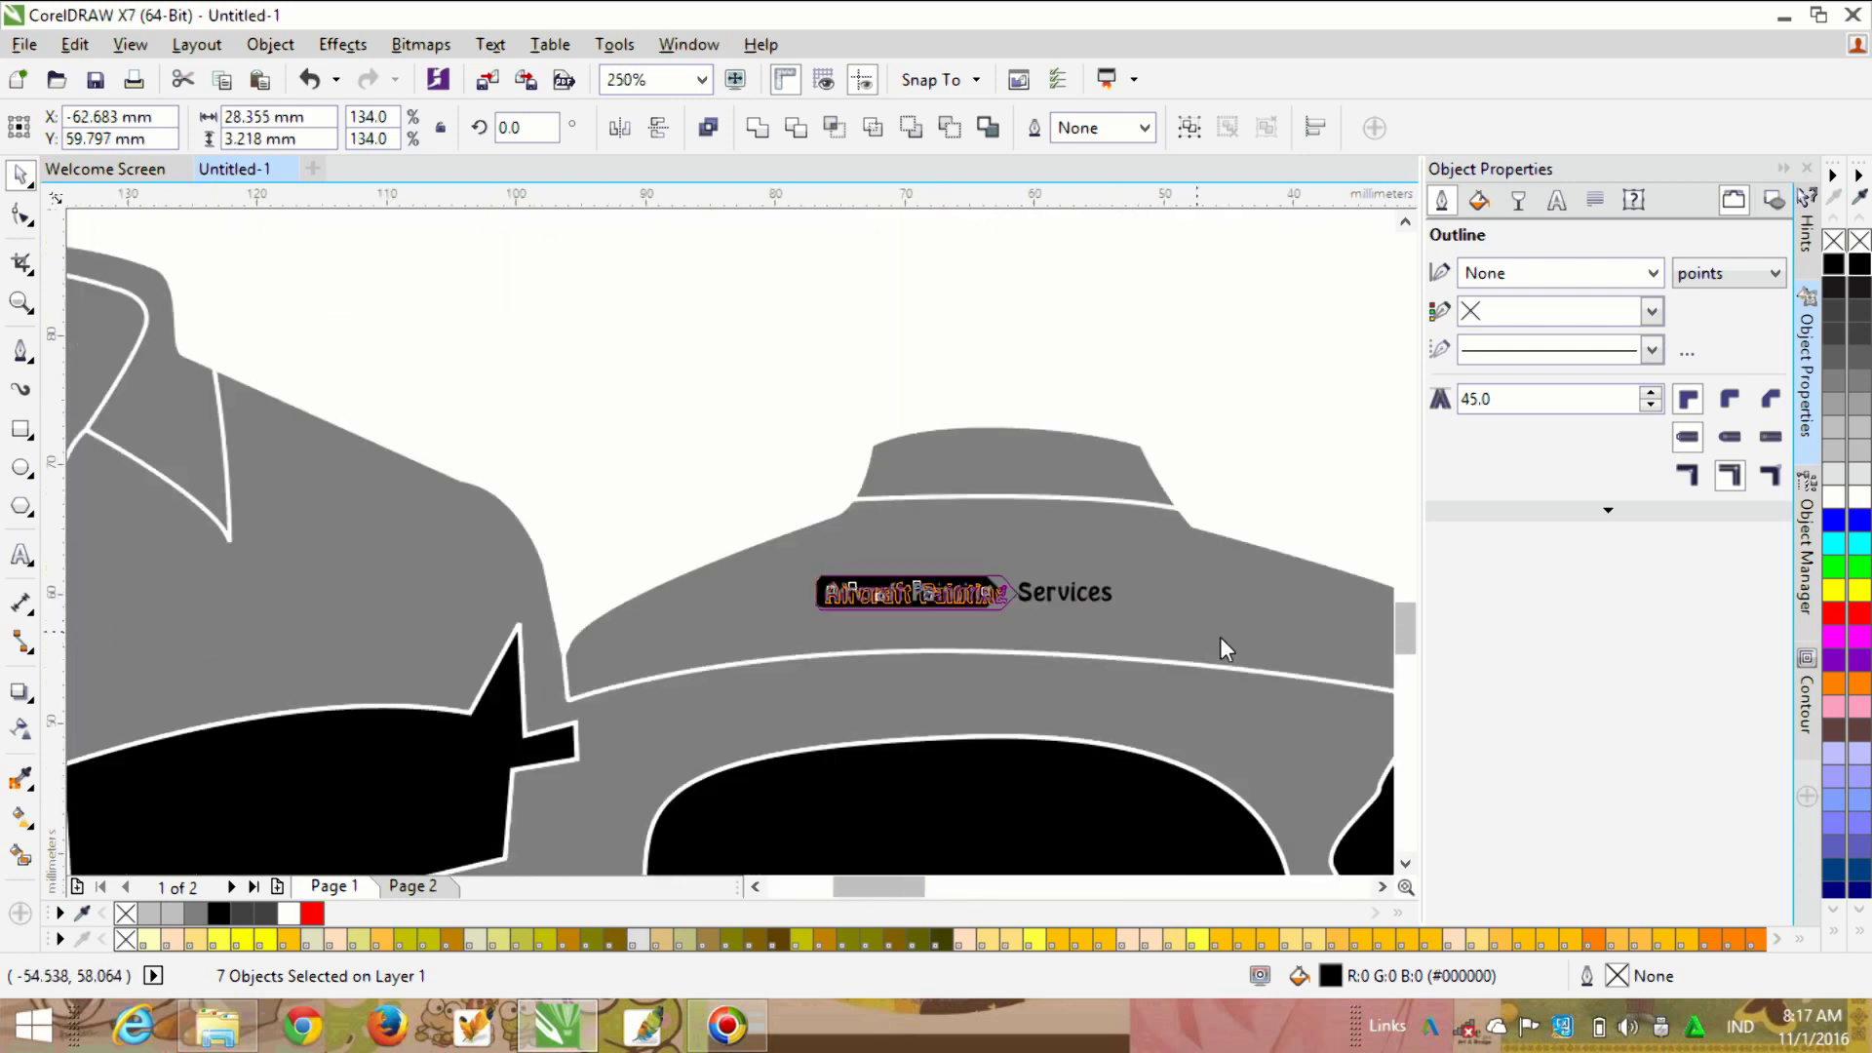
scroll(1072, 580, "up", 2)
left_click_drag(1043, 583, 1055, 587)
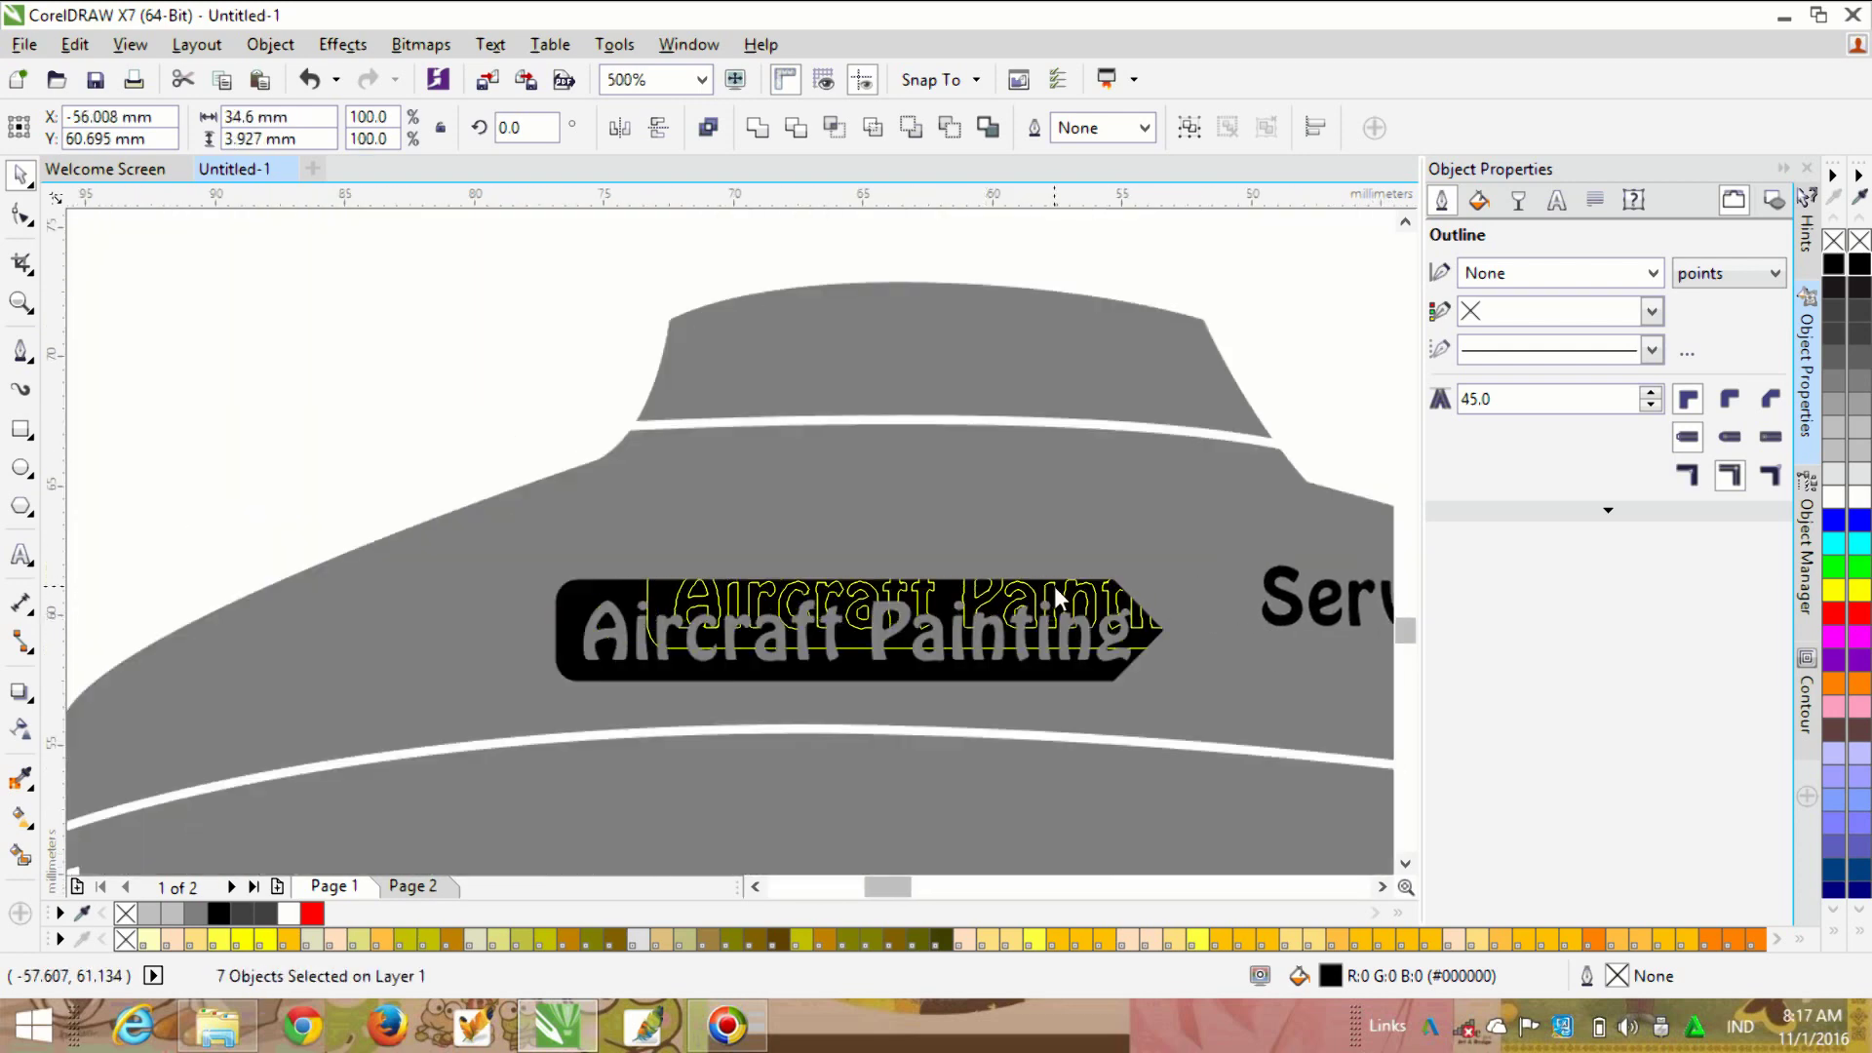
scroll(782, 587, "down", 2)
key("Escape")
scroll(921, 623, "up", 2)
Step: Move Services below the banner on the back jacket and scale it down
left_click(926, 507)
left_click_drag(926, 507, 643, 589)
left_click_drag(843, 534, 774, 538)
scroll(806, 580, "down", 1)
scroll(763, 548, "up", 2)
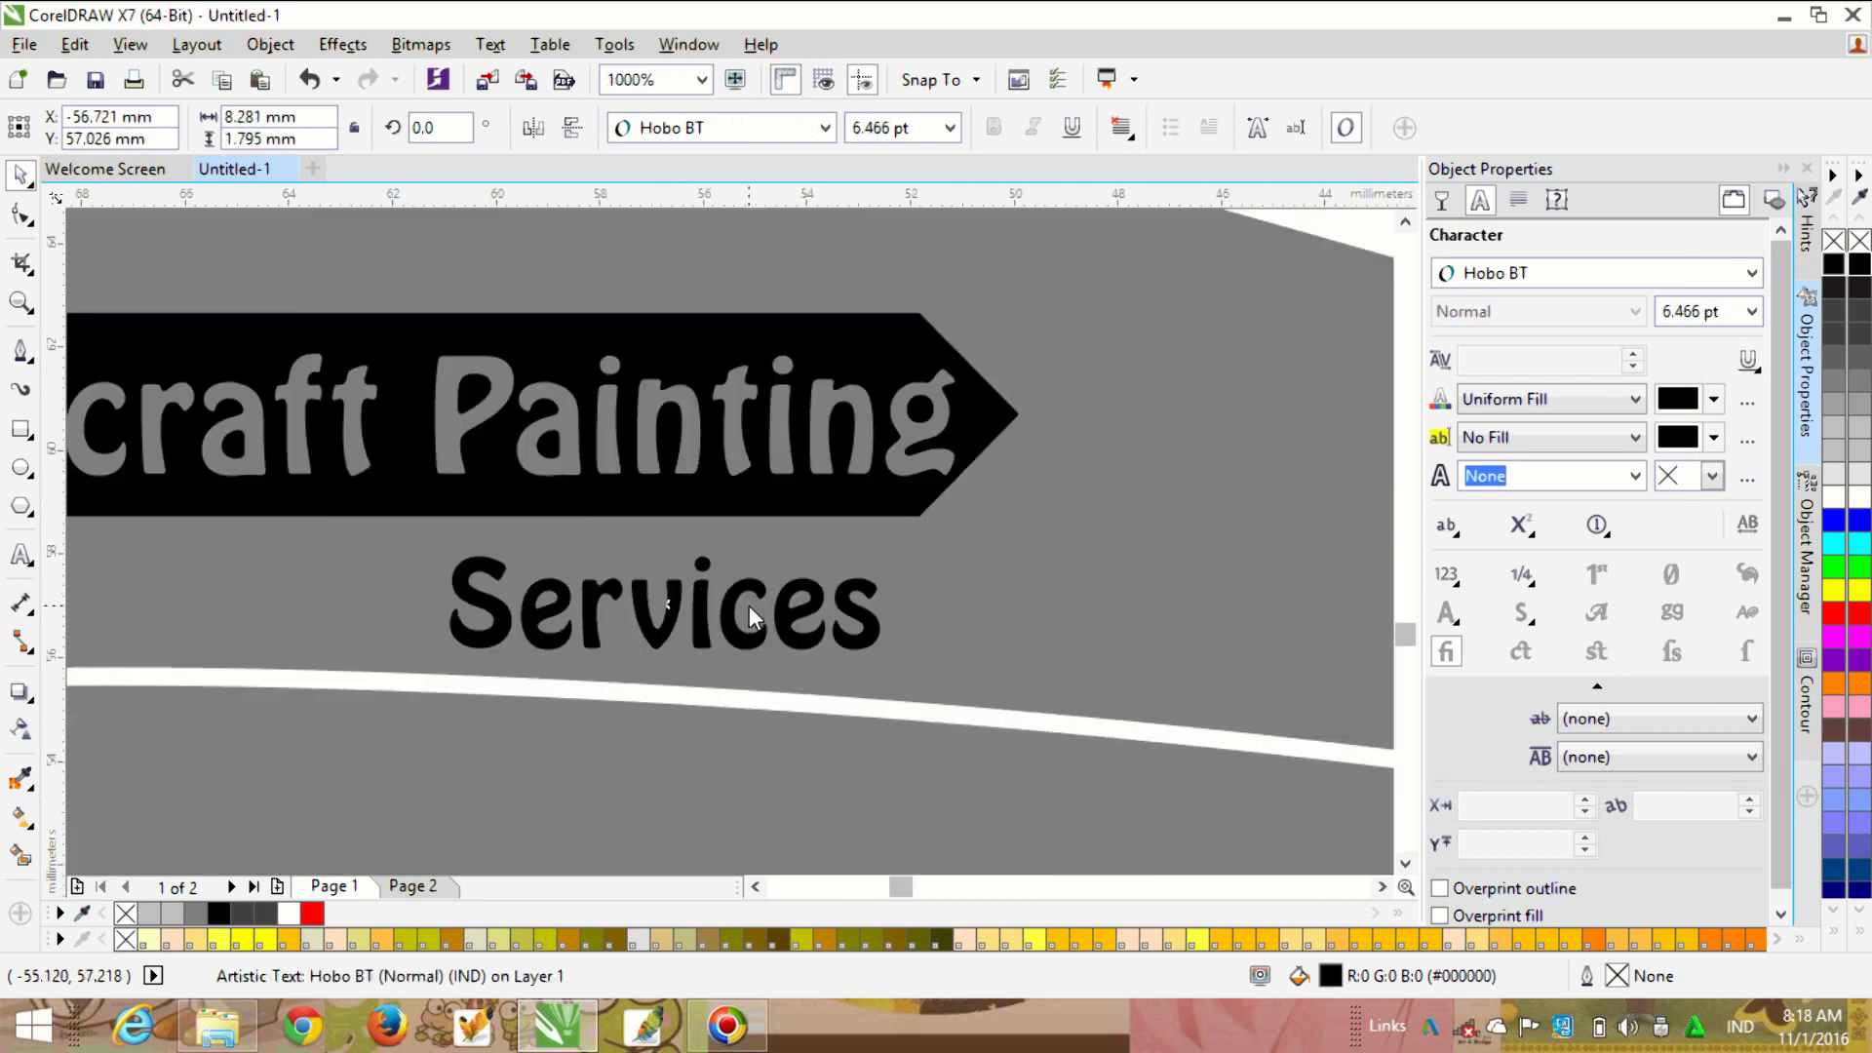
mouse_move(749, 605)
left_mouse_down()
mouse_move(753, 555)
mouse_move(437, 571)
mouse_move(562, 430)
mouse_move(747, 406)
left_mouse_up()
scroll(753, 562, "down", 1)
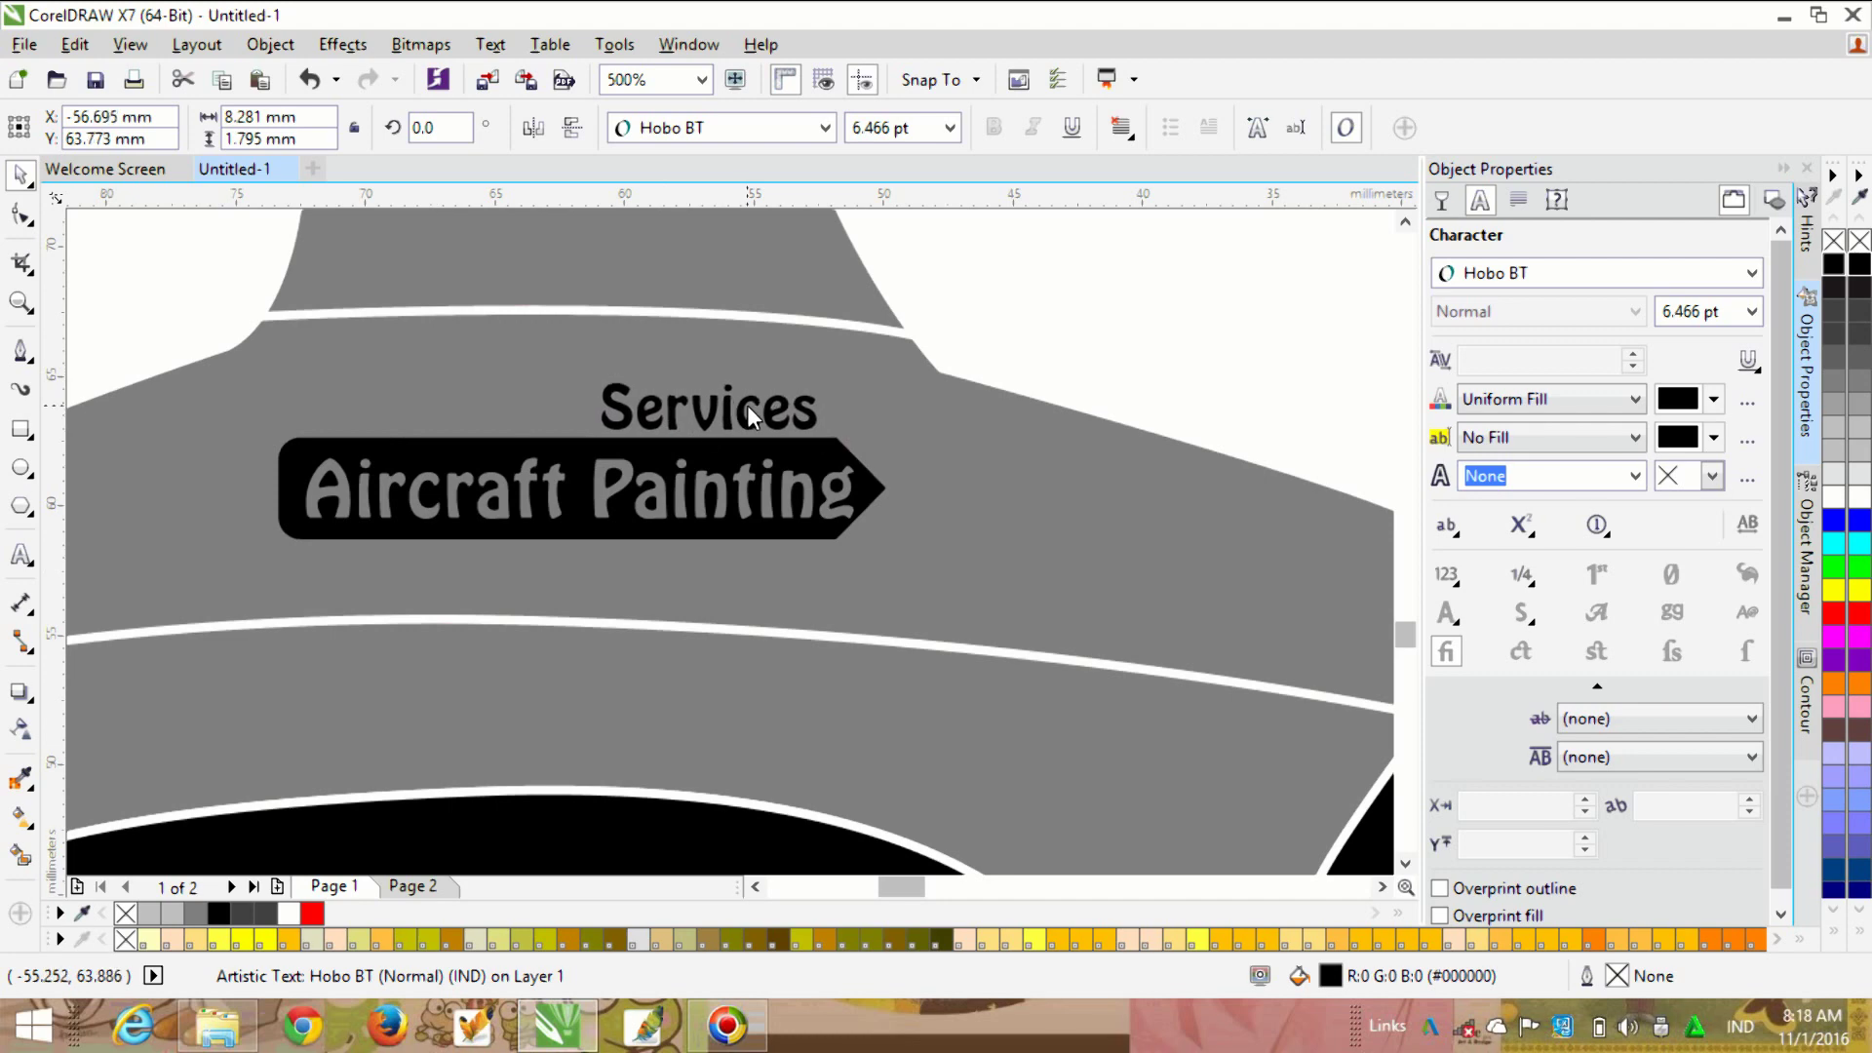
Step: Rotate the Services text to a steeper angle with its rotation handles
scroll(747, 410, "down", 1)
scroll(735, 522, "up", 2)
scroll(722, 507, "down", 1)
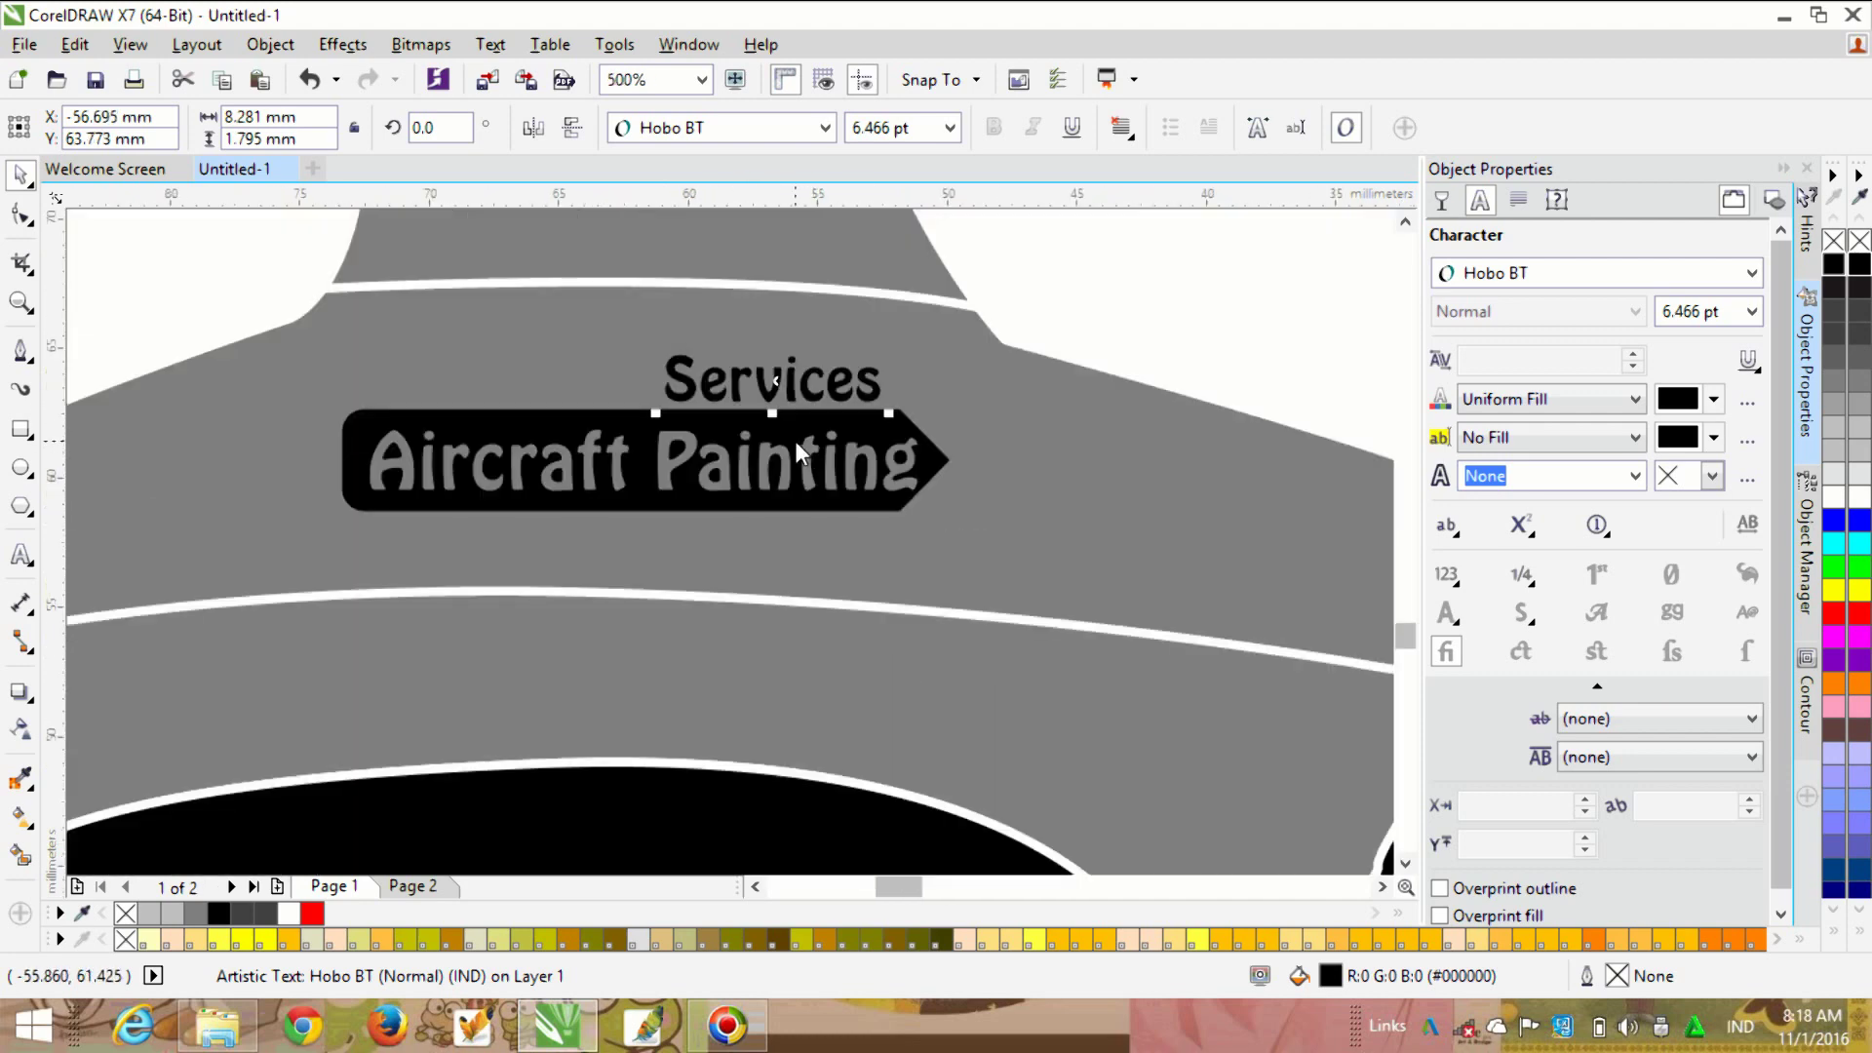
scroll(794, 441, "up", 1)
scroll(726, 455, "down", 1)
left_click(757, 404)
left_click_drag(856, 418, 1012, 465)
left_click(989, 492)
scroll(985, 452, "up", 2)
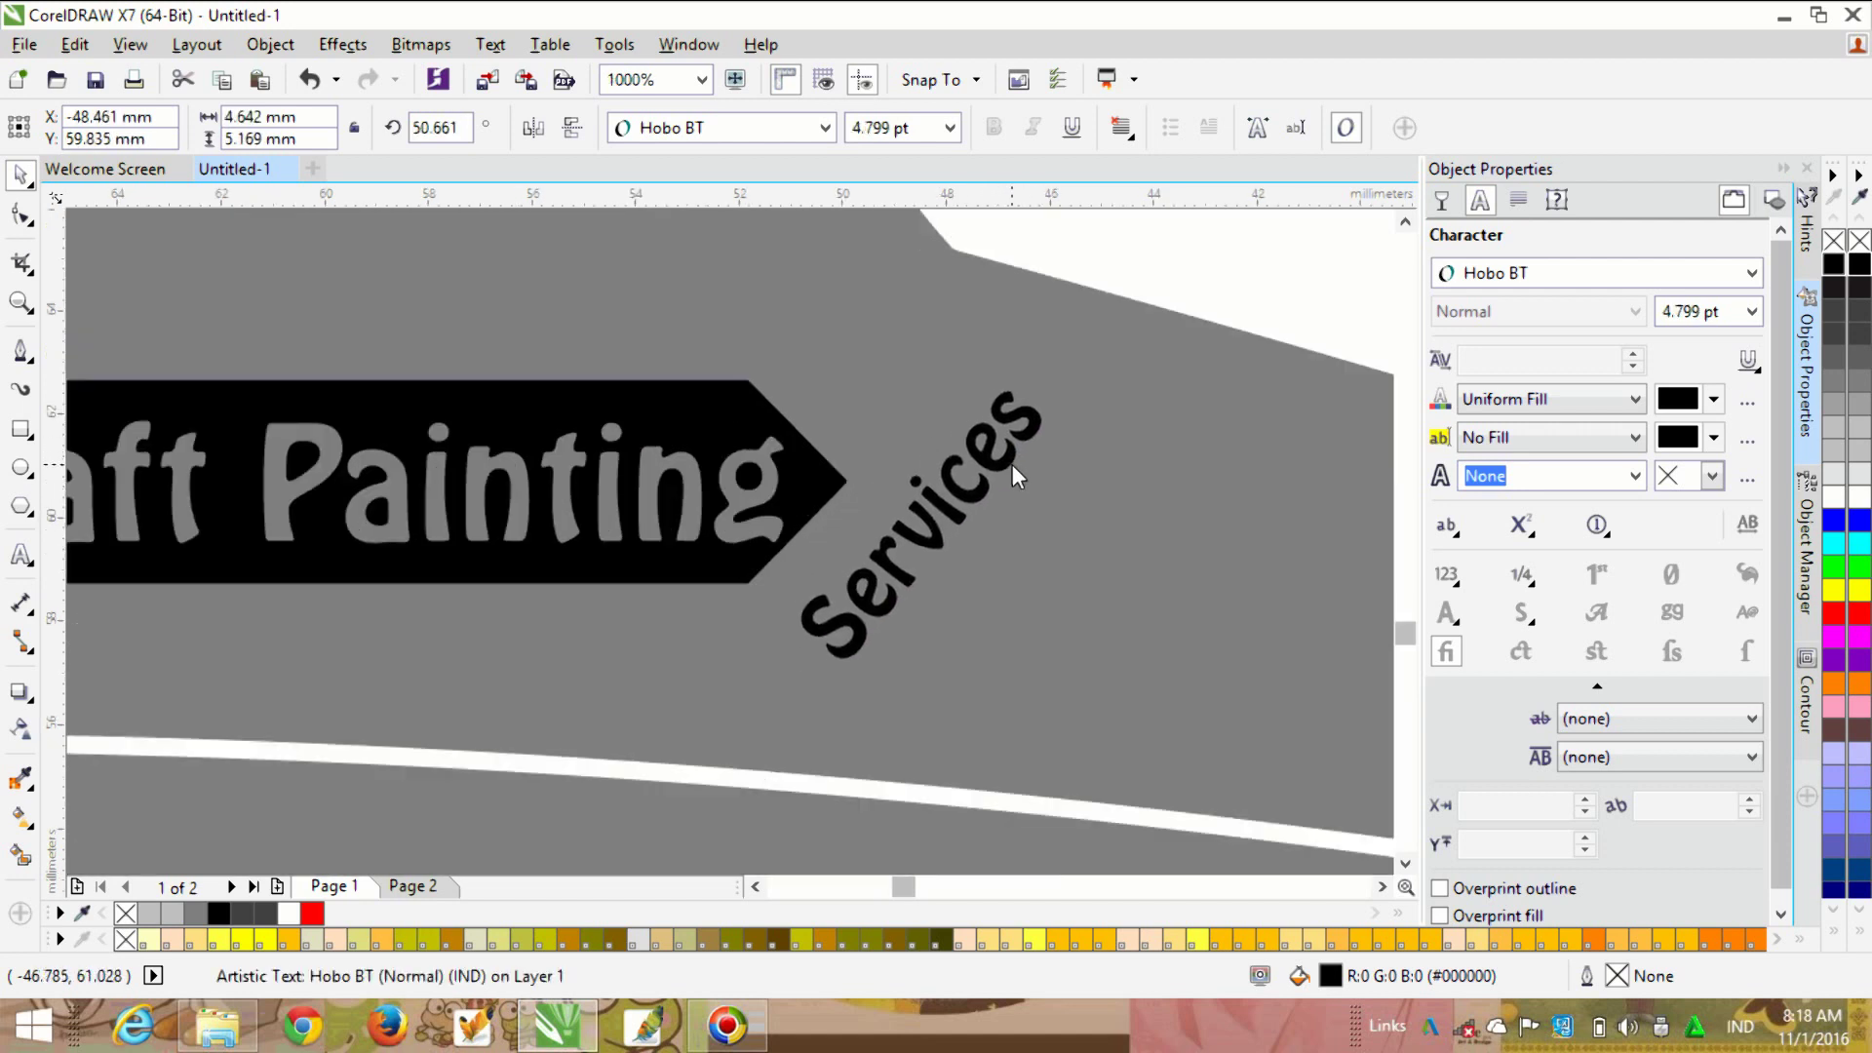
scroll(1012, 464, "down", 2)
left_click(1099, 358)
Step: Group the six Aircraft Painting banner objects and move the group slightly up
scroll(1100, 359, "down", 1)
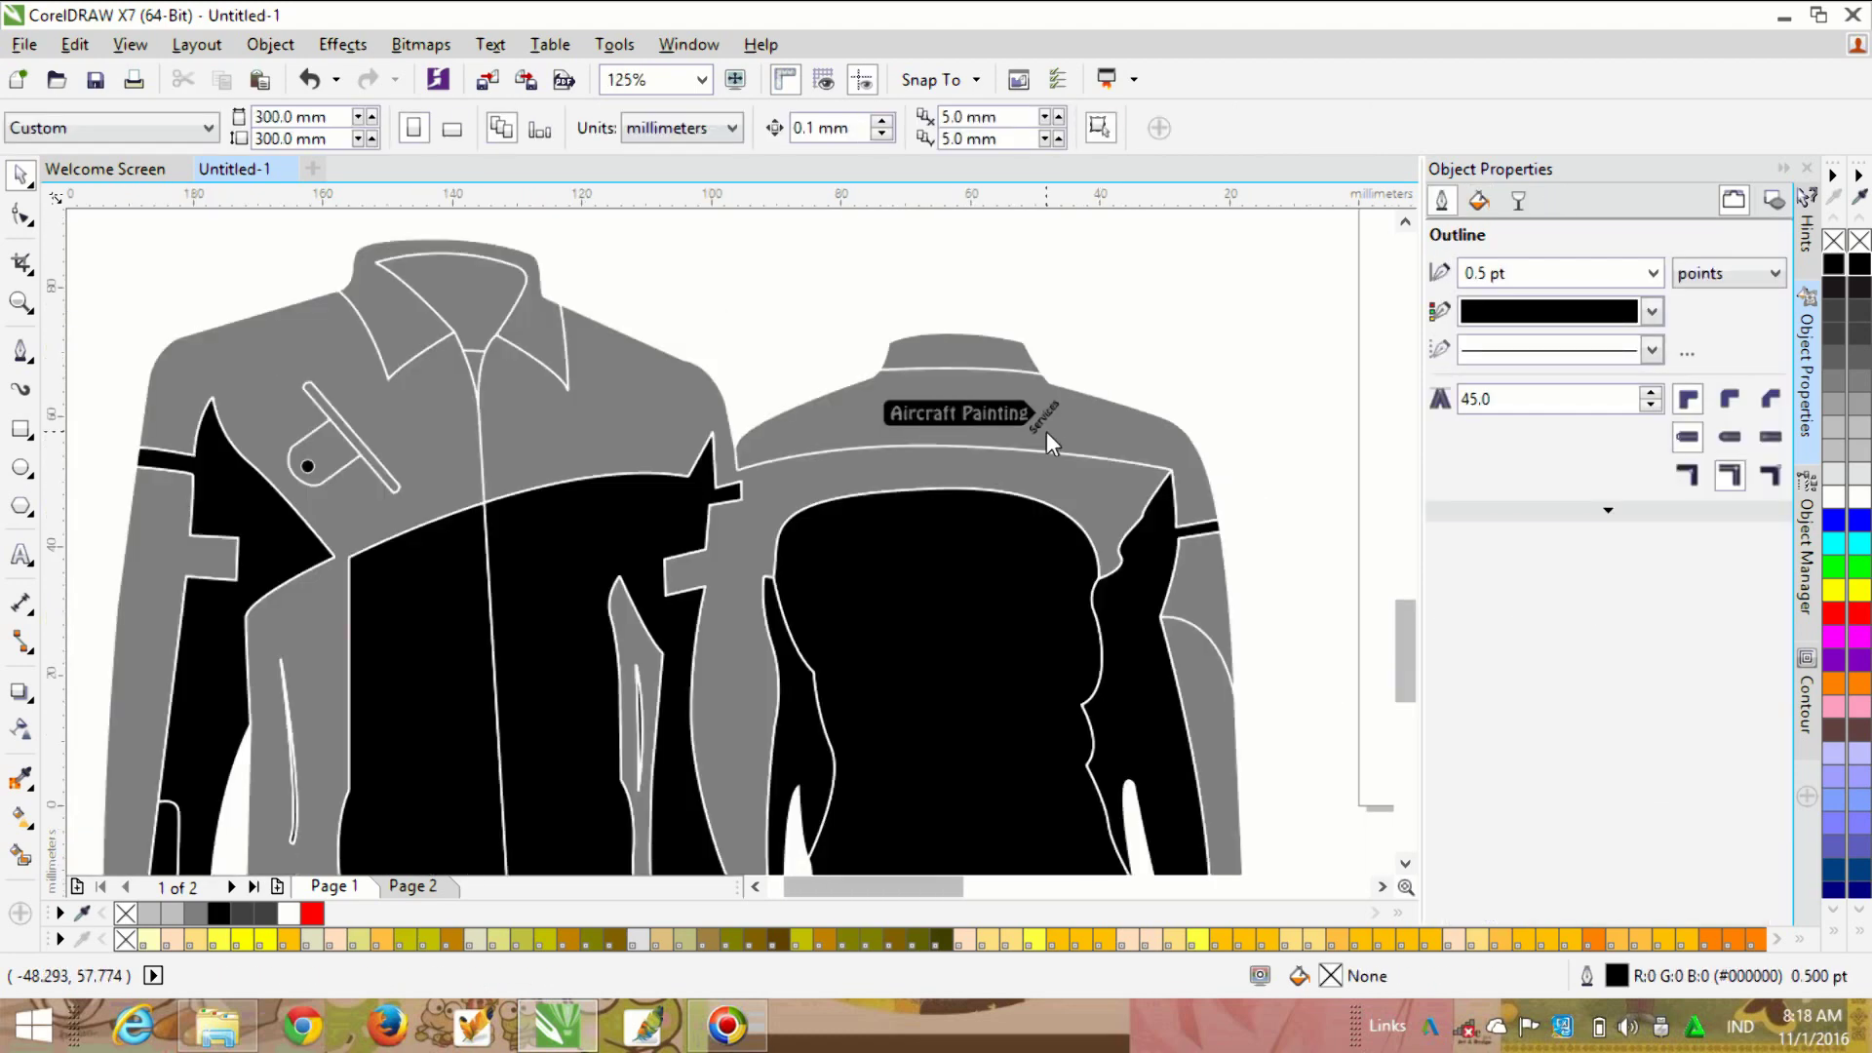
scroll(1045, 431, "up", 1)
left_click_drag(1063, 455, 1063, 454)
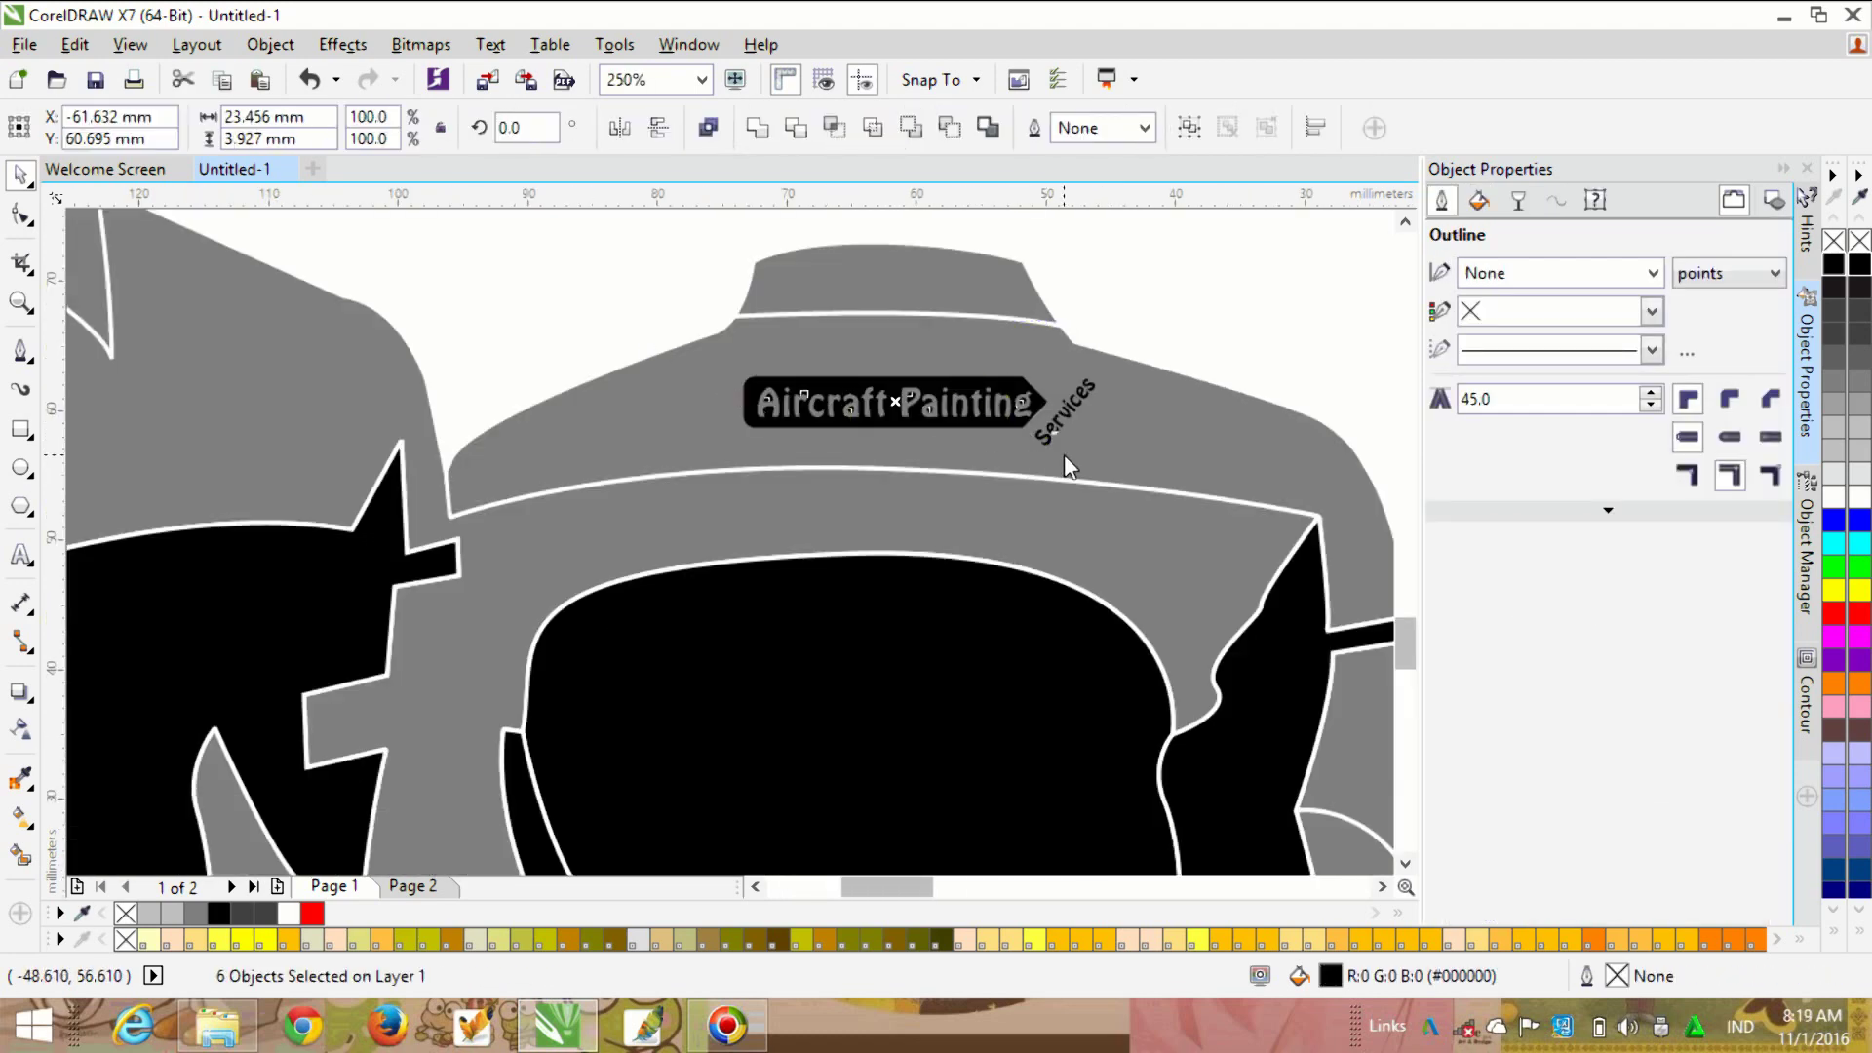
key("ctrl+g")
left_click_drag(920, 412, 914, 388)
scroll(902, 419, "down", 1)
key("Escape")
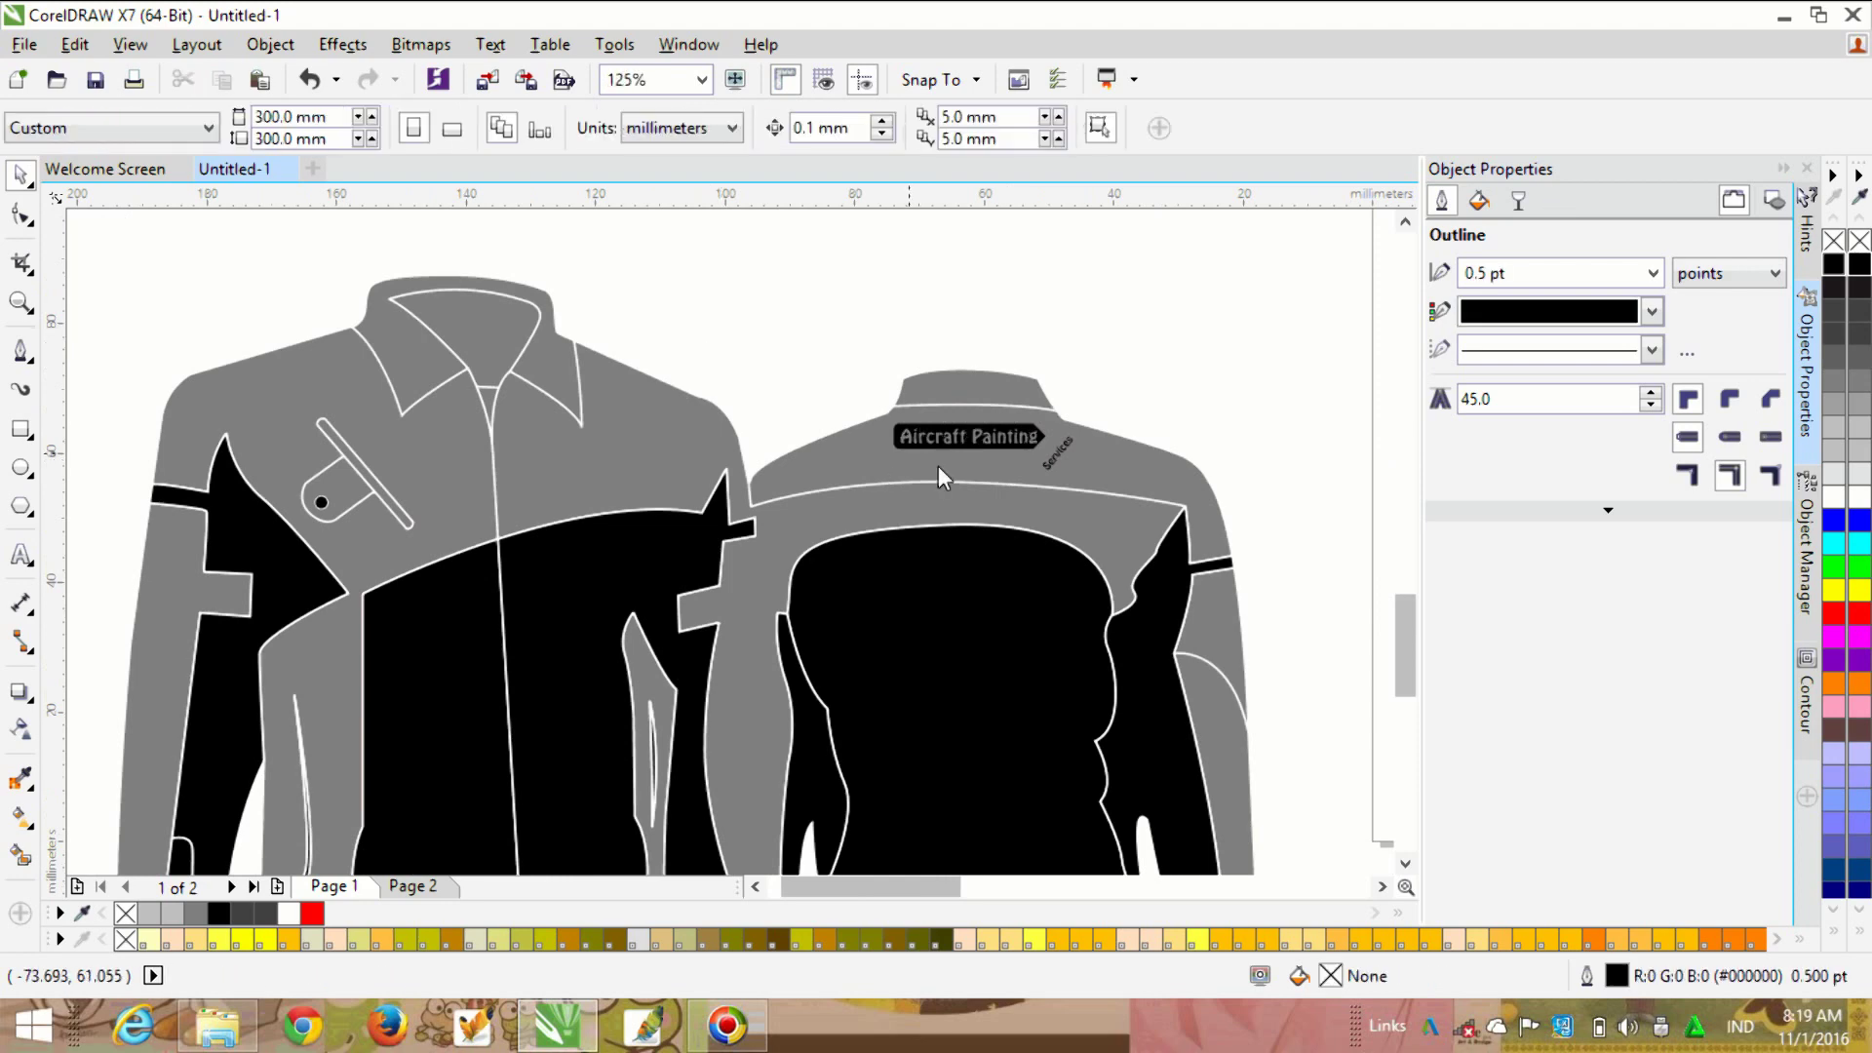
scroll(1048, 451, "up", 2)
Step: Level the Services text under the banner and enlarge it slightly
left_click(1086, 493)
mouse_move(1199, 467)
left_mouse_down()
mouse_move(1197, 494)
mouse_move(893, 511)
left_mouse_up()
scroll(898, 496, "up", 1)
scroll(898, 495, "up", 1)
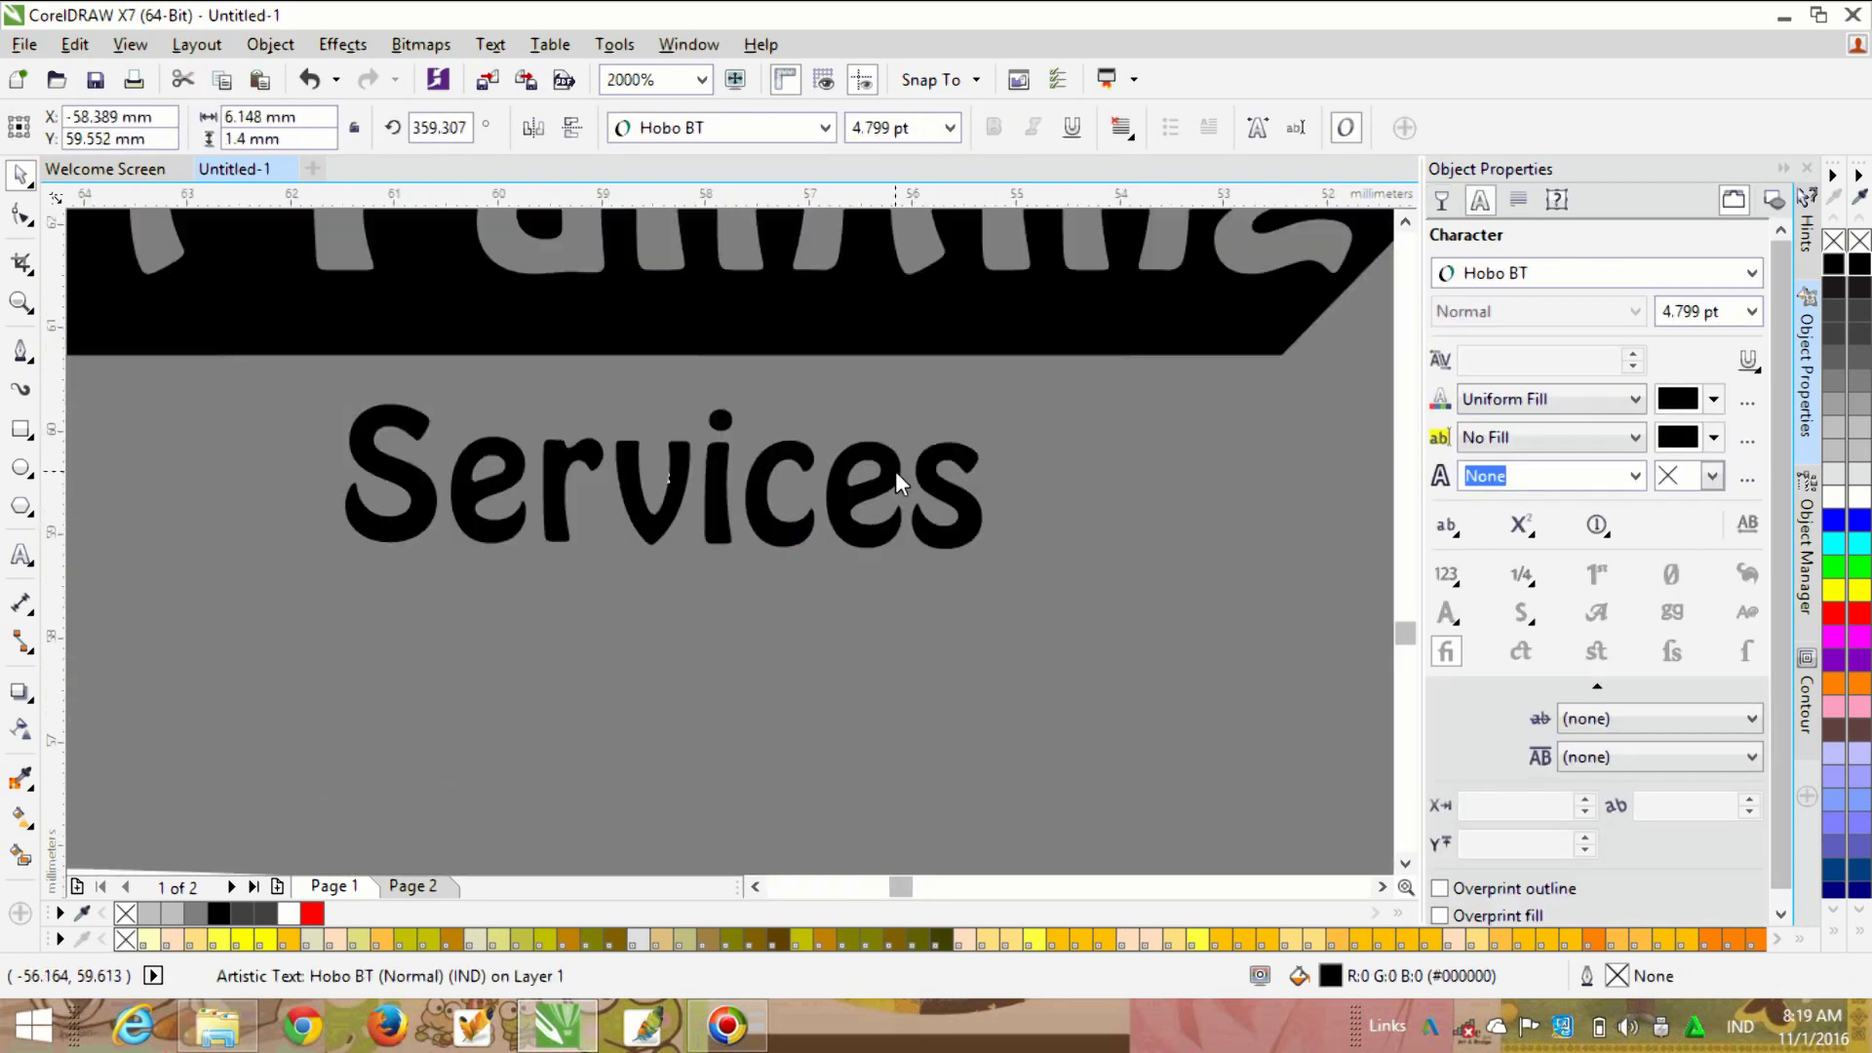
left_click_drag(986, 563, 1004, 556)
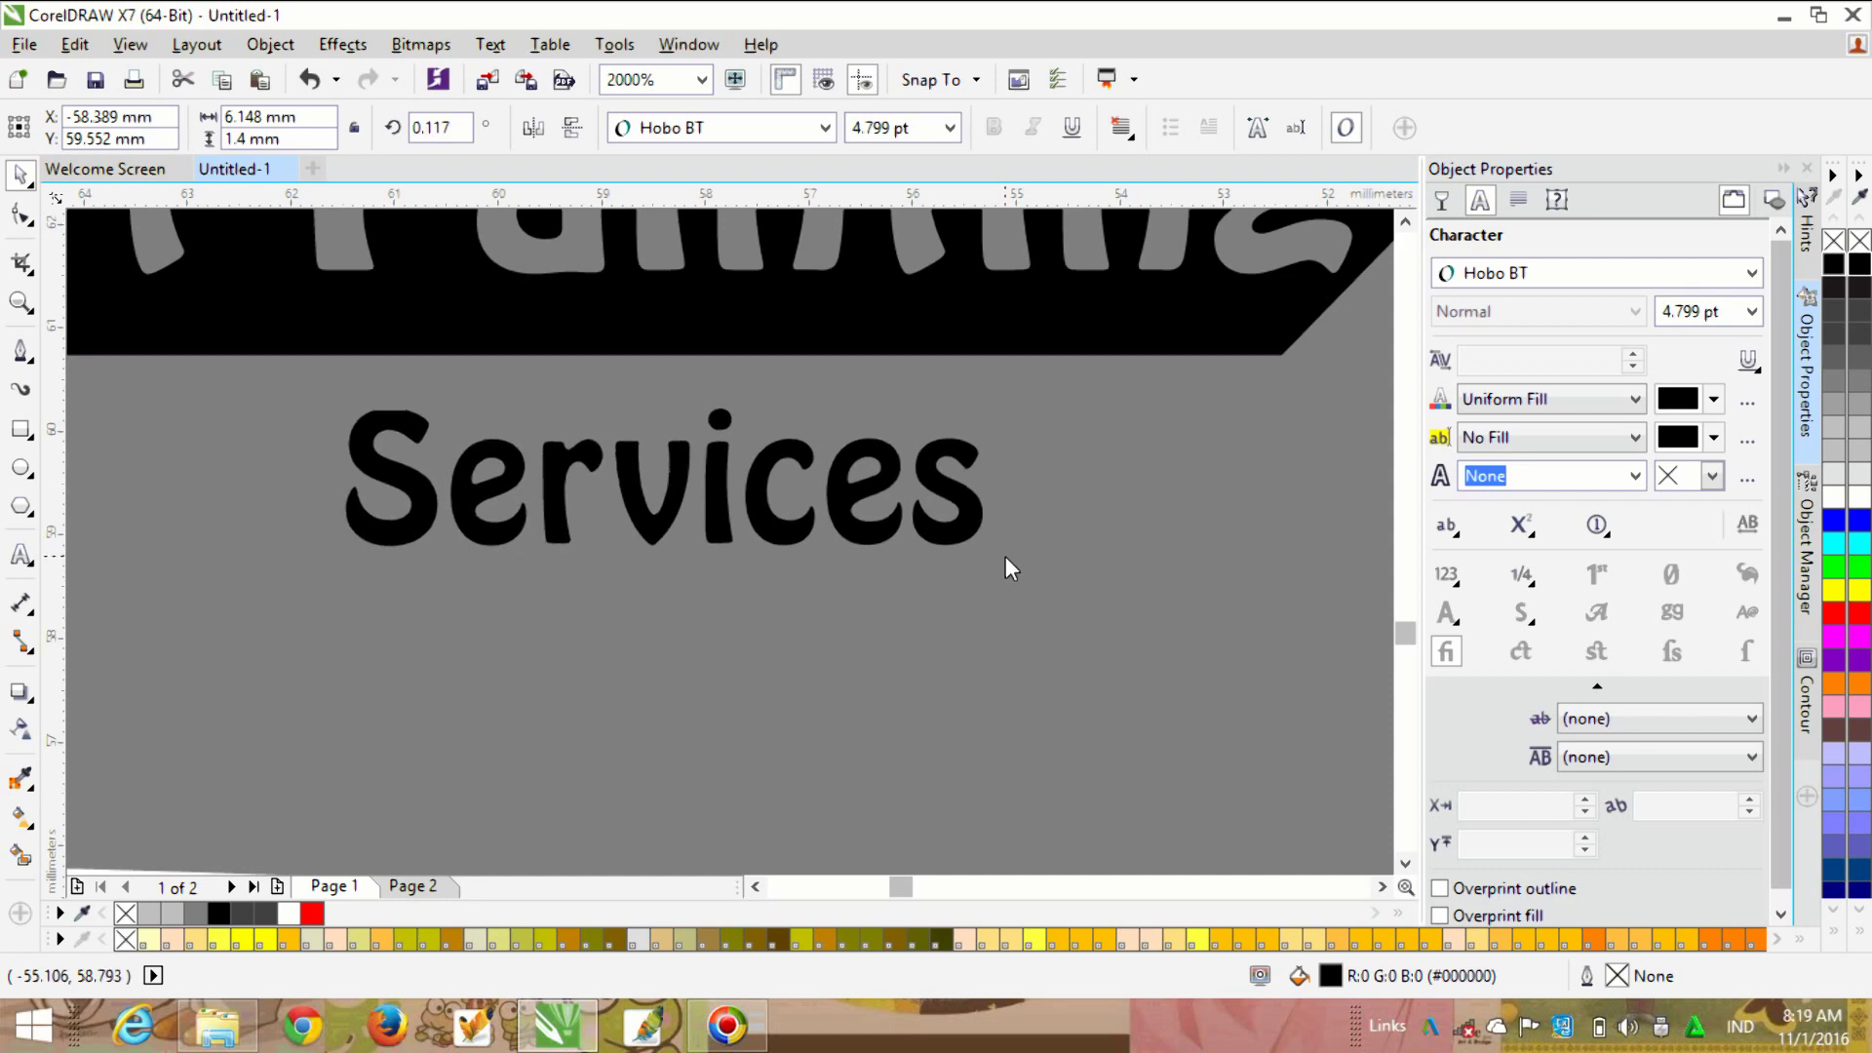
left_click_drag(996, 411, 1293, 365)
scroll(834, 548, "down", 1)
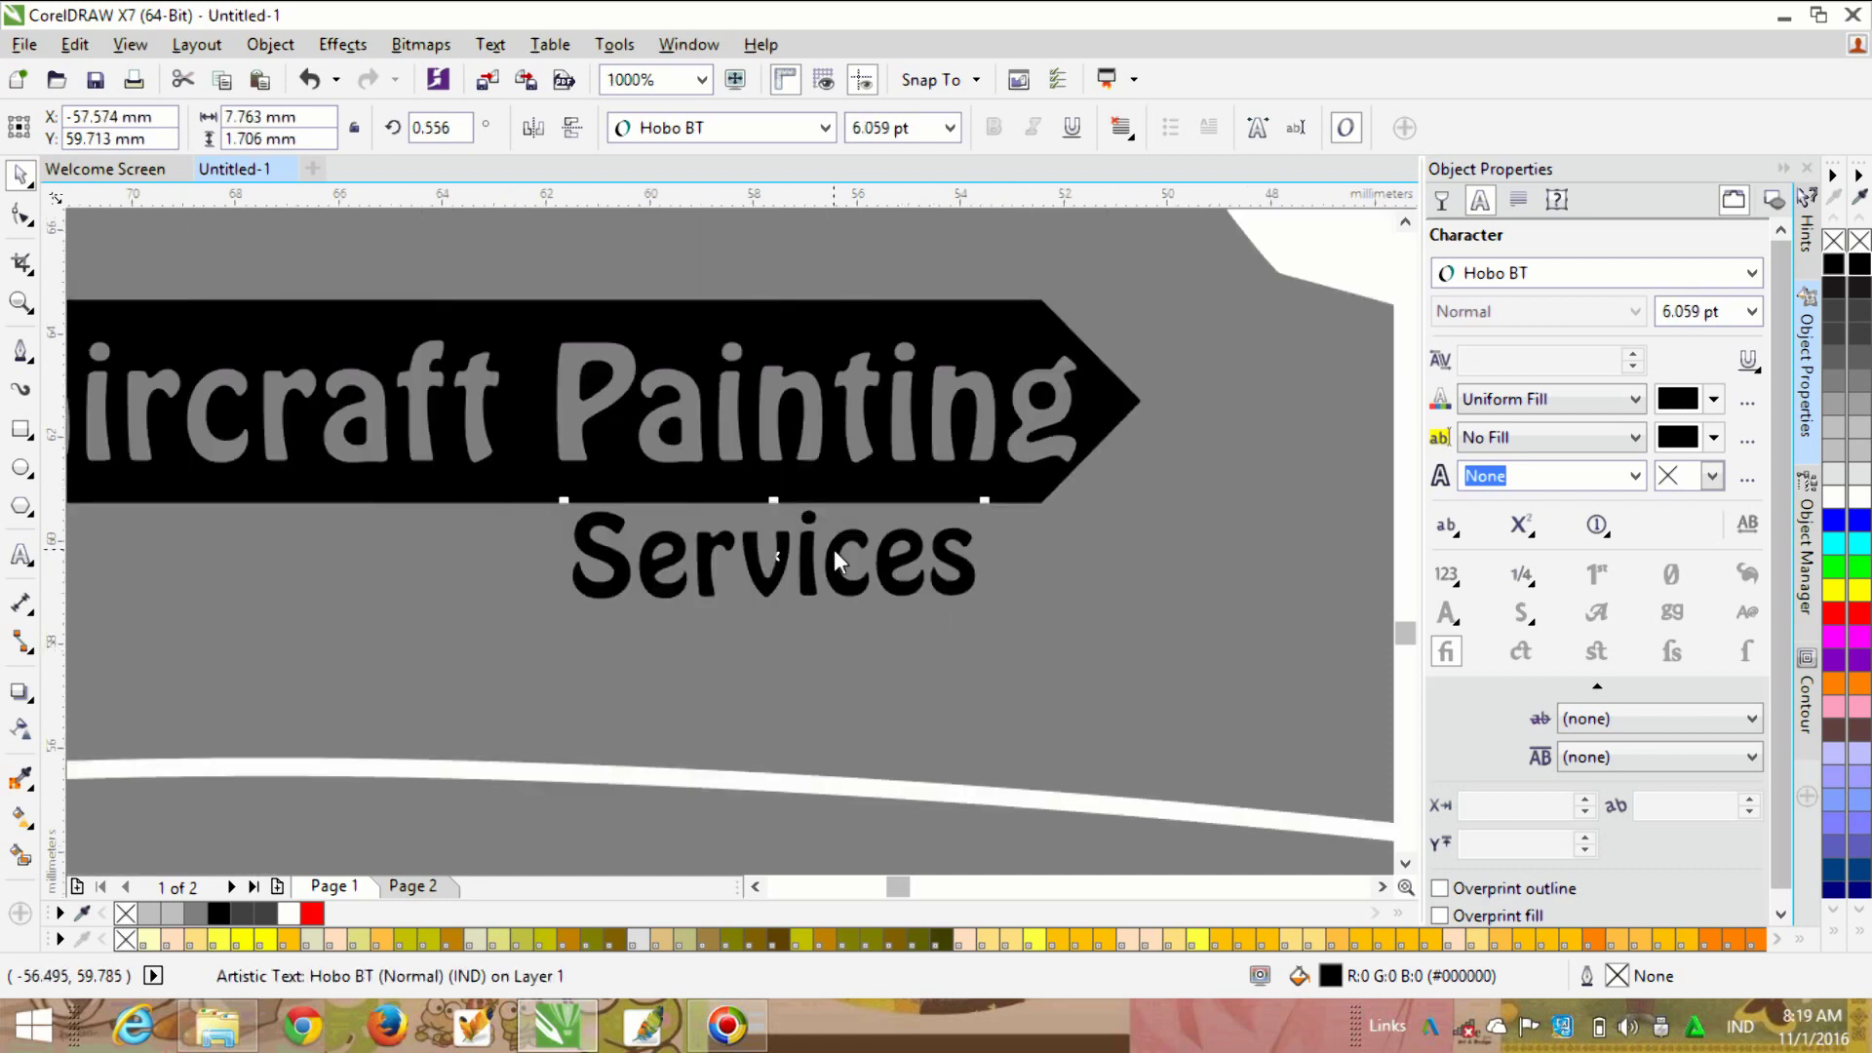
scroll(835, 556, "up", 1)
scroll(839, 576, "down", 1)
scroll(824, 577, "down", 1)
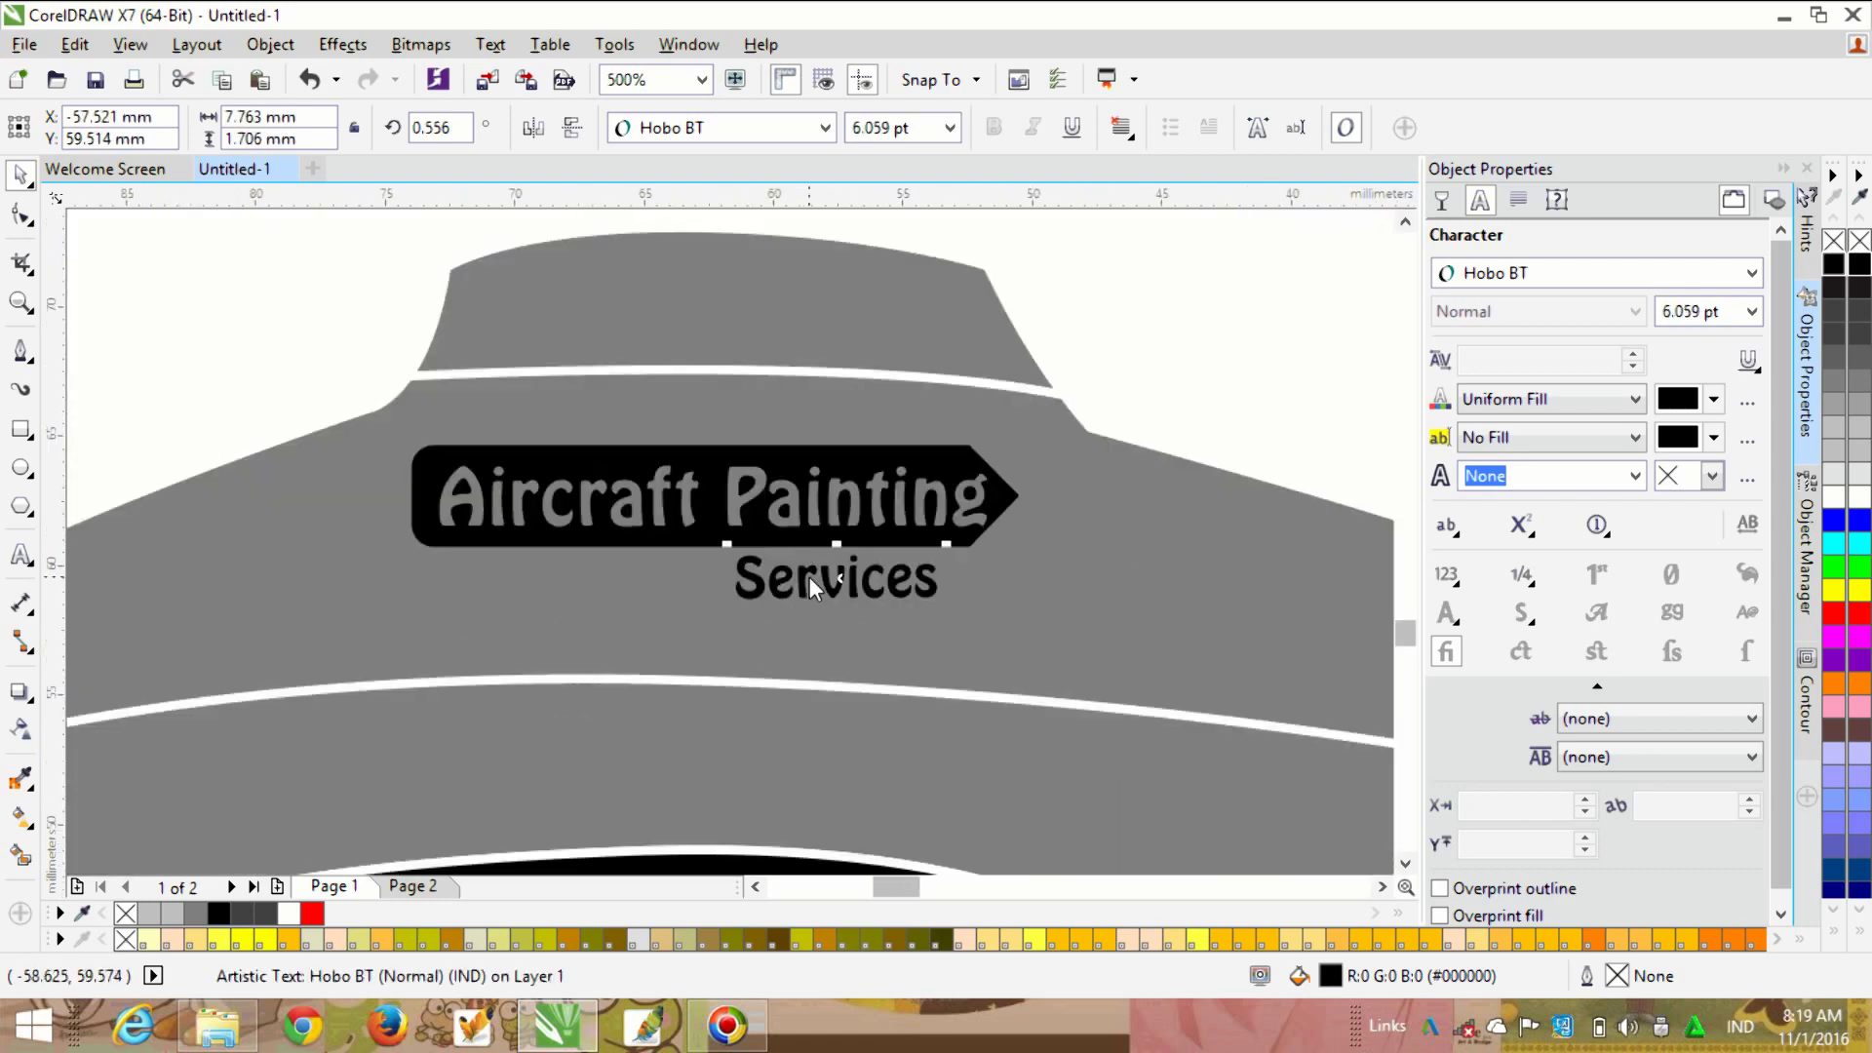
scroll(809, 576, "up", 1)
Step: Shrink Services, place it under Aircraft, and widen its letter spacing
left_click_drag(979, 532, 848, 576)
scroll(682, 609, "down", 1)
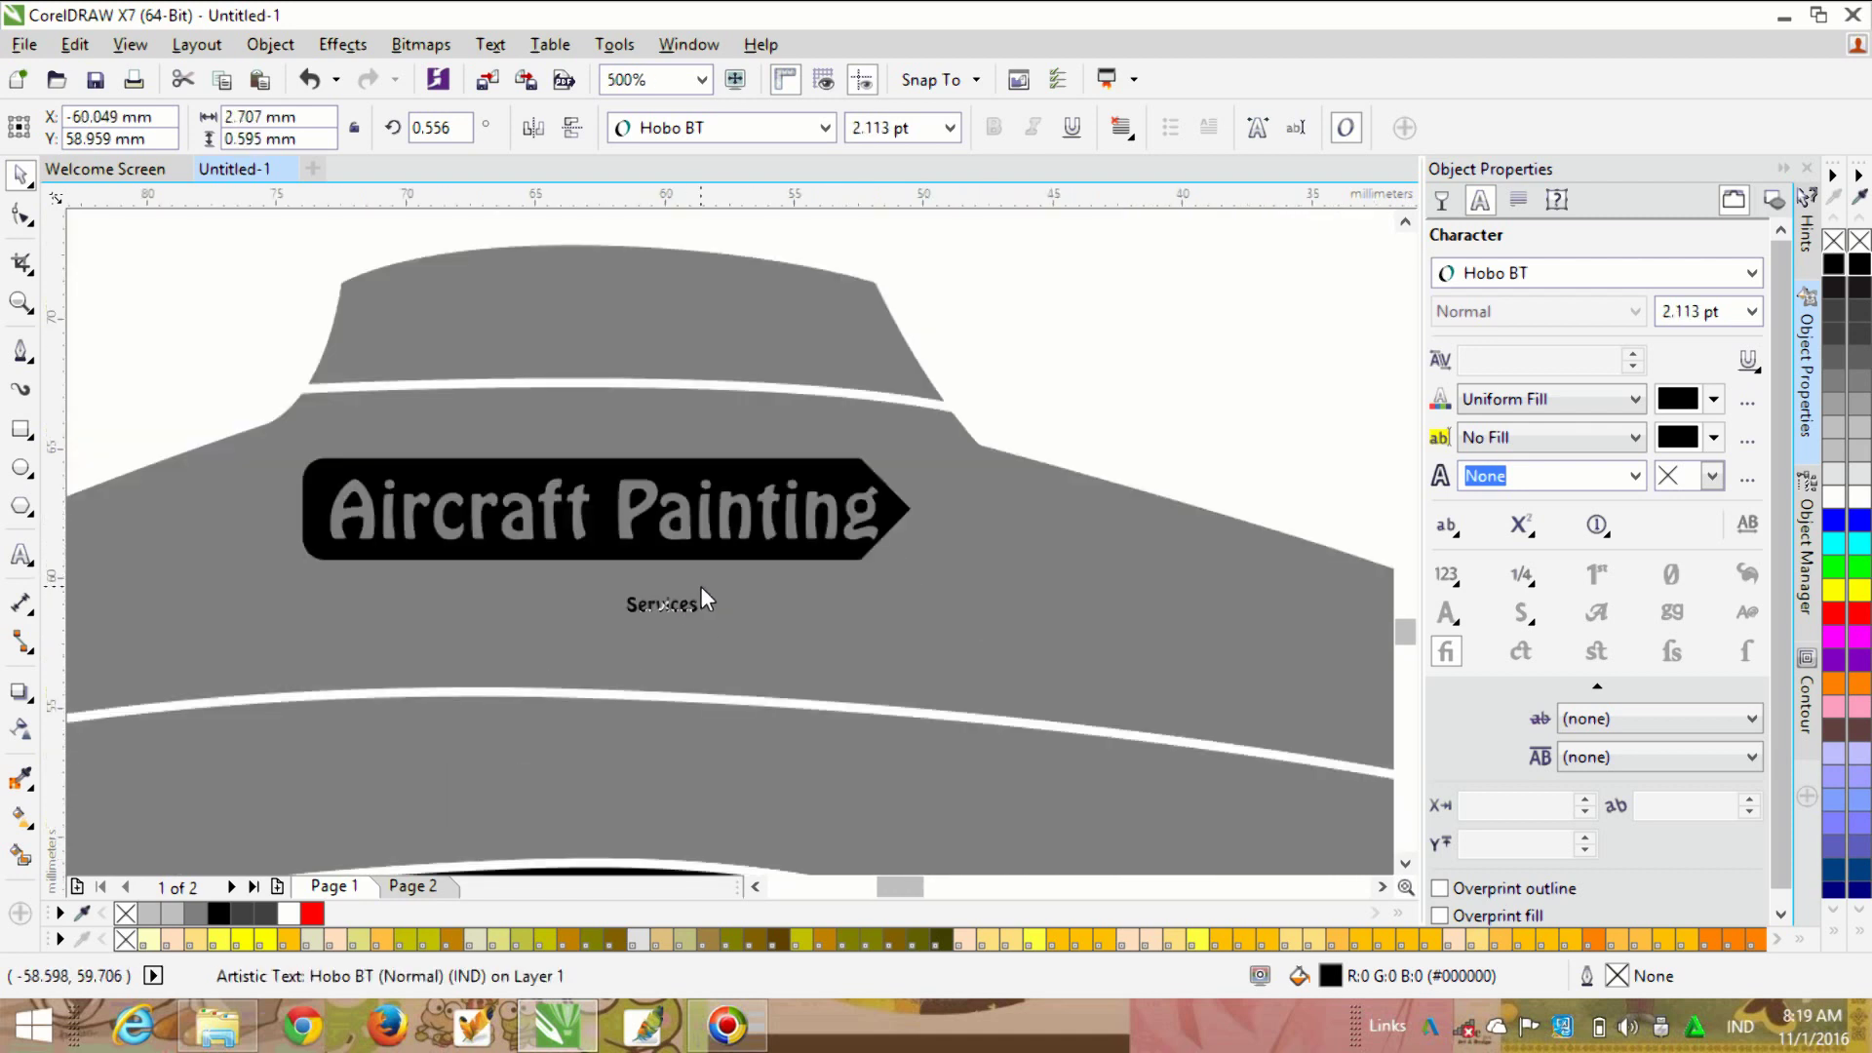
left_click_drag(702, 585, 480, 599)
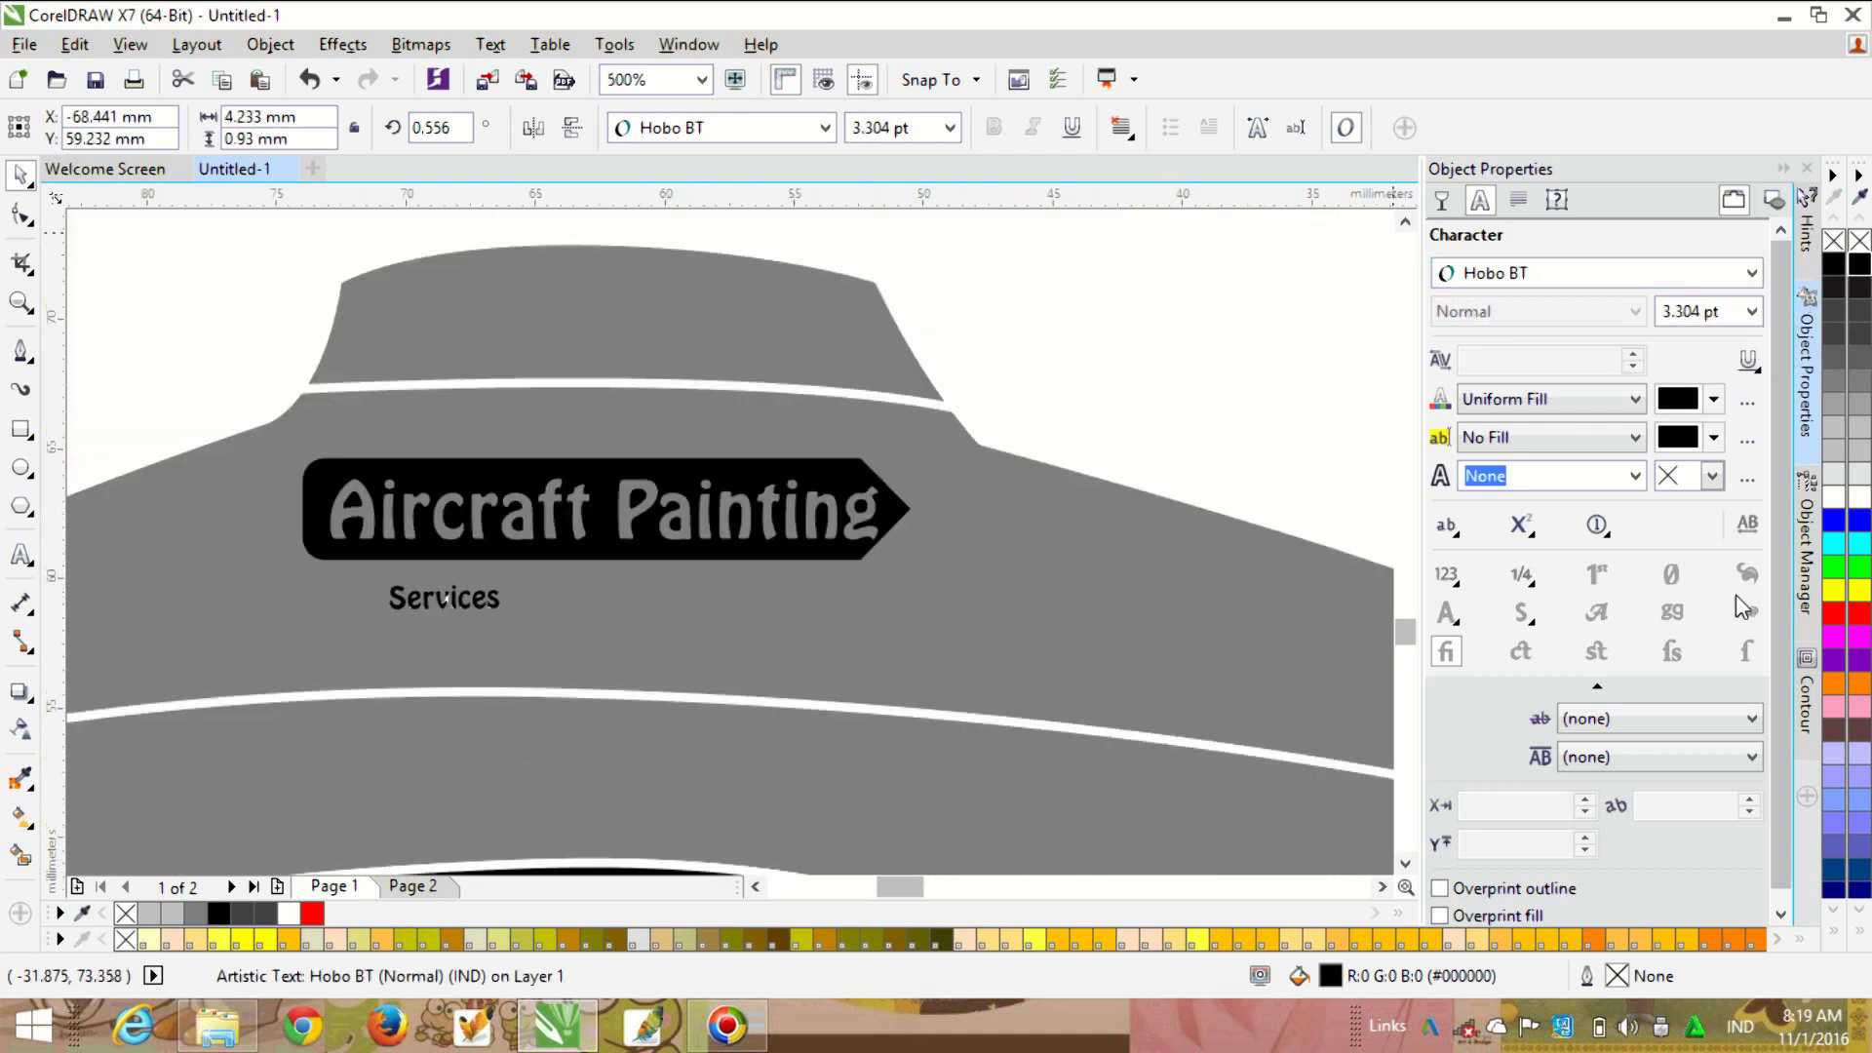
left_click(1517, 200)
left_click_drag(1590, 498, 1590, 488)
Step: Set the Services character spacing to 300%
left_click(1484, 500)
double_click(1483, 497)
type("50")
key("Return")
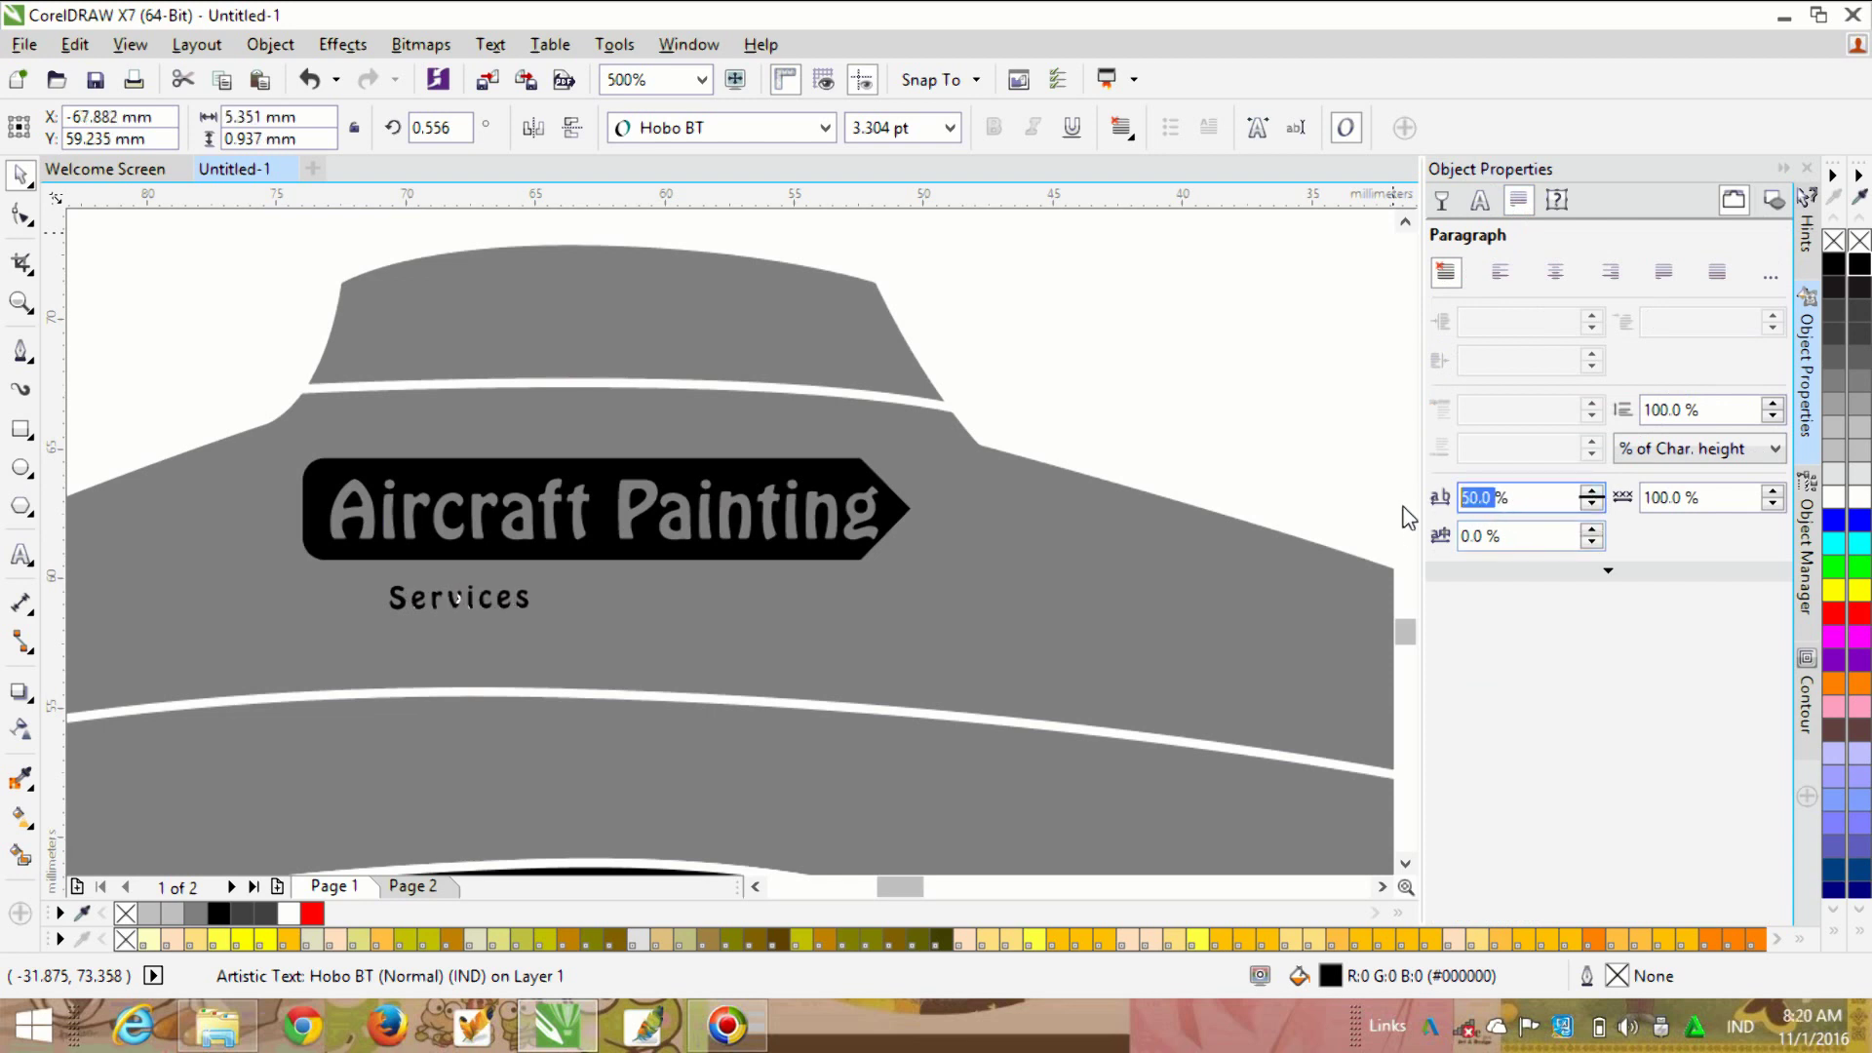
key("Return")
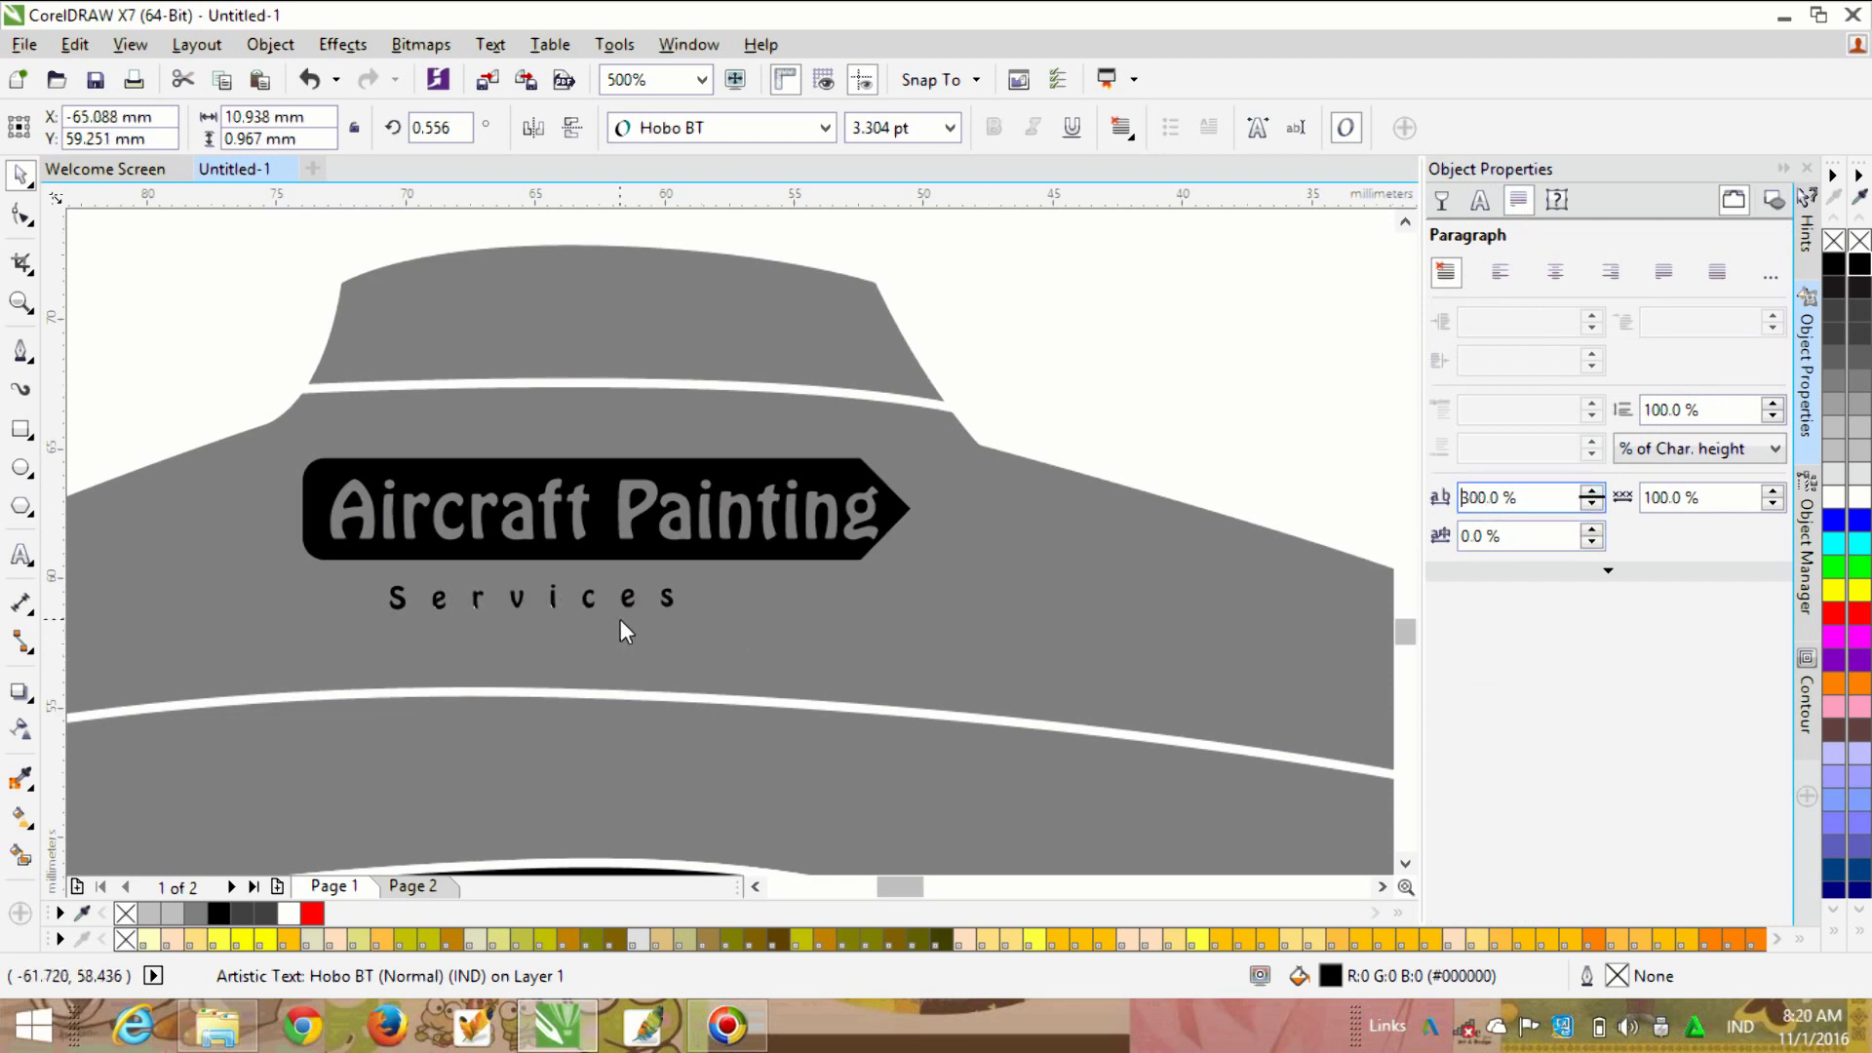
Step: Enlarge Services and shift it left so it spans the full banner width
scroll(605, 616, "up", 2)
scroll(599, 602, "down", 2)
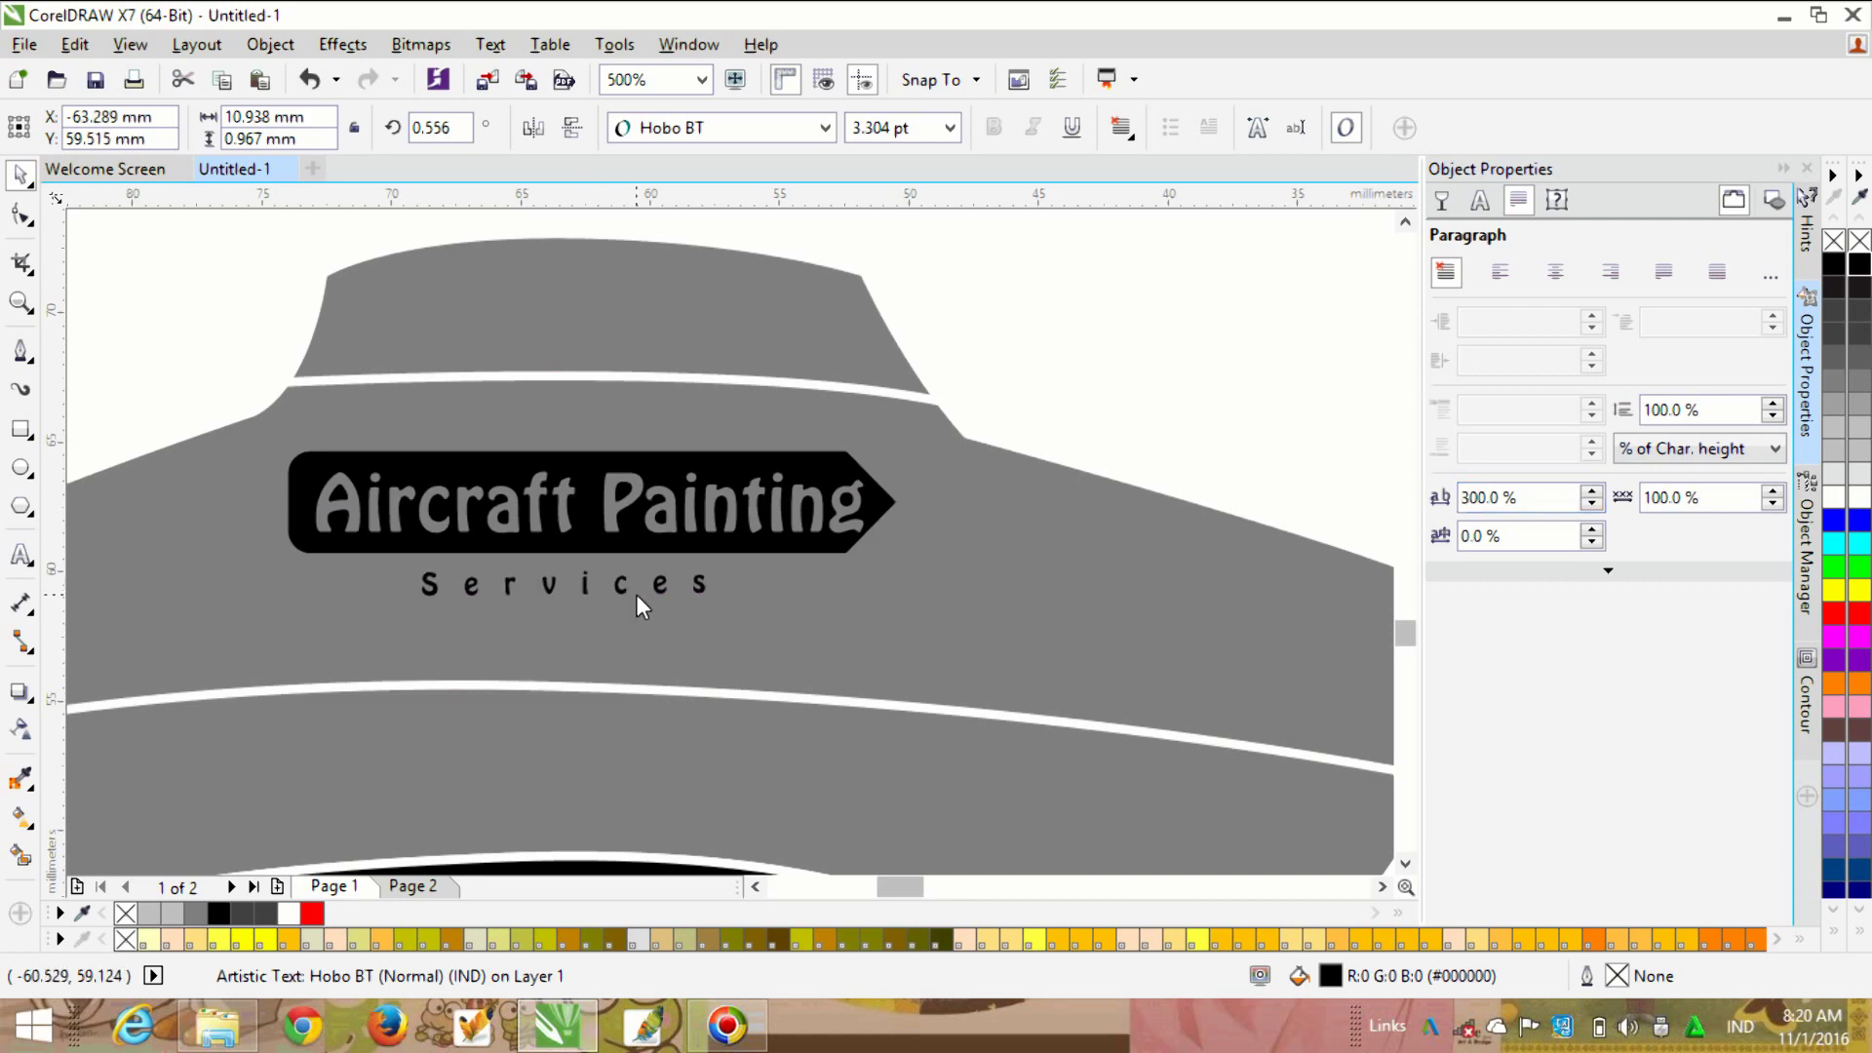
scroll(682, 585, "up", 1)
left_click_drag(728, 631, 914, 647)
scroll(897, 644, "down", 1)
scroll(612, 644, "up", 1)
left_click_drag(573, 630, 365, 646)
left_click_drag(992, 566, 1317, 530)
scroll(747, 570, "down", 1)
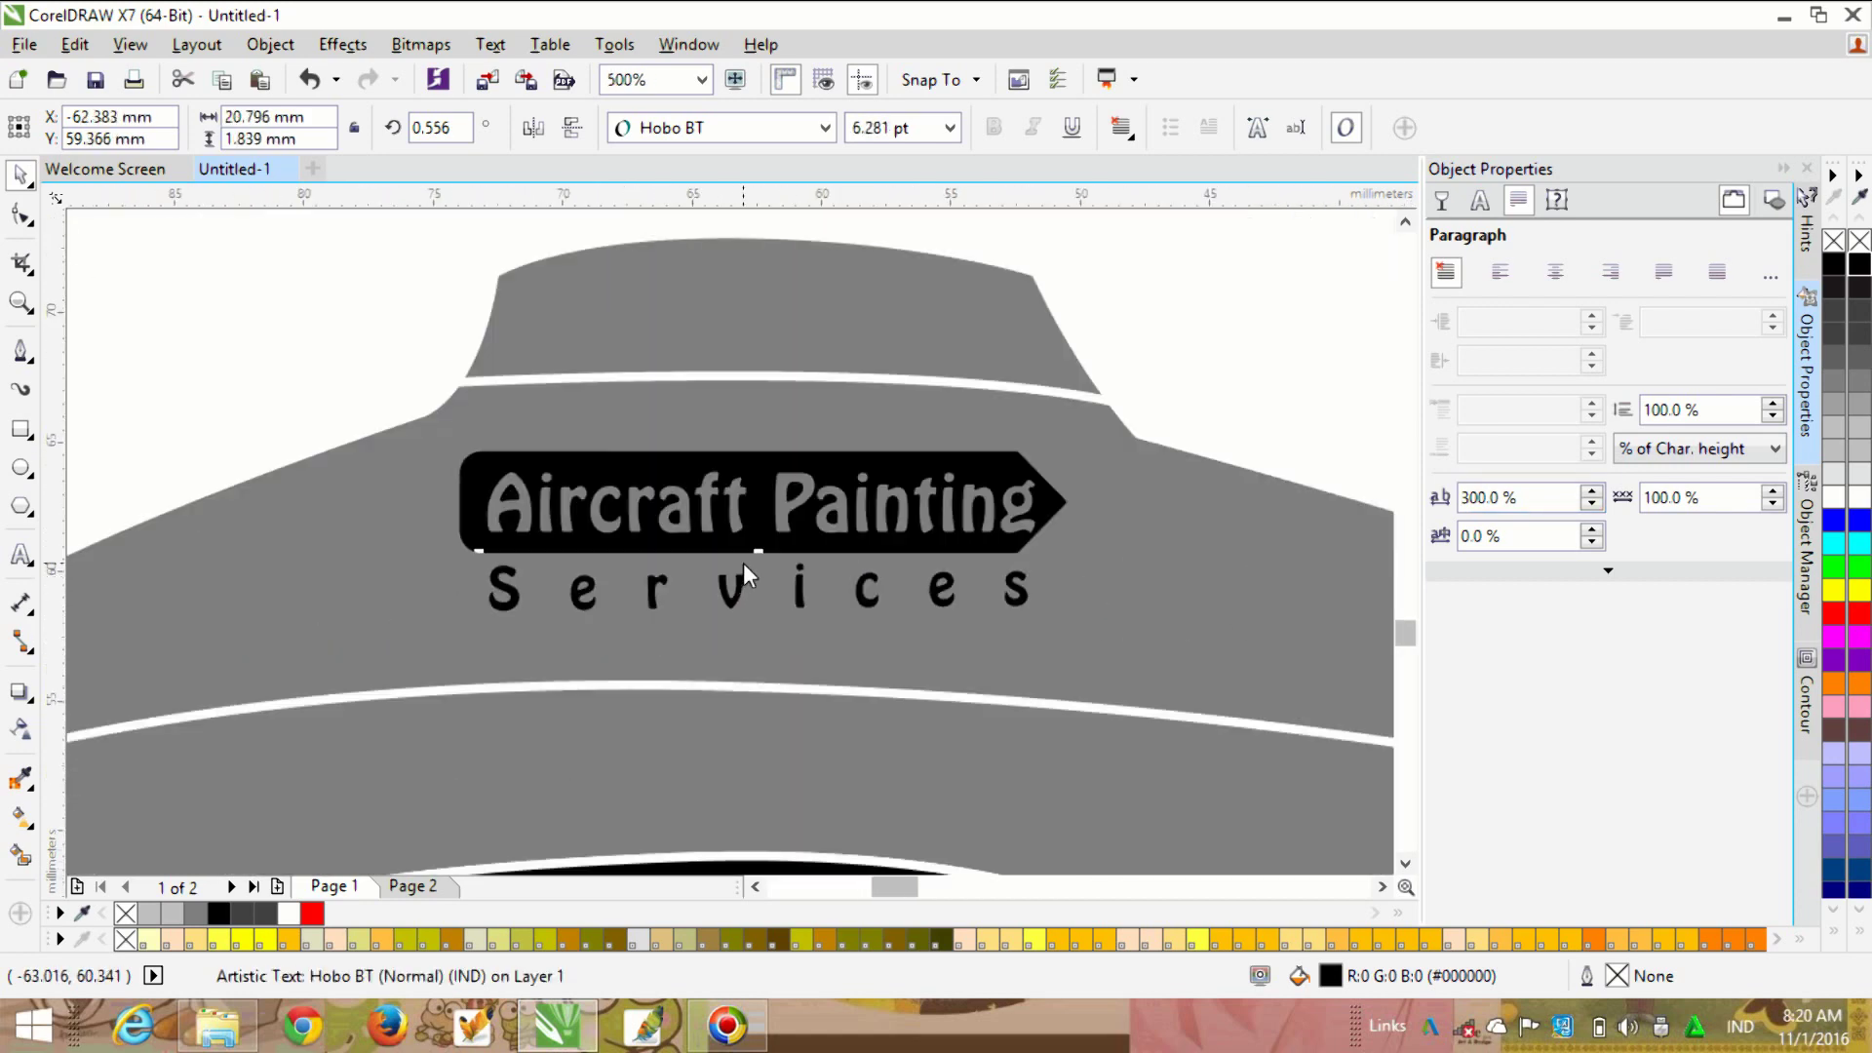
scroll(608, 616, "up", 1)
scroll(608, 616, "down", 1)
scroll(609, 616, "down", 1)
left_click(968, 413)
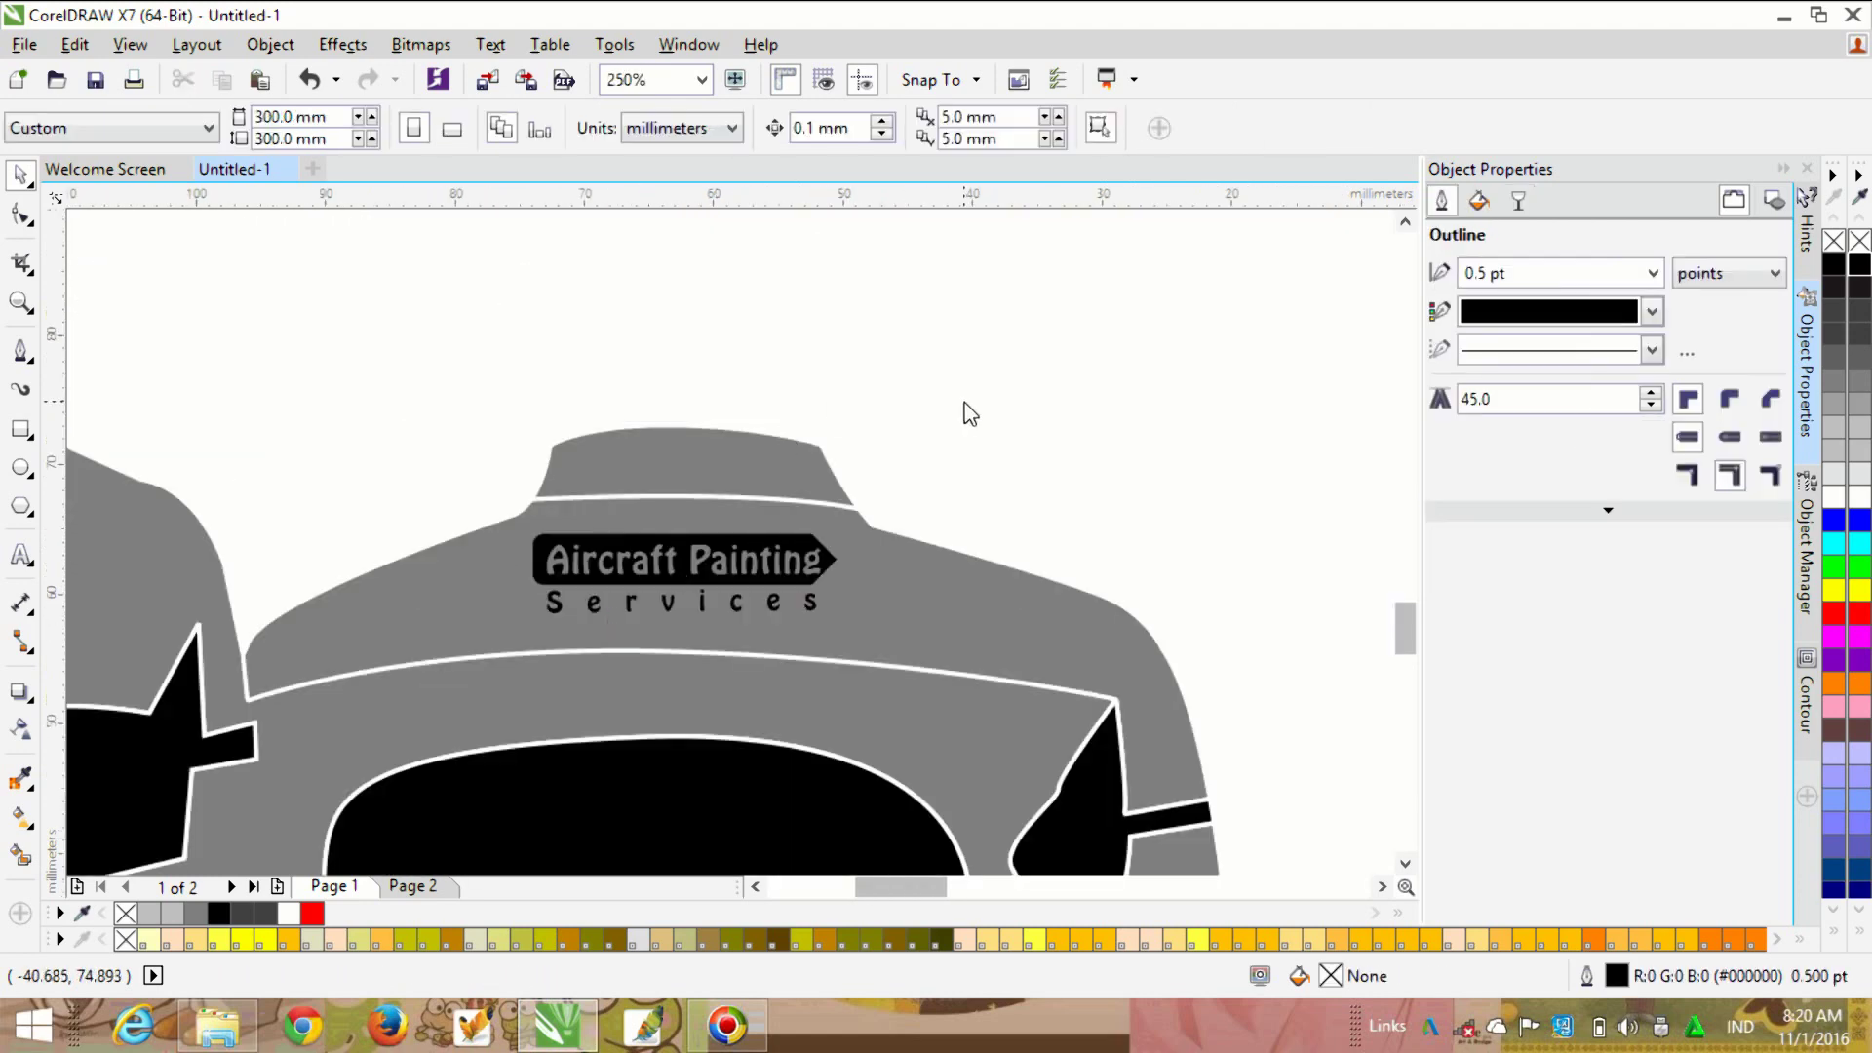
Step: Scale the combined banner-and-Services logo down slightly and nudge it into place near the back collar
scroll(950, 426, "down", 1)
scroll(544, 421, "up", 1)
left_click_drag(979, 539, 979, 541)
scroll(932, 449, "up", 1)
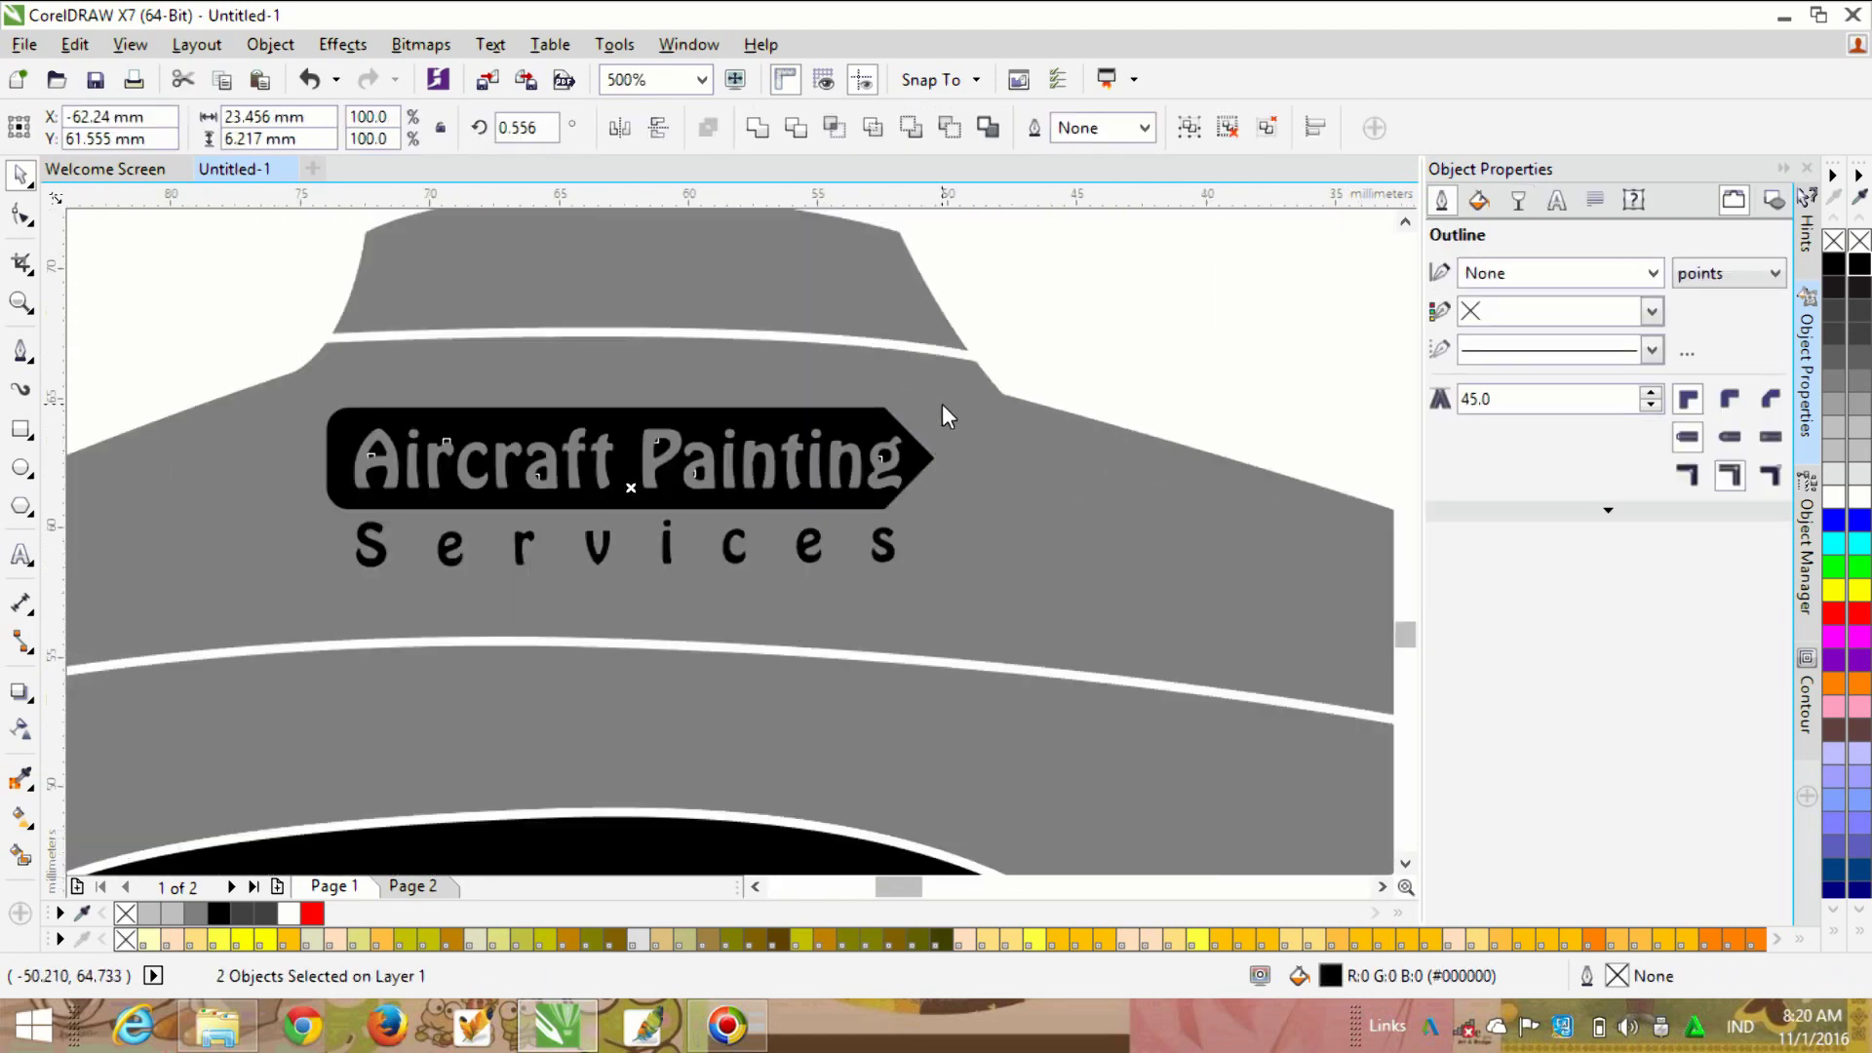
left_click_drag(942, 403, 845, 430)
left_click_drag(783, 506, 811, 530)
scroll(811, 530, "down", 1)
scroll(693, 597, "up", 2)
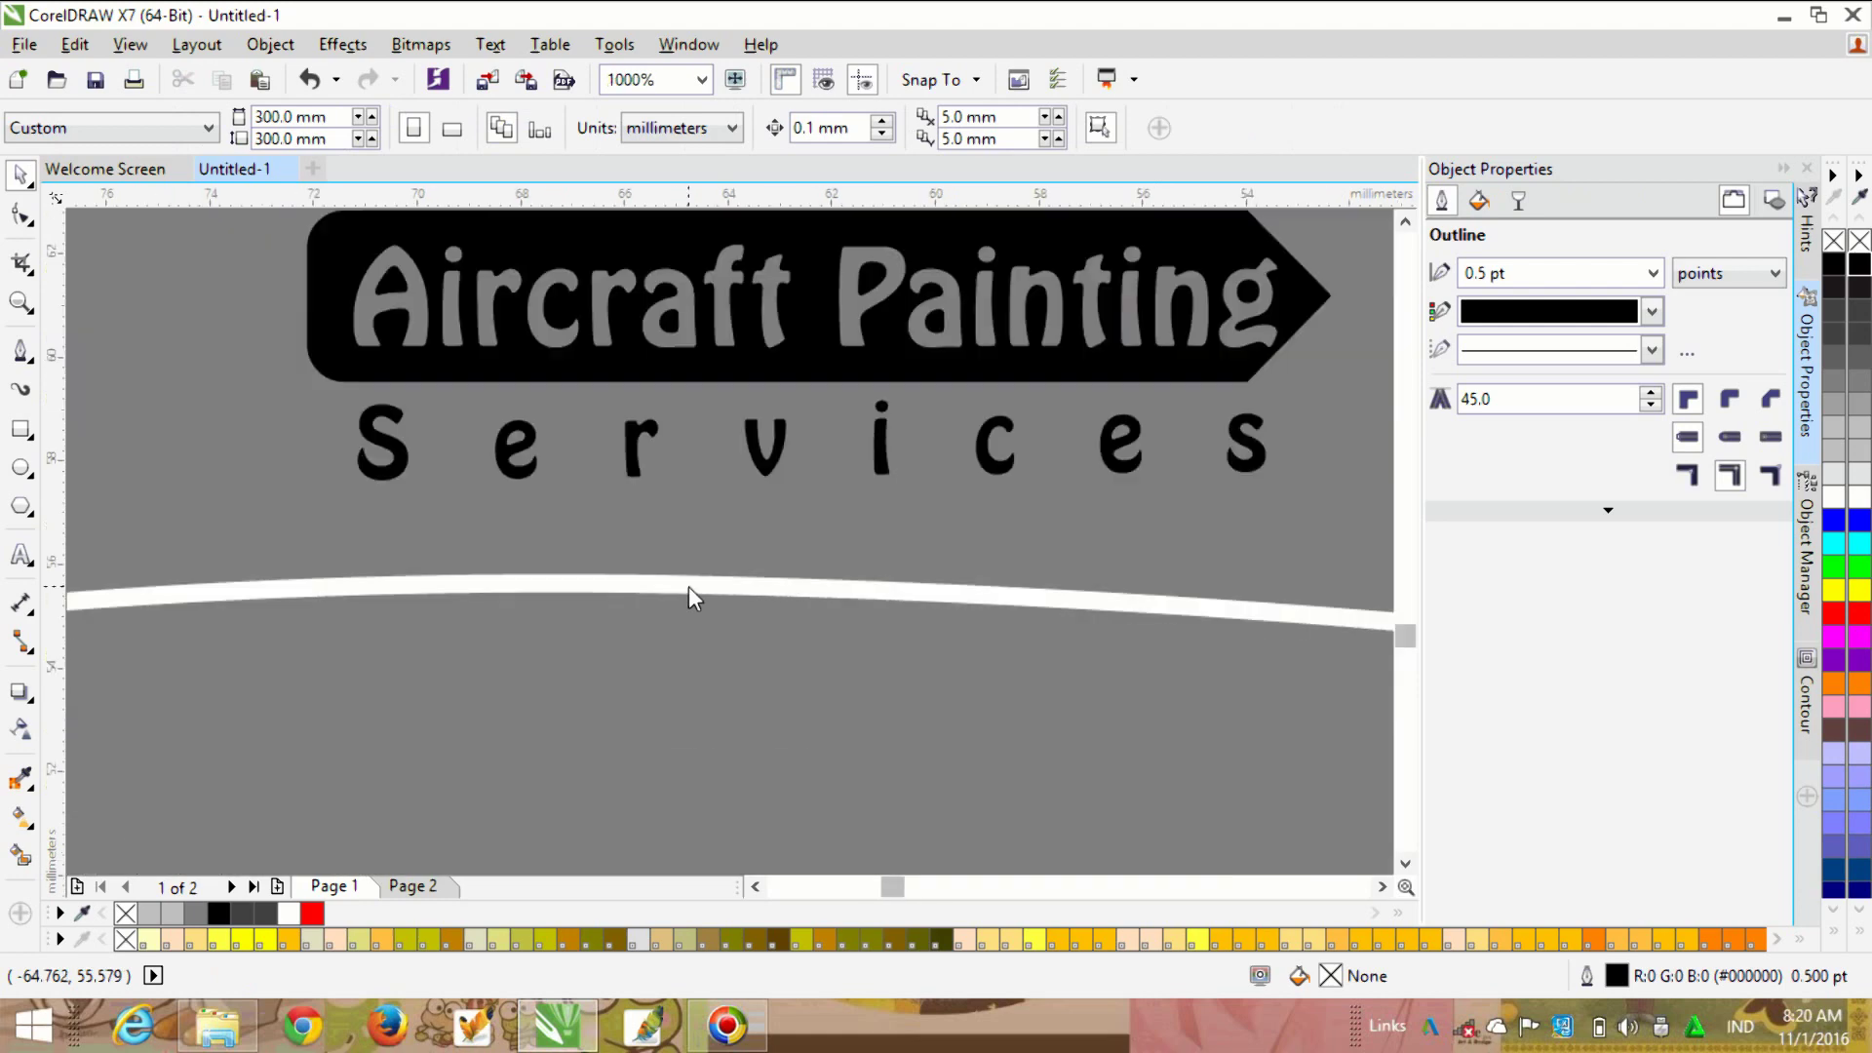
scroll(694, 596, "down", 2)
scroll(939, 381, "down", 1)
scroll(765, 471, "down", 1)
scroll(764, 470, "up", 1)
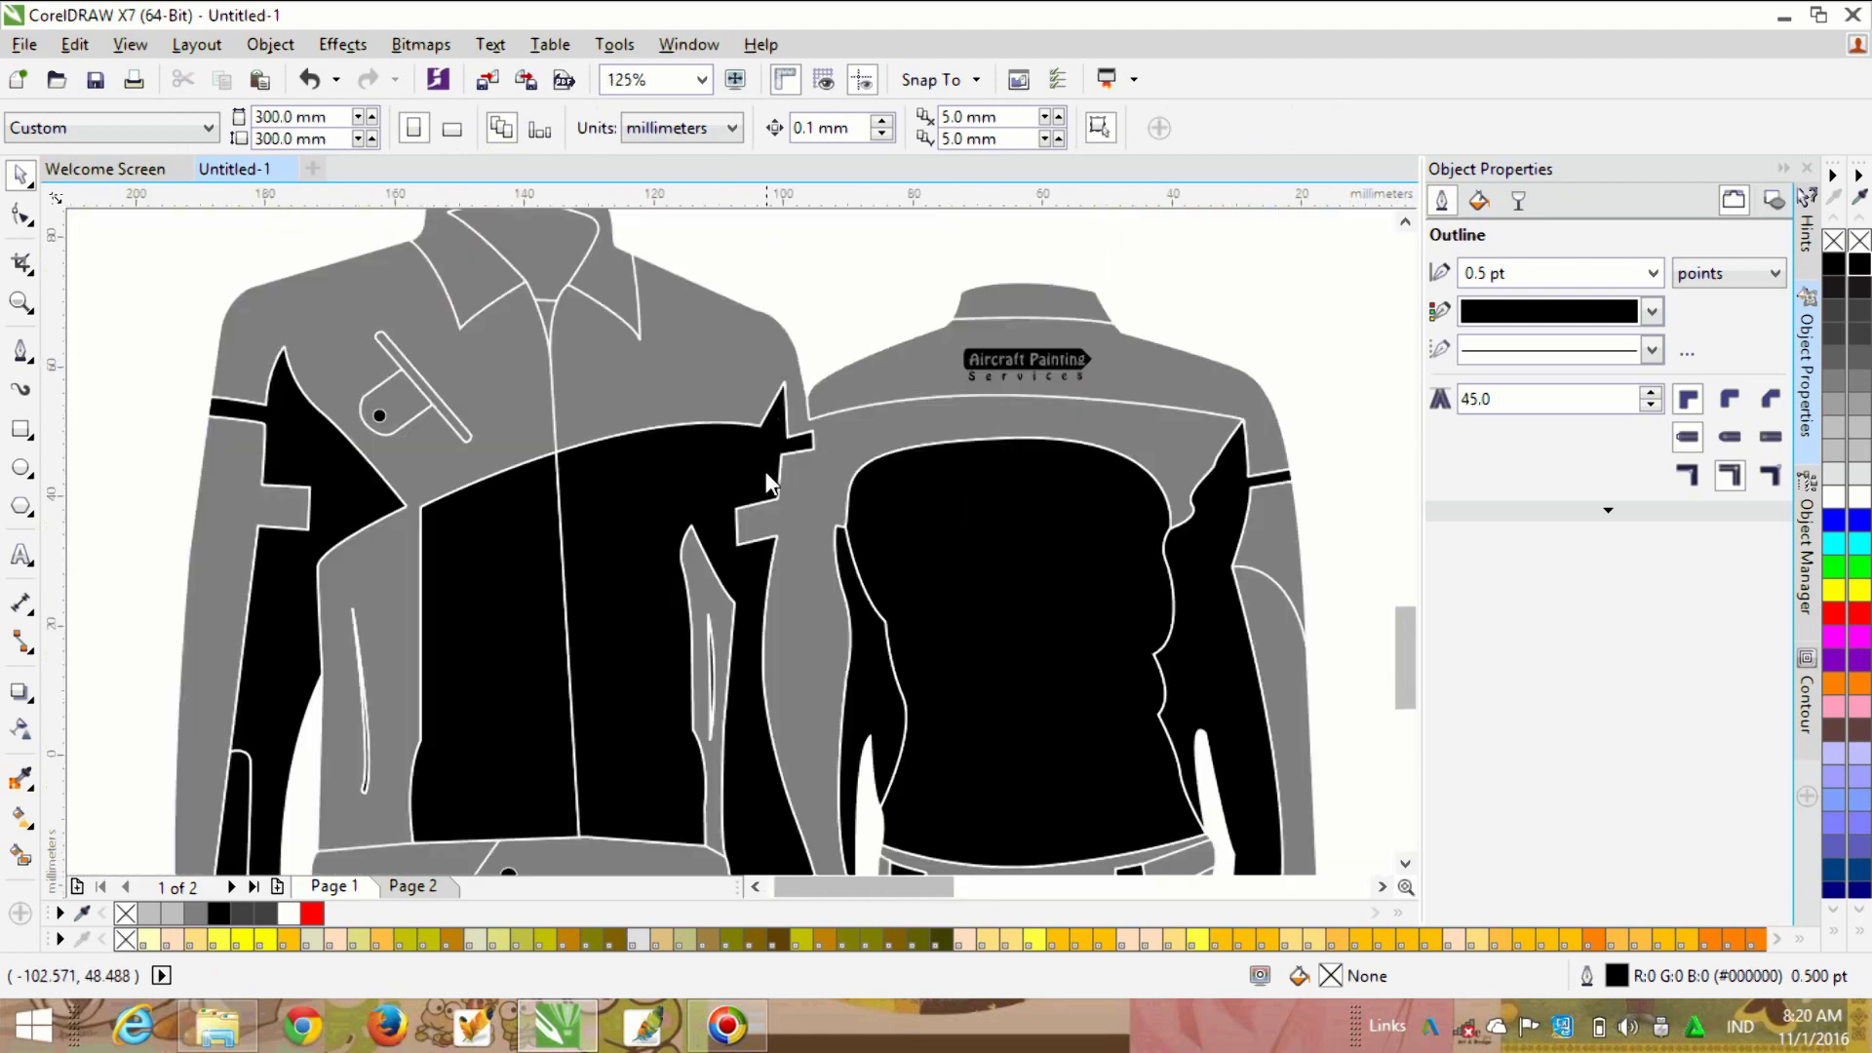
scroll(834, 488, "down", 1)
scroll(960, 419, "up", 1)
Step: Place a copy of the Services text on the front chest and retype it as the owner's name
left_click(961, 424)
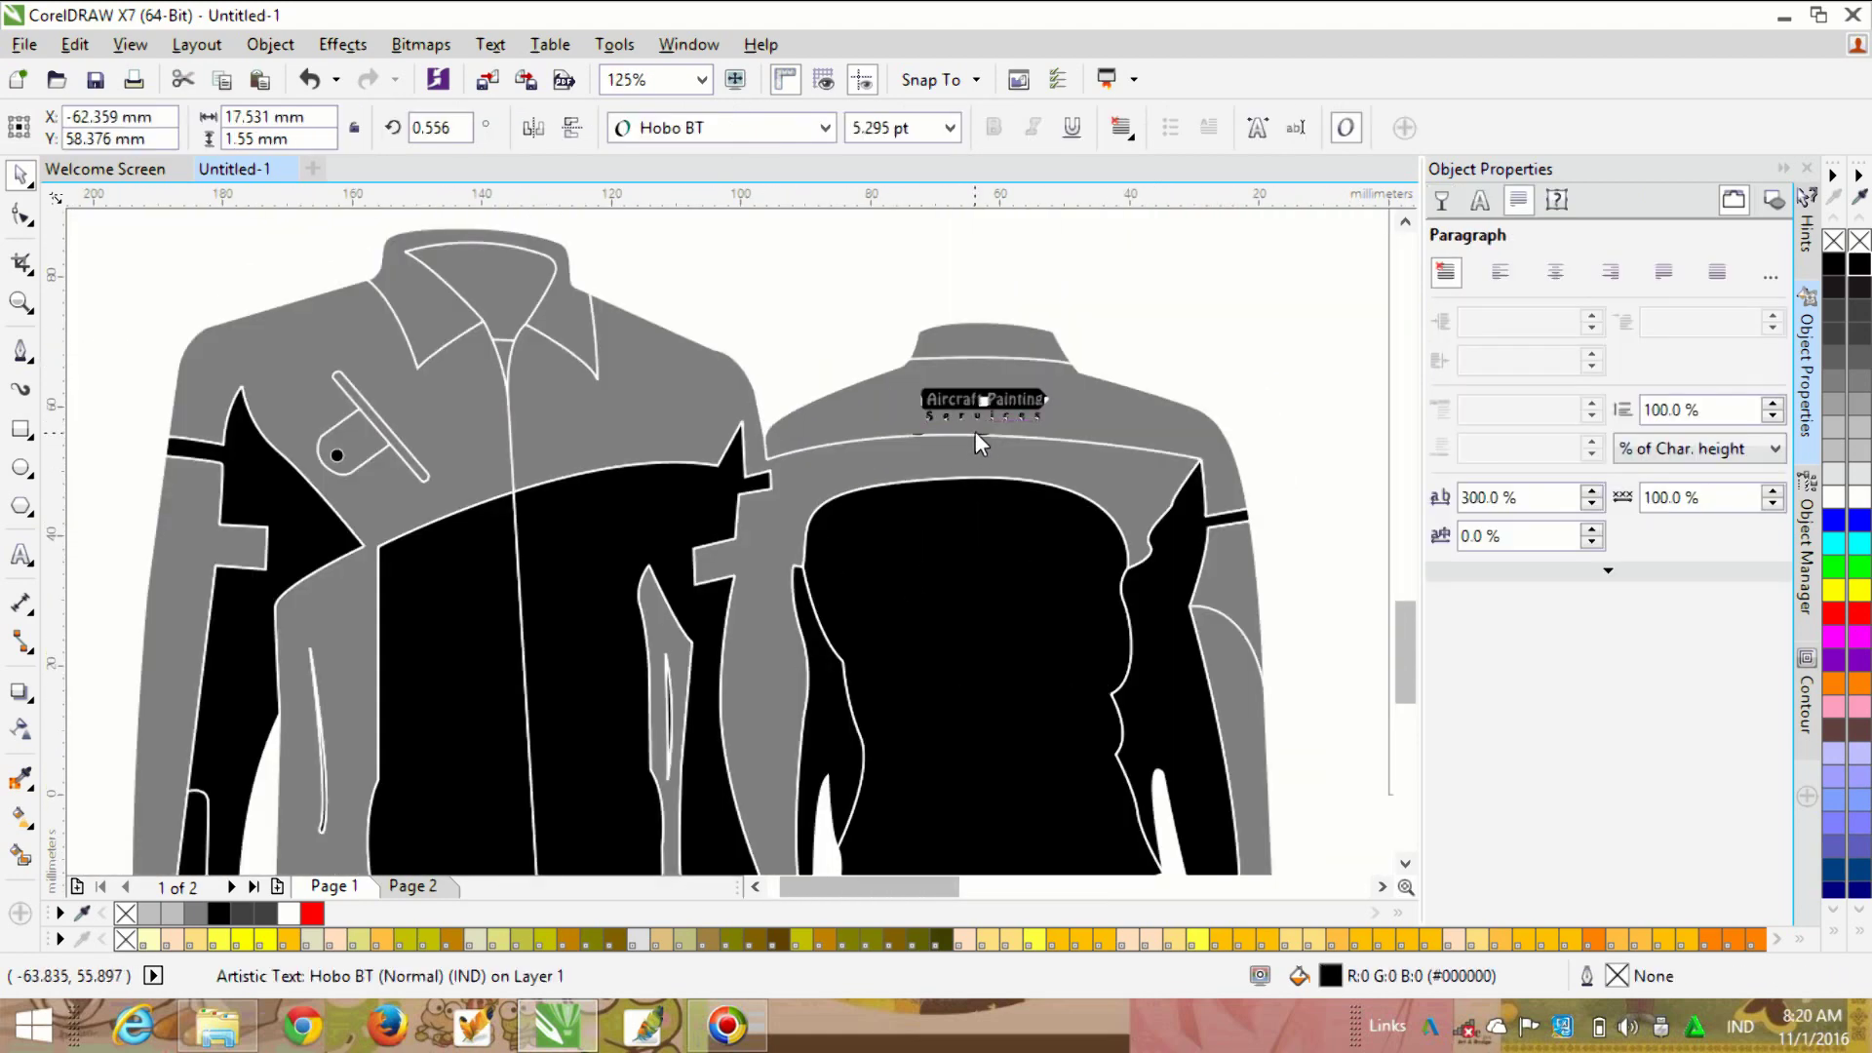
left_click_drag(976, 434, 622, 448)
scroll(619, 447, "up", 2)
double_click(885, 441)
left_click_drag(885, 440, 324, 451)
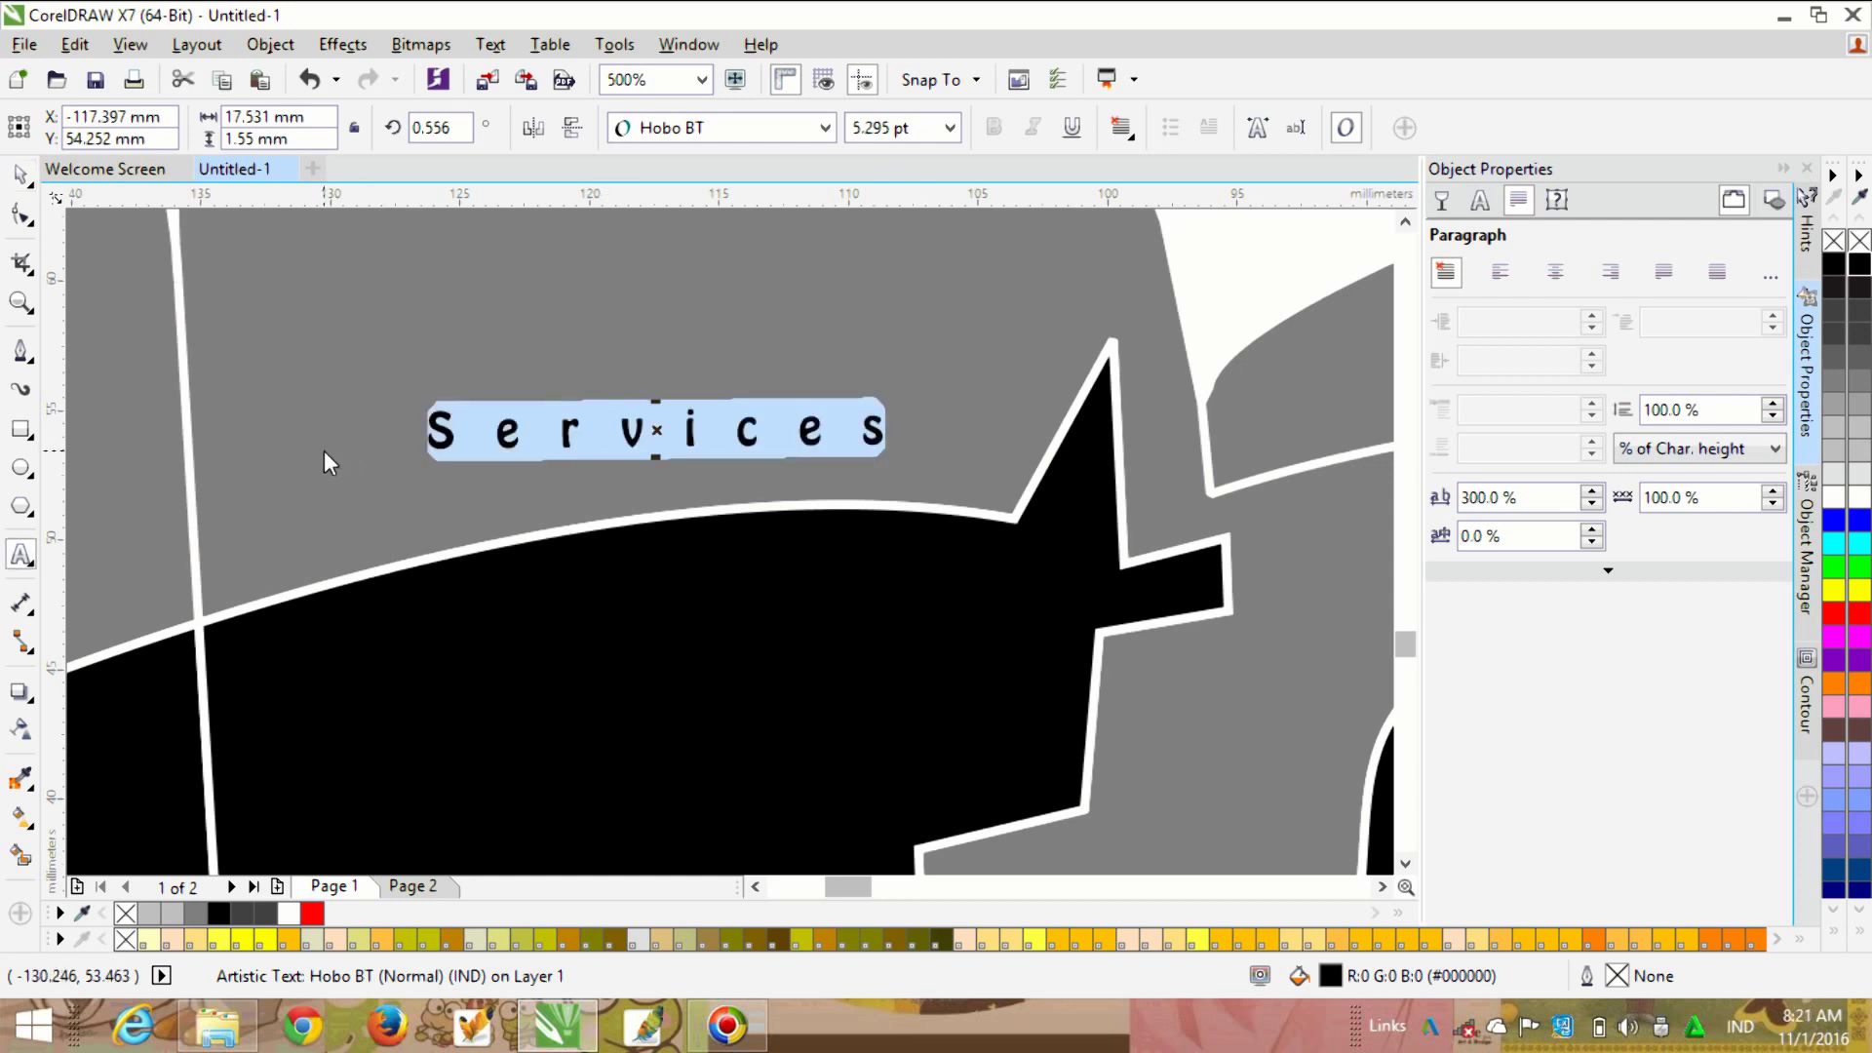
type("u.irwan")
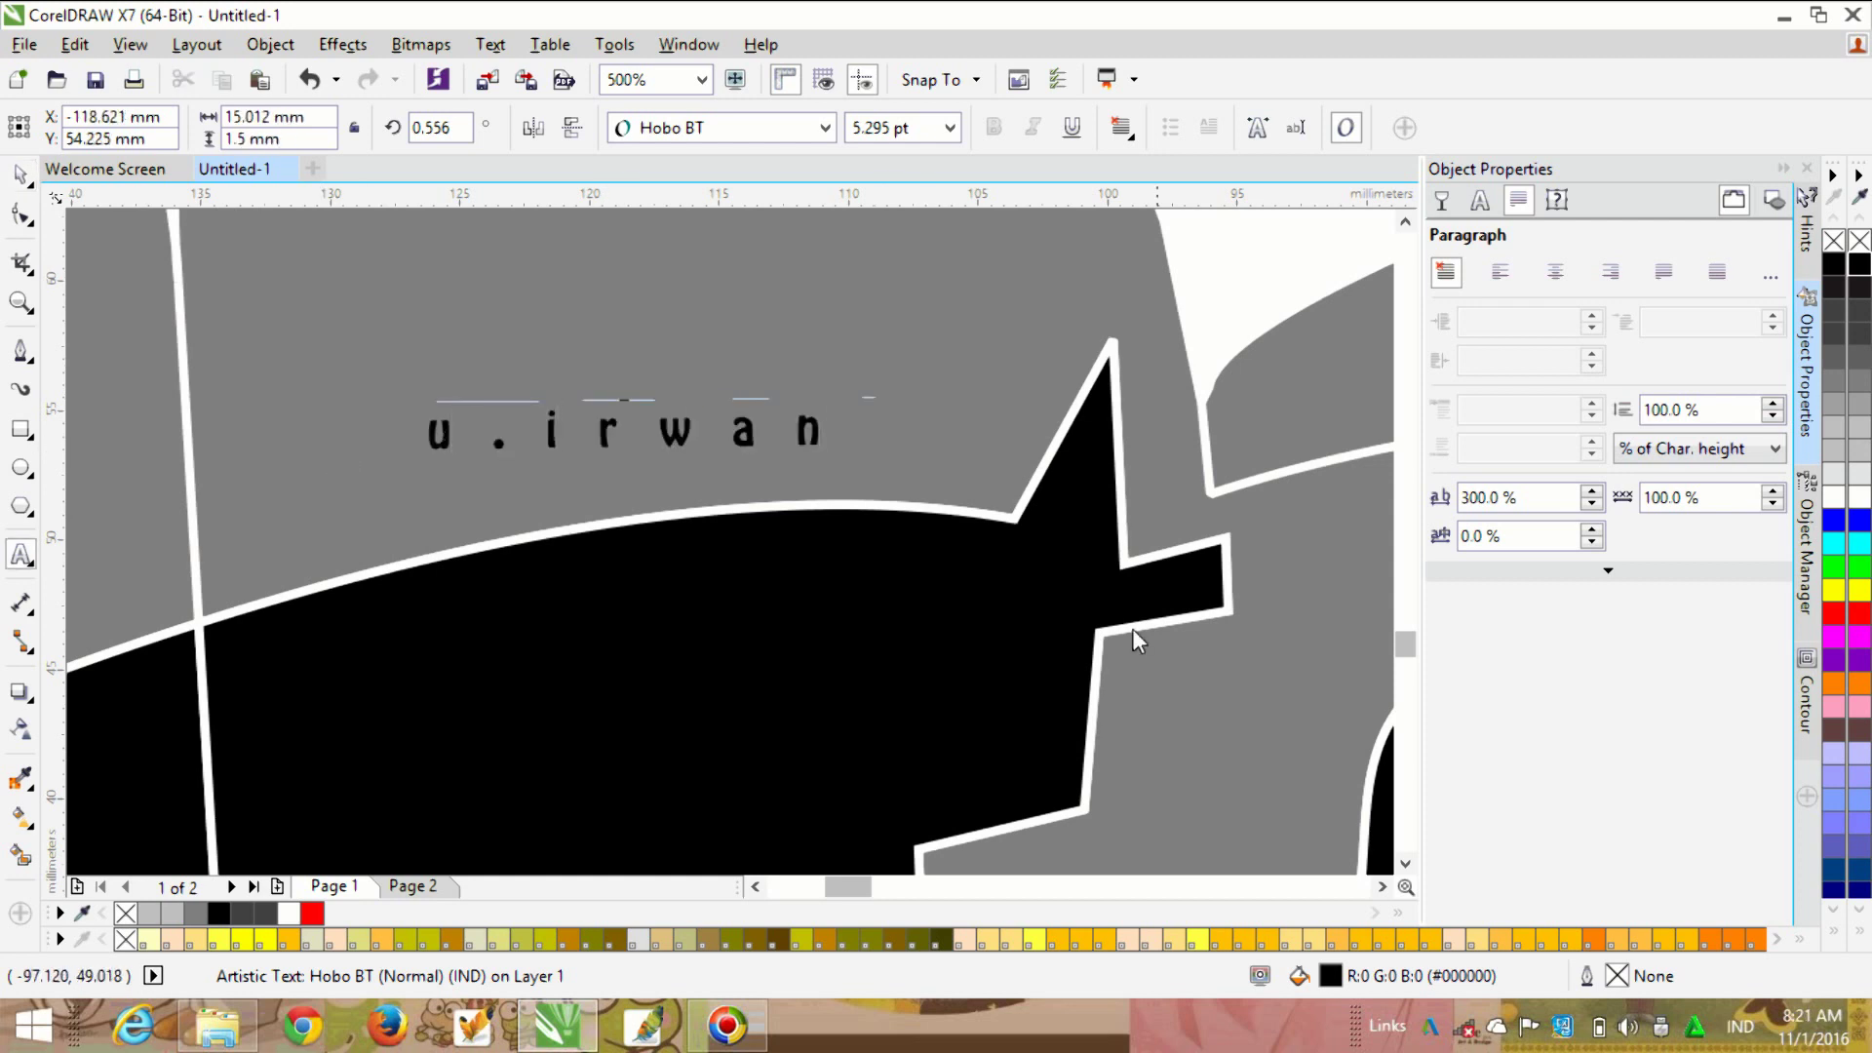
Step: Set the name label's letter spacing to 0%
double_click(1504, 499)
type("0")
key("Return")
key("space")
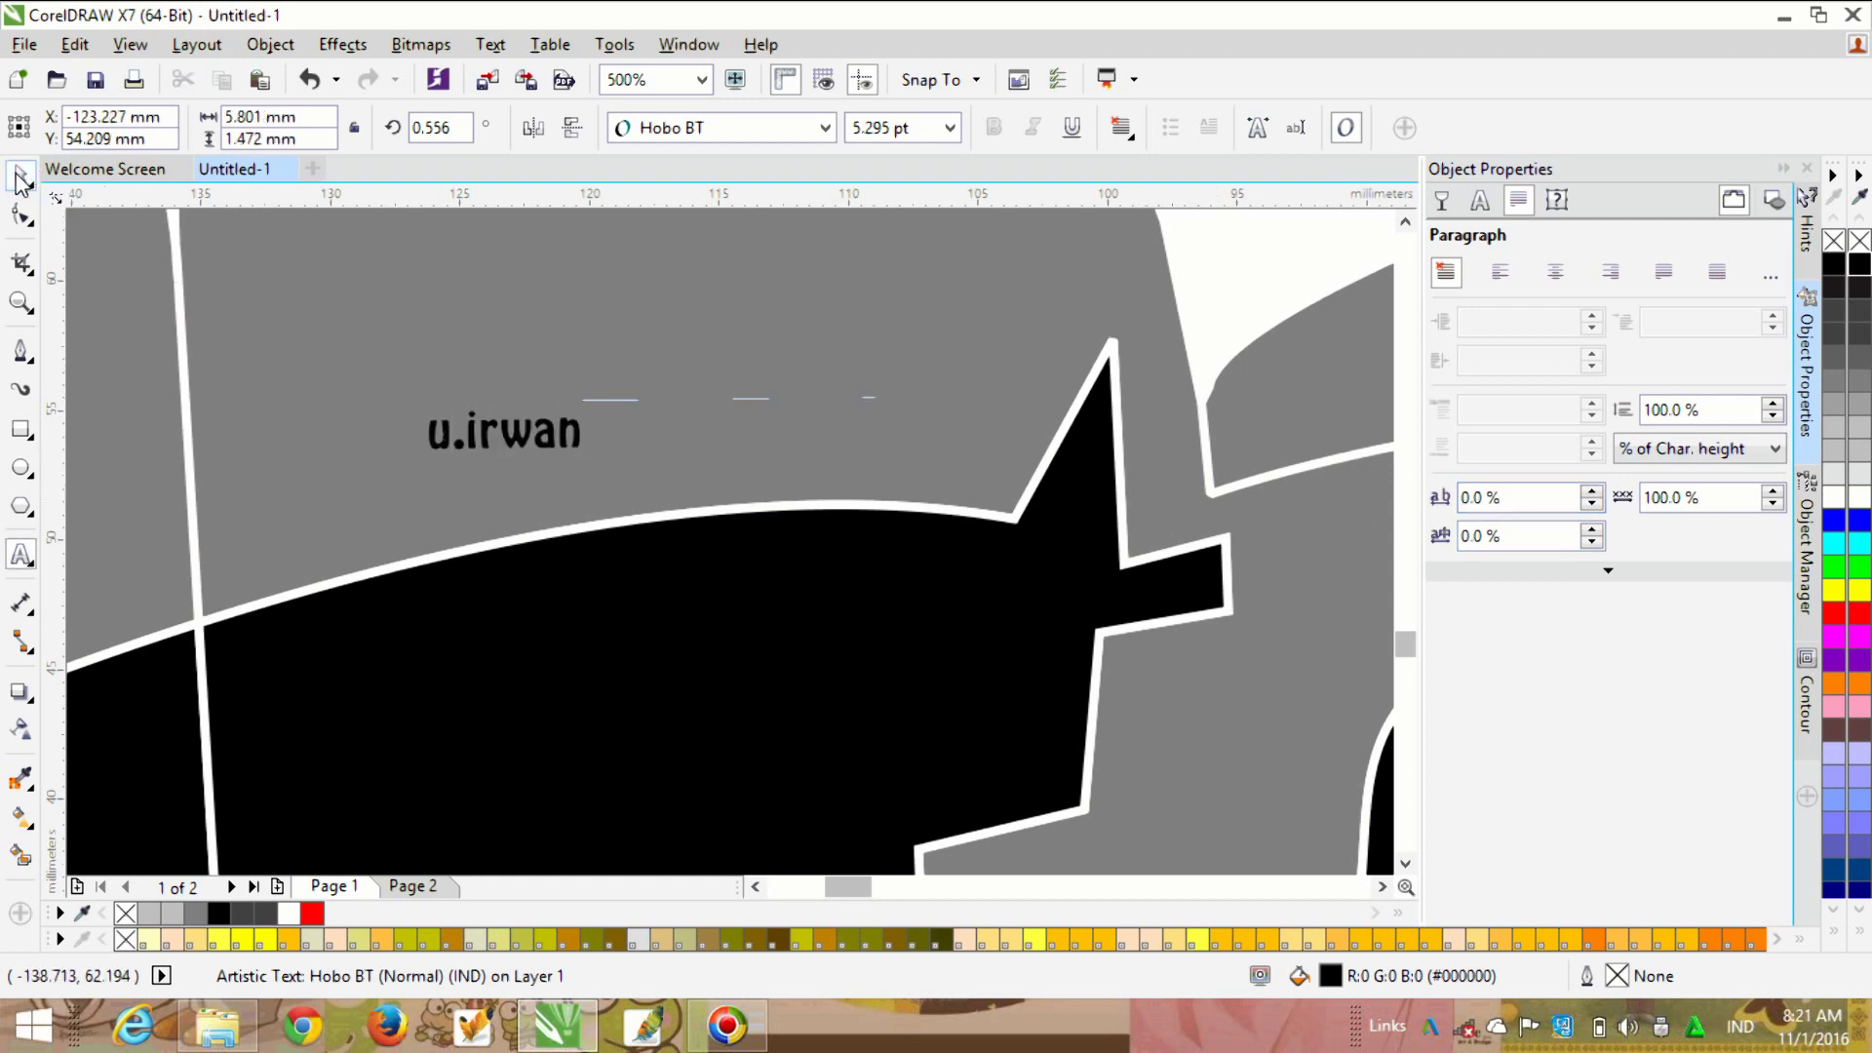
scroll(368, 439, "up", 1)
scroll(451, 388, "down", 1)
Step: Resize the name label, enlarging it then scaling it down to fit the chest
left_click_drag(449, 363, 460, 430)
scroll(382, 454, "down", 3)
scroll(390, 530, "up", 2)
scroll(390, 531, "up", 2)
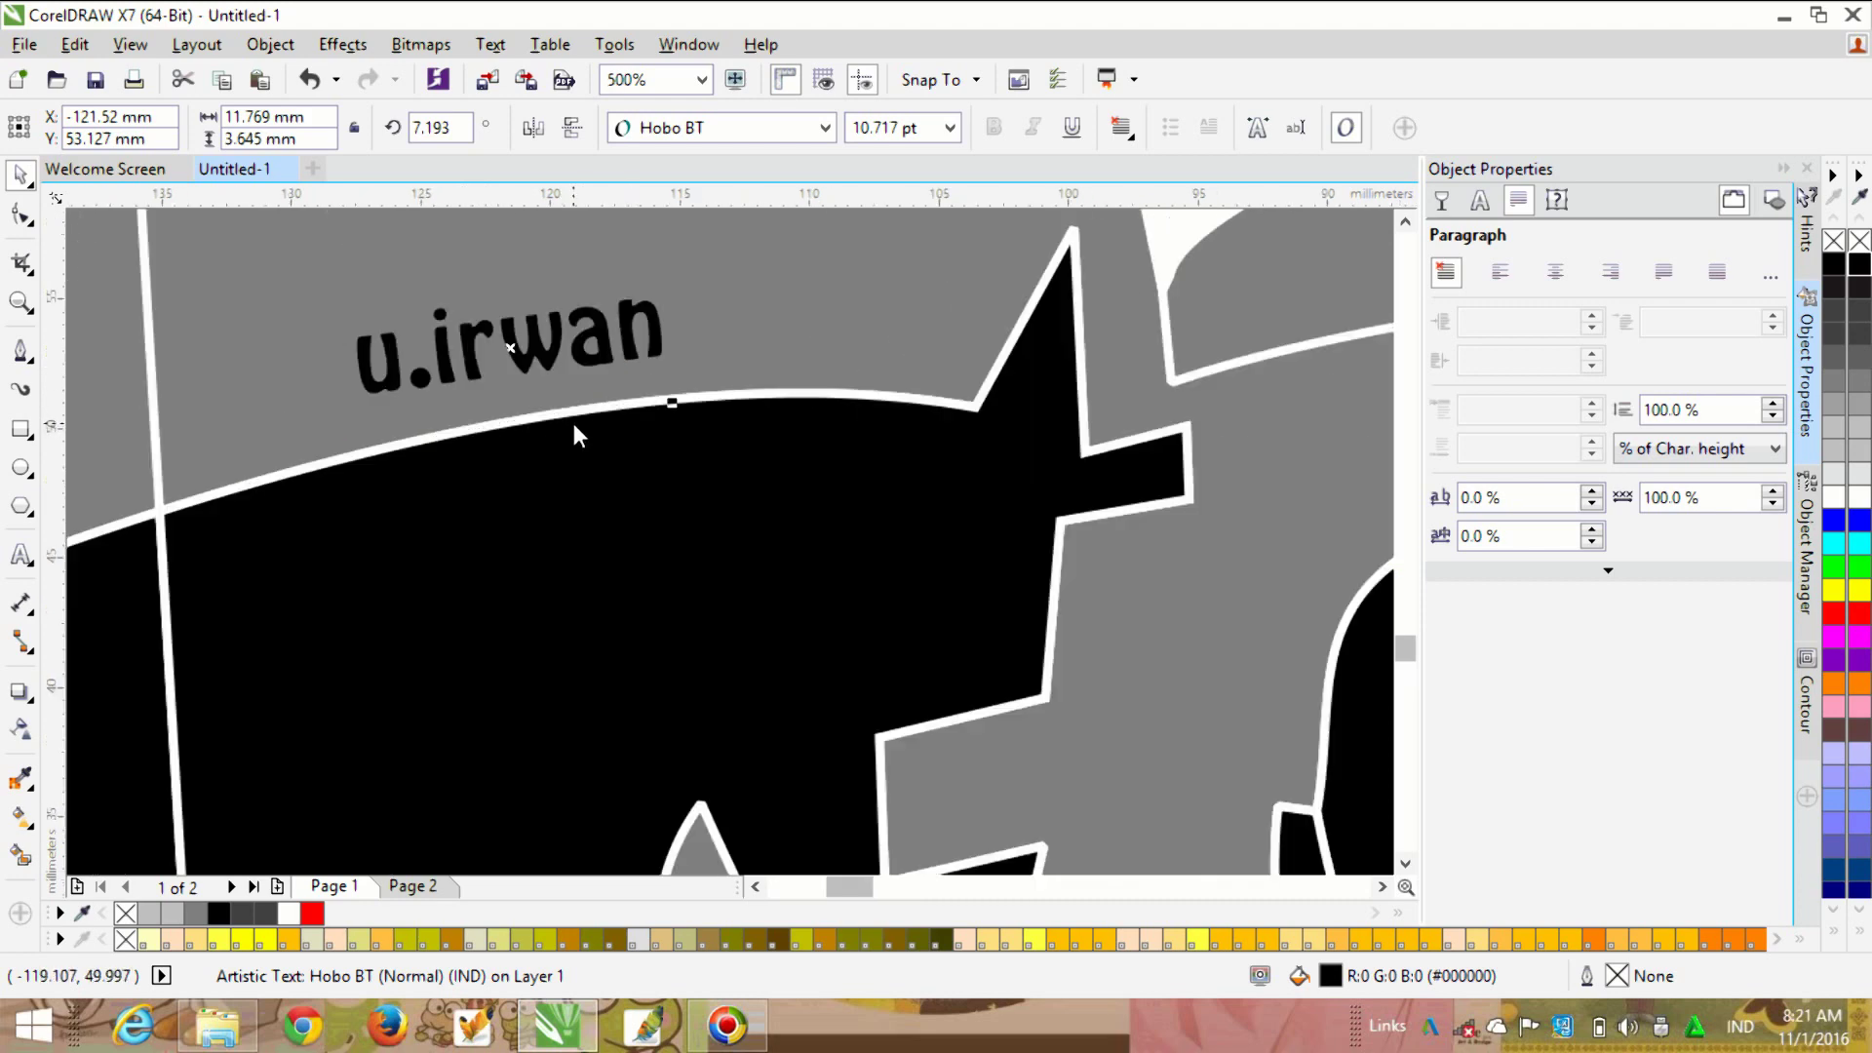
scroll(571, 417, "down", 1)
scroll(575, 405, "up", 1)
left_click_drag(663, 308, 622, 309)
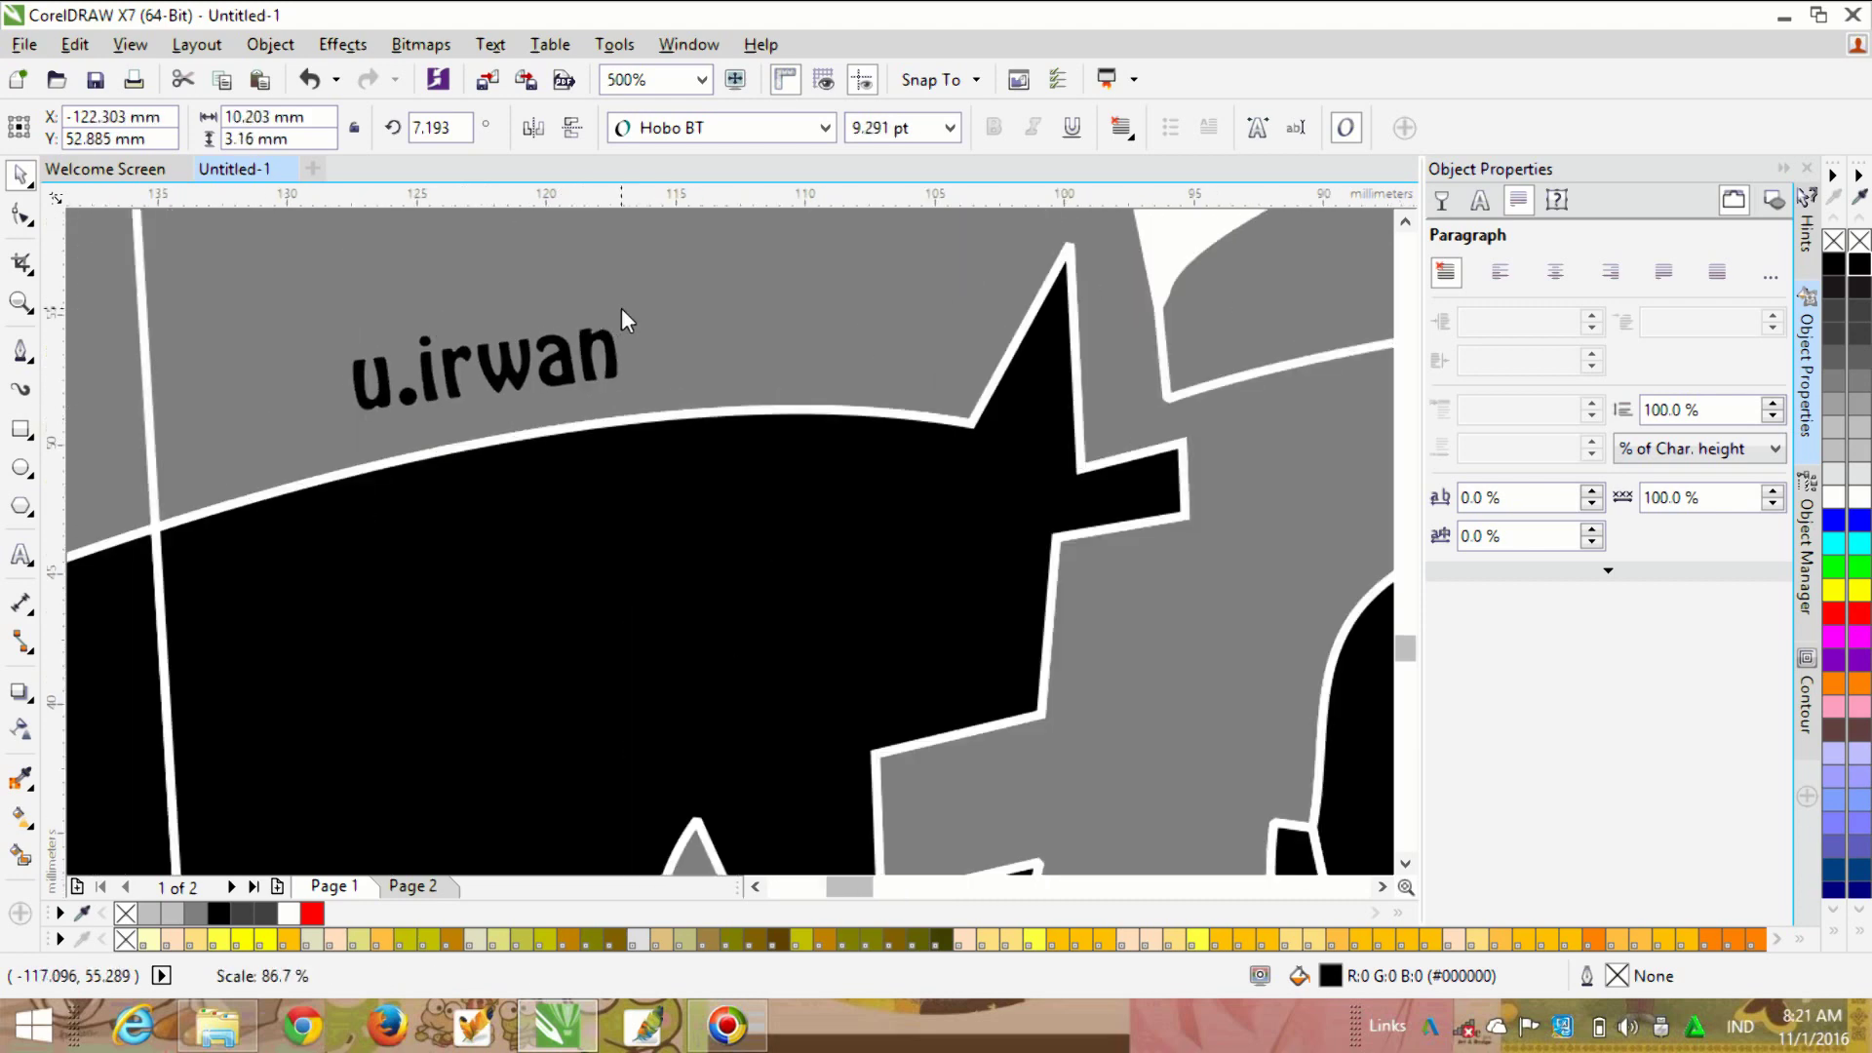
scroll(551, 354, "down", 4)
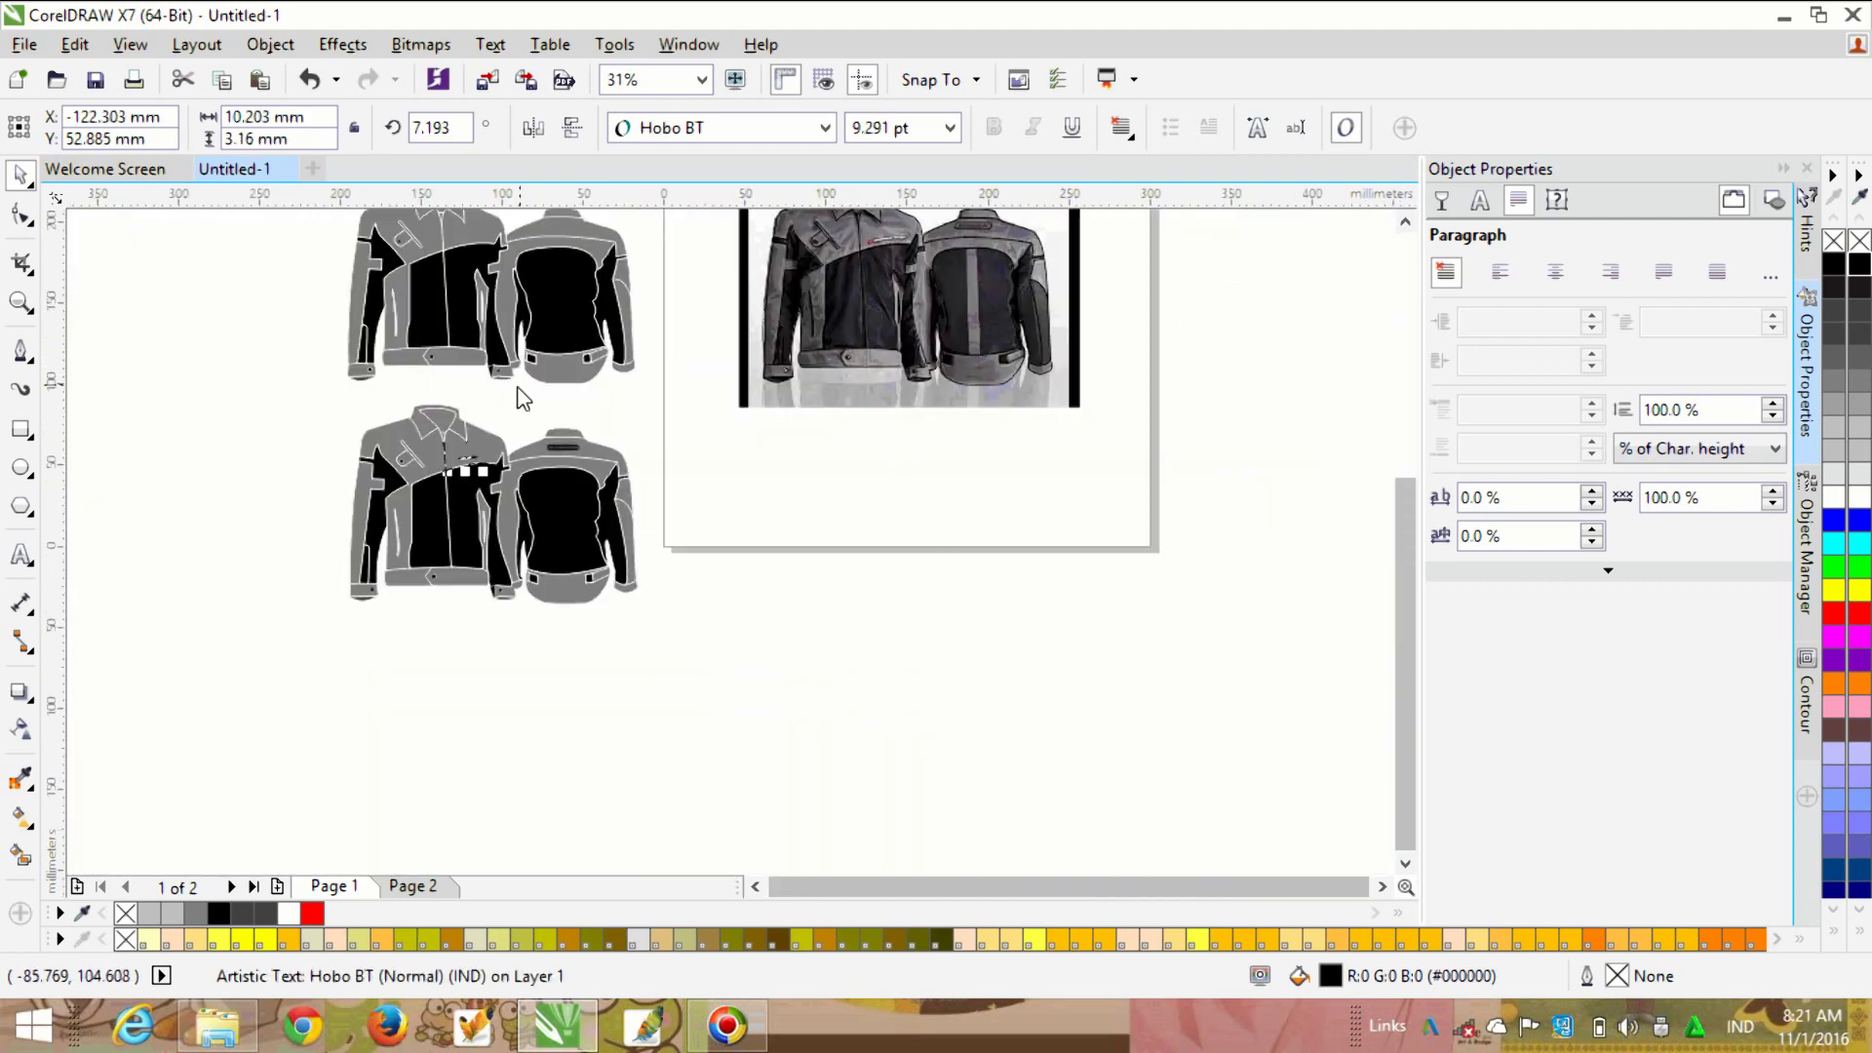
scroll(460, 459, "up", 2)
scroll(367, 589, "up", 2)
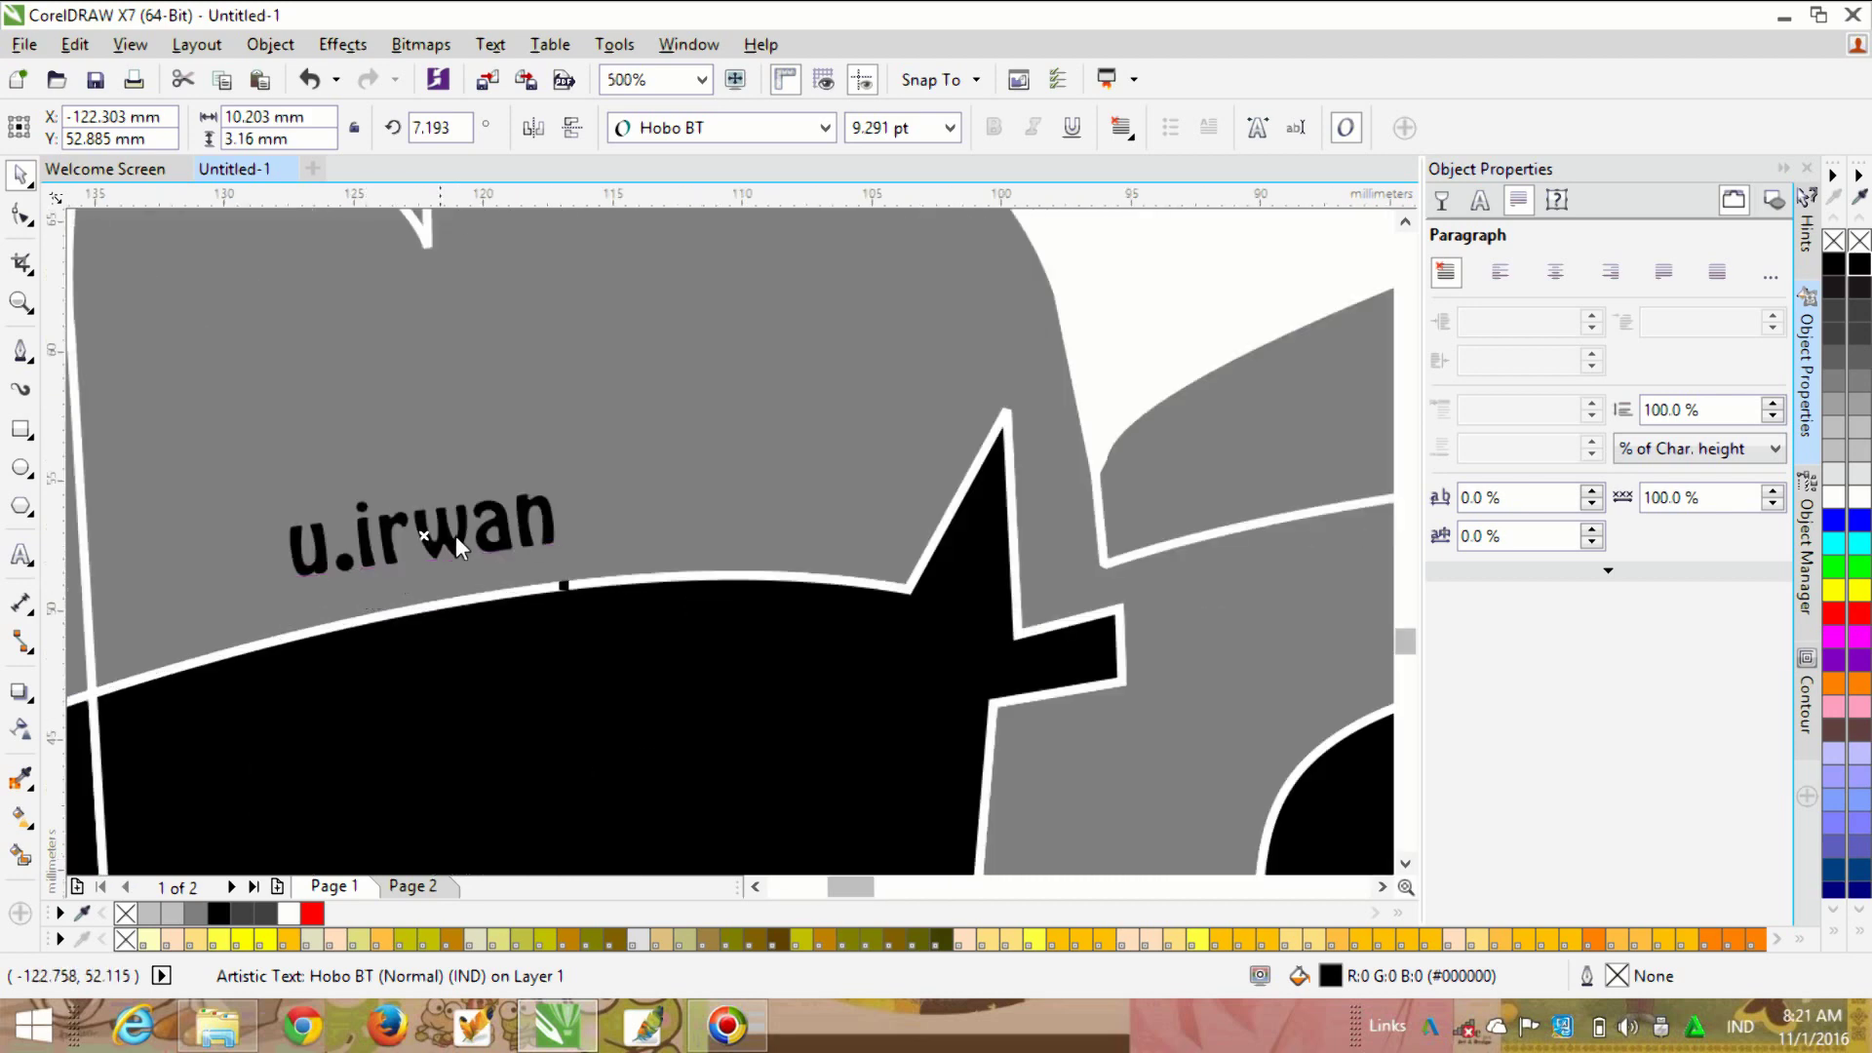
left_click_drag(562, 488, 485, 511)
scroll(486, 589, "down", 2)
left_click(654, 385)
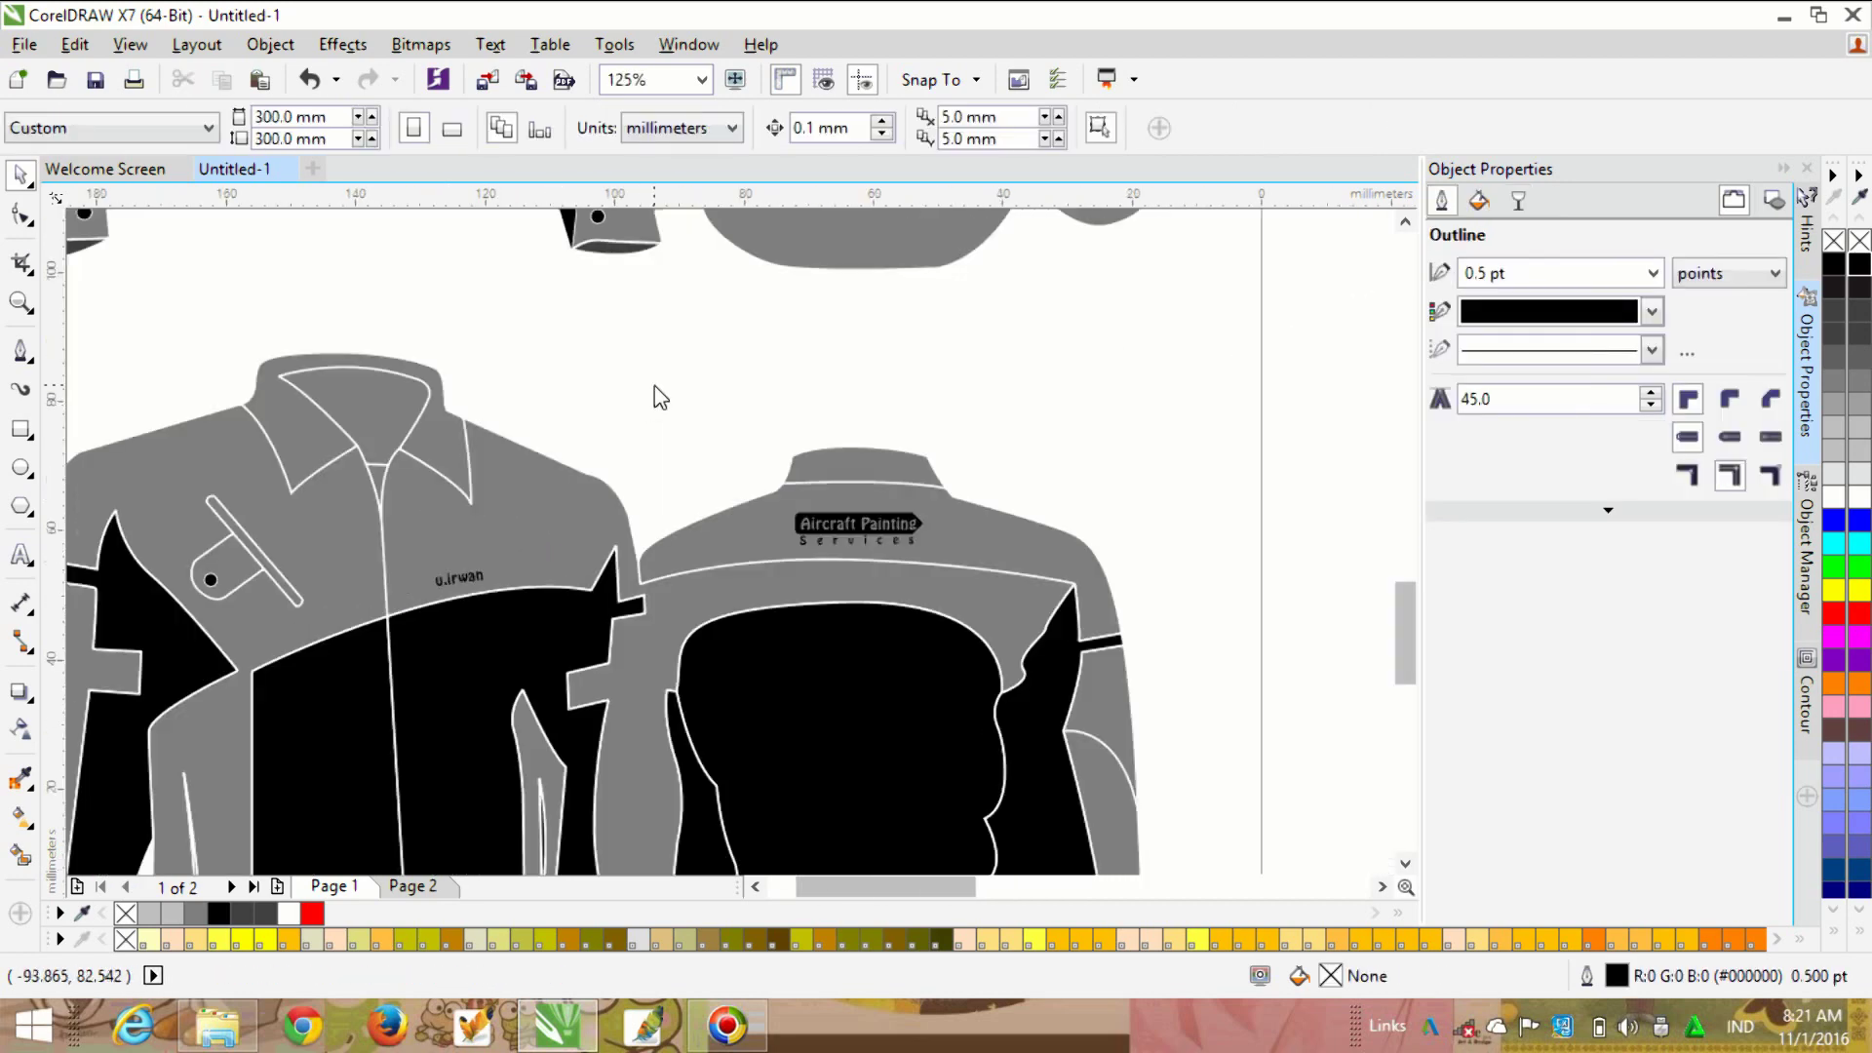
scroll(493, 604, "up", 2)
Step: Tilt the name label slightly to follow the jacket's curve
left_click(395, 517)
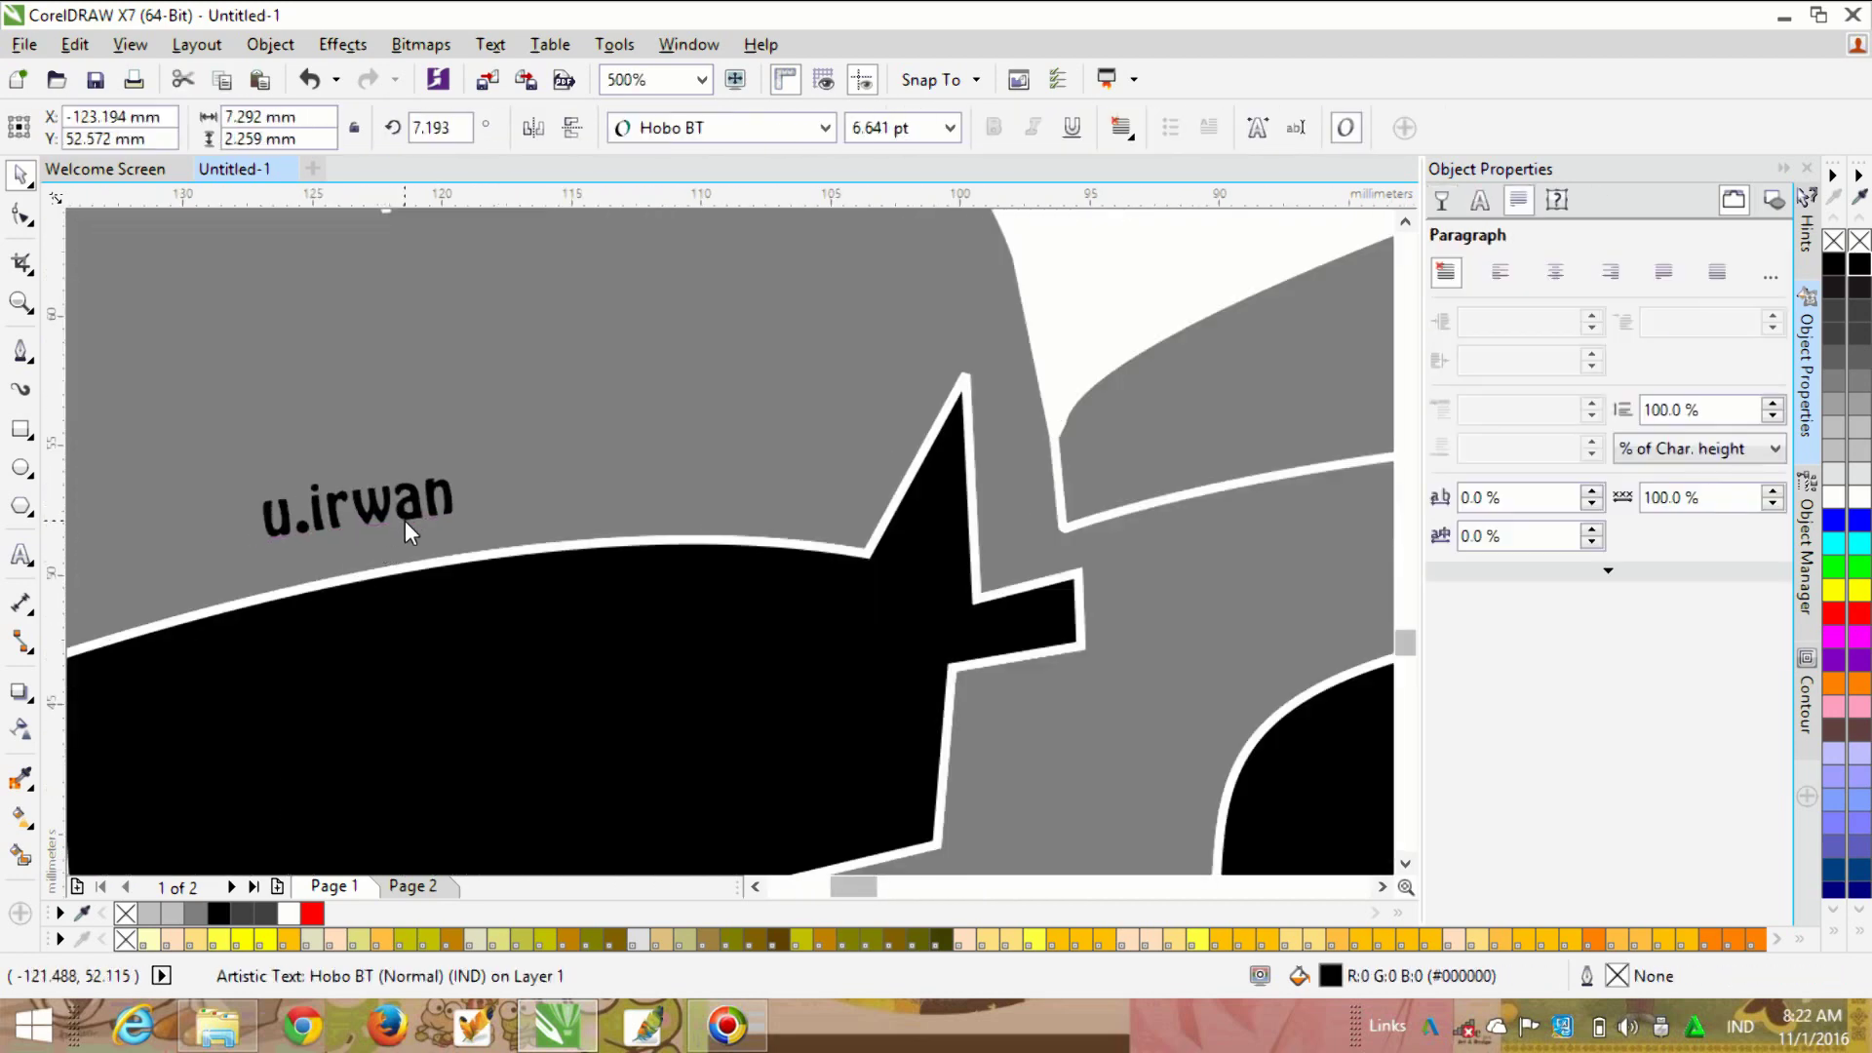
left_click_drag(470, 552, 479, 545)
scroll(347, 525, "up", 2)
scroll(424, 437, "down", 3)
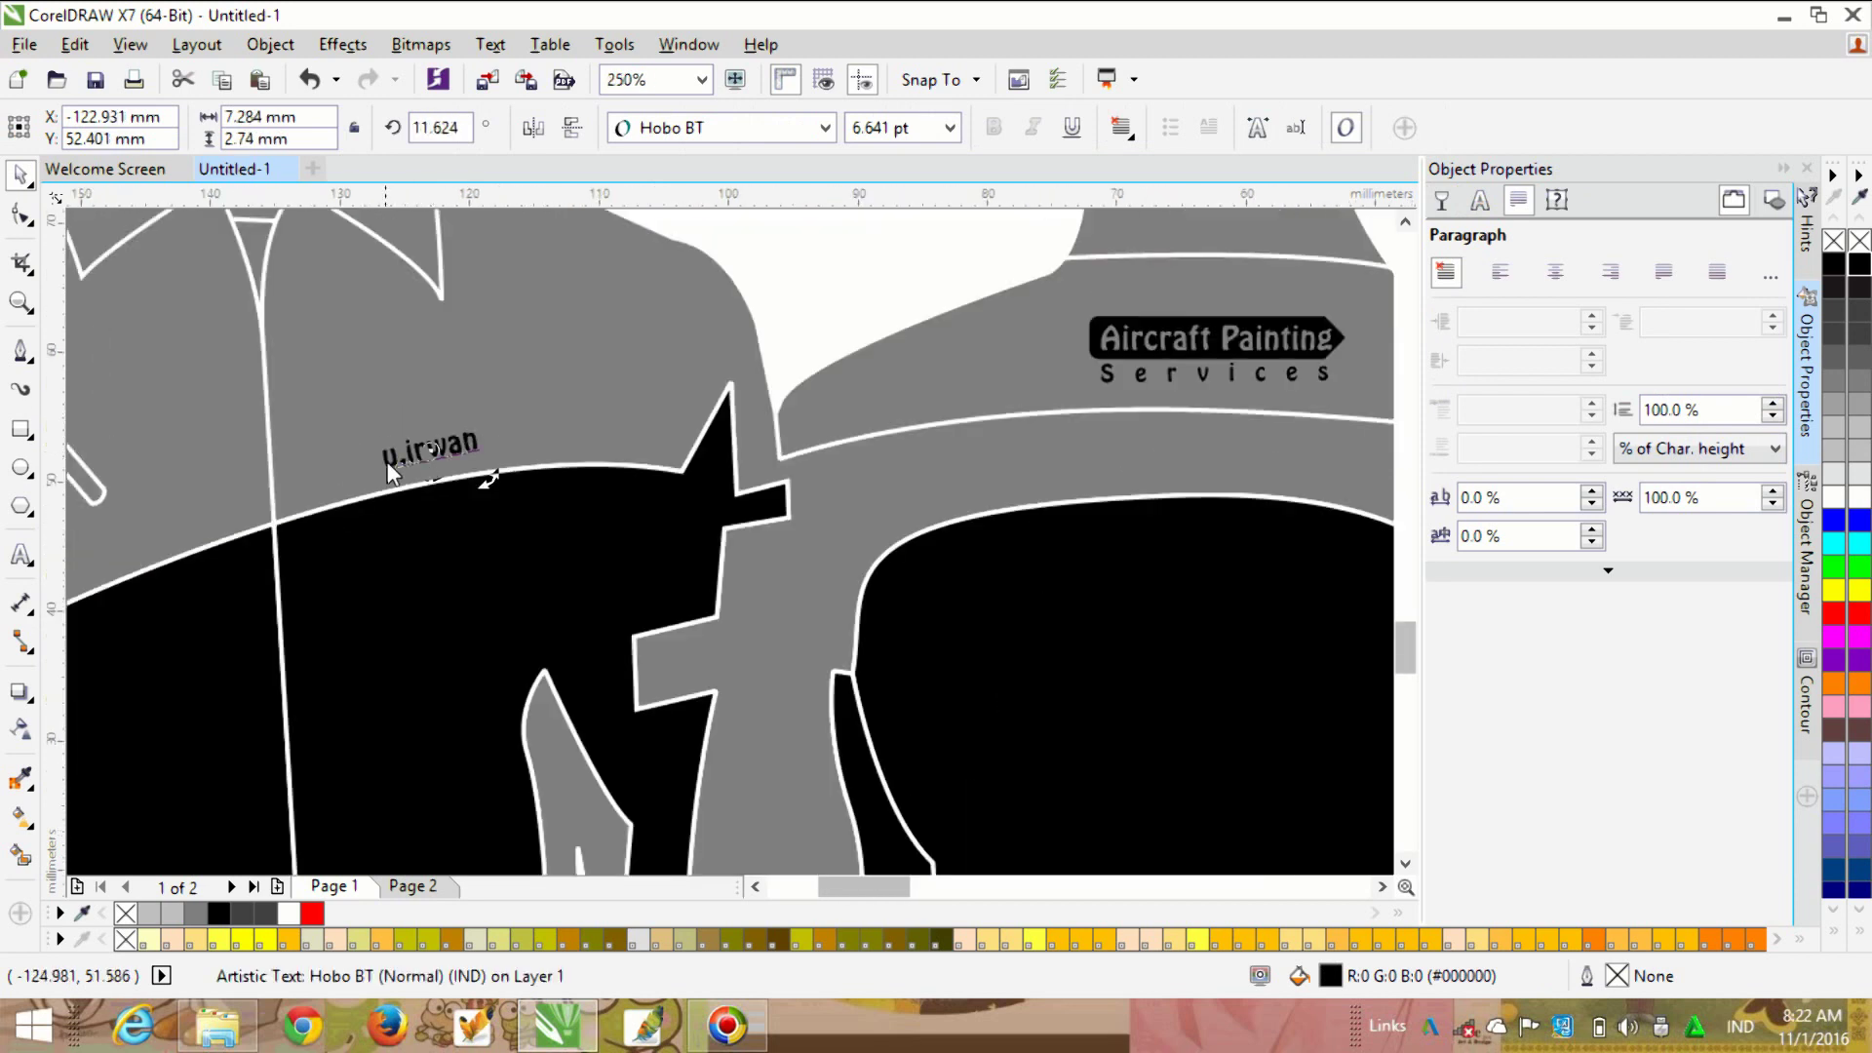
scroll(384, 455, "up", 2)
scroll(400, 540, "down", 1)
Step: Set the name label's character spacing to 50%
left_click_drag(1488, 498, 1421, 515)
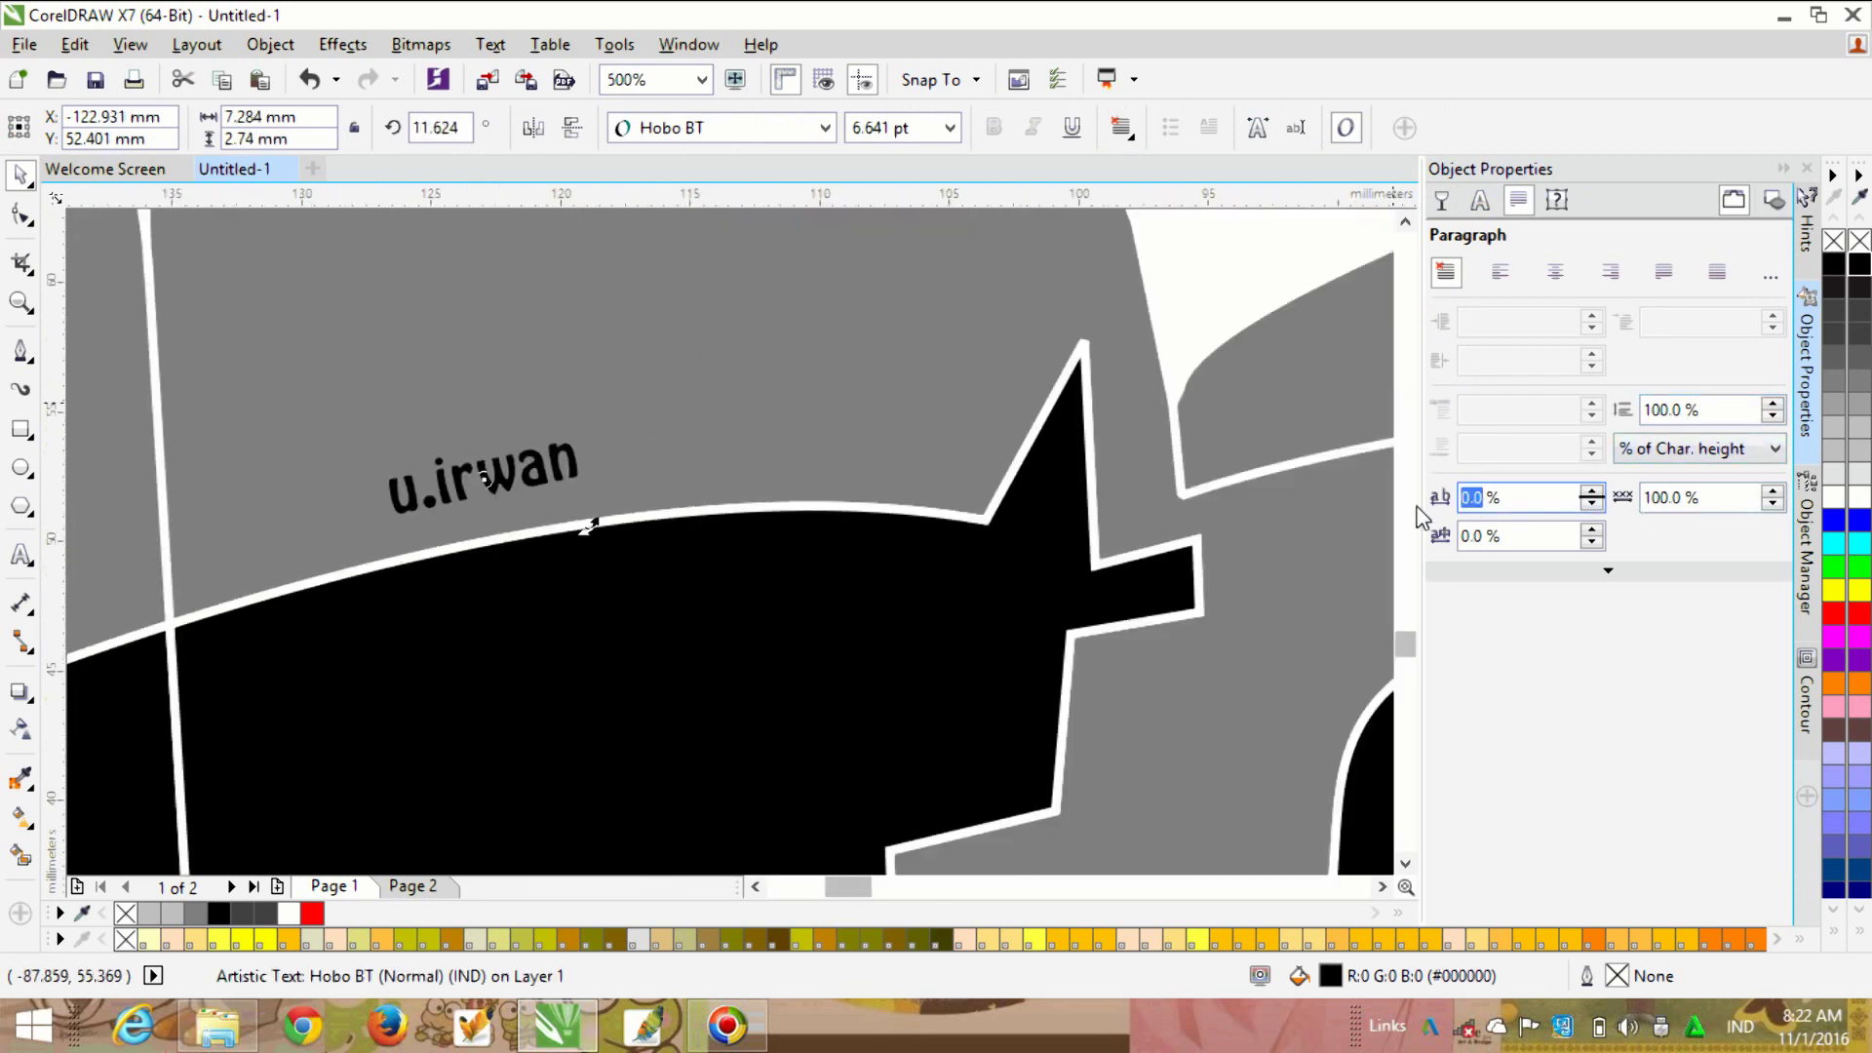
type("10")
key("Return")
type("5")
key("Return")
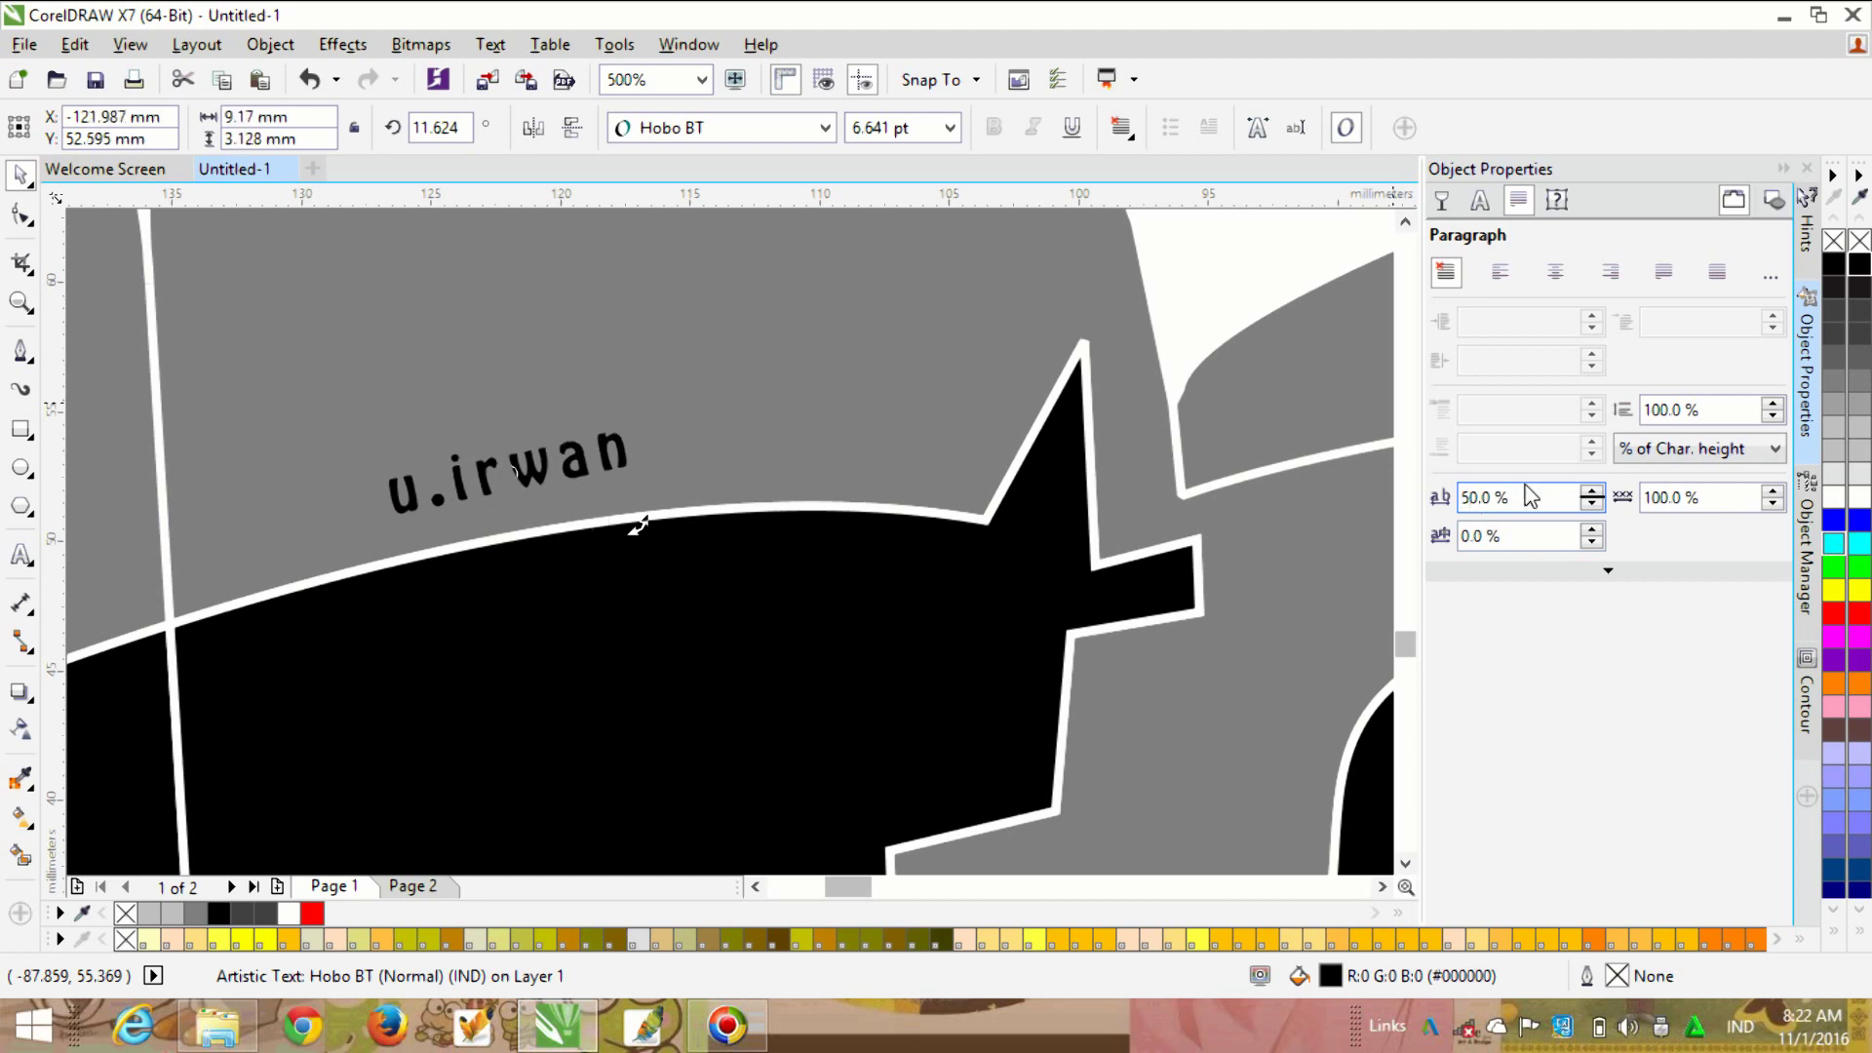
left_click(845, 453)
scroll(844, 451, "down", 2)
left_click(942, 273)
scroll(735, 470, "up", 2)
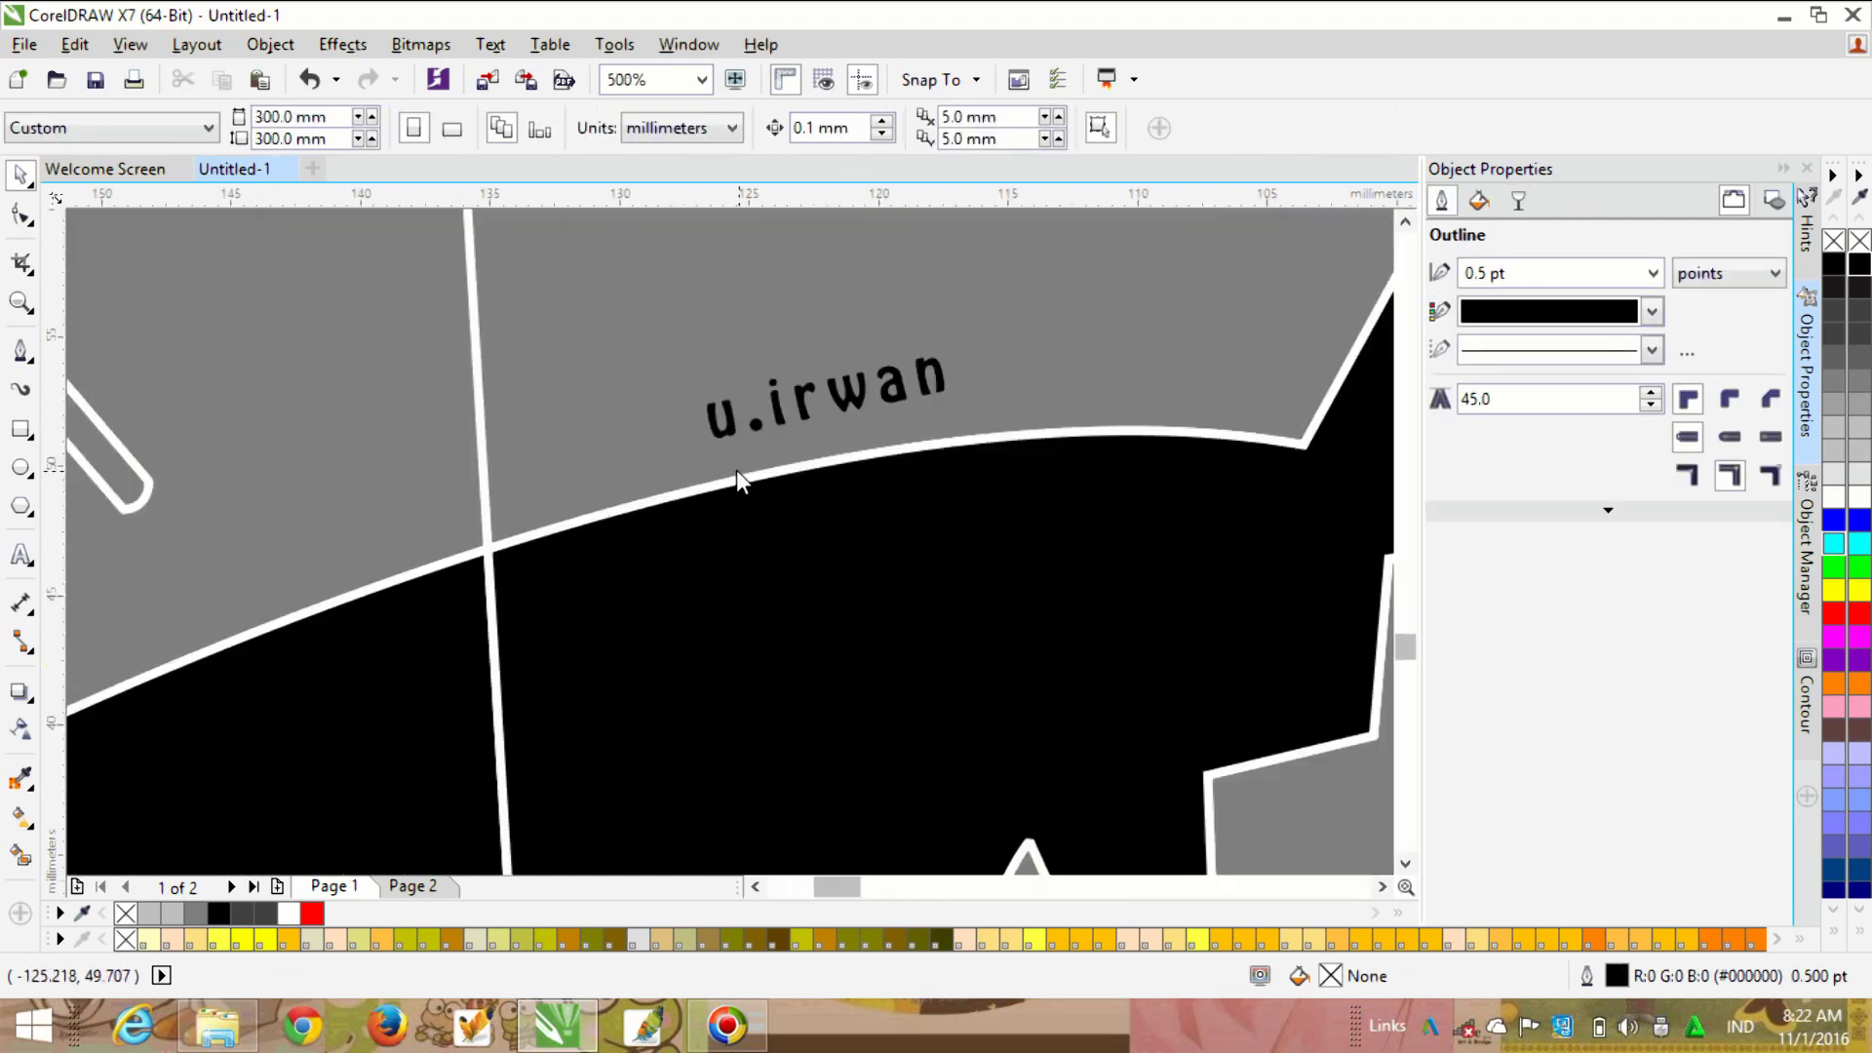
scroll(570, 394, "up", 2)
Step: Draw a small square outline beside the name label
key("F6")
left_click_drag(246, 435, 446, 590)
key("space")
Step: Tilt the square and enlarge it slightly to frame the letter u
left_click(371, 530)
left_click_drag(401, 475, 800, 343)
scroll(802, 353, "up", 1)
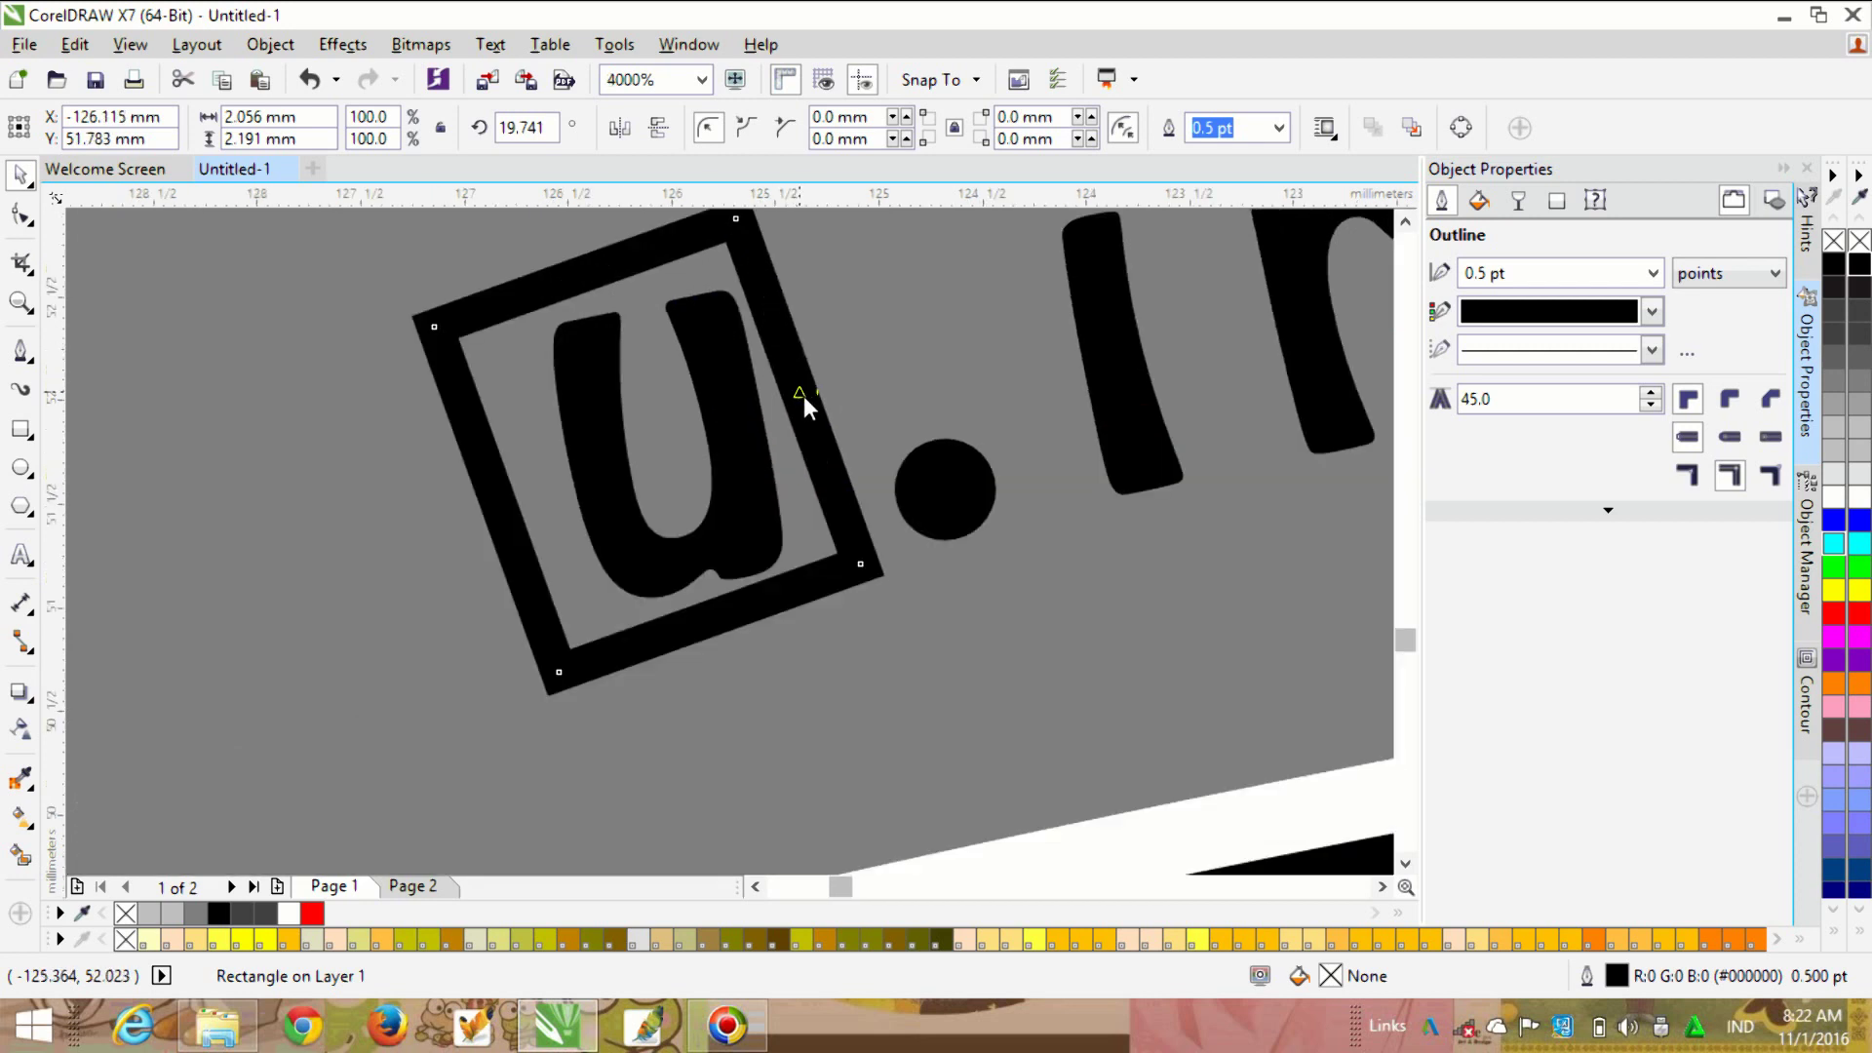
left_click_drag(868, 690, 882, 523)
scroll(969, 570, "down", 1)
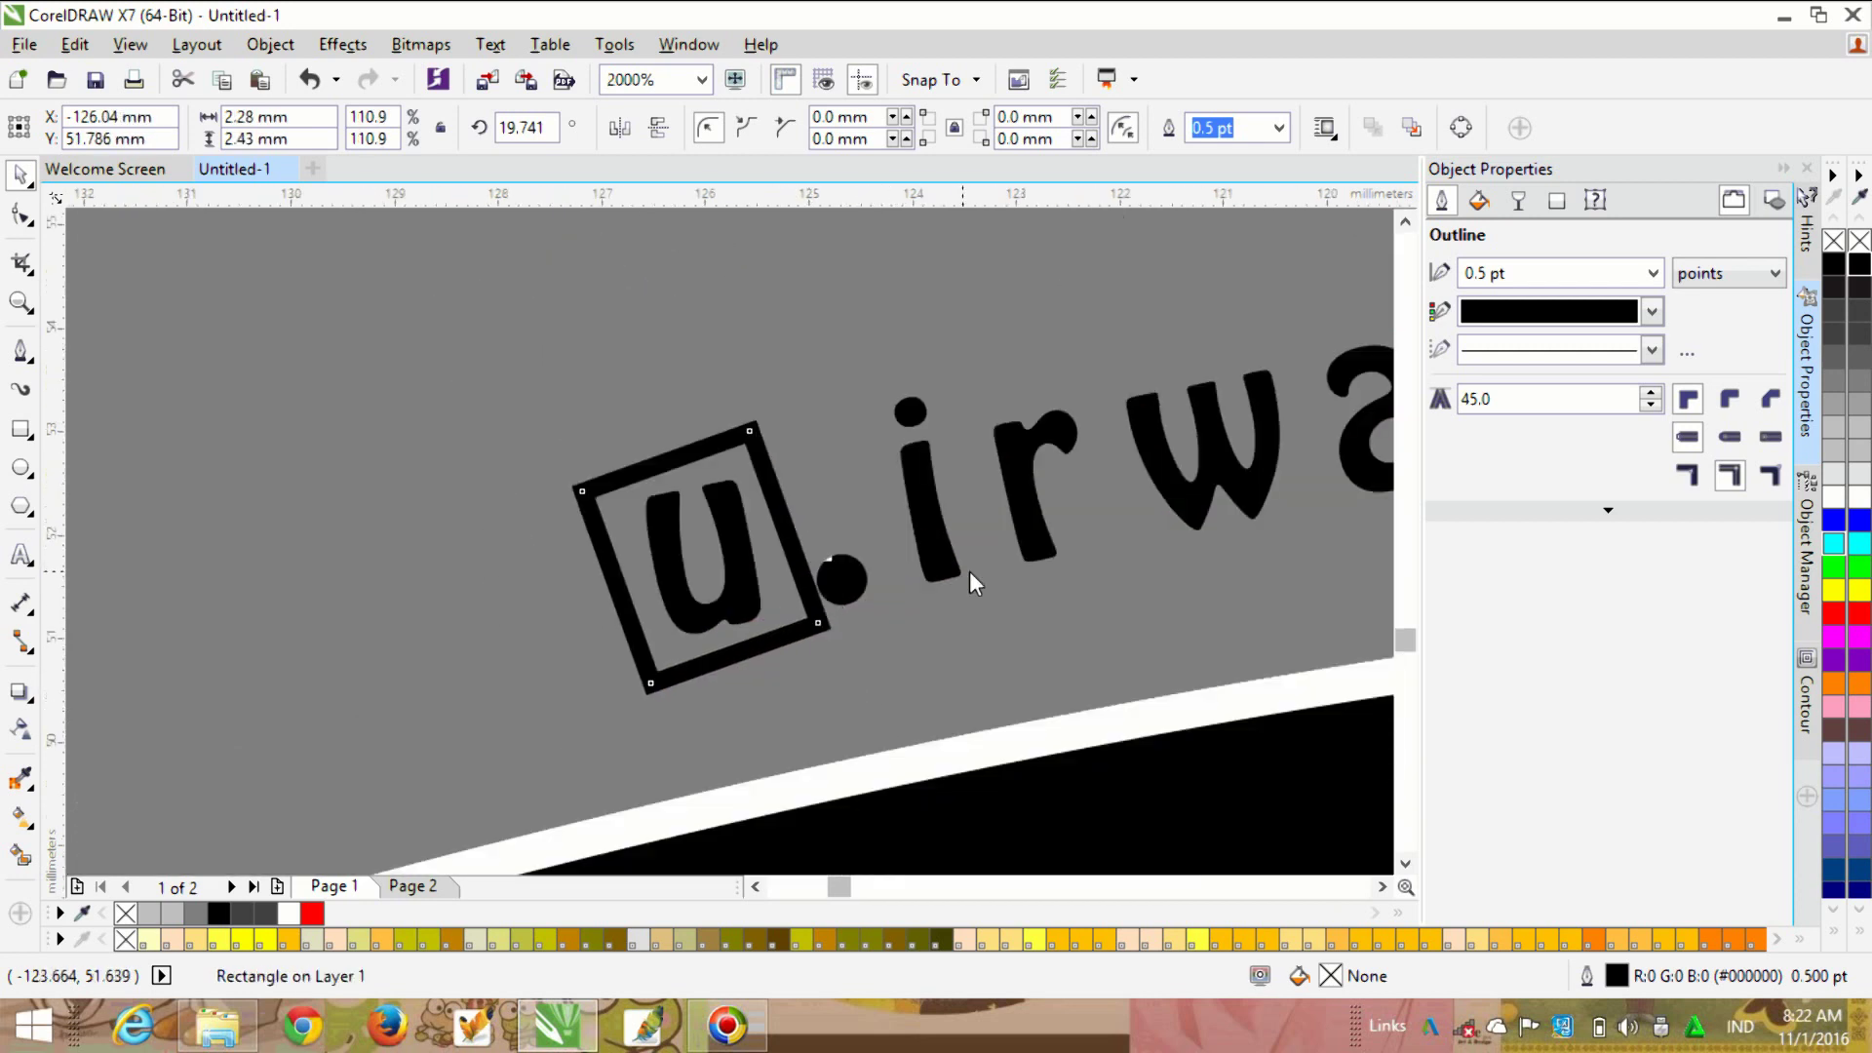
Step: Set the name label's character spacing to 100%
left_click(864, 581)
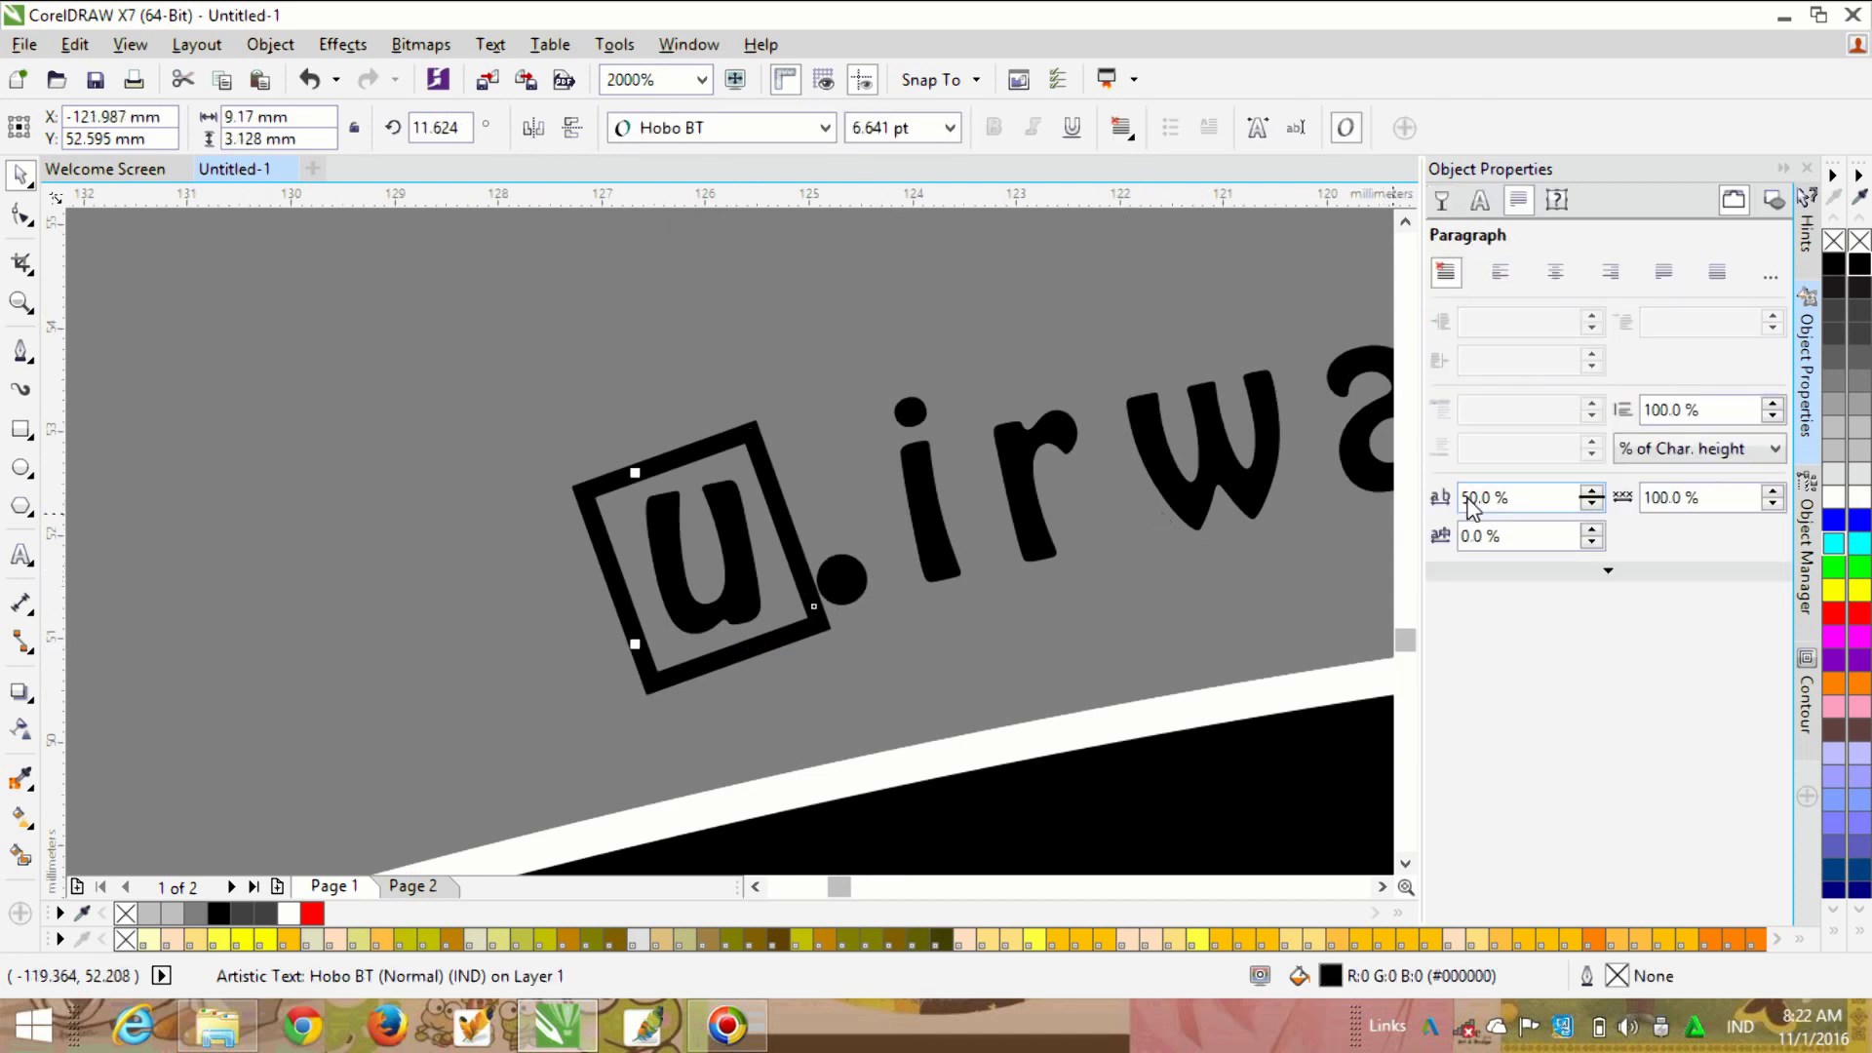
left_click_drag(1468, 499, 1407, 474)
type("10")
key("Return")
scroll(692, 486, "down", 1)
scroll(692, 569, "up", 1)
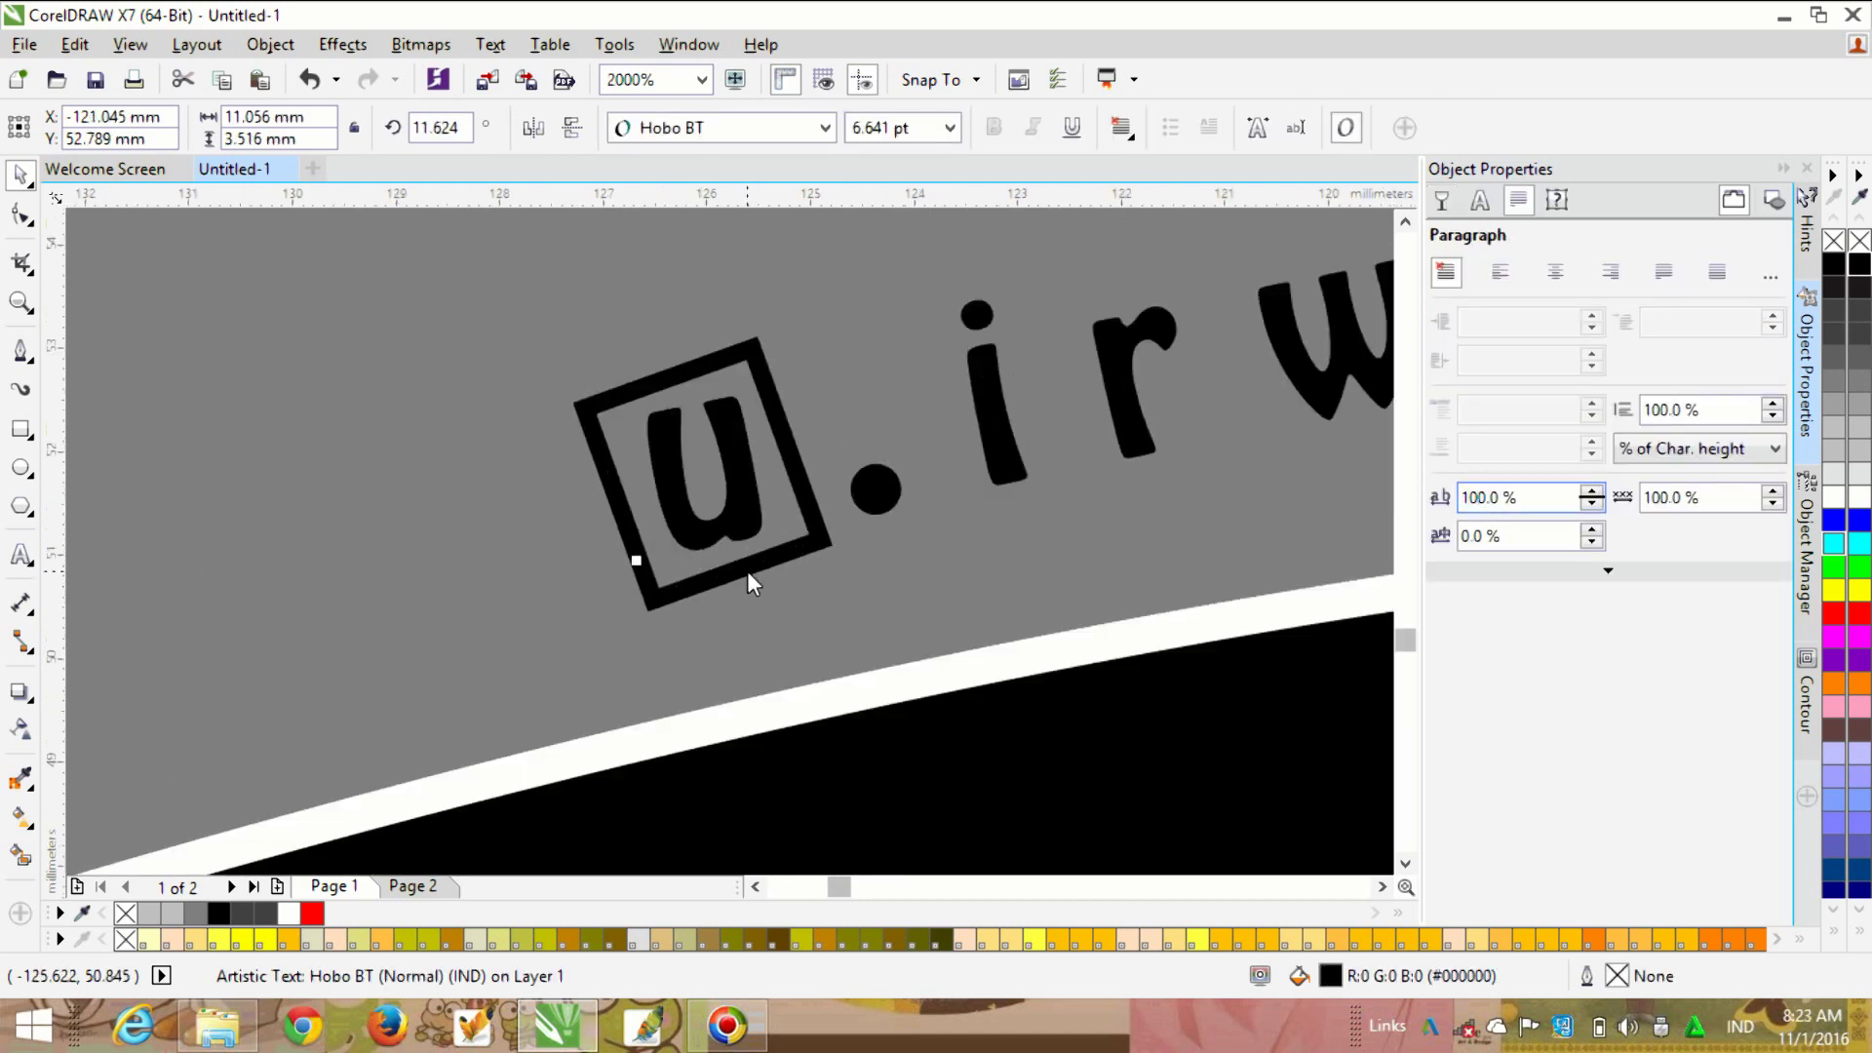
Step: Fill the square red and bring the name text in front of it
left_click(747, 575)
left_click(1859, 614)
left_click(961, 439)
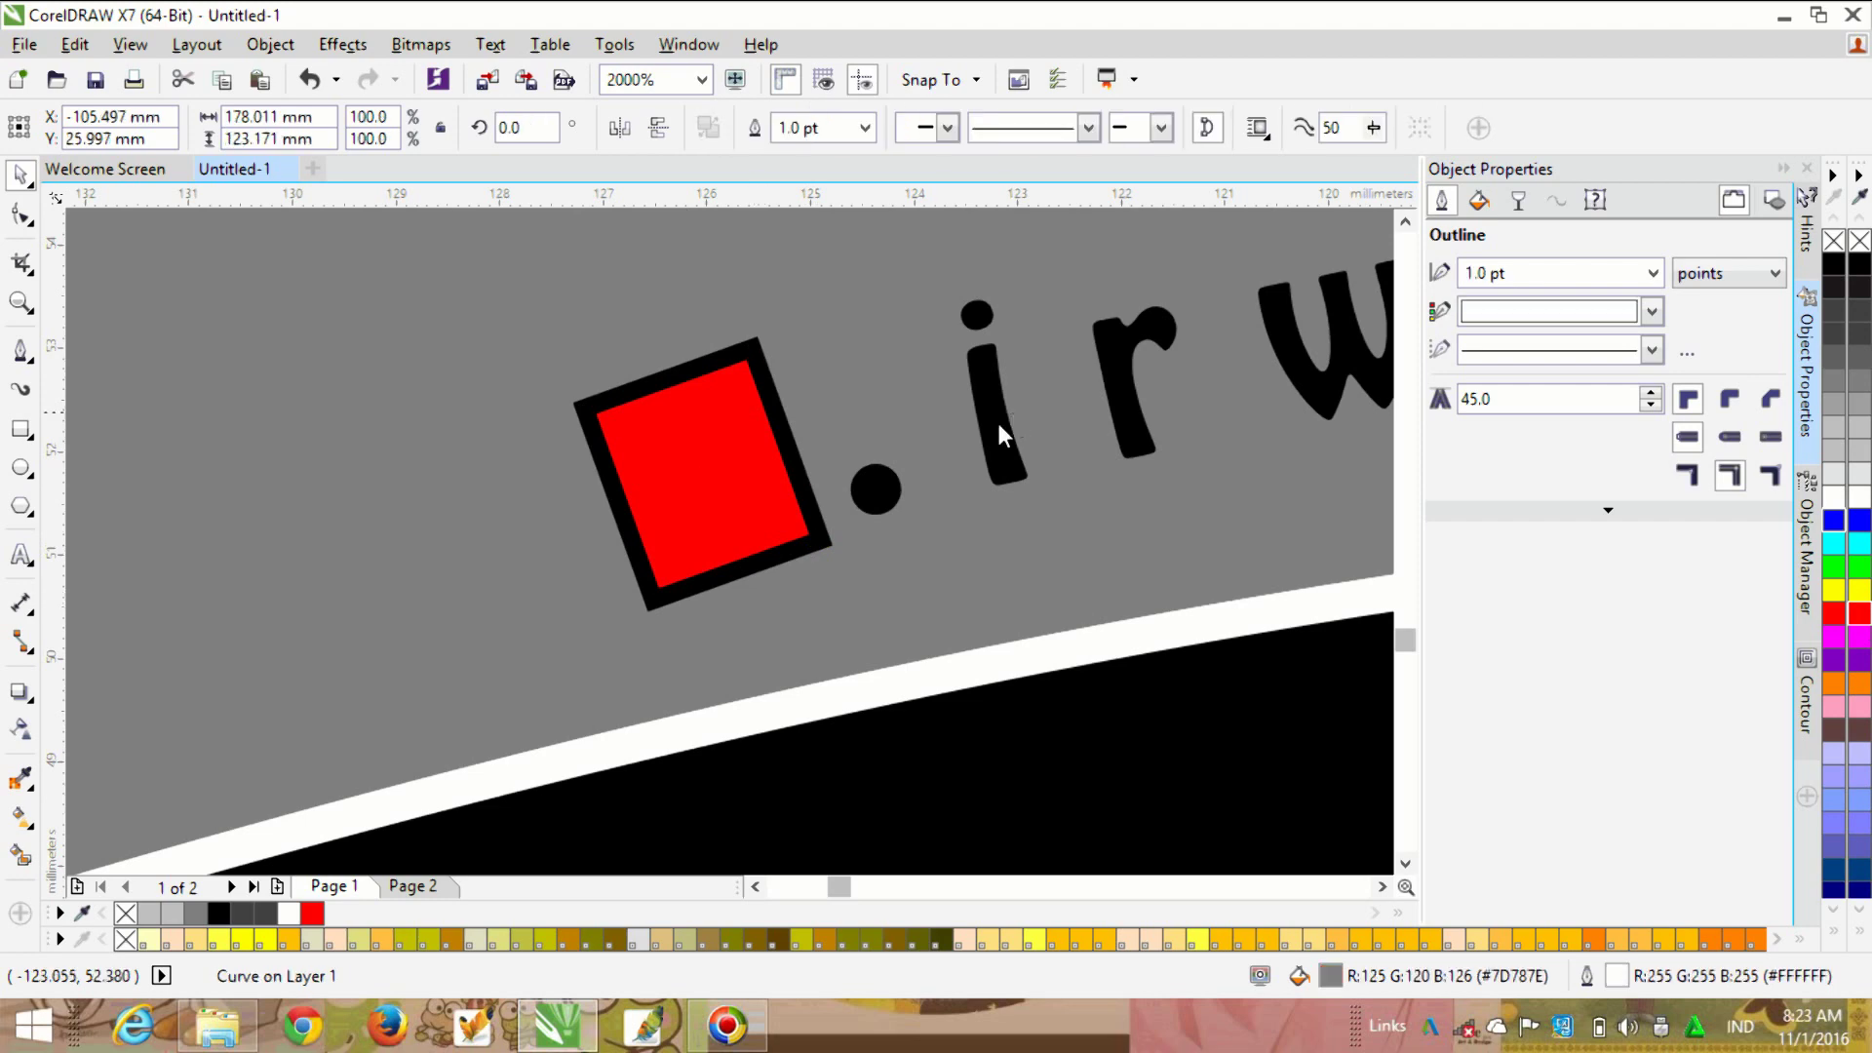
left_click(999, 423)
key("shift+Page_Up")
scroll(741, 513, "down", 2)
scroll(659, 501, "up", 2)
Step: Set the red square's outline to None
left_click(653, 507)
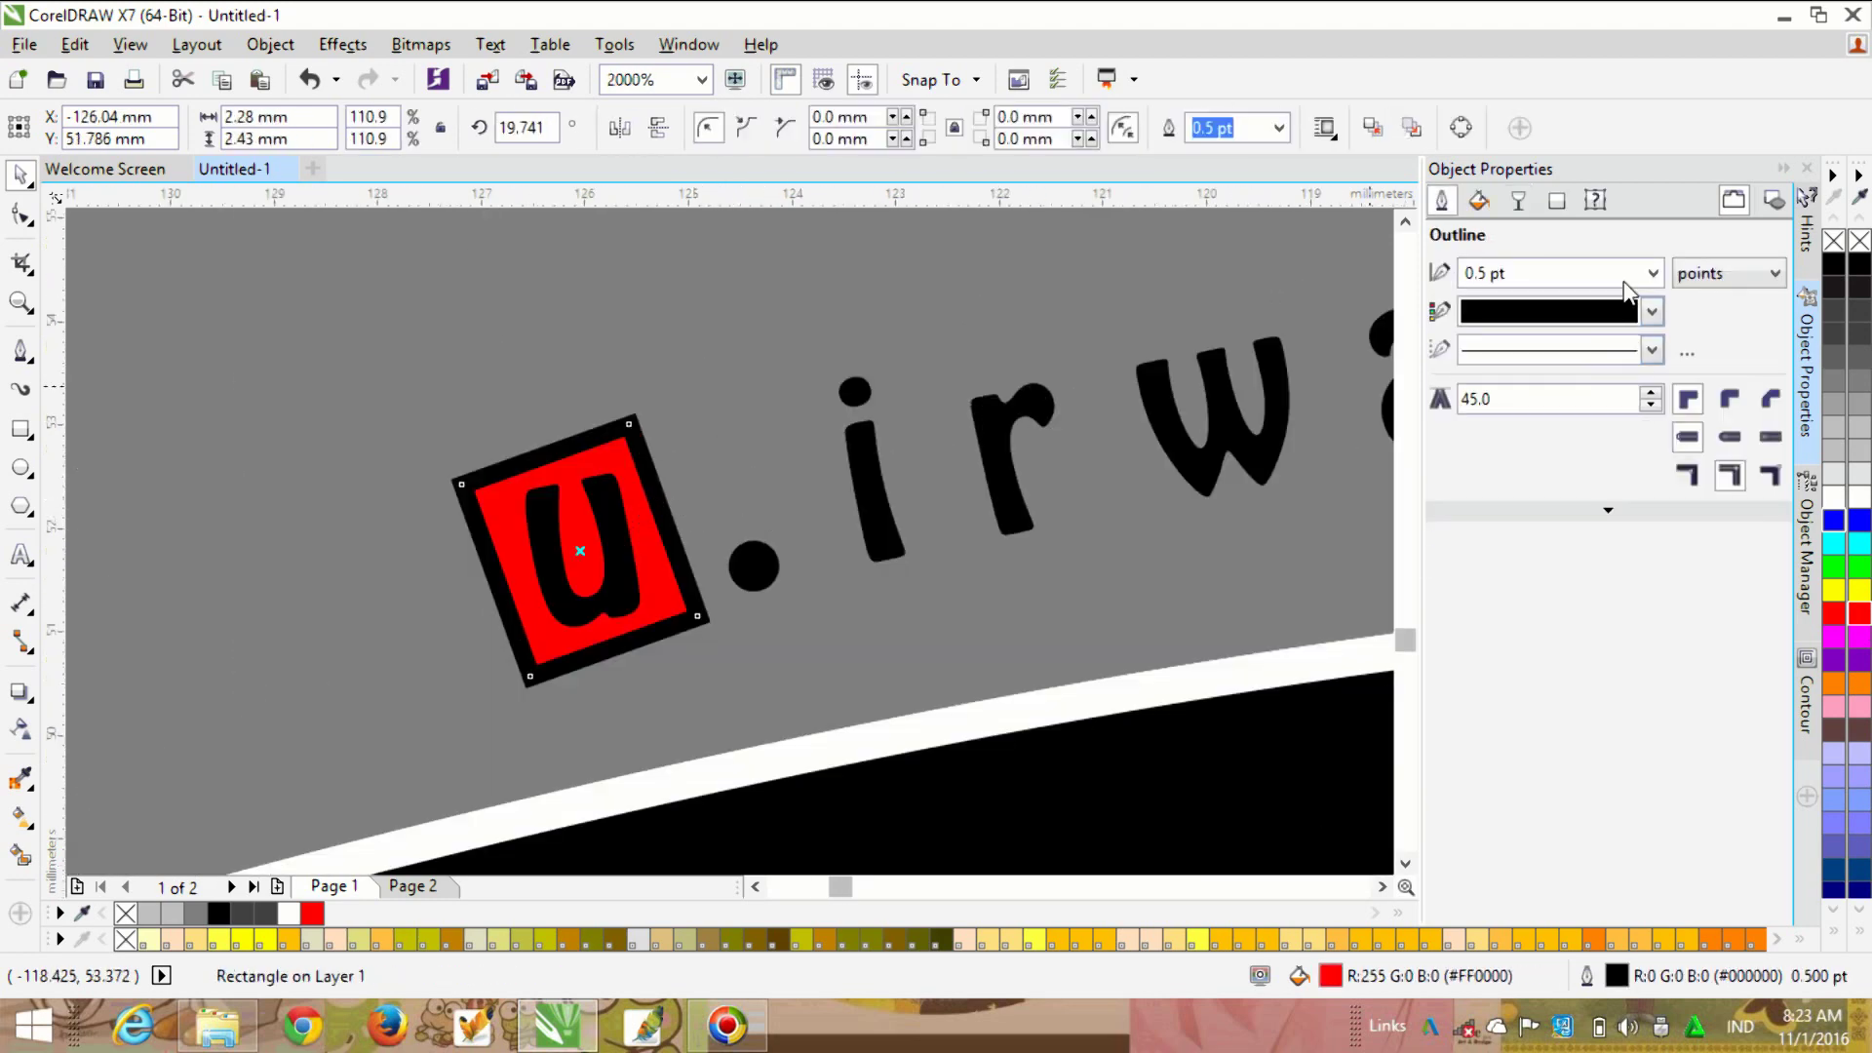
left_click(1651, 273)
left_click(1484, 301)
scroll(868, 622, "down", 2)
left_click(705, 651)
scroll(704, 652, "down", 2)
key("Escape")
scroll(734, 643, "up", 3)
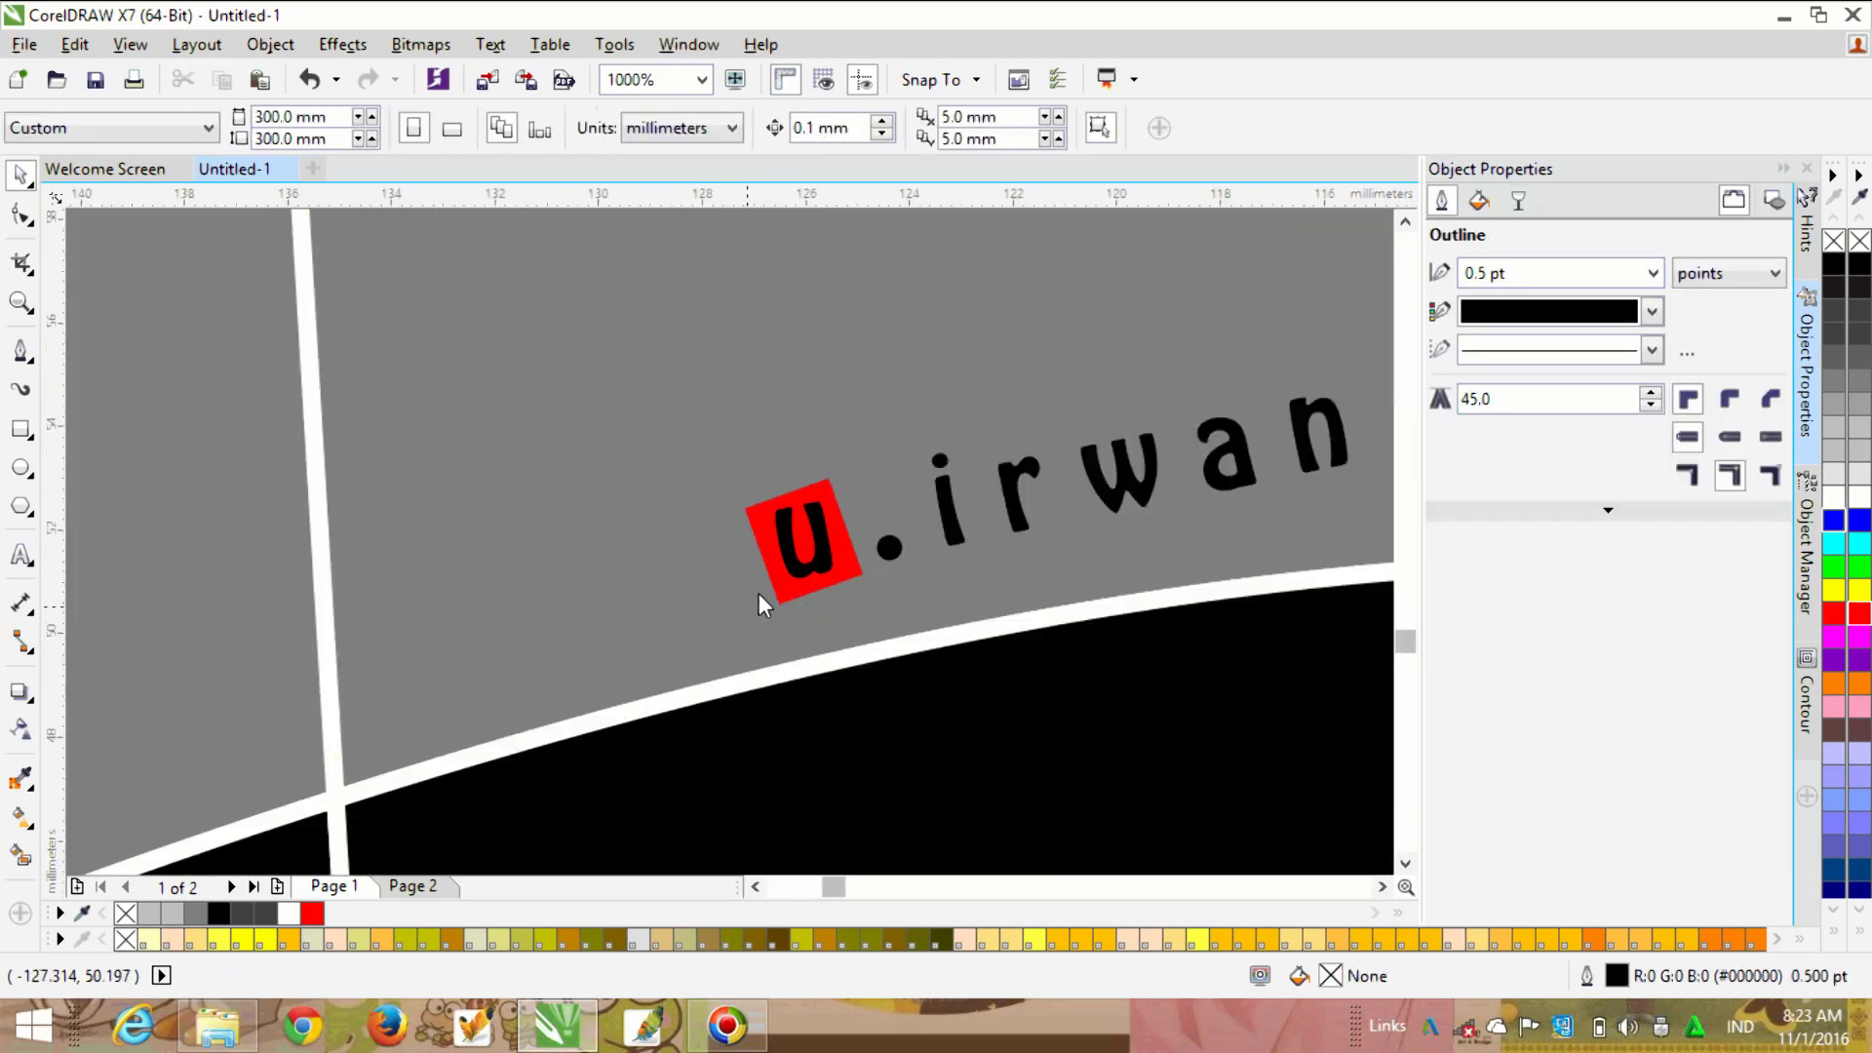
scroll(520, 640, "down", 3)
scroll(519, 642, "up", 3)
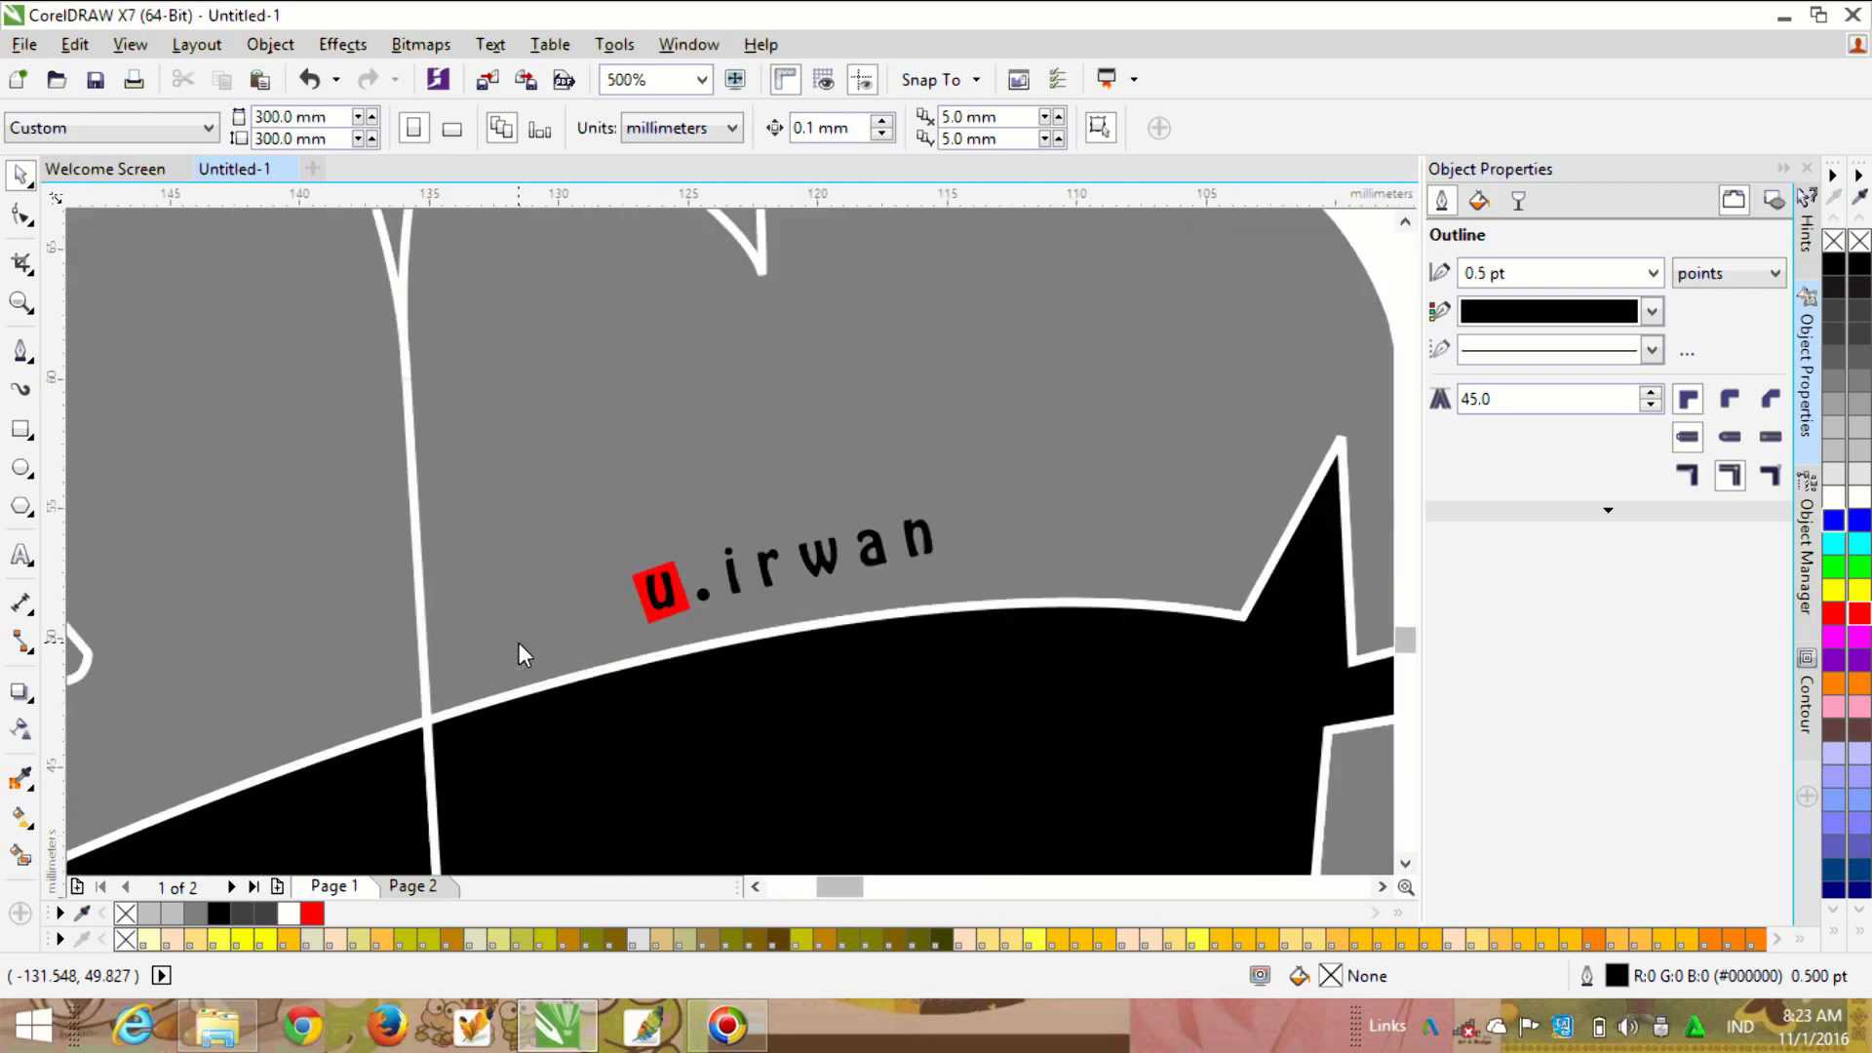
Step: Draw a guide line across the red square and extend its end to the lower left
scroll(251, 661, "down", 1)
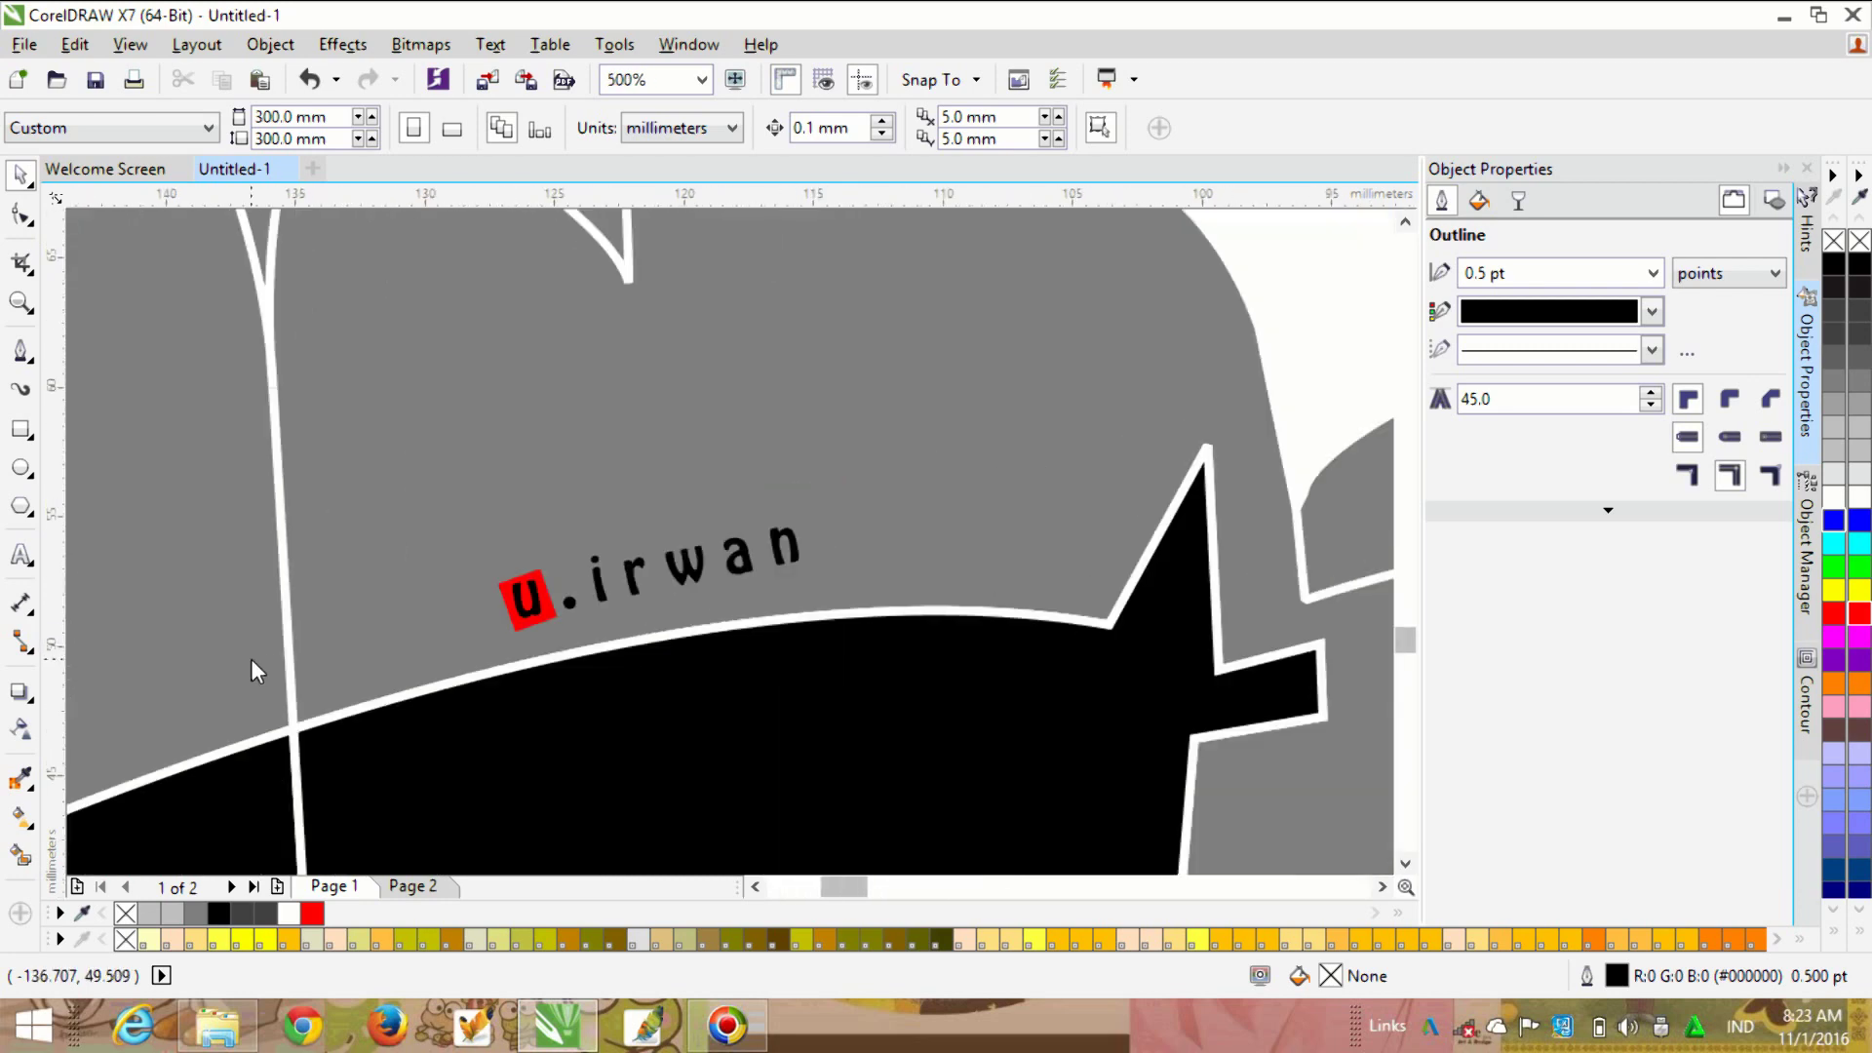
scroll(336, 635, "up", 2)
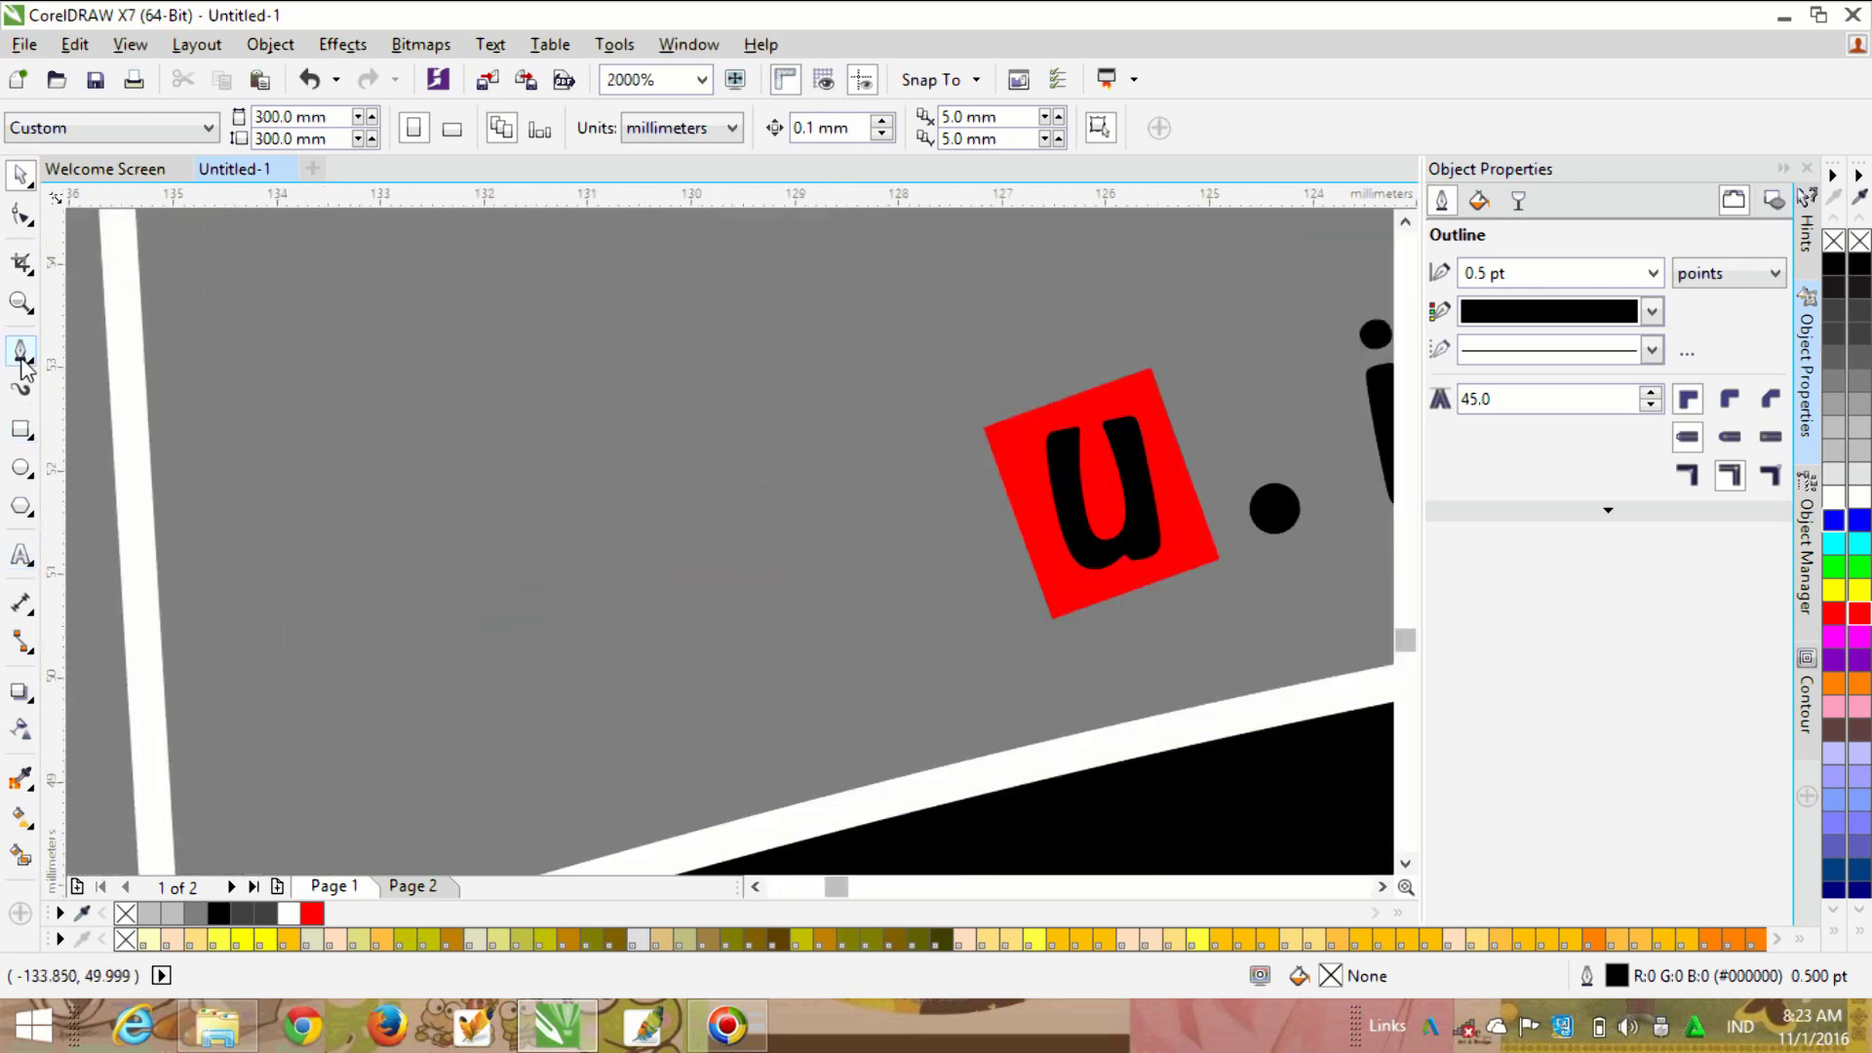
left_click(22, 353)
left_click(1014, 534)
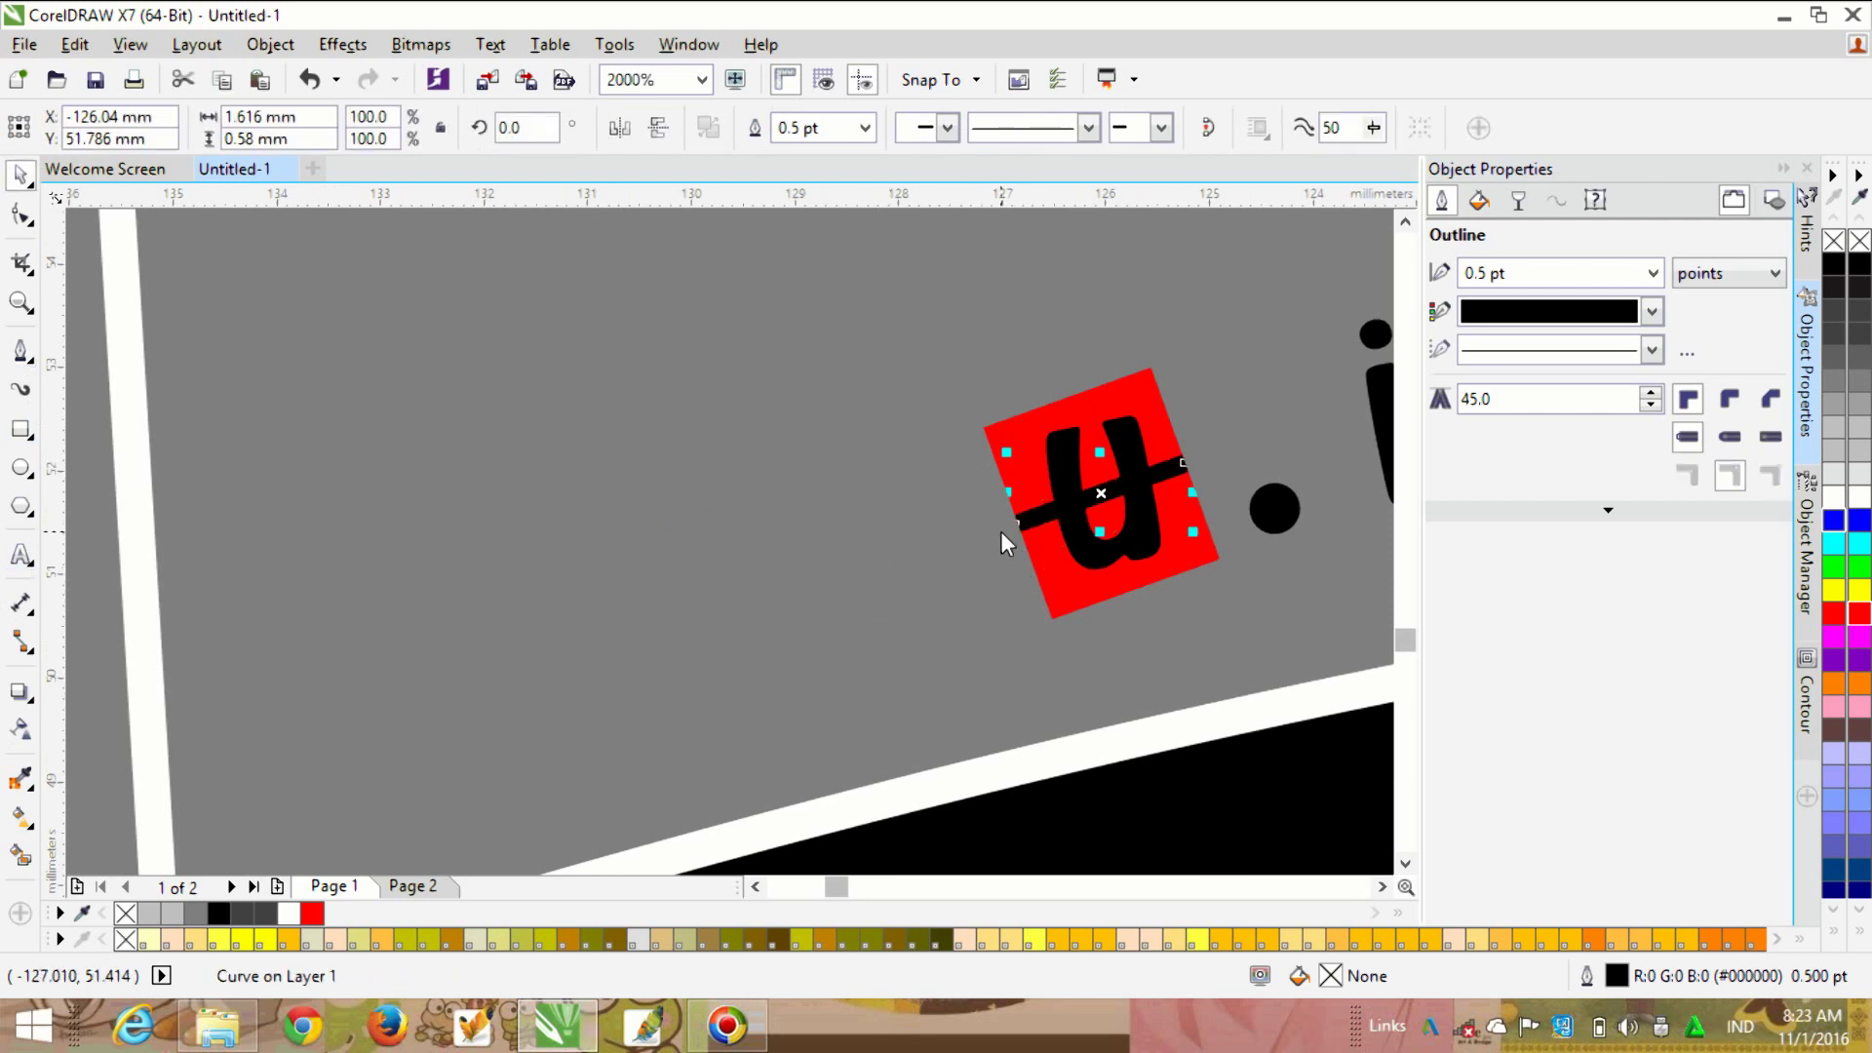
key("F10")
left_click_drag(1016, 523, 893, 570)
left_click(22, 351)
Step: Draw a closed triangle off the square's left side and delete the guide line
left_click(982, 426)
left_click(890, 567)
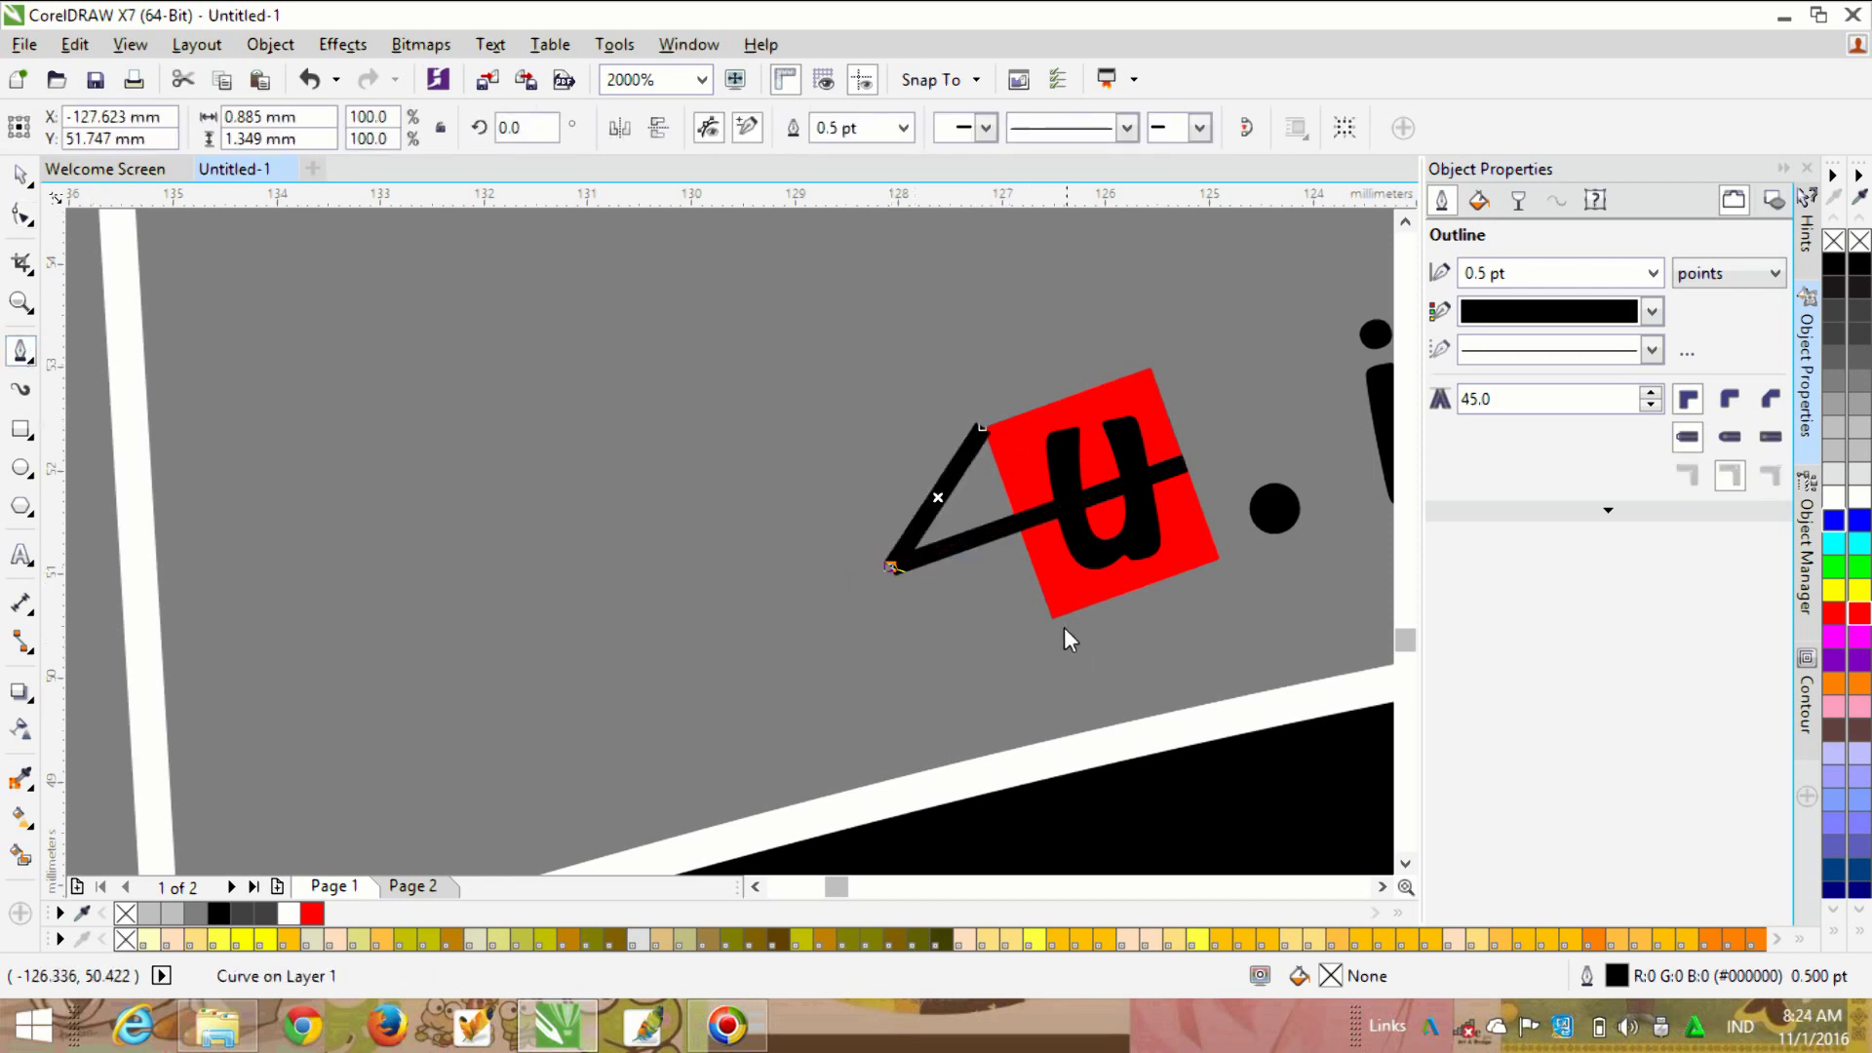
left_click(1056, 623)
left_click(985, 429)
key("space")
left_click(1174, 470)
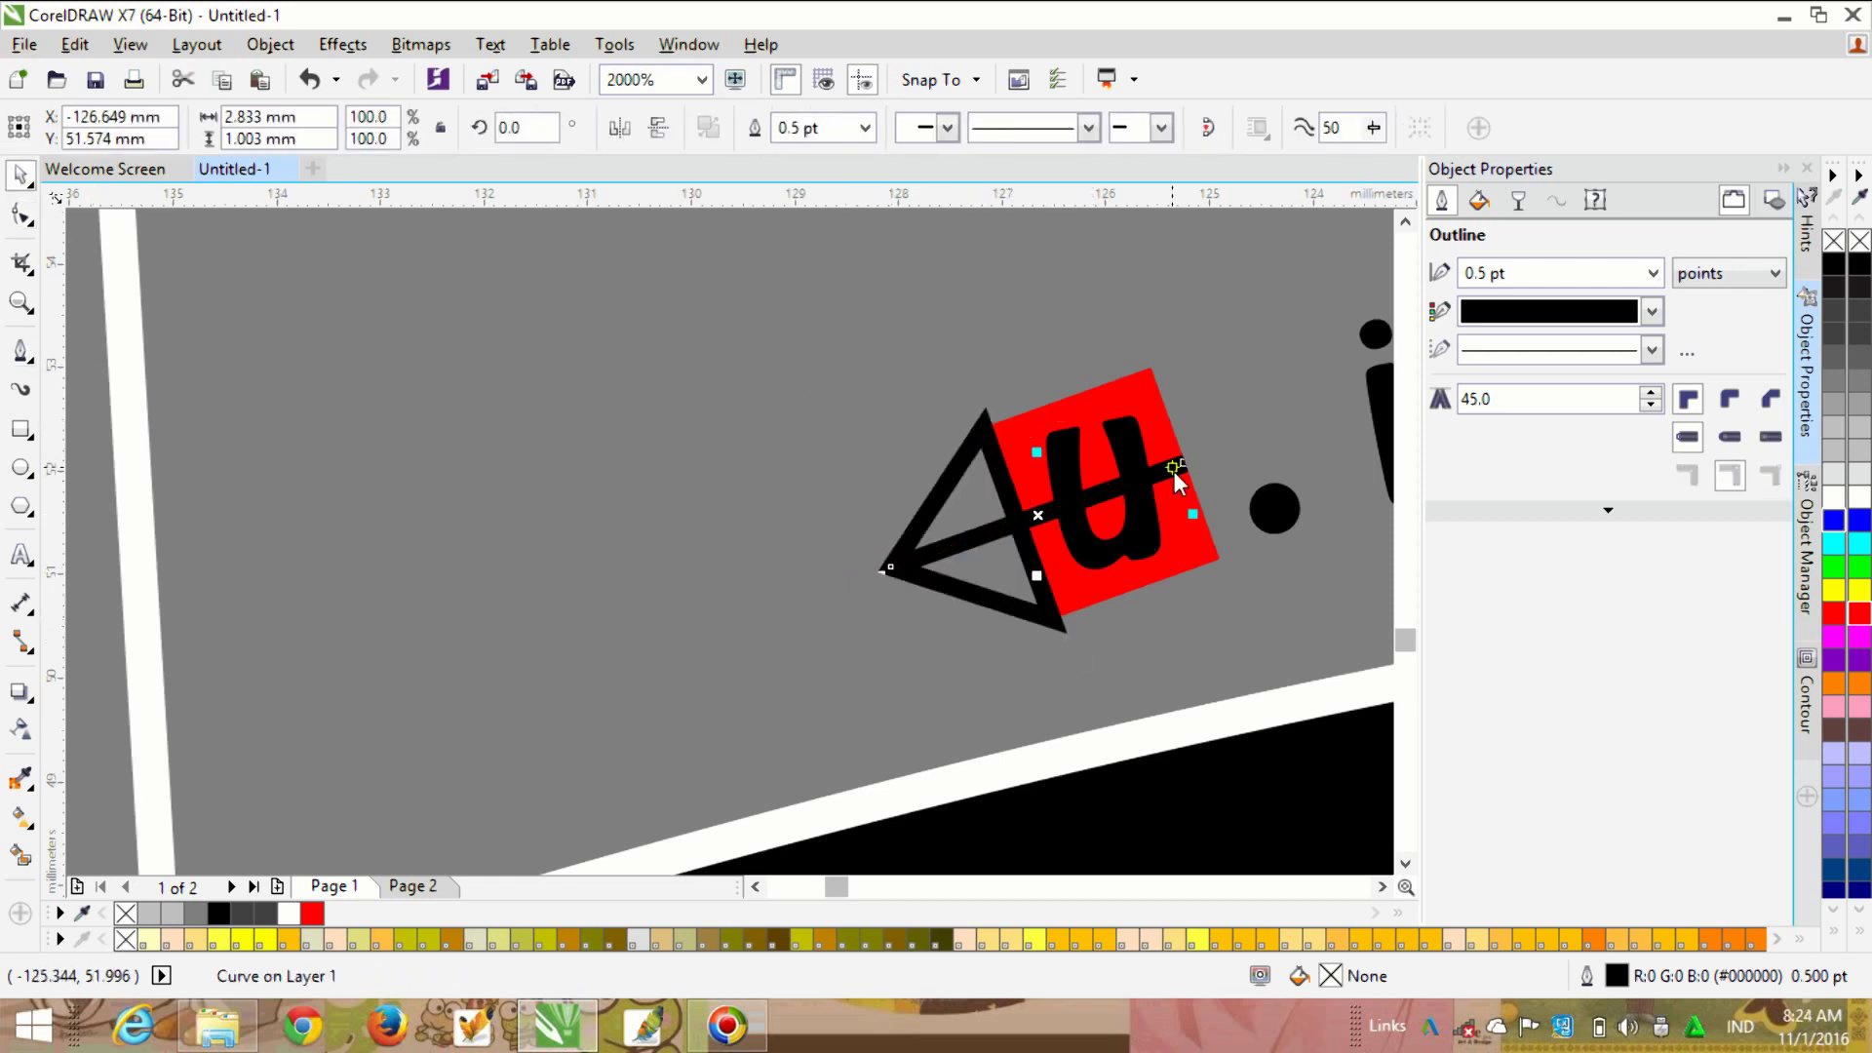
key("Delete")
Step: Fill the triangle red with no outline and weld it to the red square
left_click(934, 490)
left_click(1853, 608)
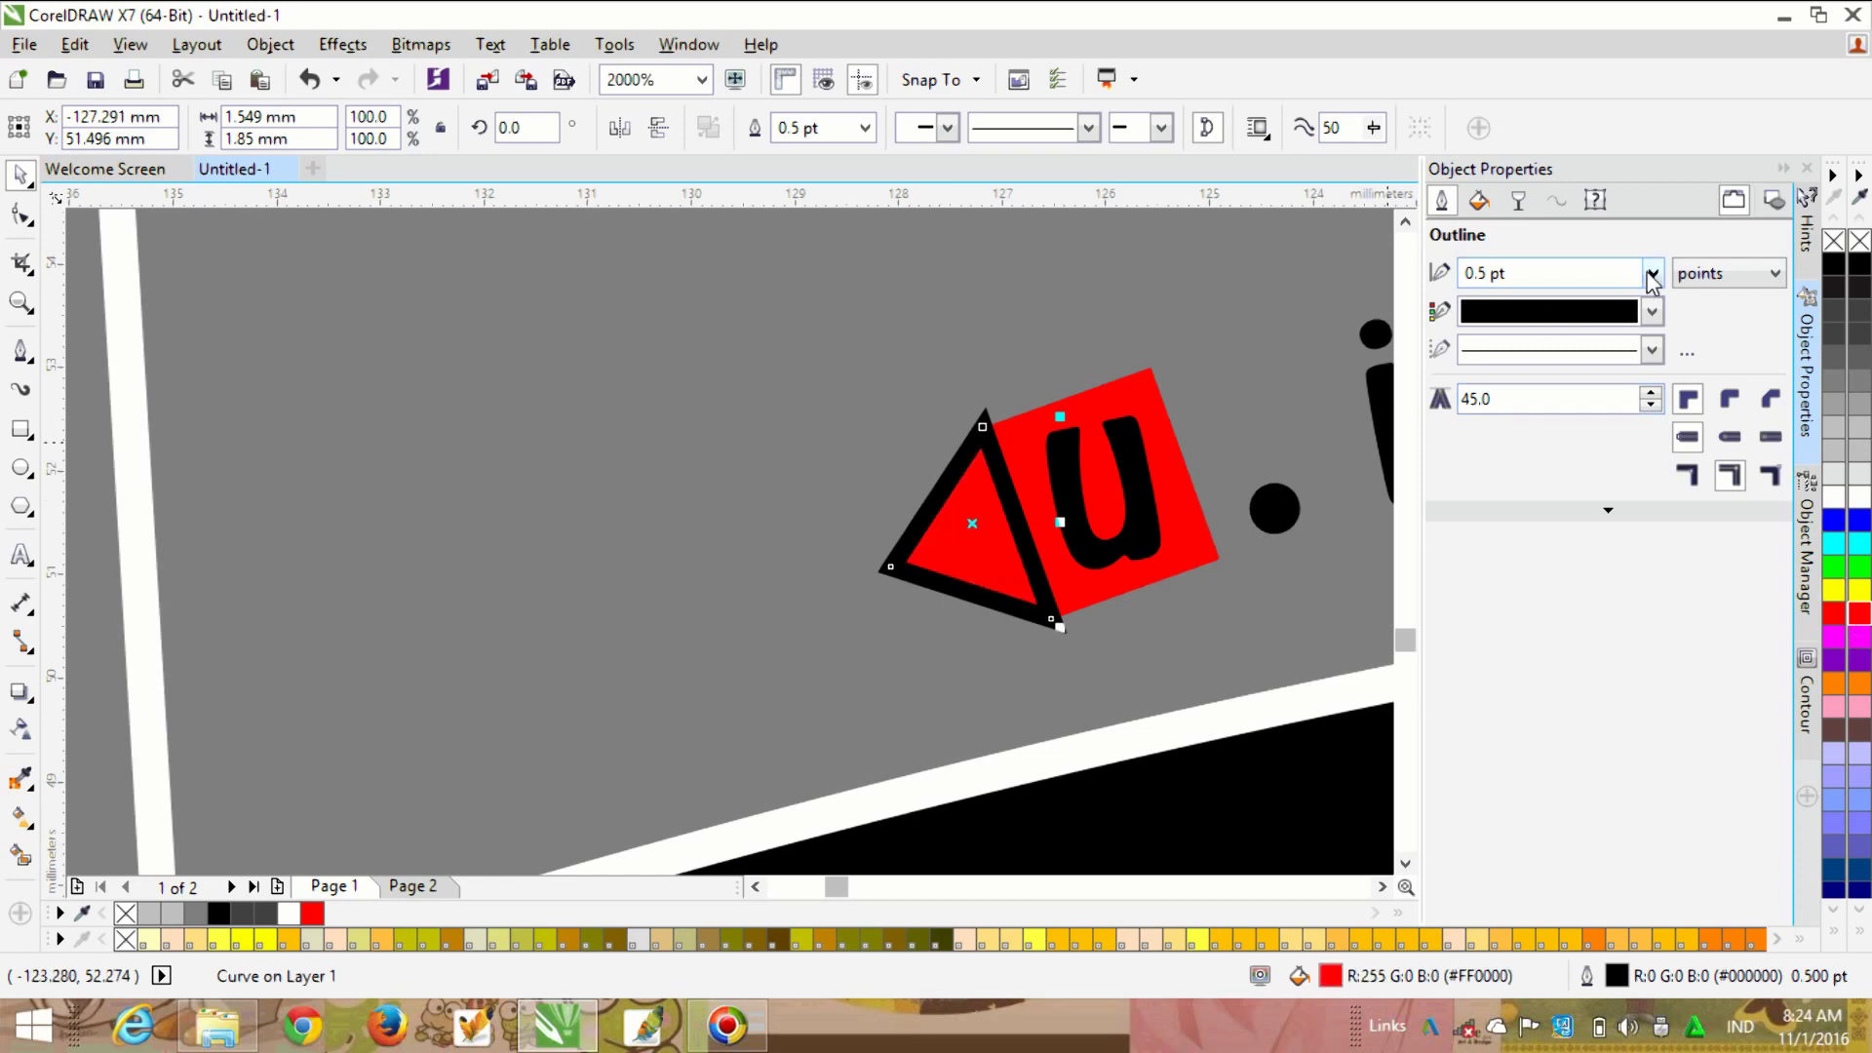
left_click(1652, 273)
left_click(1550, 298)
scroll(1093, 482, "down", 1)
scroll(1086, 490, "up", 2)
left_click(1238, 291, "shift")
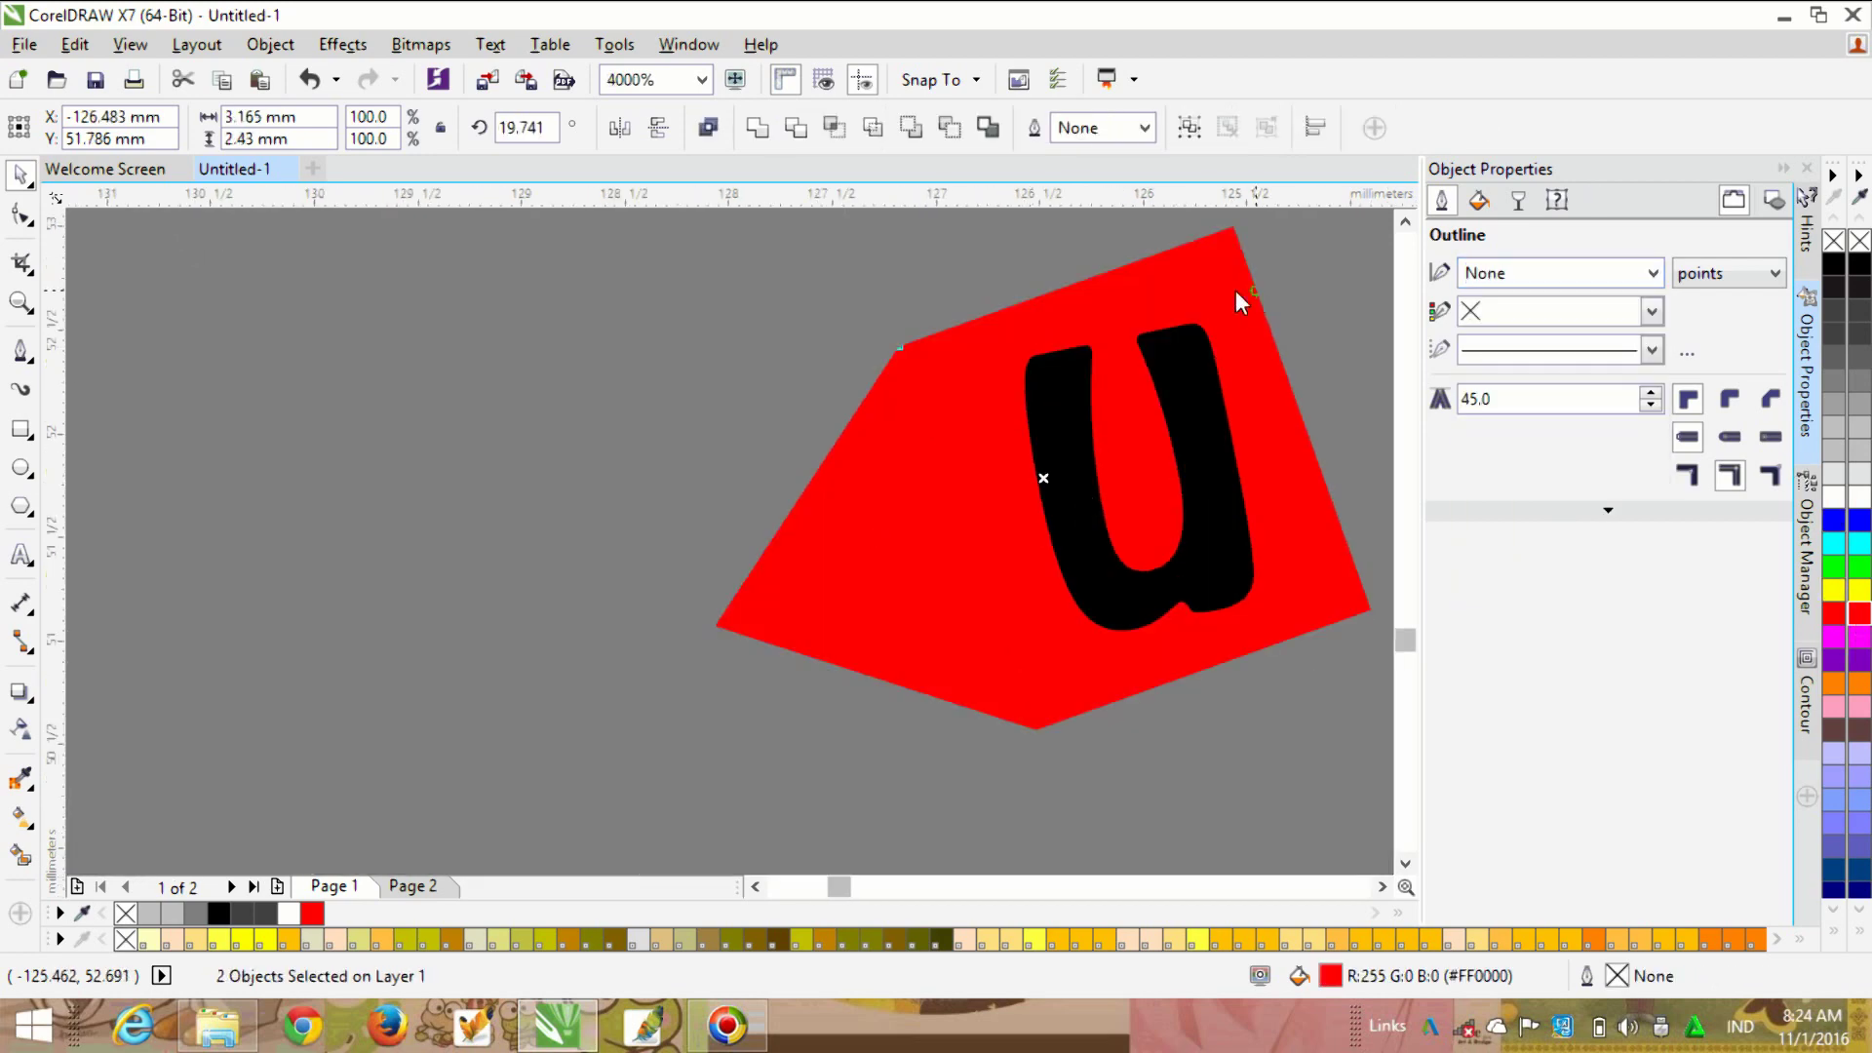
left_click(757, 128)
scroll(887, 618, "down", 4)
left_click(1044, 740)
scroll(1044, 742, "down", 2)
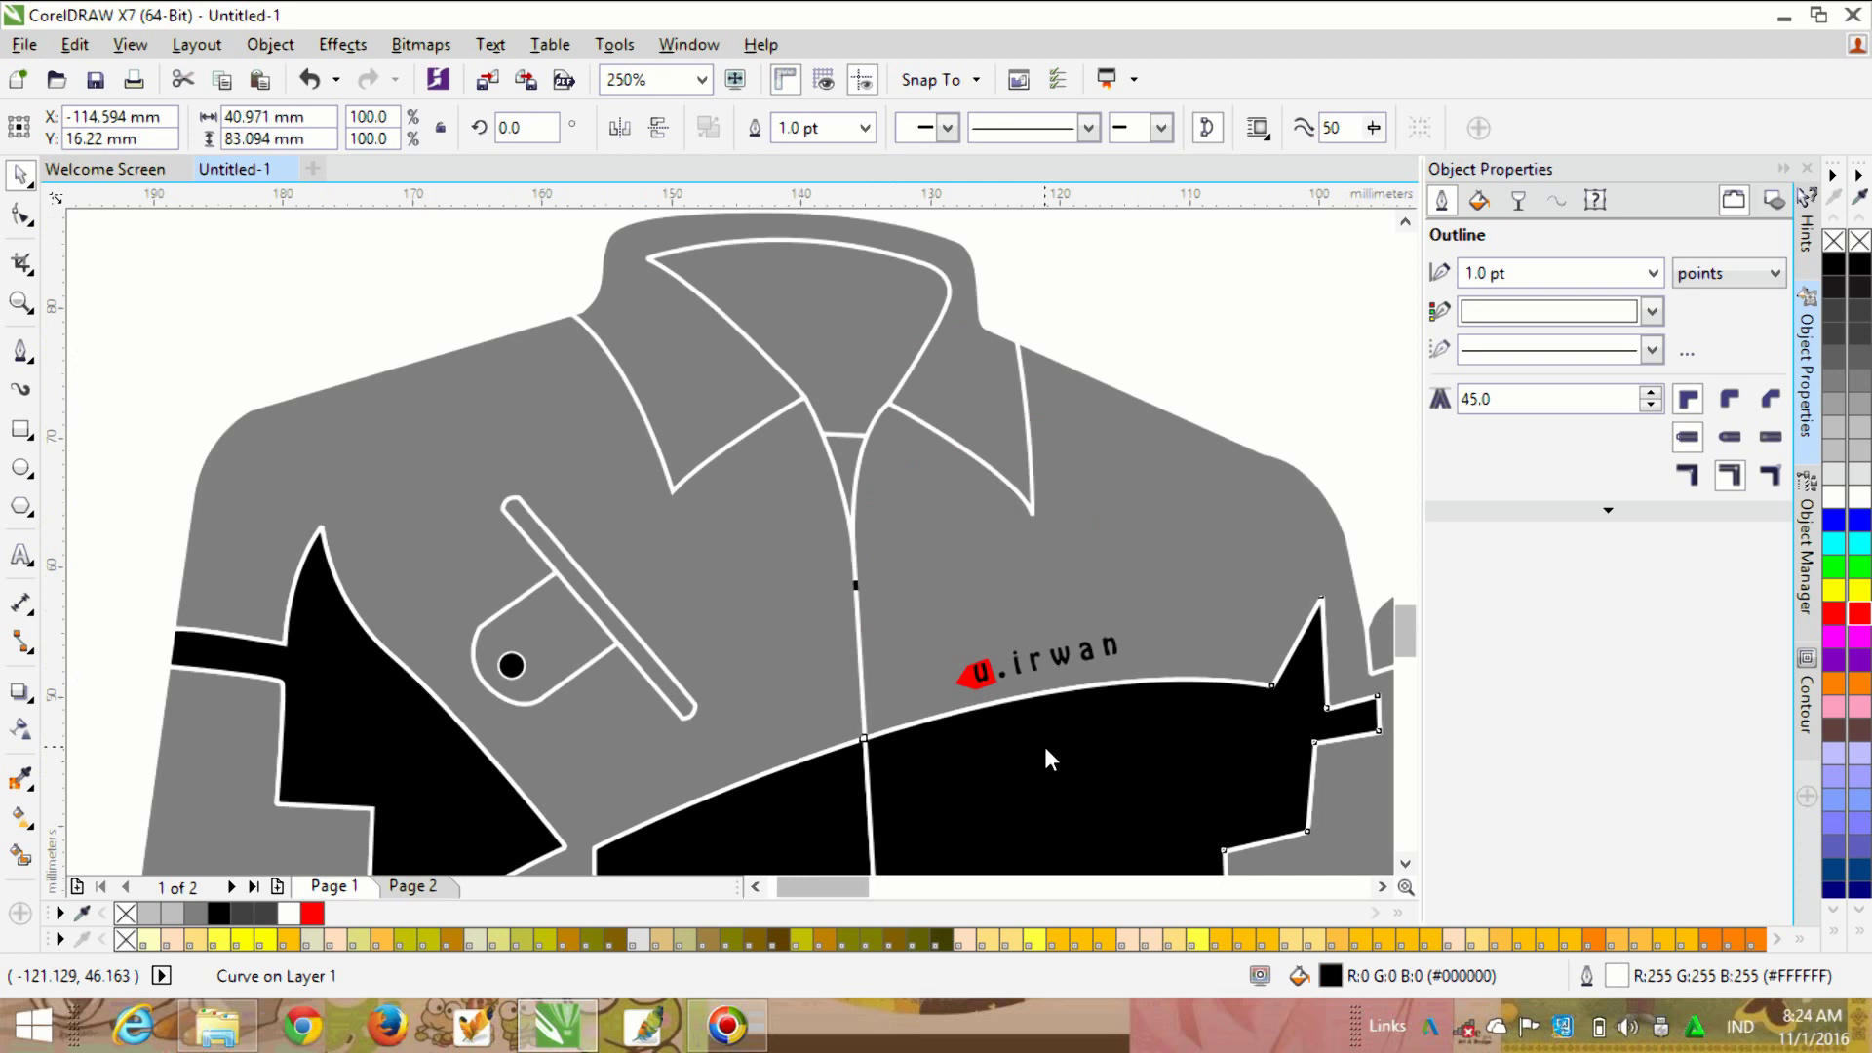
Step: Pull the red tag's top-right corner node slightly to the left
scroll(1043, 743, "up", 3)
scroll(1006, 694, "up", 3)
left_click(911, 509)
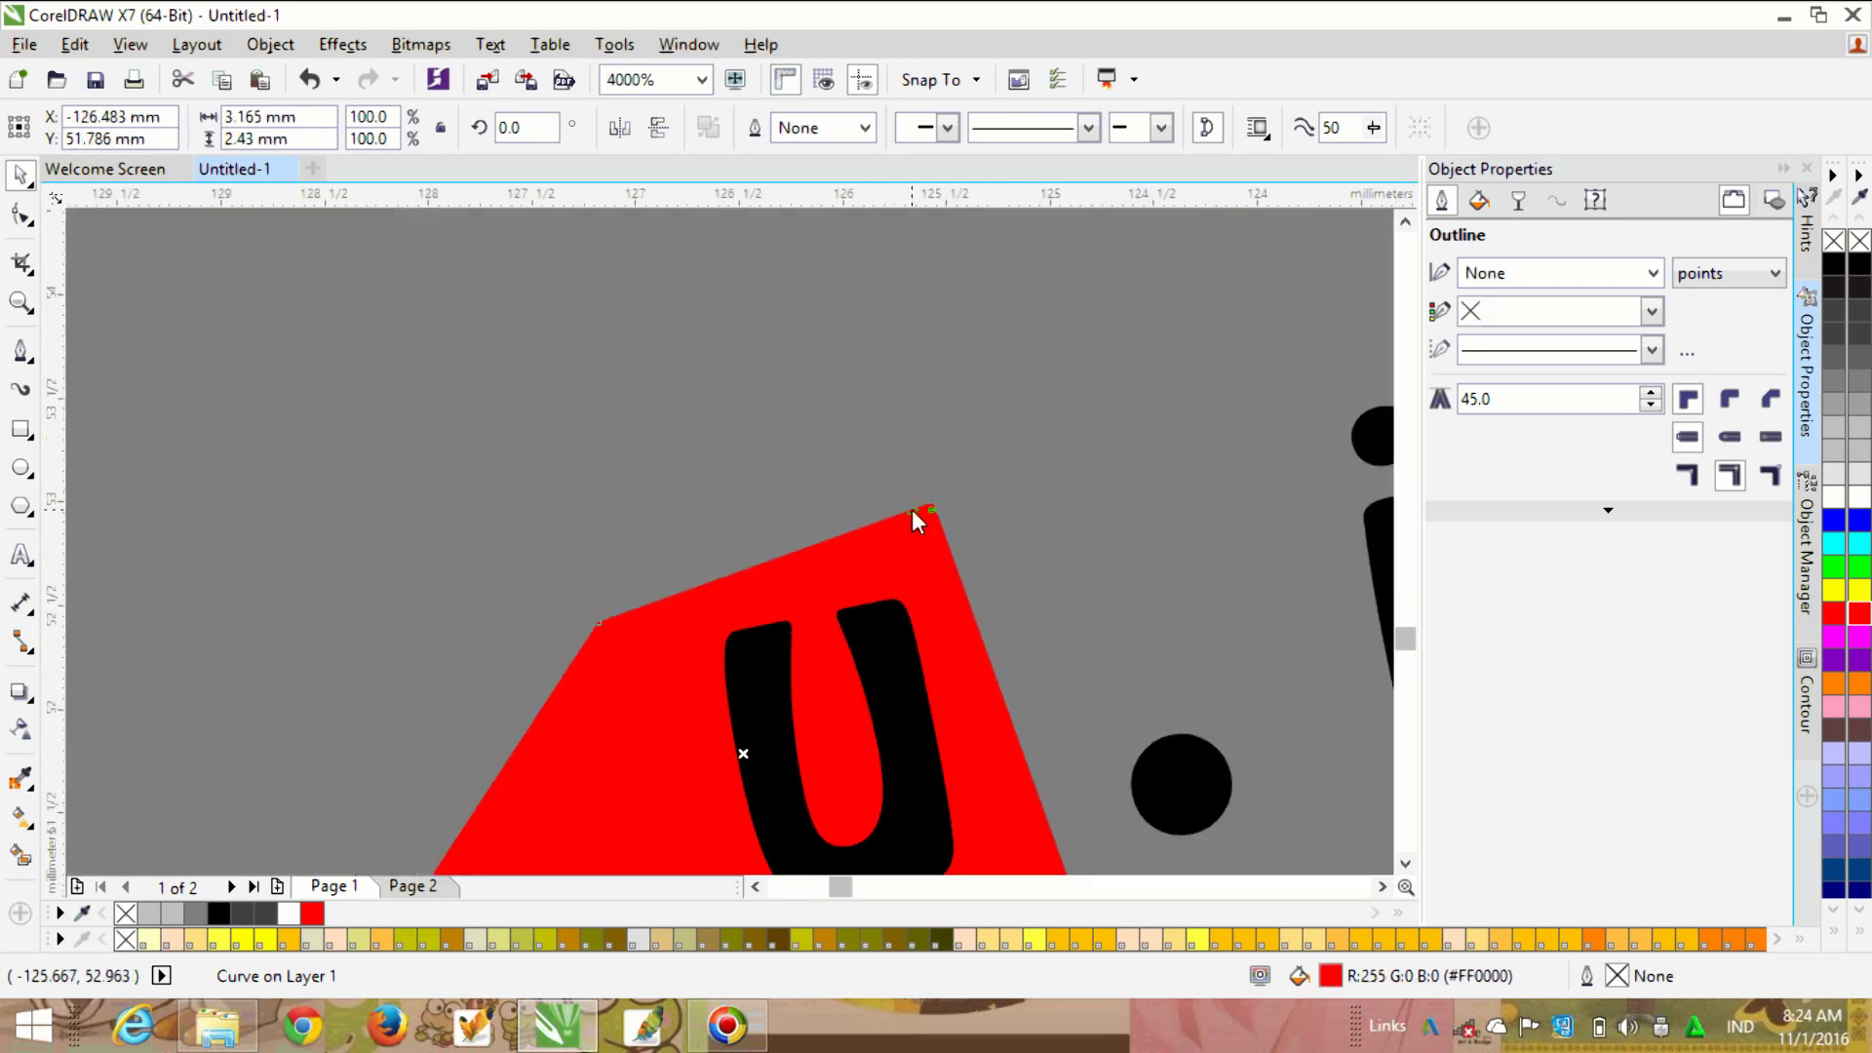
scroll(911, 509, "down", 1)
left_click(20, 213)
scroll(970, 548, "up", 2)
left_click_drag(780, 402, 760, 412)
scroll(761, 411, "down", 2)
key("space")
Step: Nudge the red tag slightly right and up
scroll(769, 377, "down", 1)
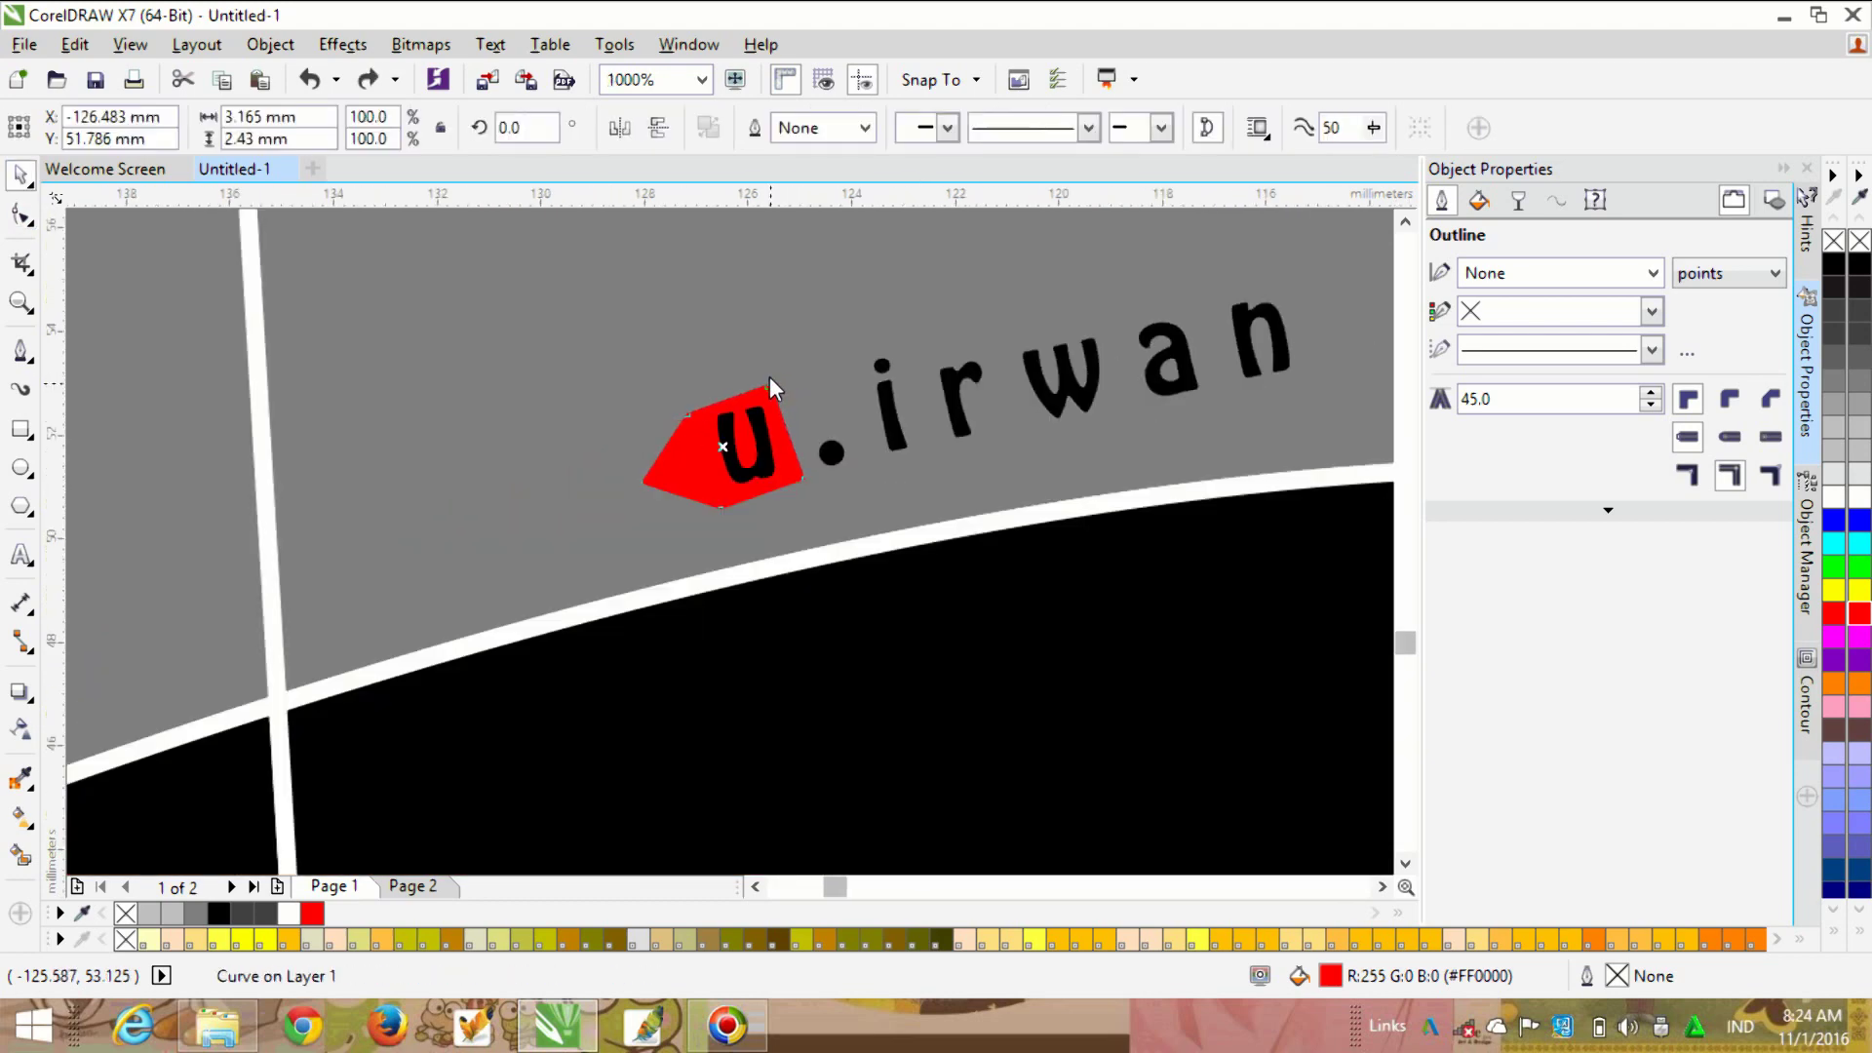
scroll(770, 378, "down", 1)
left_click(761, 413)
scroll(769, 431, "up", 2)
left_click_drag(740, 450, 768, 447)
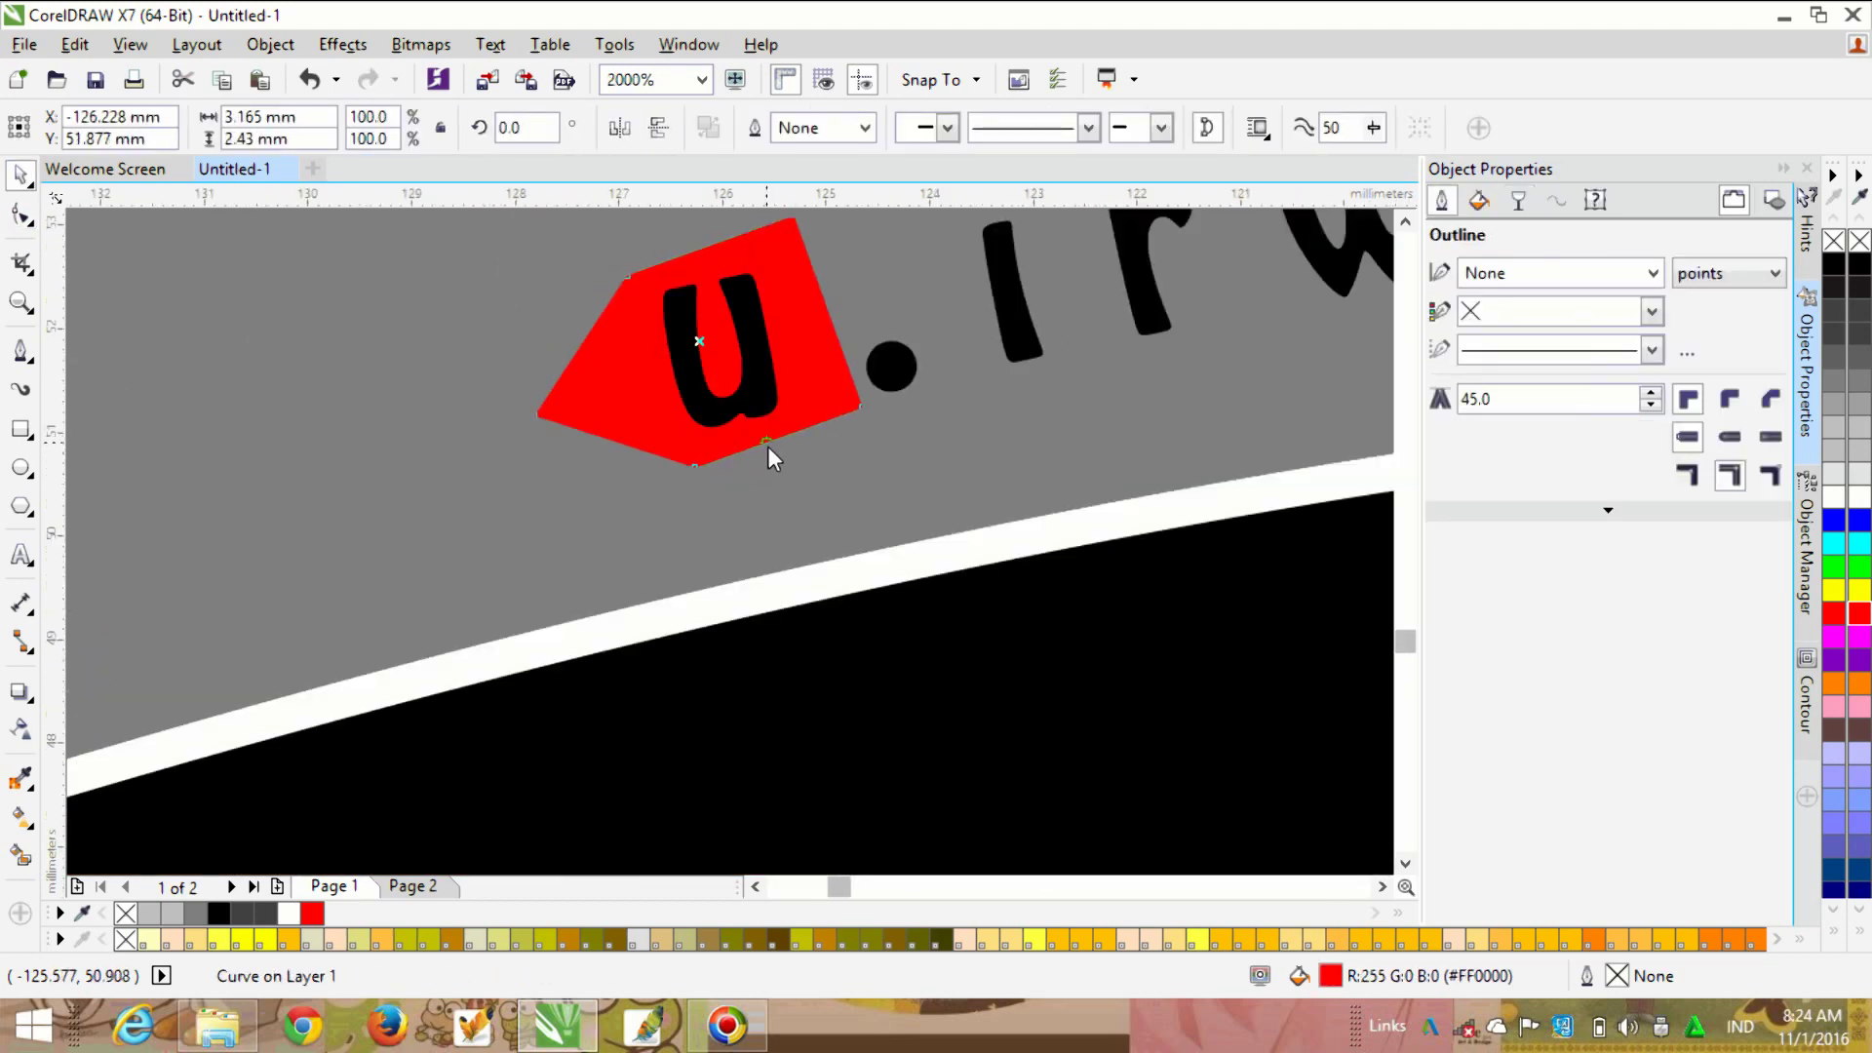
scroll(741, 453, "down", 1)
scroll(705, 470, "down", 1)
left_click(560, 457)
scroll(682, 419, "down", 1)
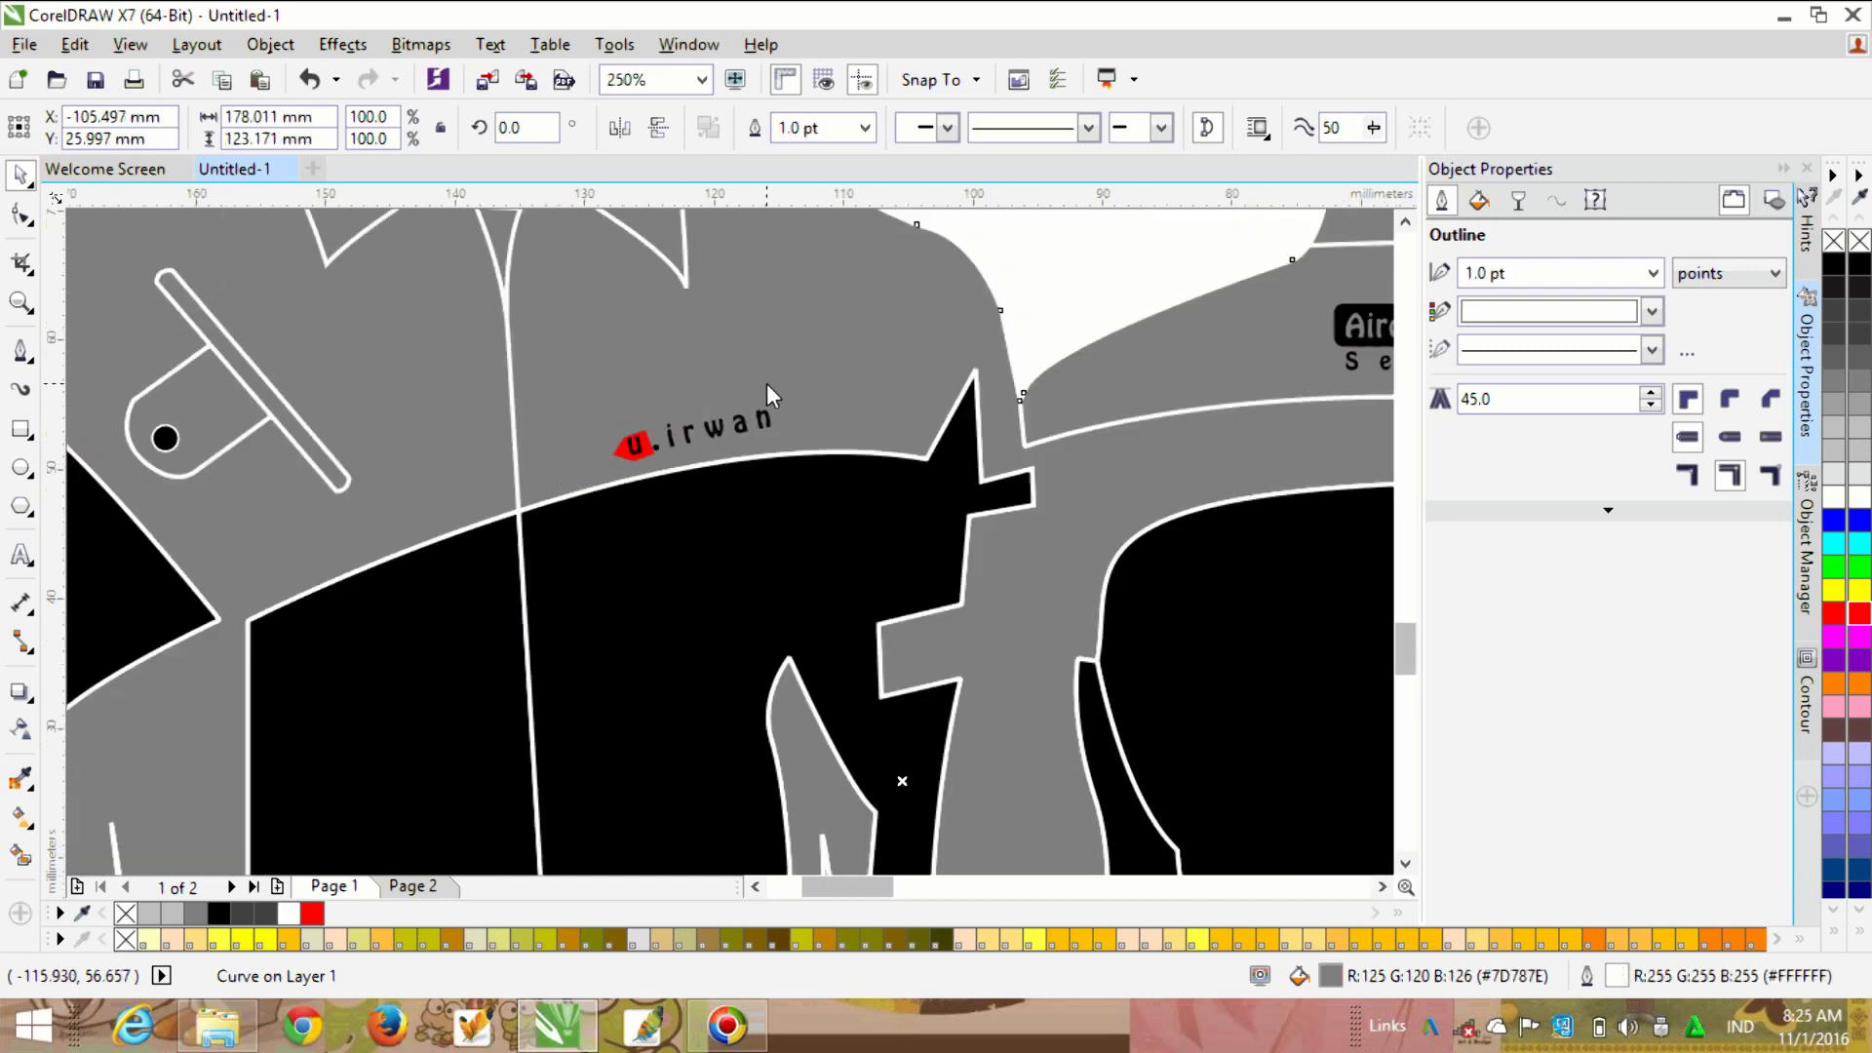
scroll(443, 765, "down", 1)
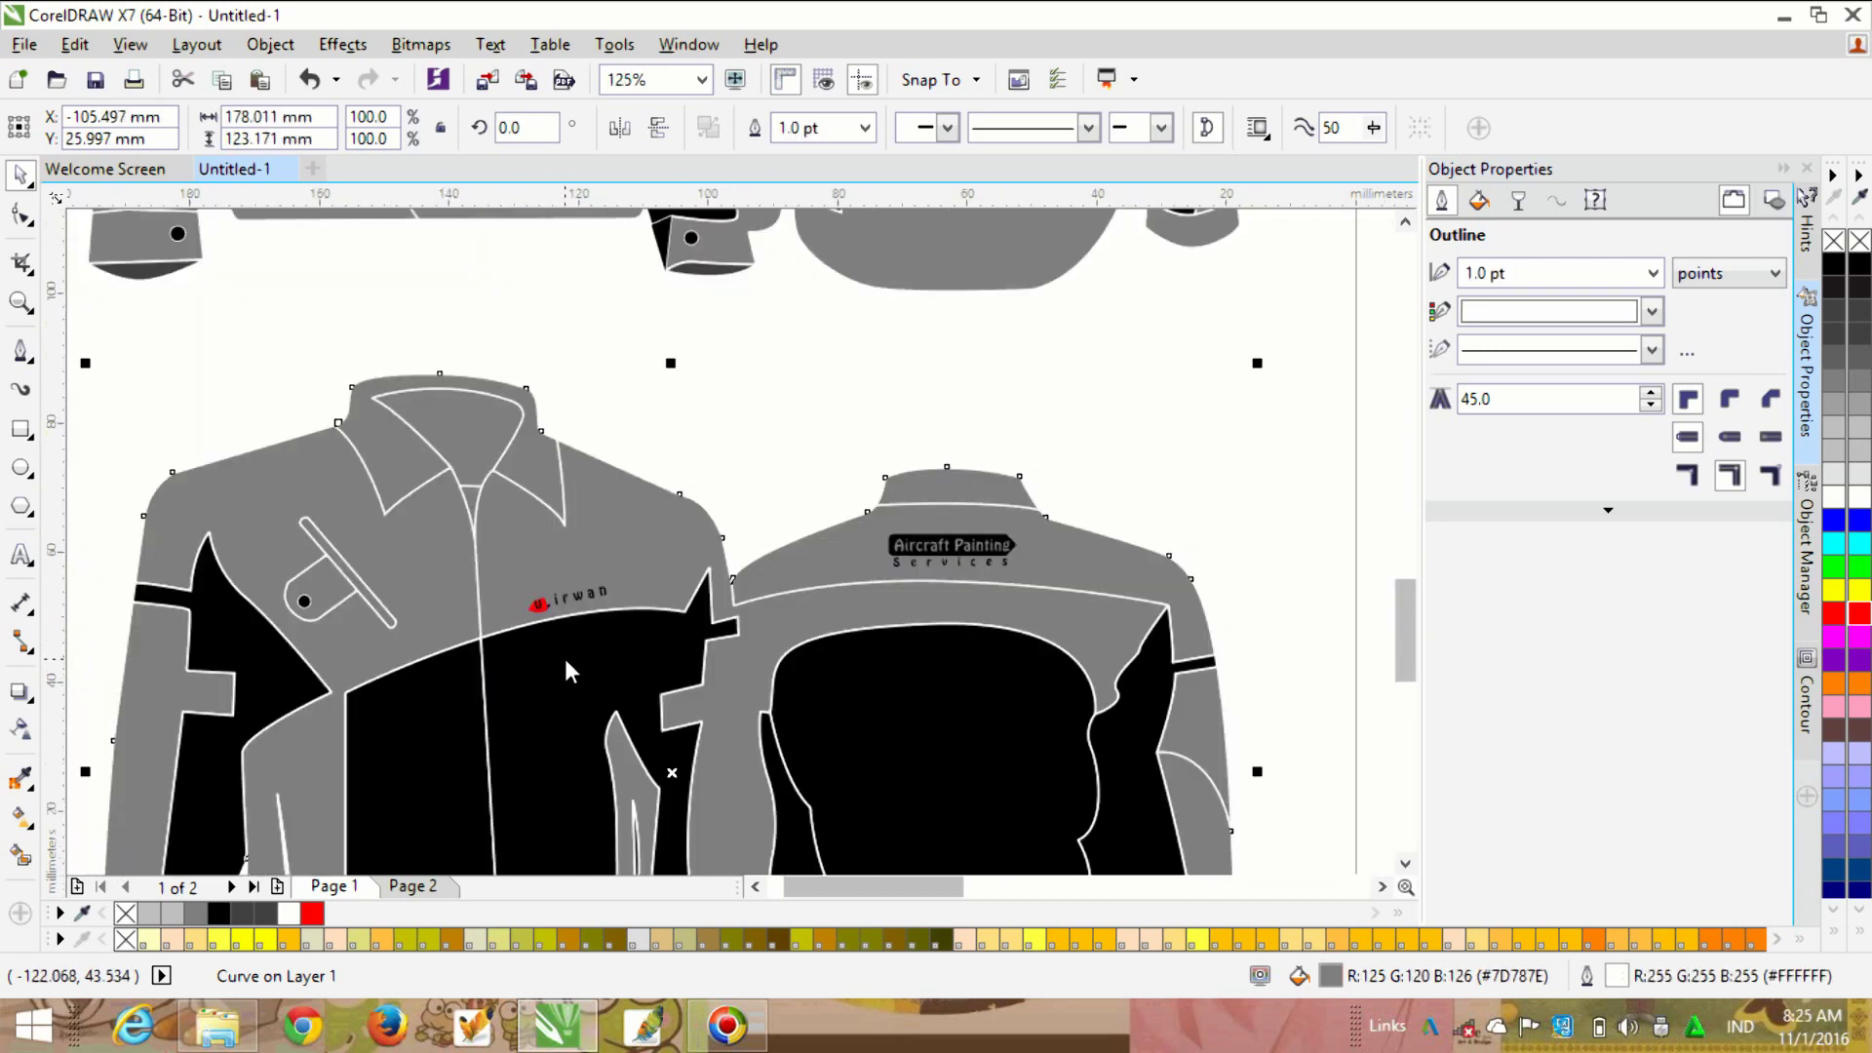
scroll(476, 552, "up", 4)
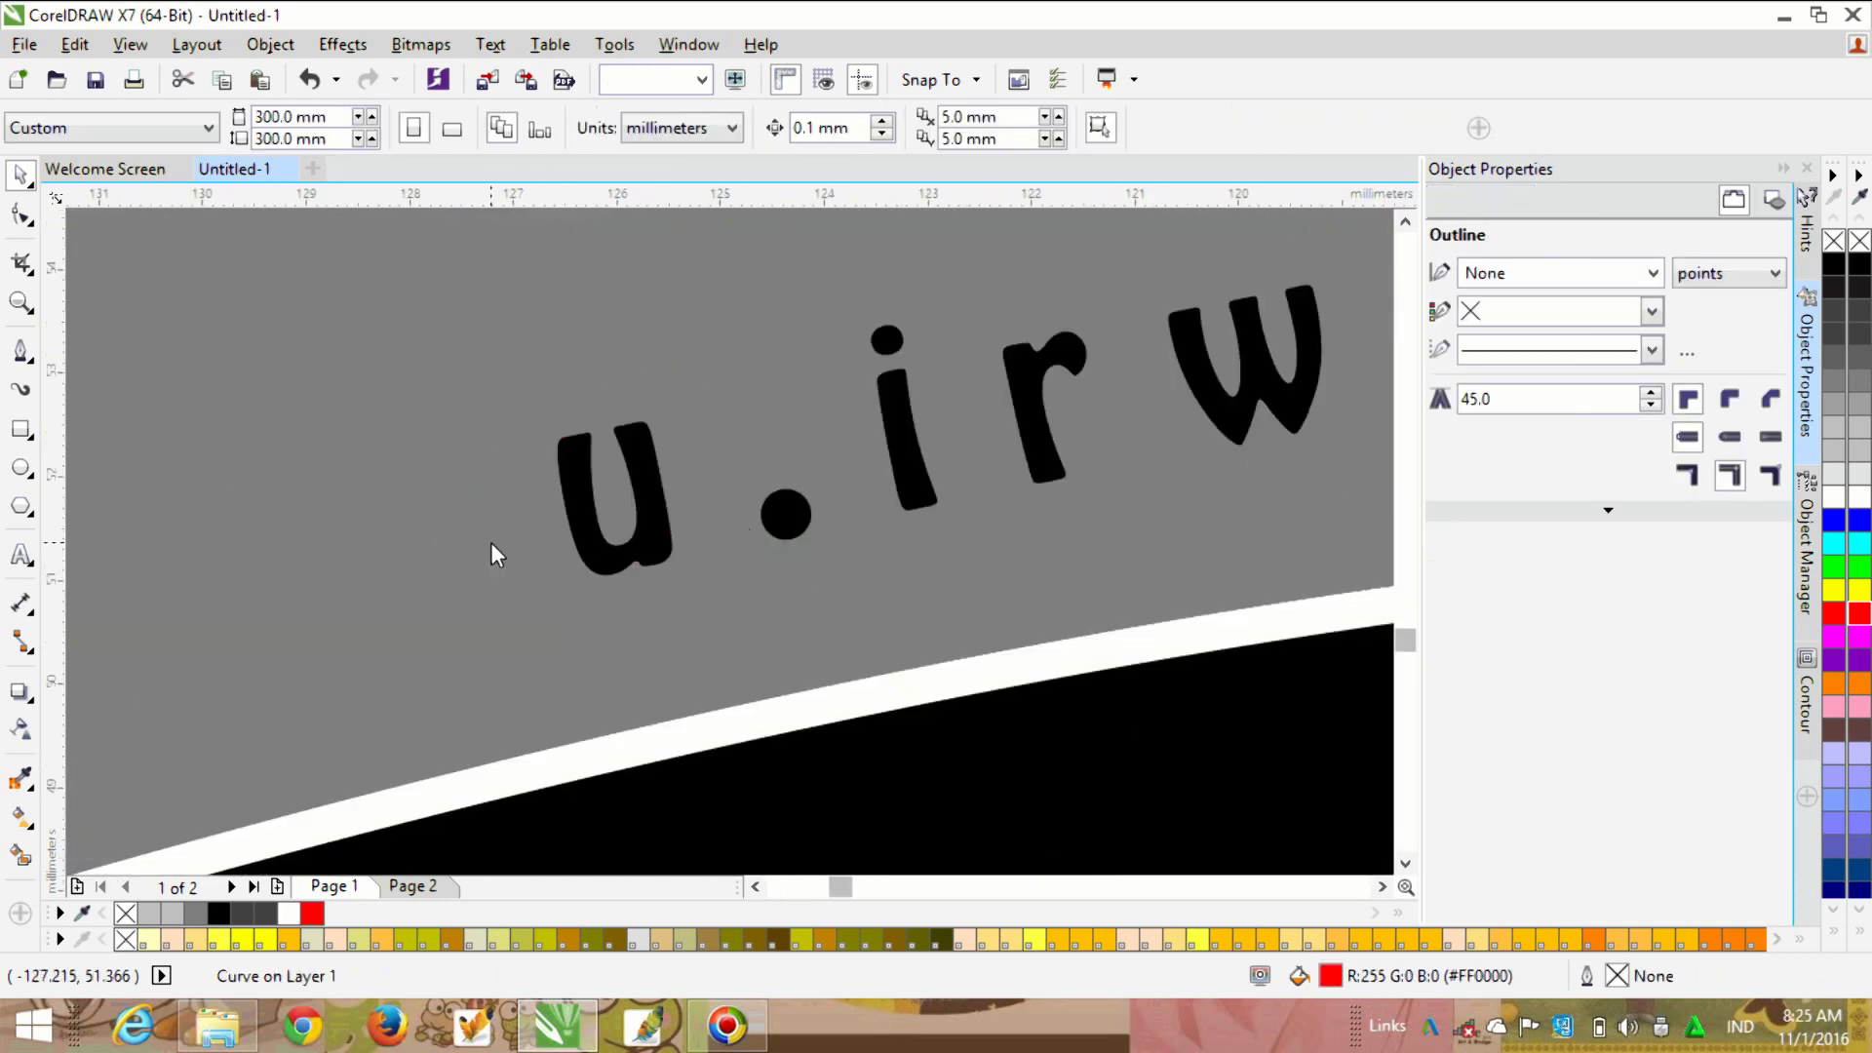
scroll(490, 544, "down", 3)
scroll(821, 675, "down", 1)
scroll(823, 676, "down", 2)
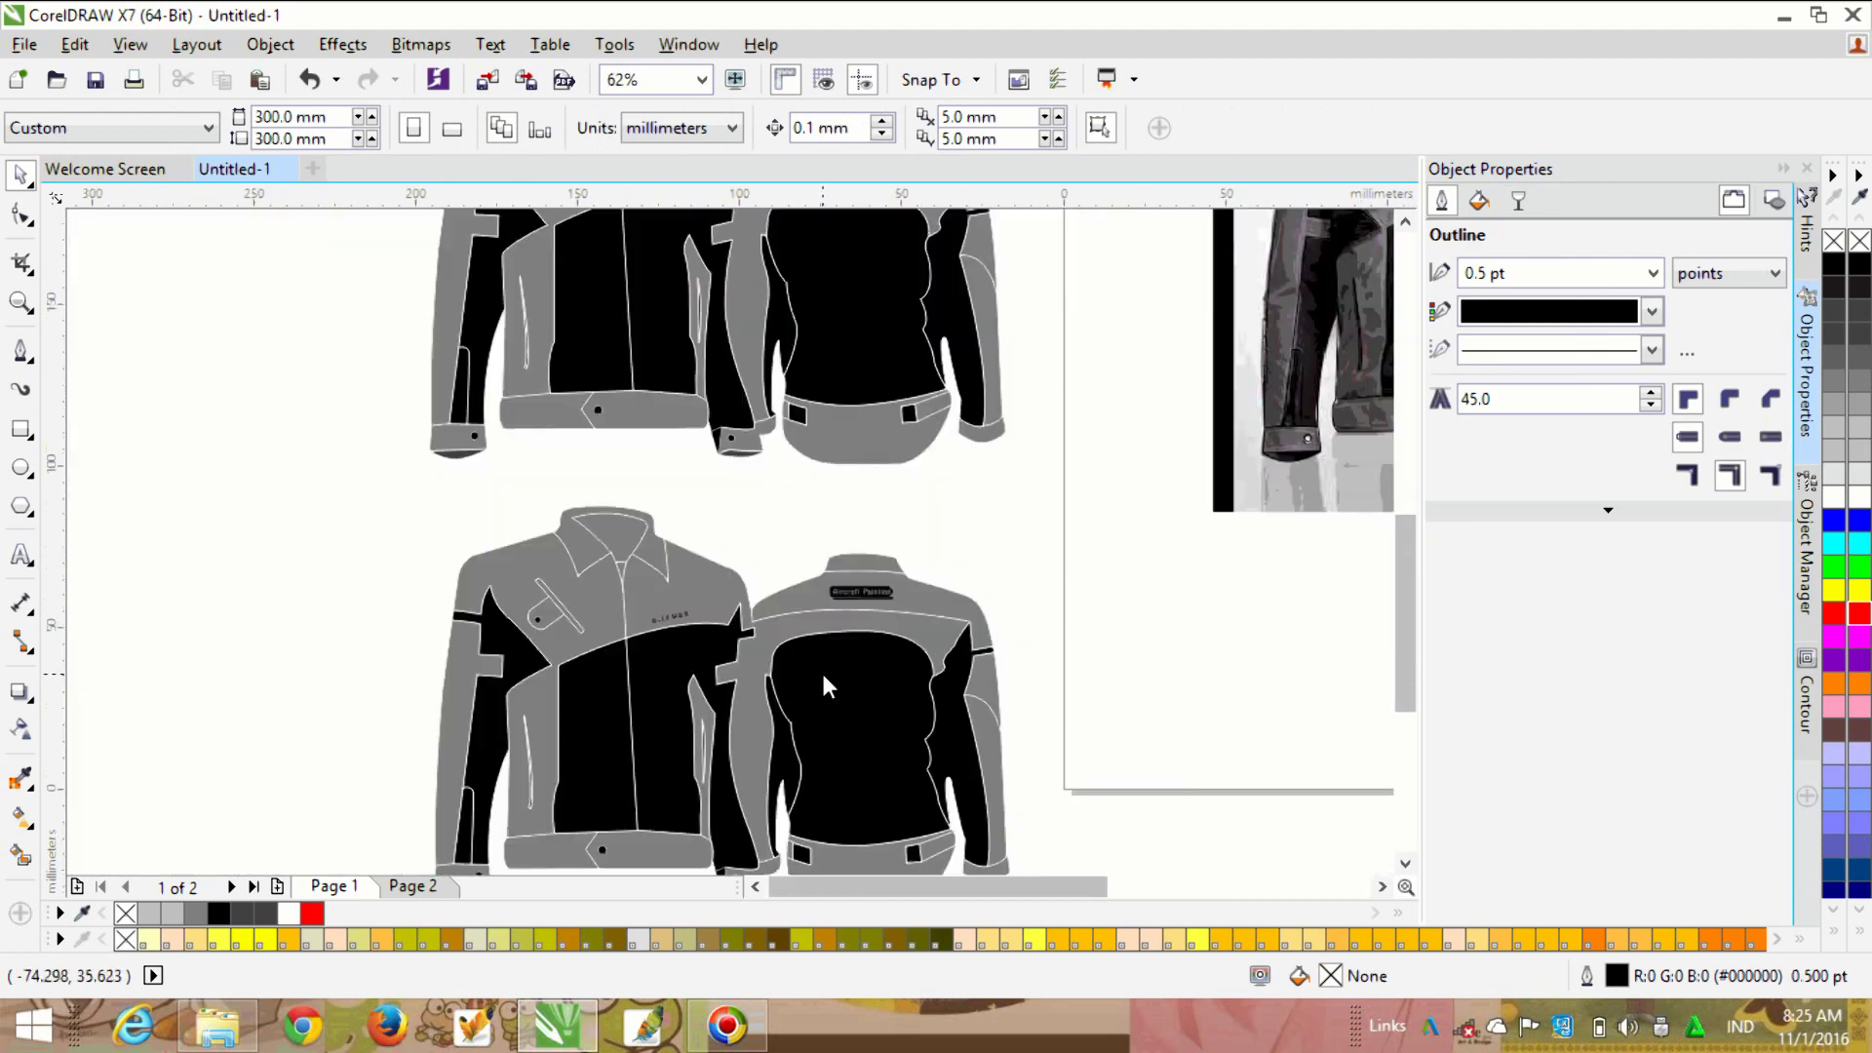
scroll(823, 676, "up", 2)
scroll(458, 546, "up", 1)
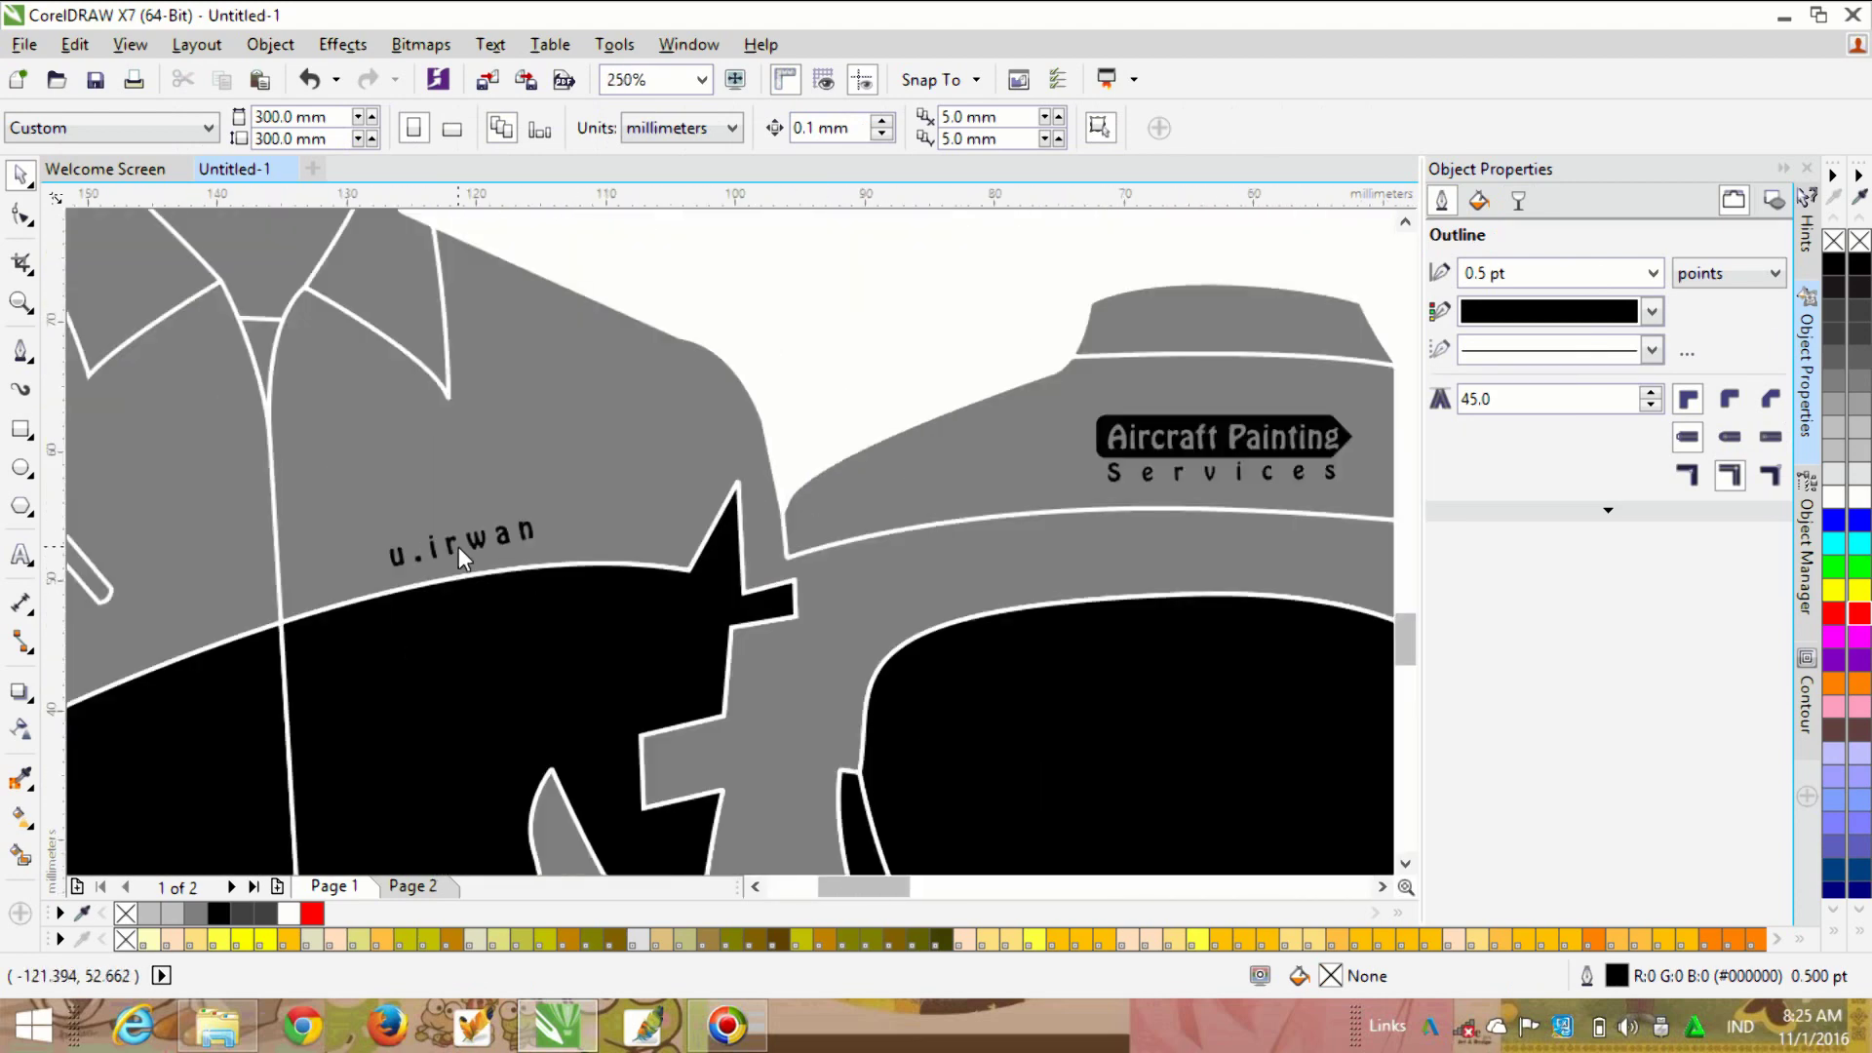
left_click(458, 546)
scroll(530, 530, "up", 1)
scroll(528, 552, "down", 2)
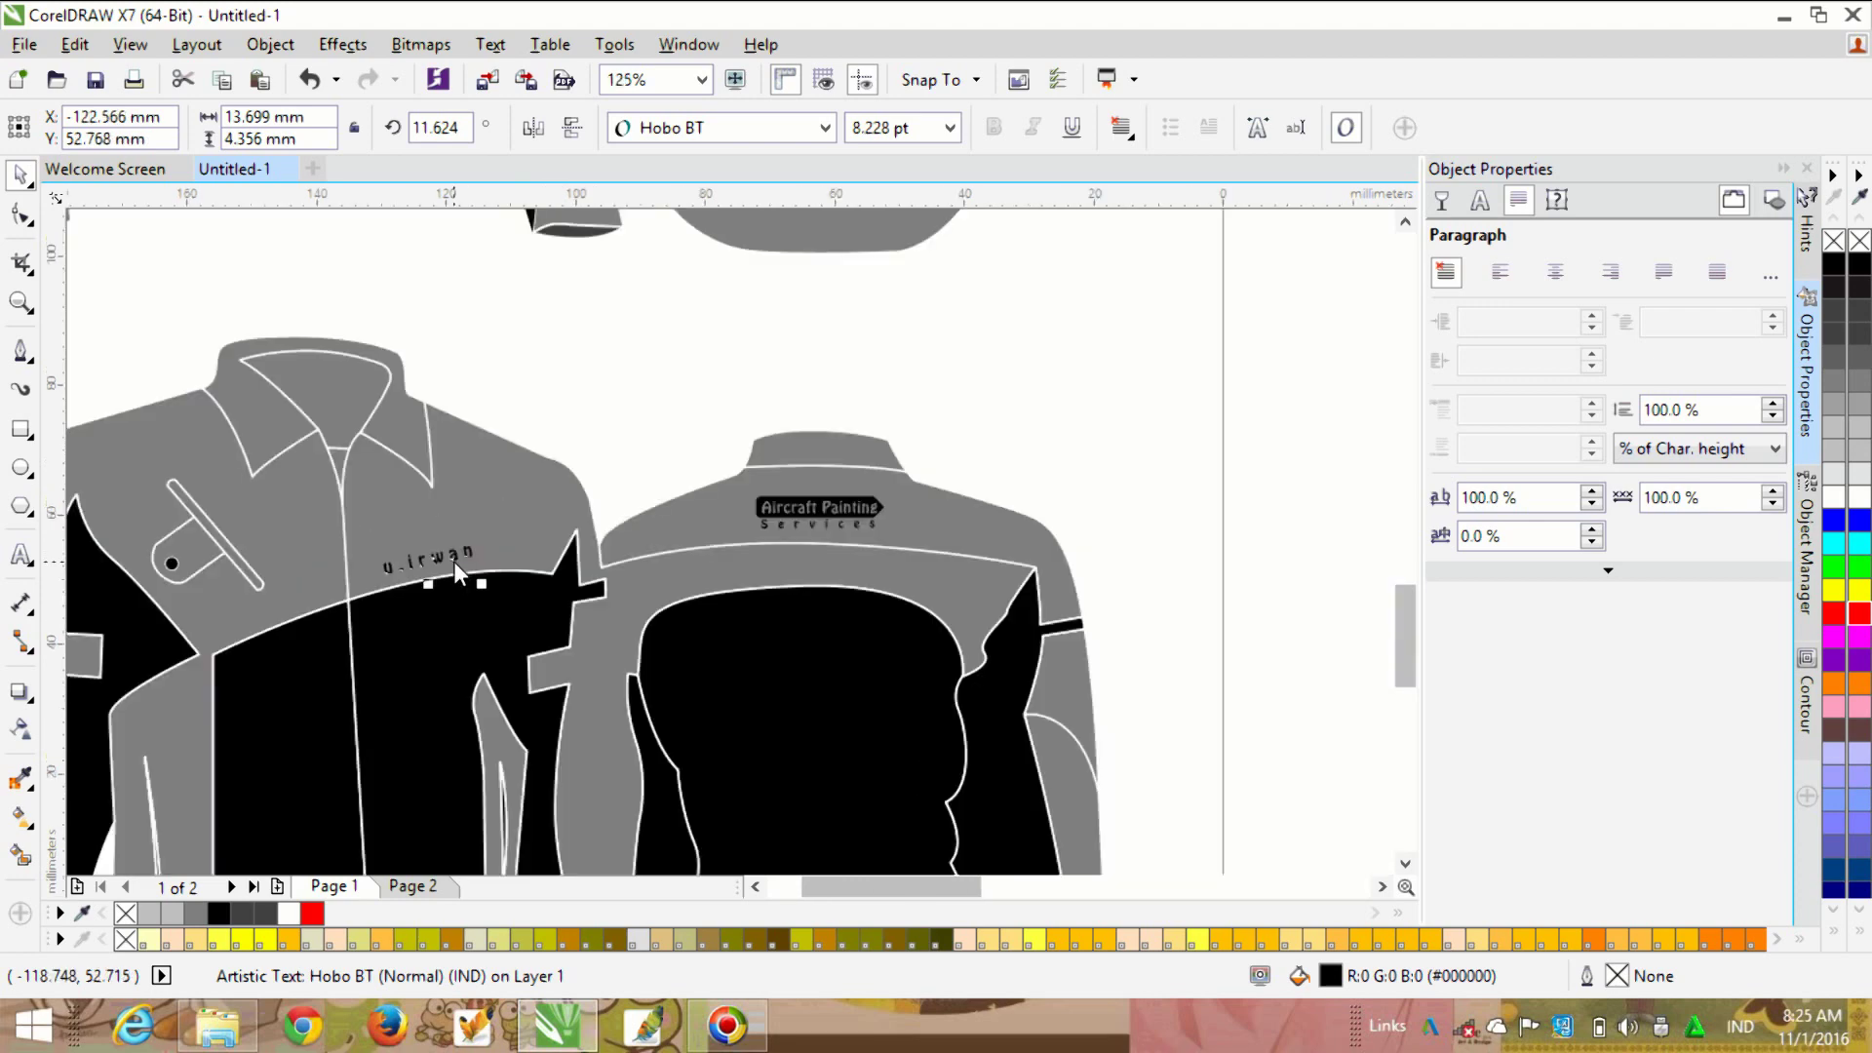
left_click(652, 385)
Step: Group the two parts of the Aircraft Painting Services logo with Ctrl+G
scroll(675, 437, "up", 2)
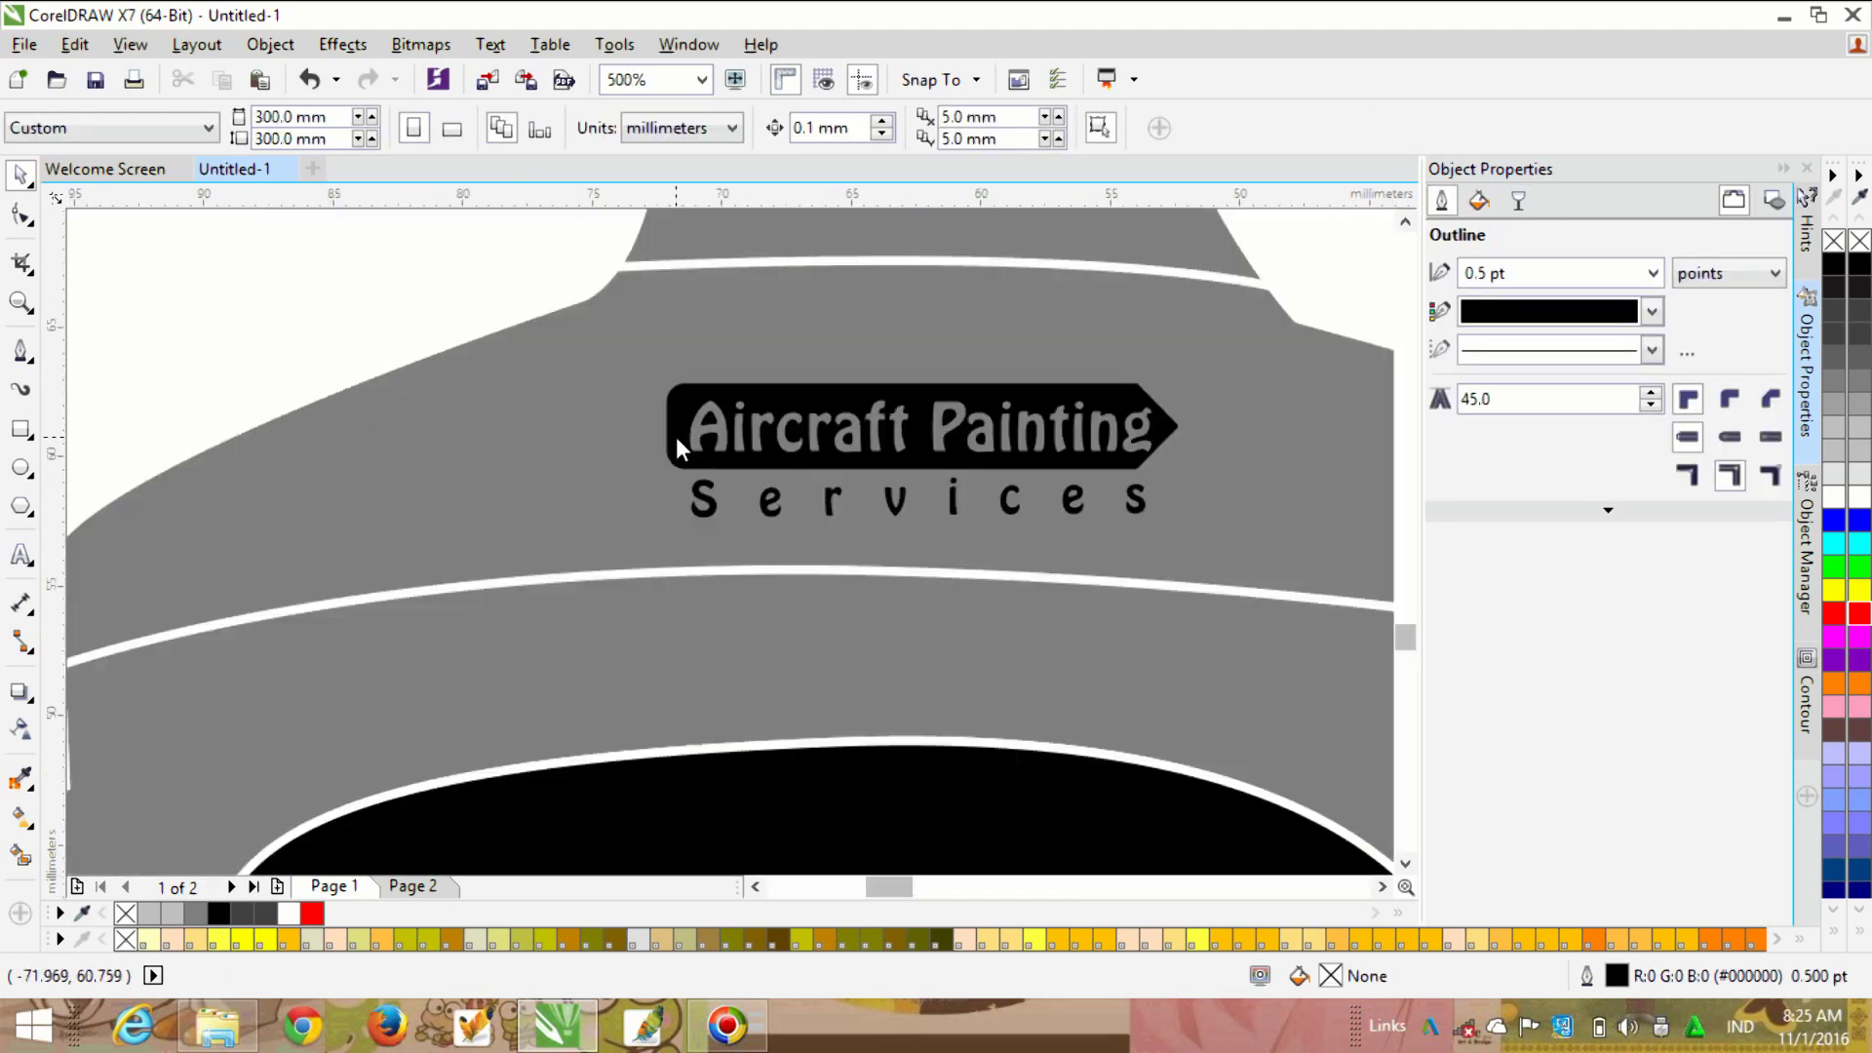
left_click_drag(1238, 538, 1268, 565)
key("ctrl+g")
scroll(1031, 463, "down", 3)
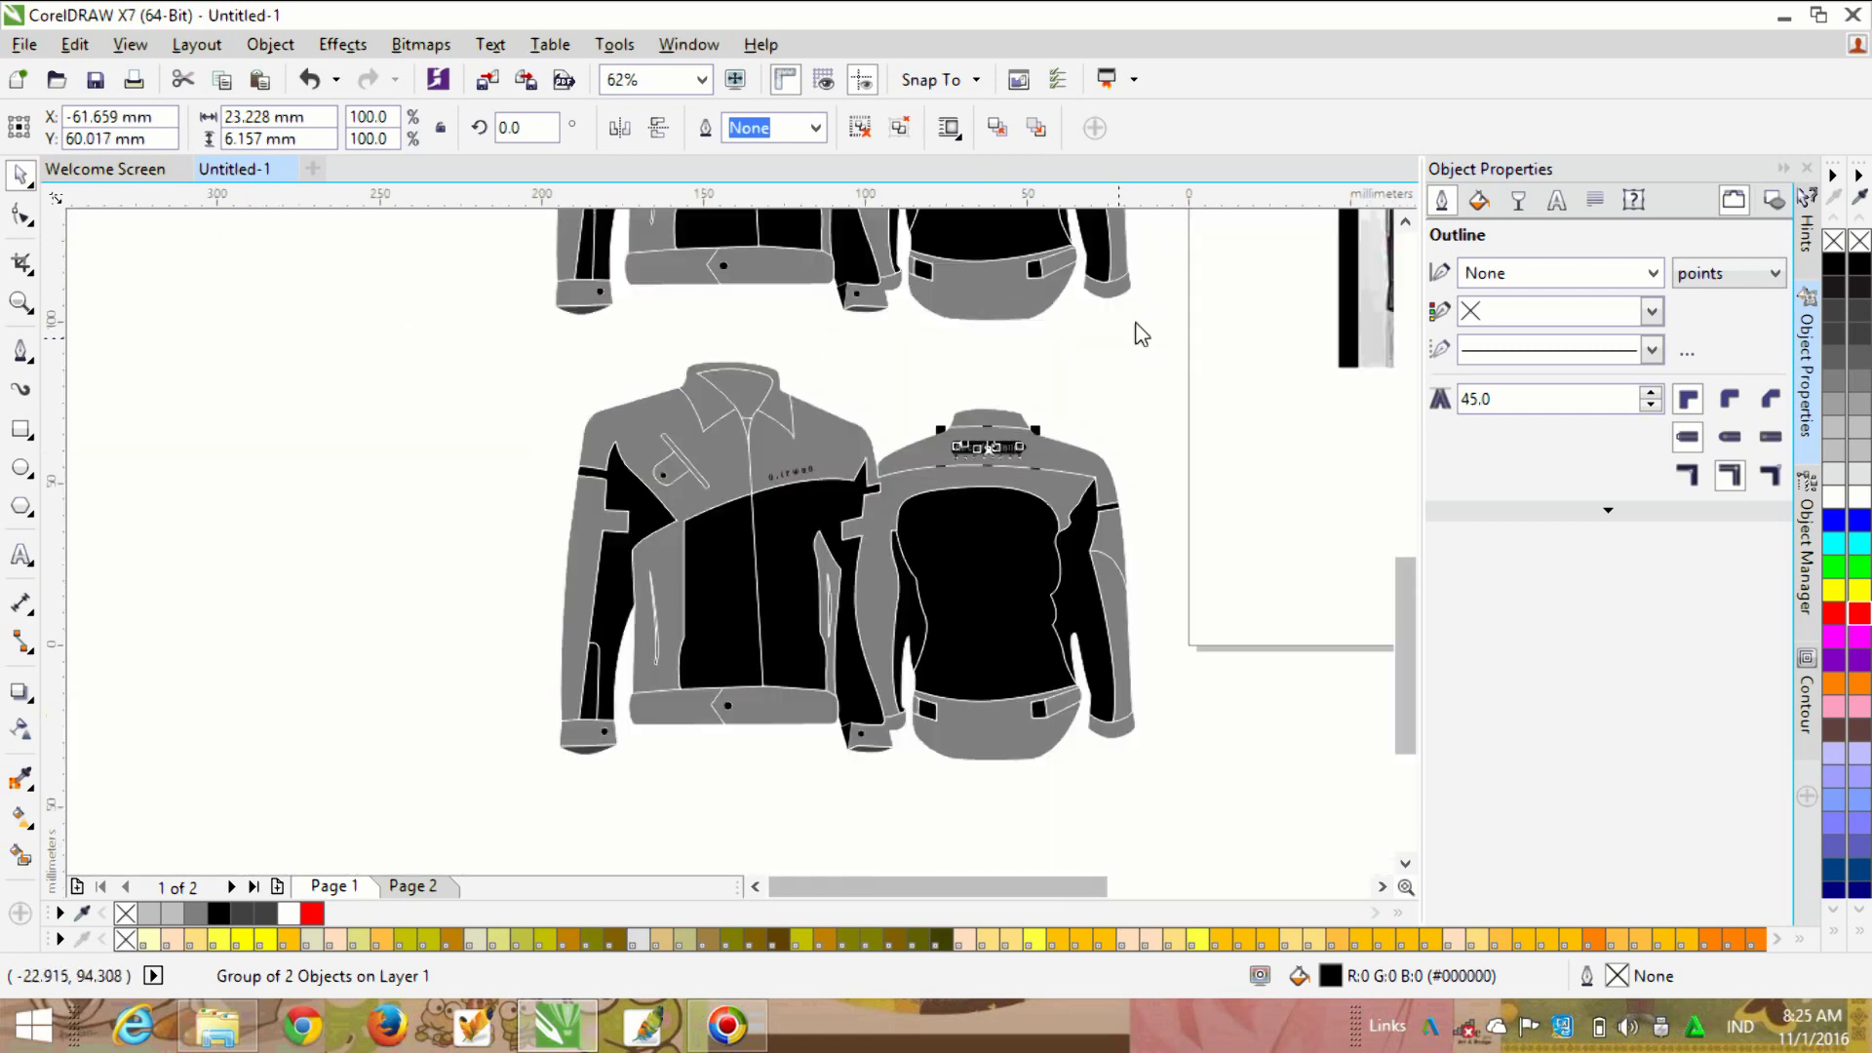
left_click(1125, 368)
scroll(799, 507, "up", 2)
Step: Fill the u.irwan text with red
left_click(781, 395)
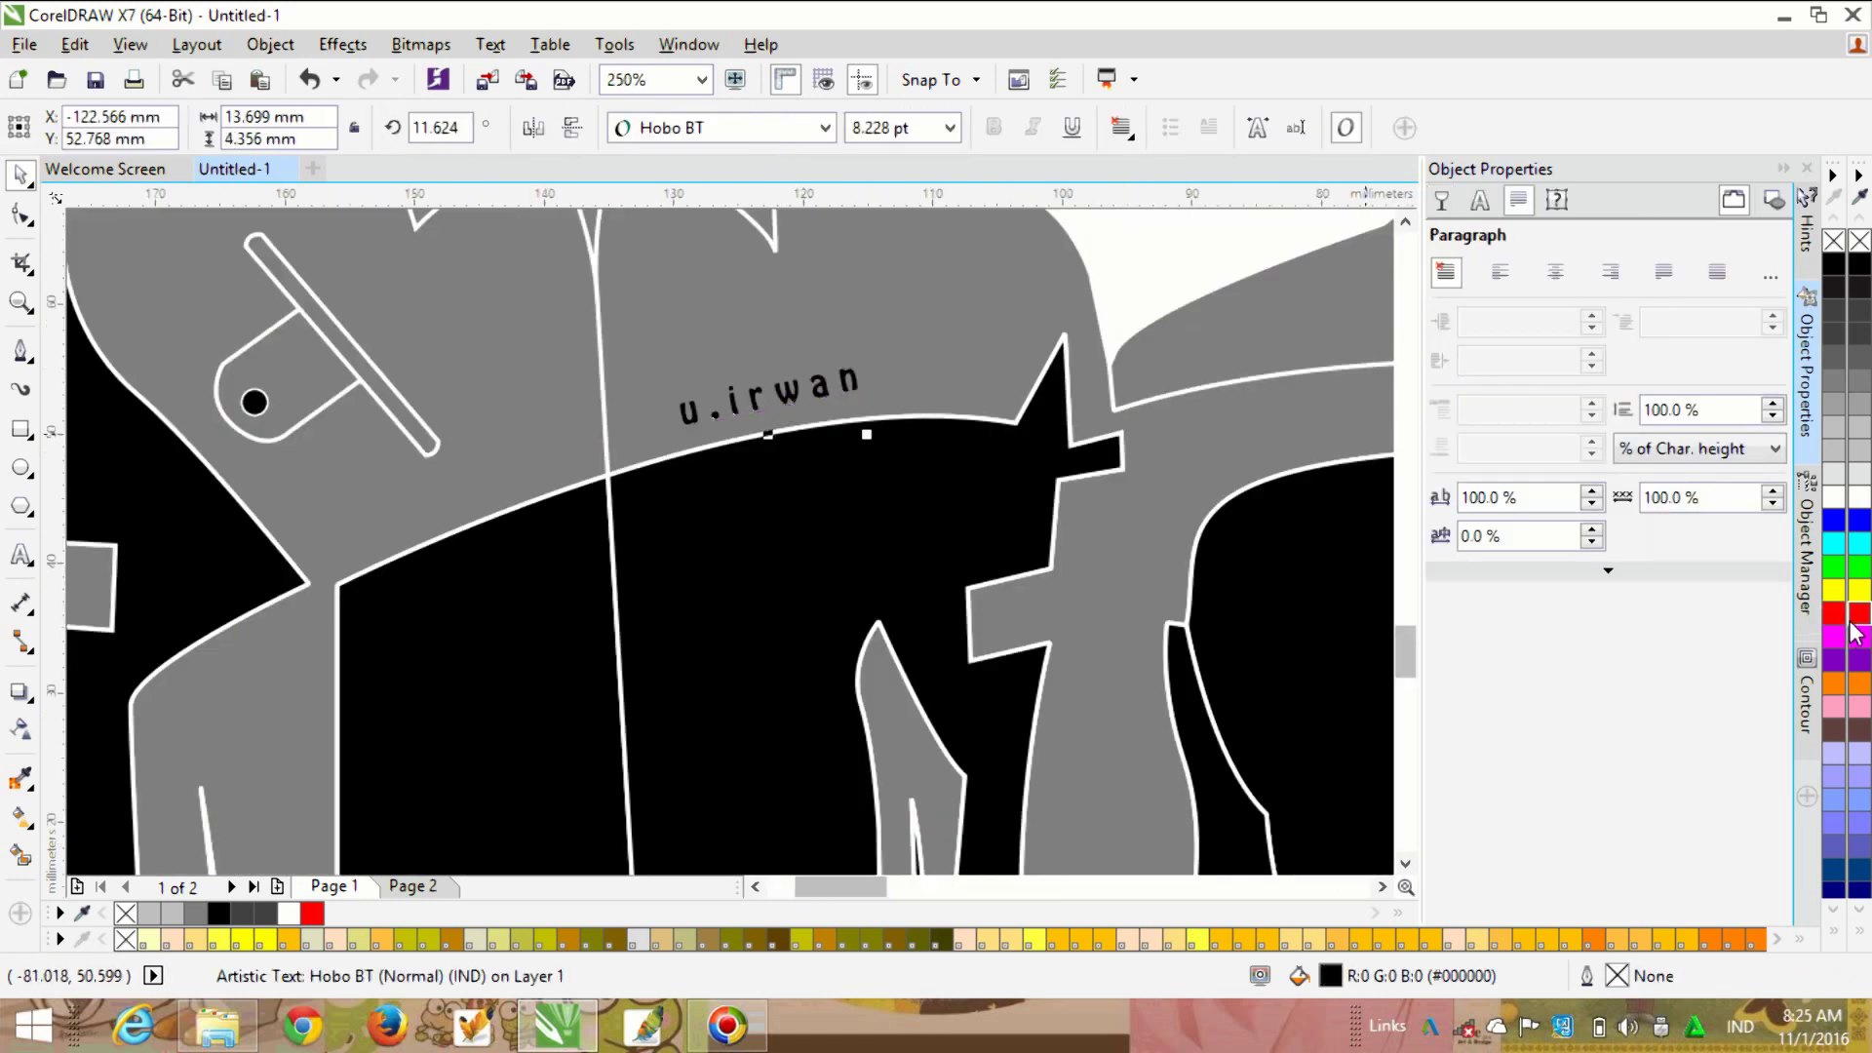
left_click(1859, 613)
scroll(925, 302, "down", 2)
left_click(924, 302)
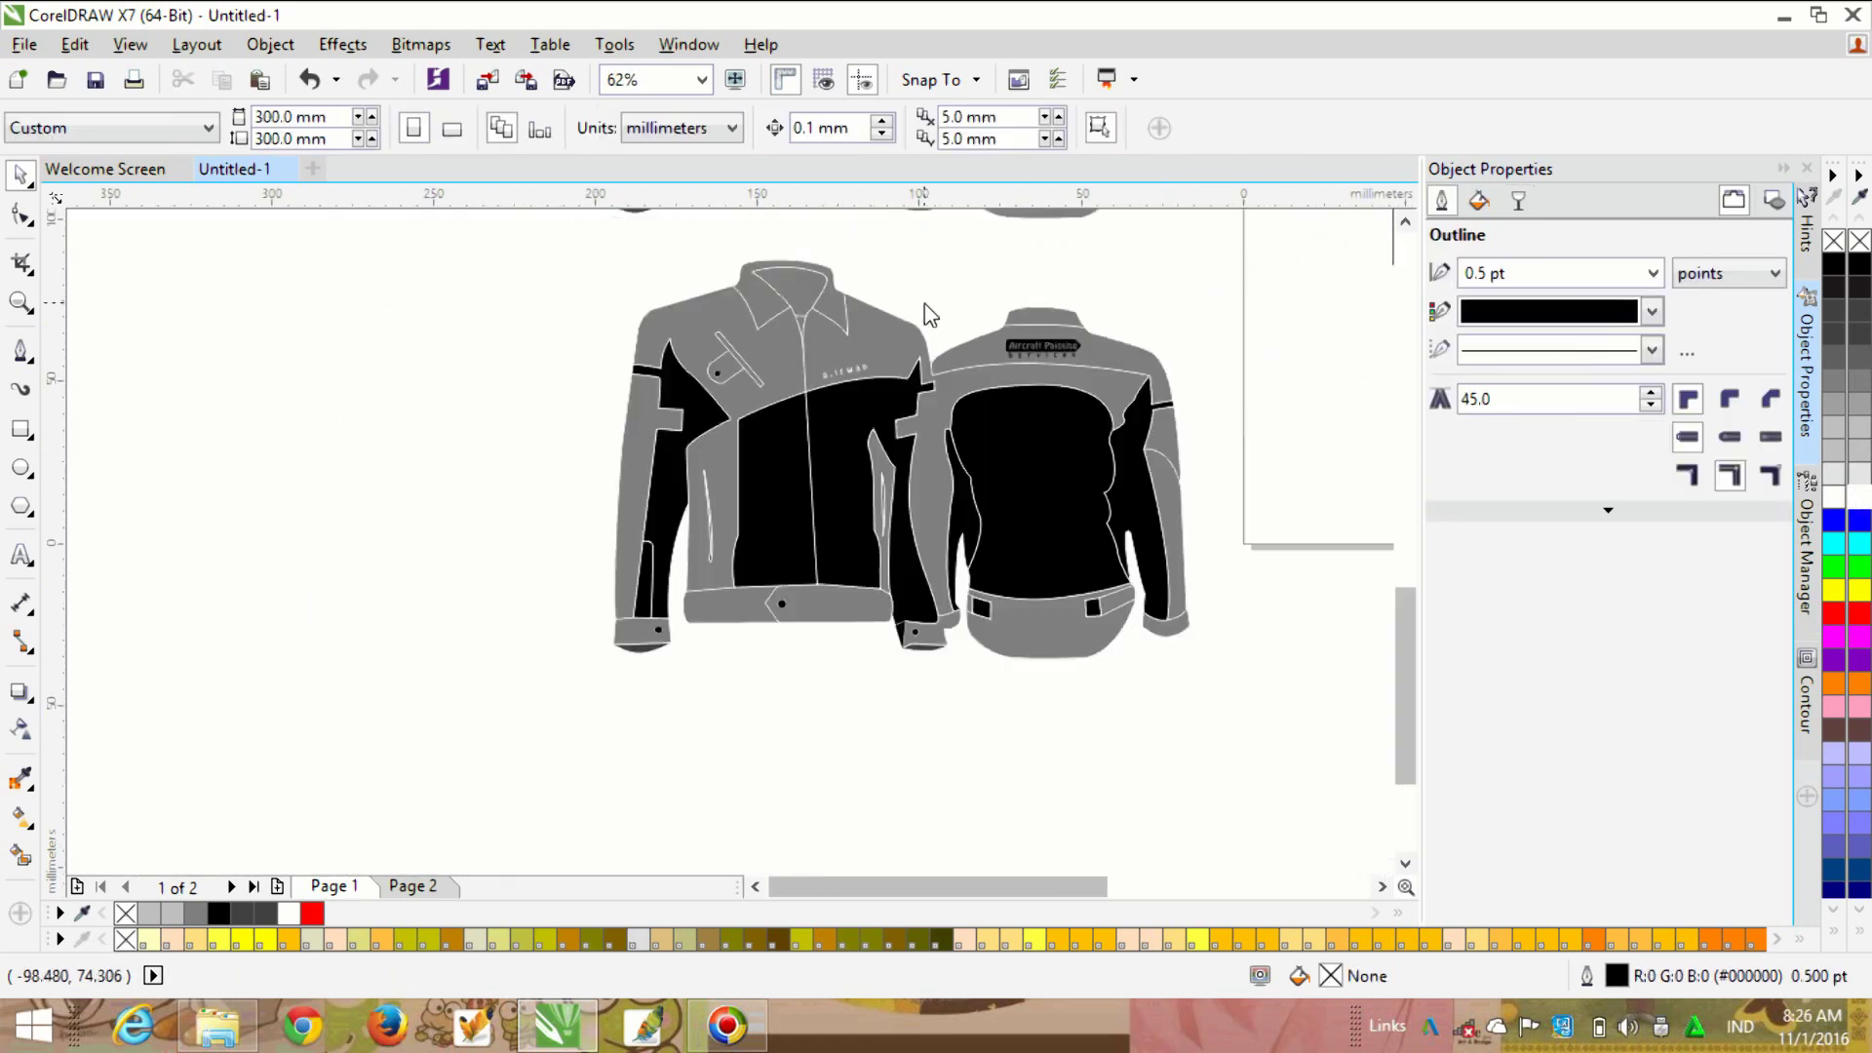
Step: Set the first thin highlight stroke's outline to None
scroll(675, 529, "up", 2)
left_click(675, 528)
left_click(1651, 273)
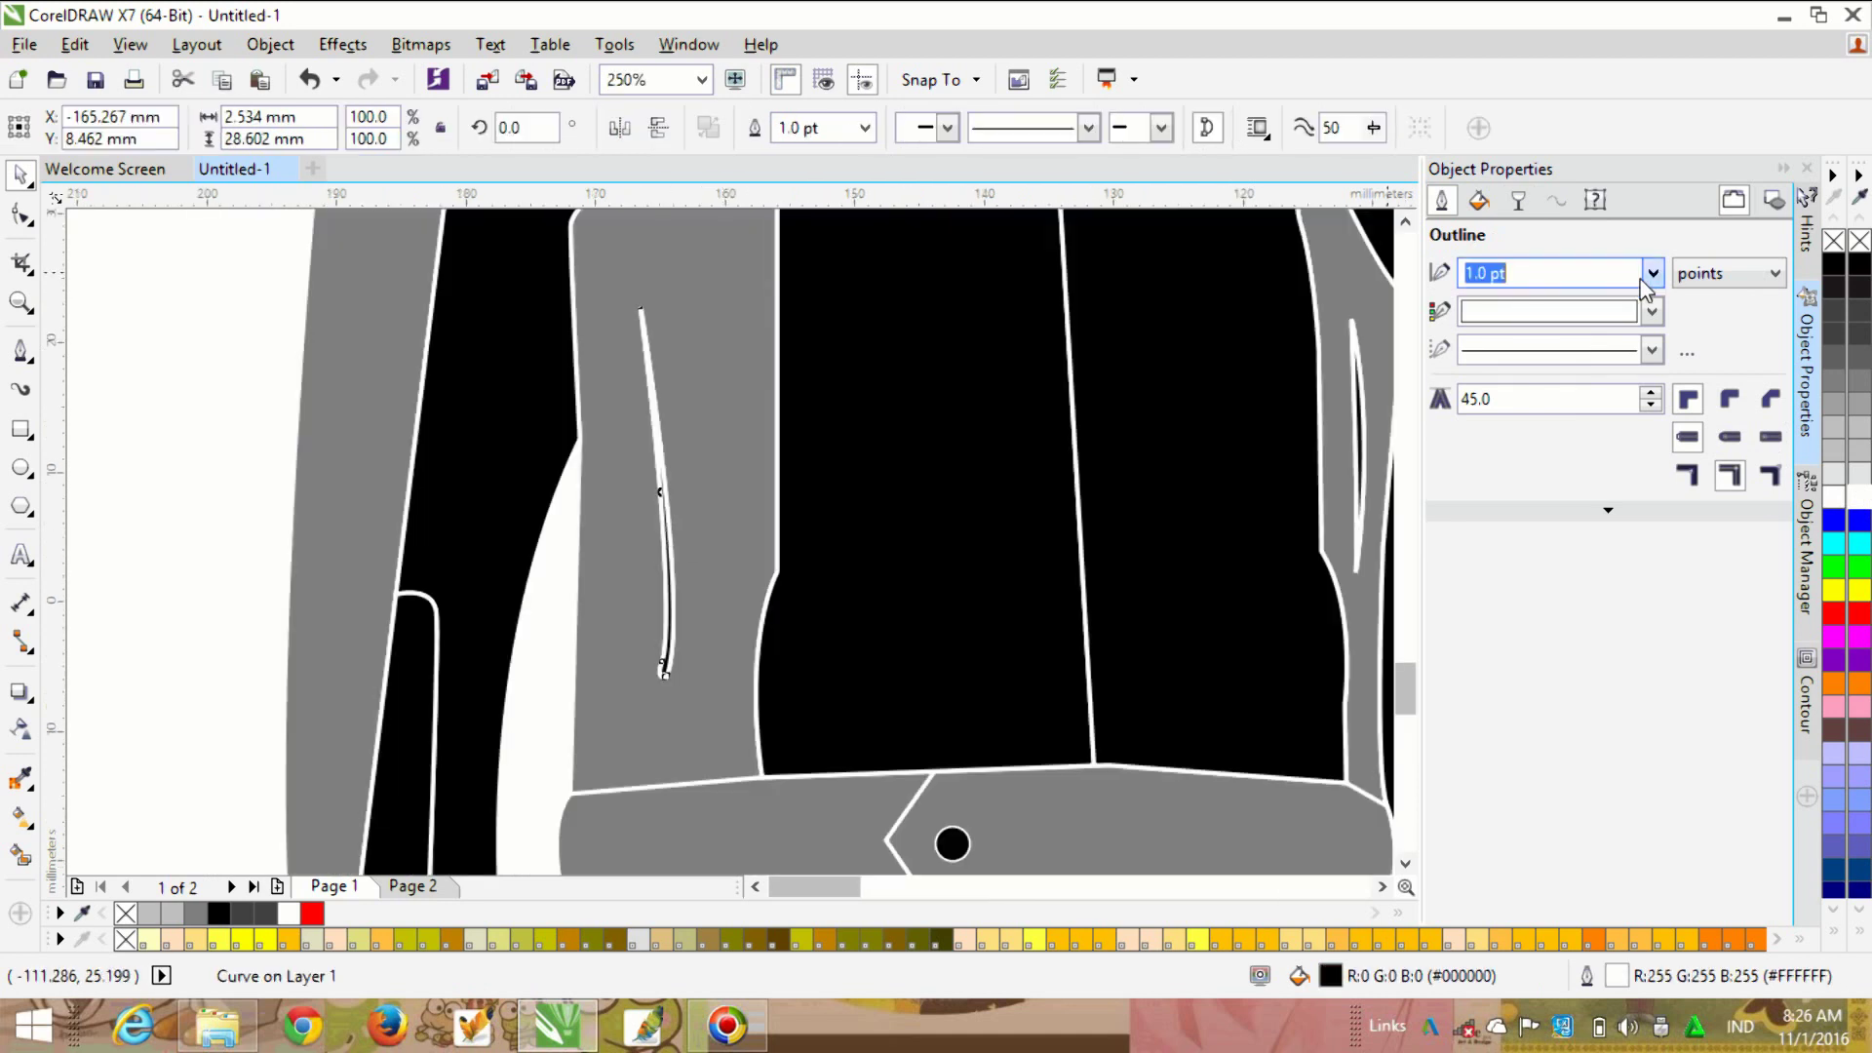
left_click(1599, 321)
left_click(1652, 273)
left_click(1570, 300)
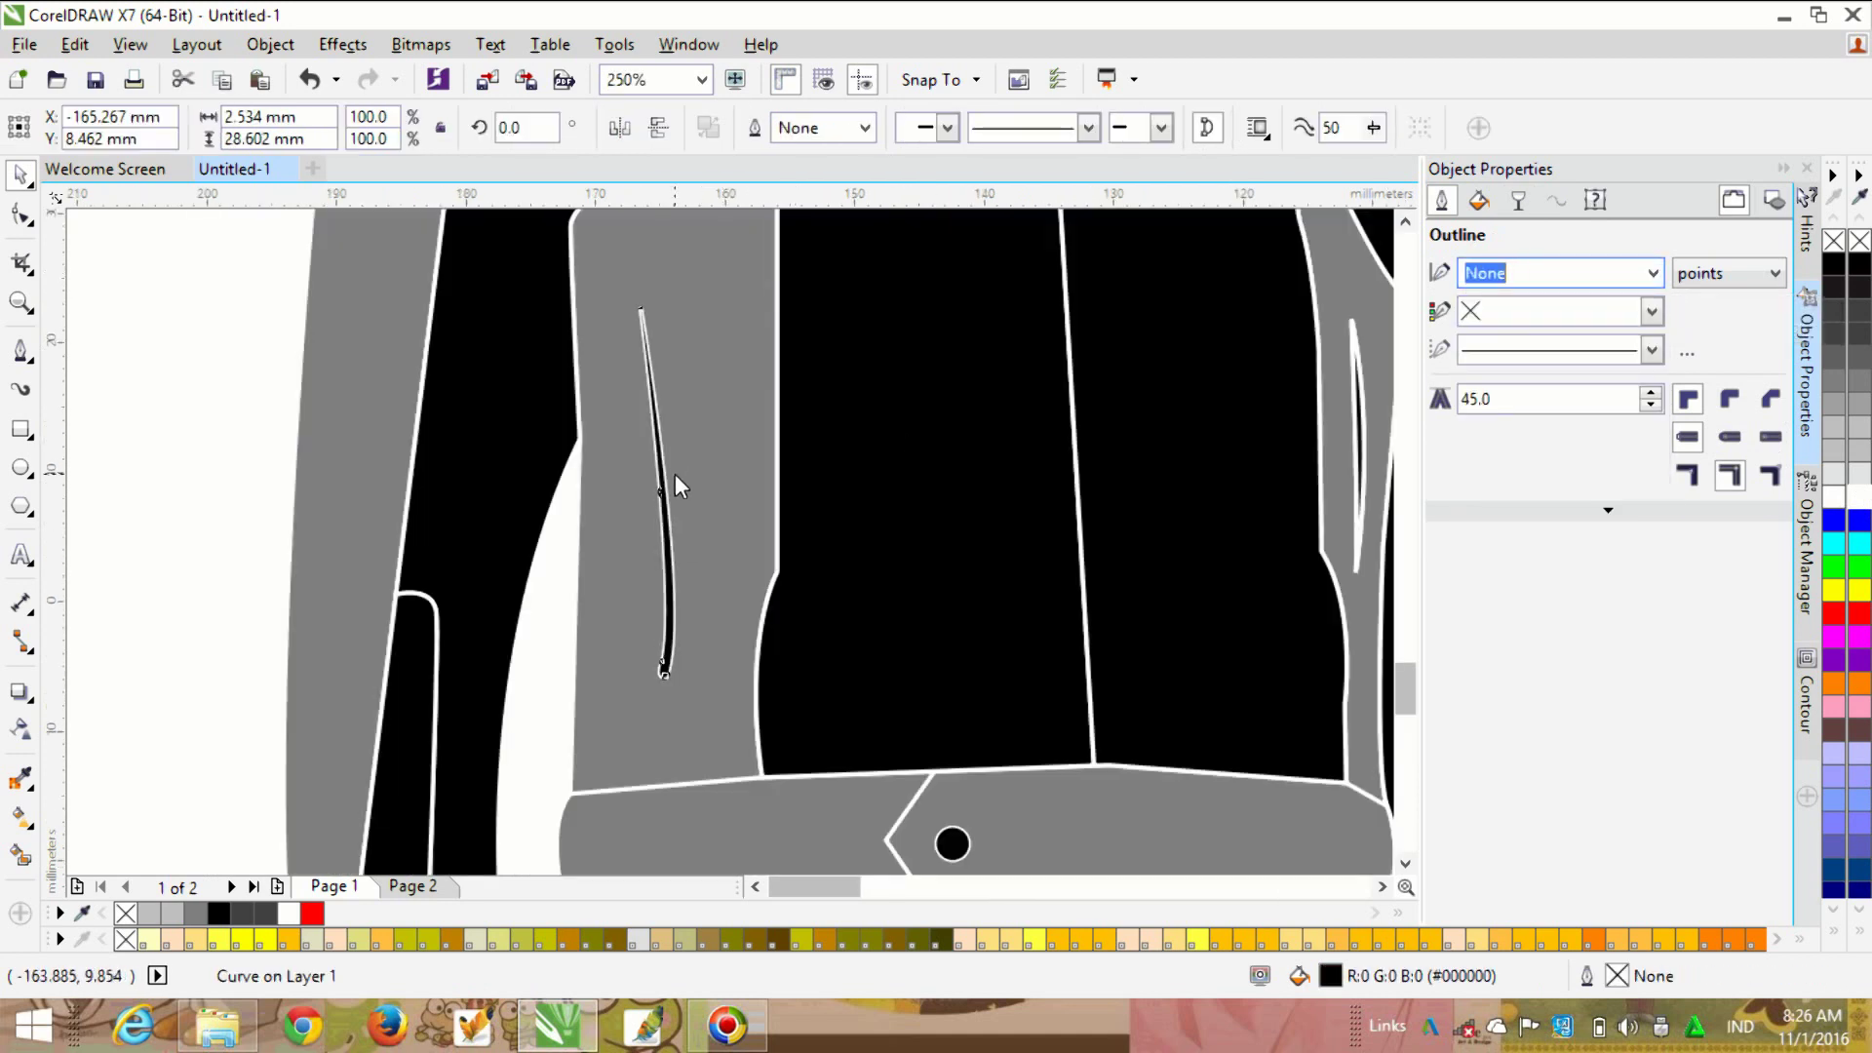
scroll(671, 475, "up", 4)
Step: Set the outline of the remaining white-outlined highlight strokes to None
left_click(805, 426)
scroll(805, 429, "down", 5)
scroll(1168, 417, "up", 2)
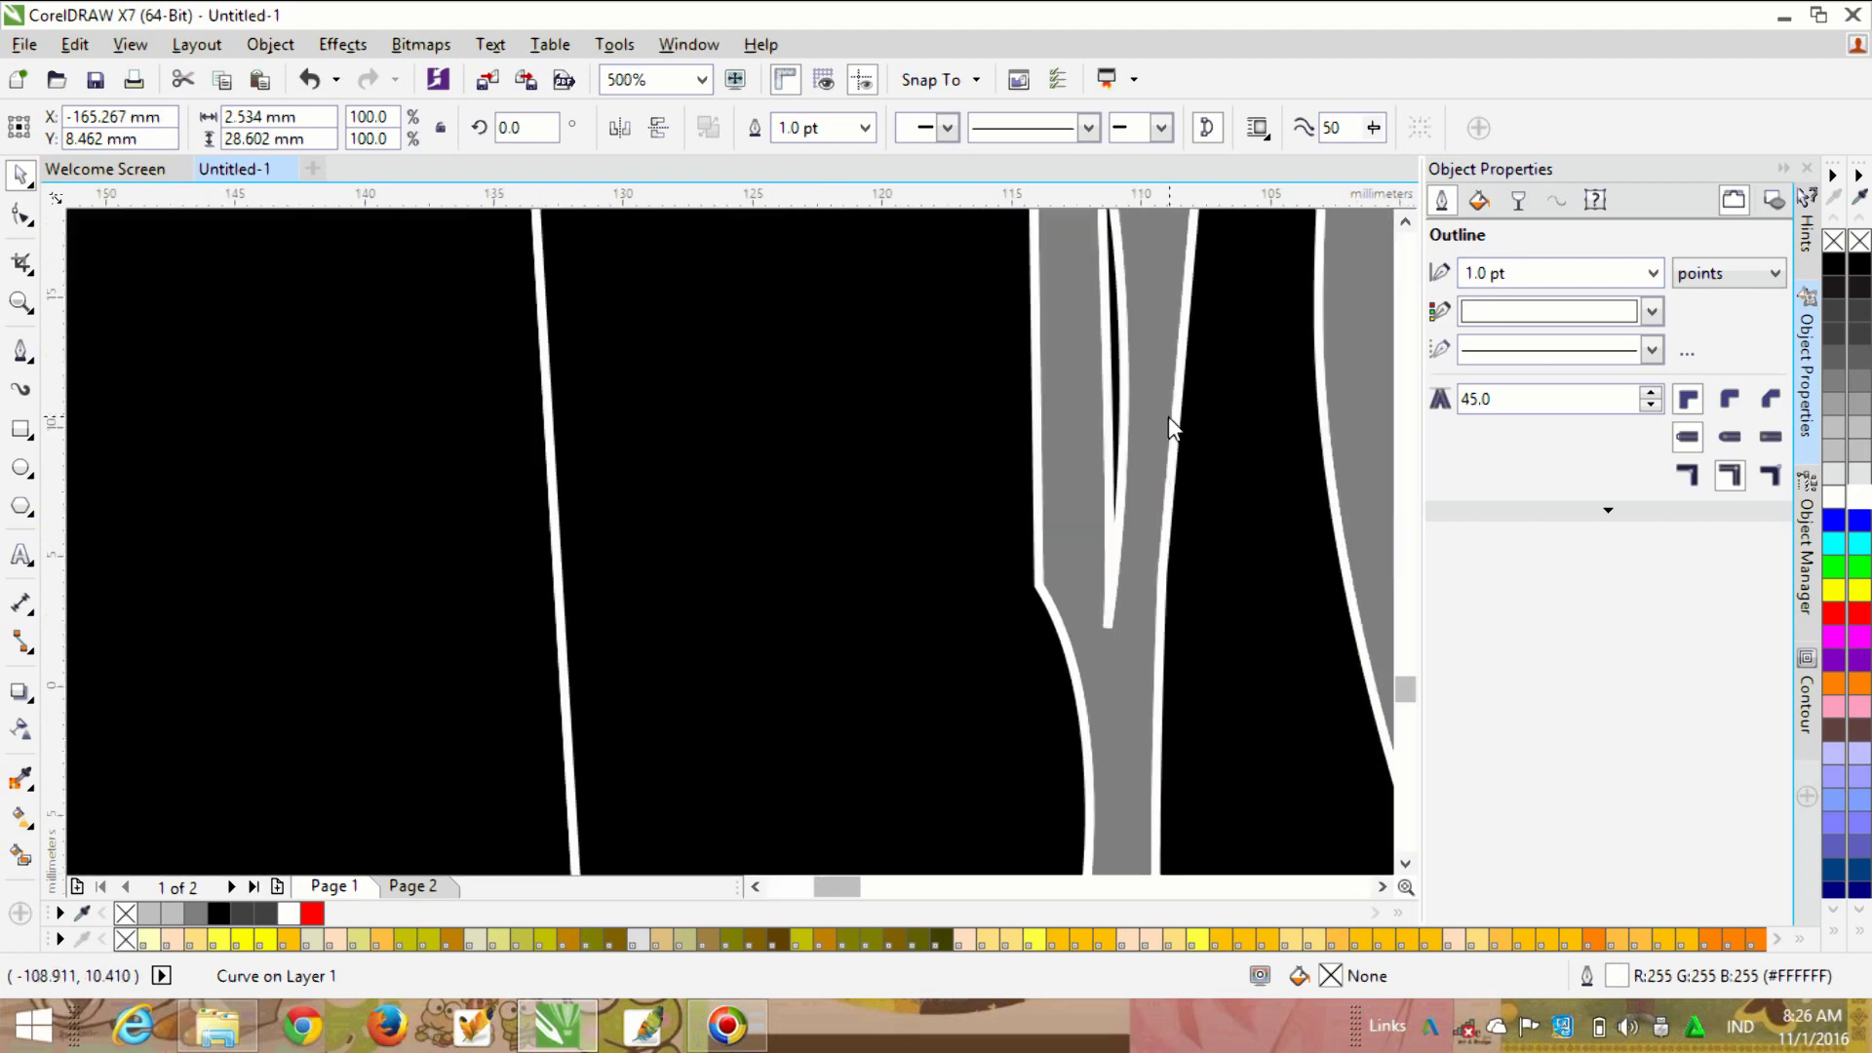
left_click(1145, 377)
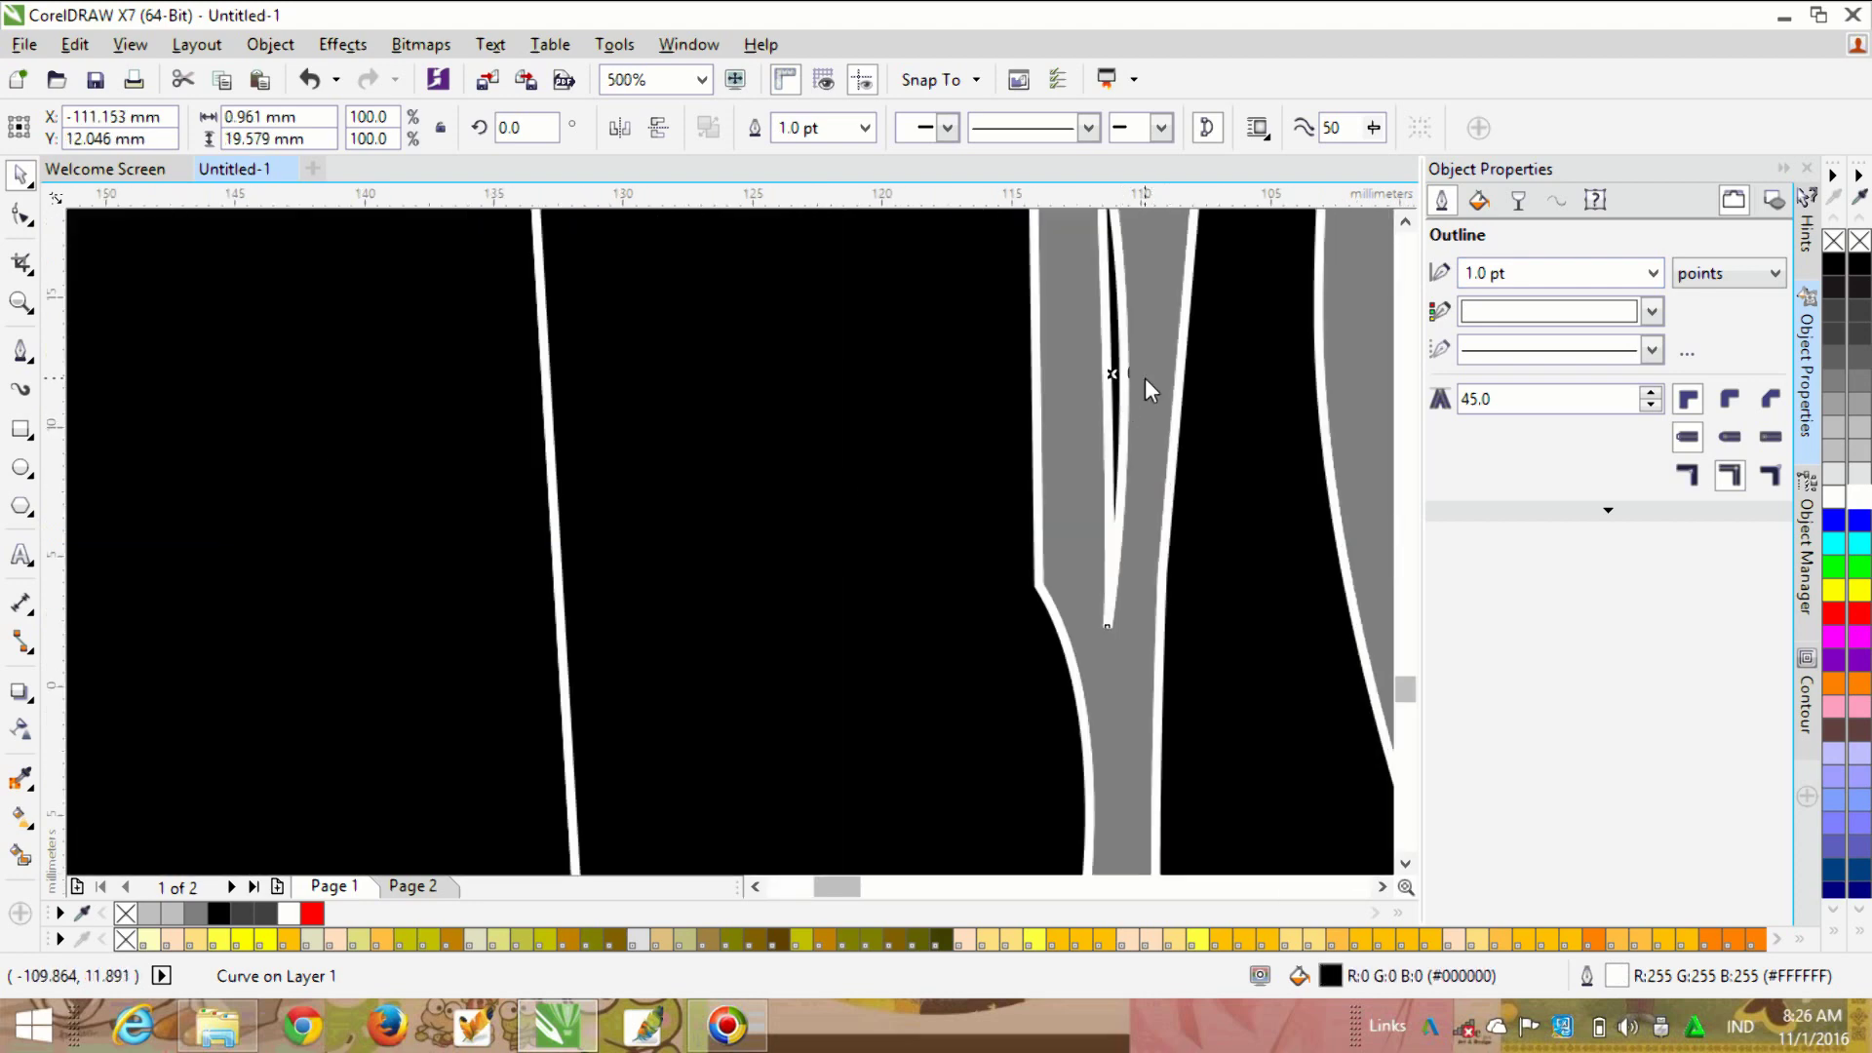
left_click(1652, 273)
left_click(1481, 300)
scroll(1021, 458, "down", 2)
left_click(369, 536)
scroll(410, 497, "down", 2)
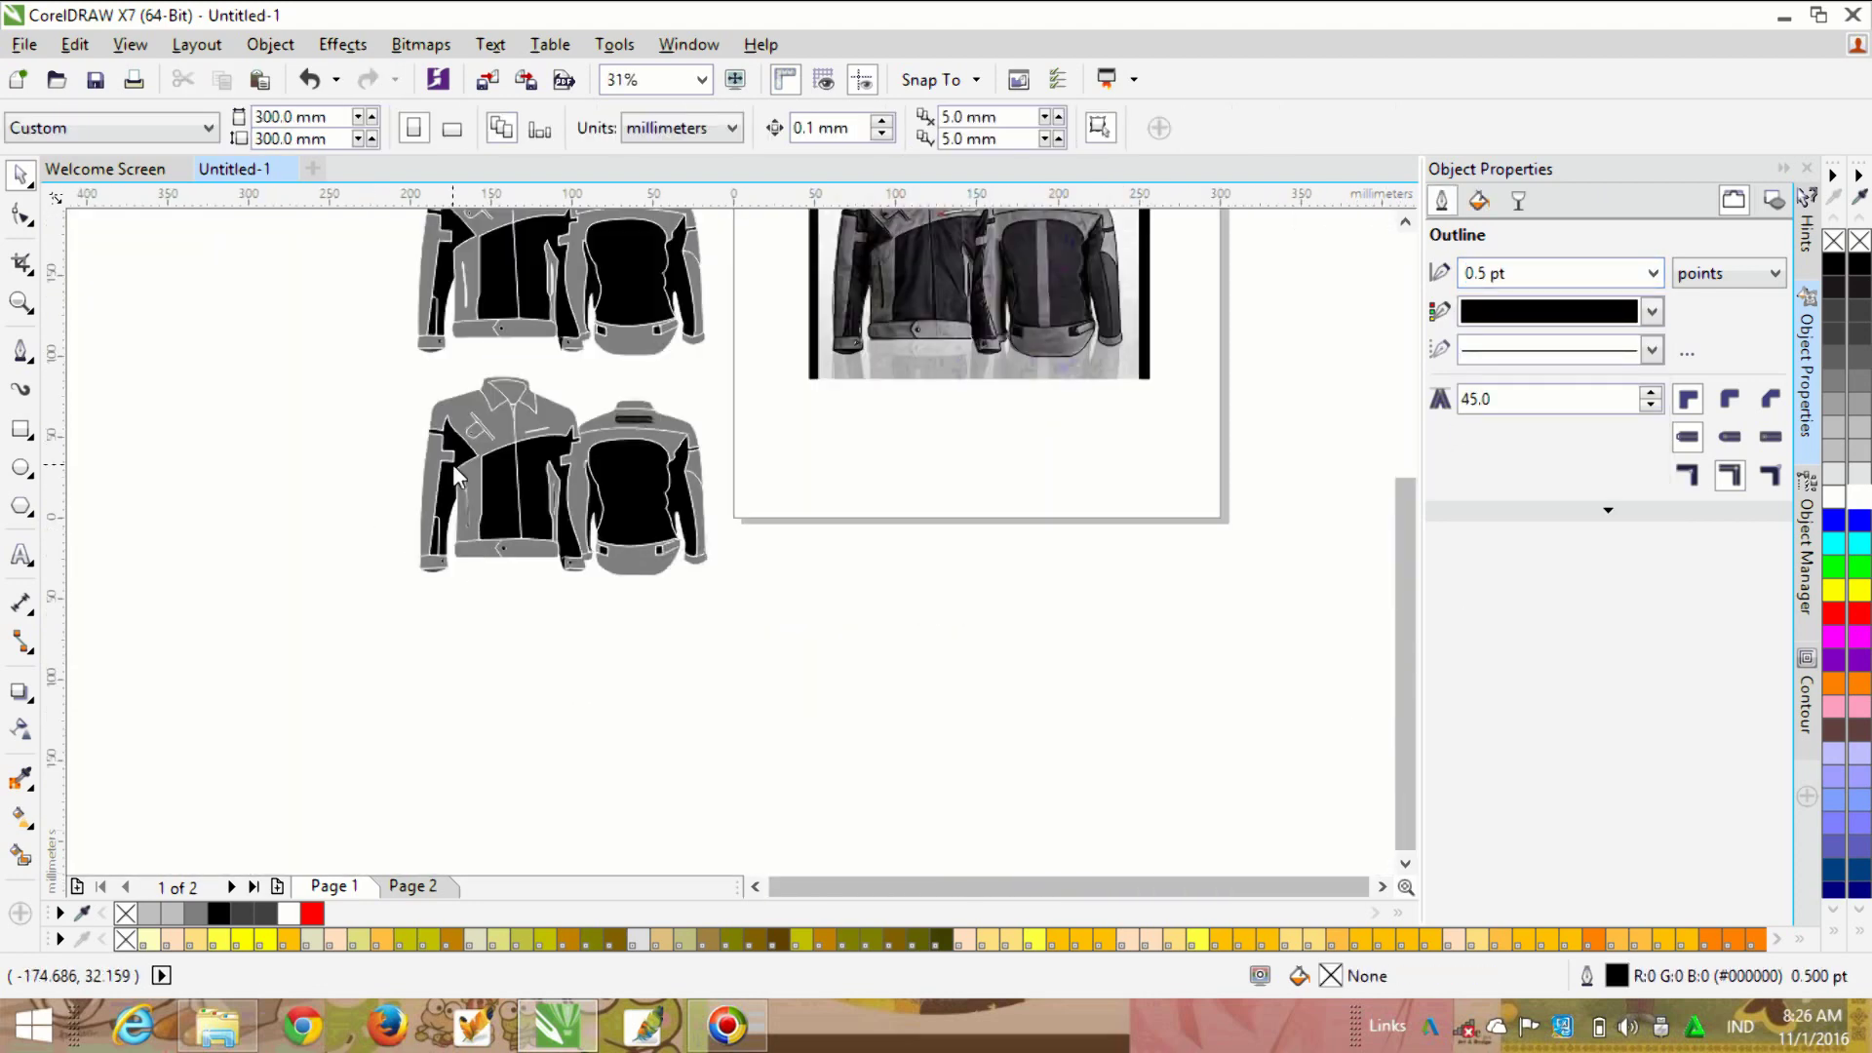
Step: Marquee-select the whole upper pair of jacket drawings
left_click_drag(379, 283, 769, 547)
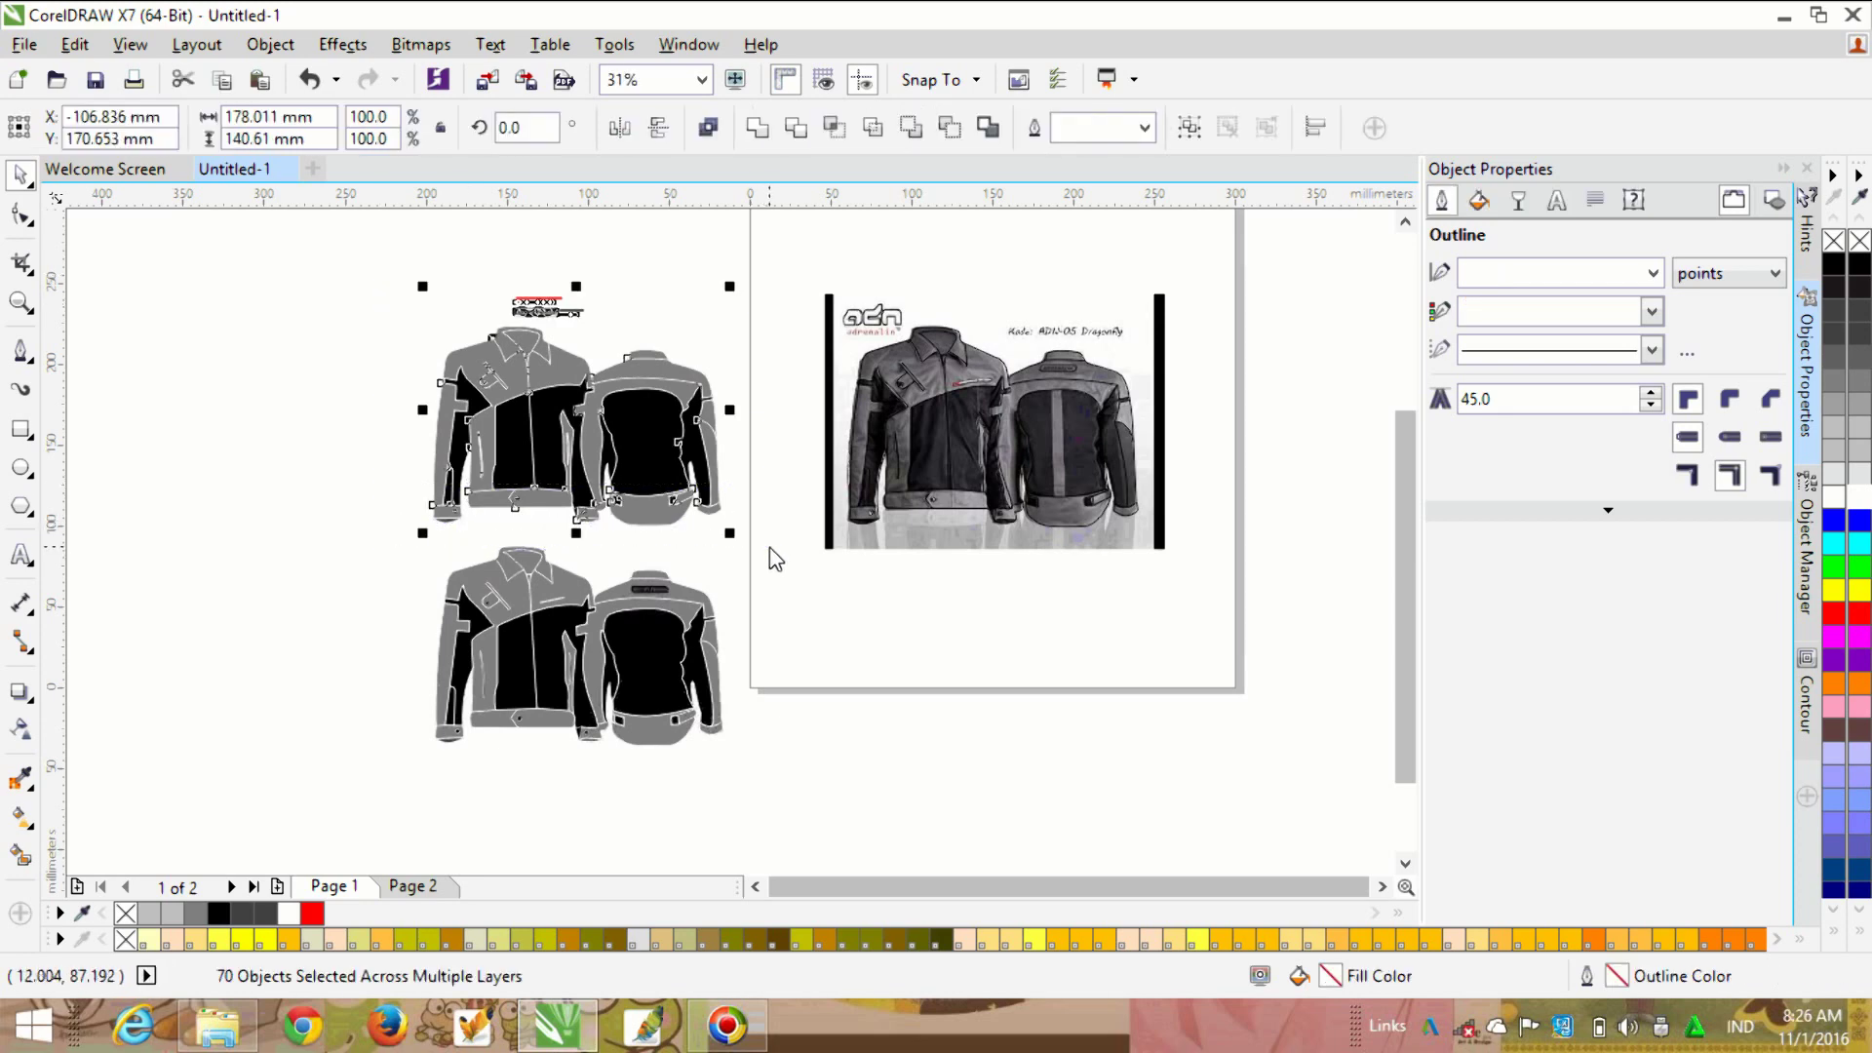
scroll(611, 628, "up", 3)
scroll(505, 635, "down", 2)
scroll(879, 388, "up", 1)
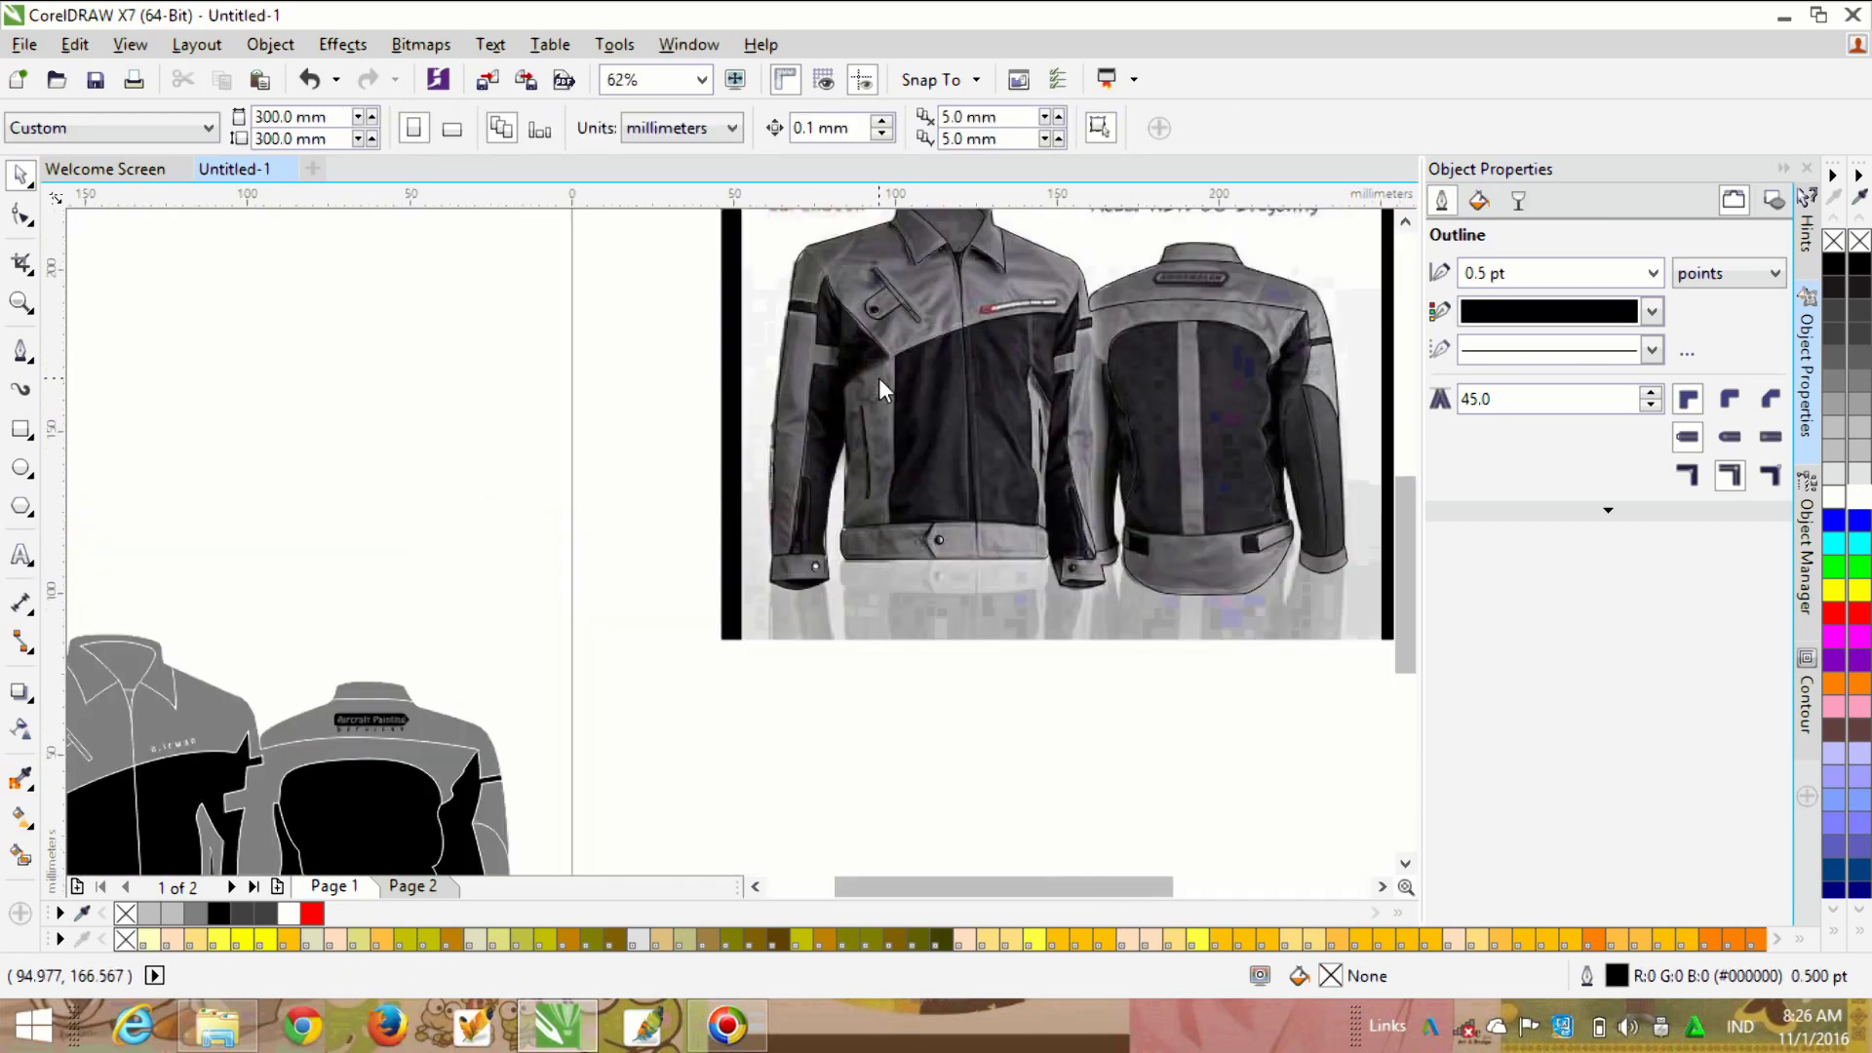
scroll(879, 380, "up", 1)
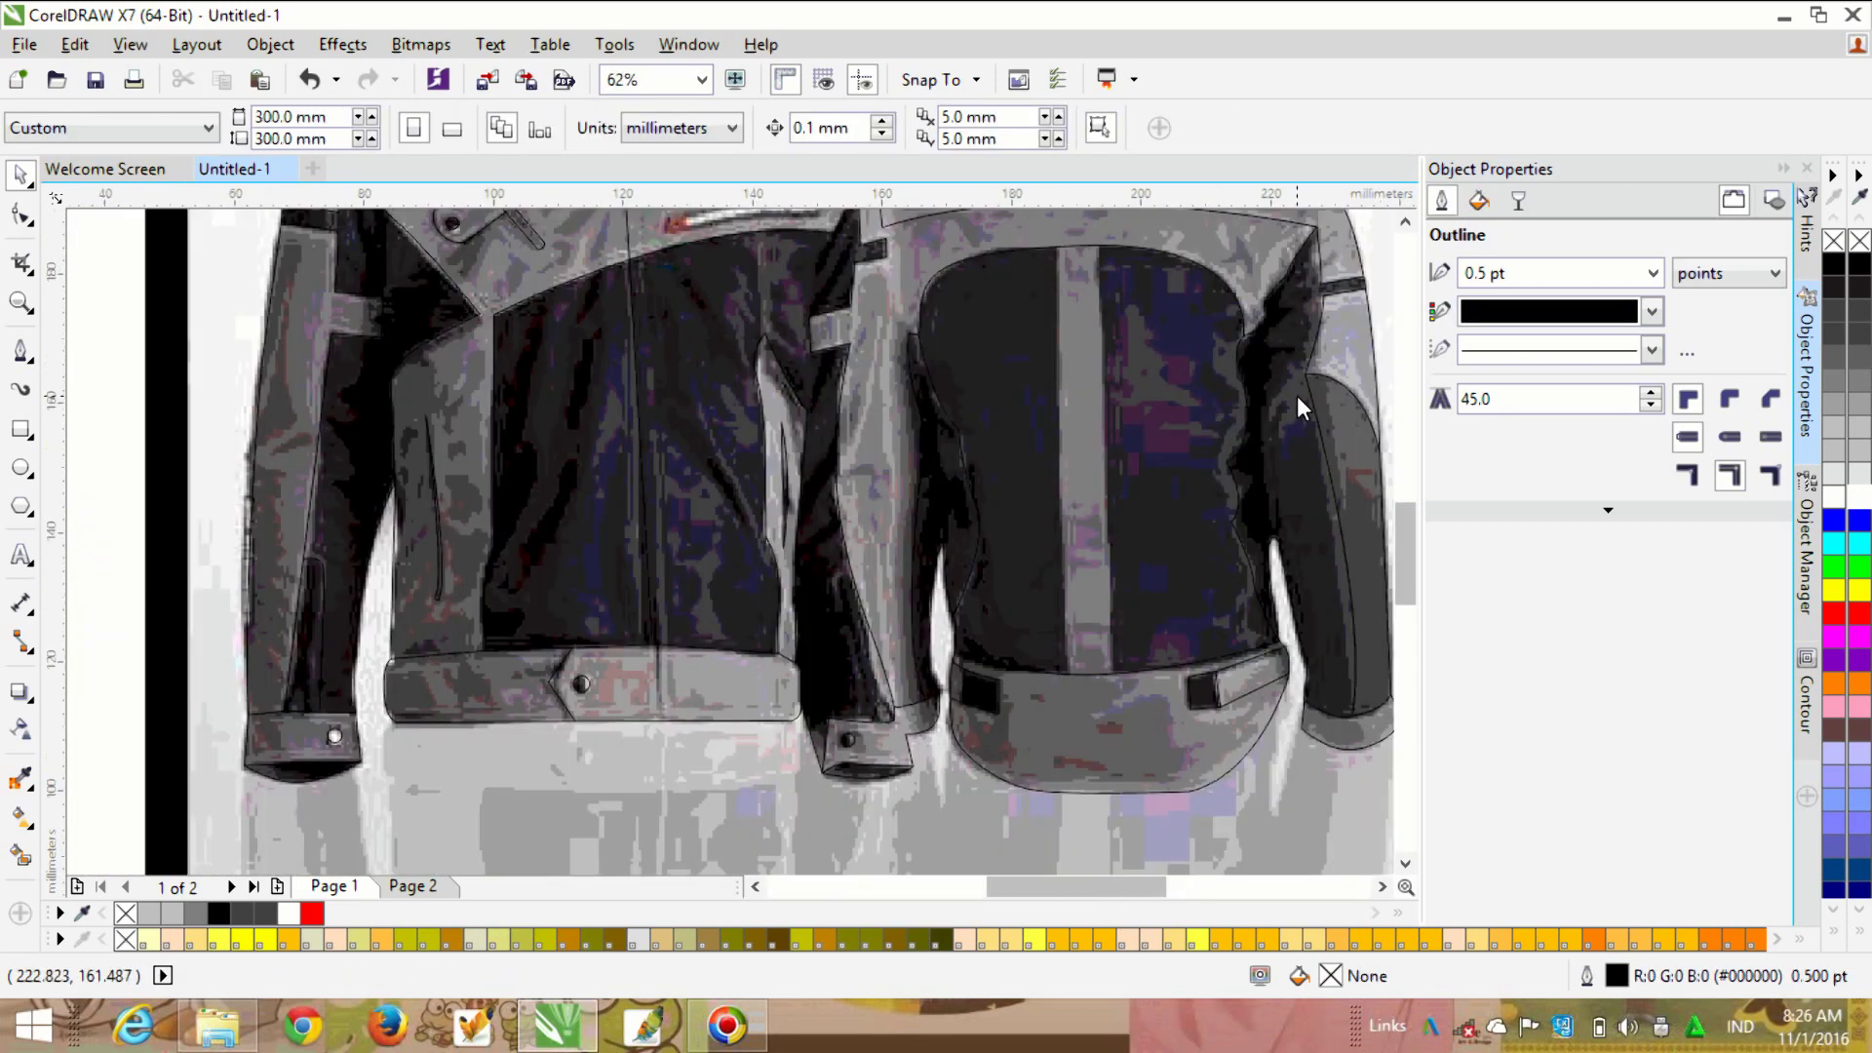
scroll(1296, 396, "down", 2)
scroll(997, 423, "up", 2)
scroll(706, 413, "down", 2)
scroll(706, 413, "down", 1)
scroll(878, 293, "up", 2)
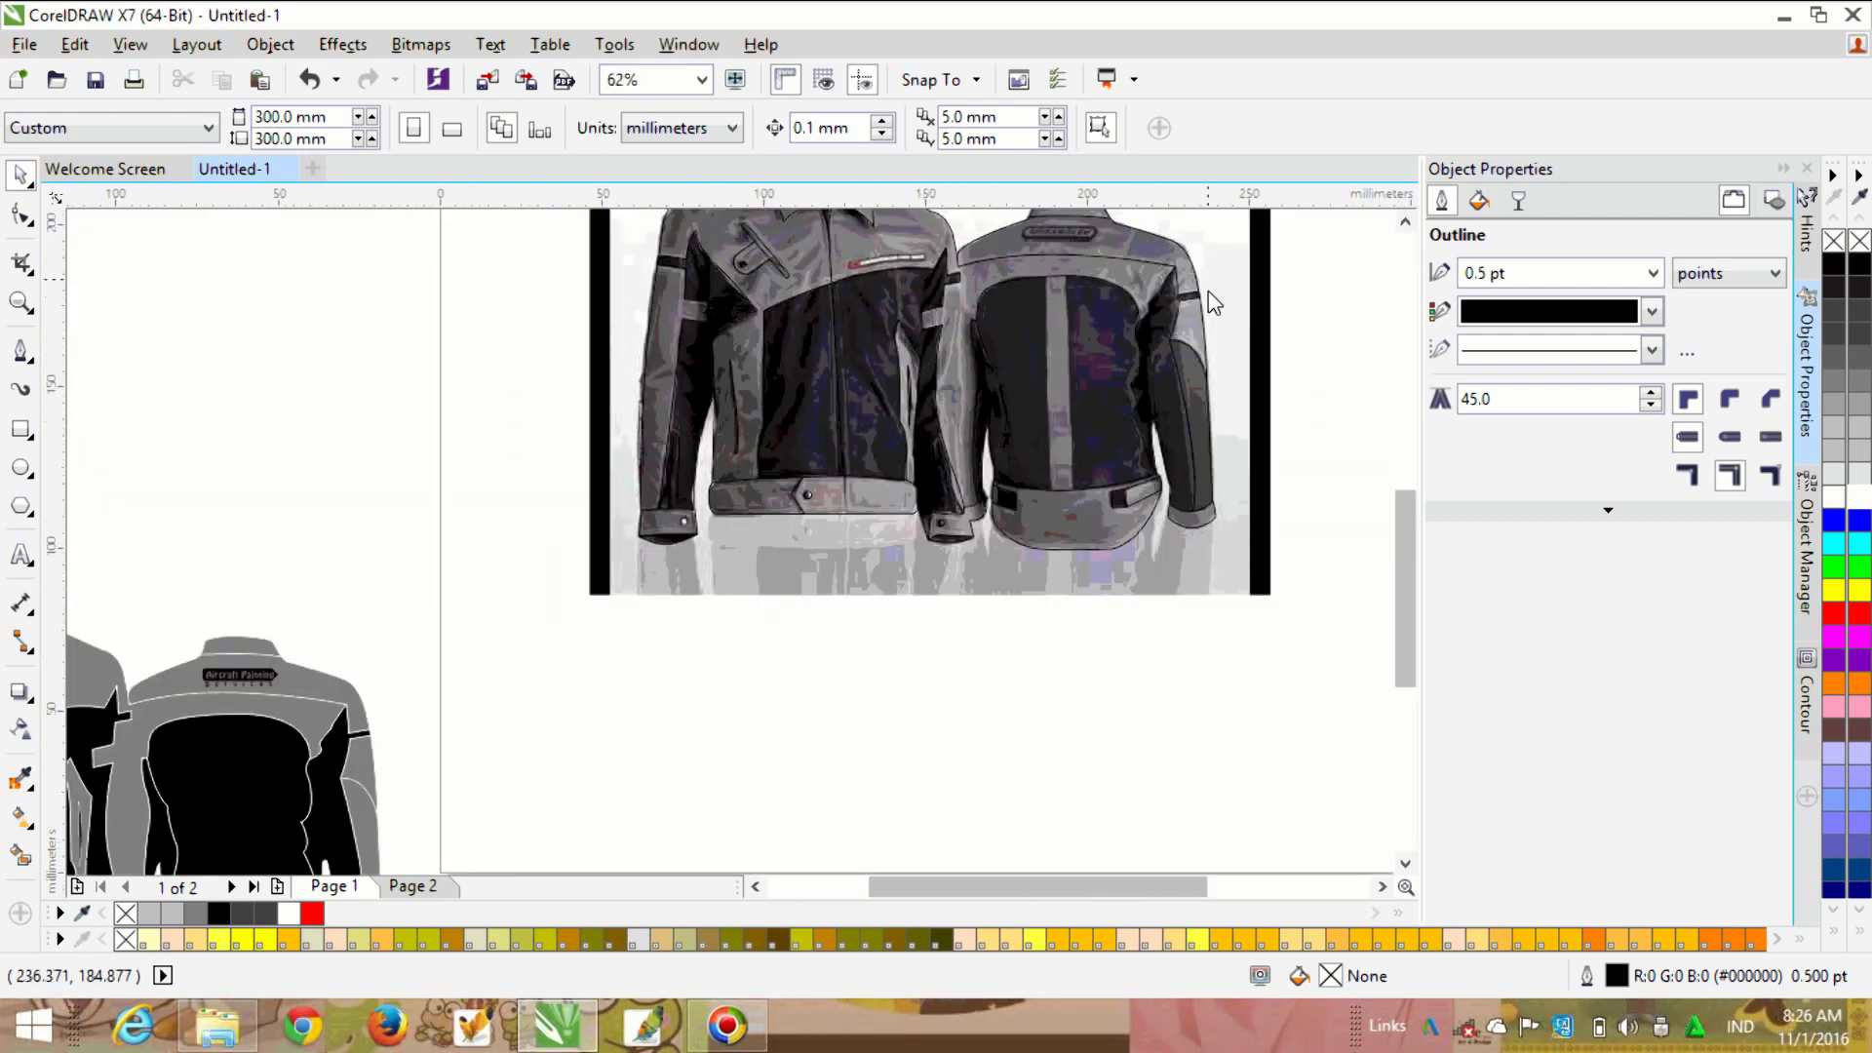
scroll(1208, 290, "up", 2)
Step: Draw a Bezier curve along the sleeve gap of the back jacket photo
left_click(20, 350)
left_click(1052, 447)
scroll(900, 517, "down", 1)
scroll(987, 681, "up", 2)
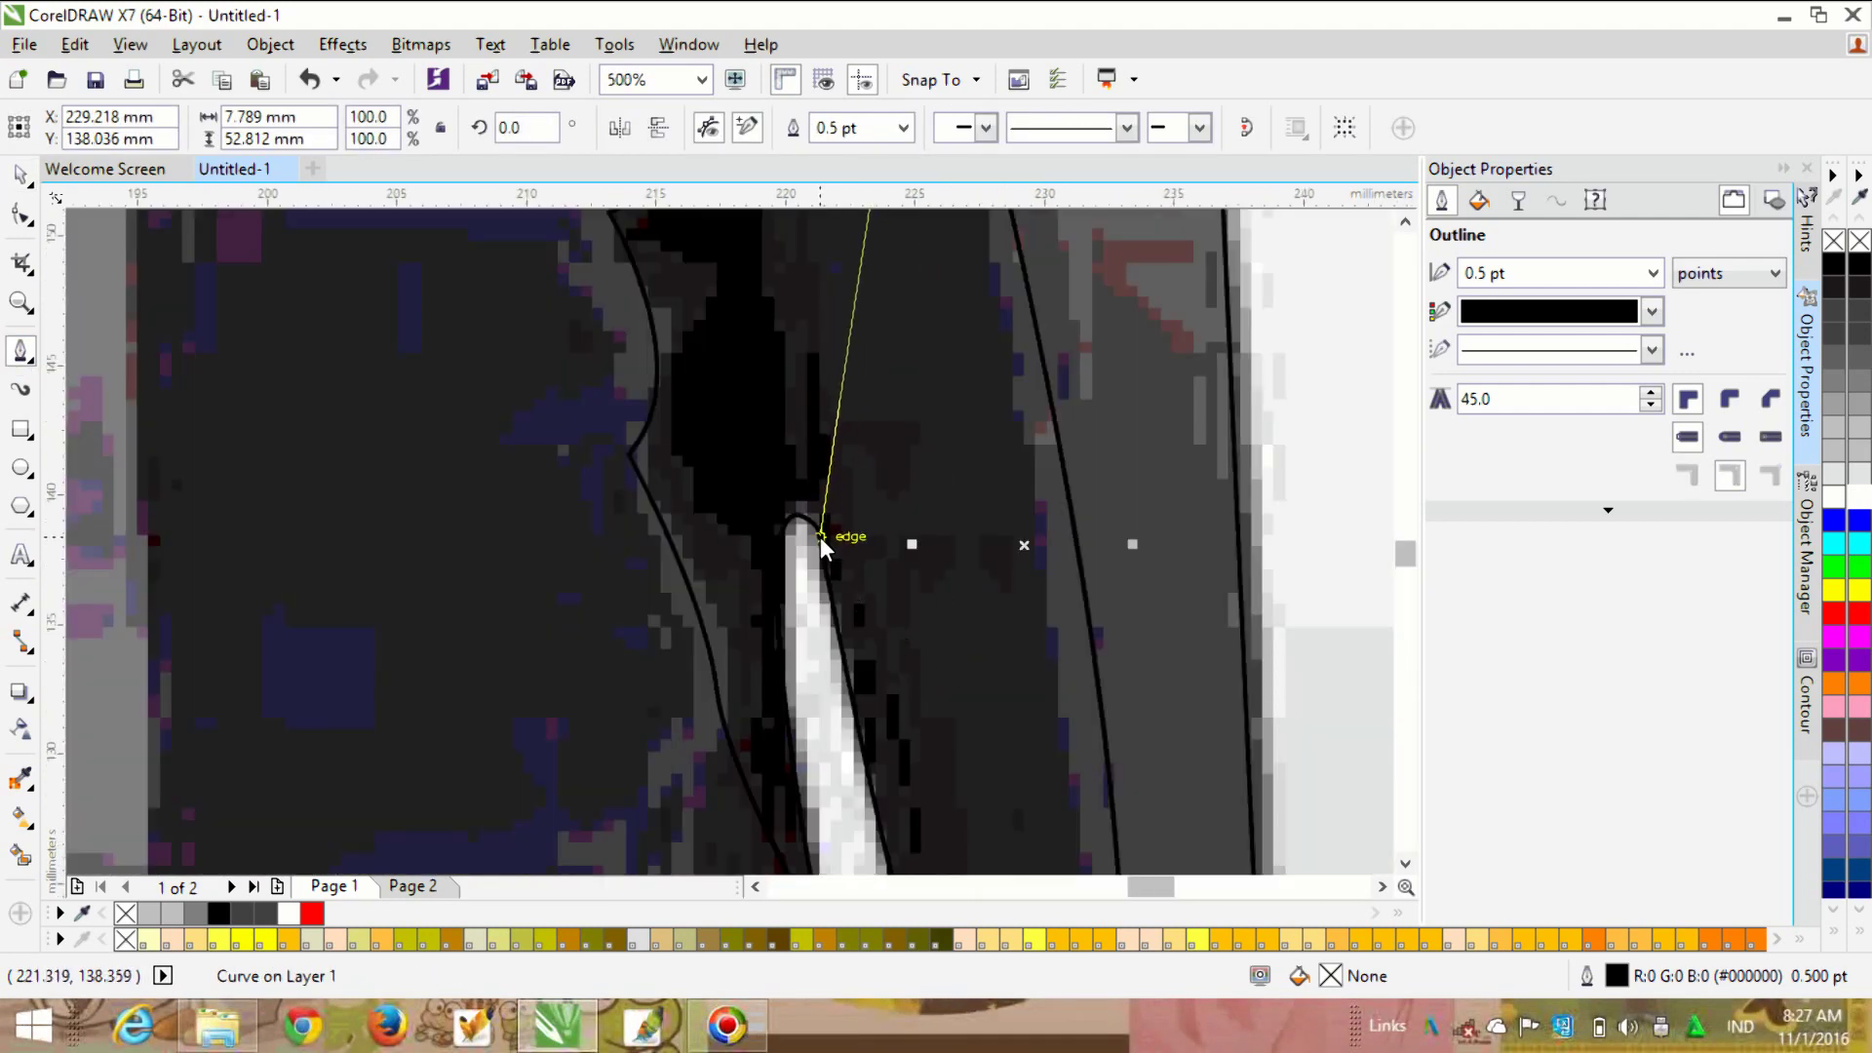
scroll(867, 467, "down", 1)
left_click_drag(869, 620, 933, 815)
scroll(928, 806, "down", 2)
scroll(904, 709, "up", 2)
Step: Reshape the curve's nodes so it follows the sleeve edge
key("F10")
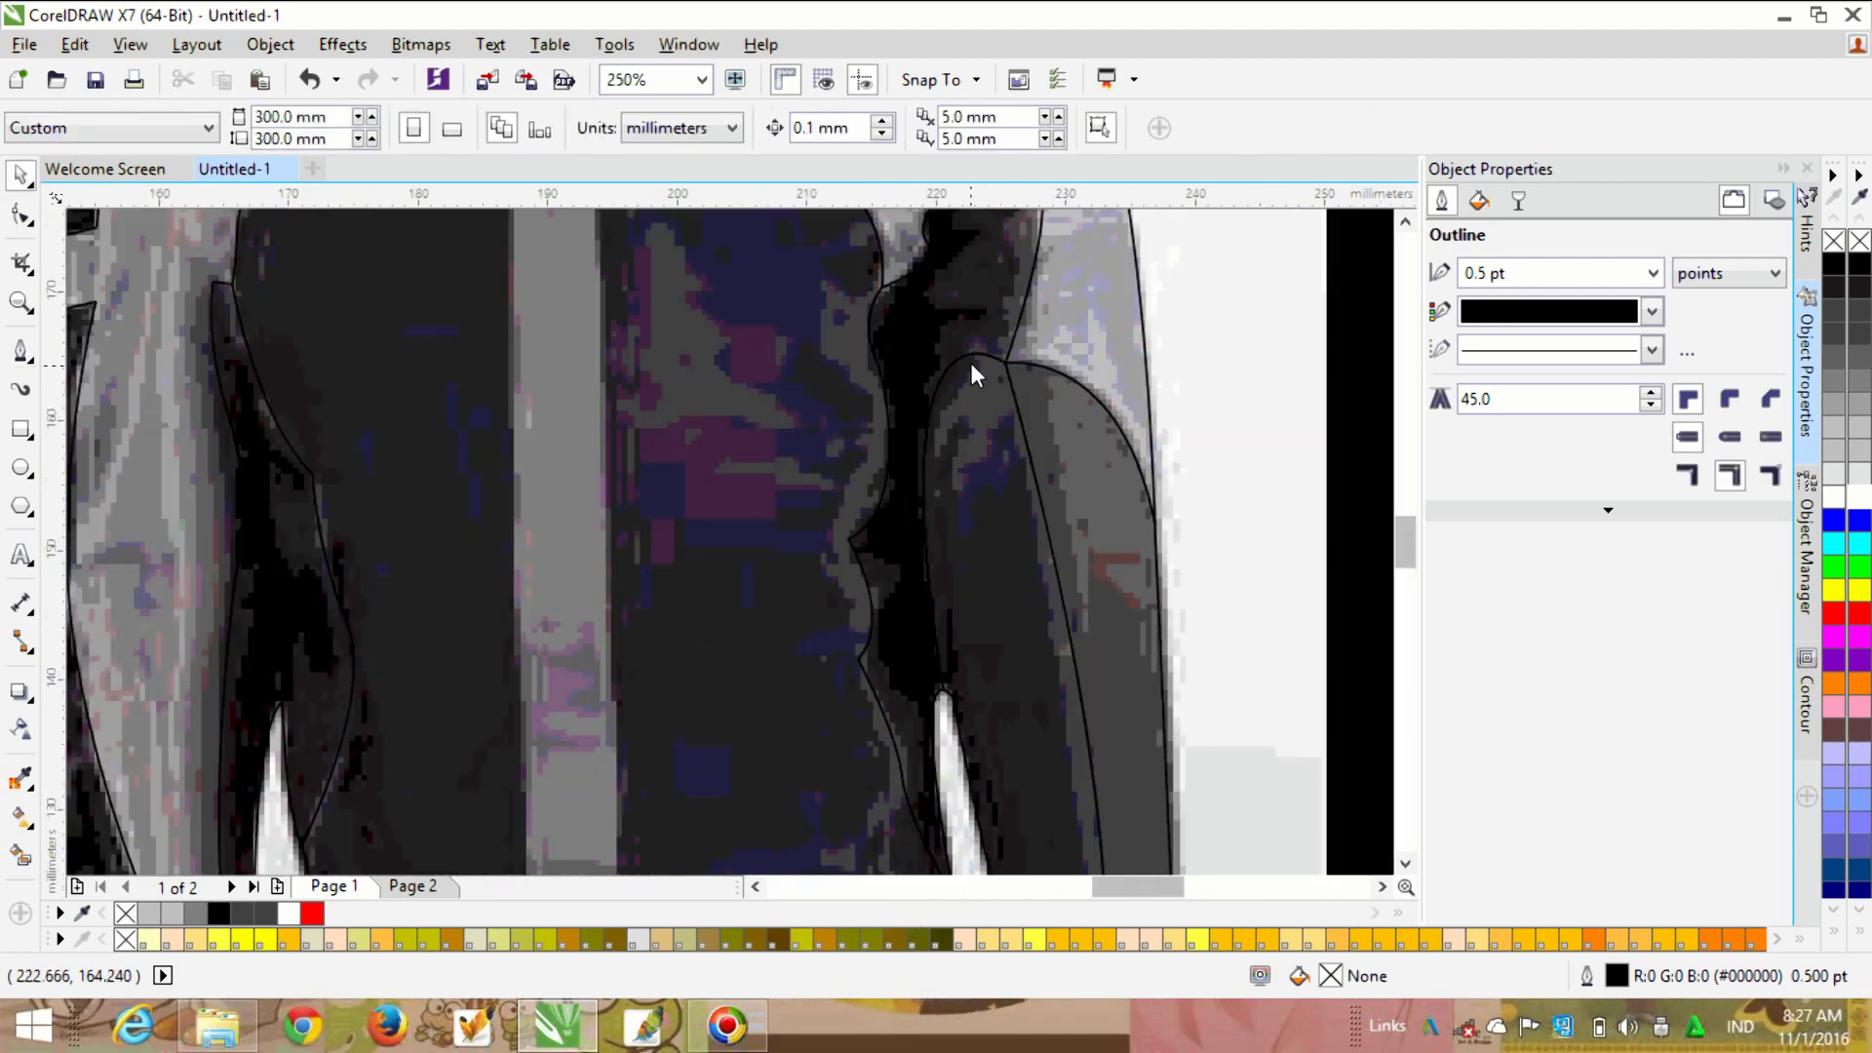
scroll(903, 361, "down", 1)
scroll(903, 360, "up", 1)
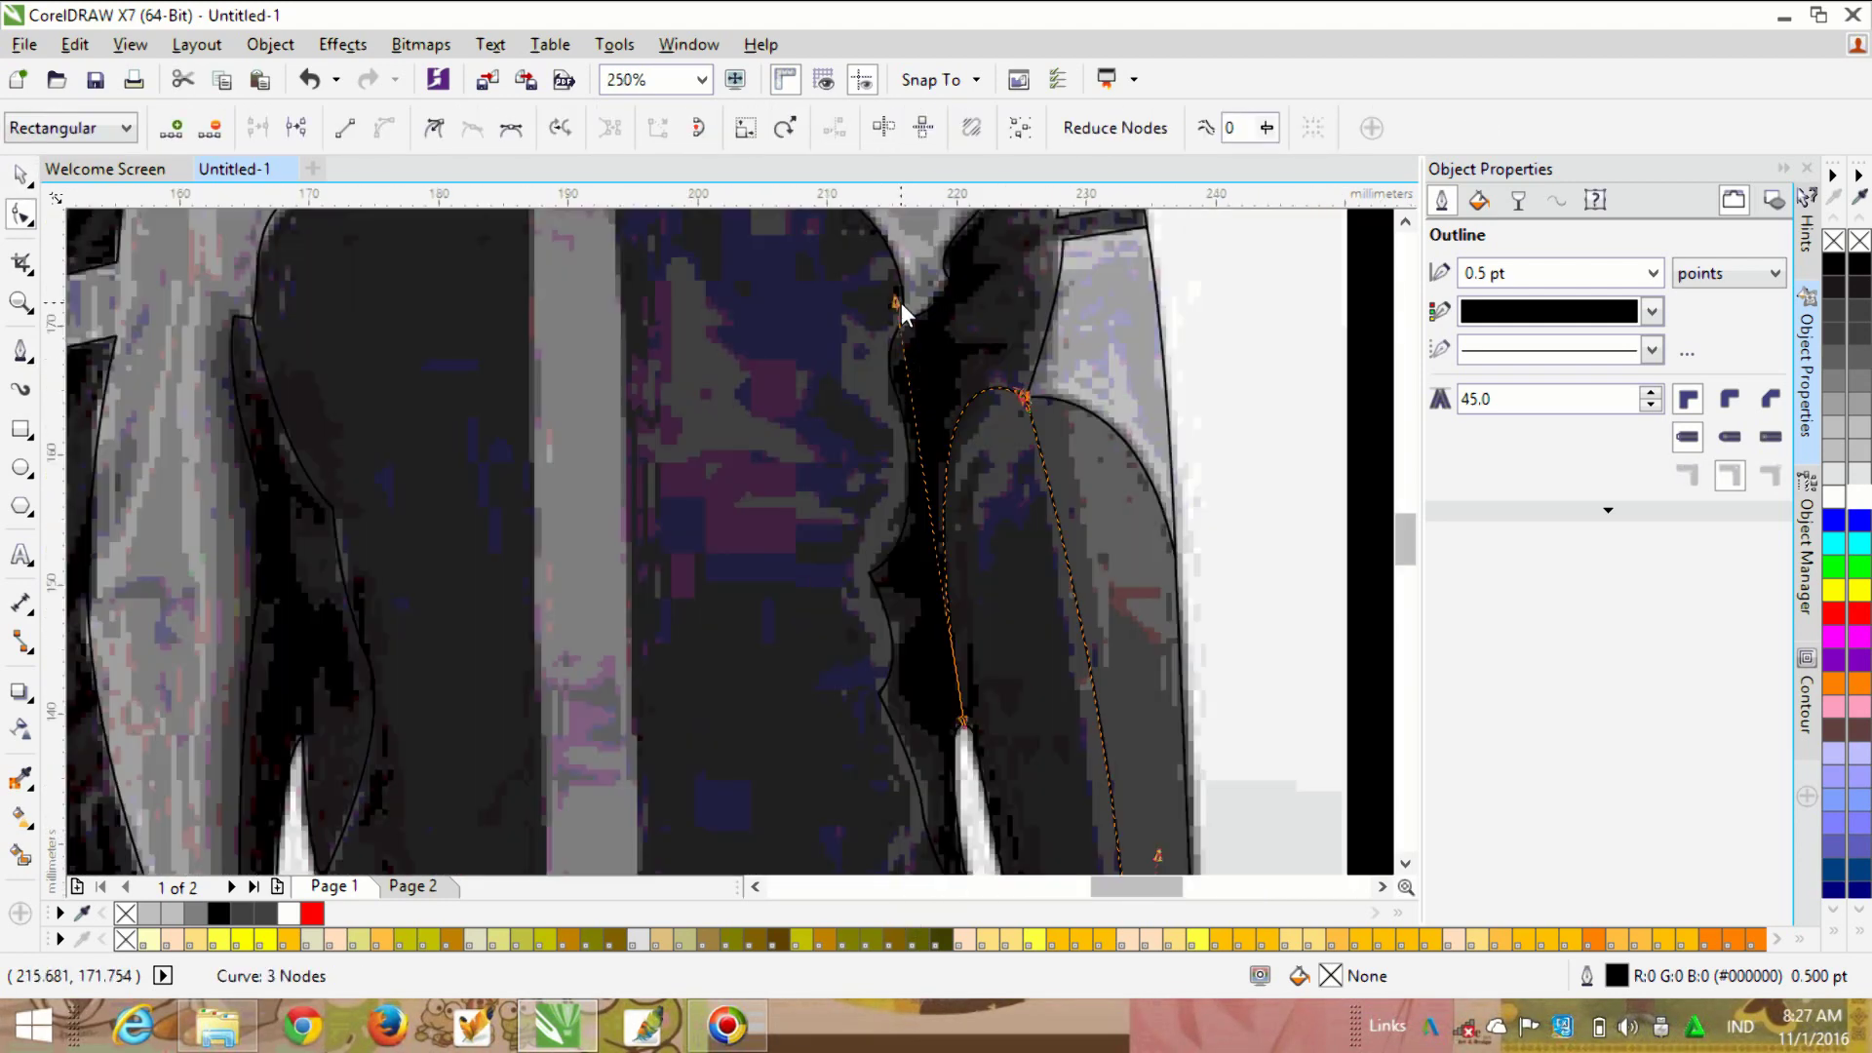
left_click_drag(901, 302, 887, 378)
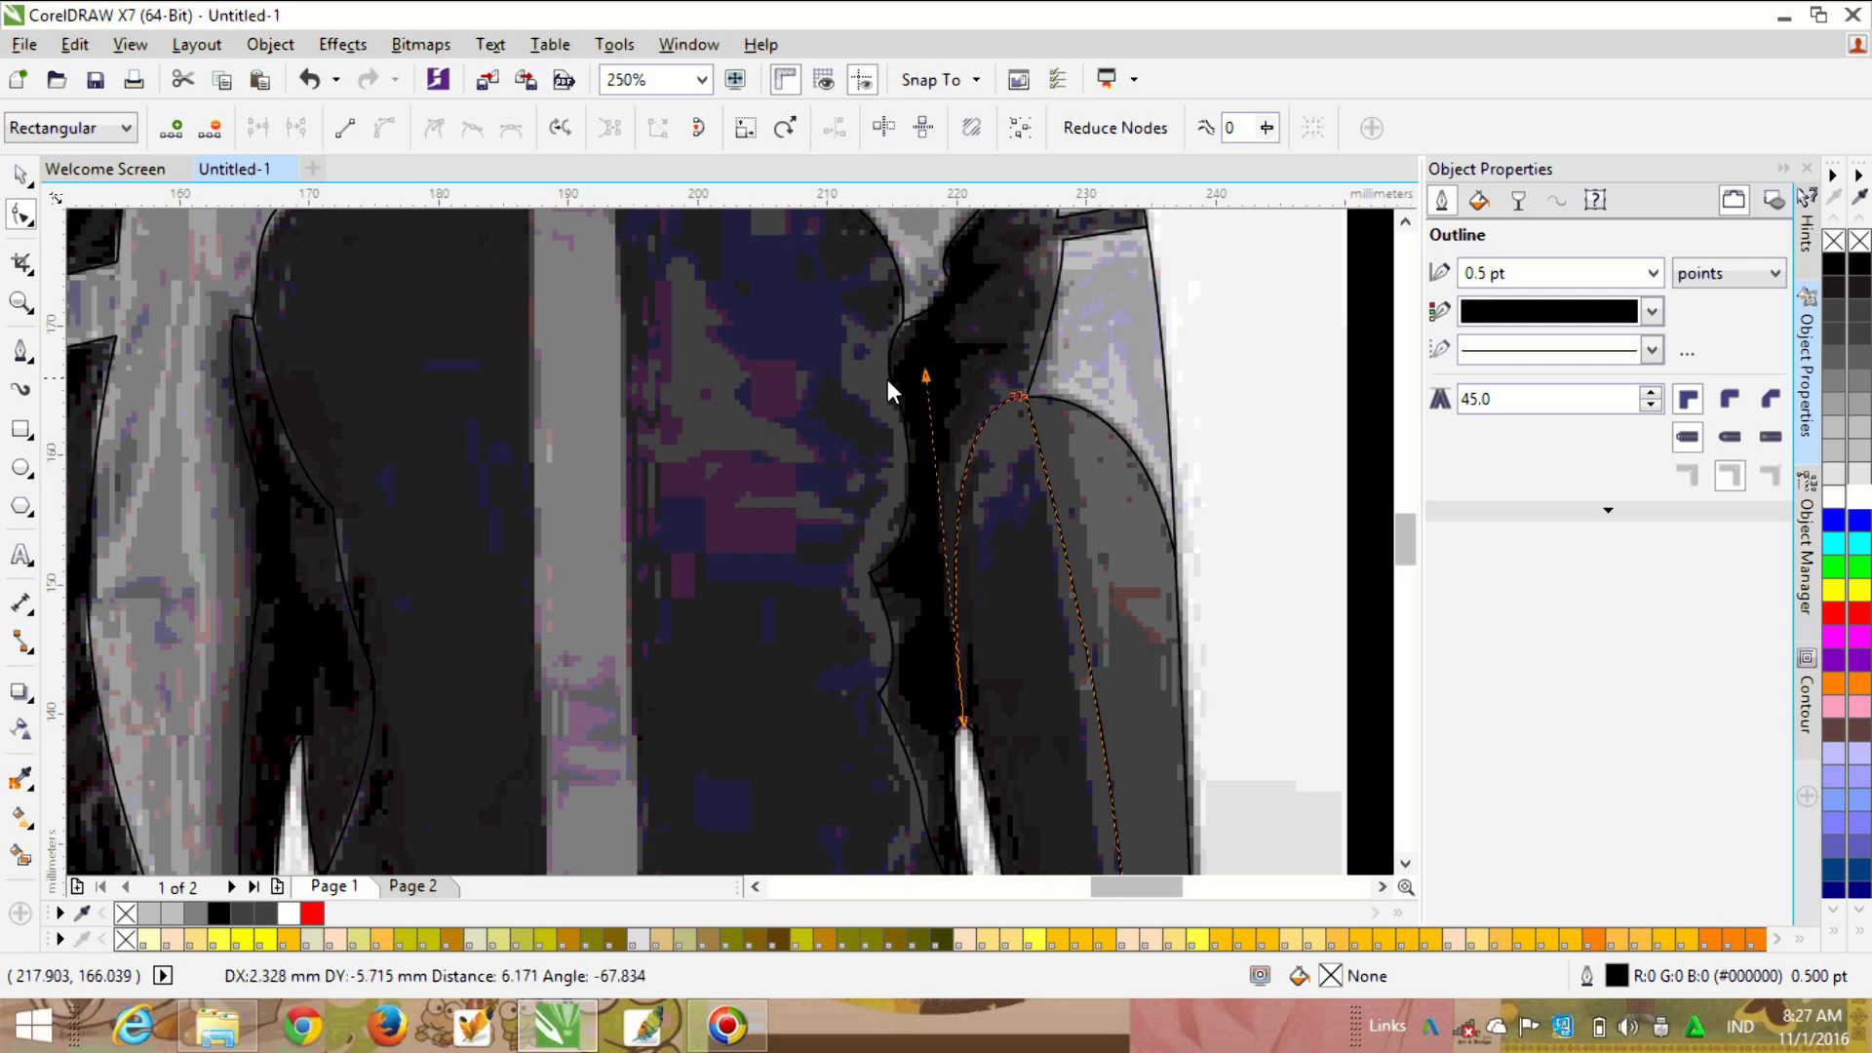
key("space")
scroll(933, 360, "down", 1)
scroll(1094, 371, "down", 2)
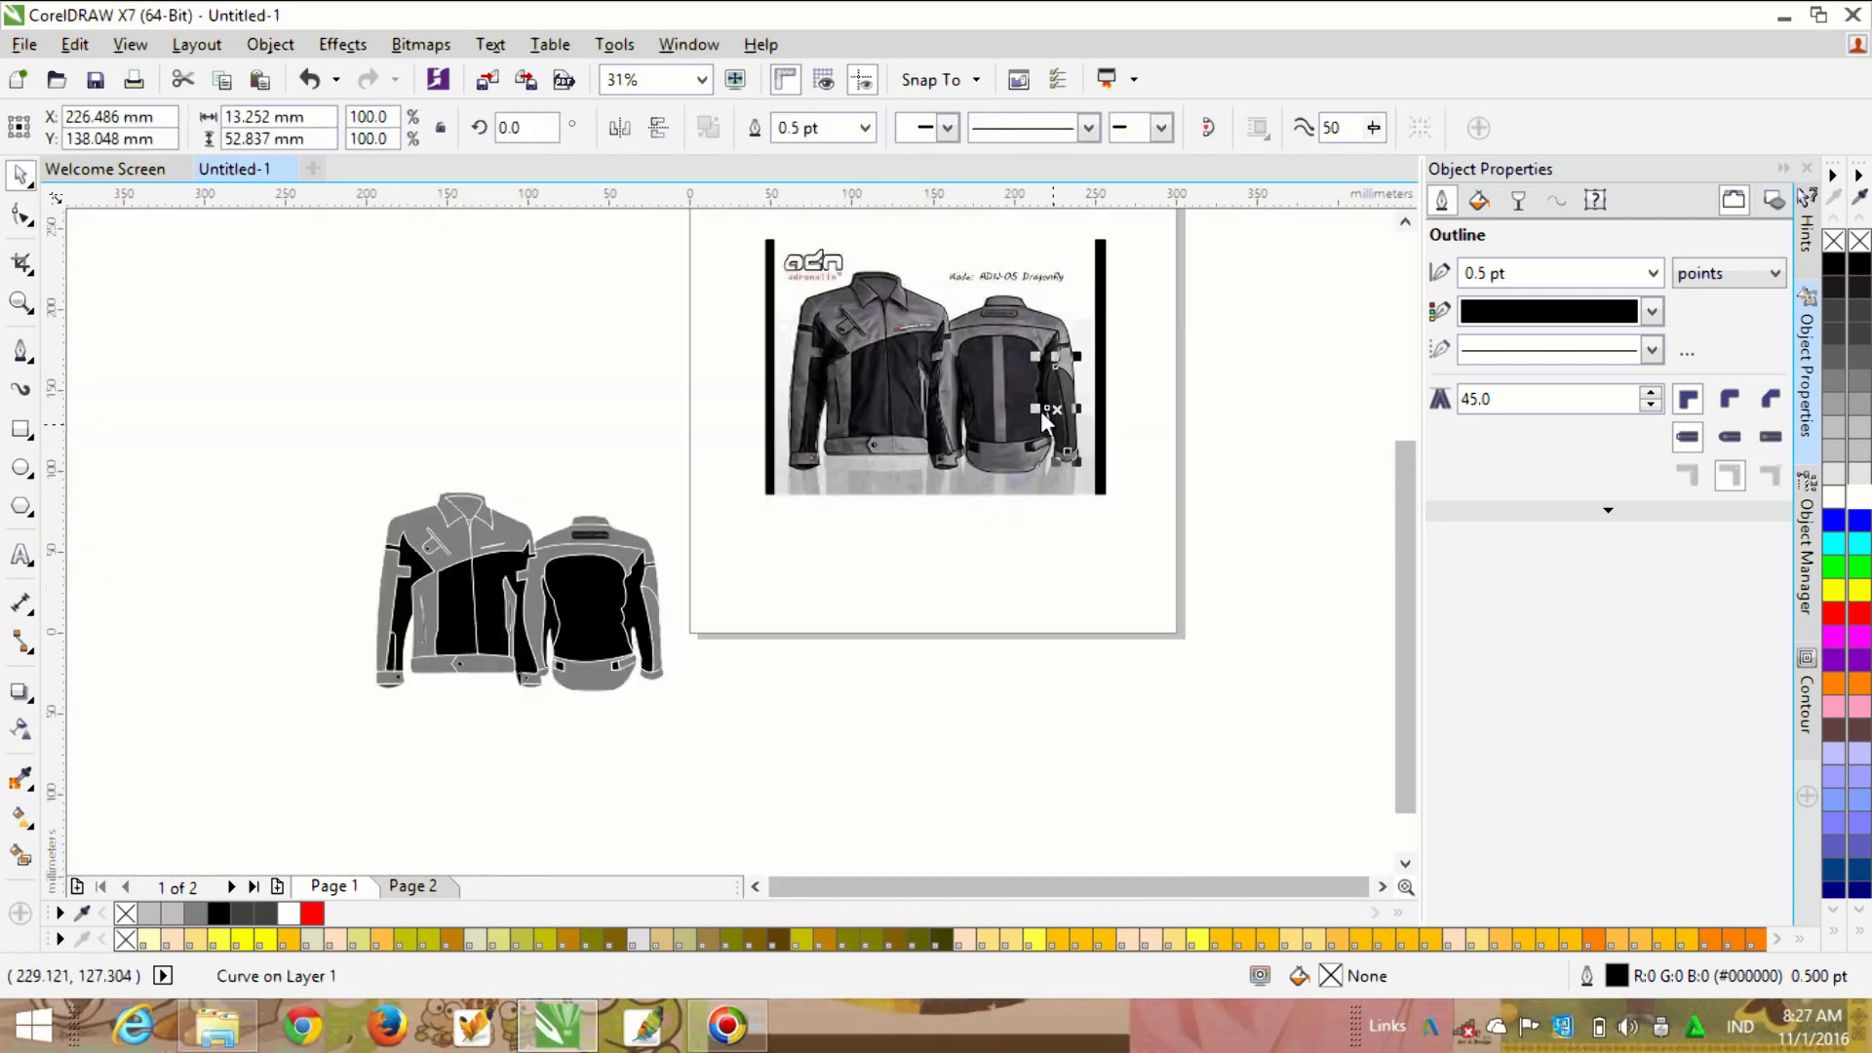
Step: Give the seam curve a 1.0 pt coloured outline and place it on the back jacket's right sleeve
left_click_drag(1042, 417, 698, 620)
left_click(1654, 276)
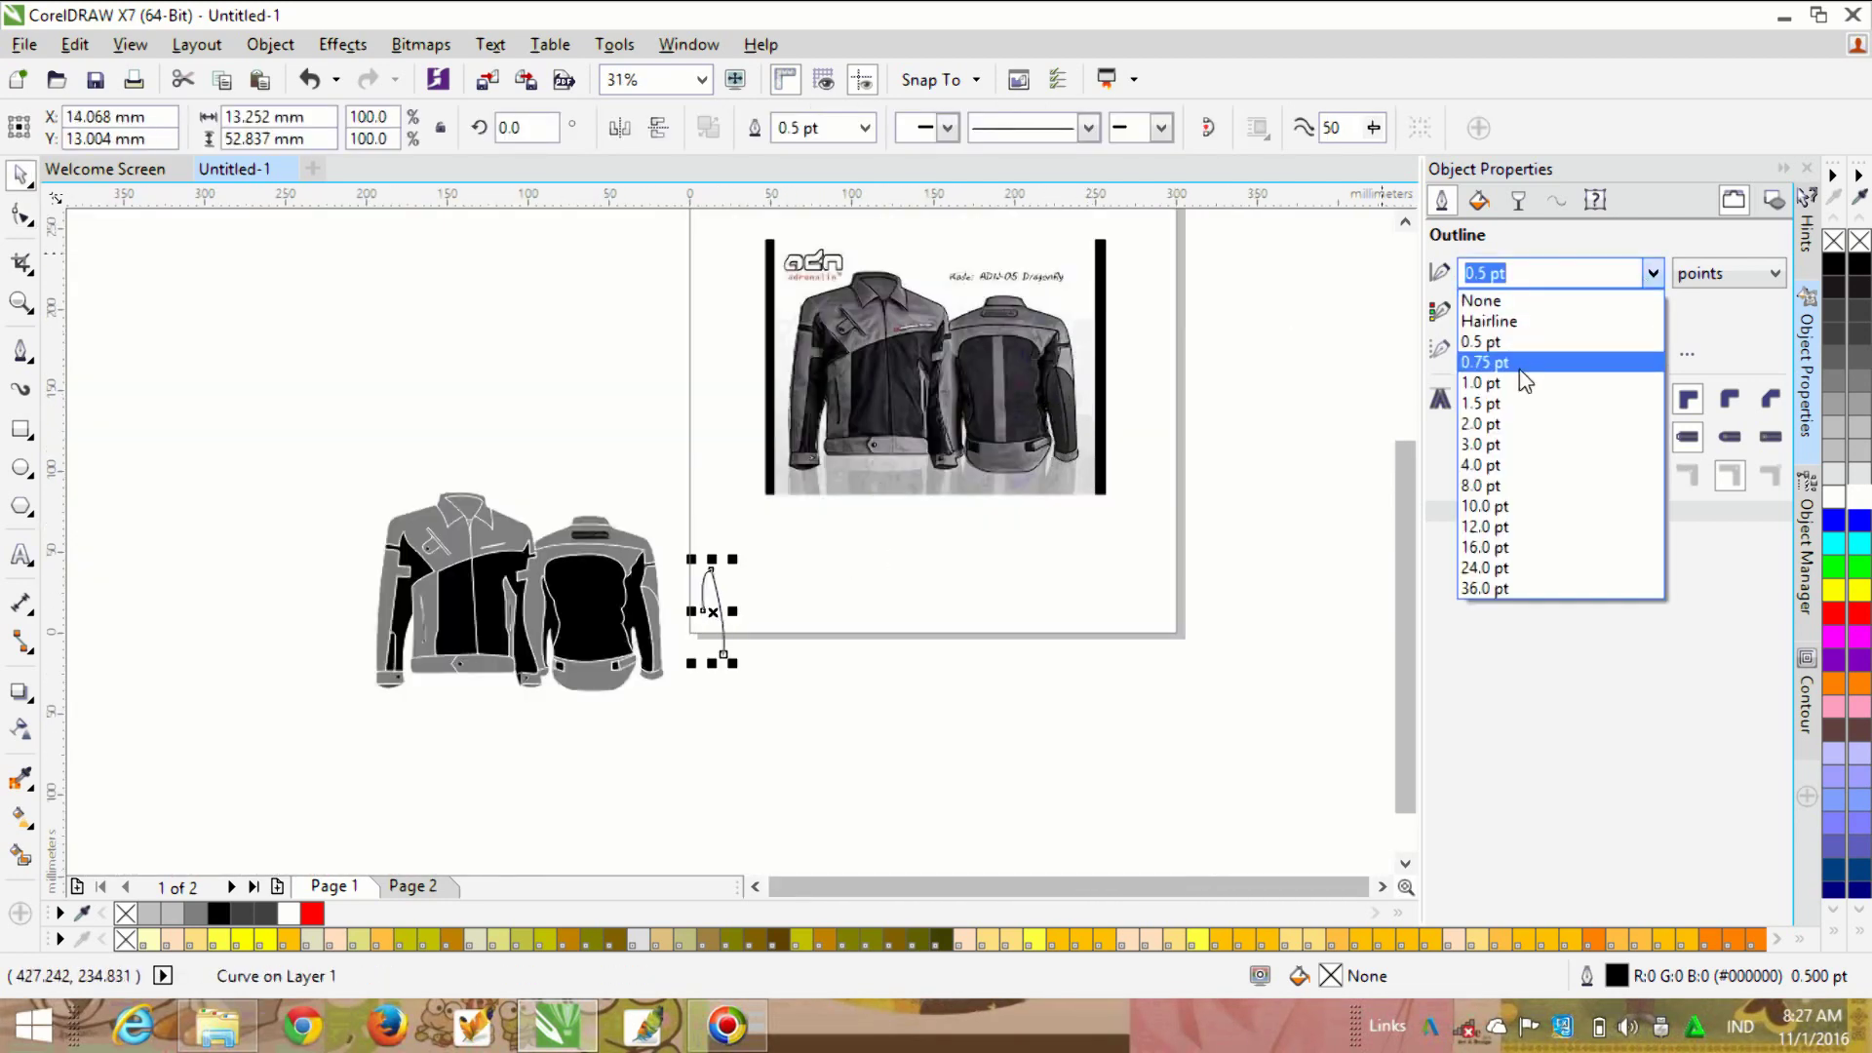
left_click(1519, 368)
left_click(1651, 311)
left_click(1560, 381)
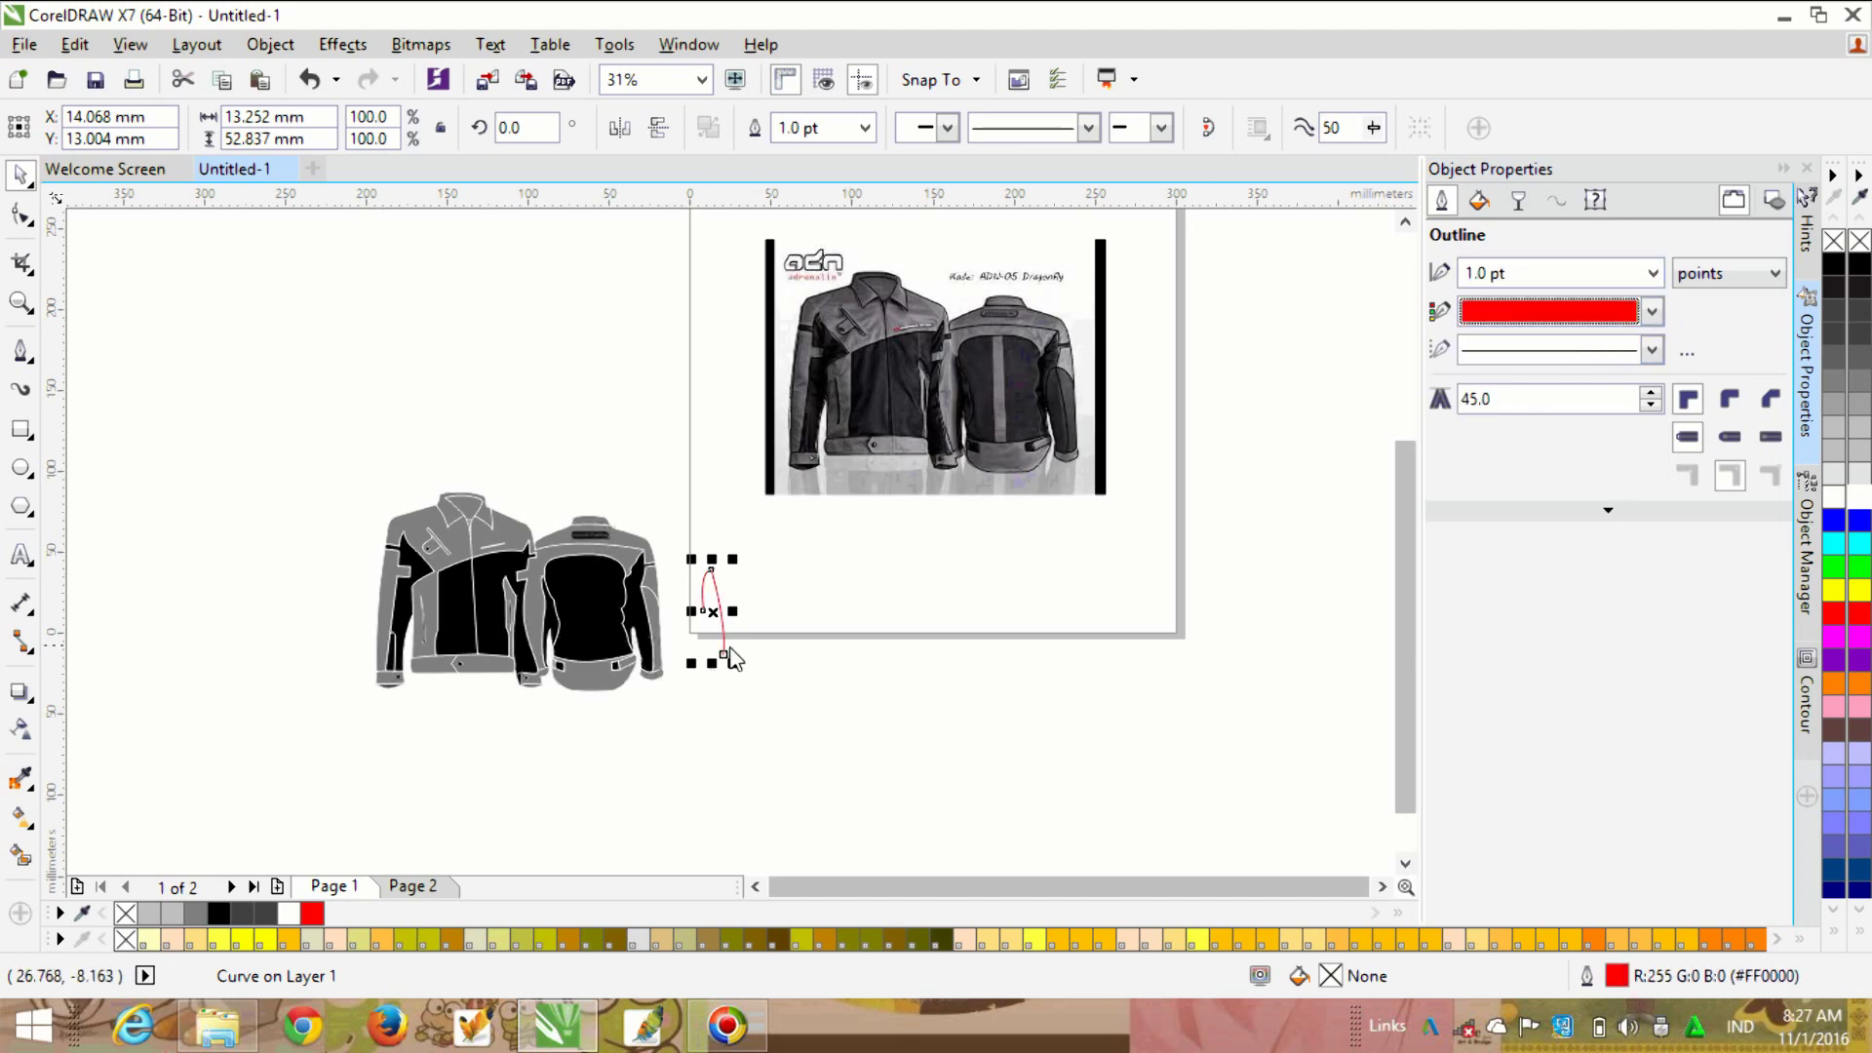
left_click_drag(723, 652, 624, 682)
scroll(665, 673, "up", 2)
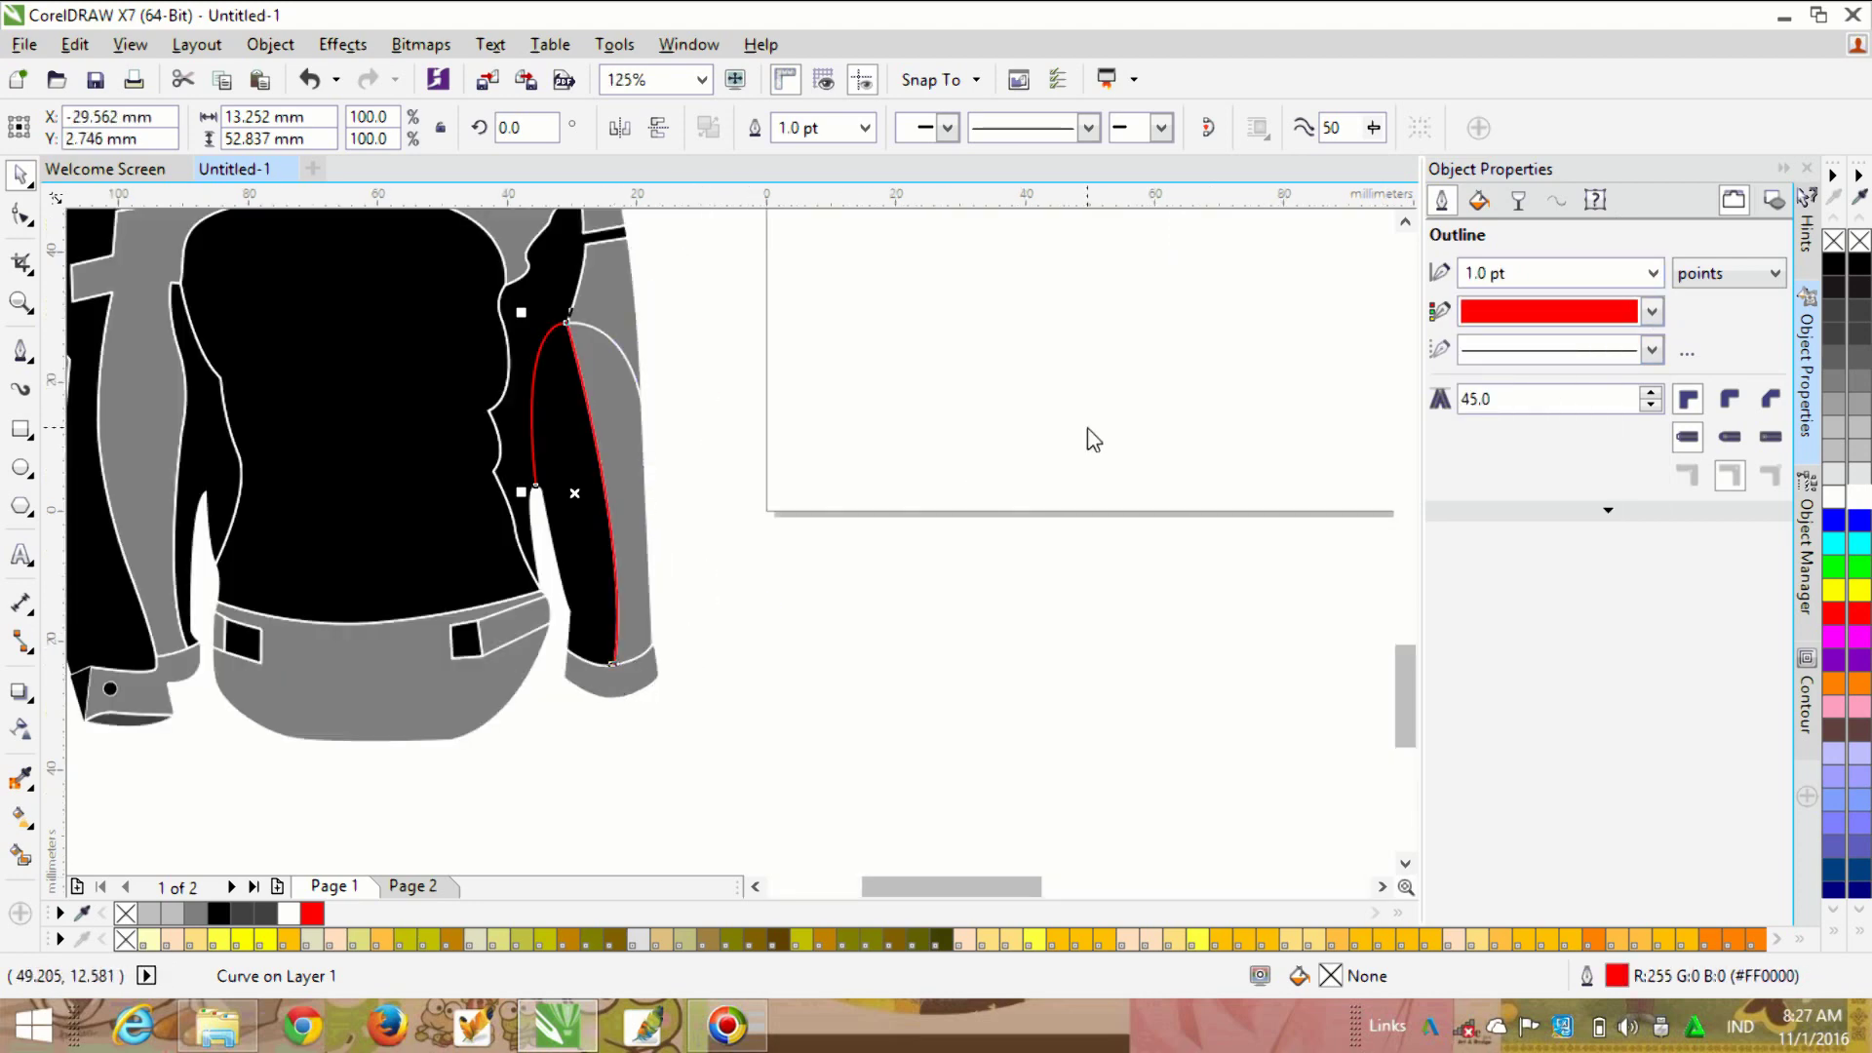
scroll(1023, 409, "down", 1)
scroll(934, 382, "up", 1)
left_click(1651, 314)
left_click(1216, 493)
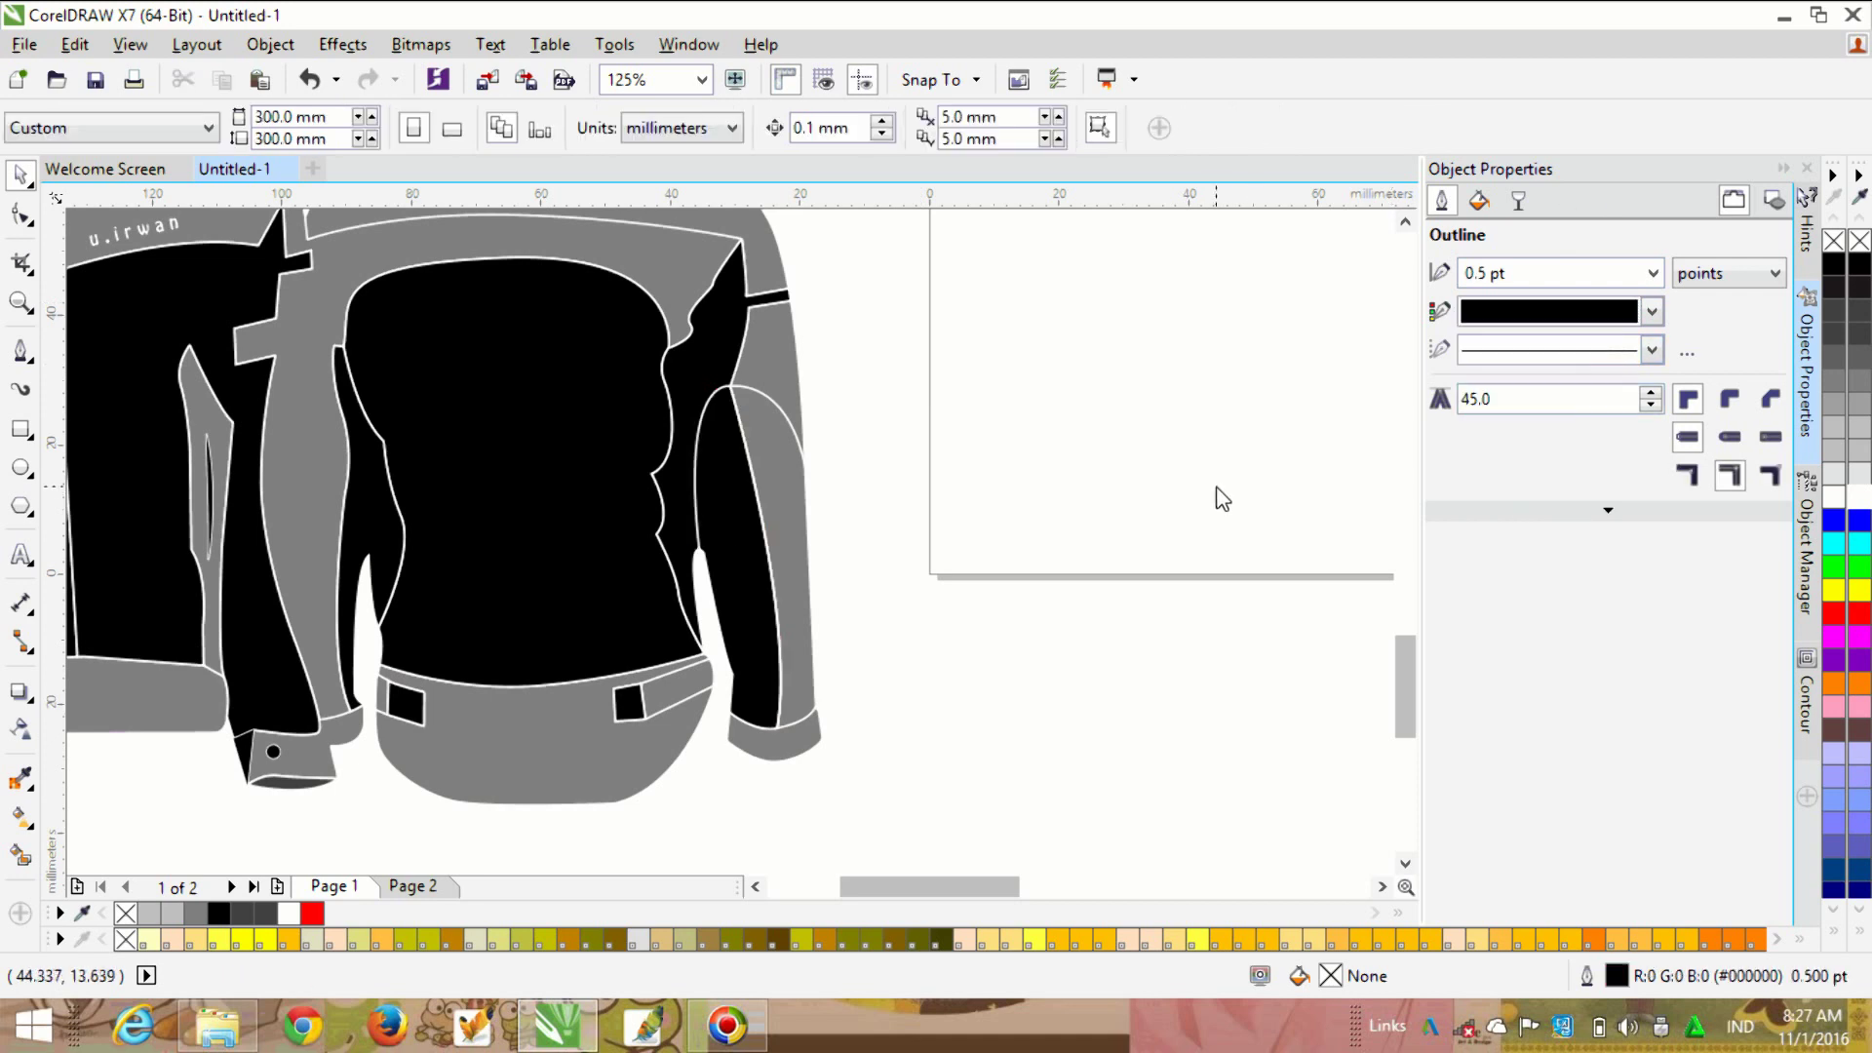
Step: Smart Fill the outer lower sleeve panel black
scroll(722, 519, "down", 4)
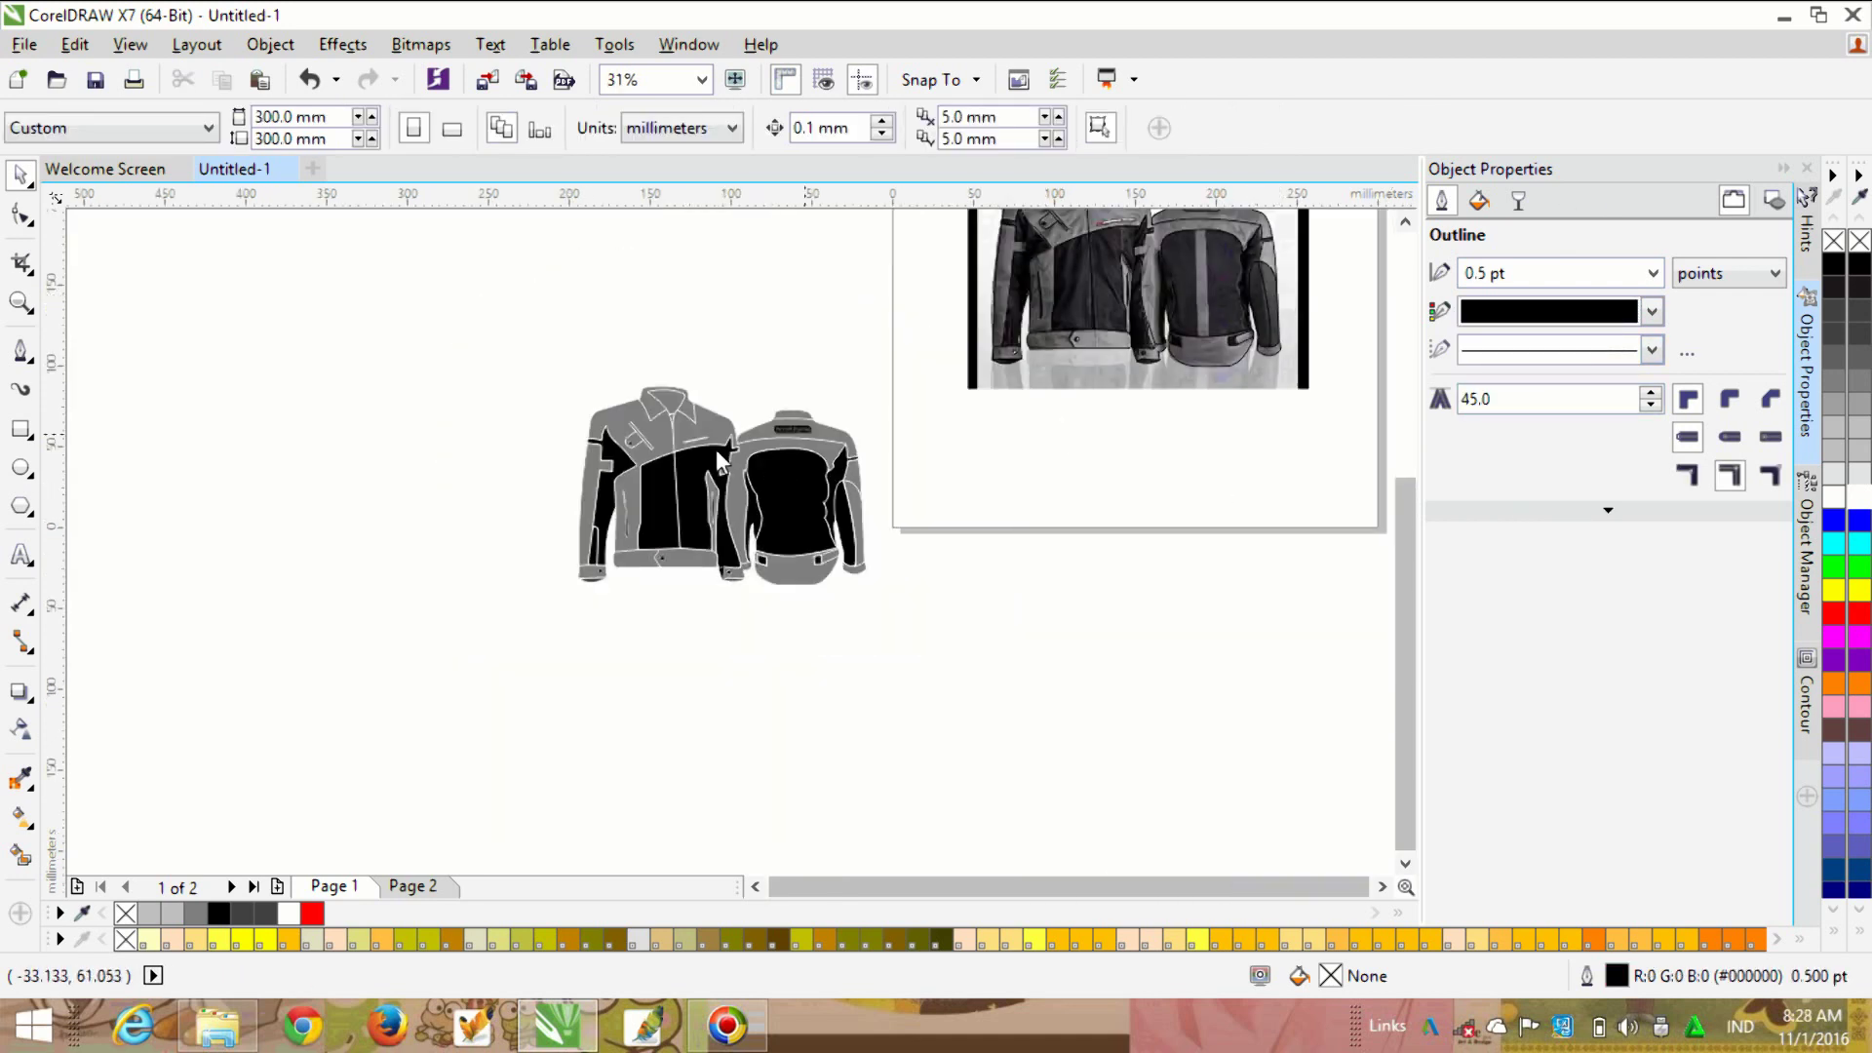
left_click(21, 856)
scroll(850, 524, "up", 3)
left_click(888, 574)
scroll(891, 575, "down", 2)
scroll(901, 481, "up", 1)
key("space")
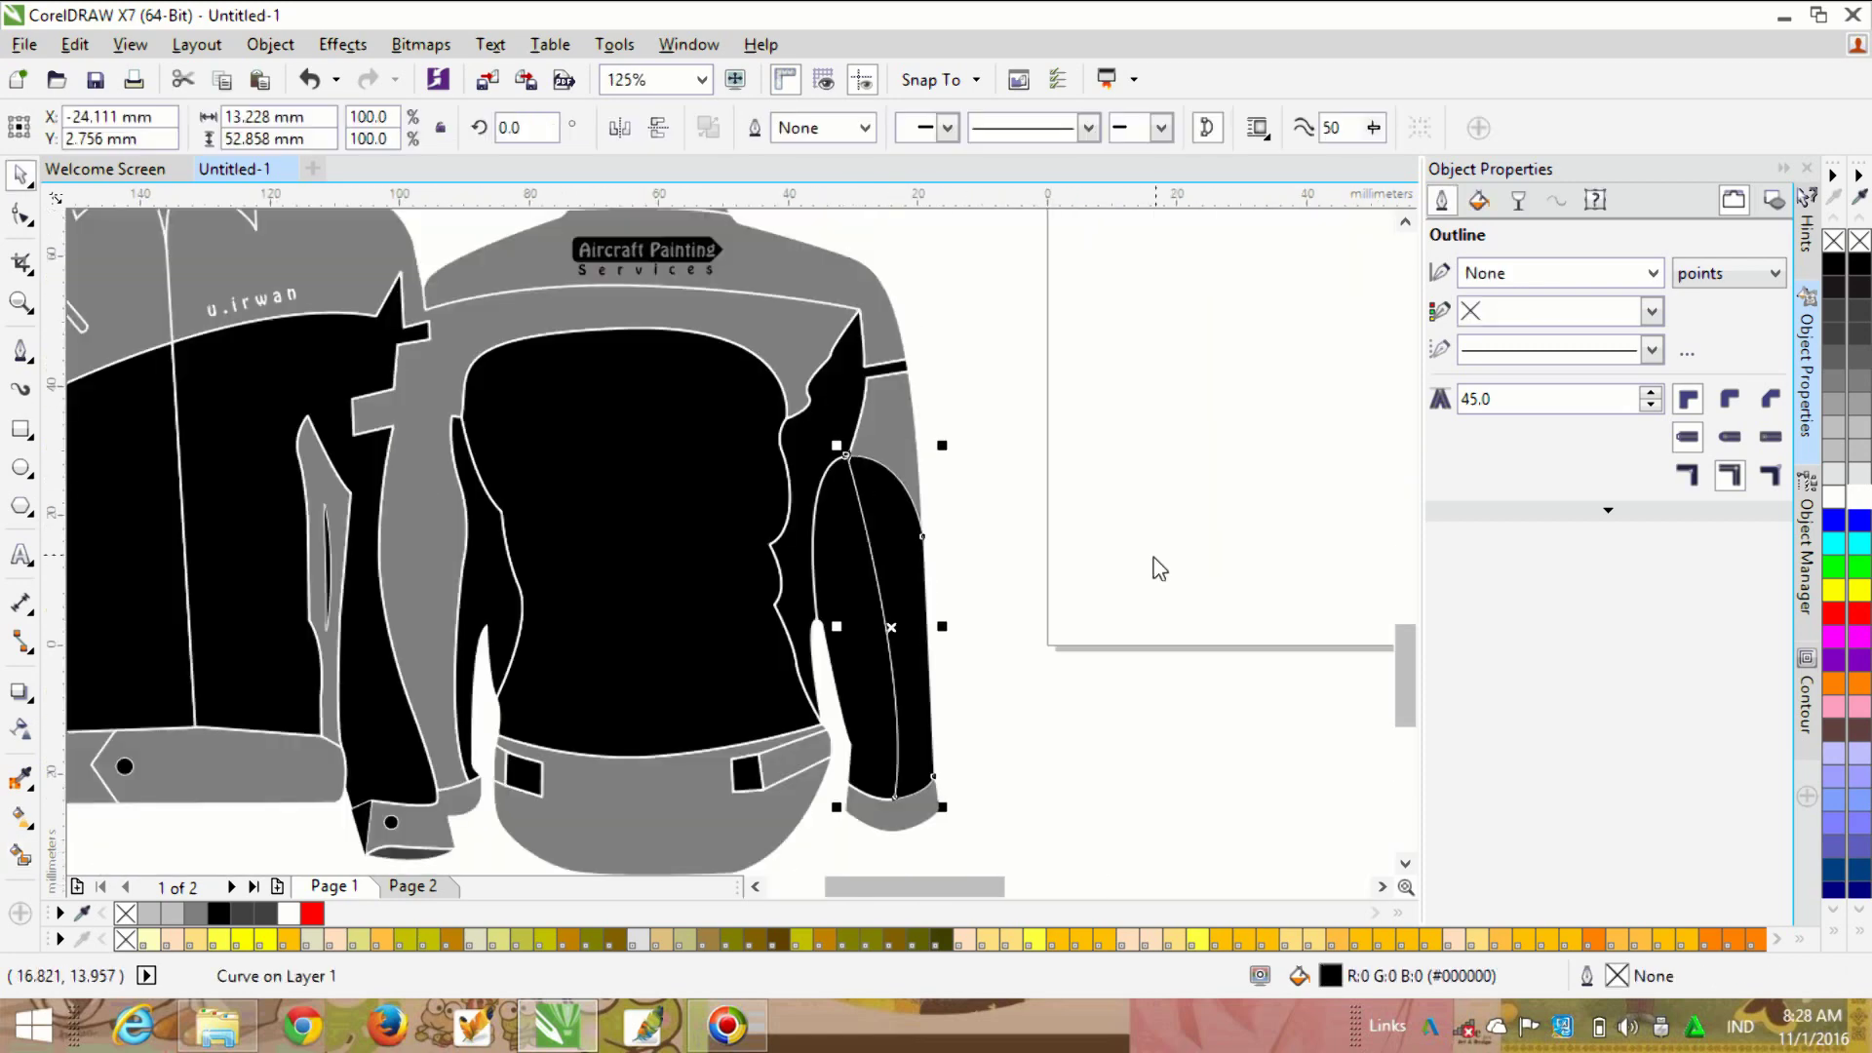
left_click(1153, 560)
scroll(965, 599, "up", 4)
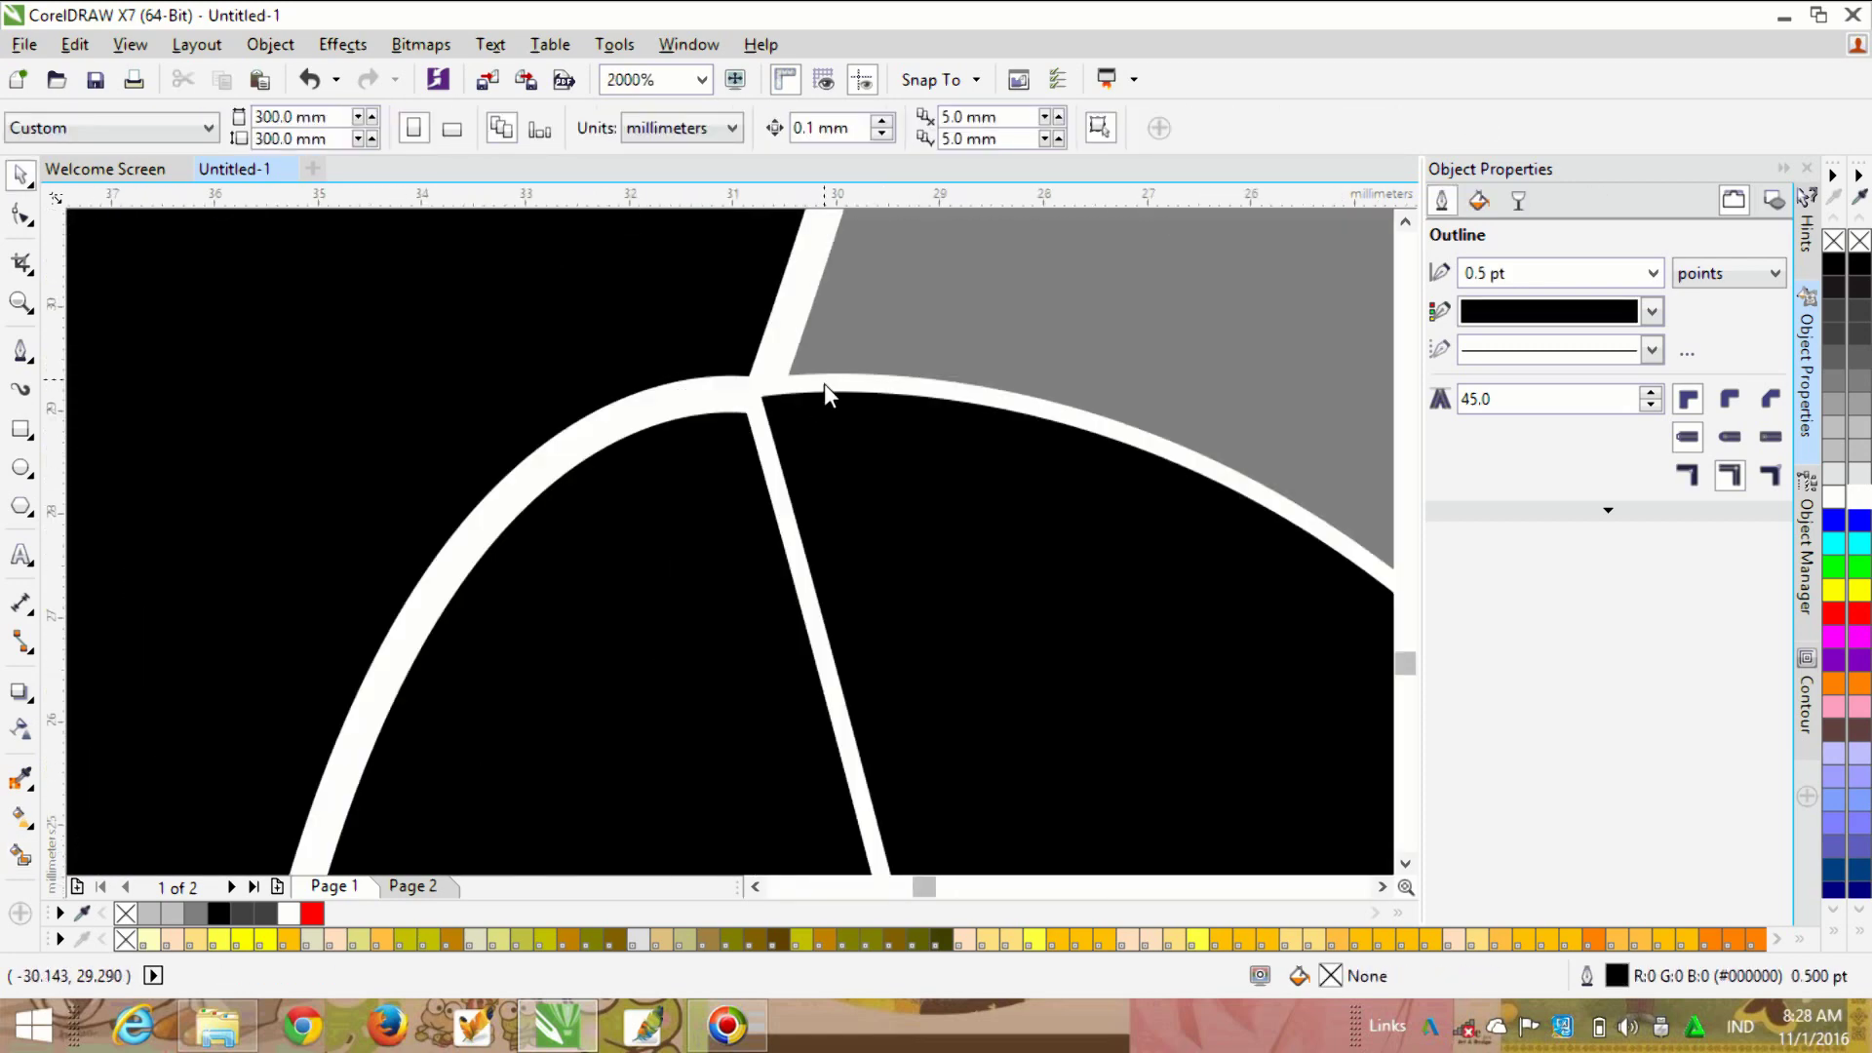
Step: Check the seam line and jacket body, undoing an accidental bring-to-front on the body shape
left_click(824, 390)
left_click(813, 402)
scroll(772, 466, "down", 3)
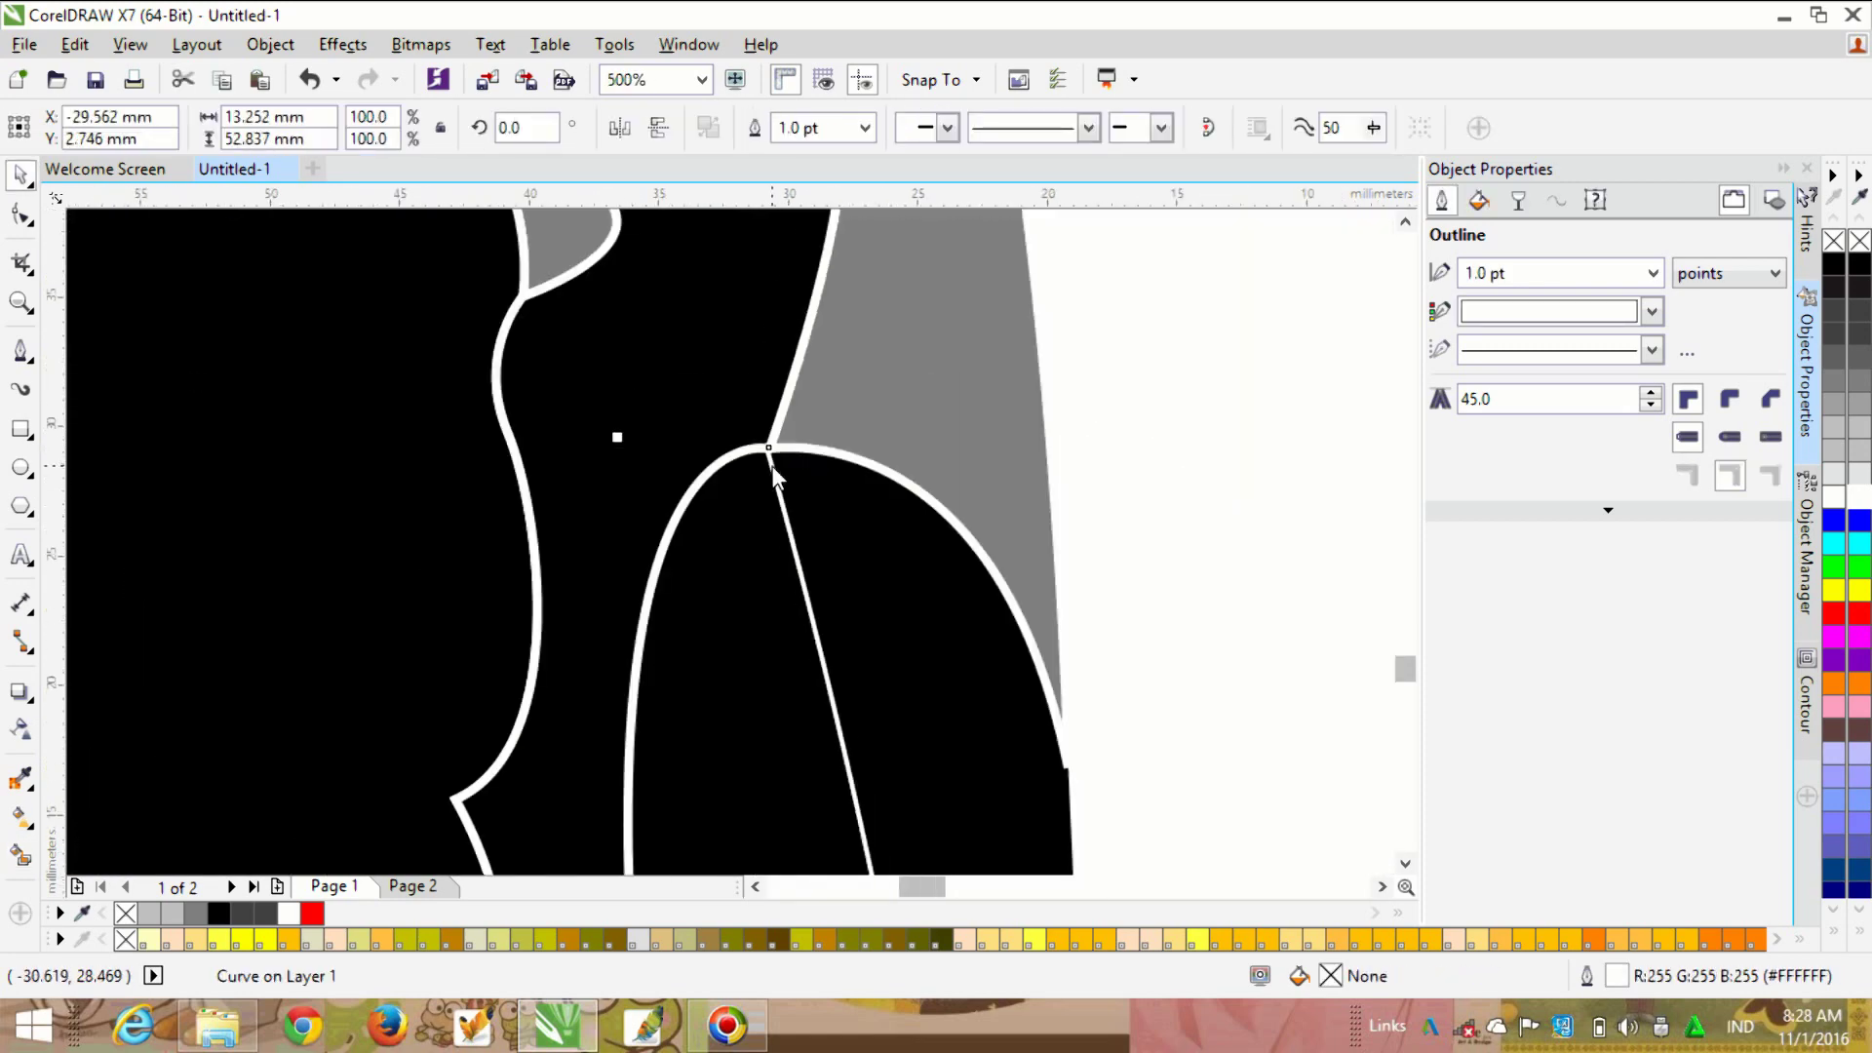
scroll(883, 635, "up", 1)
left_click(884, 638)
left_click(805, 373)
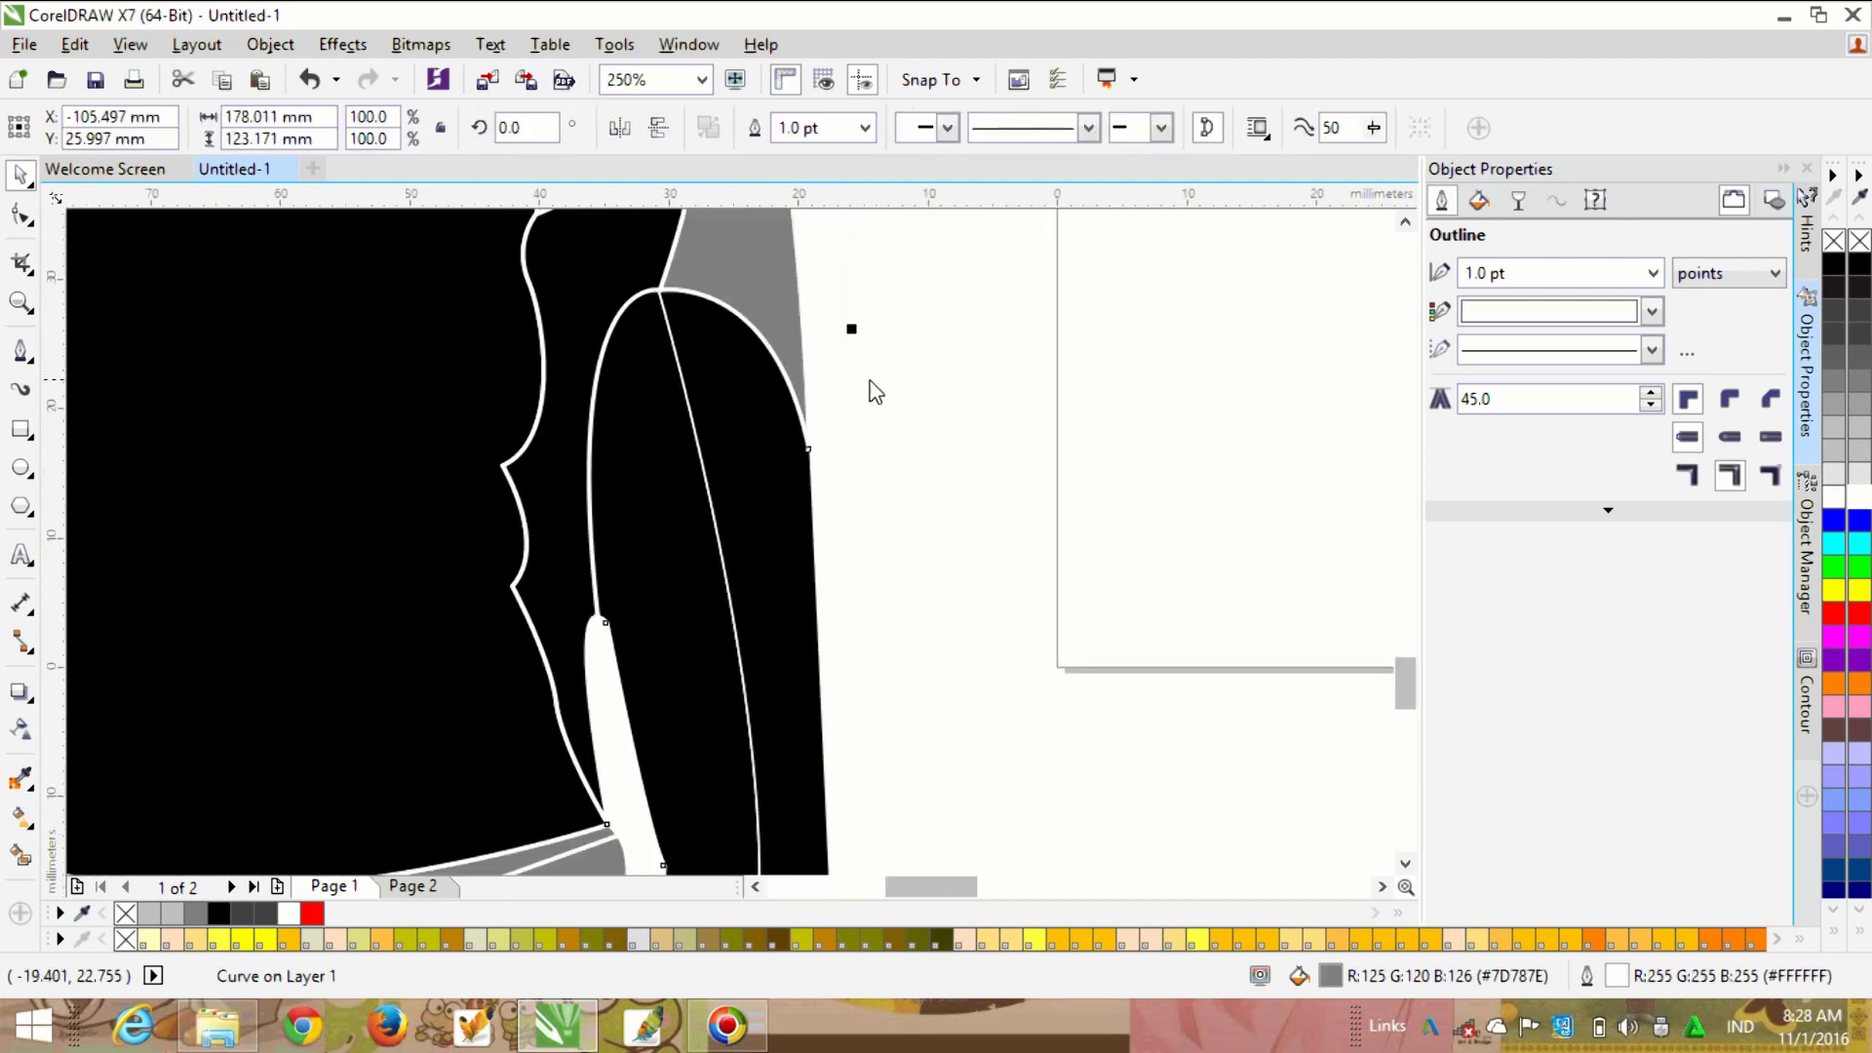
key("shift+Page_Up")
key("ctrl+z")
Step: Nudge the black sleeve shape so it meets the jacket edge
scroll(892, 466, "down", 1)
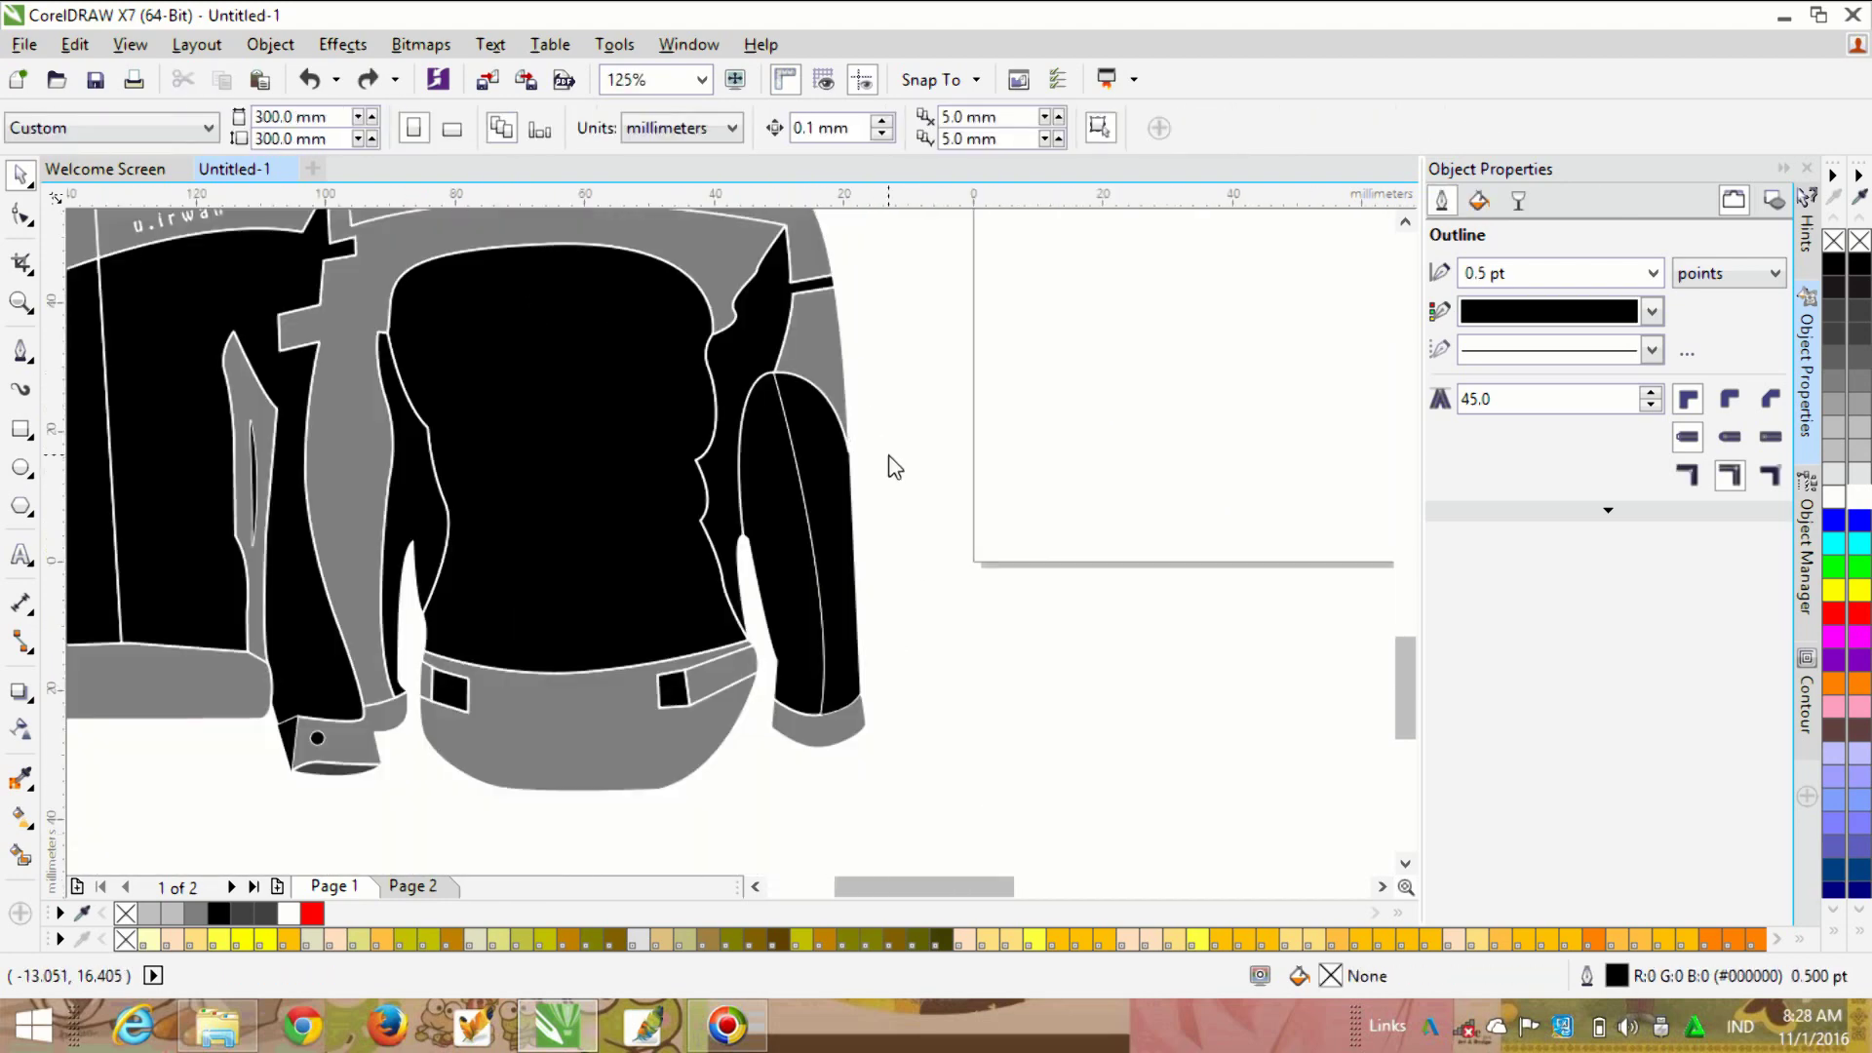
scroll(894, 468, "up", 2)
left_click(709, 497)
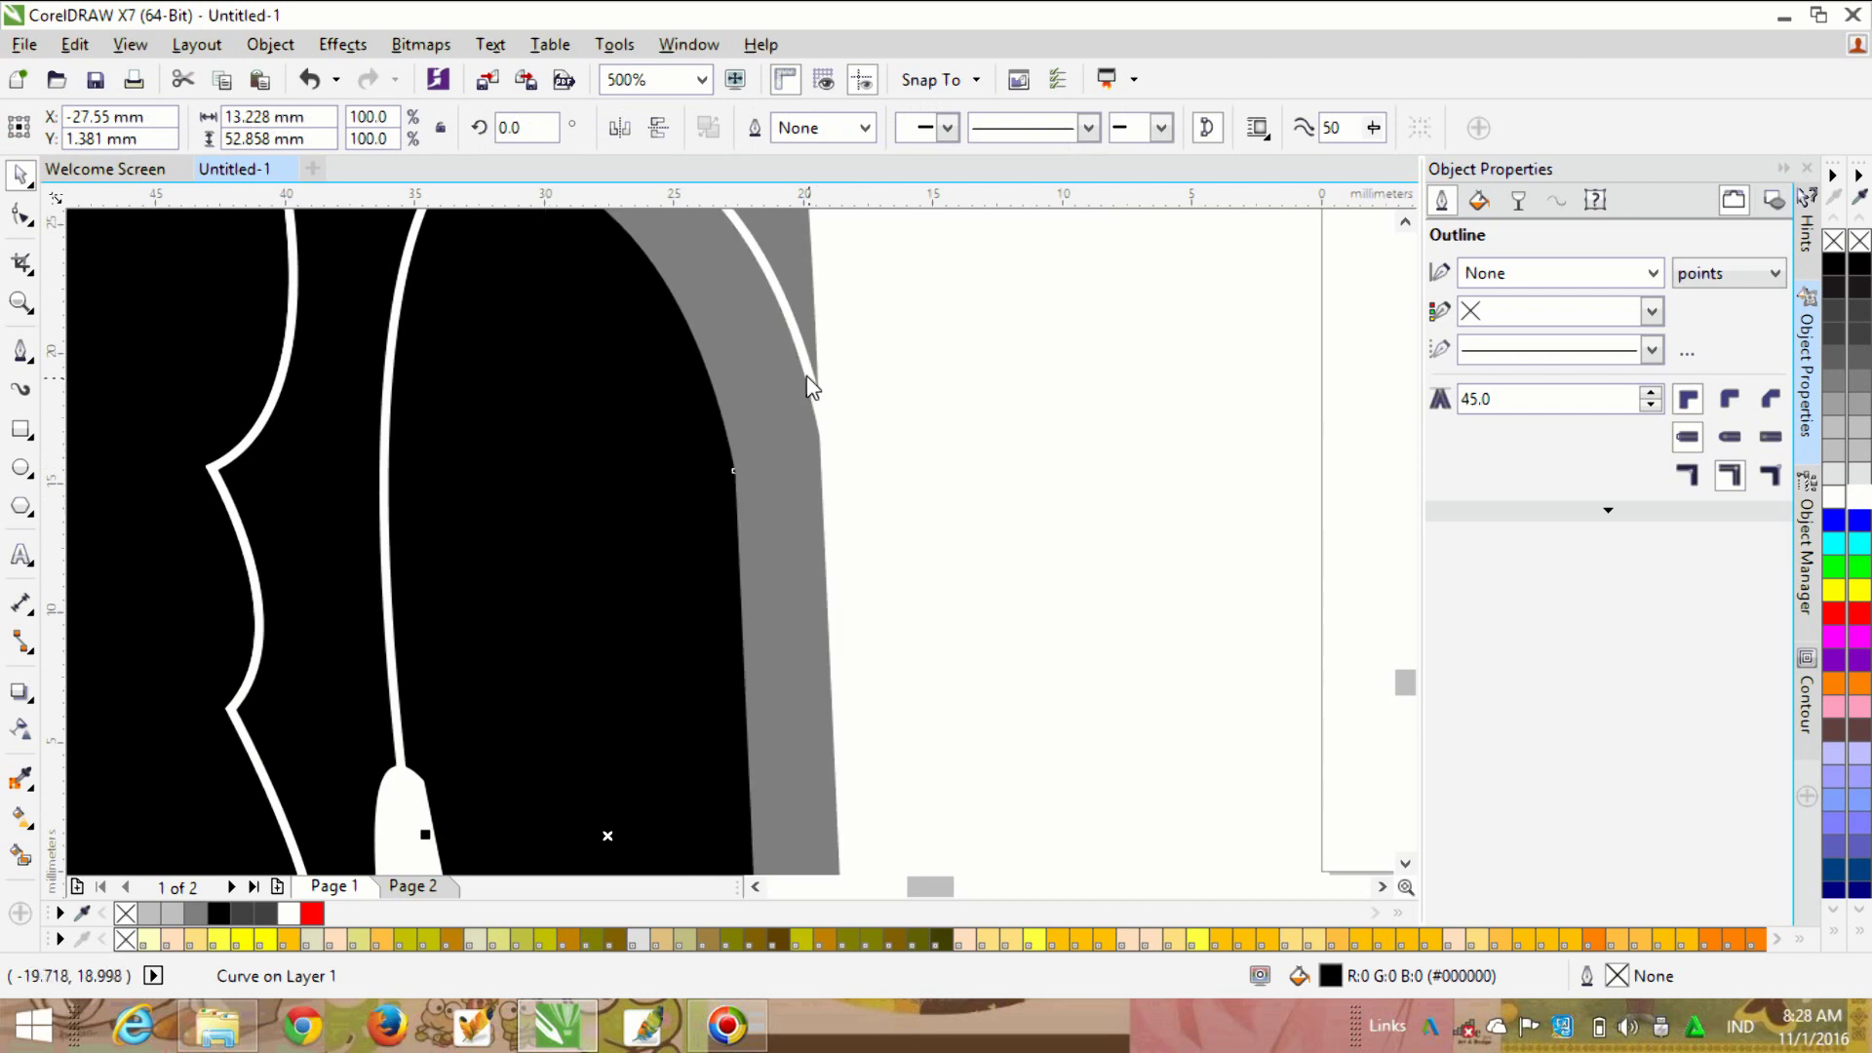
left_click(799, 344)
left_click(719, 499)
left_click_drag(752, 470, 822, 437)
scroll(827, 472, "down", 2)
scroll(841, 731, "up", 2)
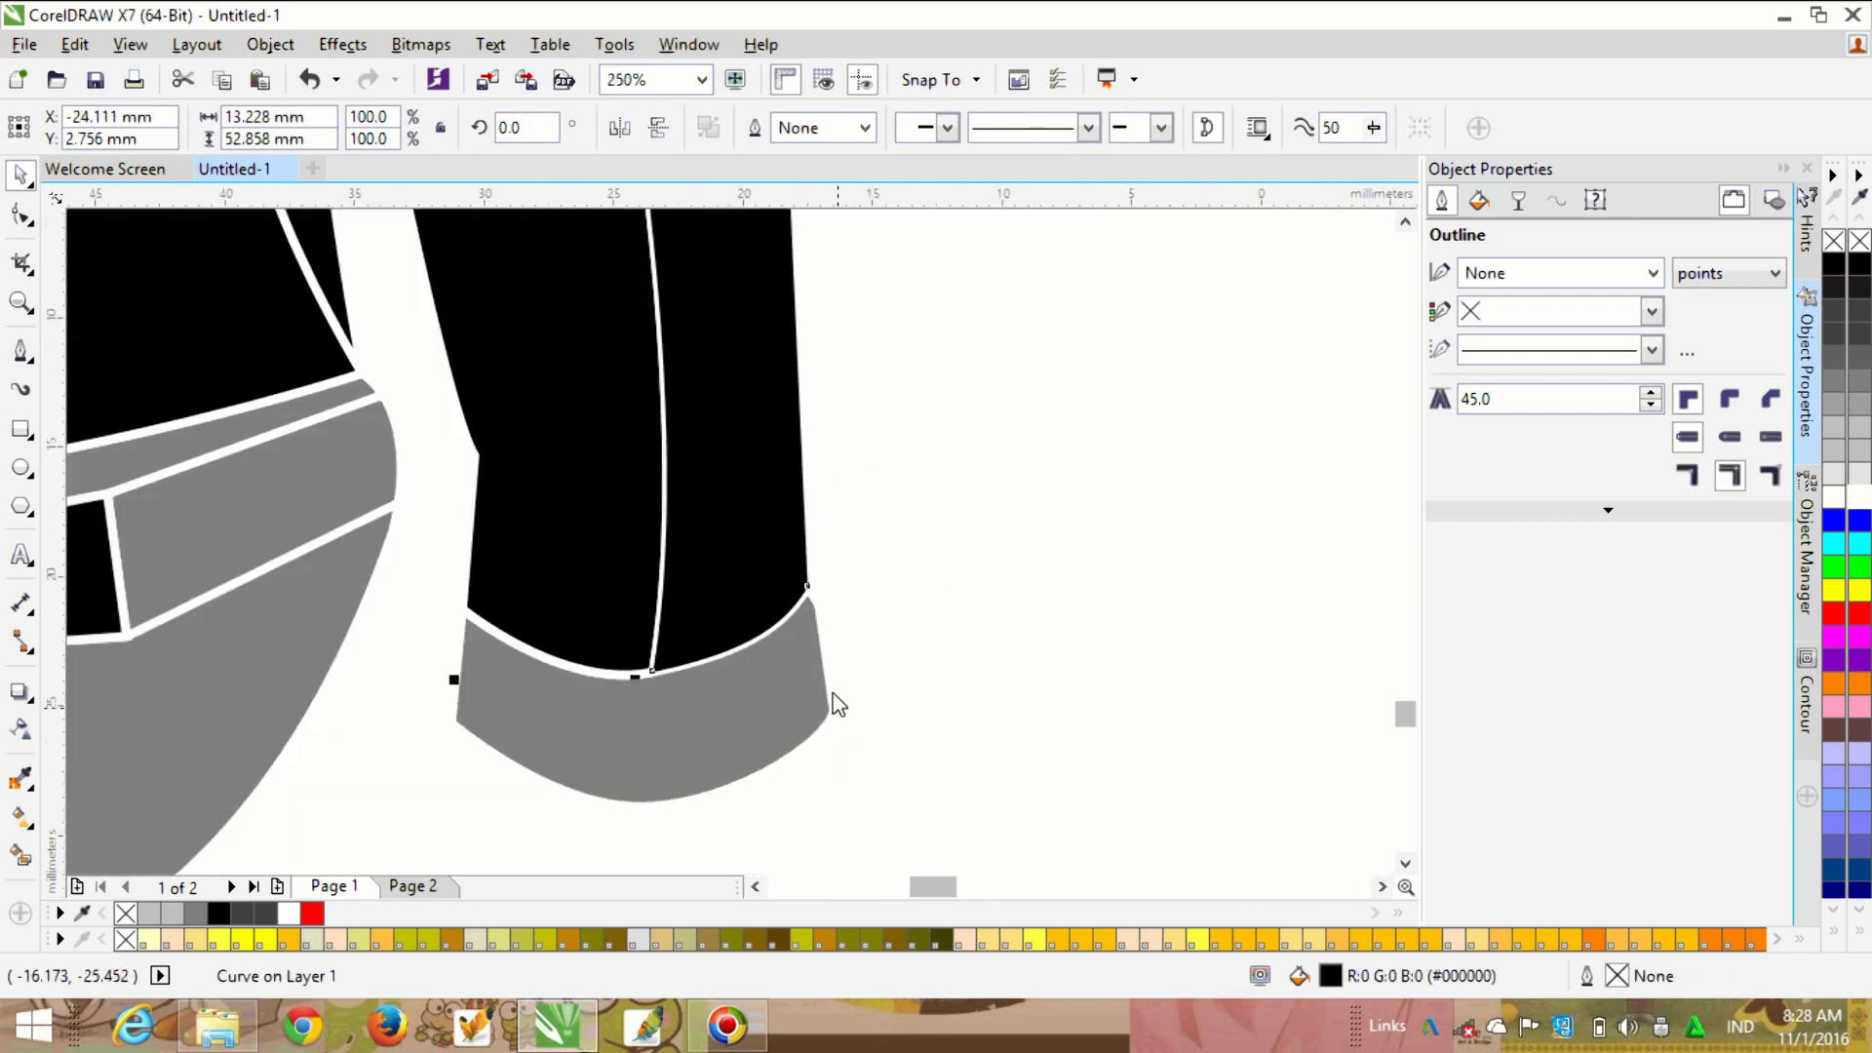
scroll(832, 693, "up", 1)
scroll(793, 634, "down", 1)
scroll(653, 647, "up", 2)
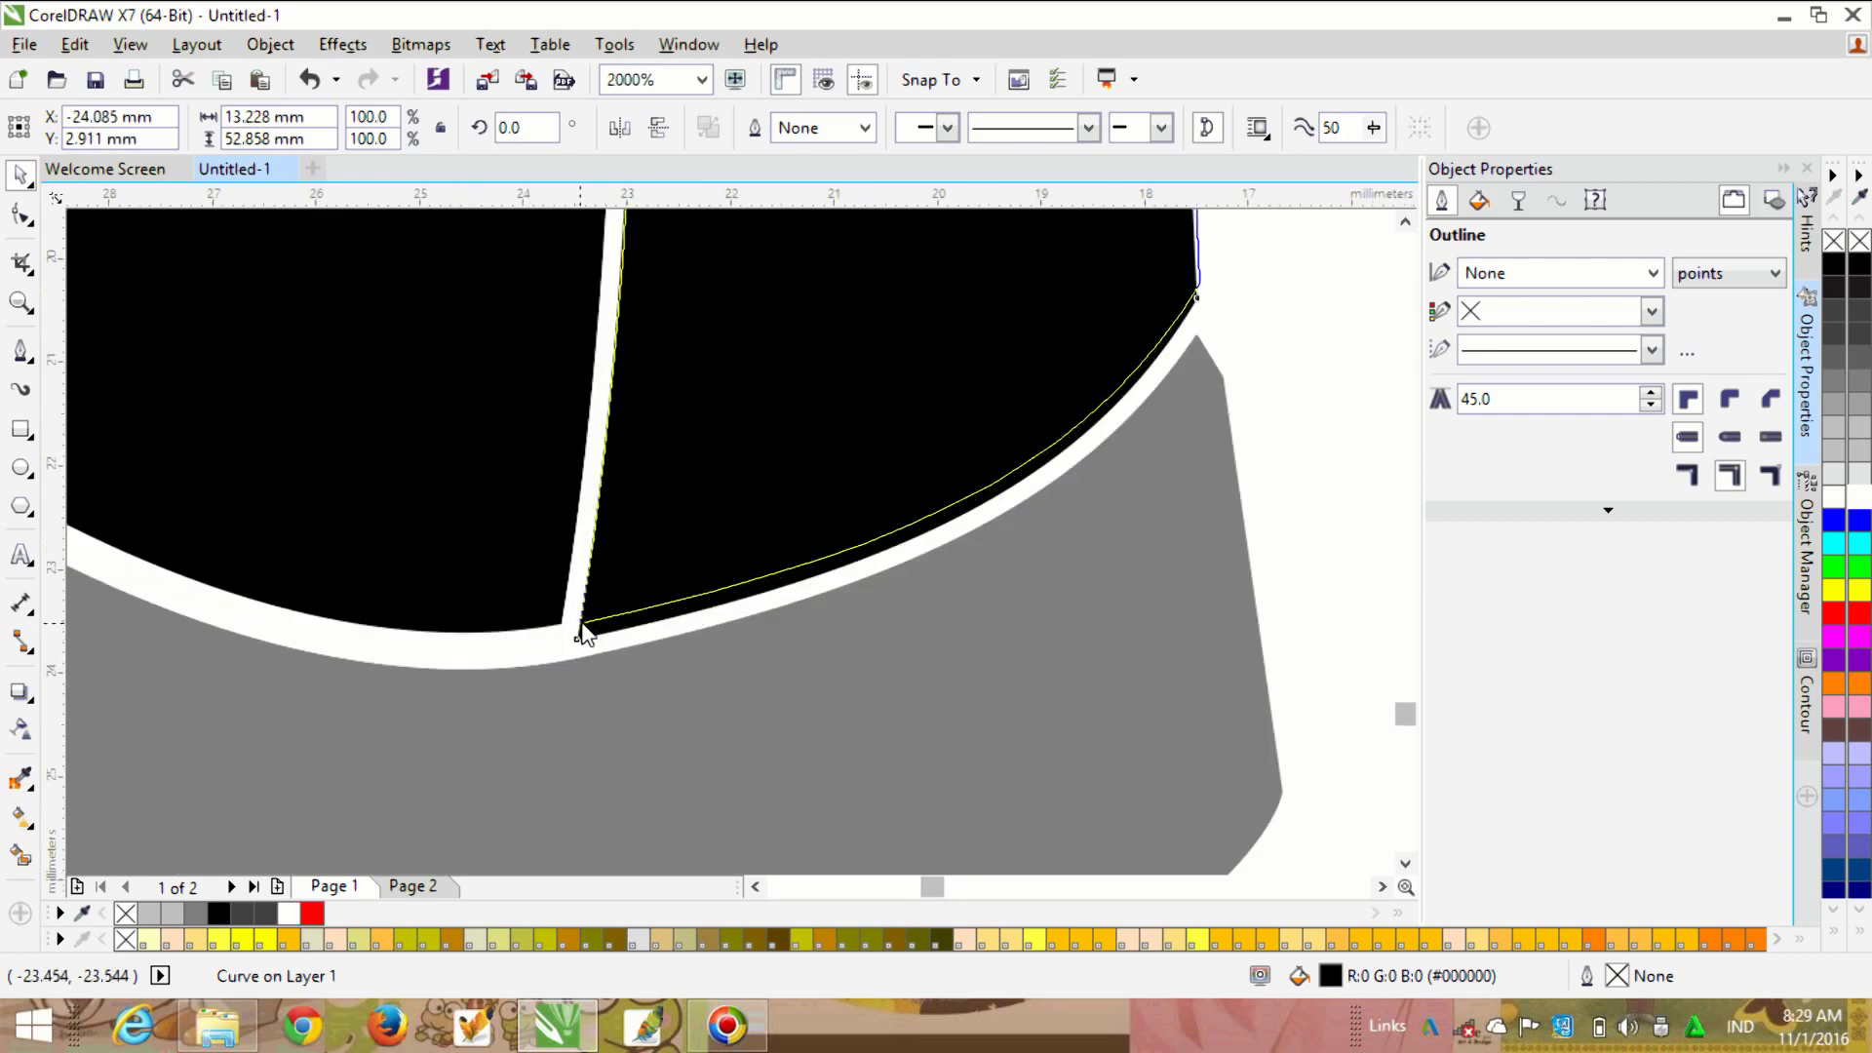
scroll(940, 698, "down", 4)
scroll(944, 514, "up", 2)
left_click(1068, 509)
scroll(1067, 510, "down", 3)
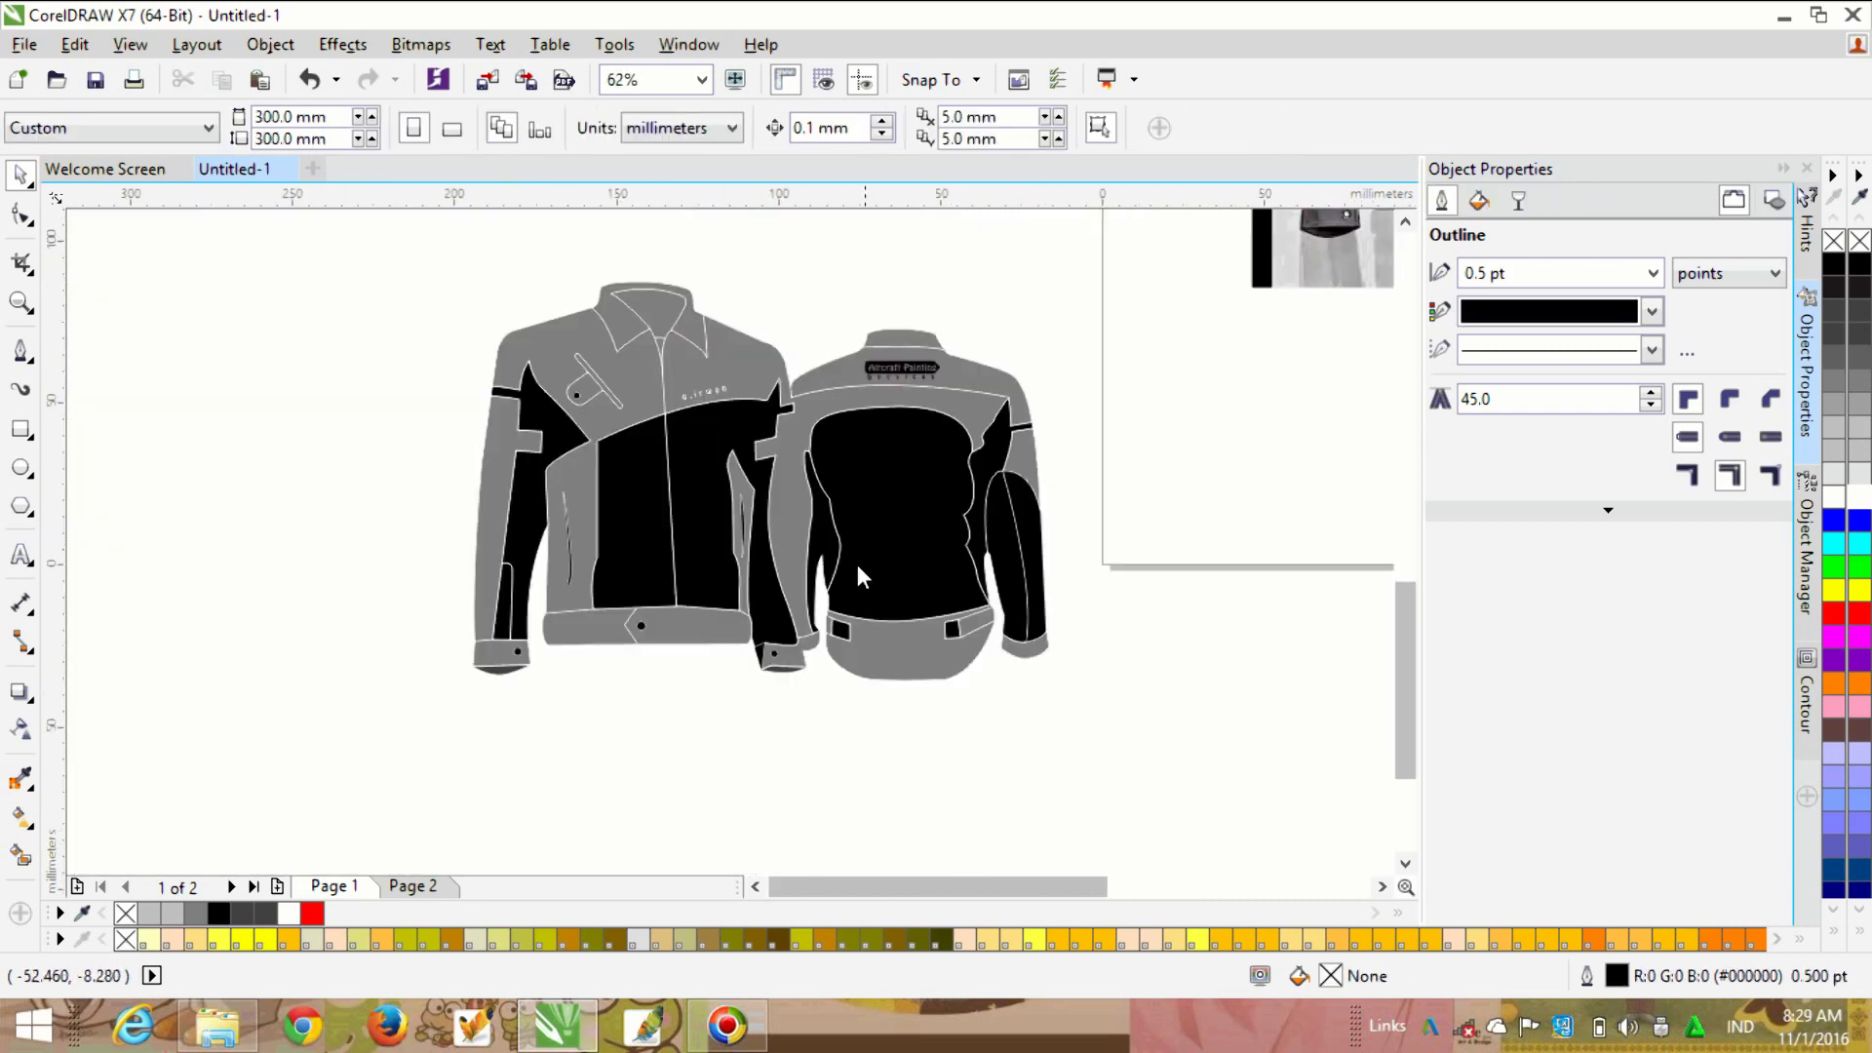
Step: Make Page 2 an A3 page in landscape orientation
scroll(857, 576, "down", 2)
left_click(411, 887)
key("F6")
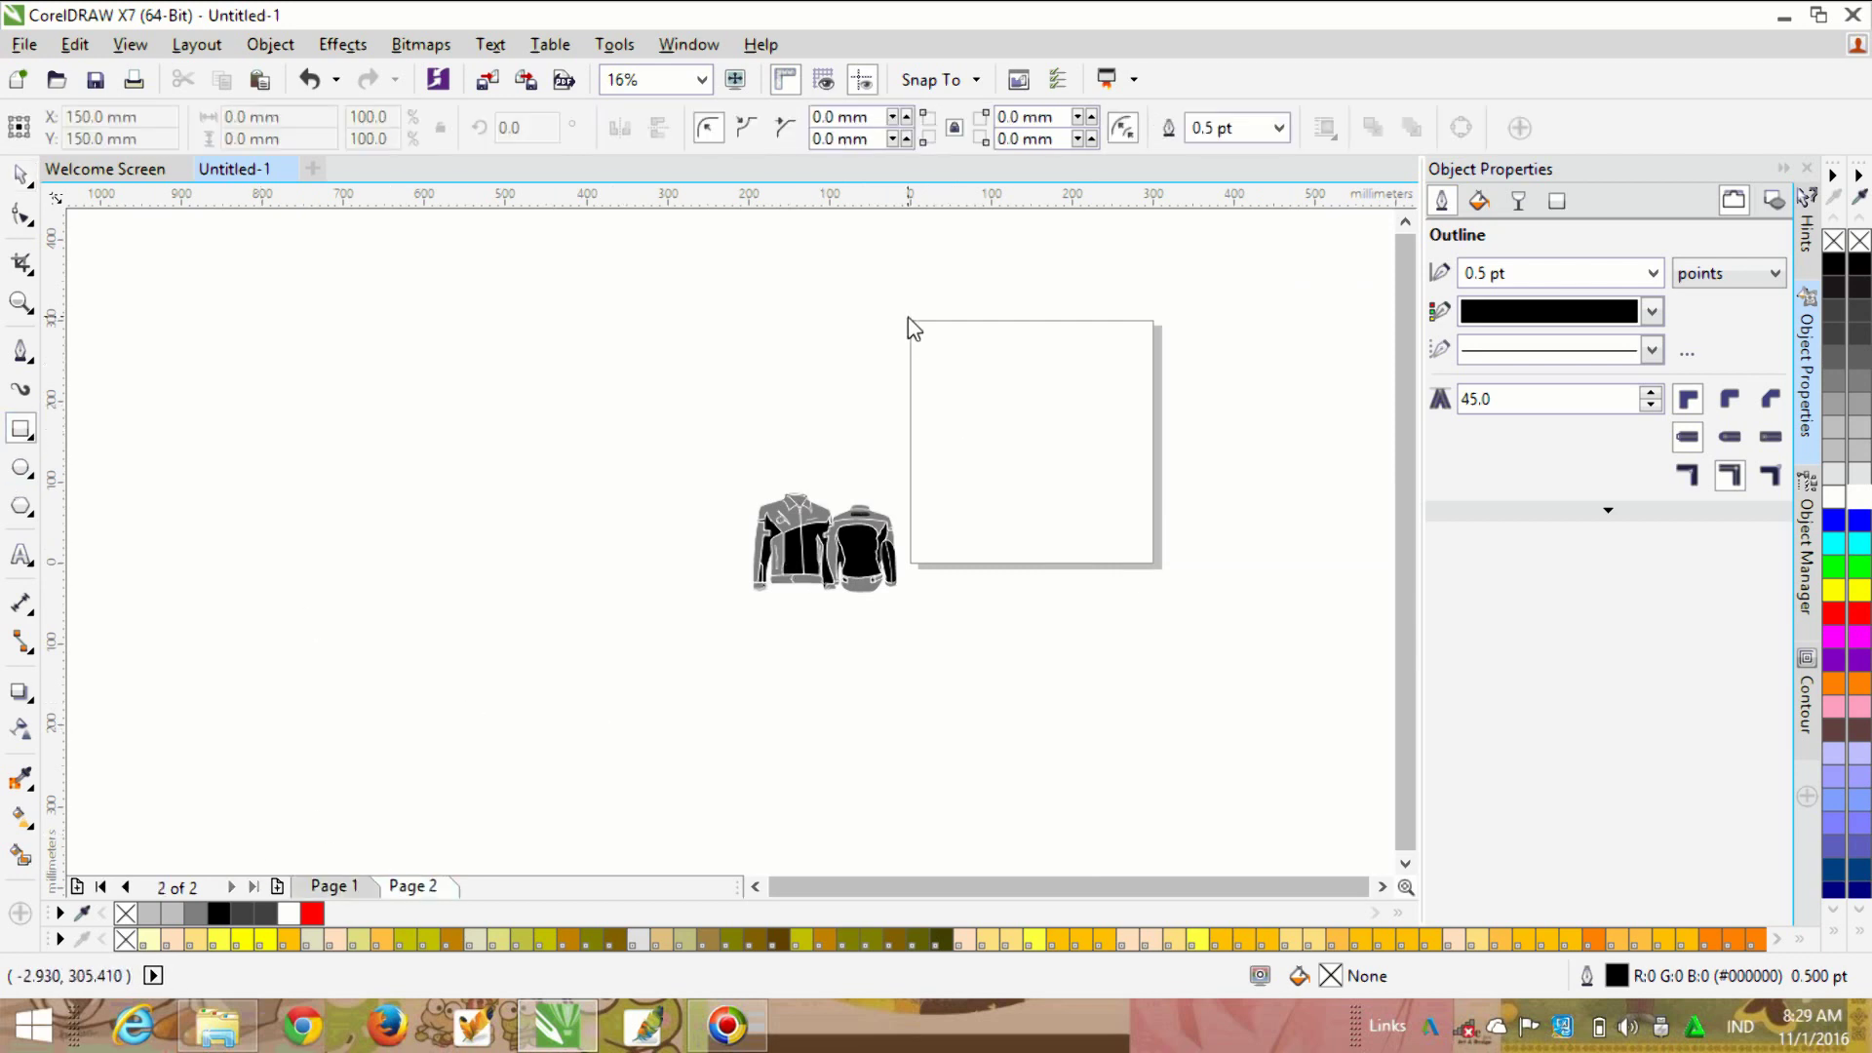
key("space")
left_click(107, 127)
left_click(102, 226)
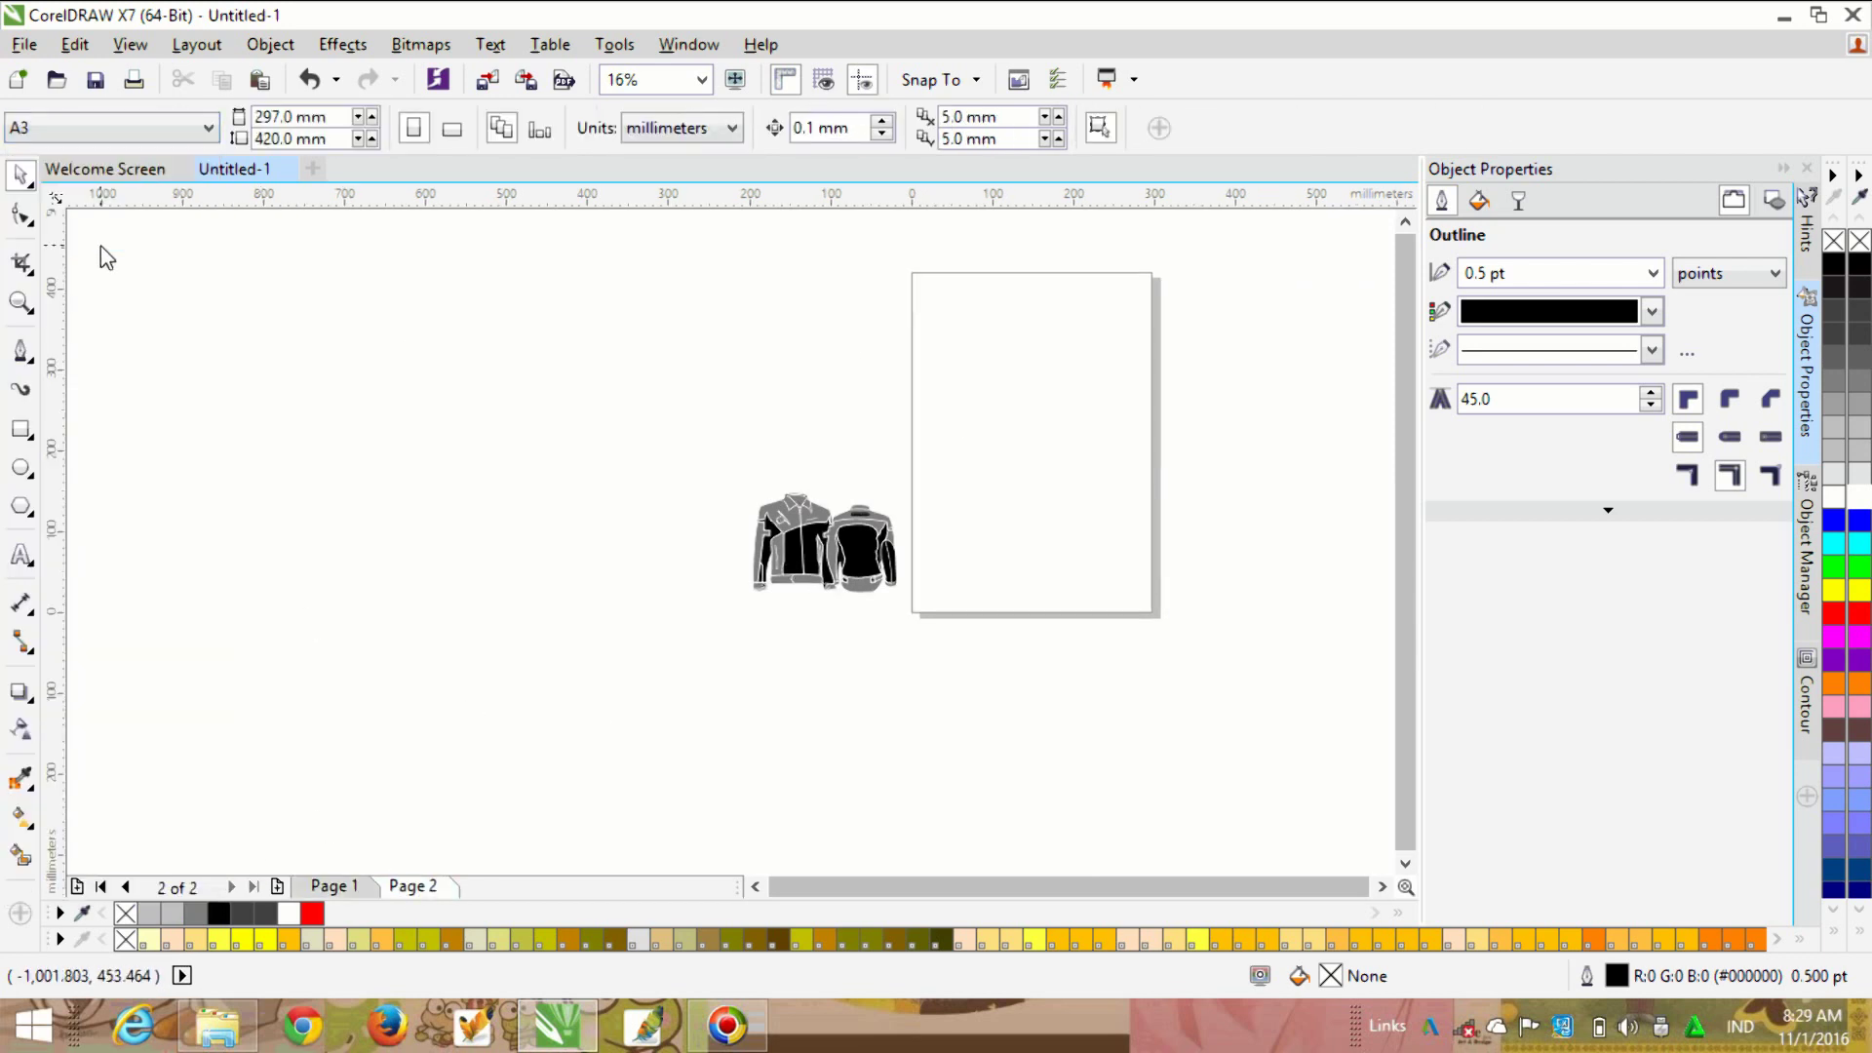
left_click(451, 127)
Step: Draw a rectangle covering most of the page and fill it light lavender
key("F6")
left_click_drag(878, 348, 1185, 535)
key("space")
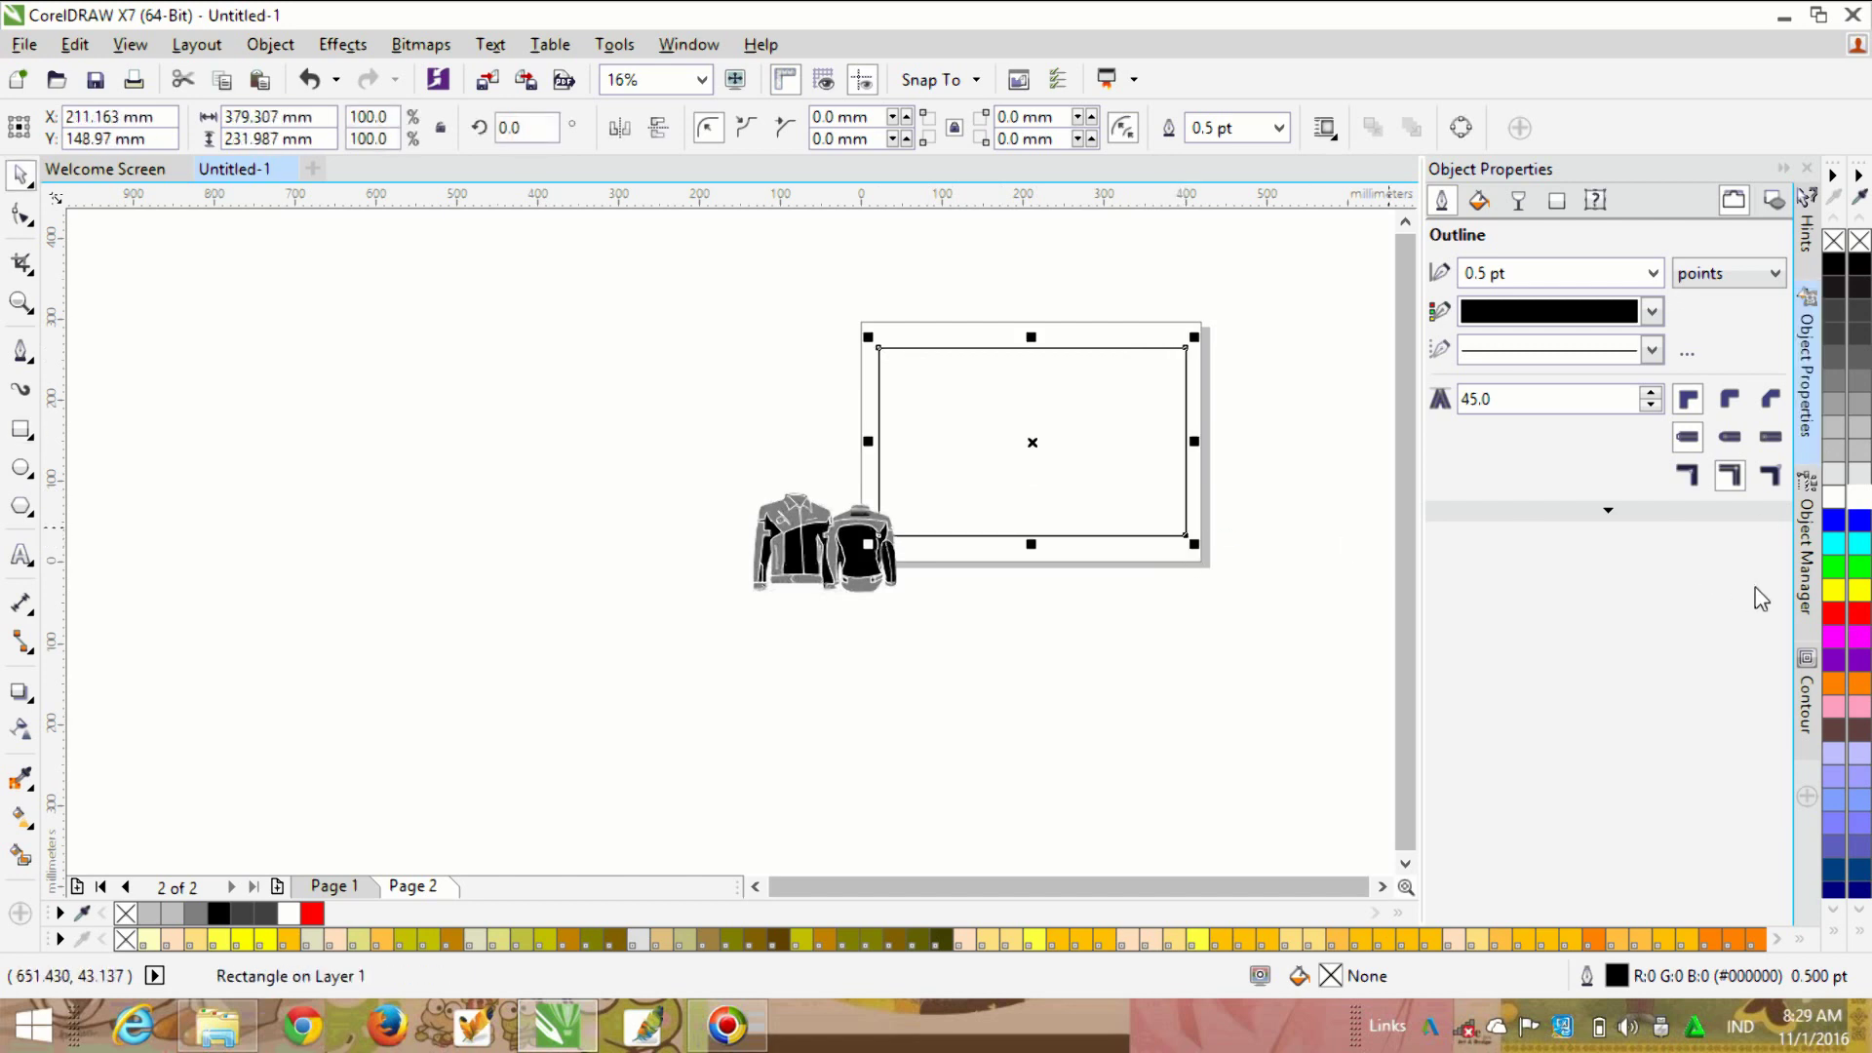
left_click(1859, 521)
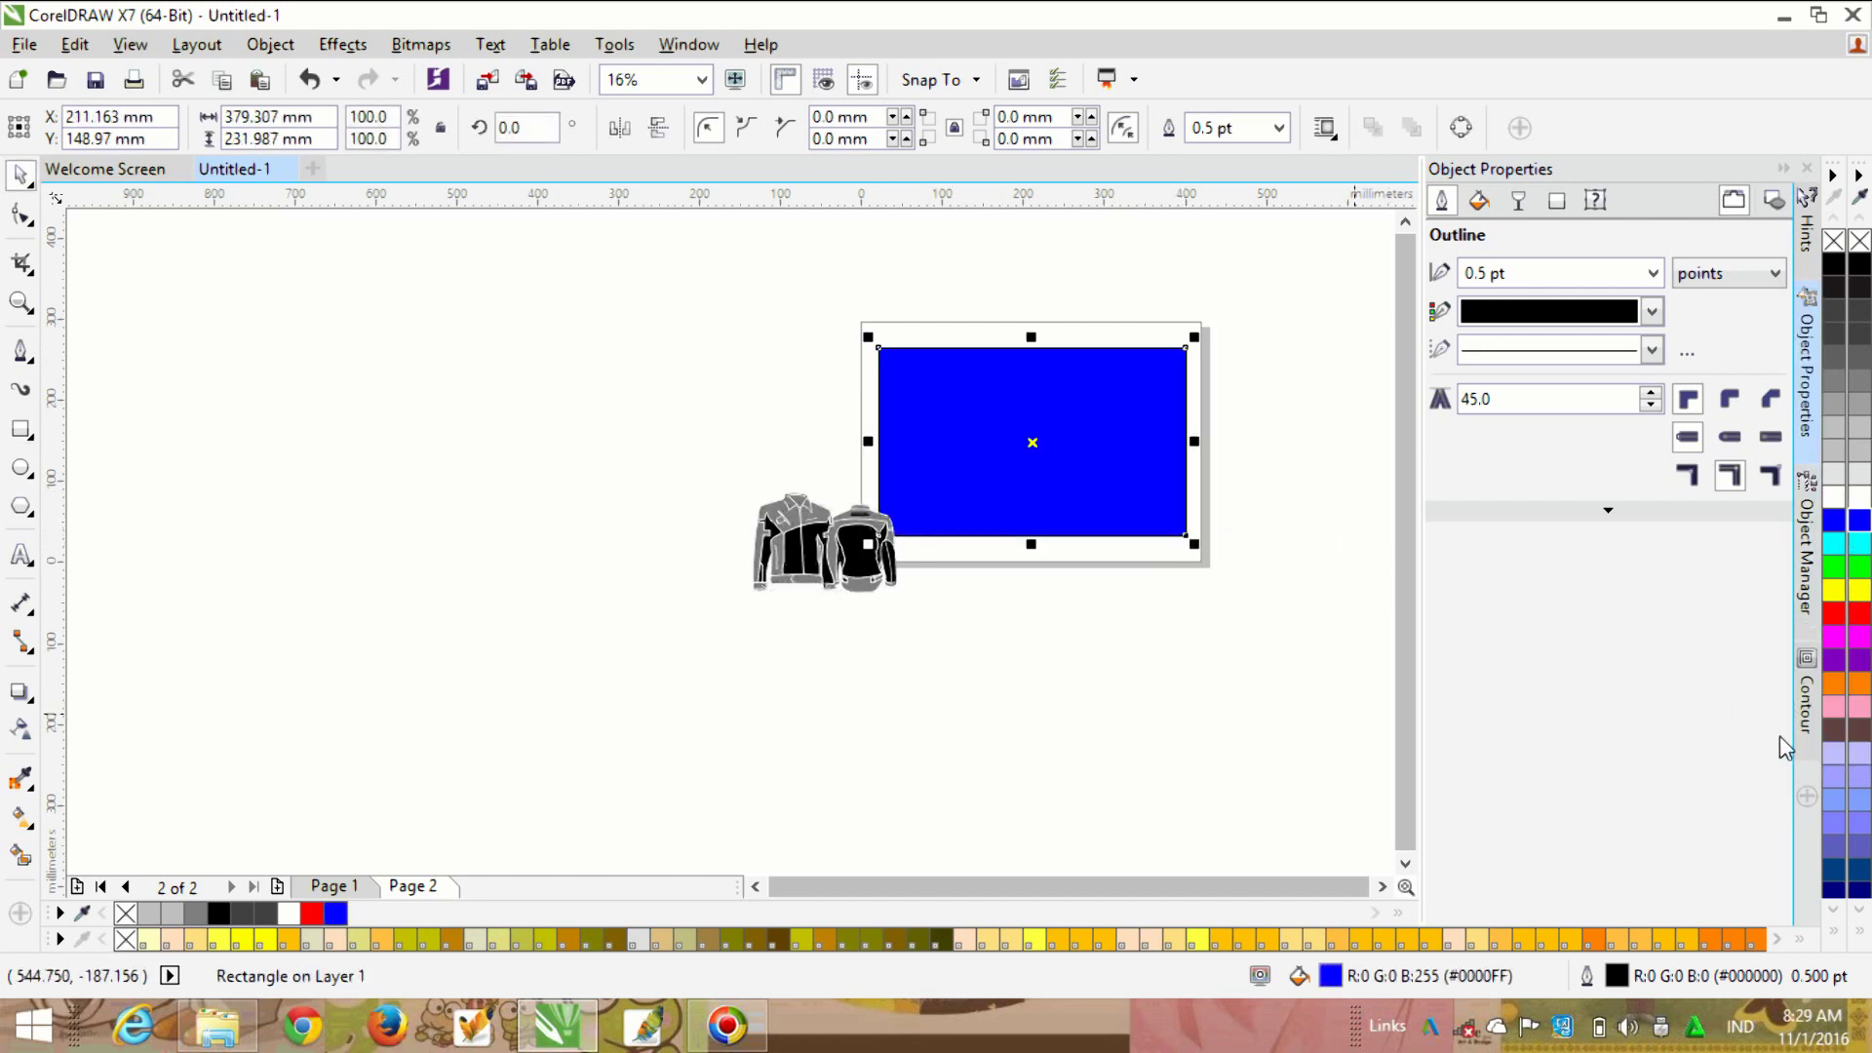
left_click(1858, 752)
Step: Move both jacket drawings onto the lavender rectangle
left_click_drag(526, 401, 976, 732)
left_click_drag(875, 576, 1097, 470)
scroll(1033, 433, "up", 1)
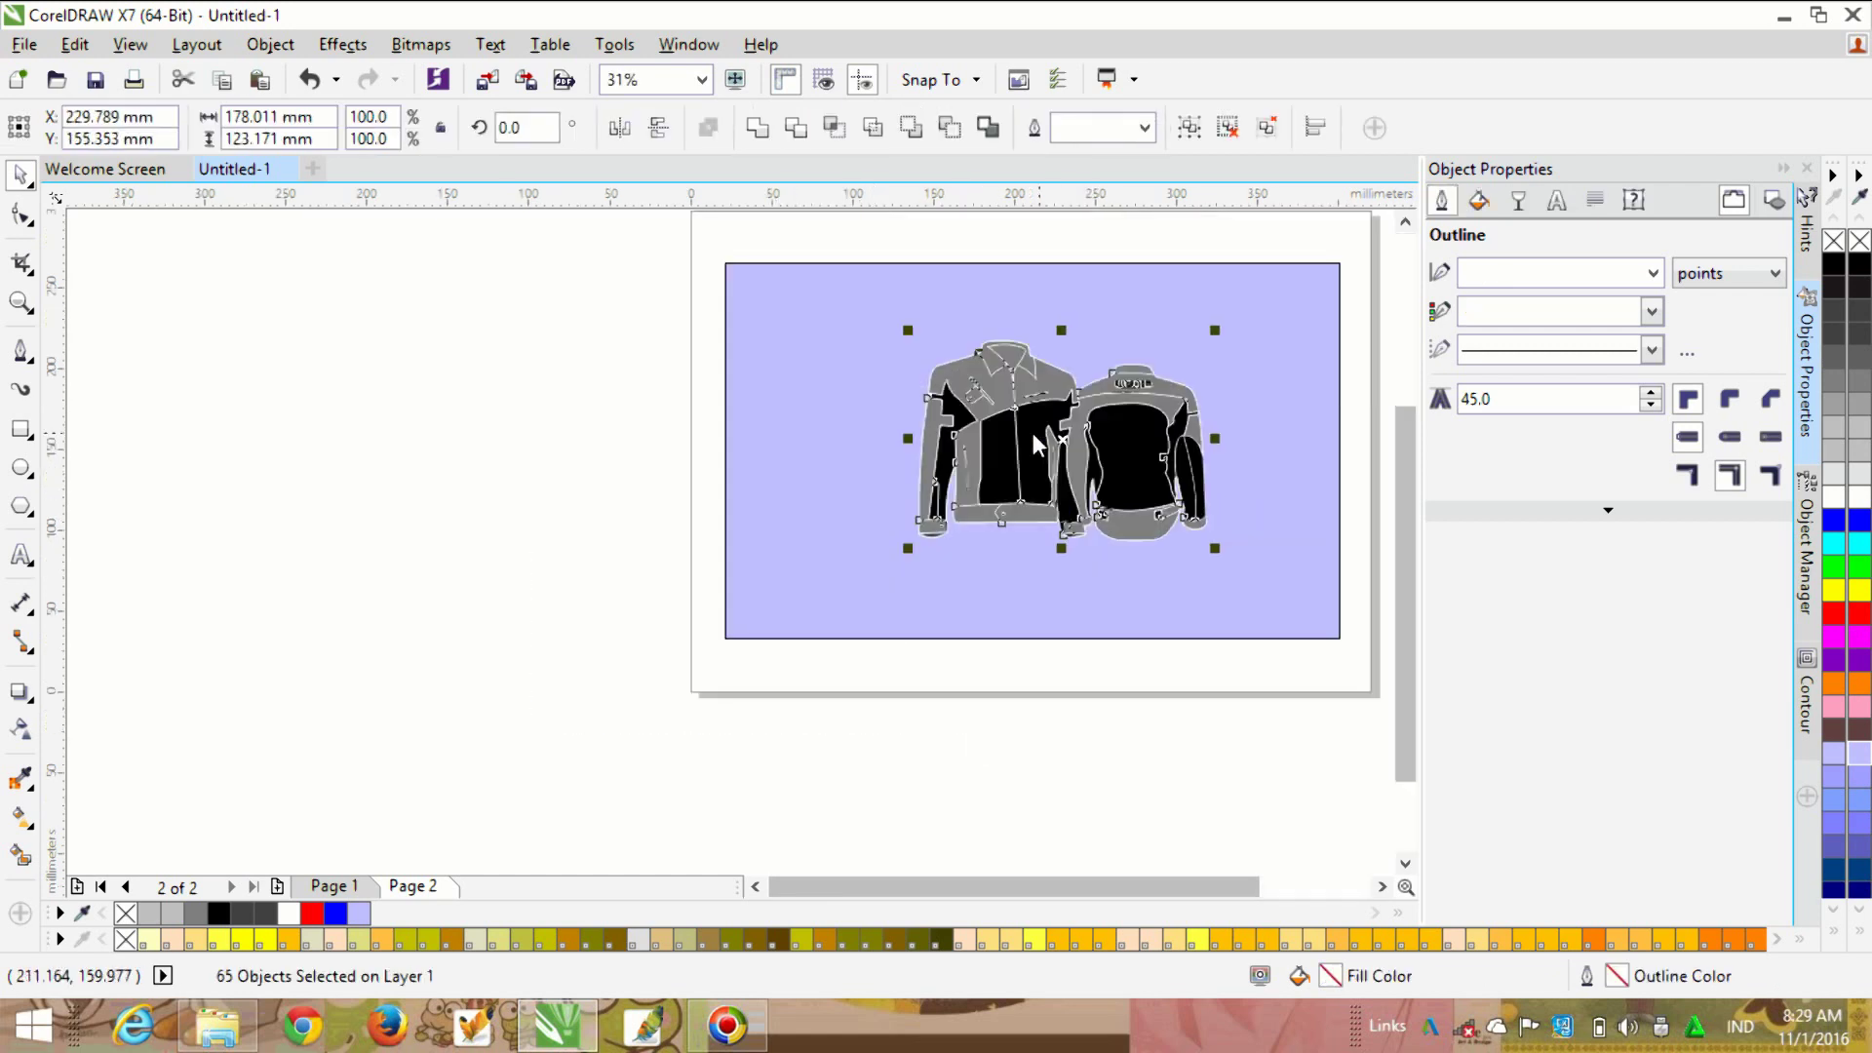
Step: Centre the jackets and change the background rectangle's fill to light grey
key("p")
left_click(1208, 322)
scroll(1208, 324, "up", 1)
scroll(991, 417, "down", 1)
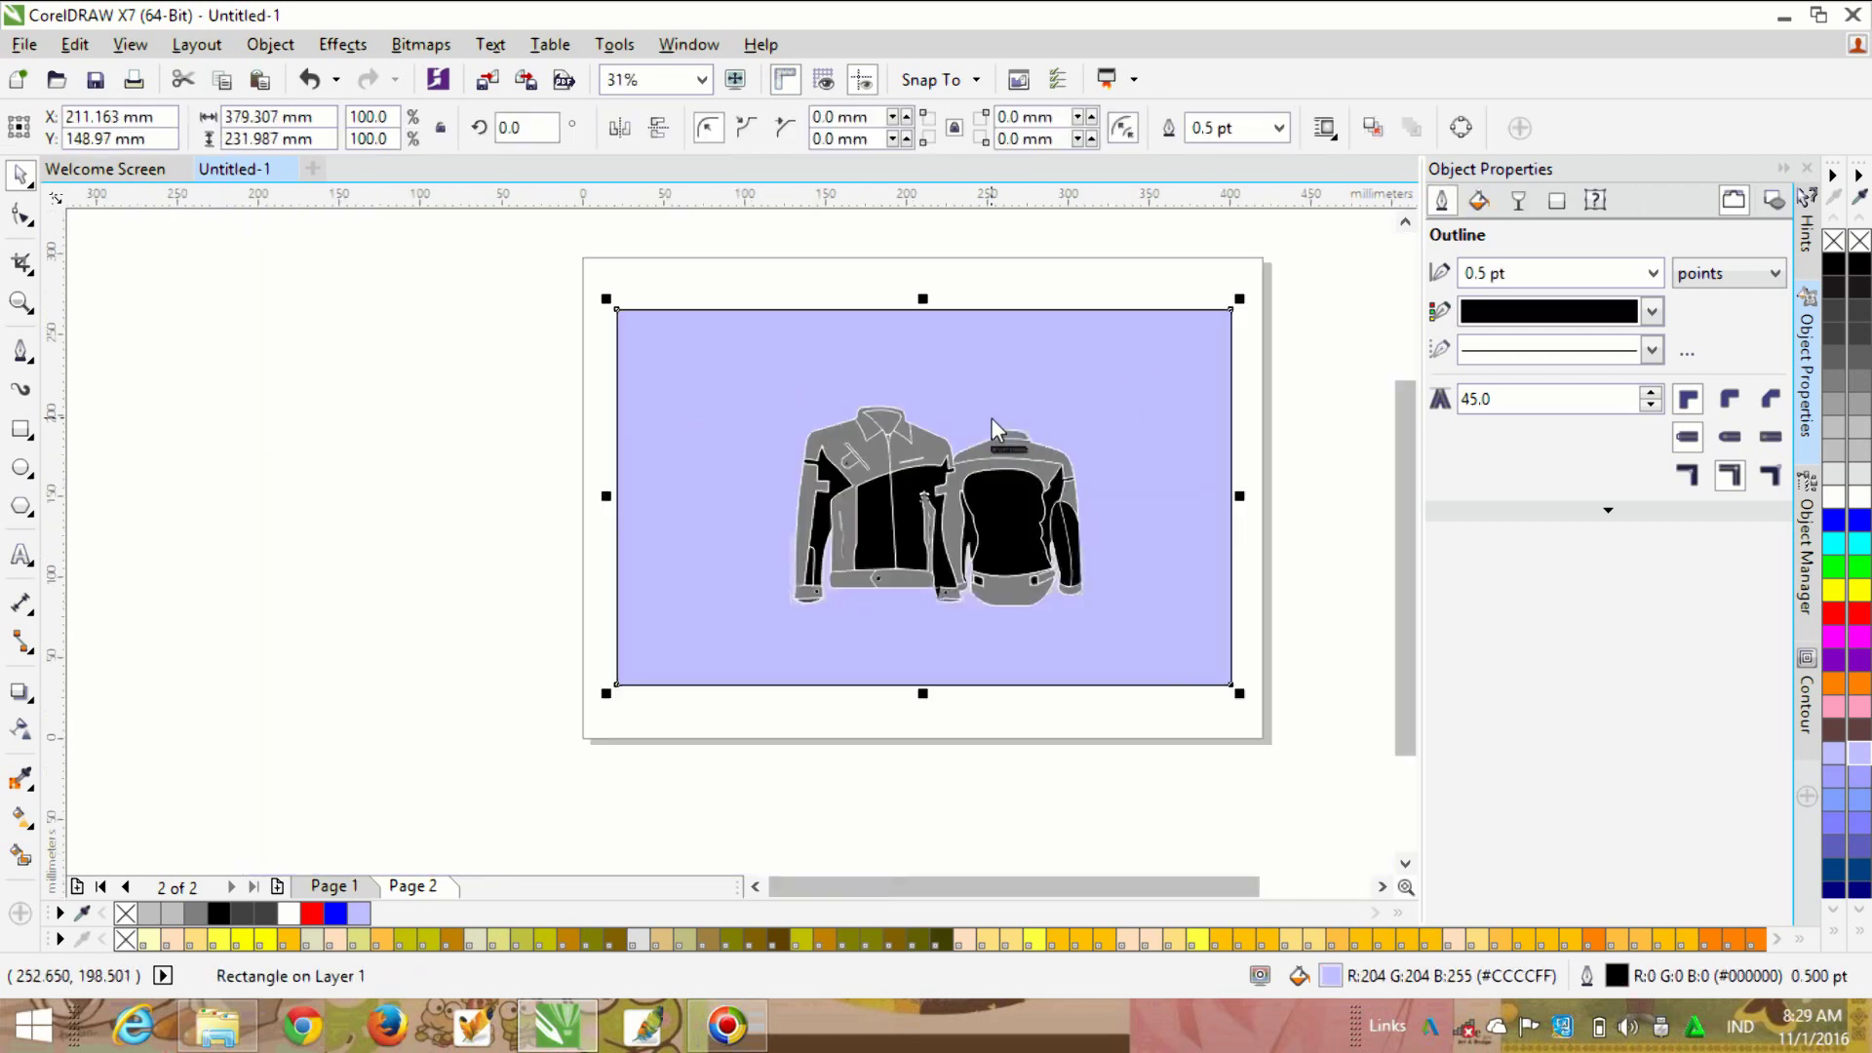
left_click(1855, 427)
scroll(948, 505, "up", 2)
left_click(1859, 404)
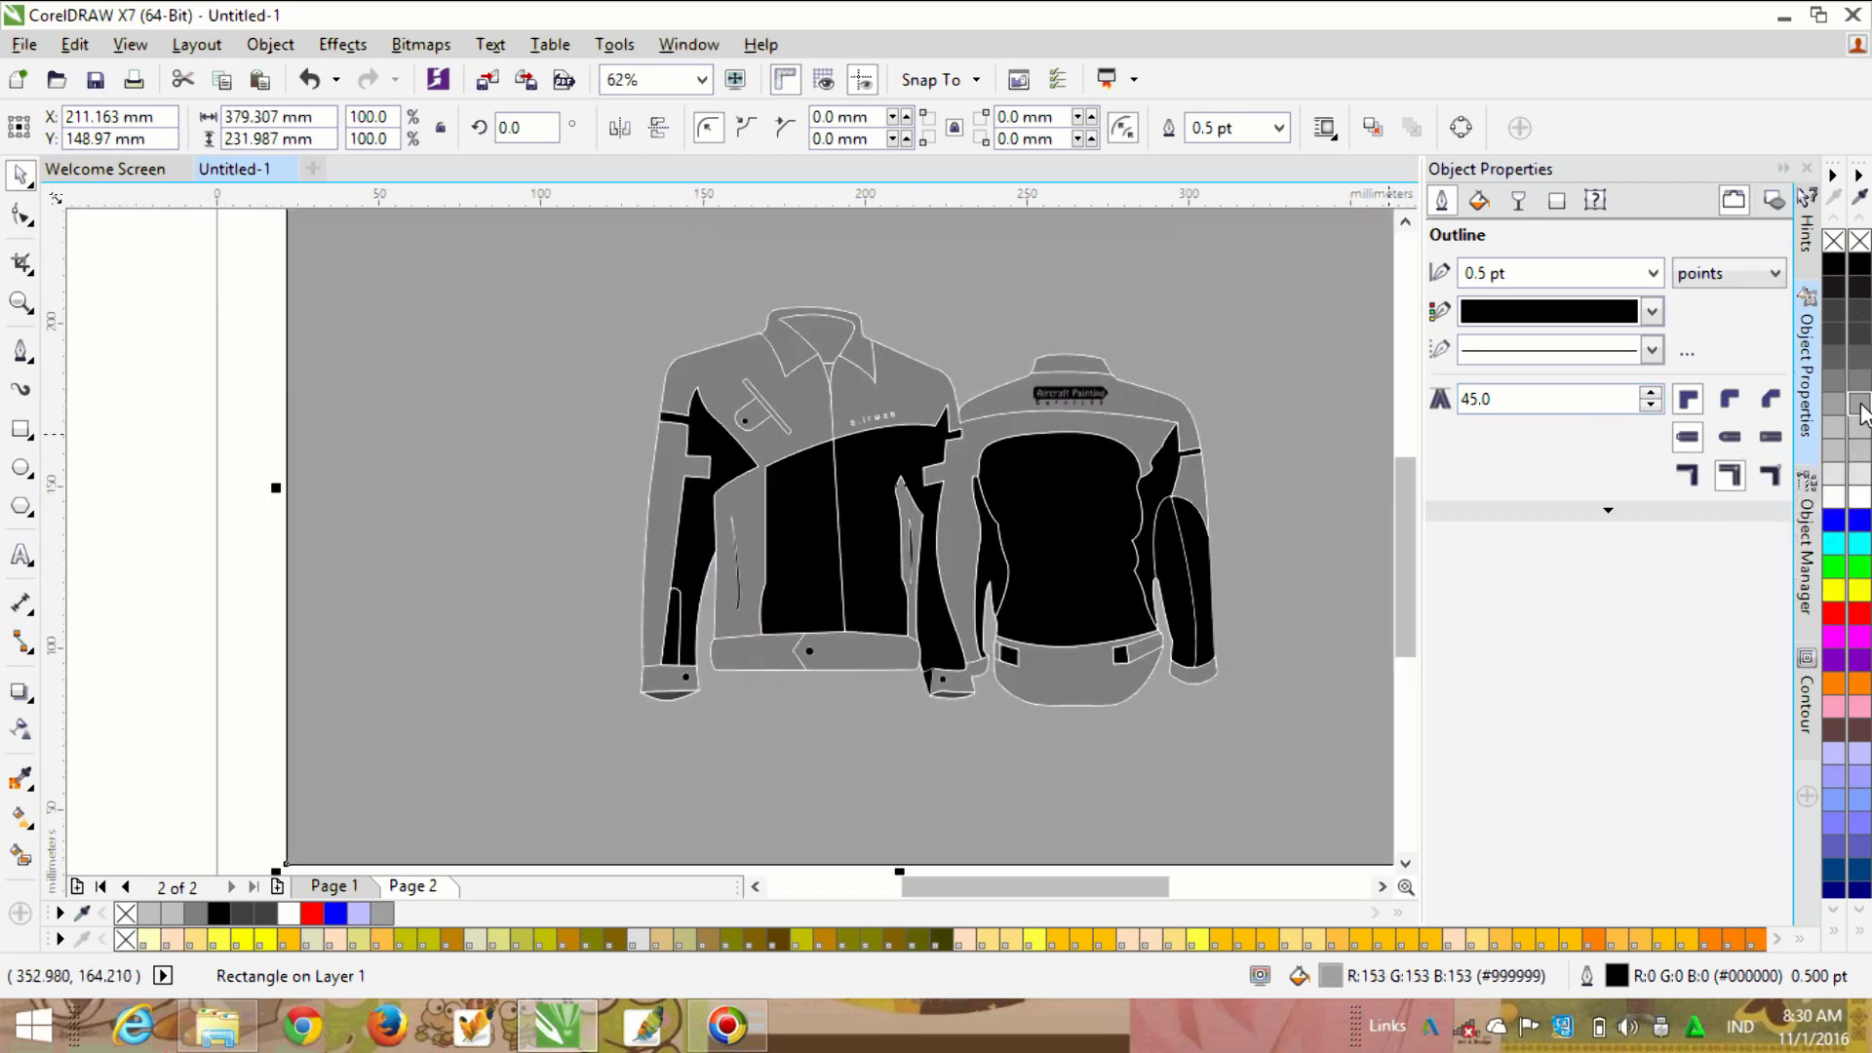
left_click(1859, 381)
key("F3")
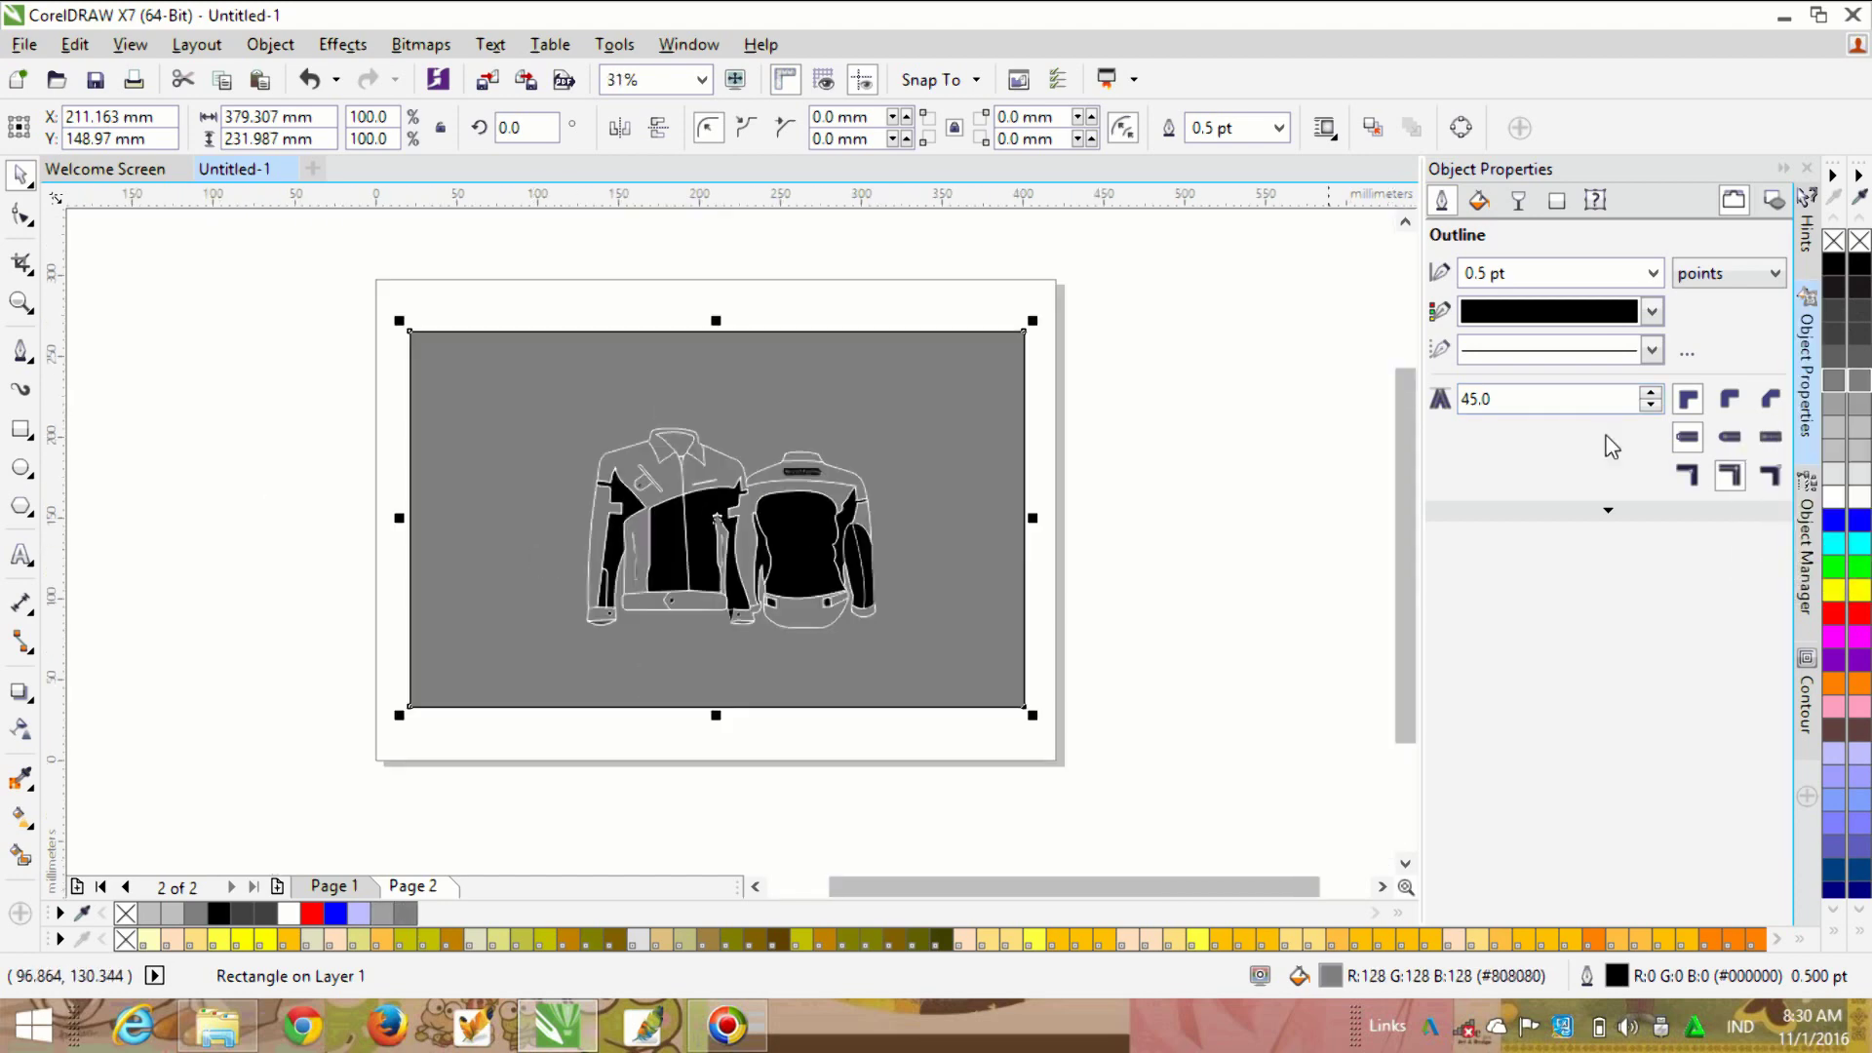
left_click(1853, 451)
scroll(617, 529, "up", 1)
scroll(613, 490, "down", 1)
Step: Scale both jackets up from their corners until they nearly fill the rectangle
left_click_drag(289, 359, 935, 696)
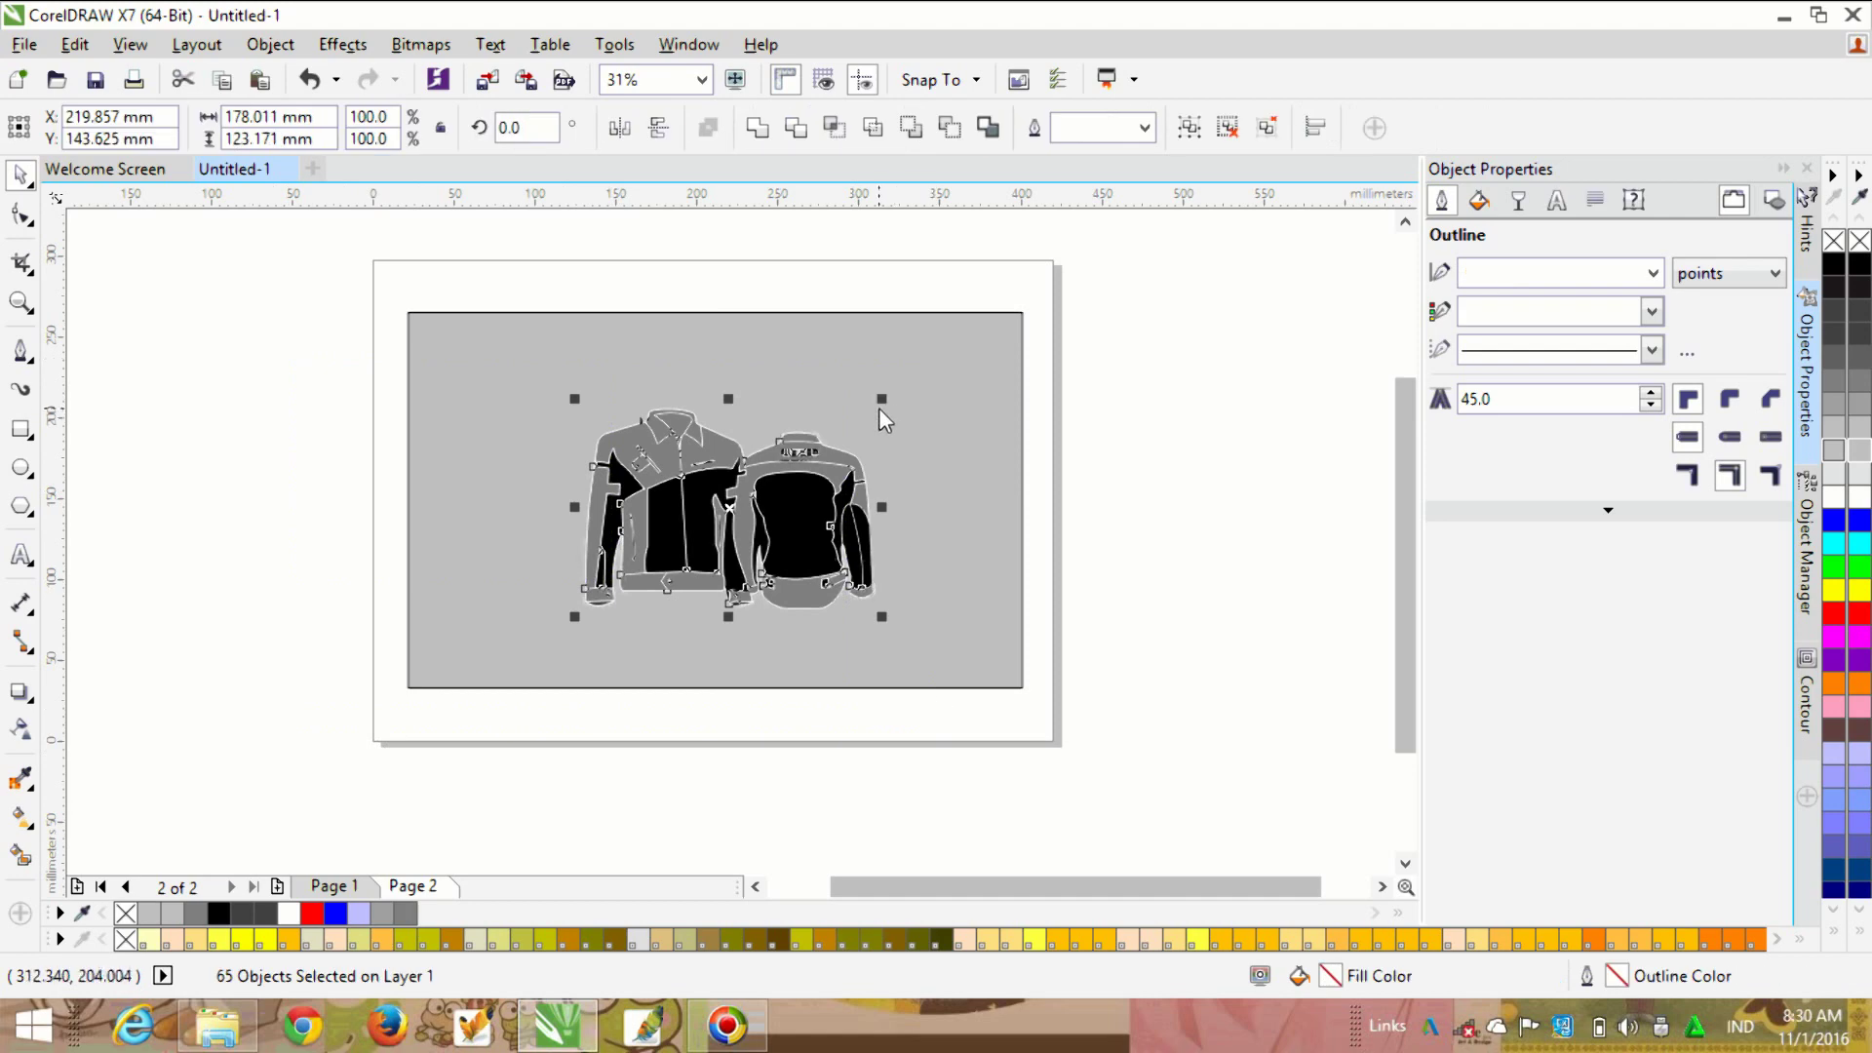
left_click_drag(880, 399, 987, 325)
left_click_drag(574, 616, 472, 687)
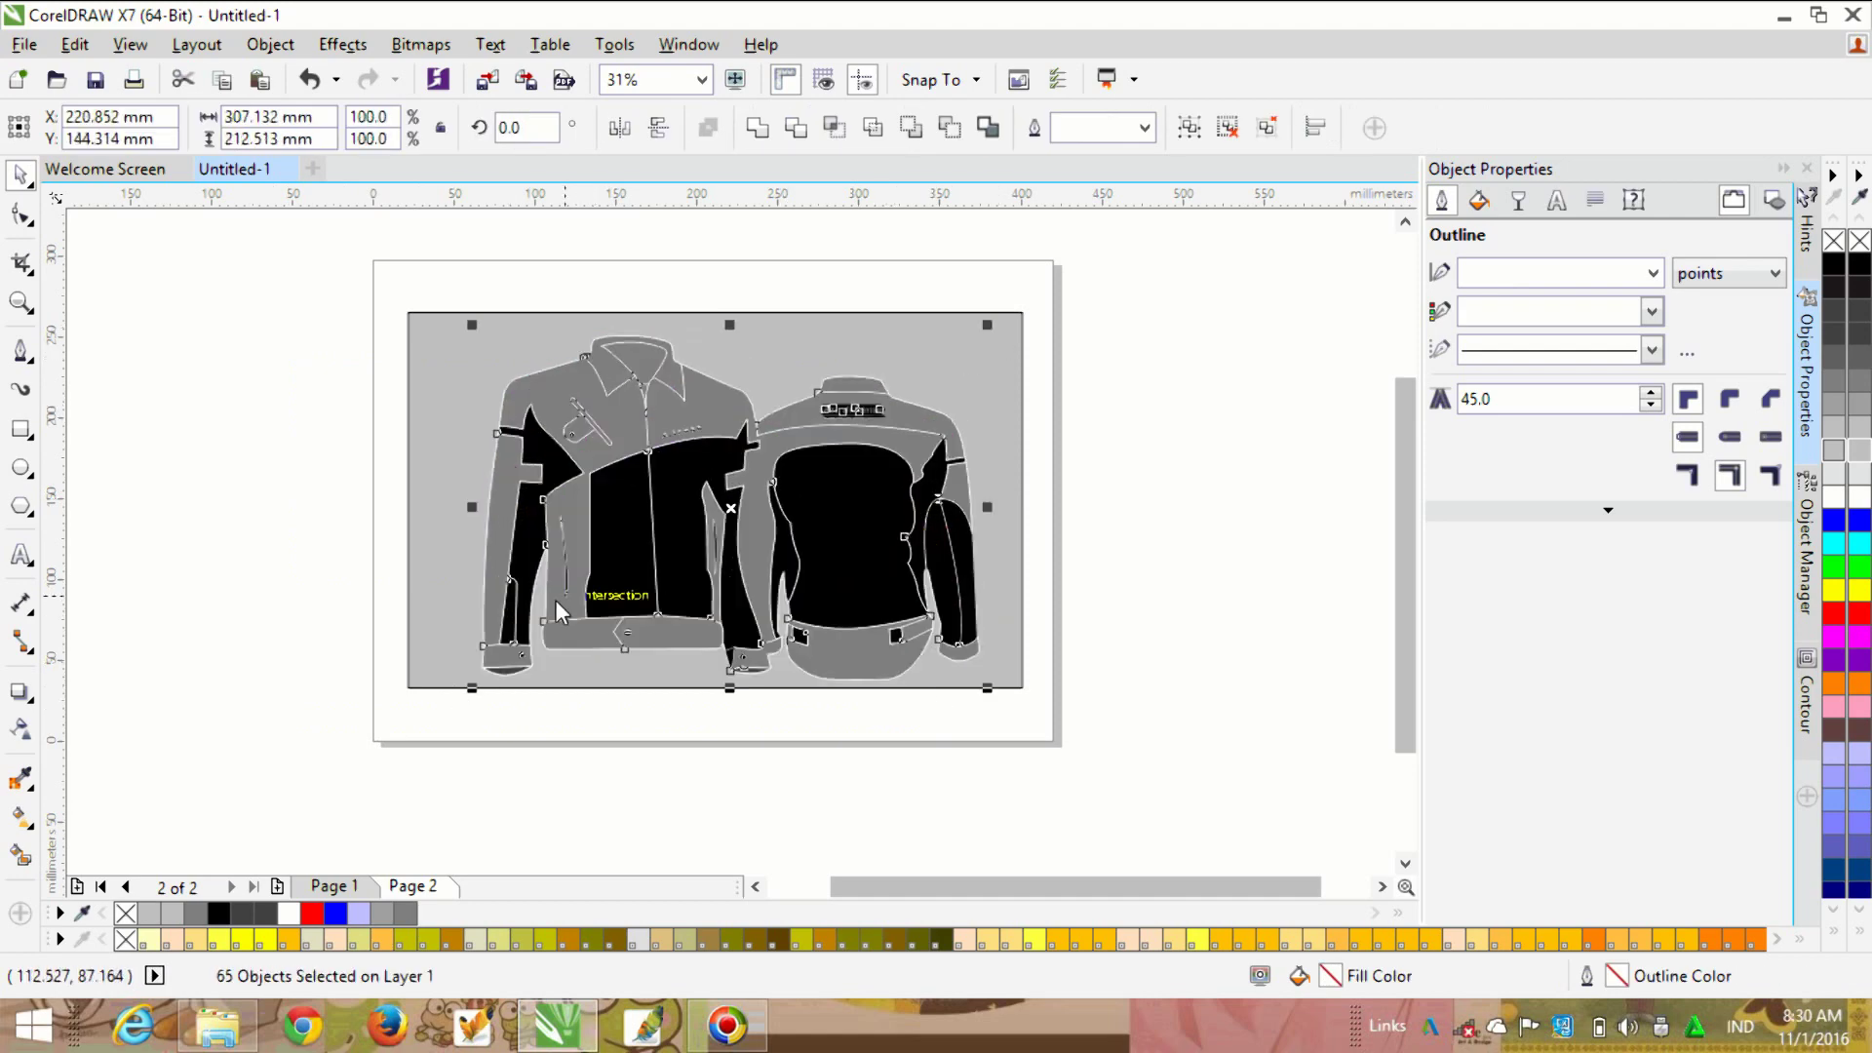
left_click(581, 757)
scroll(669, 415, "up", 2)
scroll(561, 600, "down", 1)
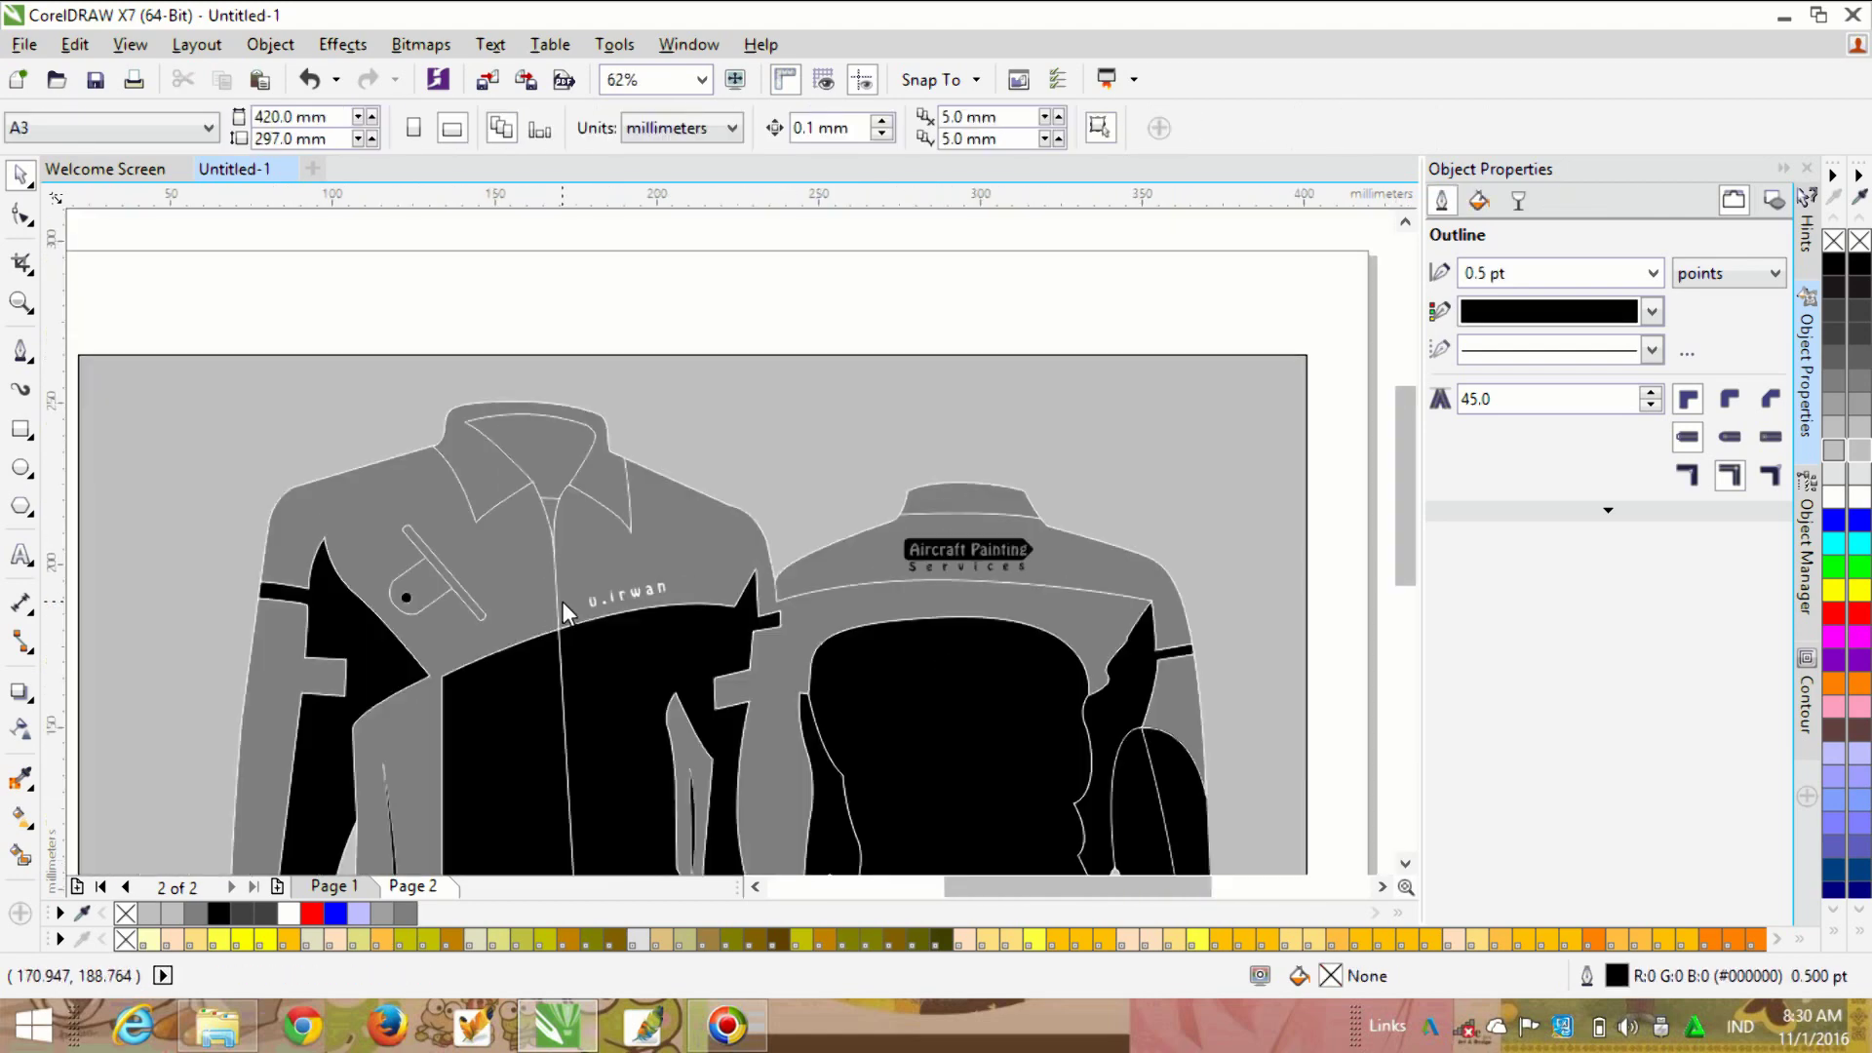
Step: Inspect the front jacket's pocket strip and small name text
scroll(556, 585, "down", 1)
scroll(520, 575, "up", 3)
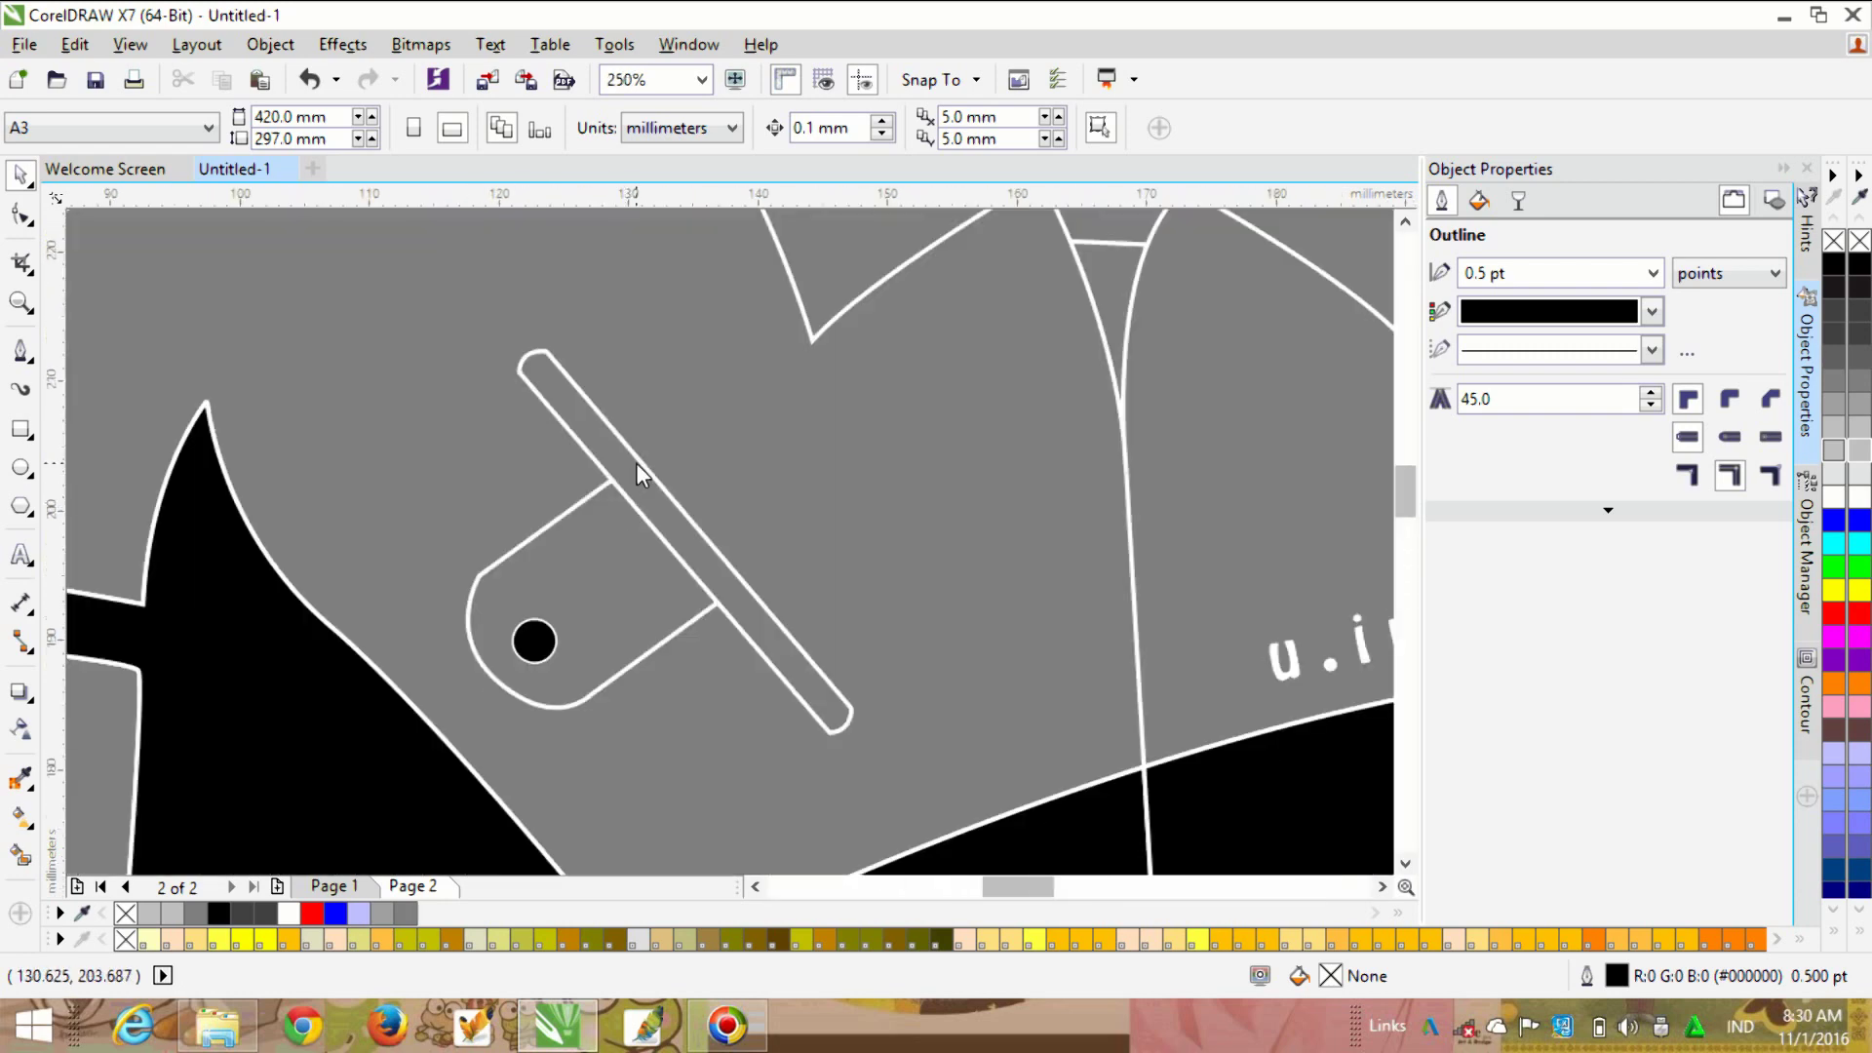
left_click(636, 463)
scroll(582, 595, "down", 4)
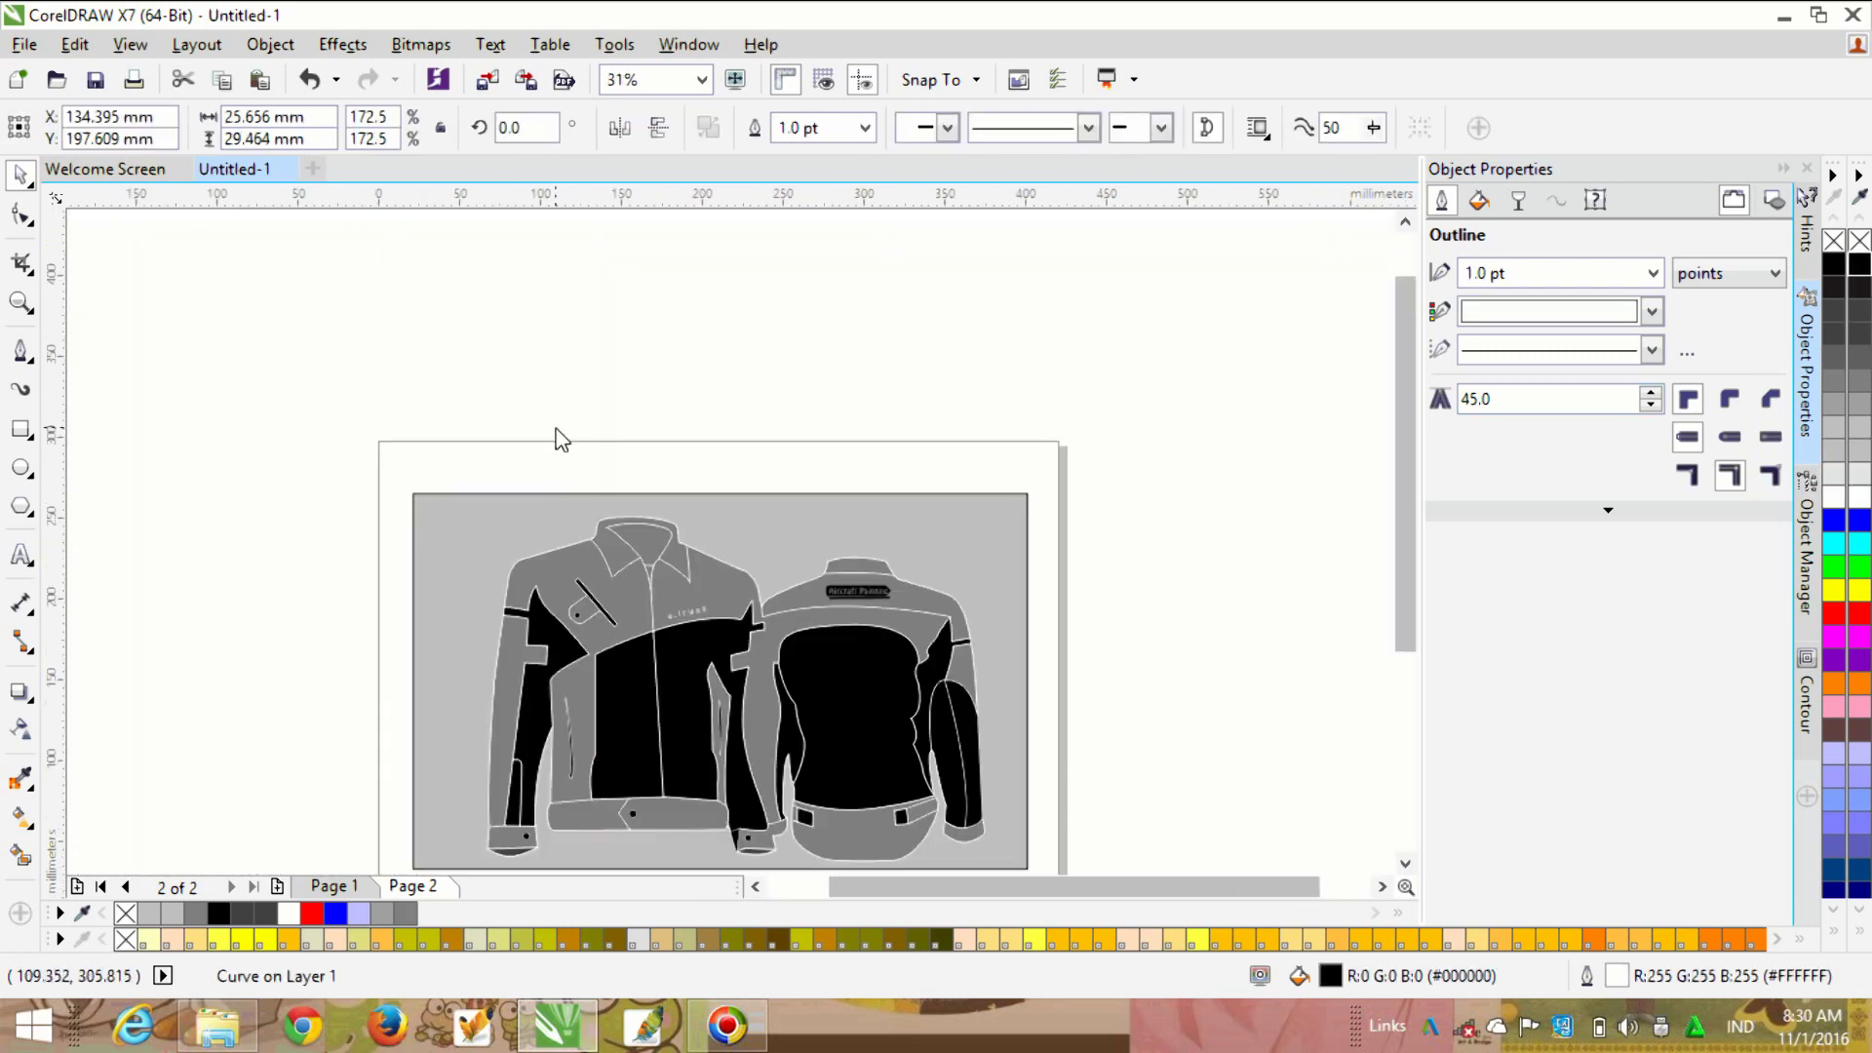
left_click(561, 439)
scroll(686, 622, "up", 2)
left_click(687, 622)
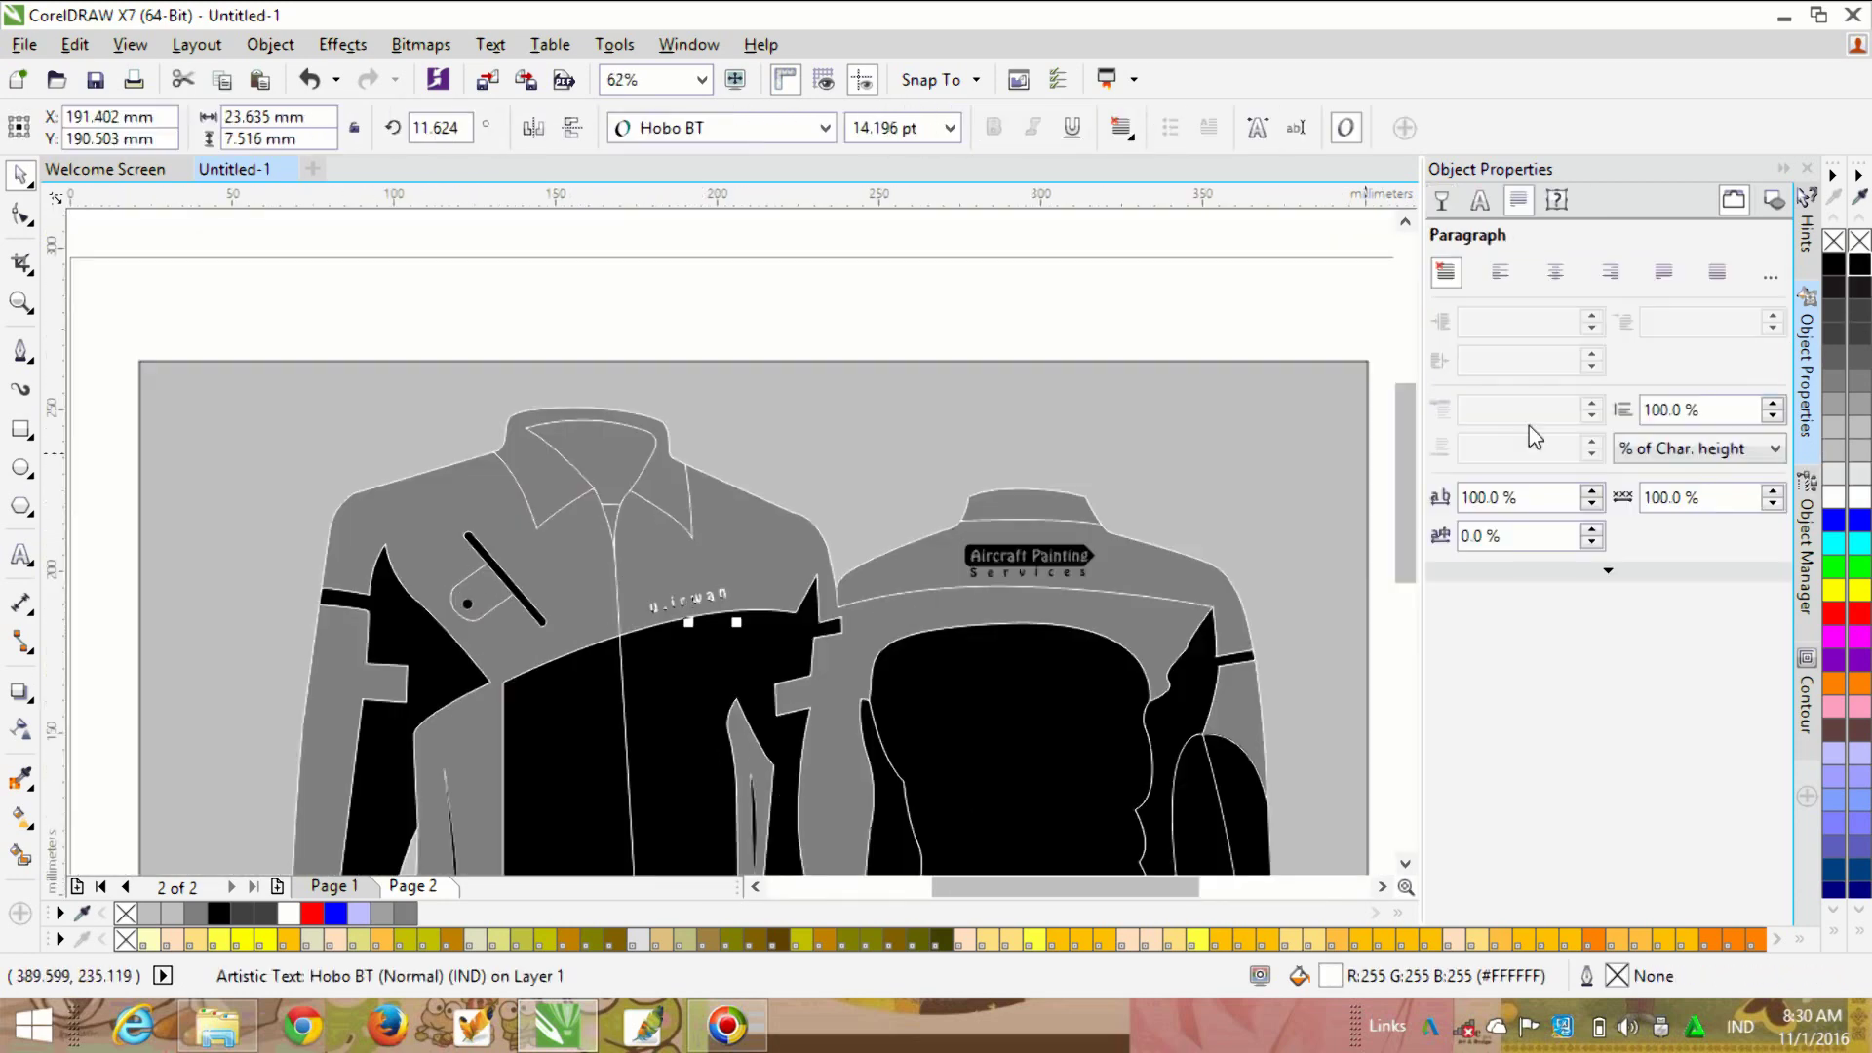
left_click(1072, 300)
Step: Select the grey background rectangle and bring up its outline width choices
scroll(776, 579, "down", 2)
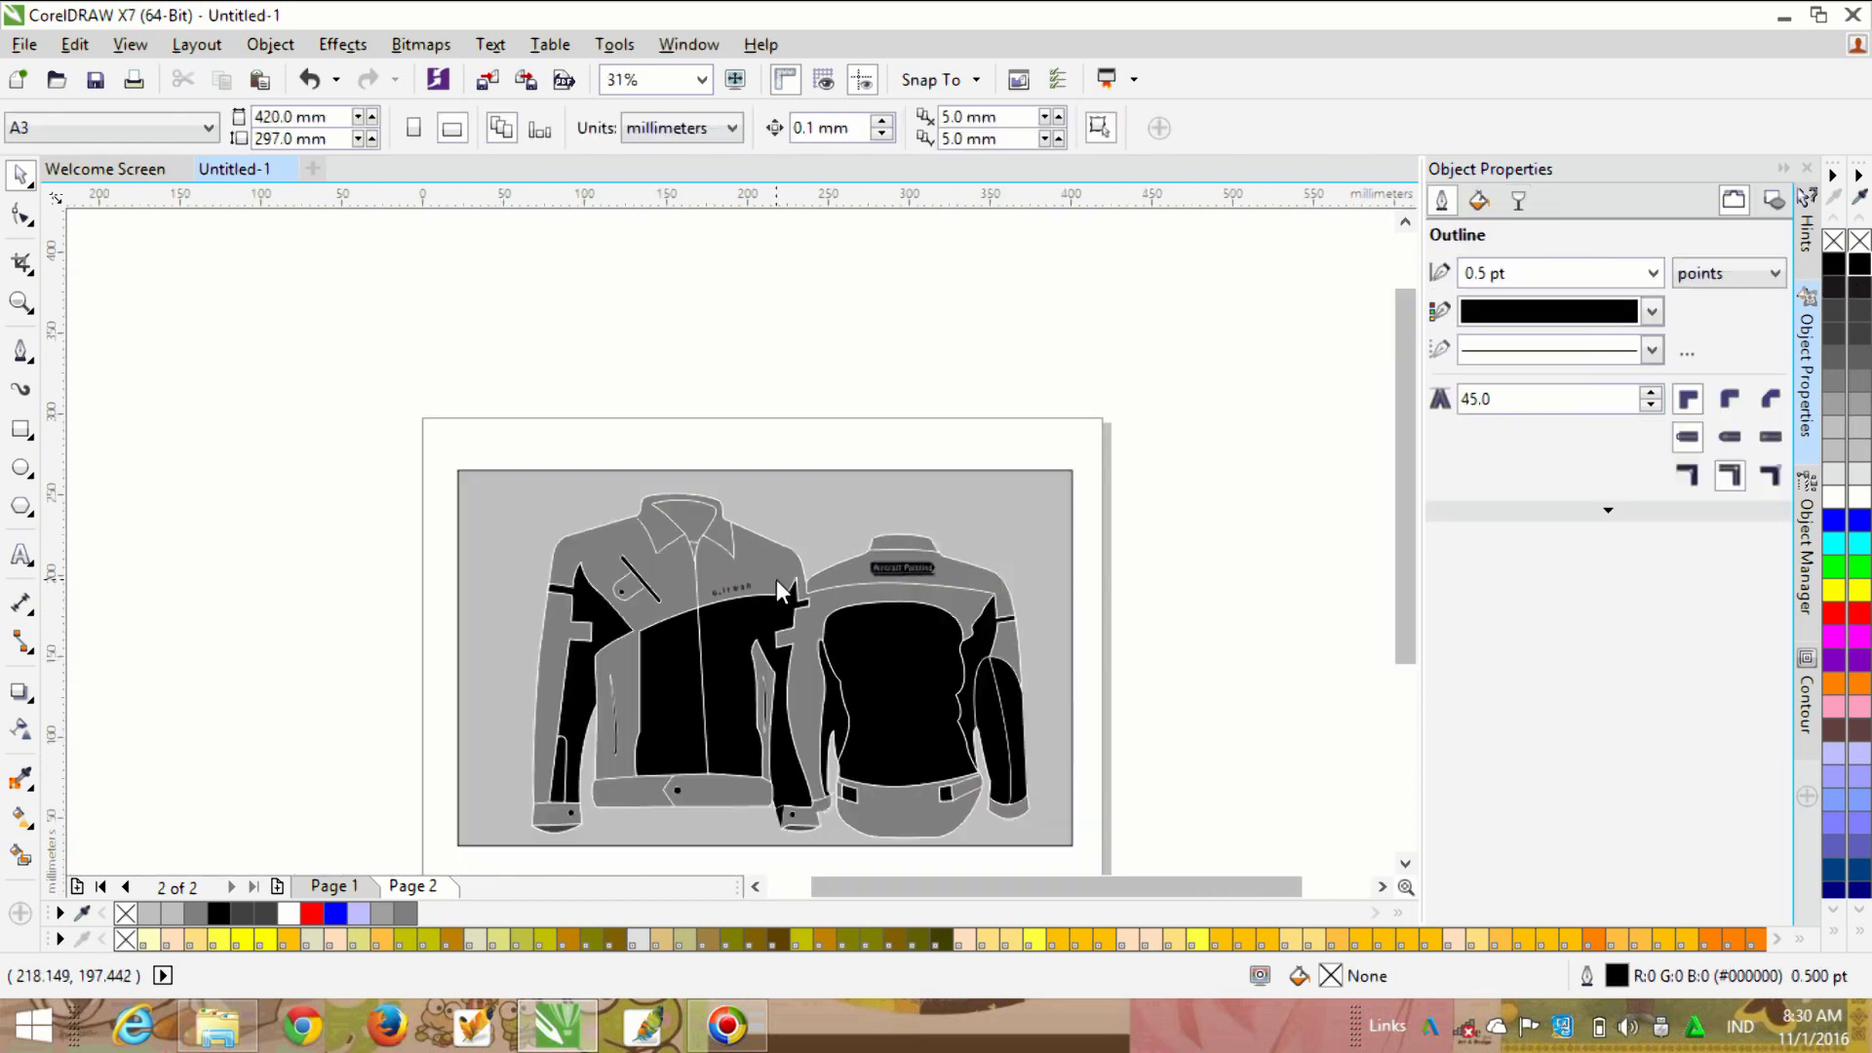
left_click(817, 478)
left_click(1652, 273)
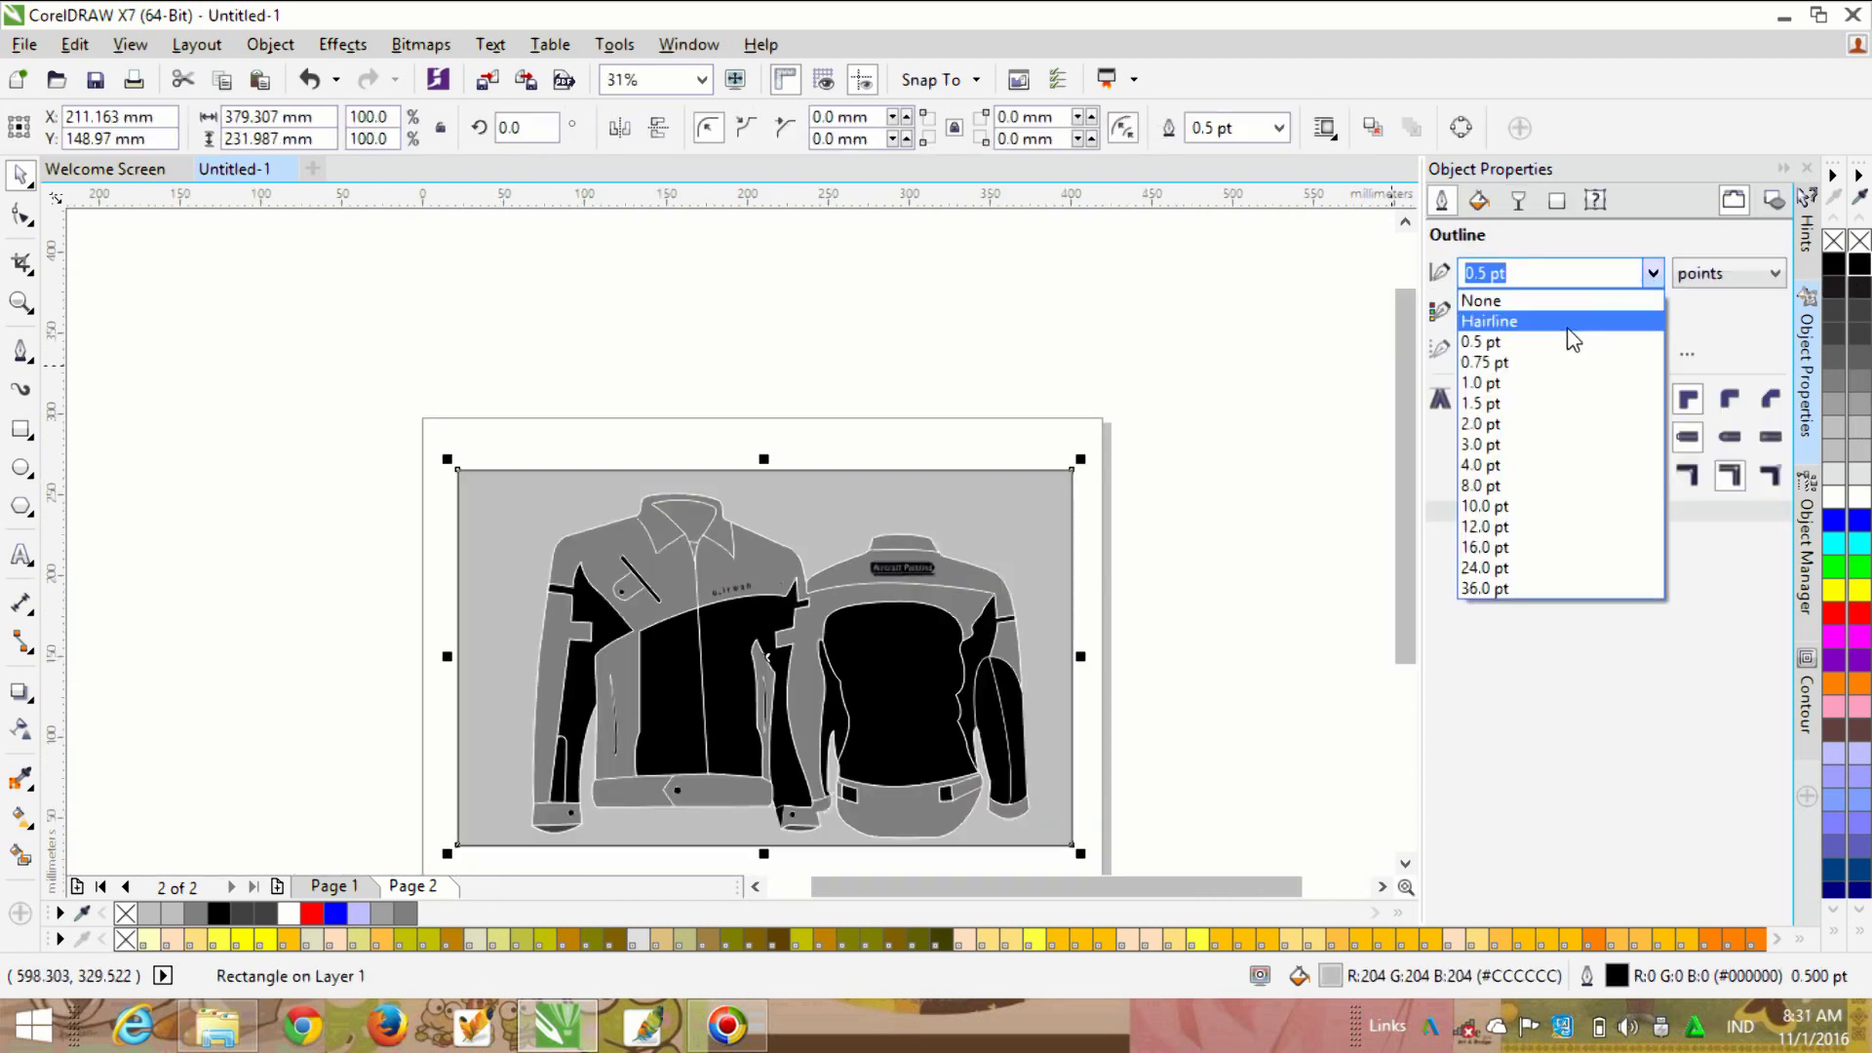
Step: Remove the grey rectangle's outline and resize it snugly around the jackets
left_click(1487, 292)
left_click(1135, 379)
scroll(1123, 388, "down", 2)
scroll(958, 595, "up", 2)
left_click(943, 619)
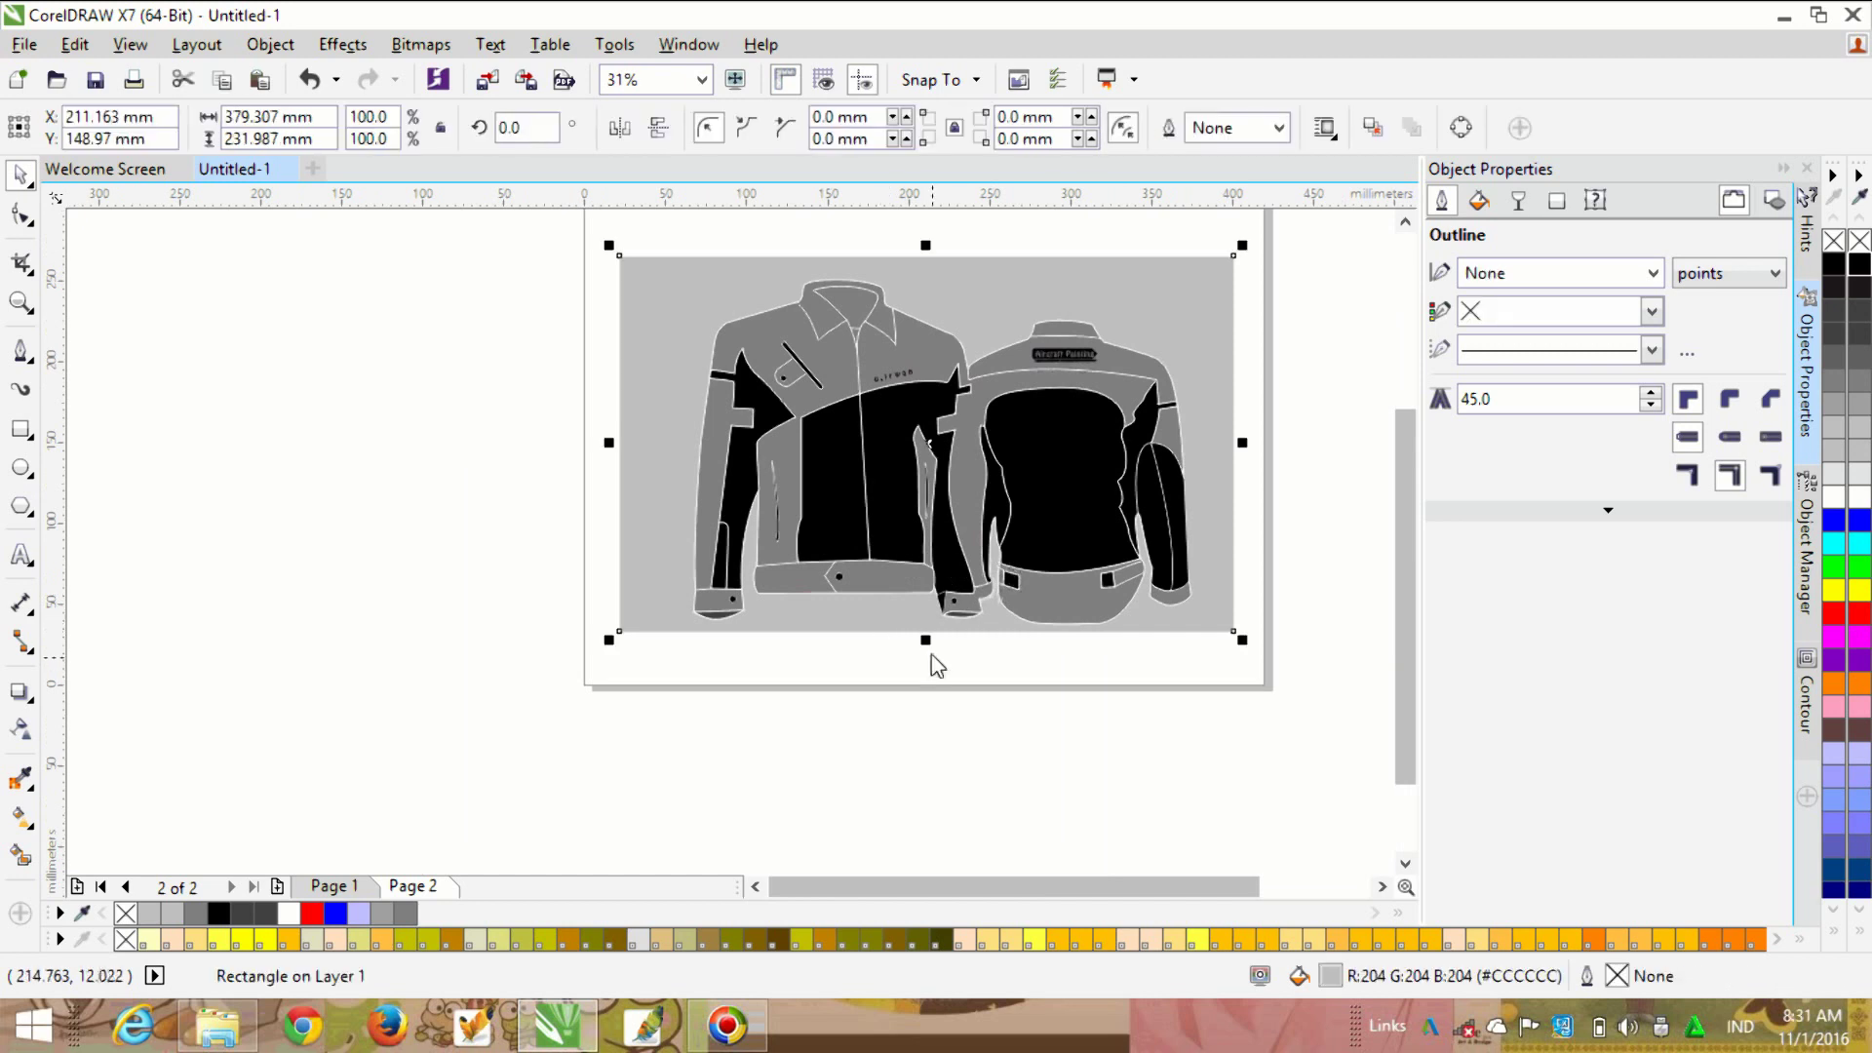
left_click_drag(927, 668, 927, 667)
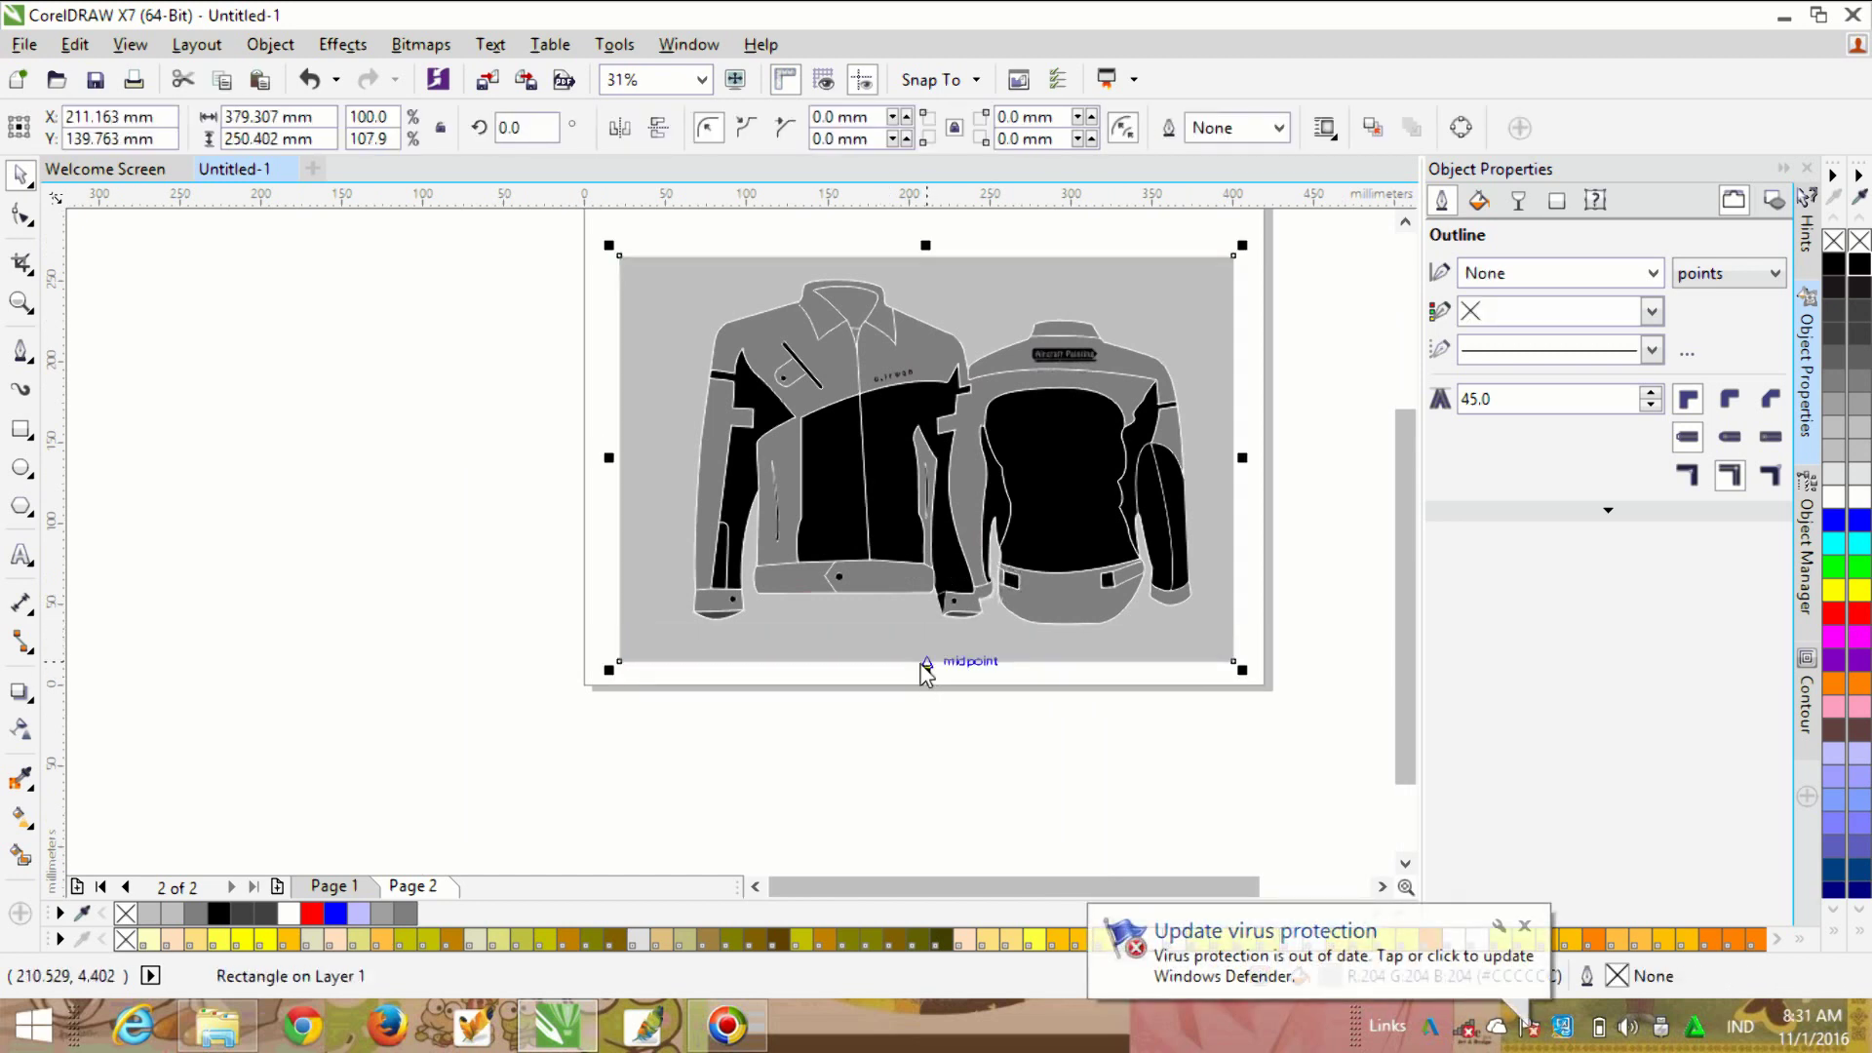
mouse_move(927, 249)
left_mouse_down()
mouse_move(929, 221)
mouse_move(934, 282)
left_mouse_up()
left_click_drag(618, 517, 633, 506)
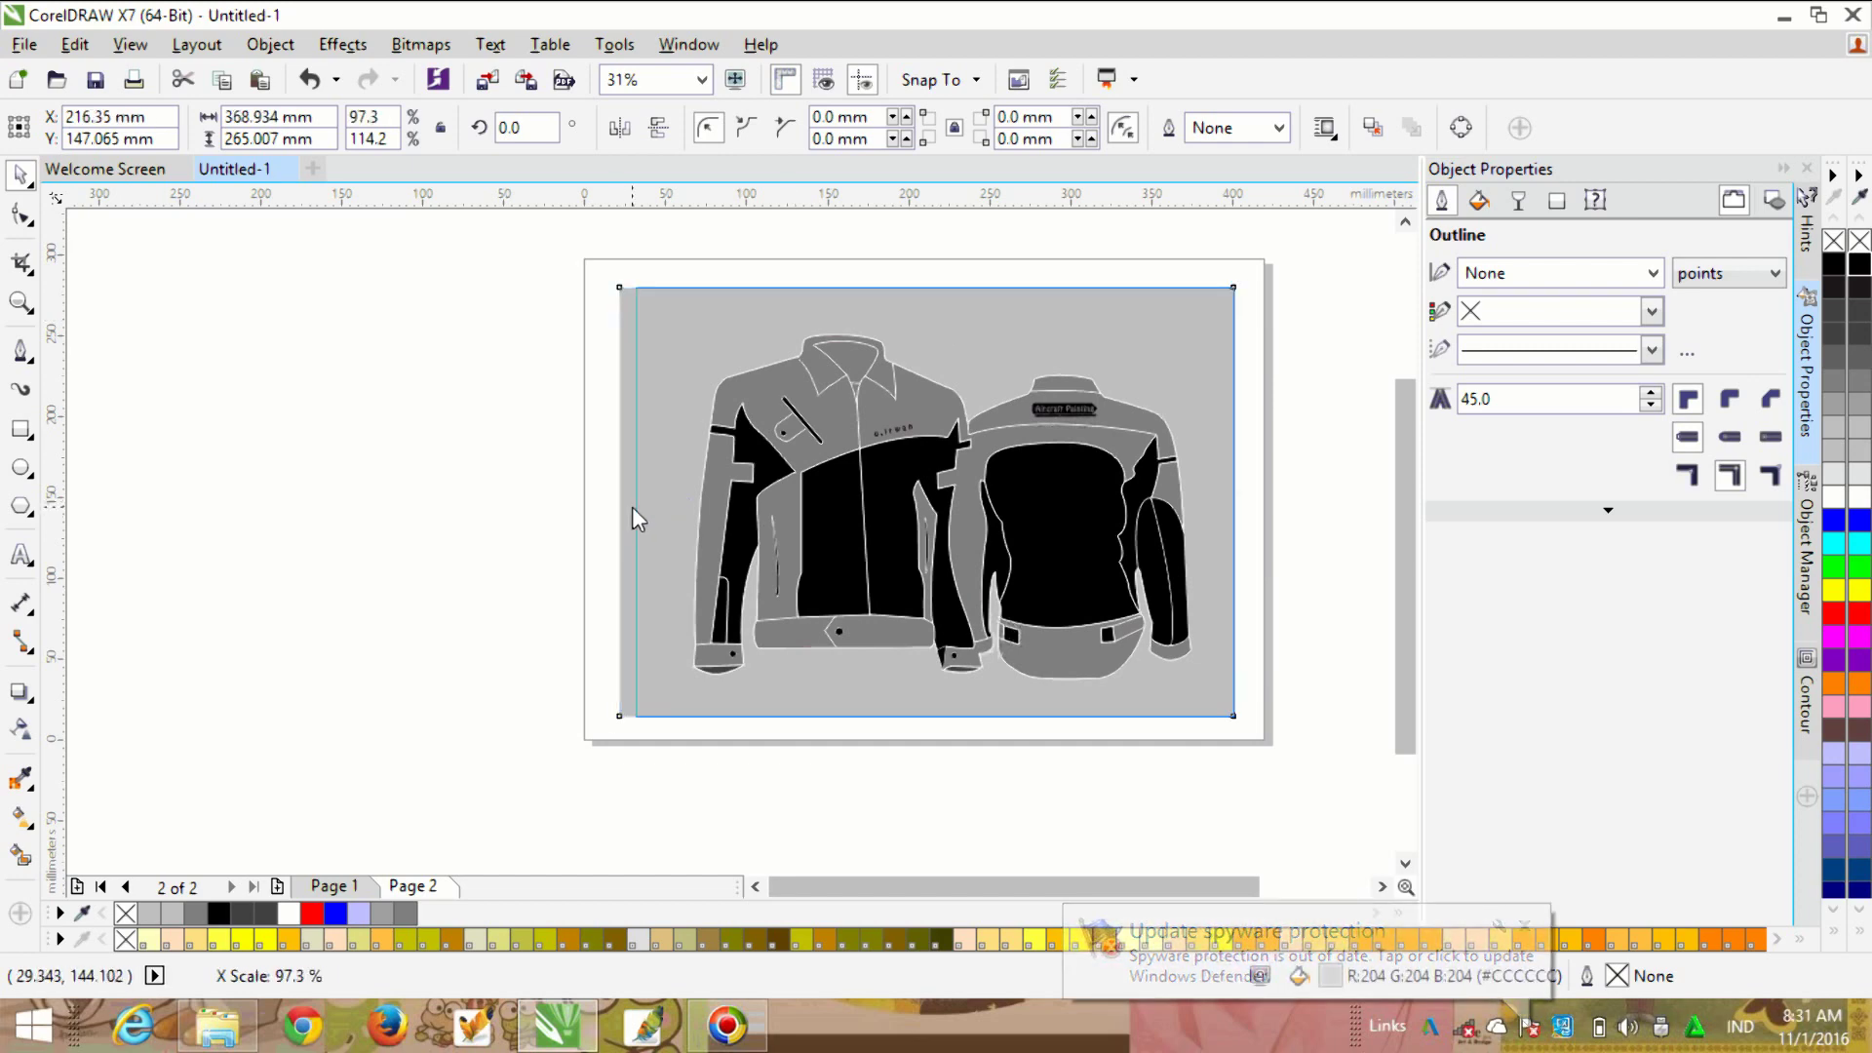
left_click(557, 523)
Step: Glance at the jacket photo page, then return to the vector jacket page
scroll(554, 523, "down", 1)
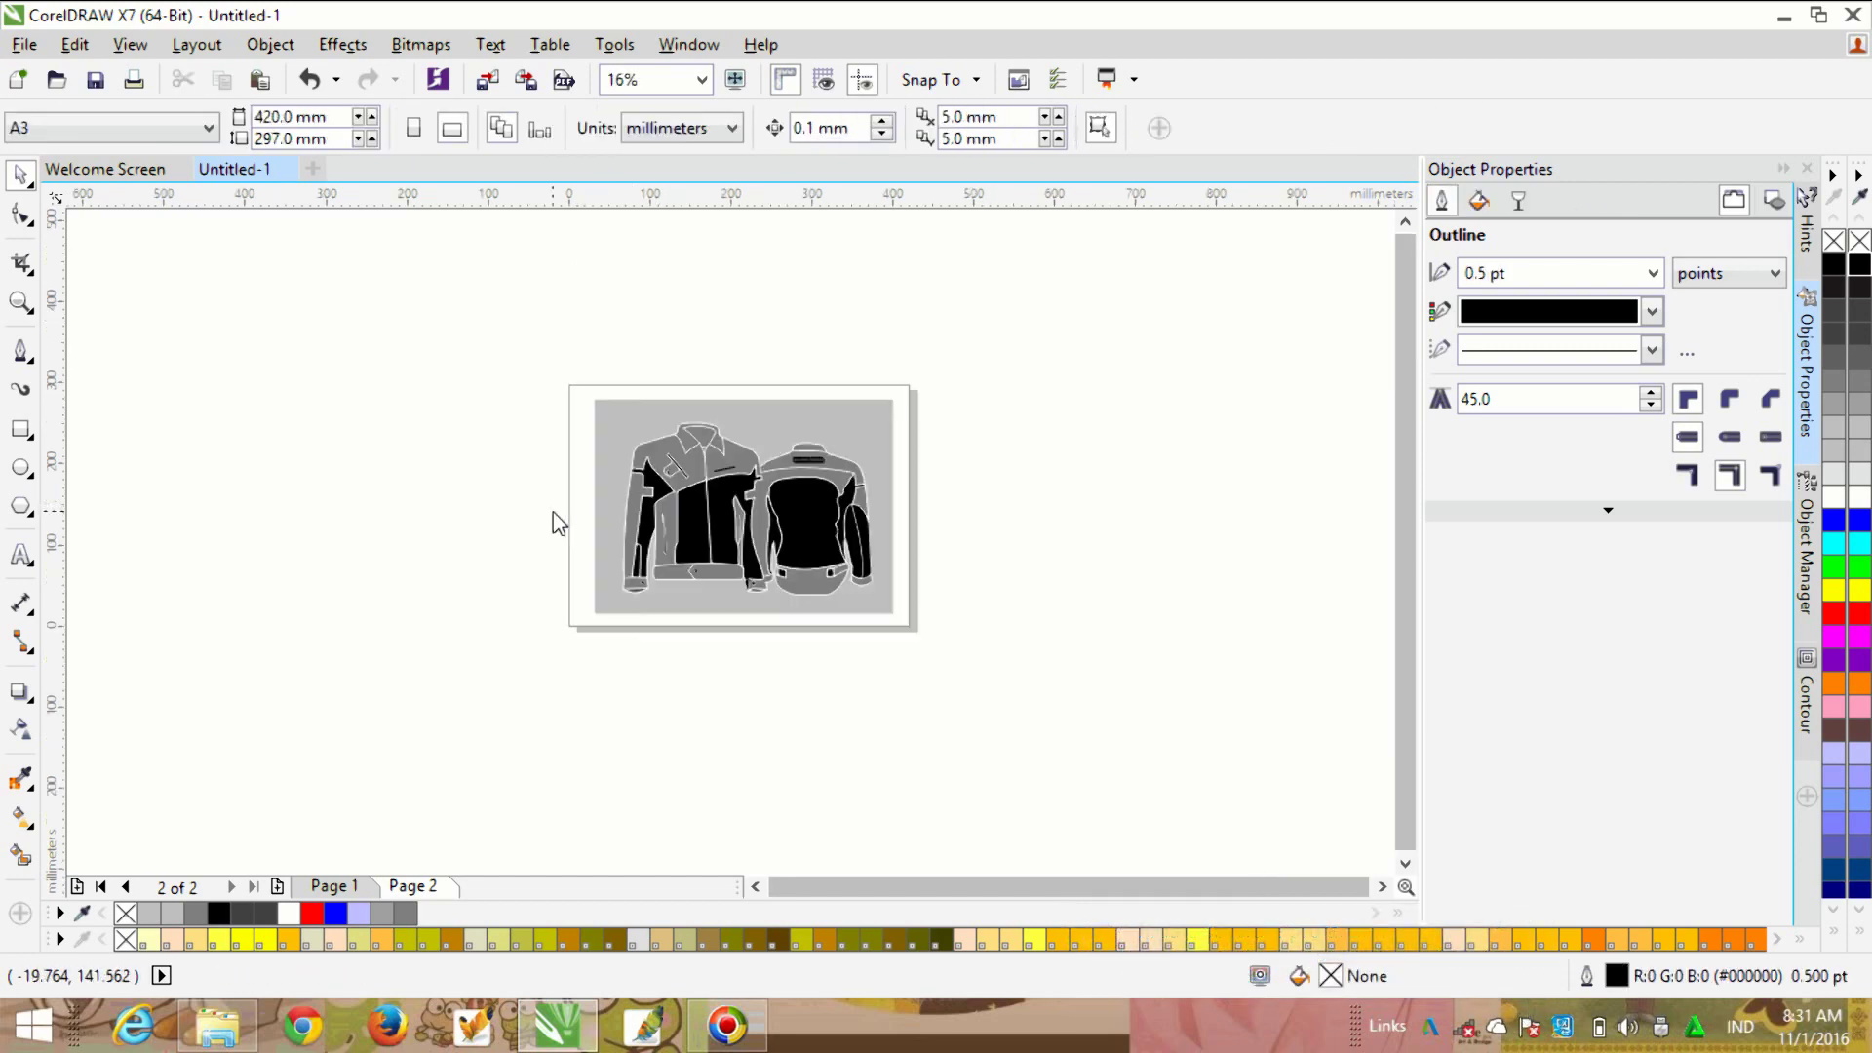
scroll(704, 437, "up", 2)
scroll(705, 437, "down", 2)
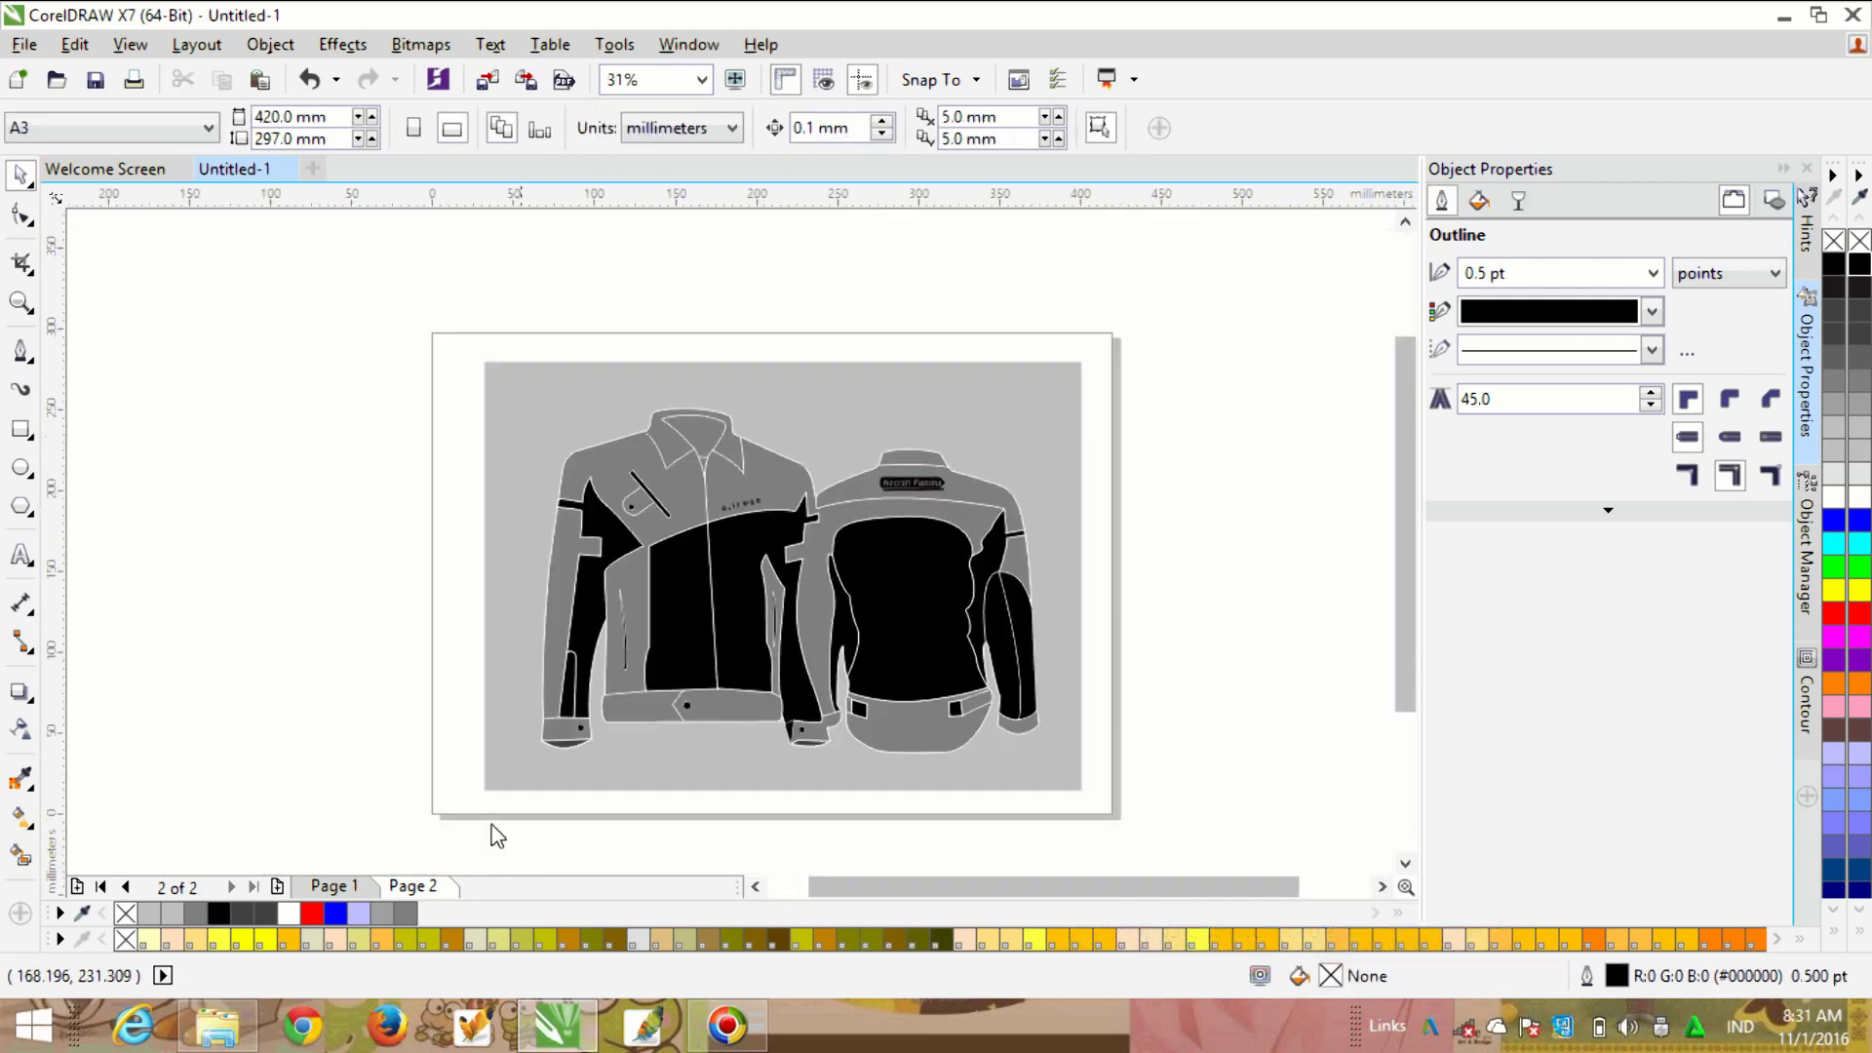
left_click(336, 885)
scroll(763, 494, "up", 2)
scroll(762, 494, "down", 1)
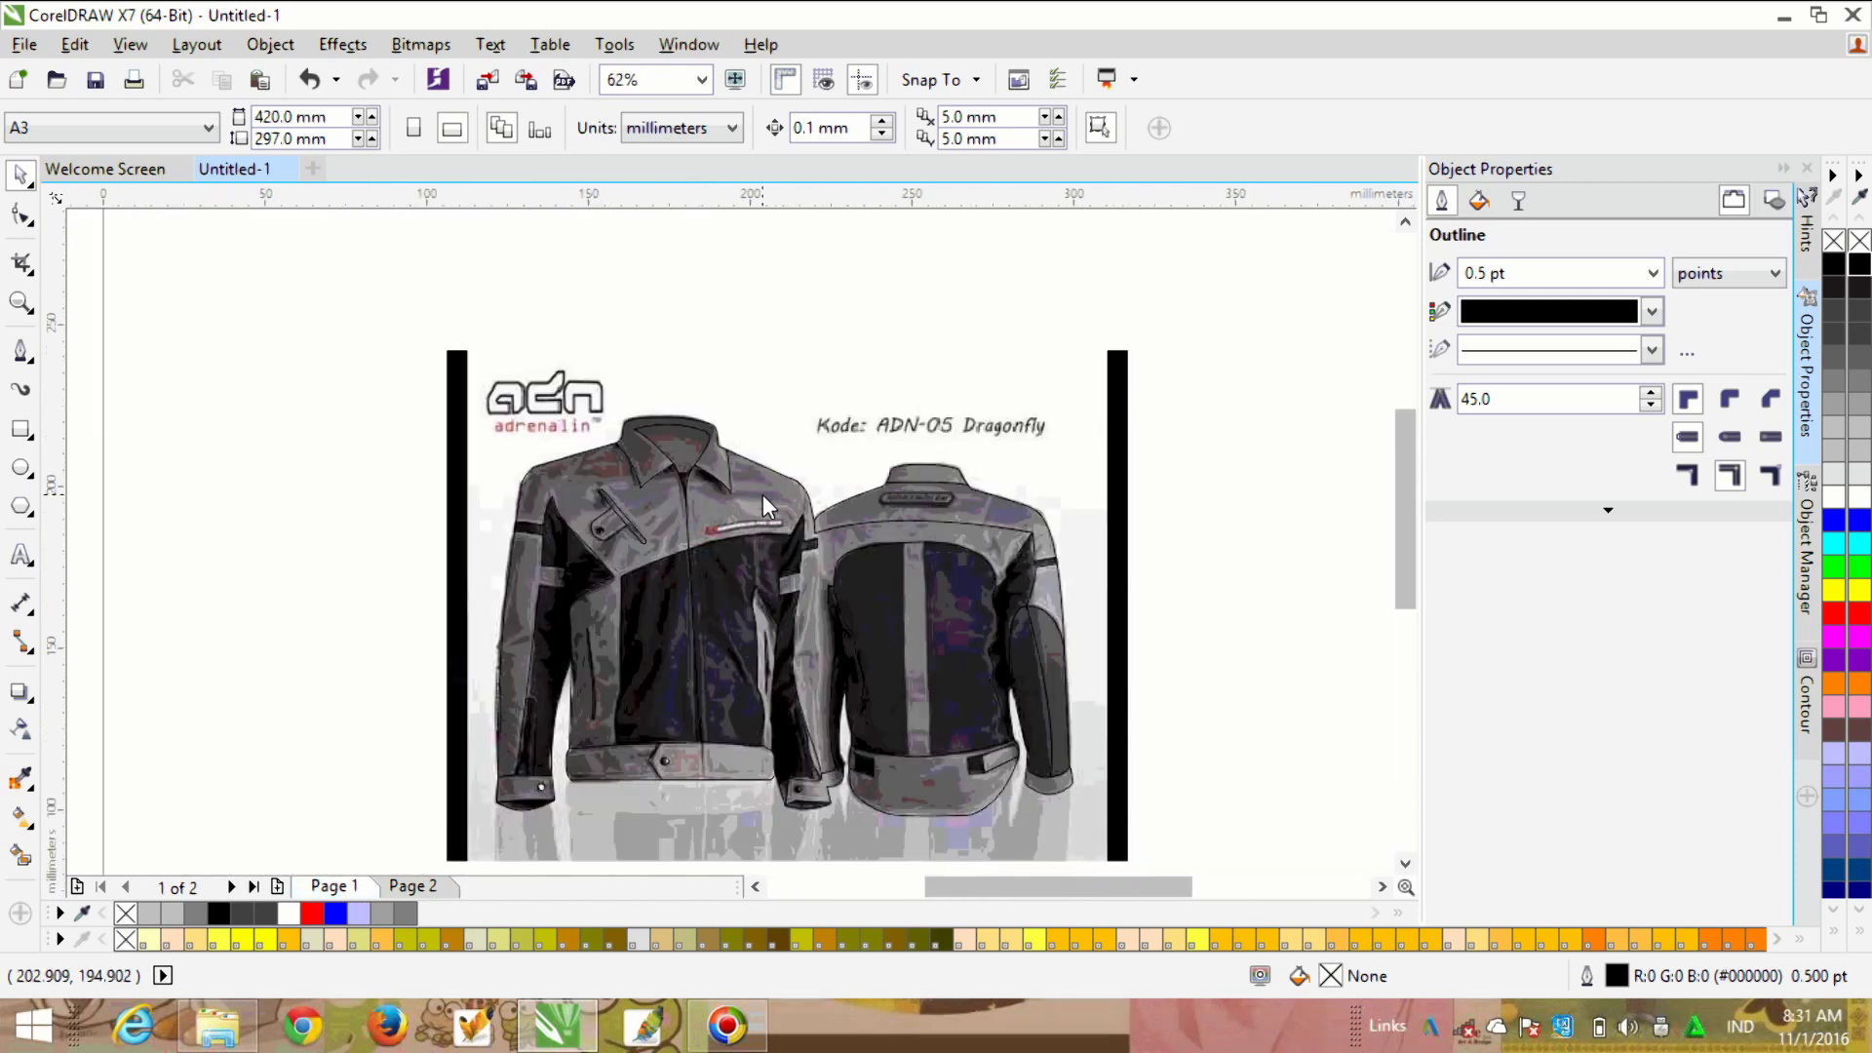
key("Page_Down")
scroll(629, 606, "down", 1)
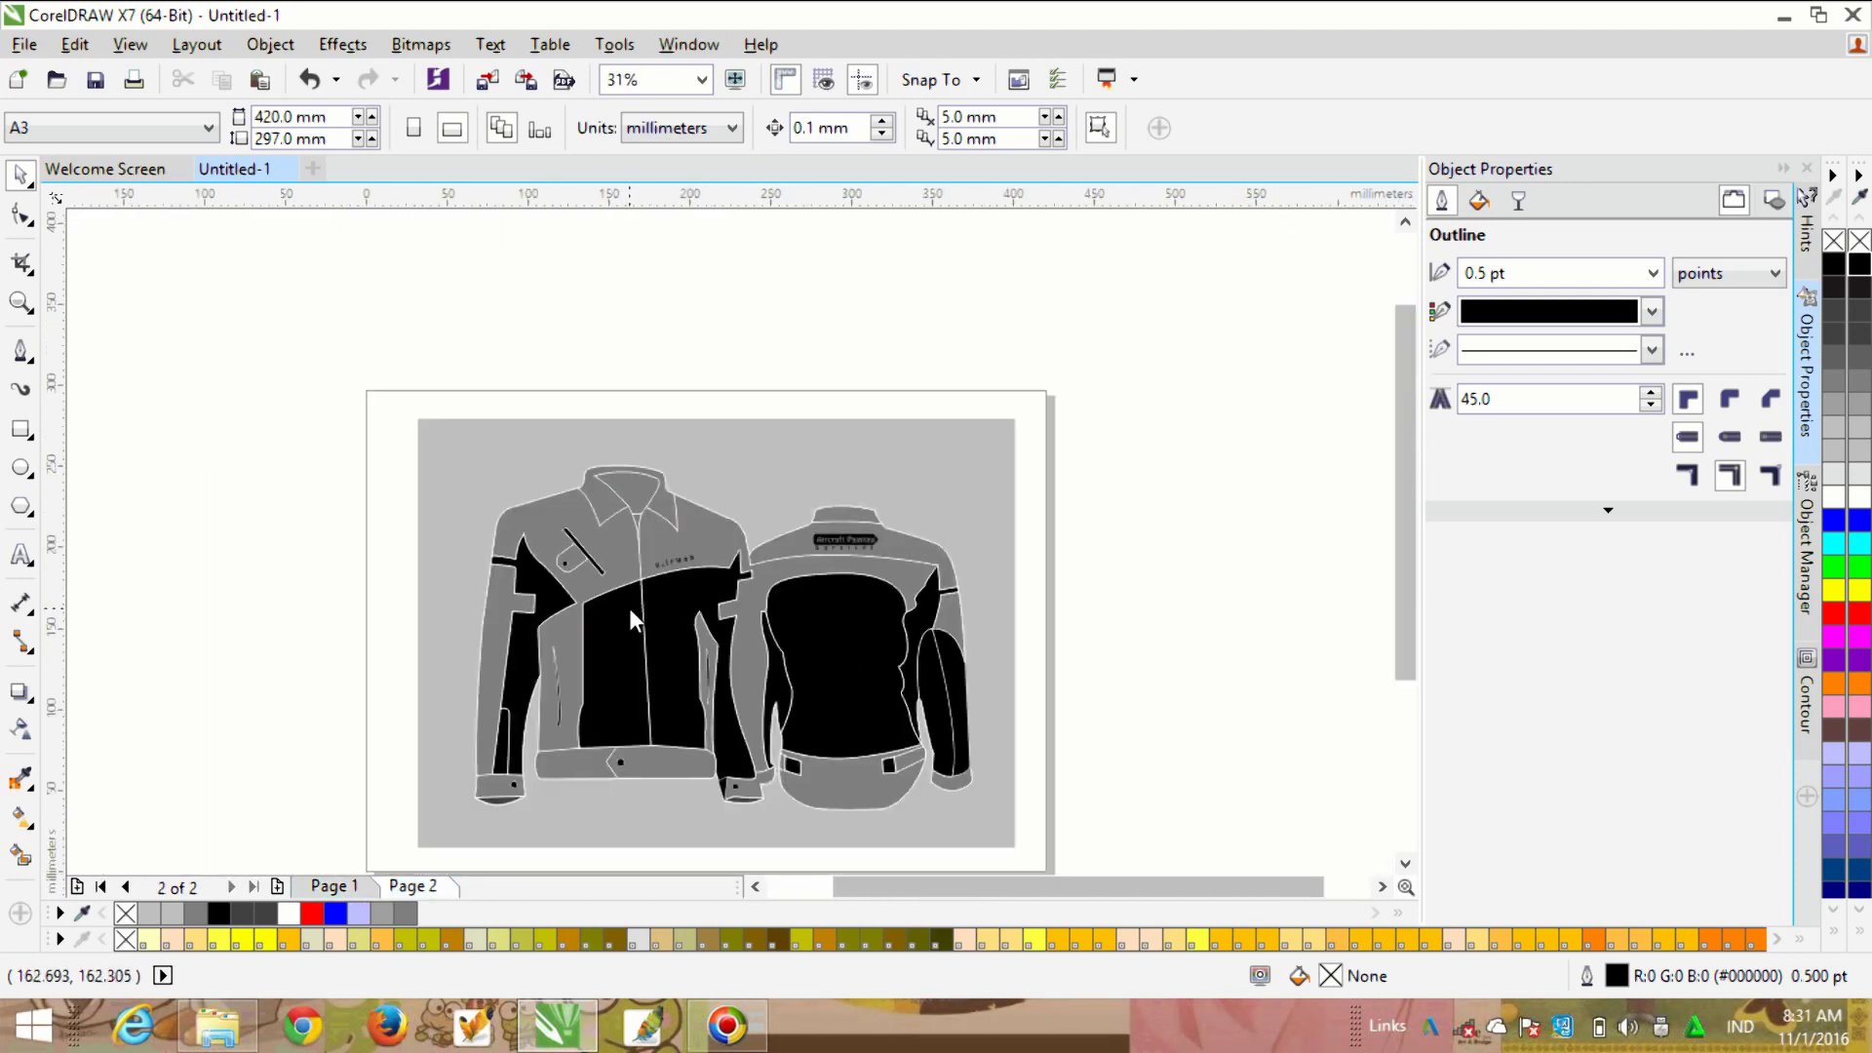
scroll(606, 745, "up", 1)
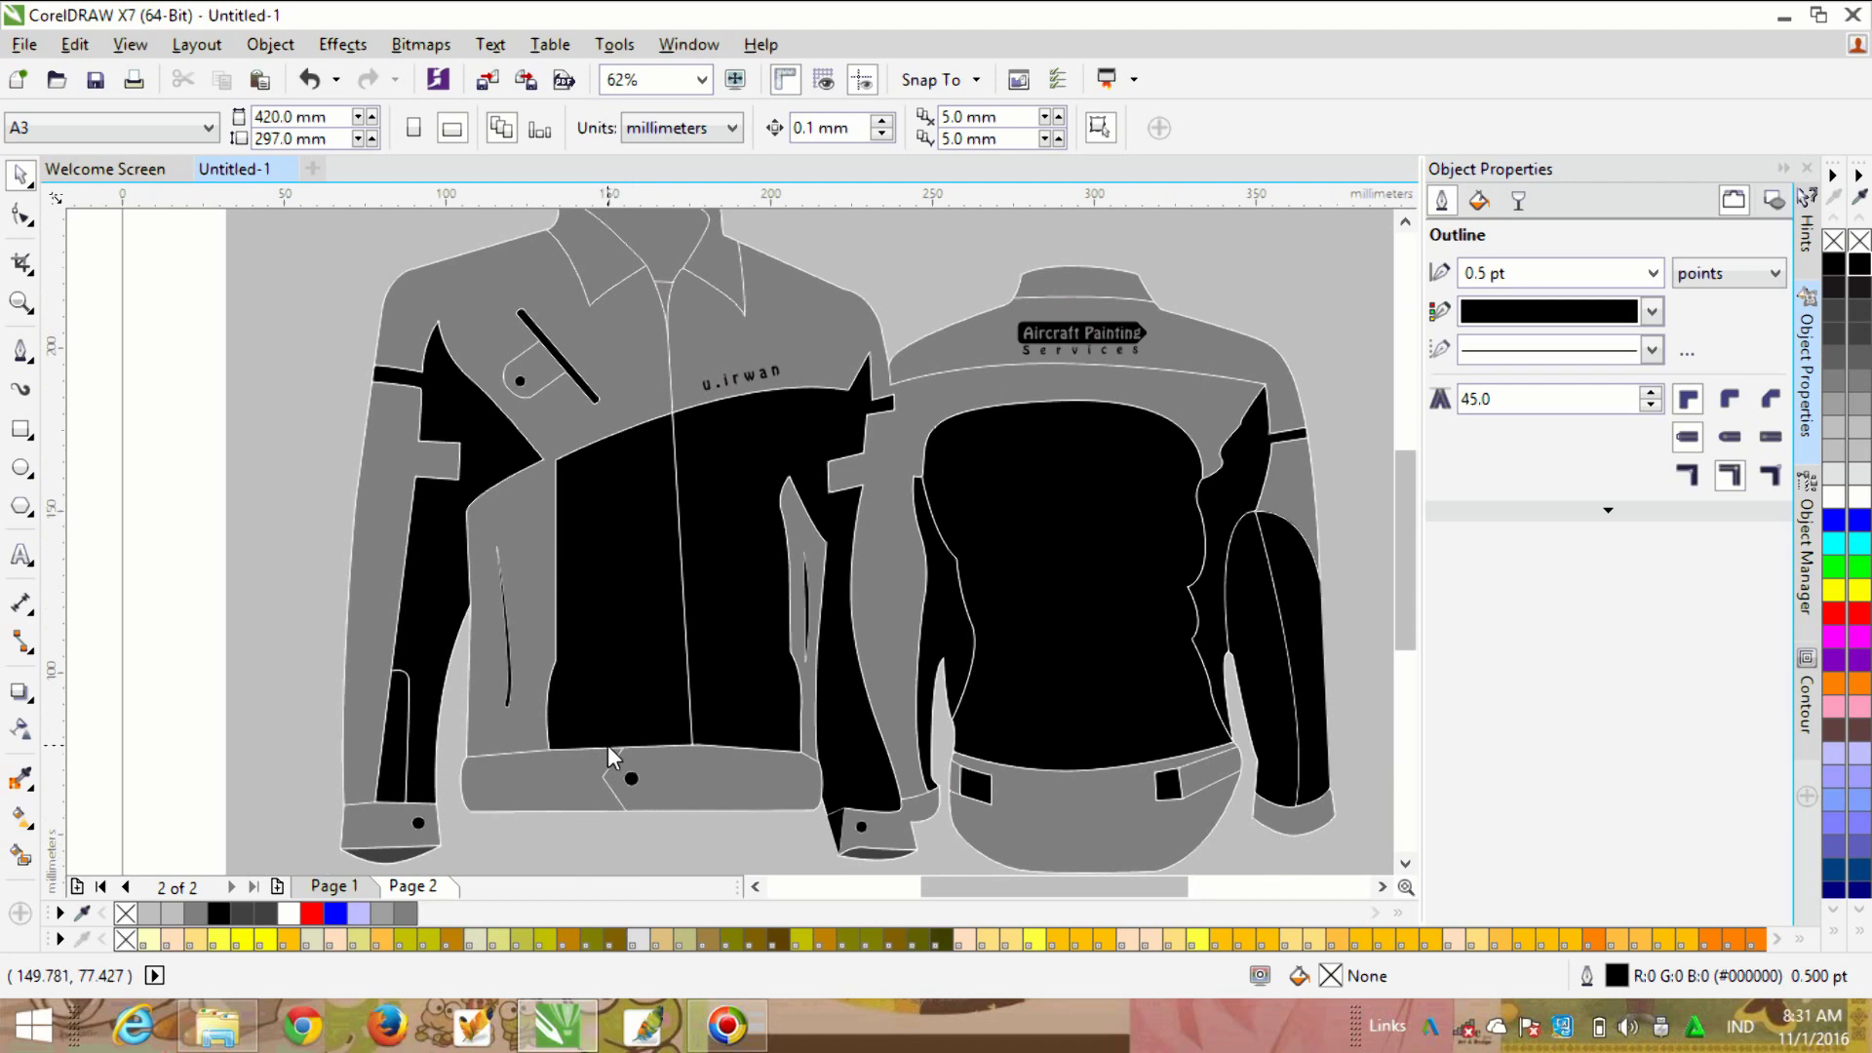
scroll(609, 750, "down", 1)
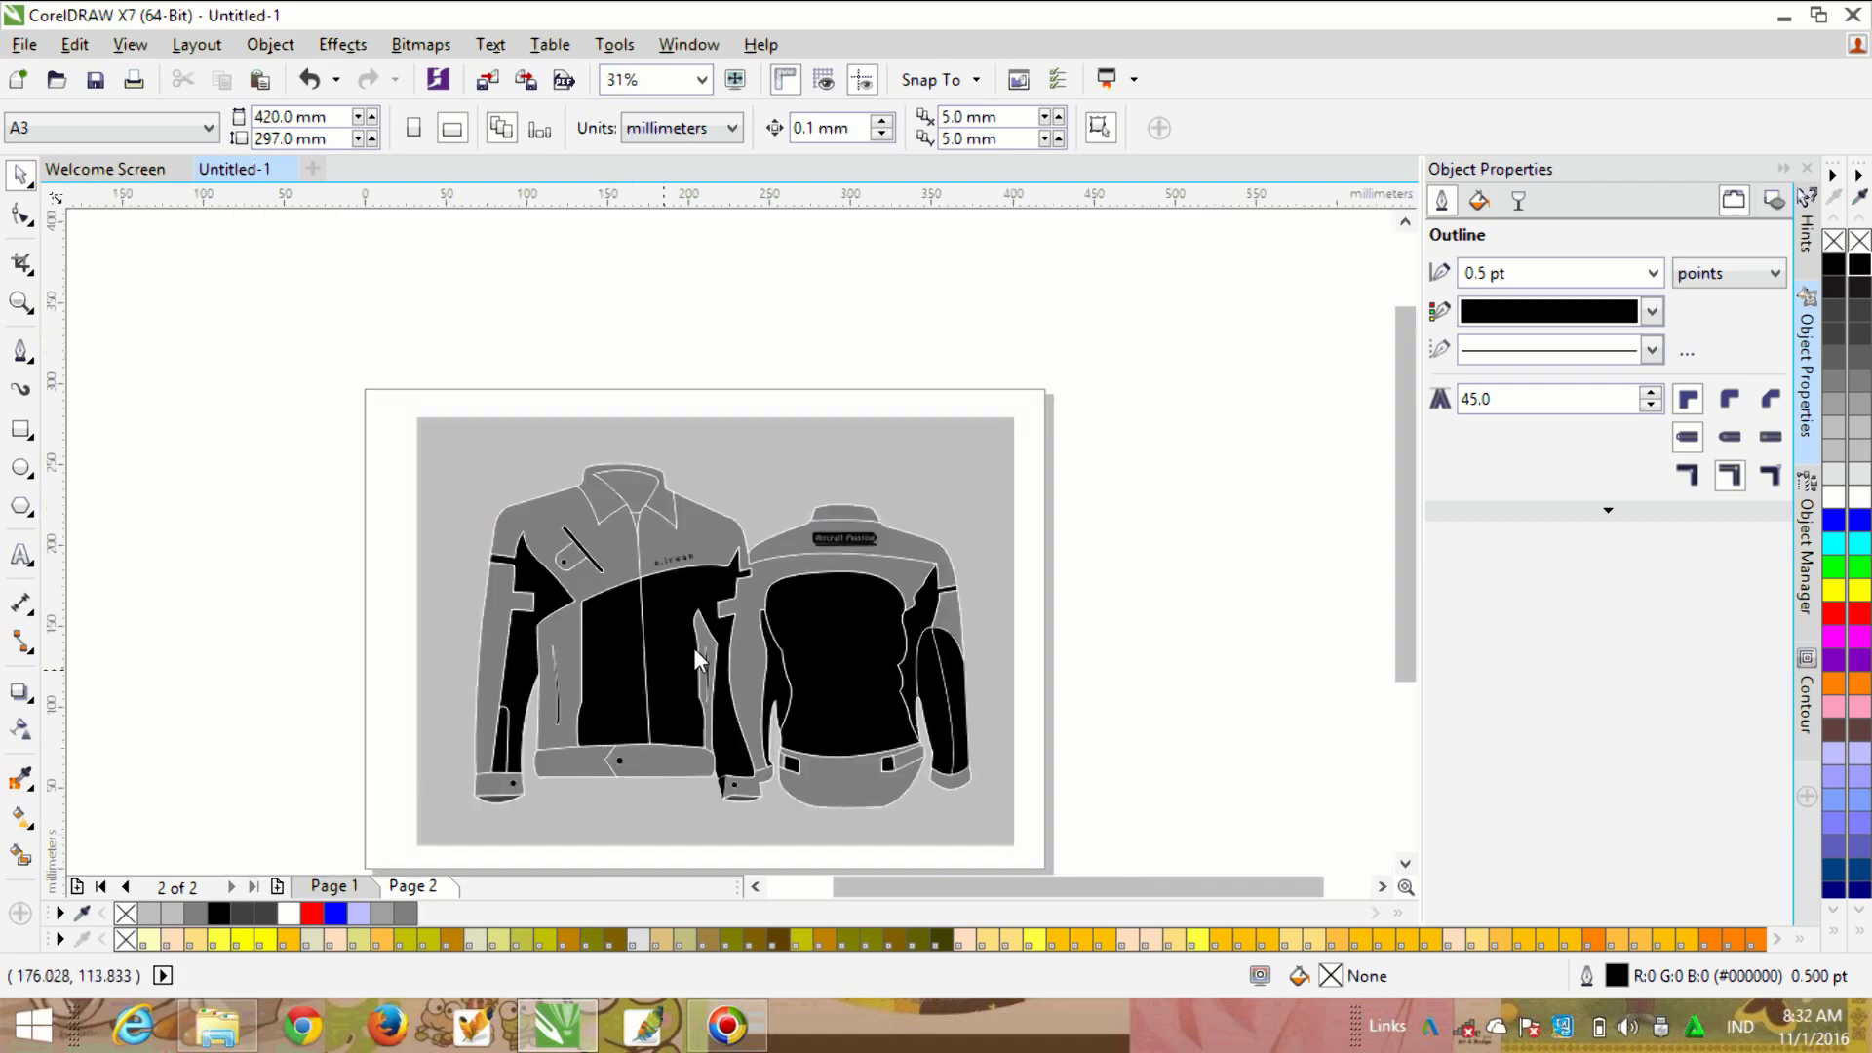
scroll(693, 647, "up", 1)
Step: Save the drawing as 'jaket apc' in the D:\job folder
key("ctrl+s")
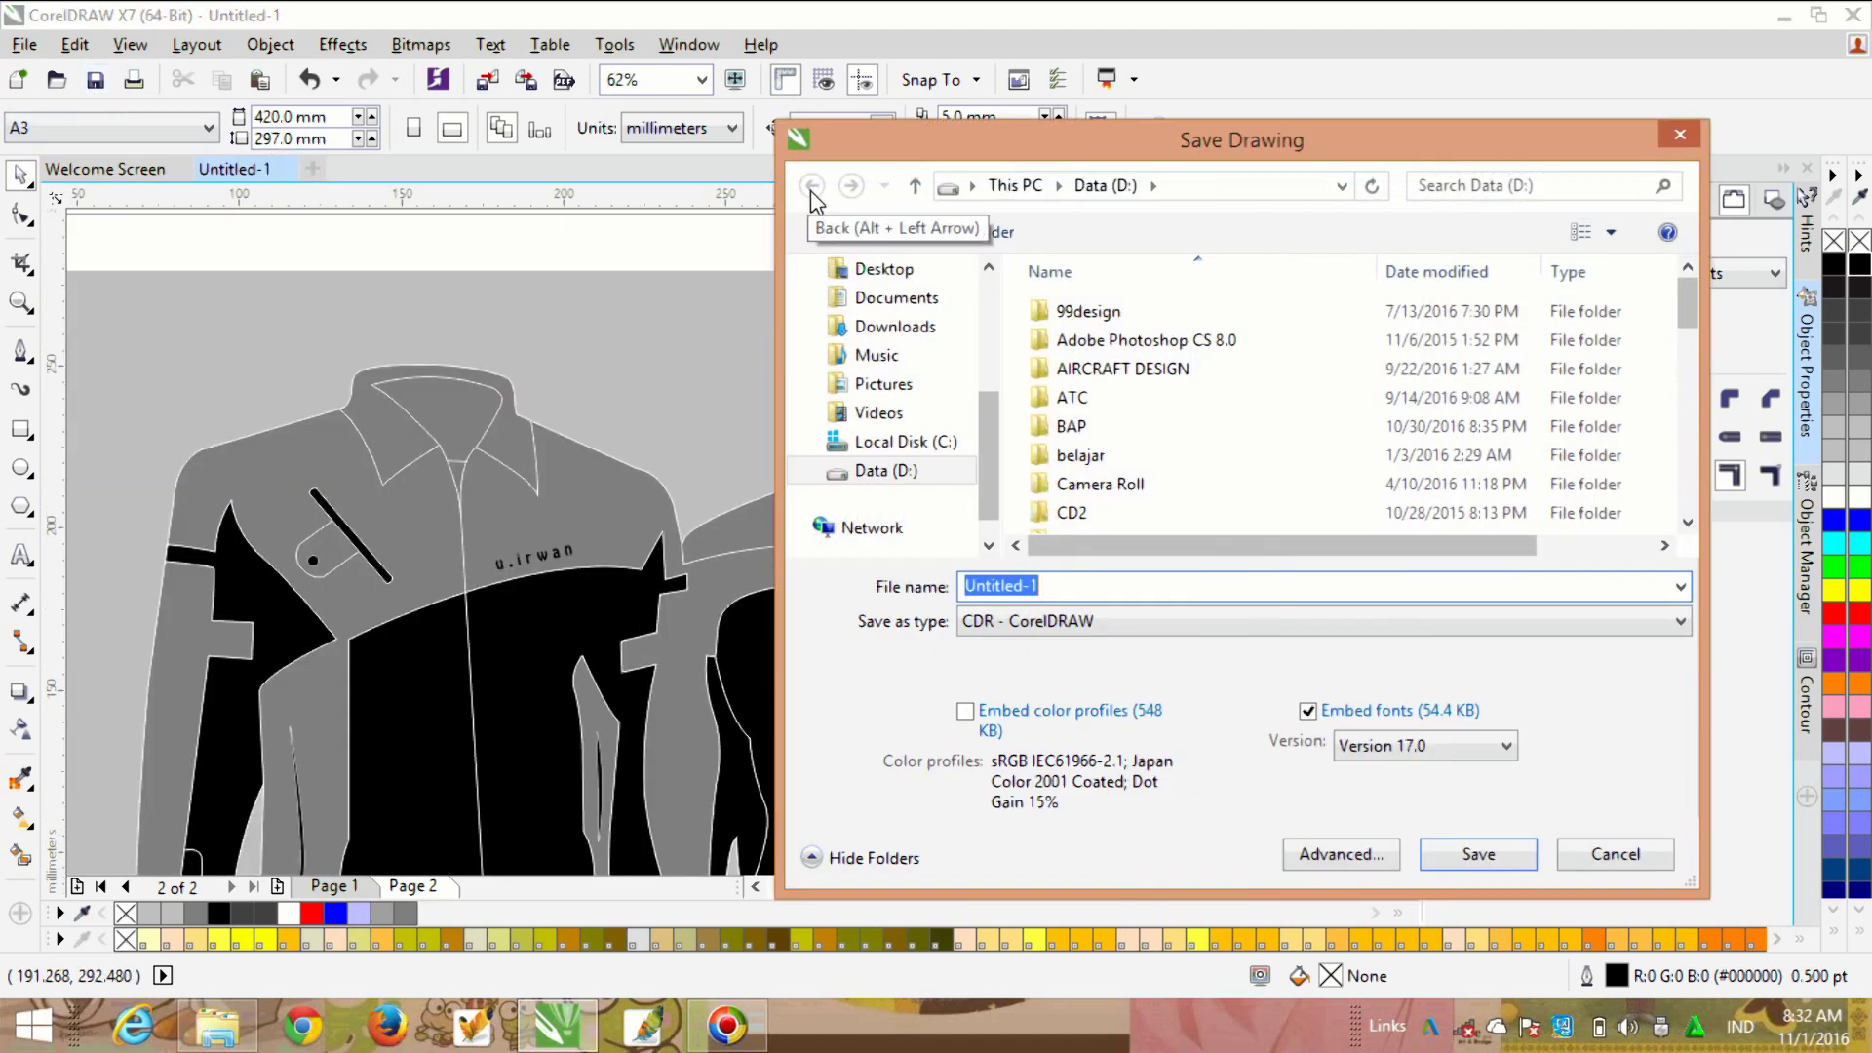
left_click(1092, 426)
scroll(1117, 429, "down", 4)
double_click(1070, 374)
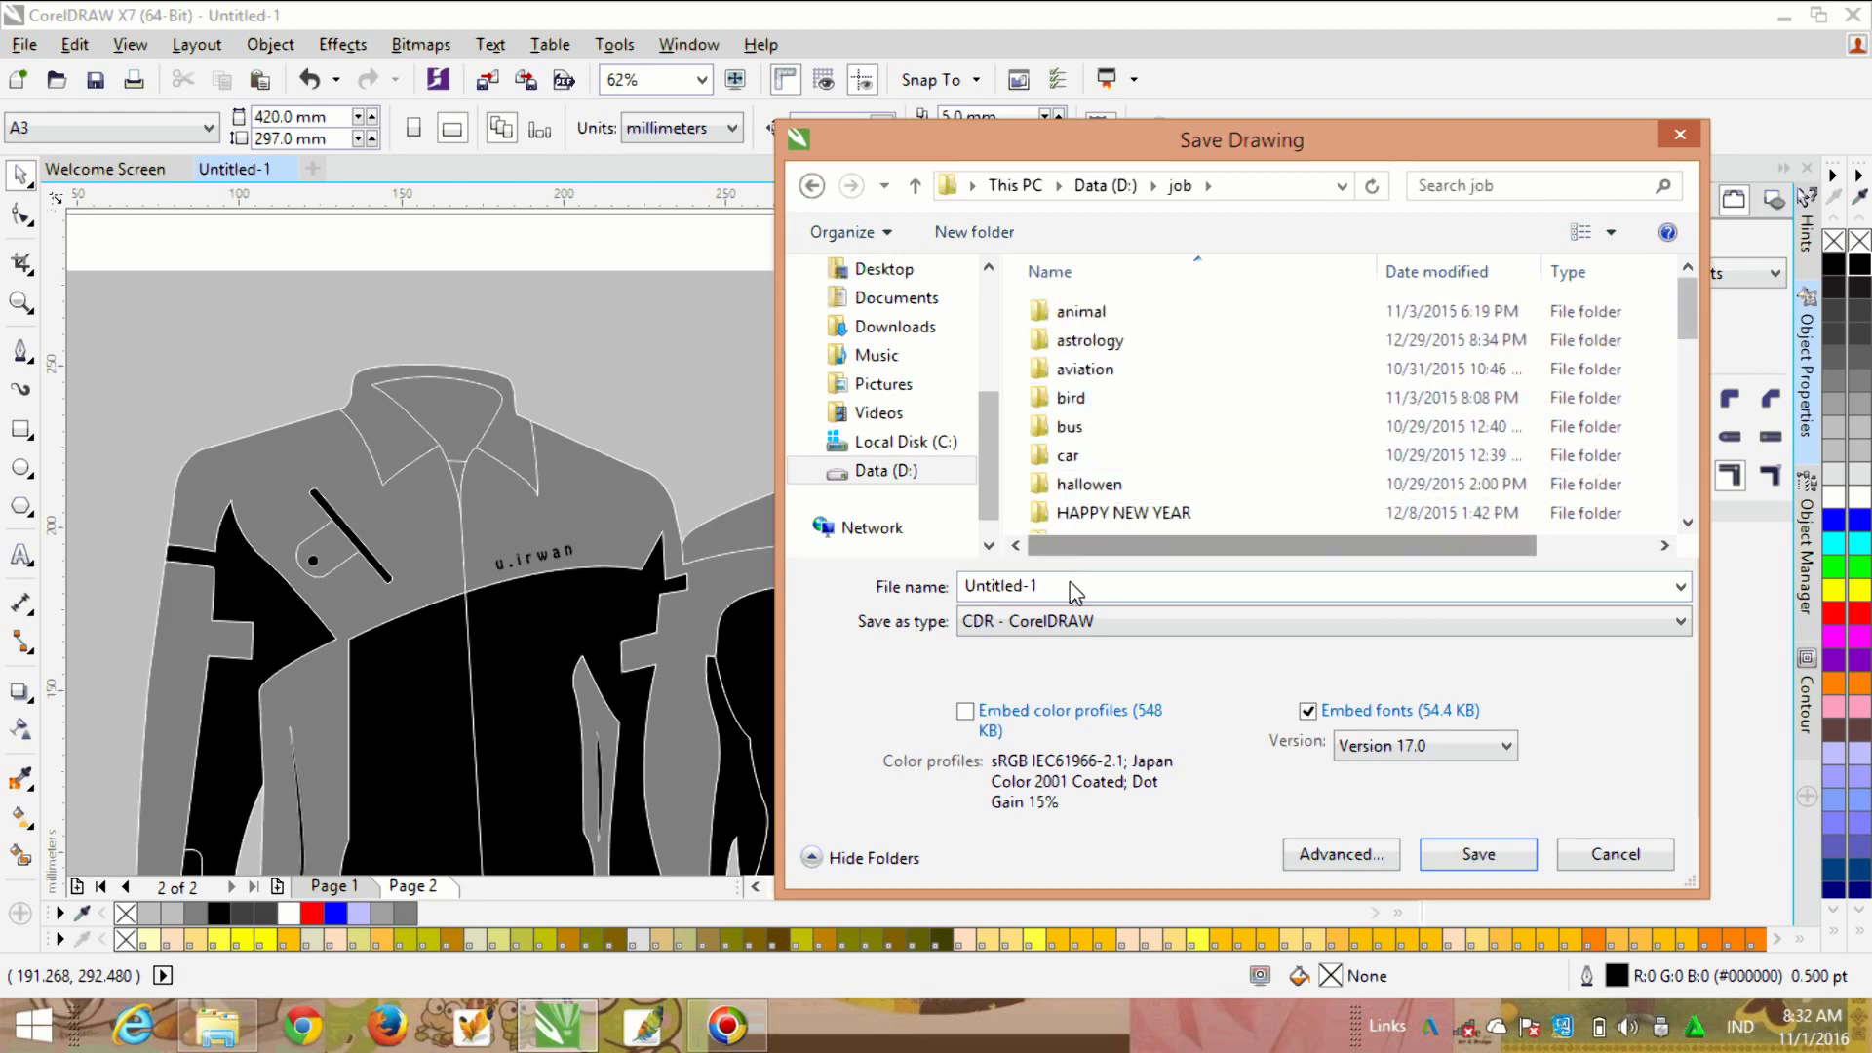
double_click(1053, 583)
type("jaket")
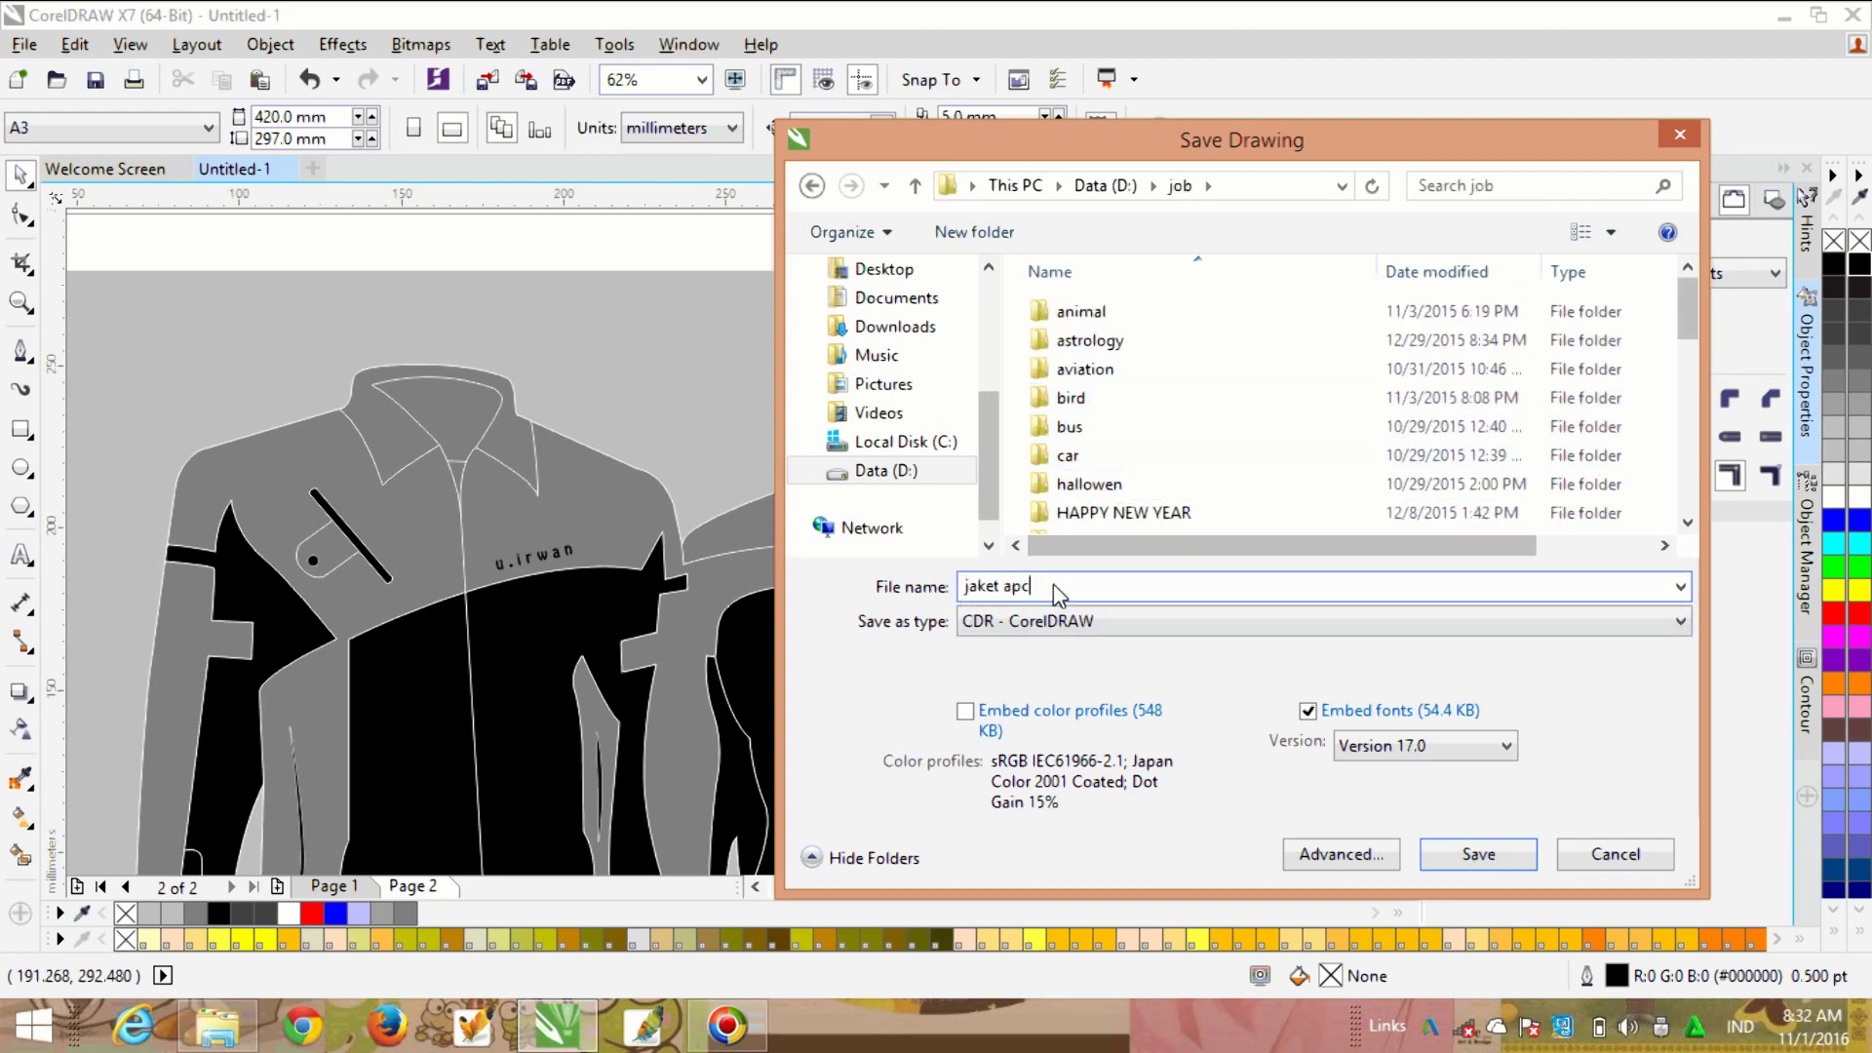
type(" apc")
left_click(1472, 854)
scroll(585, 208, "down", 1)
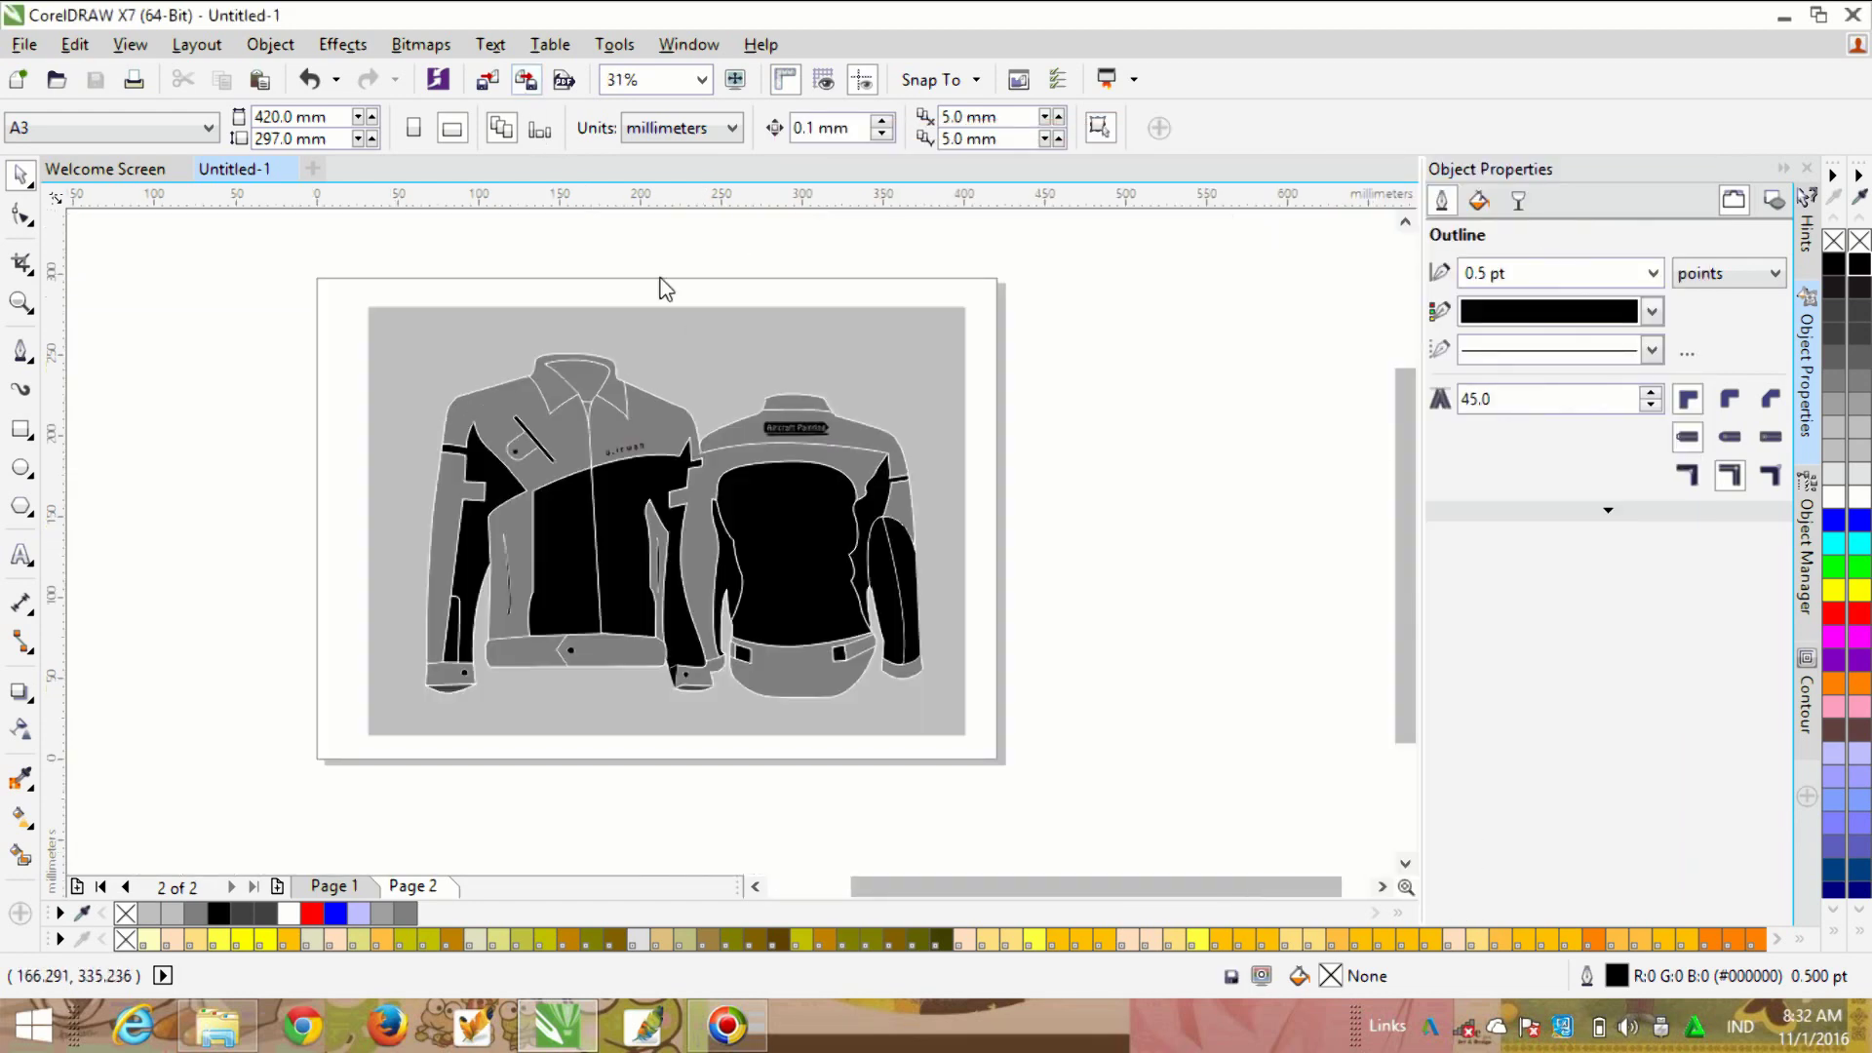
Step: Export the mockup as JPEG 'jaket' to Downloads at 100% quality, then return to Page 2
key("ctrl+e")
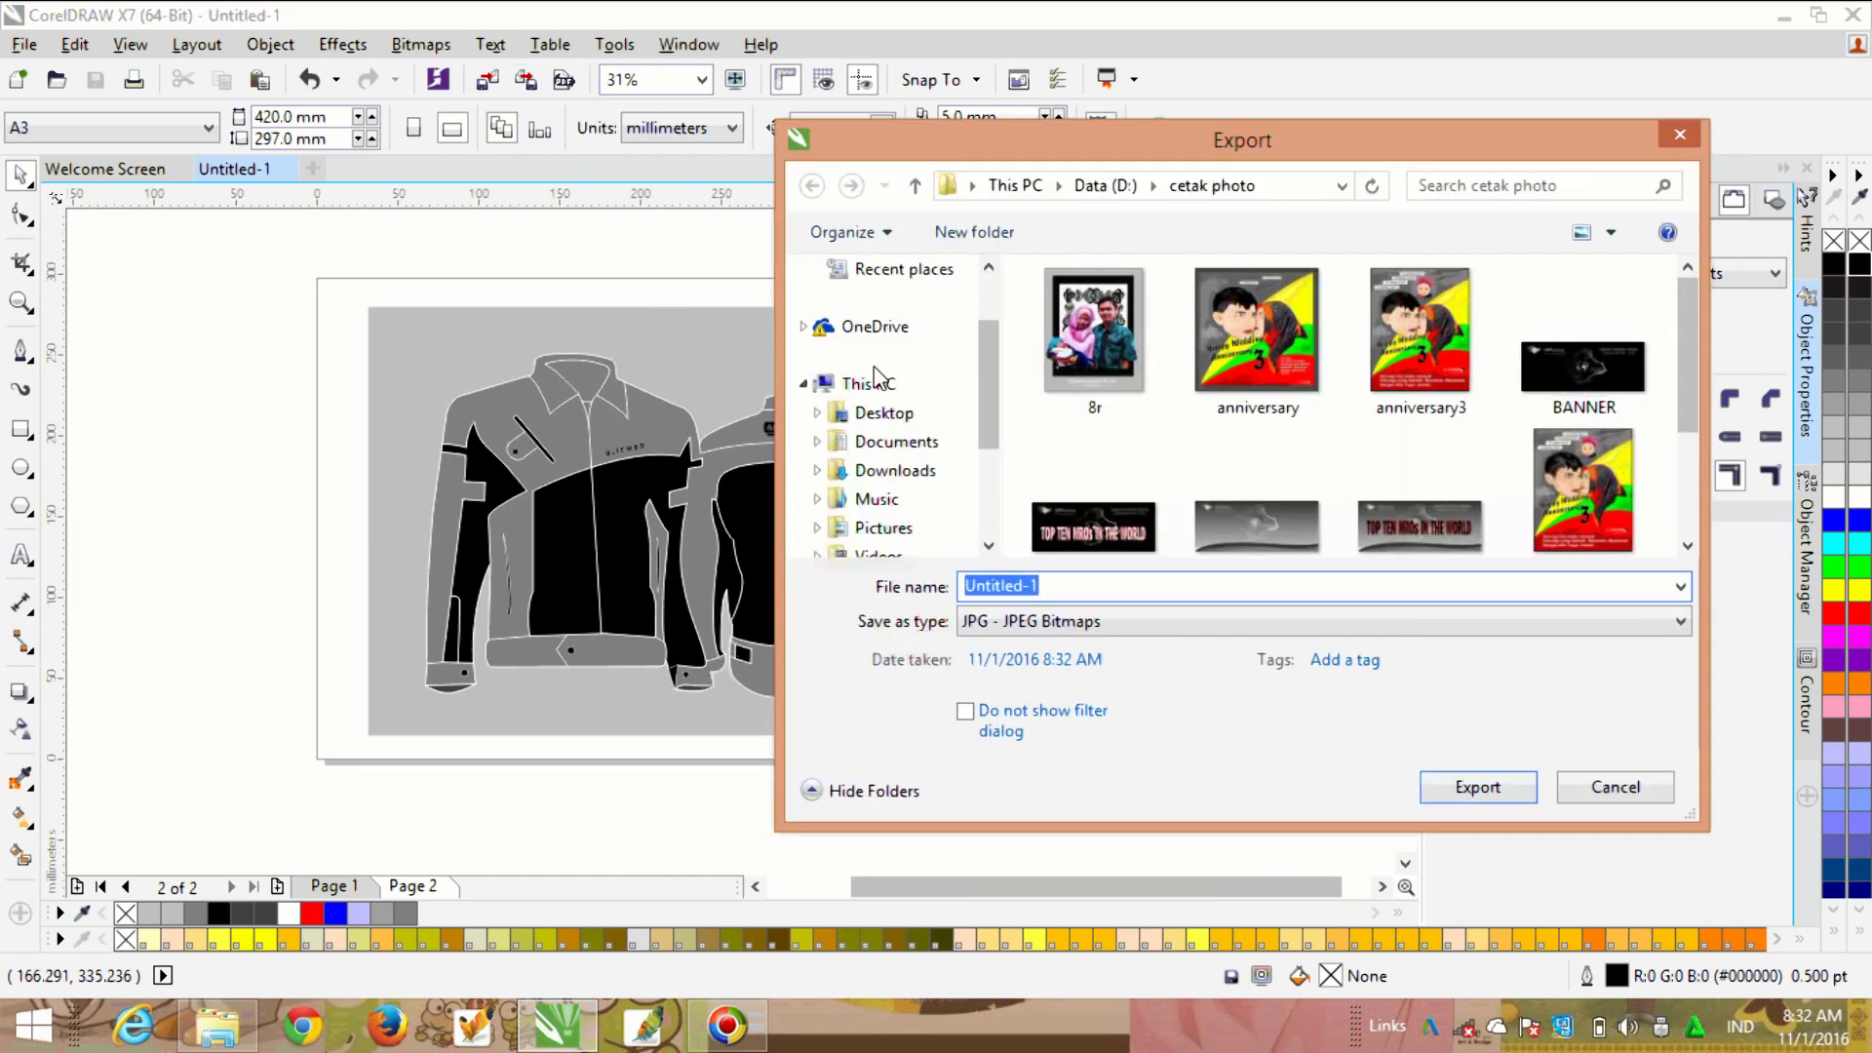
left_click(907, 472)
type("jaket")
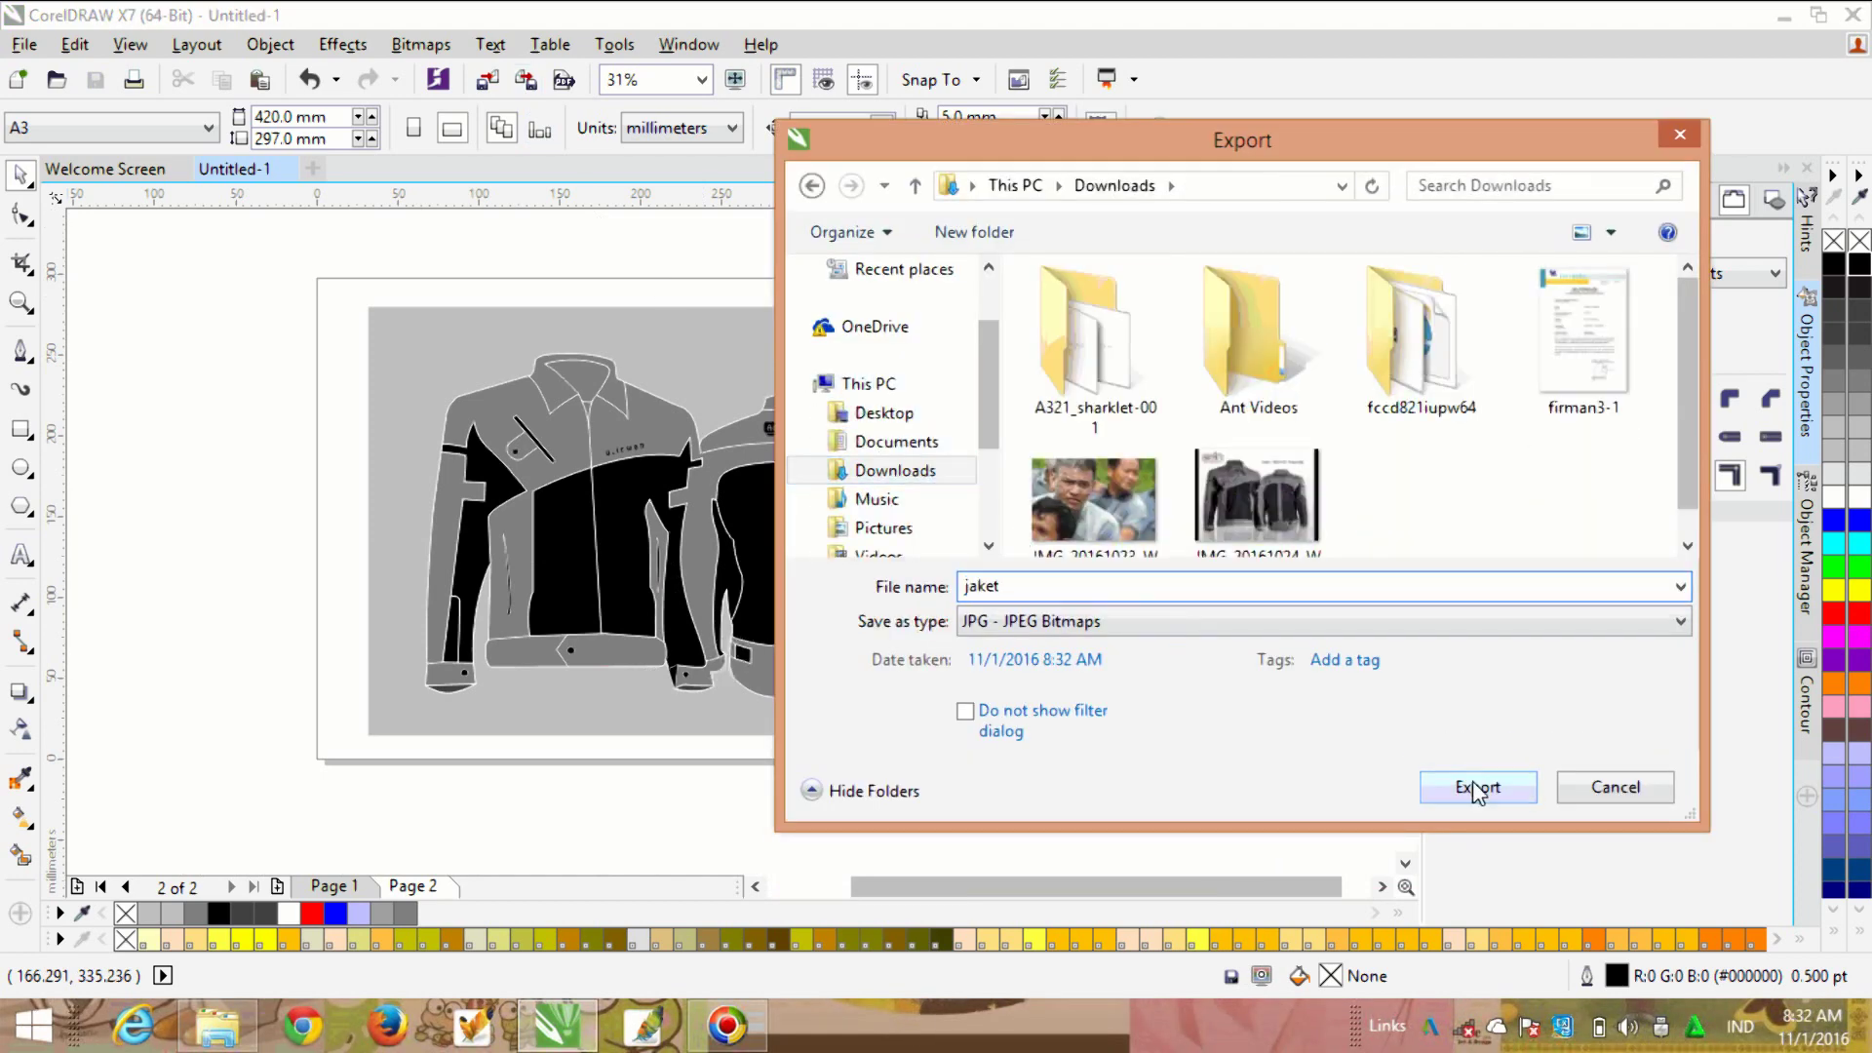
left_click(1474, 787)
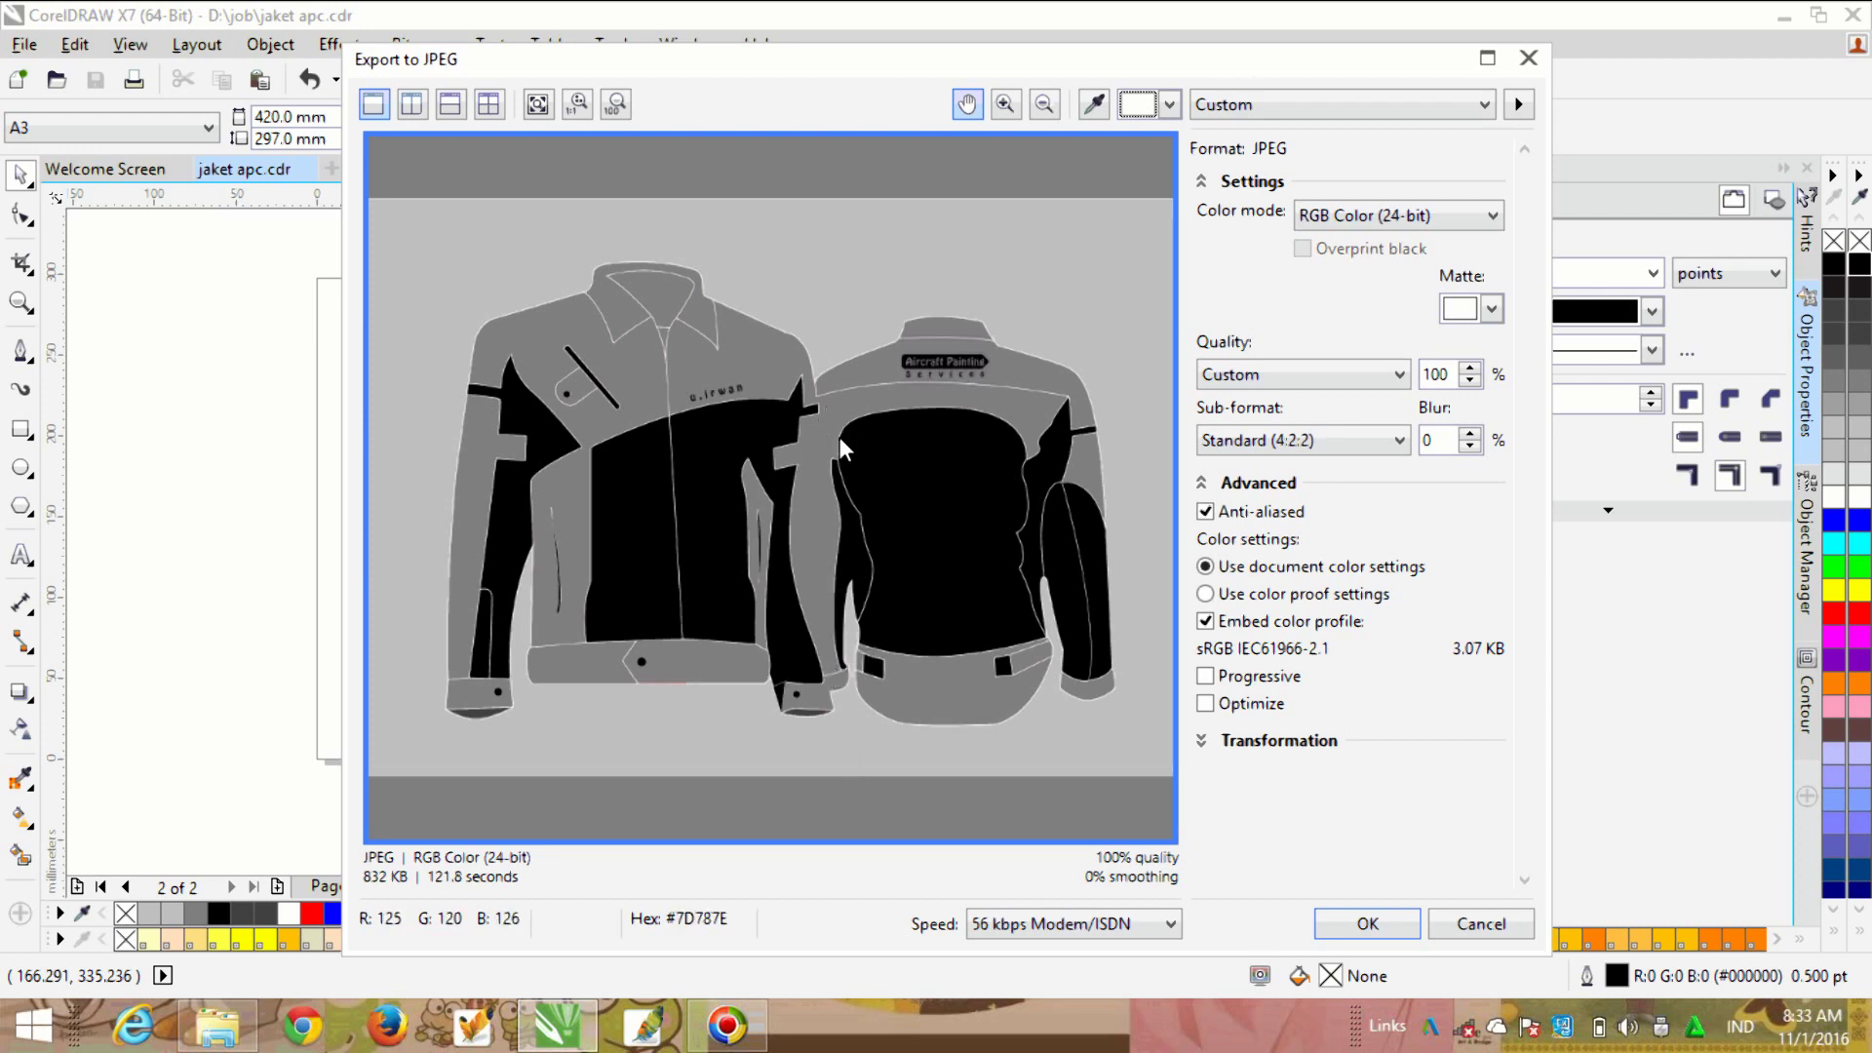
left_click(1368, 923)
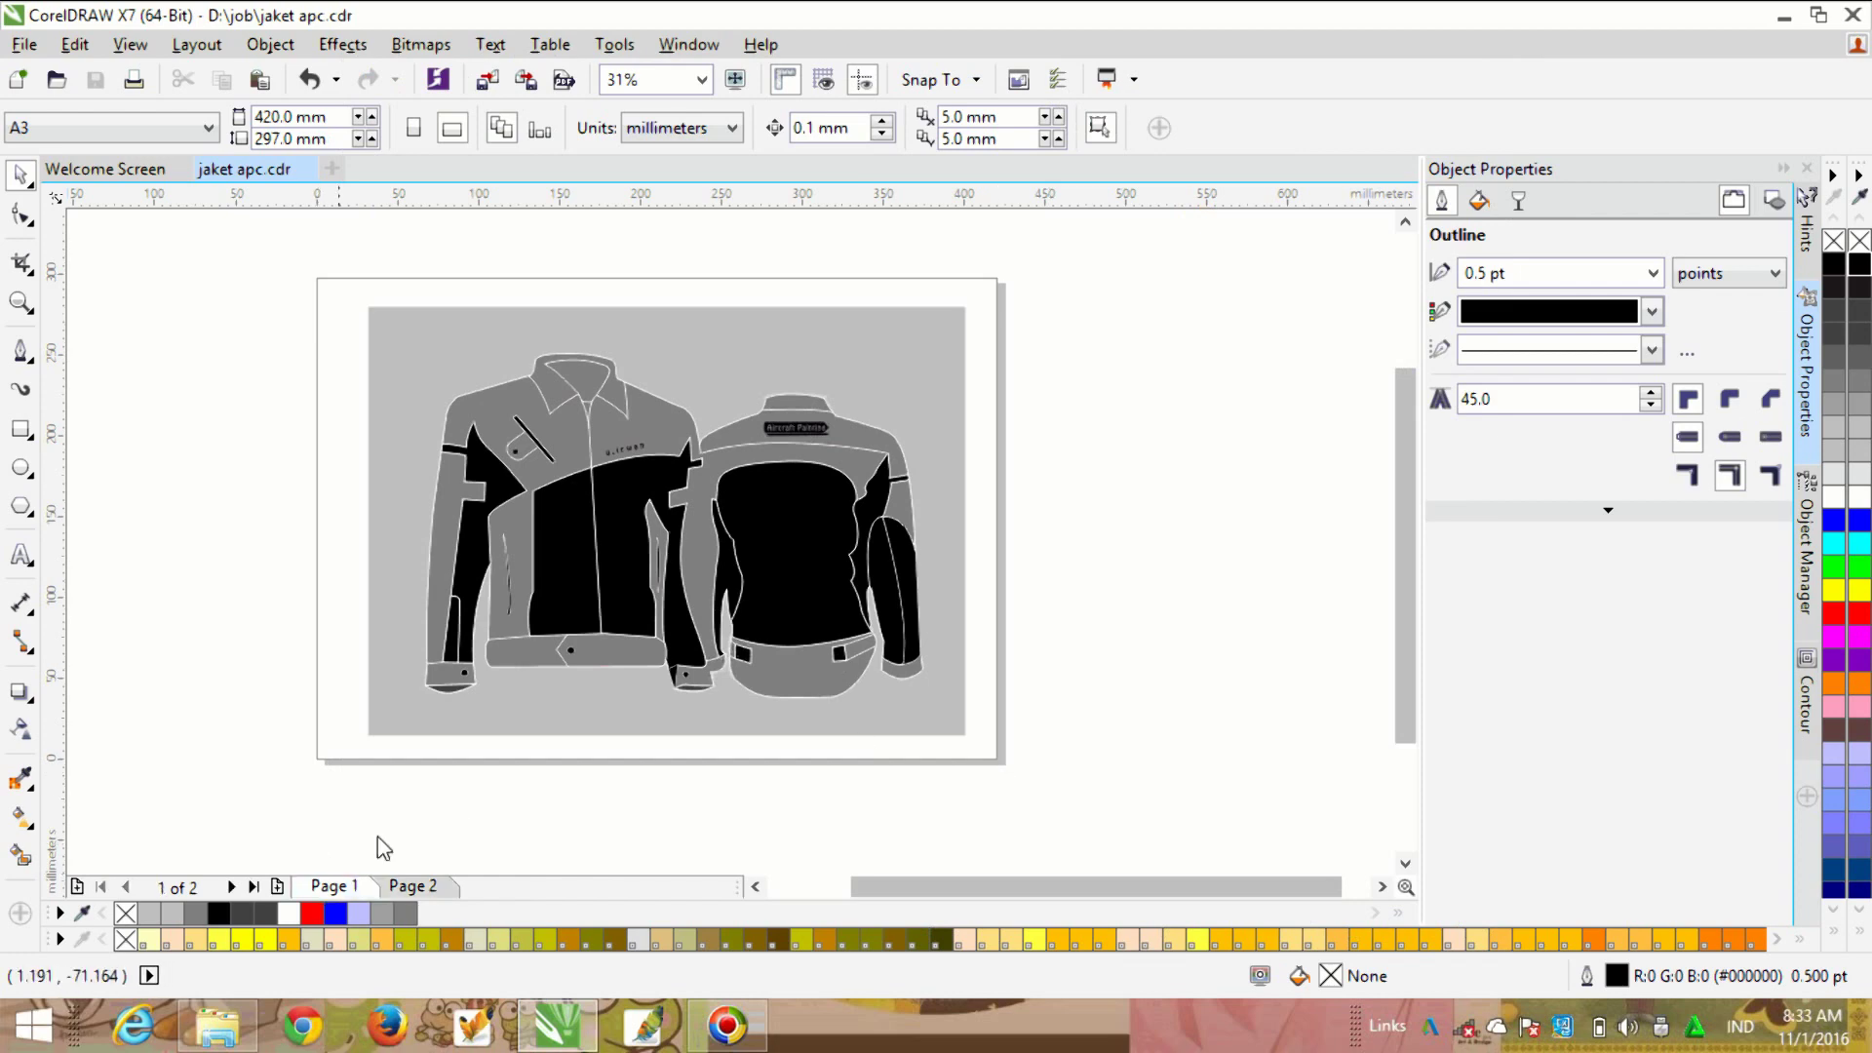
scroll(659, 509, "up", 3)
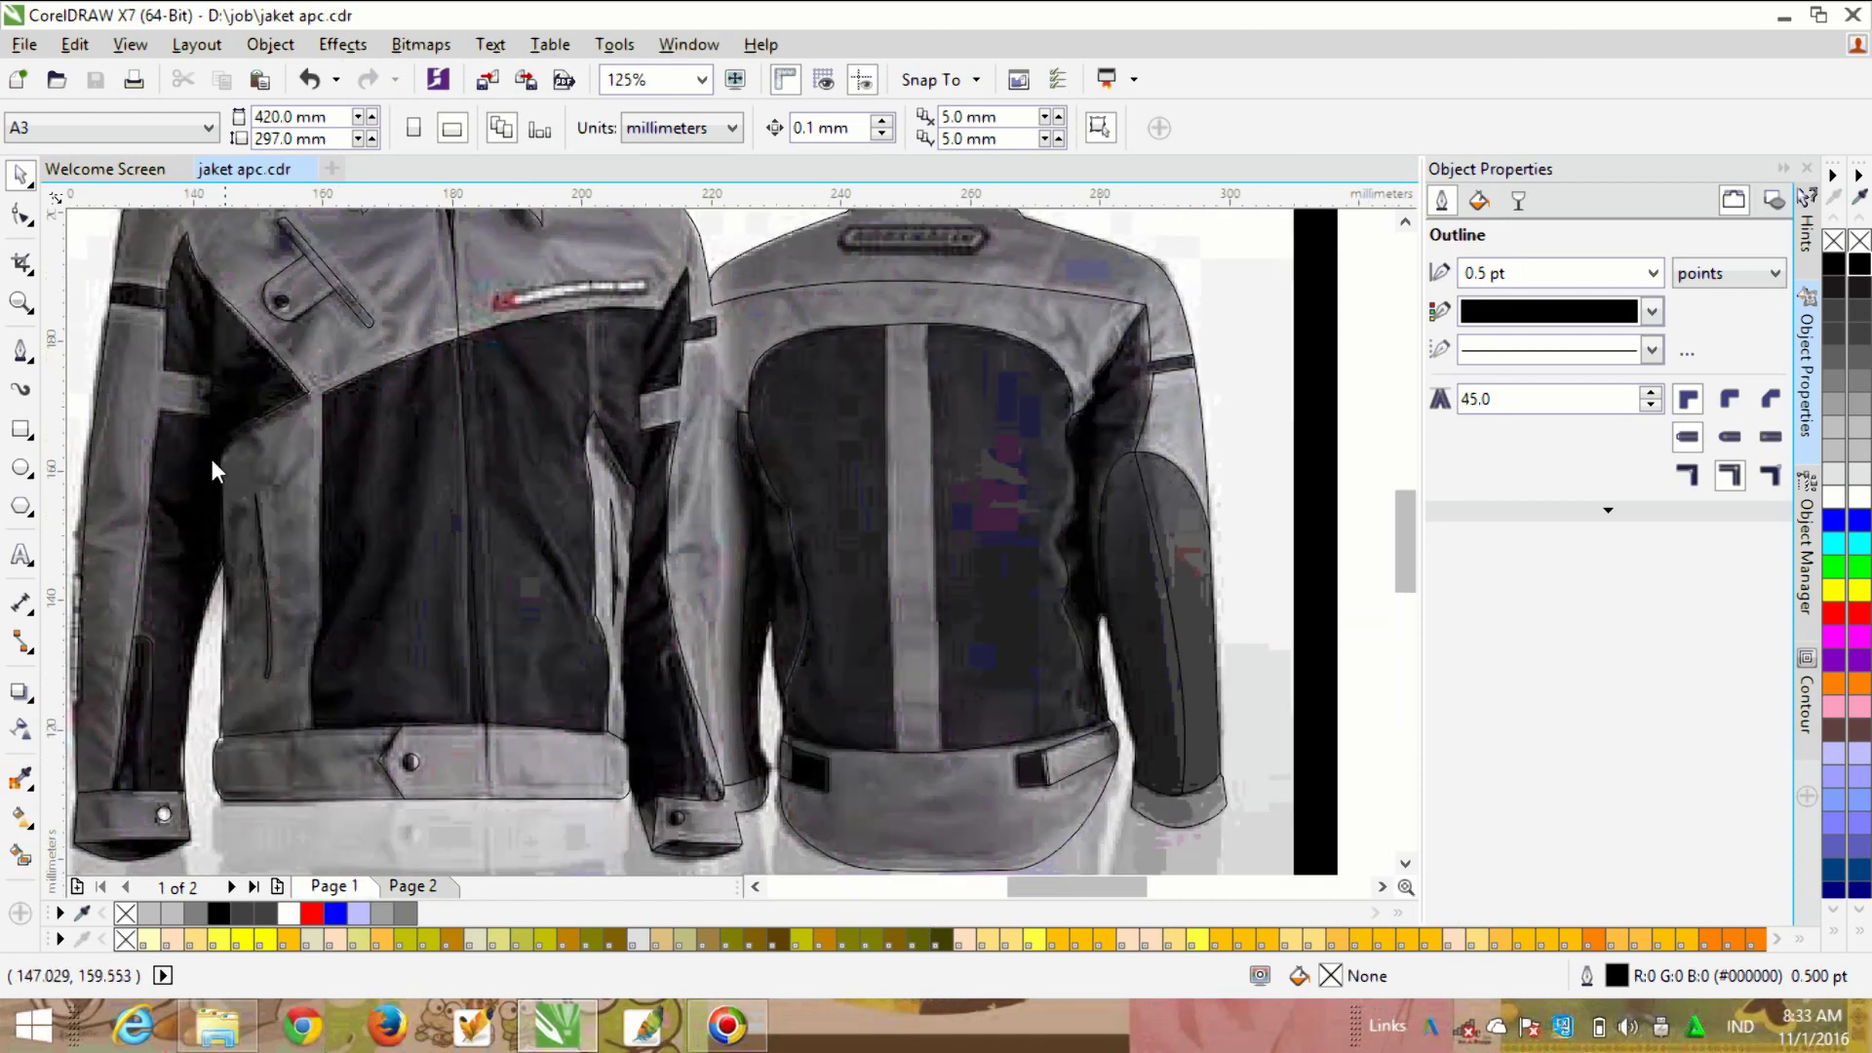
left_click(413, 885)
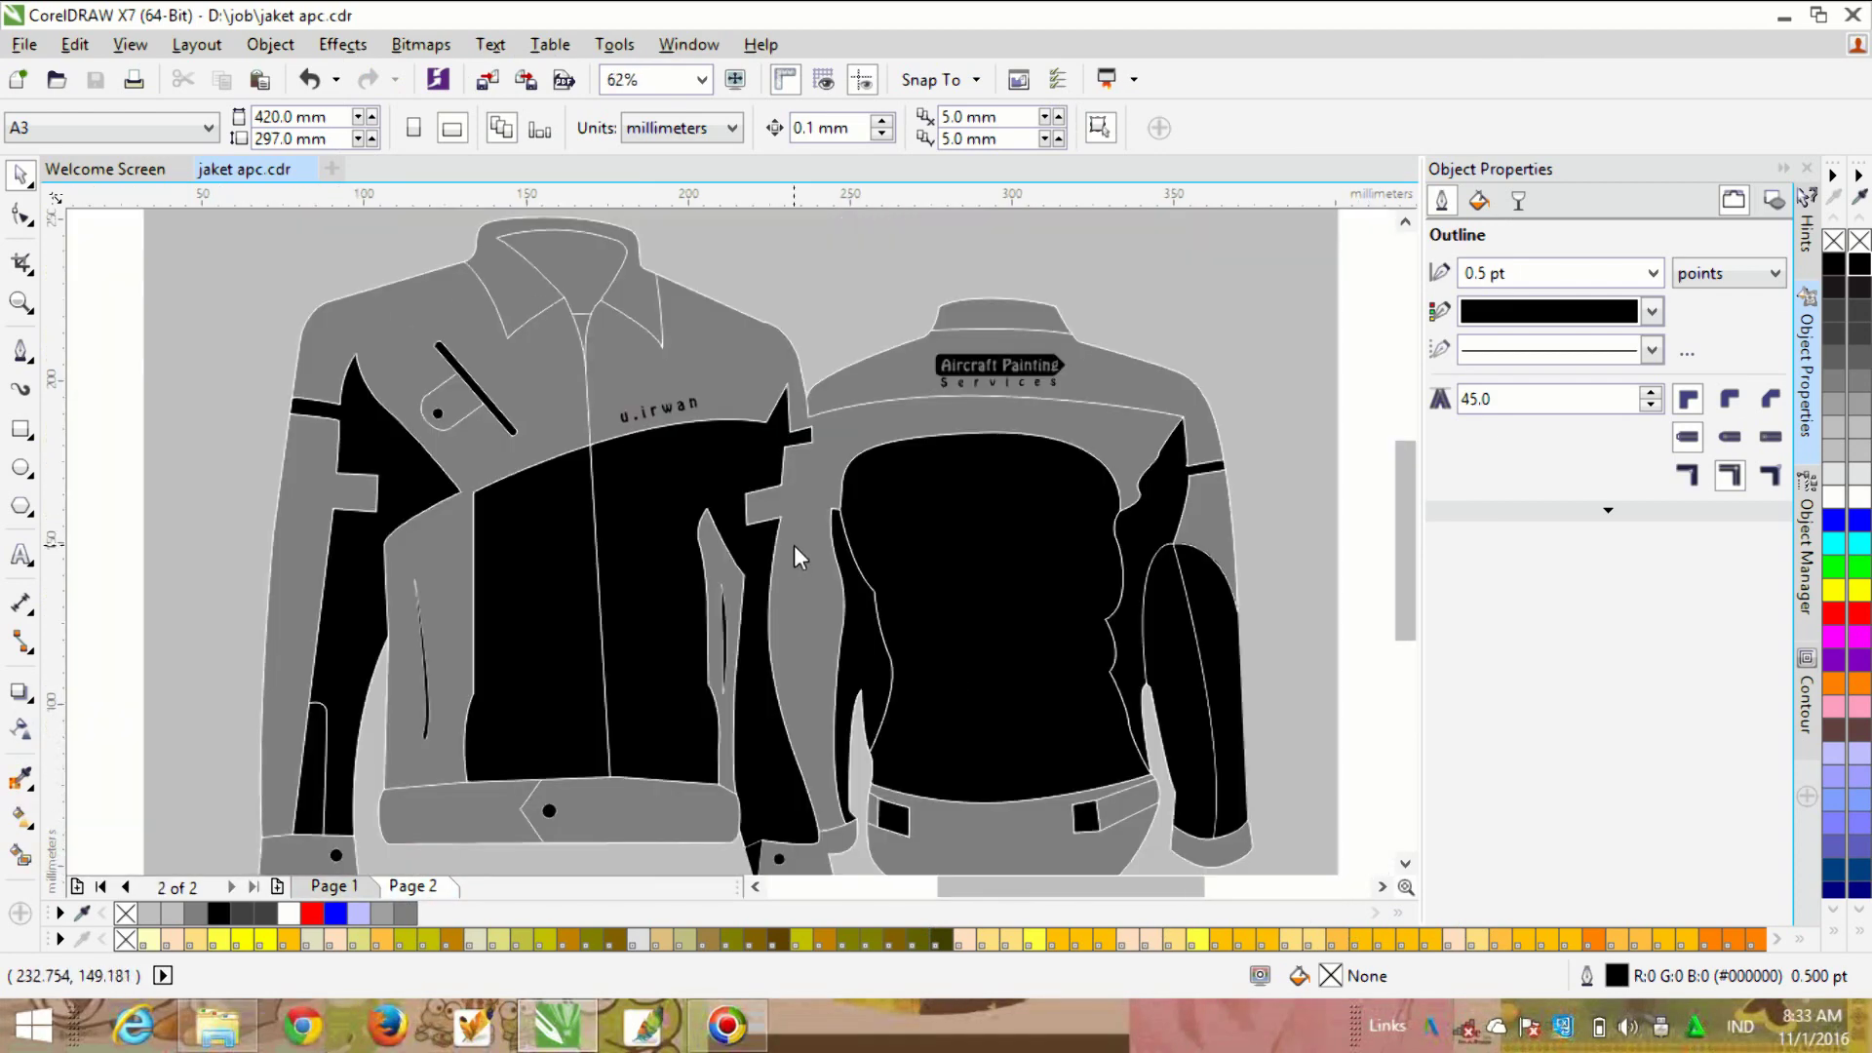
scroll(833, 695, "up", 2)
Step: Check a gray jacket panel's outline and draw a short Bézier line beside it
scroll(356, 669, "down", 1)
left_click(19, 350)
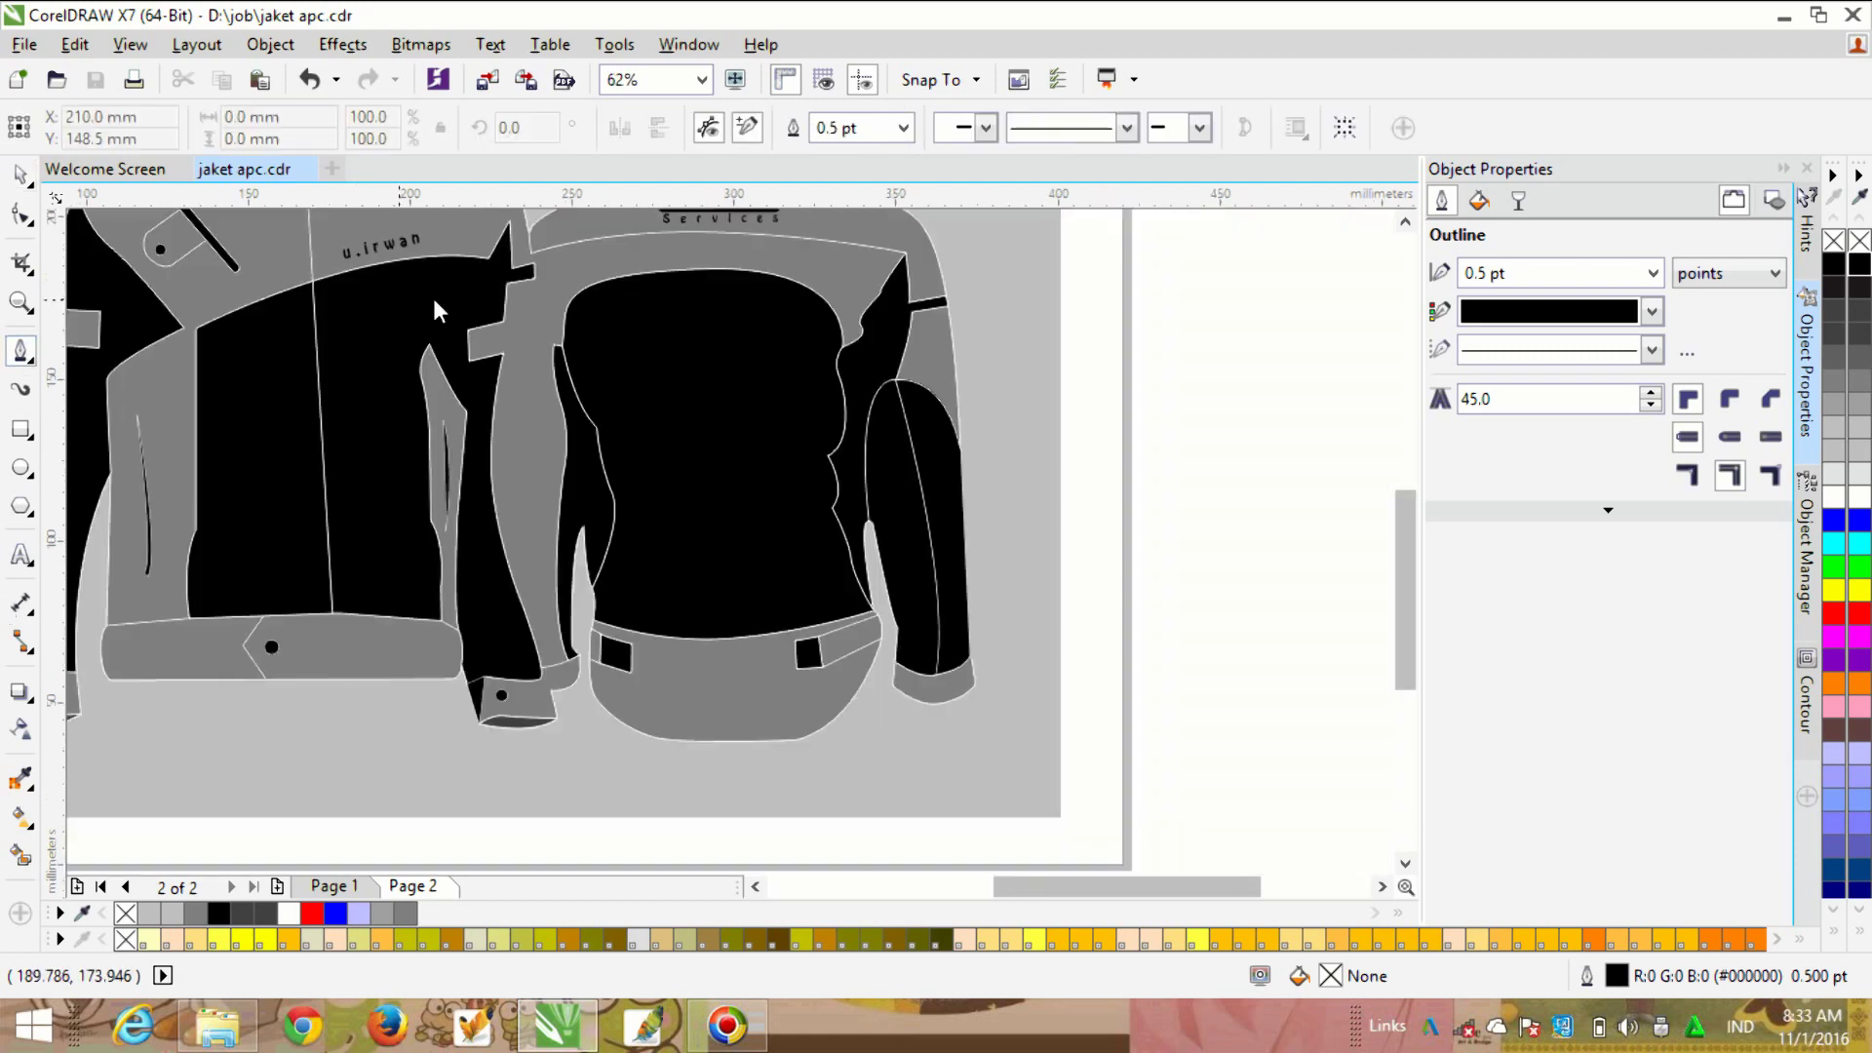
scroll(525, 249, "up", 2)
scroll(574, 312, "down", 2)
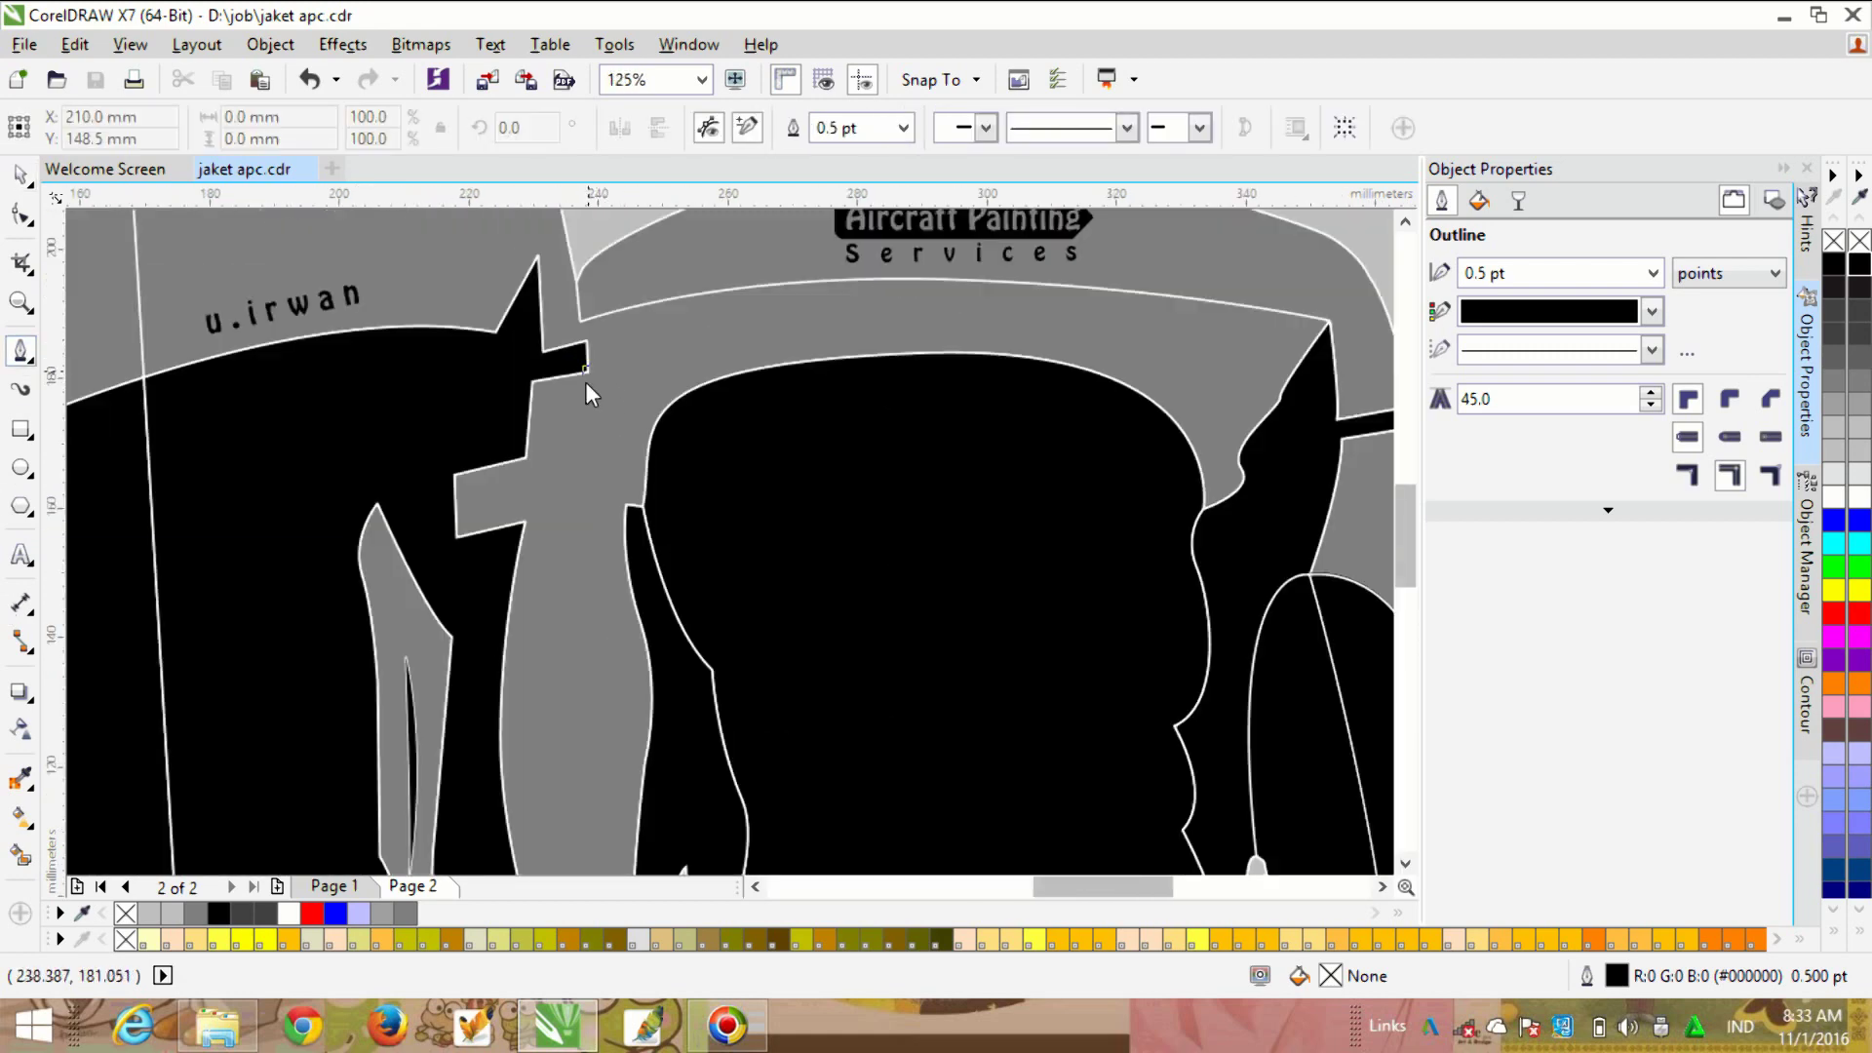
left_click(585, 383)
scroll(576, 437, "down", 1)
left_click(1168, 264)
double_click(1183, 308)
scroll(587, 405, "up", 1)
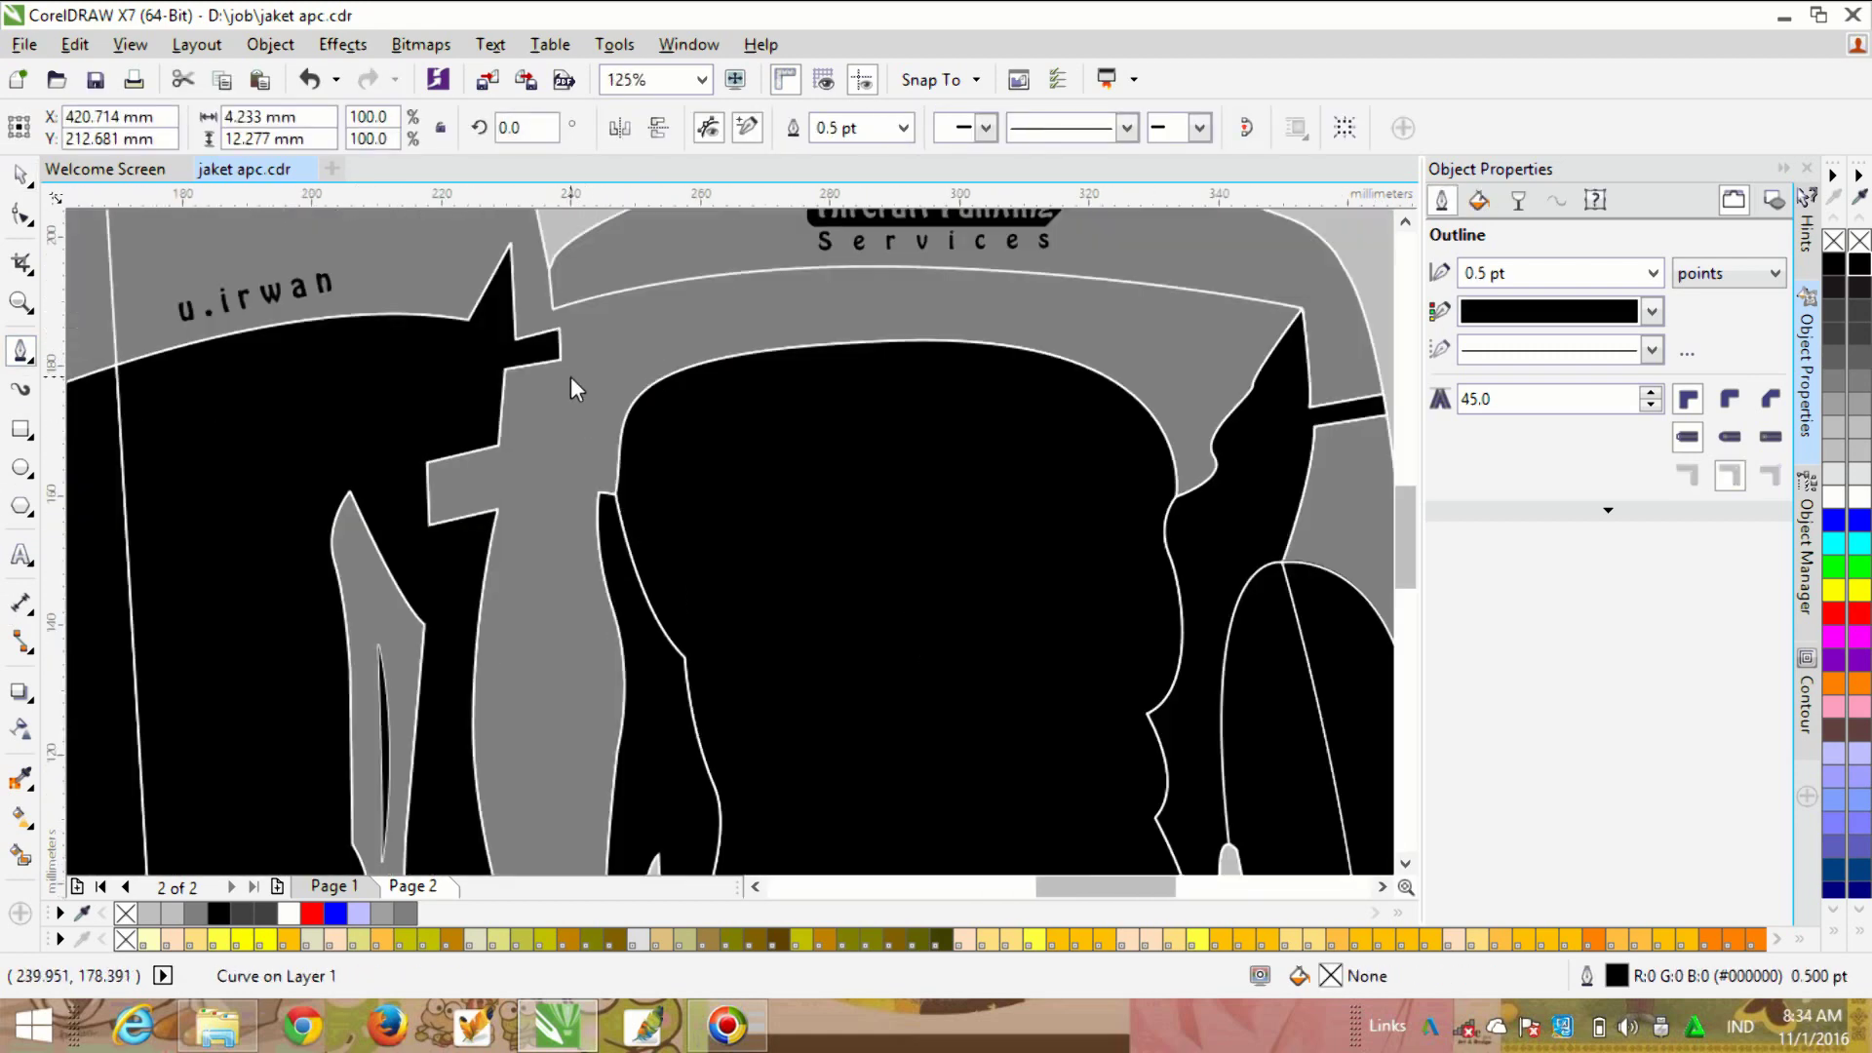
Step: Draw a curve from the shoulder down toward the cuff with a 1.0 pt white outline
left_click(562, 367)
scroll(563, 372, "down", 1)
scroll(554, 548, "up", 2)
scroll(551, 542, "down", 2)
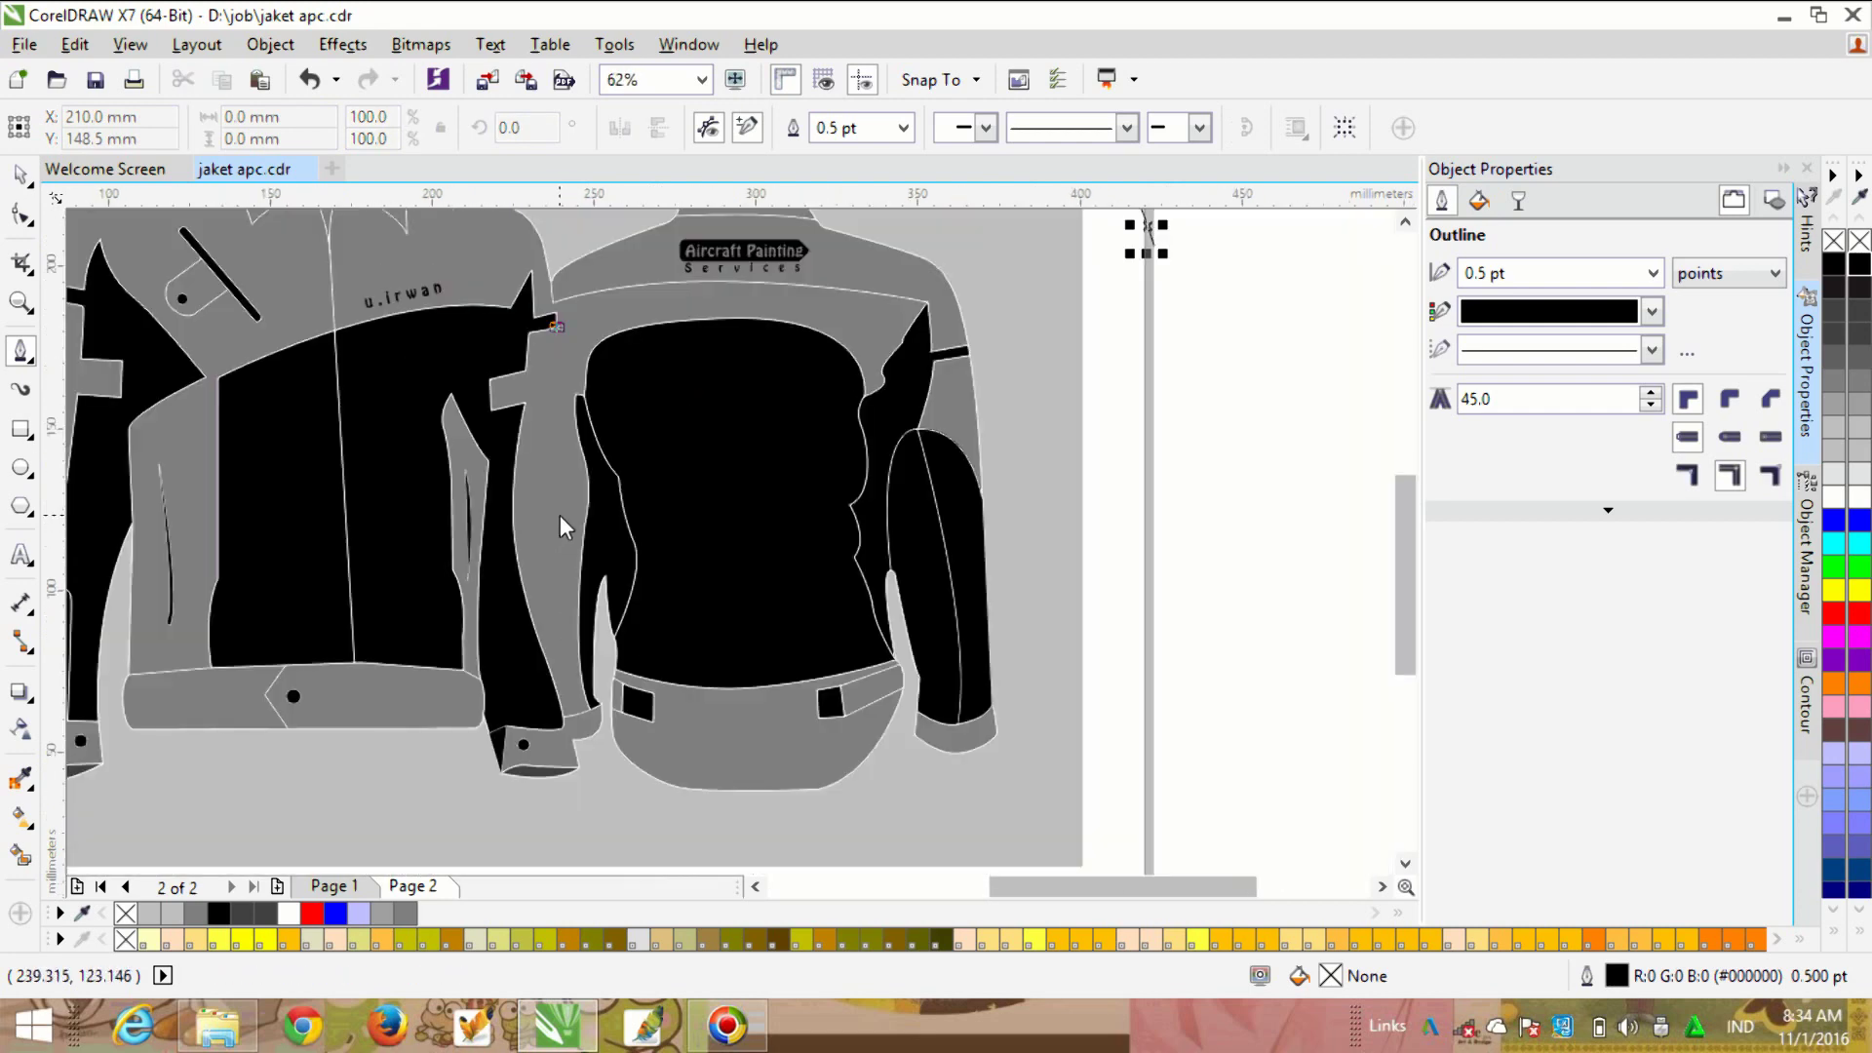
left_click_drag(559, 514, 544, 570)
left_click_drag(561, 716, 546, 753)
key("space")
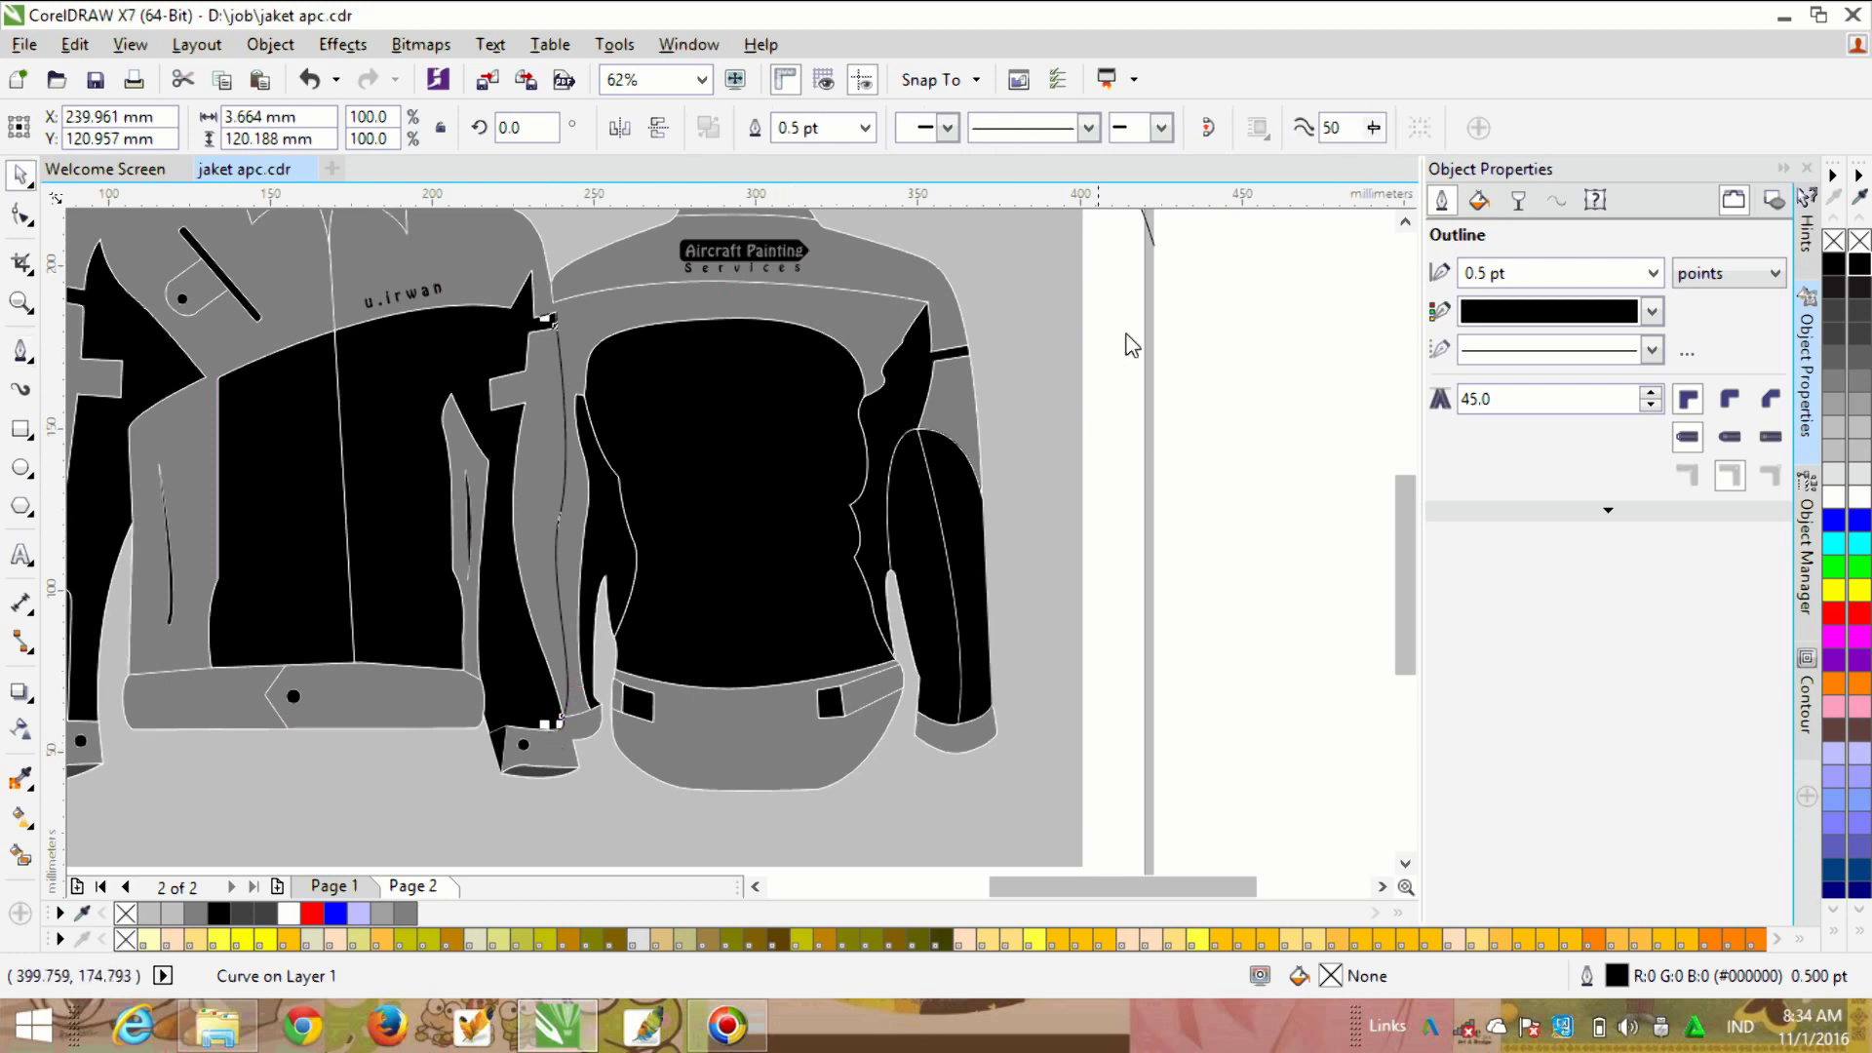
left_click(1653, 312)
left_click(1580, 362)
left_click(1652, 273)
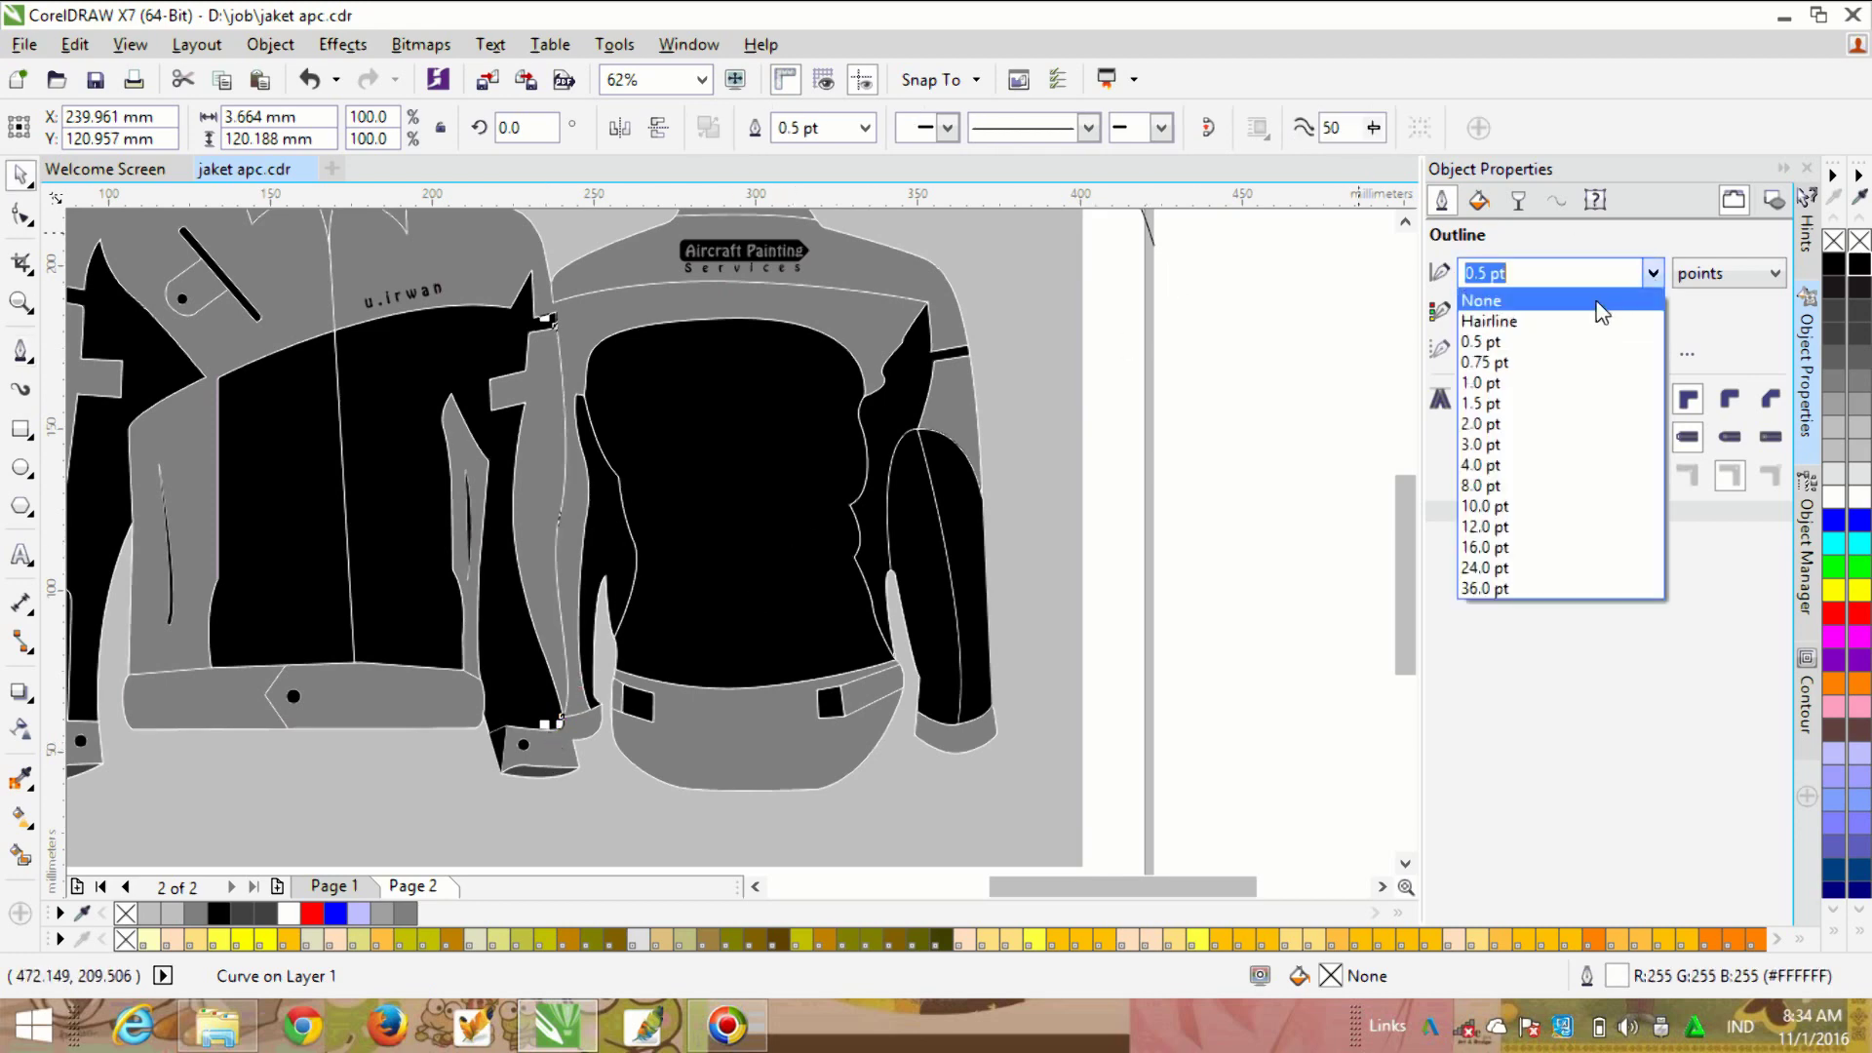
left_click(1489, 398)
Step: Draw a straight segment along the cuff, then delete it
scroll(553, 308, "up", 2)
scroll(617, 319, "down", 2)
scroll(601, 798, "up", 2)
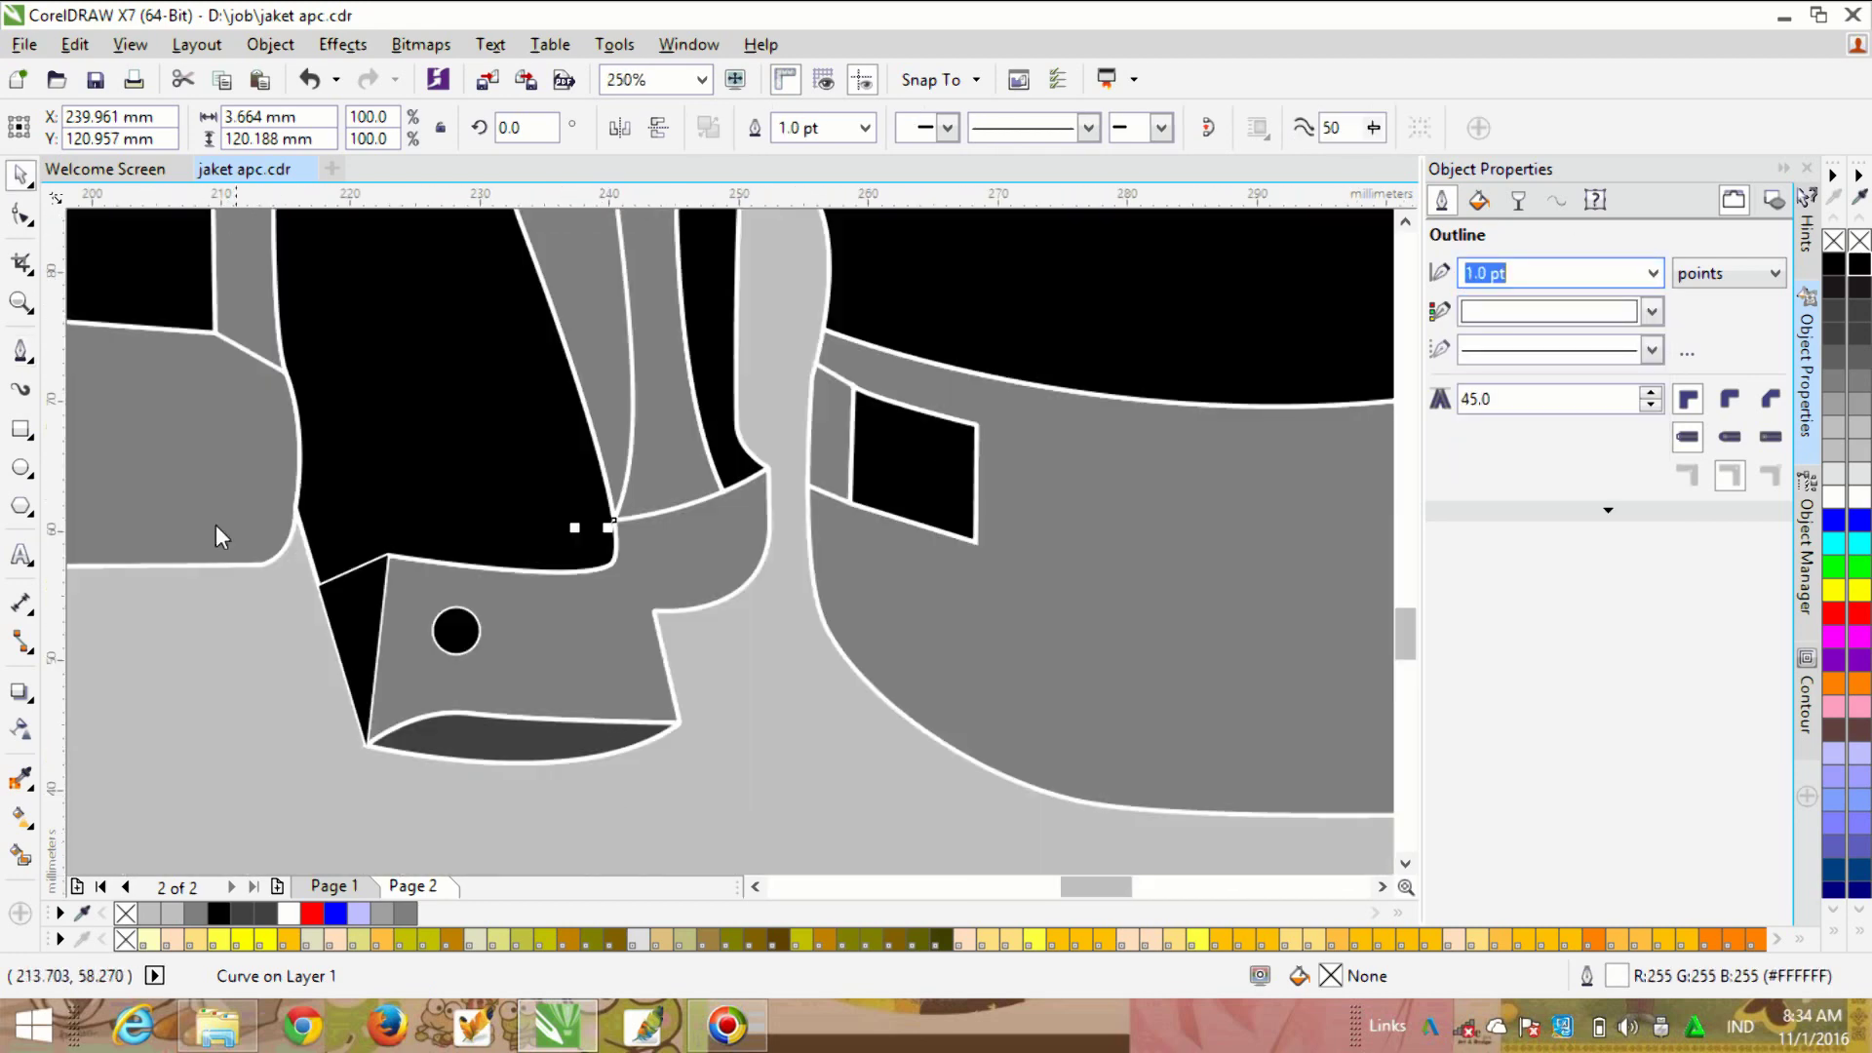
left_click(19, 351)
left_click(652, 610)
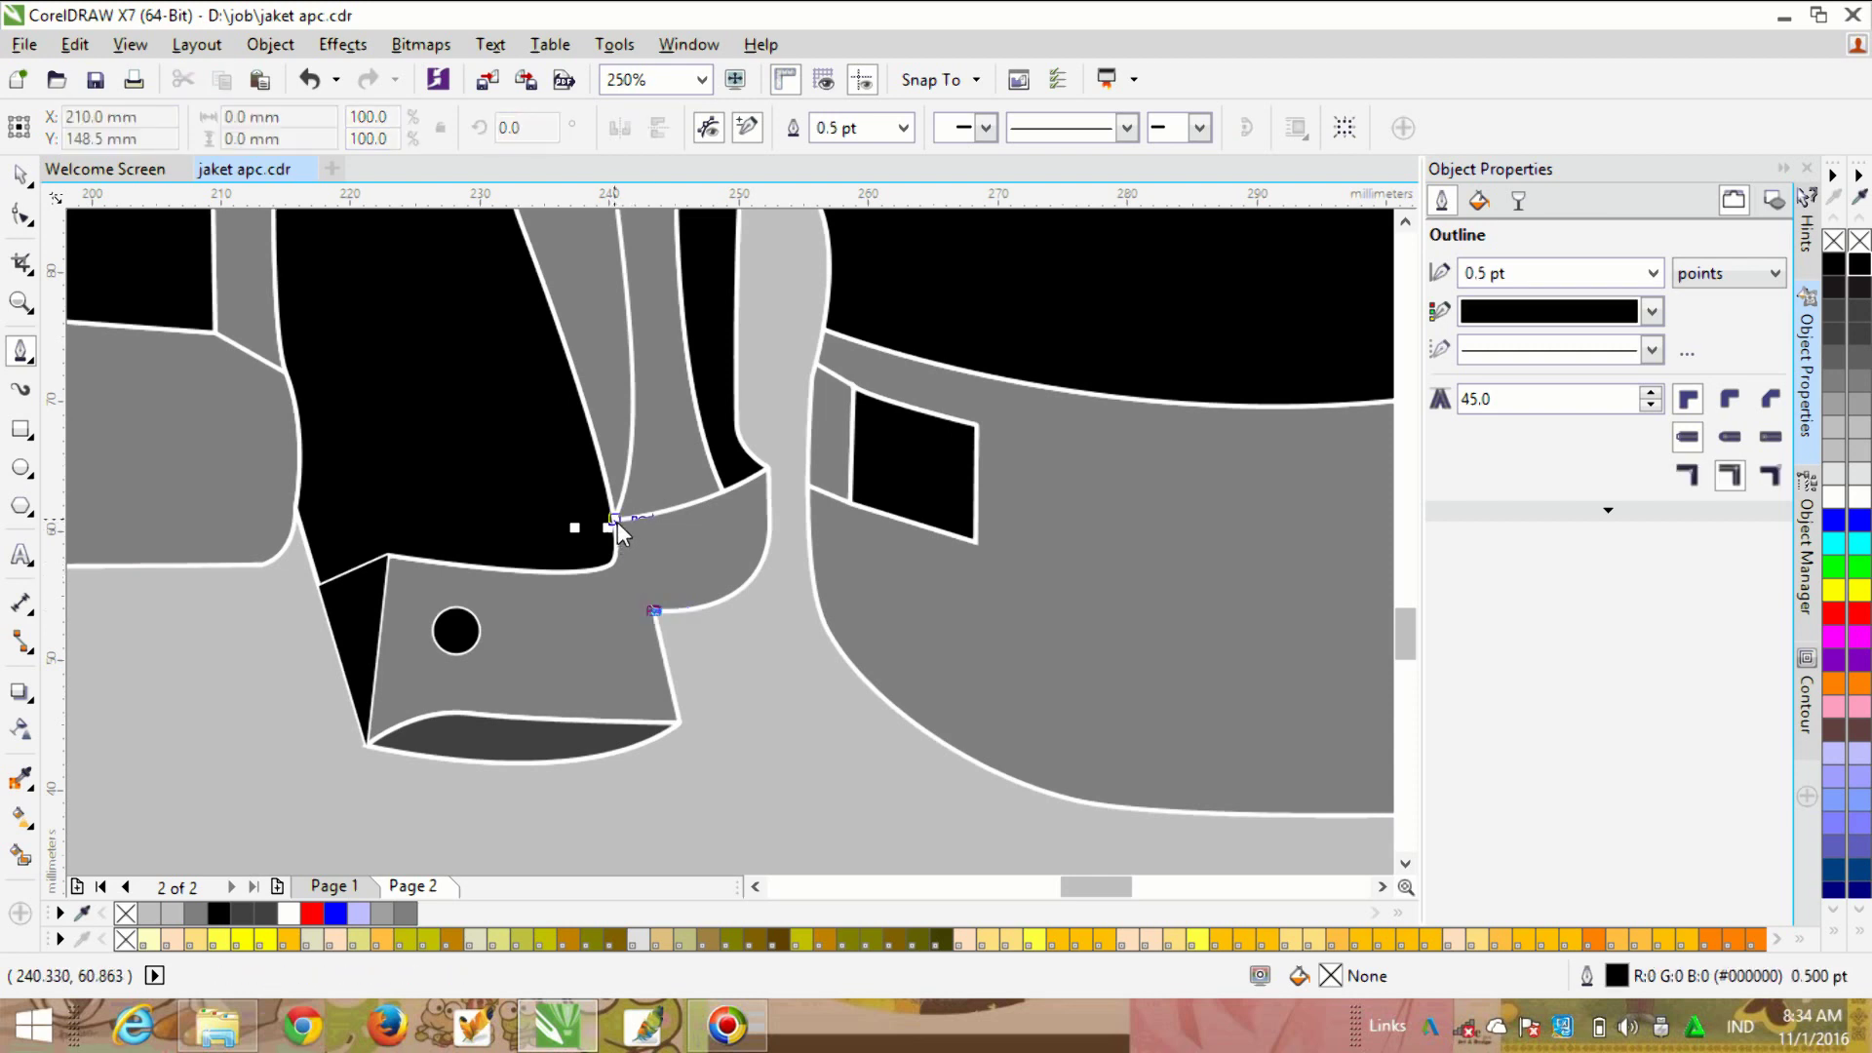
key("space")
key("Delete")
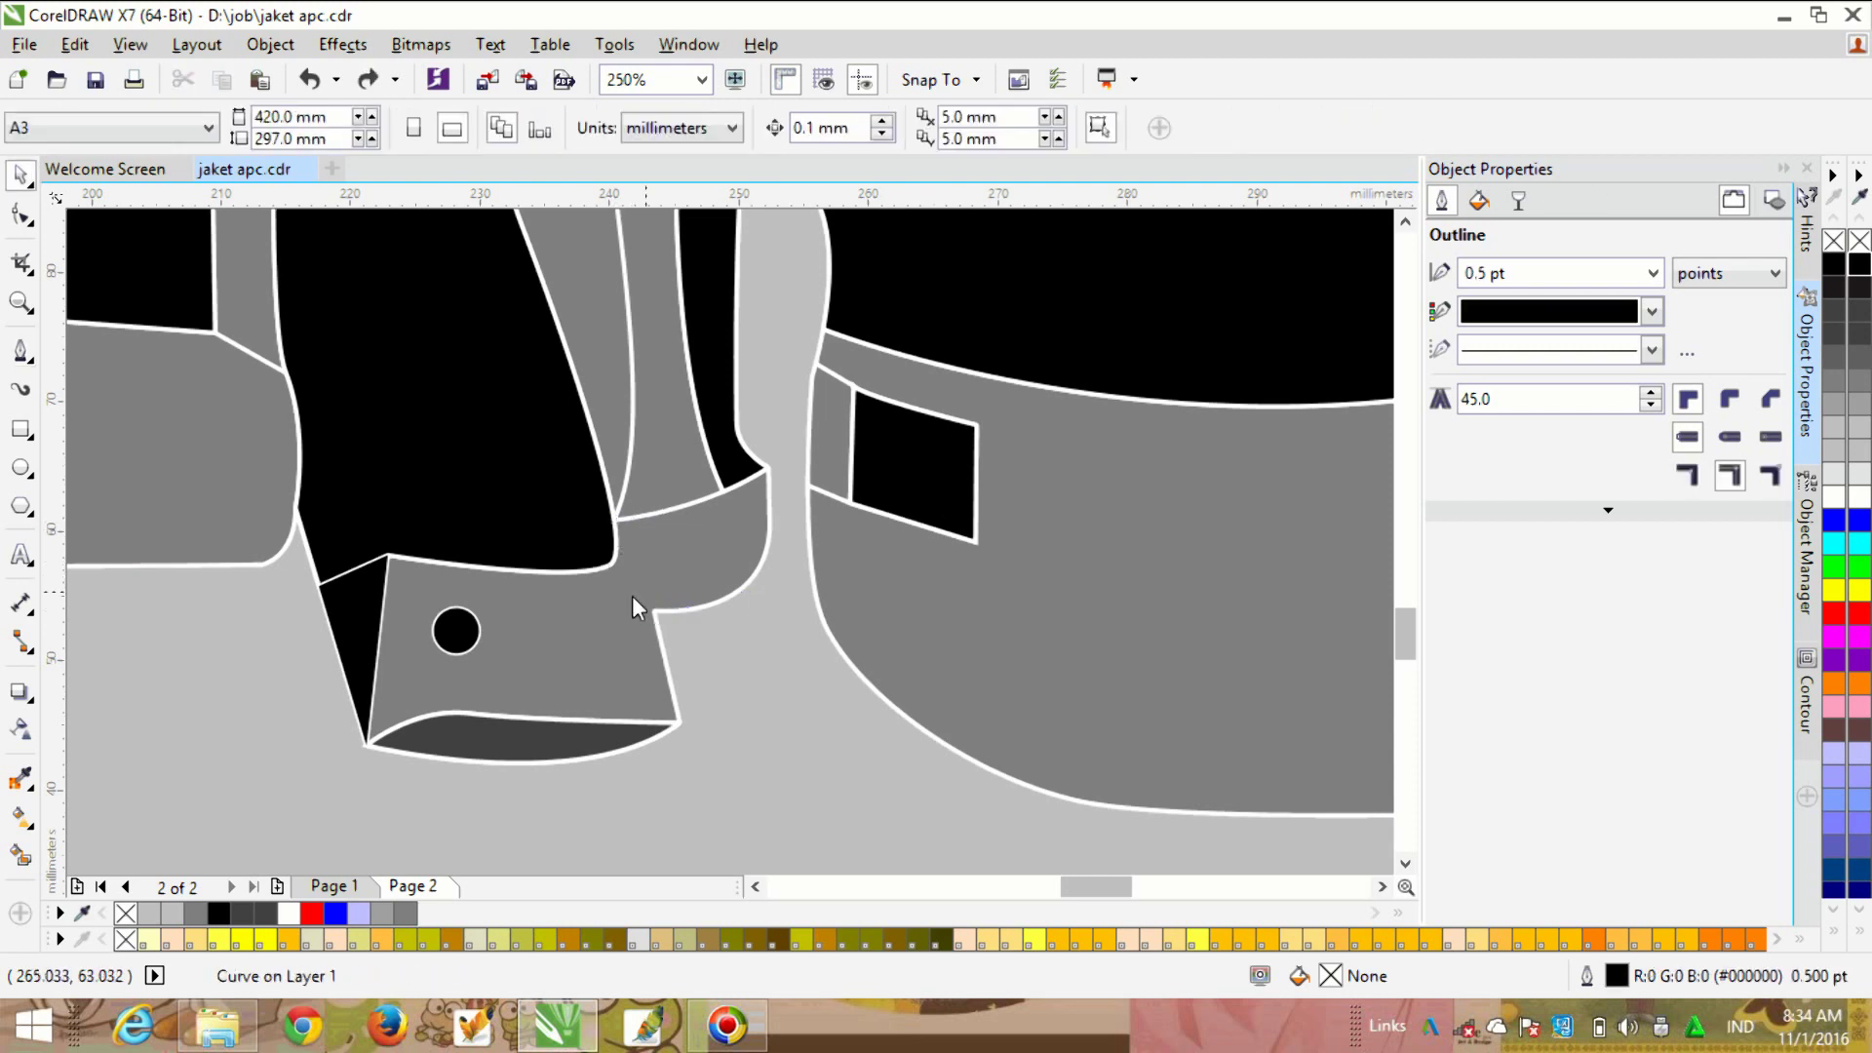
Step: Draw a curved seam from the cuff corner and give it a 1.0 pt white outline
left_click(20, 351)
left_click(188, 720)
double_click(191, 754)
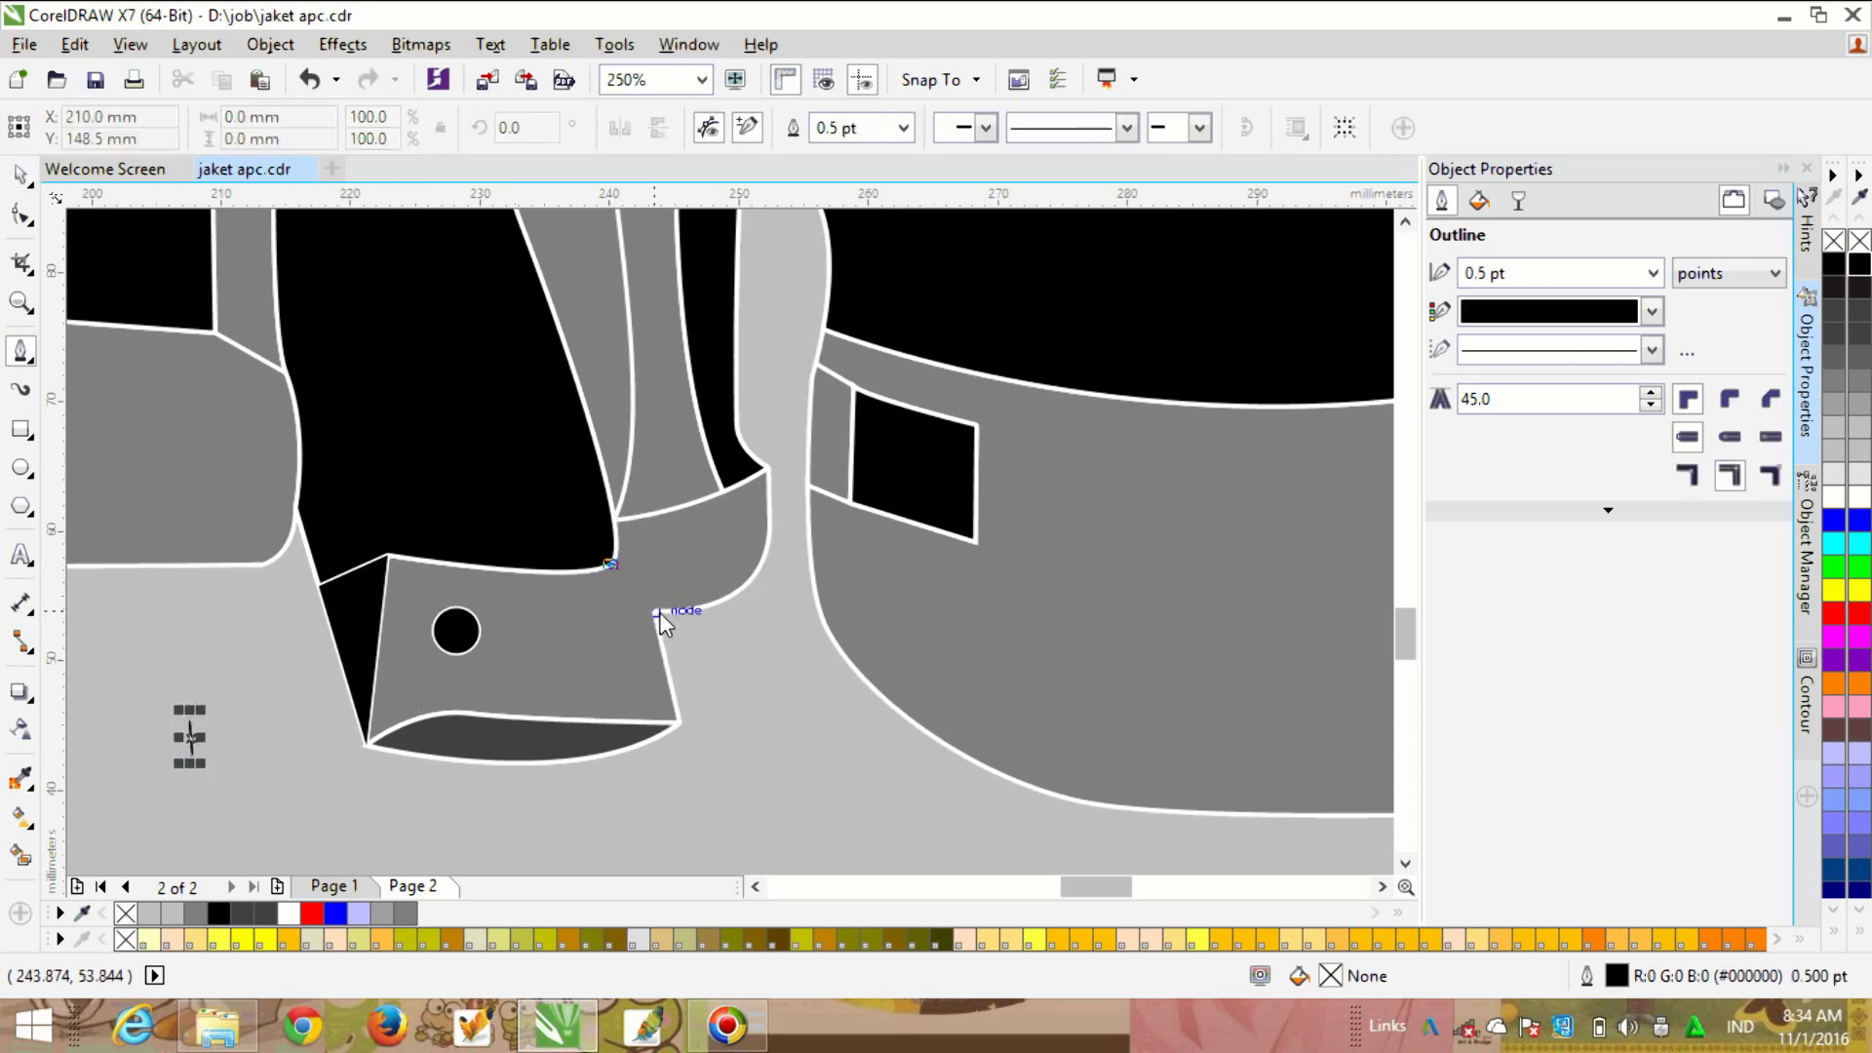
left_click_drag(653, 611, 663, 620)
left_click(903, 127)
left_click(854, 237)
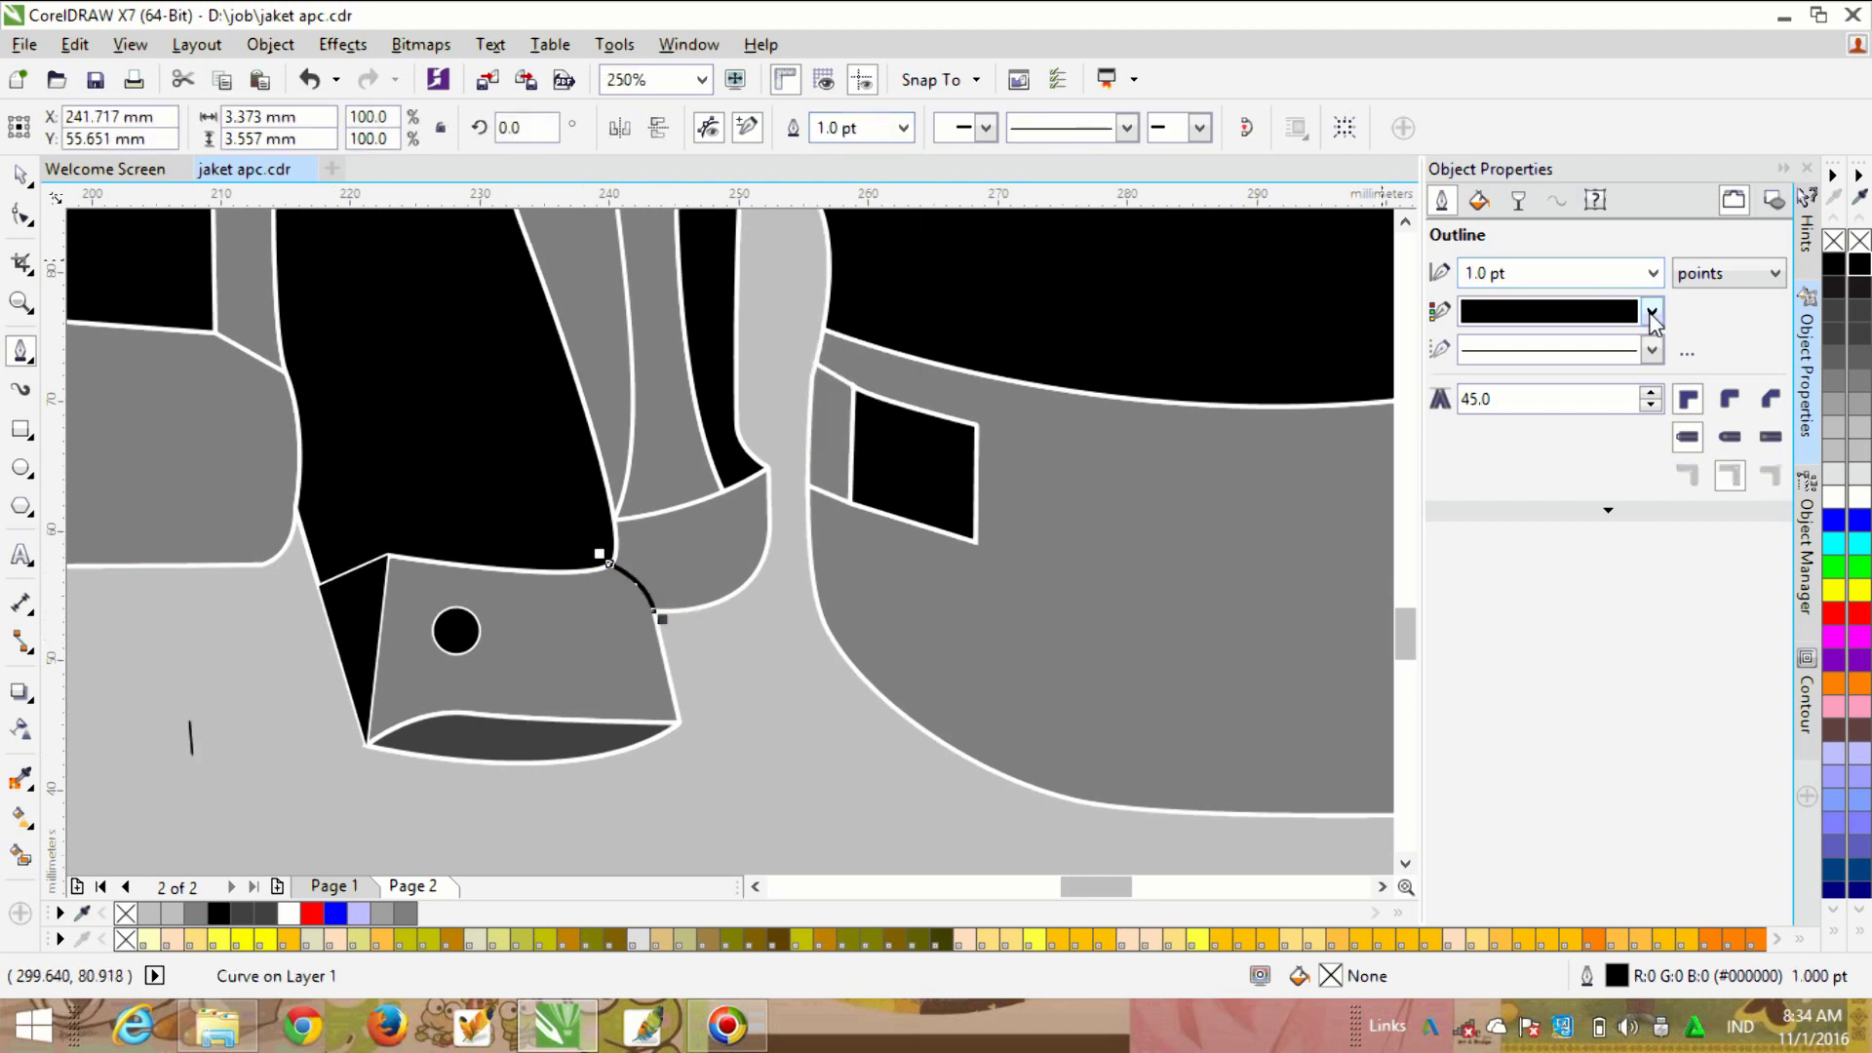
left_click(1651, 311)
left_click(1579, 362)
left_click(1651, 311)
left_click(196, 739)
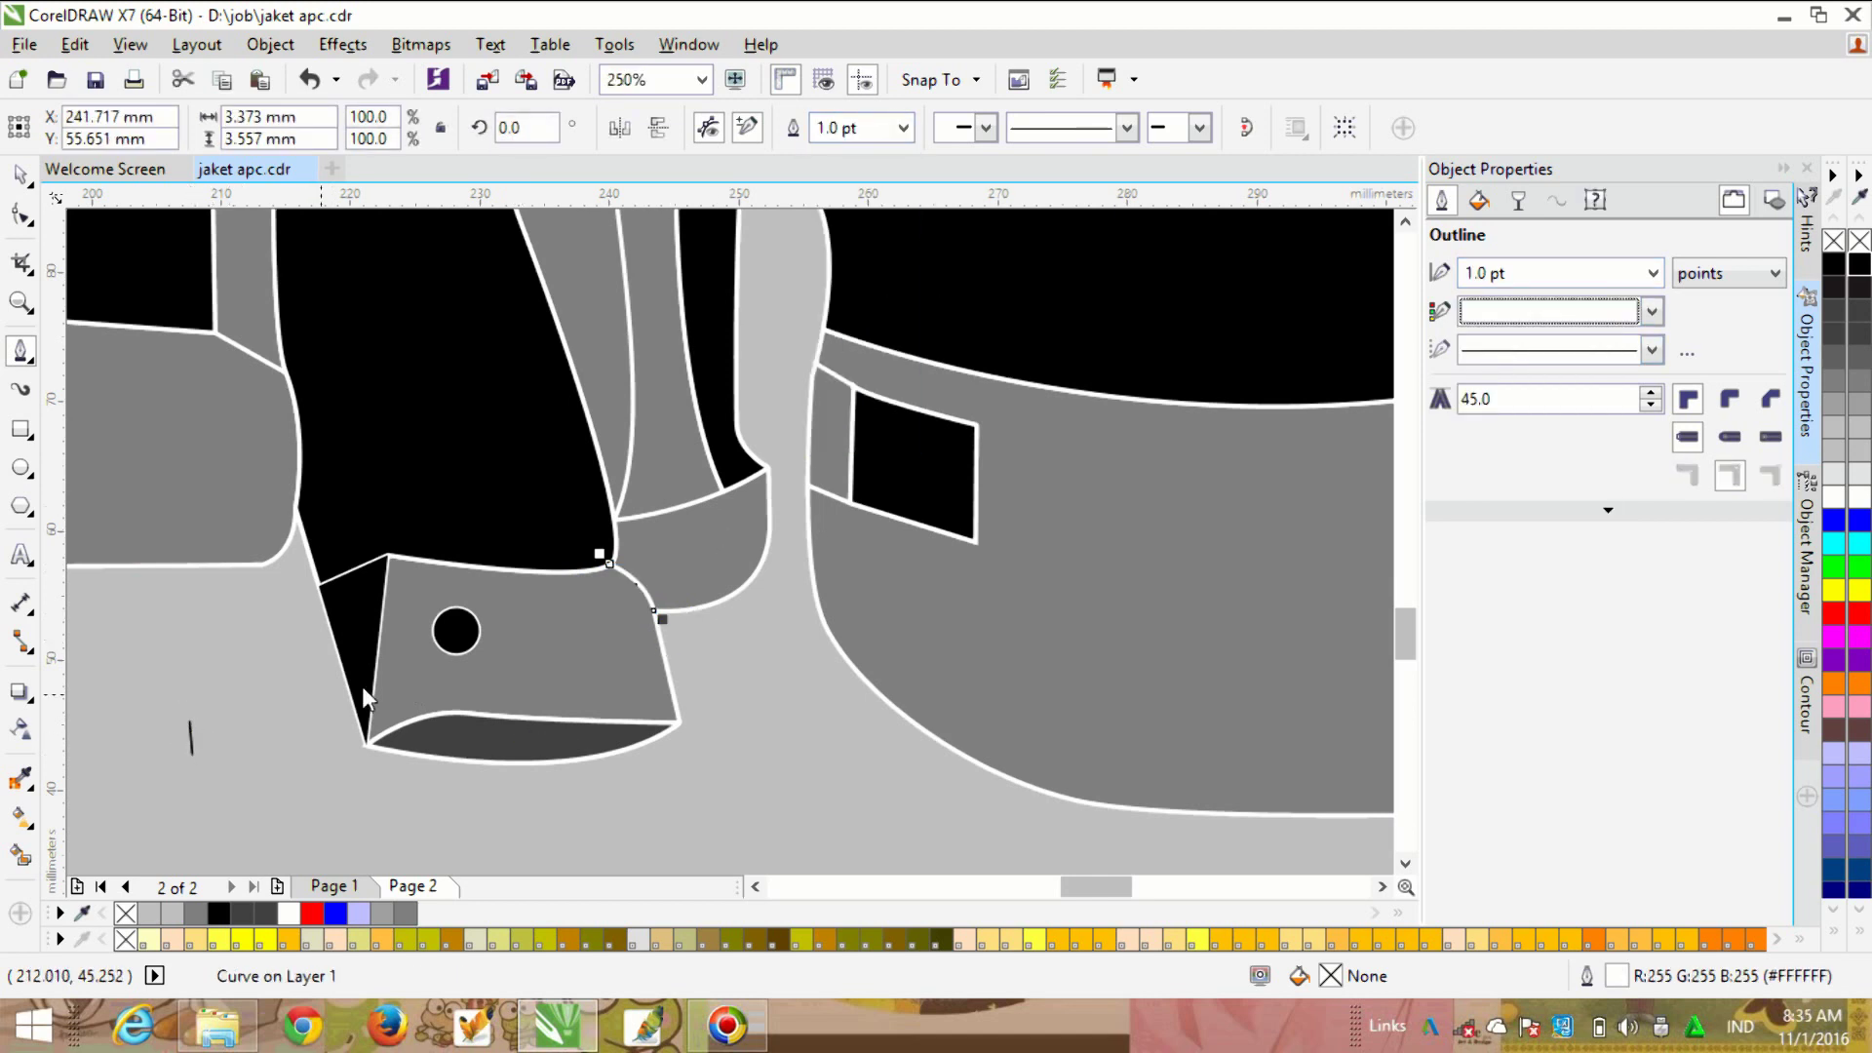
Step: Delete the tiny leftover object and the stray object lying beside the page
key("Escape")
key("space")
left_click(191, 731)
key("Delete")
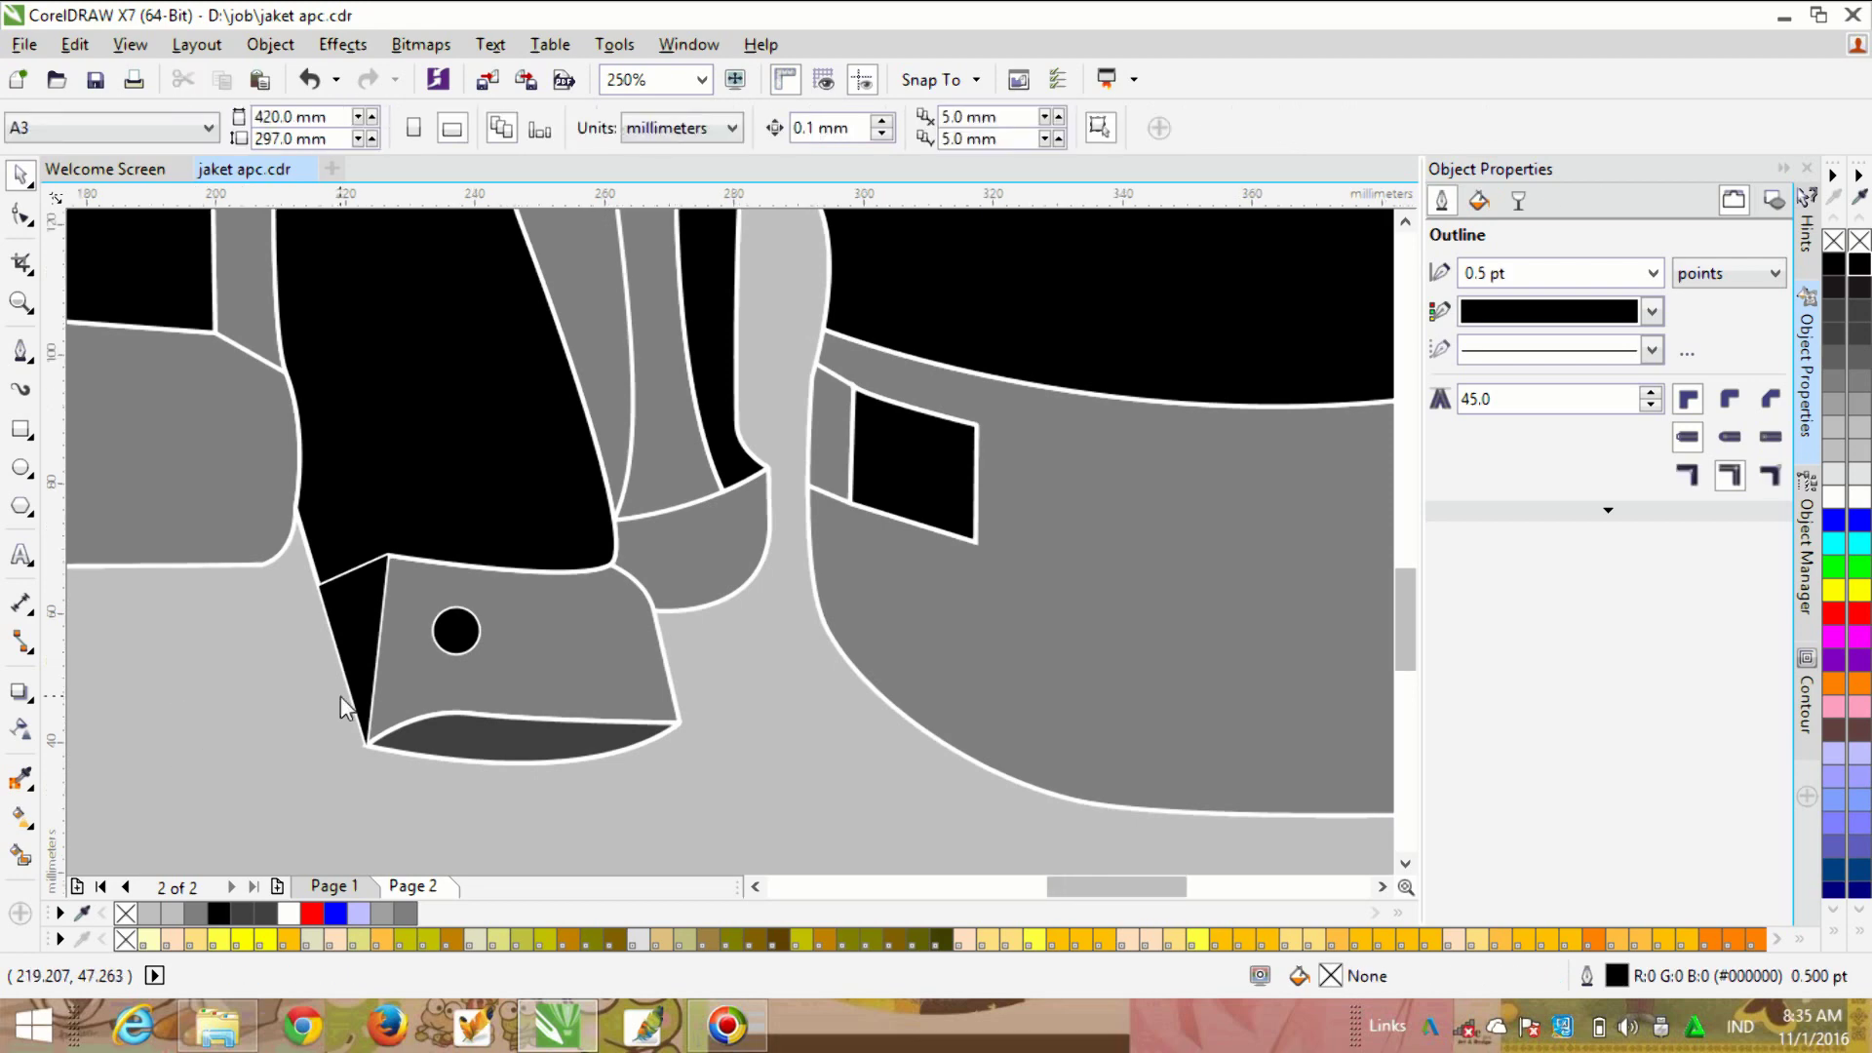
scroll(668, 519, "down", 4)
scroll(931, 389, "up", 2)
left_click_drag(994, 318, 899, 504)
key("Delete")
scroll(873, 443, "down", 1)
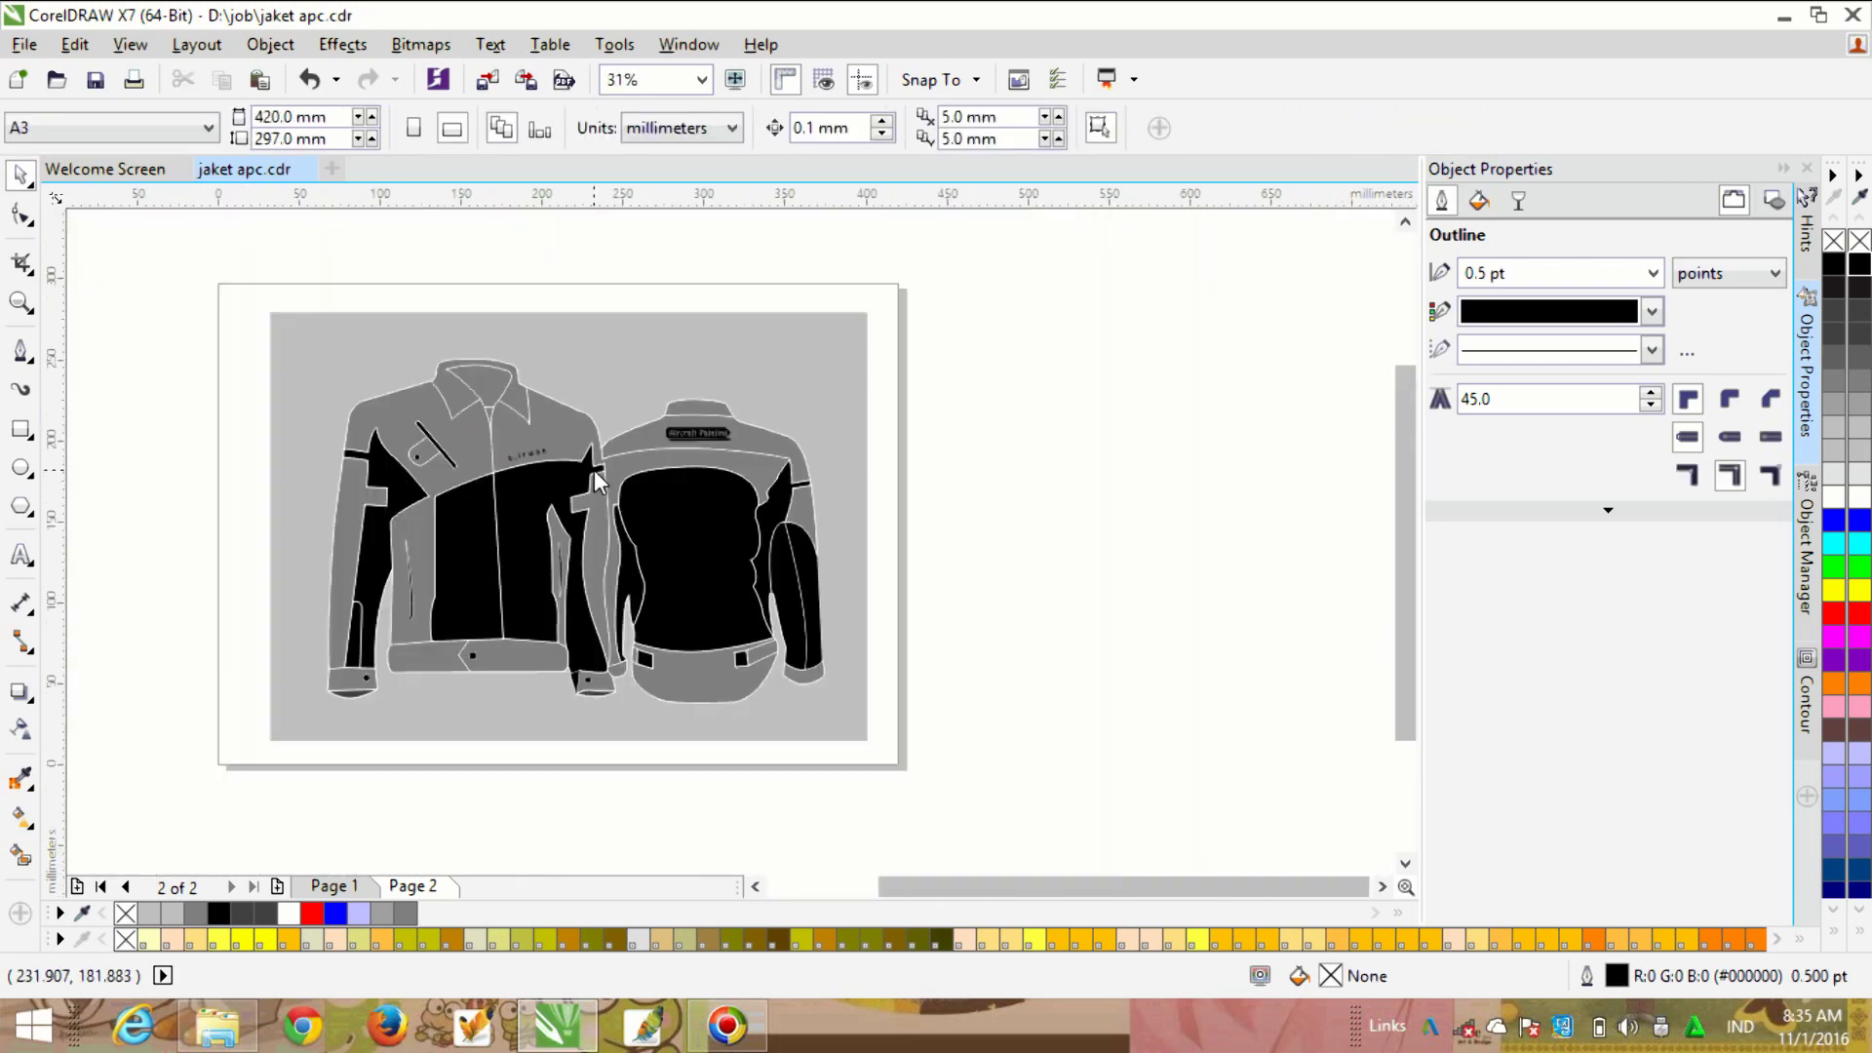
Step: Add nodes to the back jacket's seam line and pull its end up to the shoulder corner
scroll(595, 474, "up", 4)
scroll(698, 470, "down", 2)
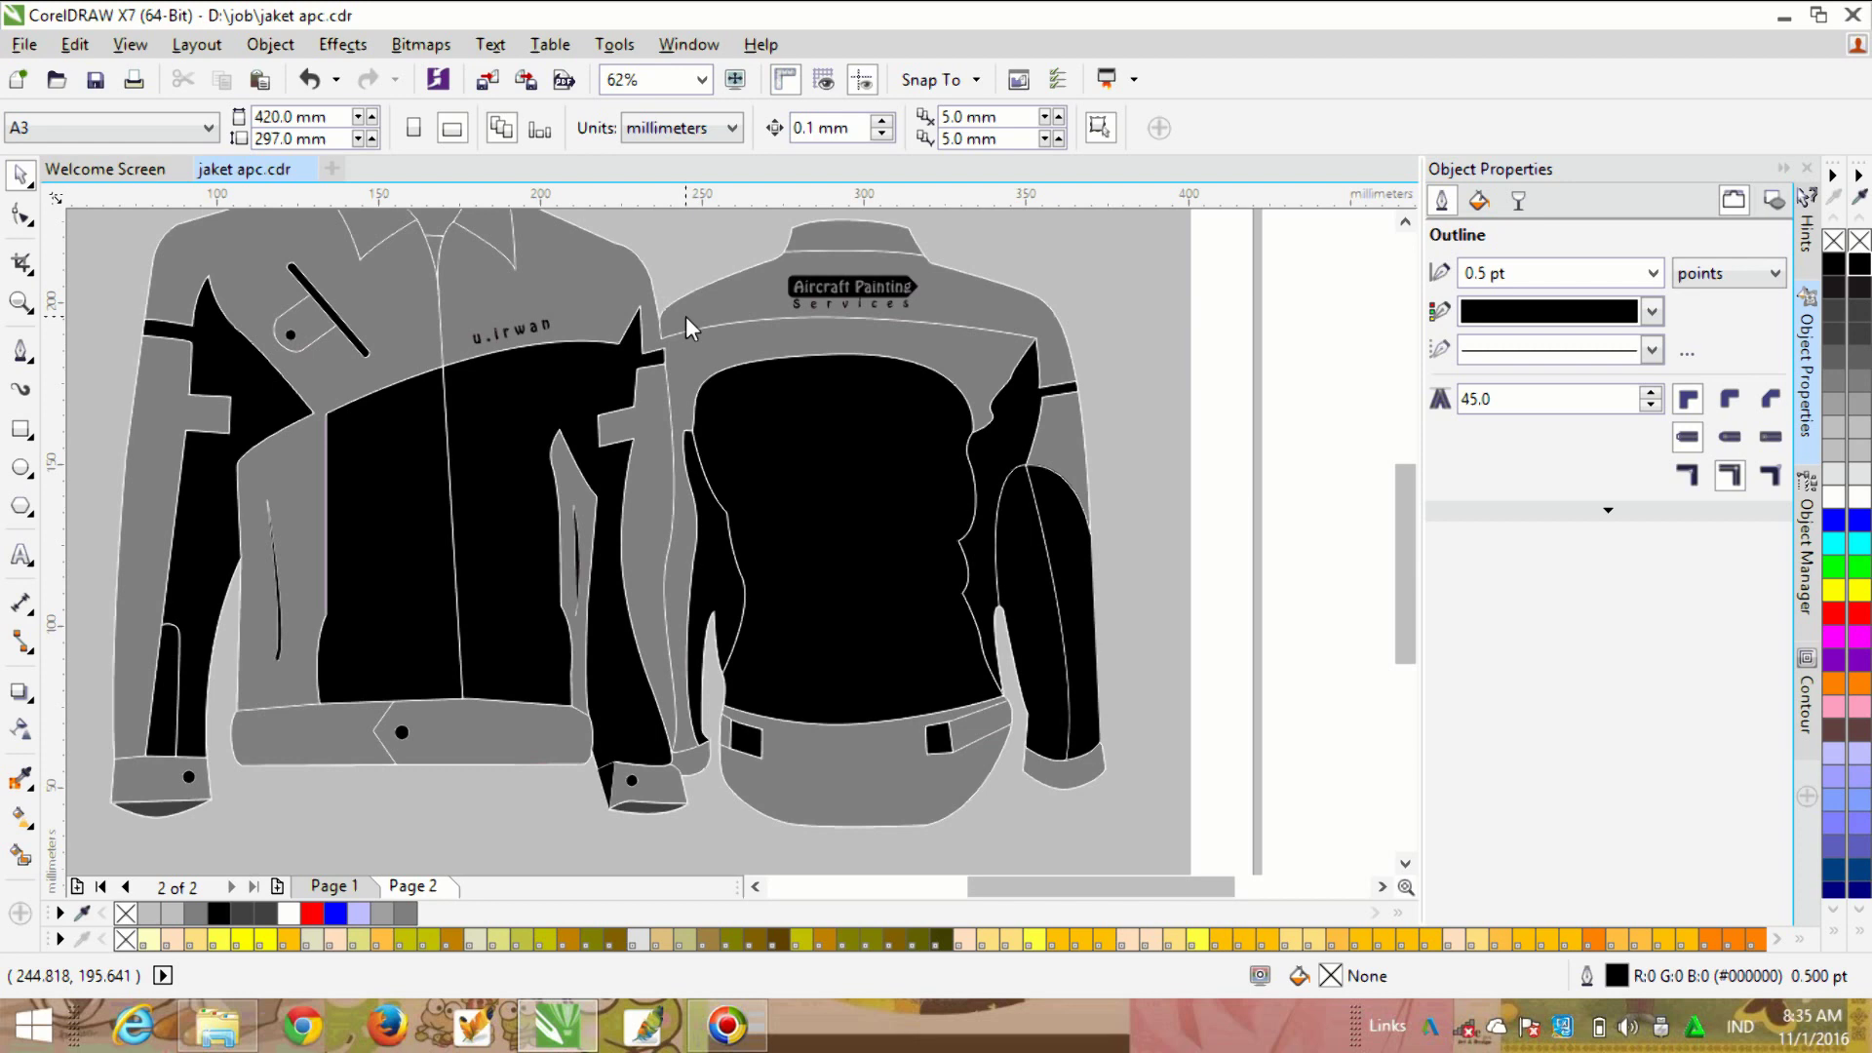
scroll(655, 353, "up", 2)
left_click(705, 465)
double_click(705, 466)
left_click_drag(703, 452, 707, 402)
scroll(689, 368, "up", 1)
double_click(694, 405)
double_click(721, 533)
left_click_drag(718, 534, 710, 529)
scroll(771, 479, "down", 3)
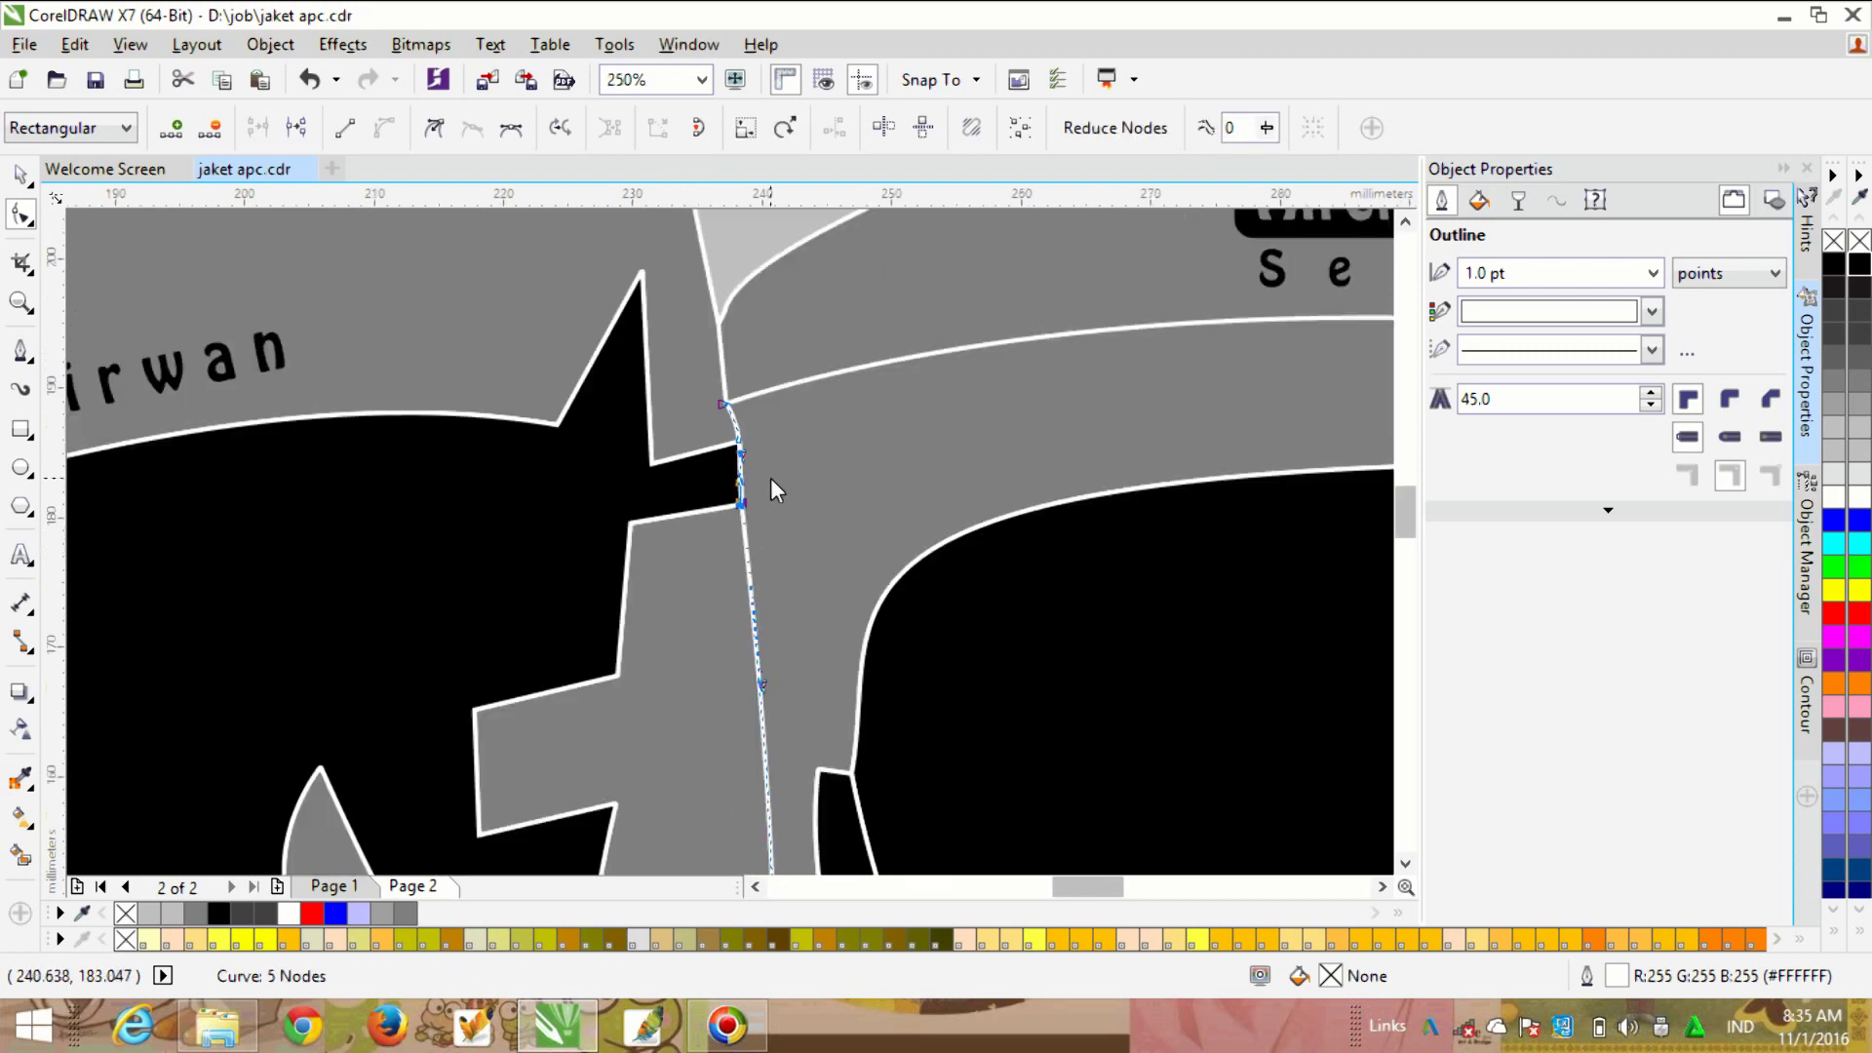
key("space")
Step: Deselect the seam and switch to Page 1 with the jacket photo
scroll(770, 476, "down", 1)
left_click(299, 518)
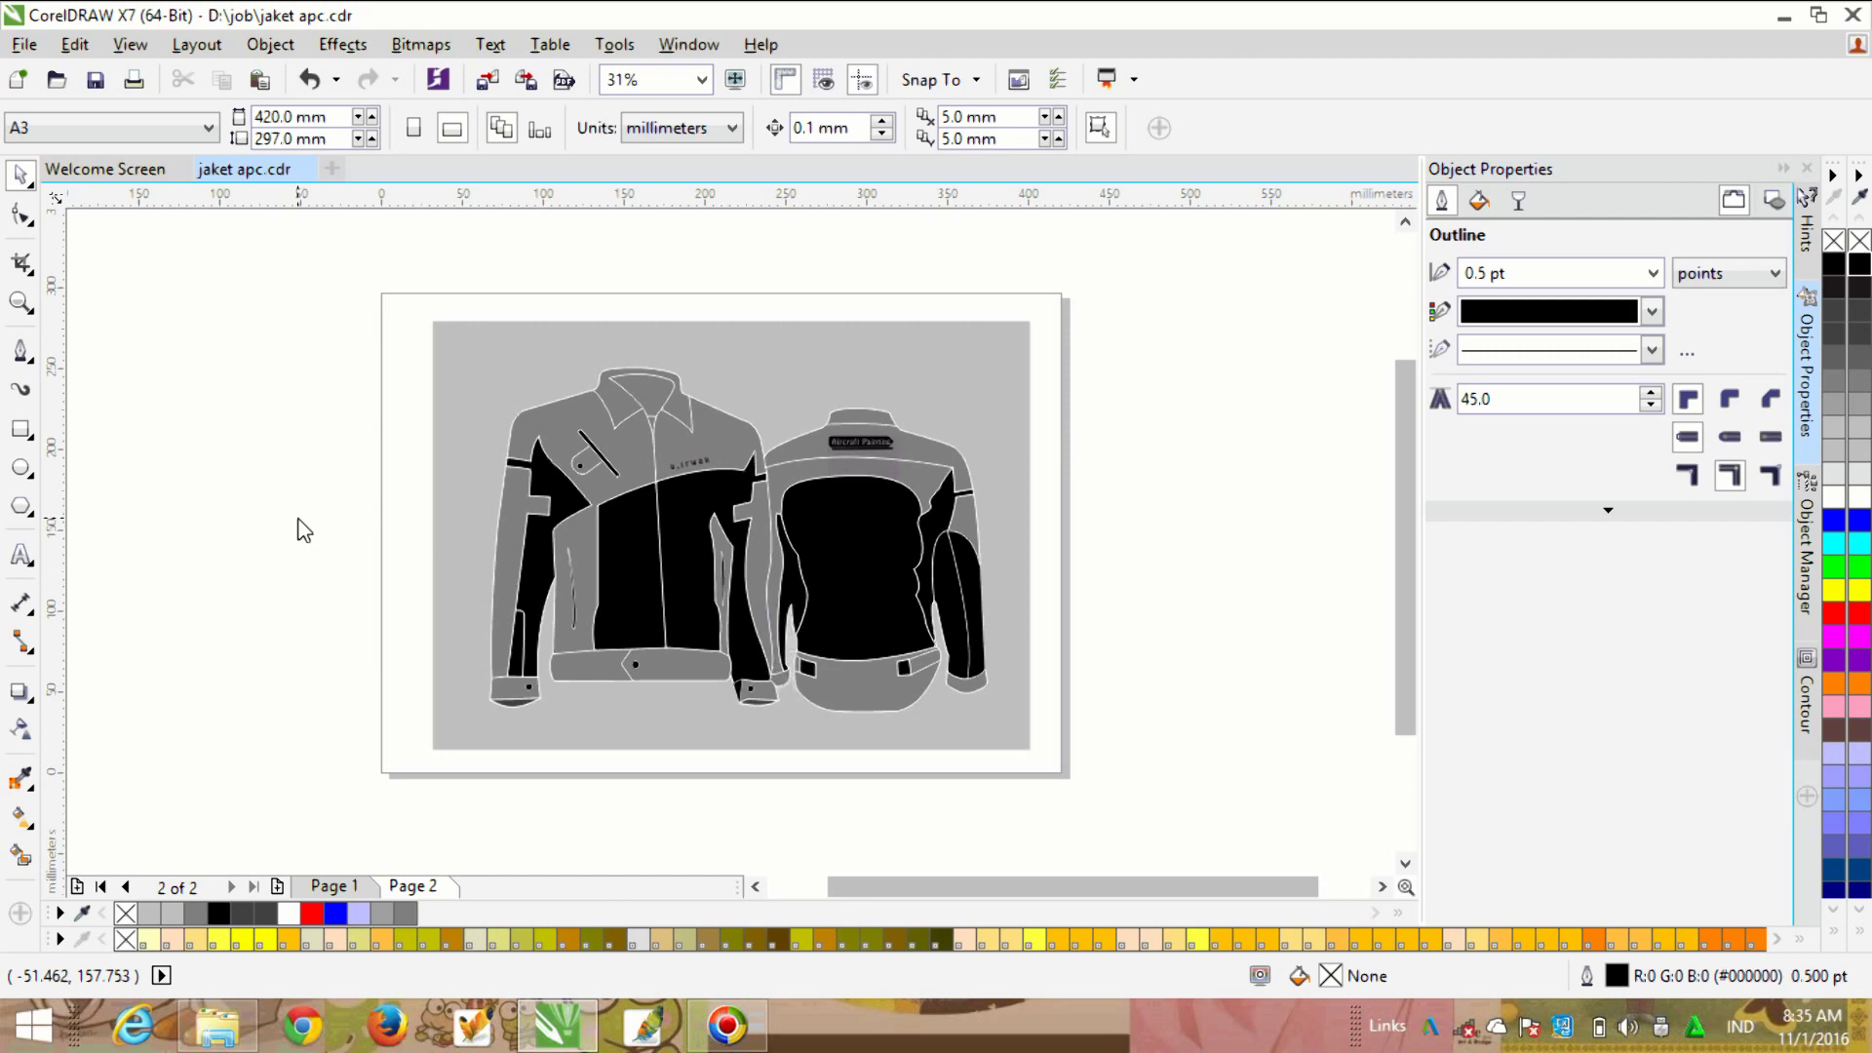
key("Page_Up")
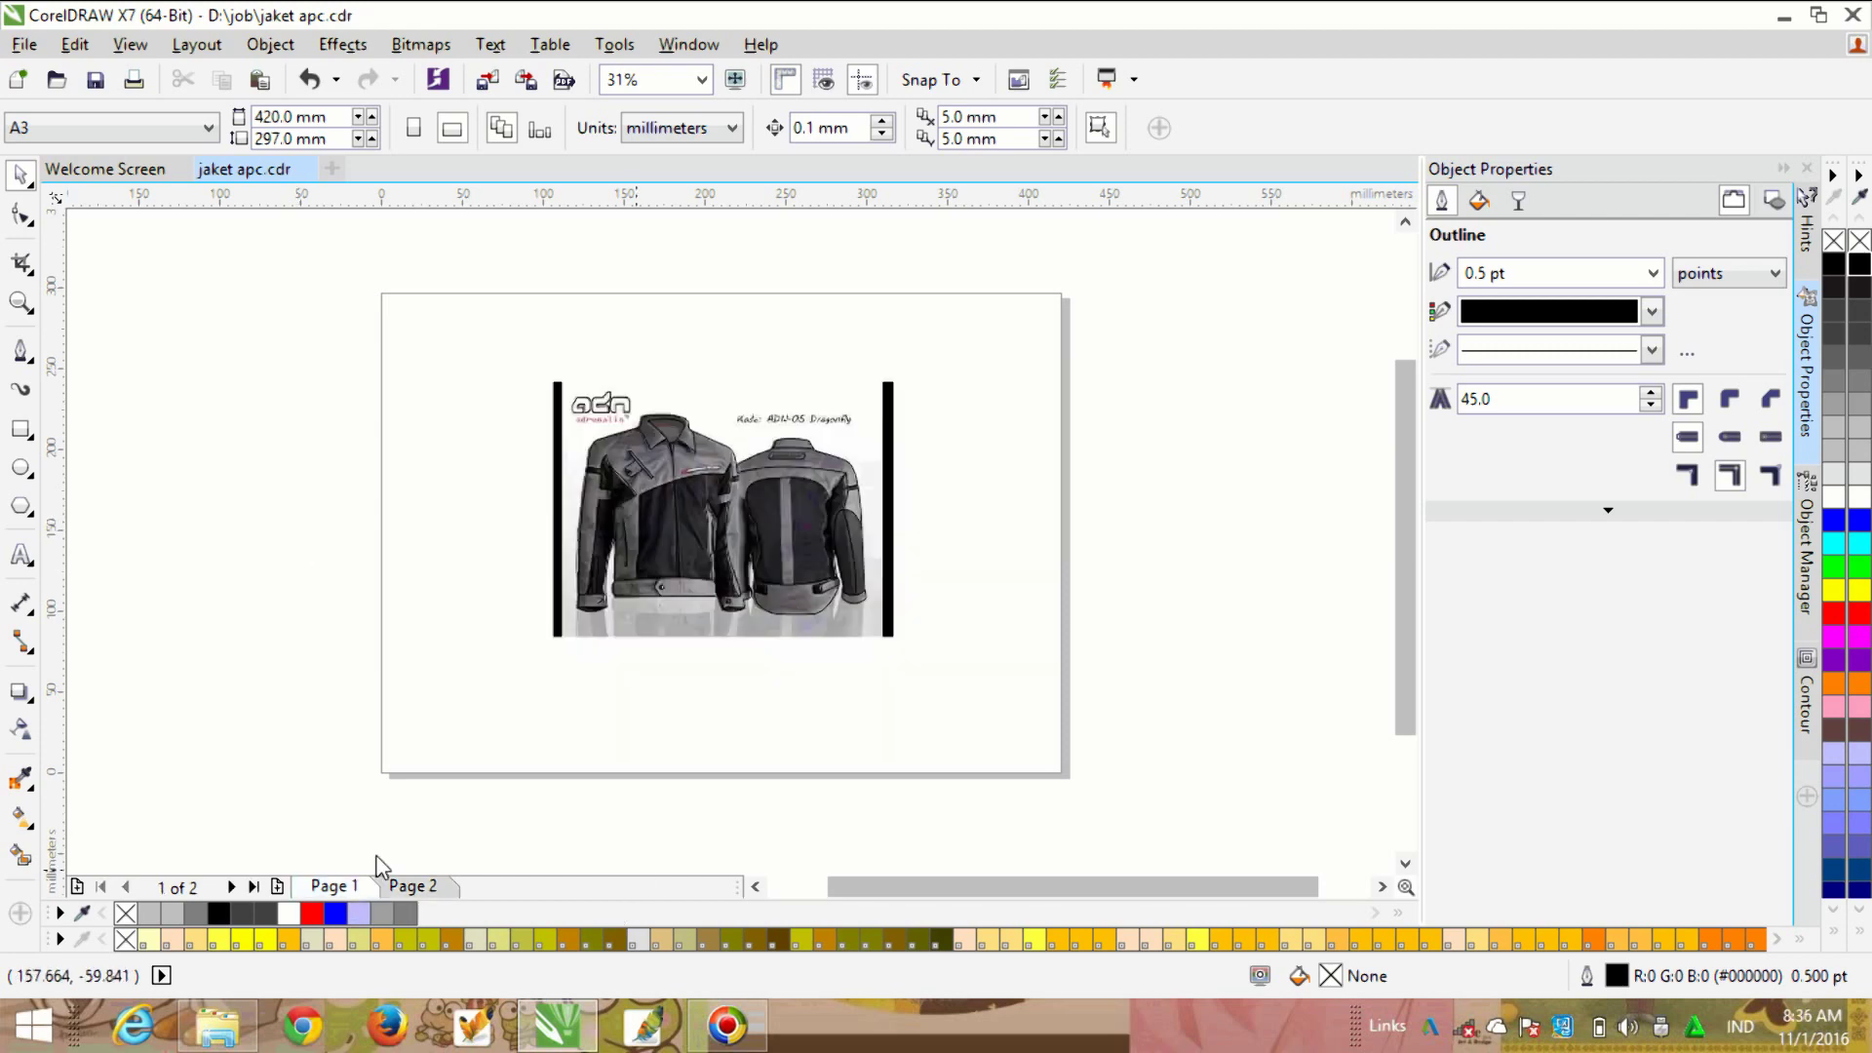
Step: Zoom around the front-and-back jacket photo on Page 1, then return to Page 2
scroll(716, 544, "up", 1)
scroll(735, 412, "up", 1)
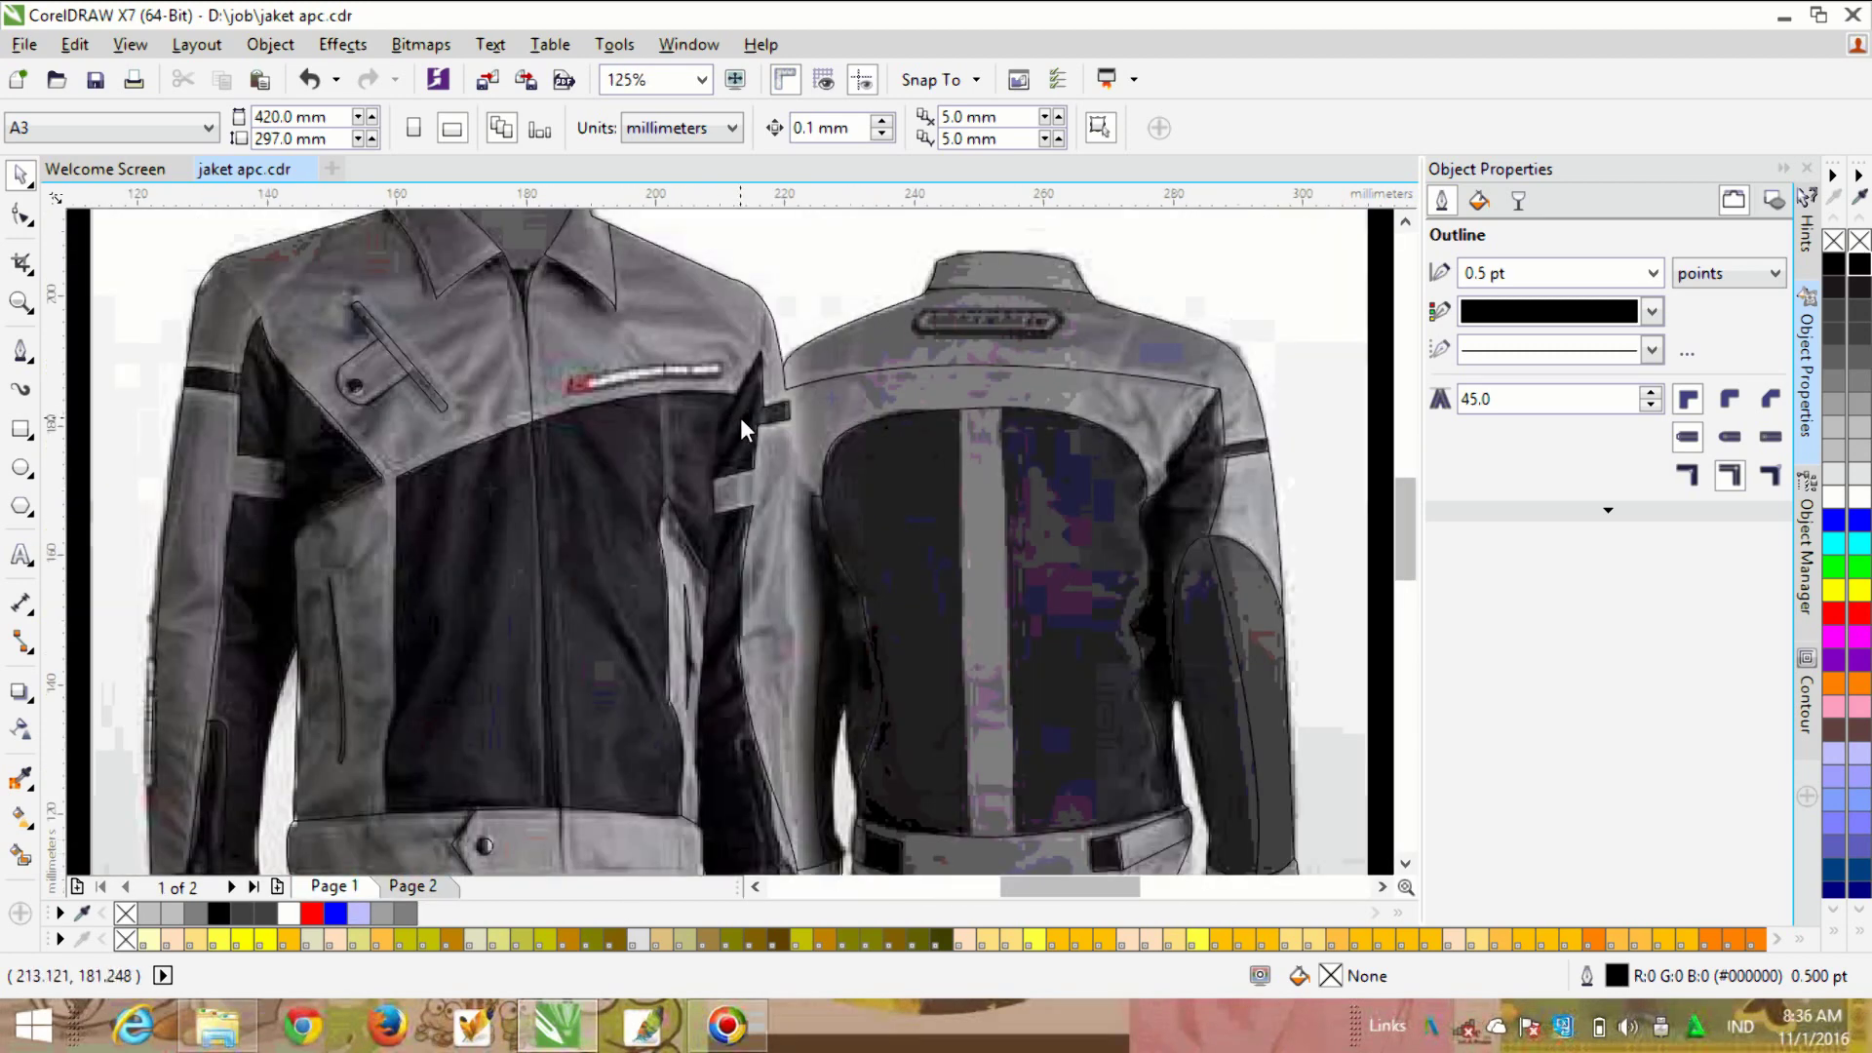
scroll(760, 448, "down", 1)
scroll(792, 487, "up", 1)
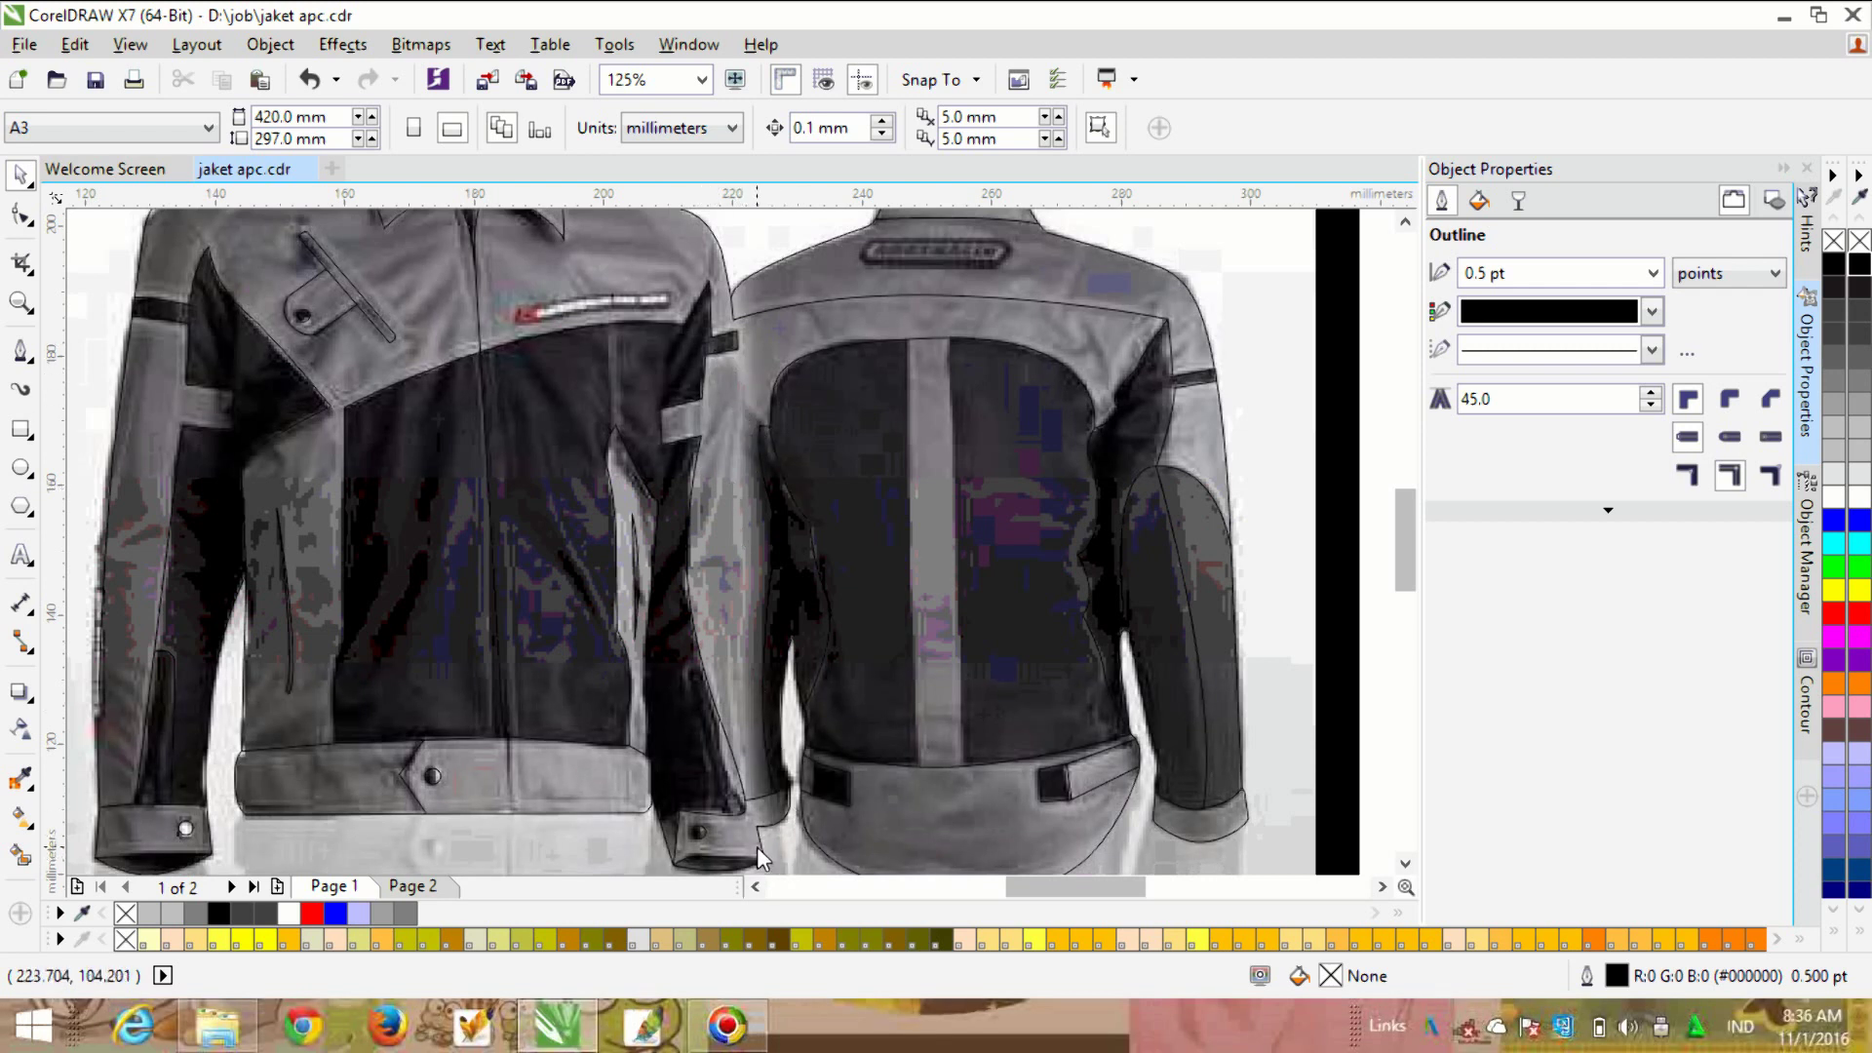
key("Page_Down")
scroll(756, 638, "down", 1)
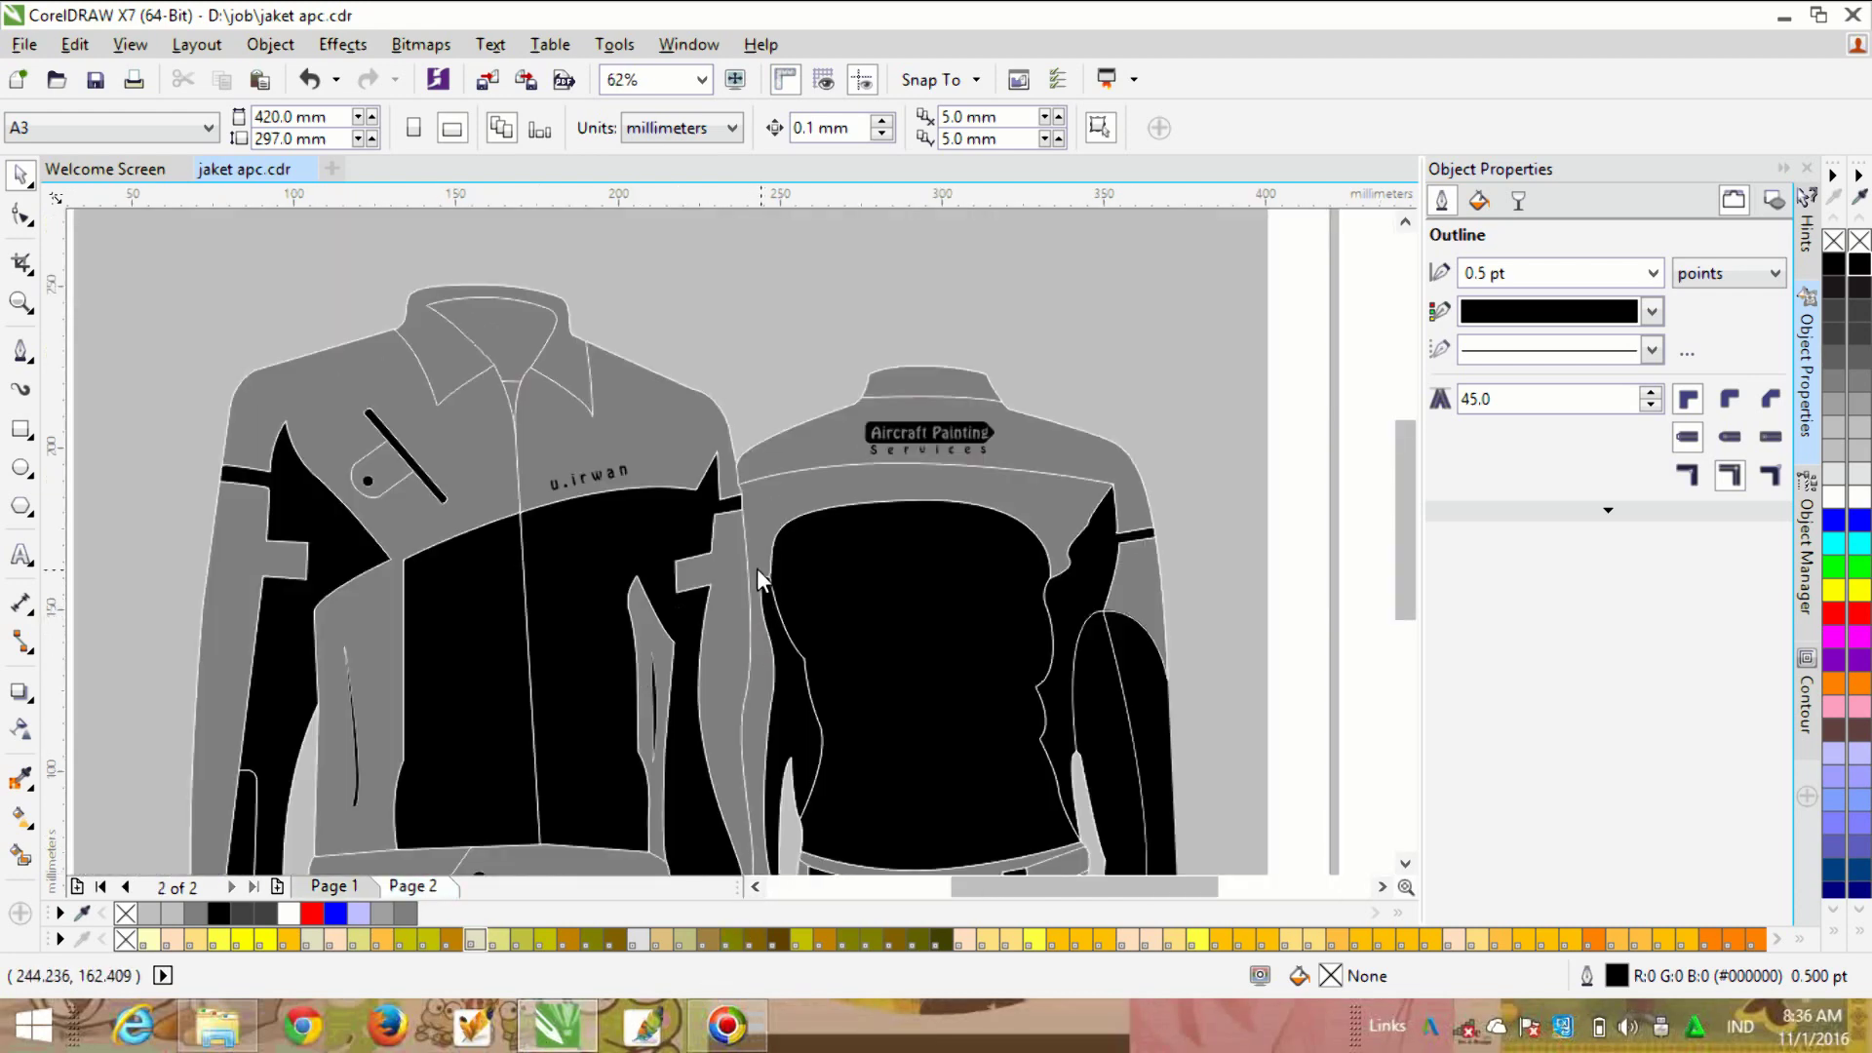
Step: Draw the back jacket's side panel curve down the seam and Smart Fill it
scroll(757, 569, "down", 1)
scroll(741, 657, "up", 1)
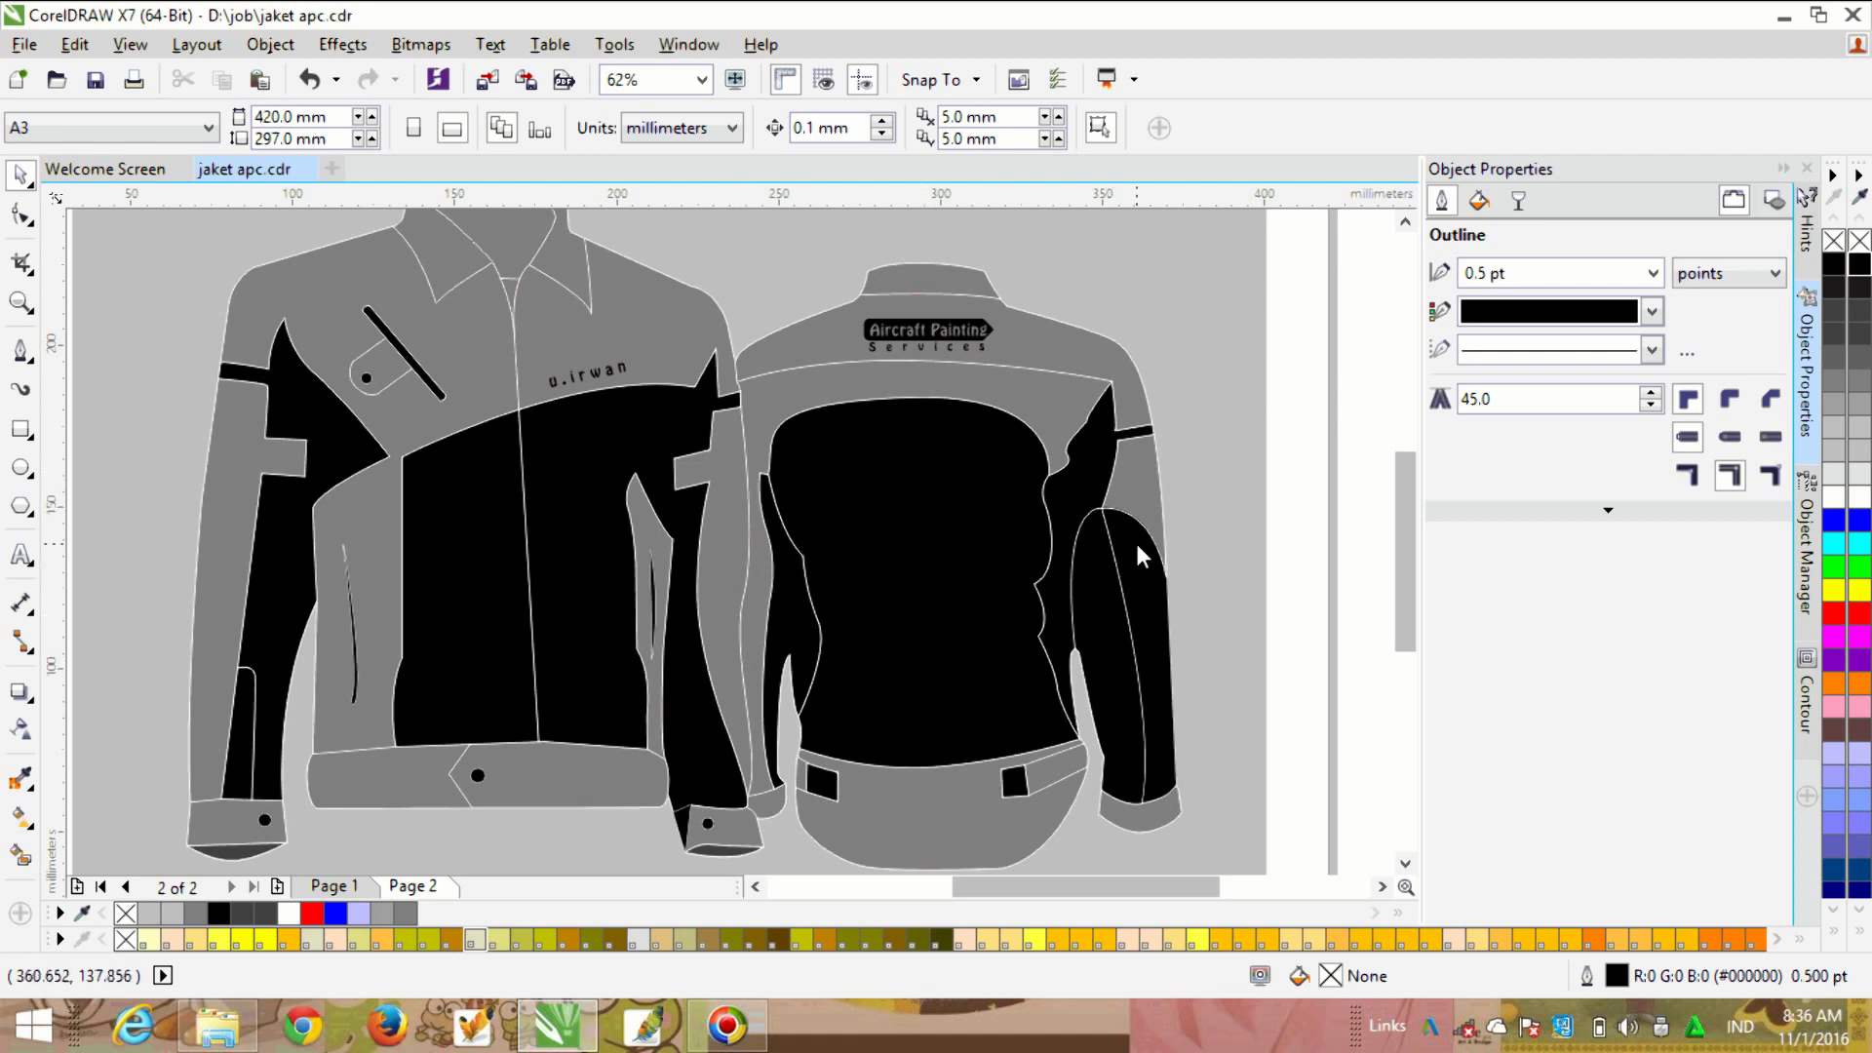
left_click(21, 350)
scroll(729, 522, "up", 1)
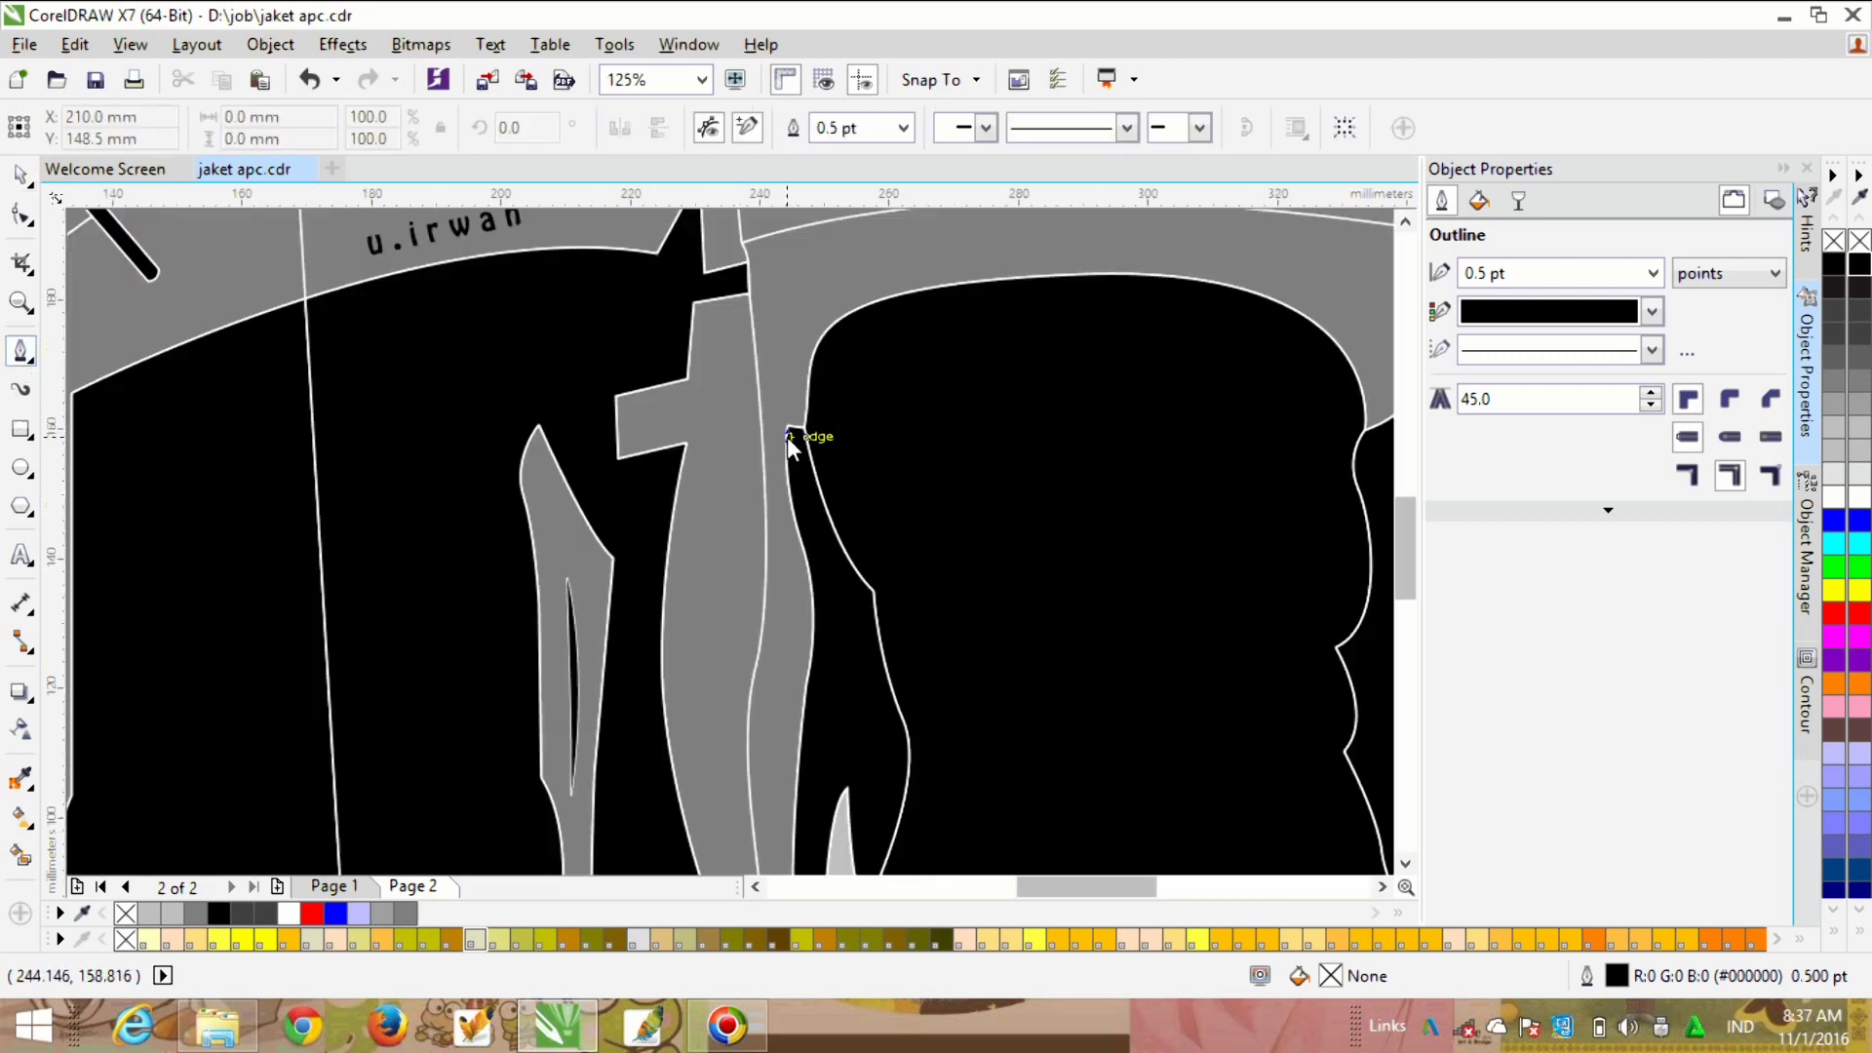
left_click(786, 435)
key("ctrl+z")
scroll(732, 532, "down", 1)
left_click(1121, 255)
scroll(778, 505, "up", 2)
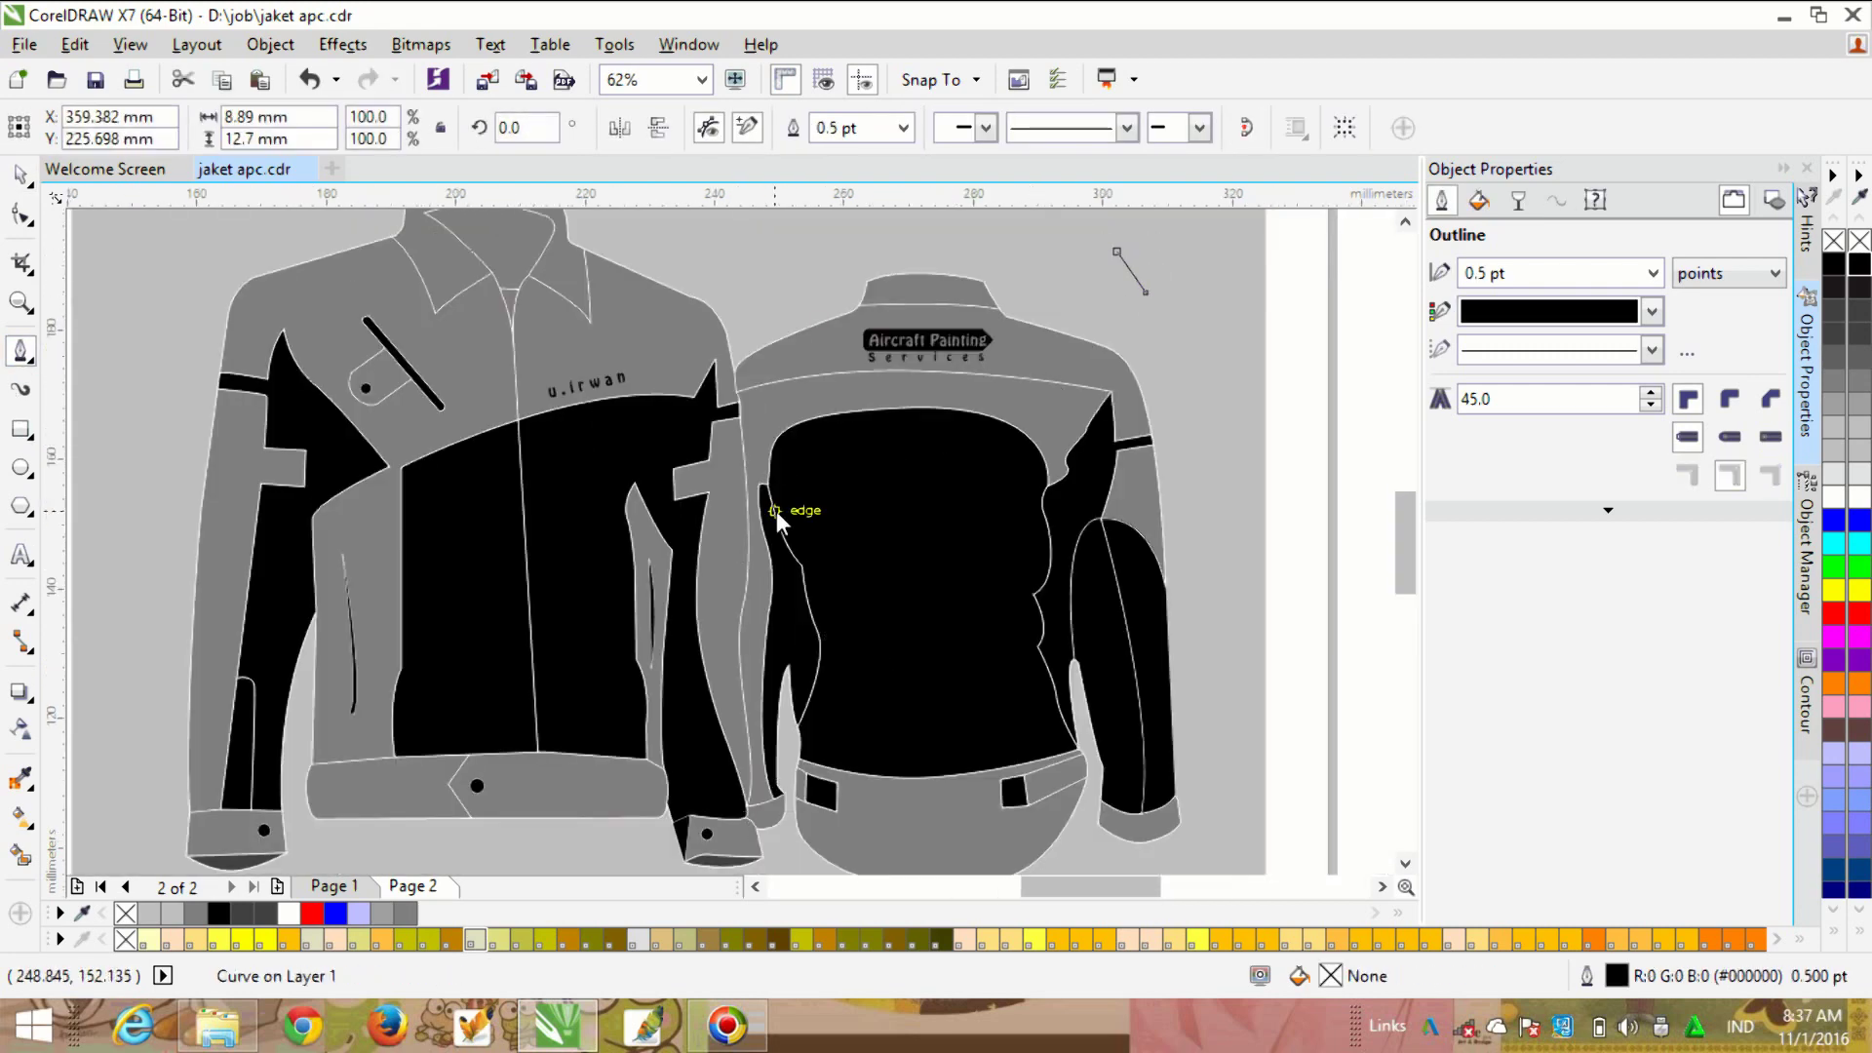
left_click_drag(660, 495, 664, 547)
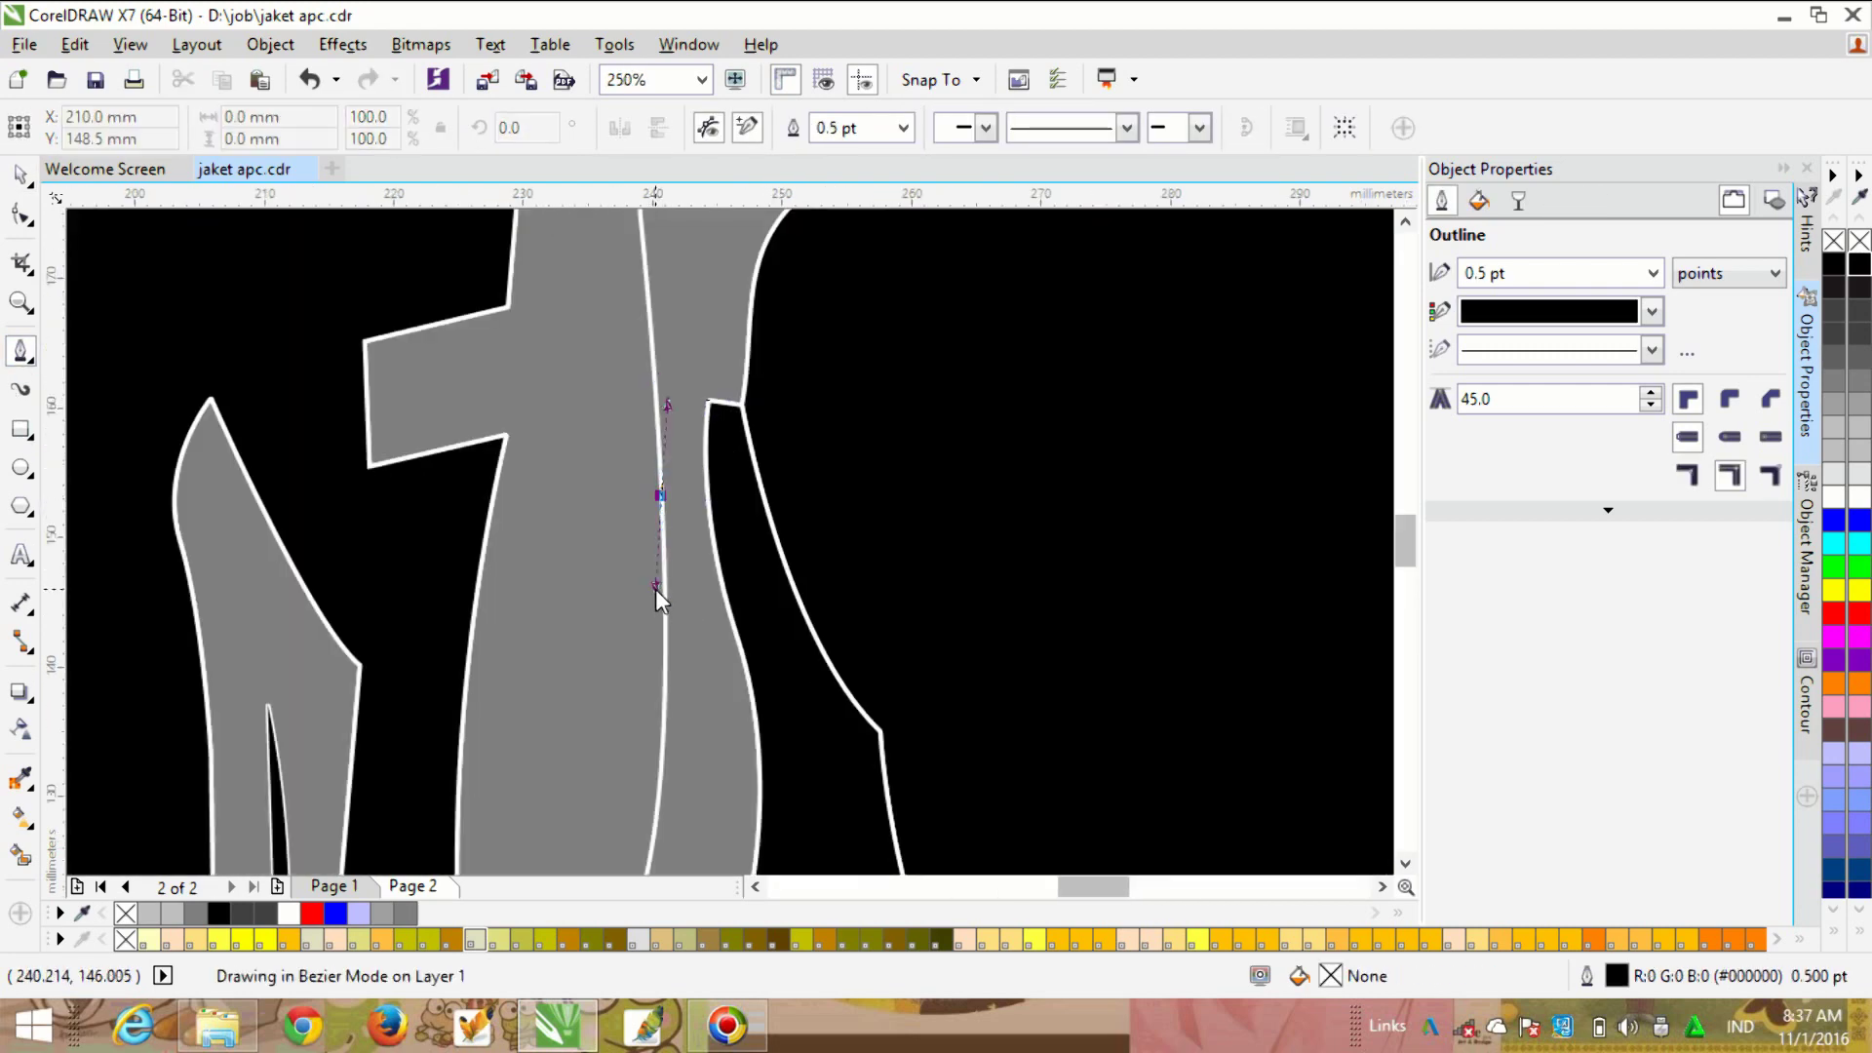
scroll(655, 589, "down", 4)
left_click(22, 855)
scroll(622, 597, "up", 2)
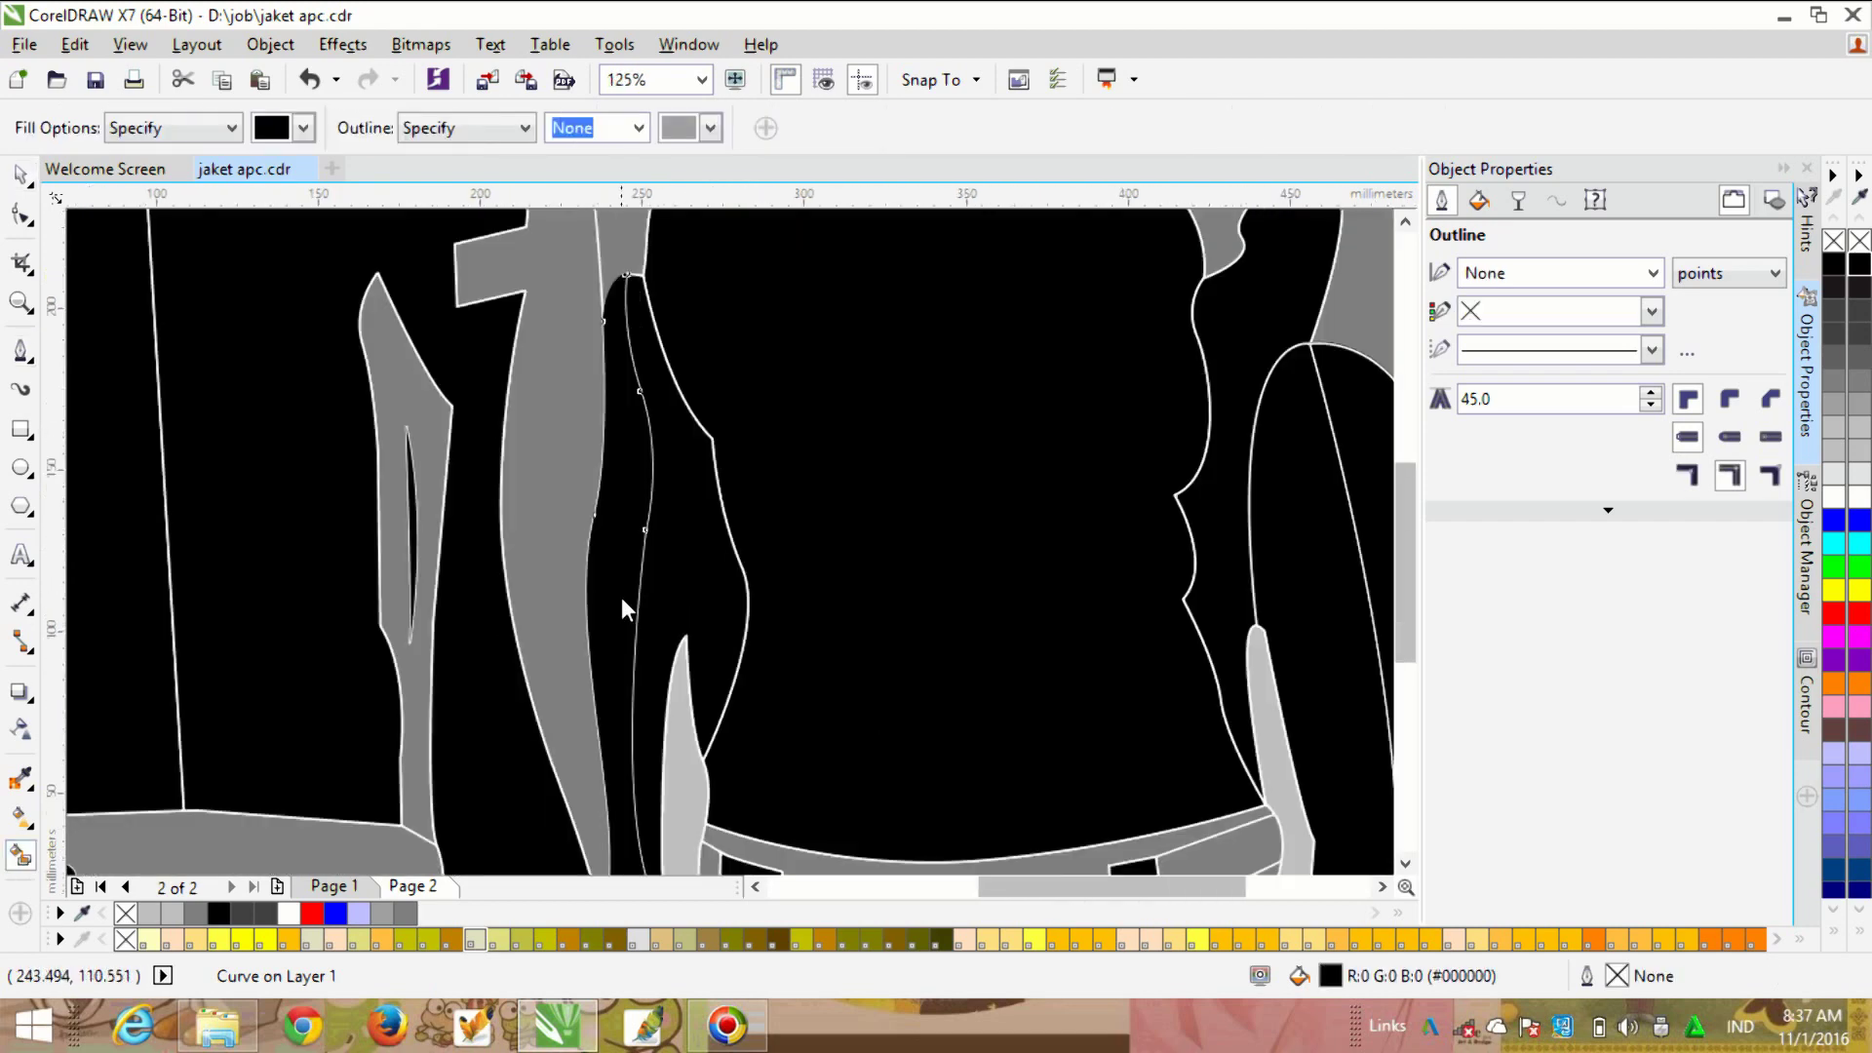
scroll(622, 597, "down", 1)
key("space")
Step: Give the new side panel curve a 1.0 pt white outline
scroll(788, 671, "down", 1)
left_click(1029, 587)
scroll(710, 579, "up", 2)
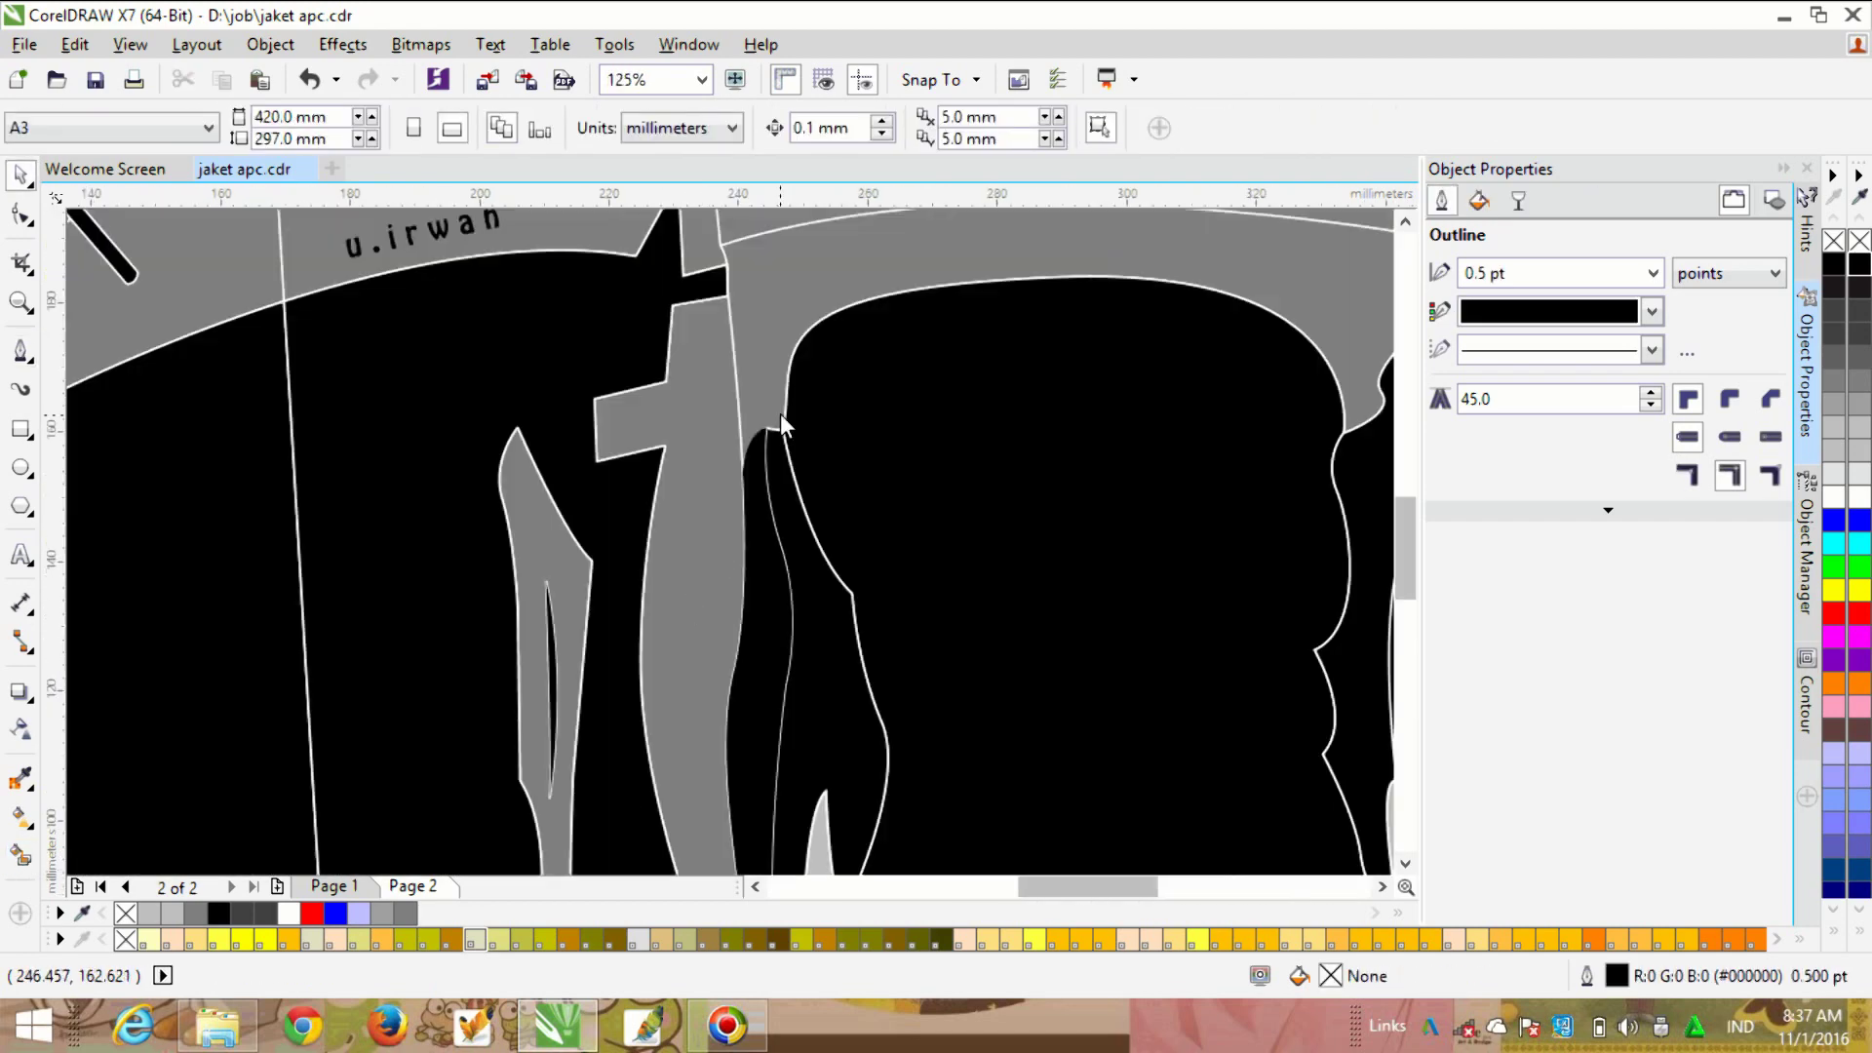
scroll(780, 422, "up", 2)
left_click(717, 436)
left_click(1653, 274)
left_click(1619, 375)
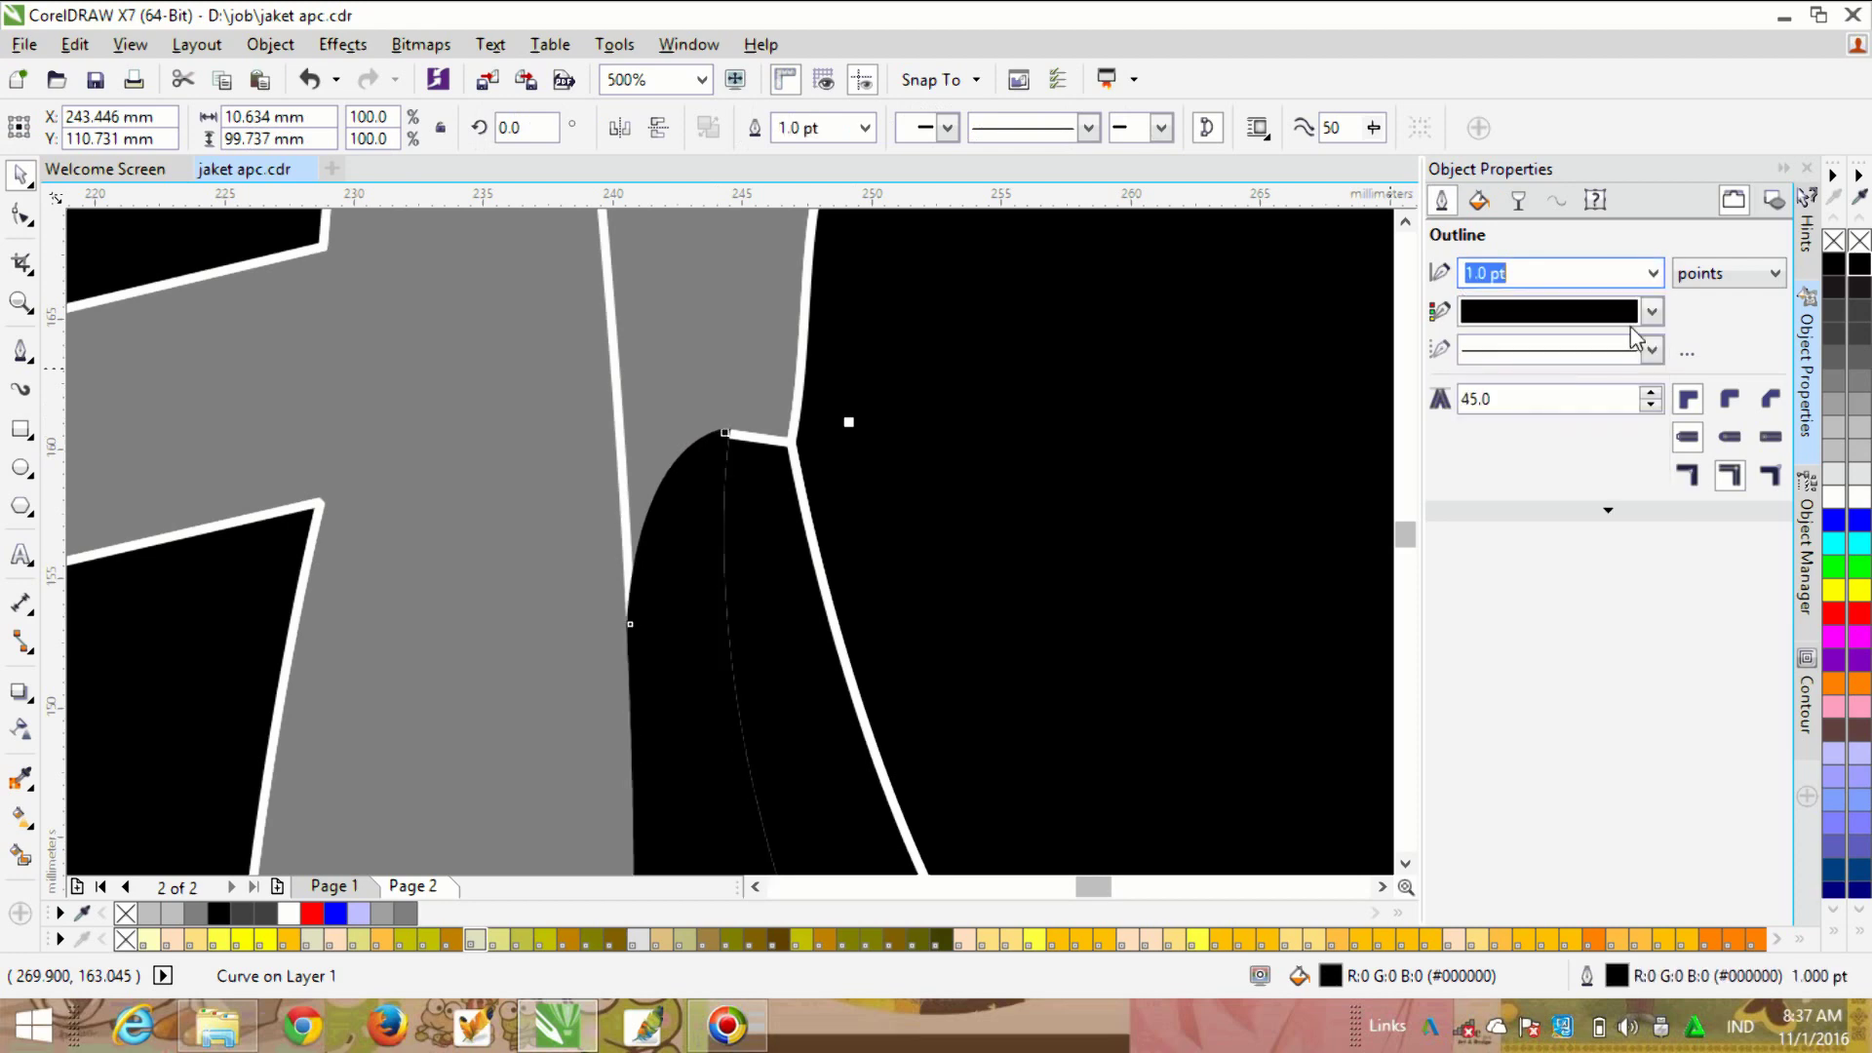
left_click(1630, 326)
left_click(1564, 376)
scroll(780, 460, "down", 3)
scroll(790, 708, "up", 1)
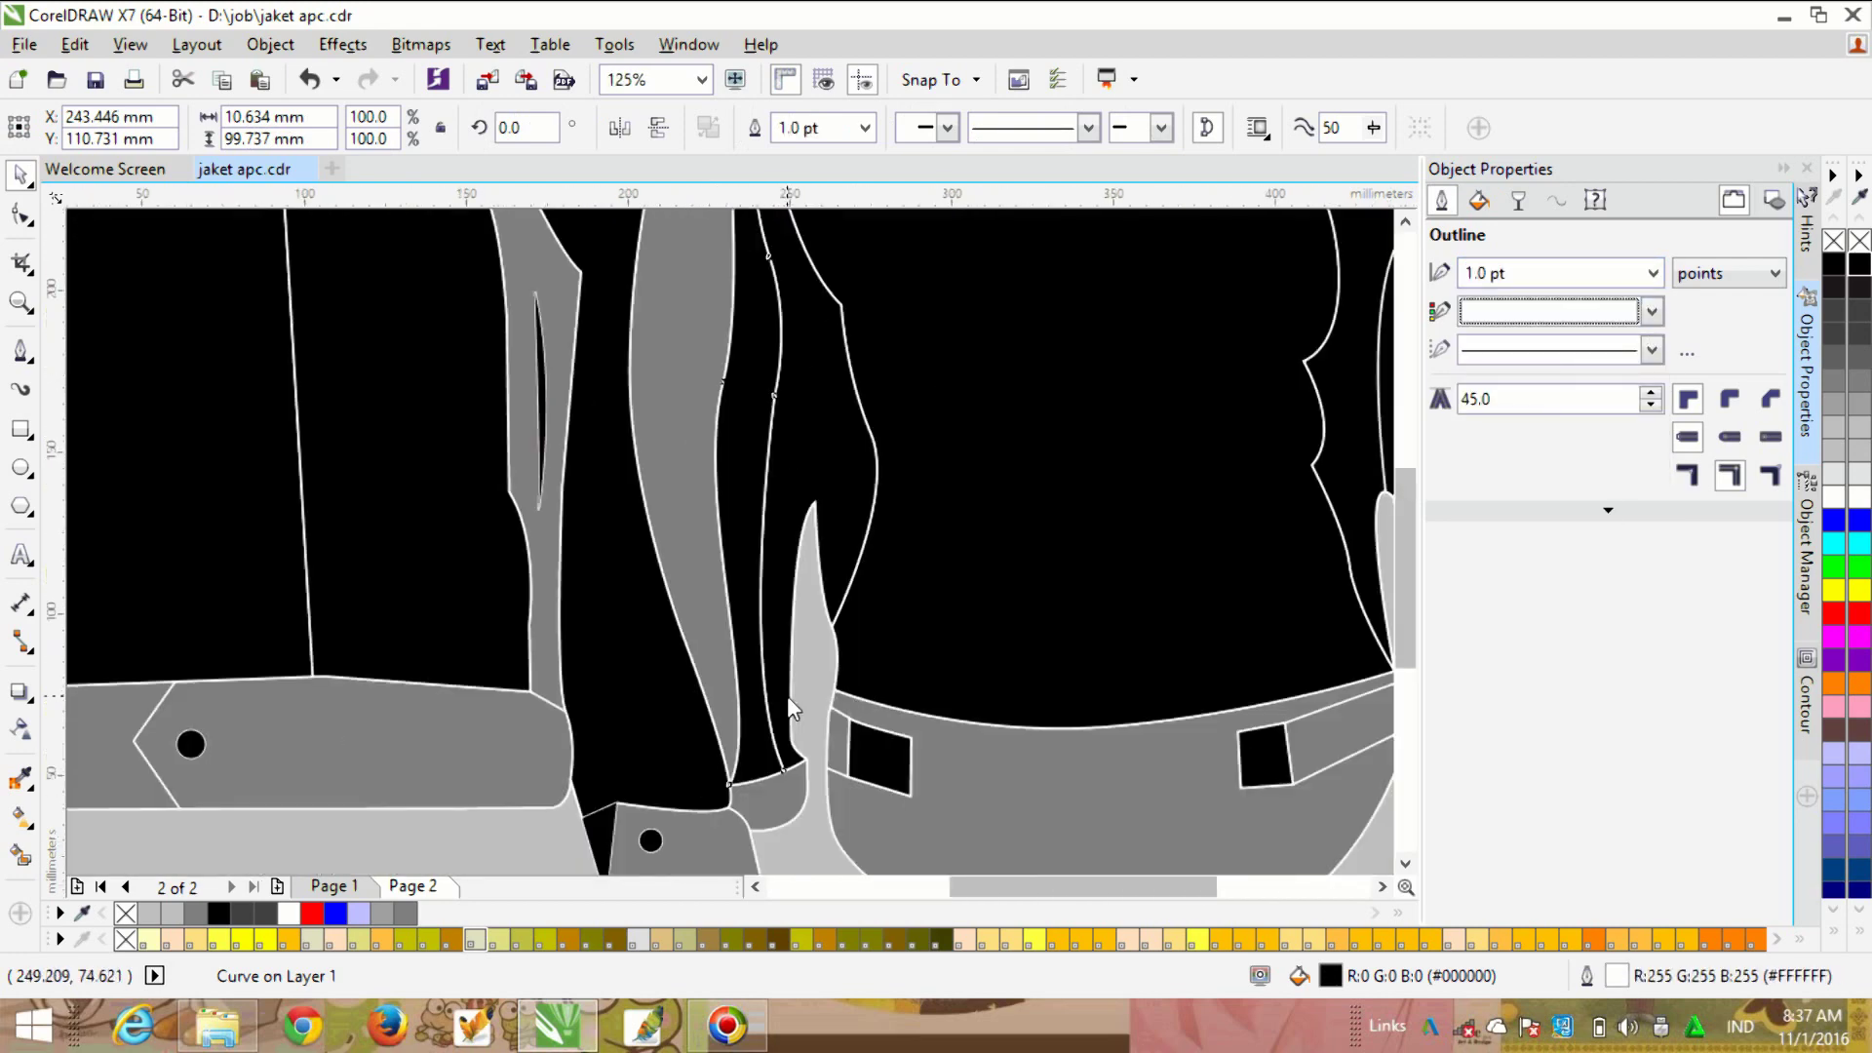
scroll(790, 709, "down", 2)
key("Escape")
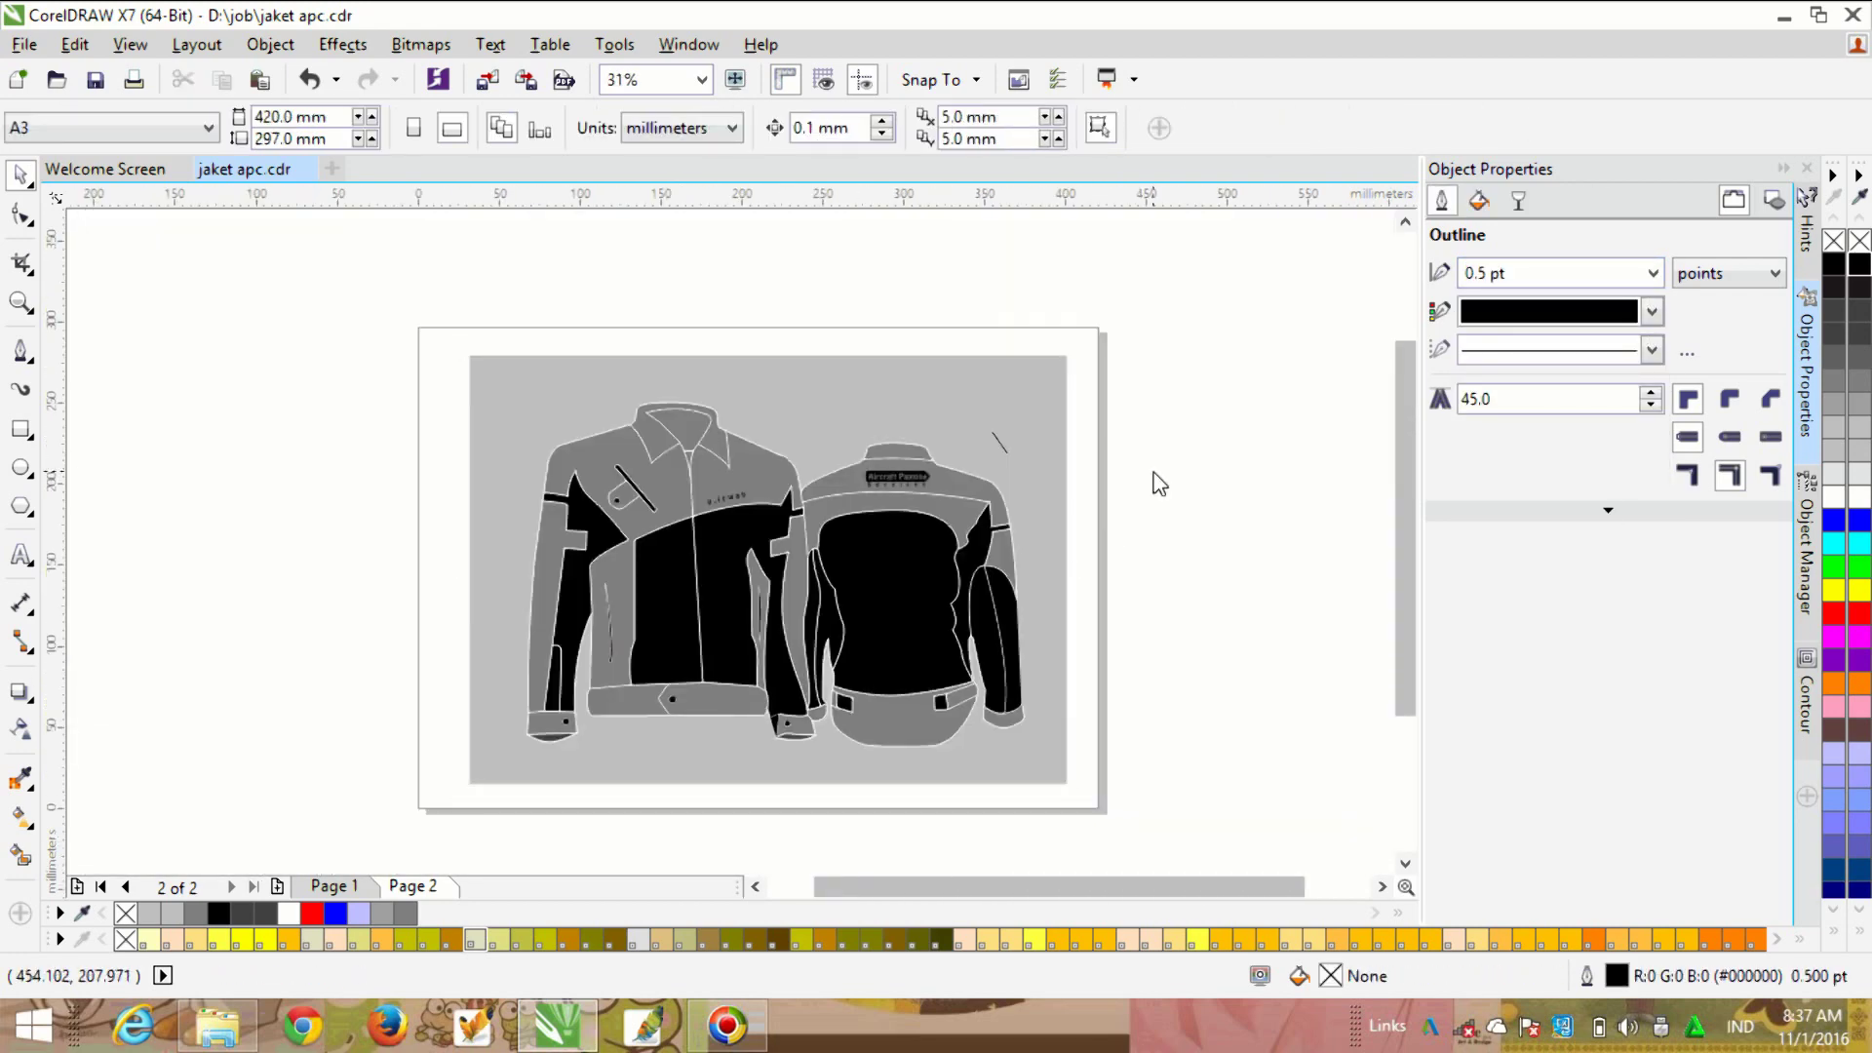
Step: Remove the extra top nodes and round the side panel's top into a smooth arc
scroll(799, 597, "up", 4)
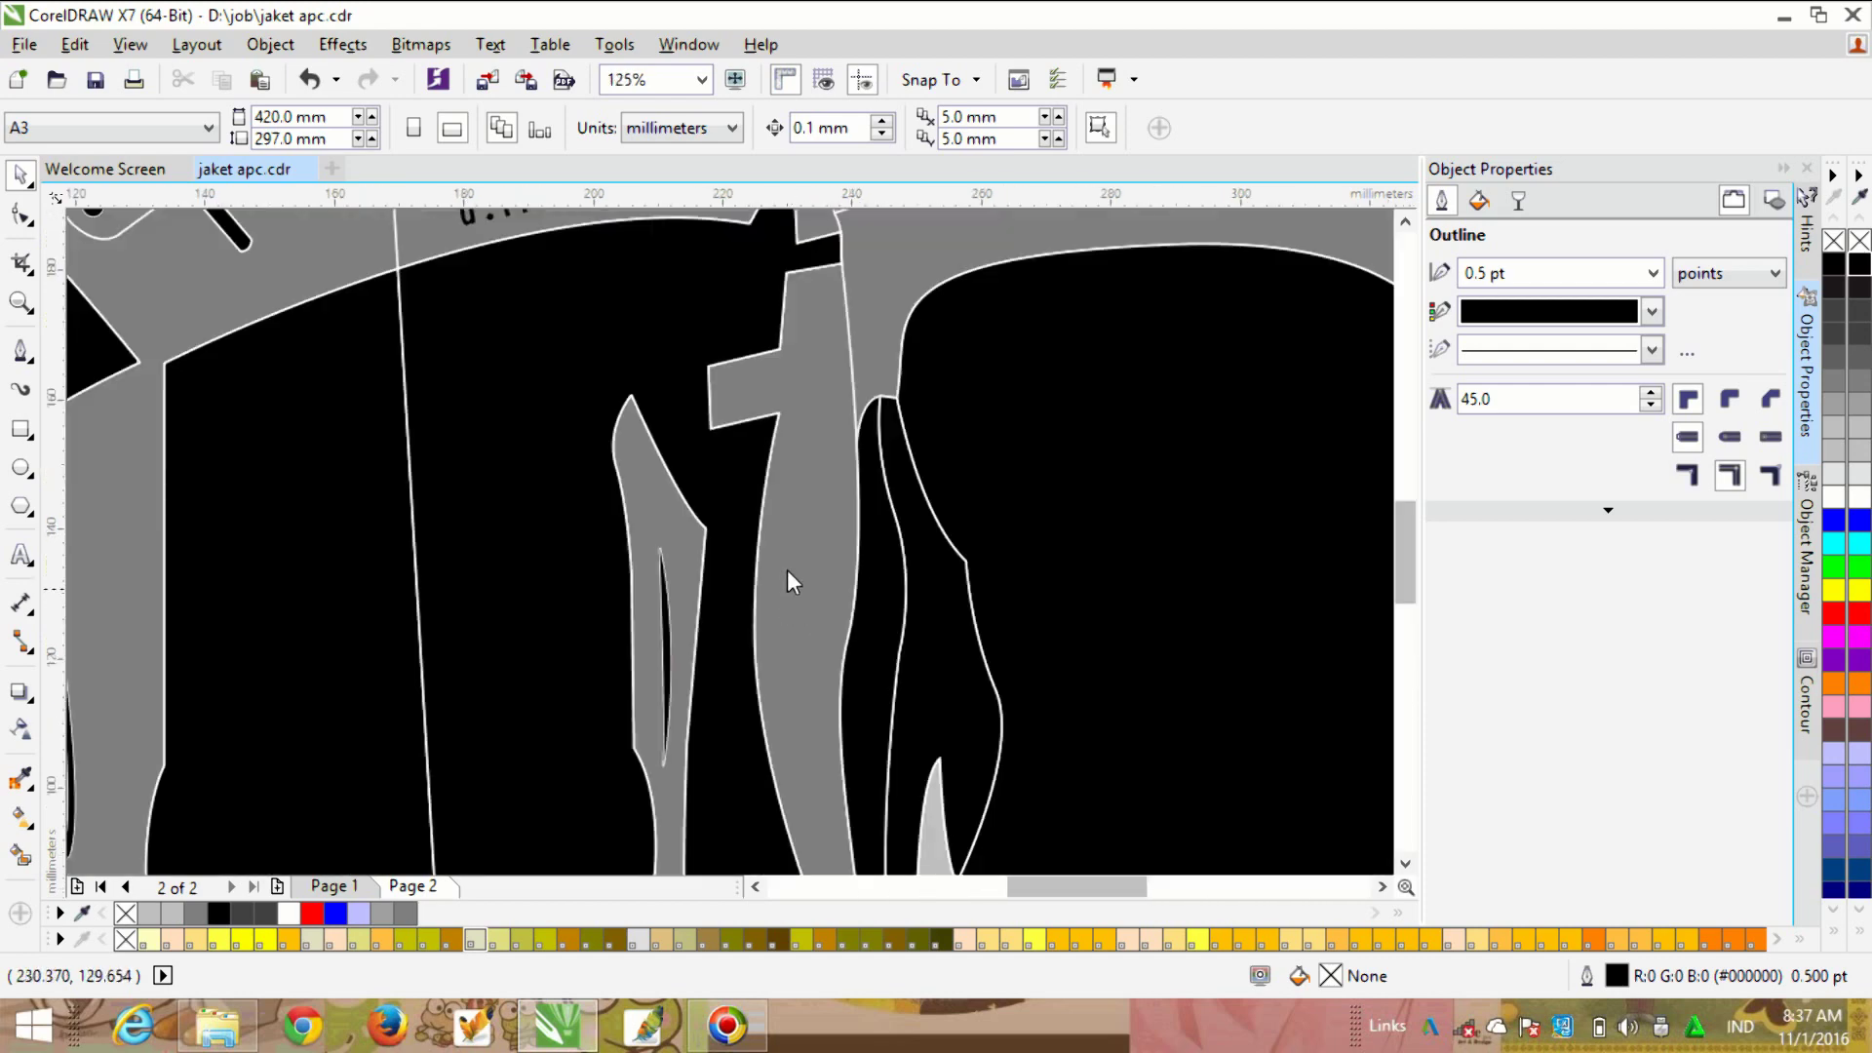
left_click(918, 354)
double_click(919, 355)
double_click(898, 348)
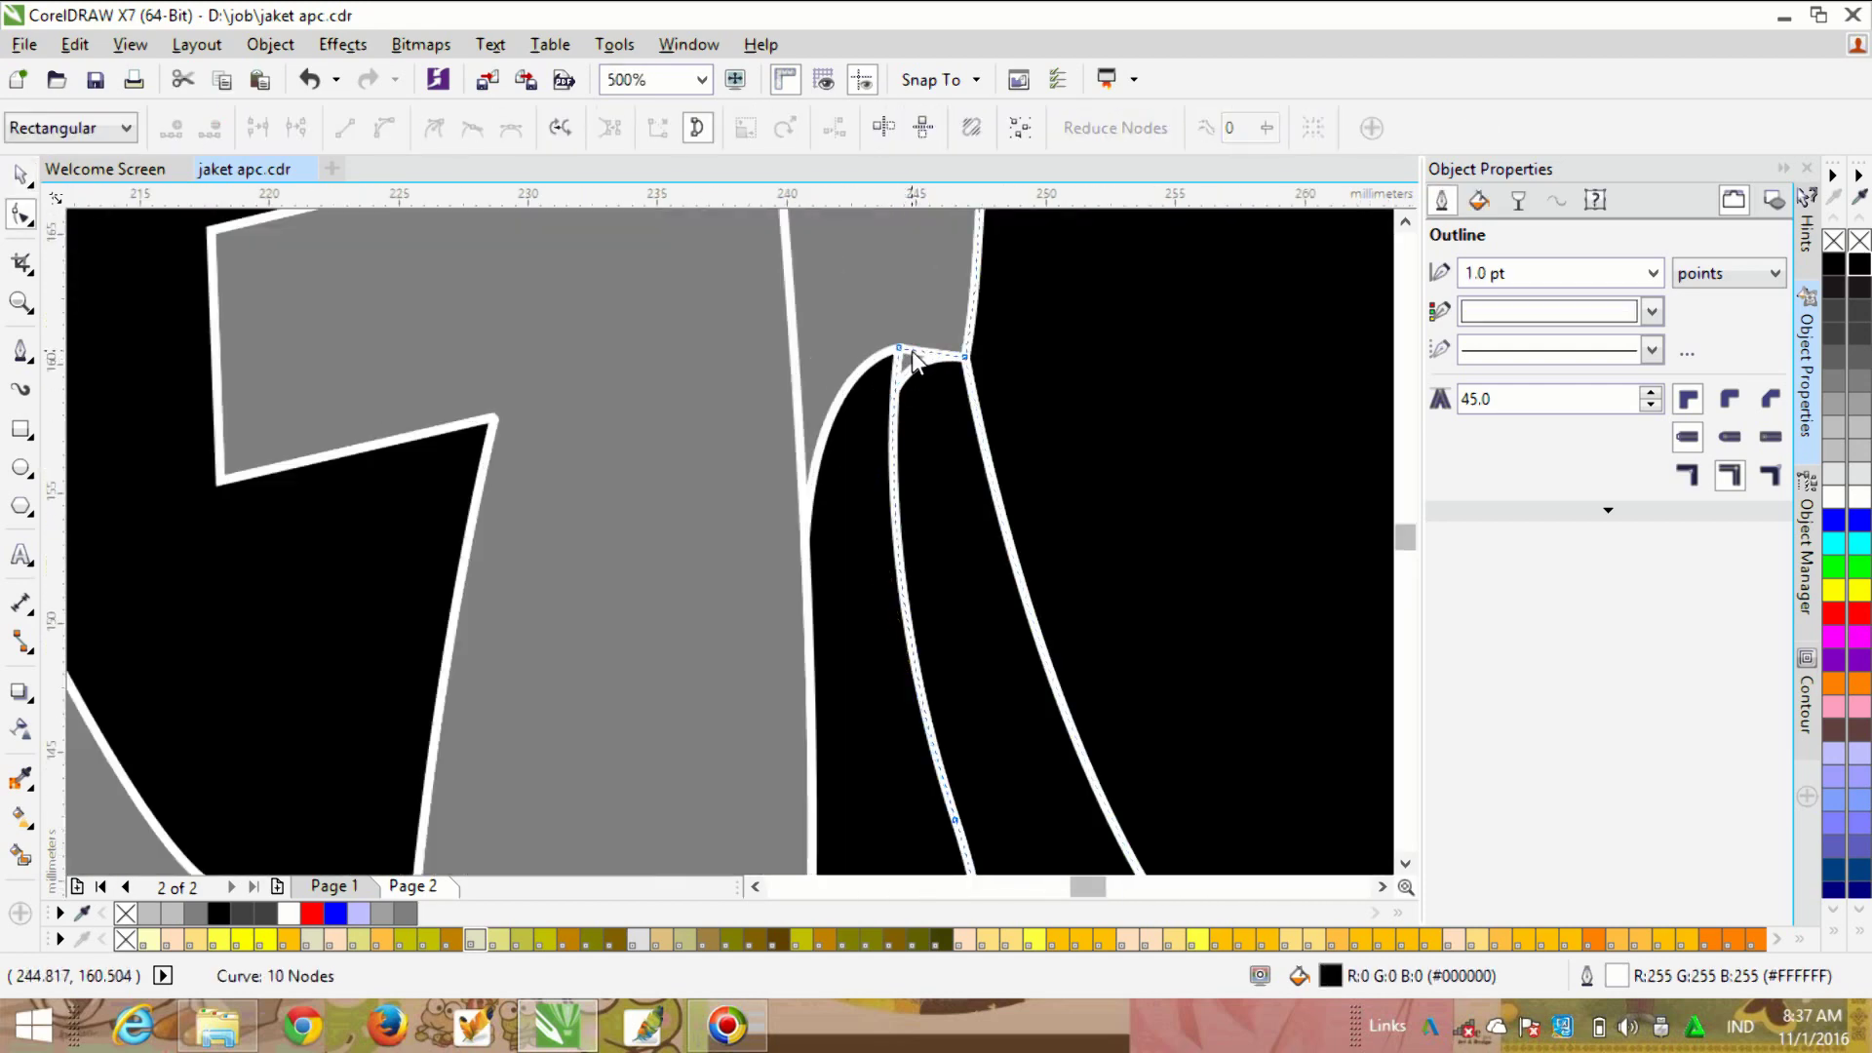
double_click(900, 348)
left_click(900, 346)
left_click_drag(900, 347, 921, 365)
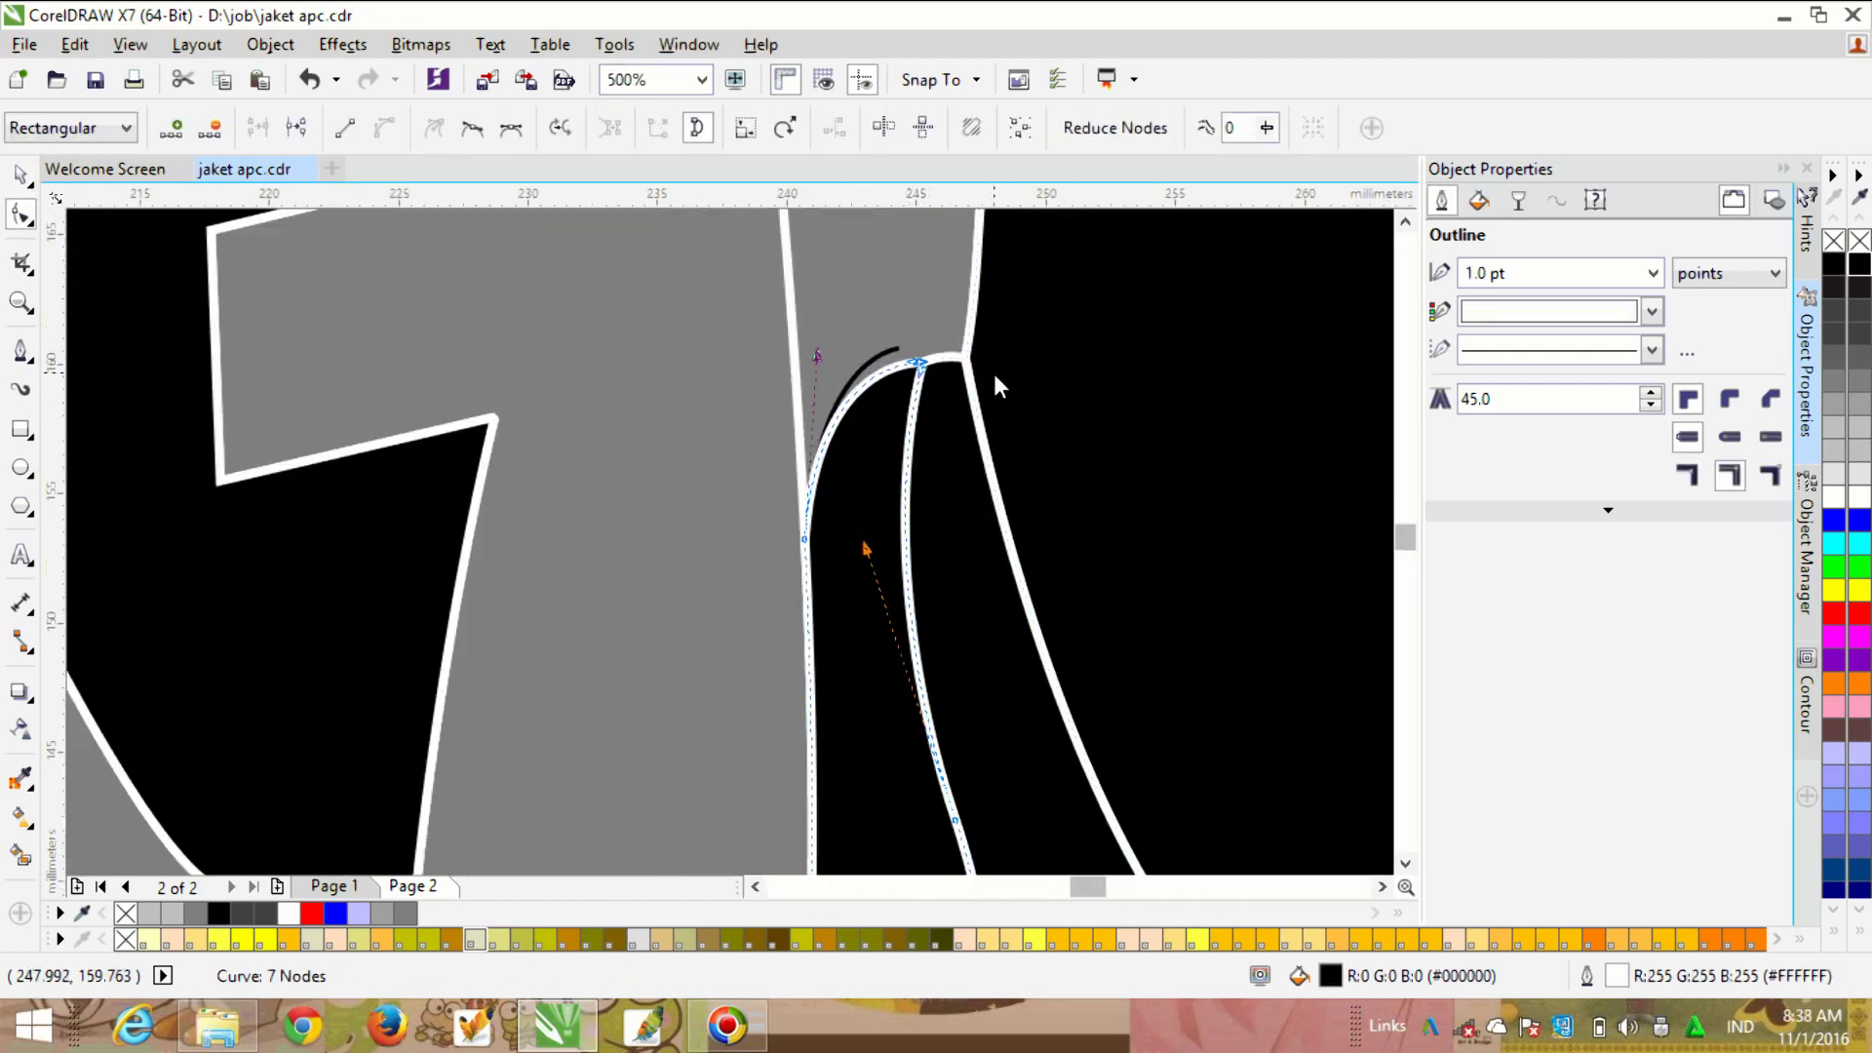
key("space")
left_click(868, 362)
key("Escape")
Step: Delete the small stray arc beside the jacket
scroll(867, 364, "down", 4)
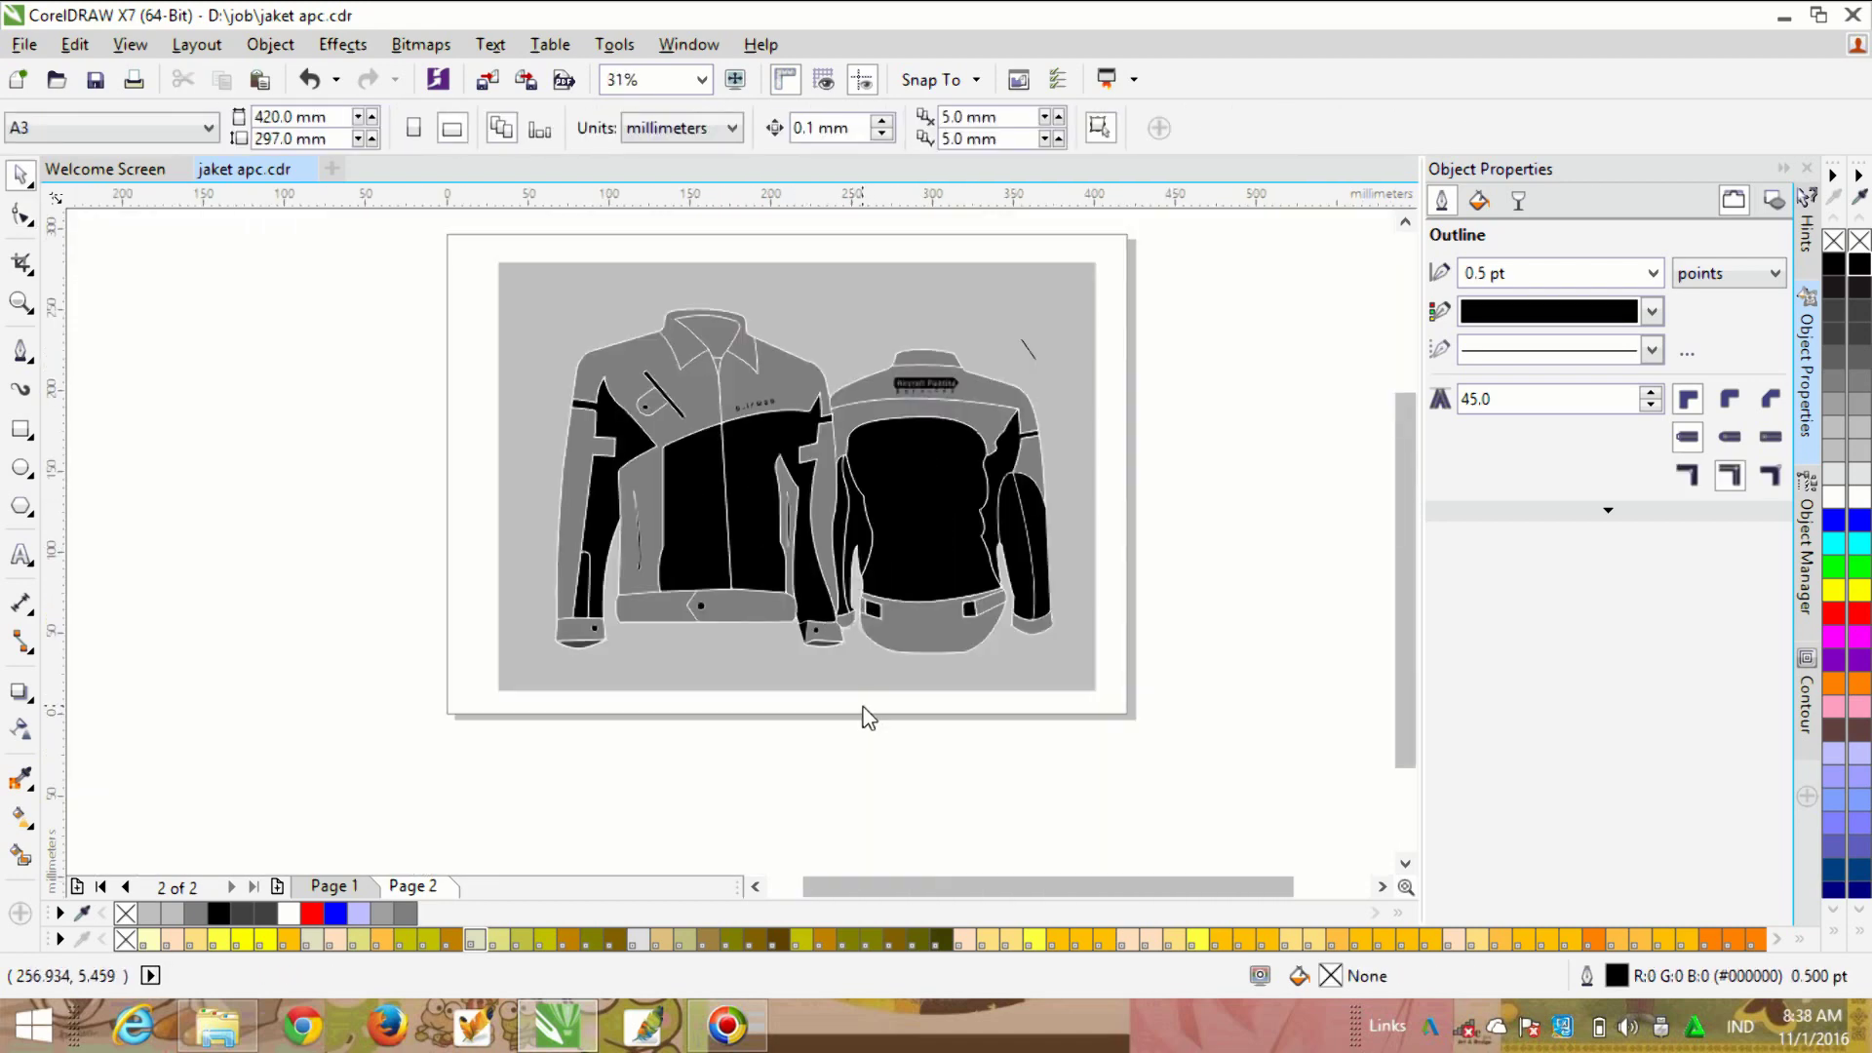
left_click(1016, 369)
key("Delete")
scroll(926, 390, "up", 1)
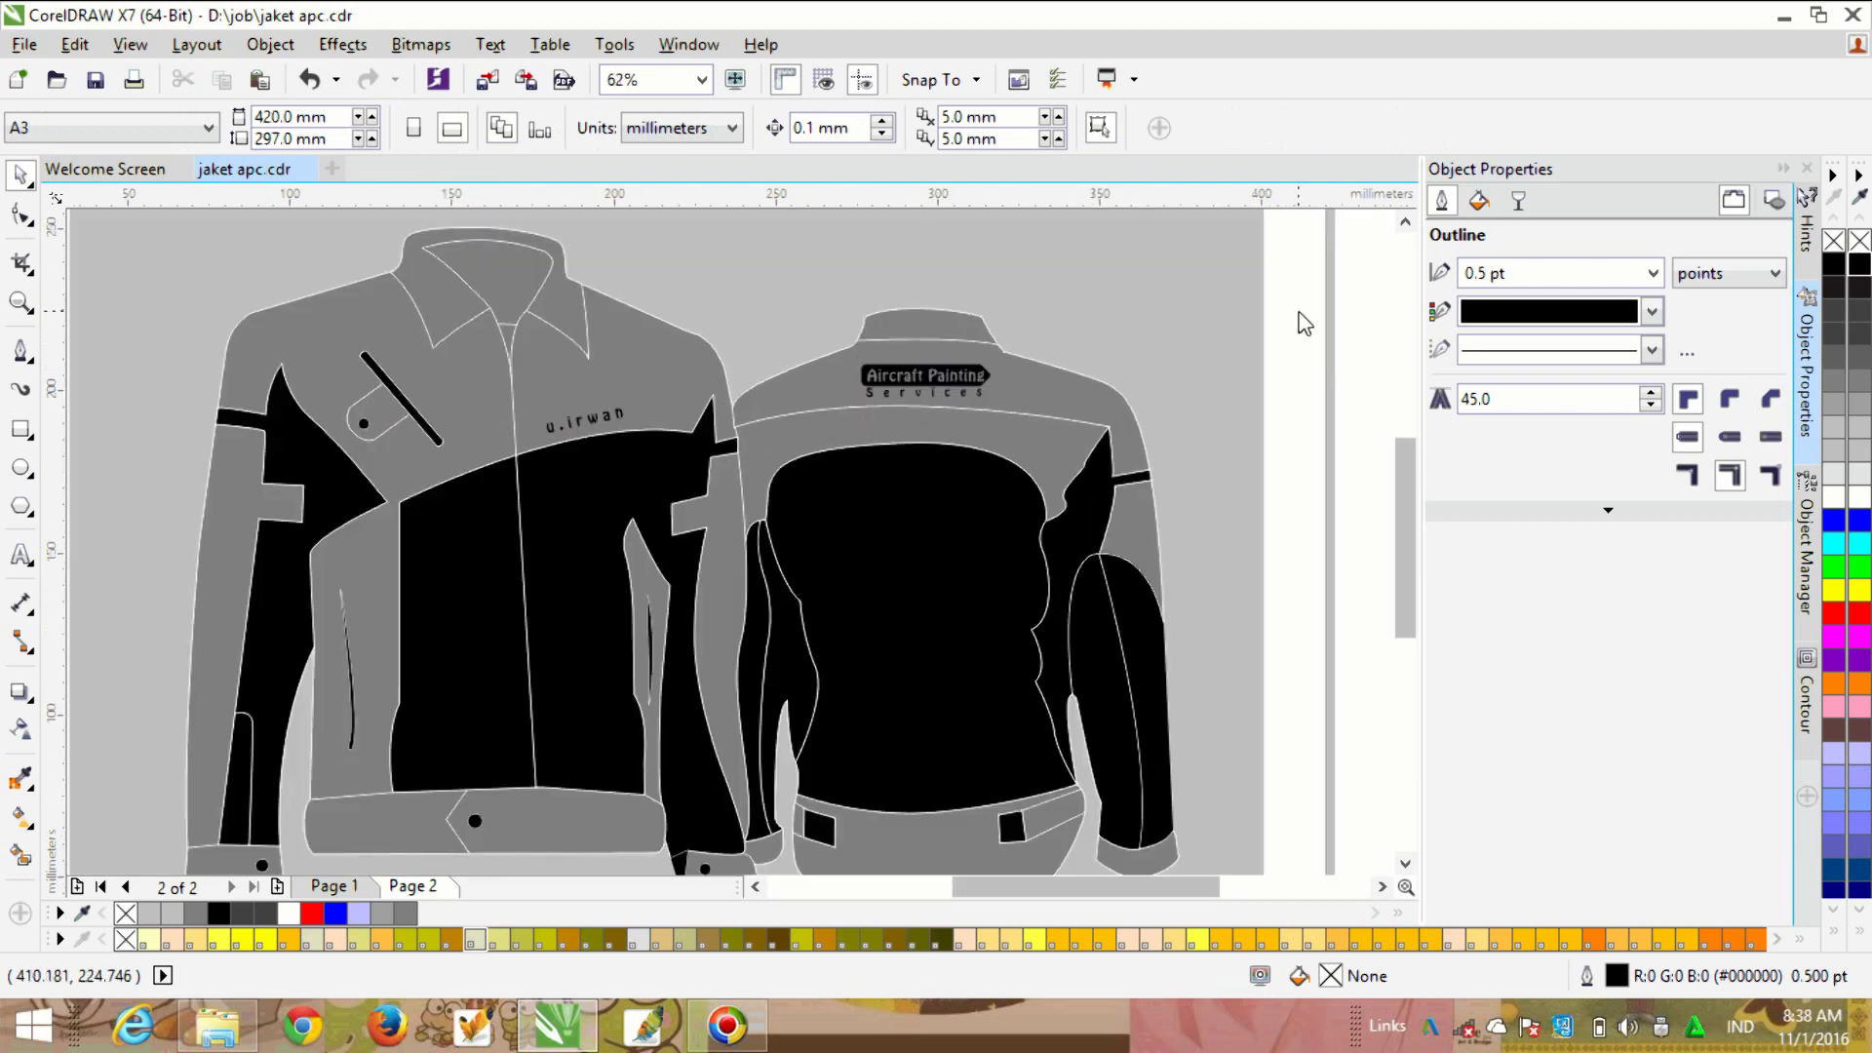
Step: Drop a copy of the Aircraft Painting Services logo above the back jacket
left_click(946, 377)
right_click(793, 261)
left_click_drag(948, 378, 1055, 226)
scroll(780, 409, "down", 1)
scroll(825, 335, "up", 1)
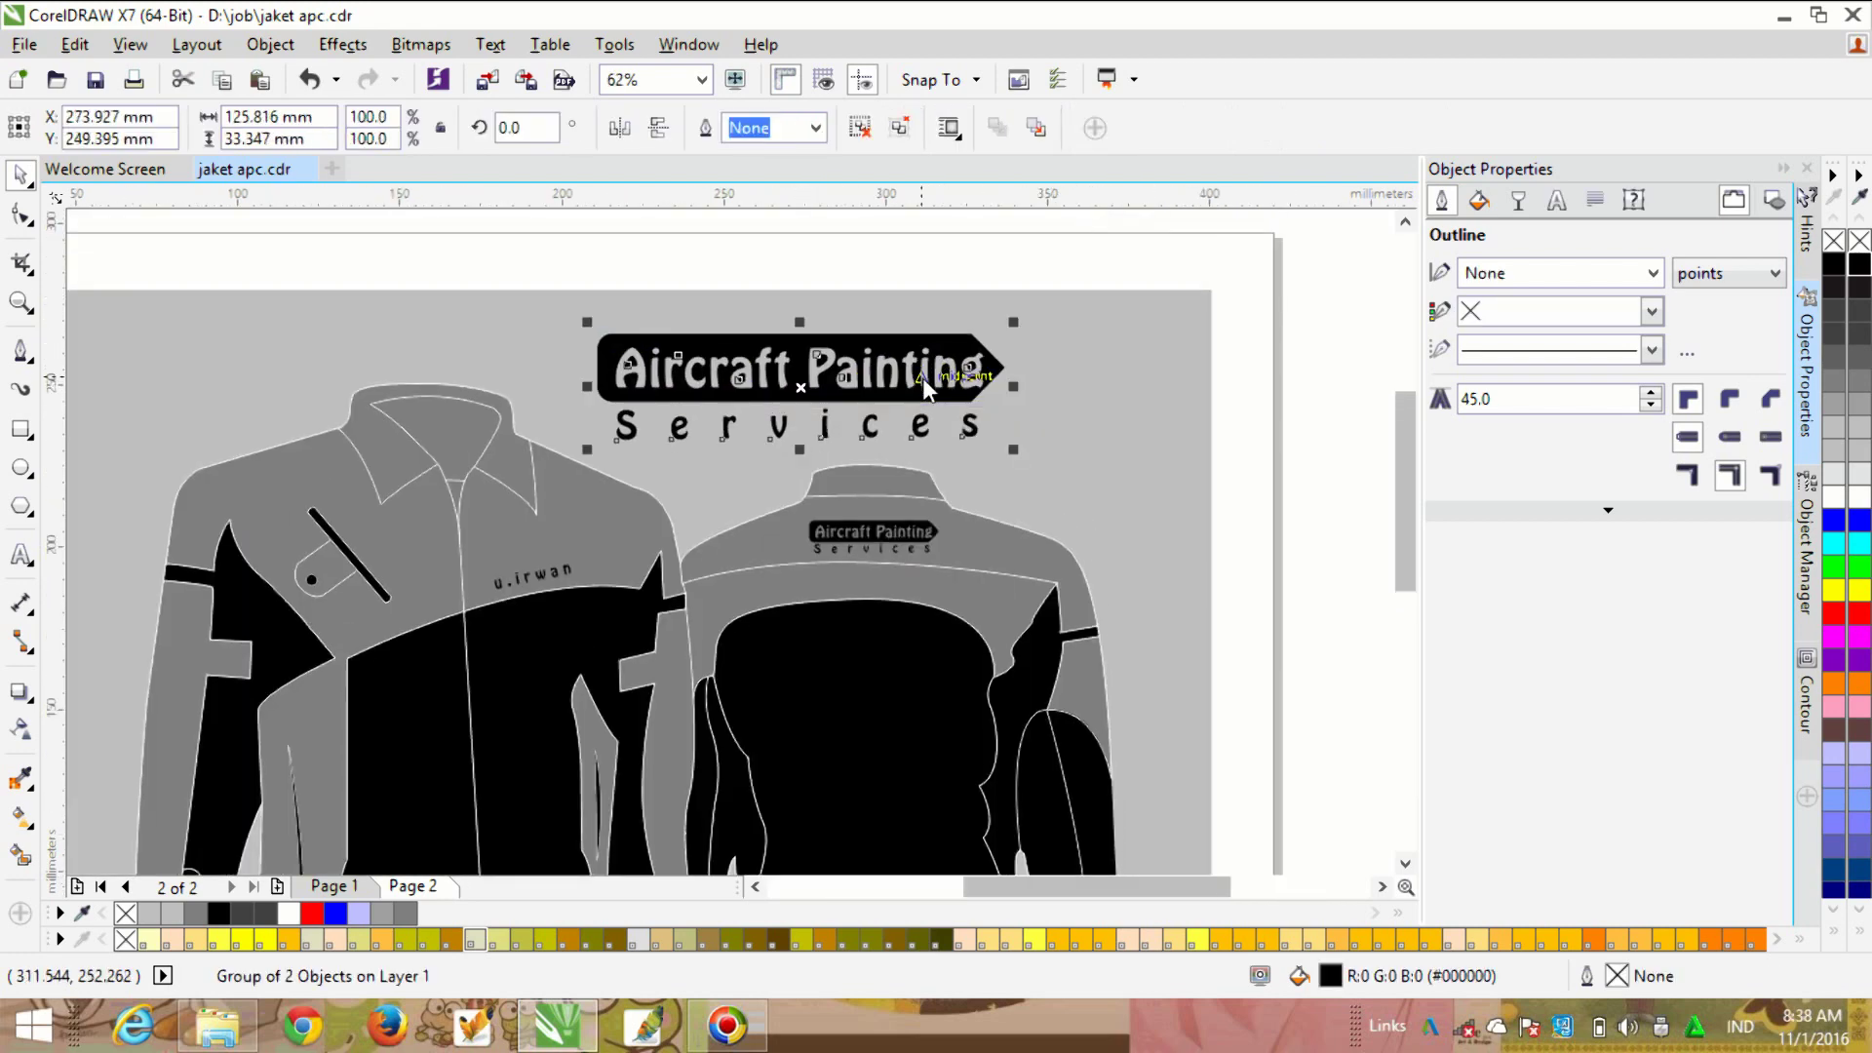
scroll(922, 377, "down", 1)
left_click(1057, 279)
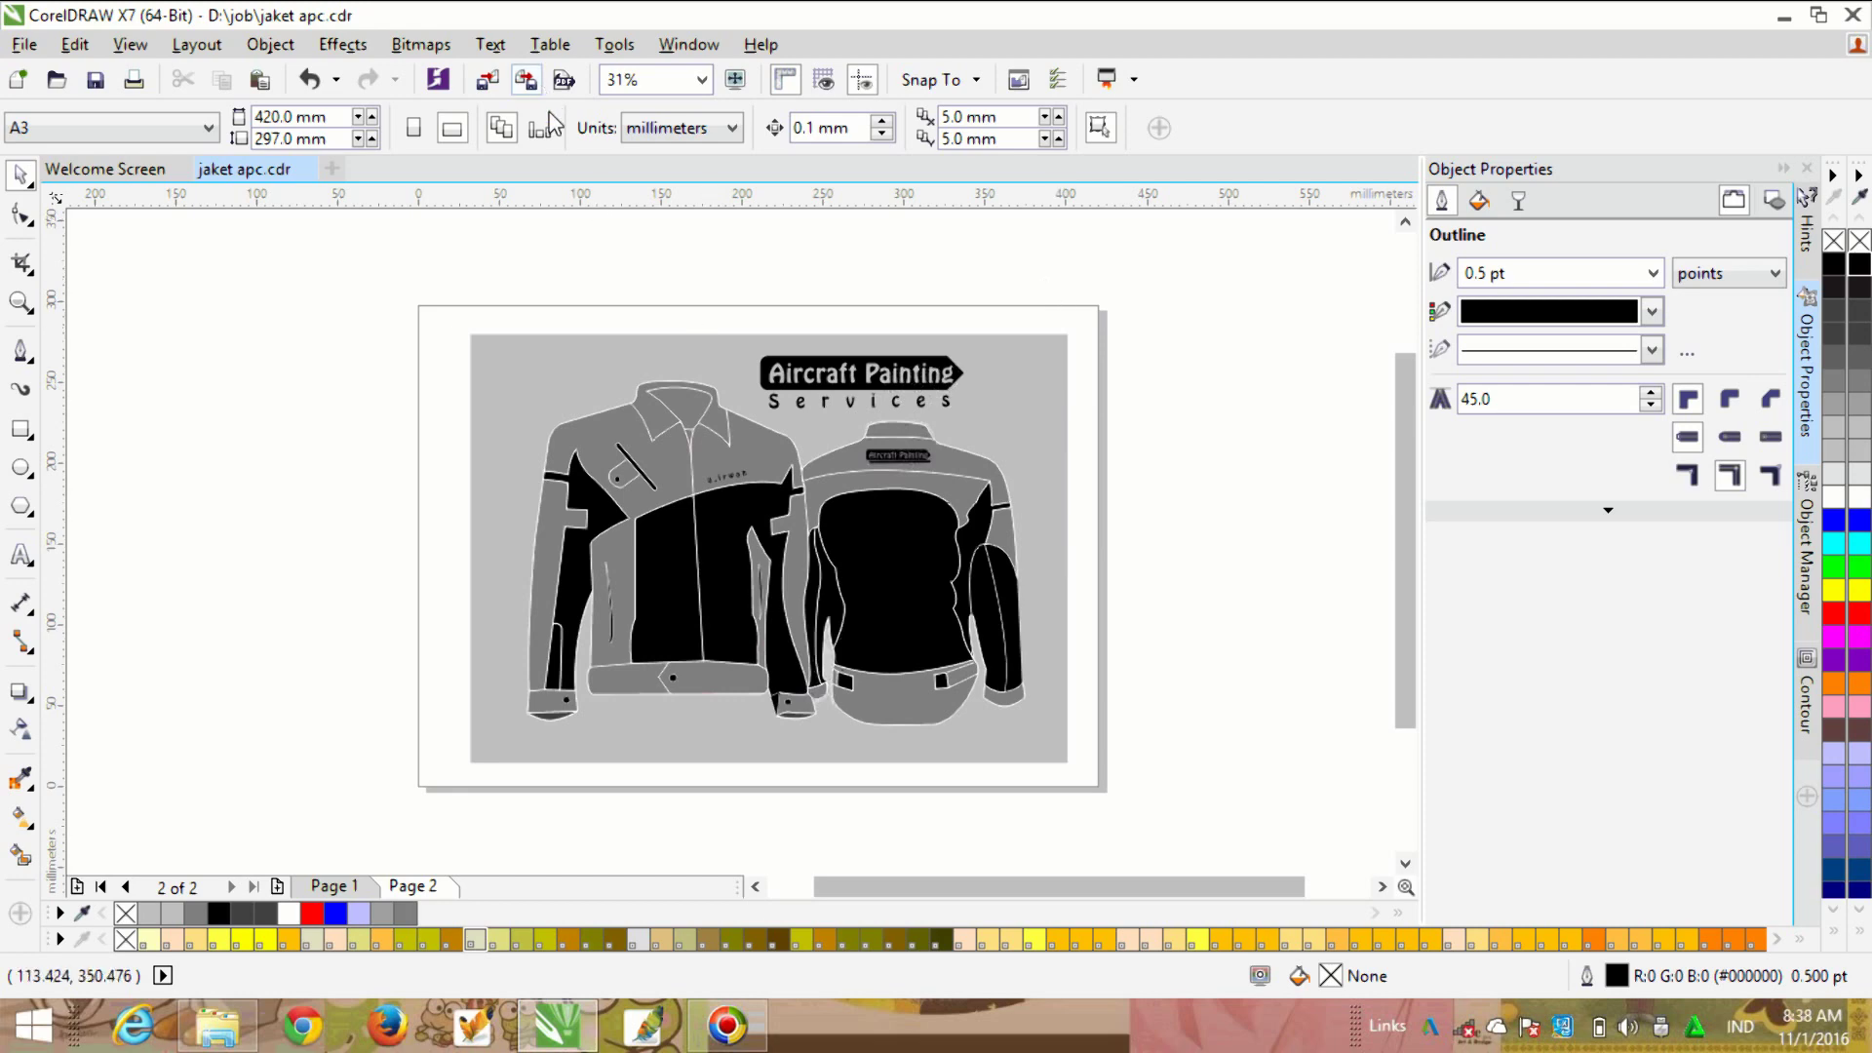
Step: Export the page as the JPEG 'jaket apc' and open it in Windows Photo Viewer
left_click(525, 79)
left_click(1474, 791)
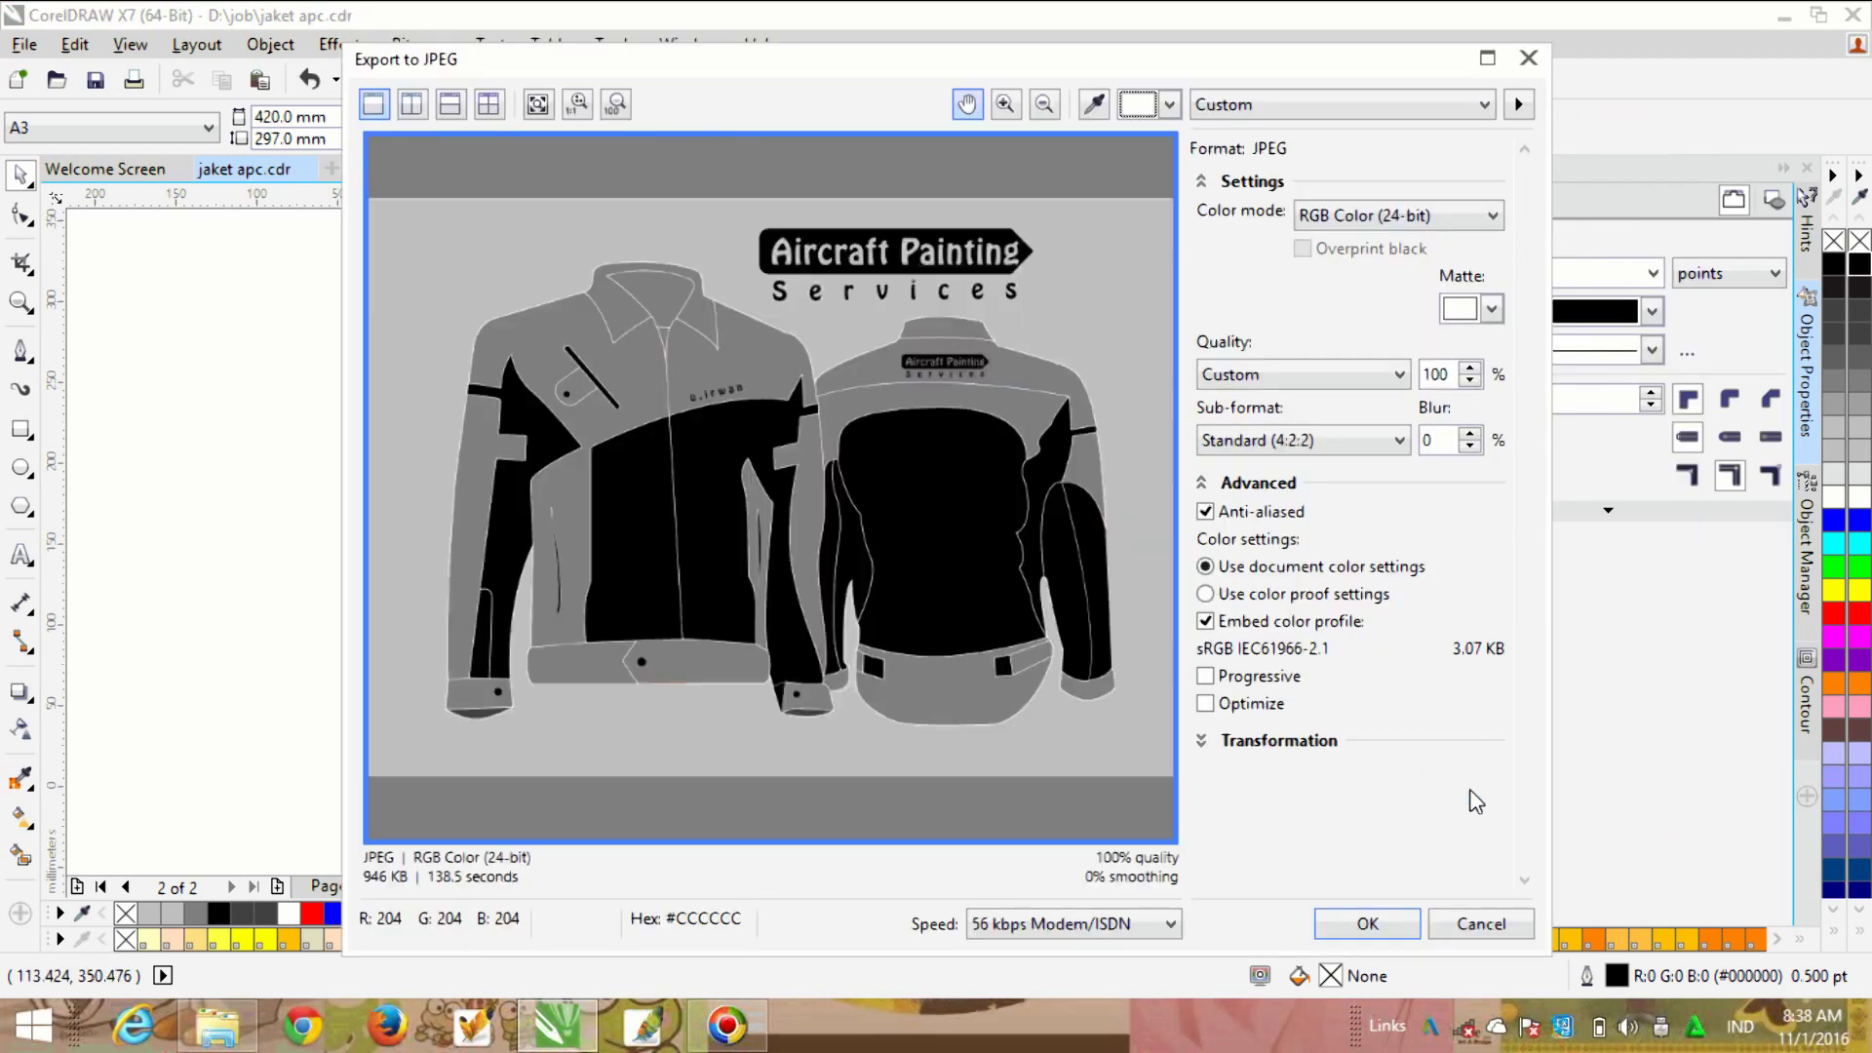
left_click(1367, 923)
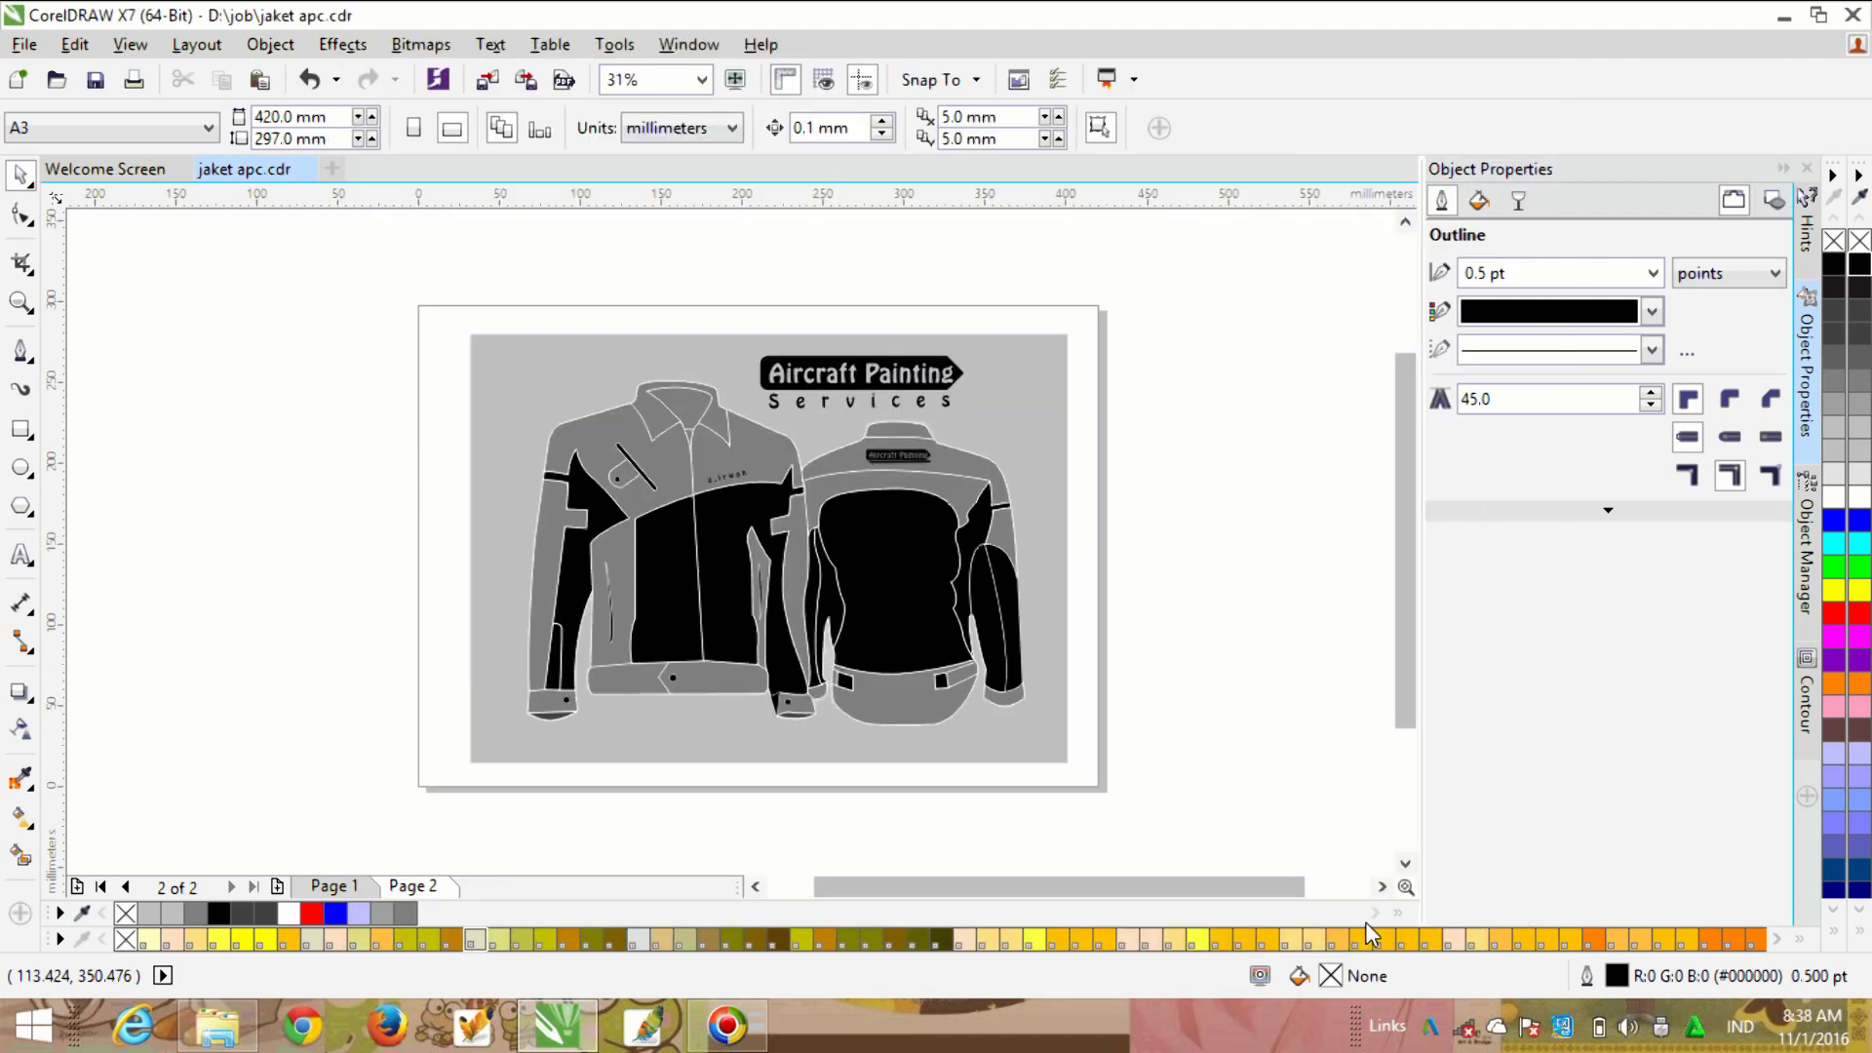
left_click(216, 1023)
double_click(1215, 440)
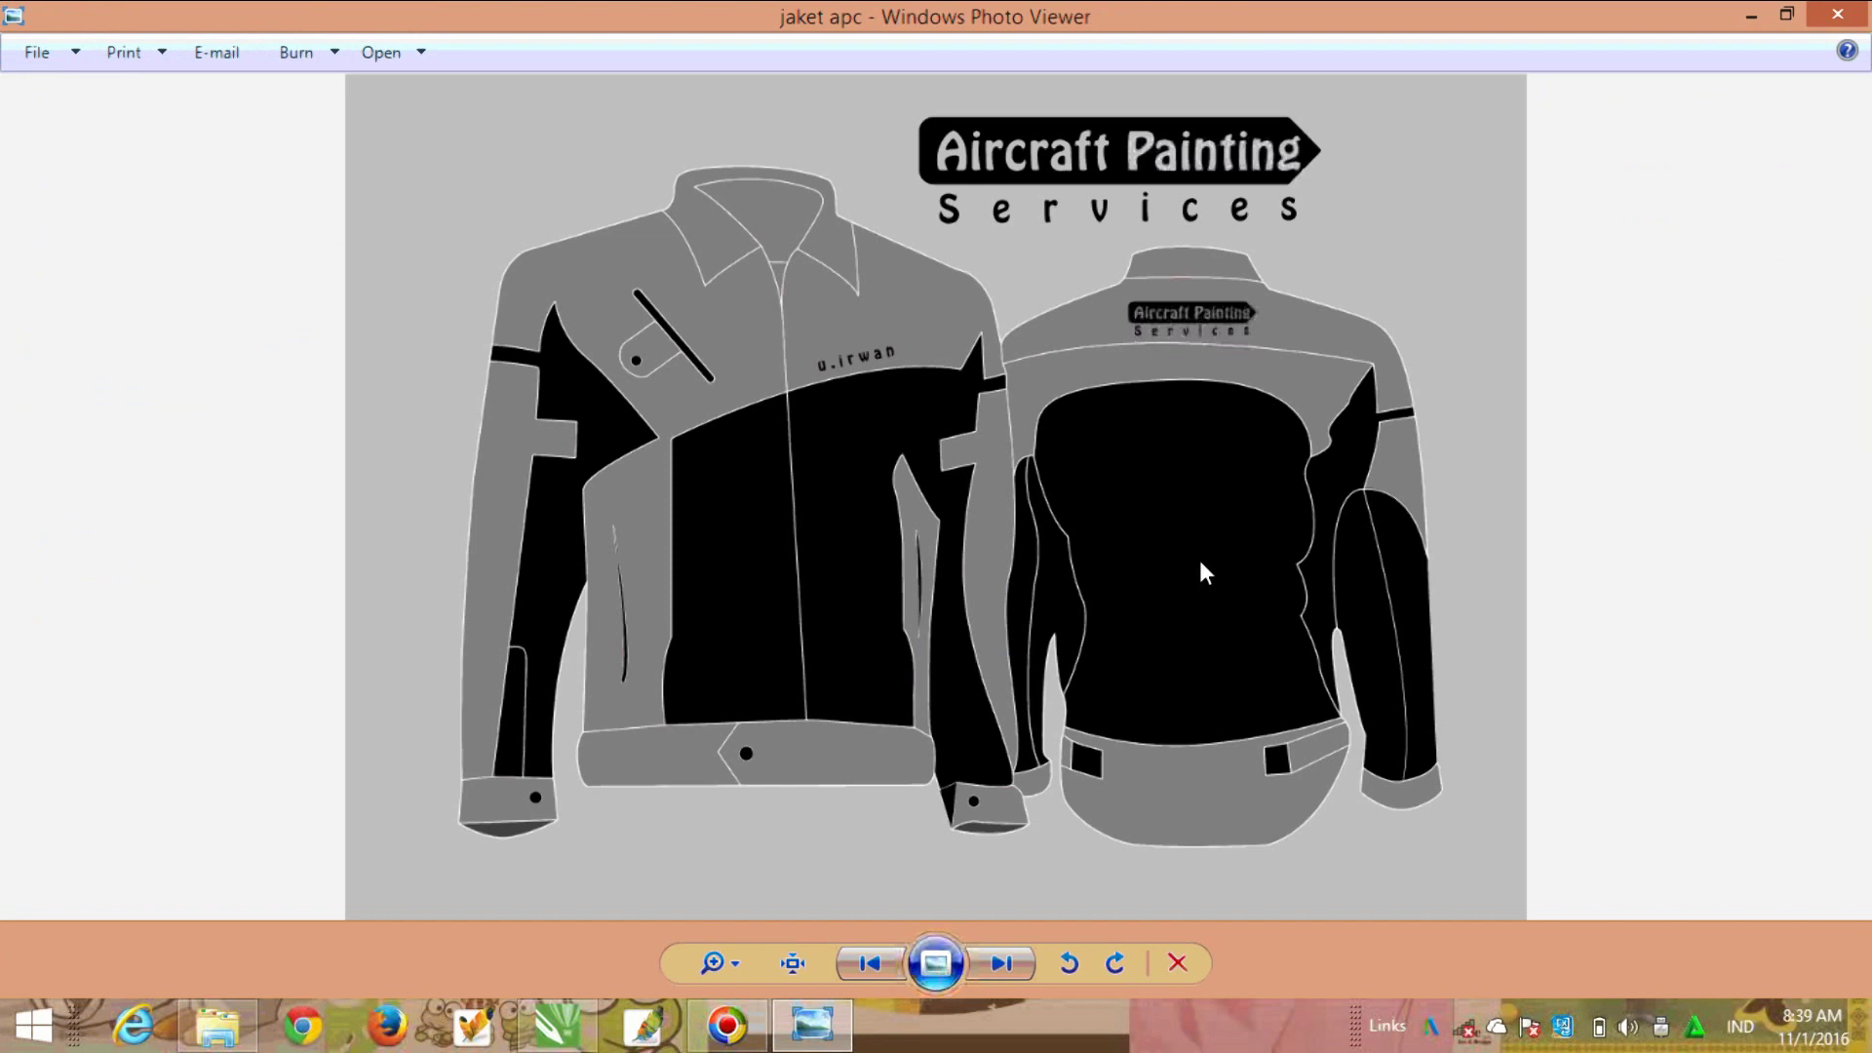